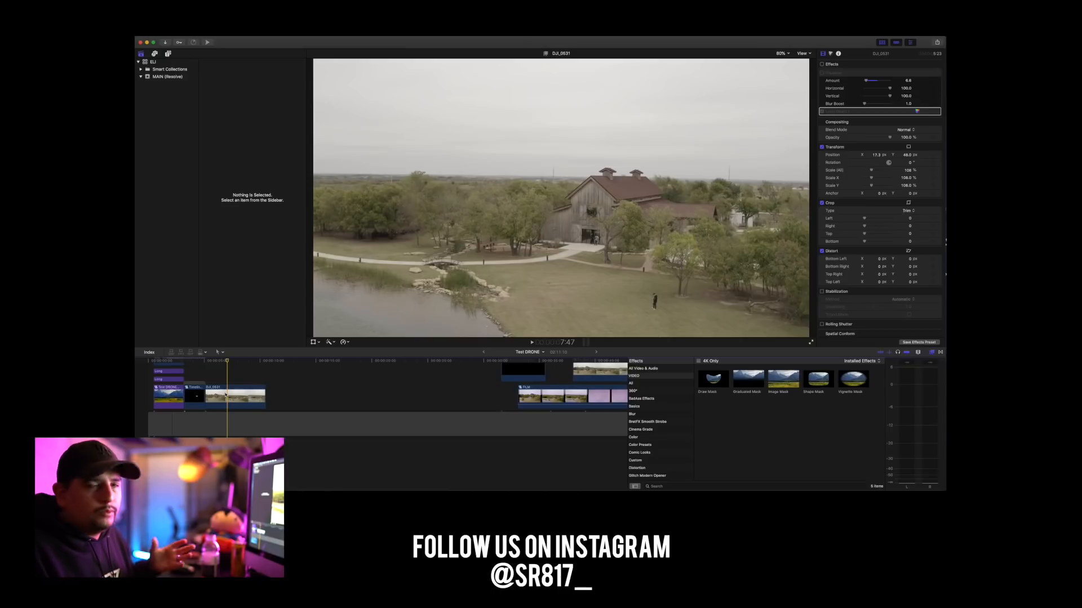
Move the DJI_0531 drone clip further along the Test DRONE timeline so it starts at about 10:22.
{"action": "left_click", "coordinate": [240, 398]}
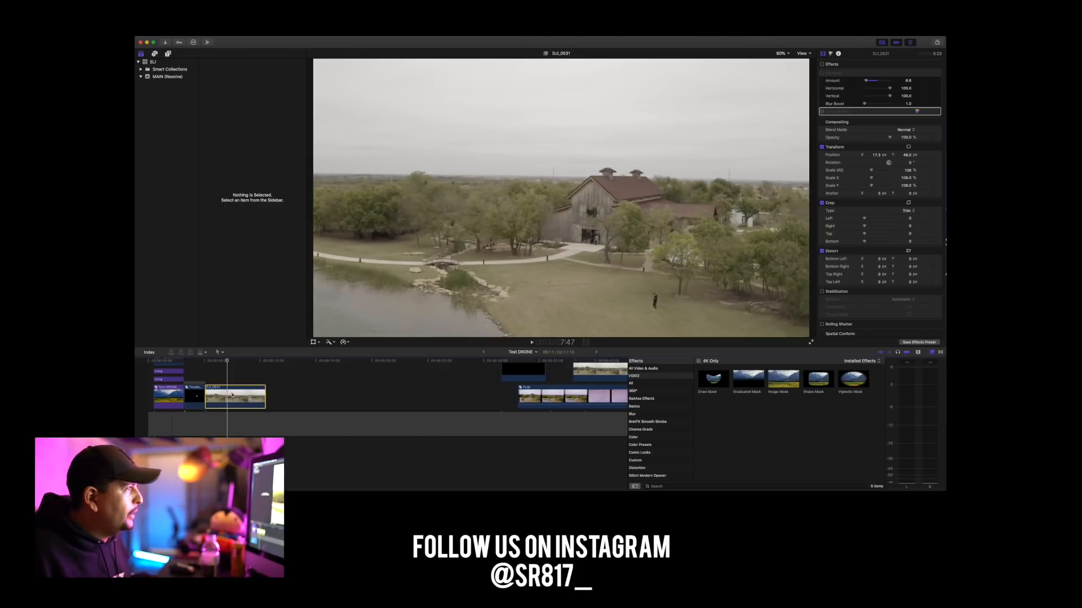
{"action": "mouse_move", "coordinate": [227, 361]}
{"action": "left_mouse_down"}
{"action": "mouse_move", "coordinate": [210, 363]}
{"action": "mouse_move", "coordinate": [272, 365]}
{"action": "left_mouse_up"}
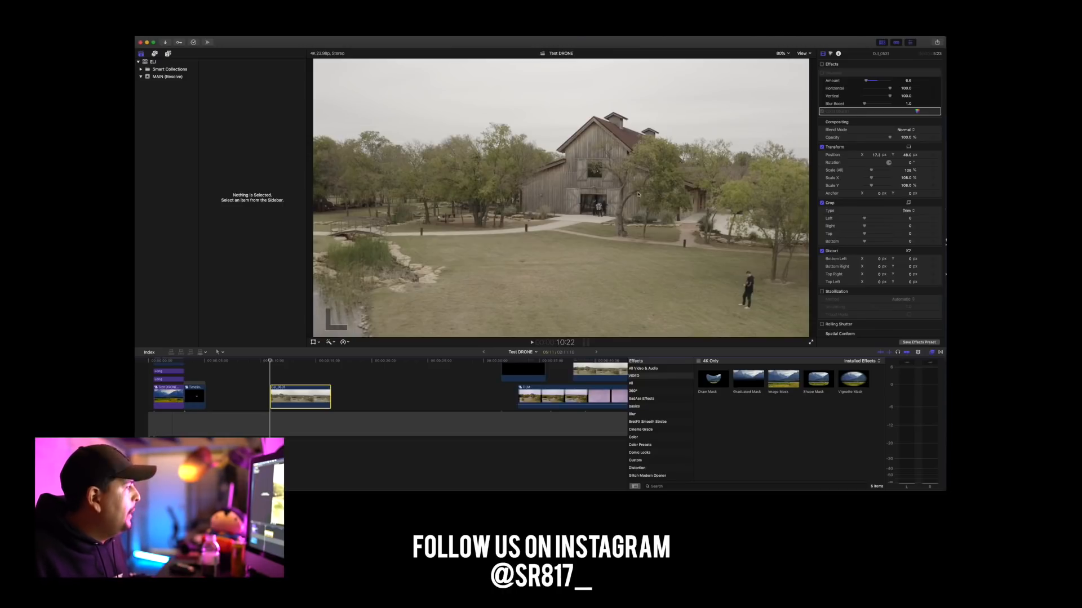
Play the raw DJI_0531 clip through and scrub back to its first frame to examine the drone movement.
{"action": "key", "text": "space"}
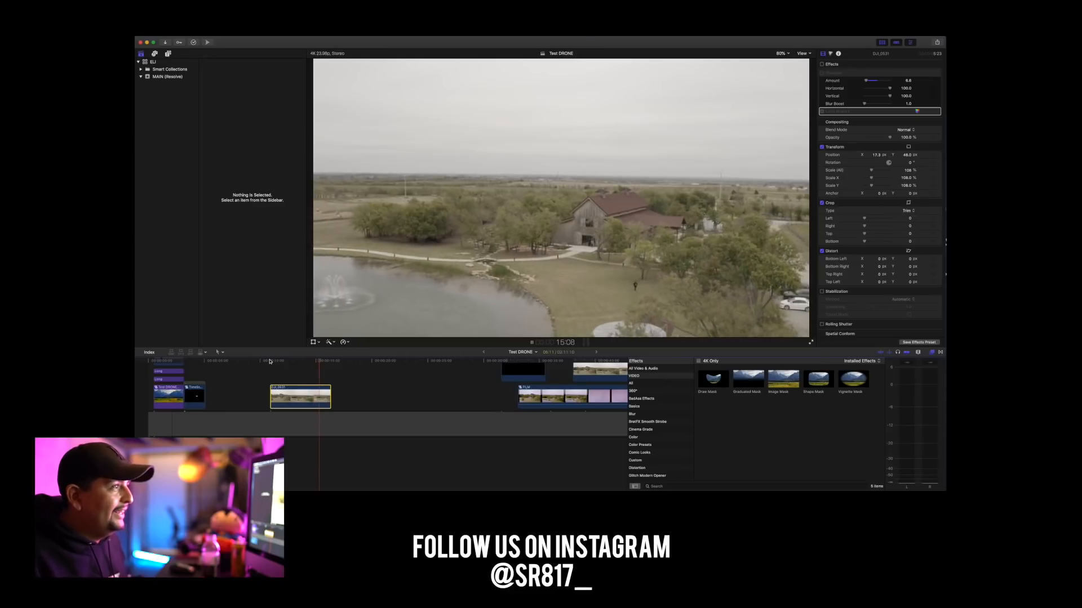
{"action": "key", "text": "space"}
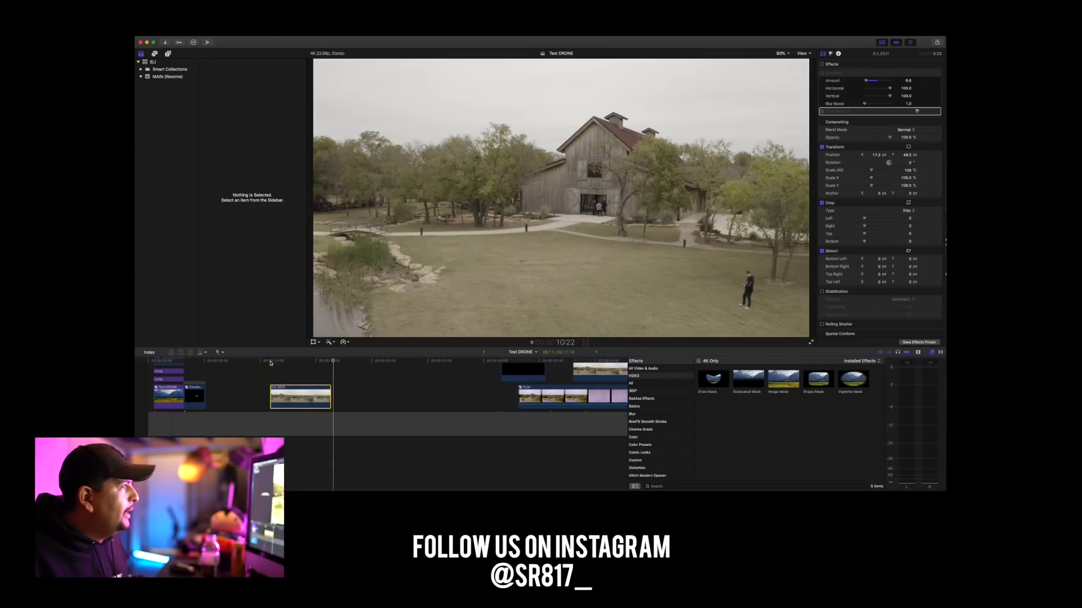
{"action": "key", "text": "space"}
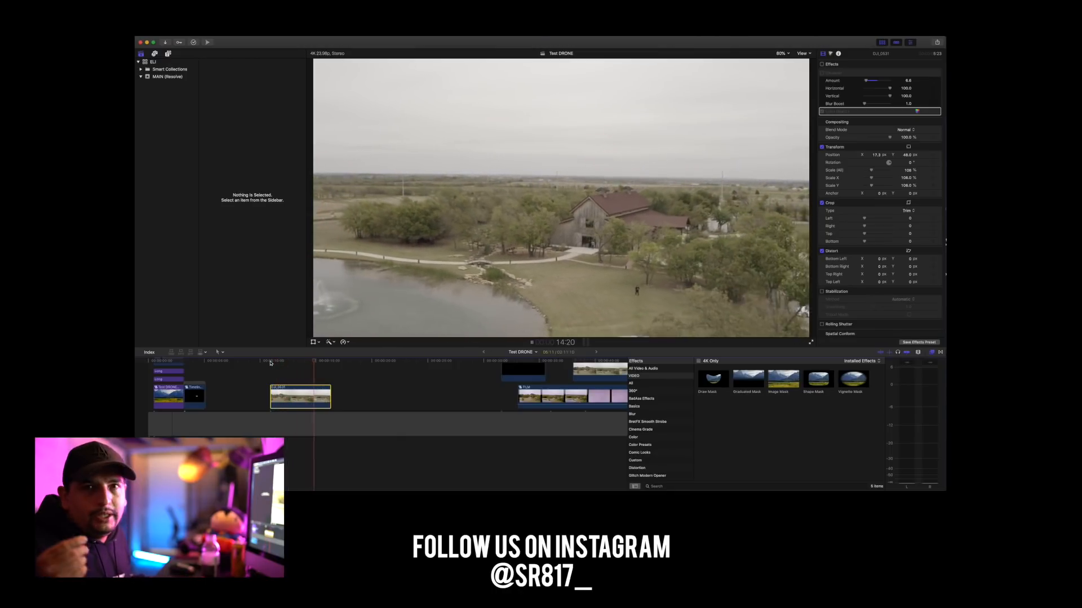
{"action": "left_click_drag", "start_coordinate": [329, 363], "coordinate": [272, 364]}
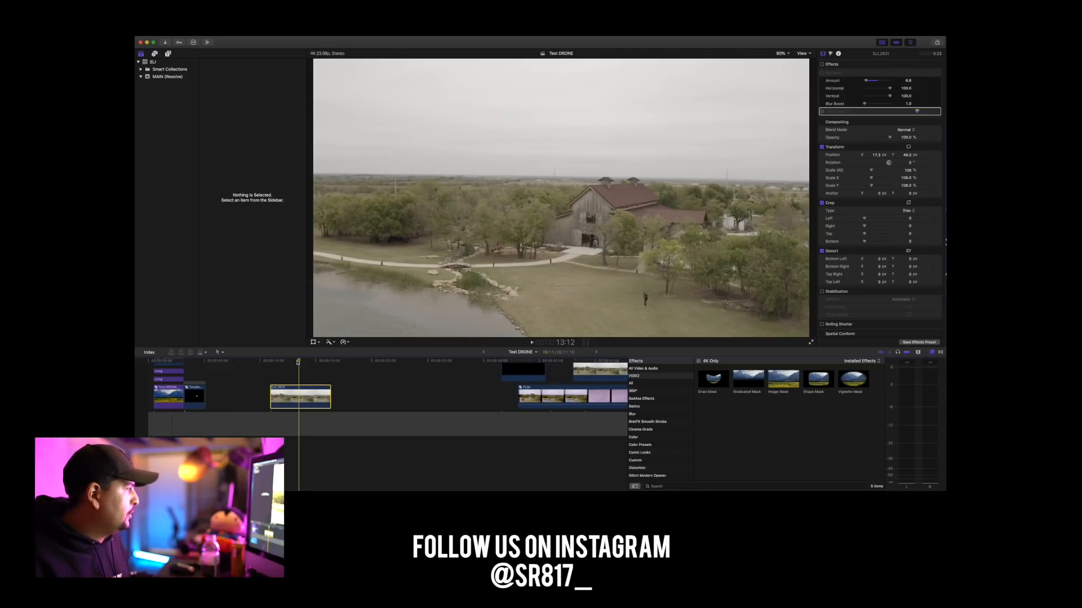
{"action": "left_click", "coordinate": [272, 362]}
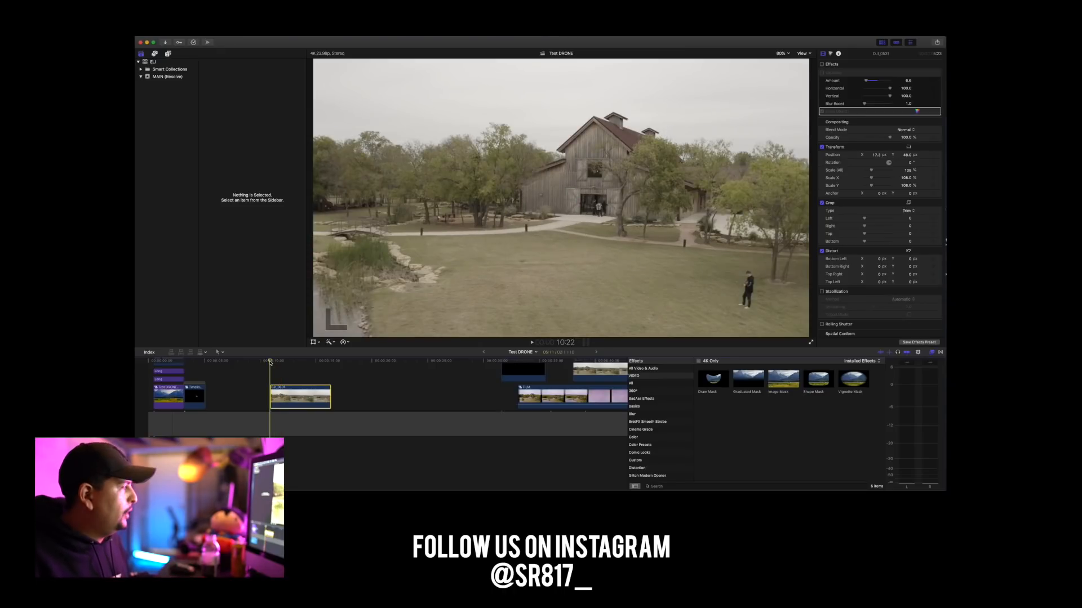
{"action": "left_click", "coordinate": [265, 368]}
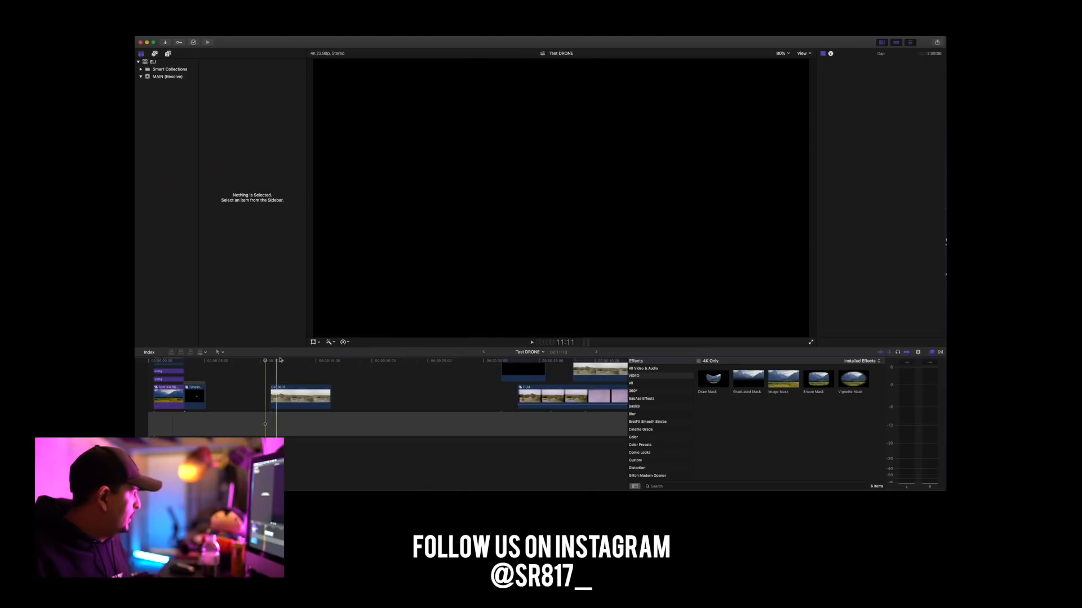
Play the finished intro sequence from the start of the Test DRONE timeline.
{"action": "left_click", "coordinate": [140, 361]}
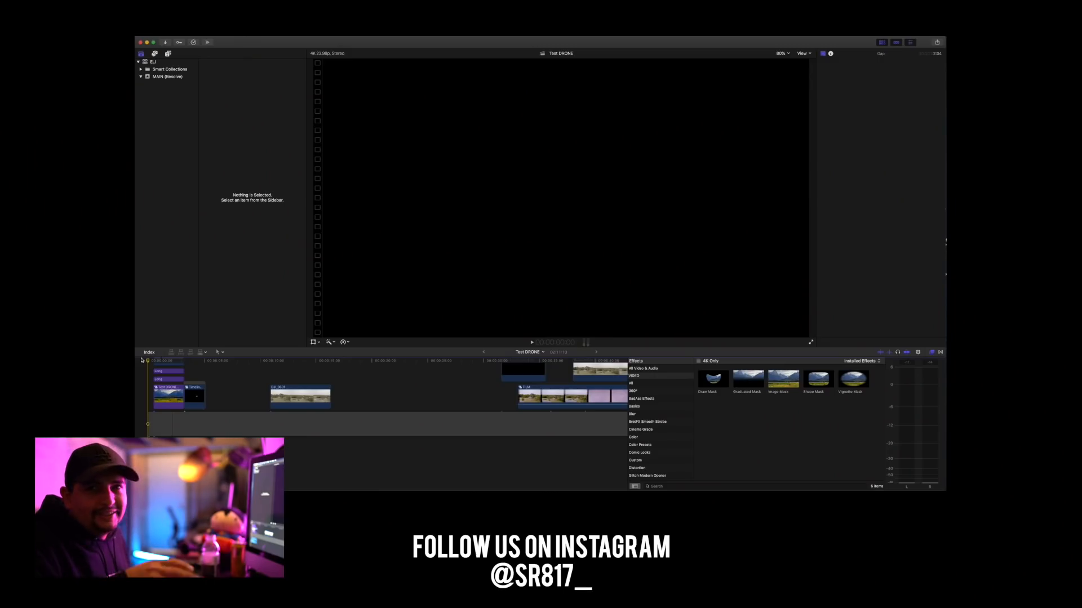
{"action": "key", "text": "space"}
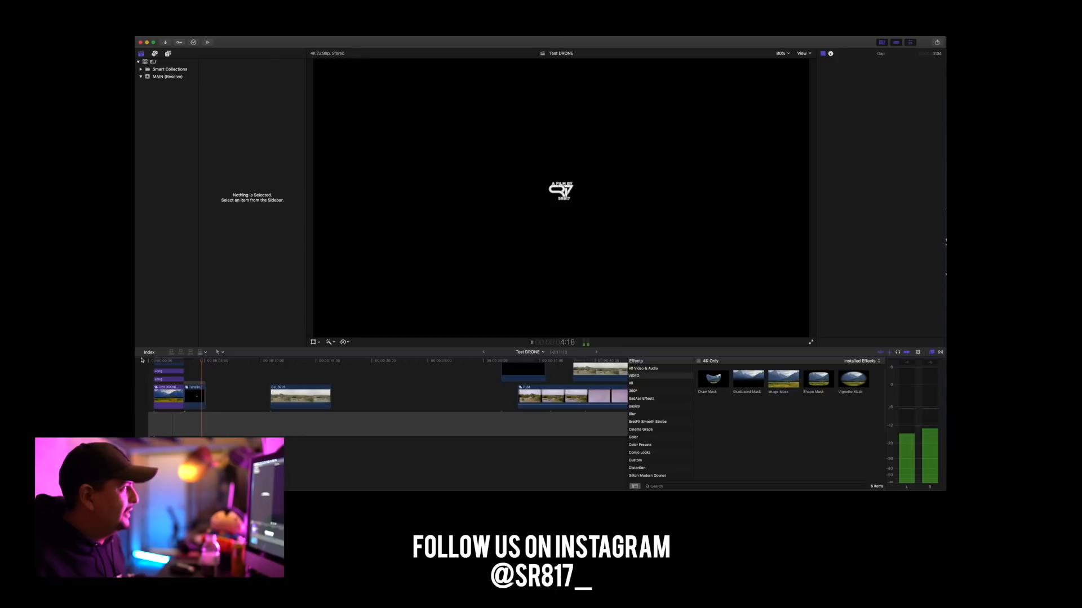
{"action": "key", "text": "space"}
{"action": "left_click", "coordinate": [153, 360]}
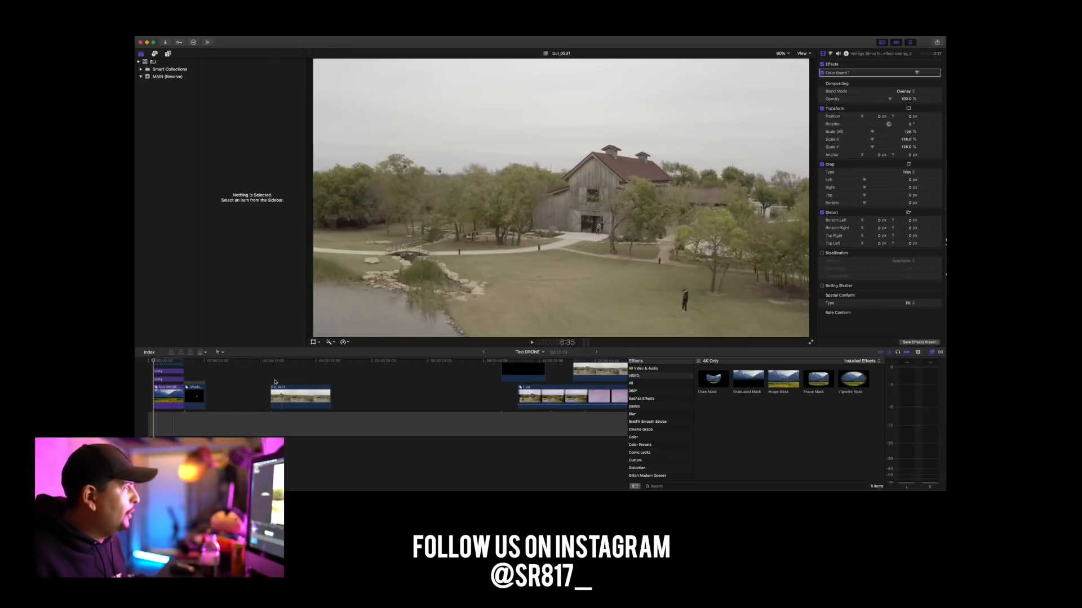
Replay the unedited barn drone clip from its beginning to review the original footage.
{"action": "key", "text": "space"}
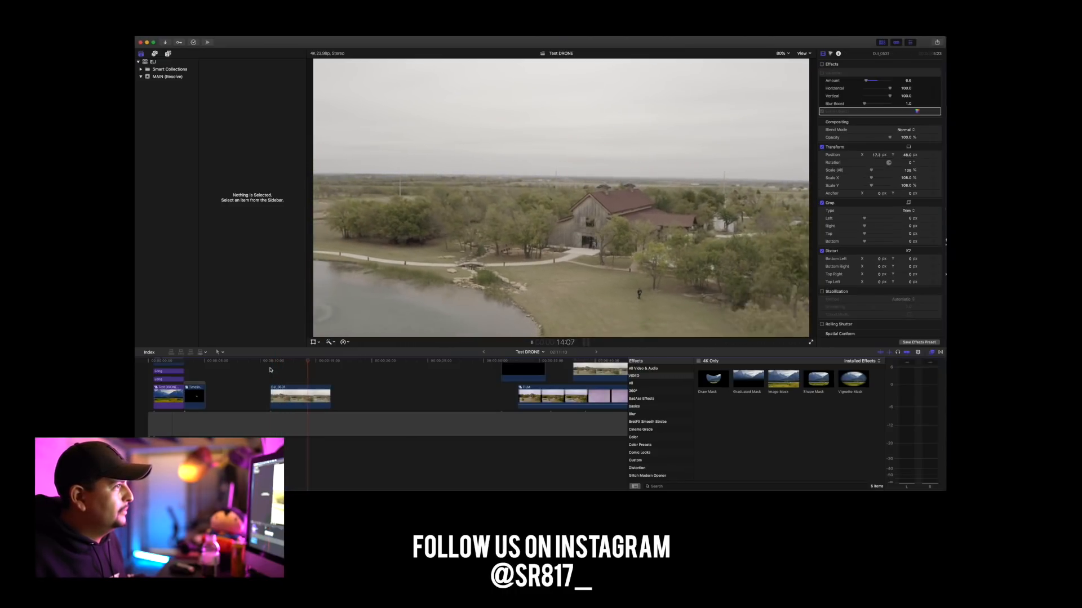
{"action": "key", "text": "space"}
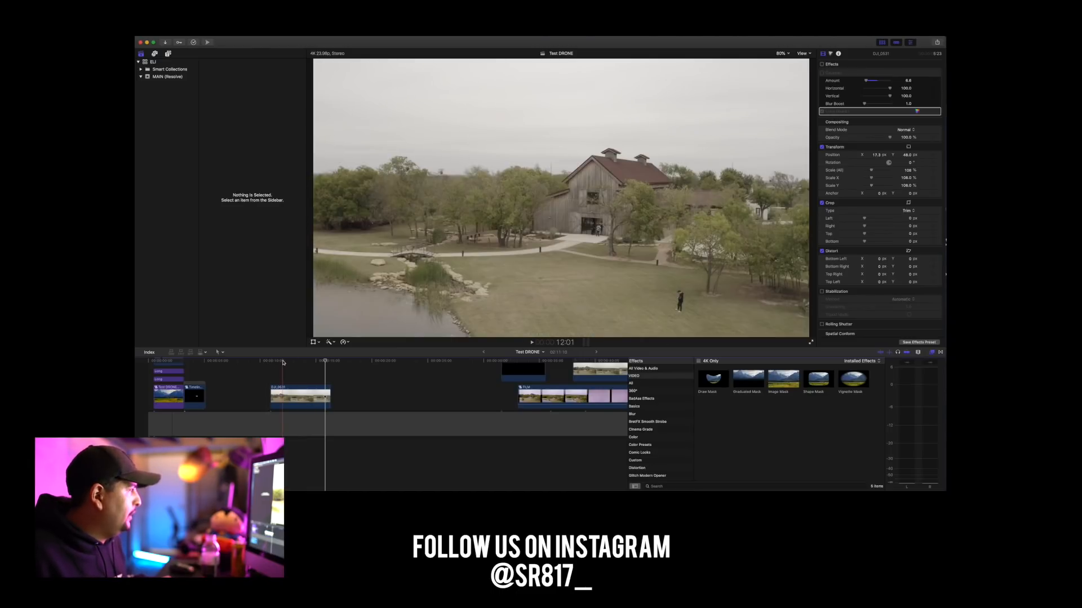
{"action": "left_click_drag", "start_coordinate": [283, 362], "coordinate": [271, 361]}
{"action": "key", "text": "space"}
{"action": "key", "text": "space"}
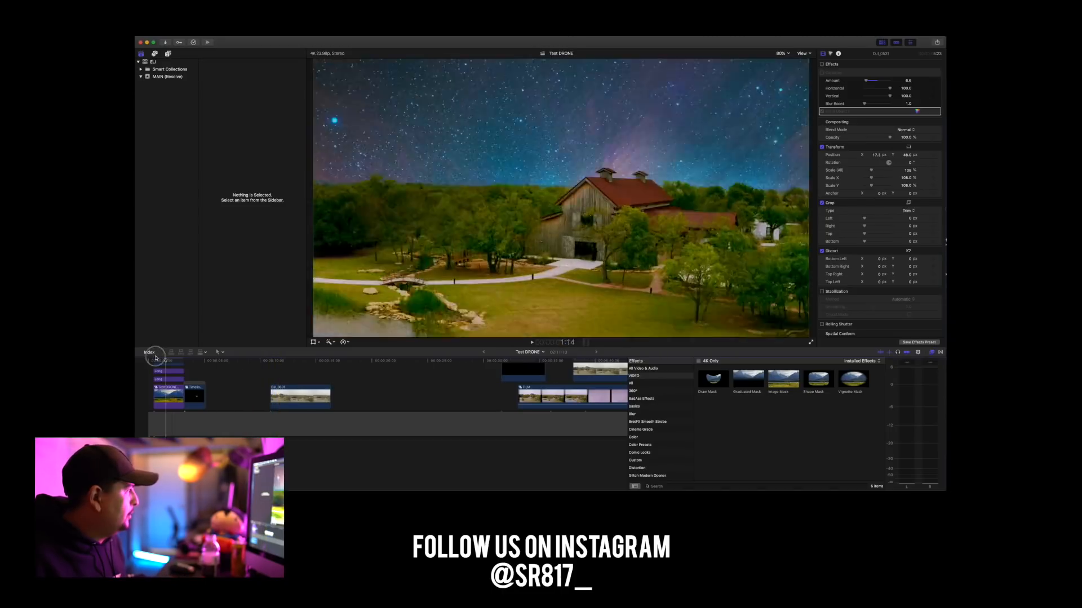
Compare the finished night-sky shot at the timeline's start with the opening frames of the raw drone clip.
{"action": "left_click", "coordinate": [137, 359]}
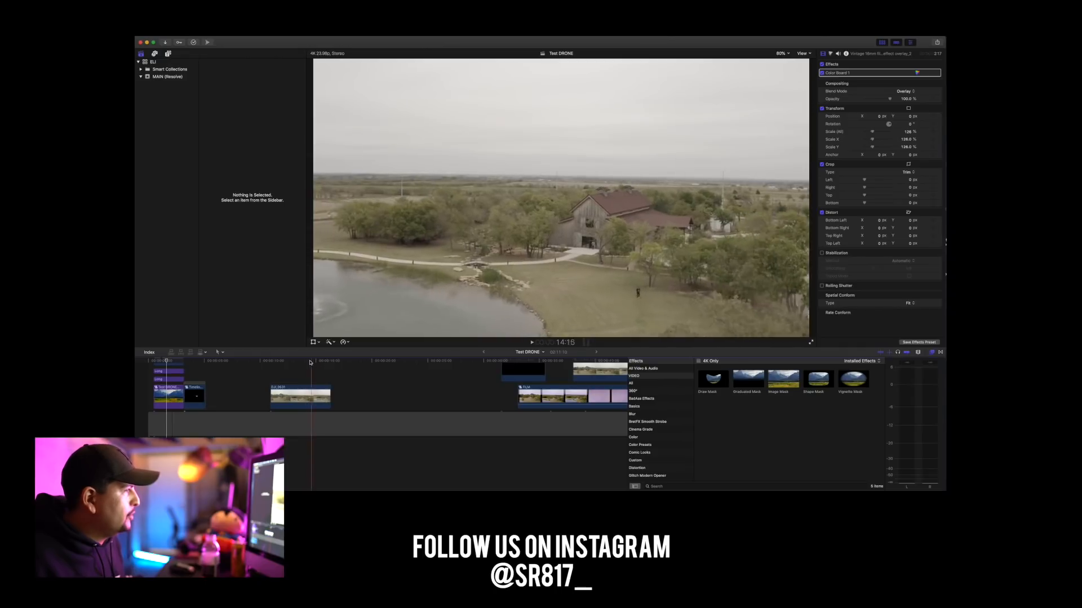
{"action": "left_click", "coordinate": [270, 361]}
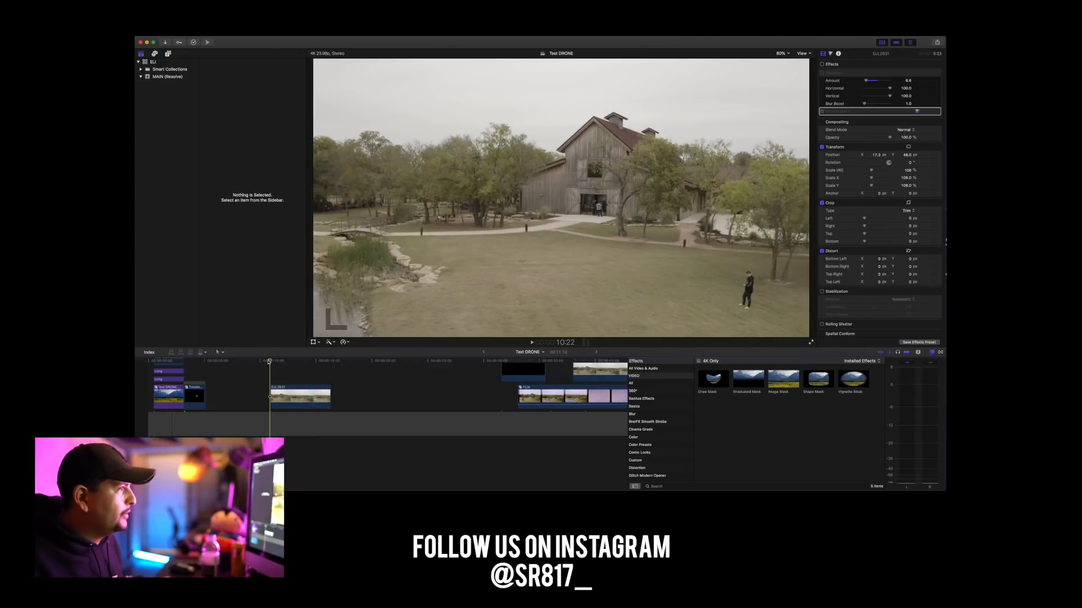
{"action": "left_click", "coordinate": [275, 361]}
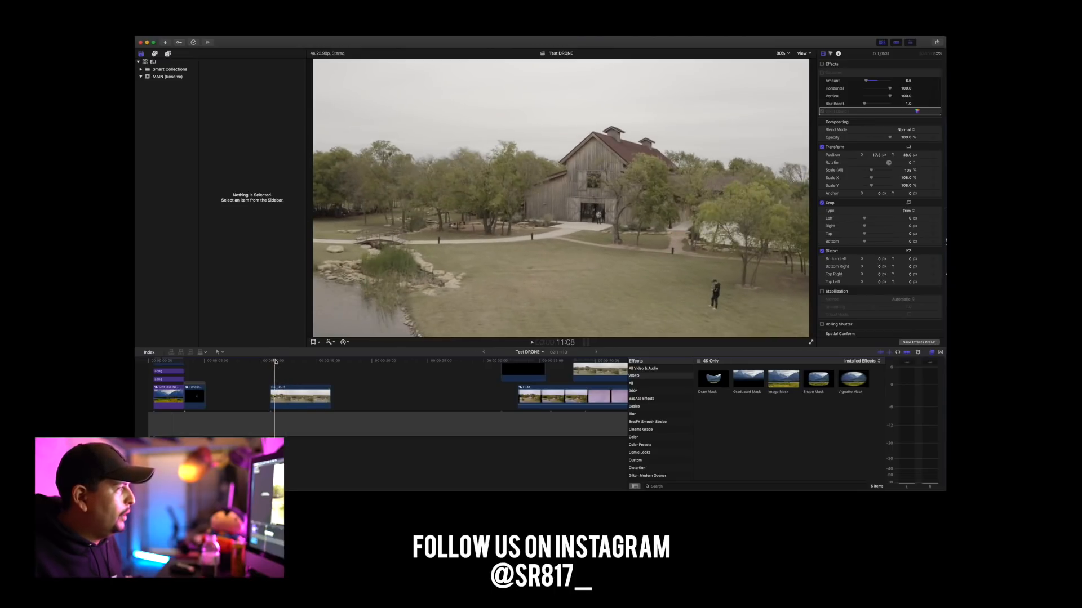
{"action": "left_click", "coordinate": [273, 362]}
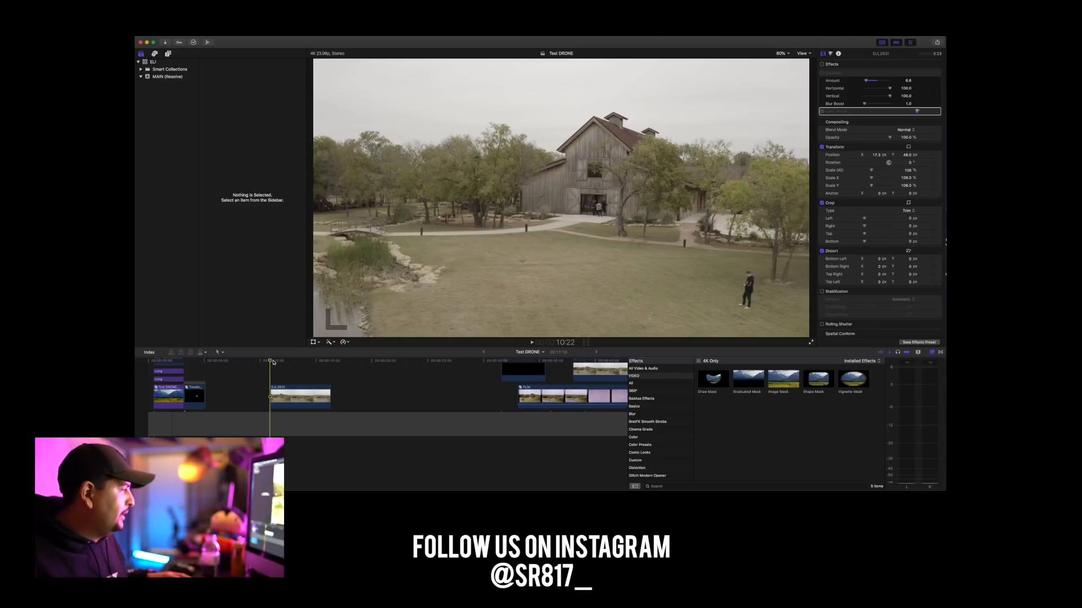
{"action": "left_click", "coordinate": [281, 362]}
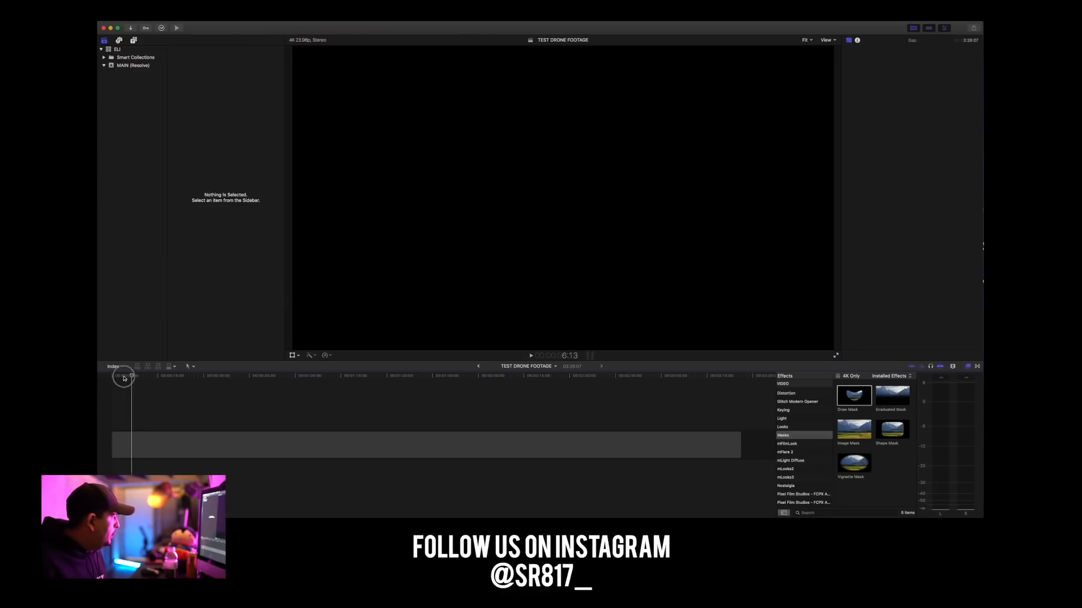
Paste the drone clip at the start of the TEST DRONE FOOTAGE project's timeline and return the playhead to the beginning.
{"action": "left_click_drag", "start_coordinate": [124, 378], "coordinate": [110, 378]}
{"action": "key", "text": "super+v"}
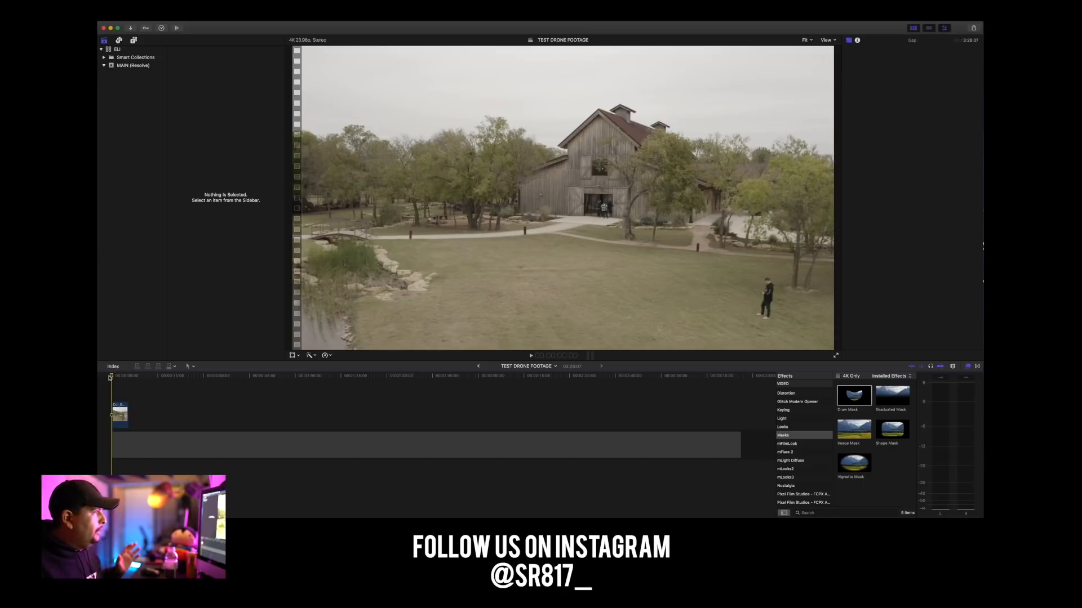
{"action": "left_click", "coordinate": [119, 414]}
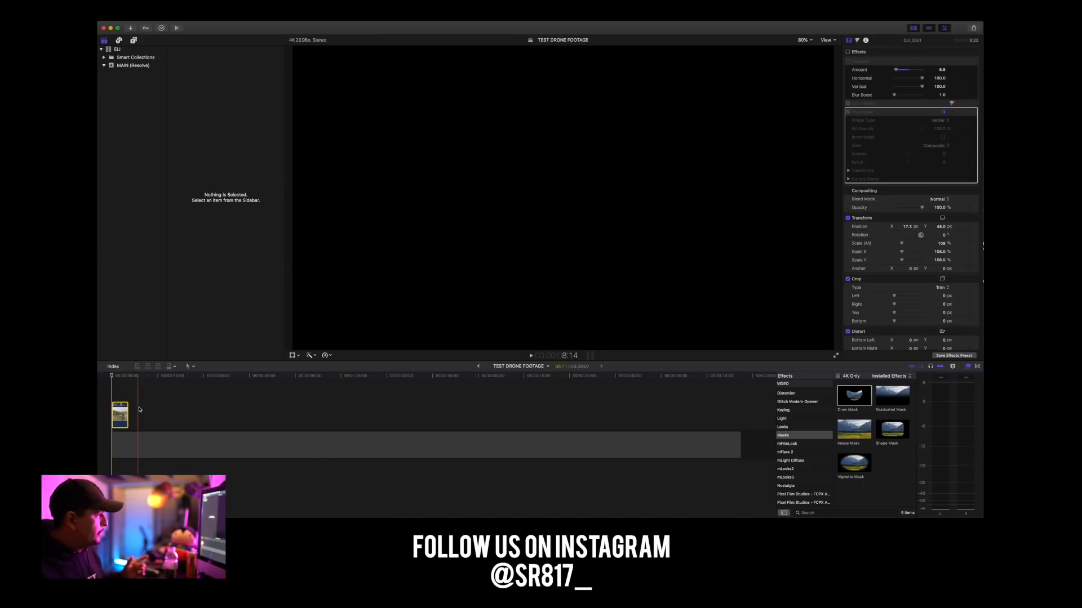
{"action": "left_click", "coordinate": [145, 408]}
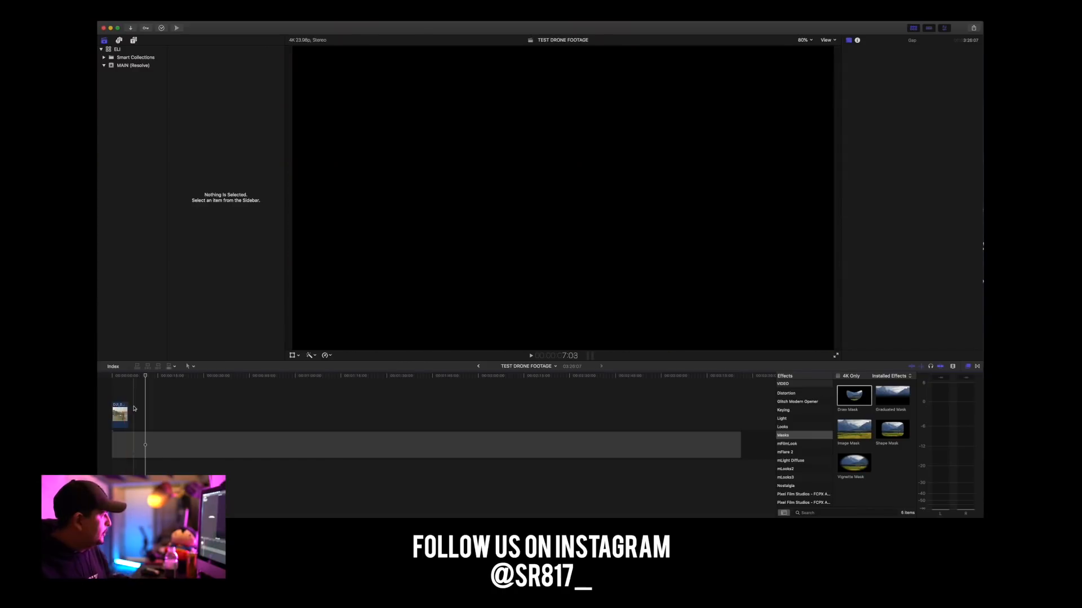
{"action": "left_click", "coordinate": [108, 377]}
{"action": "left_click", "coordinate": [109, 49]}
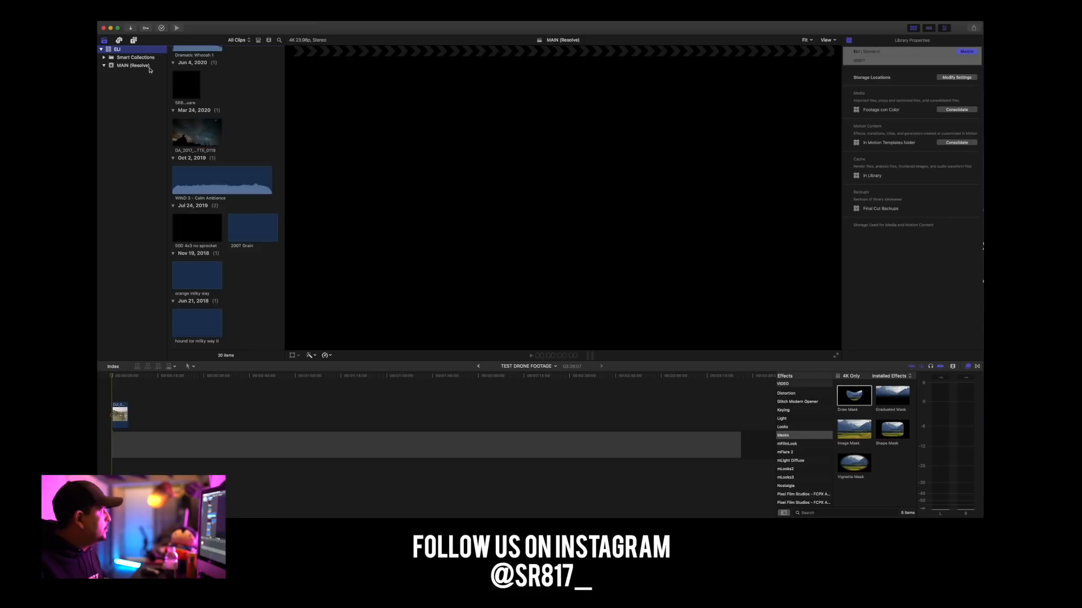
{"action": "scroll", "coordinate": [191, 169], "scroll_direction": "up", "scroll_amount": 10}
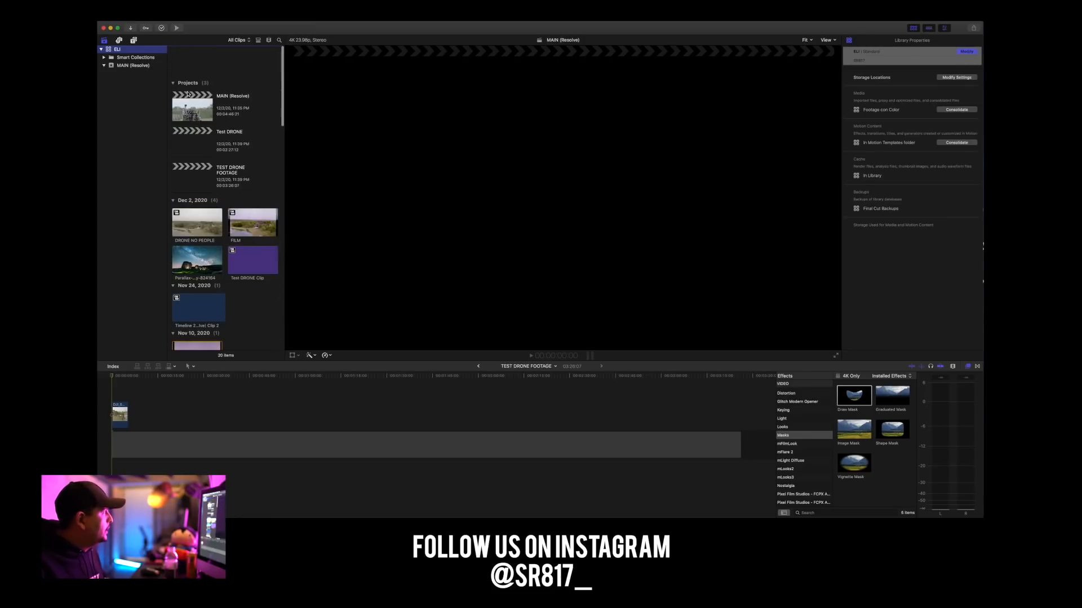
{"action": "scroll", "coordinate": [187, 94], "scroll_direction": "down", "scroll_amount": 5}
{"action": "left_click", "coordinate": [231, 269]}
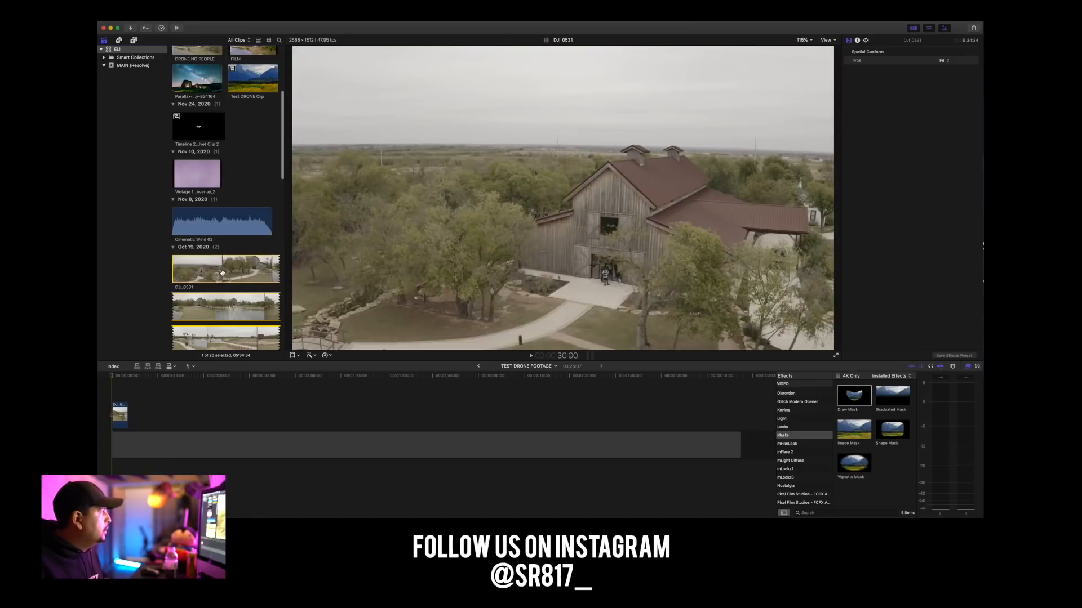
{"action": "left_click_drag", "start_coordinate": [209, 273], "coordinate": [299, 378]}
{"action": "left_click", "coordinate": [280, 376]}
{"action": "key", "text": "Delete"}
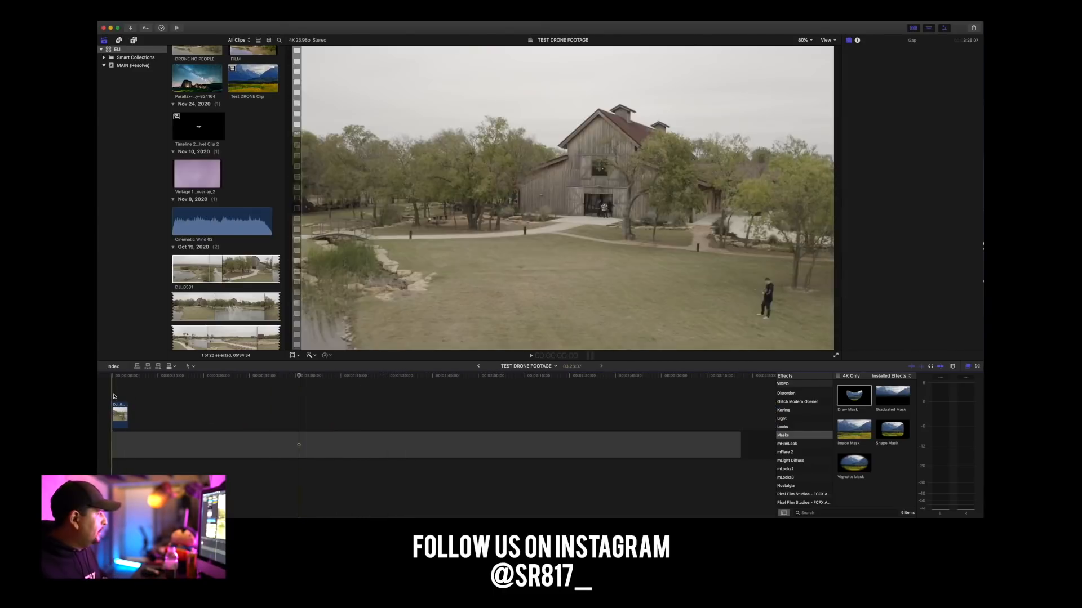
Duplicate the drone clip at the start of the timeline, stacking the copy directly above the original.
{"action": "left_click", "coordinate": [107, 377]}
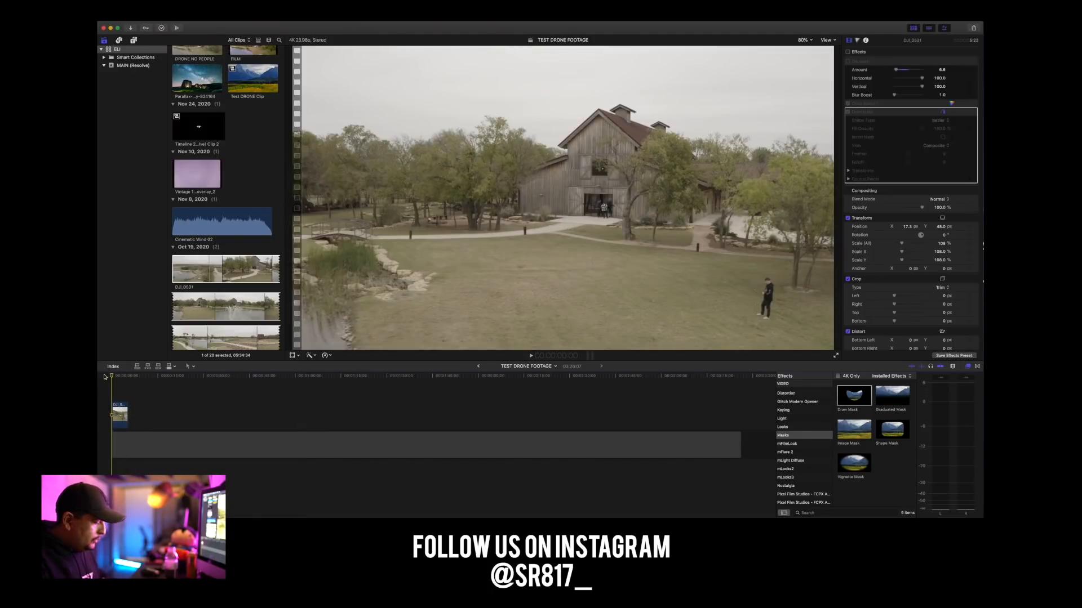
{"action": "key", "text": "super+equal"}
{"action": "key", "text": "super+equal"}
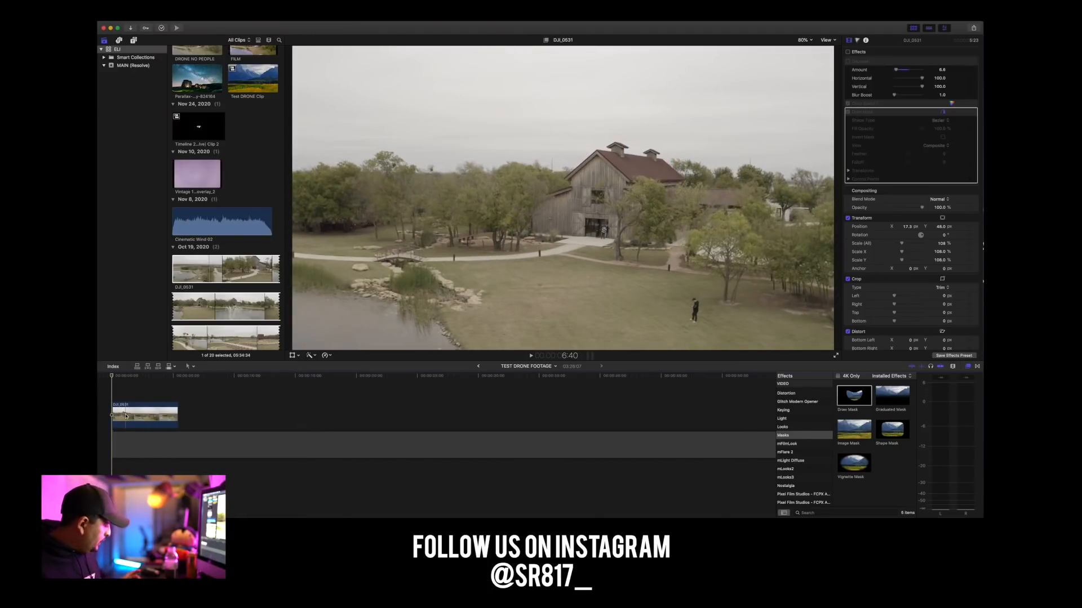
{"action": "left_click_drag", "start_coordinate": [130, 416], "coordinate": [127, 424]}
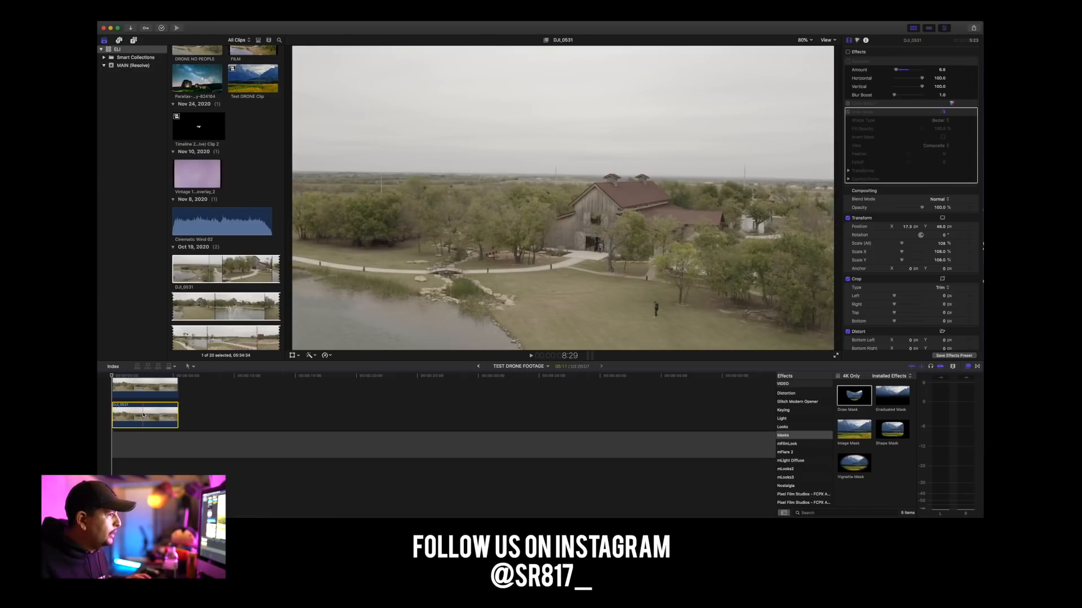
Try to apply the Gaussian blur effect to the upper copy of the drone clip.
{"action": "scroll", "coordinate": [788, 426], "scroll_direction": "up", "scroll_amount": 6}
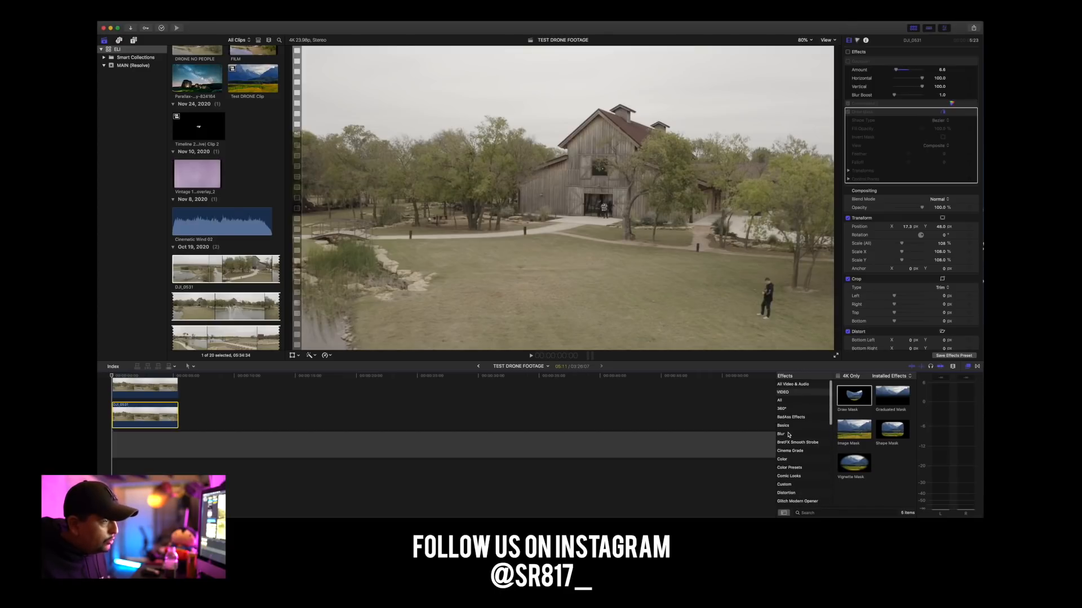
{"action": "left_click", "coordinate": [788, 434]}
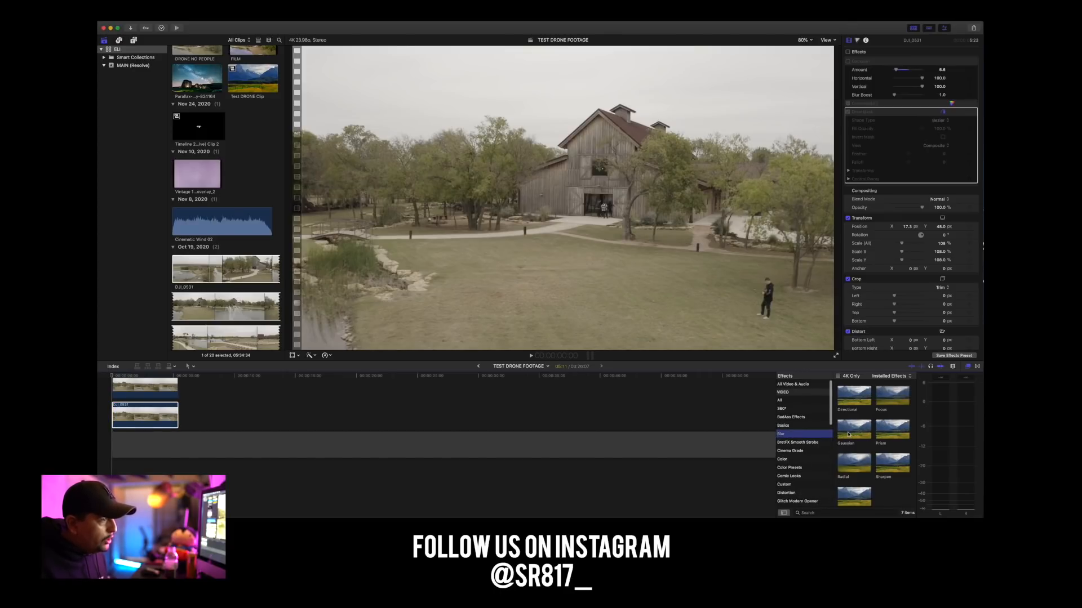
{"action": "left_click_drag", "start_coordinate": [857, 430], "coordinate": [137, 394]}
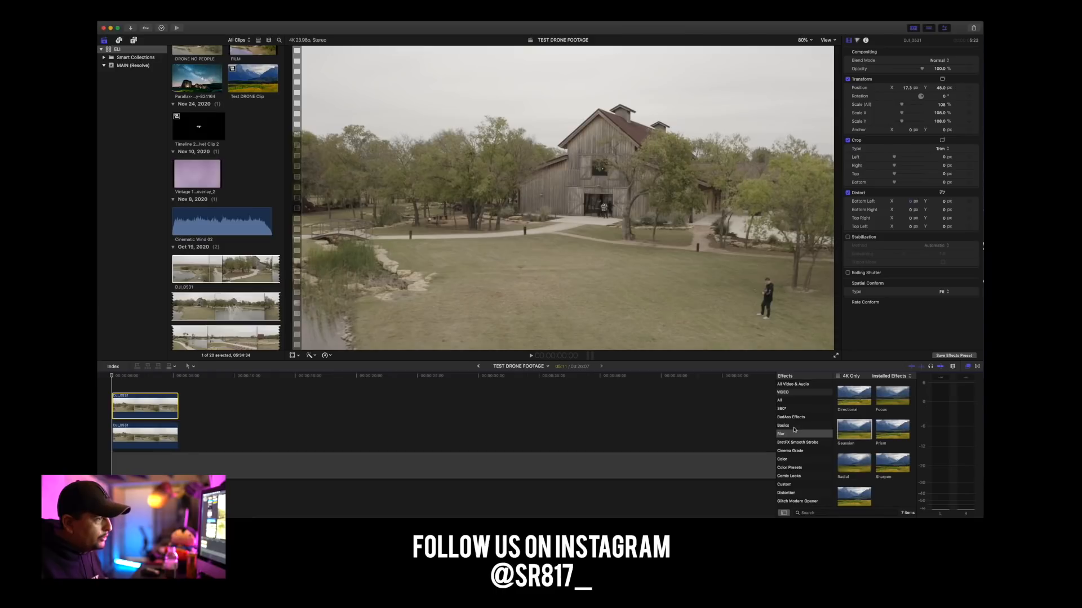
Apply the Draw Mask effect to the upper copy of the drone clip.
{"action": "scroll", "coordinate": [793, 467], "scroll_direction": "down", "scroll_amount": 4}
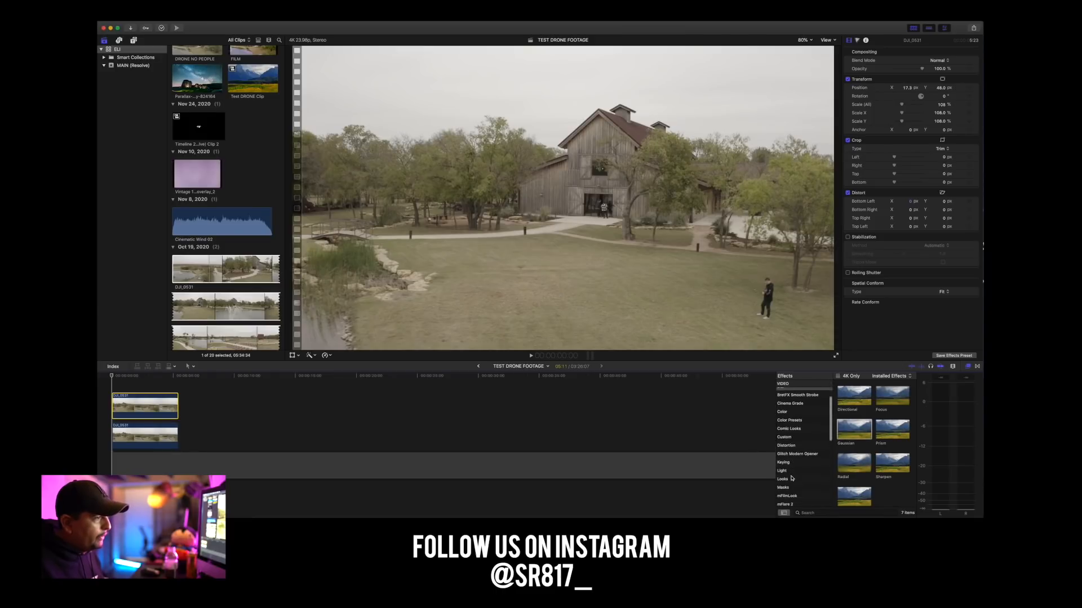
{"action": "left_click", "coordinate": [786, 484]}
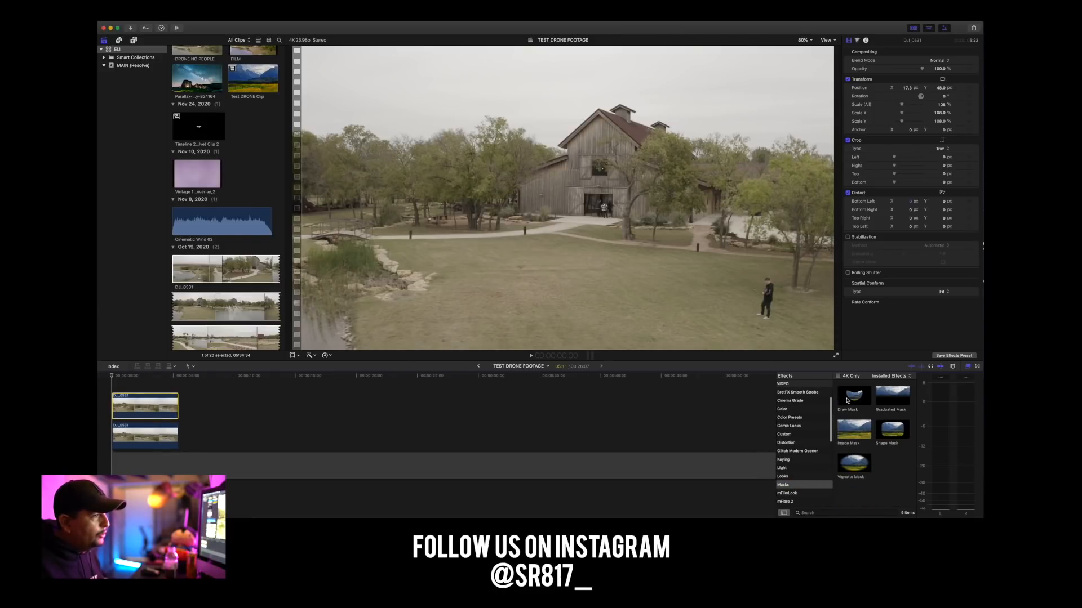
{"action": "mouse_move", "coordinate": [848, 398]}
{"action": "left_mouse_down"}
{"action": "mouse_move", "coordinate": [350, 382]}
{"action": "mouse_move", "coordinate": [147, 407]}
{"action": "left_mouse_up"}
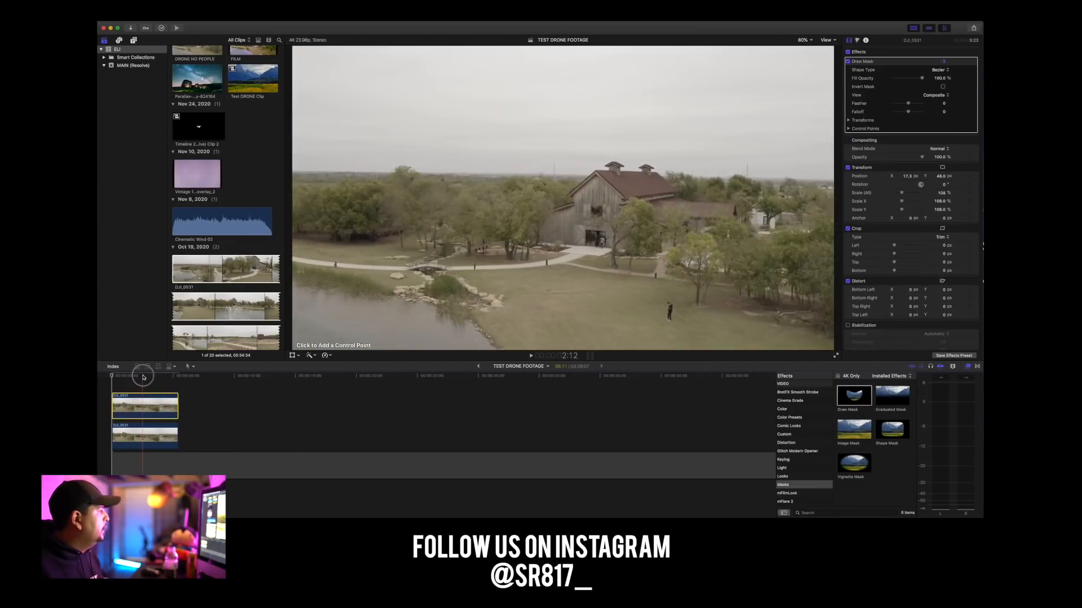
At the clip's first frame, start outlining the standing man with mask control points, tracing around his front foot from between the shoes.
{"action": "left_click", "coordinate": [109, 376]}
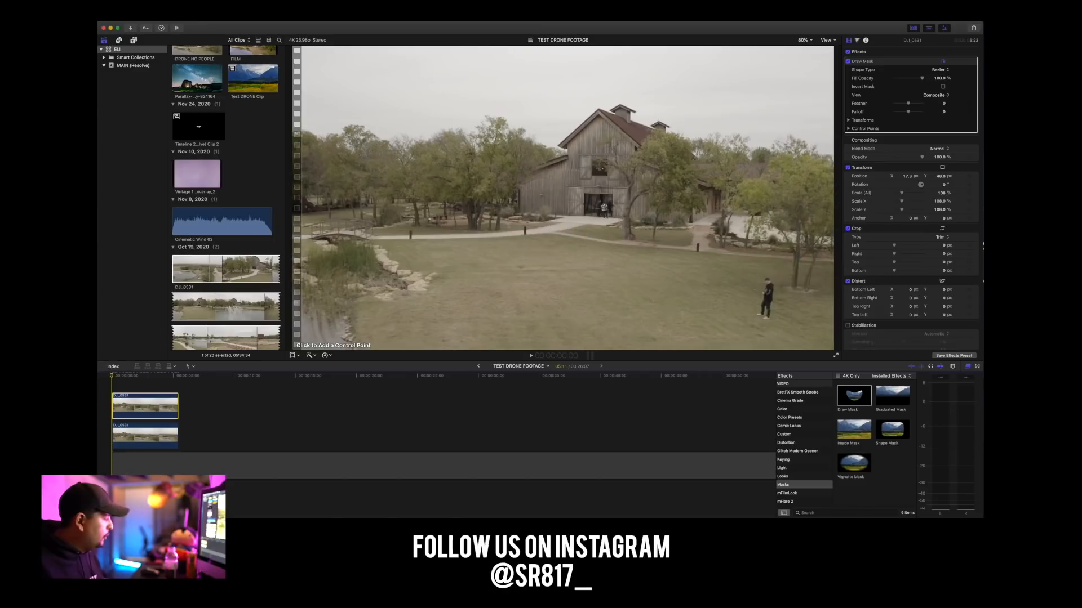
{"action": "key", "text": "shift+z"}
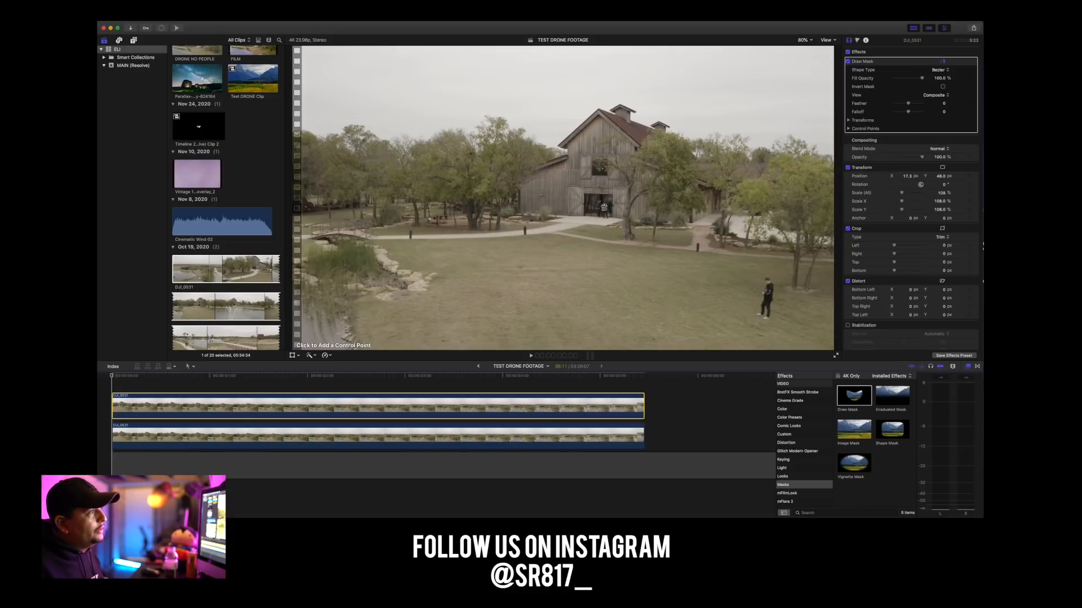
{"action": "left_click", "coordinate": [806, 41]}
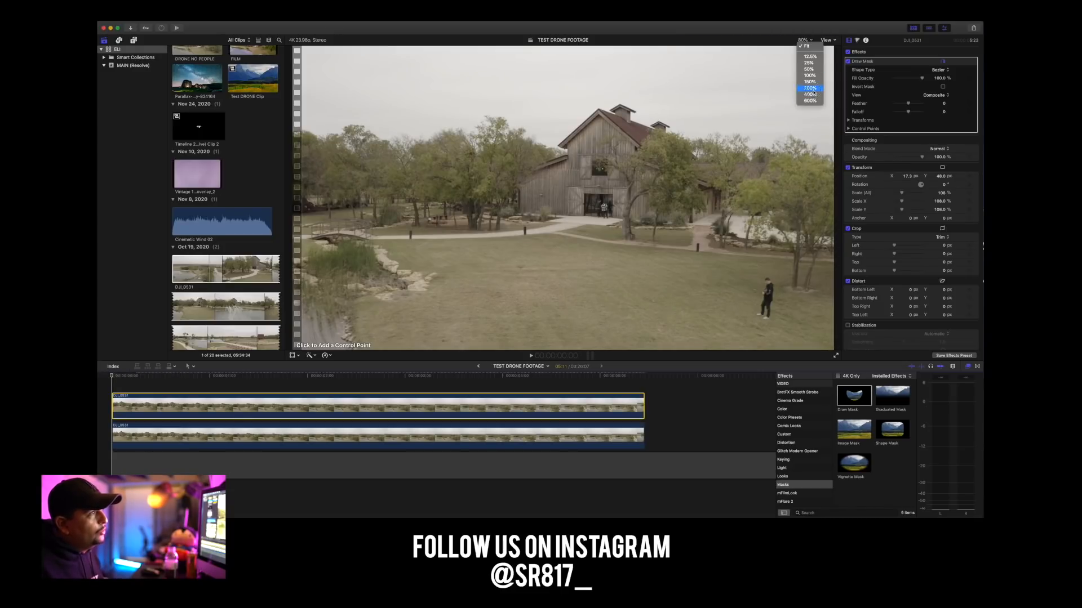
{"action": "left_click", "coordinate": [810, 88]}
{"action": "left_click_drag", "start_coordinate": [830, 197], "coordinate": [834, 201]}
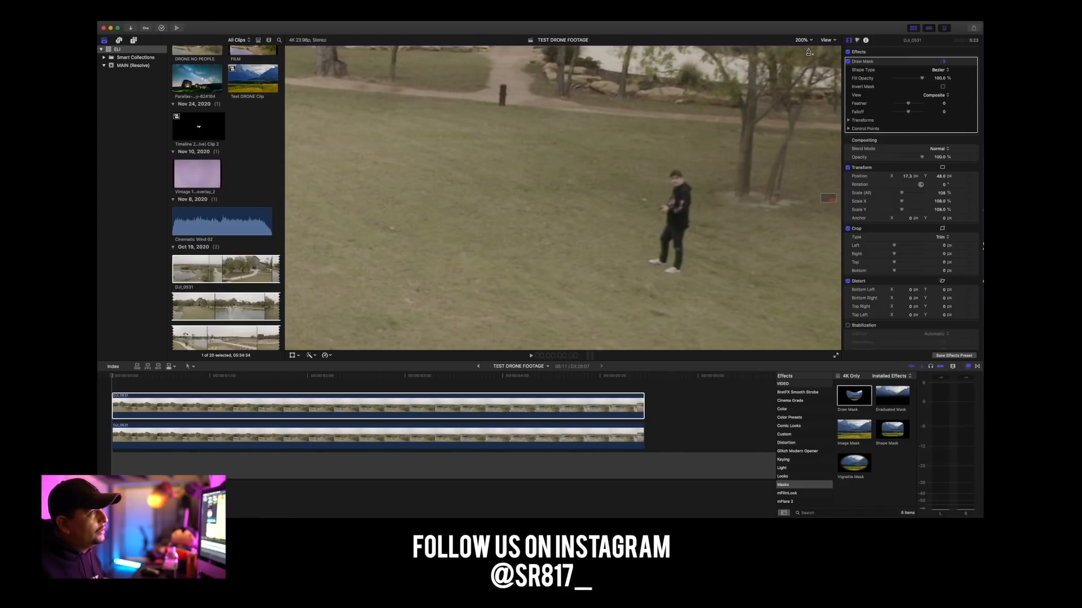
{"action": "left_click", "coordinate": [804, 40]}
{"action": "left_click", "coordinate": [808, 94]}
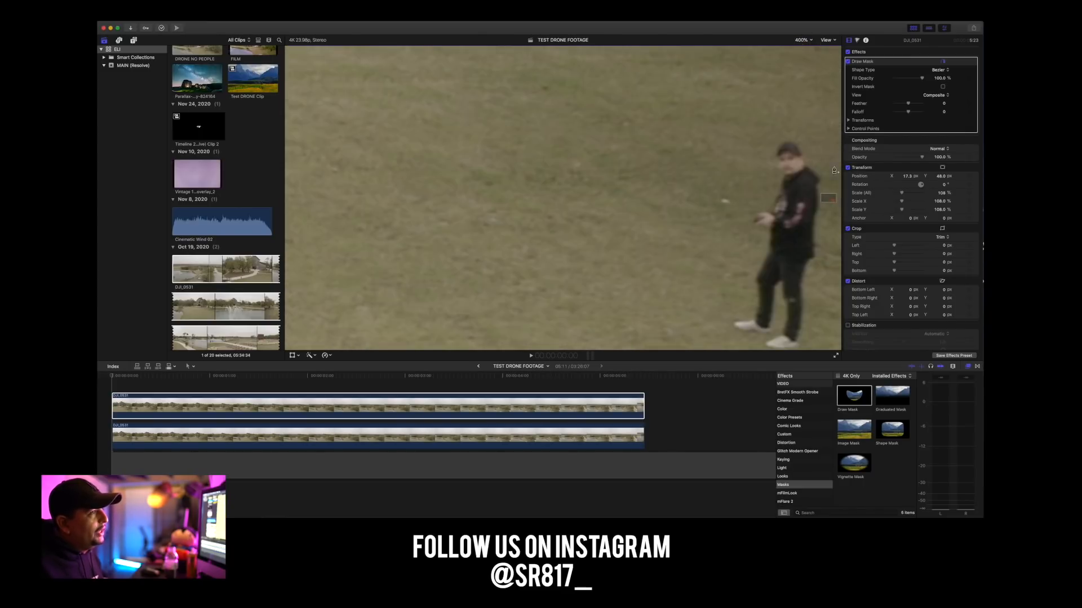
{"action": "mouse_move", "coordinate": [830, 195]}
{"action": "left_mouse_down"}
{"action": "mouse_move", "coordinate": [835, 204]}
{"action": "mouse_move", "coordinate": [827, 199]}
{"action": "left_mouse_up"}
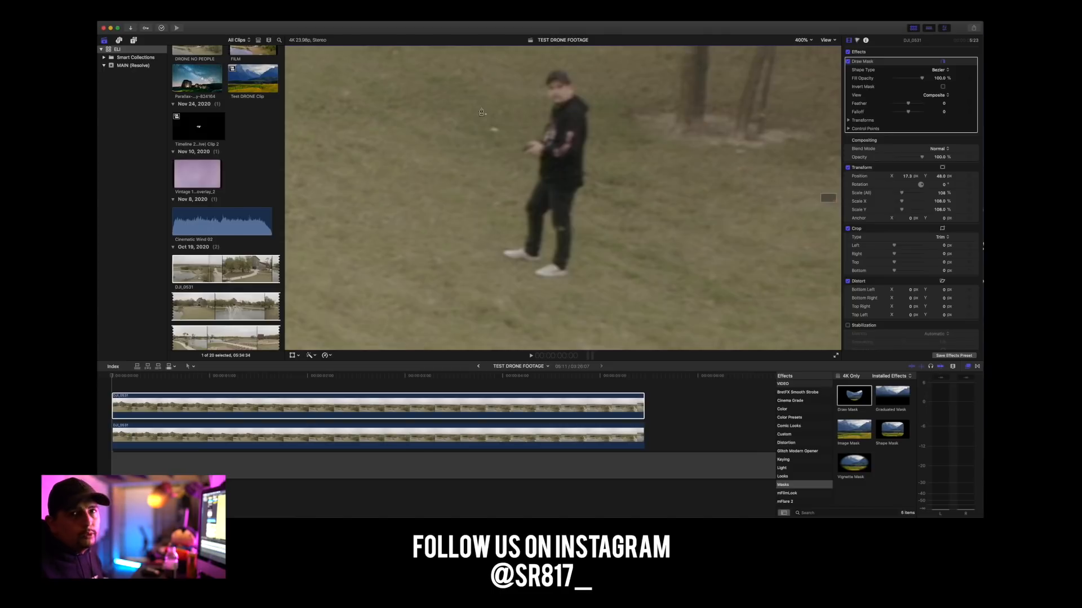
{"action": "left_click", "coordinate": [529, 266]}
{"action": "left_click", "coordinate": [529, 267]}
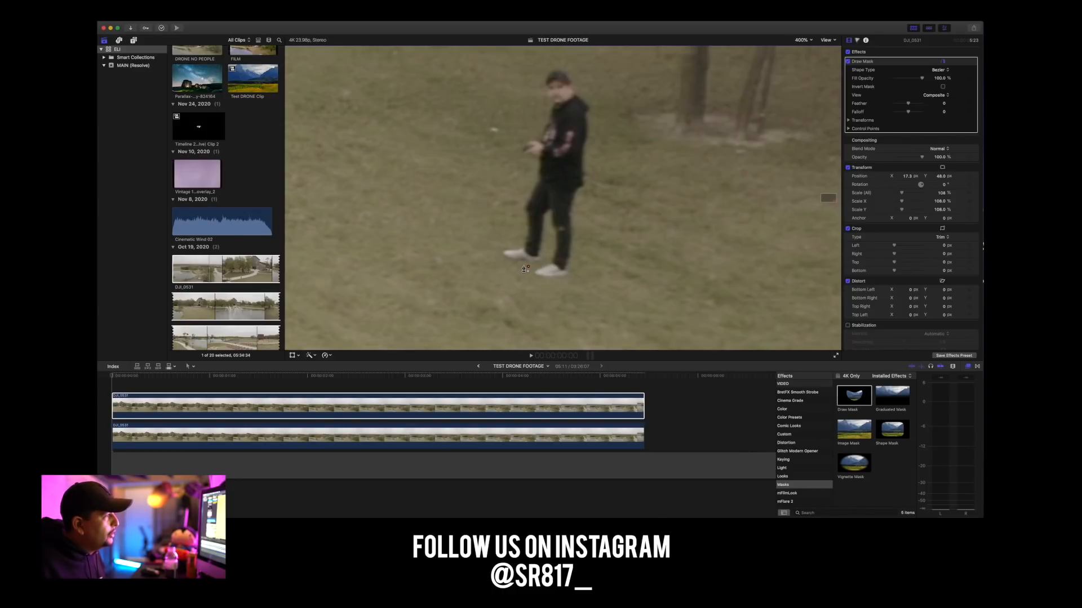
{"action": "left_click", "coordinate": [522, 265]}
{"action": "left_click", "coordinate": [515, 264]}
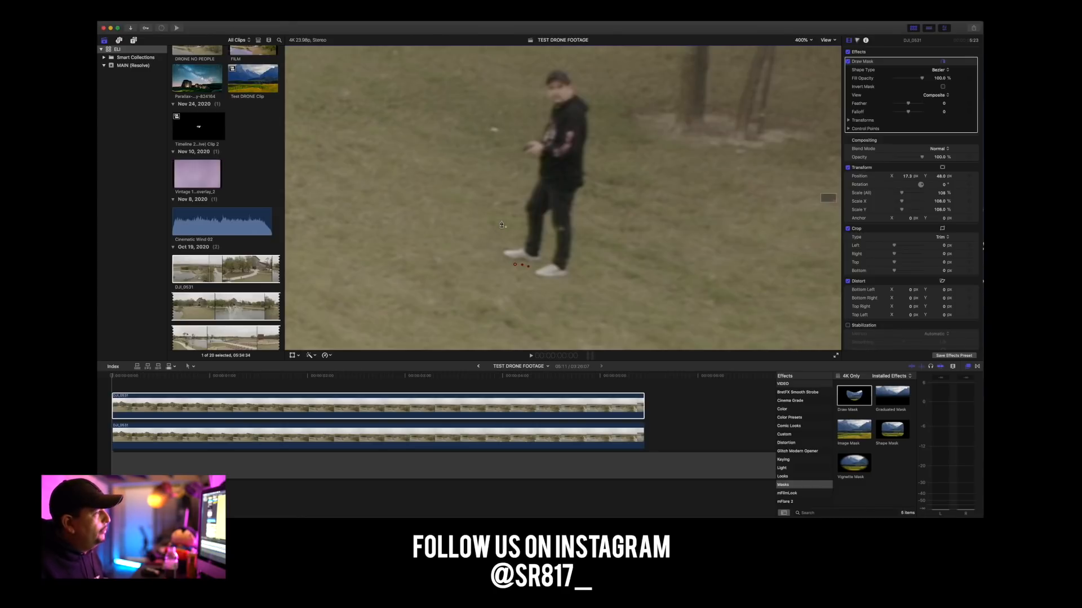
{"action": "left_click", "coordinate": [507, 263]}
{"action": "left_click", "coordinate": [497, 258]}
{"action": "left_click", "coordinate": [497, 249]}
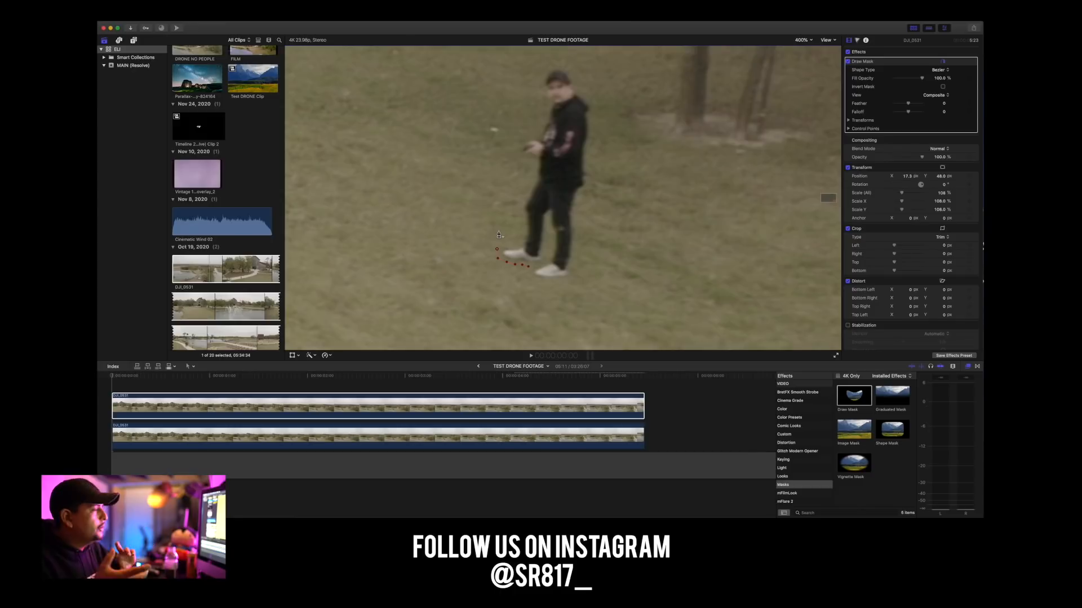
{"action": "left_click", "coordinate": [501, 243]}
{"action": "left_click", "coordinate": [509, 244]}
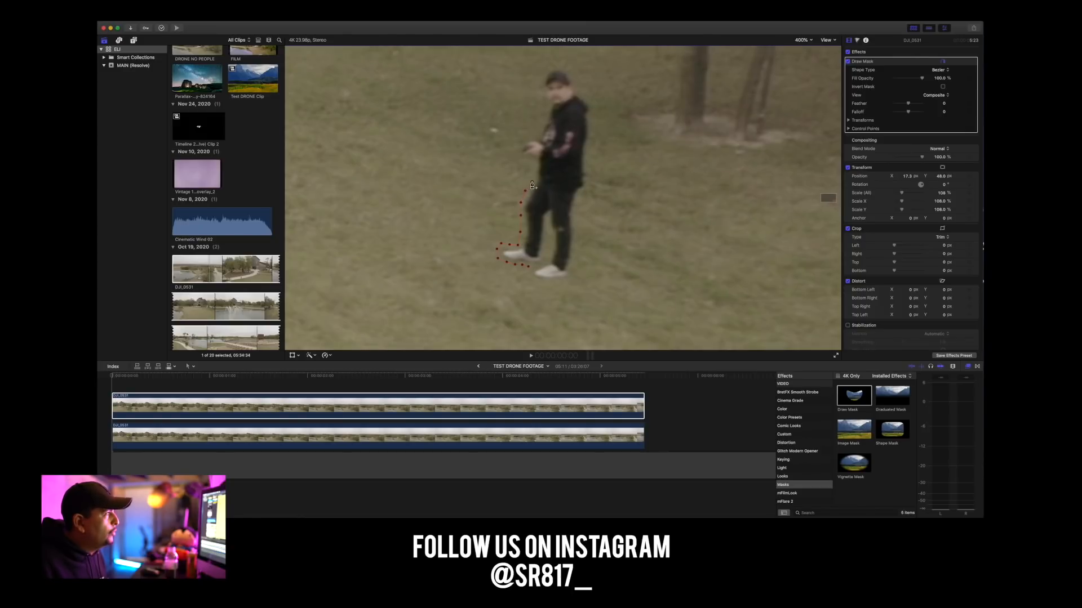
Continue the mask outline around the man's hands, head, back and rear leg, and close it between his feet.
{"action": "left_click_drag", "start_coordinate": [529, 160], "coordinate": [526, 161]}
{"action": "left_click", "coordinate": [517, 138]}
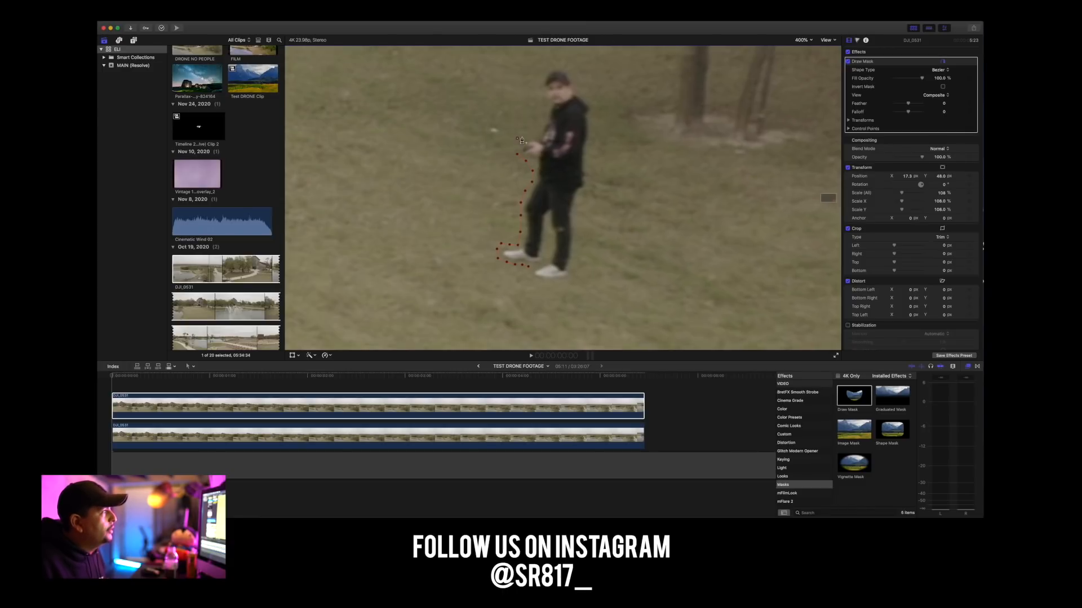
{"action": "left_click", "coordinate": [540, 98]}
{"action": "left_click", "coordinate": [556, 65]}
{"action": "left_click", "coordinate": [597, 108]}
{"action": "left_click", "coordinate": [591, 124]}
{"action": "left_click", "coordinate": [590, 151]}
{"action": "left_click", "coordinate": [591, 163]}
{"action": "left_click", "coordinate": [584, 192]}
{"action": "left_click", "coordinate": [580, 200]}
{"action": "left_click", "coordinate": [580, 213]}
{"action": "left_click", "coordinate": [579, 232]}
{"action": "left_click", "coordinate": [578, 242]}
{"action": "left_click", "coordinate": [576, 260]}
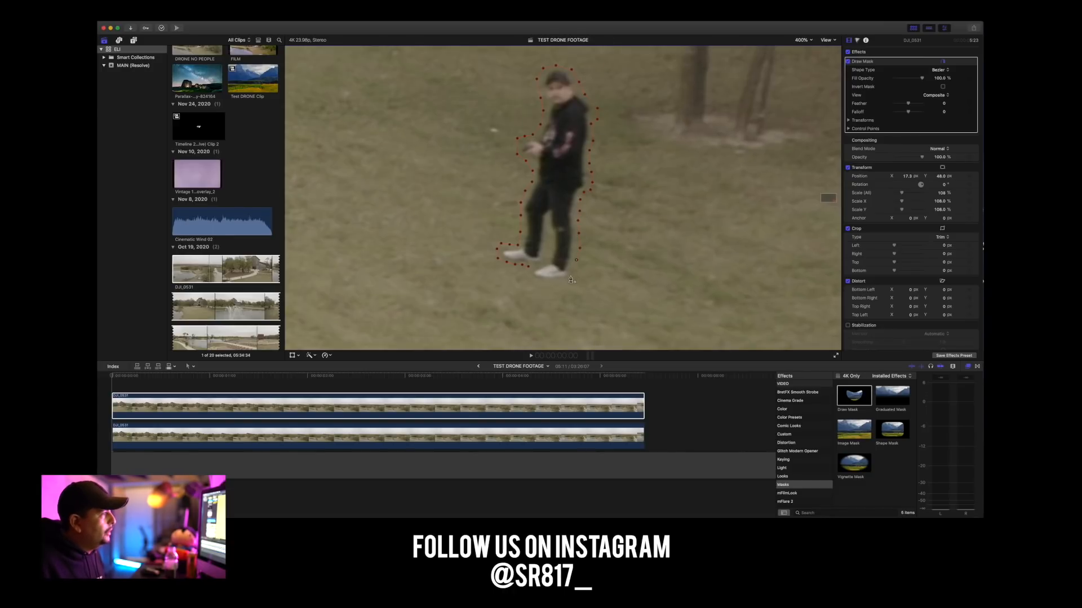
{"action": "left_click", "coordinate": [530, 280]}
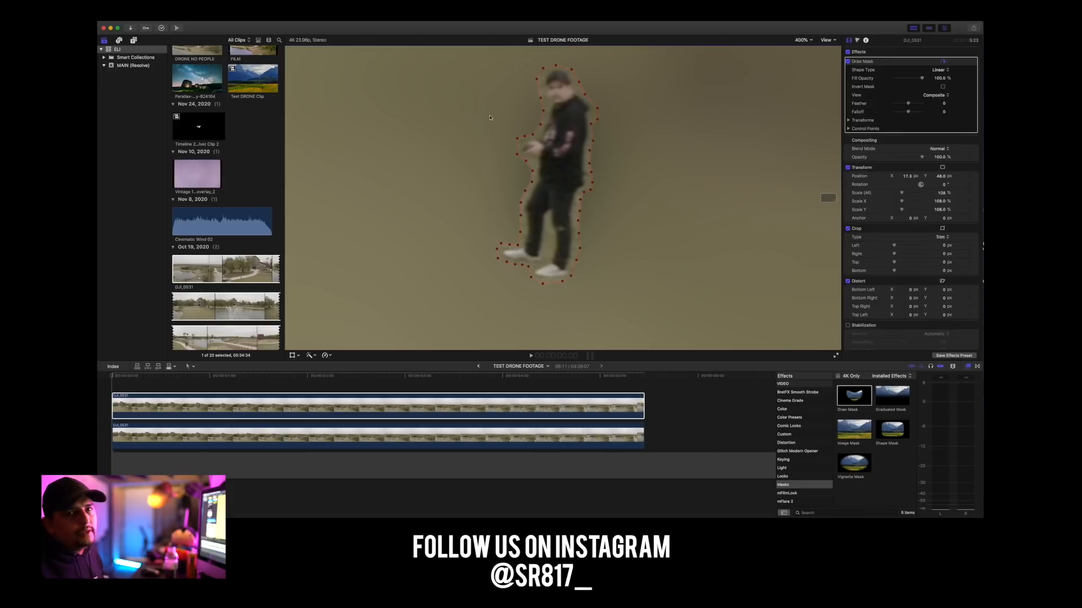
Fit the whole frame in the viewer and invert the Draw Mask on the upper clip so the man is cut out.
{"action": "left_click", "coordinate": [801, 39]}
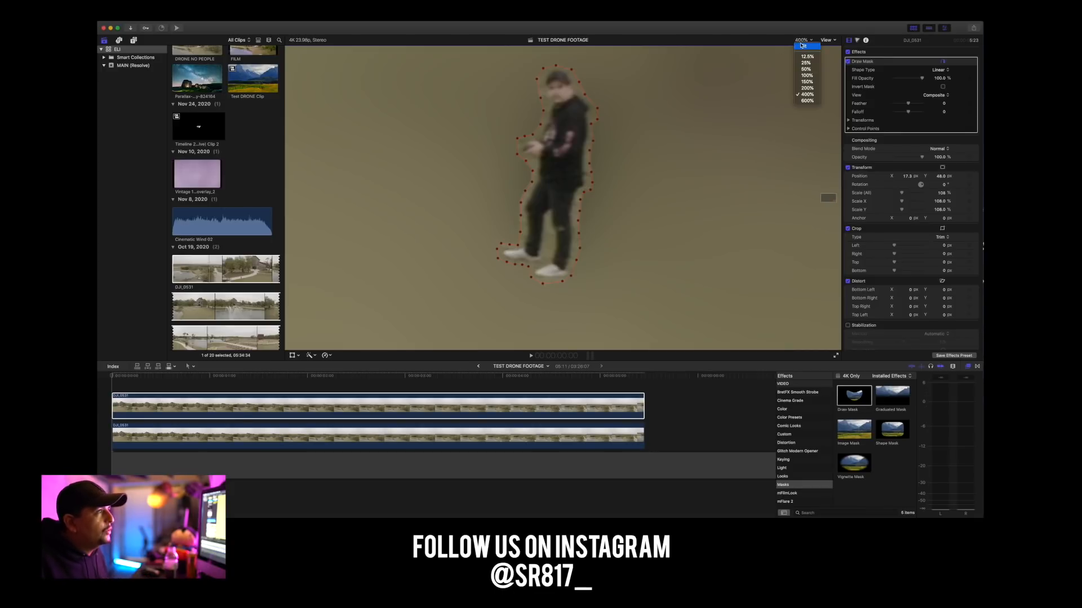
{"action": "left_click", "coordinate": [803, 46]}
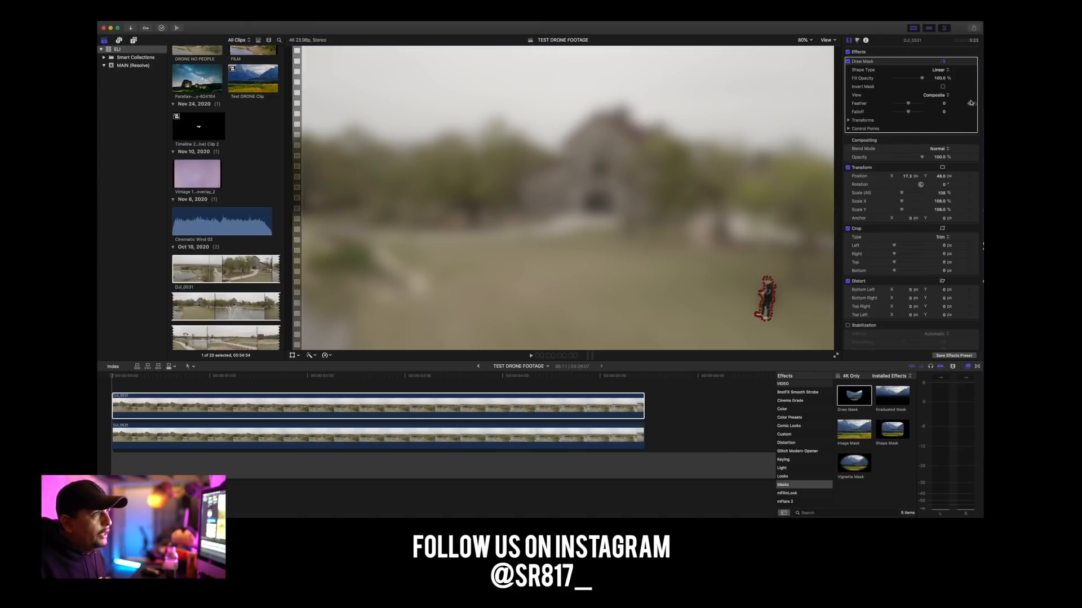
{"action": "left_click", "coordinate": [942, 86]}
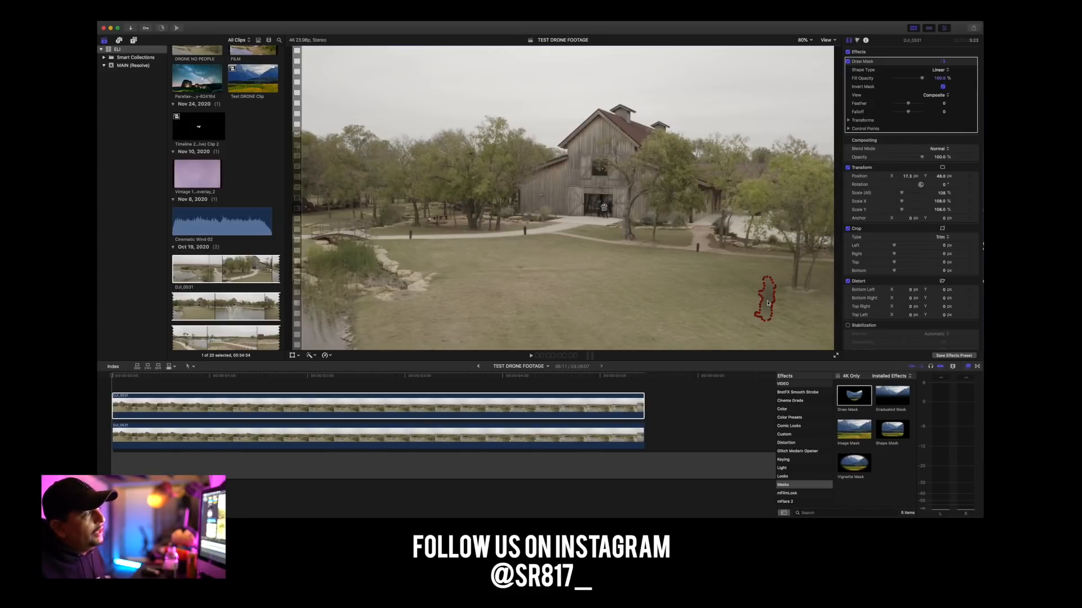
Scrub through the clip's opening and final frames to compare the man's movement with the mask outline, ending back at the first frame.
{"action": "left_click", "coordinate": [123, 377]}
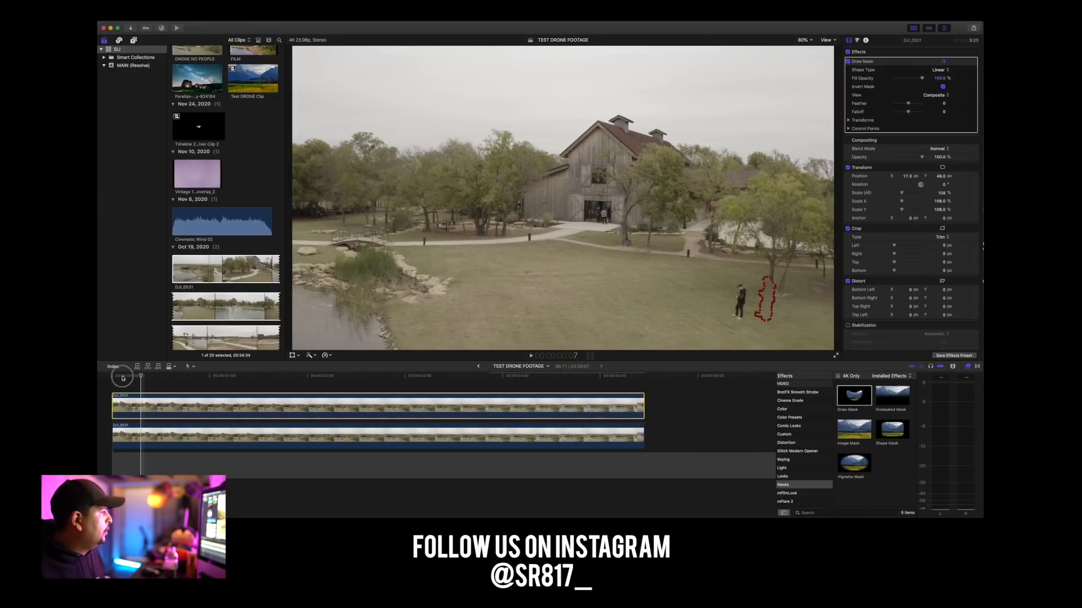
{"action": "left_click", "coordinate": [121, 377]}
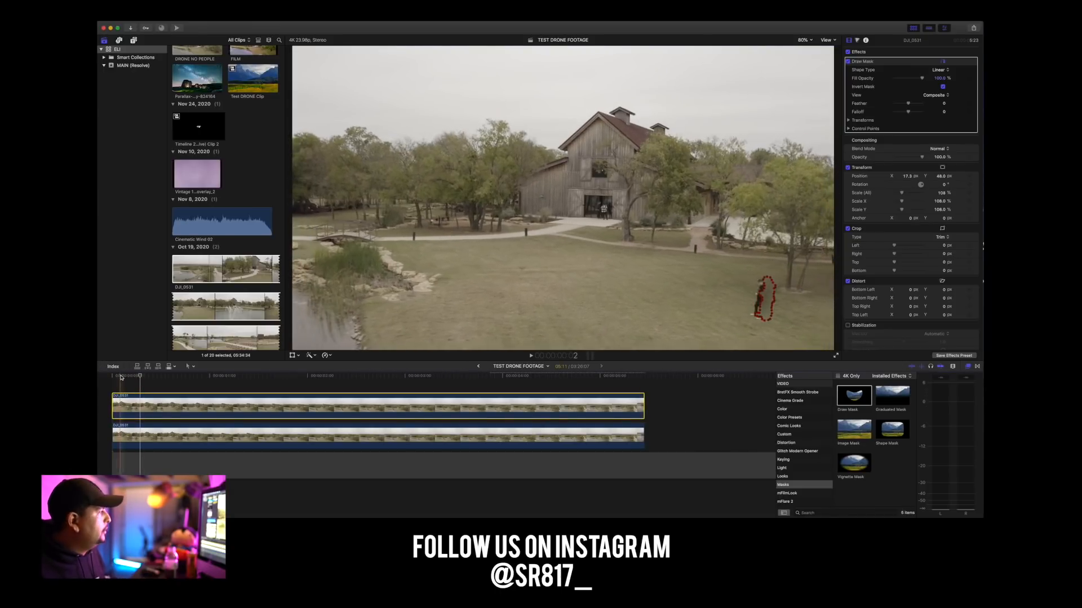
{"action": "left_click", "coordinate": [112, 376]}
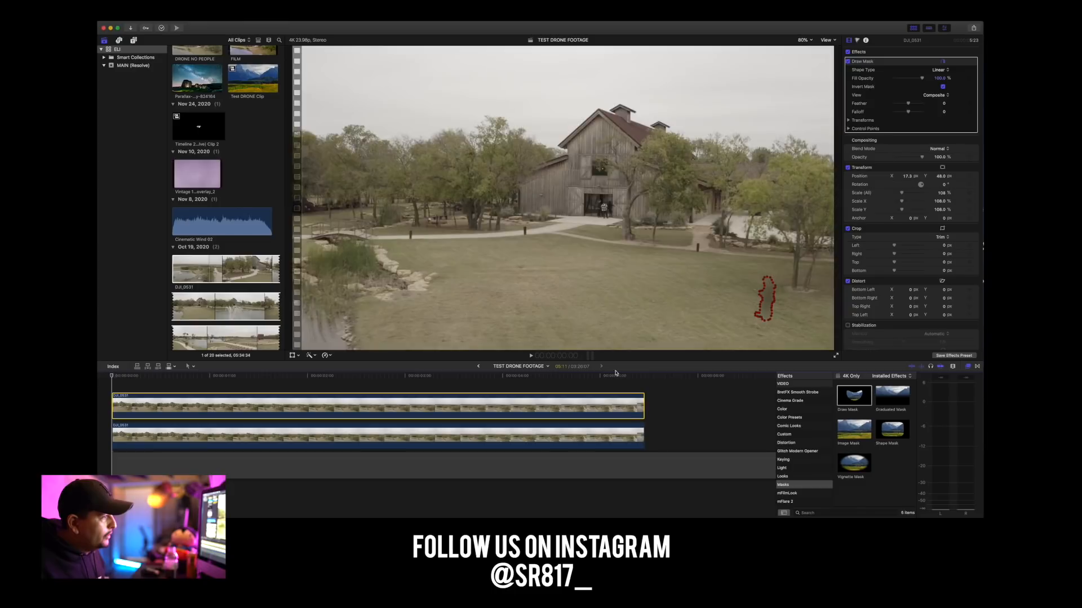
{"action": "left_click", "coordinate": [642, 378]}
{"action": "key", "text": "super+equal"}
{"action": "key", "text": "super+equal"}
{"action": "key", "text": "super+equal"}
{"action": "left_click_drag", "start_coordinate": [643, 378], "coordinate": [638, 378]}
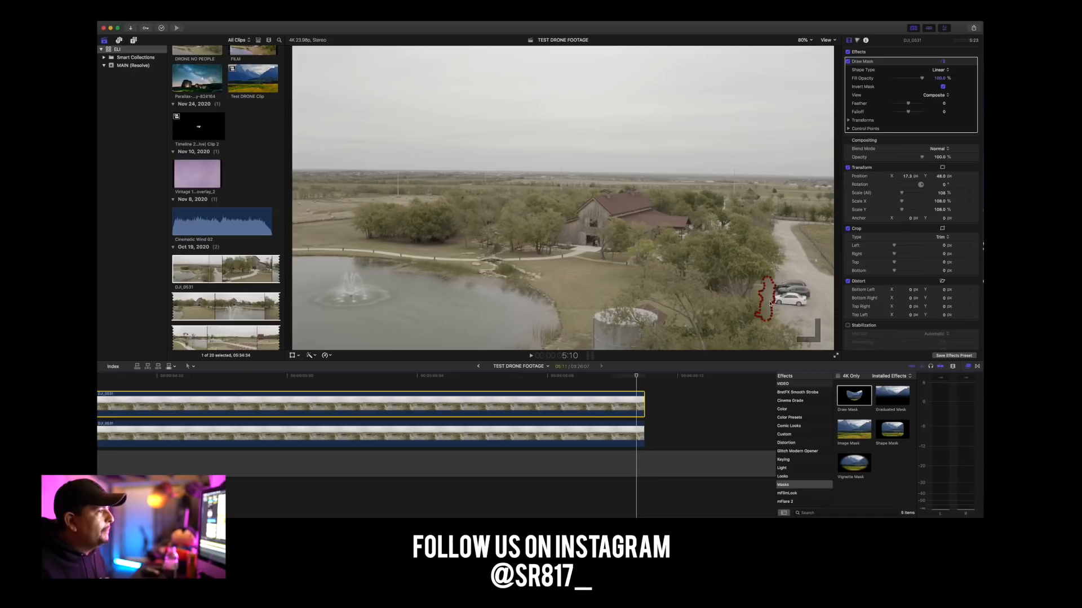
{"action": "left_click_drag", "start_coordinate": [636, 378], "coordinate": [124, 375]}
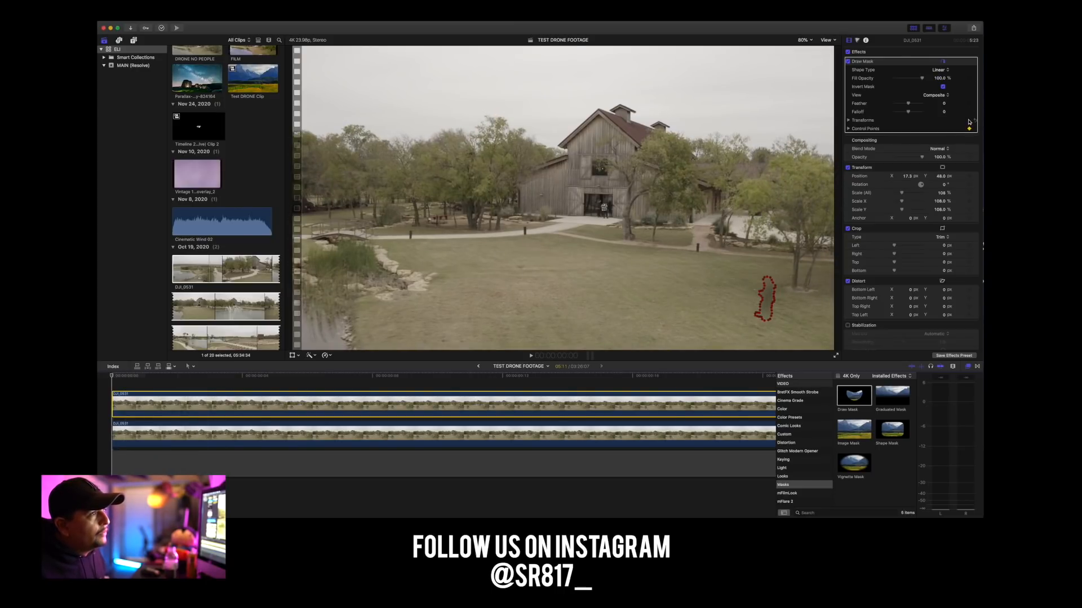
Keyframe the Draw Mask's fill opacity, feather, falloff and control points at the first frame, and set the feather to 24.
{"action": "left_click", "coordinate": [969, 104]}
{"action": "left_click", "coordinate": [969, 111]}
{"action": "left_click", "coordinate": [969, 79]}
{"action": "left_click", "coordinate": [968, 72]}
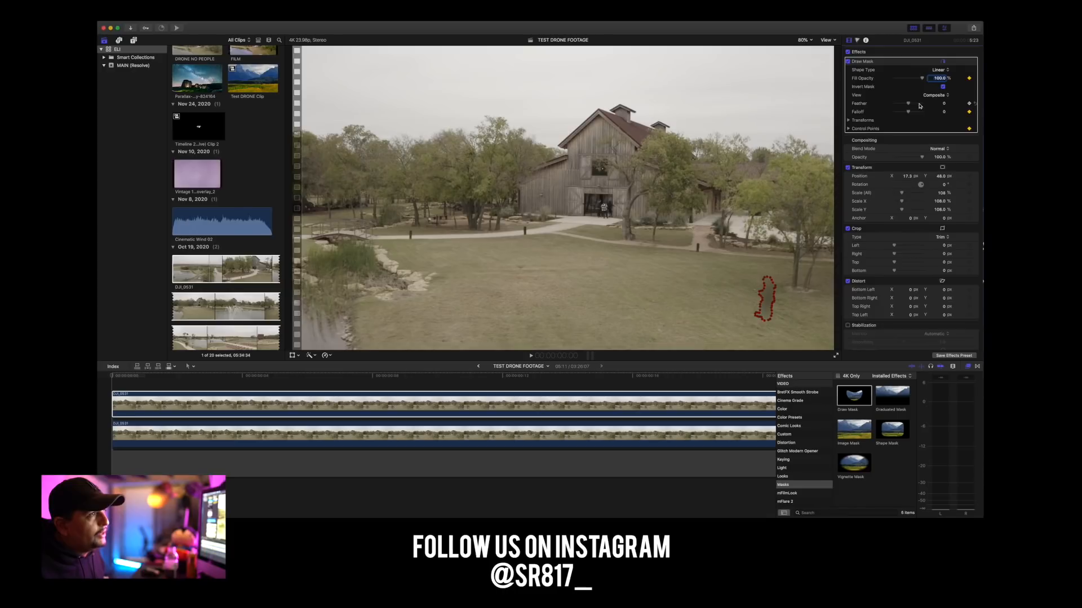
{"action": "left_click_drag", "start_coordinate": [908, 104], "coordinate": [913, 107]}
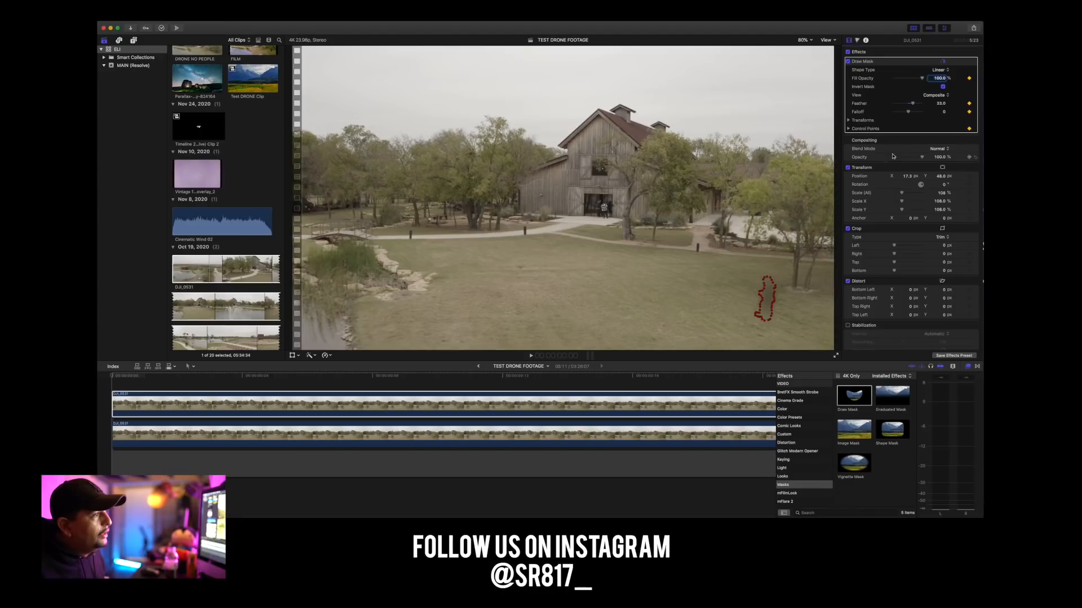
{"action": "left_click_drag", "start_coordinate": [915, 106], "coordinate": [913, 107]}
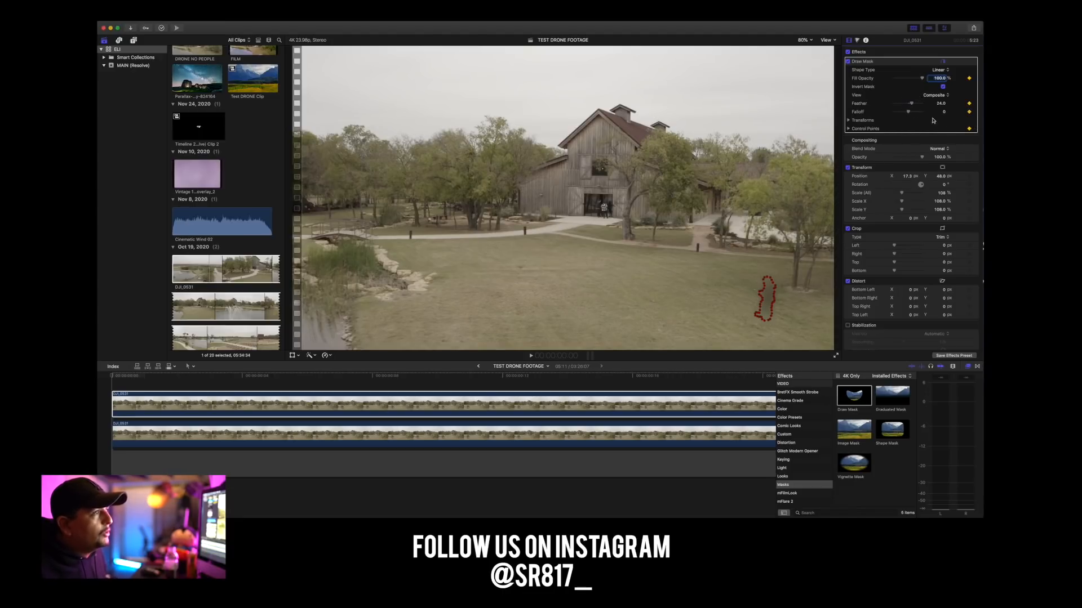
Keyframe the mask's position, rotation and scale at the first frame of the upper clip, and reduce the feather to 10.
{"action": "left_click", "coordinate": [857, 121]}
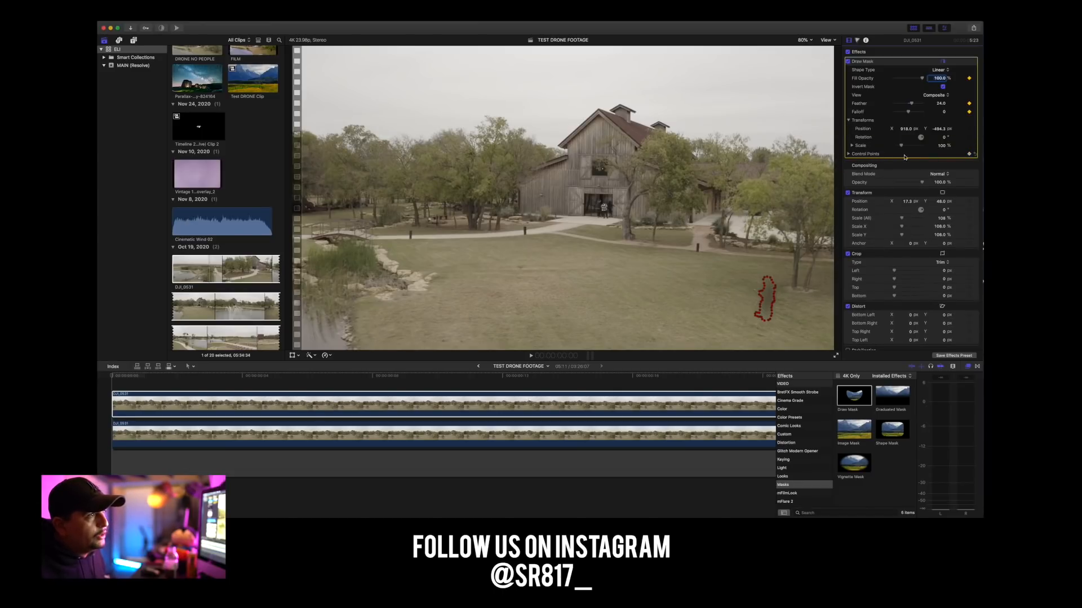
{"action": "left_click", "coordinate": [969, 129]}
{"action": "left_click", "coordinate": [969, 137]}
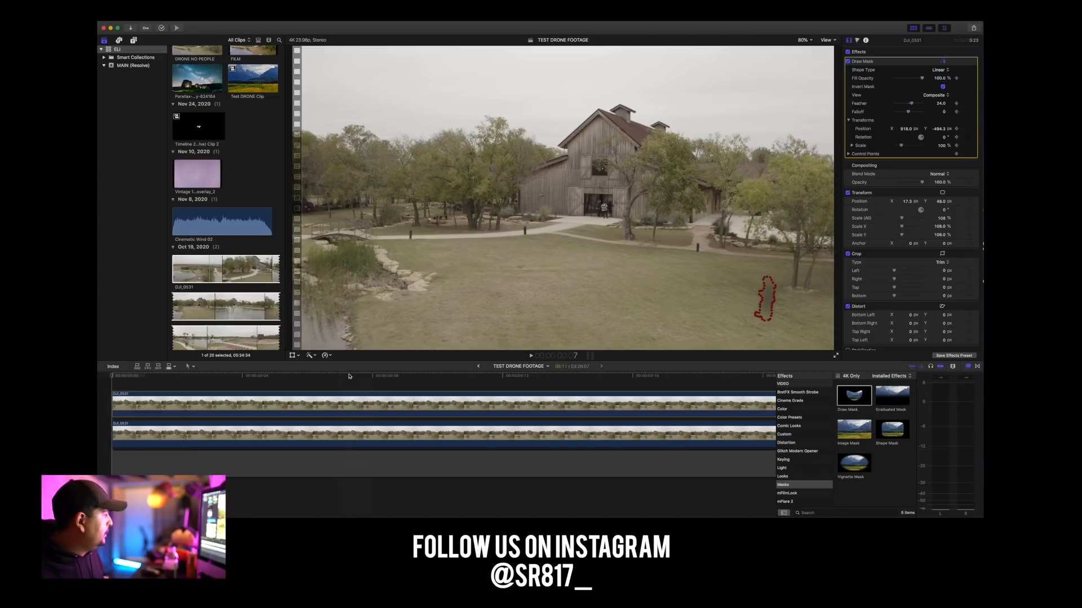
{"action": "left_click", "coordinate": [120, 401]}
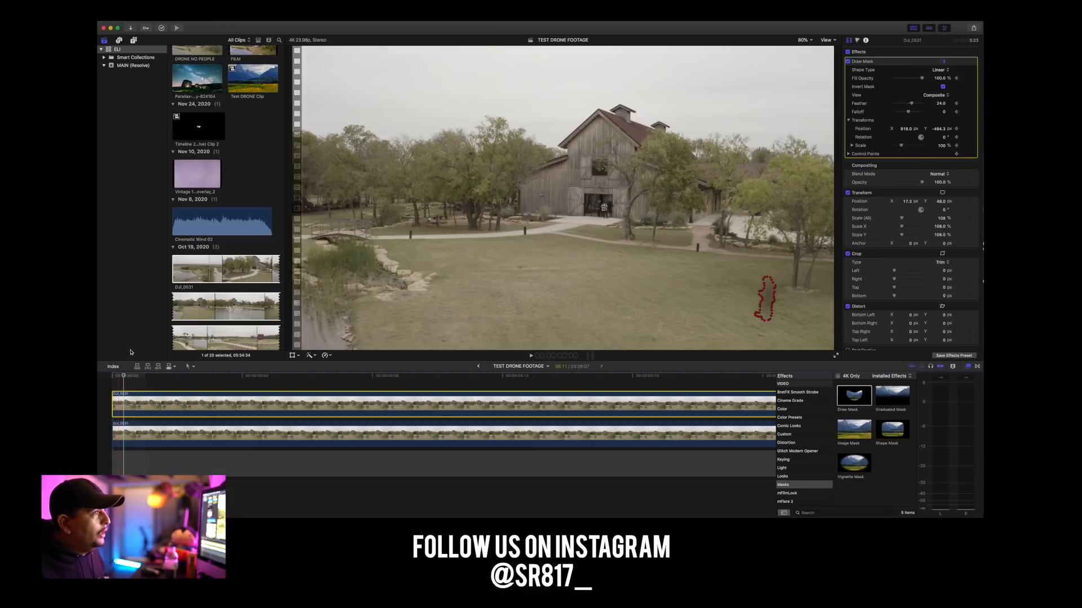
{"action": "left_click_drag", "start_coordinate": [912, 105], "coordinate": [911, 107]}
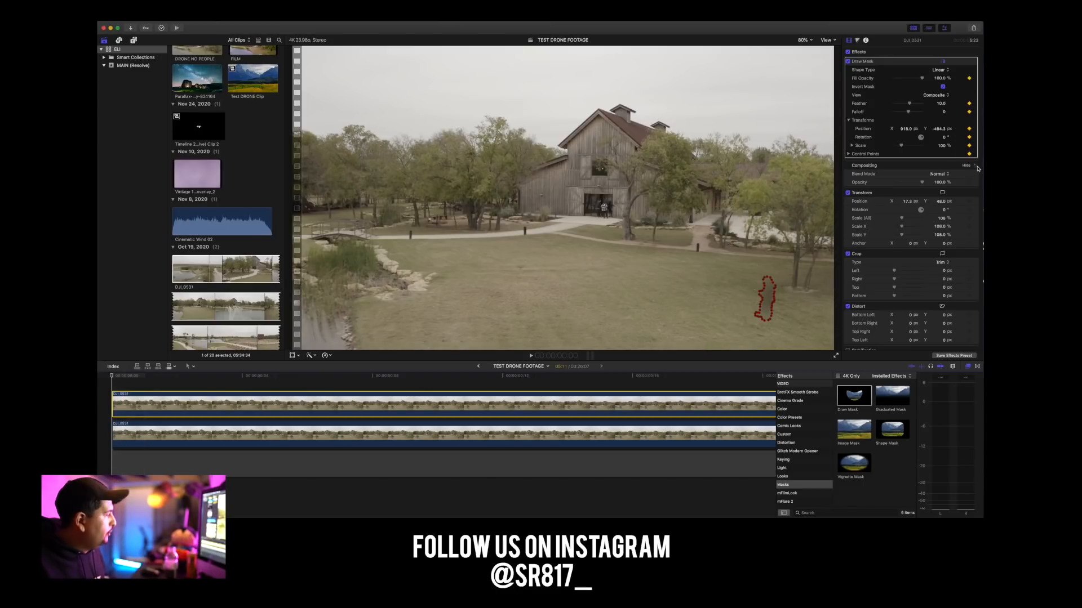
At the upper clip's last frame (5:10), move the mask onto the trees beside the parked cars, at about X 645, Y -403 px.
{"action": "key", "text": "super+minus"}
{"action": "key", "text": "super+minus"}
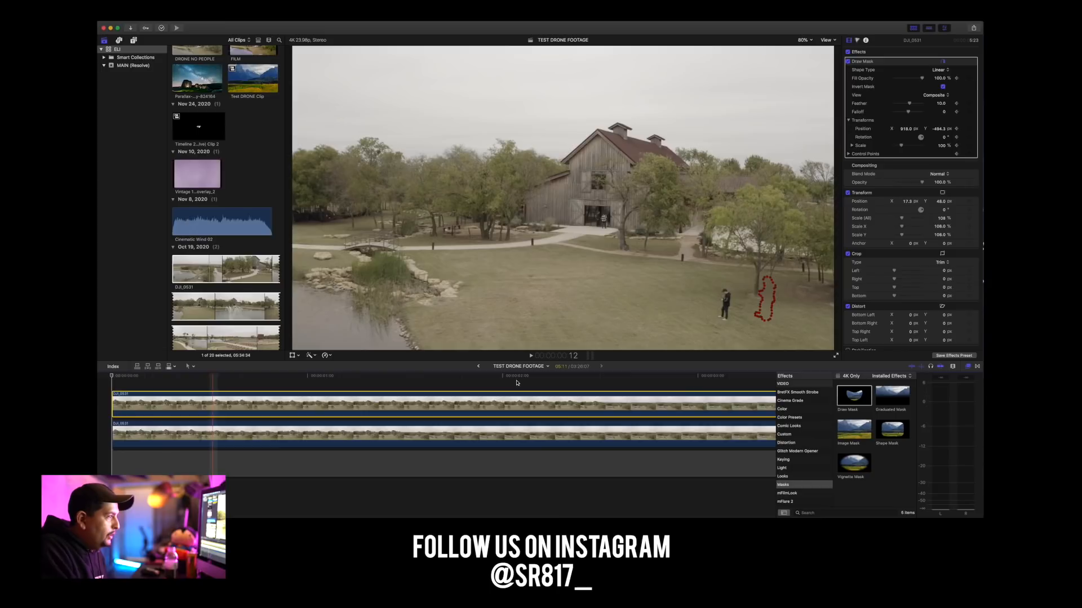
{"action": "key", "text": "super+minus"}
{"action": "key", "text": "super+minus"}
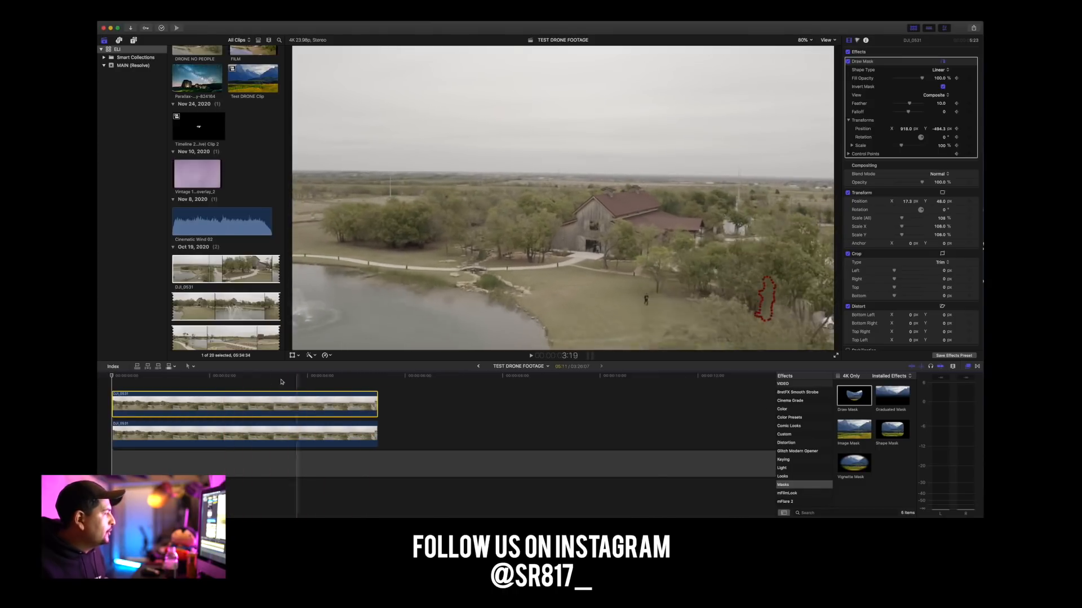
{"action": "left_click", "coordinate": [374, 383]}
{"action": "key", "text": "super+equal"}
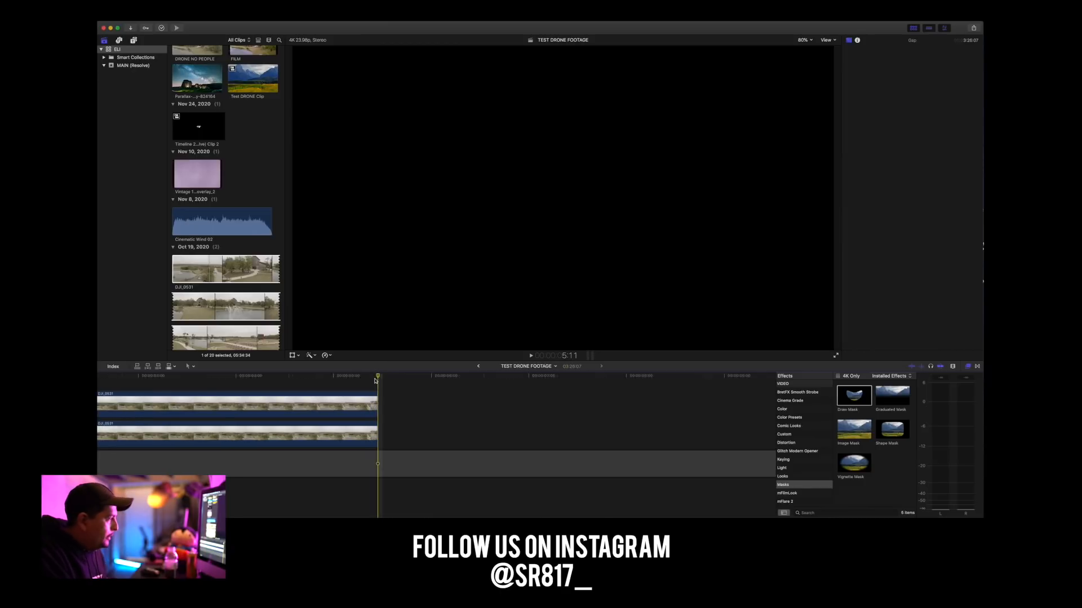
{"action": "left_click", "coordinate": [368, 401]}
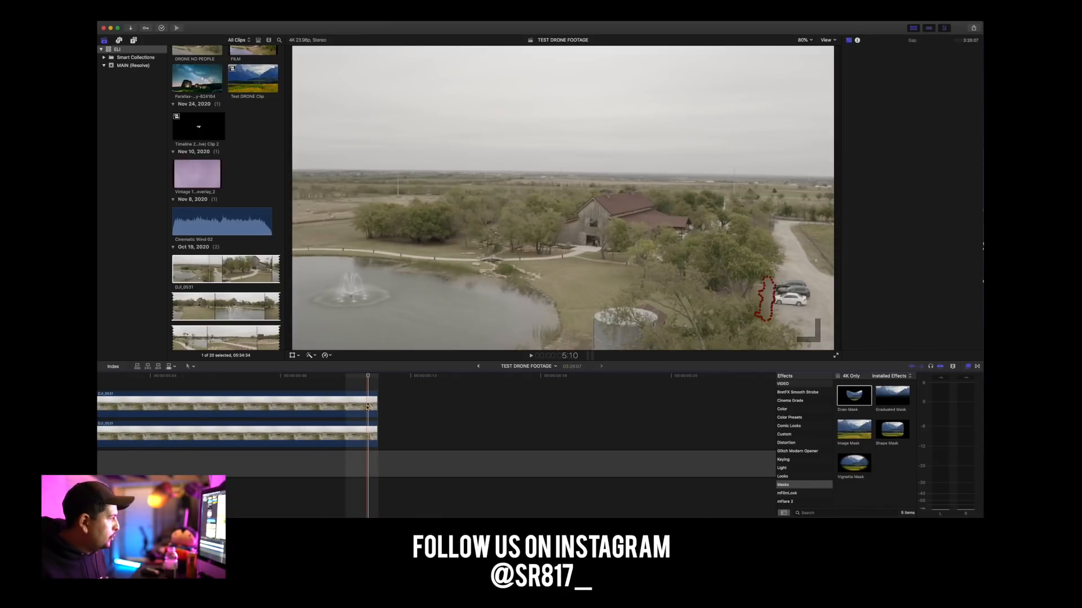
{"action": "left_click", "coordinate": [361, 412]}
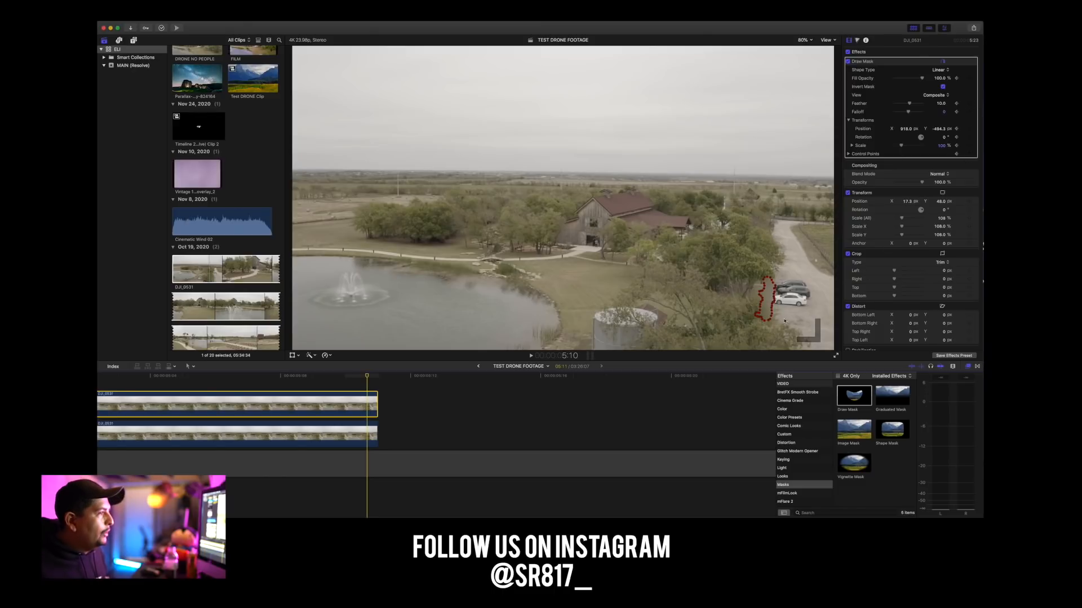
{"action": "left_click_drag", "start_coordinate": [769, 301], "coordinate": [638, 284]}
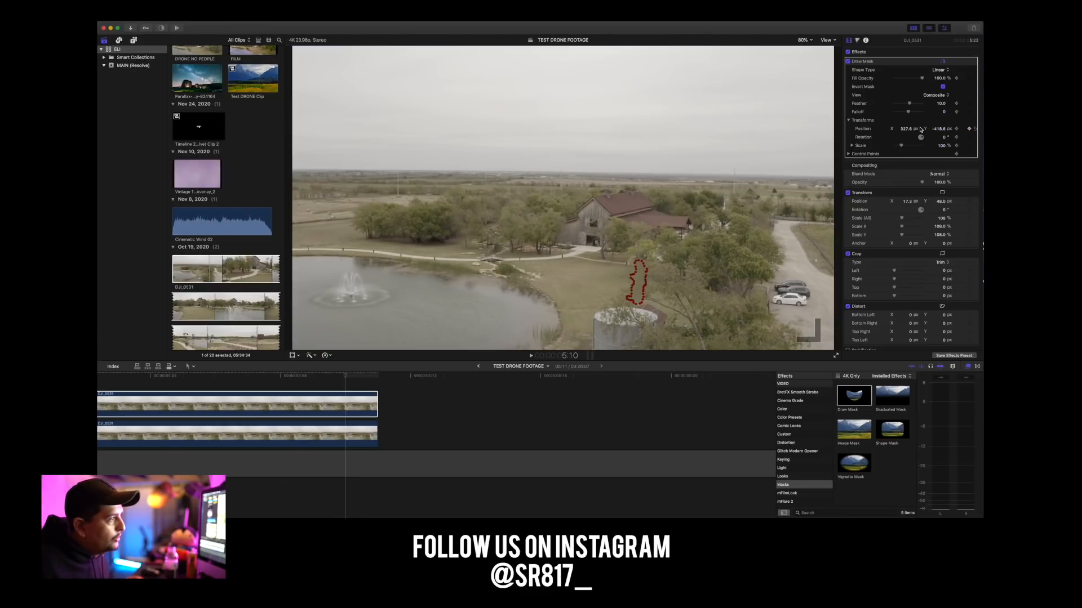
{"action": "left_click_drag", "start_coordinate": [638, 283], "coordinate": [707, 280]}
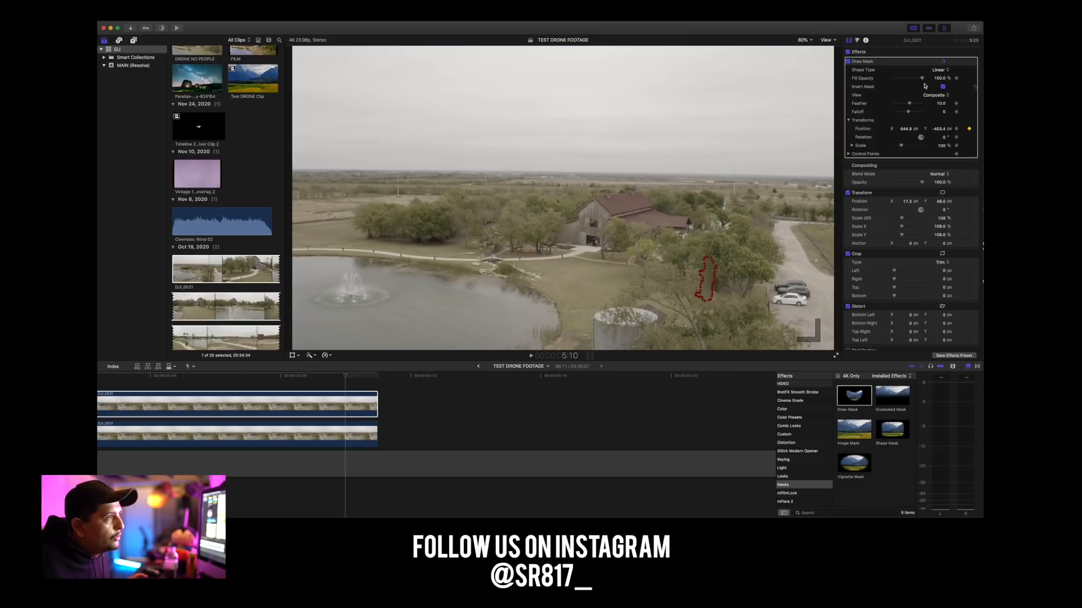
At the upper clip's last frame, scale the mask to 66% and keyframe it on the lawn at about X 337, Y -400 px.
{"action": "left_click_drag", "start_coordinate": [901, 149], "coordinate": [900, 149]}
{"action": "left_click_drag", "start_coordinate": [707, 280], "coordinate": [639, 277]}
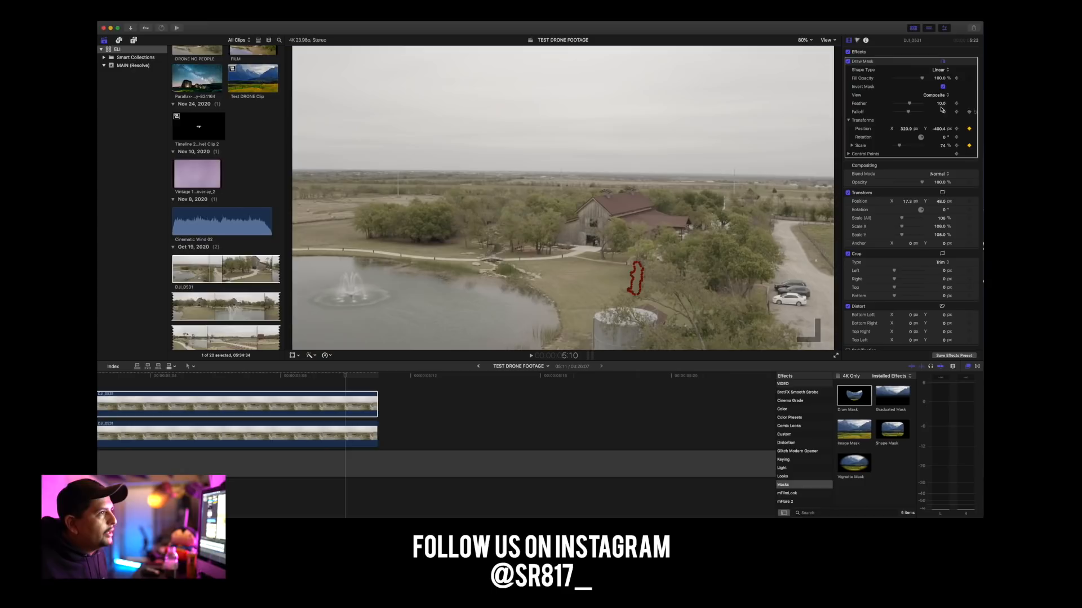
{"action": "left_click", "coordinate": [900, 146]}
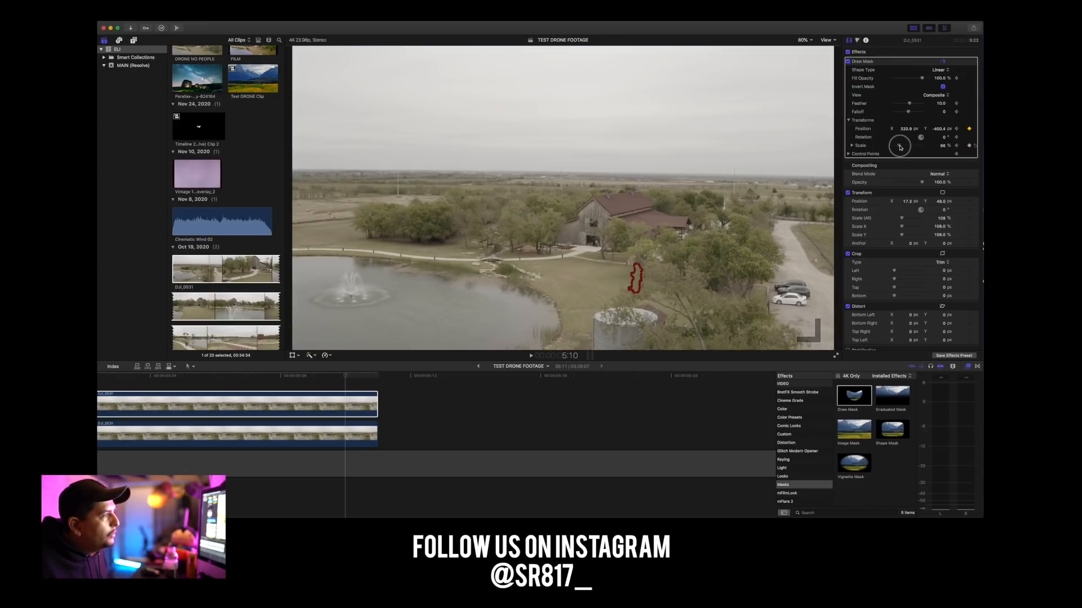
{"action": "left_click_drag", "start_coordinate": [911, 128], "coordinate": [943, 141]}
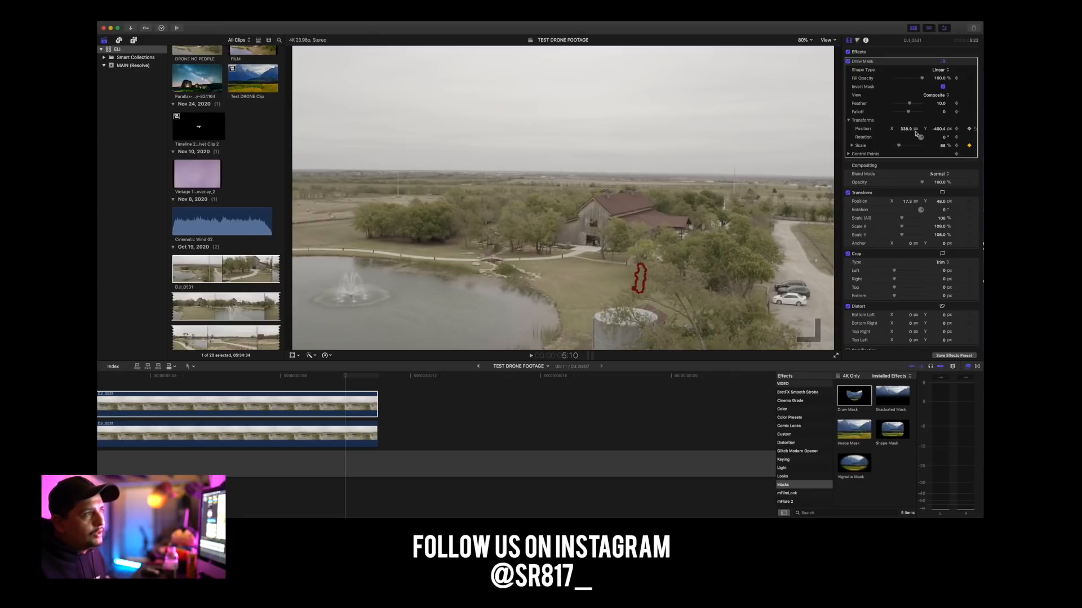
{"action": "left_click", "coordinate": [969, 129]}
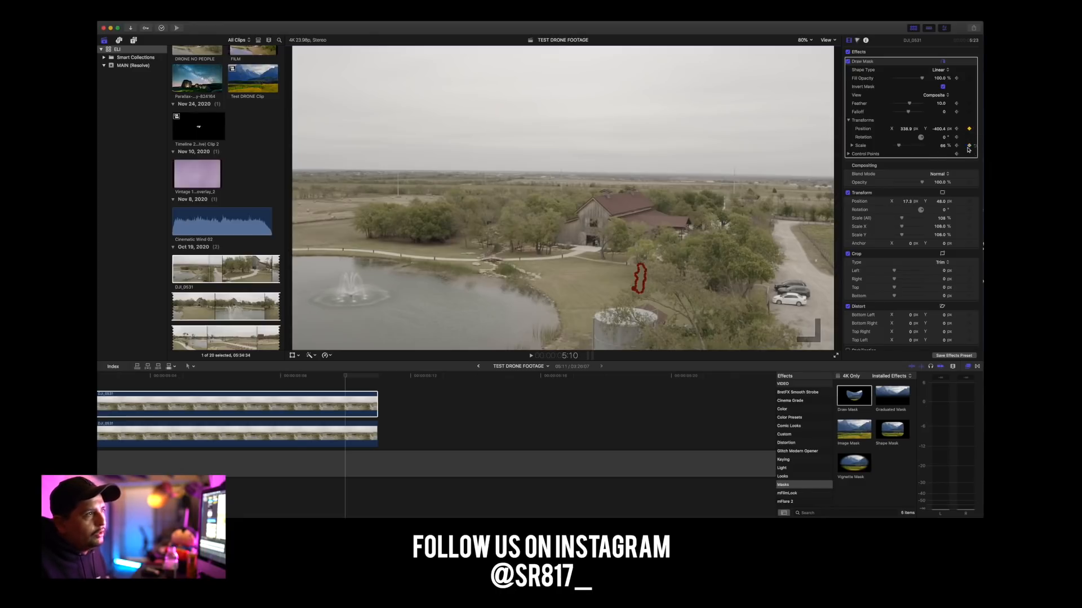
{"action": "left_click", "coordinate": [969, 146]}
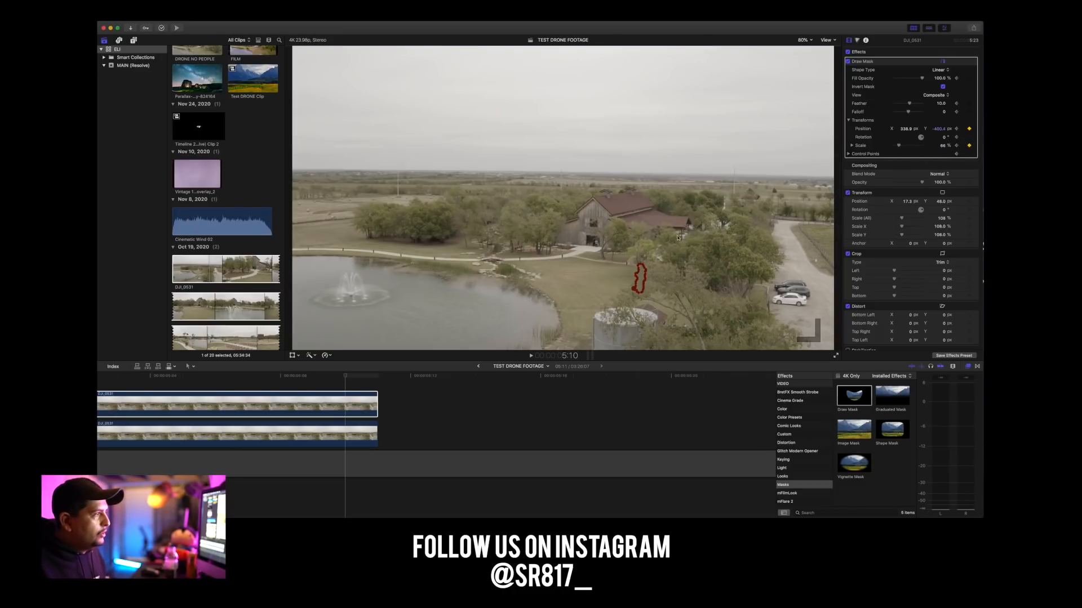
Scrub through the clip's final frames to check the mask, and set its scale to 39% at 5:10.
{"action": "left_click", "coordinate": [345, 376]}
{"action": "left_click_drag", "start_coordinate": [344, 377], "coordinate": [216, 379]}
{"action": "scroll", "coordinate": [216, 379], "scroll_direction": "left", "scroll_amount": 4}
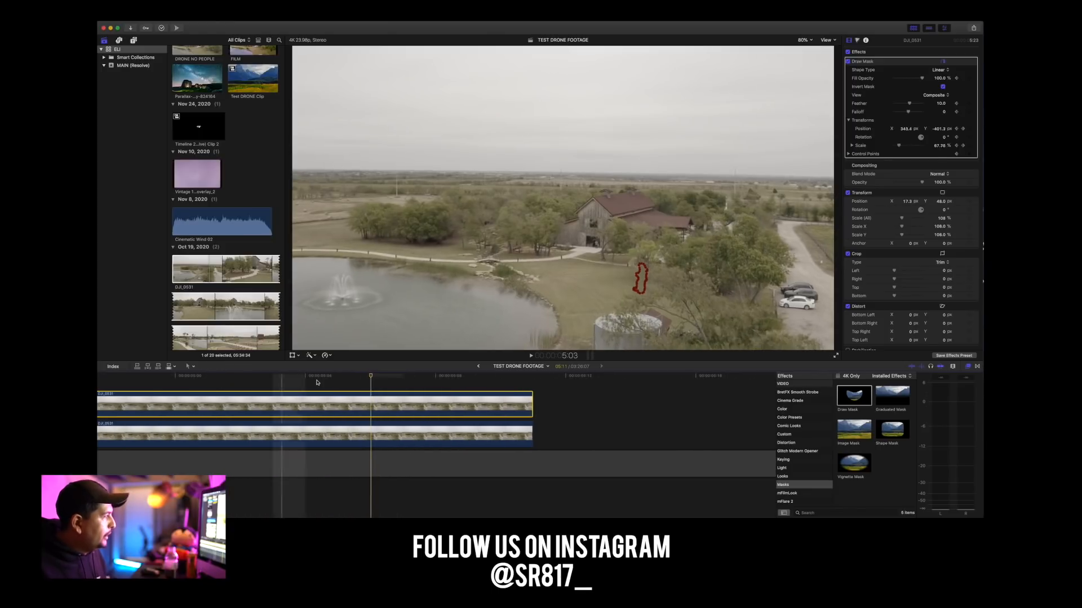
{"action": "left_click_drag", "start_coordinate": [370, 376], "coordinate": [258, 386]}
{"action": "scroll", "coordinate": [259, 387], "scroll_direction": "left", "scroll_amount": 8}
{"action": "mouse_move", "coordinate": [488, 377]}
{"action": "left_mouse_down"}
{"action": "mouse_move", "coordinate": [302, 379]}
{"action": "mouse_move", "coordinate": [120, 357]}
{"action": "mouse_move", "coordinate": [98, 344]}
{"action": "mouse_move", "coordinate": [464, 406]}
{"action": "mouse_move", "coordinate": [789, 422]}
{"action": "mouse_move", "coordinate": [693, 417]}
{"action": "mouse_move", "coordinate": [564, 388]}
{"action": "mouse_move", "coordinate": [605, 379]}
{"action": "mouse_move", "coordinate": [213, 366]}
{"action": "mouse_move", "coordinate": [311, 357]}
{"action": "mouse_move", "coordinate": [616, 377]}
{"action": "left_mouse_up"}
{"action": "left_click_drag", "start_coordinate": [900, 147], "coordinate": [898, 144]}
Magnify the viewer to 400% on the mask and move it at 5:10 to about X 314, Y -399 px.
{"action": "left_click", "coordinate": [802, 40]}
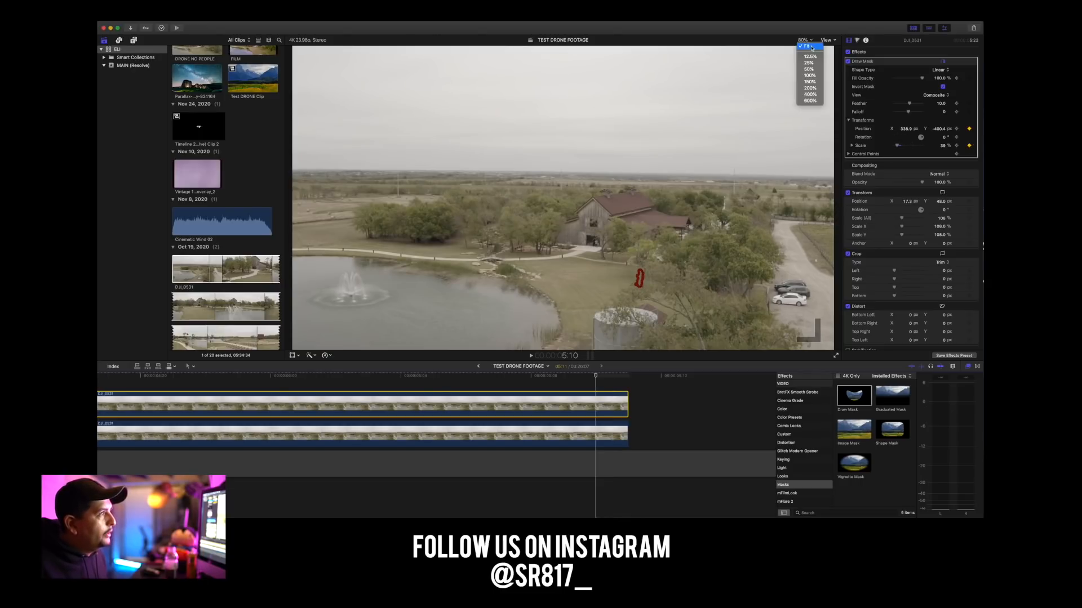
{"action": "left_click", "coordinate": [806, 93]}
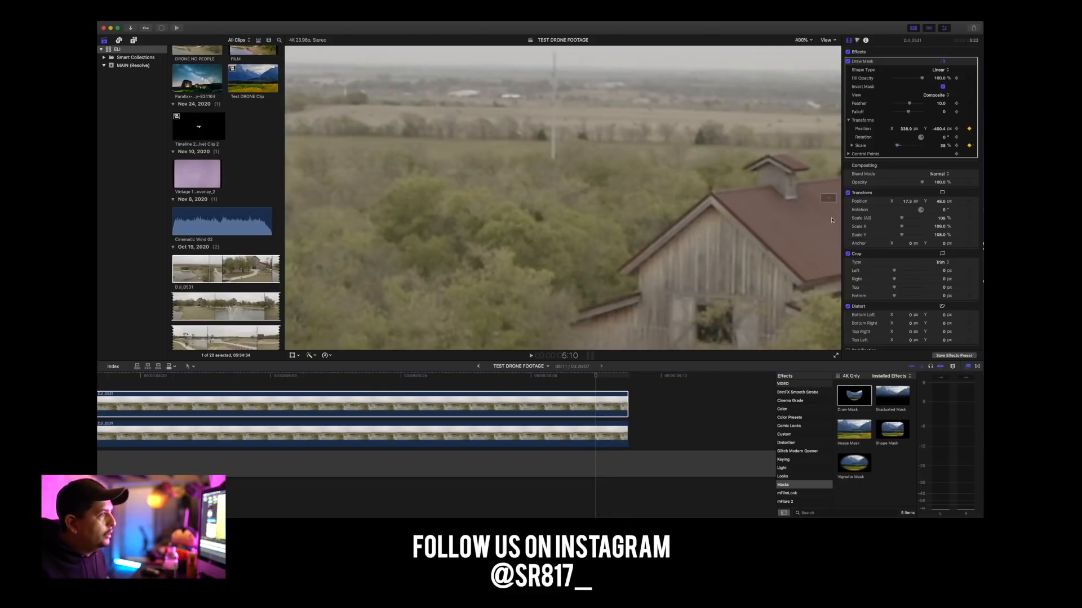
{"action": "scroll", "coordinate": [827, 198], "scroll_direction": "down", "scroll_amount": 10}
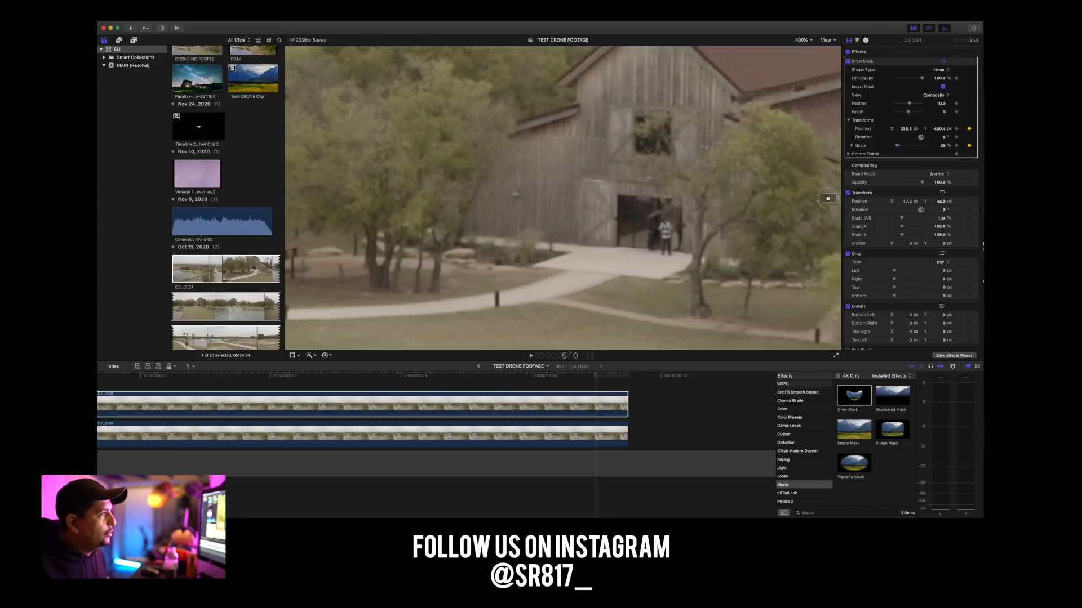
{"action": "scroll", "coordinate": [829, 199], "scroll_direction": "down", "scroll_amount": 10}
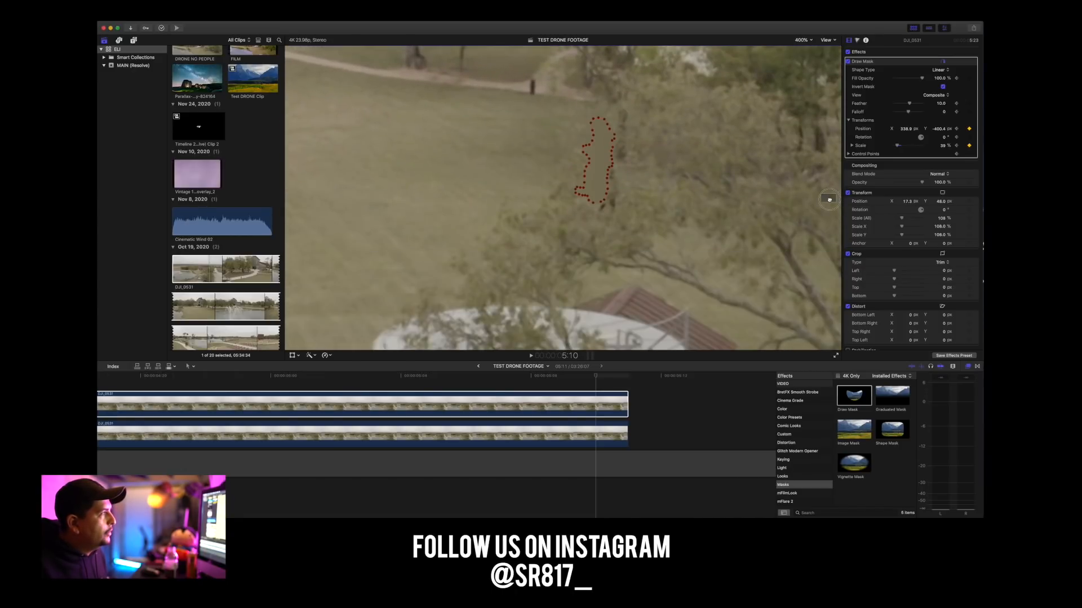
{"action": "mouse_move", "coordinate": [599, 161]}
{"action": "left_mouse_down"}
{"action": "mouse_move", "coordinate": [427, 182]}
{"action": "mouse_move", "coordinate": [522, 225]}
{"action": "mouse_move", "coordinate": [576, 181]}
{"action": "mouse_move", "coordinate": [485, 162]}
{"action": "mouse_move", "coordinate": [567, 172]}
{"action": "mouse_move", "coordinate": [572, 159]}
{"action": "left_mouse_up"}
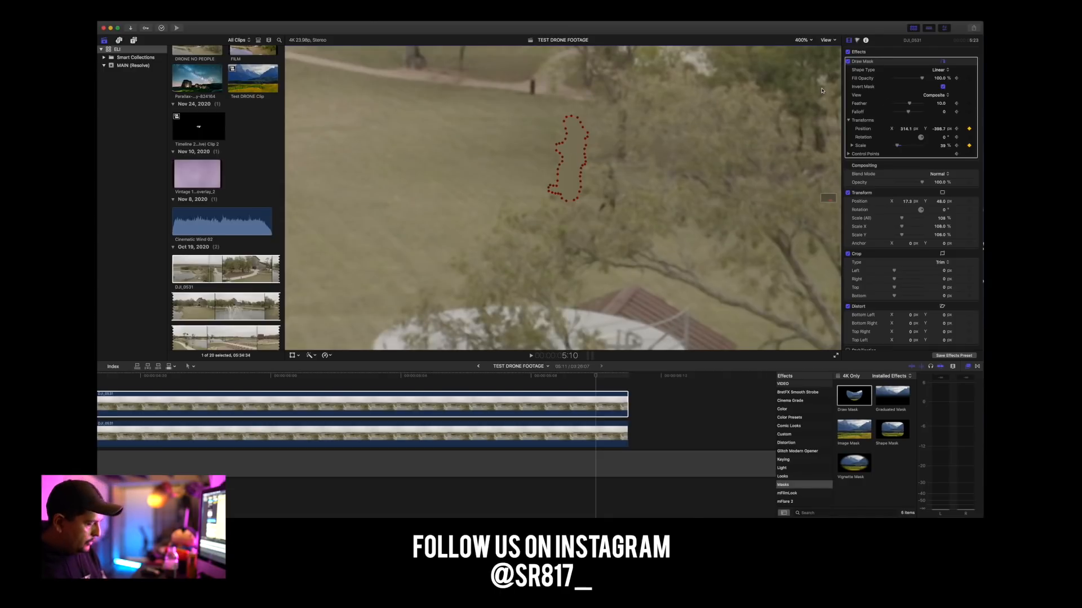
Examine the mask outline against the man frame by frame between 5:06 and the clip's end.
{"action": "key", "text": "Left"}
{"action": "key", "text": "Left"}
{"action": "key", "text": "Left"}
{"action": "key", "text": "Left"}
{"action": "key", "text": "Left"}
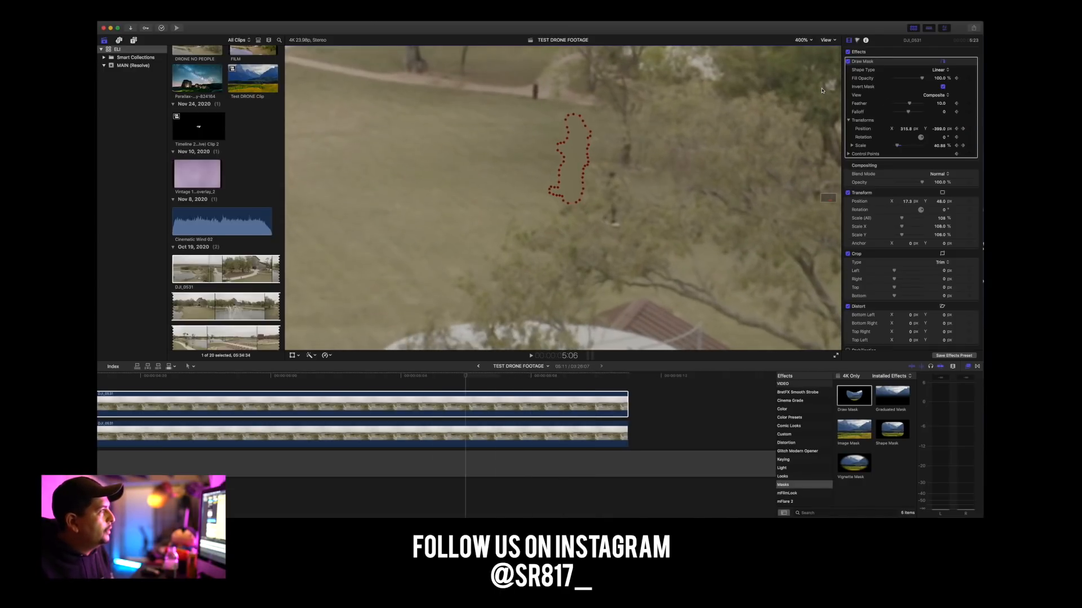
{"action": "key", "text": "Right"}
{"action": "key", "text": "Right"}
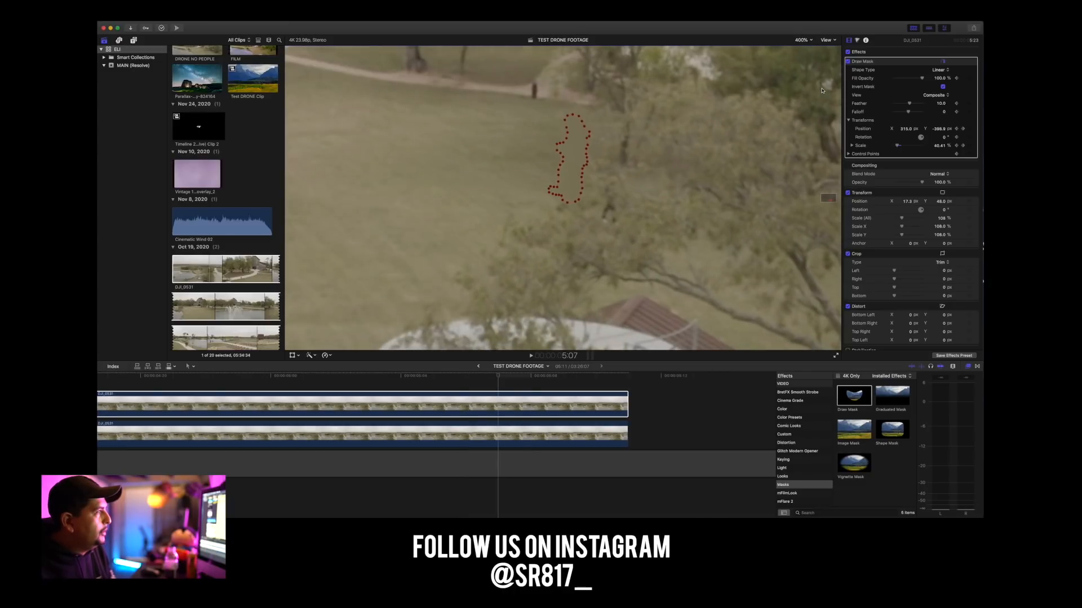
{"action": "key", "text": "Right"}
{"action": "key", "text": "Right"}
{"action": "key", "text": "Right"}
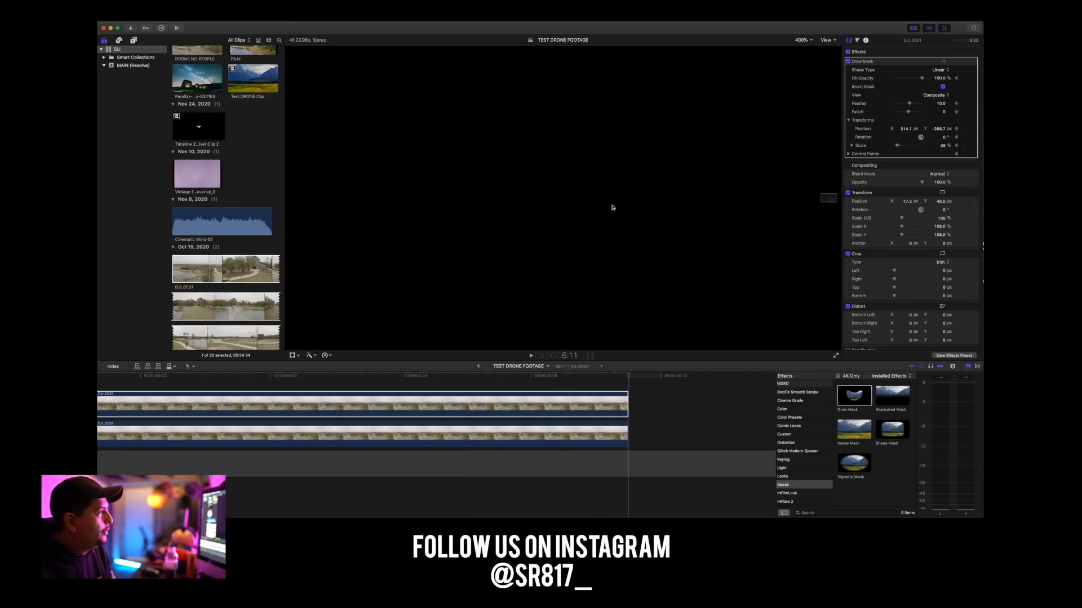
Move the mask onto the man beside the tree at the clip's end, and check its tracking back to 5:01.
{"action": "left_click_drag", "start_coordinate": [570, 168], "coordinate": [607, 190]}
{"action": "key", "text": "Left"}
{"action": "key", "text": "Left"}
{"action": "key", "text": "Left"}
{"action": "key", "text": "Left"}
{"action": "key", "text": "Left"}
{"action": "key", "text": "Left"}
{"action": "key", "text": "Left"}
{"action": "key", "text": "Left"}
{"action": "key", "text": "Left"}
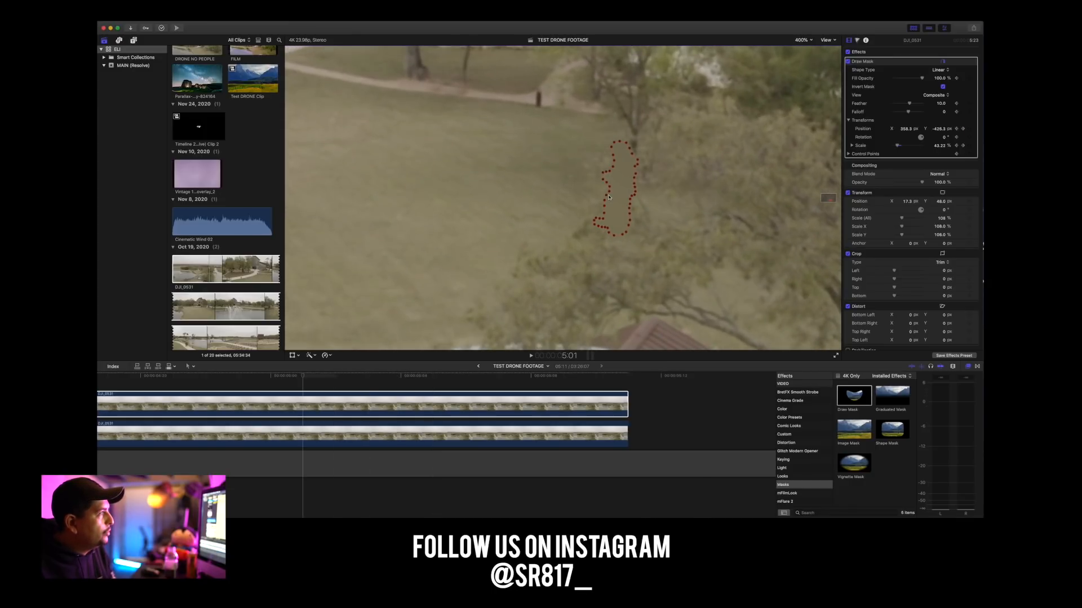
Adjust the mask over the man at 4:20, and at 4:19 place it at about X 352, Y -448 px.
{"action": "key", "text": "Left"}
{"action": "key", "text": "Left"}
{"action": "key", "text": "Left"}
{"action": "key", "text": "Left"}
{"action": "key", "text": "Left"}
{"action": "left_click_drag", "start_coordinate": [616, 199], "coordinate": [610, 207]}
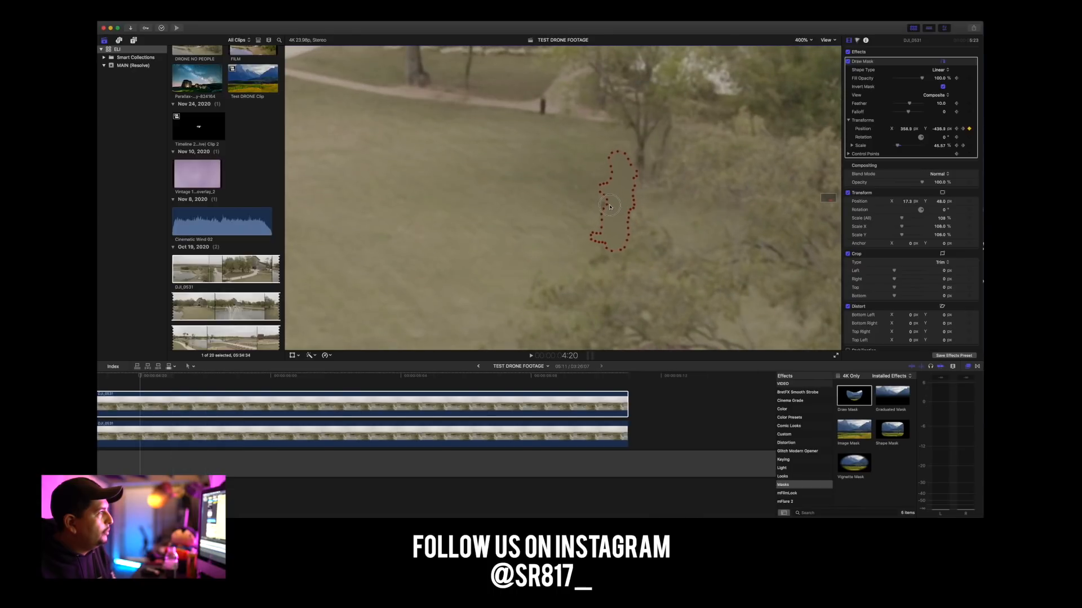
{"action": "key", "text": "Left"}
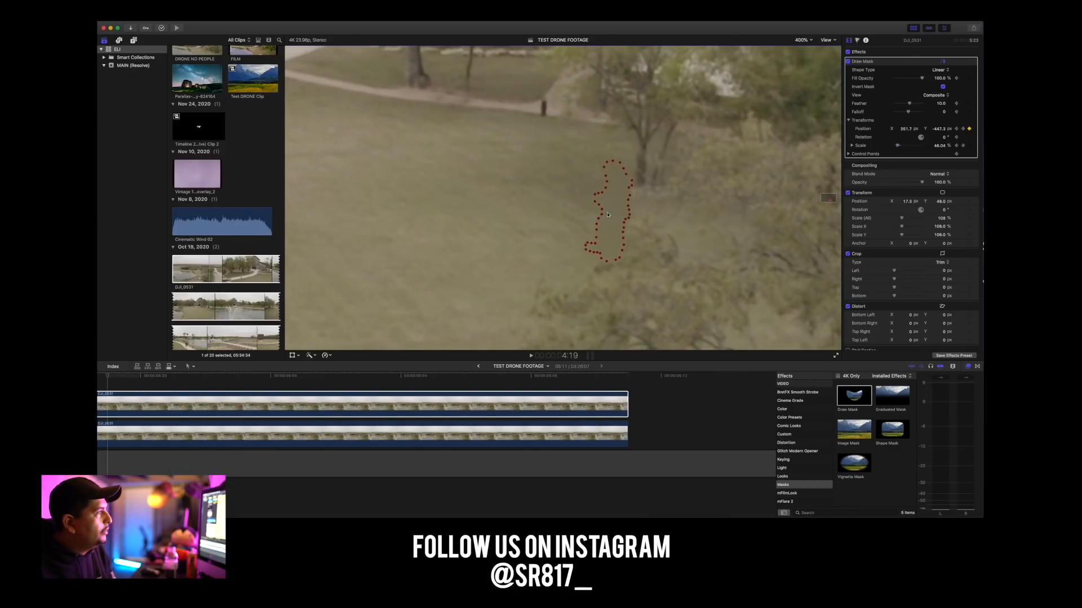
Keyframe the mask on the man at 4:17, about X 348, Y -458 px, and at 4:14, about X 352, Y -466 px.
{"action": "key", "text": "Left"}
{"action": "key", "text": "Left"}
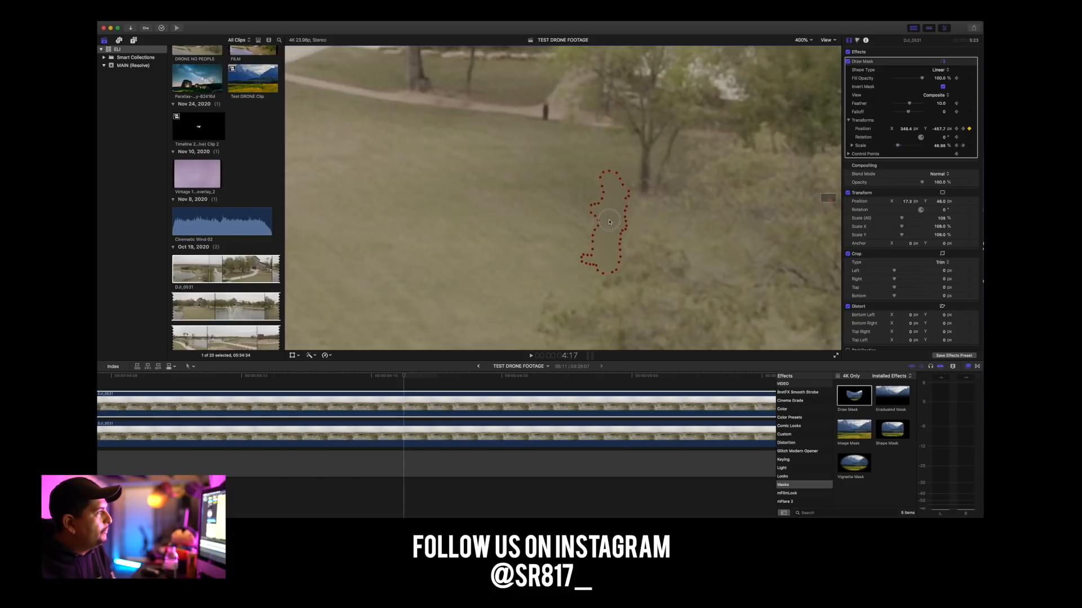
{"action": "key", "text": "Left"}
{"action": "key", "text": "Left"}
{"action": "key", "text": "Left"}
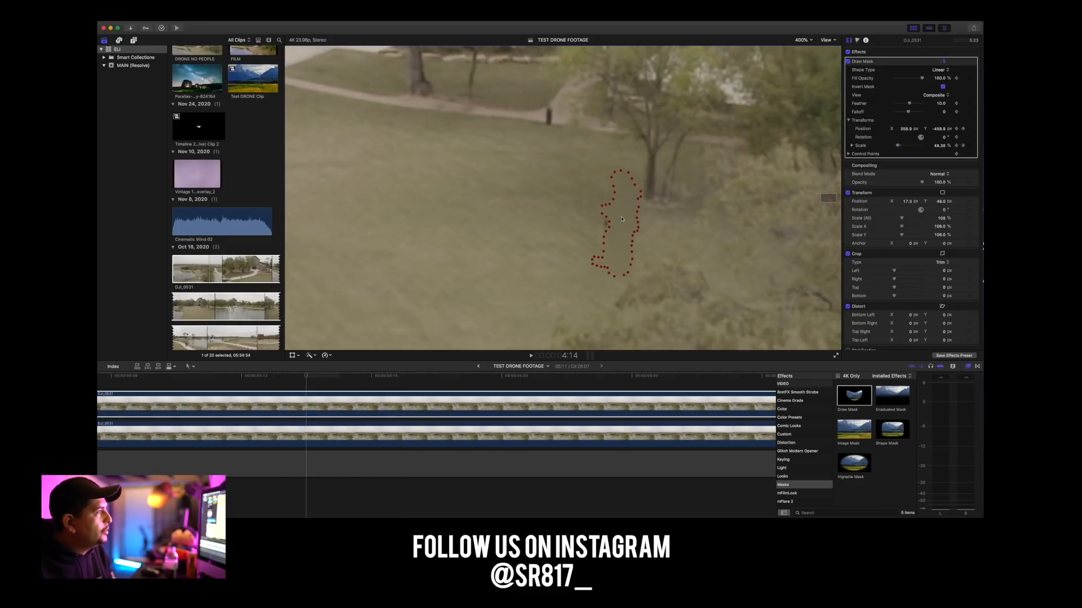
{"action": "left_click_drag", "start_coordinate": [616, 225], "coordinate": [614, 227]}
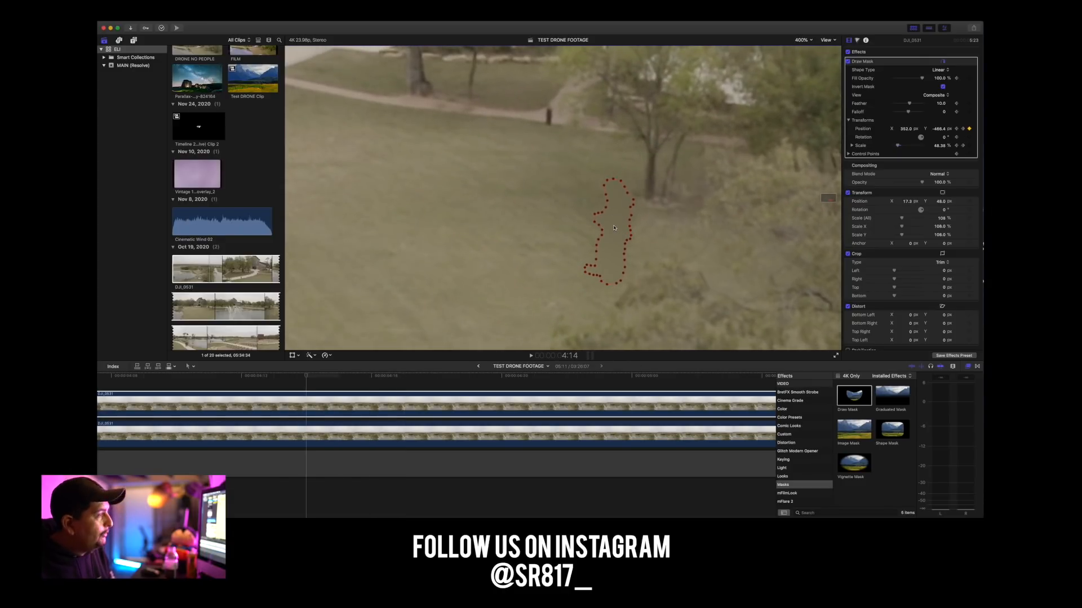
Follow the man backward from 4:14 to 4:06, lowering the mask to about X 358, Y -484 px at 4:06.
{"action": "key", "text": "Left"}
{"action": "key", "text": "Left"}
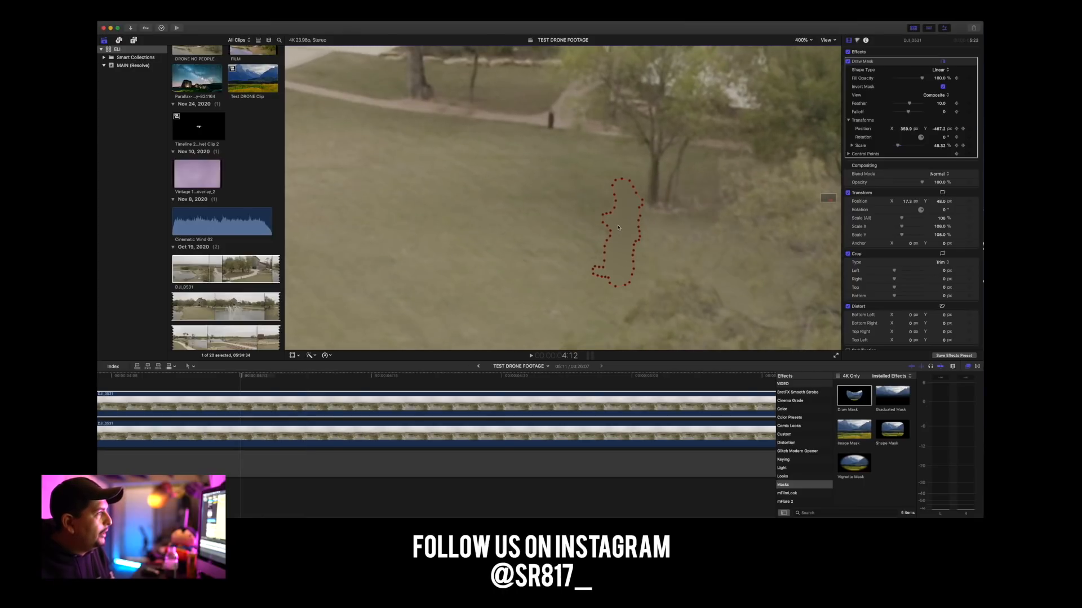
{"action": "key", "text": "Left"}
{"action": "key", "text": "Left"}
{"action": "key", "text": "Left"}
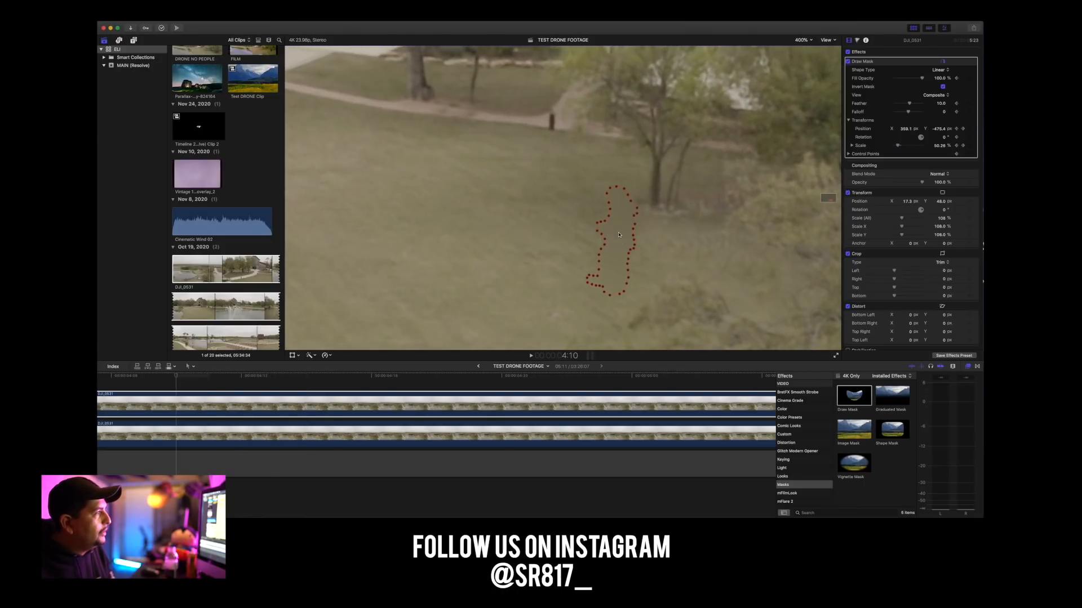
{"action": "key", "text": "Left"}
{"action": "key", "text": "Left"}
{"action": "left_click_drag", "start_coordinate": [619, 234], "coordinate": [619, 246]}
{"action": "key", "text": "Left"}
{"action": "key", "text": "Left"}
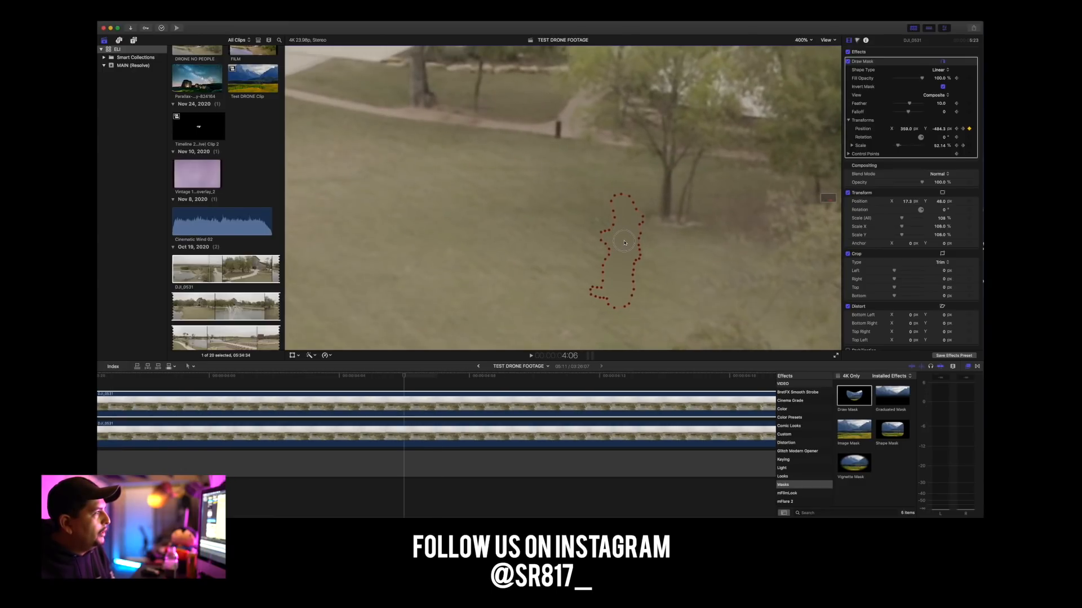
Keyframe the mask at 4:04 to about X 360, Y -486 px, and keep it on the man back to 3:22.
{"action": "key", "text": "Left"}
{"action": "left_click_drag", "start_coordinate": [624, 243], "coordinate": [625, 243]}
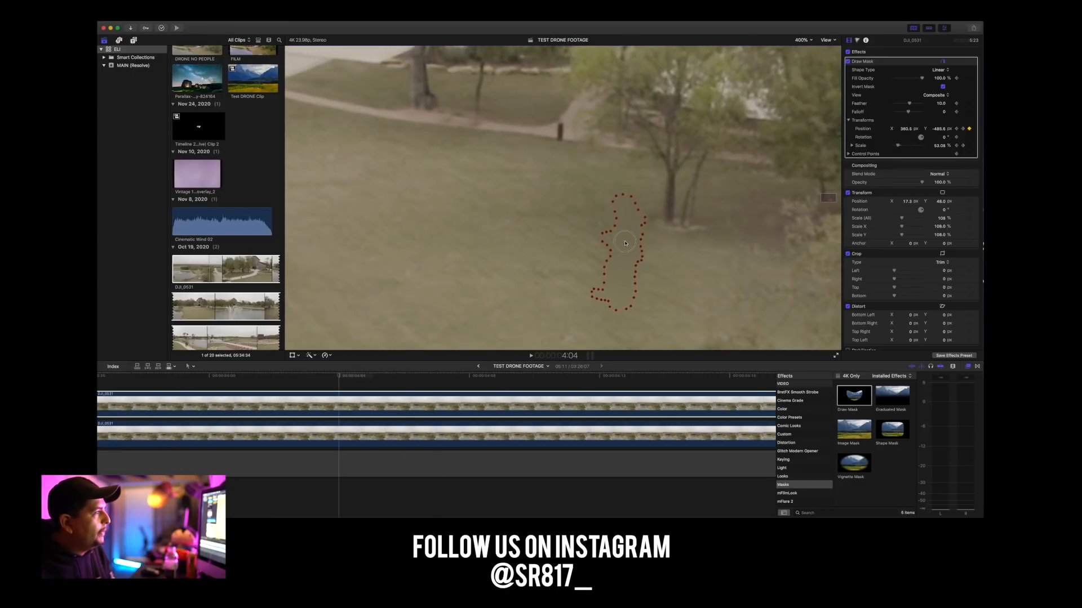
{"action": "key", "text": "Left"}
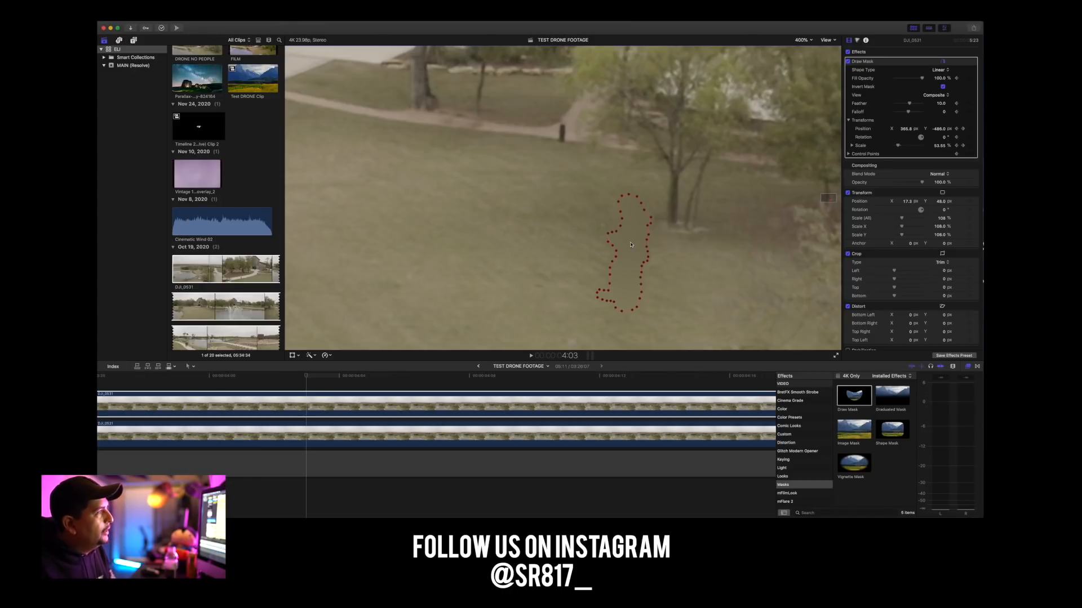
{"action": "key", "text": "Left"}
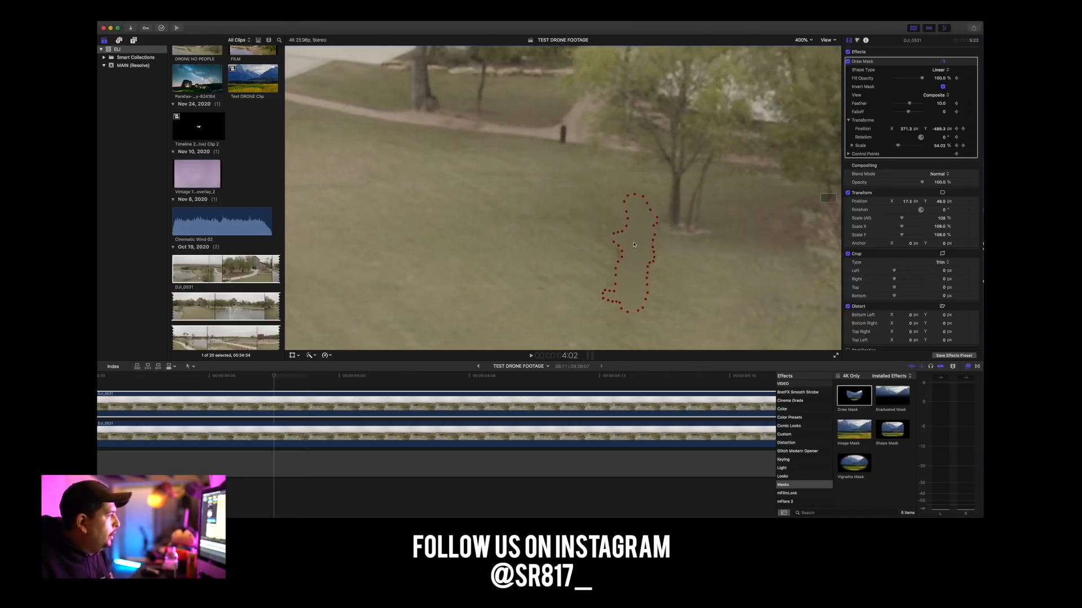
{"action": "key", "text": "Left"}
{"action": "key", "text": "Left"}
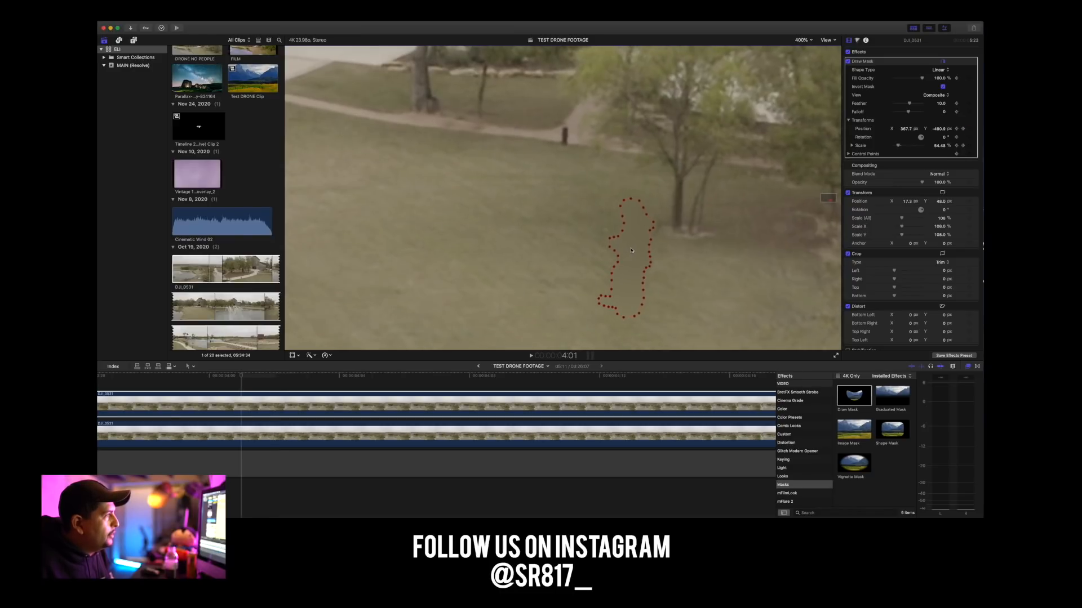
{"action": "key", "text": "Left"}
{"action": "key", "text": "Left"}
{"action": "key", "text": "Left"}
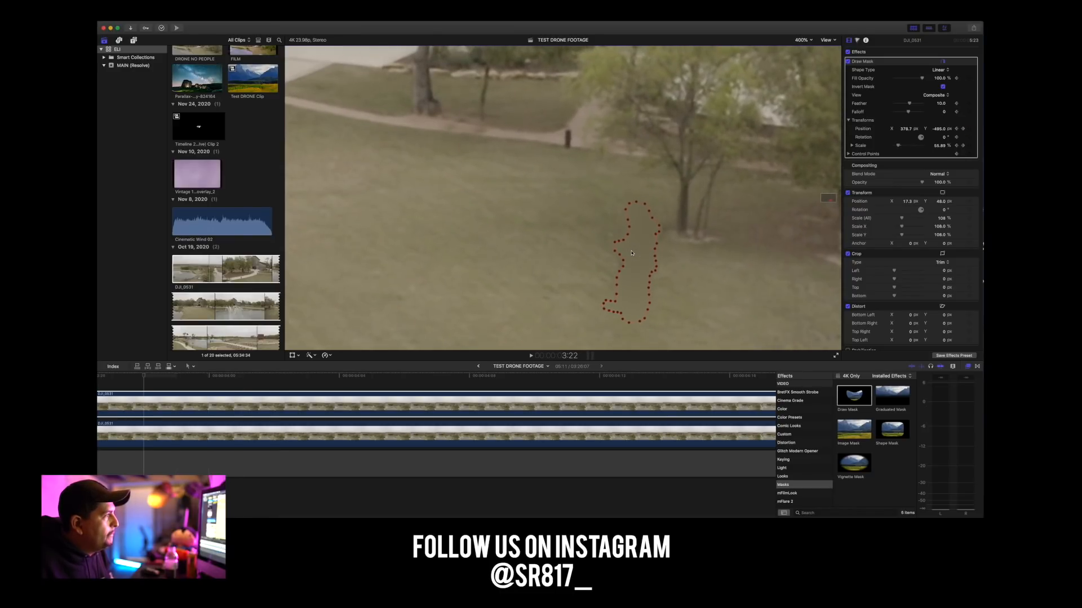
Move the mask onto the man at 3:18, about X 373, Y -505 px, and adjust its position again at 3:15.
{"action": "key", "text": "Left"}
{"action": "key", "text": "Left"}
{"action": "key", "text": "Left"}
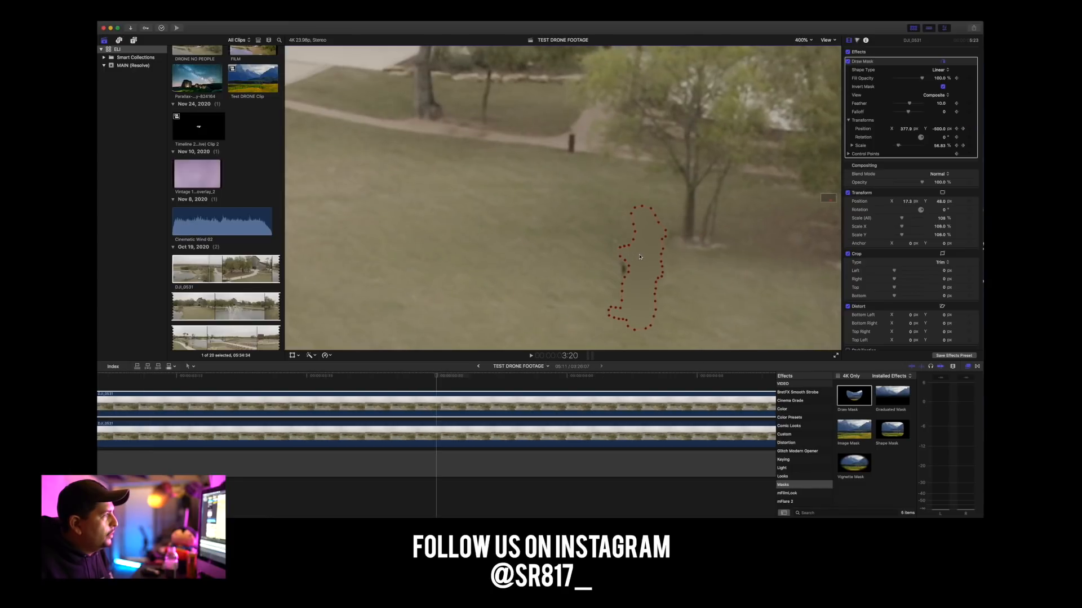
{"action": "key", "text": "Left"}
{"action": "key", "text": "Left"}
{"action": "key", "text": "Left"}
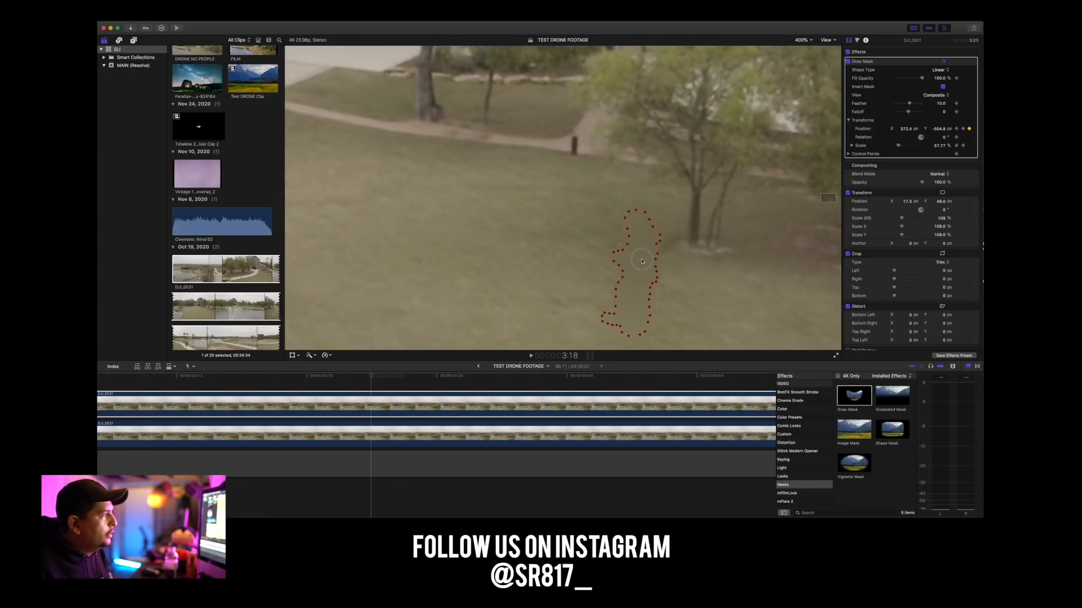
{"action": "left_click_drag", "start_coordinate": [650, 259], "coordinate": [641, 259]}
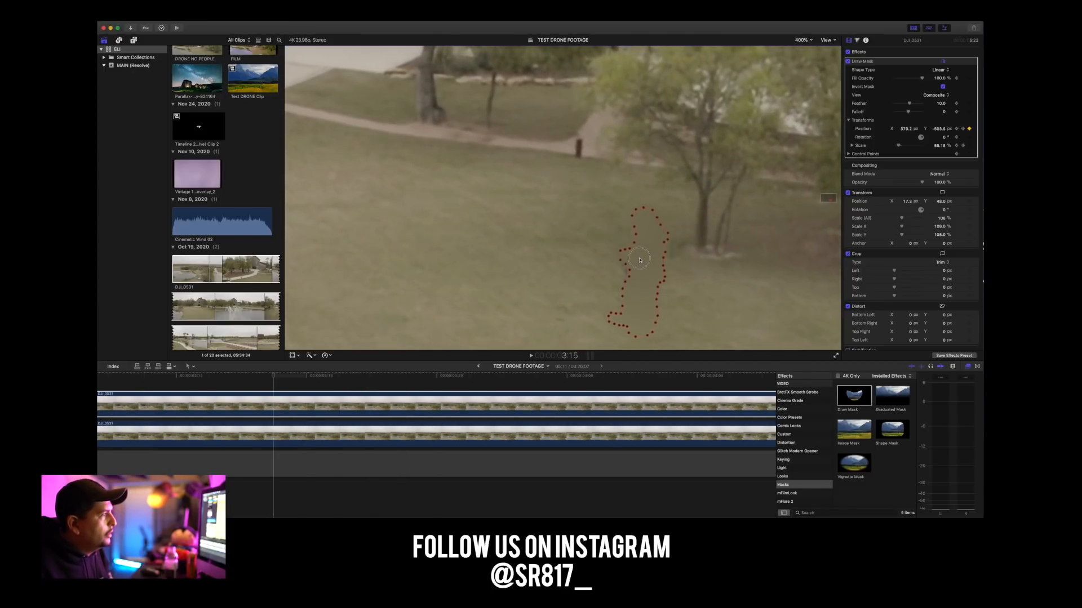
Keyframe the mask at 3:14 to about X 372, Y -506 px, and shift it with the man in the preceding frames.
{"action": "key", "text": "Left"}
{"action": "key", "text": "Left"}
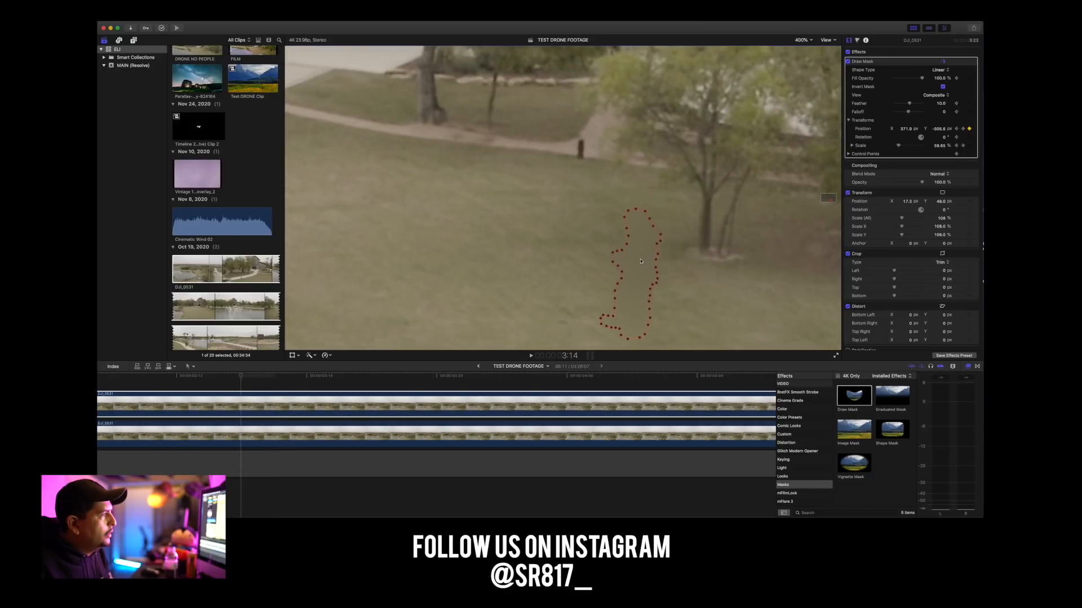
{"action": "key", "text": "Left"}
{"action": "key", "text": "Left"}
{"action": "left_click_drag", "start_coordinate": [640, 261], "coordinate": [656, 263]}
Continue backward past 3:08 and shift the mask sideways toward the tree to keep it over the man.
{"action": "key", "text": "Left"}
{"action": "key", "text": "Left"}
{"action": "key", "text": "Left"}
{"action": "key", "text": "Left"}
{"action": "key", "text": "Left"}
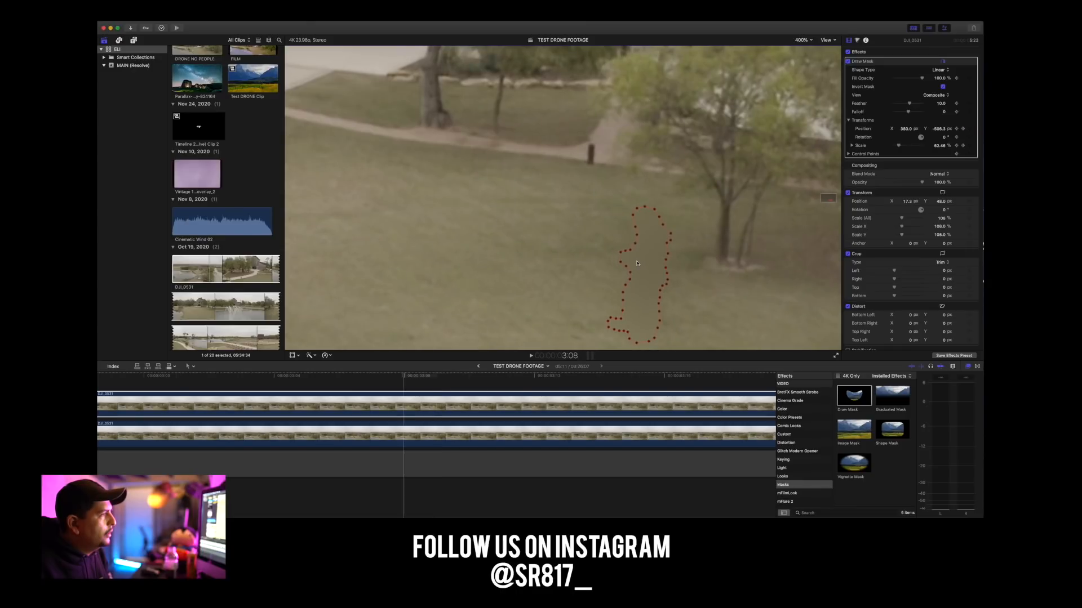
Keyframe the mask over the man at 3:01, about X 400, Y -508 px, and at 2:23, about X 388, Y -509 px.
{"action": "key", "text": "Left"}
{"action": "left_click_drag", "start_coordinate": [636, 263], "coordinate": [658, 266]}
{"action": "key", "text": "Left"}
{"action": "key", "text": "Left"}
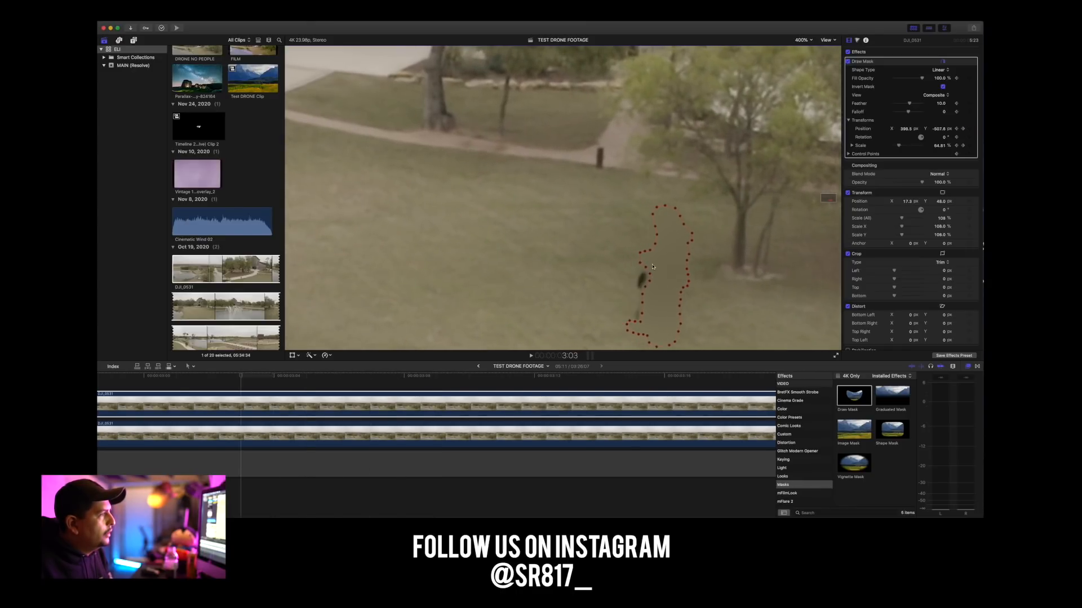
{"action": "key", "text": "Left"}
{"action": "key", "text": "Left"}
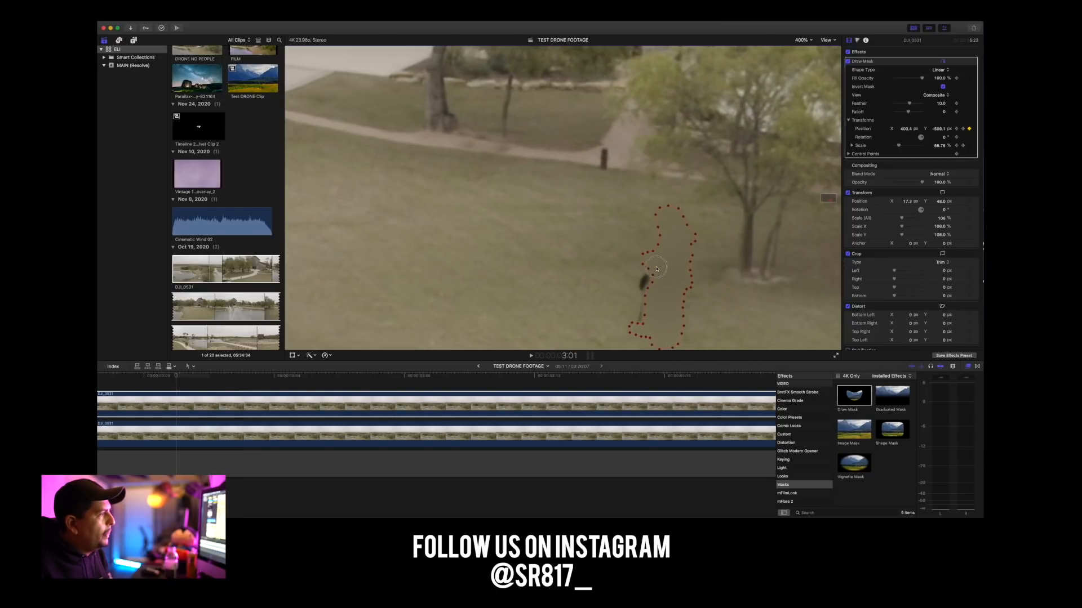
{"action": "key", "text": "Left"}
{"action": "key", "text": "Left"}
{"action": "key", "text": "Left"}
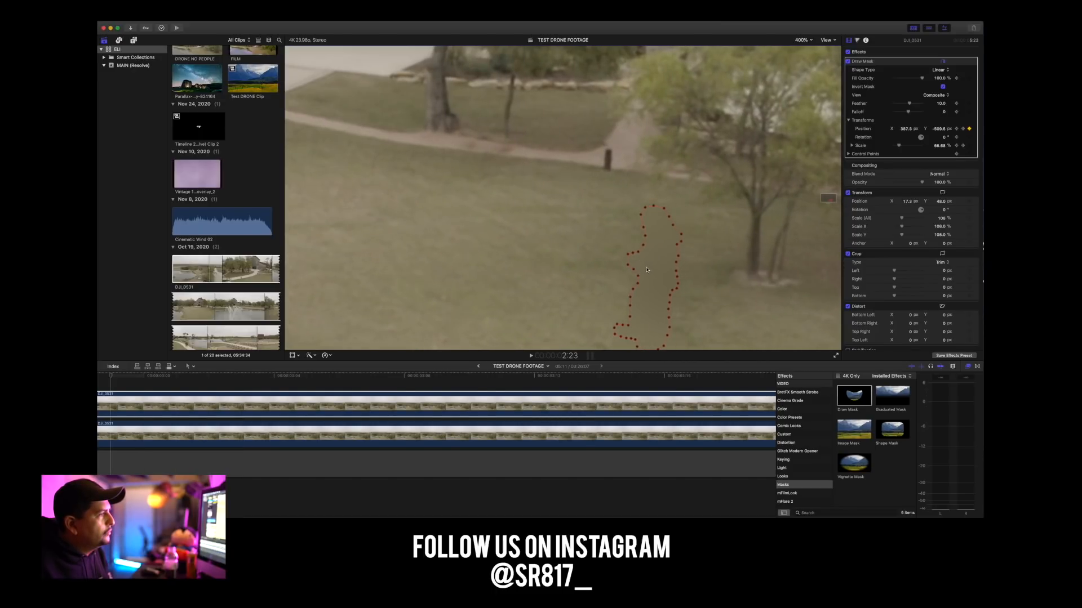
Keyframe the mask at 2:21, about Y -510 px, and keep moving it onto the man back to 2:15.
{"action": "key", "text": "Left"}
{"action": "key", "text": "Left"}
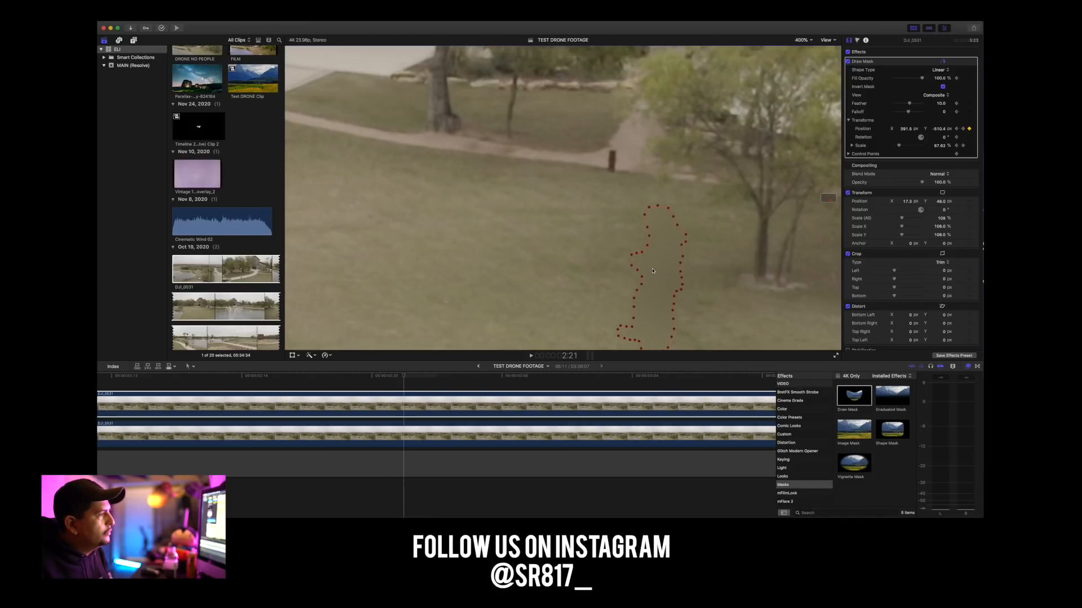
{"action": "left_click_drag", "start_coordinate": [834, 199], "coordinate": [831, 200]}
{"action": "key", "text": "Left"}
{"action": "key", "text": "Left"}
{"action": "key", "text": "Left"}
Work backward from 2:15 to 2:07, repositioning the mask over the man every few frames.
{"action": "key", "text": "Left"}
{"action": "key", "text": "Left"}
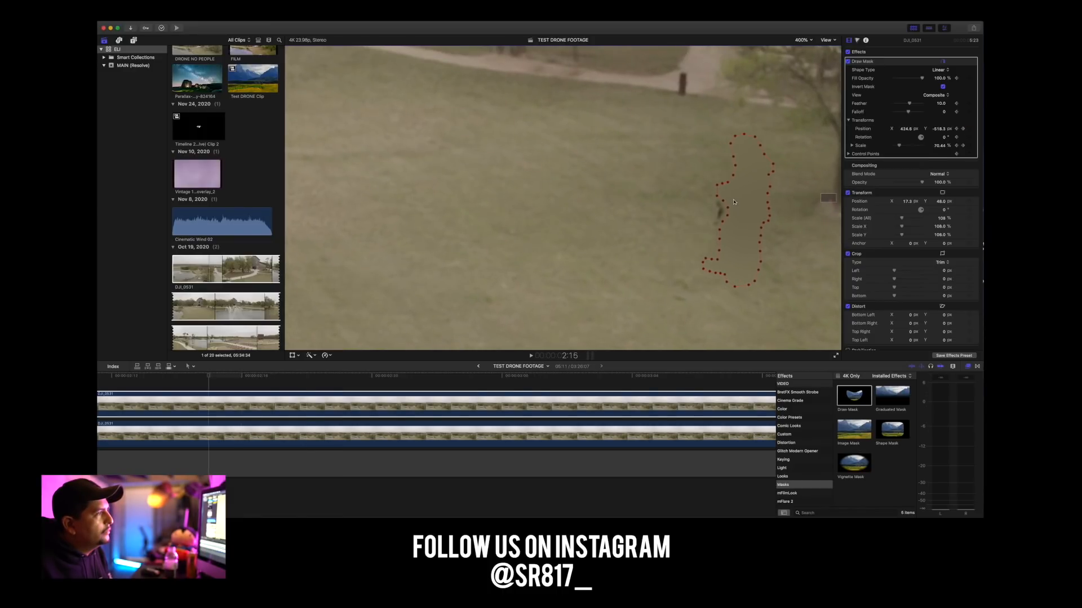
{"action": "key", "text": "Left"}
{"action": "key", "text": "Left"}
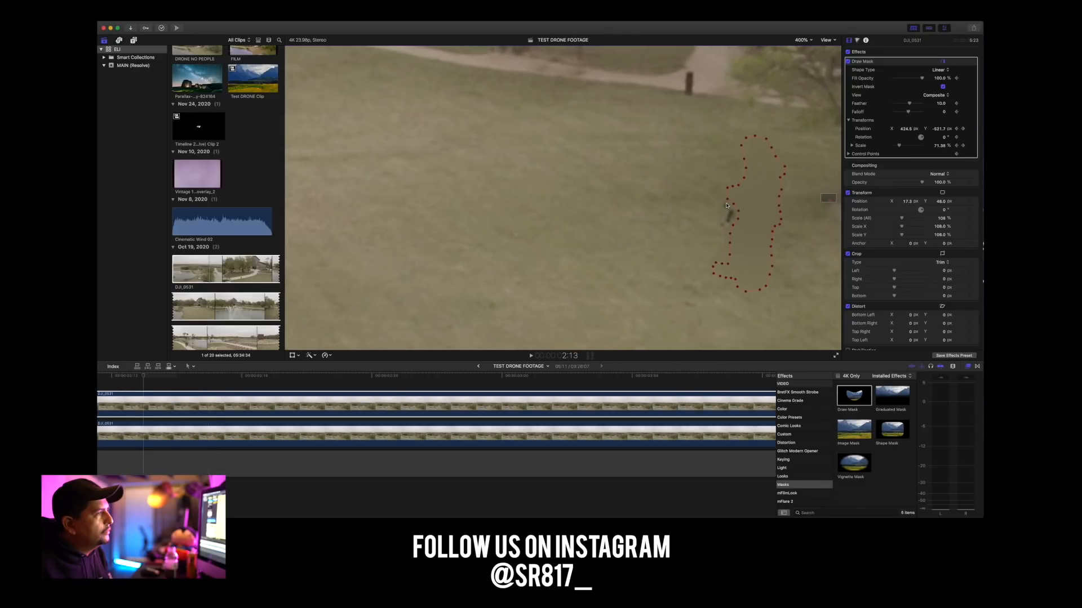
{"action": "key", "text": "Left"}
{"action": "key", "text": "Left"}
{"action": "key", "text": "Left"}
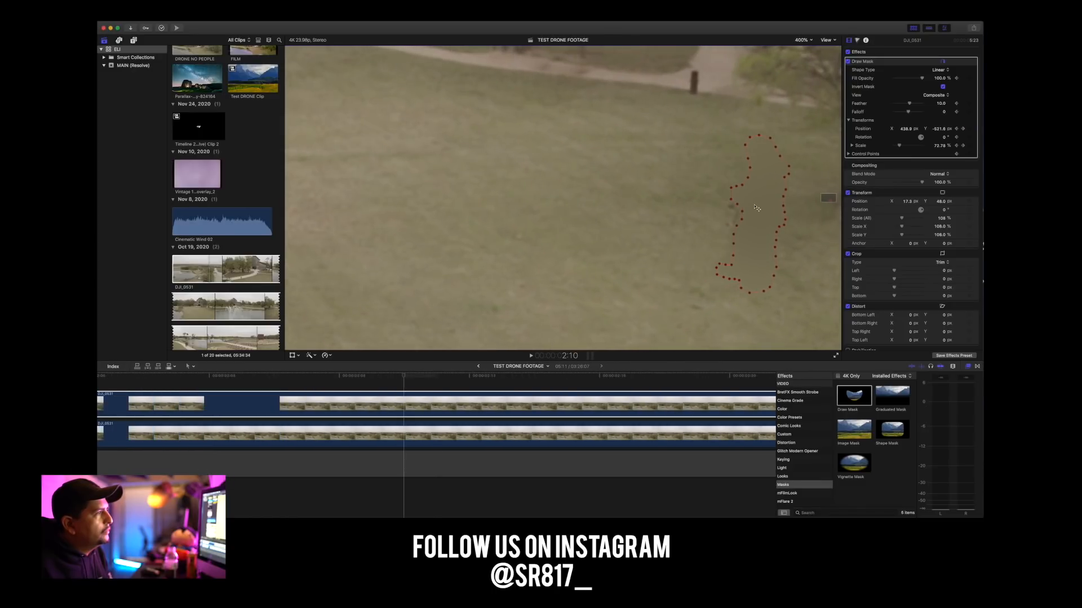
Shift the mask sideways and down onto the man in the frames from 2:07 back to 2:03.
{"action": "key", "text": "Left"}
{"action": "key", "text": "Left"}
{"action": "key", "text": "Left"}
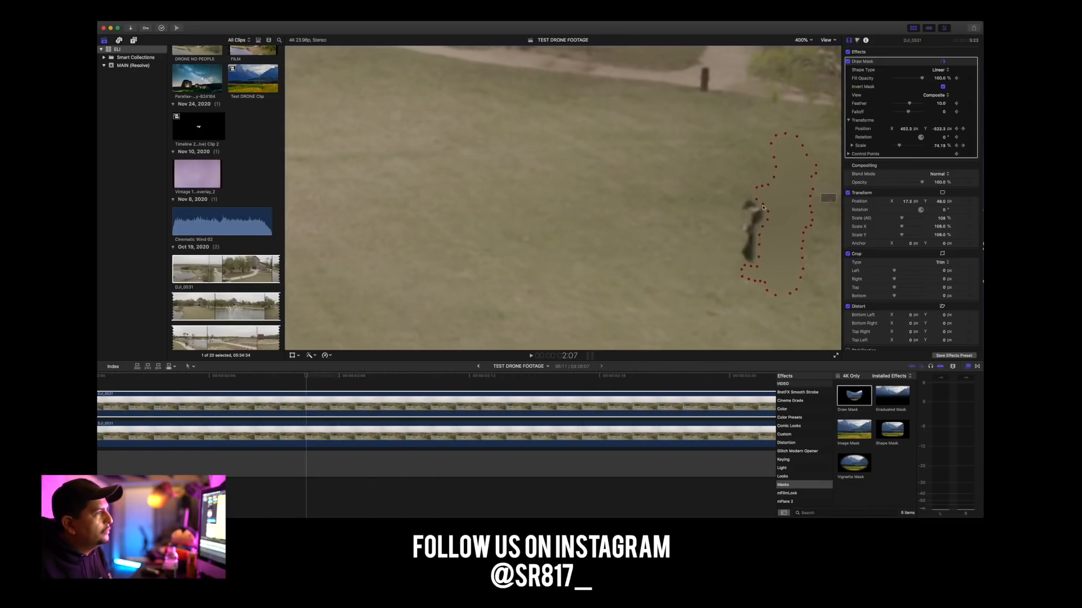
{"action": "key", "text": "Left"}
{"action": "key", "text": "Left"}
{"action": "key", "text": "Left"}
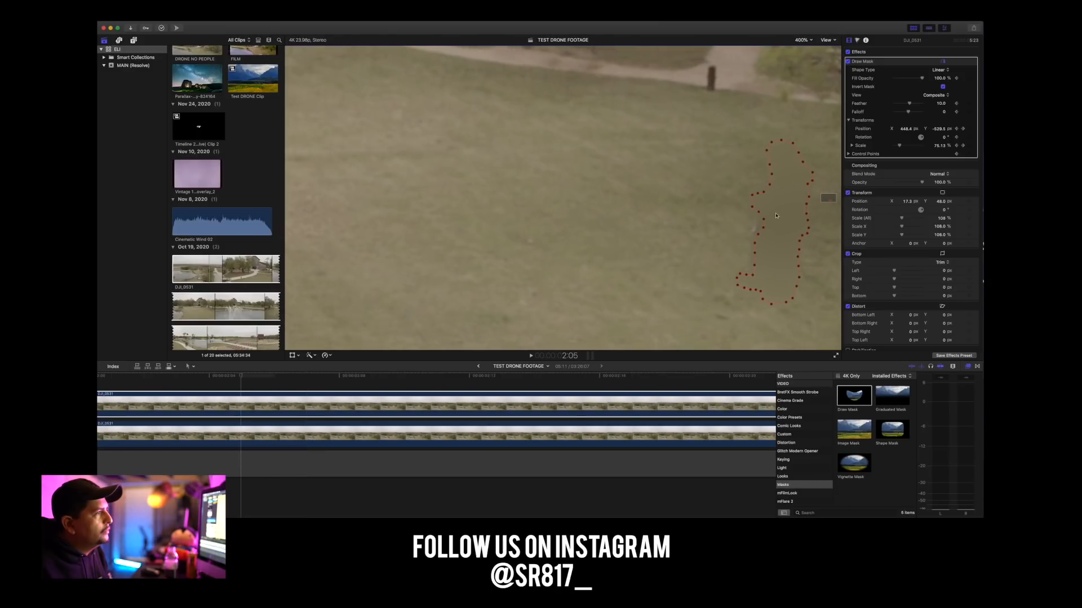
Keep the mask on the man from 2:03 back to 1:18, following him toward the tree.
{"action": "key", "text": "Left"}
{"action": "key", "text": "Left"}
{"action": "key", "text": "Left"}
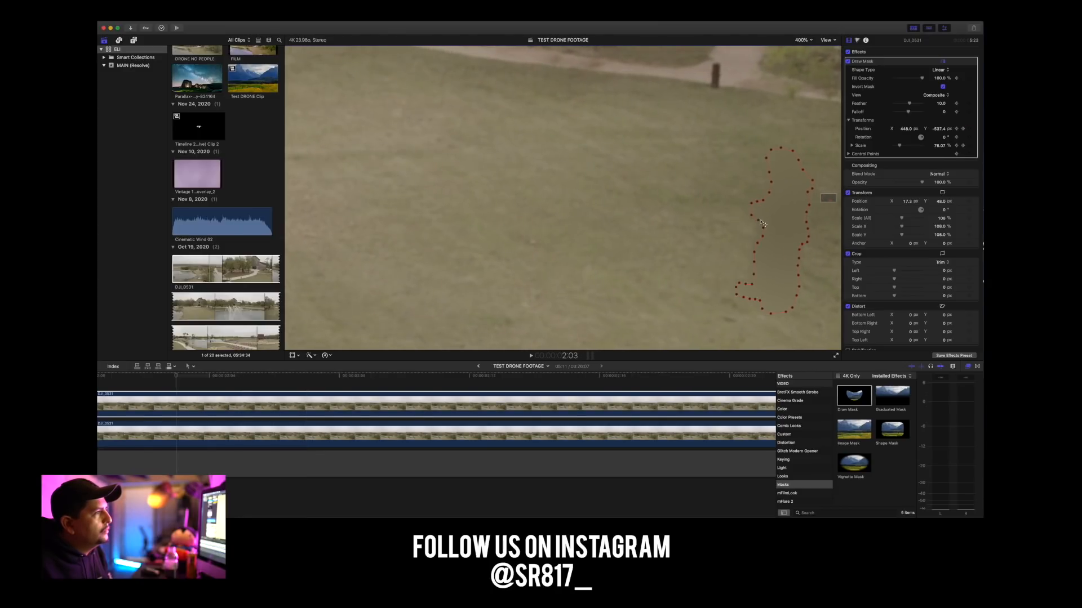
{"action": "key", "text": "Left"}
{"action": "key", "text": "Left"}
{"action": "key", "text": "Left"}
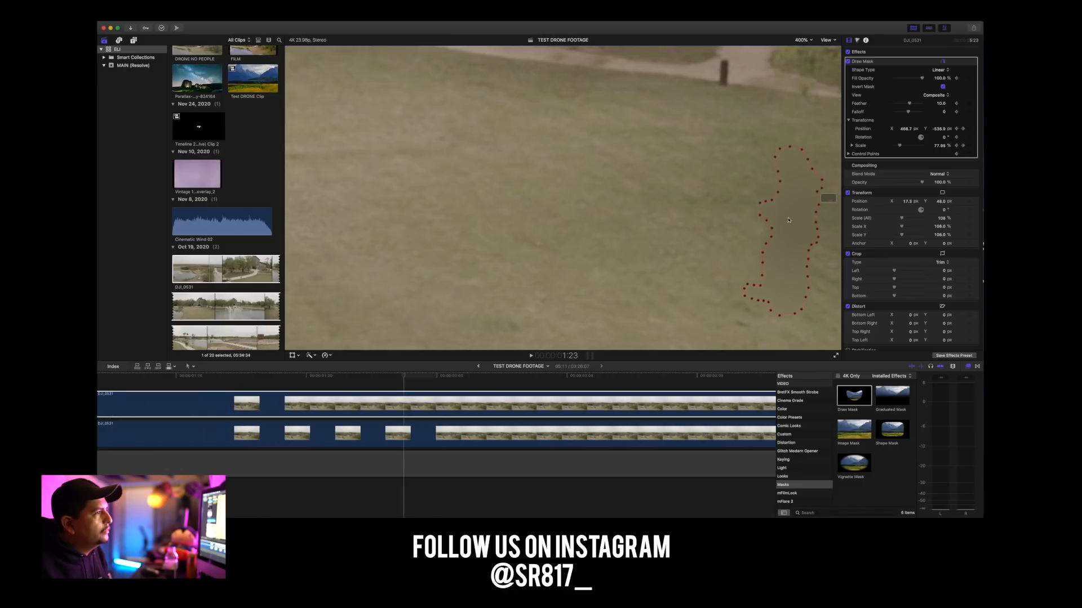
{"action": "key", "text": "Left"}
{"action": "key", "text": "Left"}
{"action": "key", "text": "Left"}
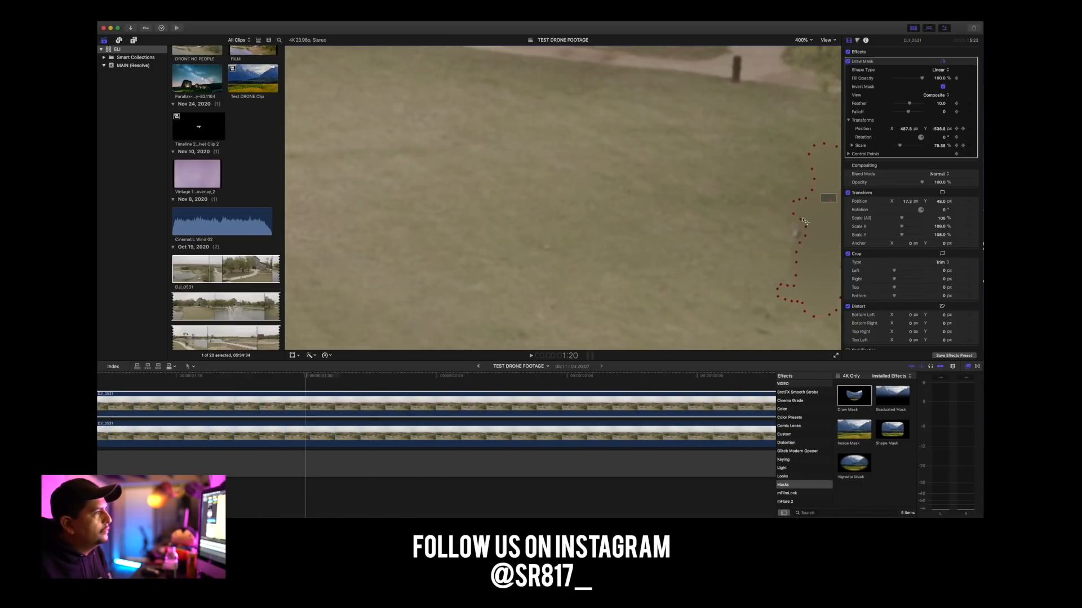
{"action": "left_click_drag", "start_coordinate": [826, 199], "coordinate": [577, 226]}
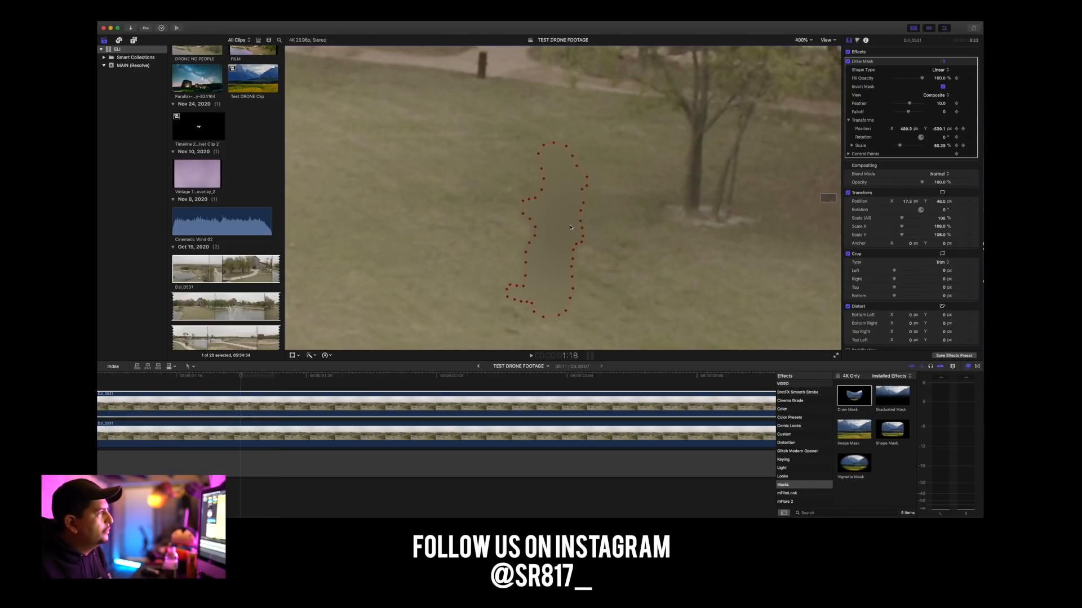
Reposition the mask over the man in the frames from 1:18 back to 1:13.
{"action": "key", "text": "Left"}
{"action": "key", "text": "Left"}
{"action": "key", "text": "Left"}
{"action": "key", "text": "Left"}
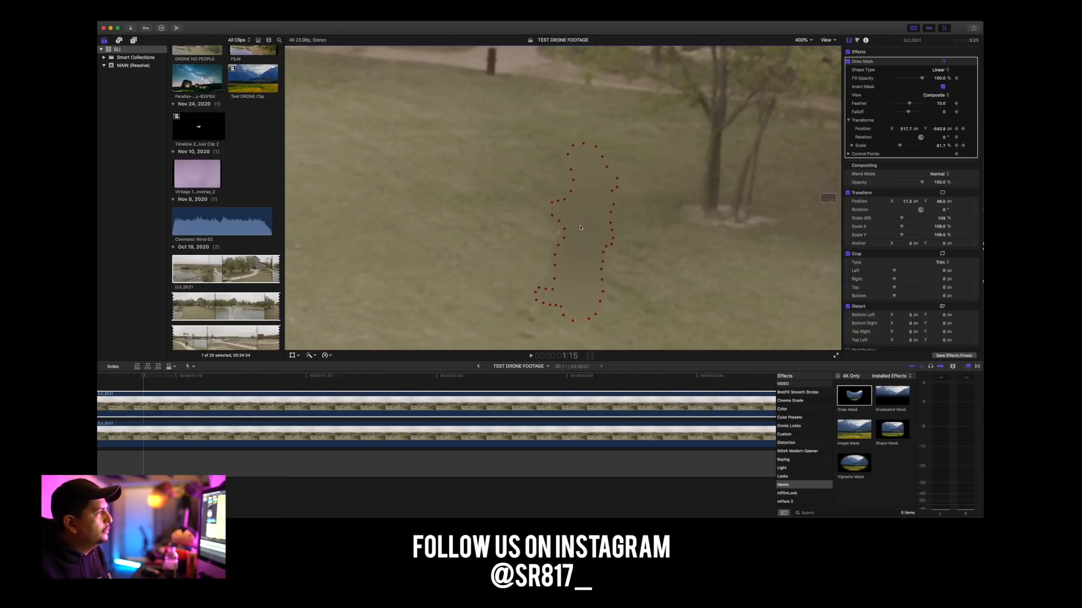
Keyframe the mask at 1:11, about X 532 px, and at 1:04, about X 573, Y -544 px.
{"action": "key", "text": "Left"}
{"action": "key", "text": "Left"}
{"action": "key", "text": "Left"}
{"action": "key", "text": "Left"}
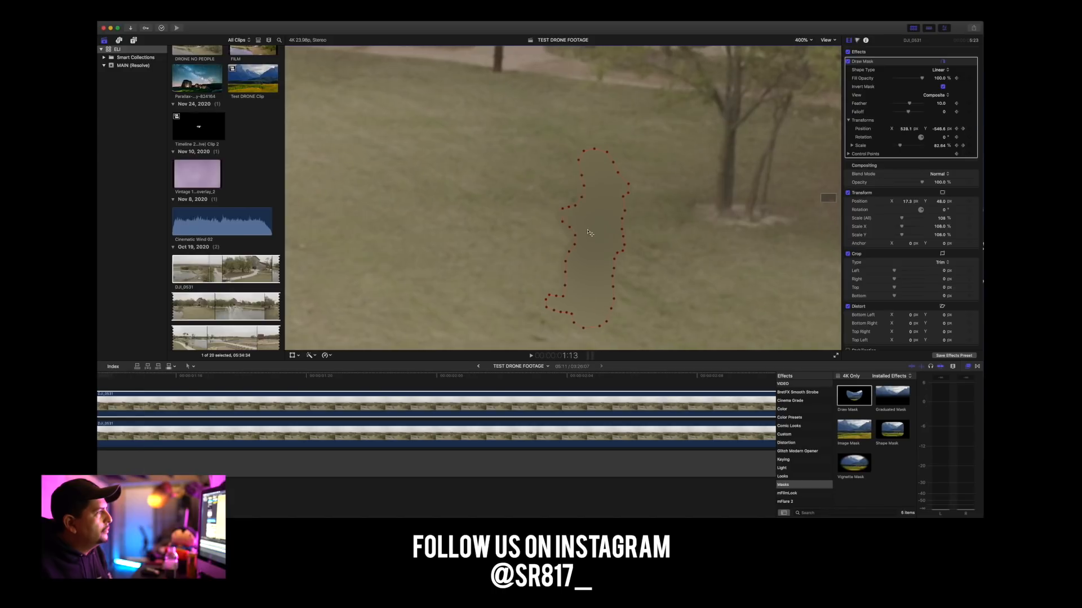
{"action": "key", "text": "Left"}
{"action": "key", "text": "Left"}
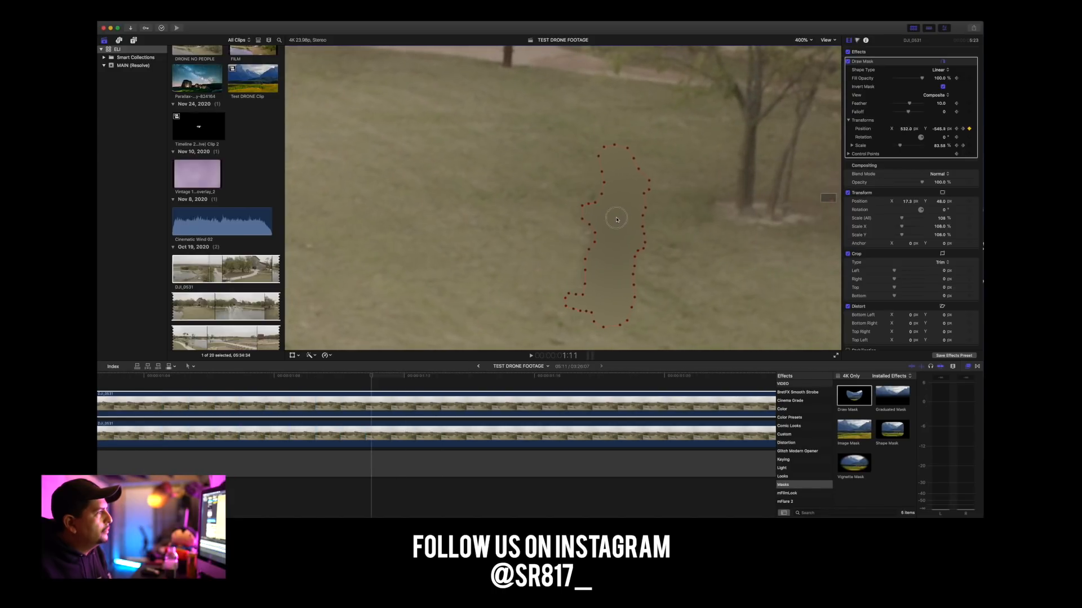
{"action": "key", "text": "Left"}
{"action": "key", "text": "Left"}
{"action": "key", "text": "Left"}
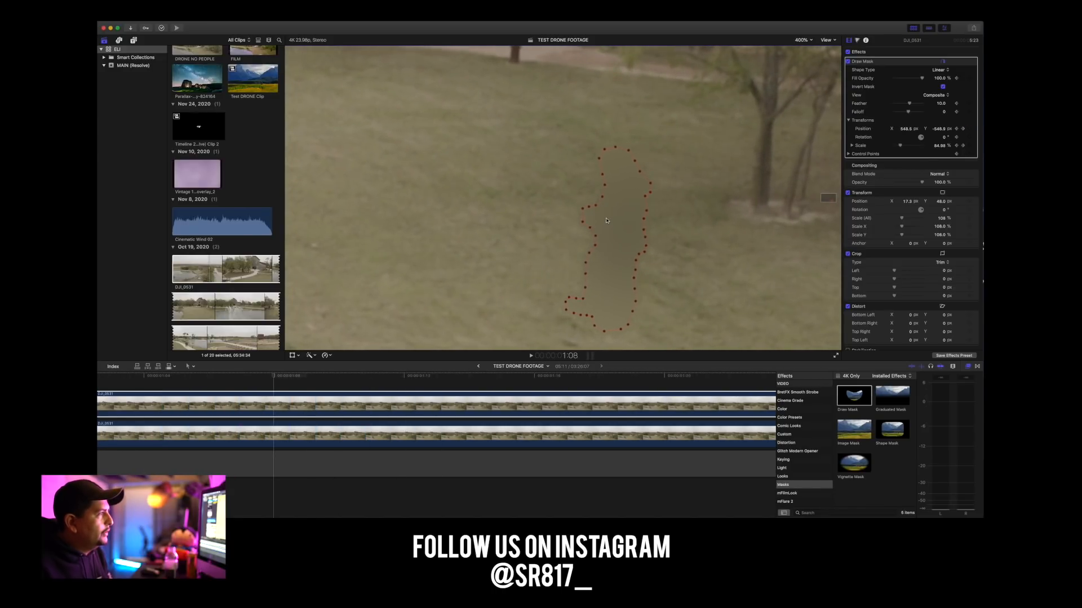
{"action": "key", "text": "Left"}
{"action": "key", "text": "Left"}
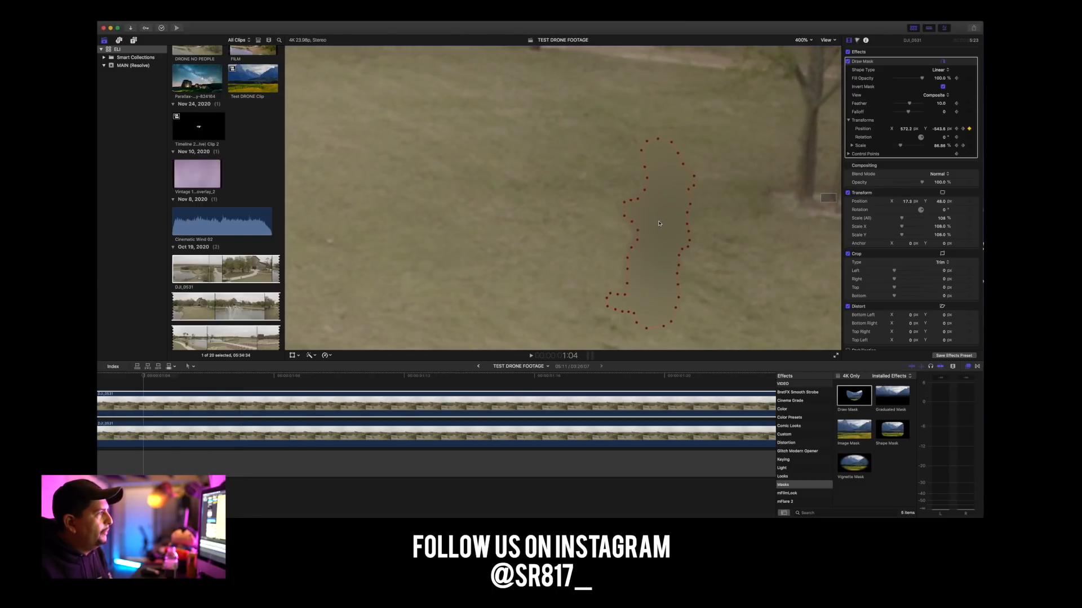
Continue backward from 1:04 past 1:01, moving the mask toward the tree to keep the man covered.
{"action": "key", "text": "Left"}
{"action": "key", "text": "Left"}
{"action": "key", "text": "Left"}
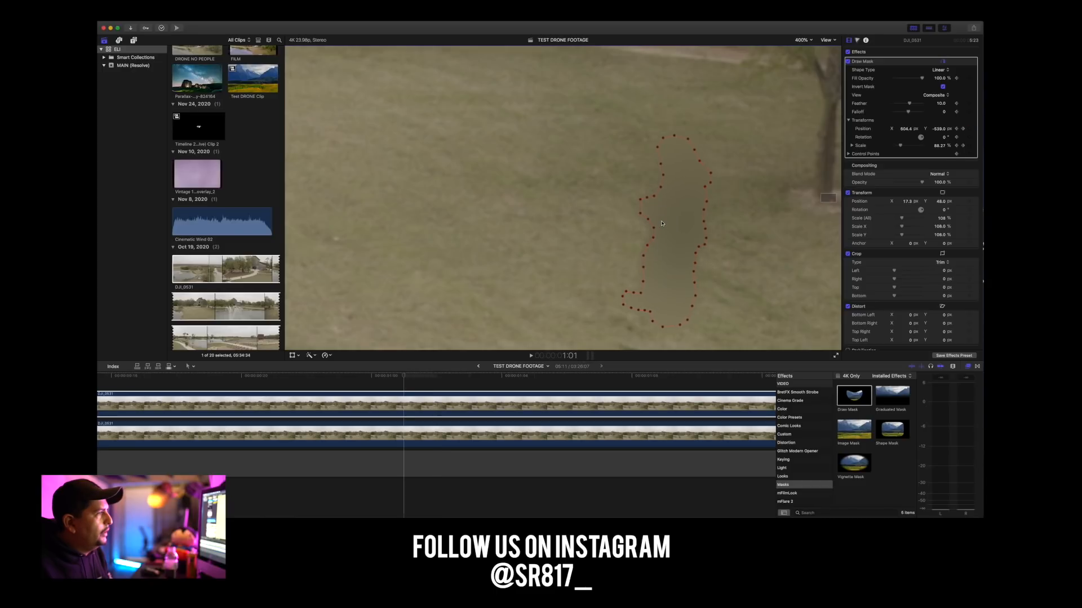
{"action": "key", "text": "Left"}
{"action": "key", "text": "Left"}
Move the mask onto the man in the frames back to 18, keyframing frame 18 at about X 664, Y -529 px.
{"action": "key", "text": "Left"}
{"action": "key", "text": "Left"}
{"action": "key", "text": "Left"}
{"action": "mouse_move", "coordinate": [699, 214]}
{"action": "left_mouse_down"}
{"action": "mouse_move", "coordinate": [754, 201]}
{"action": "mouse_move", "coordinate": [738, 200]}
{"action": "left_mouse_up"}
{"action": "key", "text": "Left"}
{"action": "key", "text": "Left"}
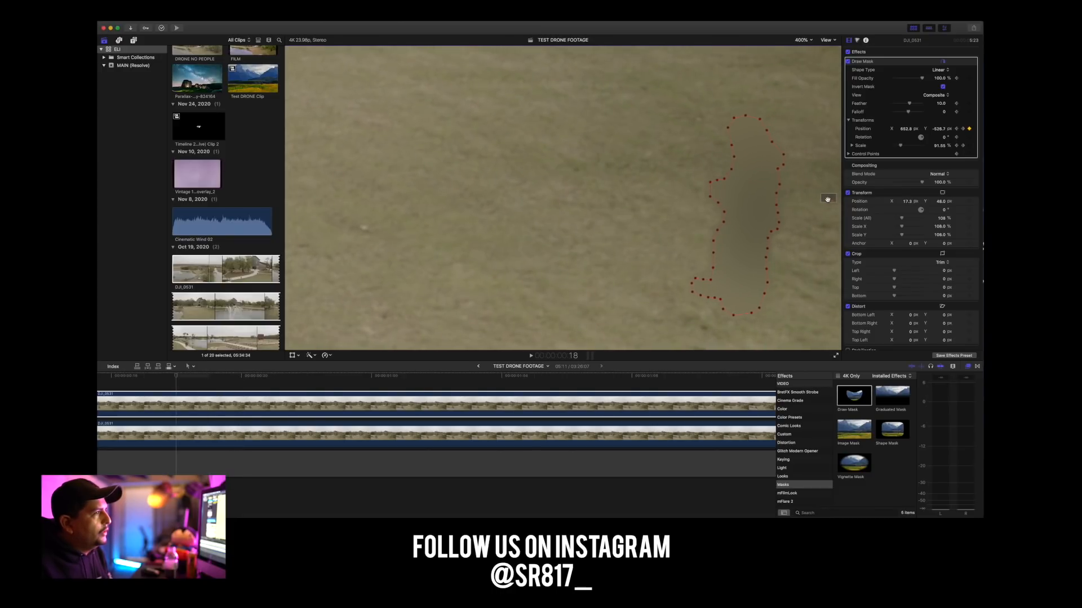
{"action": "left_click_drag", "start_coordinate": [828, 200], "coordinate": [828, 202]}
{"action": "key", "text": "Left"}
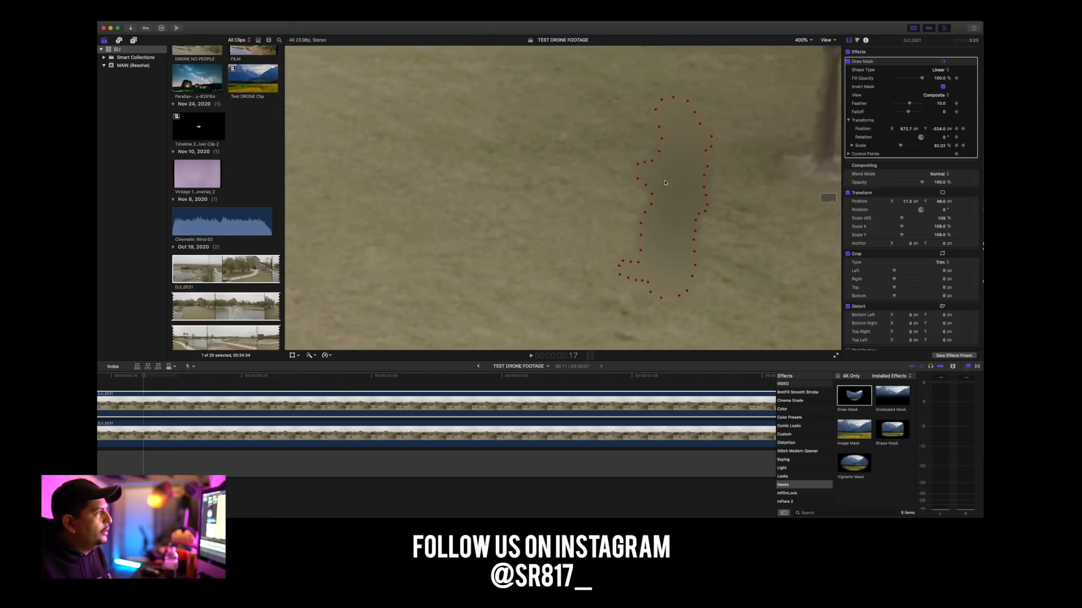
Keyframe the mask at frame 16 to about X 685, Y -520 px, and keep it on the man back to frame 12.
{"action": "key", "text": "Left"}
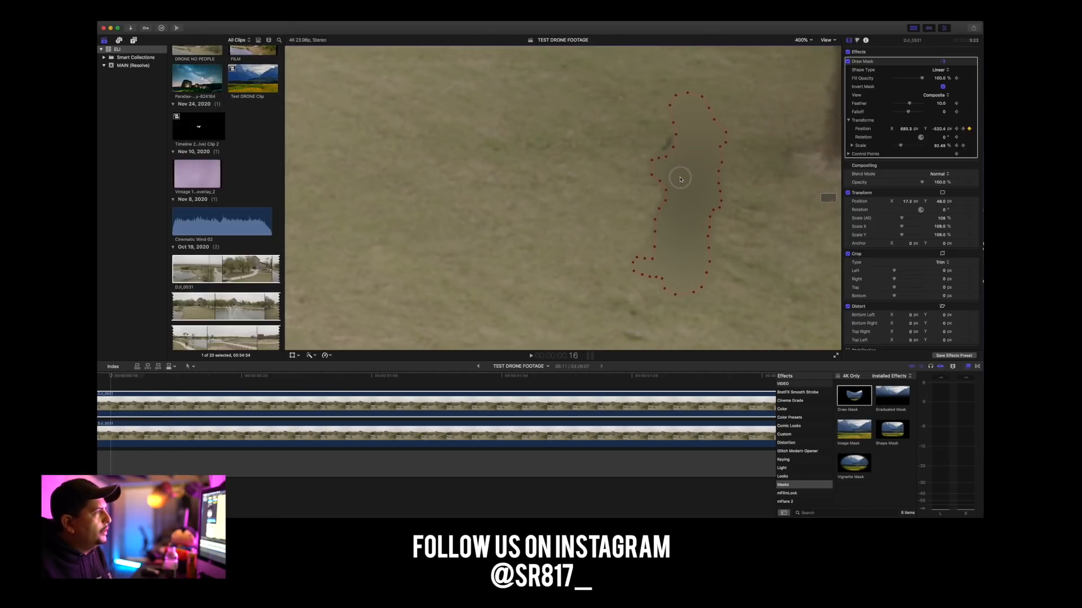
{"action": "key", "text": "Left"}
{"action": "key", "text": "Left"}
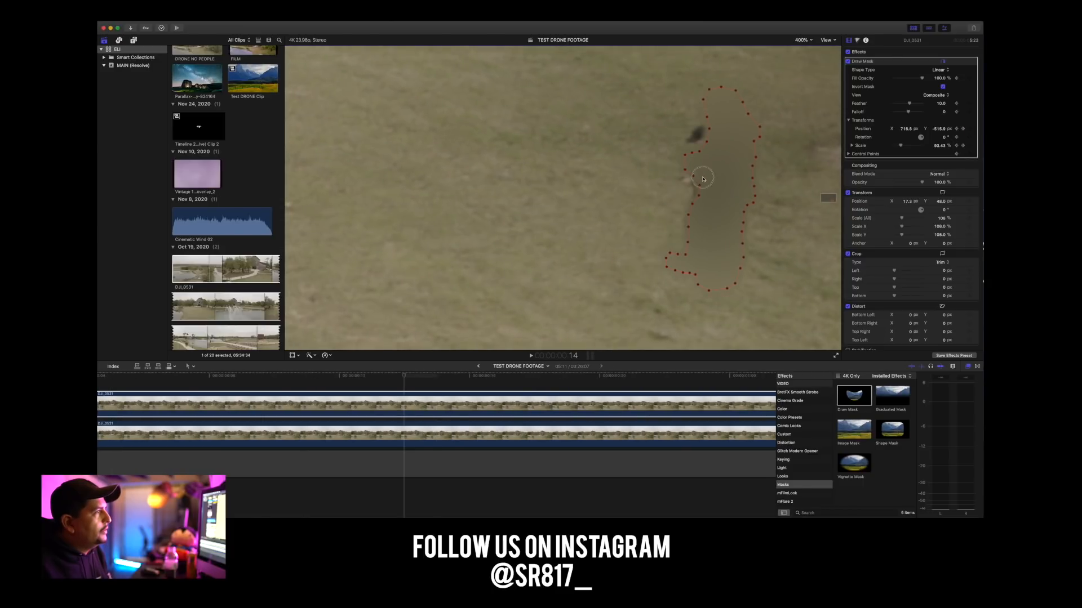
{"action": "key", "text": "Left"}
{"action": "key", "text": "Left"}
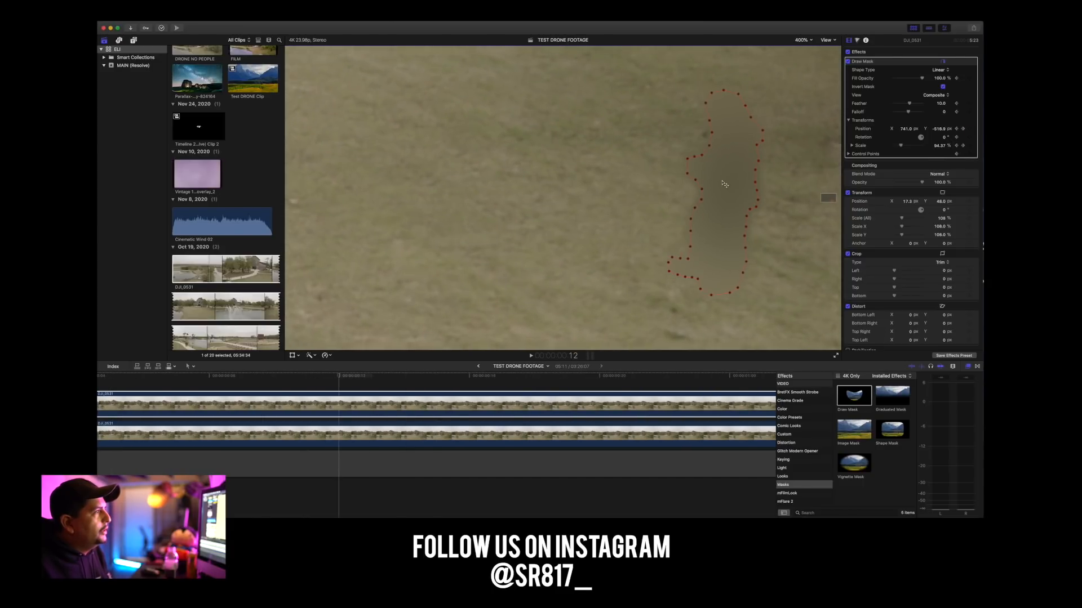
Keyframe the mask over the man at frame 10, about Y -515 px, and at frame 9, about Y -518 px.
{"action": "key", "text": "Left"}
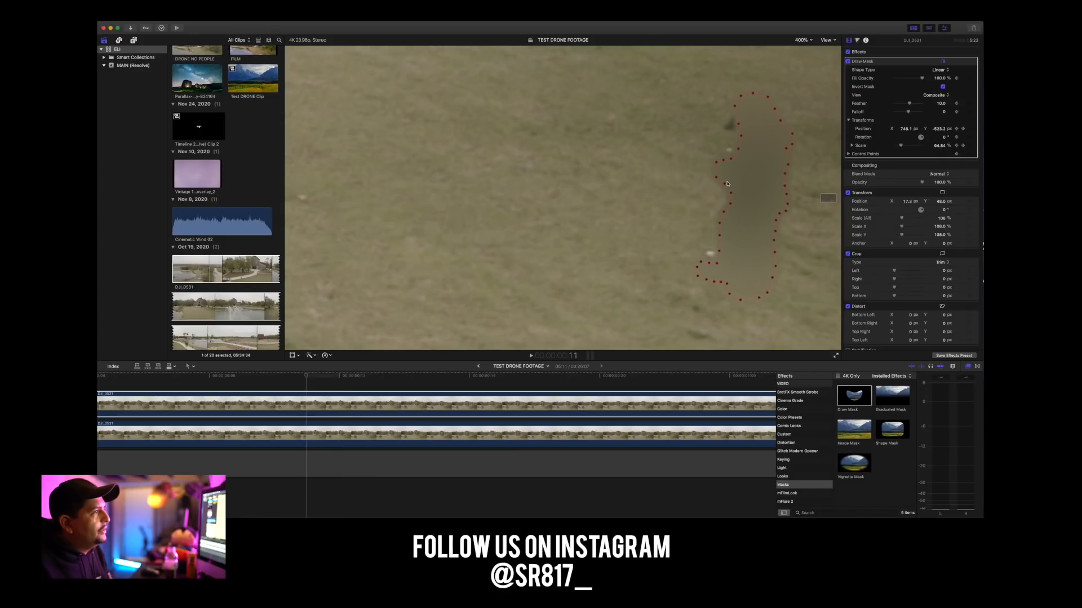
{"action": "key", "text": "Left"}
{"action": "left_click_drag", "start_coordinate": [778, 171], "coordinate": [763, 167]}
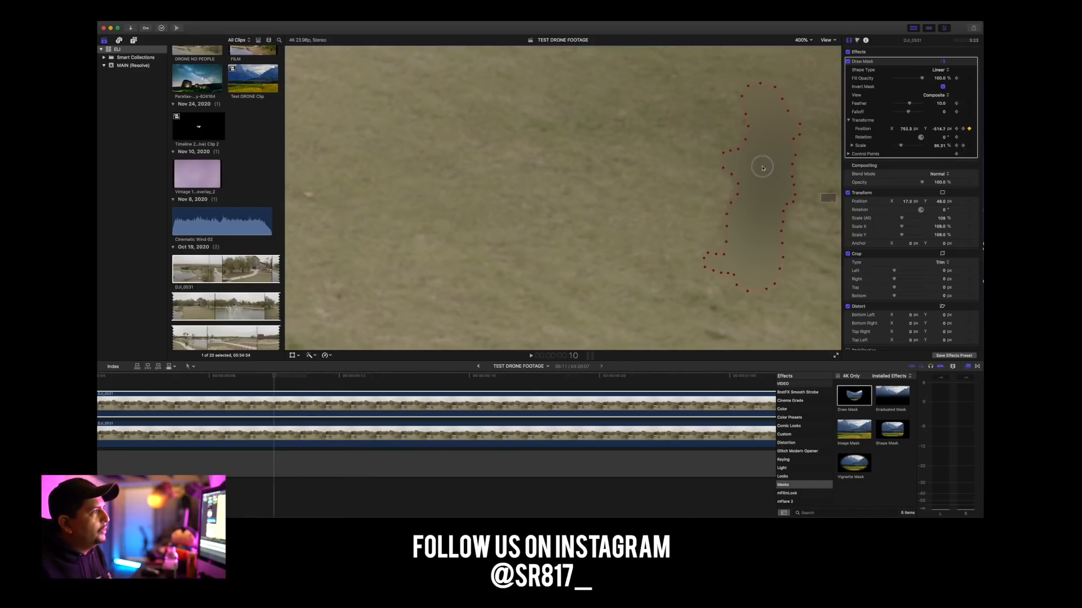
{"action": "key", "text": "Left"}
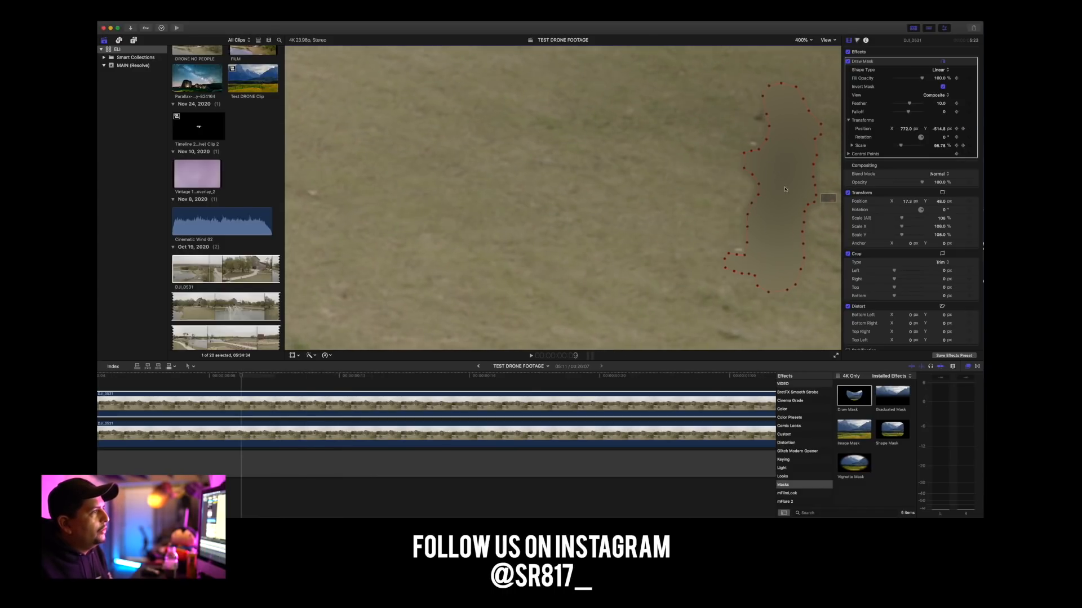
{"action": "left_click_drag", "start_coordinate": [803, 168], "coordinate": [790, 168]}
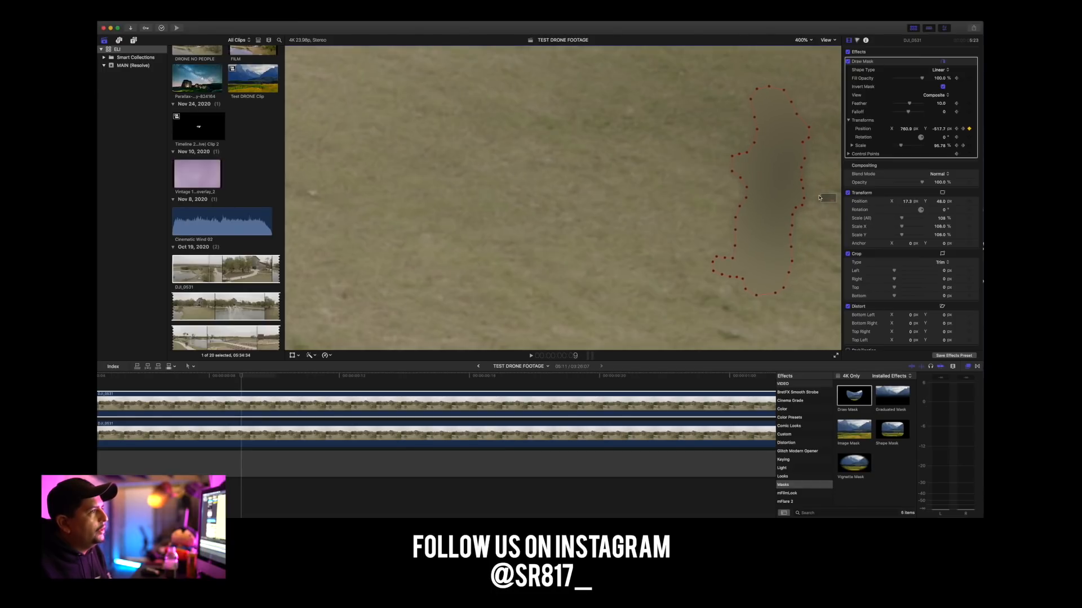
Keyframe the mask at frame 7 to about X 791, Y -509 px, and continue following the man in the preceding frames.
{"action": "left_click_drag", "start_coordinate": [831, 198], "coordinate": [834, 201]}
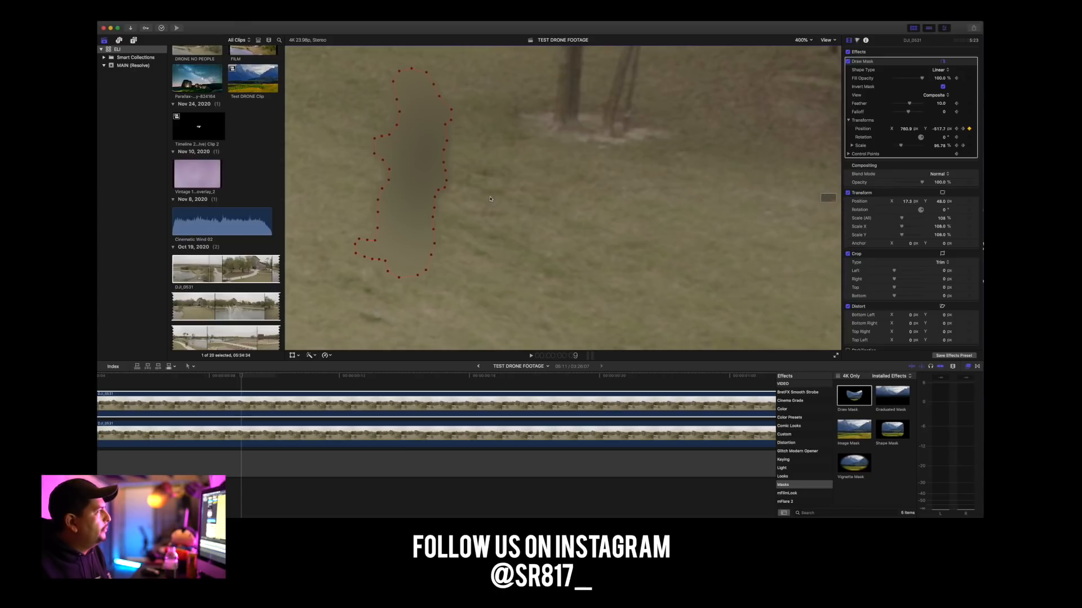
{"action": "key", "text": "Left"}
{"action": "key", "text": "Left"}
{"action": "left_click_drag", "start_coordinate": [464, 144], "coordinate": [454, 143]}
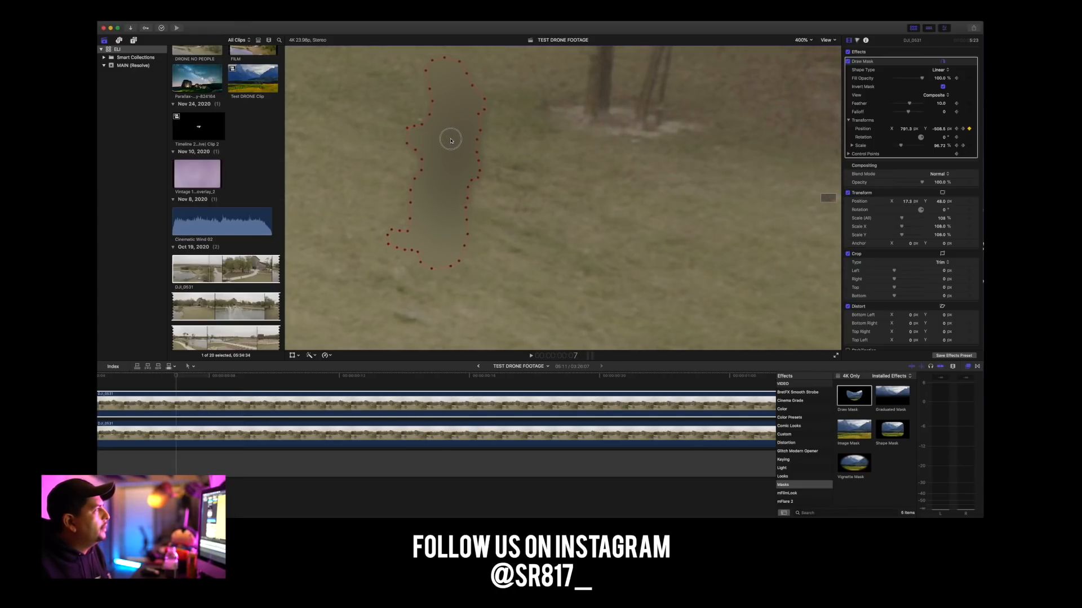
{"action": "key", "text": "Left"}
Keep the mask over the man through the remaining frames back to the start of the clip.
{"action": "key", "text": "Left"}
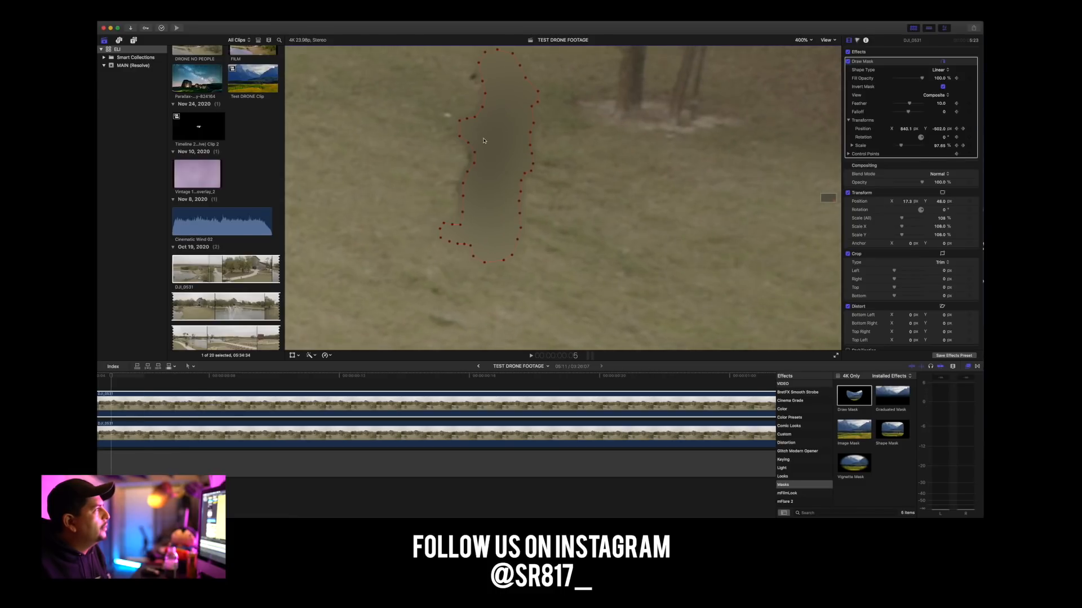
{"action": "key", "text": "Left"}
{"action": "key", "text": "Left"}
{"action": "key", "text": "Left"}
{"action": "key", "text": "Left"}
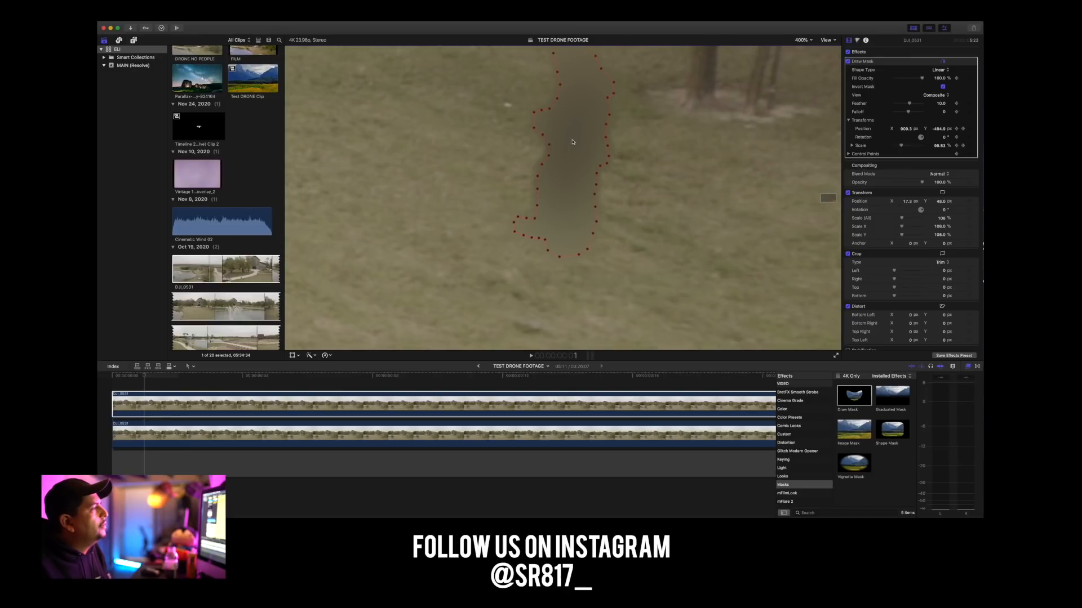
{"action": "key", "text": "Left"}
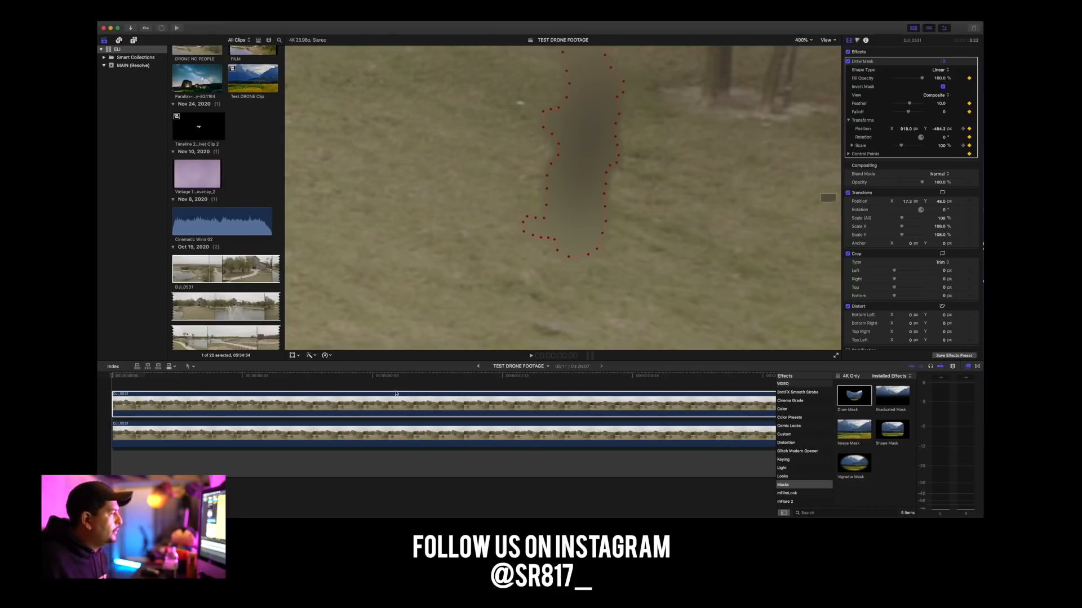
Enlarge the timeline clips slightly and fit the whole drone frame in the viewer.
{"action": "scroll", "coordinate": [269, 382], "scroll_direction": "up", "scroll_amount": 1}
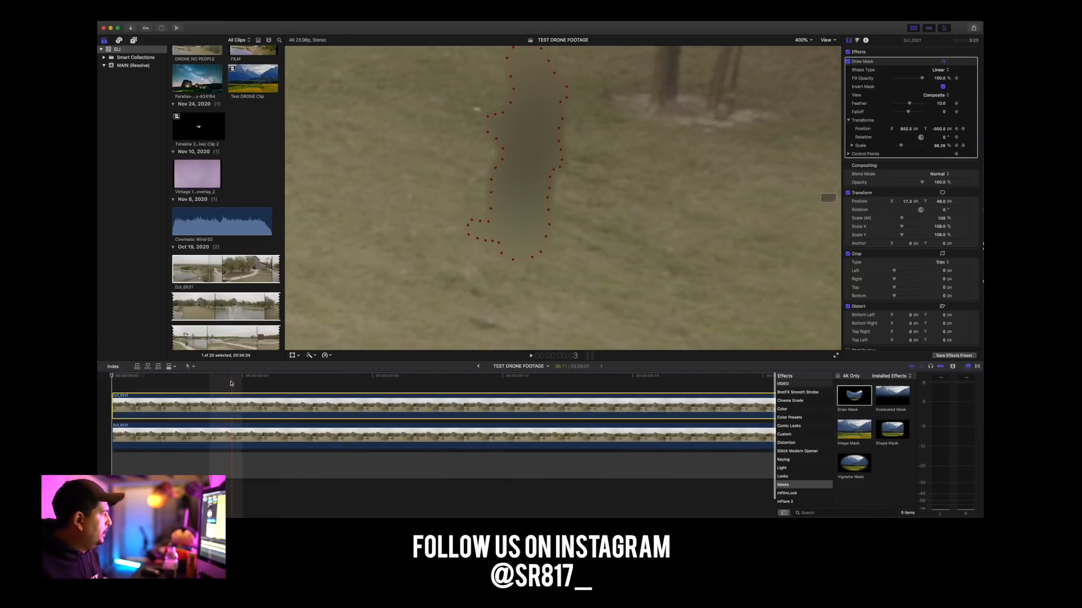
{"action": "left_click", "coordinate": [802, 39]}
{"action": "left_click", "coordinate": [804, 46]}
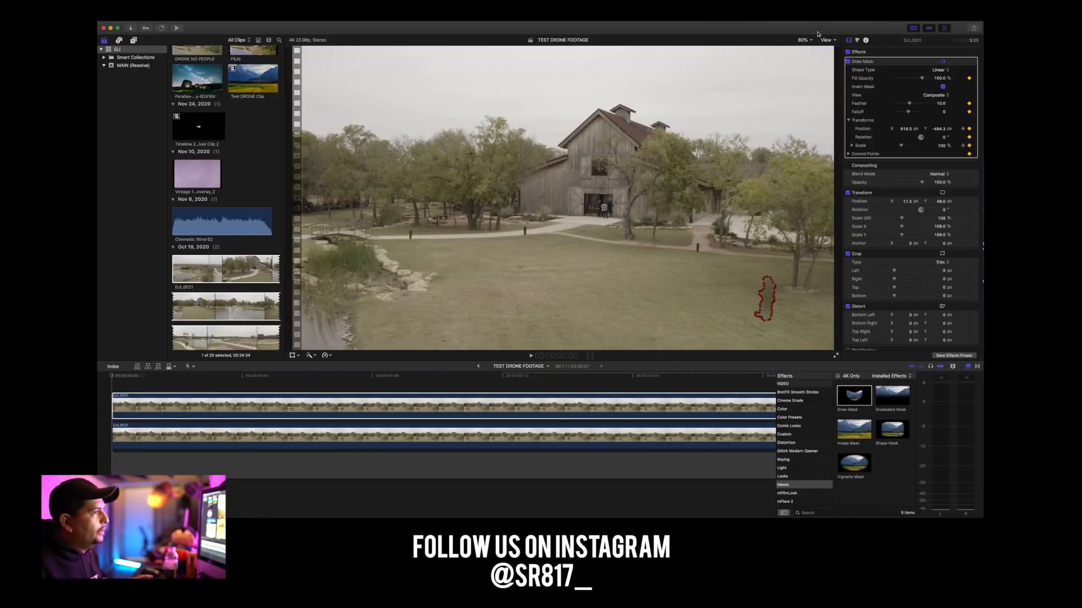
Play the stacked drone clip from its start twice to check how well the mask hides the man.
{"action": "left_click", "coordinate": [122, 378]}
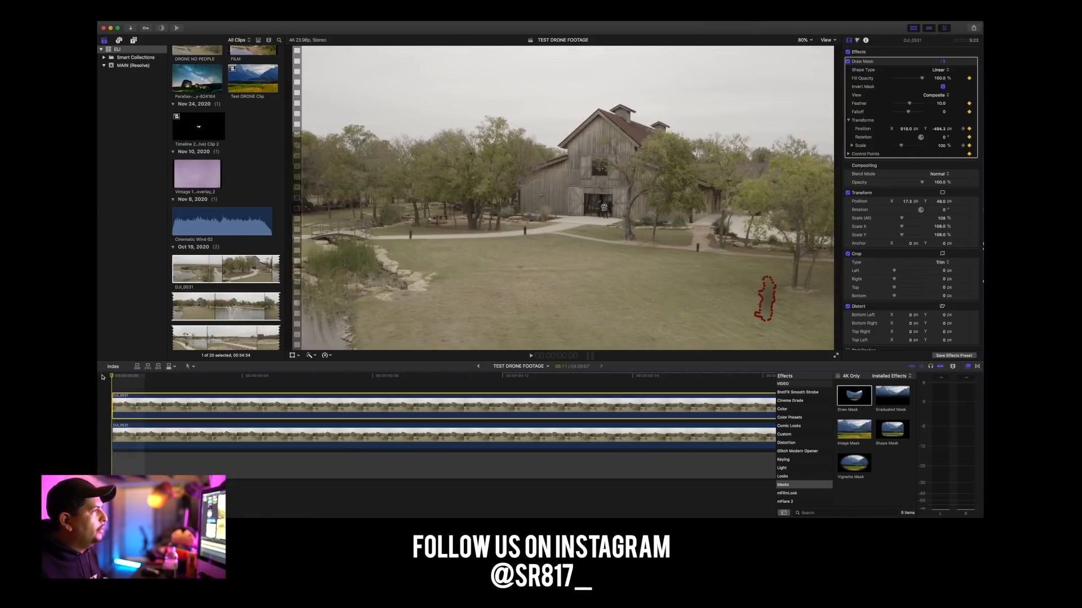
{"action": "key", "text": "space"}
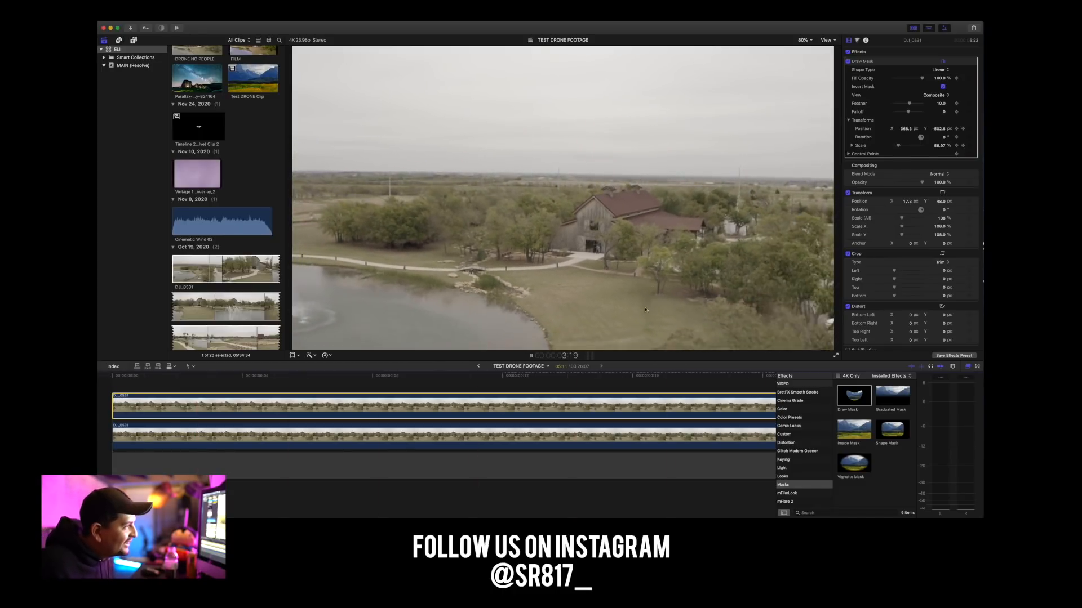
{"action": "key", "text": "space"}
{"action": "scroll", "coordinate": [151, 387], "scroll_direction": "left", "scroll_amount": 20}
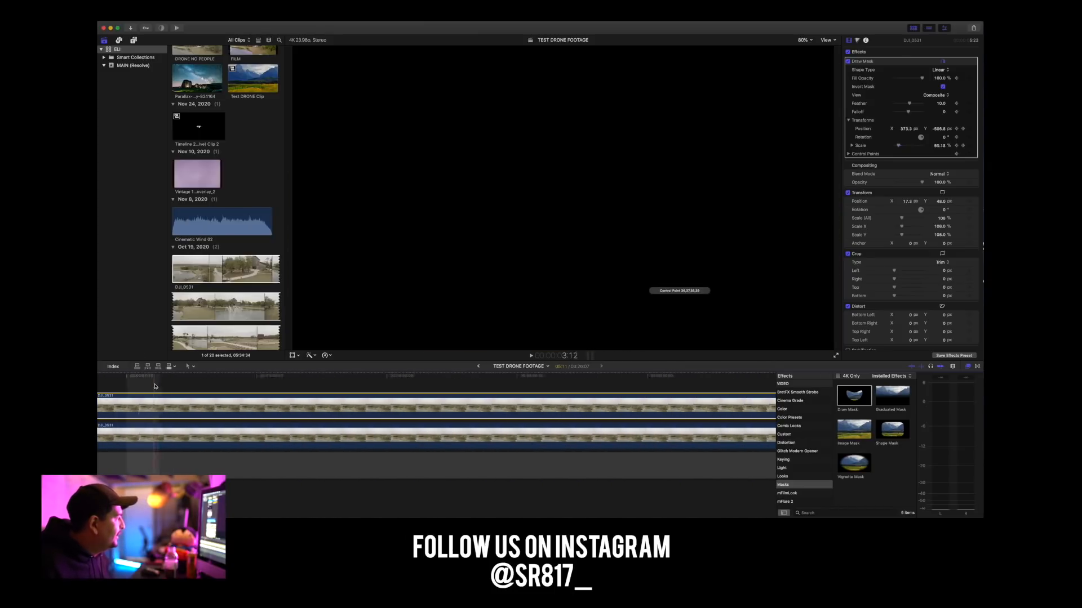
{"action": "scroll", "coordinate": [161, 394], "scroll_direction": "left", "scroll_amount": 10}
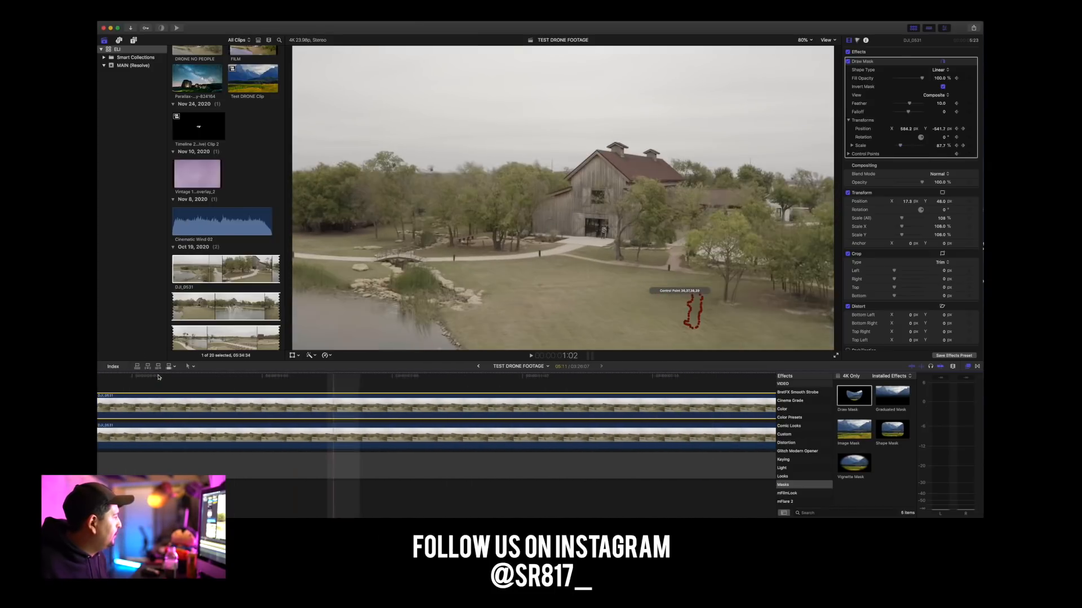
{"action": "scroll", "coordinate": [164, 377], "scroll_direction": "left", "scroll_amount": 2}
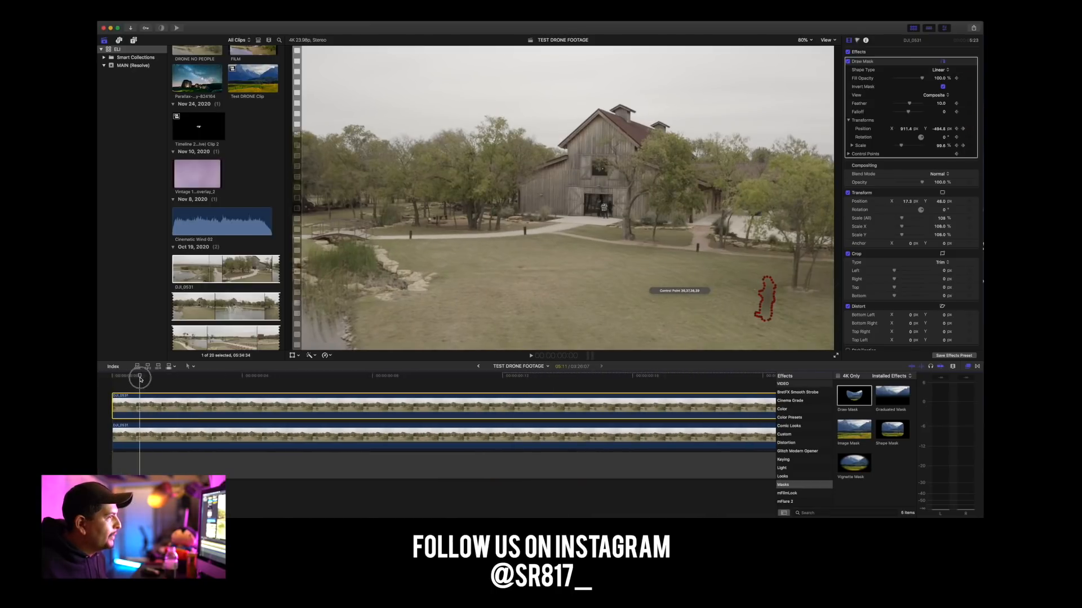
{"action": "key", "text": "space"}
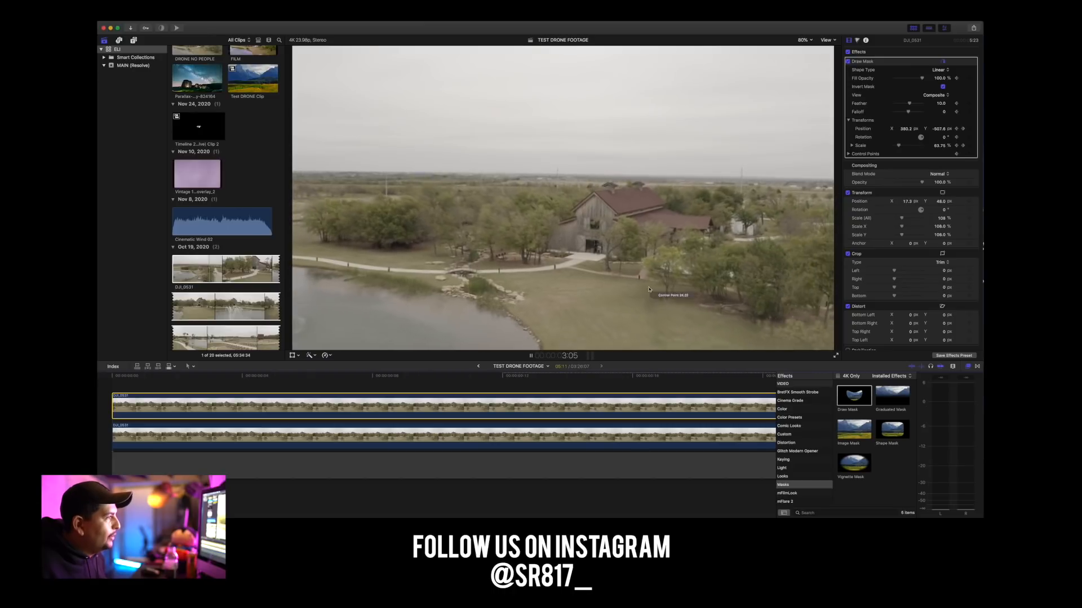
{"action": "key", "text": "space"}
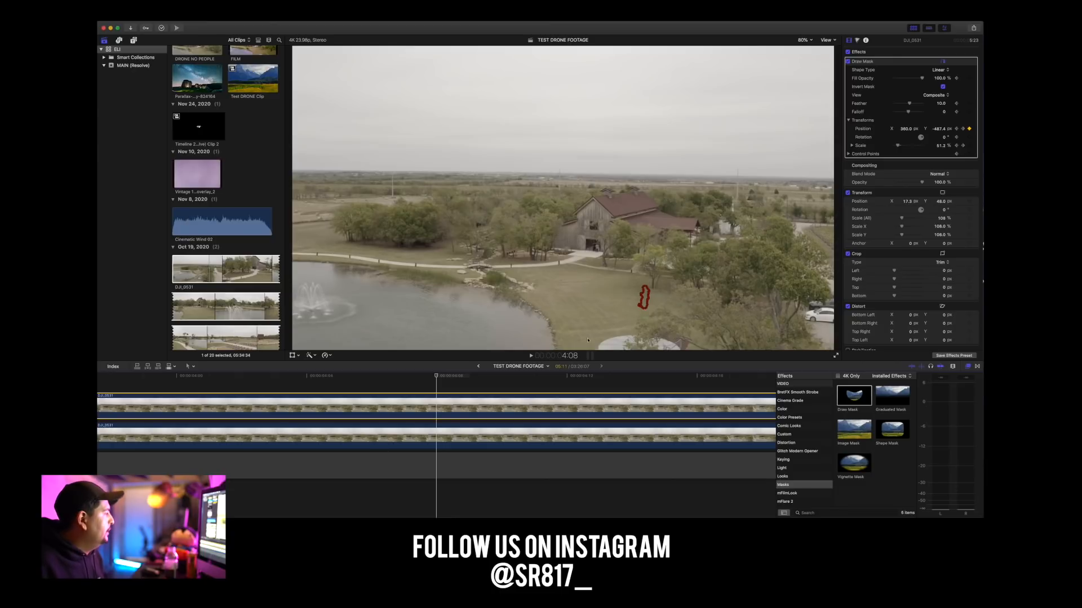
Near the clip's start, set the Gaussian blur amount on the lower drone clip to 5.
{"action": "scroll", "coordinate": [220, 399], "scroll_direction": "left", "scroll_amount": 10}
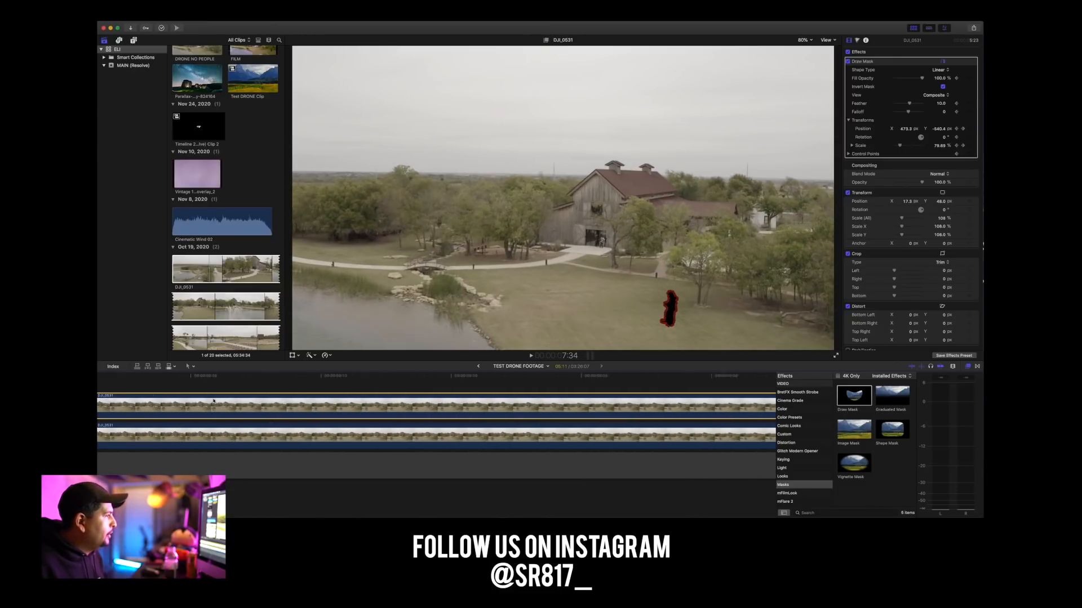
{"action": "scroll", "coordinate": [219, 399], "scroll_direction": "left", "scroll_amount": 3}
{"action": "left_click", "coordinate": [168, 377]}
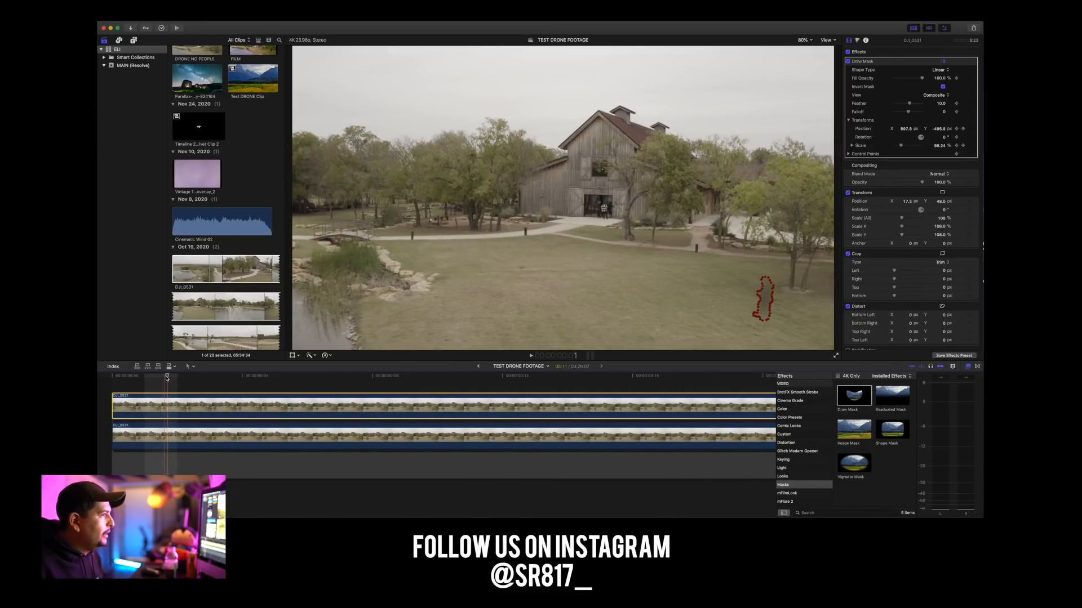
{"action": "left_click", "coordinate": [181, 437]}
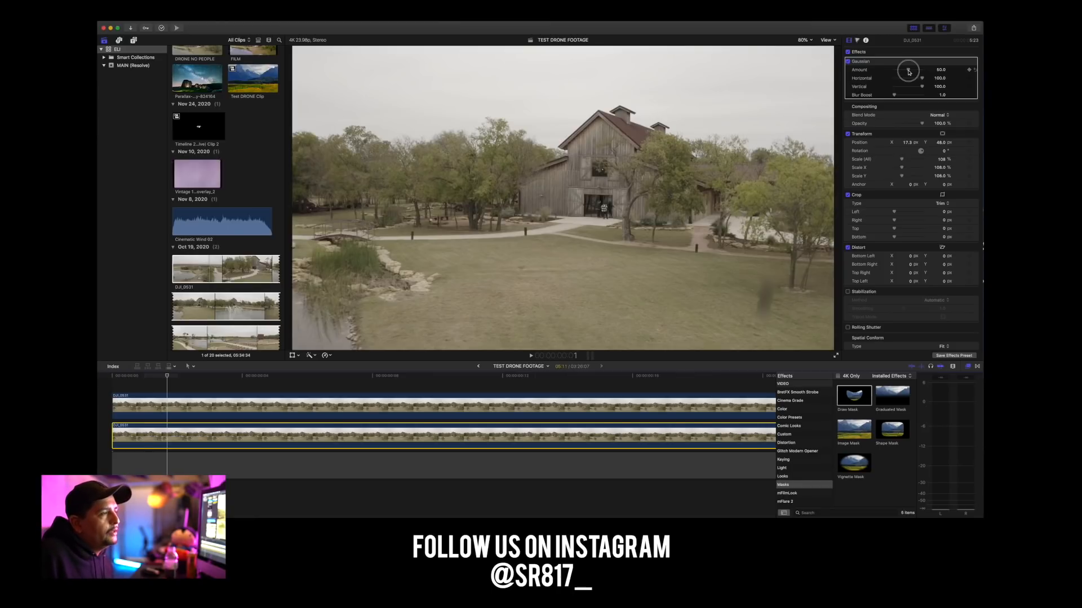
{"action": "left_click_drag", "start_coordinate": [909, 72], "coordinate": [901, 77]}
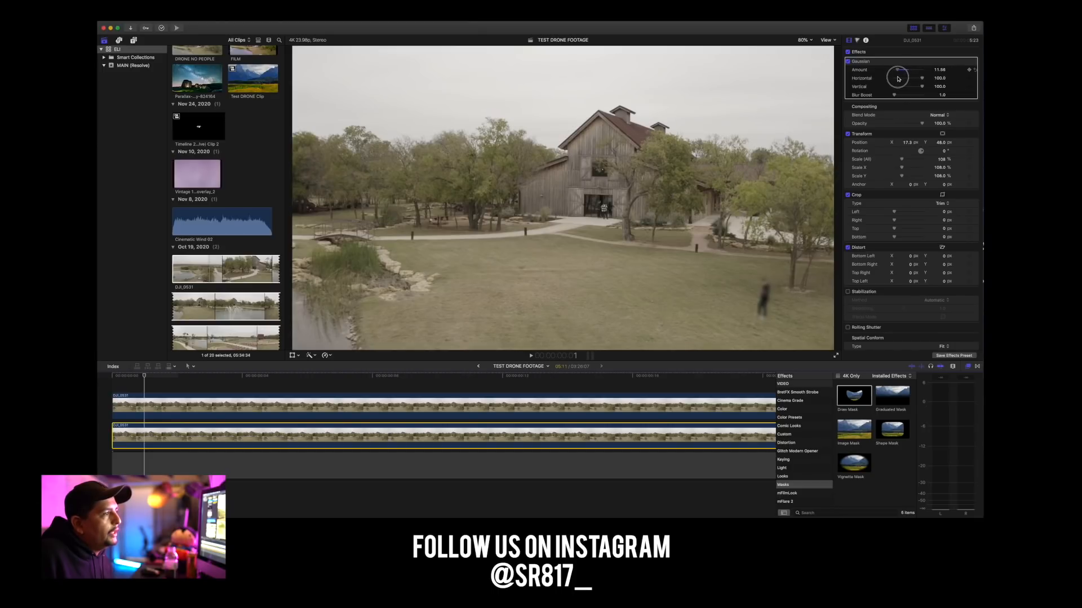
{"action": "left_click", "coordinate": [939, 69]}
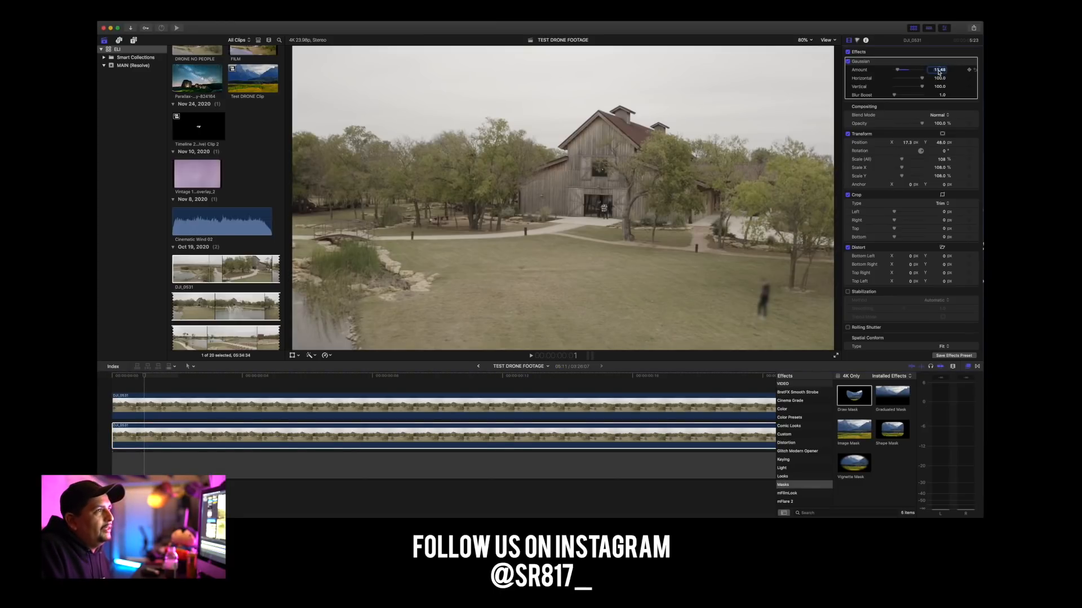
{"action": "type", "text": "5"}
{"action": "key", "text": "Return"}
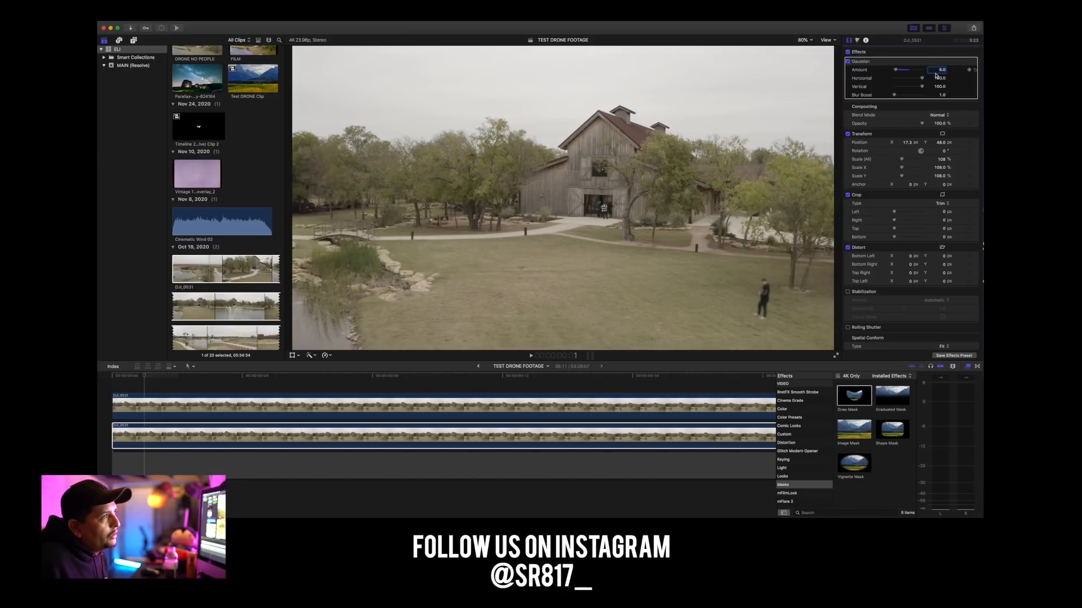
{"action": "scroll", "coordinate": [952, 76], "scroll_direction": "down", "scroll_amount": 1}
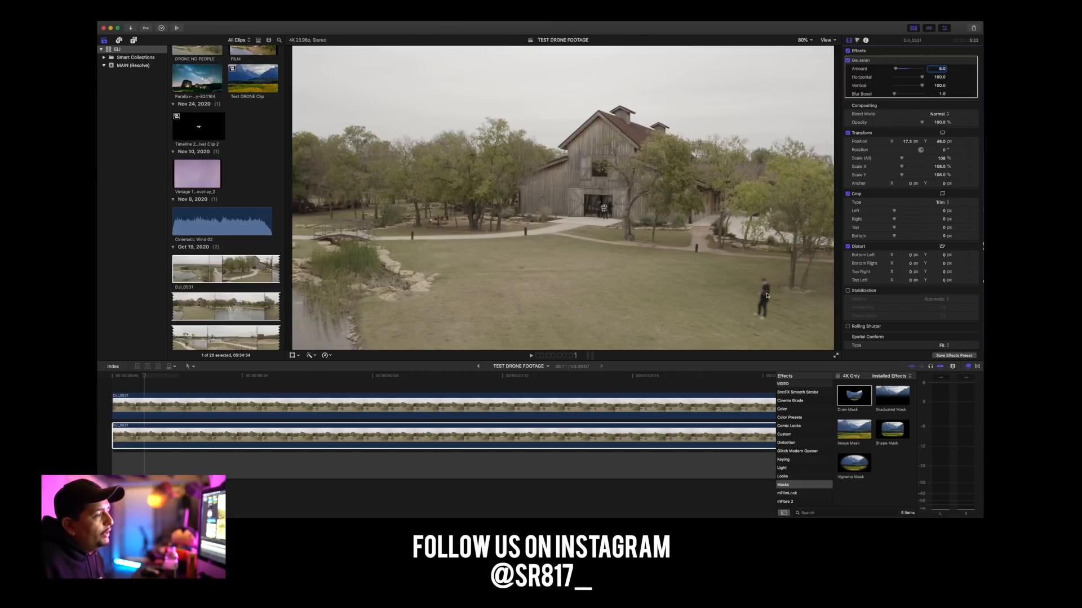
Insert a blue Vivid solid generator between the masked upper clip and the lower drone clip.
{"action": "left_click", "coordinate": [182, 436]}
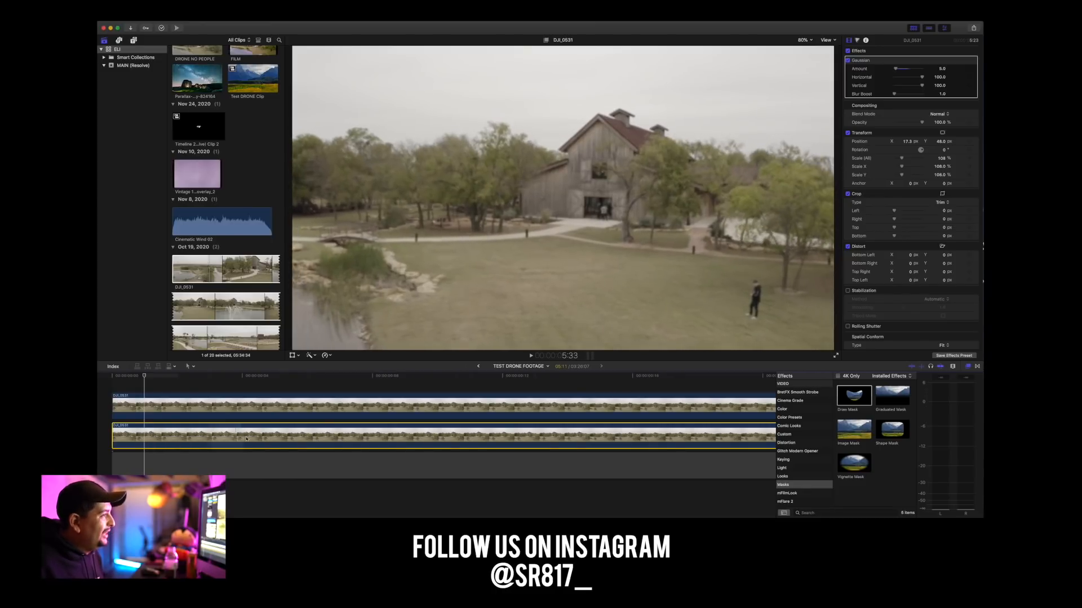
{"action": "left_click", "coordinate": [122, 376]}
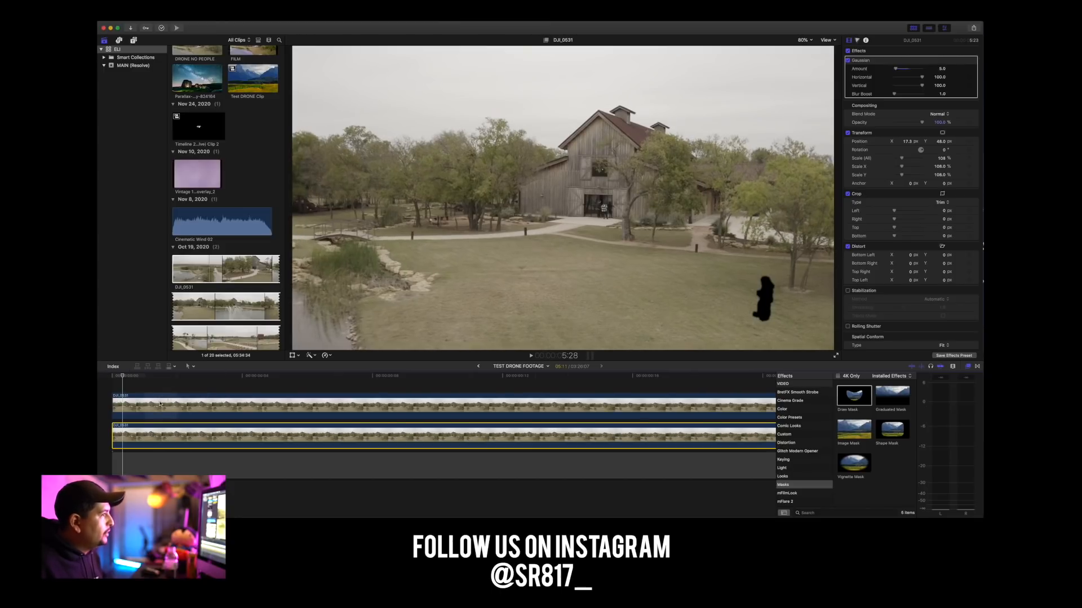
{"action": "left_click", "coordinate": [214, 402]}
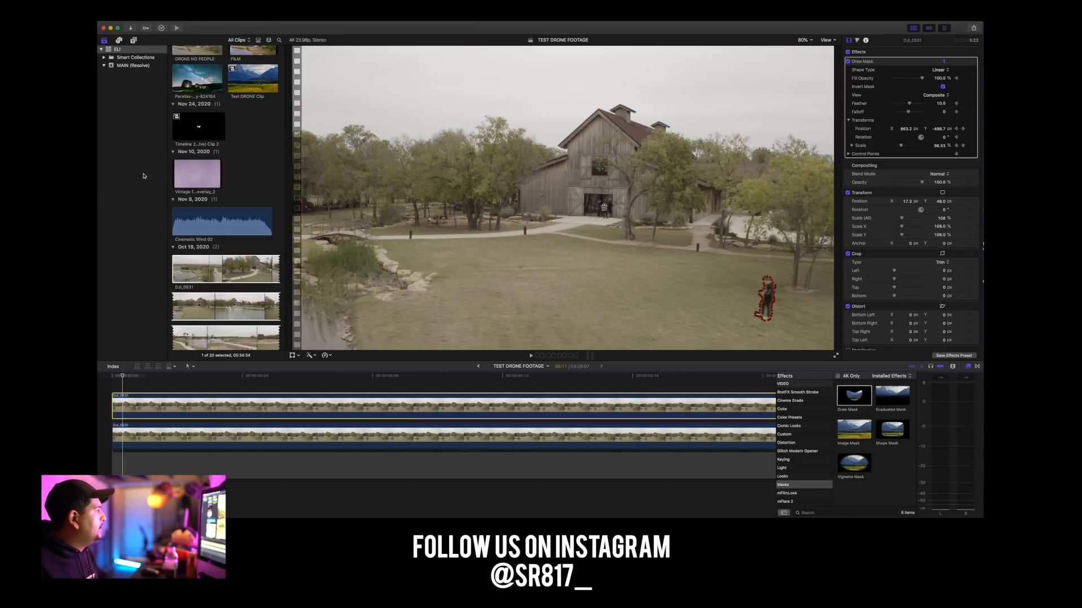
{"action": "key", "text": "alt+super+1"}
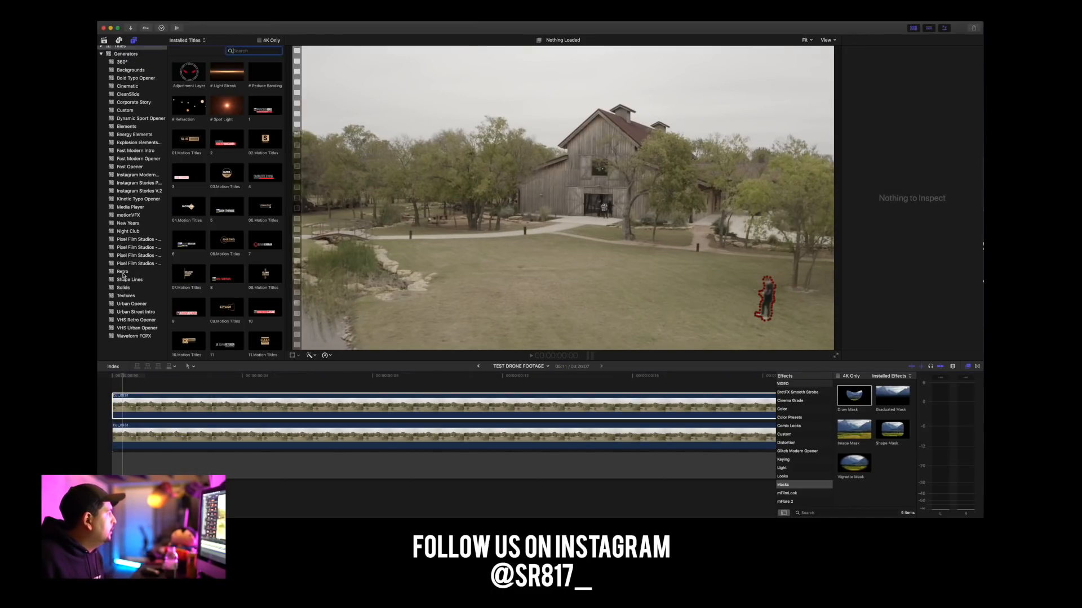
{"action": "left_click", "coordinate": [124, 292]}
{"action": "left_click_drag", "start_coordinate": [226, 105], "coordinate": [140, 407]}
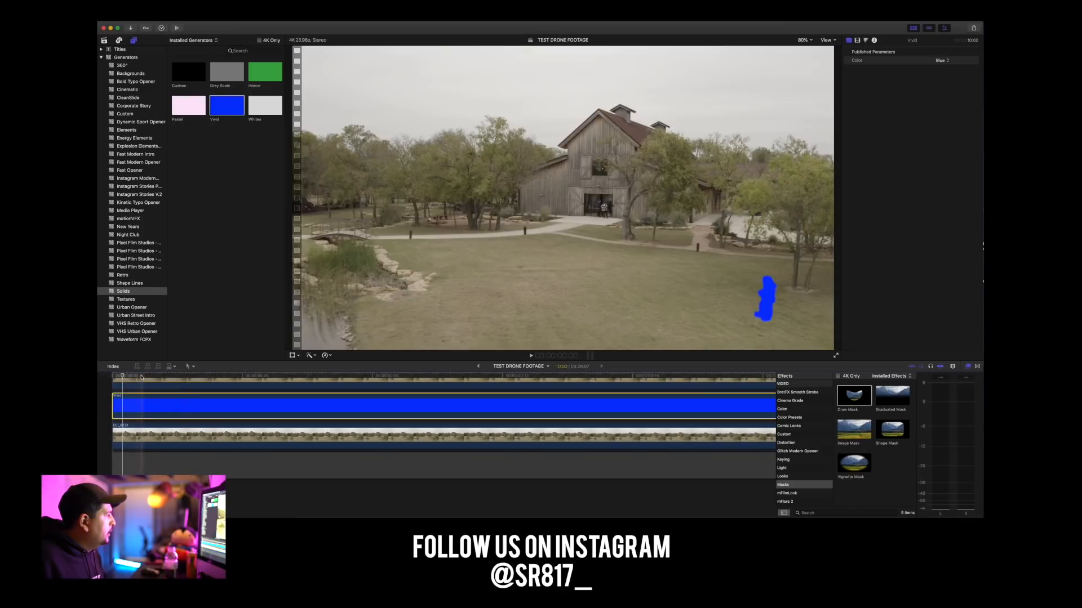
Play the footage from the start to check how the blue-filled mask follows the man.
{"action": "left_click", "coordinate": [113, 376]}
{"action": "key", "text": "space"}
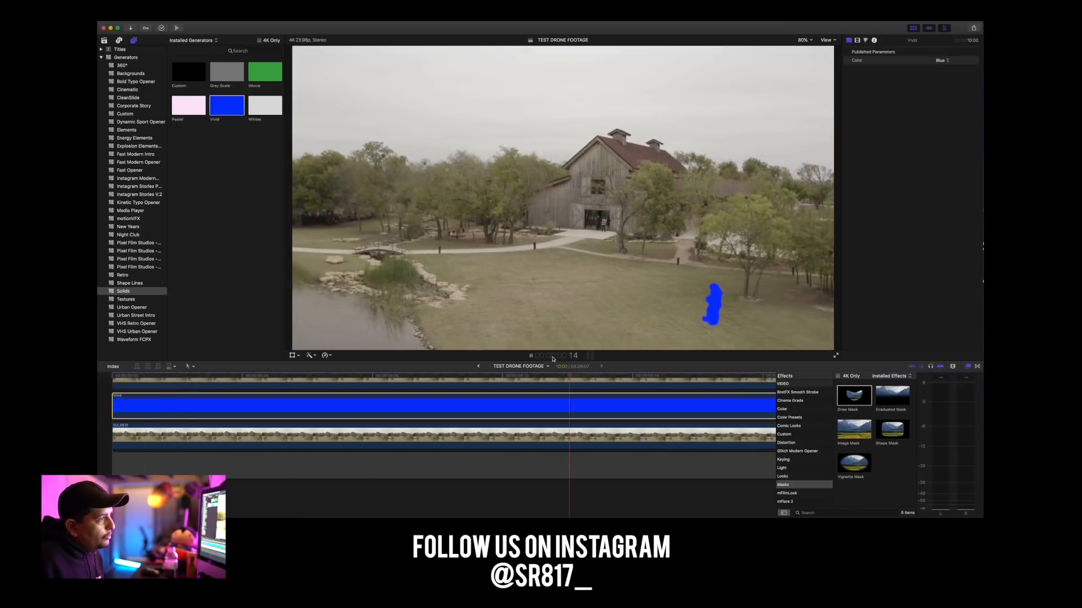
{"action": "key", "text": "space"}
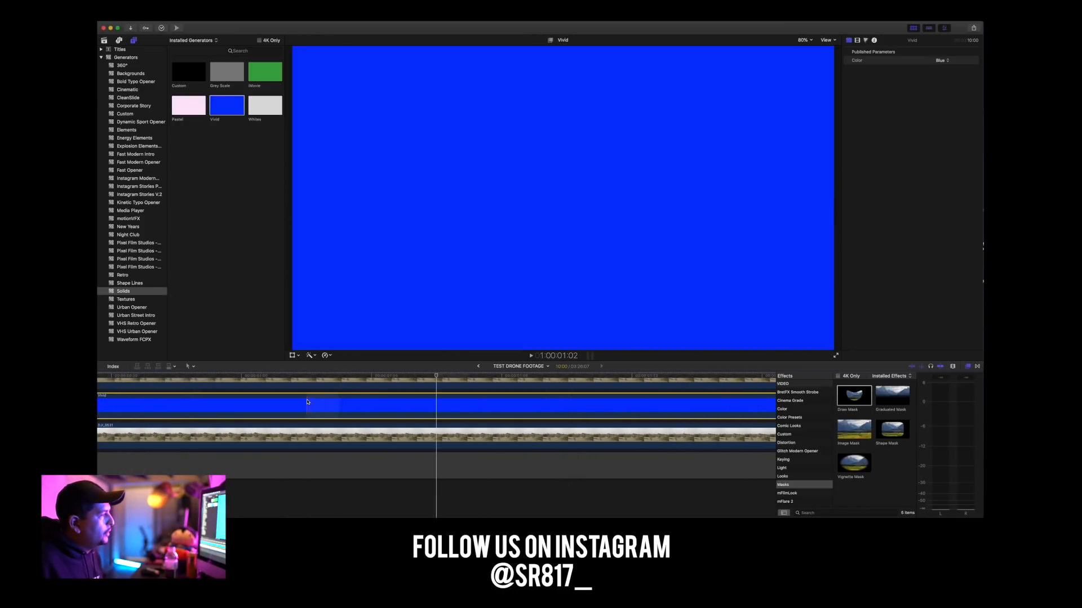
{"action": "scroll", "coordinate": [309, 403], "scroll_direction": "up", "scroll_amount": 3}
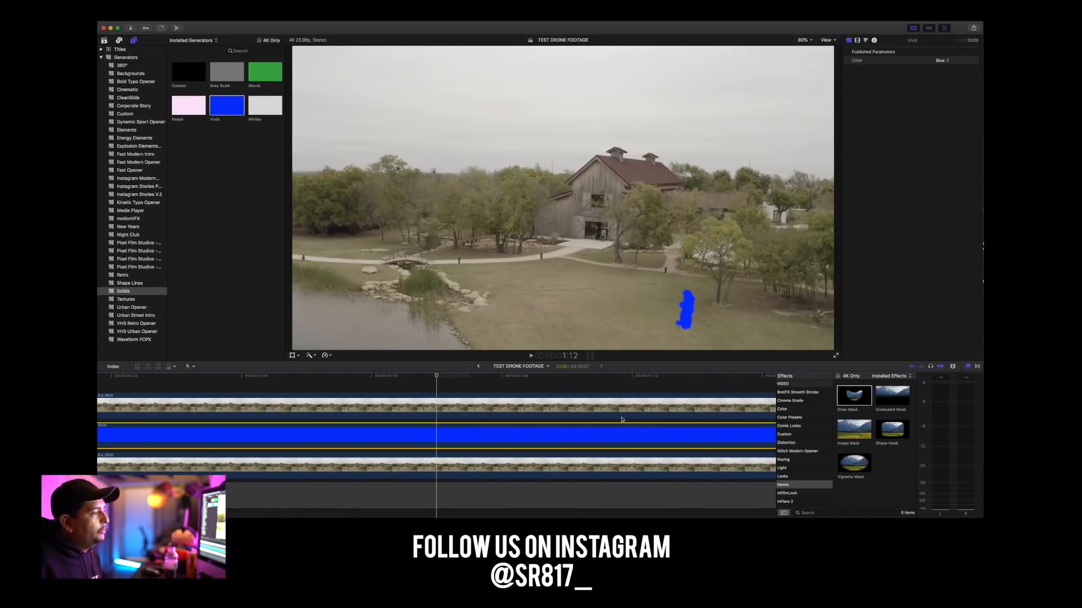
Delete the blue Vivid solid from between the two drone clips.
{"action": "left_click_drag", "start_coordinate": [257, 377], "coordinate": [112, 374]}
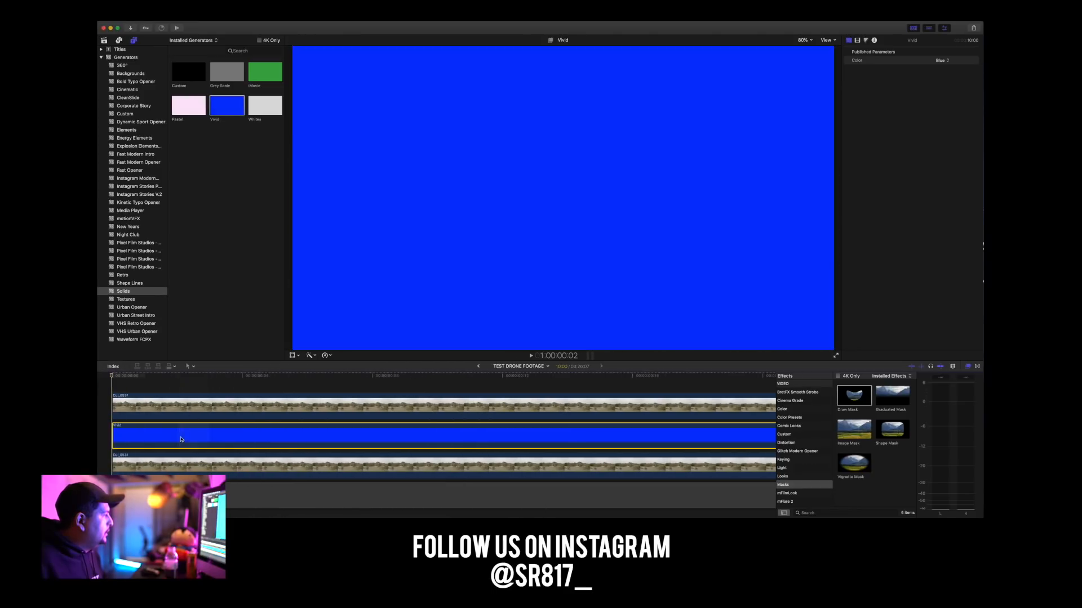
{"action": "key", "text": "Delete"}
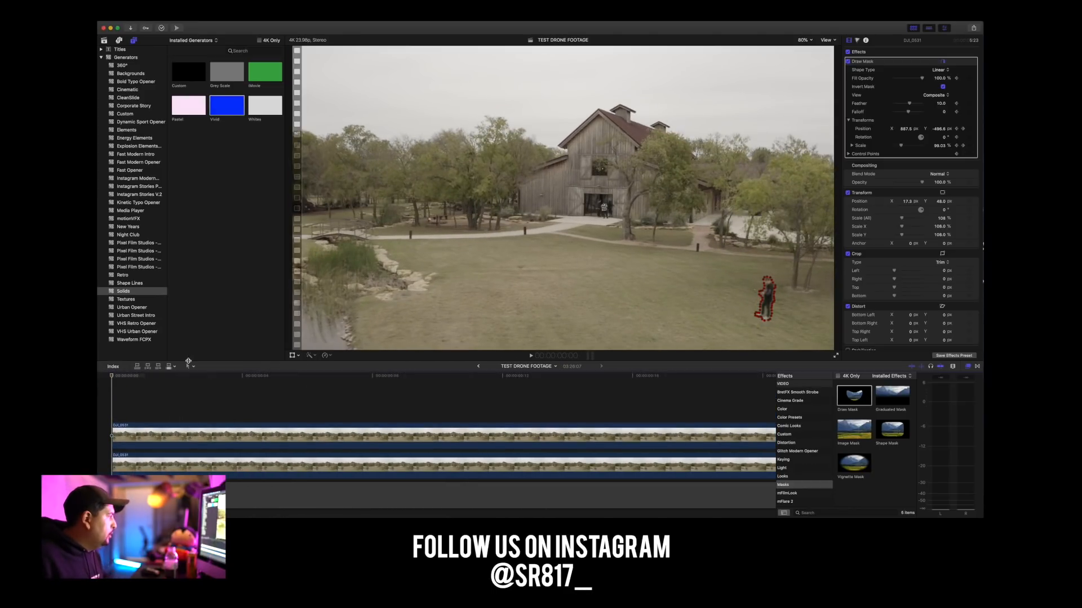
{"action": "key", "text": "space"}
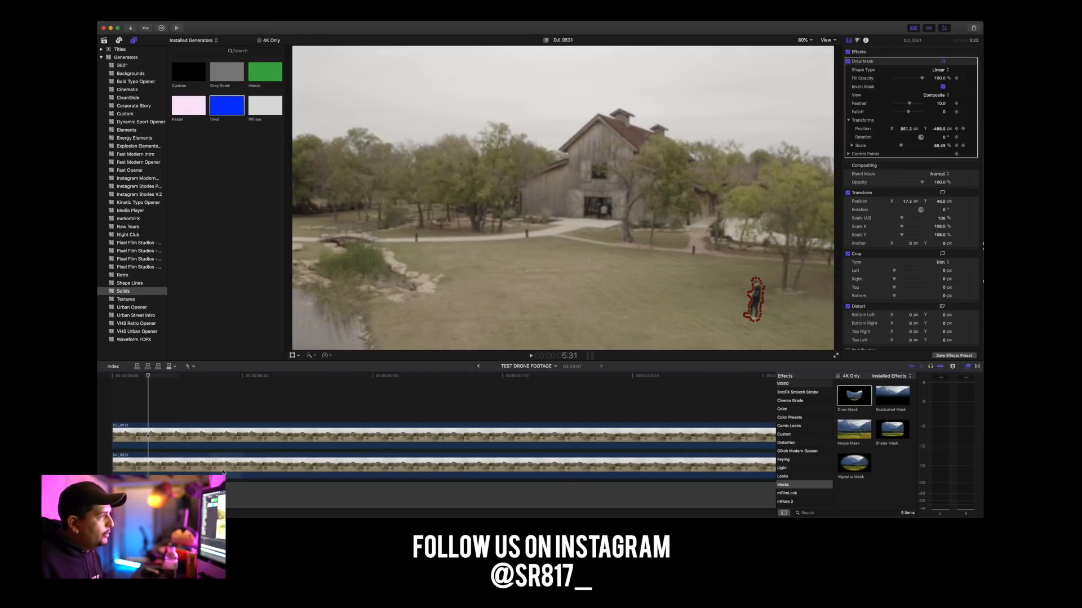
At the start of the footage, shift the lower drone clip horizontally to Position X about 111 px so clean grass fills the mask.
{"action": "left_click", "coordinate": [133, 375]}
{"action": "left_click", "coordinate": [120, 464]}
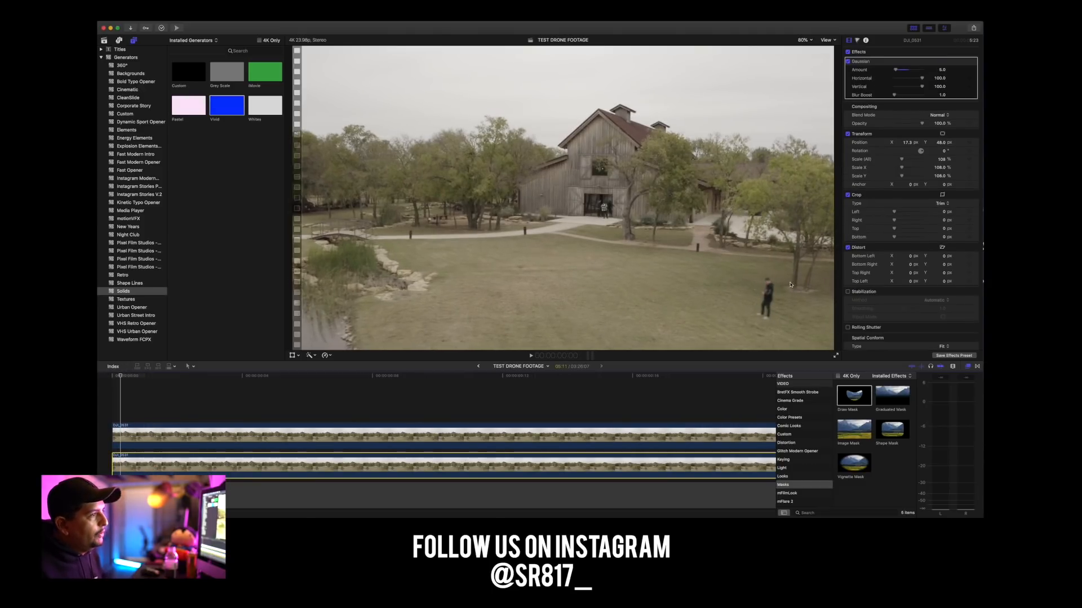
{"action": "left_click", "coordinate": [908, 143]}
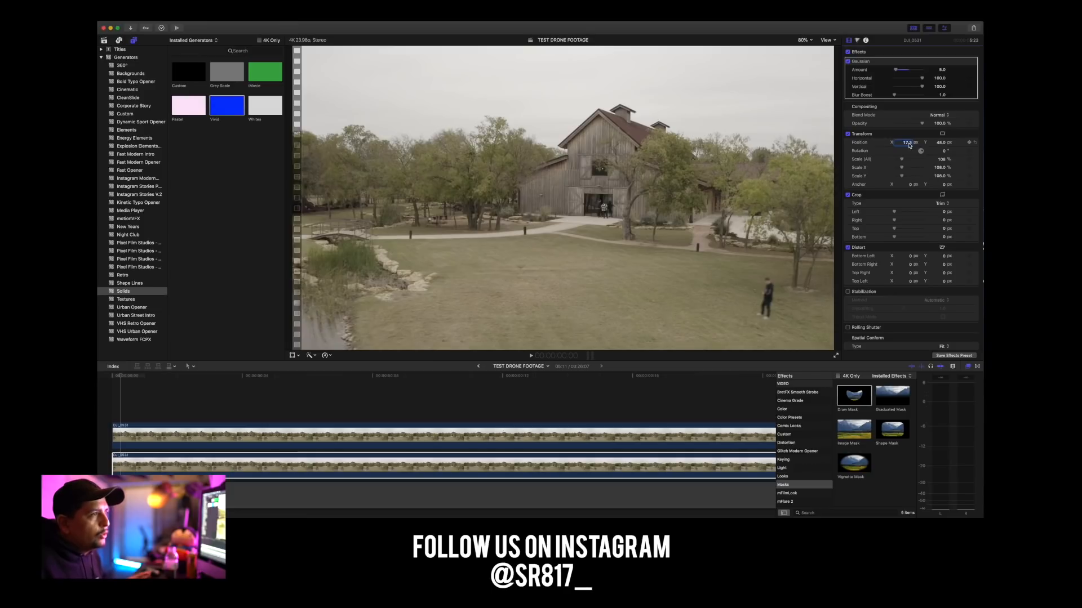
{"action": "left_click", "coordinate": [906, 143]}
{"action": "left_click_drag", "start_coordinate": [906, 143], "coordinate": [906, 105]}
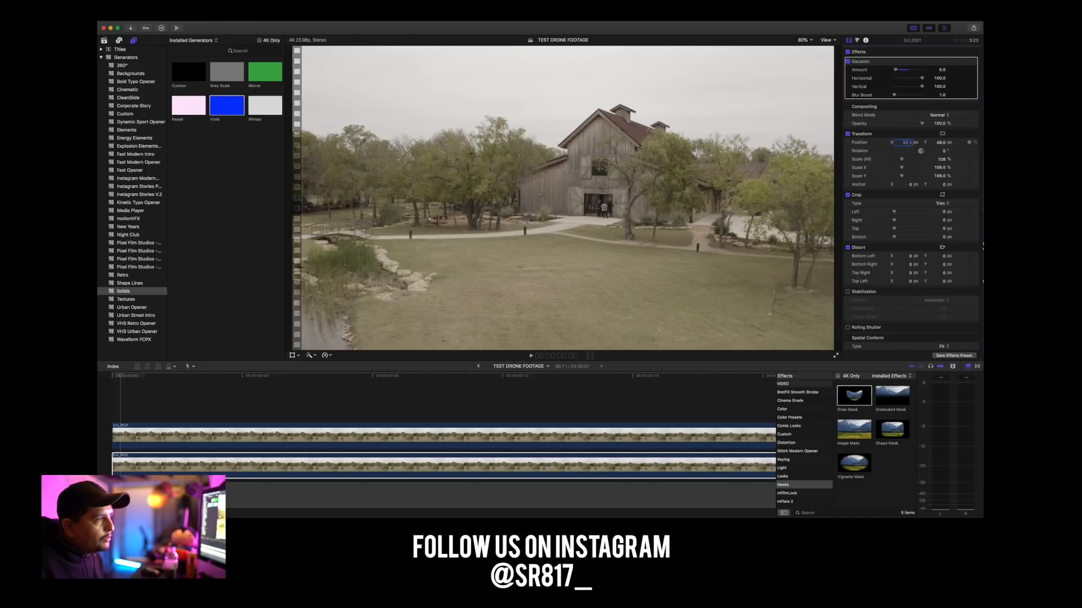
{"action": "left_click_drag", "start_coordinate": [906, 143], "coordinate": [906, 141]}
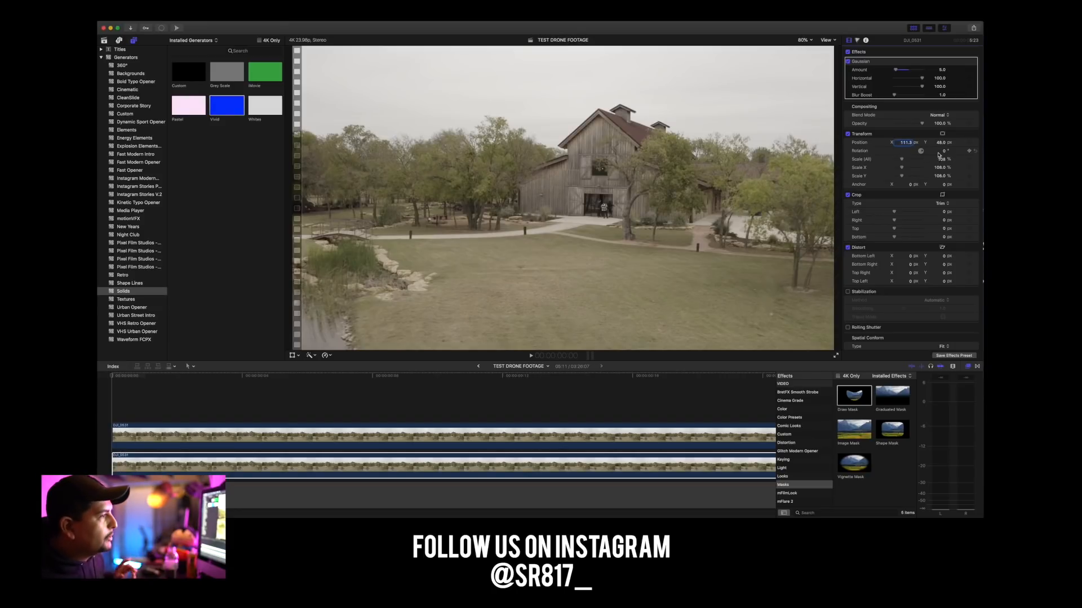
{"action": "left_click", "coordinate": [580, 469]}
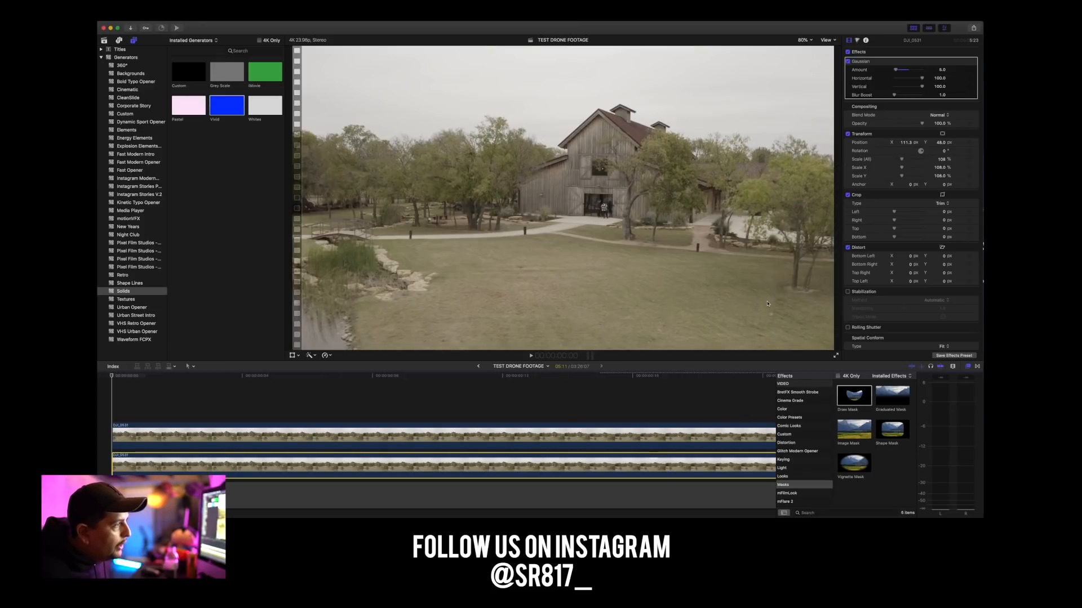
Set the lower clip's Gaussian blur amount to 1.5.
{"action": "scroll", "coordinate": [922, 75], "scroll_direction": "down", "scroll_amount": 1}
{"action": "scroll", "coordinate": [897, 69], "scroll_direction": "down", "scroll_amount": 1}
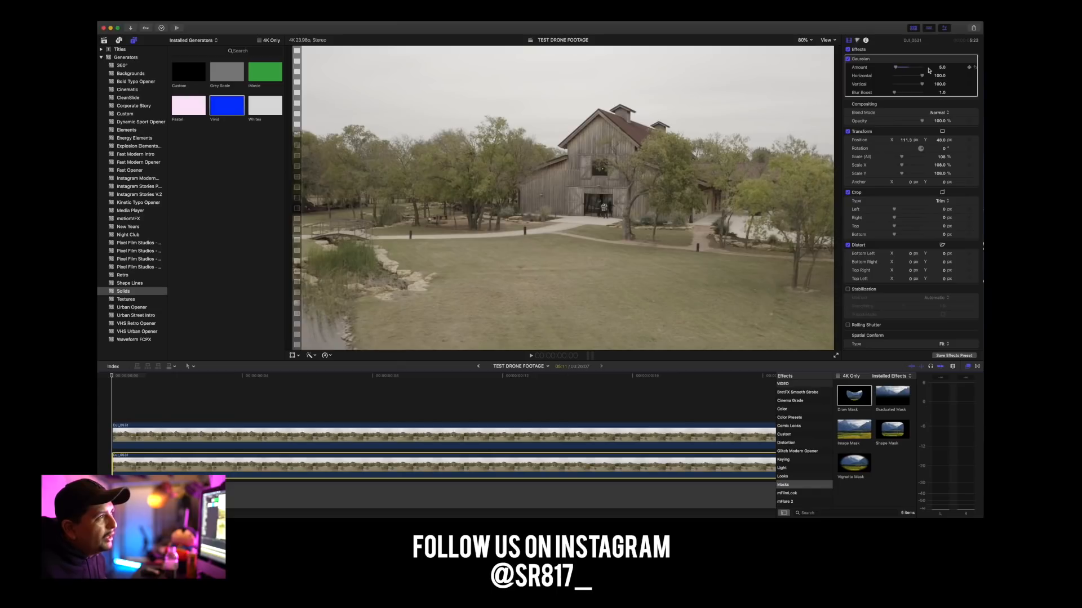
{"action": "left_click_drag", "start_coordinate": [941, 68], "coordinate": [941, 73]}
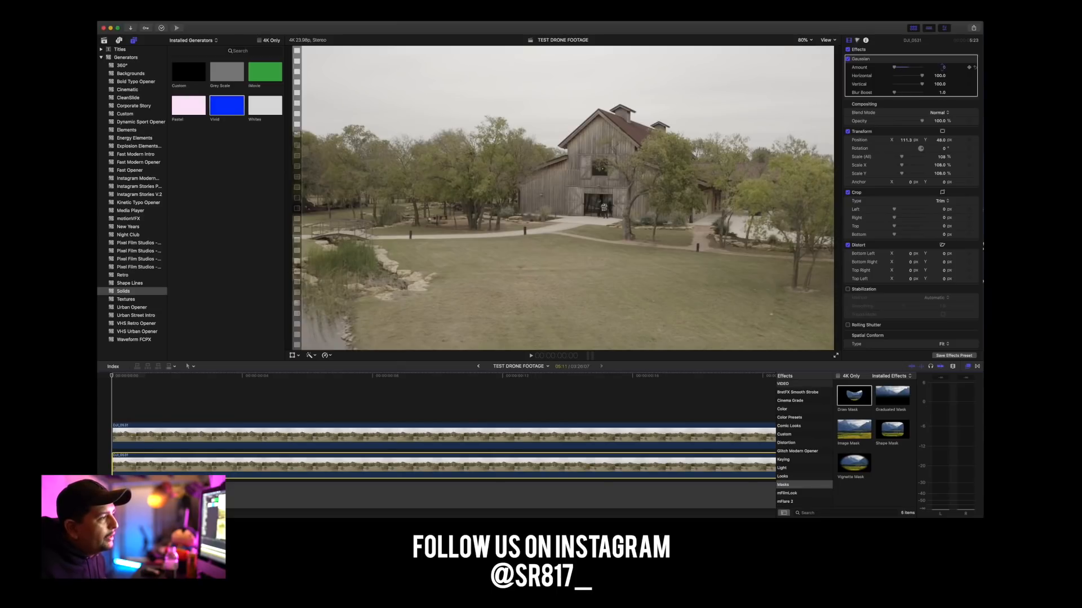
{"action": "left_click", "coordinate": [944, 69]}
{"action": "type", "text": "1"}
{"action": "key", "text": "Return"}
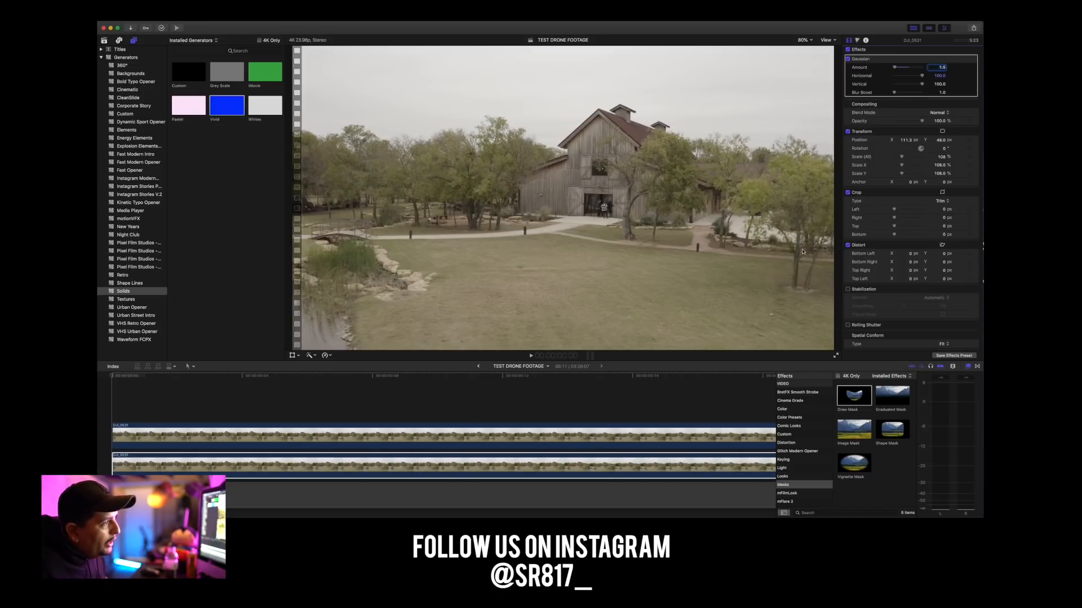
Reposition the lower drone clip to about X 132 px and Y 67 px so its grass fills the mask.
{"action": "left_click", "coordinate": [329, 455]}
{"action": "left_click", "coordinate": [329, 456]}
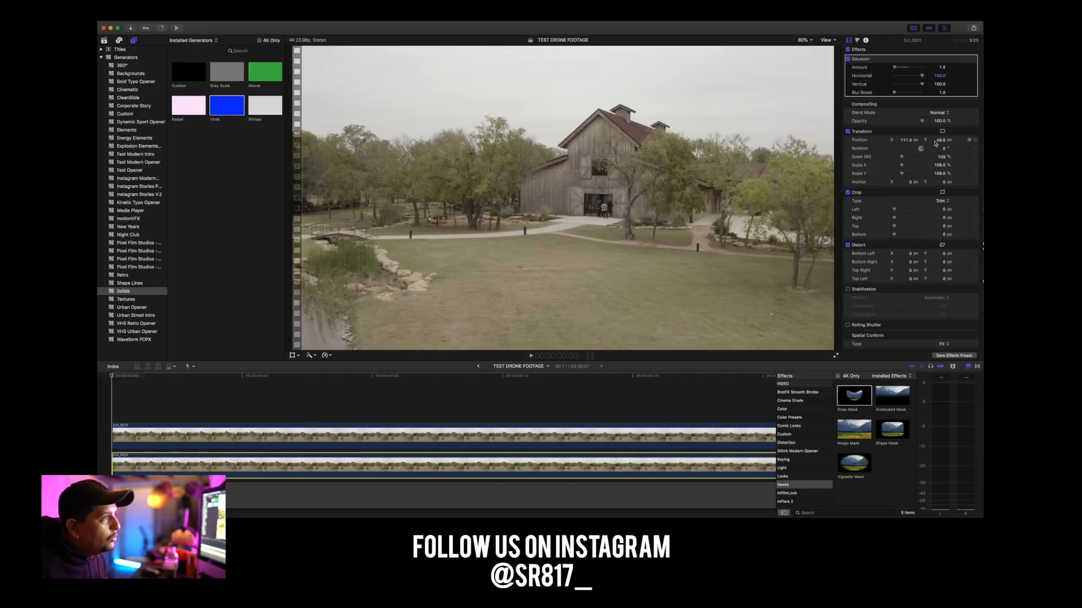
{"action": "left_click_drag", "start_coordinate": [940, 140], "coordinate": [941, 144]}
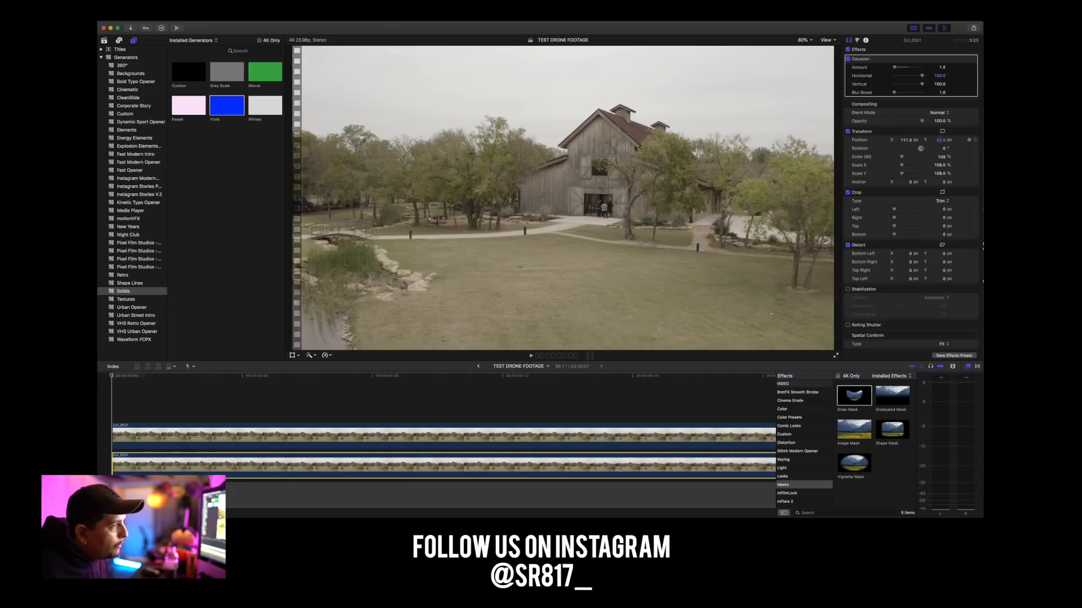
{"action": "left_click_drag", "start_coordinate": [940, 140], "coordinate": [940, 142]}
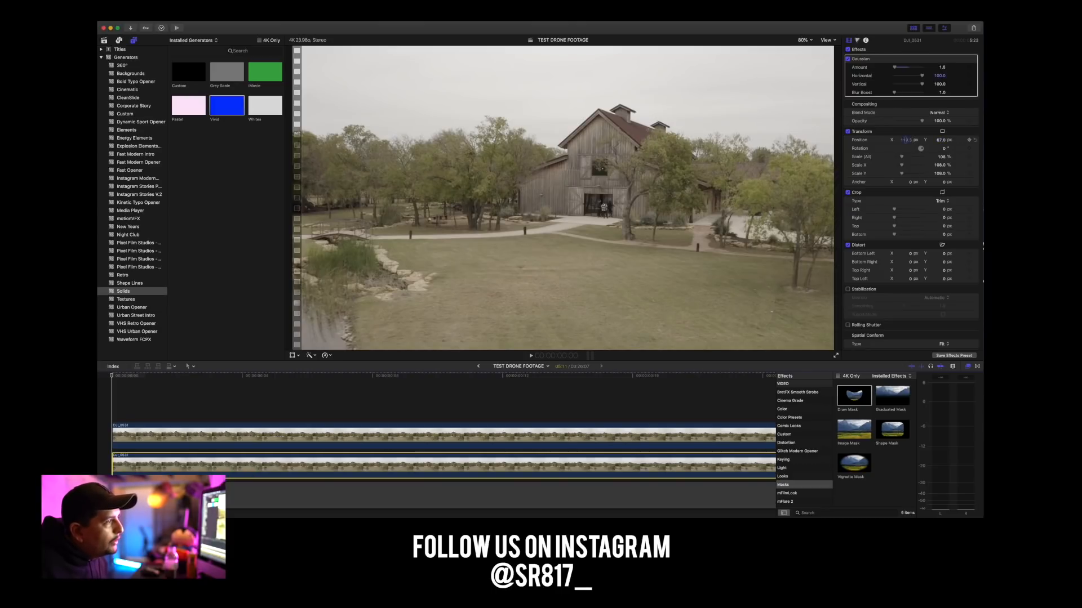
{"action": "left_click_drag", "start_coordinate": [905, 141], "coordinate": [905, 140]}
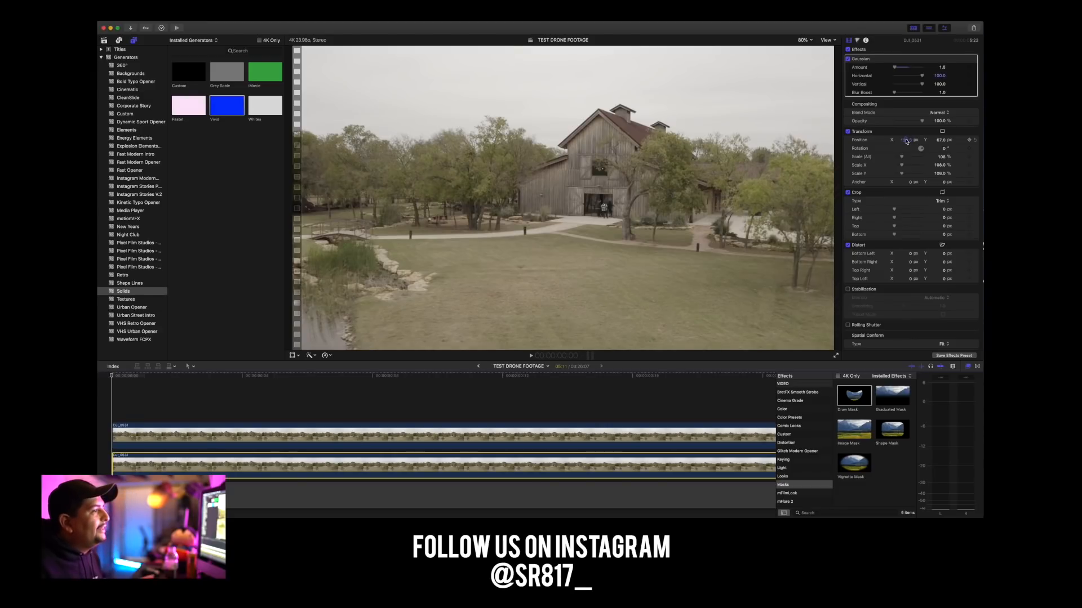
Inspect the patched grass at 400% zoom by toggling the lower clip's Gaussian blur and Transform off and on.
{"action": "left_click", "coordinate": [804, 40]}
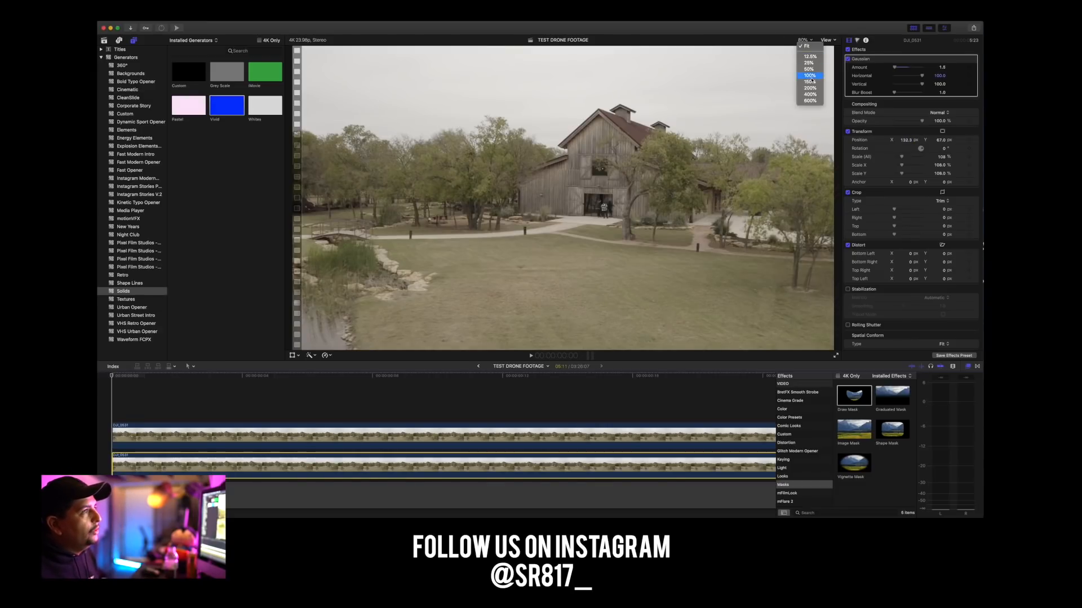
{"action": "left_click", "coordinate": [809, 94]}
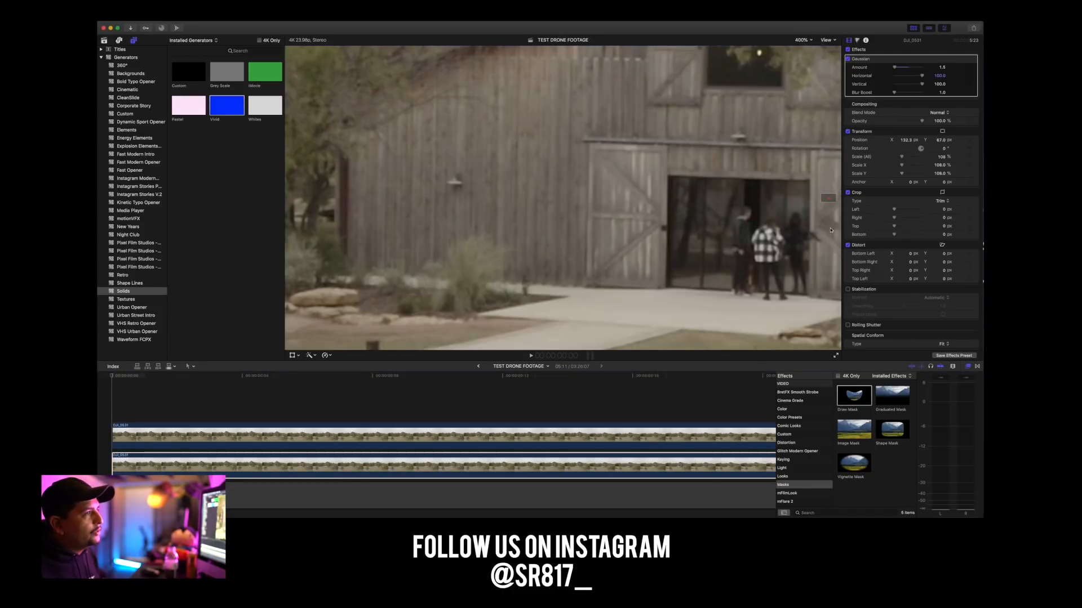
{"action": "mouse_move", "coordinate": [827, 196]}
{"action": "left_mouse_down"}
{"action": "mouse_move", "coordinate": [847, 204]}
{"action": "mouse_move", "coordinate": [837, 199]}
{"action": "left_mouse_up"}
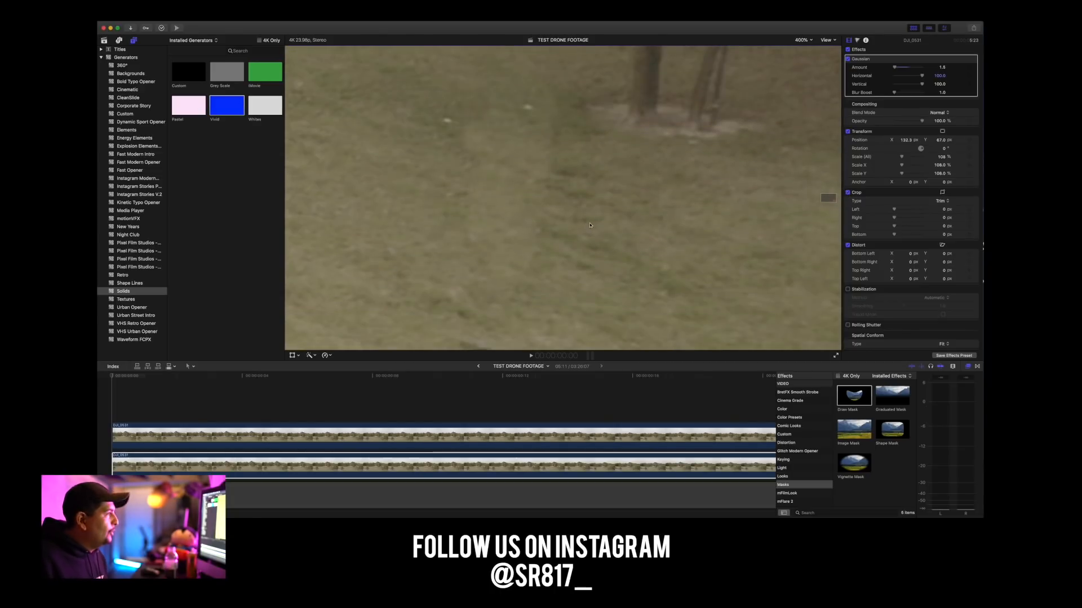
{"action": "left_click", "coordinate": [848, 59]}
{"action": "left_click", "coordinate": [849, 132]}
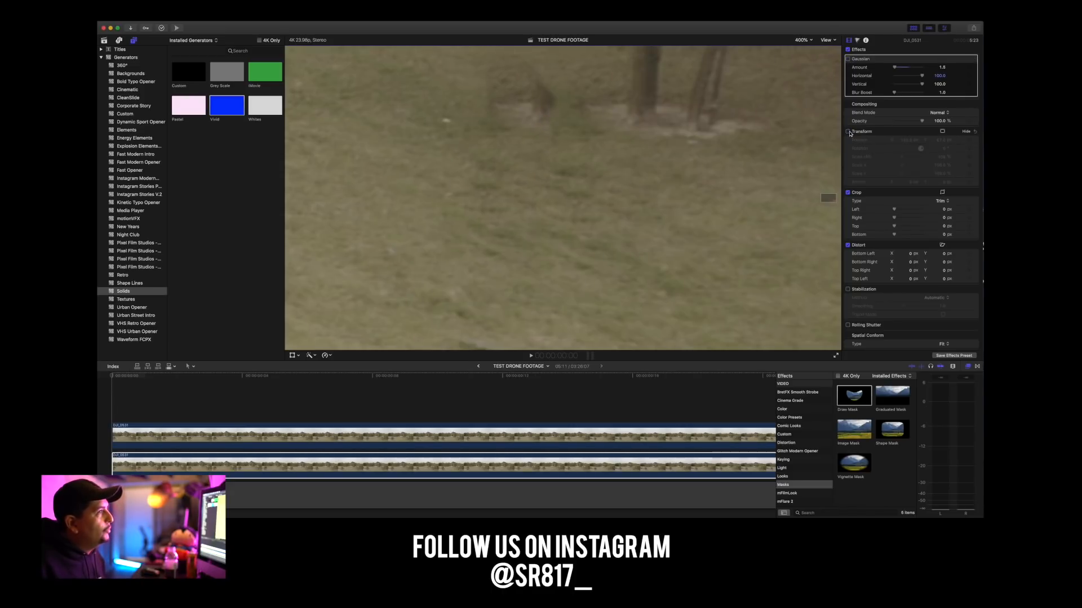
{"action": "left_click", "coordinate": [848, 132]}
{"action": "left_click", "coordinate": [853, 133]}
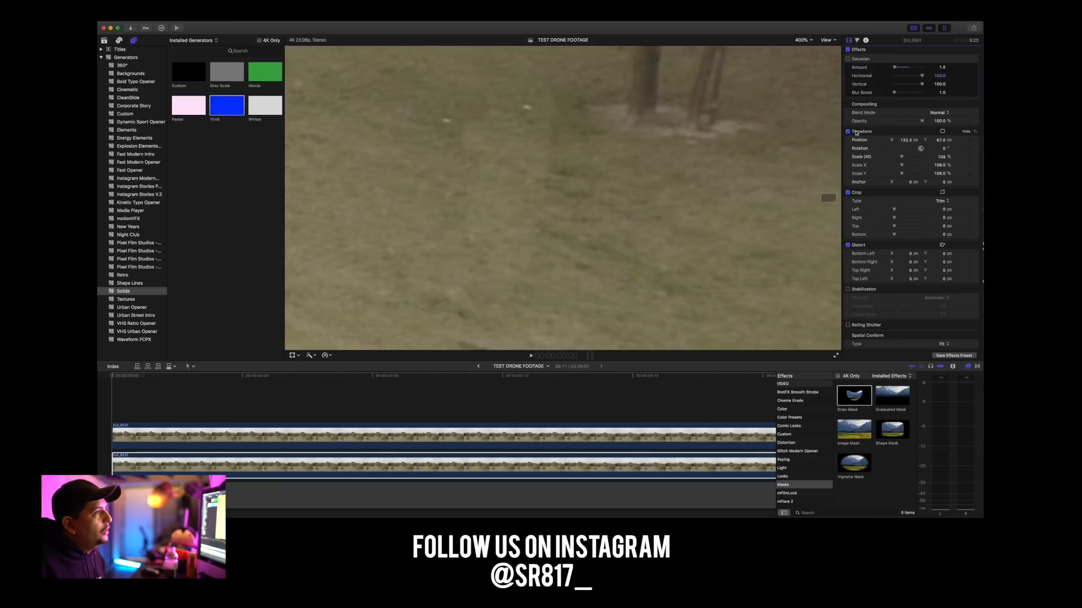
{"action": "left_click", "coordinate": [848, 132]}
{"action": "left_click", "coordinate": [848, 132]}
{"action": "left_click", "coordinate": [848, 132]}
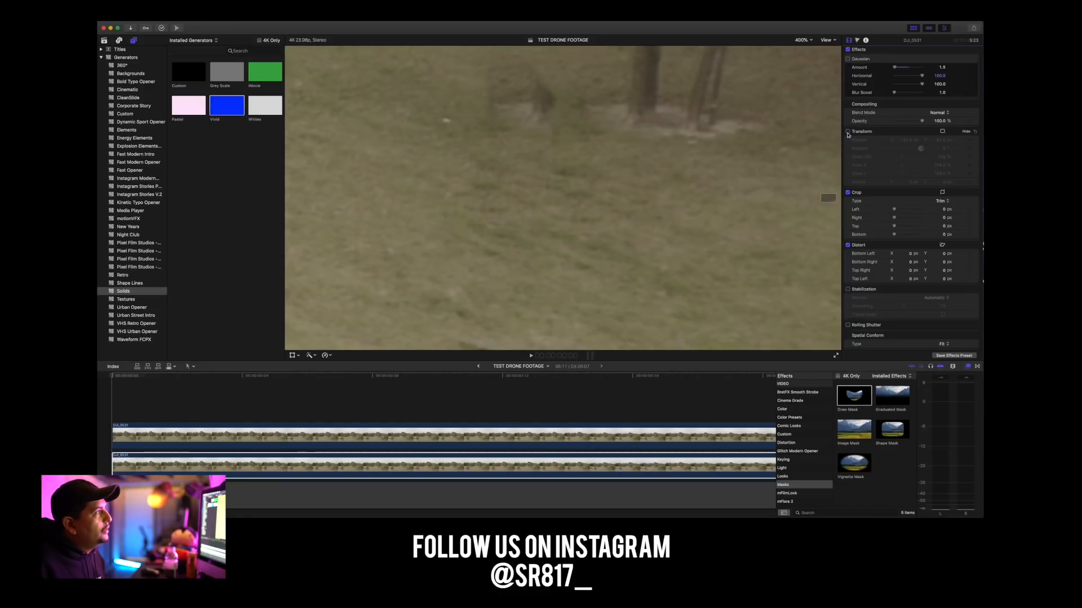
{"action": "left_click", "coordinate": [847, 133]}
{"action": "left_click", "coordinate": [848, 132]}
{"action": "left_click", "coordinate": [848, 132]}
{"action": "left_click", "coordinate": [848, 58]}
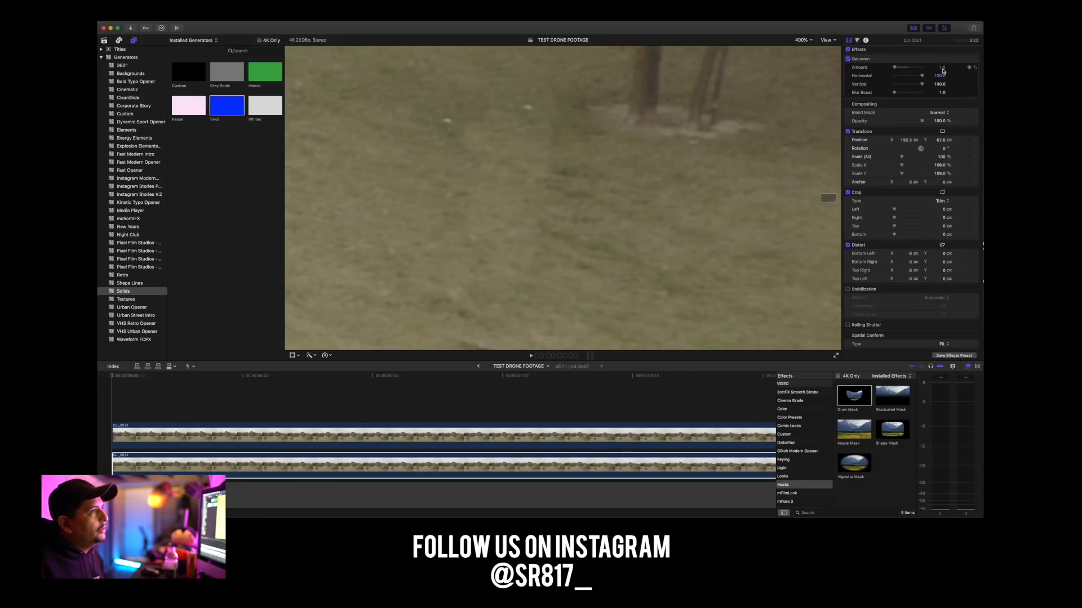
Try the lower clip's Gaussian blur at 0 and return its amount to 1.5.
{"action": "mouse_move", "coordinate": [895, 69]}
{"action": "left_mouse_down"}
{"action": "mouse_move", "coordinate": [934, 68]}
{"action": "mouse_move", "coordinate": [884, 68]}
{"action": "left_mouse_up"}
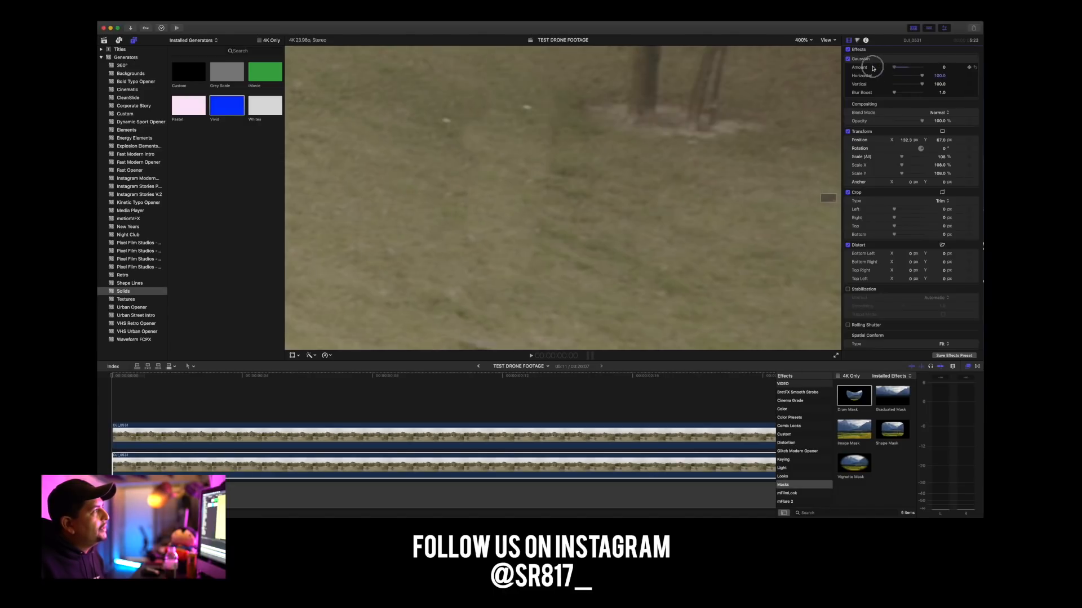
{"action": "type", "text": "1.5"}
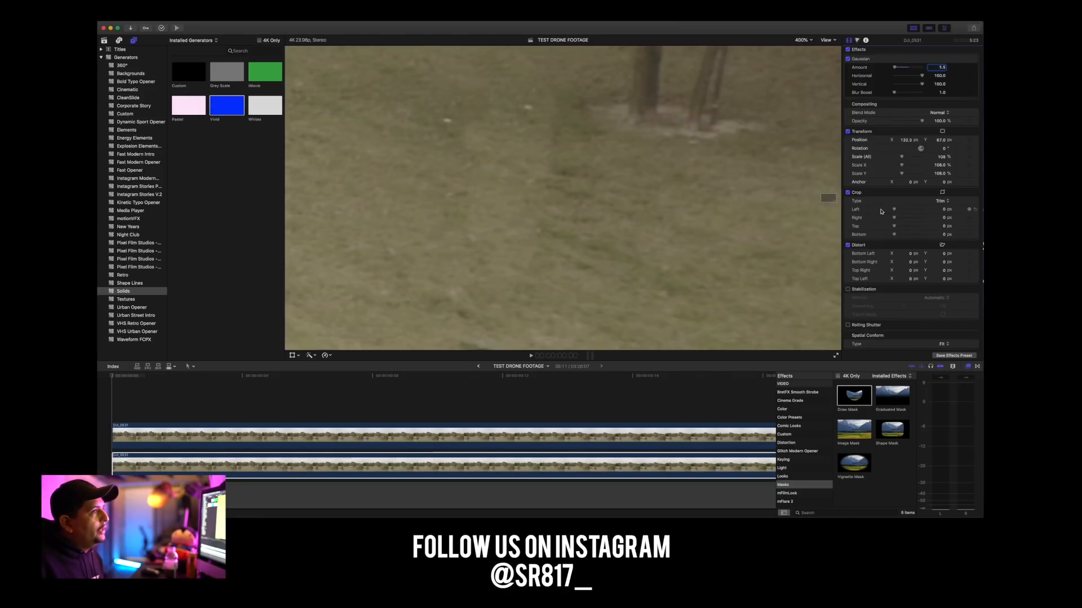
Fine-tune the lower clip's Position to about X 143 px and Y 37.5 px so the grass lines up inside the mask.
{"action": "mouse_move", "coordinate": [905, 140]}
{"action": "left_mouse_down"}
{"action": "mouse_move", "coordinate": [891, 140]}
{"action": "mouse_move", "coordinate": [904, 140]}
{"action": "left_mouse_up"}
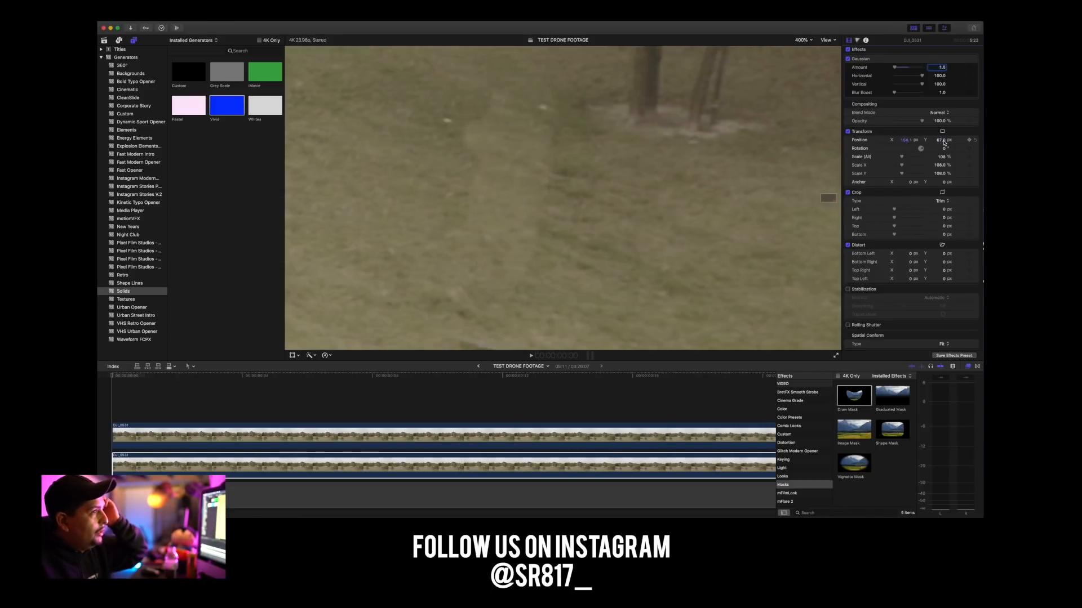
{"action": "left_click_drag", "start_coordinate": [944, 140], "coordinate": [944, 141]}
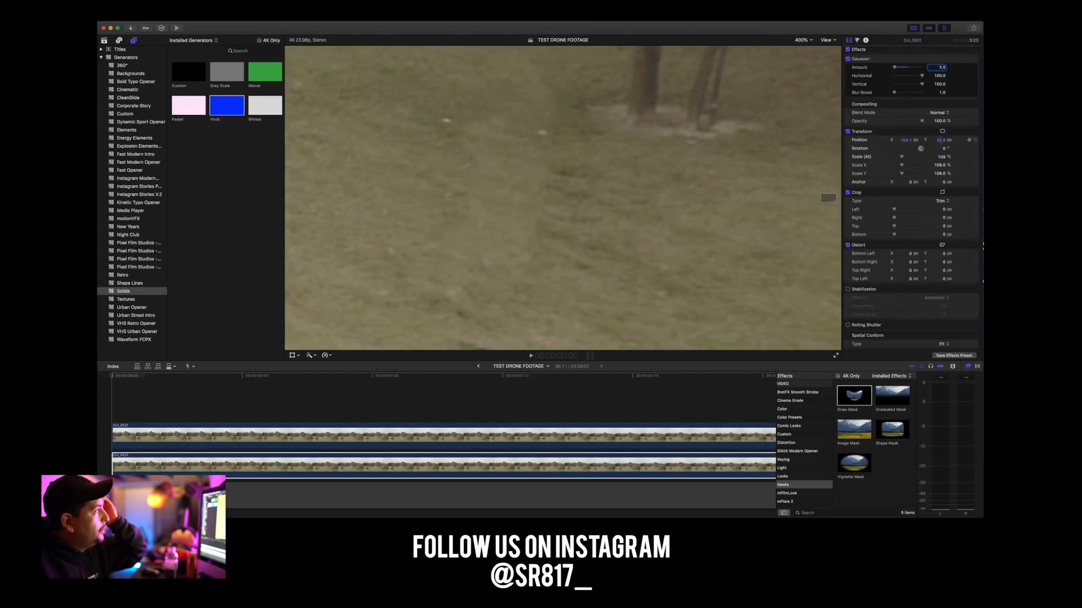
{"action": "left_click_drag", "start_coordinate": [916, 142], "coordinate": [906, 140]}
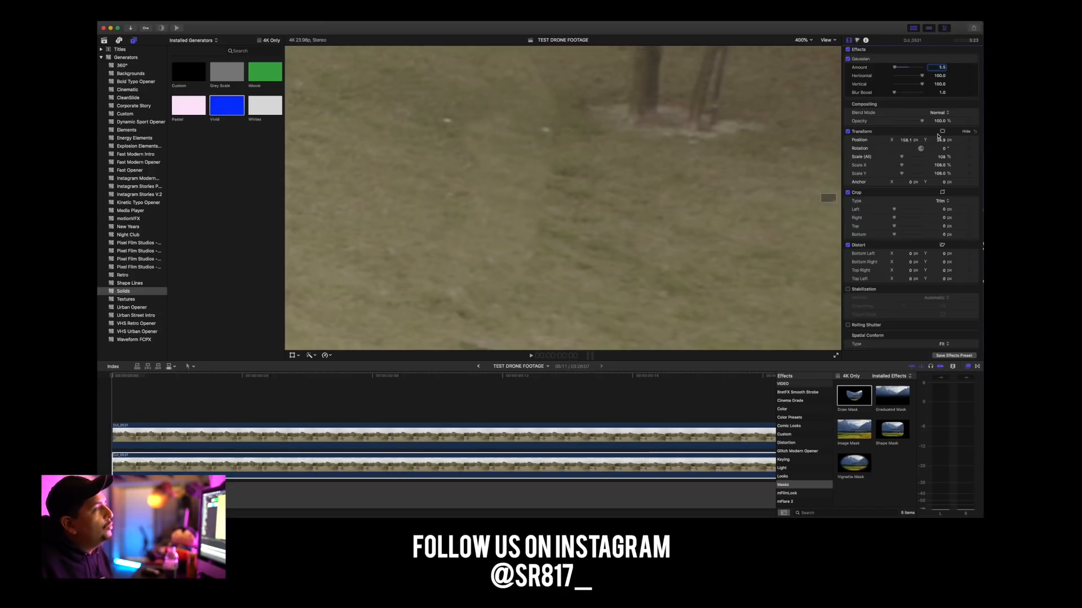
{"action": "left_click_drag", "start_coordinate": [940, 140], "coordinate": [941, 140]}
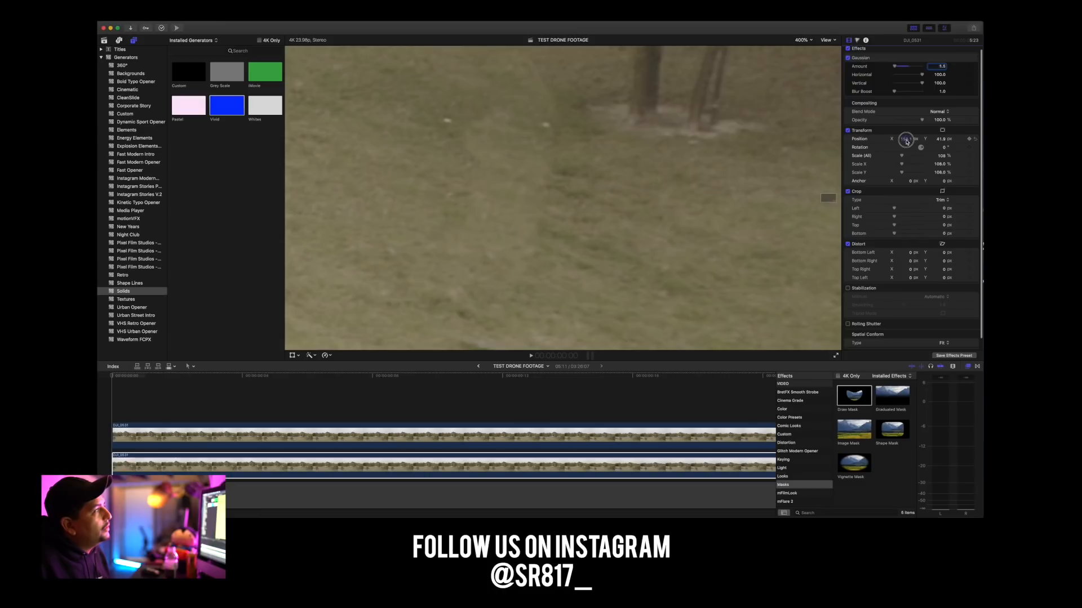
{"action": "left_click_drag", "start_coordinate": [906, 139], "coordinate": [906, 141]}
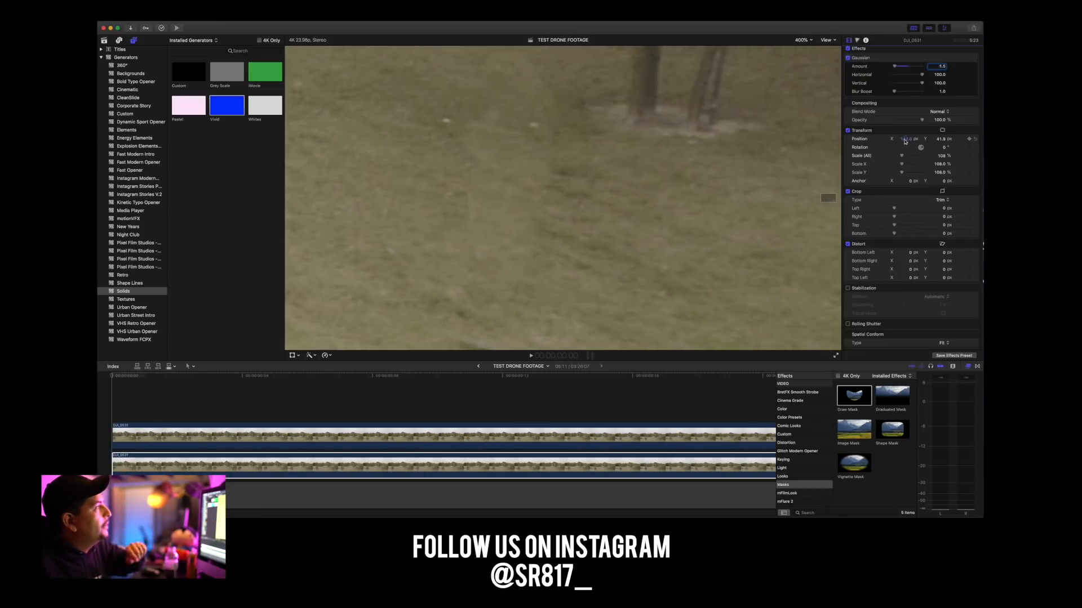
{"action": "scroll", "coordinate": [906, 142], "scroll_direction": "down", "scroll_amount": 1}
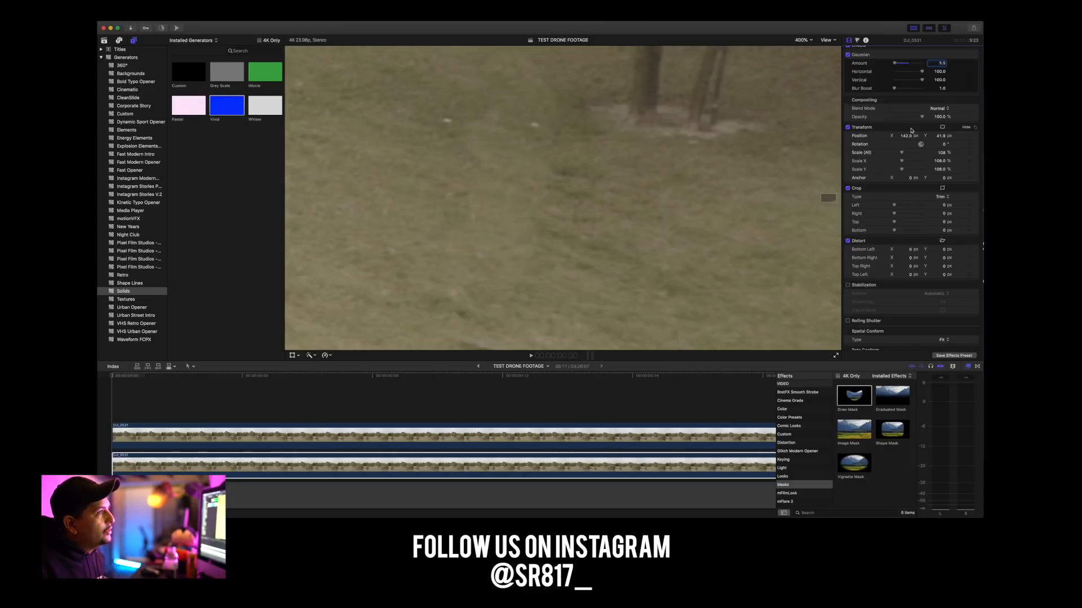
{"action": "left_click_drag", "start_coordinate": [907, 140], "coordinate": [939, 136]}
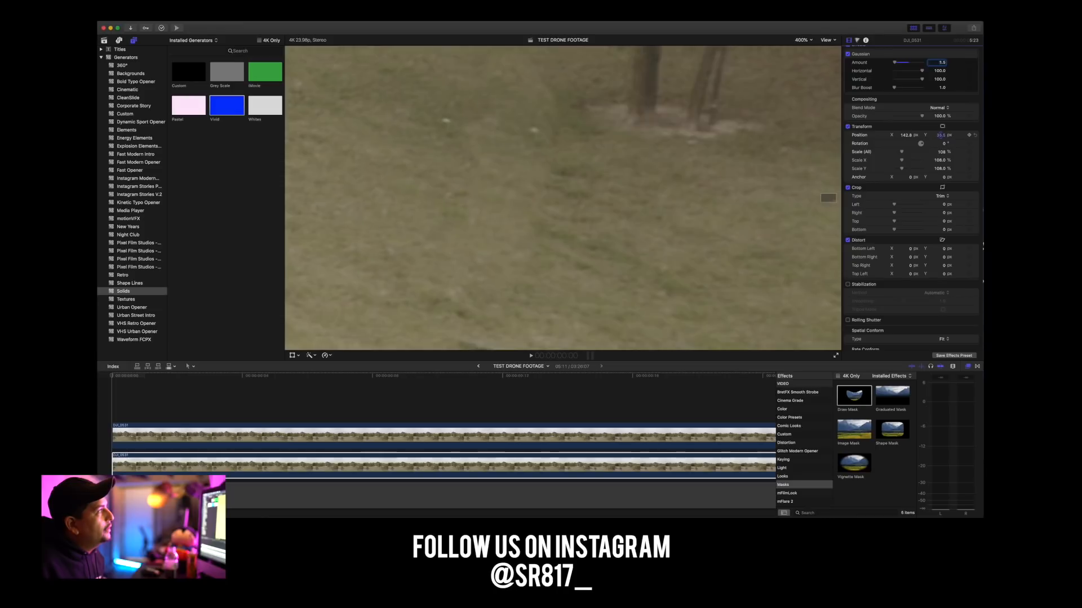
{"action": "scroll", "coordinate": [940, 136], "scroll_direction": "down", "scroll_amount": 1}
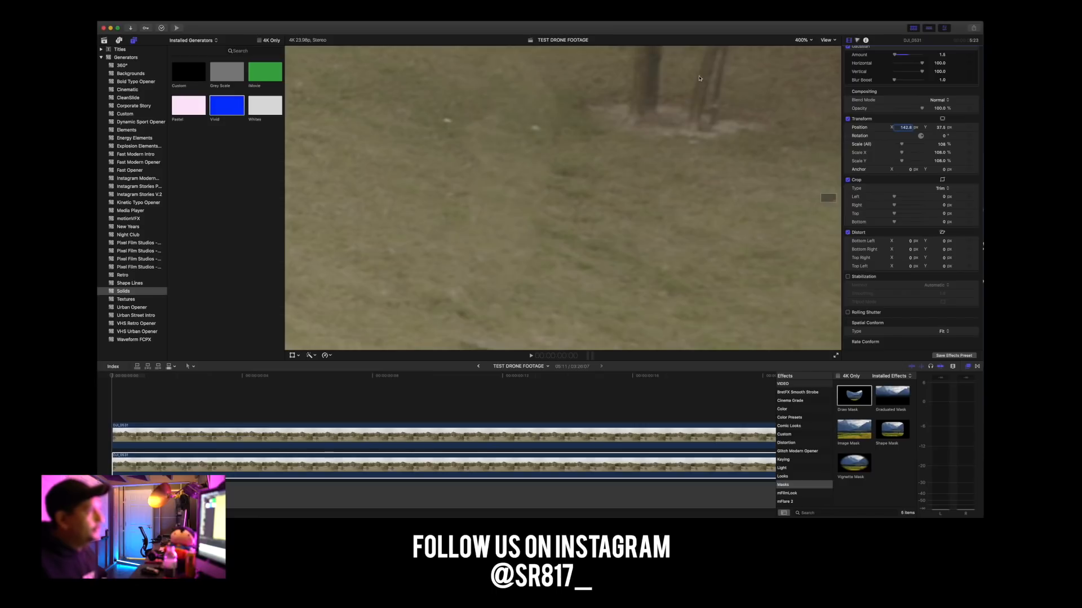
Fit the whole frame in the viewer and play the footage to check how the grass patch blends.
{"action": "left_click", "coordinate": [806, 45]}
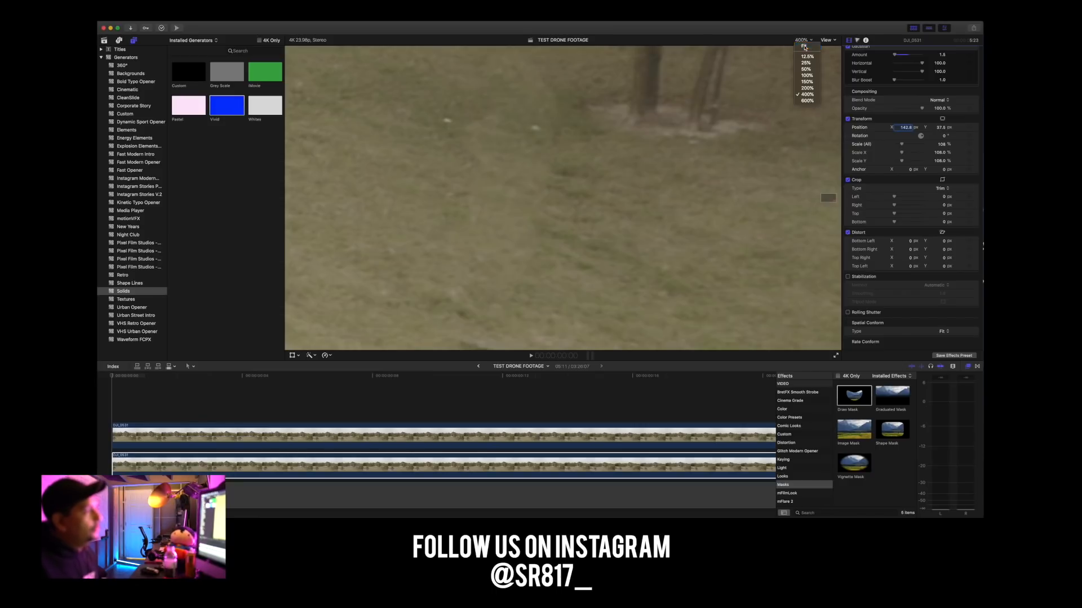
{"action": "left_click", "coordinate": [805, 45]}
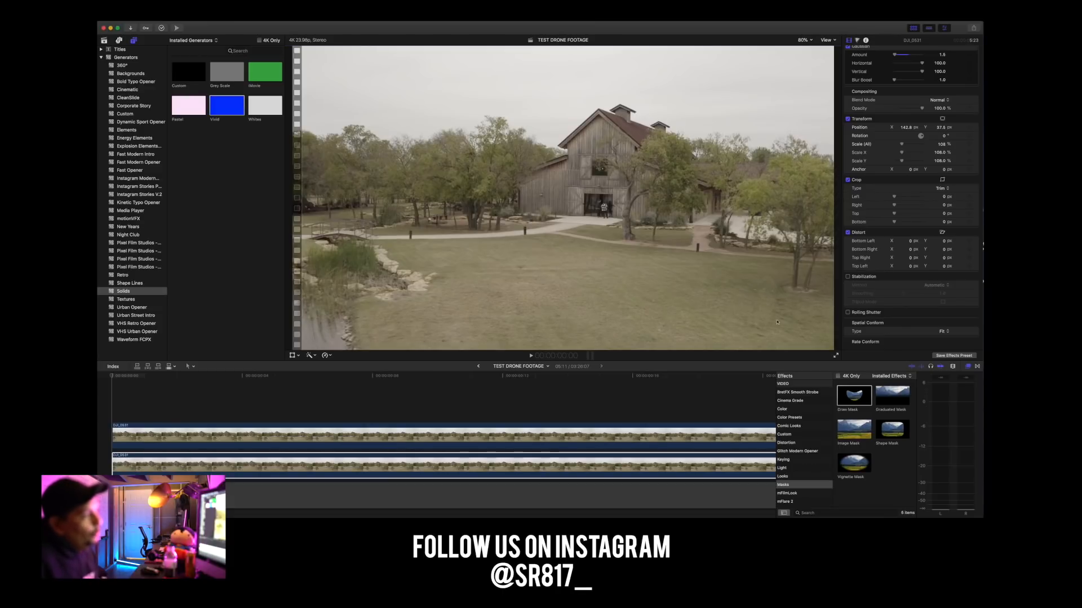
{"action": "key", "text": "space"}
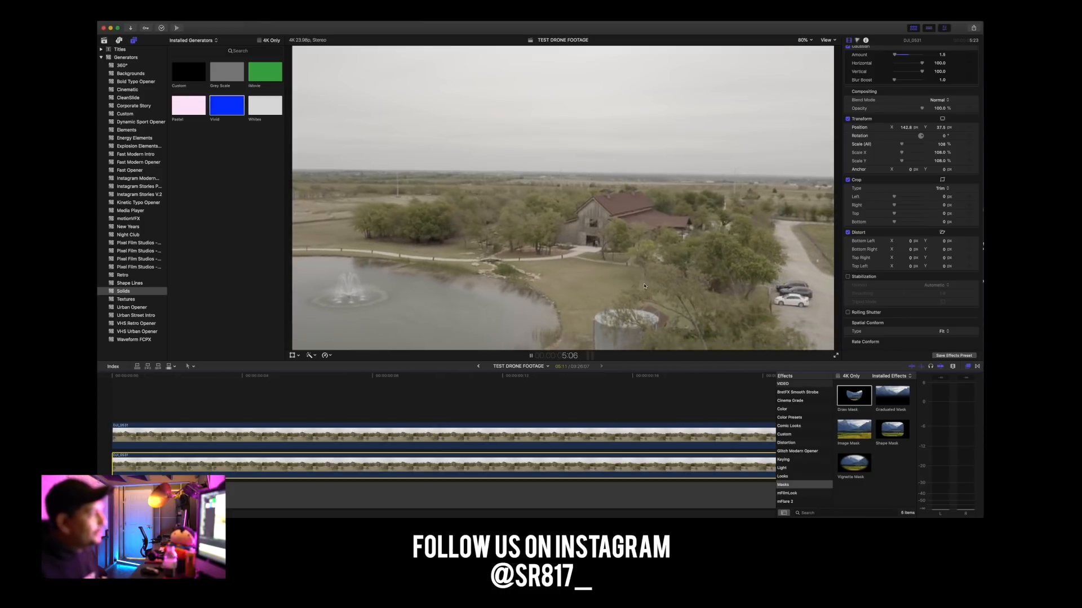
{"action": "scroll", "coordinate": [196, 385], "scroll_direction": "left", "scroll_amount": 20}
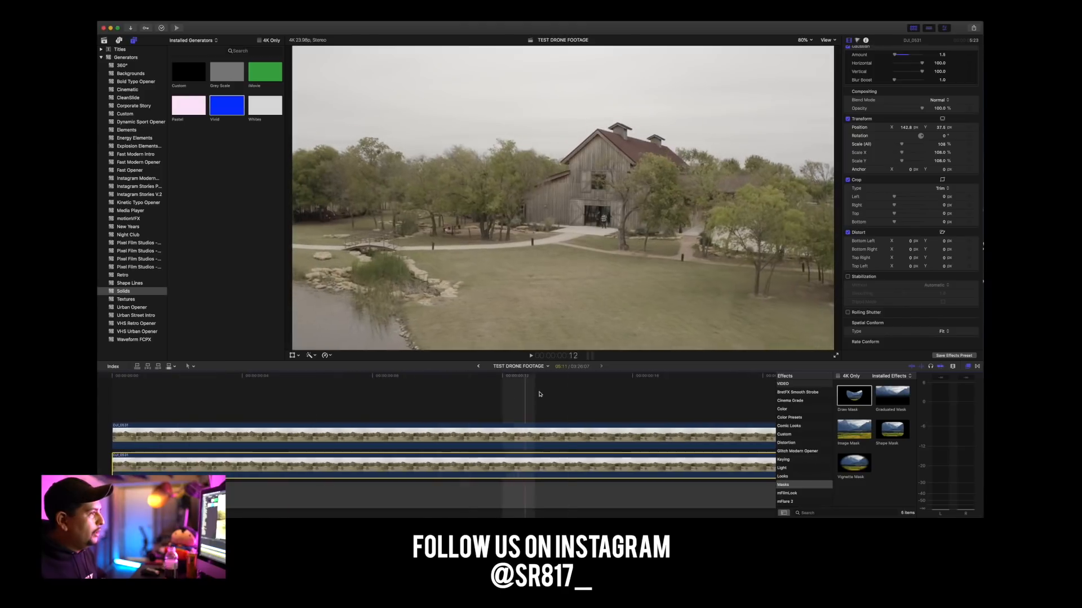
At frame 4, darken the lower clip with a Color Board correction, lowering the midtones exposure to -11%.
{"action": "left_click", "coordinate": [251, 379]}
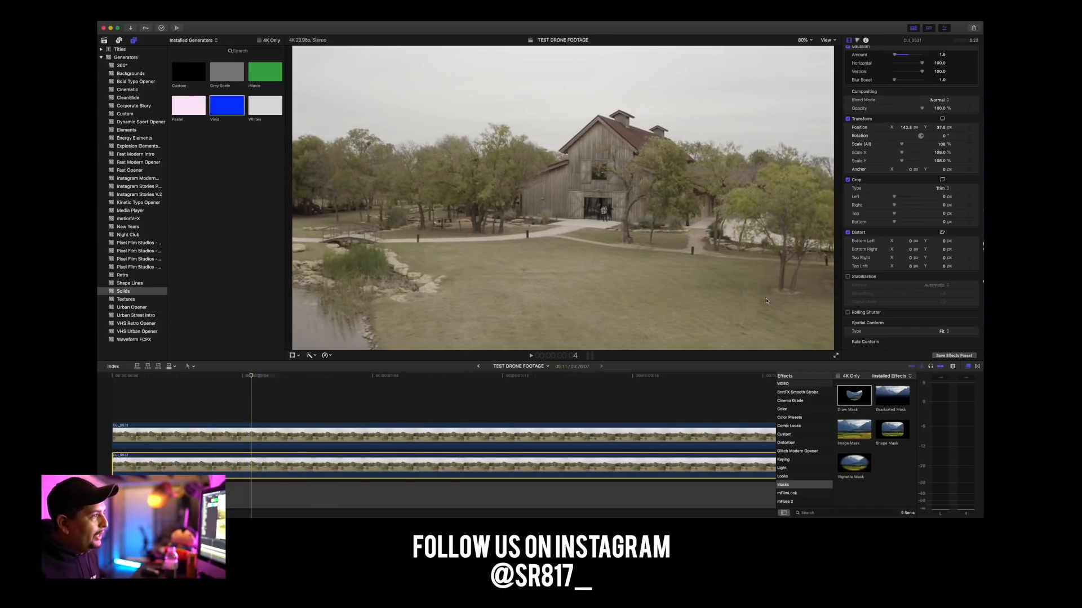
{"action": "left_click", "coordinate": [856, 41]}
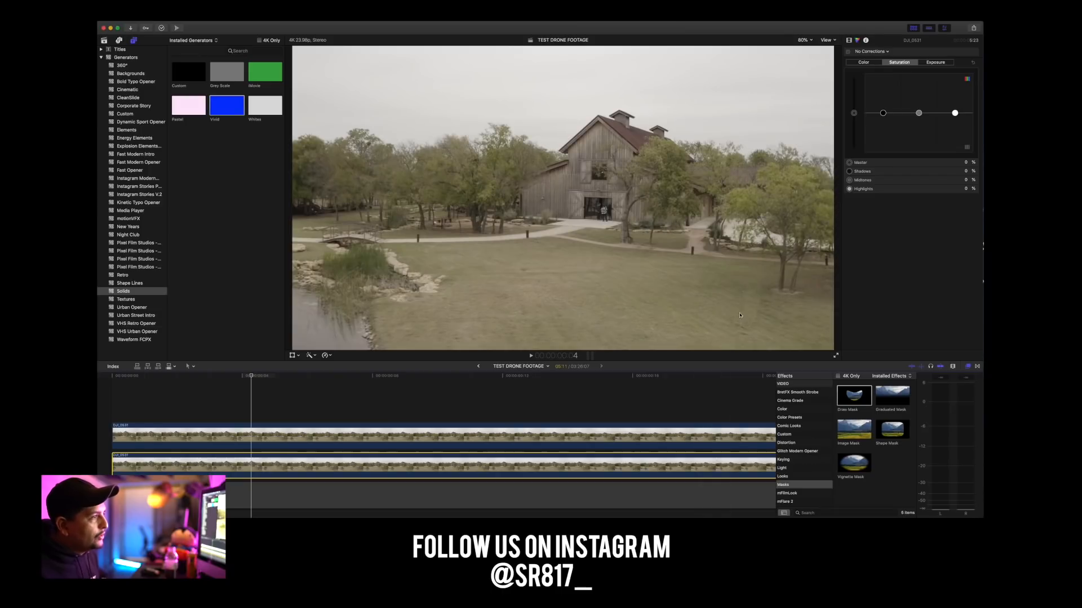
{"action": "left_click", "coordinate": [934, 63]}
{"action": "left_click", "coordinate": [868, 52]}
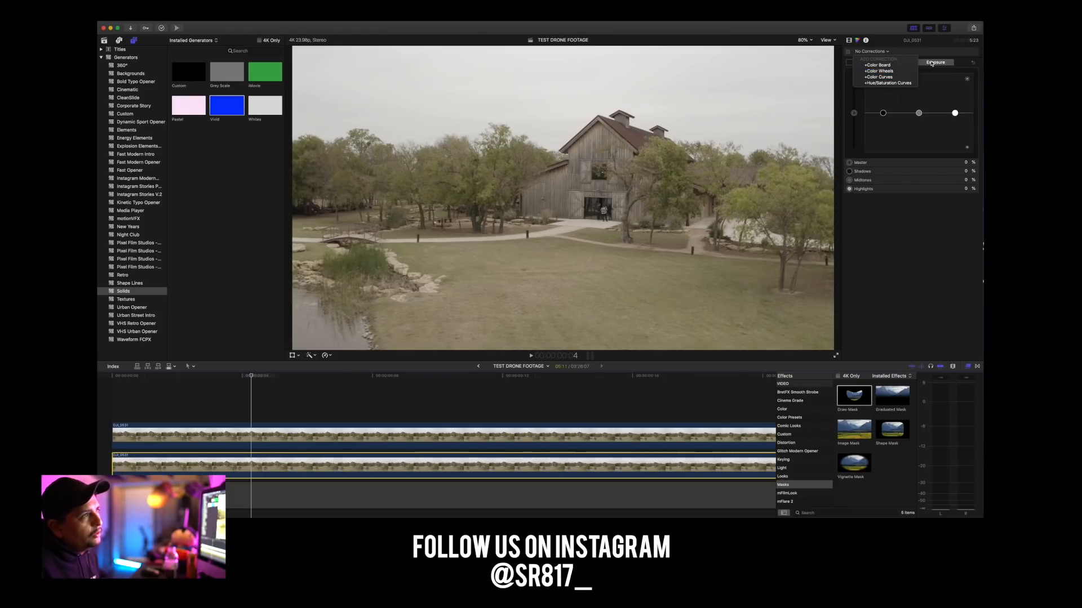
{"action": "left_click", "coordinate": [947, 58]}
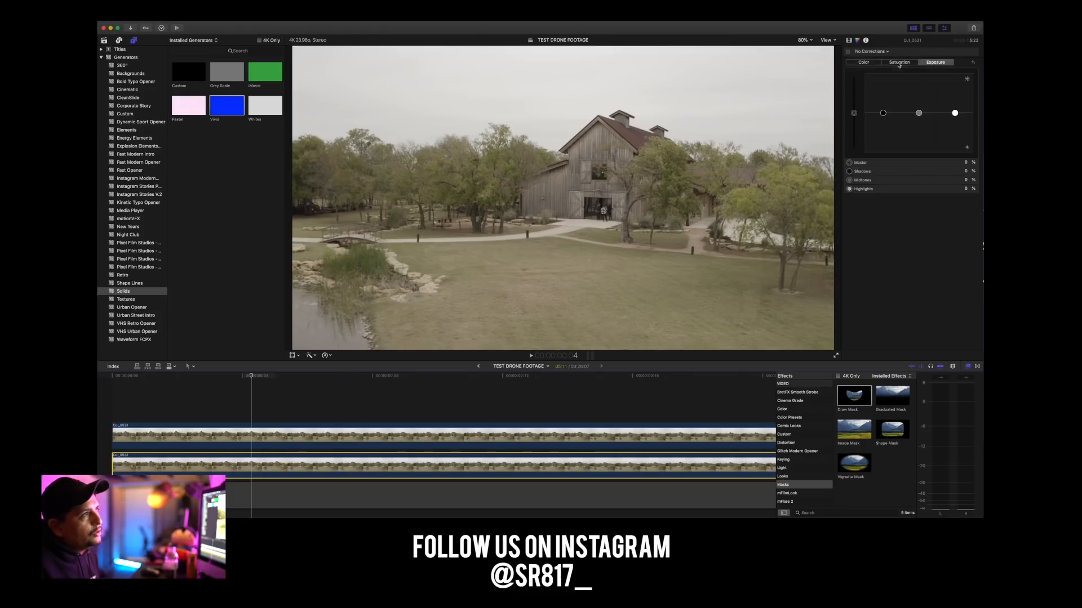
{"action": "left_click", "coordinate": [919, 114]}
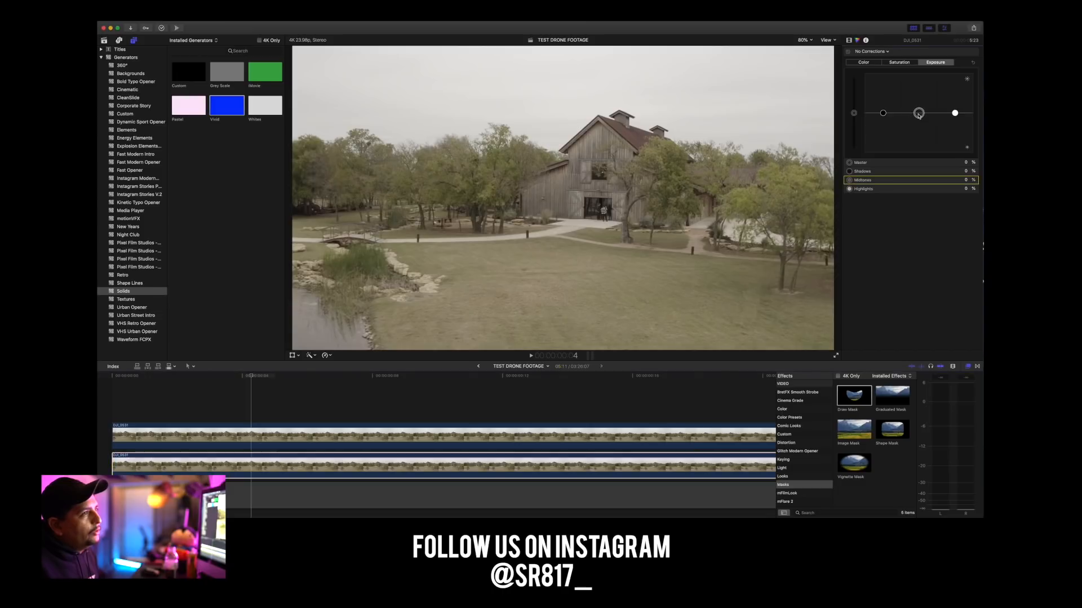
{"action": "left_click_drag", "start_coordinate": [918, 115], "coordinate": [919, 117]}
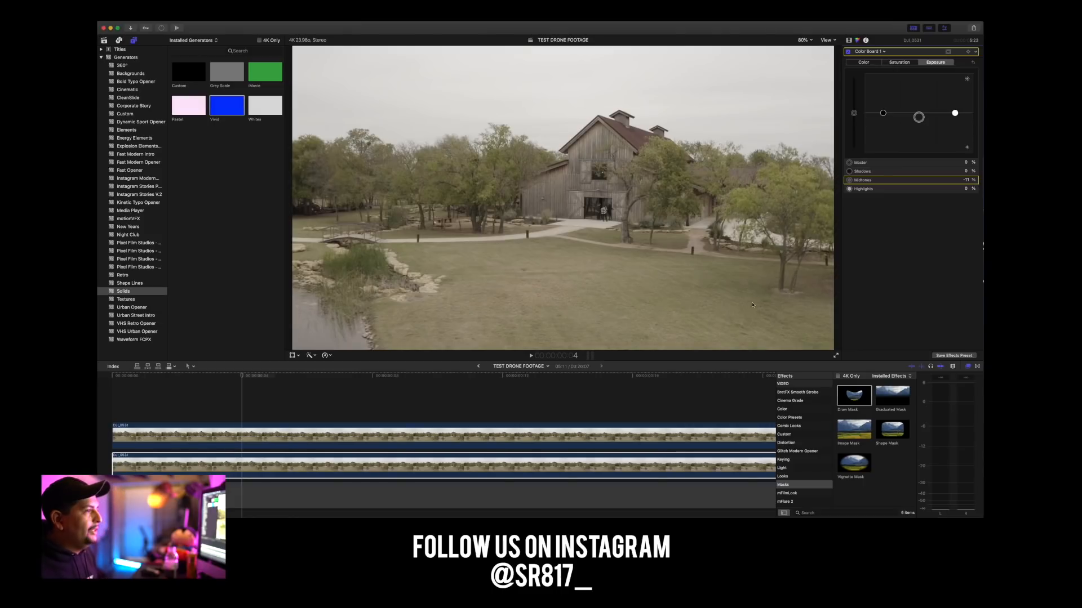
Check the patched grass at 400% zoom and ease the lower clip's midtones exposure to about -1%.
{"action": "left_click", "coordinate": [802, 40]}
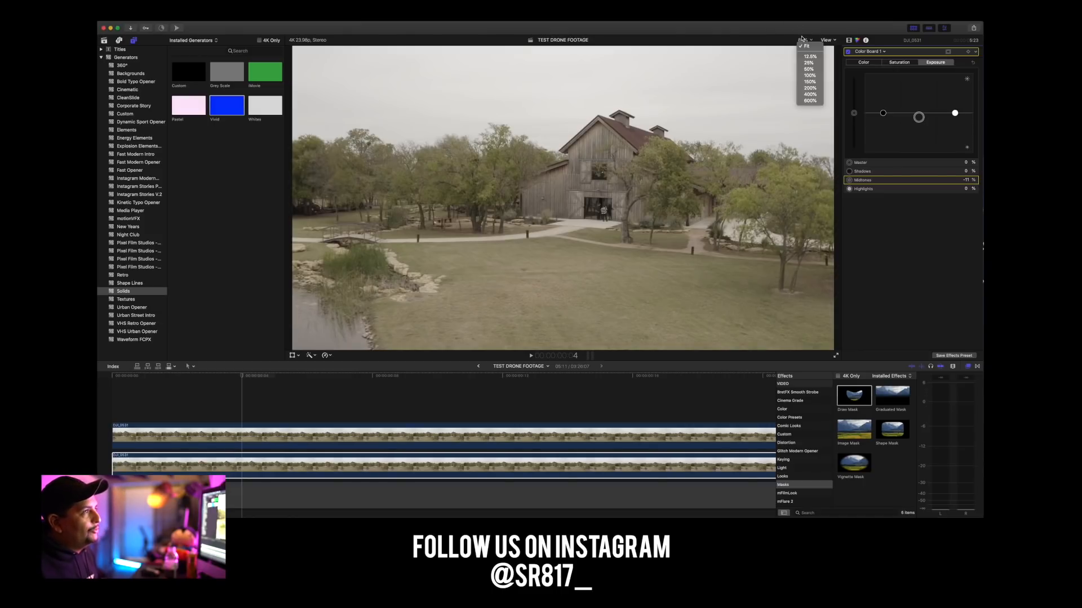
{"action": "left_click", "coordinate": [810, 95]}
{"action": "left_click_drag", "start_coordinate": [829, 201], "coordinate": [828, 198]}
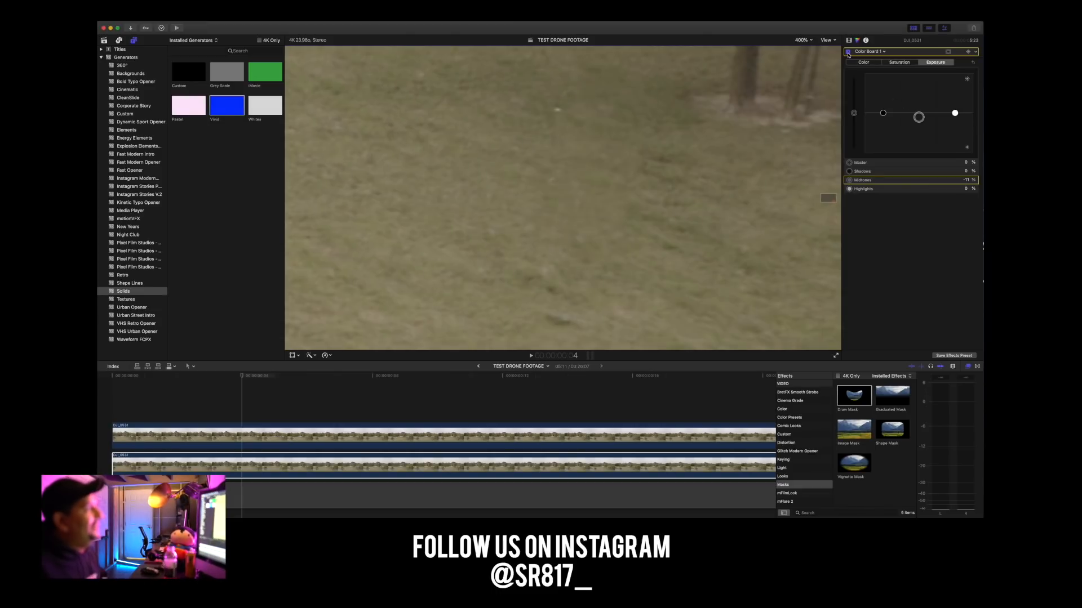
{"action": "left_click_drag", "start_coordinate": [833, 197], "coordinate": [832, 199]}
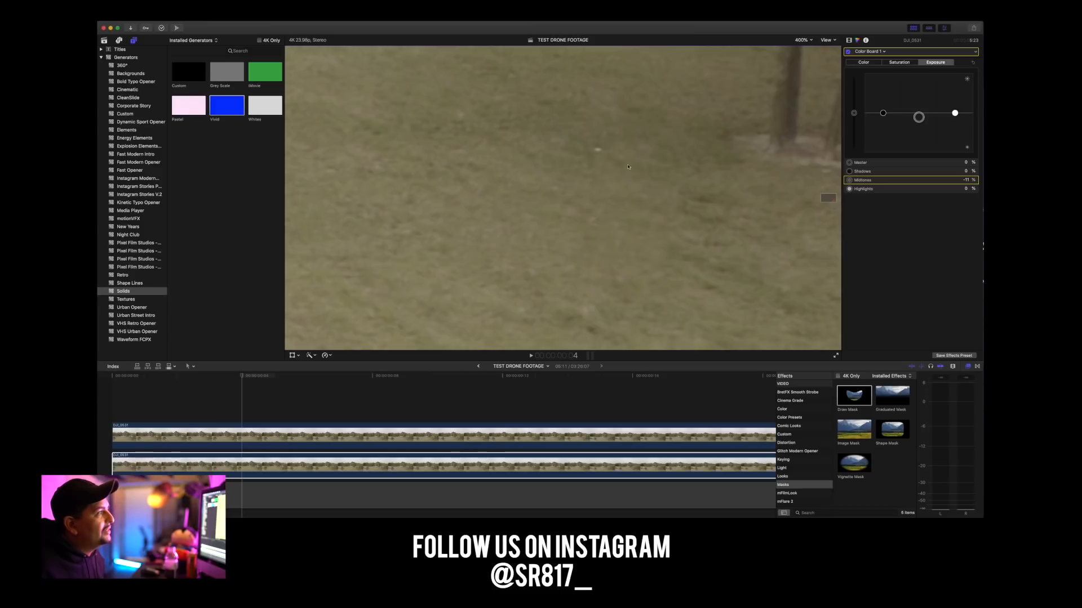
{"action": "mouse_move", "coordinate": [918, 119]}
{"action": "left_mouse_down"}
{"action": "mouse_move", "coordinate": [919, 146]}
{"action": "mouse_move", "coordinate": [913, 116]}
{"action": "left_mouse_up"}
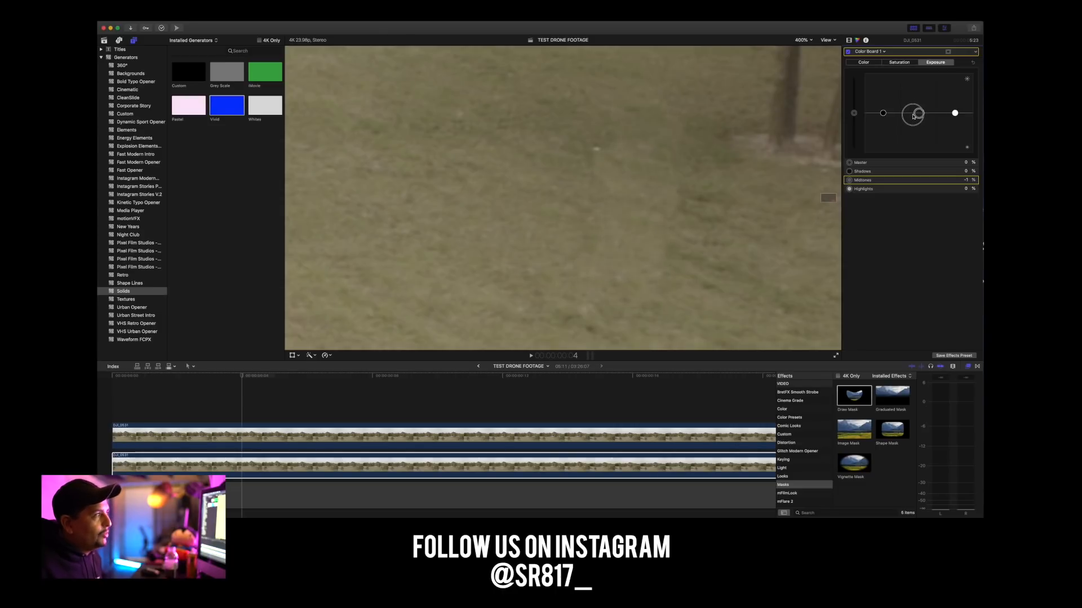
Lower the lower clip's midtones exposure to about -10% and play the full-frame footage from the start to check the blend.
{"action": "left_click_drag", "start_coordinate": [914, 118], "coordinate": [914, 119]}
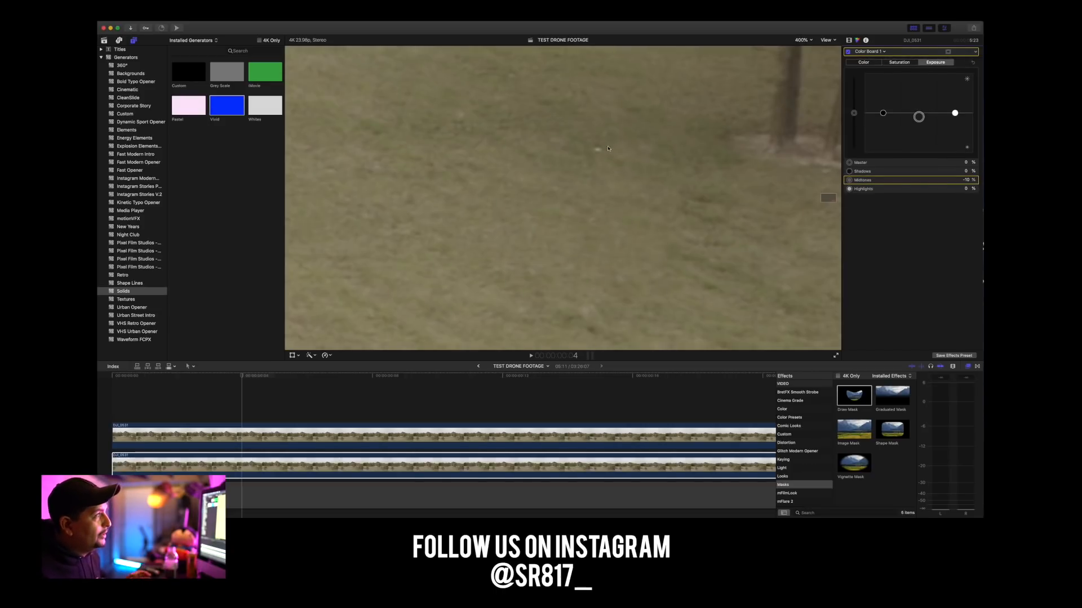
{"action": "left_click", "coordinate": [799, 40]}
{"action": "left_click", "coordinate": [804, 48]}
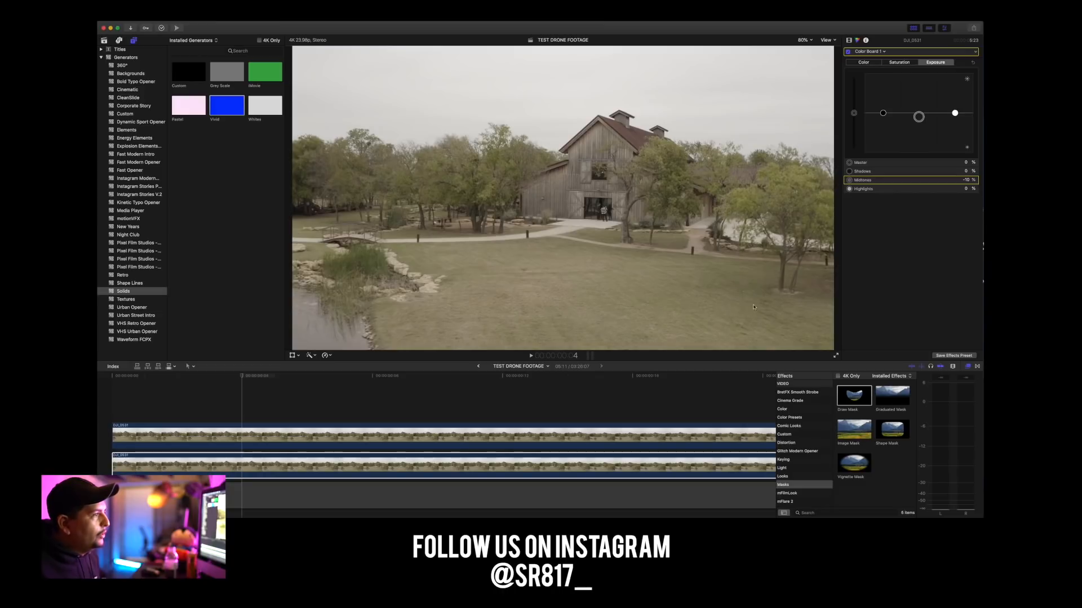
{"action": "left_click_drag", "start_coordinate": [241, 373], "coordinate": [113, 367]}
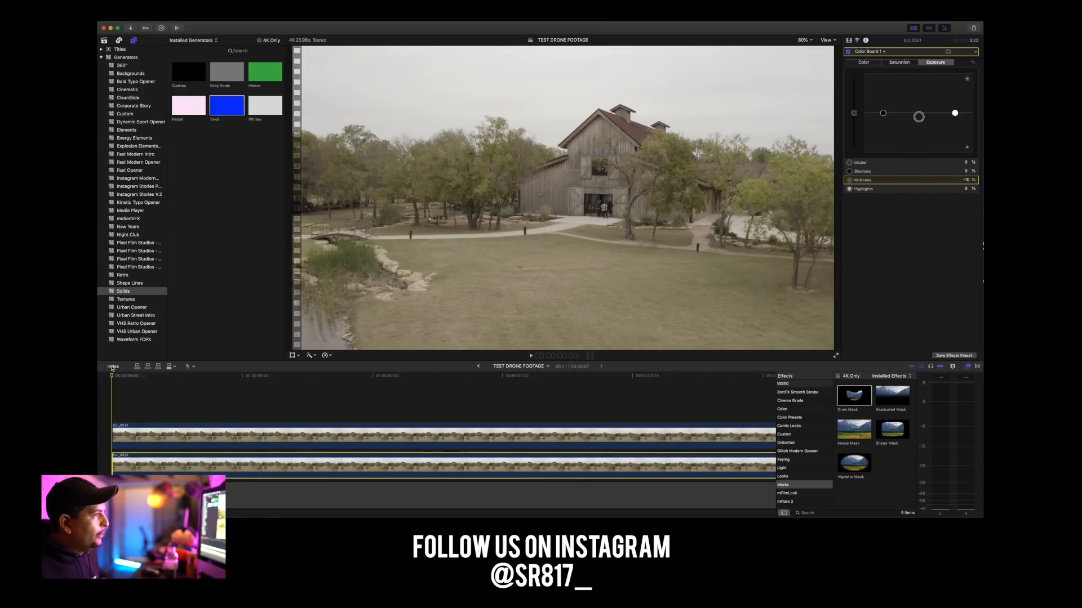
{"action": "key", "text": "space"}
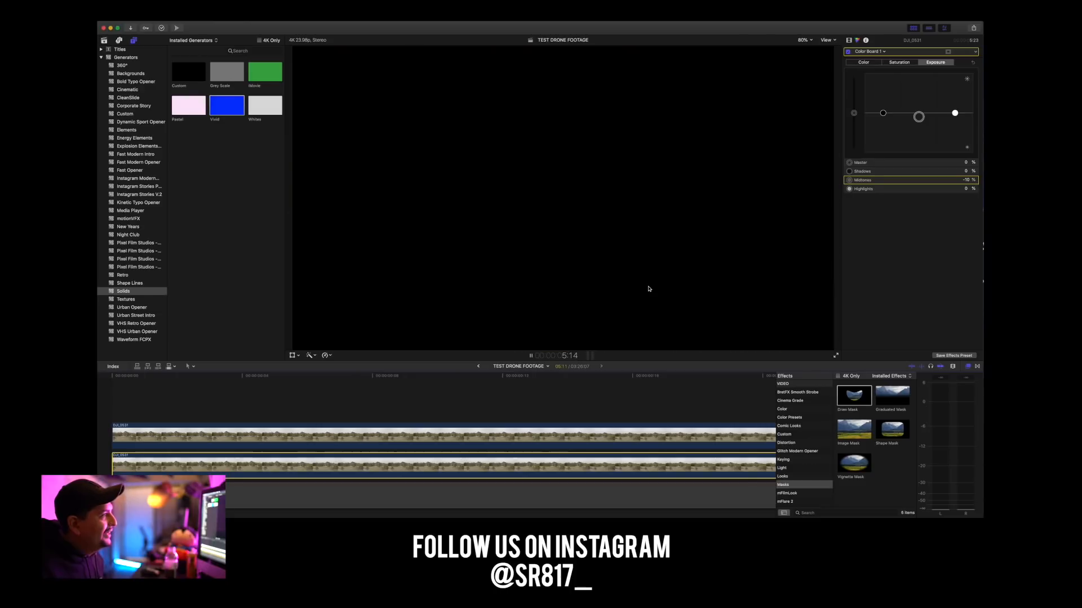
{"action": "key", "text": "space"}
At 4:05, lower the highlights exposure of the lower clip's Color Board correction to -7%.
{"action": "scroll", "coordinate": [308, 384], "scroll_direction": "left", "scroll_amount": 15}
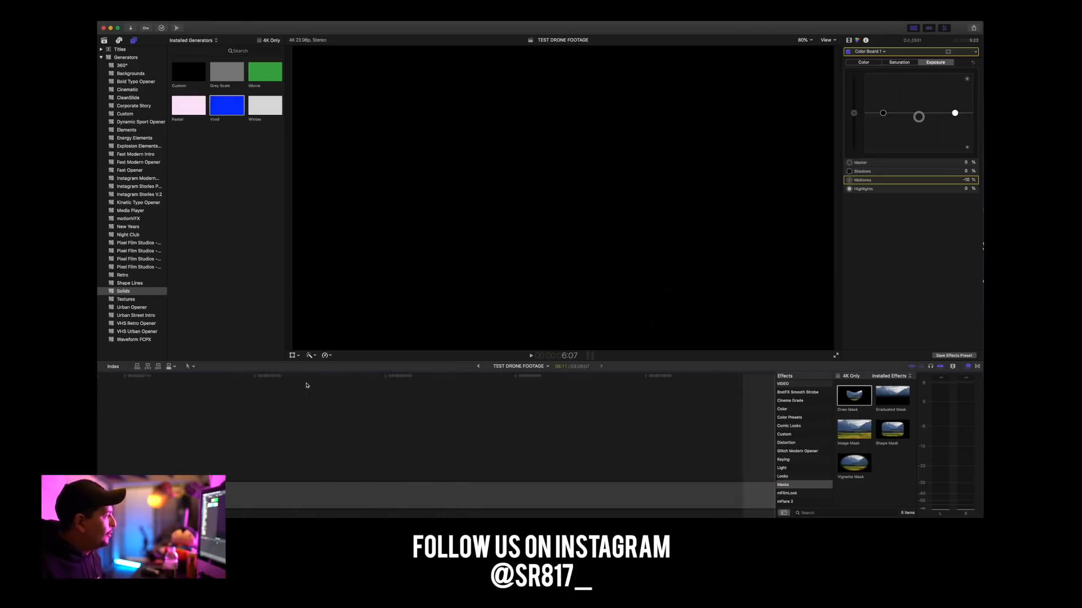
{"action": "scroll", "coordinate": [563, 395], "scroll_direction": "right", "scroll_amount": 6}
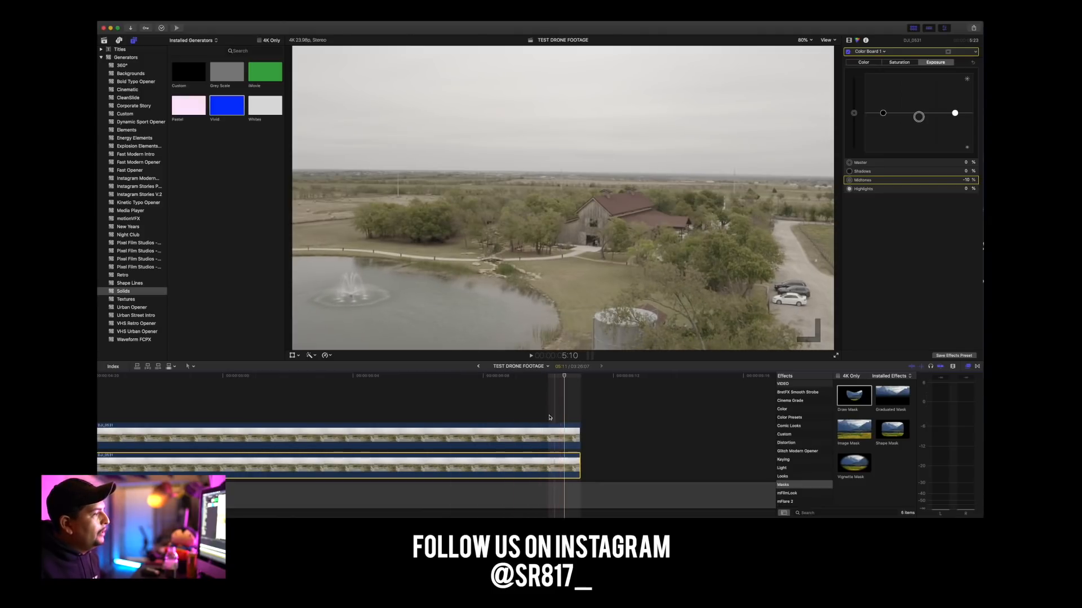
{"action": "left_click_drag", "start_coordinate": [565, 379], "coordinate": [195, 378]}
{"action": "scroll", "coordinate": [237, 379], "scroll_direction": "left", "scroll_amount": 8}
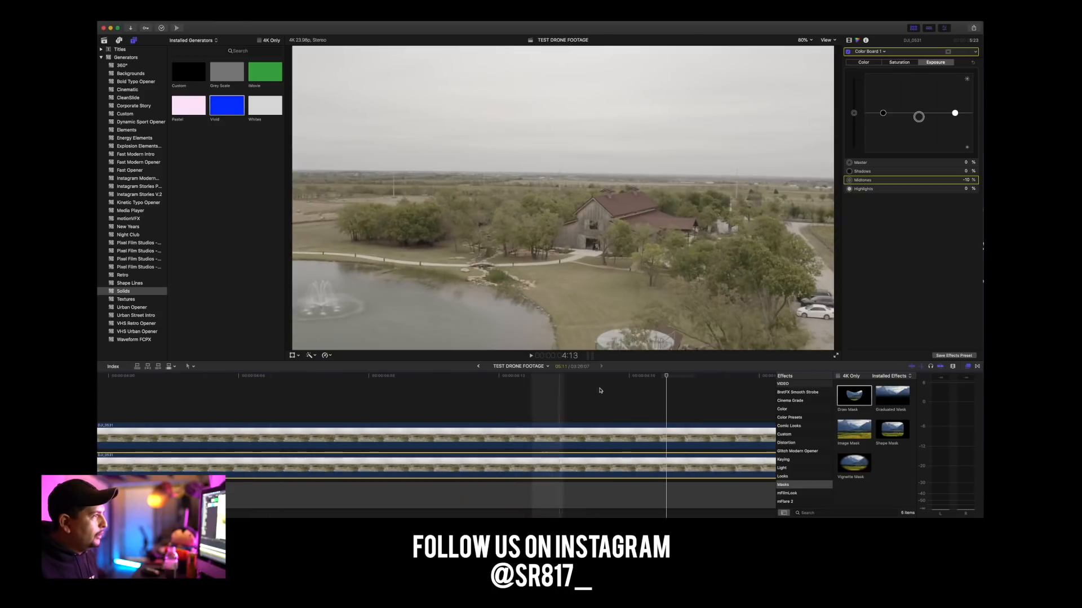
{"action": "left_click", "coordinate": [294, 395]}
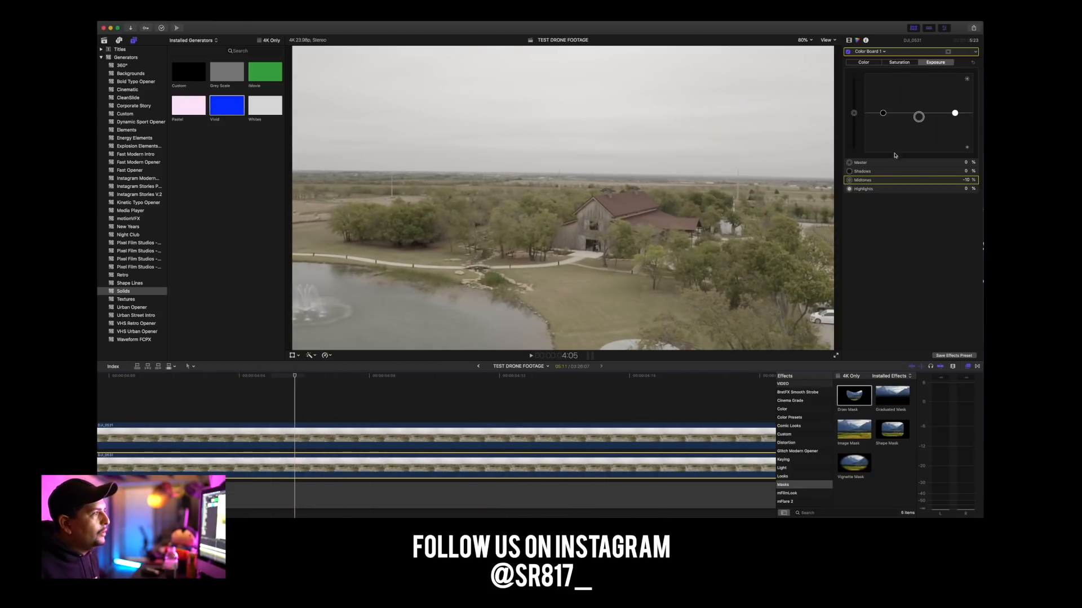
{"action": "left_click_drag", "start_coordinate": [949, 114], "coordinate": [955, 117]}
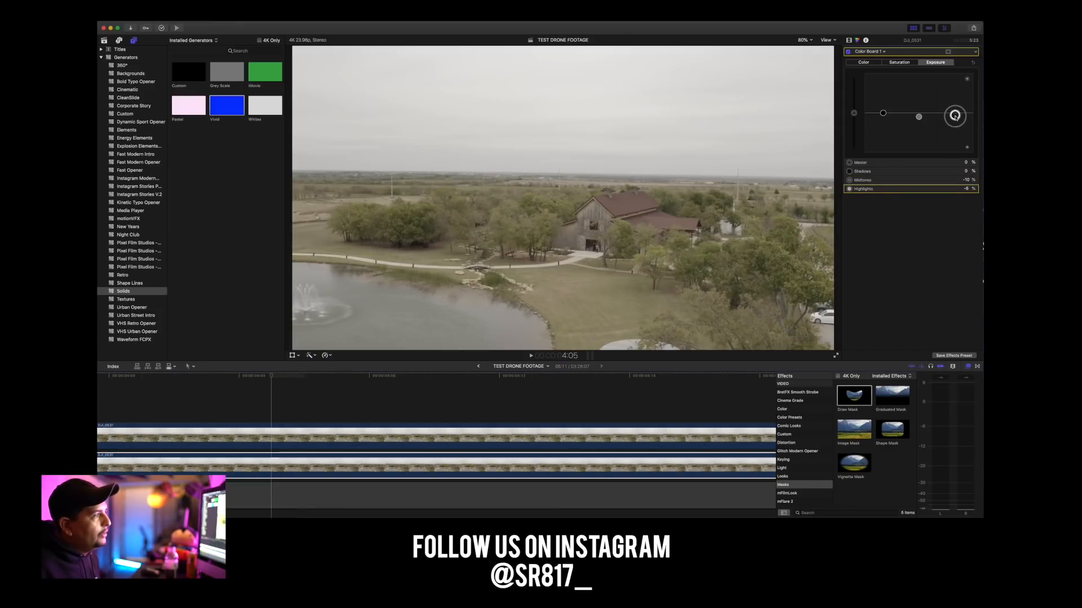
{"action": "left_click_drag", "start_coordinate": [954, 116], "coordinate": [955, 117]}
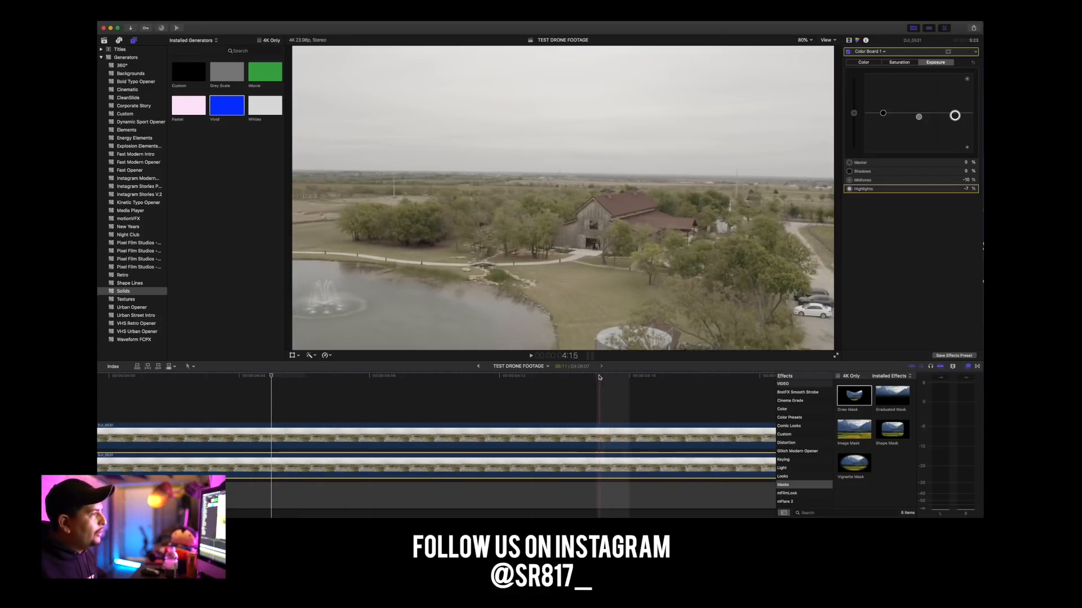
Play and skim through the footage to examine how the darkened grass patch blends over the clip.
{"action": "scroll", "coordinate": [125, 389], "scroll_direction": "left", "scroll_amount": 5}
{"action": "scroll", "coordinate": [125, 389], "scroll_direction": "left", "scroll_amount": 7}
{"action": "key", "text": "space"}
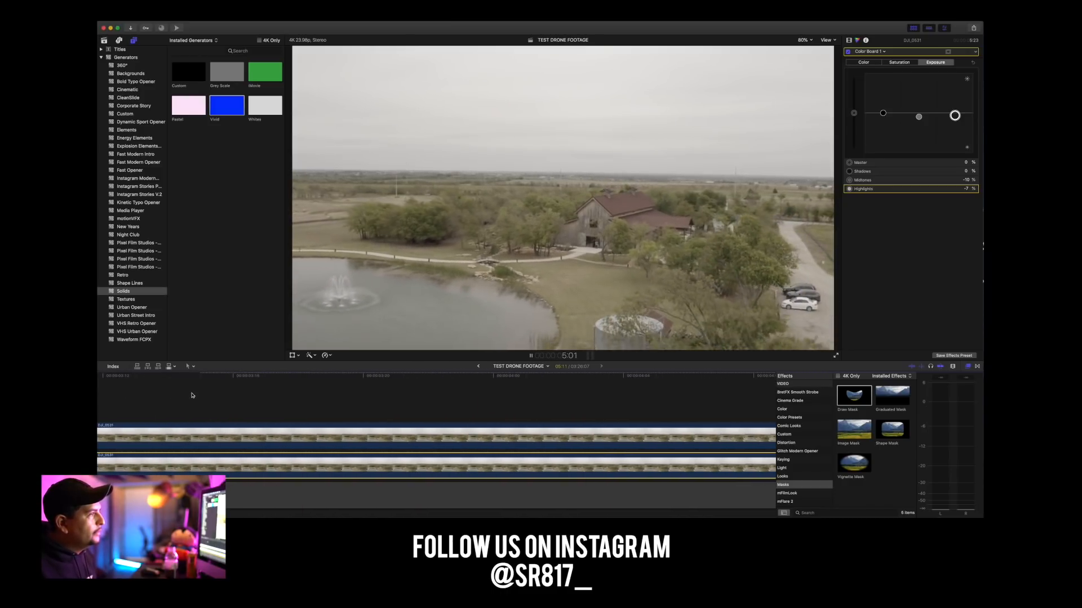
{"action": "key", "text": "space"}
{"action": "scroll", "coordinate": [216, 400], "scroll_direction": "left", "scroll_amount": 20}
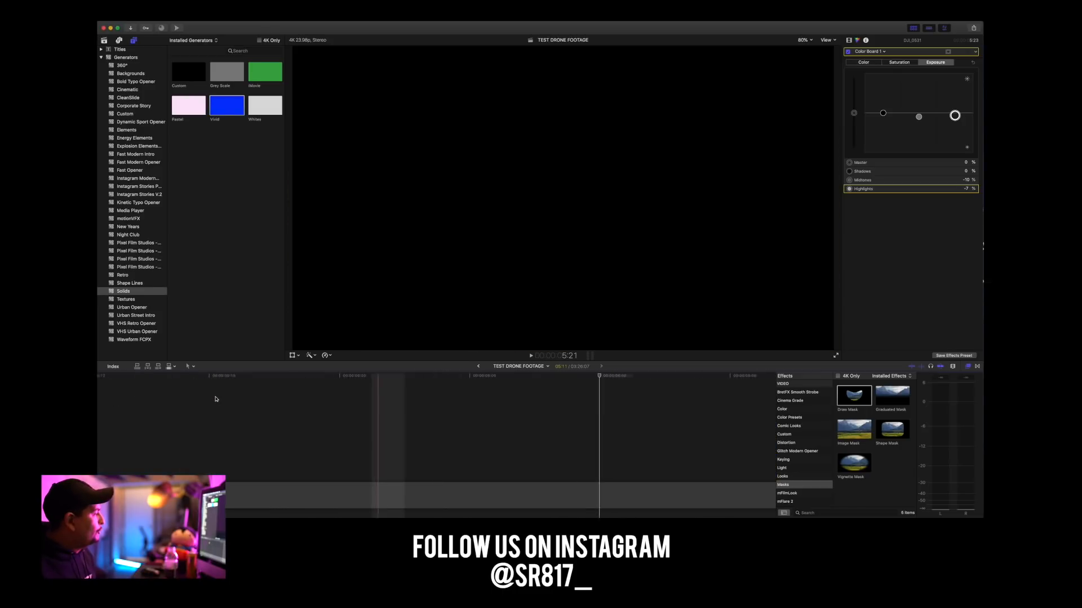
{"action": "key", "text": "space"}
{"action": "key", "text": "space"}
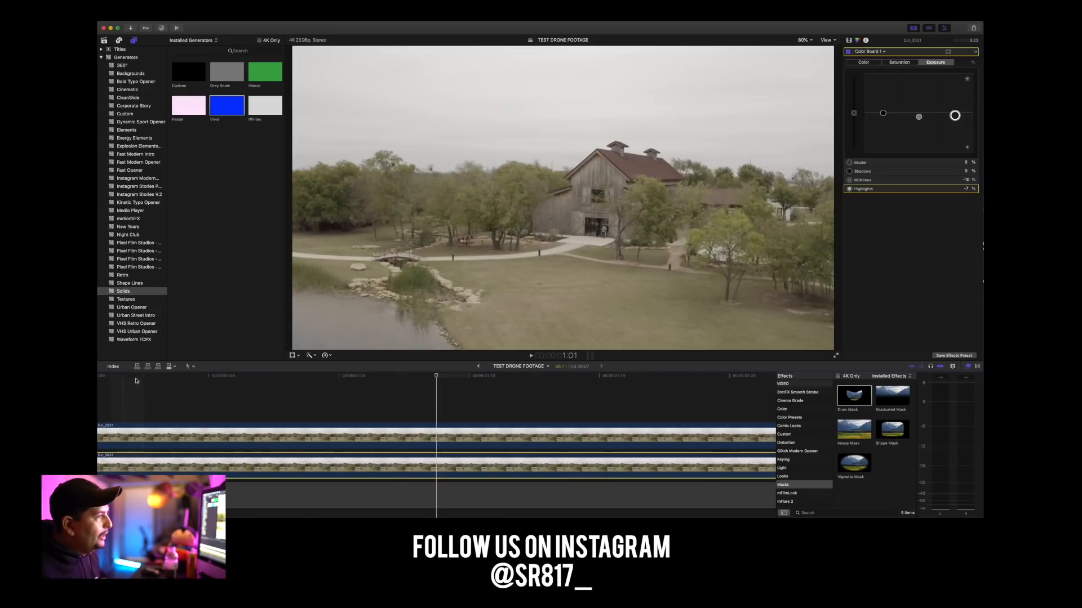
{"action": "scroll", "coordinate": [529, 389], "scroll_direction": "right", "scroll_amount": 10}
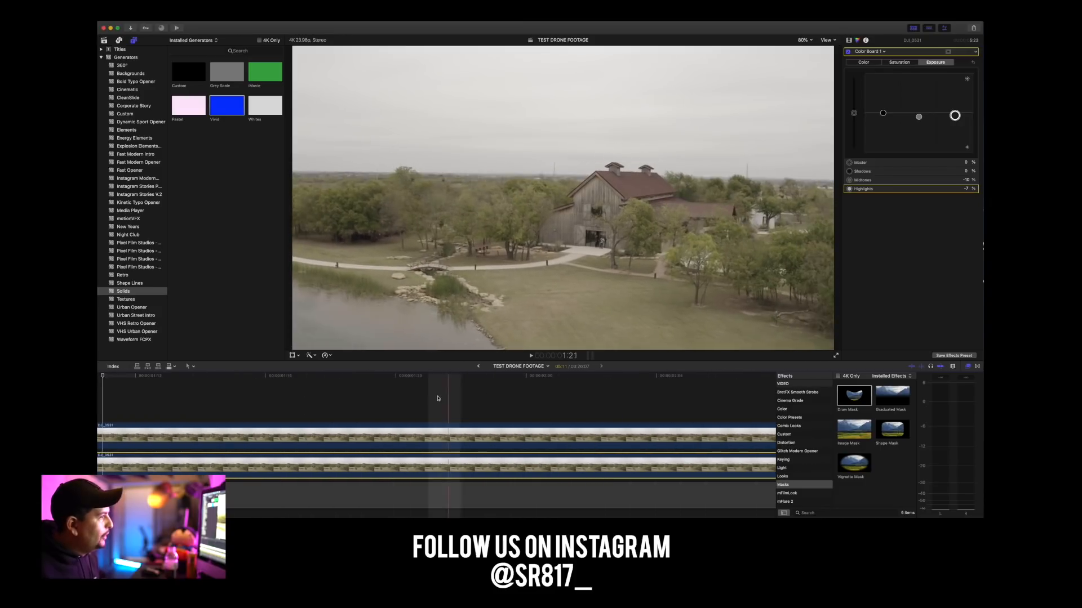
{"action": "scroll", "coordinate": [587, 393], "scroll_direction": "right", "scroll_amount": 10}
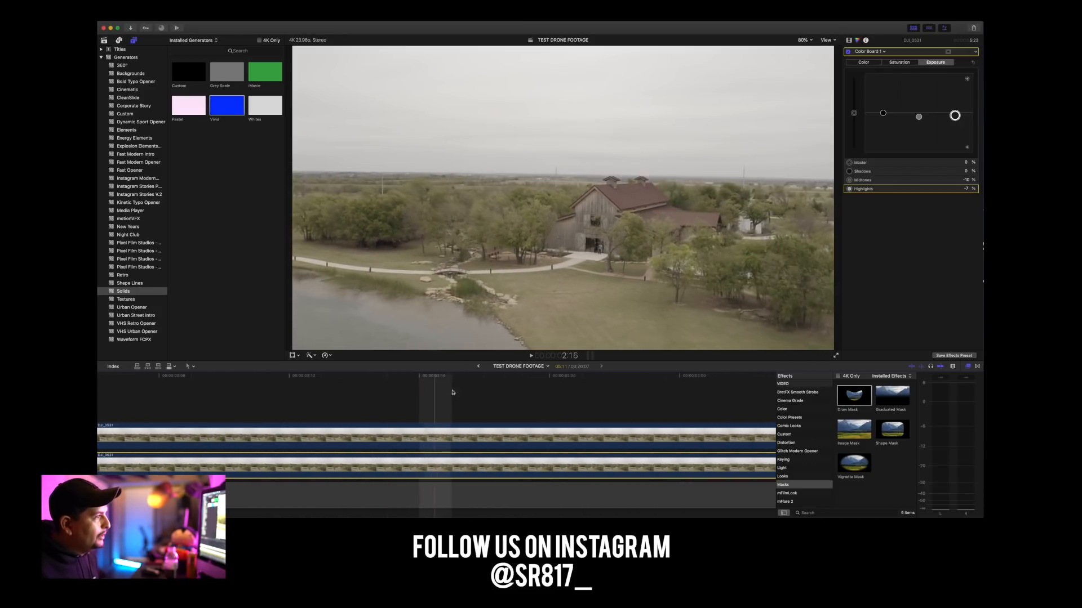
{"action": "scroll", "coordinate": [632, 396], "scroll_direction": "right", "scroll_amount": 5}
{"action": "scroll", "coordinate": [621, 399], "scroll_direction": "right", "scroll_amount": 5}
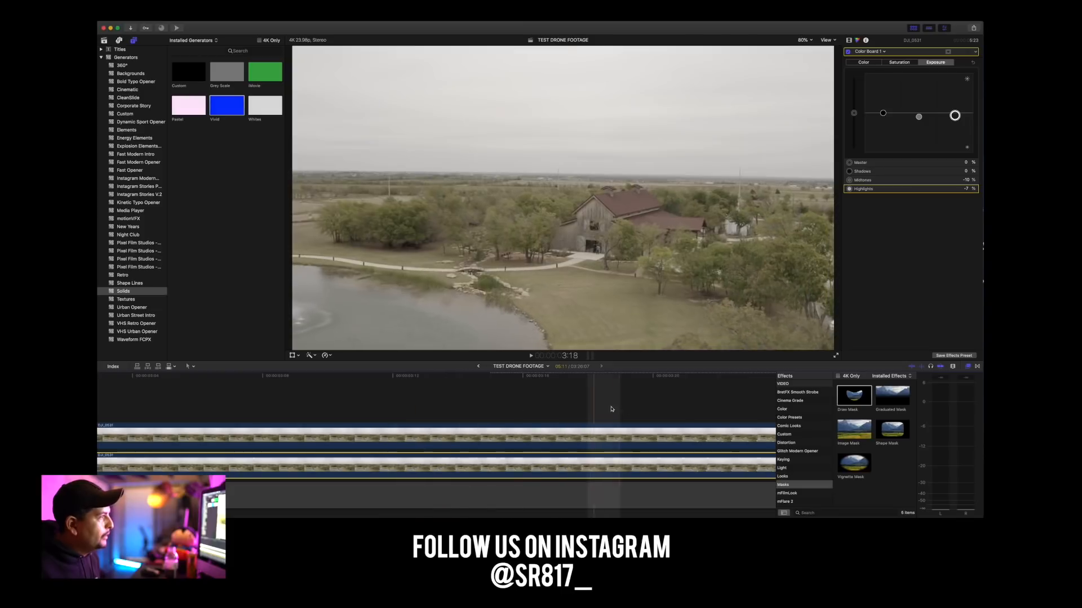
{"action": "left_click", "coordinate": [319, 395]}
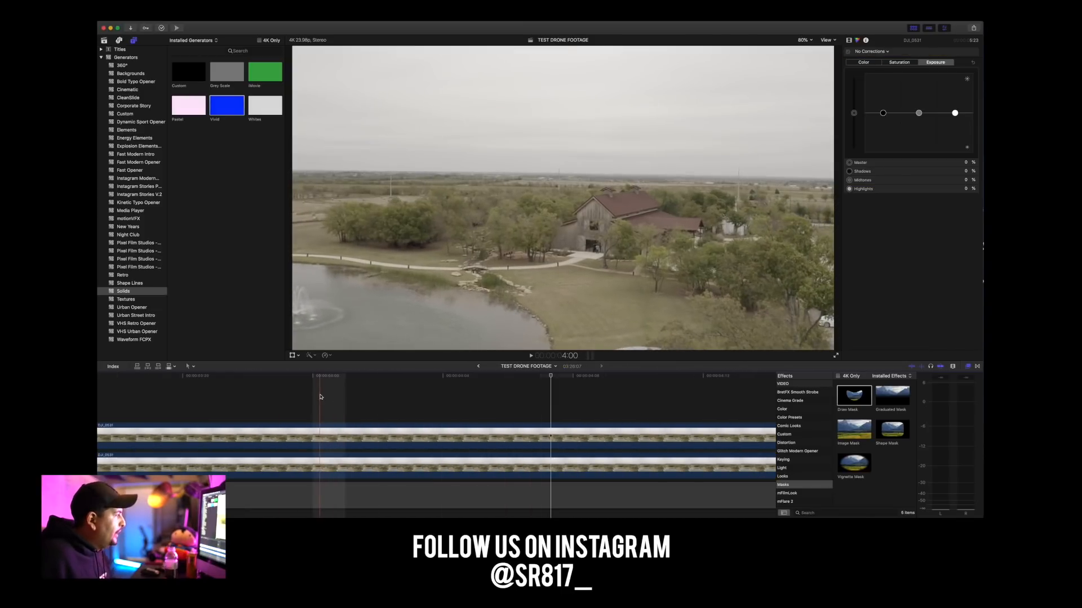
Show both clips in full on the timeline and play them from the start, checking the closing frames again.
{"action": "key", "text": "super+minus"}
{"action": "key", "text": "super+minus"}
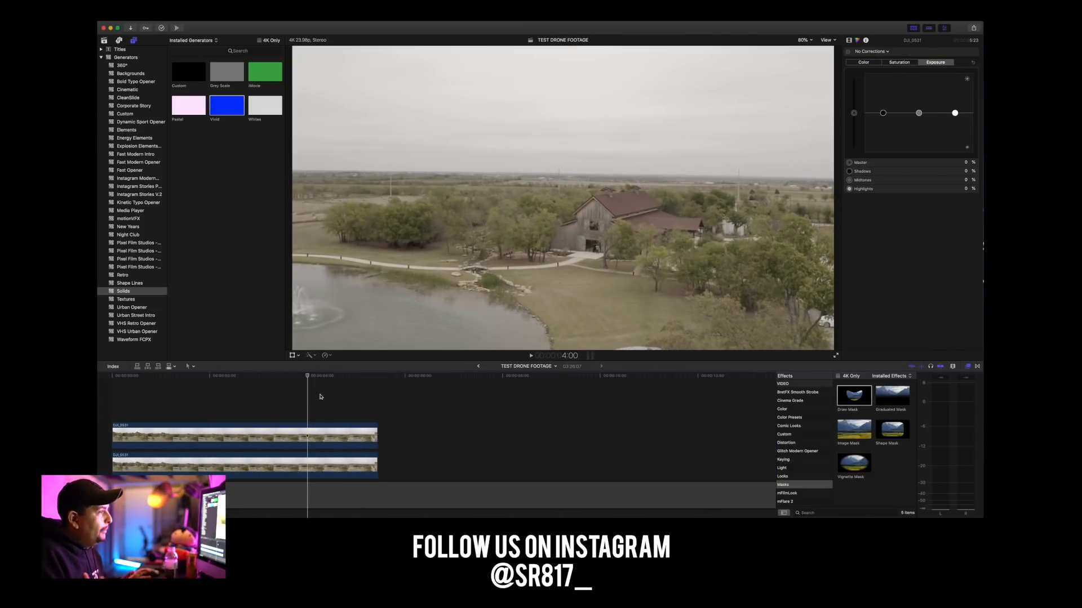
{"action": "left_click", "coordinate": [318, 377]}
{"action": "left_click_drag", "start_coordinate": [318, 377], "coordinate": [109, 394]}
{"action": "key", "text": "space"}
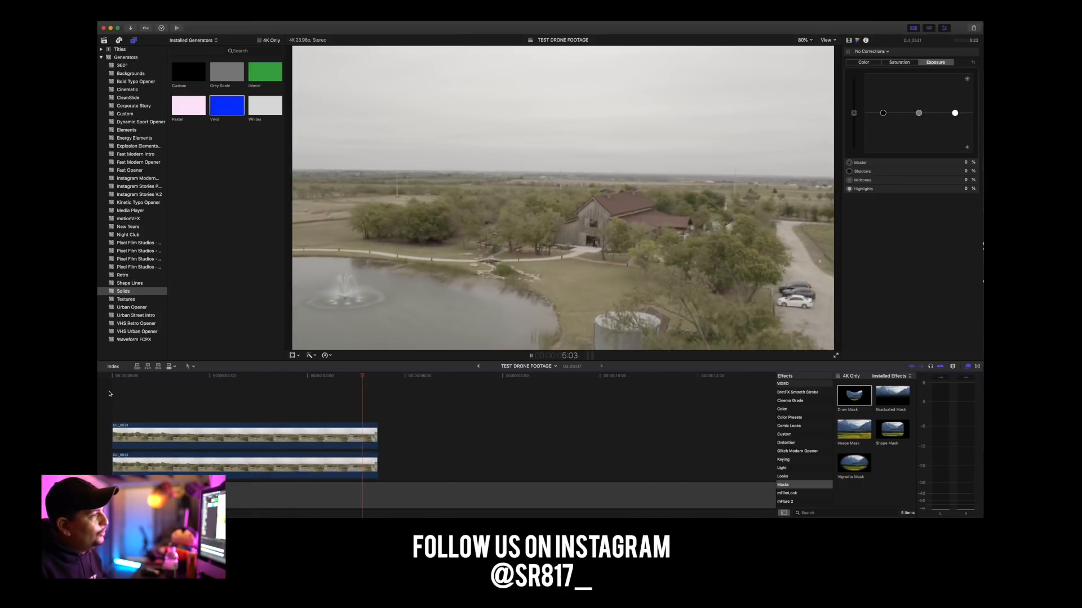
{"action": "key", "text": "space"}
{"action": "left_click", "coordinate": [374, 382]}
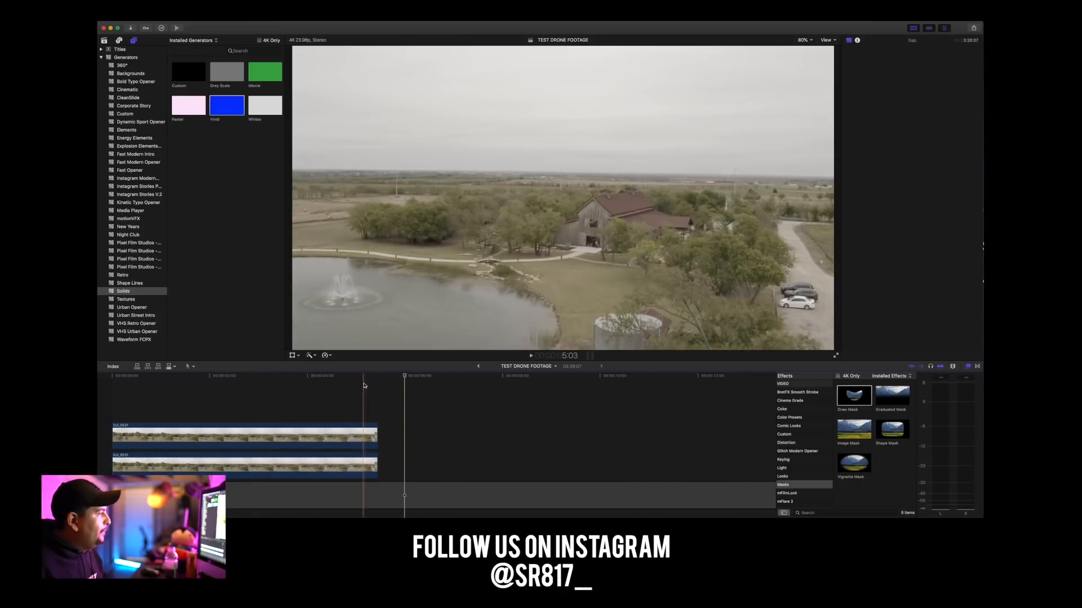
{"action": "left_click", "coordinate": [374, 382]}
{"action": "key", "text": "space"}
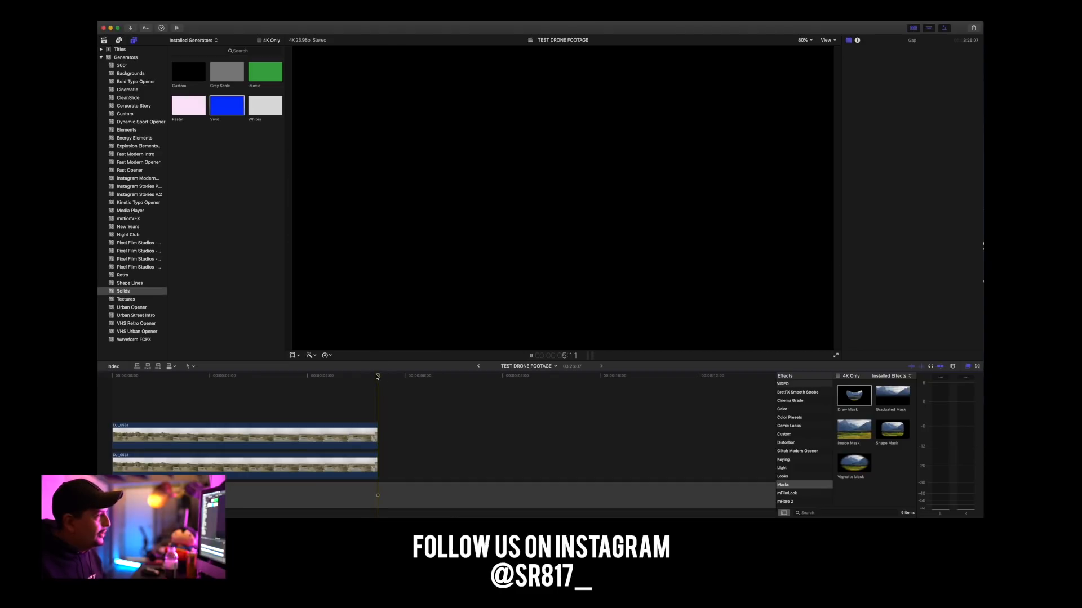
Place the playhead near the end of the clips at 5:10 and select the upper clip.
{"action": "left_click", "coordinate": [364, 377]}
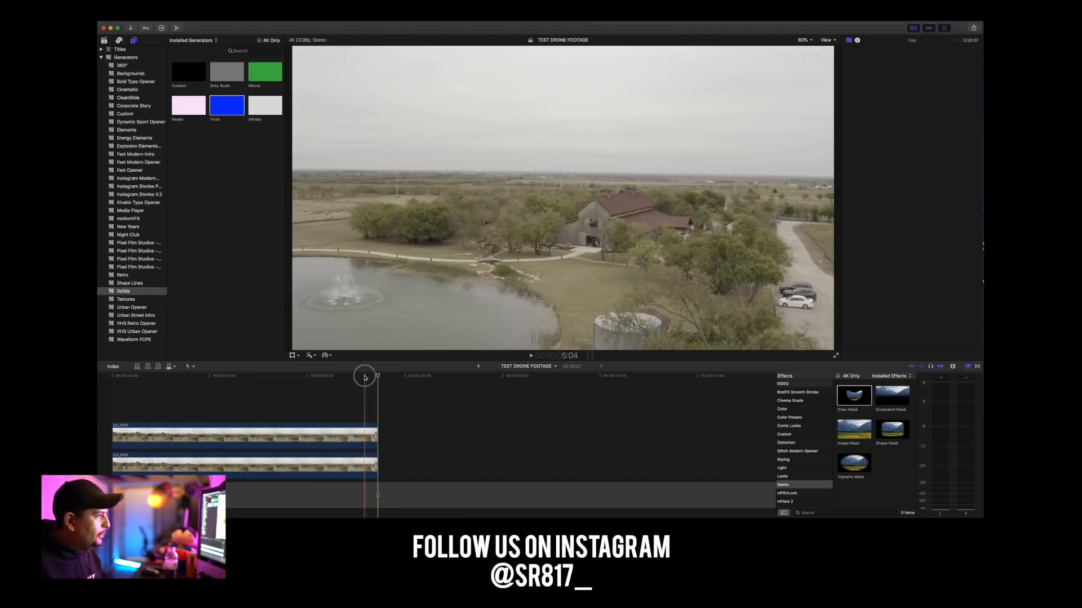
{"action": "key", "text": "super+equal"}
{"action": "key", "text": "super+equal"}
{"action": "key", "text": "super+equal"}
{"action": "key", "text": "super+equal"}
{"action": "key", "text": "super+equal"}
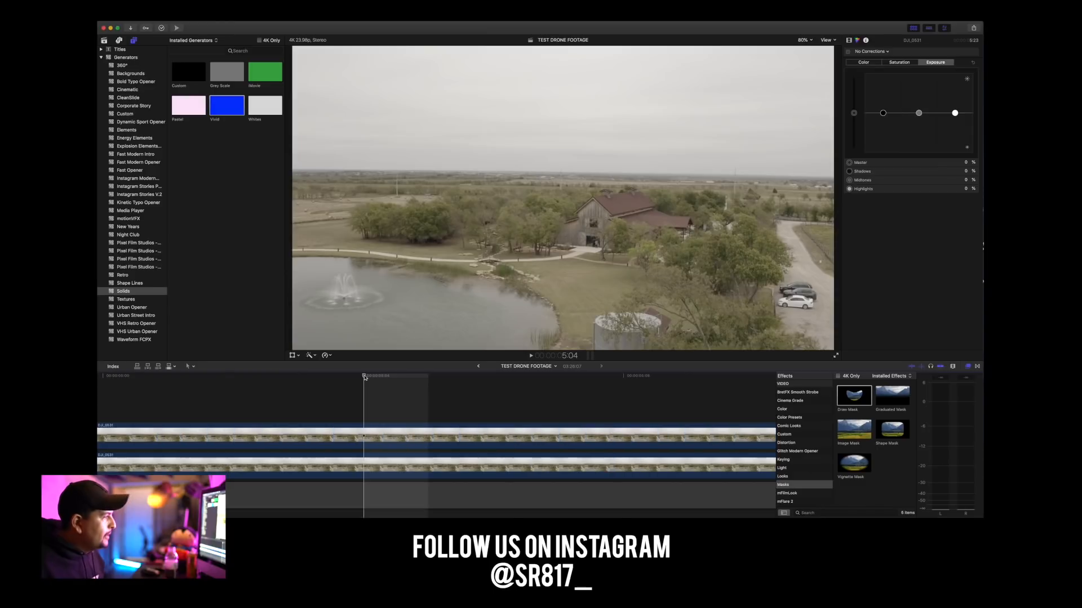
{"action": "scroll", "coordinate": [421, 409], "scroll_direction": "right", "scroll_amount": 8}
{"action": "left_click", "coordinate": [362, 378]}
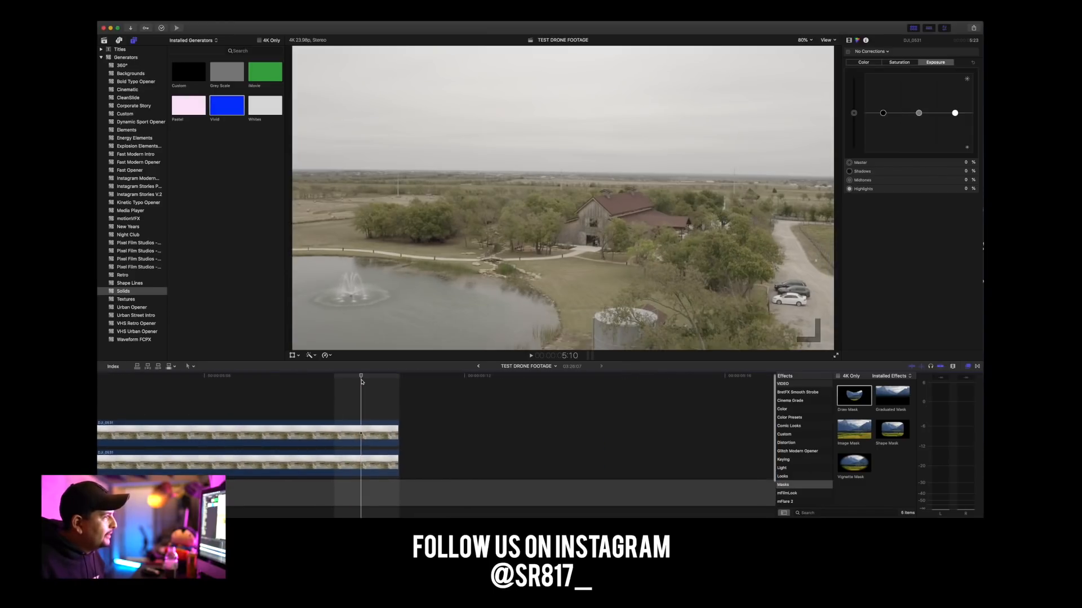
{"action": "left_click", "coordinate": [364, 434]}
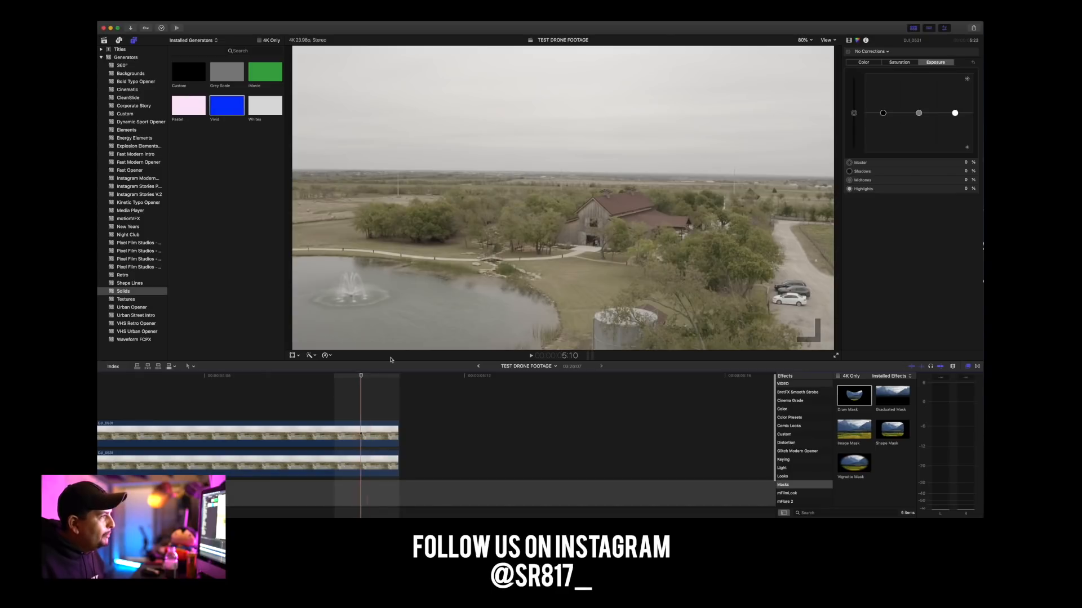
{"action": "left_click", "coordinate": [379, 434]}
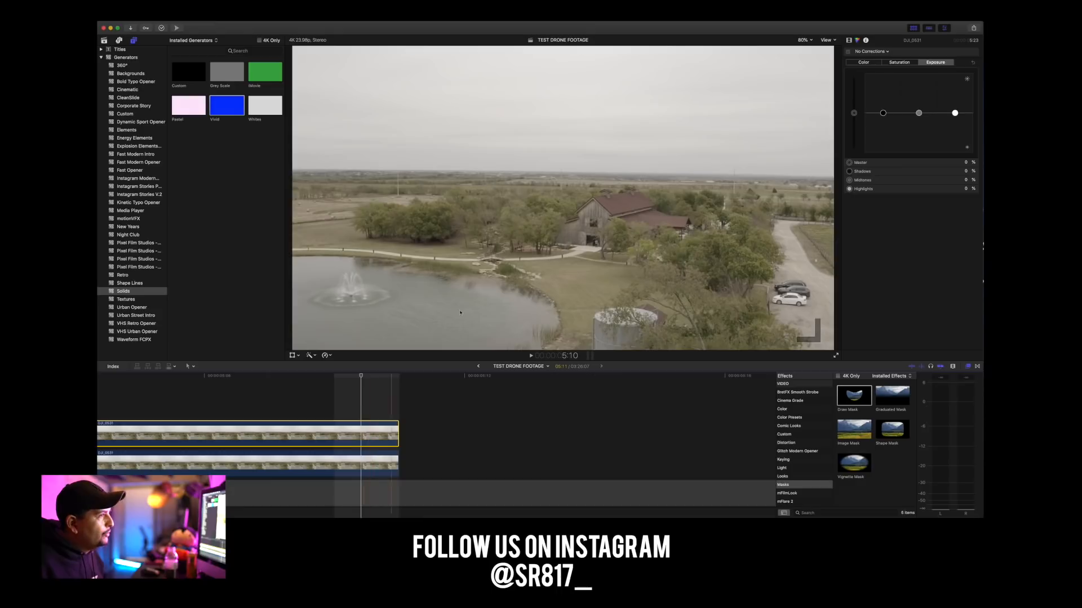
At 5:10, shift the upper clip's Draw Mask position to about X 289 px and Y -423.7 px.
{"action": "left_click", "coordinate": [848, 41]}
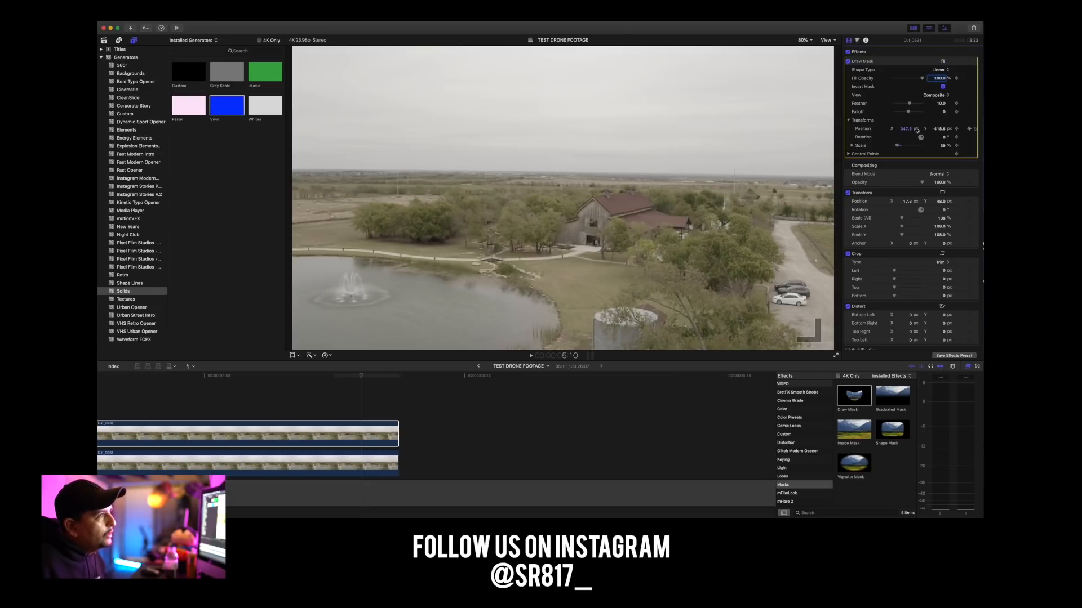
{"action": "left_click_drag", "start_coordinate": [905, 131], "coordinate": [906, 129]}
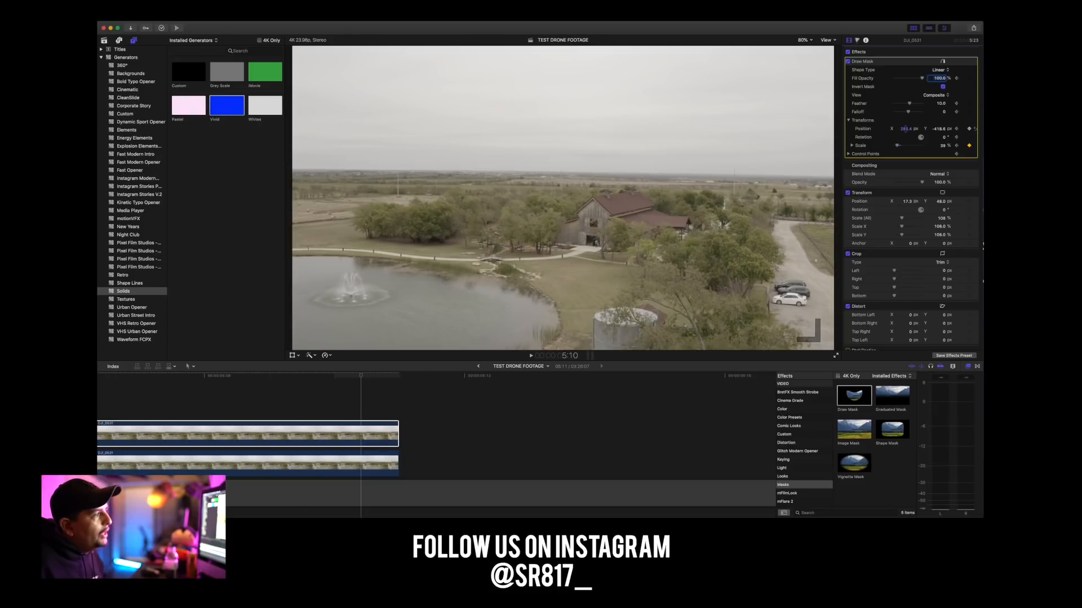
{"action": "left_click_drag", "start_coordinate": [905, 129], "coordinate": [905, 129]}
{"action": "scroll", "coordinate": [944, 110], "scroll_direction": "down", "scroll_amount": 1}
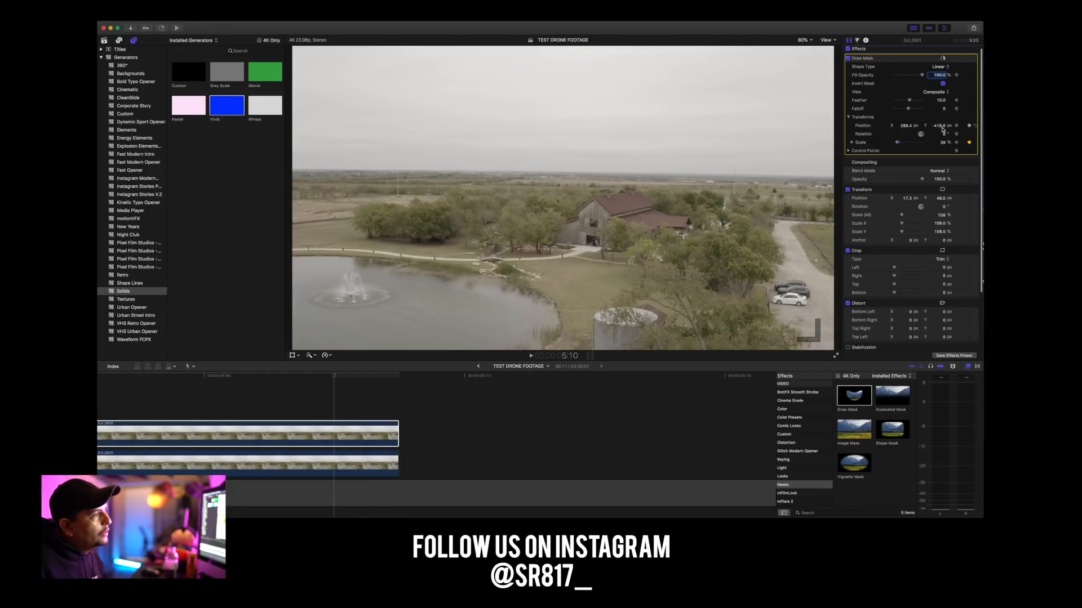
{"action": "left_click_drag", "start_coordinate": [940, 127], "coordinate": [939, 127]}
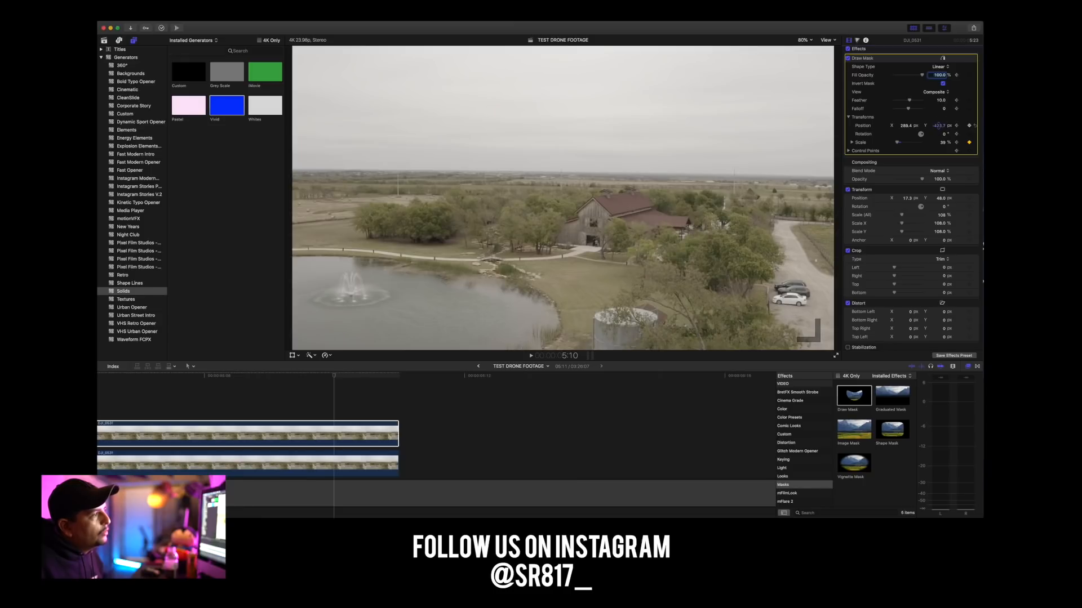
{"action": "scroll", "coordinate": [943, 127], "scroll_direction": "down", "scroll_amount": 1}
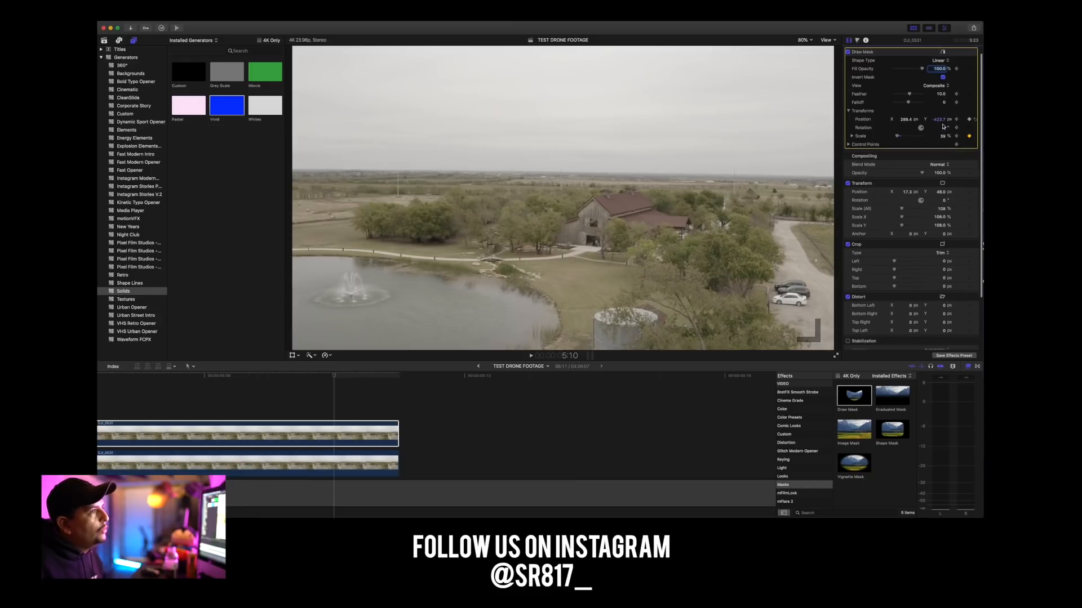
{"action": "left_click", "coordinate": [906, 120]}
At 5:10, try shifting the upper clip's Draw Mask to about X 283.6 px and rotating it about -35°, checking at 400% zoom.
{"action": "left_click", "coordinate": [801, 40]}
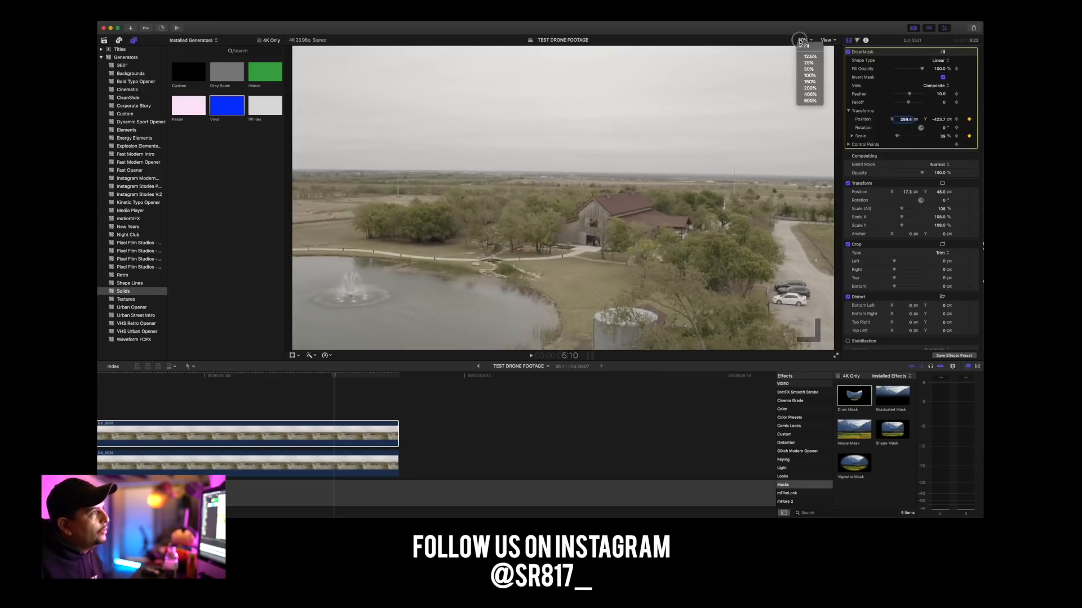
{"action": "left_click", "coordinate": [809, 94]}
{"action": "left_click_drag", "start_coordinate": [828, 199], "coordinate": [829, 201]}
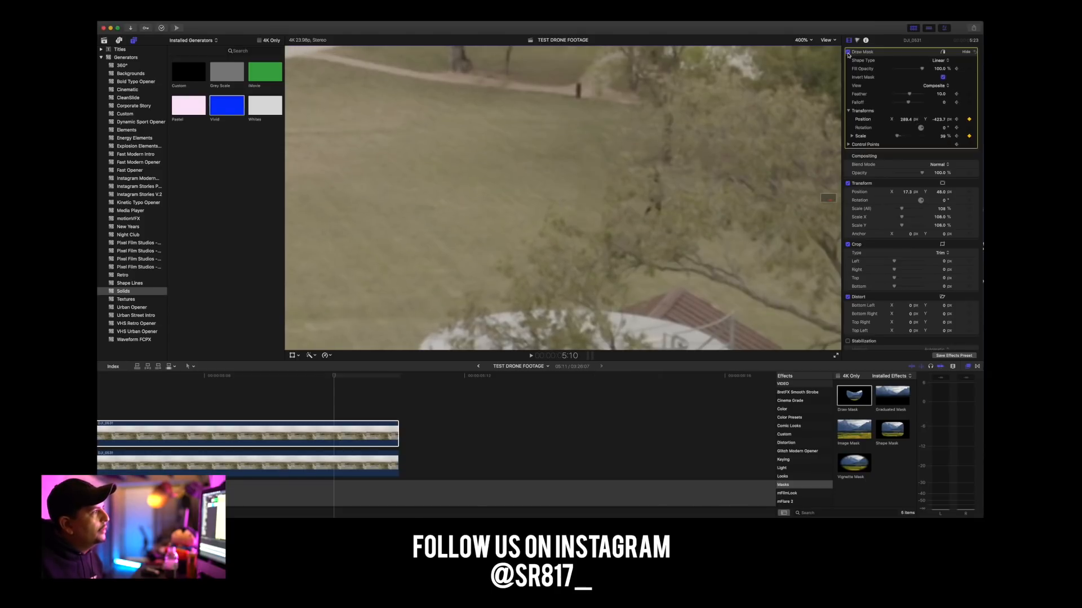
{"action": "left_click_drag", "start_coordinate": [904, 120], "coordinate": [905, 127]}
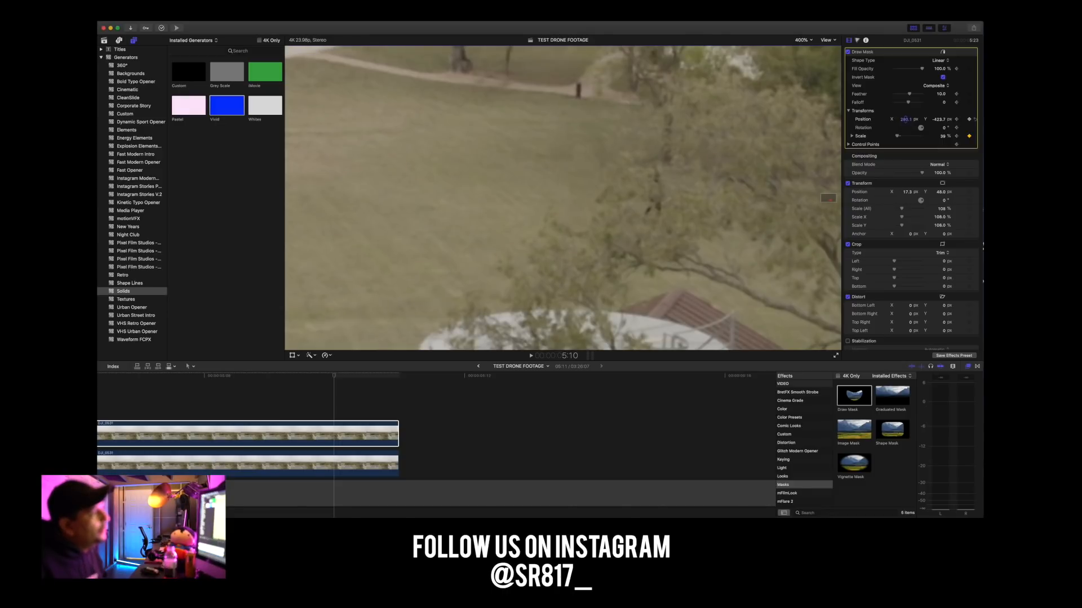
{"action": "left_click_drag", "start_coordinate": [905, 119], "coordinate": [946, 132]}
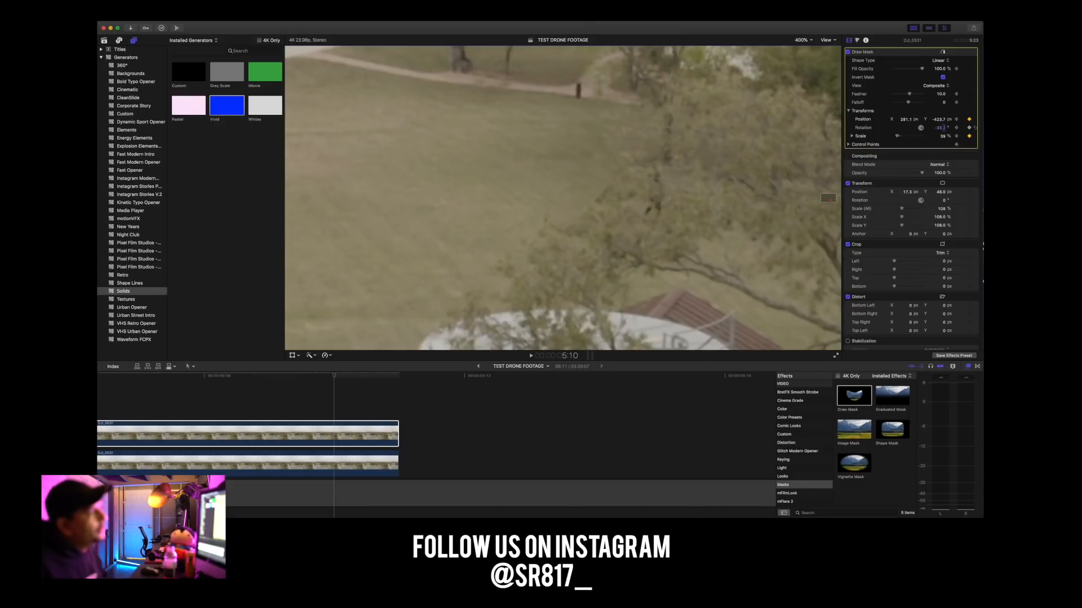
{"action": "scroll", "coordinate": [945, 129], "scroll_direction": "down", "scroll_amount": 1}
{"action": "left_click_drag", "start_coordinate": [904, 118], "coordinate": [939, 111]}
{"action": "scroll", "coordinate": [938, 125], "scroll_direction": "down", "scroll_amount": 2}
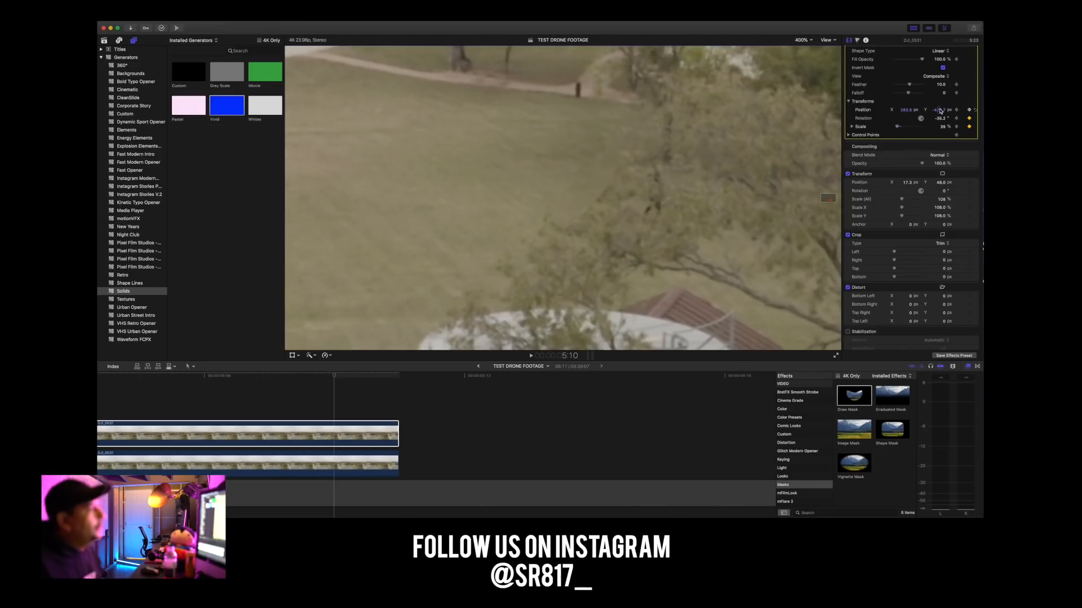
Step frame by frame between 5:10 and 5:05 to examine the mask's edge on the grass.
{"action": "key", "text": "Left"}
{"action": "key", "text": "Left"}
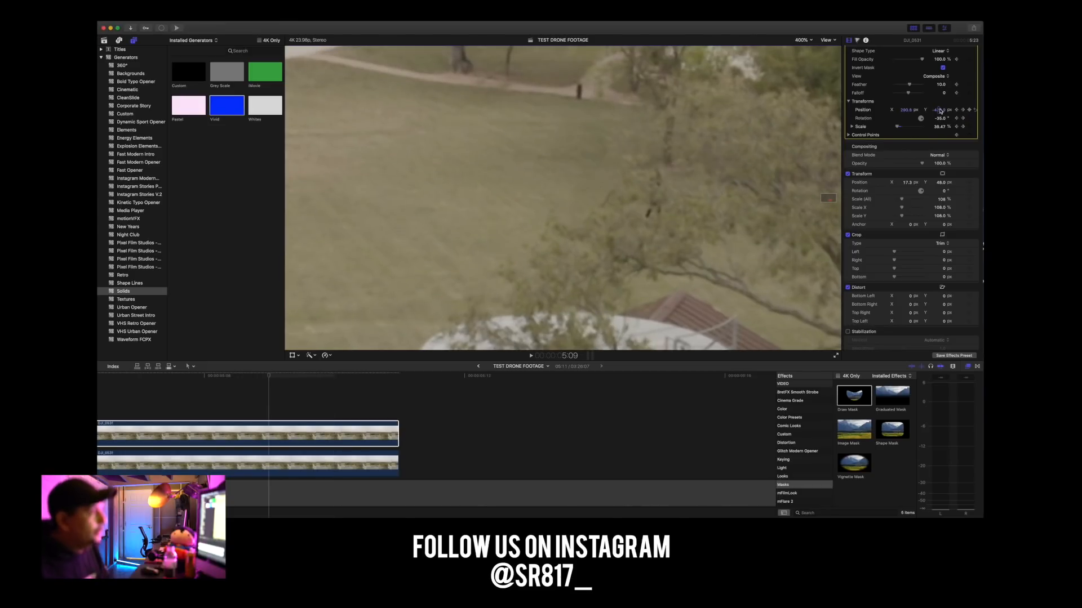
{"action": "key", "text": "Left"}
{"action": "key", "text": "Left"}
{"action": "key", "text": "Left"}
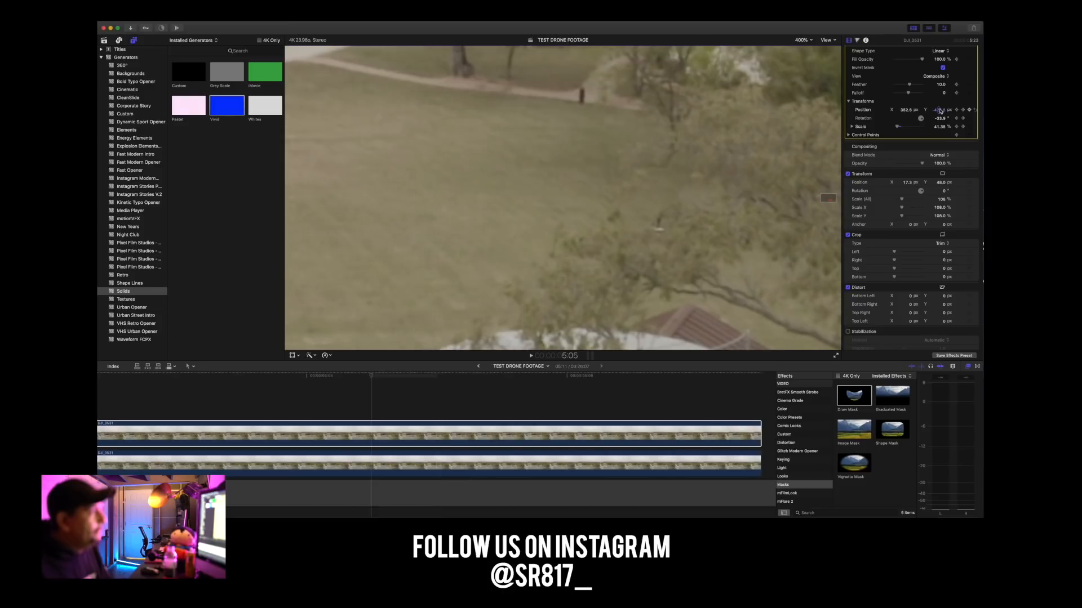
{"action": "key", "text": "Right"}
{"action": "key", "text": "Right"}
{"action": "key", "text": "Right"}
{"action": "key", "text": "Right"}
{"action": "key", "text": "Right"}
{"action": "key", "text": "Right"}
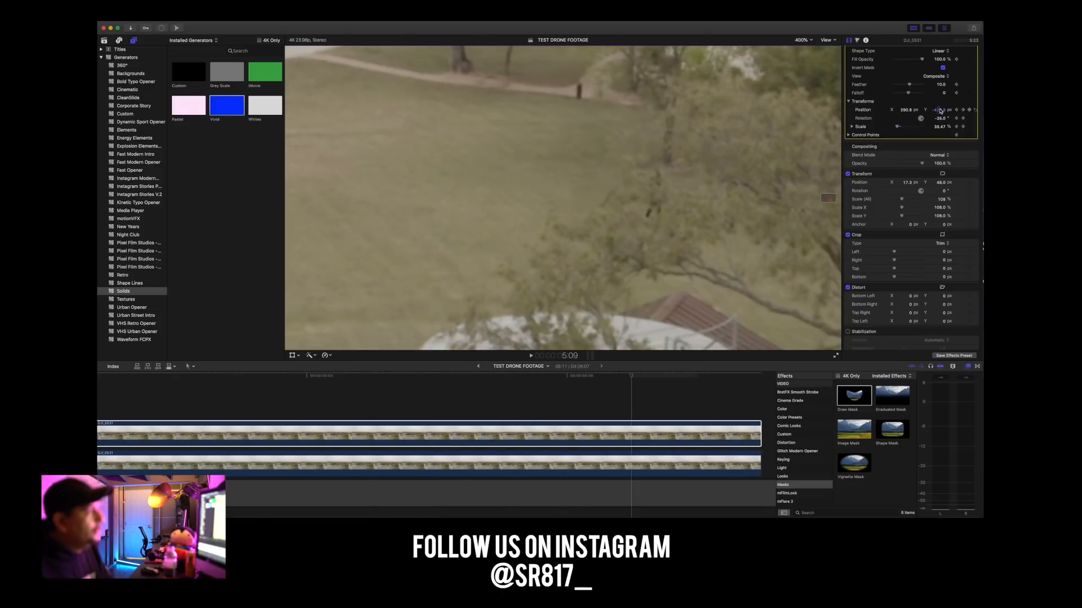
Bring the two stacked clips back into view on the timeline, then play and scrub their closing seconds to check the removal.
{"action": "key", "text": "End"}
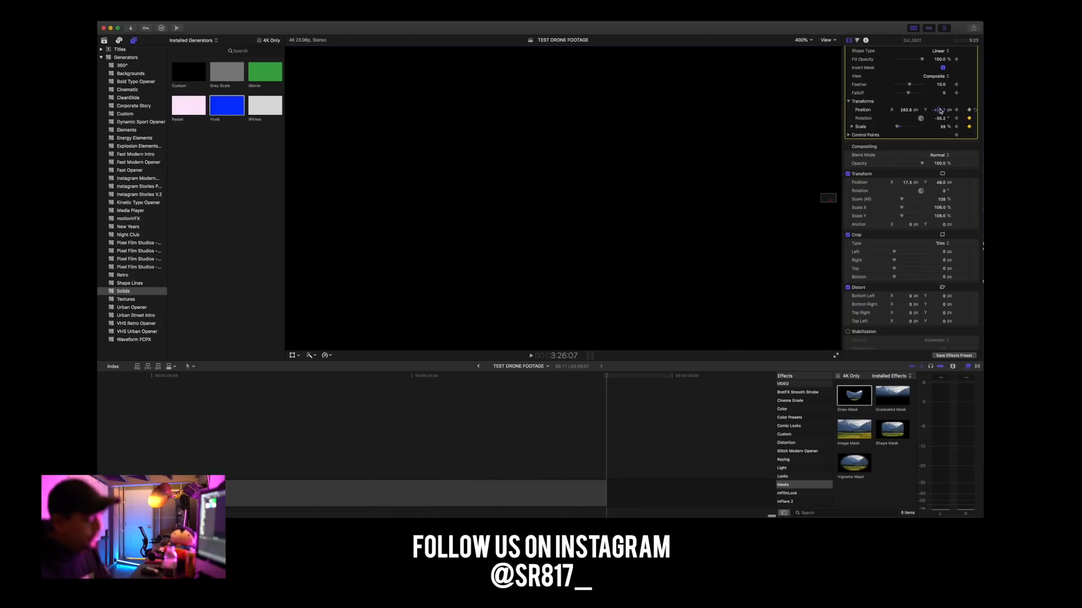
{"action": "key", "text": "Left"}
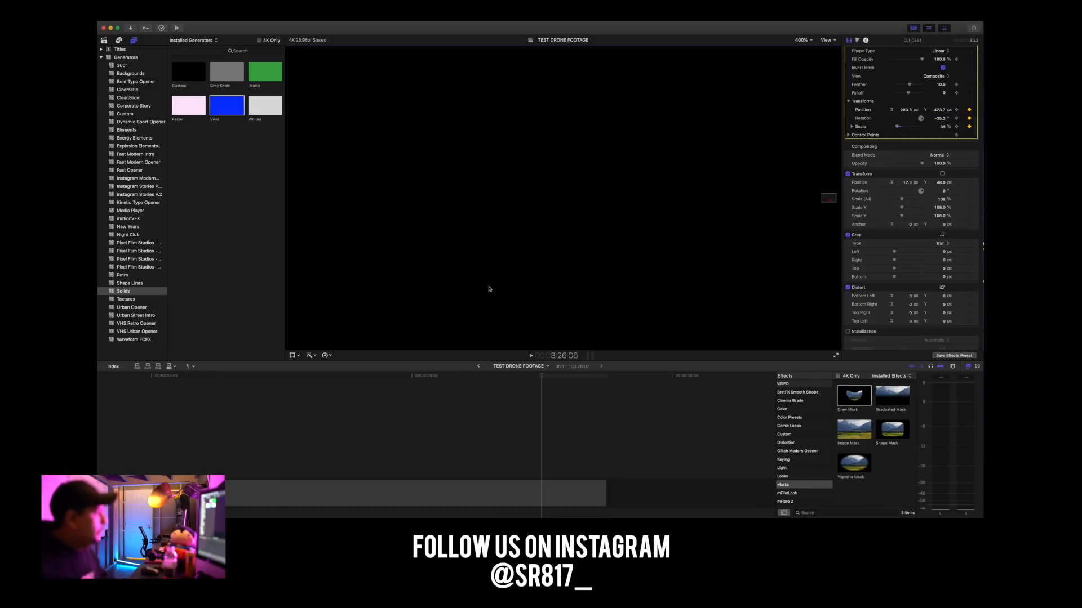
{"action": "scroll", "coordinate": [157, 458], "scroll_direction": "left", "scroll_amount": 20}
{"action": "scroll", "coordinate": [216, 453], "scroll_direction": "left", "scroll_amount": 20}
{"action": "key", "text": "super+minus"}
{"action": "key", "text": "super+minus"}
{"action": "key", "text": "super+minus"}
{"action": "key", "text": "super+minus"}
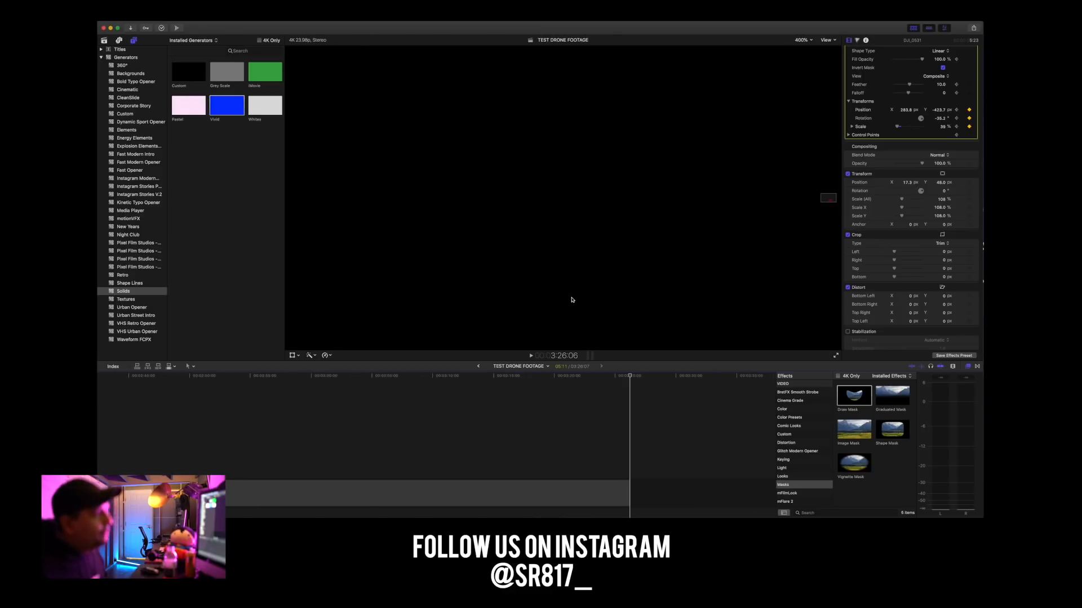
{"action": "scroll", "coordinate": [319, 426], "scroll_direction": "left", "scroll_amount": 20}
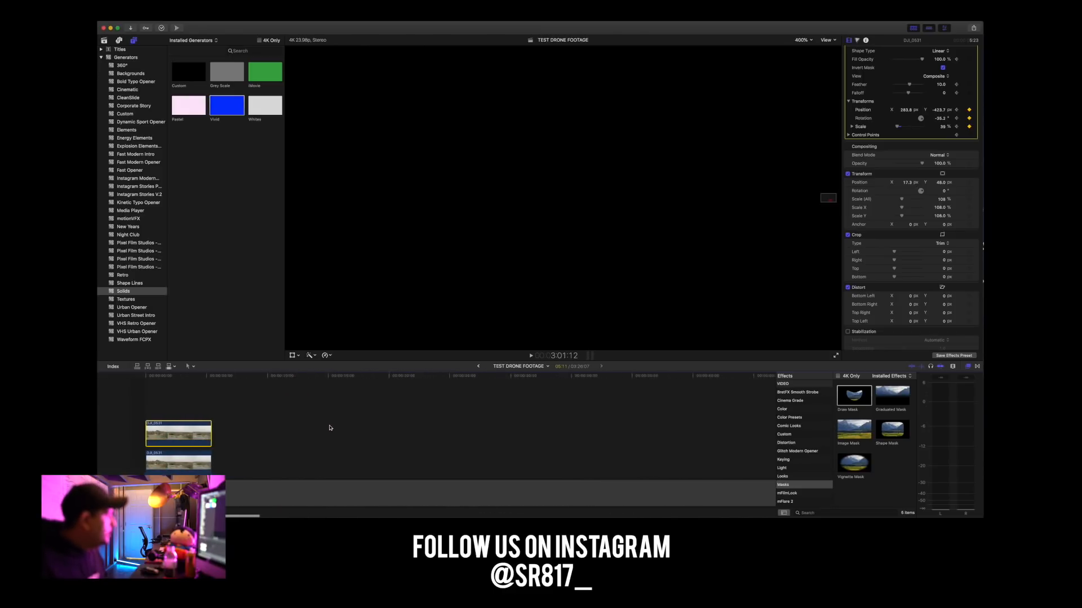
{"action": "left_click", "coordinate": [154, 376]}
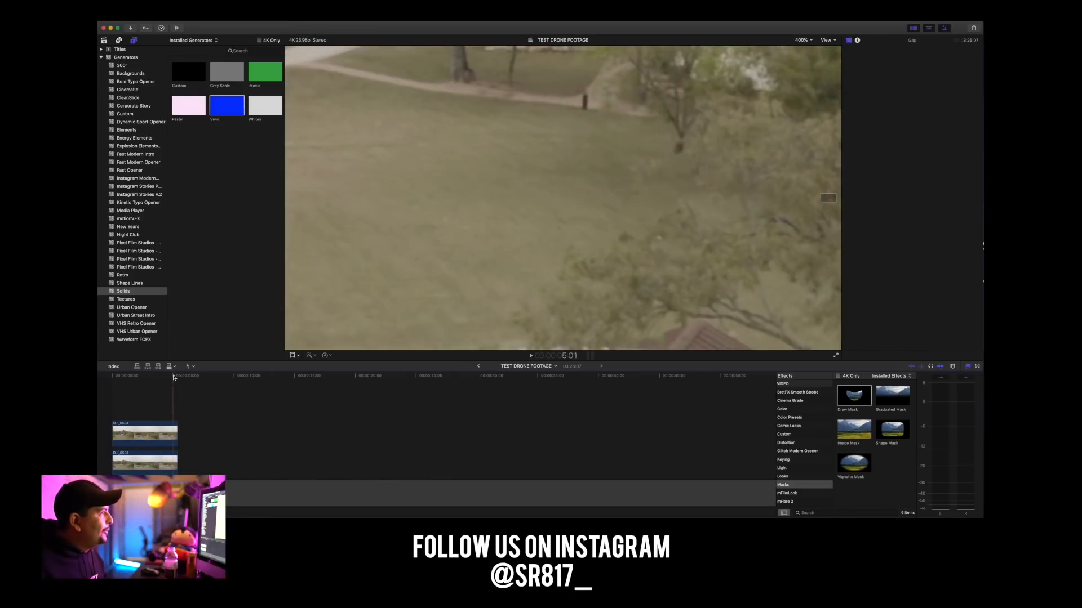
{"action": "key", "text": "space"}
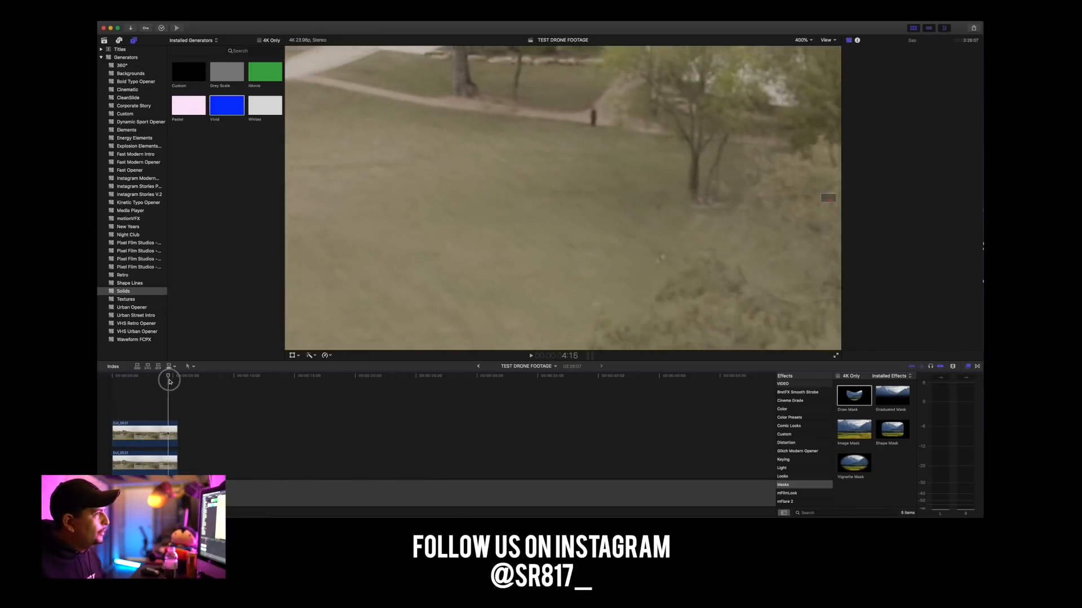
{"action": "left_click_drag", "start_coordinate": [175, 382], "coordinate": [115, 382]}
Undo the latest Draw Mask position and rotation changes on the upper clip and scrub the footage again.
{"action": "left_click", "coordinate": [144, 433]}
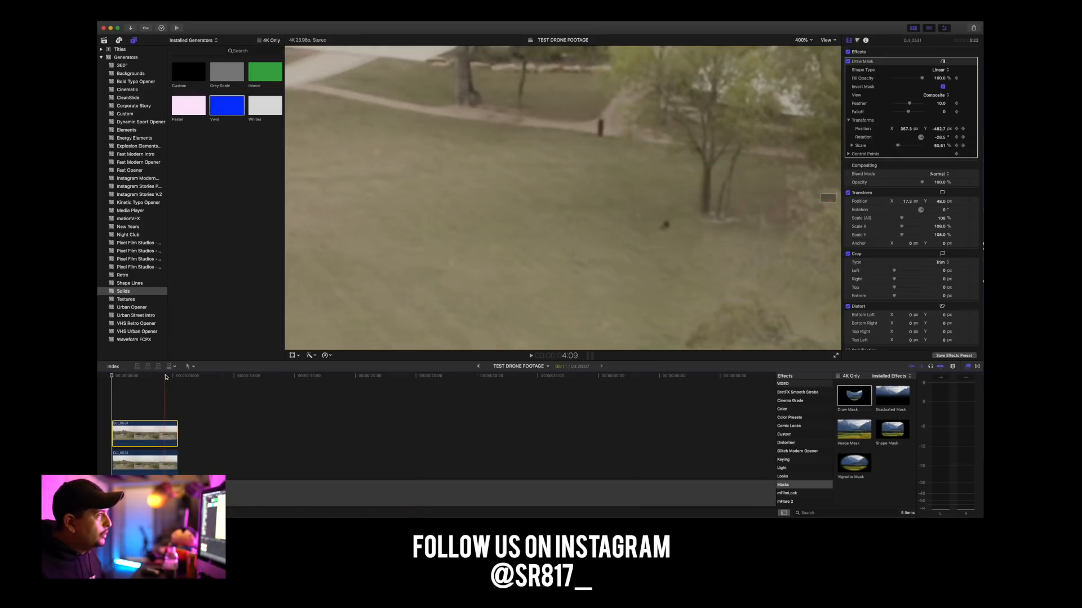
{"action": "key", "text": "super+z"}
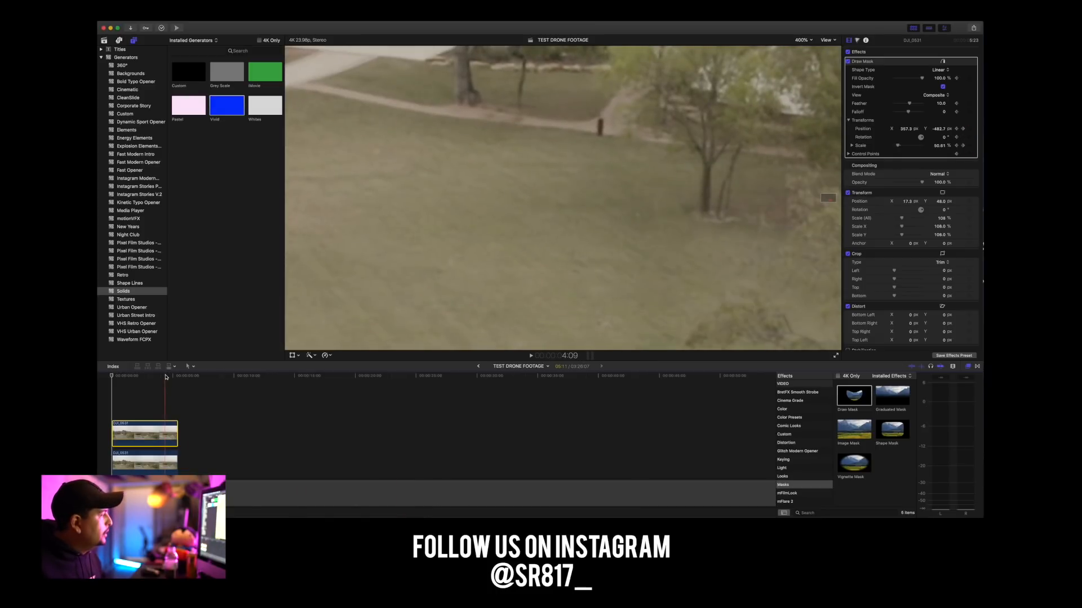
{"action": "left_click_drag", "start_coordinate": [166, 376], "coordinate": [101, 378]}
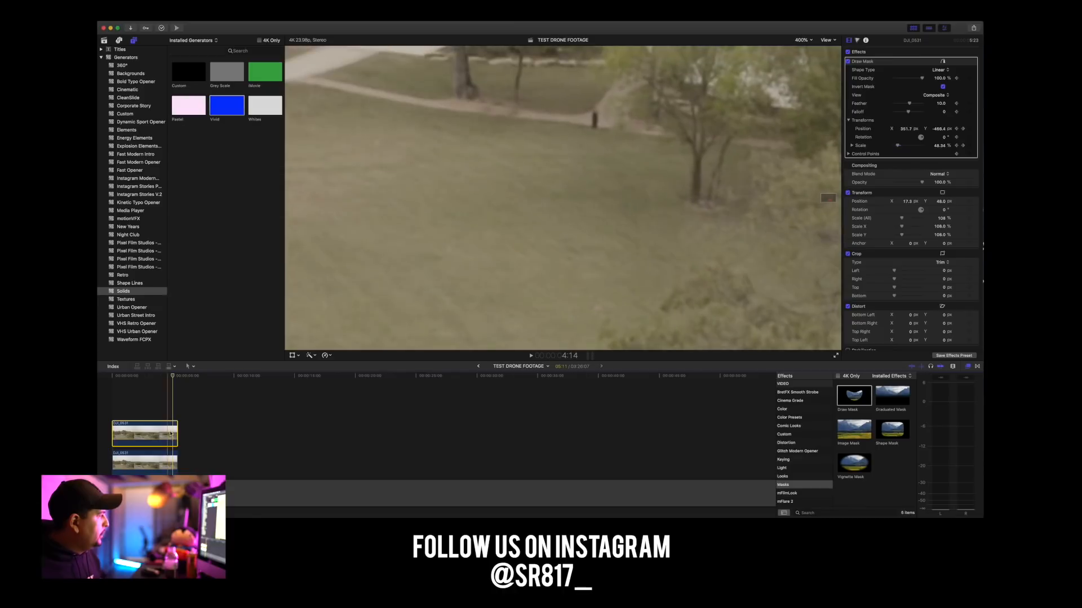
At 5:10, shift the upper clip's Draw Mask position to about X 278.5 px and Y -436.7 px.
{"action": "key", "text": "super+equal"}
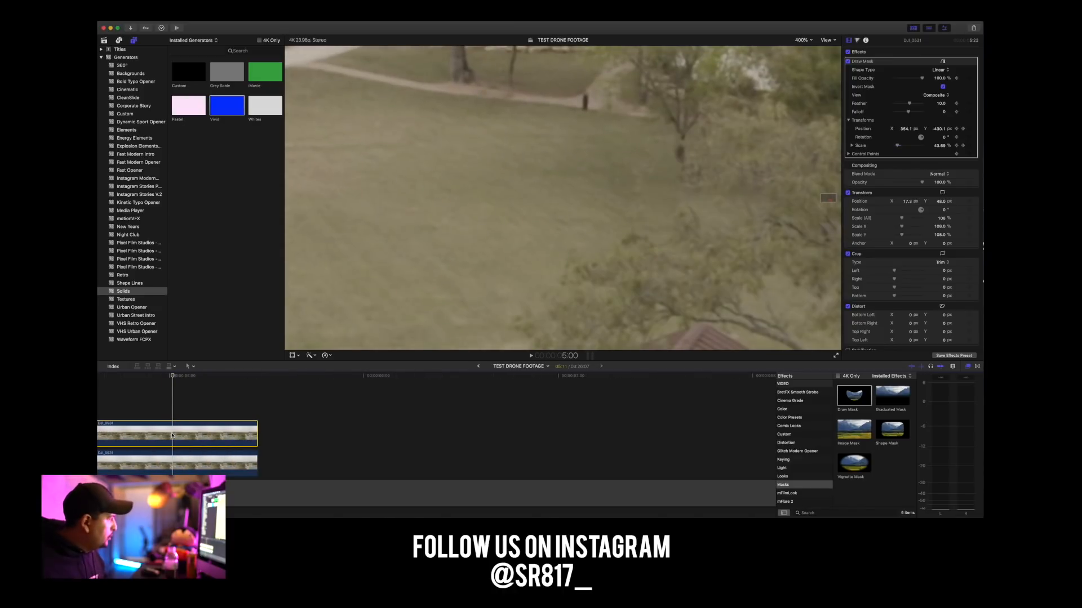
{"action": "left_click", "coordinate": [243, 377]}
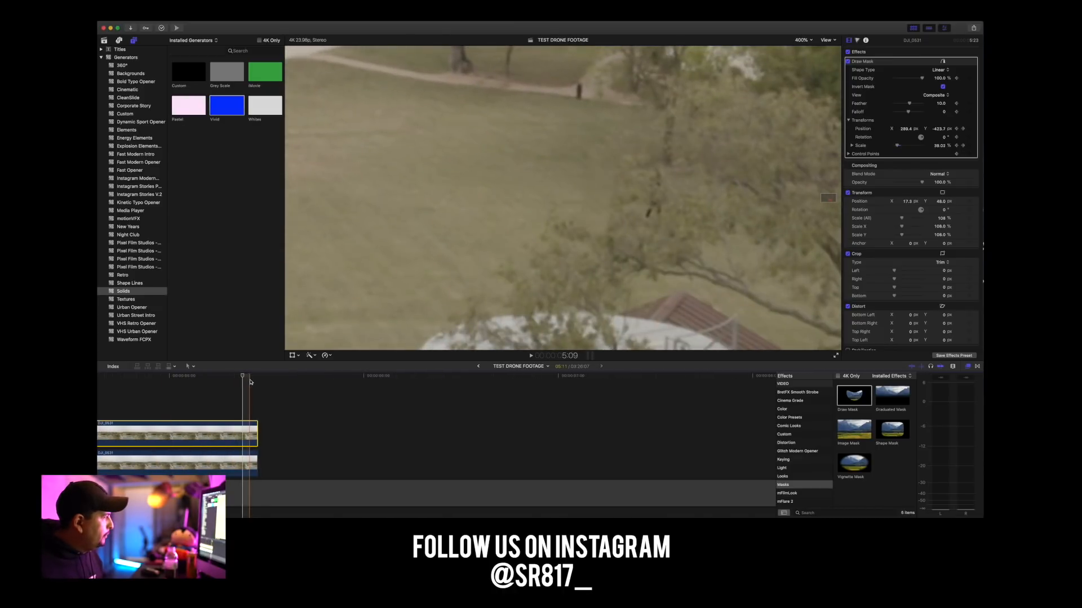
{"action": "left_click", "coordinate": [251, 379]}
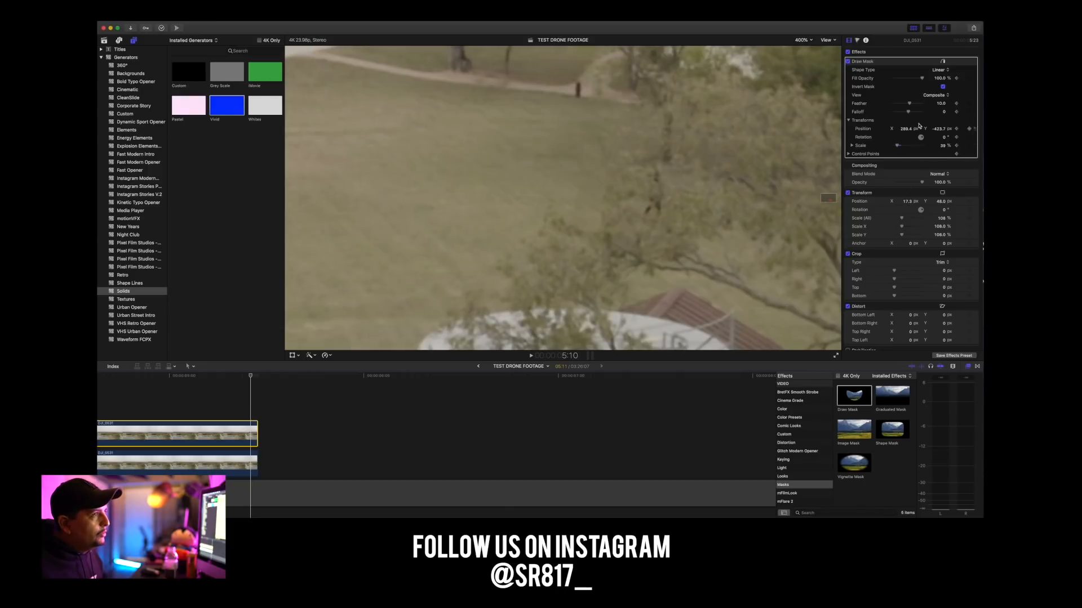
{"action": "left_click_drag", "start_coordinate": [905, 130], "coordinate": [936, 128]}
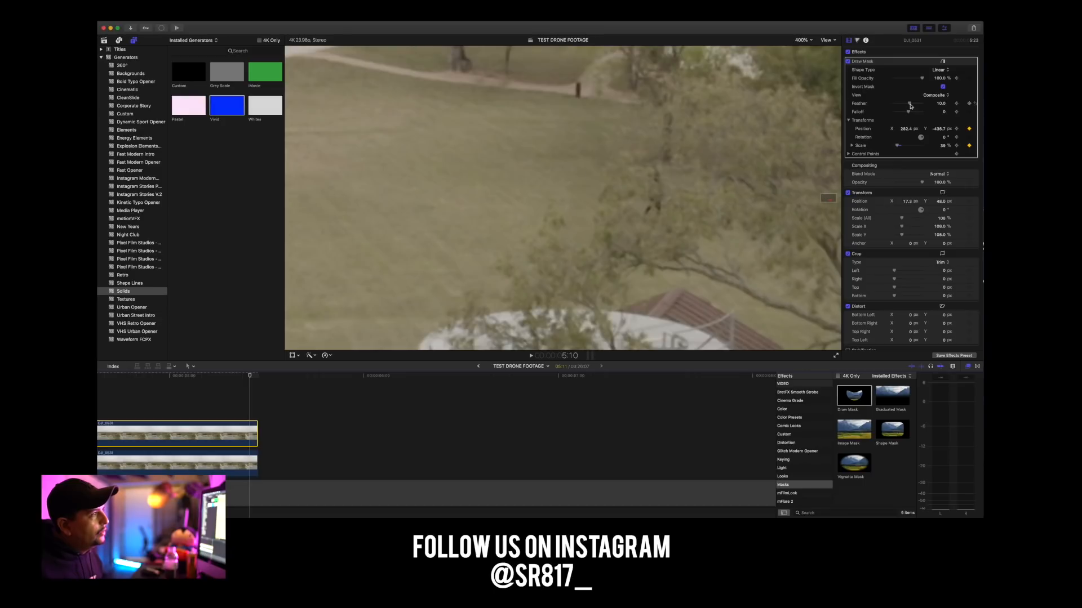
{"action": "mouse_move", "coordinate": [906, 131]}
{"action": "left_mouse_down"}
{"action": "mouse_move", "coordinate": [915, 132]}
{"action": "mouse_move", "coordinate": [895, 132]}
{"action": "left_mouse_up"}
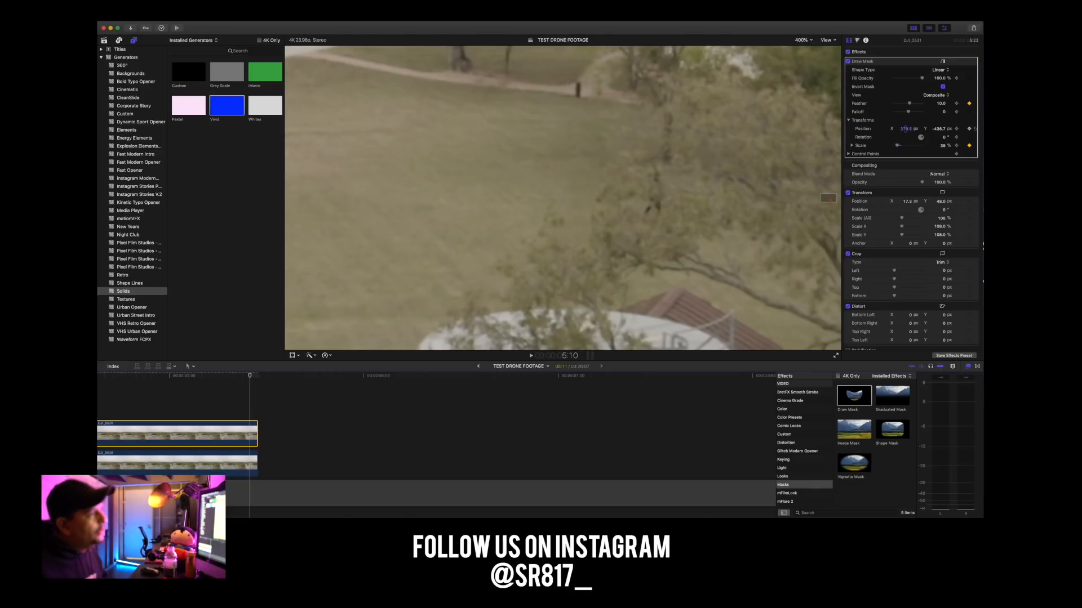
{"action": "left_click", "coordinate": [940, 128]}
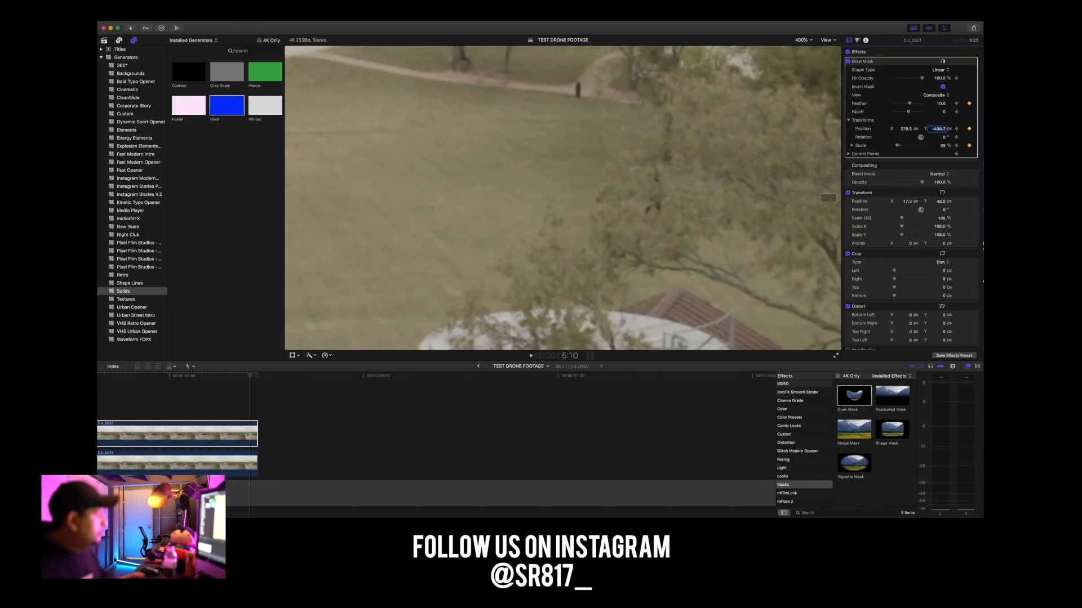
{"action": "left_click", "coordinate": [968, 145]}
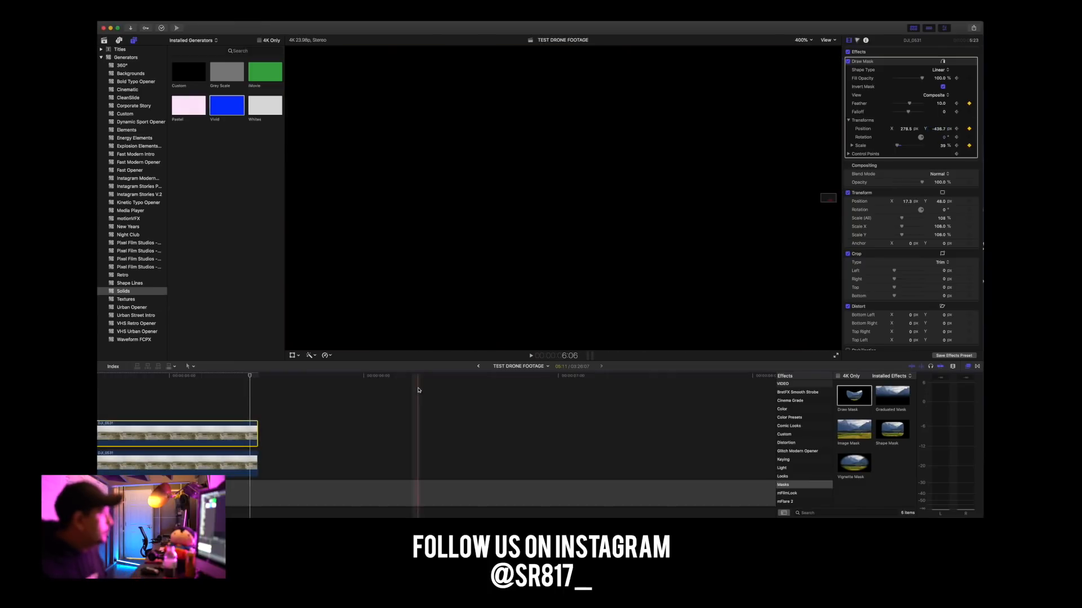
Select the lower clip, return to the first frame and examine the filled grass beside the tree trunks up close.
{"action": "left_click", "coordinate": [247, 463]}
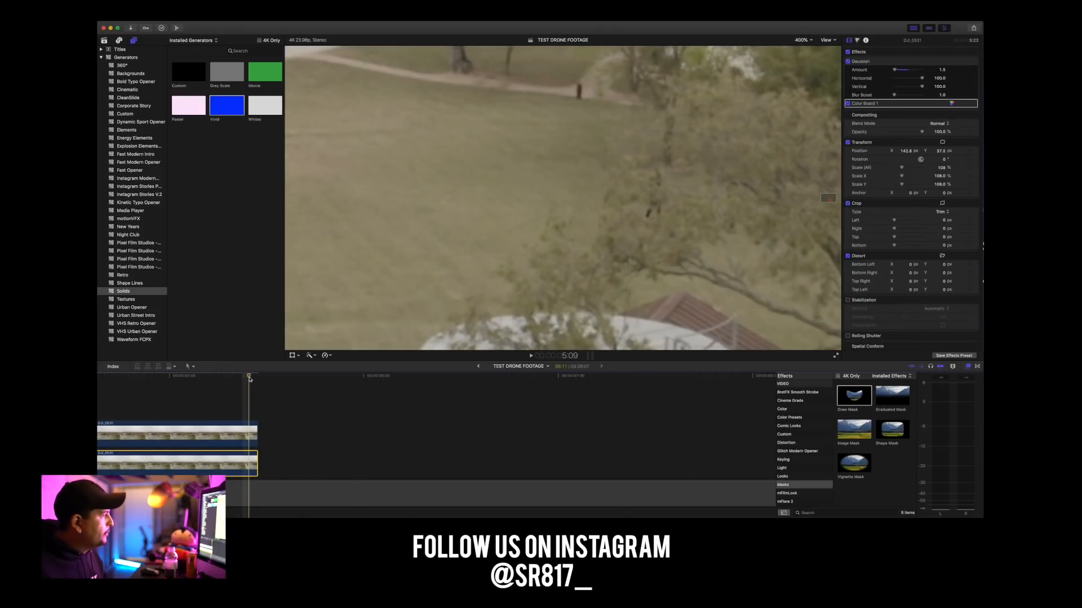
{"action": "left_click", "coordinate": [250, 378]}
{"action": "scroll", "coordinate": [251, 378], "scroll_direction": "left", "scroll_amount": 15}
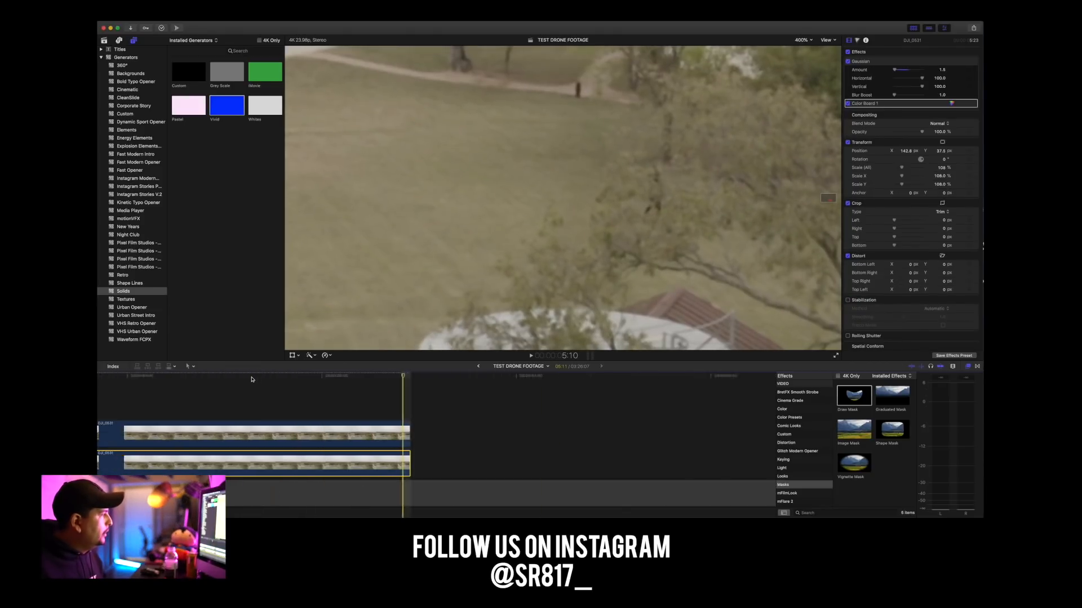
{"action": "left_click", "coordinate": [112, 377]}
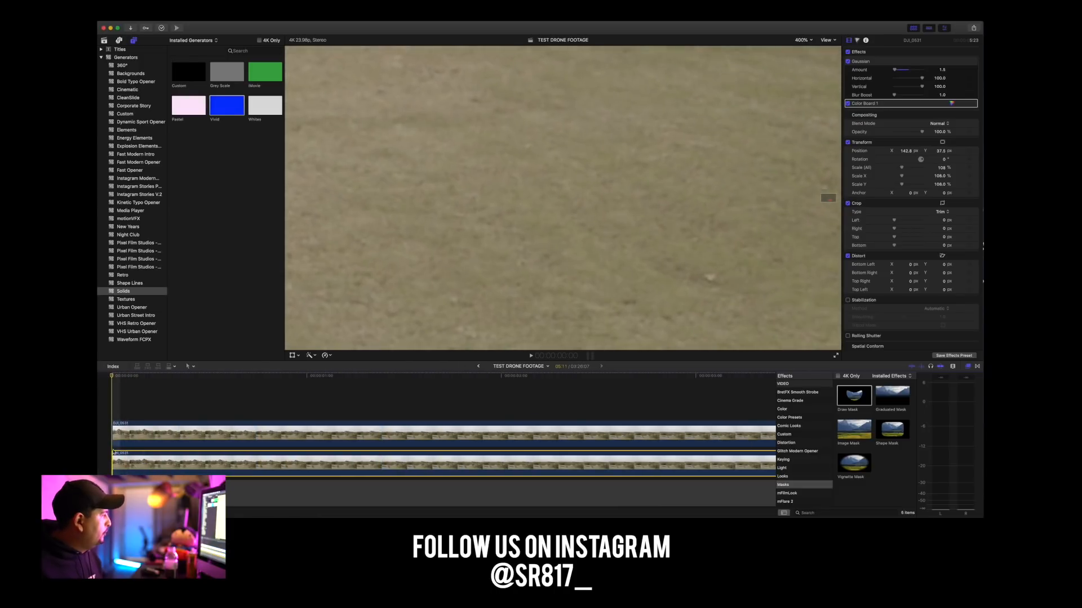
{"action": "left_click", "coordinate": [116, 378]}
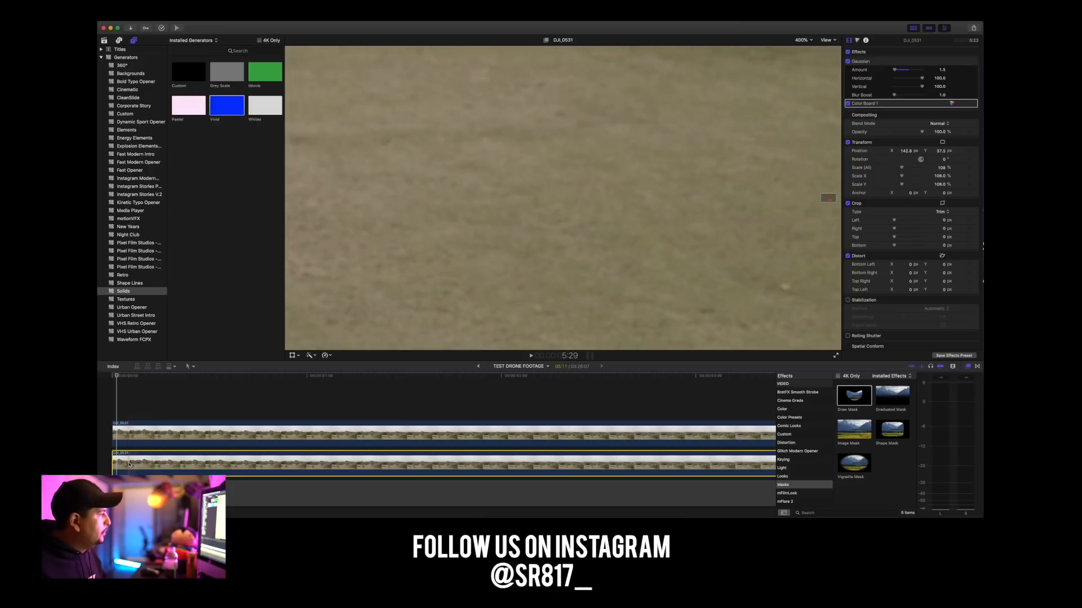
{"action": "left_click_drag", "start_coordinate": [829, 200], "coordinate": [832, 200]}
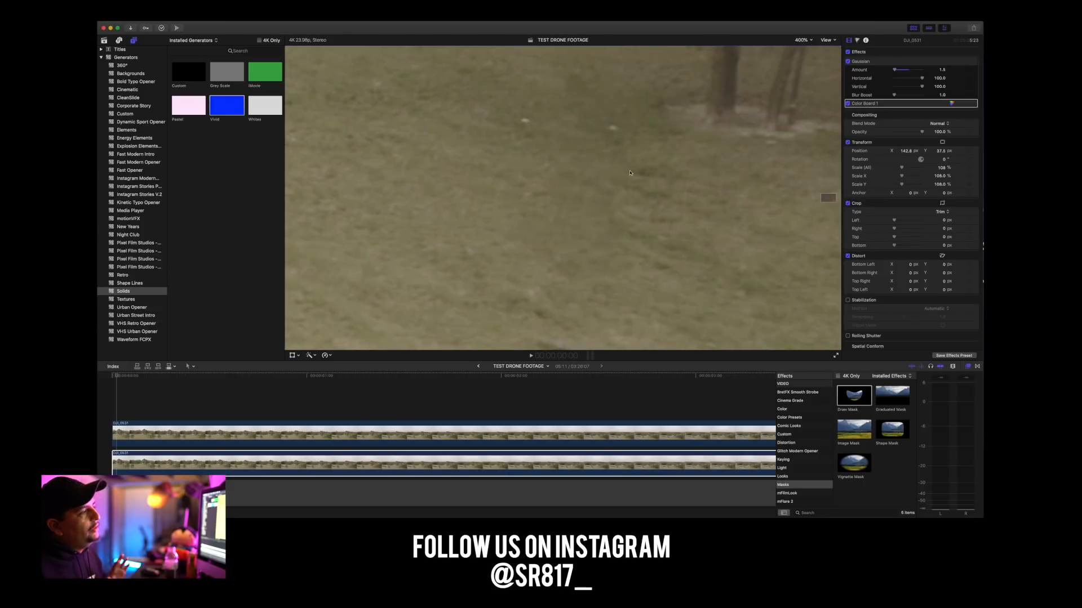
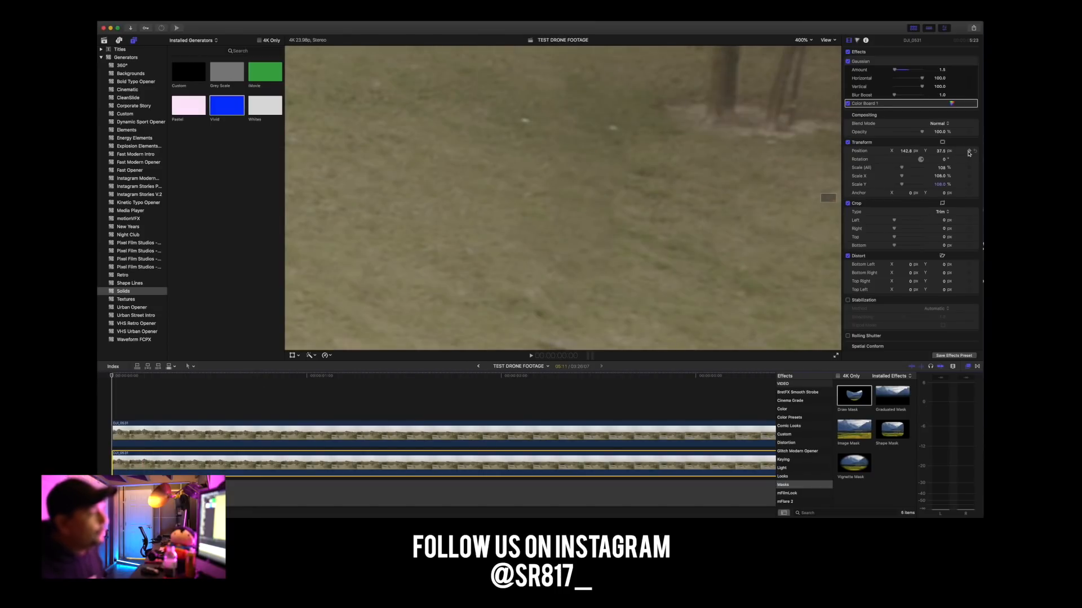
At the first frame, add keyframes to the lower clip's Transform position, rotation, all scale values and anchor.
{"action": "left_click", "coordinate": [969, 151]}
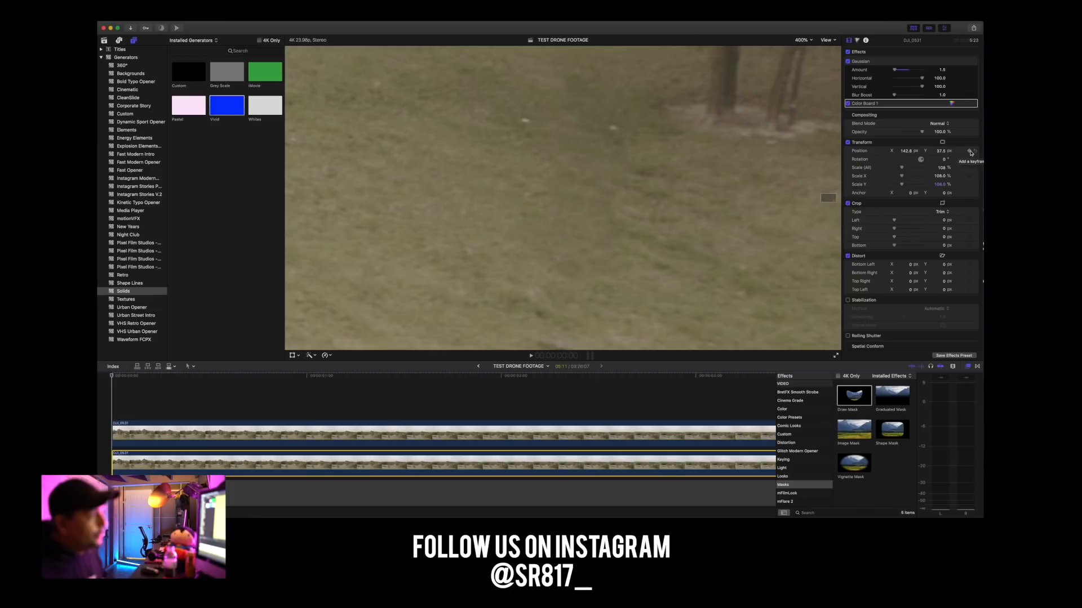
{"action": "left_click", "coordinate": [969, 159]}
{"action": "left_click", "coordinate": [969, 167]}
{"action": "left_click", "coordinate": [969, 176]}
{"action": "left_click", "coordinate": [969, 184]}
{"action": "left_click", "coordinate": [969, 194]}
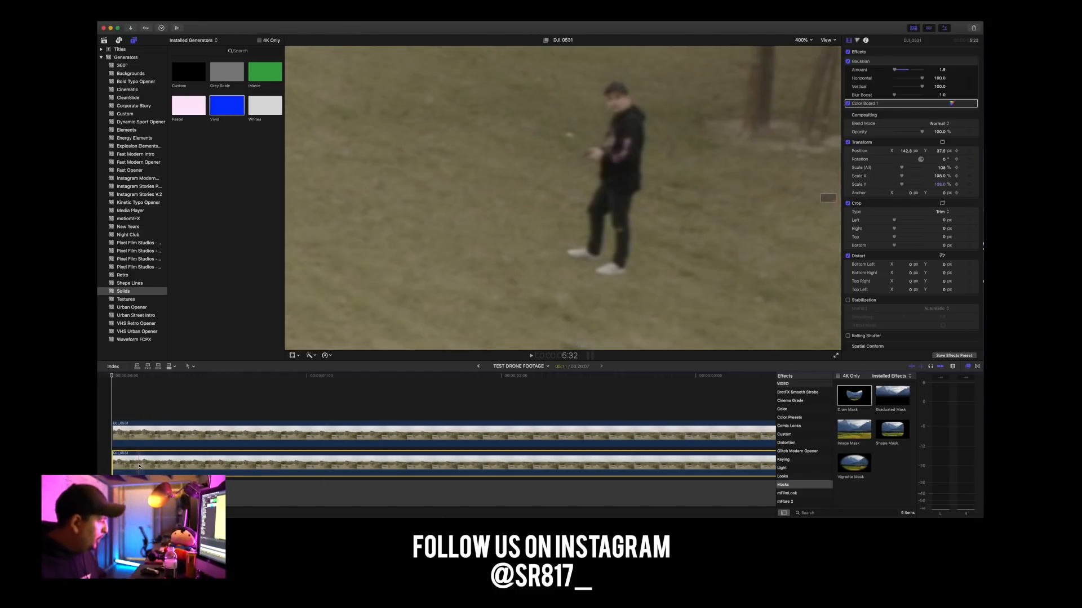
Duplicate the lower clip to make a three-layer stack and disable the bottom copy.
{"action": "left_click_drag", "start_coordinate": [138, 465], "coordinate": [142, 463]}
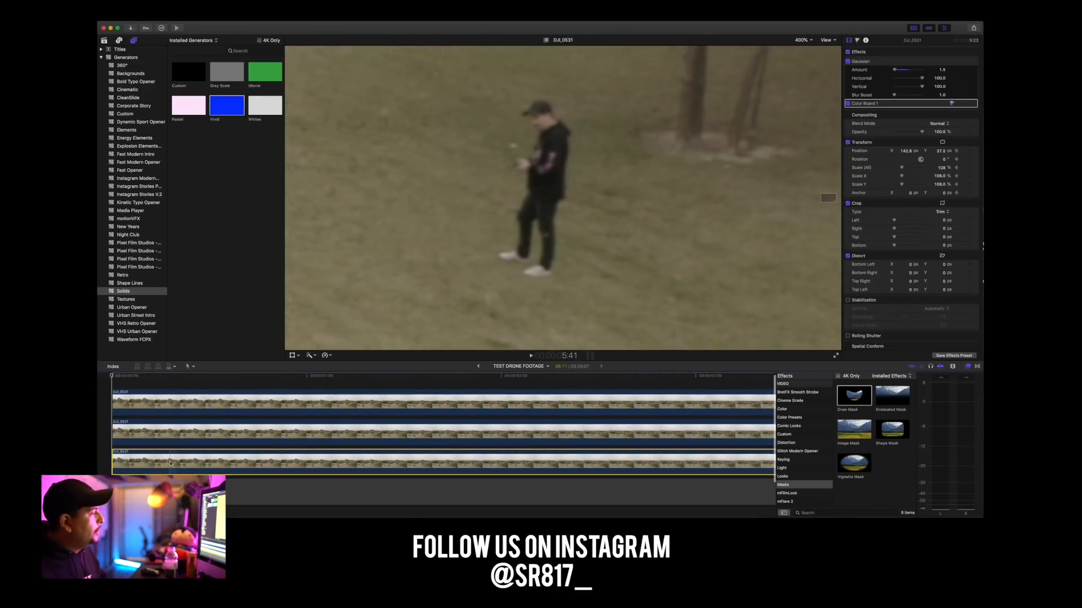
{"action": "left_click", "coordinate": [802, 40]}
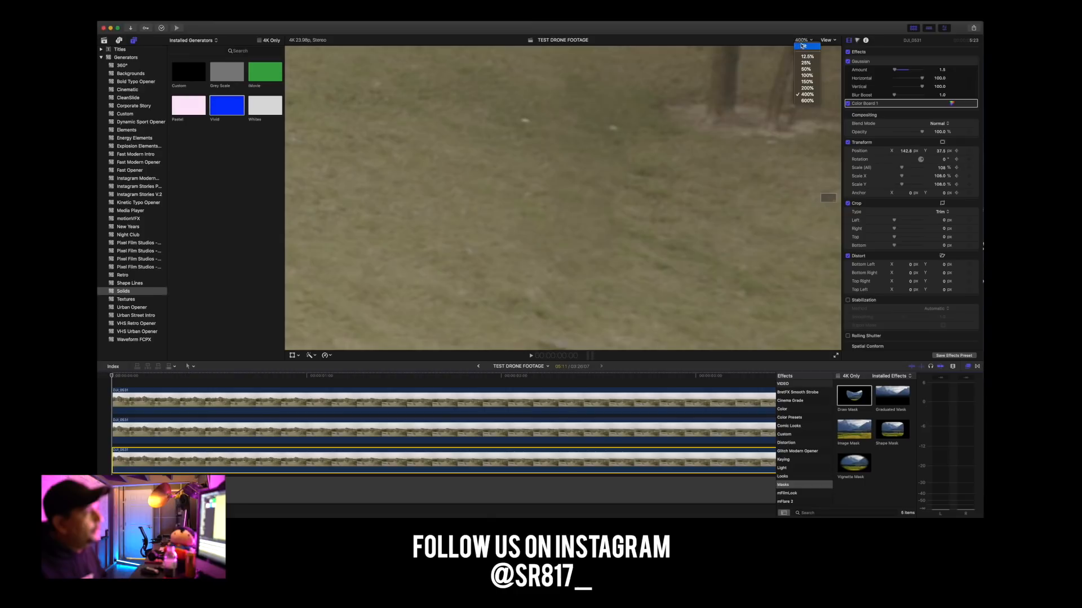
{"action": "left_click", "coordinate": [801, 50]}
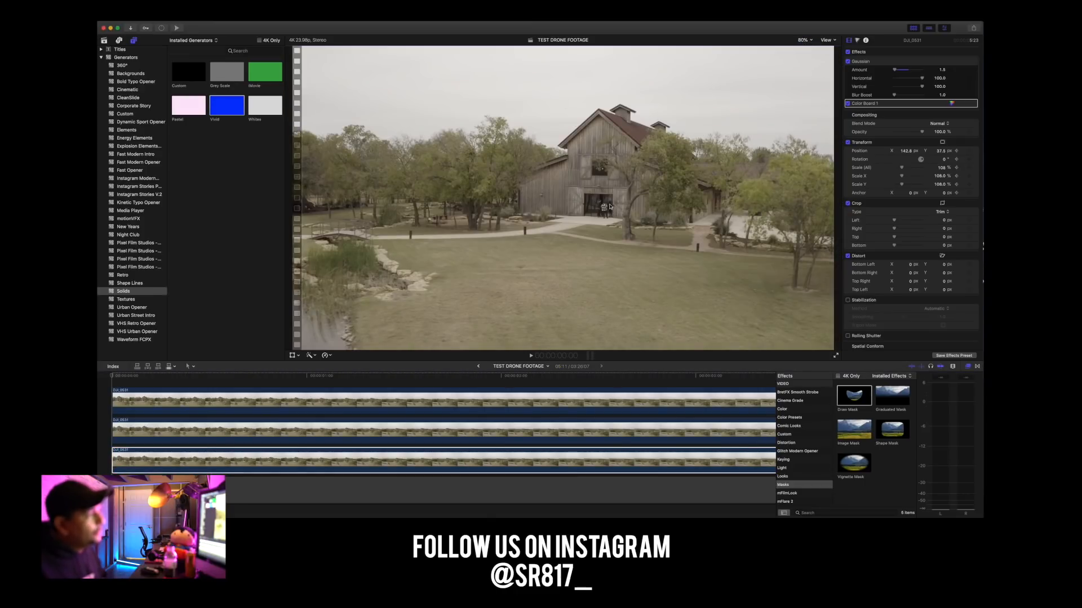
{"action": "left_click", "coordinate": [263, 456]}
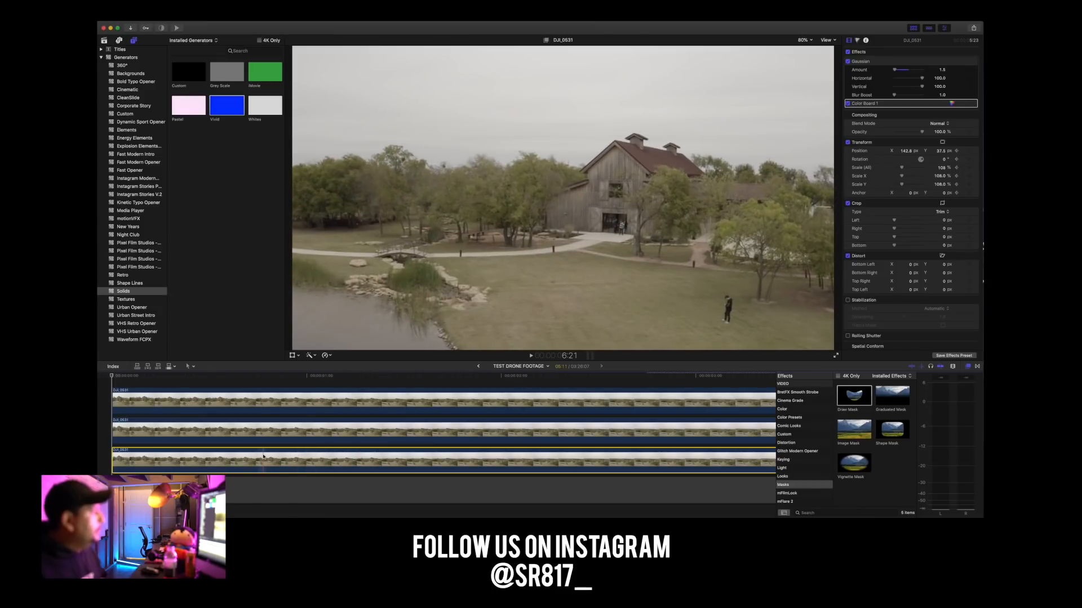
{"action": "left_click", "coordinate": [195, 423]}
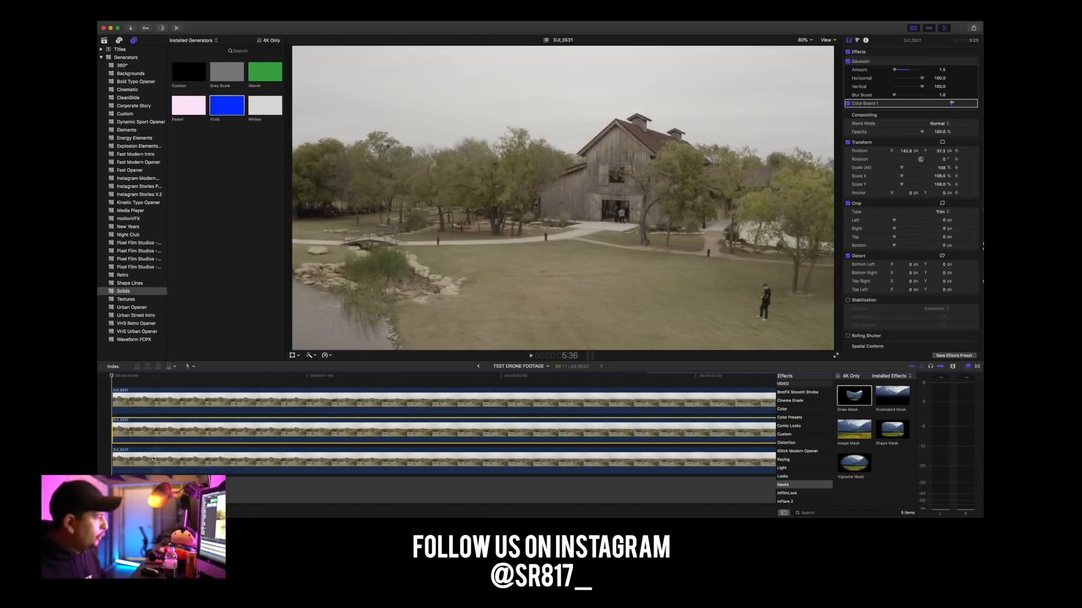
{"action": "right_click", "coordinate": [188, 460]}
{"action": "left_click", "coordinate": [205, 420]}
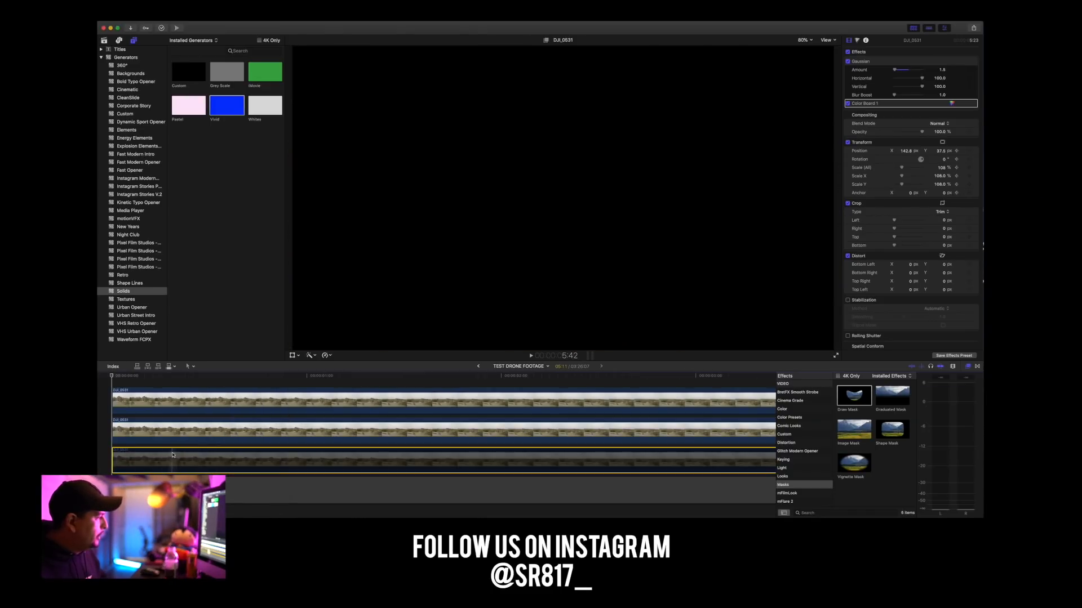
Select the middle clip and check its Transform keyframes at the first frame.
{"action": "left_click", "coordinate": [135, 381]}
{"action": "left_click", "coordinate": [135, 431]}
{"action": "mouse_move", "coordinate": [133, 379]}
{"action": "left_mouse_down"}
{"action": "mouse_move", "coordinate": [106, 380]}
{"action": "mouse_move", "coordinate": [118, 378]}
{"action": "left_mouse_up"}
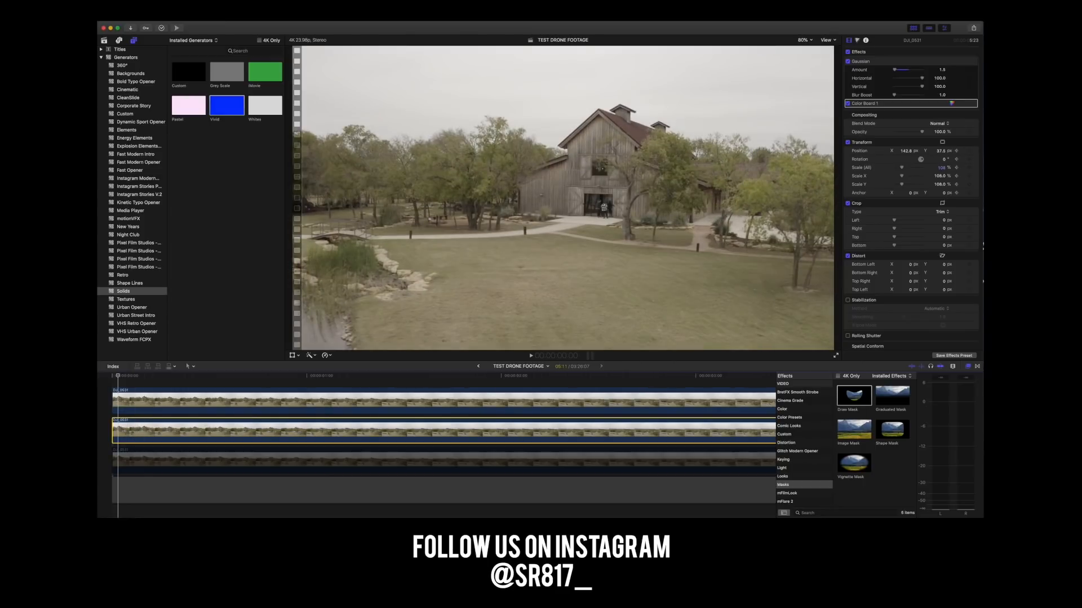
{"action": "left_click", "coordinate": [952, 153]}
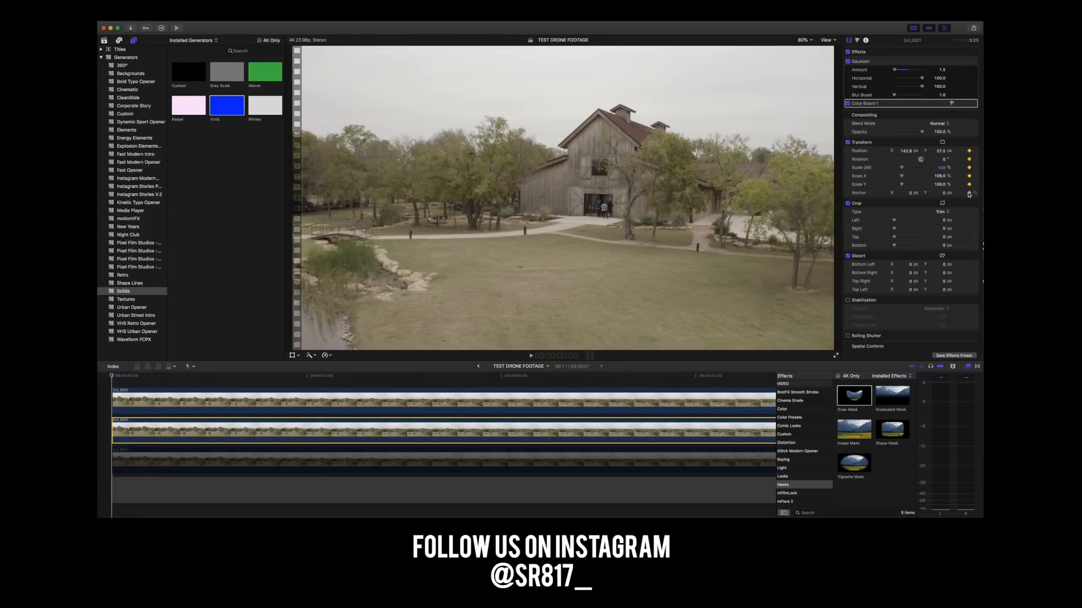
Go to 5:10 near the end of the clips and inspect the grass beside the tree at 400%.
{"action": "scroll", "coordinate": [476, 382], "scroll_direction": "right", "scroll_amount": 10}
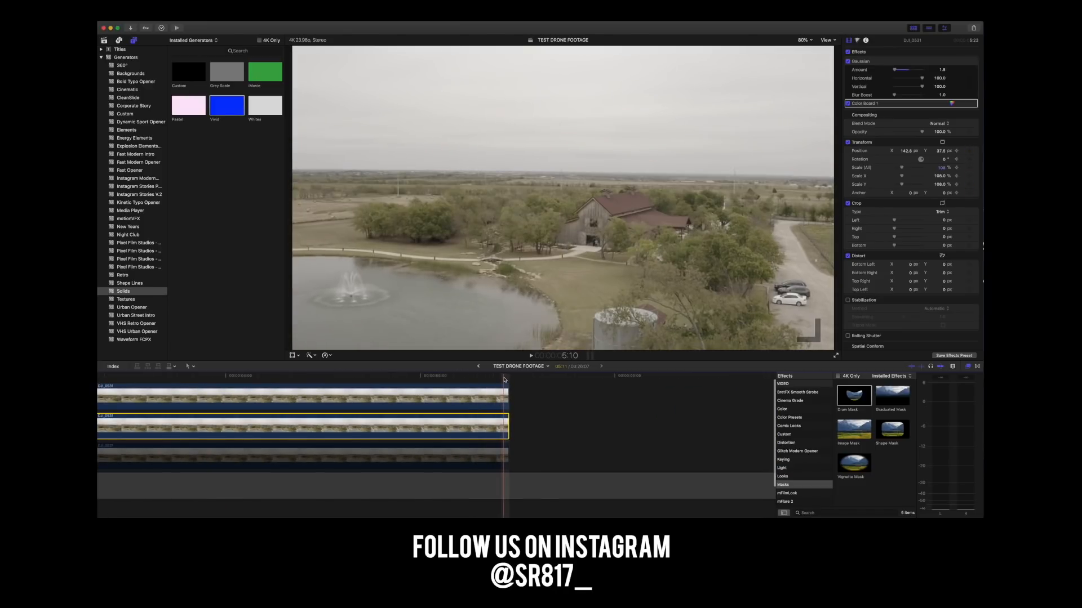
{"action": "left_click", "coordinate": [504, 382]}
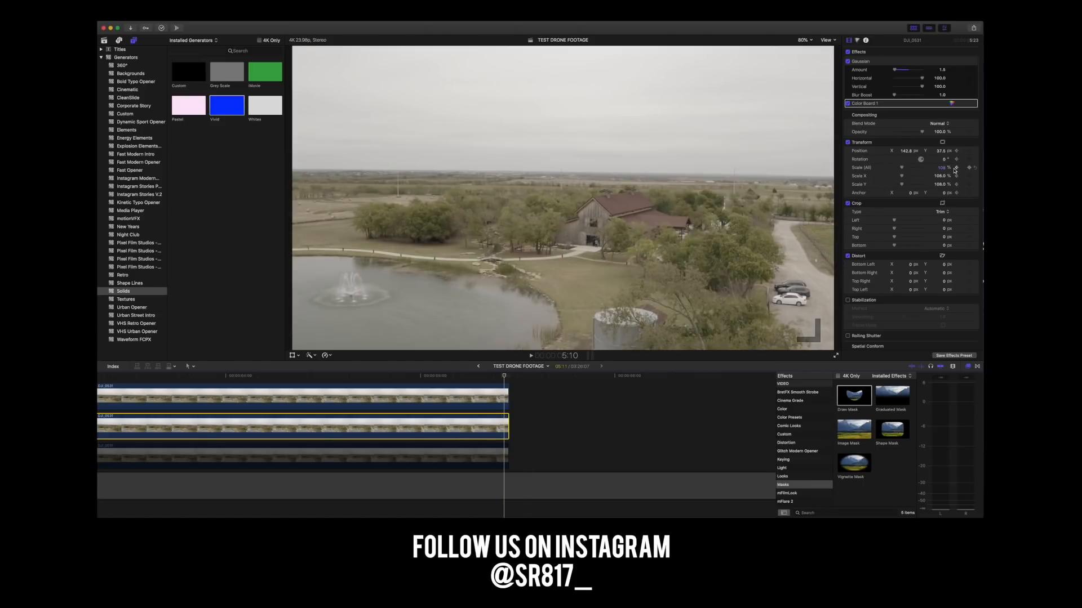
{"action": "left_click", "coordinate": [804, 41]}
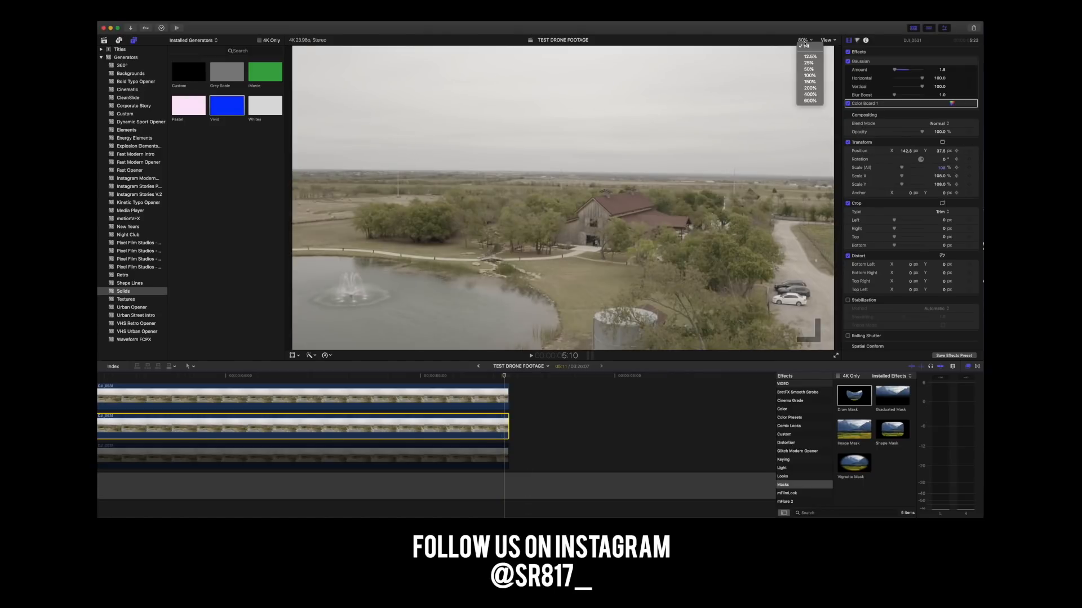
{"action": "left_click", "coordinate": [810, 95]}
{"action": "scroll", "coordinate": [828, 201], "scroll_direction": "down", "scroll_amount": 5}
{"action": "scroll", "coordinate": [828, 200], "scroll_direction": "up", "scroll_amount": 5}
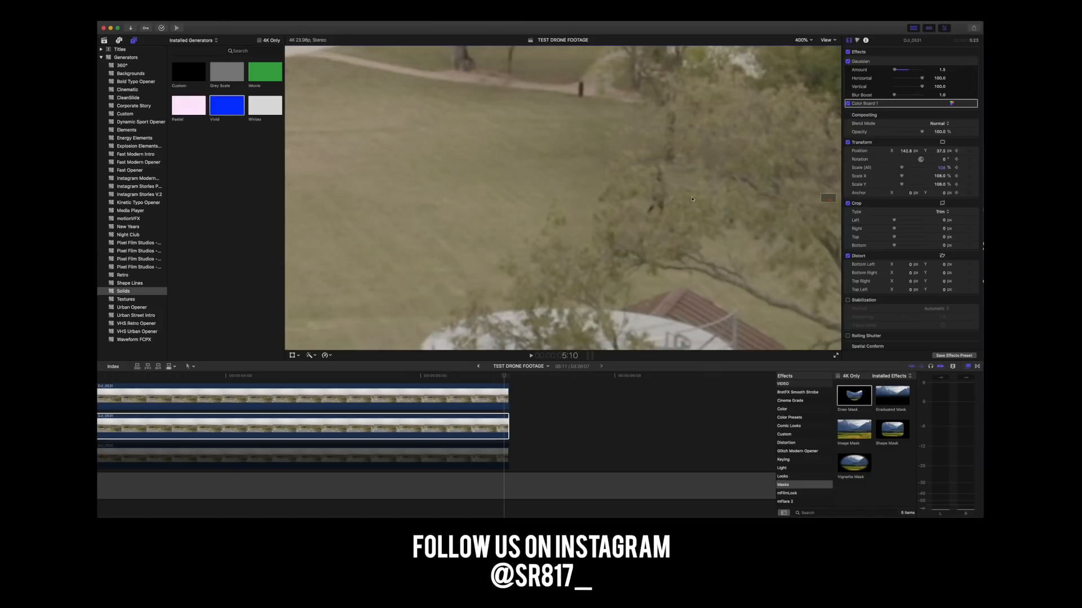
Try to shift the middle clip's Transform position horizontally and vertically at 5:10.
{"action": "left_click_drag", "start_coordinate": [905, 152], "coordinate": [944, 156]}
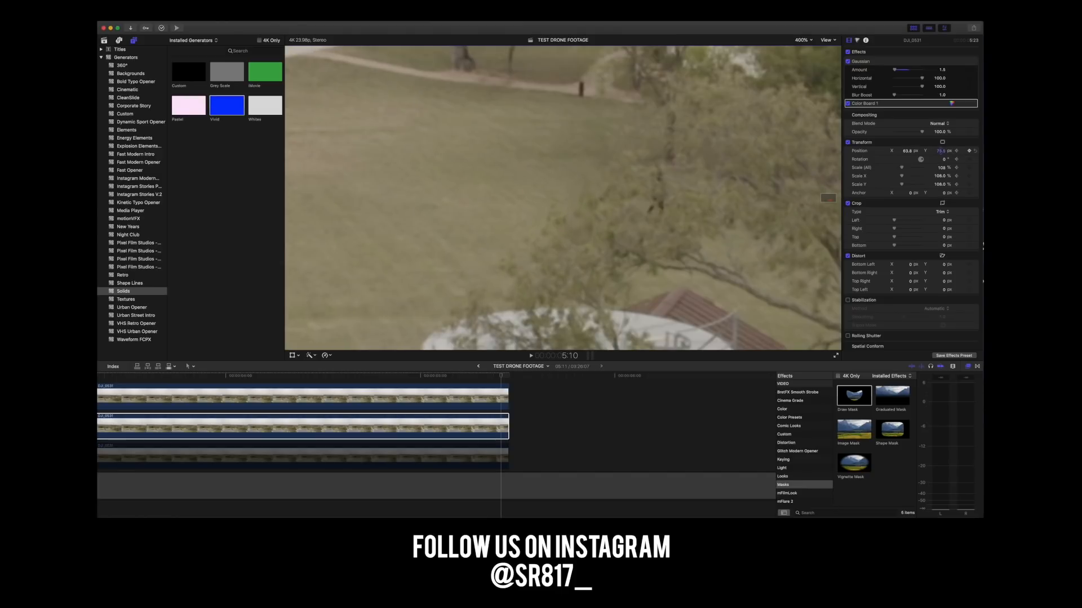
{"action": "mouse_move", "coordinate": [907, 151]}
{"action": "left_mouse_down"}
{"action": "mouse_move", "coordinate": [941, 145]}
{"action": "mouse_move", "coordinate": [907, 145]}
{"action": "left_mouse_up"}
{"action": "scroll", "coordinate": [912, 135], "scroll_direction": "down", "scroll_amount": 1}
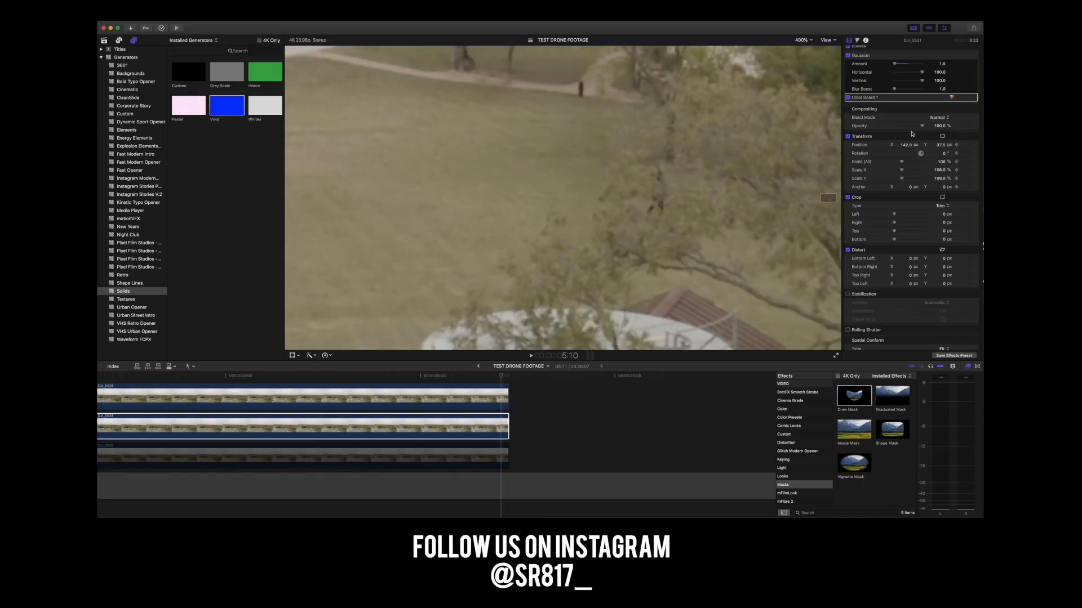
At 5:10, set the middle clip's Transform position to about X 55.8 px and Y 51.5 px, then compare the fill with Gaussian off and on.
{"action": "left_click_drag", "start_coordinate": [906, 144], "coordinate": [937, 145]}
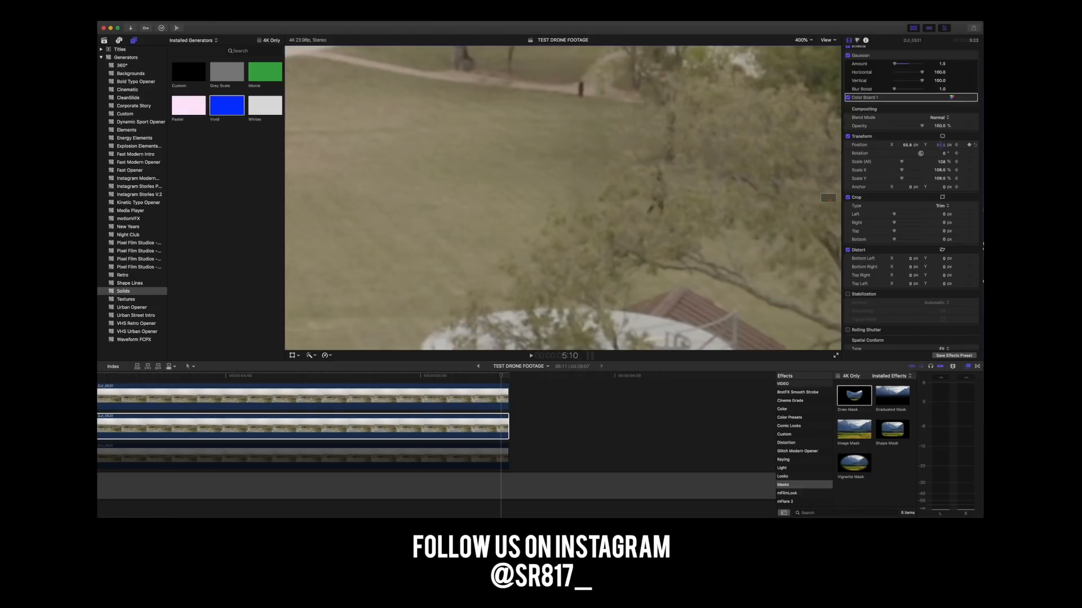
{"action": "scroll", "coordinate": [944, 146], "scroll_direction": "down", "scroll_amount": 1}
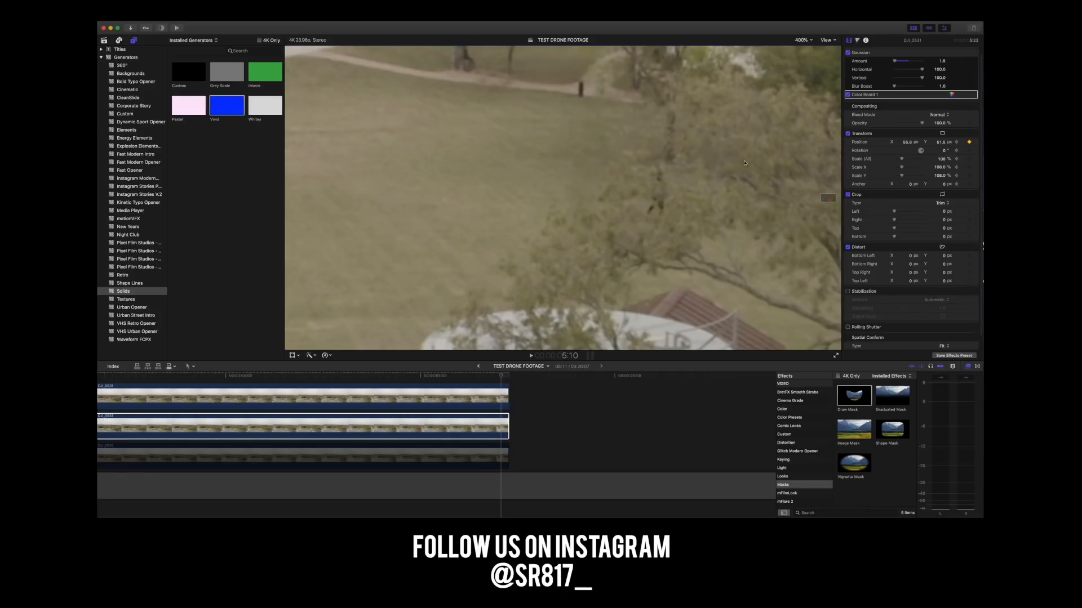
{"action": "scroll", "coordinate": [855, 75], "scroll_direction": "up", "scroll_amount": 1}
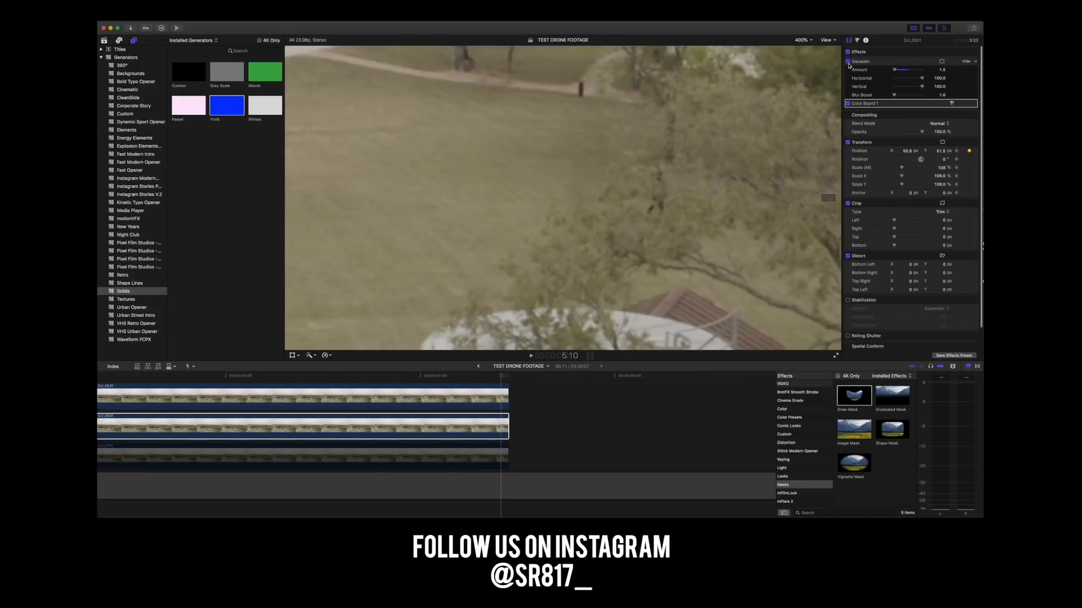
{"action": "left_click", "coordinate": [849, 62]}
{"action": "left_click", "coordinate": [849, 62]}
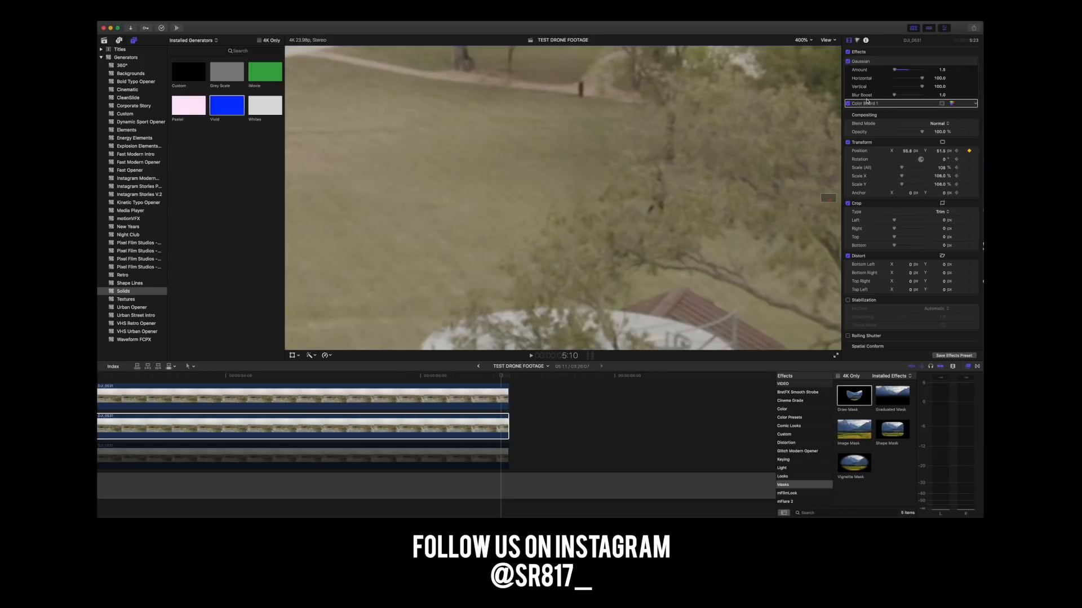
Examine the fill frame by frame between 5:10 and 5:07, and try nudging the middle clip's horizontal position at 5:08.
{"action": "left_click", "coordinate": [499, 376]}
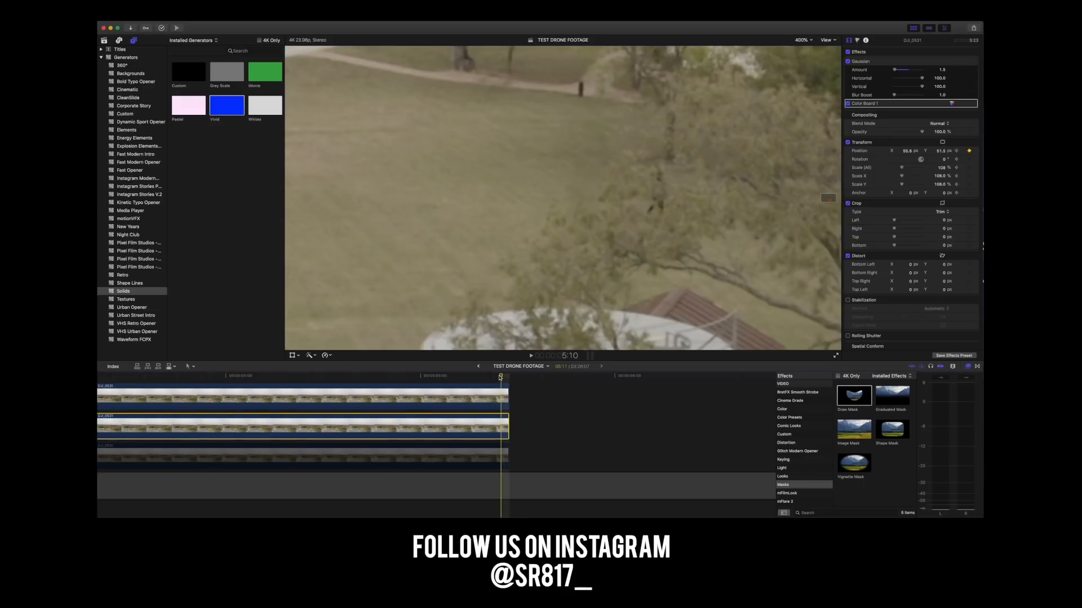
{"action": "mouse_move", "coordinate": [502, 376]}
{"action": "left_mouse_down"}
{"action": "mouse_move", "coordinate": [365, 376]}
{"action": "mouse_move", "coordinate": [502, 381]}
{"action": "left_mouse_up"}
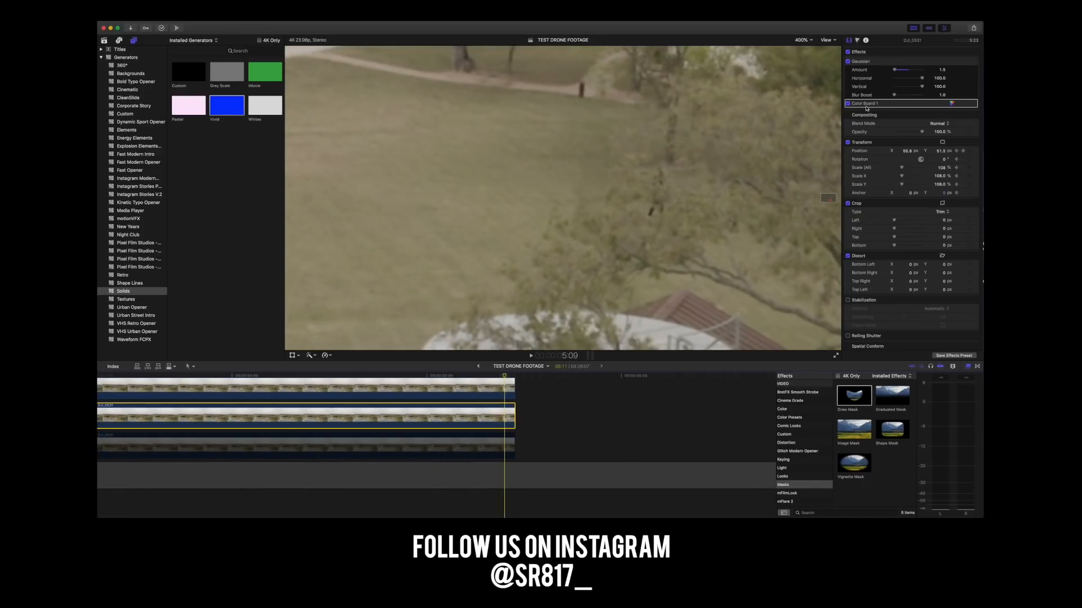
{"action": "left_click", "coordinate": [873, 144]}
{"action": "left_click", "coordinate": [867, 144]}
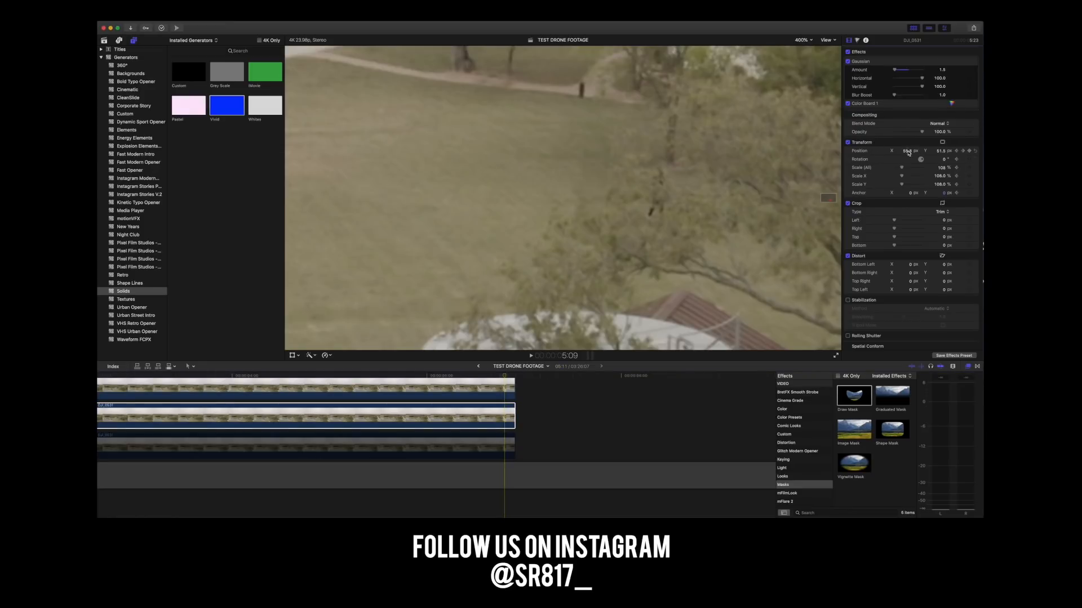
{"action": "key", "text": "Left"}
{"action": "key", "text": "Left"}
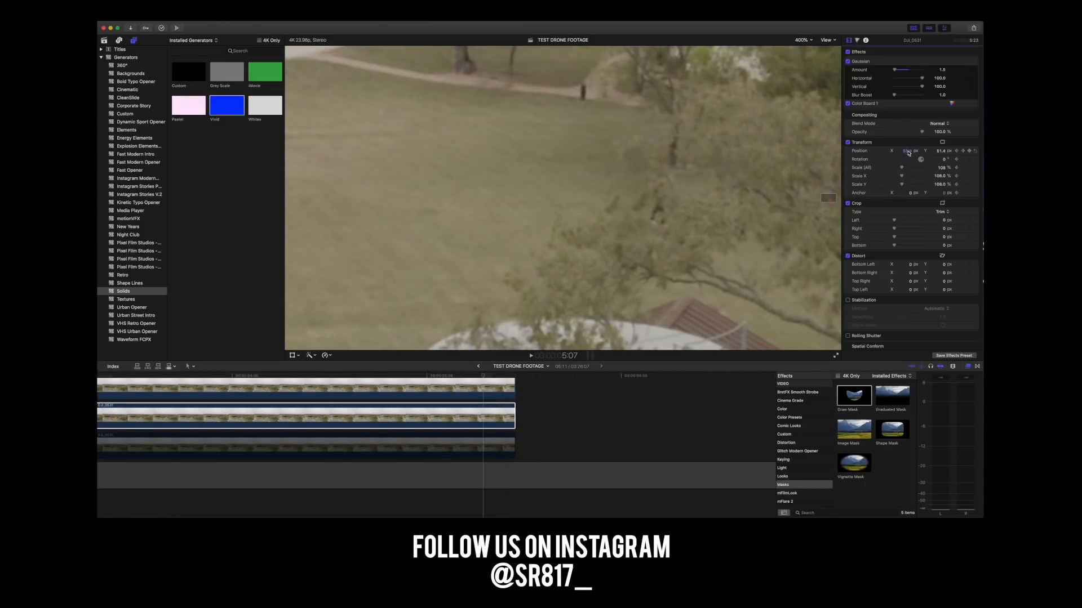
{"action": "key", "text": "Right"}
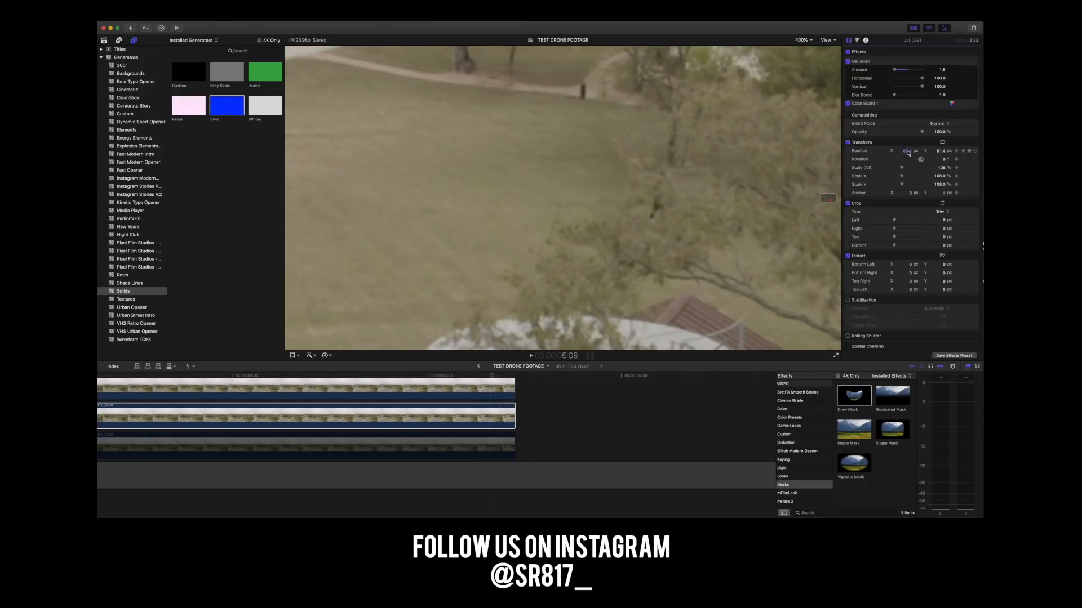
{"action": "left_click_drag", "start_coordinate": [906, 152], "coordinate": [913, 152]}
Select the upper clip and, at 5:09, move its Draw Mask position to about X 348.7 px and Y -433 px.
{"action": "left_click", "coordinate": [489, 413]}
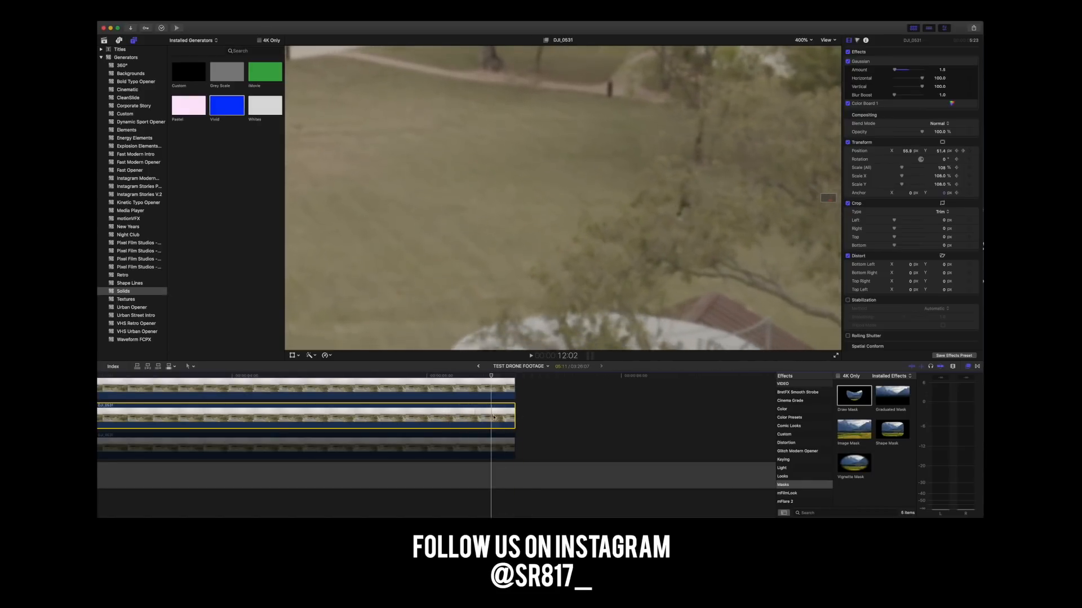
{"action": "left_click", "coordinate": [488, 382]}
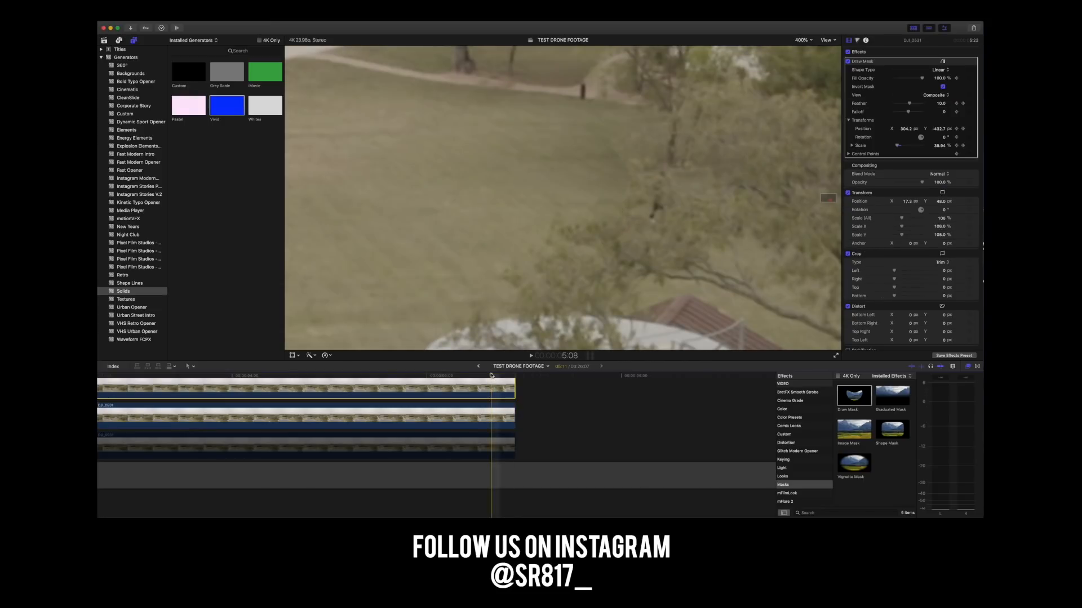
{"action": "left_click_drag", "start_coordinate": [496, 374], "coordinate": [506, 376]}
{"action": "scroll", "coordinate": [506, 394], "scroll_direction": "down", "scroll_amount": 1}
{"action": "scroll", "coordinate": [506, 393], "scroll_direction": "left", "scroll_amount": 1}
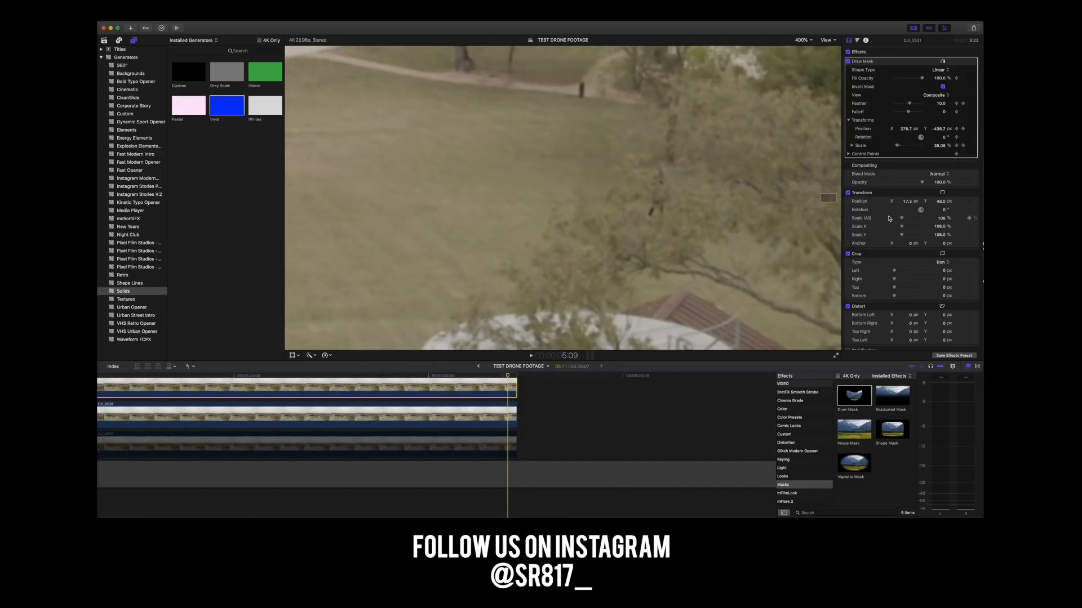
{"action": "left_click", "coordinate": [885, 65]}
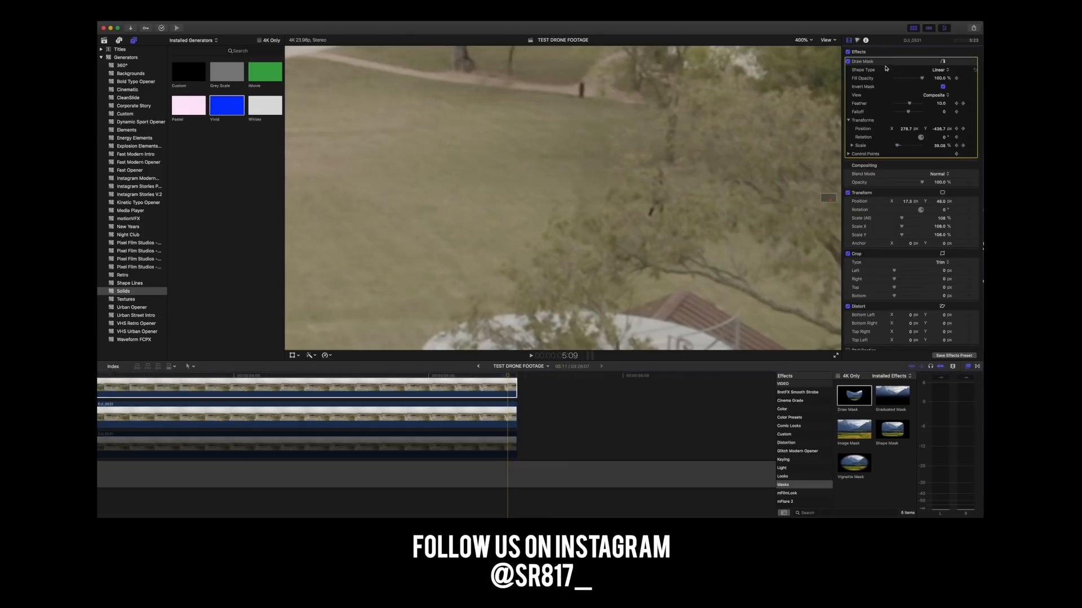
{"action": "left_click_drag", "start_coordinate": [906, 129], "coordinate": [906, 128]}
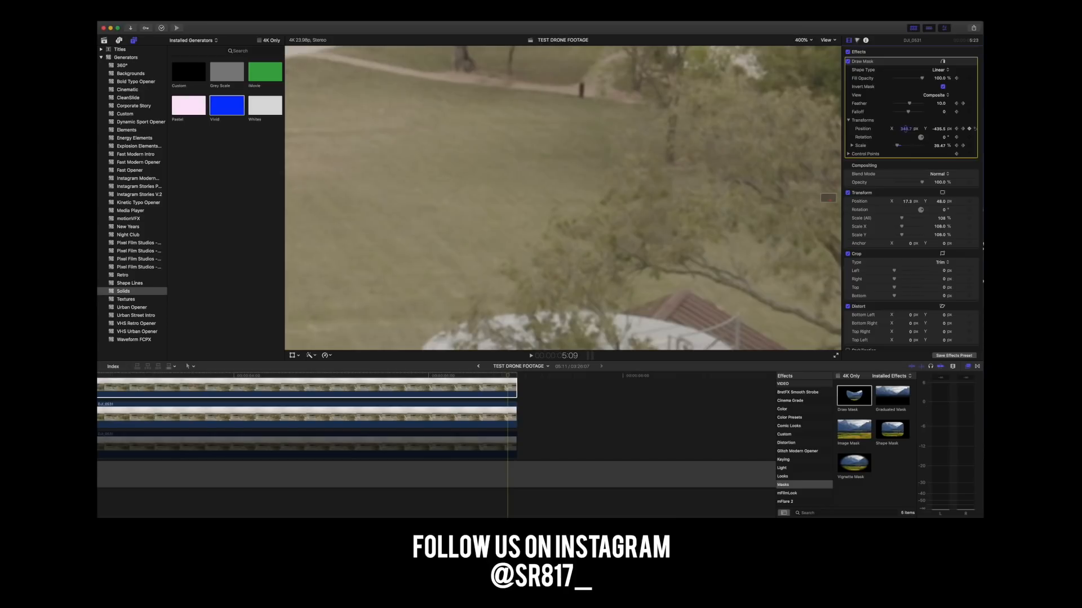
{"action": "scroll", "coordinate": [905, 129], "scroll_direction": "down", "scroll_amount": 1}
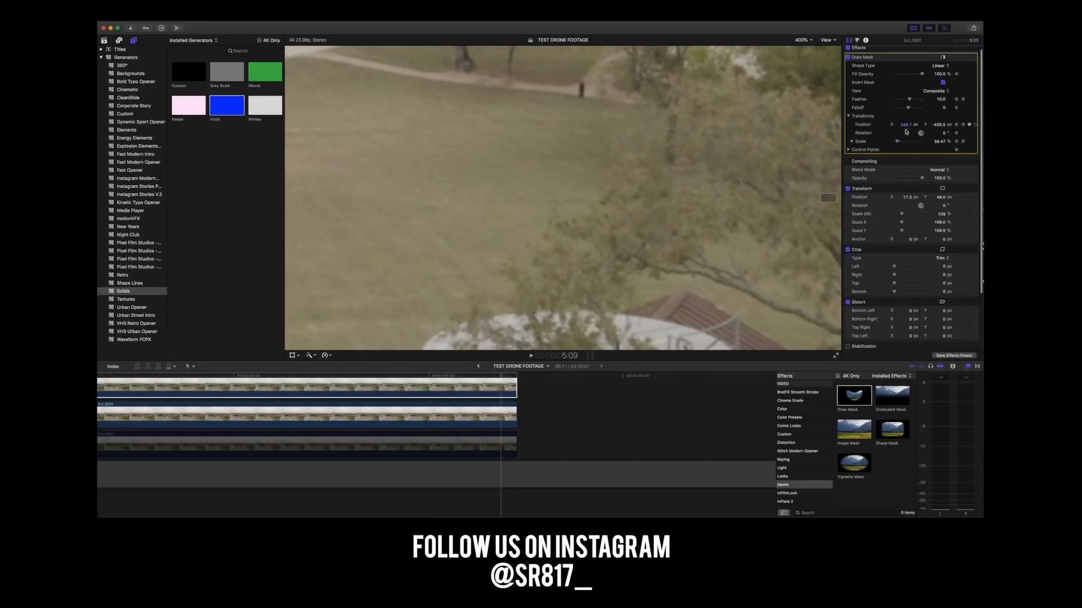
{"action": "left_click", "coordinate": [939, 126]}
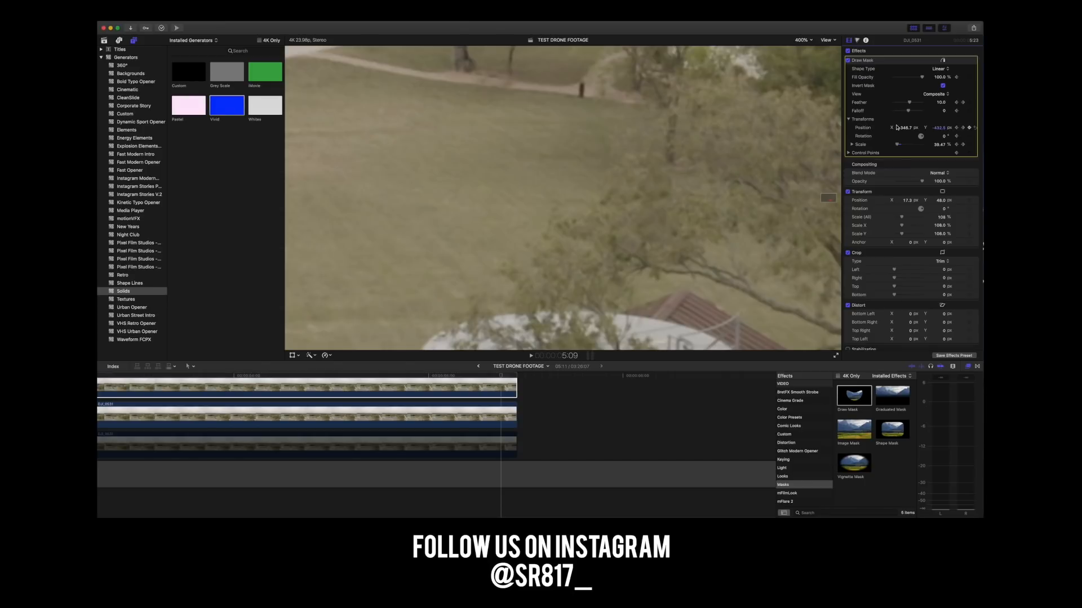
Nudge the Draw Mask's horizontal position on the preceding frame and step back to about 4:22 to check the fill.
{"action": "key", "text": "Left"}
{"action": "left_click_drag", "start_coordinate": [911, 131], "coordinate": [906, 132]}
{"action": "key", "text": "Left"}
{"action": "key", "text": "Left"}
{"action": "key", "text": "Left"}
{"action": "key", "text": "Left"}
{"action": "key", "text": "Left"}
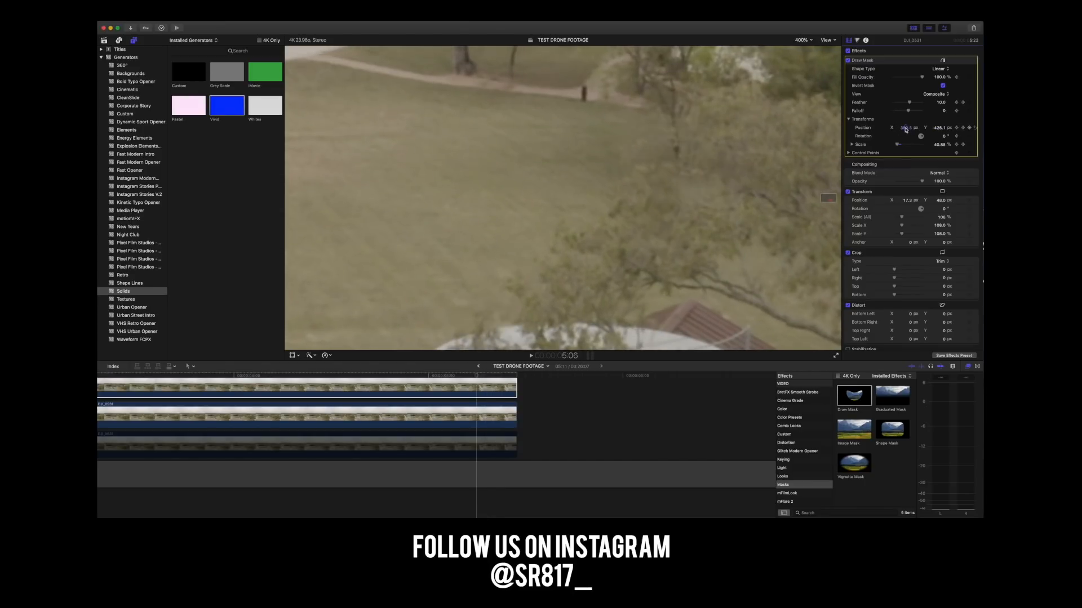
{"action": "key", "text": "Left"}
{"action": "key", "text": "Left"}
{"action": "key", "text": "Left"}
{"action": "key", "text": "Left"}
{"action": "key", "text": "Left"}
{"action": "key", "text": "Left"}
{"action": "key", "text": "Left"}
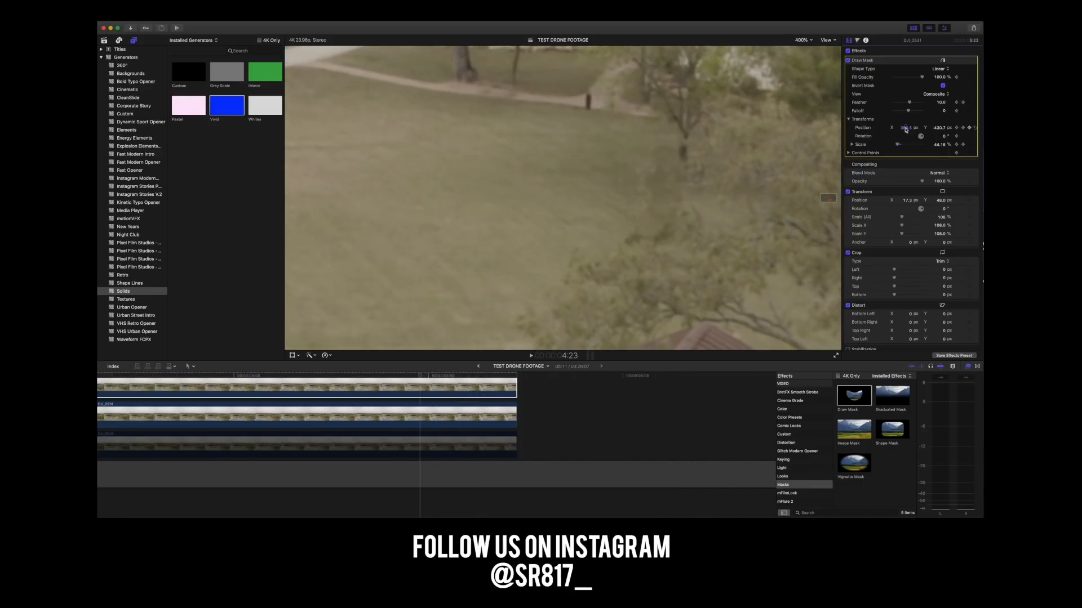
{"action": "key", "text": "Right"}
{"action": "key", "text": "Right"}
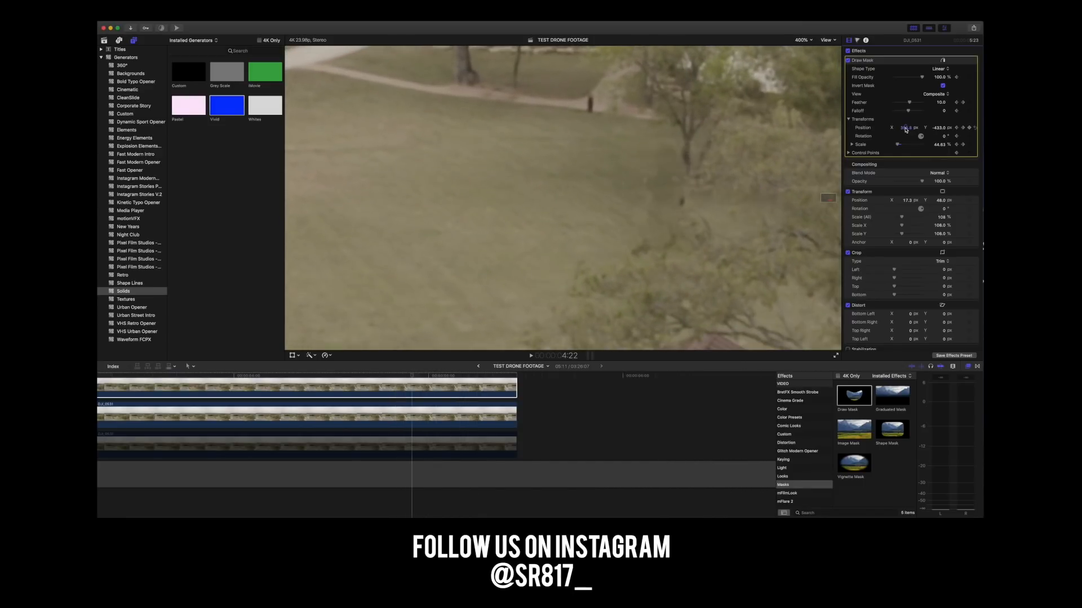
Compare the fill on the frames between 4:21 and 5:00, and nudge the Draw Mask's horizontal position at 4:22.
{"action": "key", "text": "Right"}
{"action": "key", "text": "Right"}
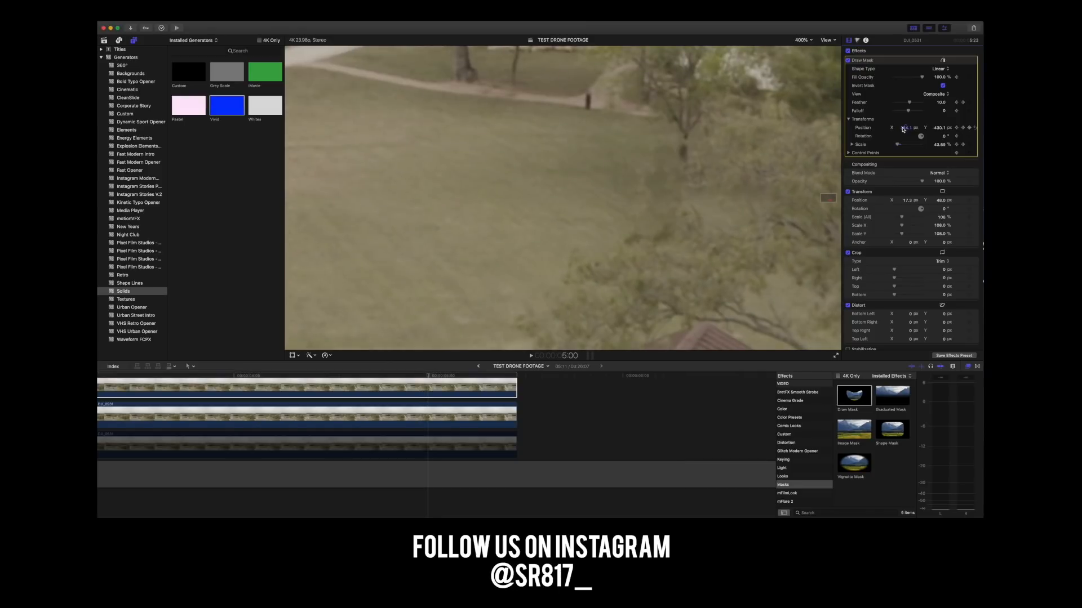
{"action": "key", "text": "Left"}
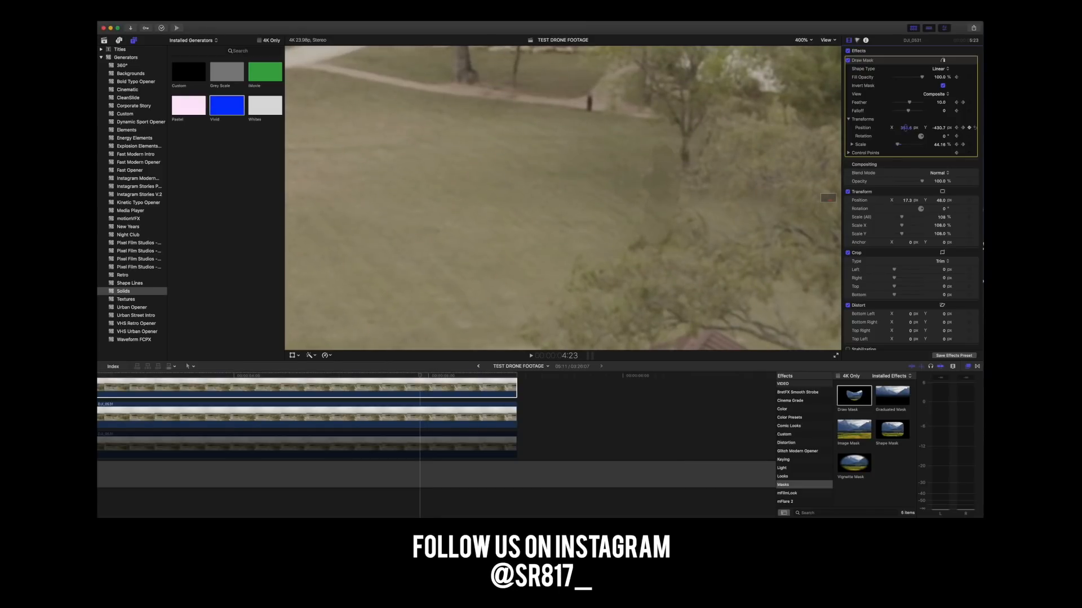
{"action": "key", "text": "Left"}
{"action": "key", "text": "Left"}
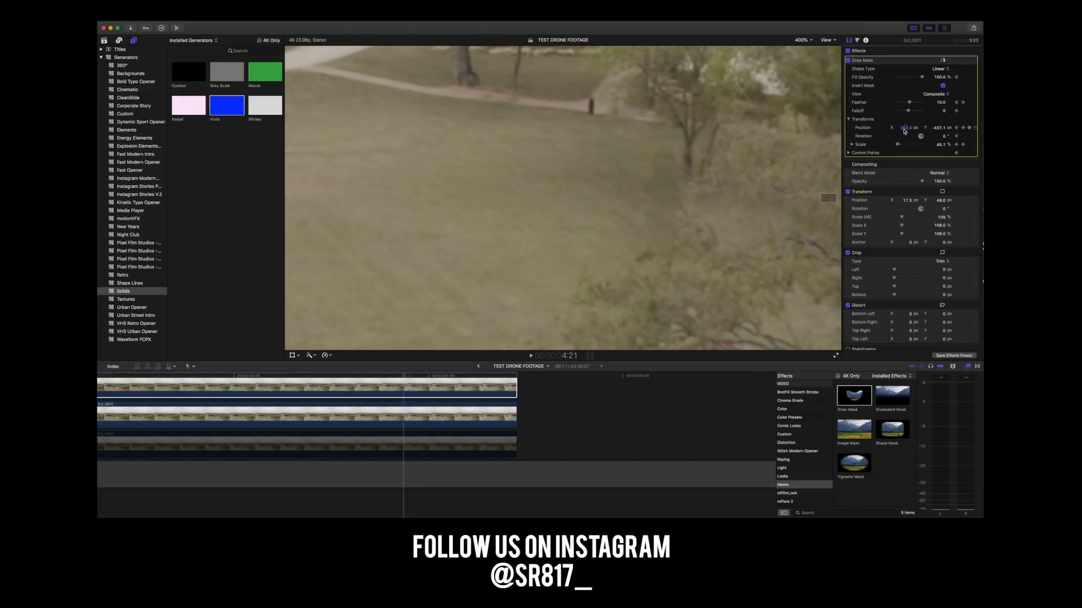
{"action": "key", "text": "Right"}
{"action": "mouse_move", "coordinate": [904, 132]}
{"action": "left_mouse_down"}
{"action": "mouse_move", "coordinate": [903, 122]}
{"action": "mouse_move", "coordinate": [903, 131]}
{"action": "left_mouse_up"}
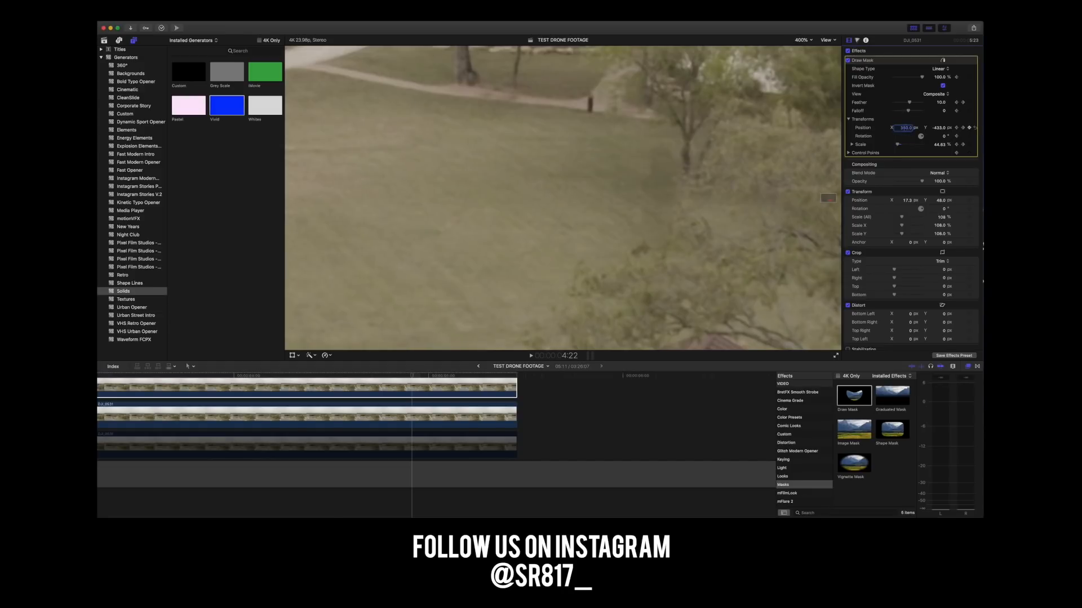
{"action": "left_click_drag", "start_coordinate": [904, 129], "coordinate": [905, 130]}
{"action": "key", "text": "Return"}
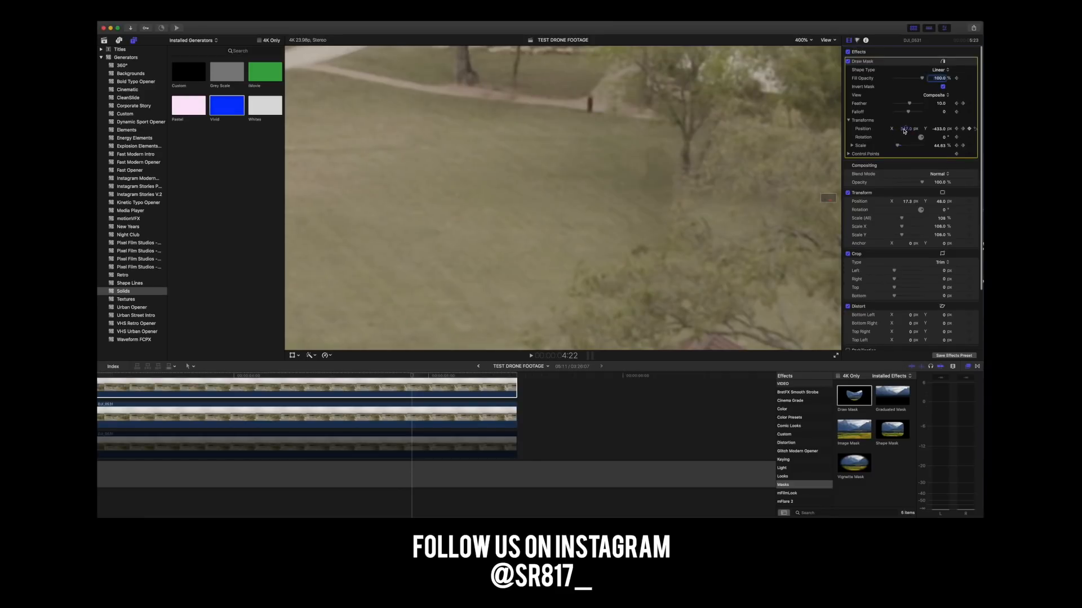
Select the upper clip and fine-tune the Draw Mask's horizontal position at 4:20 and on the preceding frame.
{"action": "left_click", "coordinate": [421, 389]}
{"action": "key", "text": "Left"}
{"action": "key", "text": "Left"}
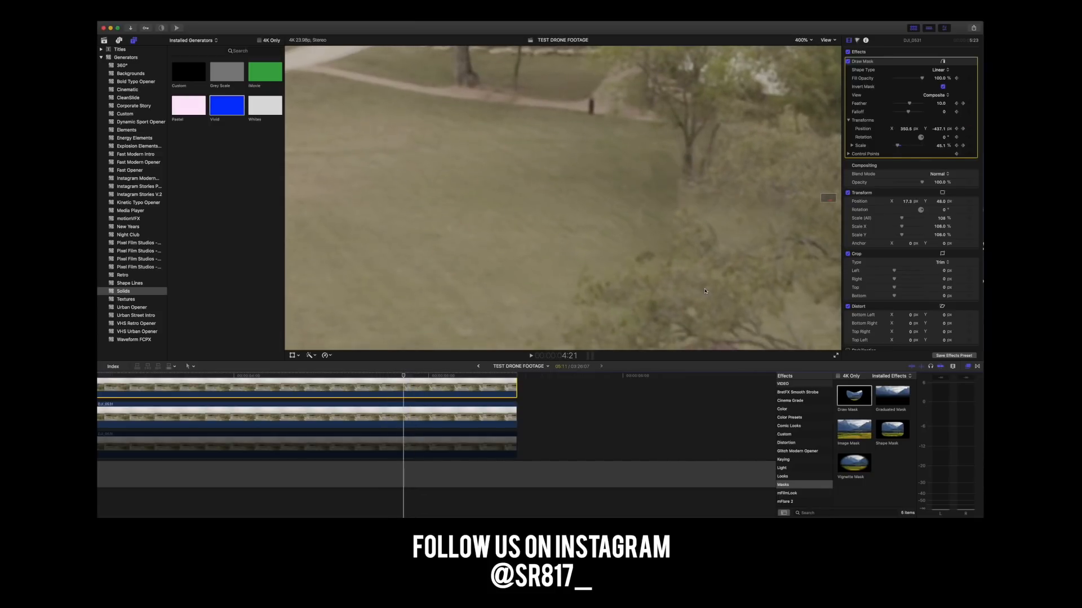
{"action": "key", "text": "Left"}
{"action": "left_click_drag", "start_coordinate": [905, 130], "coordinate": [893, 130]}
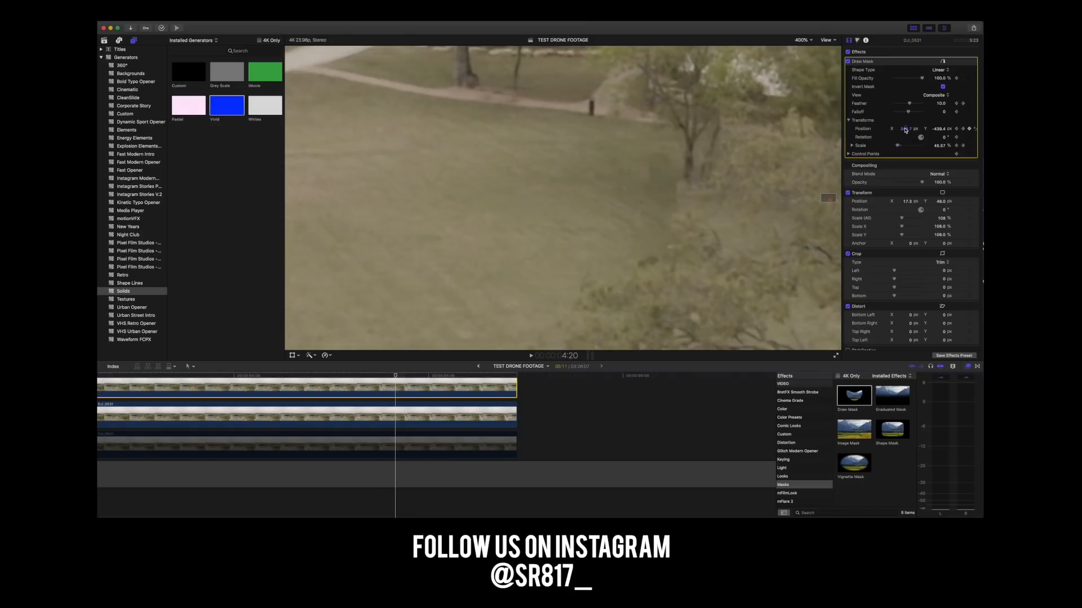
{"action": "key", "text": "Left"}
{"action": "left_click_drag", "start_coordinate": [905, 130], "coordinate": [908, 131]}
Examine the masked fill frame by frame from about 4:18 back to 1:23.
{"action": "key", "text": "Left"}
{"action": "key", "text": "Left"}
{"action": "key", "text": "Left"}
{"action": "key", "text": "Left"}
{"action": "key", "text": "Left"}
{"action": "key", "text": "Left"}
{"action": "key", "text": "Left"}
{"action": "key", "text": "Left"}
{"action": "key", "text": "Left"}
{"action": "key", "text": "Left"}
{"action": "key", "text": "Left"}
{"action": "key", "text": "Left"}
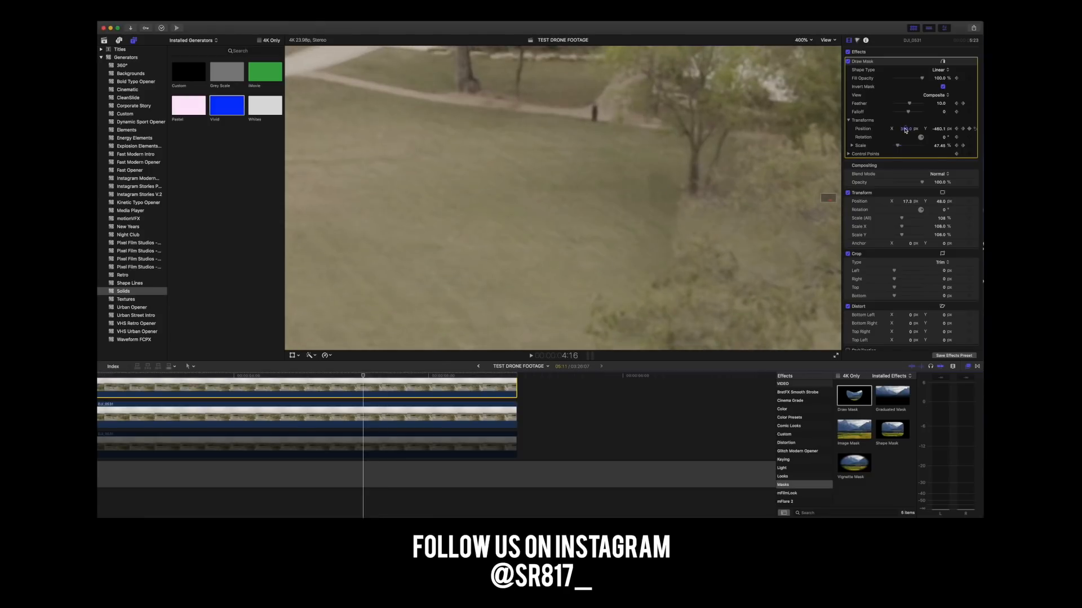
{"action": "key", "text": "Left"}
{"action": "key", "text": "Left"}
{"action": "key", "text": "Left"}
{"action": "key", "text": "Left"}
{"action": "key", "text": "Left"}
{"action": "key", "text": "Left"}
{"action": "key", "text": "Left"}
{"action": "key", "text": "Left"}
{"action": "key", "text": "Left"}
{"action": "key", "text": "Left"}
{"action": "key", "text": "Left"}
{"action": "key", "text": "Left"}
{"action": "key", "text": "Left"}
{"action": "key", "text": "Left"}
{"action": "key", "text": "Left"}
{"action": "key", "text": "Left"}
{"action": "key", "text": "Left"}
{"action": "key", "text": "Left"}
{"action": "key", "text": "Left"}
{"action": "key", "text": "Left"}
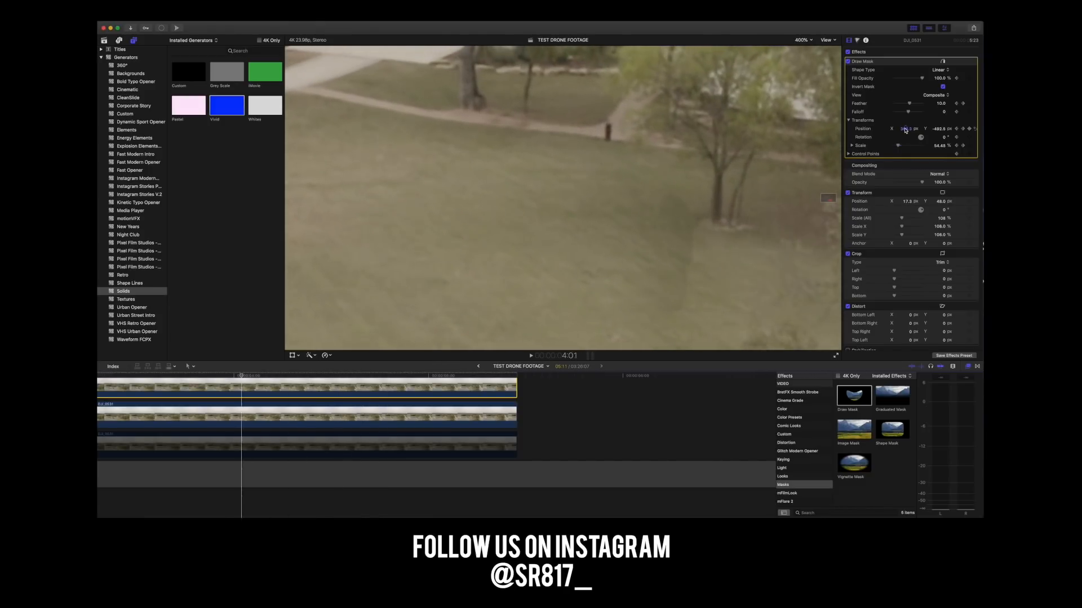
{"action": "key", "text": "super+equal"}
{"action": "key", "text": "Left"}
{"action": "key", "text": "Left"}
{"action": "key", "text": "Left"}
{"action": "key", "text": "Left"}
{"action": "key", "text": "Left"}
{"action": "key", "text": "Left"}
{"action": "key", "text": "Left"}
{"action": "key", "text": "Left"}
{"action": "key", "text": "Left"}
{"action": "key", "text": "Left"}
{"action": "key", "text": "Left"}
{"action": "key", "text": "Left"}
{"action": "key", "text": "Left"}
{"action": "key", "text": "Left"}
{"action": "key", "text": "Left"}
{"action": "key", "text": "Left"}
{"action": "key", "text": "Left"}
{"action": "key", "text": "Left"}
{"action": "key", "text": "Left"}
{"action": "key", "text": "Left"}
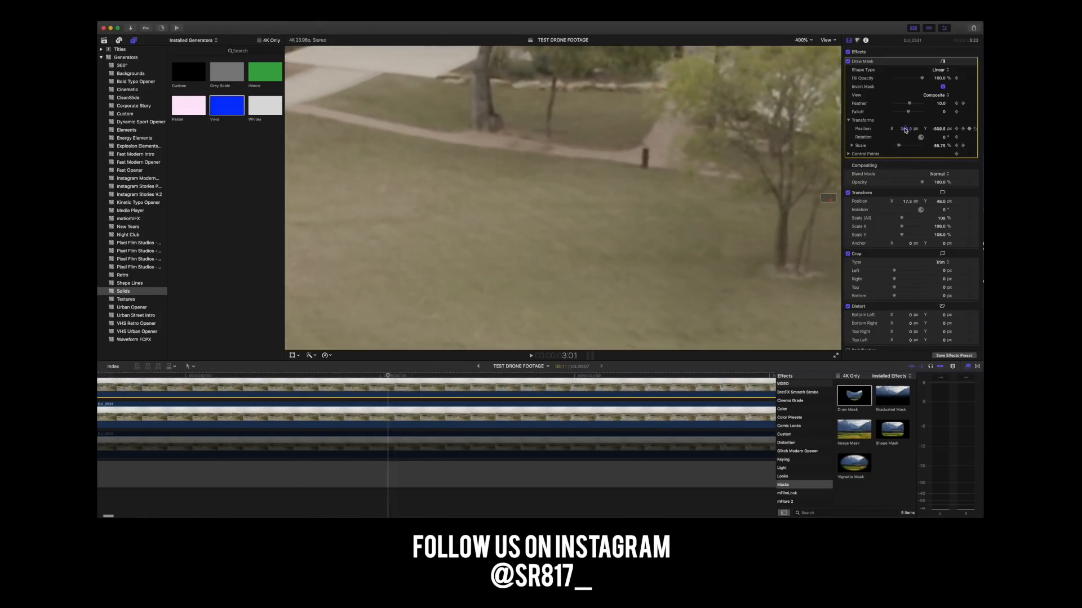
{"action": "key", "text": "Left"}
{"action": "key", "text": "Left"}
{"action": "key", "text": "Left"}
{"action": "key", "text": "Left"}
{"action": "key", "text": "Left"}
{"action": "key", "text": "Left"}
{"action": "key", "text": "Left"}
{"action": "key", "text": "Left"}
{"action": "key", "text": "Left"}
{"action": "key", "text": "Left"}
{"action": "key", "text": "Left"}
{"action": "key", "text": "Left"}
{"action": "key", "text": "Left"}
{"action": "key", "text": "Left"}
{"action": "key", "text": "Left"}
{"action": "key", "text": "Left"}
{"action": "key", "text": "Left"}
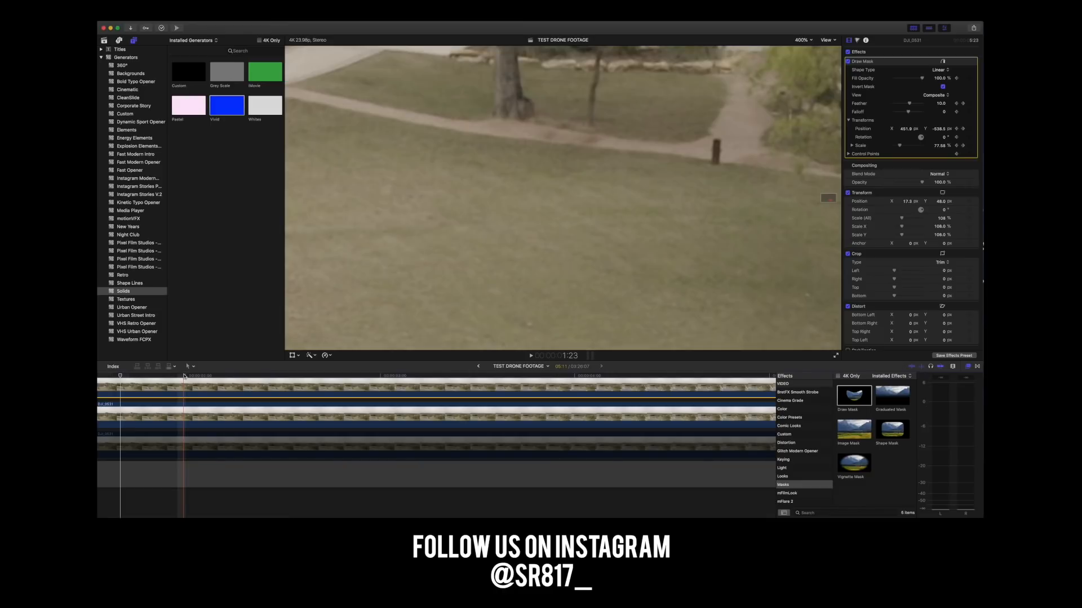
Fit the whole image in the viewer and play the composite from the first frame to the end of the clip.
{"action": "left_click", "coordinate": [183, 376]}
{"action": "key", "text": "super+minus"}
{"action": "key", "text": "super+minus"}
{"action": "key", "text": "super+minus"}
{"action": "key", "text": "super+minus"}
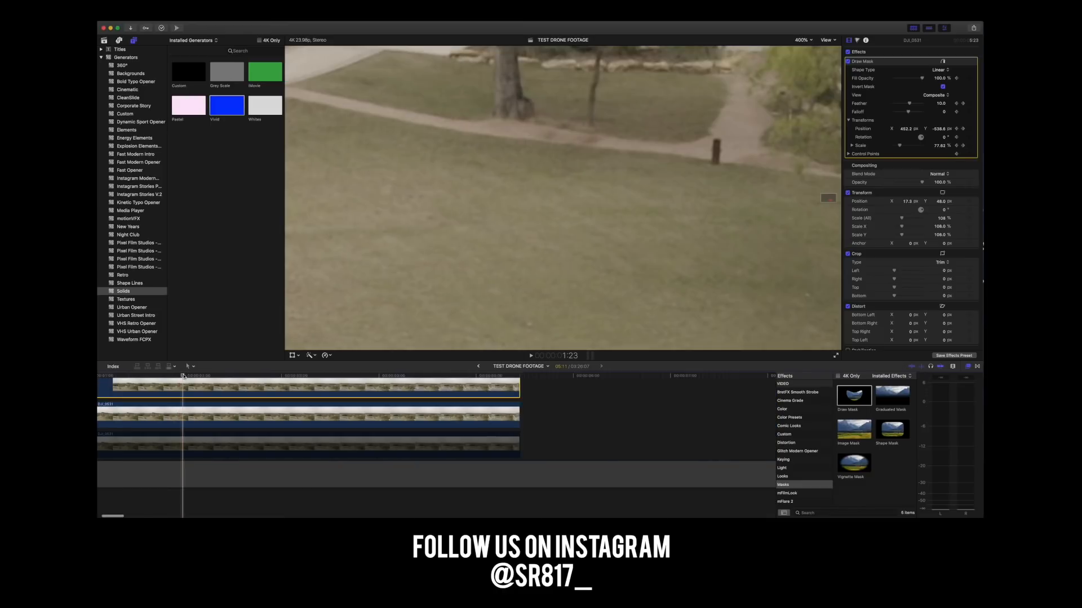
{"action": "key", "text": "Home"}
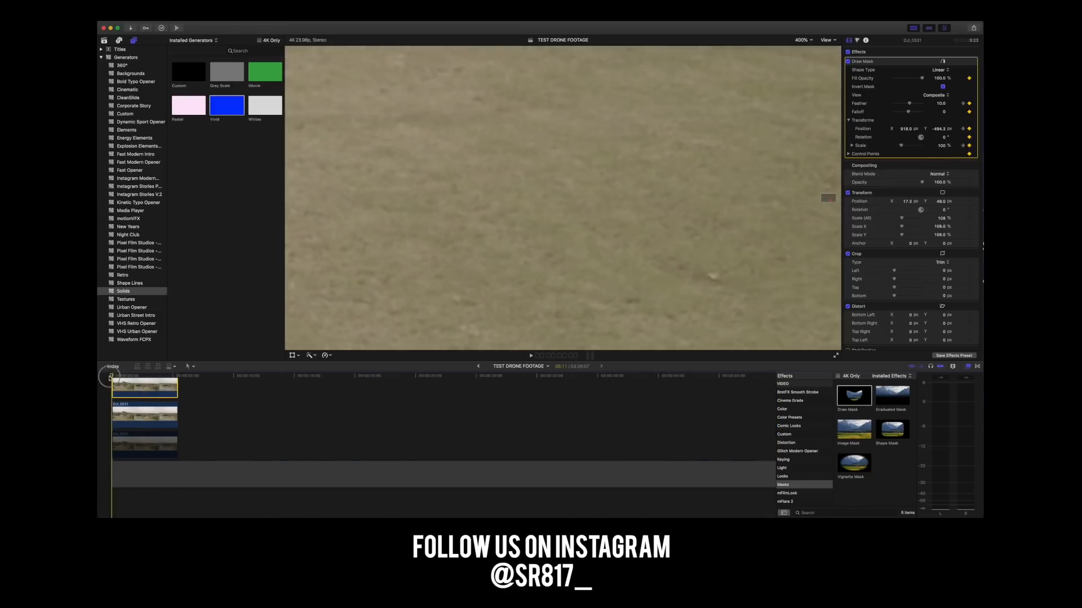
{"action": "left_click", "coordinate": [802, 40]}
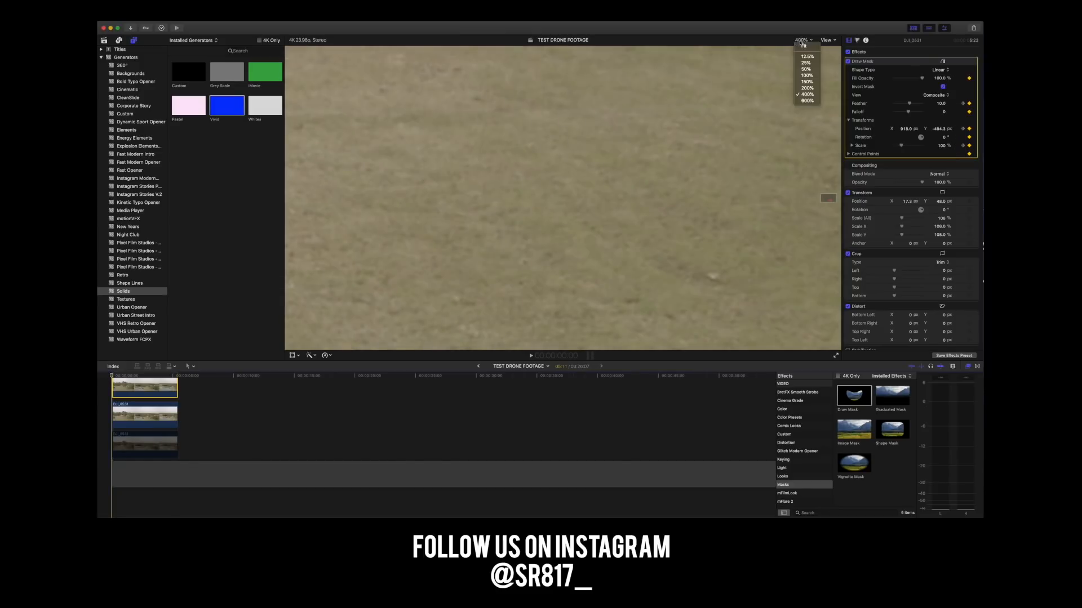
{"action": "left_click", "coordinate": [804, 46]}
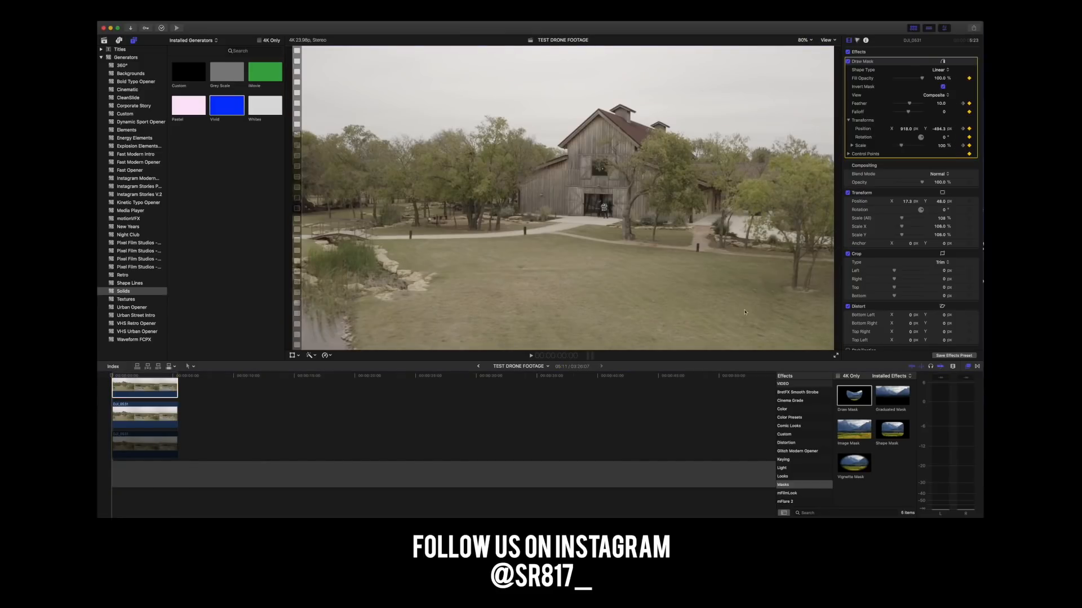
{"action": "key", "text": "space"}
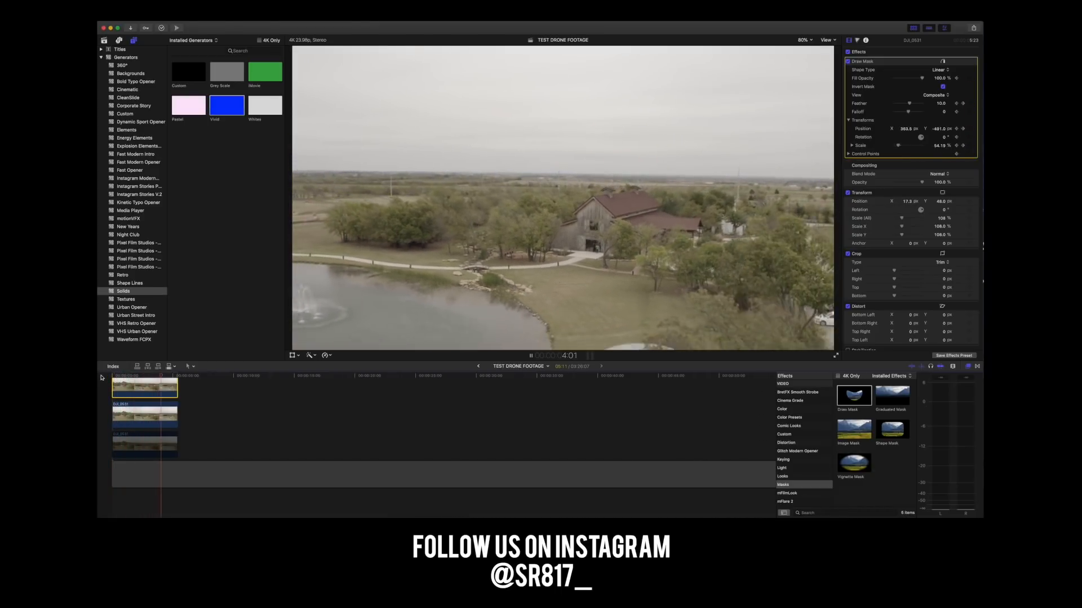
{"action": "key", "text": "space"}
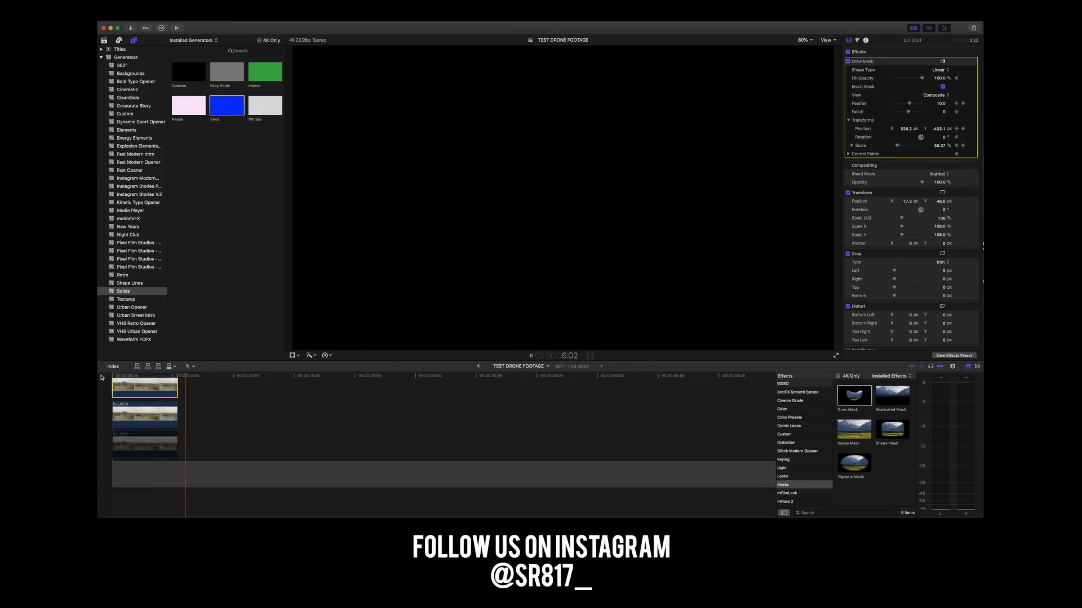
At 4:03, select the middle clip and raise its Color Board highlights exposure slightly above zero.
{"action": "left_click", "coordinate": [162, 377]}
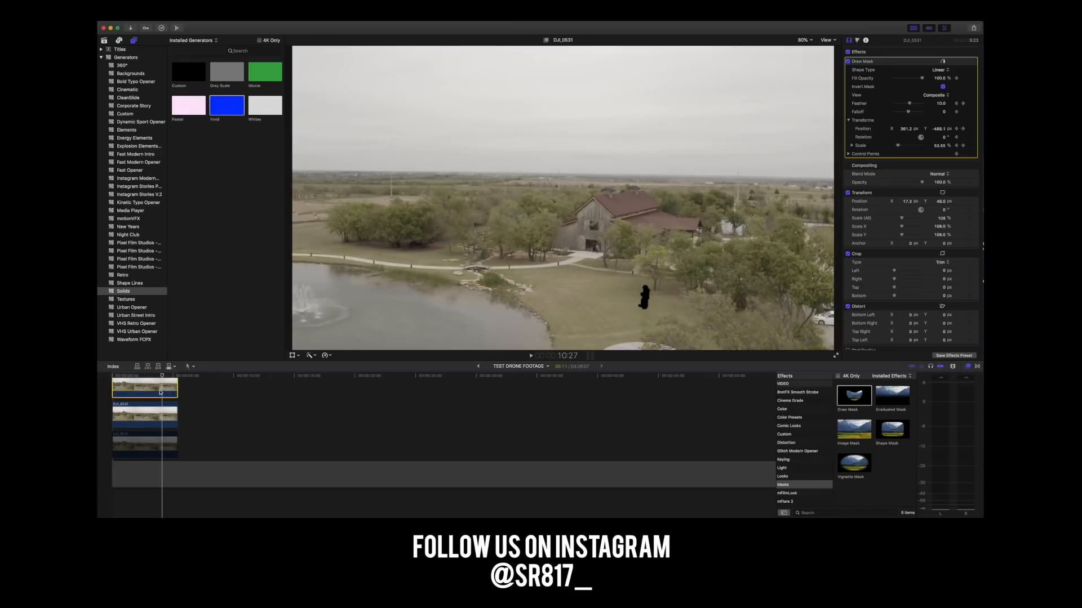
{"action": "left_click", "coordinate": [162, 415]}
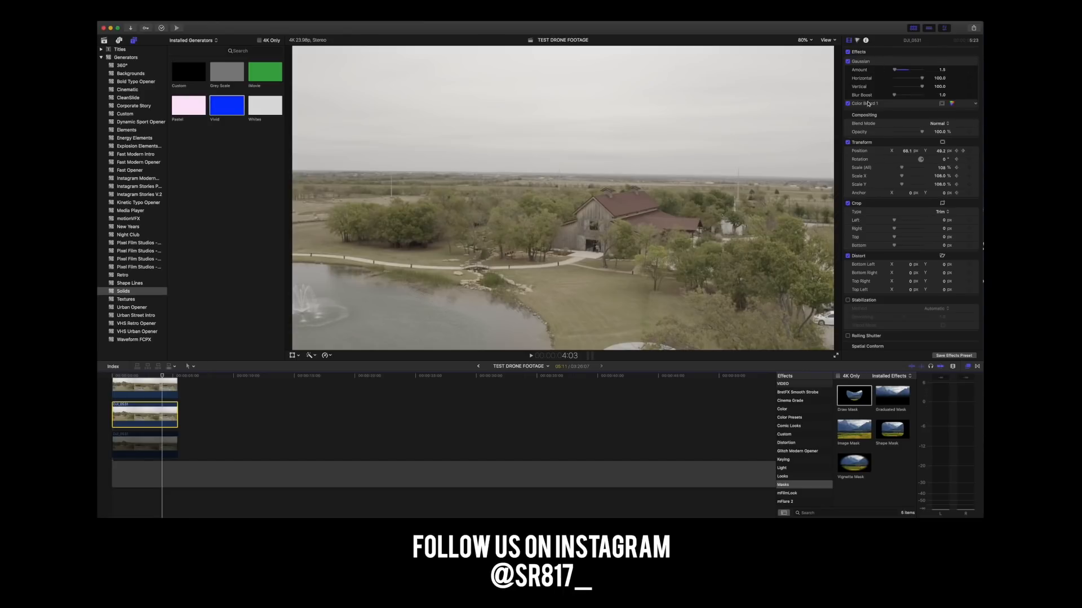
{"action": "left_click", "coordinate": [950, 104]}
{"action": "left_click_drag", "start_coordinate": [955, 116], "coordinate": [956, 113]}
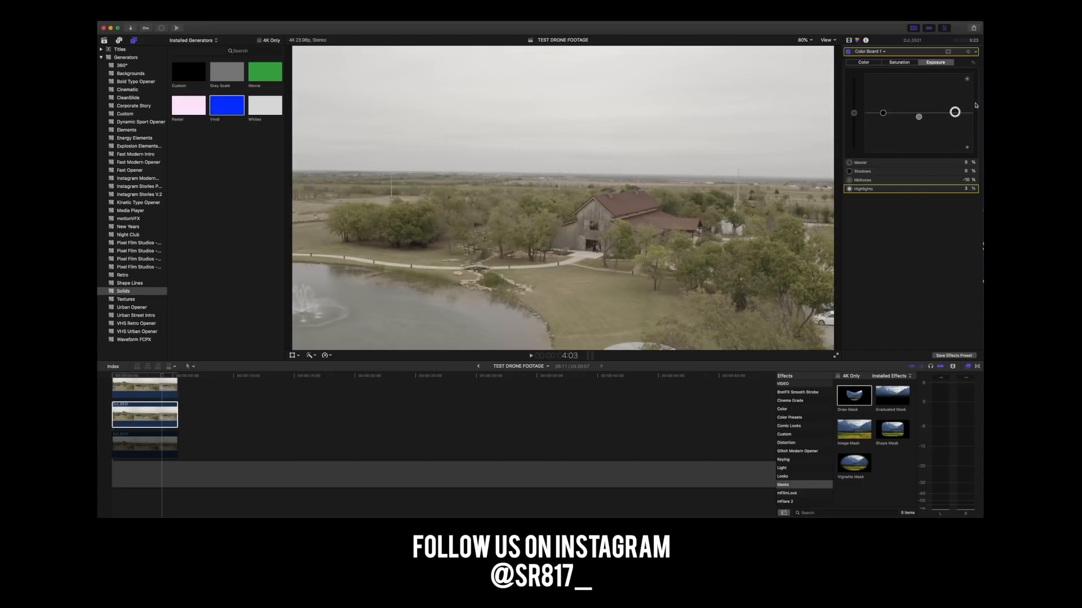
Play and scrub the opening frames of the clip to check how the recoloured fill blends with the grass.
{"action": "left_click", "coordinate": [109, 376]}
{"action": "key", "text": "space"}
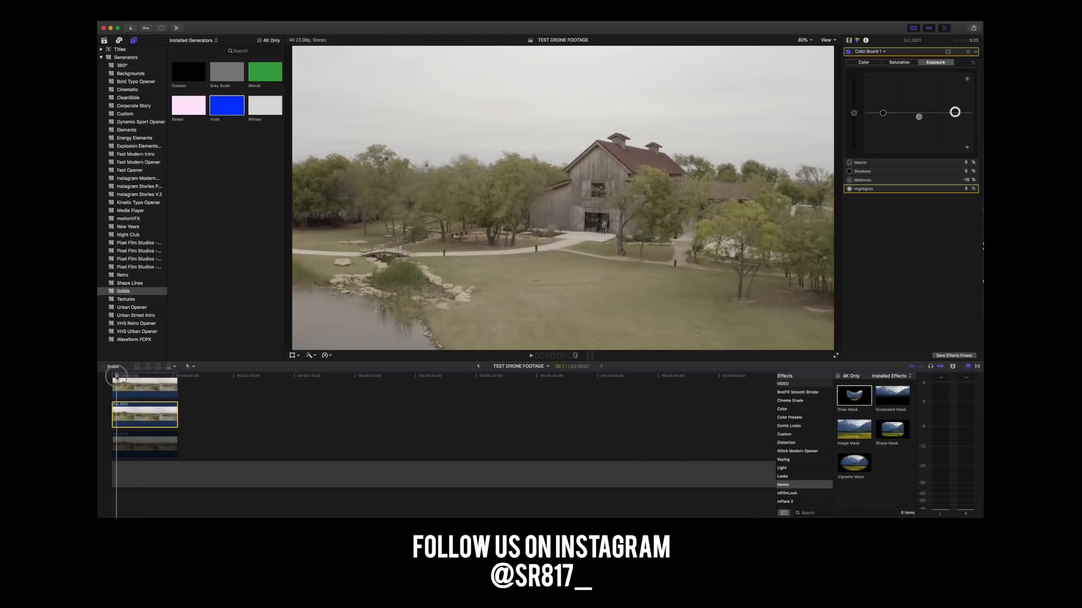
{"action": "left_click", "coordinate": [111, 376]}
{"action": "mouse_move", "coordinate": [111, 376]}
{"action": "left_mouse_down"}
{"action": "mouse_move", "coordinate": [167, 380]}
{"action": "mouse_move", "coordinate": [99, 381]}
{"action": "left_mouse_up"}
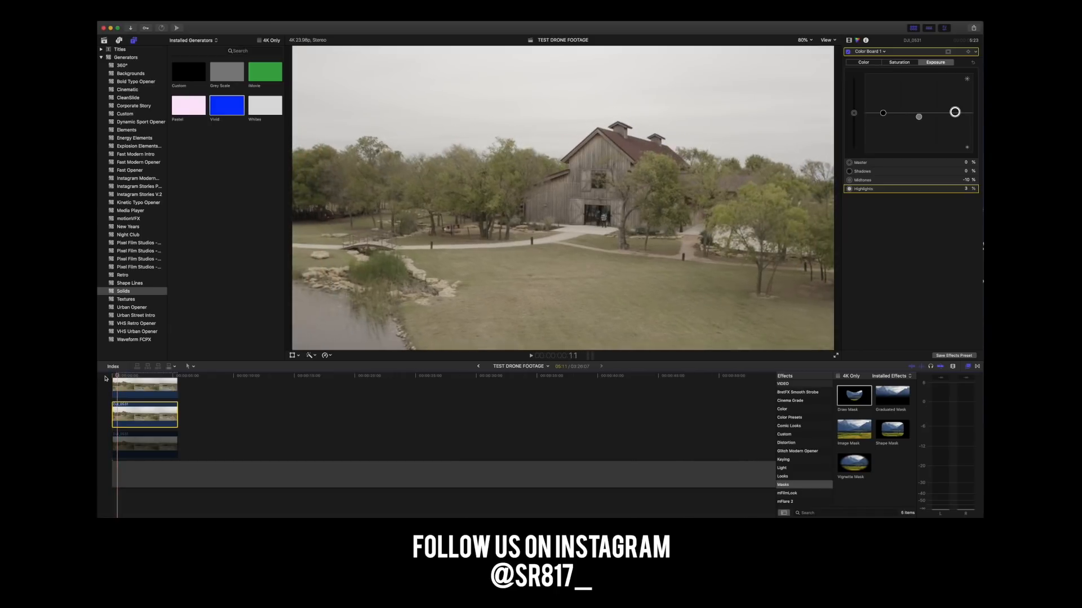
Lower the middle clip's Color Board highlights exposure to about -8% and scrub the opening frames to check the blend.
{"action": "left_click", "coordinate": [118, 420]}
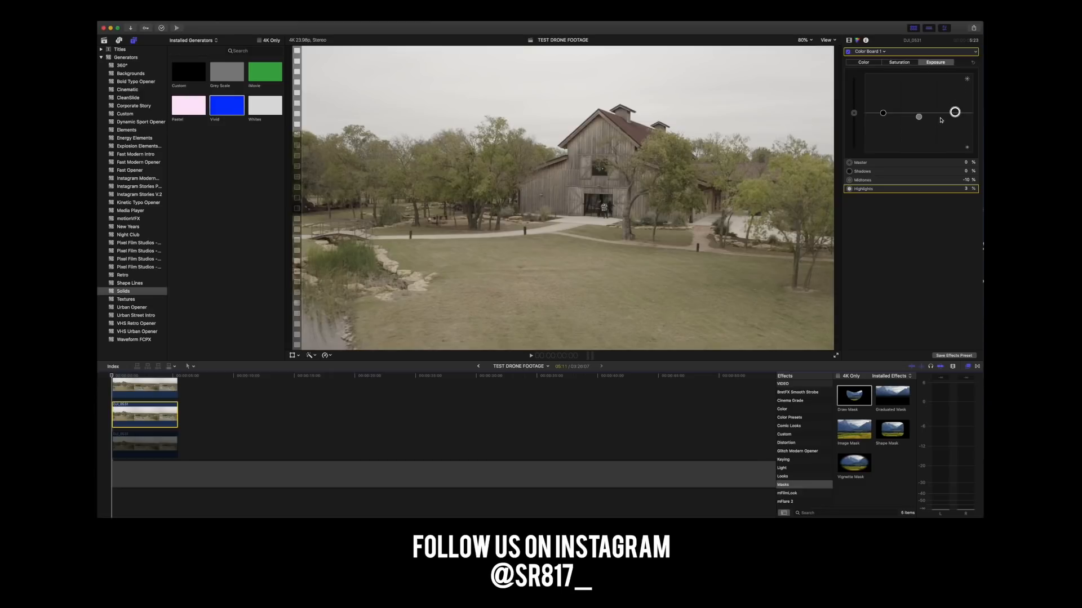
{"action": "left_click_drag", "start_coordinate": [954, 112], "coordinate": [955, 116]}
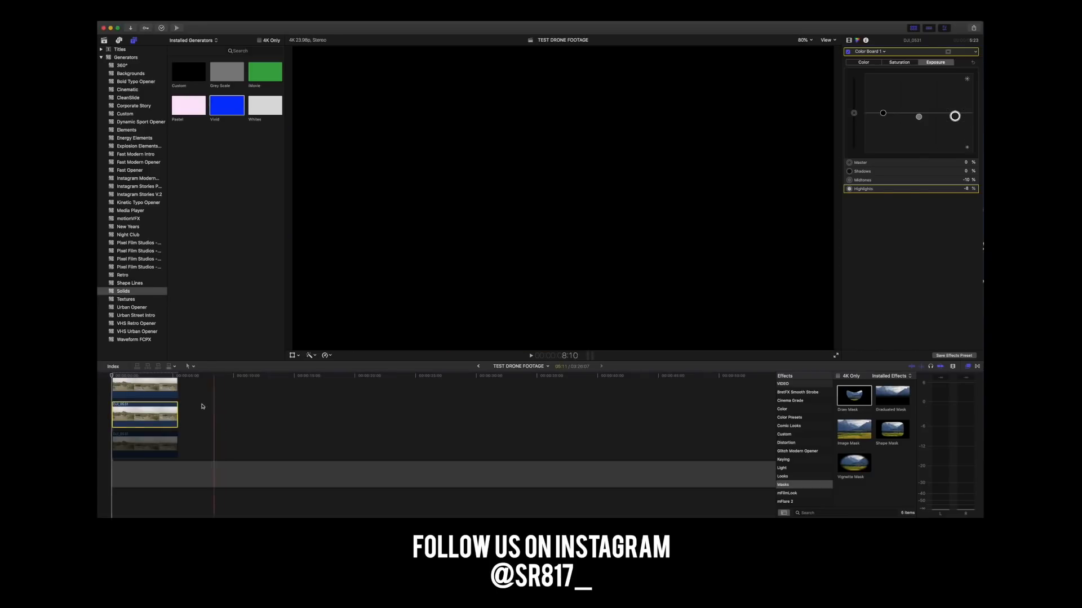
{"action": "left_click", "coordinate": [117, 377]}
{"action": "left_click_drag", "start_coordinate": [117, 378], "coordinate": [107, 377]}
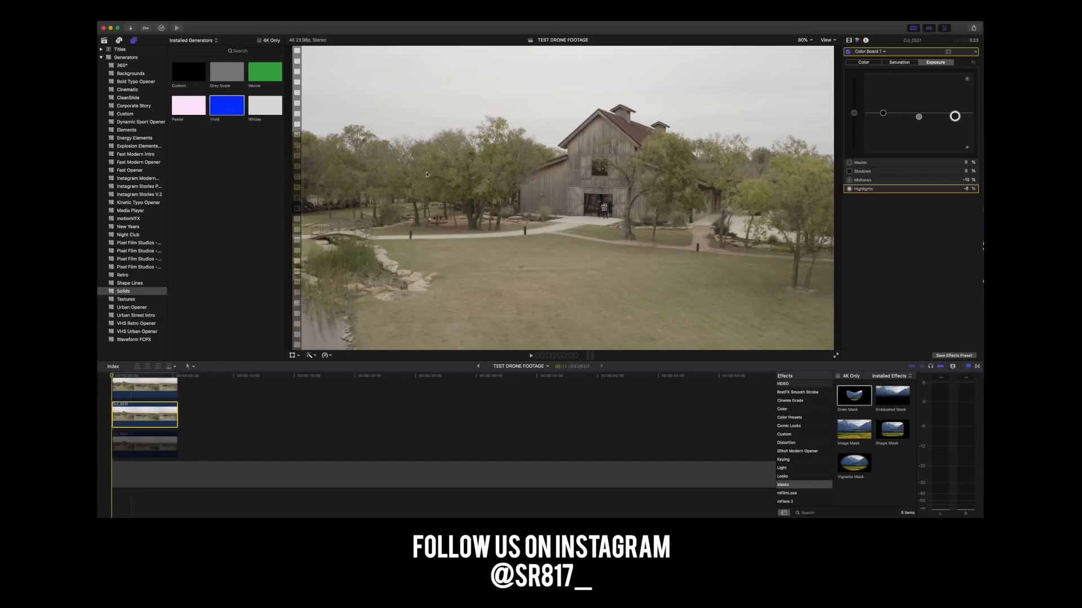
Magnify the viewer to 200% on the first frame to examine the filled patch of grass.
{"action": "left_click", "coordinate": [809, 41]}
{"action": "left_click", "coordinate": [811, 101]}
{"action": "left_click", "coordinate": [805, 40]}
{"action": "left_click", "coordinate": [805, 93]}
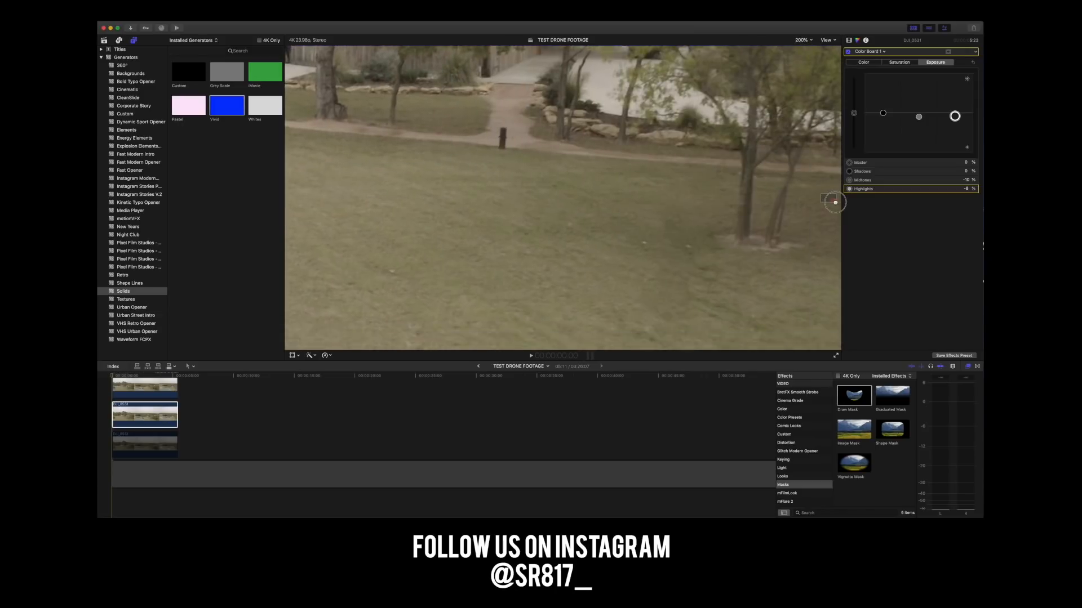
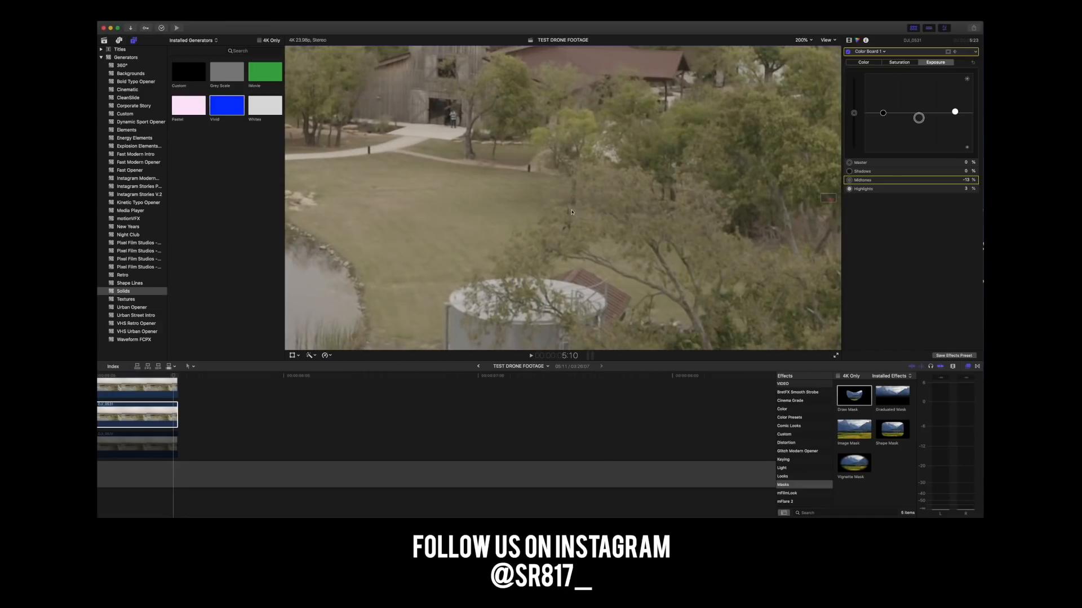
At 5:10, lower the middle clip's Color Board highlights exposure to -3%, enlarge the timeline and step through the nearby frames to check the blend.
{"action": "left_click_drag", "start_coordinate": [955, 113], "coordinate": [957, 115]}
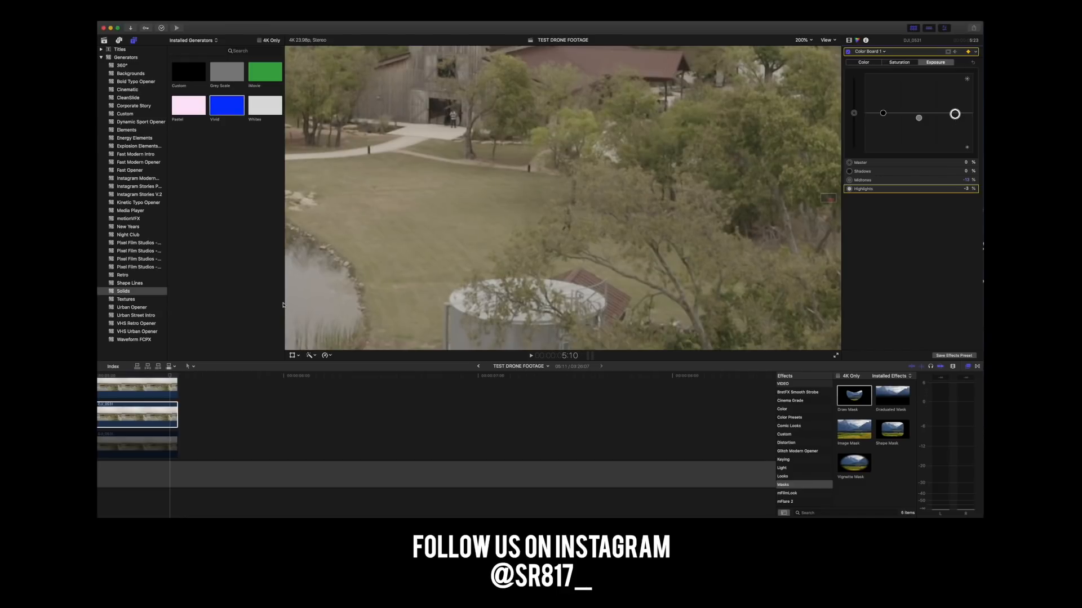
{"action": "left_click", "coordinate": [169, 375]}
{"action": "key", "text": "Left"}
{"action": "key", "text": "Left"}
{"action": "key", "text": "Left"}
{"action": "key", "text": "Left"}
{"action": "key", "text": "Left"}
{"action": "key", "text": "Left"}
{"action": "key", "text": "Left"}
{"action": "key", "text": "super+equal"}
{"action": "key", "text": "super+equal"}
{"action": "key", "text": "Right"}
{"action": "key", "text": "Right"}
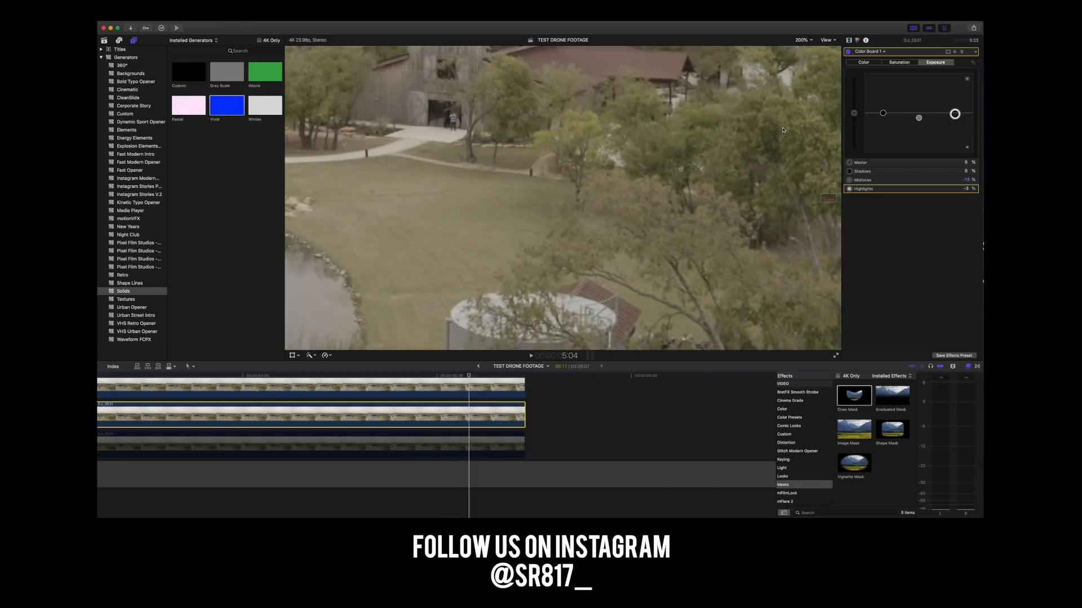
At 5:08, raise the middle clip's Color Board highlights exposure to 4%.
{"action": "key", "text": "Right"}
{"action": "key", "text": "Right"}
{"action": "key", "text": "Right"}
{"action": "key", "text": "Right"}
{"action": "key", "text": "Right"}
{"action": "key", "text": "Right"}
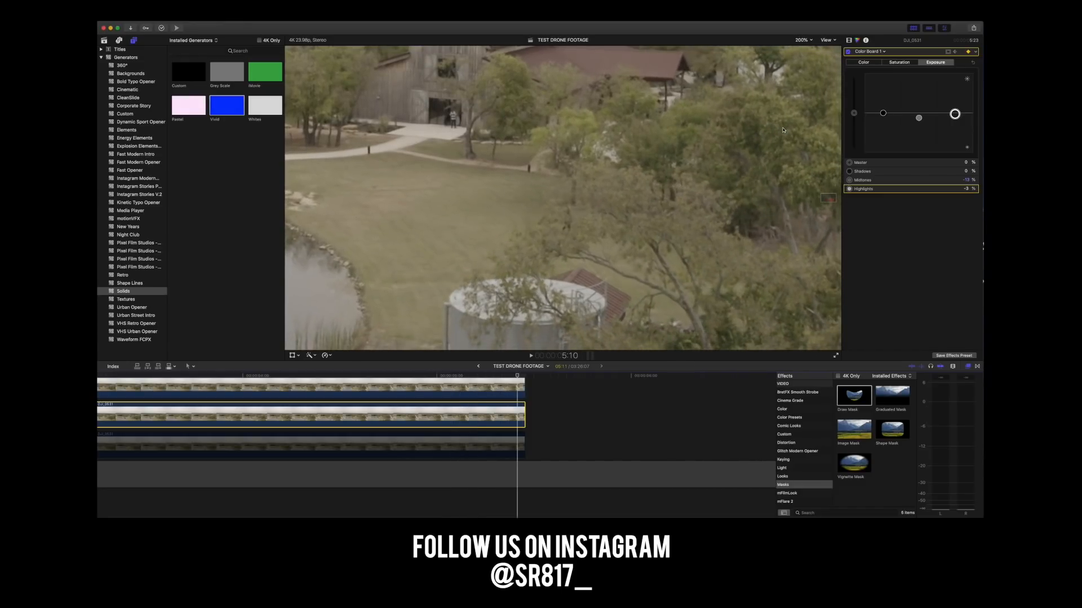
{"action": "key", "text": "Left"}
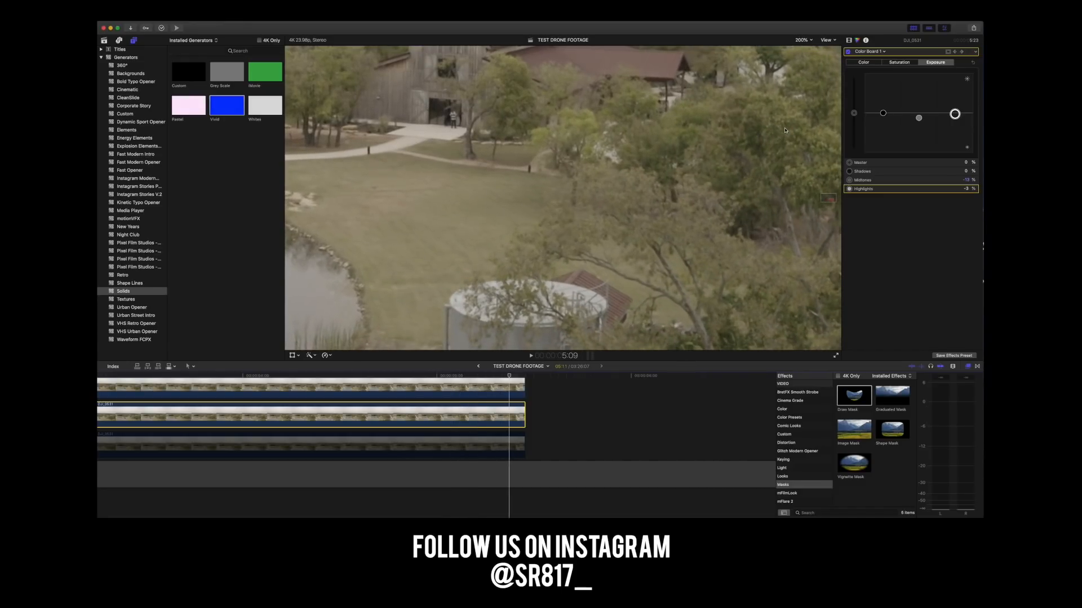
{"action": "key", "text": "Left"}
{"action": "left_click_drag", "start_coordinate": [955, 115], "coordinate": [955, 114]}
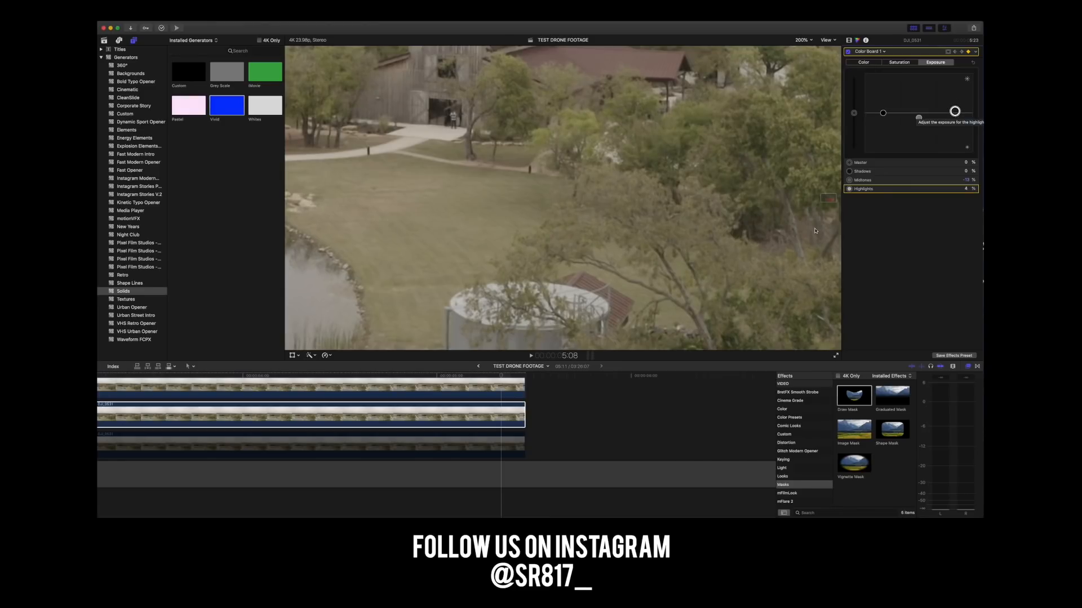
Step back through the frames from 5:08 toward 4:18 to examine how the fill matches the surrounding grass.
{"action": "left_click", "coordinate": [498, 417]}
{"action": "key", "text": "Left"}
{"action": "key", "text": "Left"}
{"action": "key", "text": "Left"}
{"action": "key", "text": "Left"}
{"action": "key", "text": "Left"}
{"action": "key", "text": "Left"}
{"action": "key", "text": "Left"}
{"action": "key", "text": "Left"}
{"action": "key", "text": "Left"}
{"action": "key", "text": "Left"}
{"action": "key", "text": "Left"}
{"action": "key", "text": "Left"}
{"action": "key", "text": "Left"}
{"action": "key", "text": "Left"}
{"action": "key", "text": "Right"}
{"action": "key", "text": "Right"}
{"action": "key", "text": "Left"}
{"action": "key", "text": "Left"}
{"action": "key", "text": "Left"}
{"action": "key", "text": "Left"}
{"action": "key", "text": "Left"}
{"action": "key", "text": "Left"}
{"action": "key", "text": "Left"}
{"action": "key", "text": "Left"}
{"action": "key", "text": "Left"}
{"action": "key", "text": "Left"}
{"action": "key", "text": "Left"}
{"action": "key", "text": "Left"}
{"action": "key", "text": "Left"}
{"action": "key", "text": "Left"}
{"action": "key", "text": "Left"}
{"action": "key", "text": "Left"}
{"action": "key", "text": "Left"}
{"action": "key", "text": "Left"}
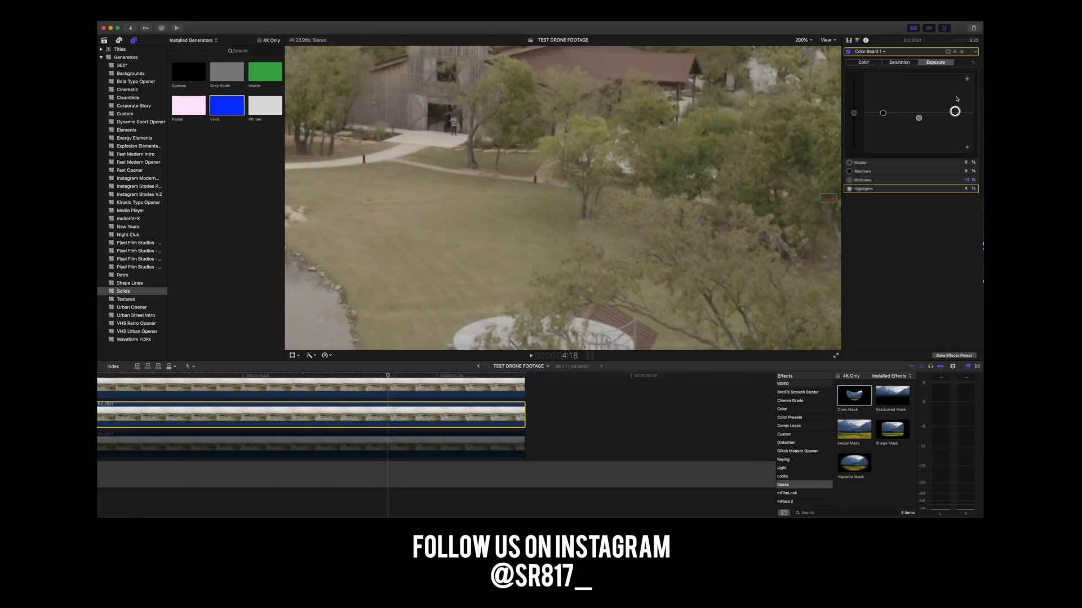
At 4:03, set the middle clip's Color Board highlights exposure to 1%.
{"action": "key", "text": "Right"}
{"action": "key", "text": "Right"}
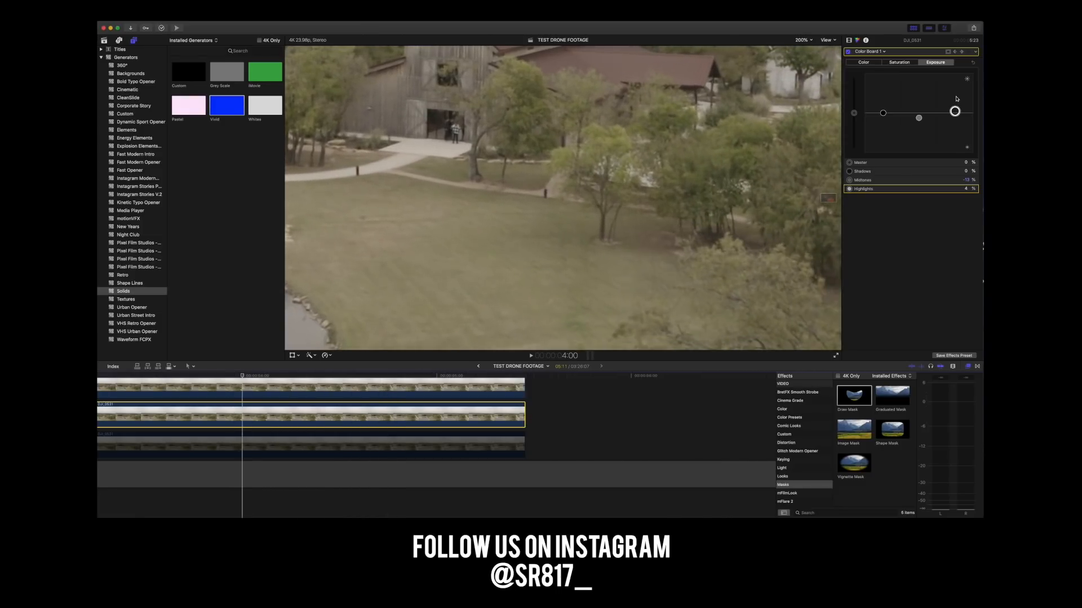
{"action": "left_click_drag", "start_coordinate": [955, 111], "coordinate": [957, 113]}
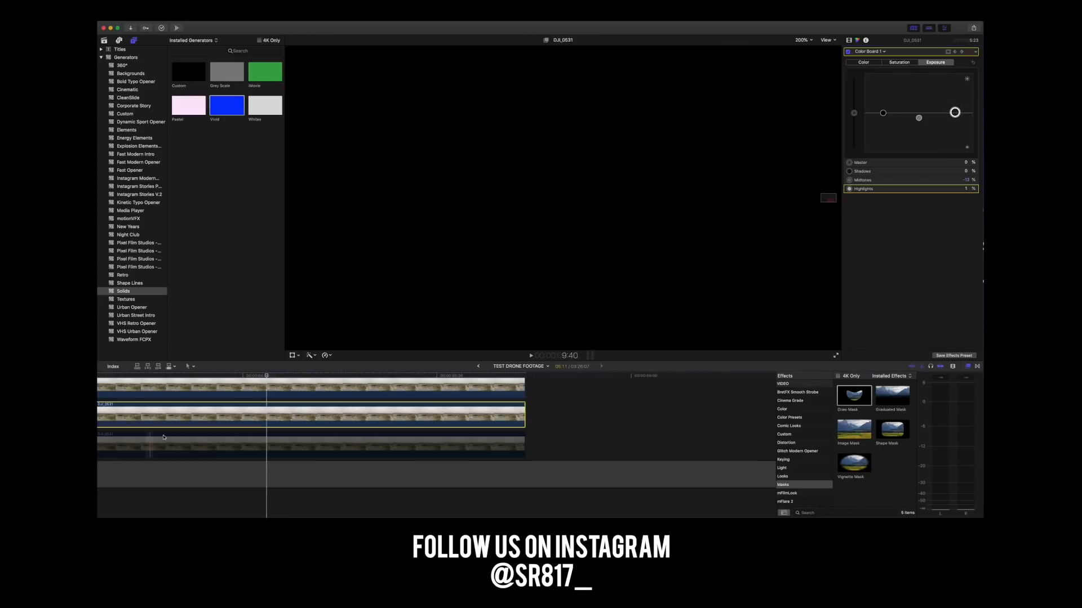
{"action": "left_click", "coordinate": [268, 376]}
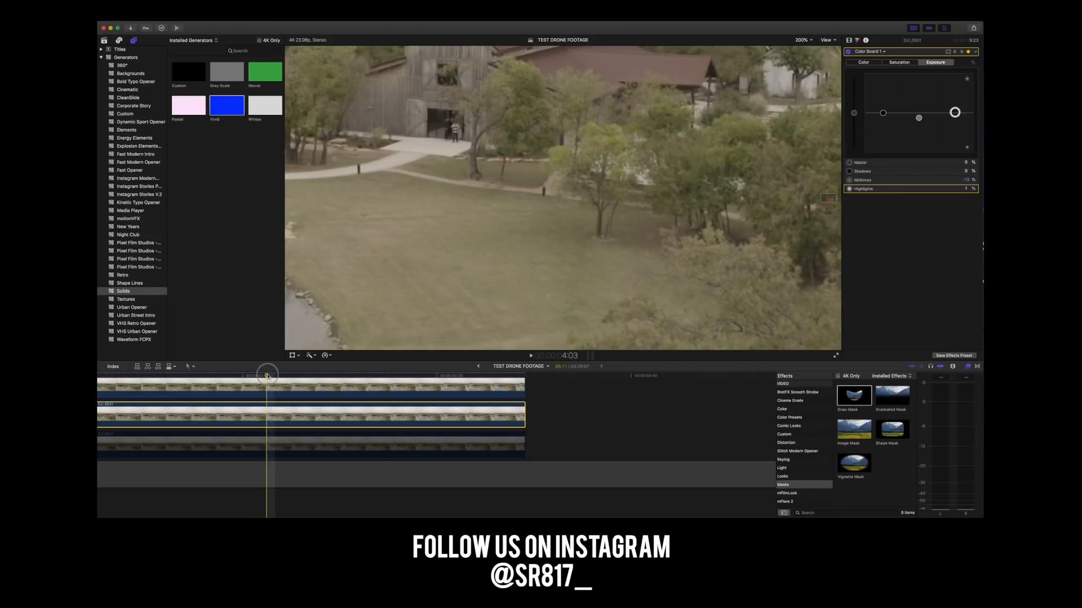
Step back frame by frame from 4:03 to 2:21 to check the fill's brightness against the grass.
{"action": "key", "text": "Left"}
{"action": "key", "text": "Left"}
{"action": "key", "text": "Left"}
{"action": "key", "text": "Left"}
{"action": "key", "text": "Left"}
{"action": "key", "text": "Left"}
{"action": "key", "text": "Left"}
{"action": "key", "text": "Left"}
{"action": "key", "text": "Left"}
{"action": "key", "text": "Left"}
{"action": "key", "text": "Left"}
{"action": "key", "text": "Left"}
{"action": "key", "text": "Left"}
{"action": "key", "text": "Left"}
{"action": "key", "text": "Left"}
{"action": "key", "text": "Left"}
{"action": "key", "text": "Left"}
{"action": "key", "text": "Left"}
{"action": "key", "text": "Left"}
{"action": "key", "text": "Left"}
{"action": "key", "text": "Left"}
{"action": "key", "text": "Left"}
{"action": "key", "text": "Left"}
{"action": "key", "text": "Left"}
{"action": "key", "text": "Left"}
{"action": "key", "text": "Left"}
{"action": "key", "text": "Left"}
{"action": "key", "text": "Left"}
{"action": "key", "text": "Left"}
{"action": "key", "text": "Left"}
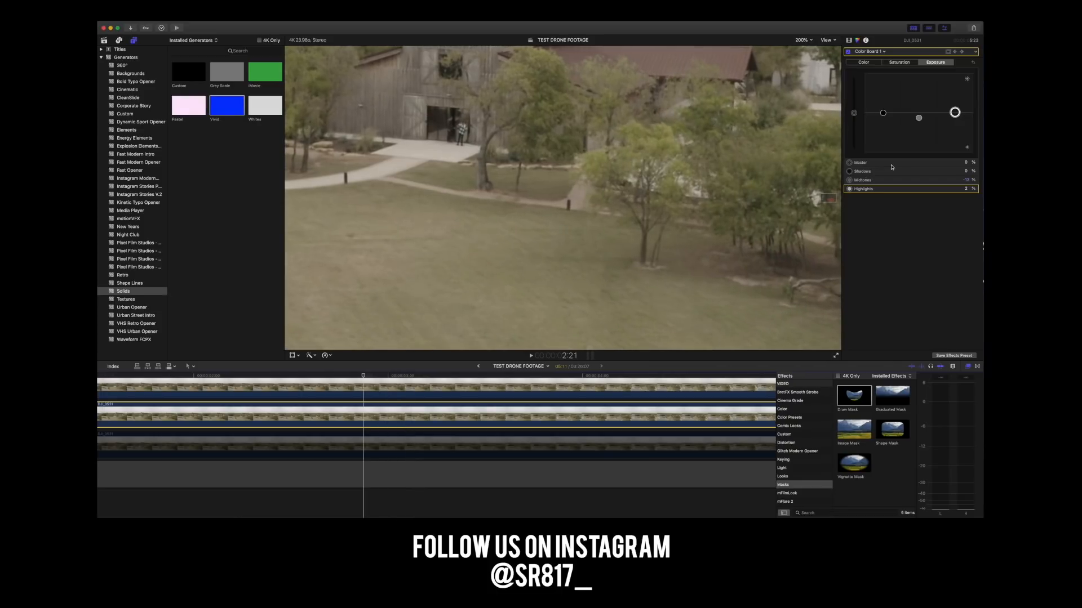
Compare the frames around 3:00, then lower the middle clip's highlights exposure to 1% at 3:01.
{"action": "key", "text": "Right"}
{"action": "key", "text": "Right"}
{"action": "key", "text": "Right"}
{"action": "key", "text": "Right"}
{"action": "key", "text": "Right"}
{"action": "key", "text": "Right"}
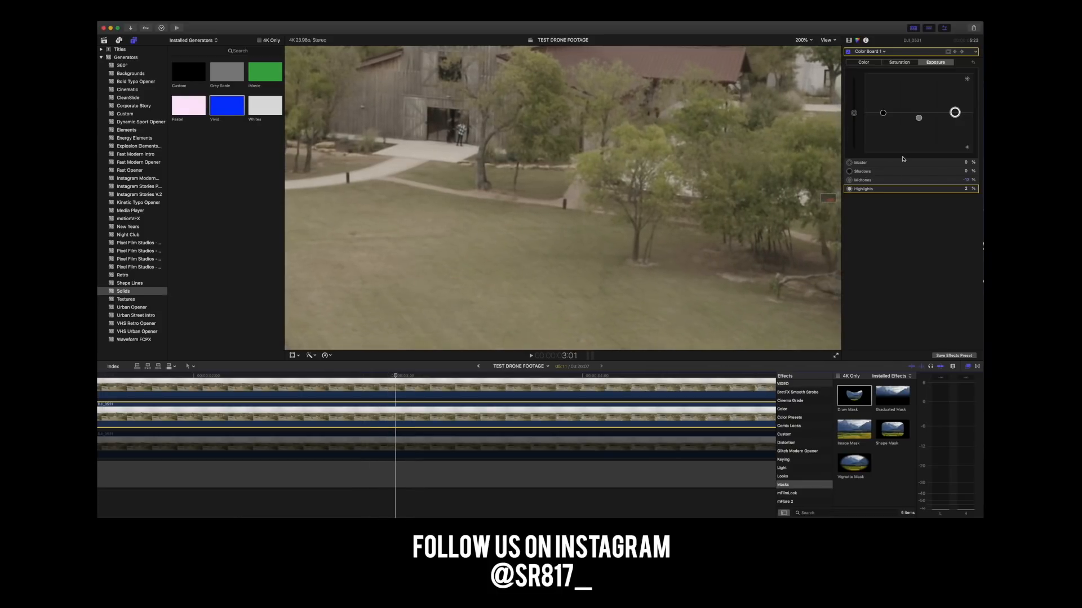
{"action": "key", "text": "Right"}
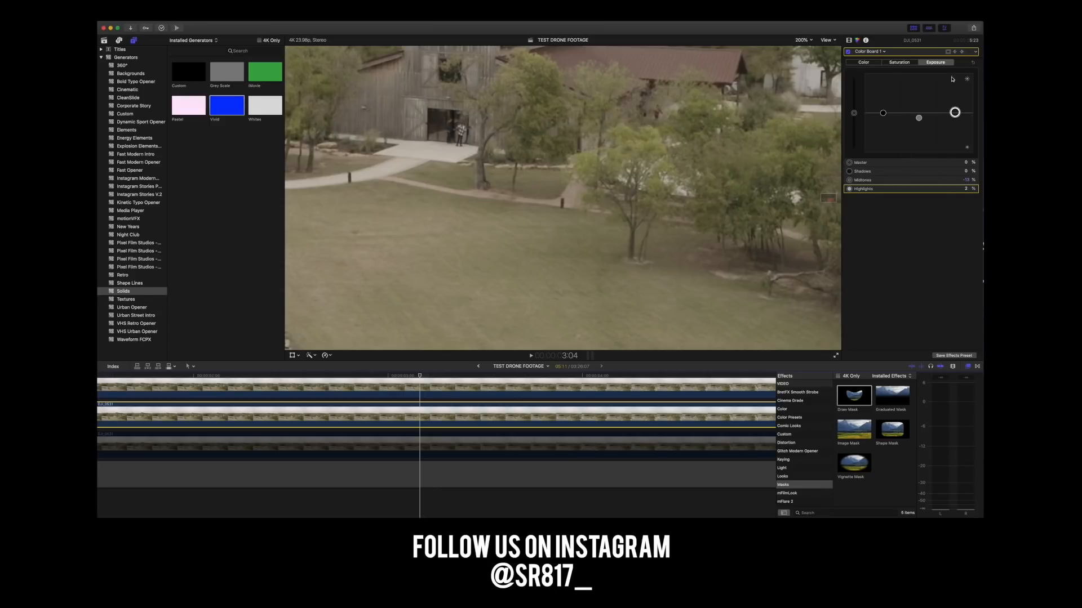
{"action": "key", "text": "Left"}
{"action": "key", "text": "Left"}
{"action": "key", "text": "Left"}
{"action": "key", "text": "Left"}
{"action": "key", "text": "Left"}
{"action": "key", "text": "Left"}
{"action": "key", "text": "Left"}
{"action": "key", "text": "Left"}
{"action": "key", "text": "Left"}
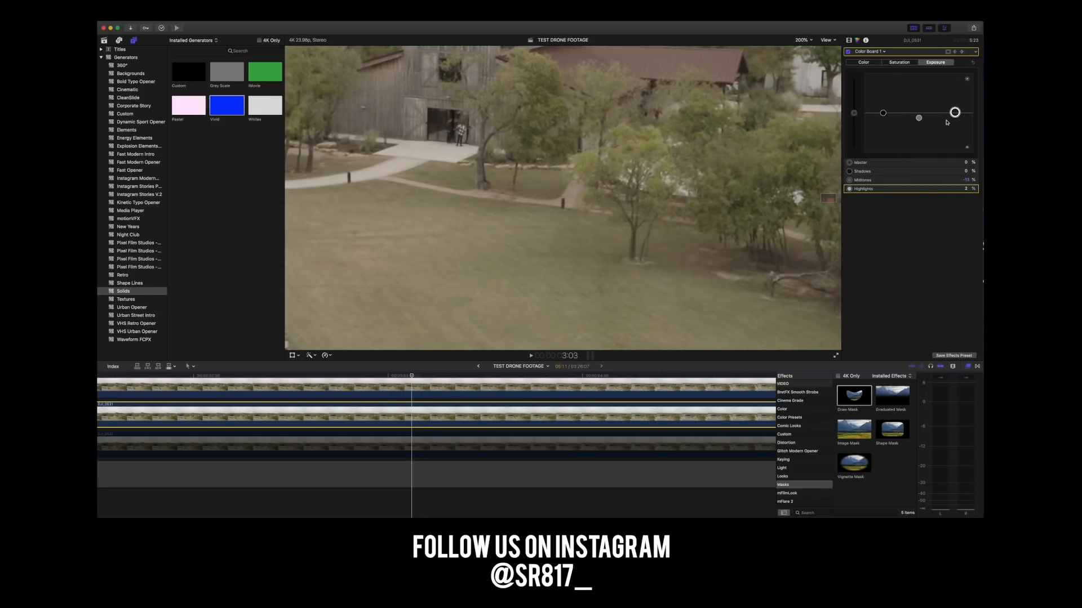
{"action": "key", "text": "Right"}
{"action": "key", "text": "Right"}
{"action": "key", "text": "Right"}
{"action": "key", "text": "Right"}
{"action": "key", "text": "Right"}
{"action": "key", "text": "Right"}
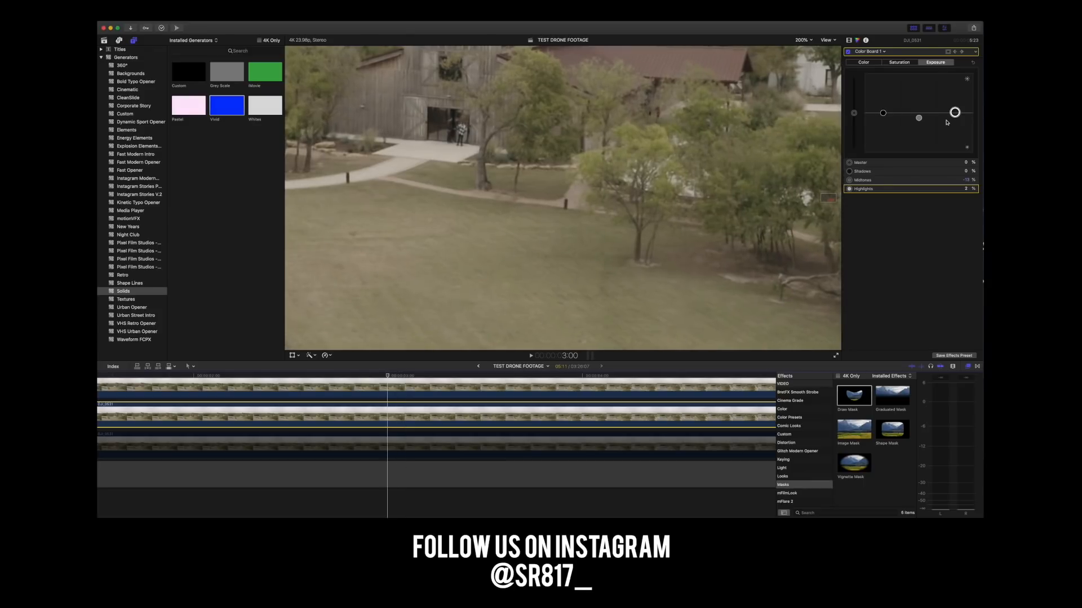
{"action": "left_click_drag", "start_coordinate": [955, 112], "coordinate": [954, 114]}
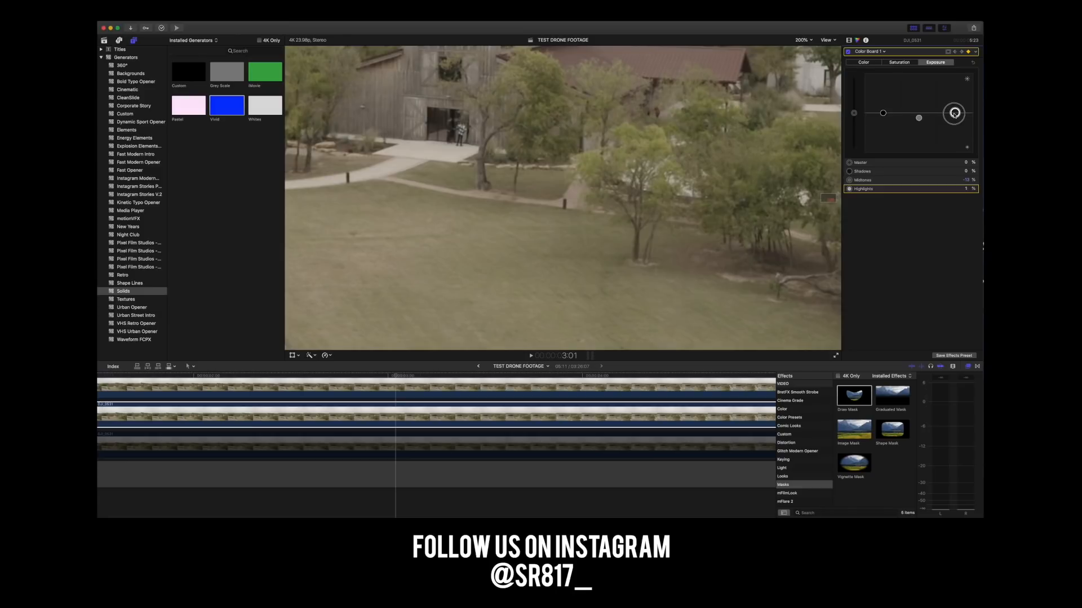
{"action": "left_click_drag", "start_coordinate": [954, 114], "coordinate": [954, 114]}
At 3:00, fine-tune the middle clip's Color Board highlights exposure to about 3%.
{"action": "left_click", "coordinate": [392, 376]}
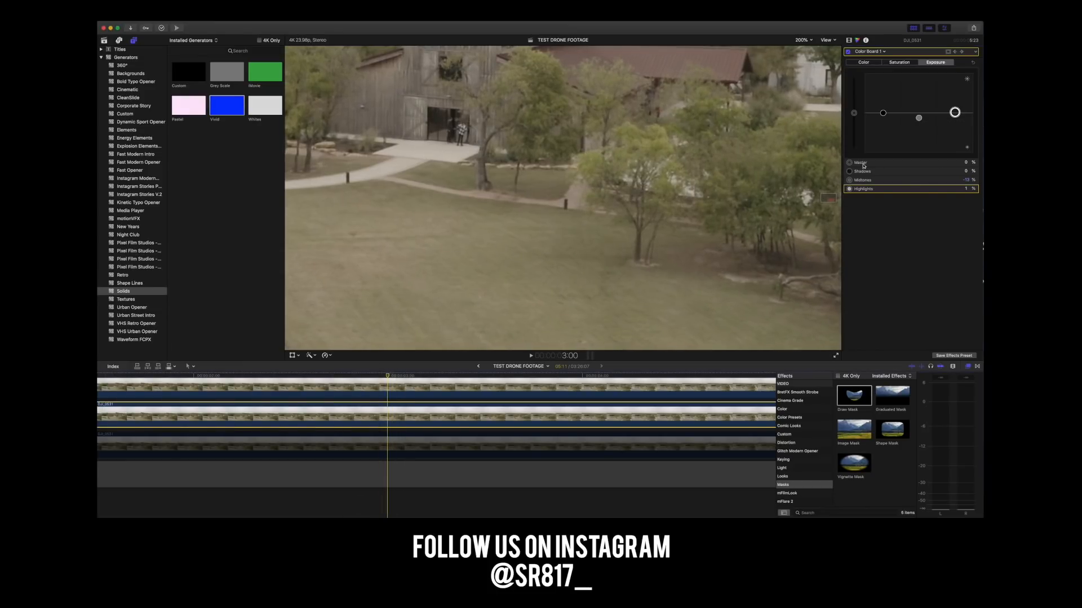
{"action": "left_click_drag", "start_coordinate": [954, 114], "coordinate": [956, 117]}
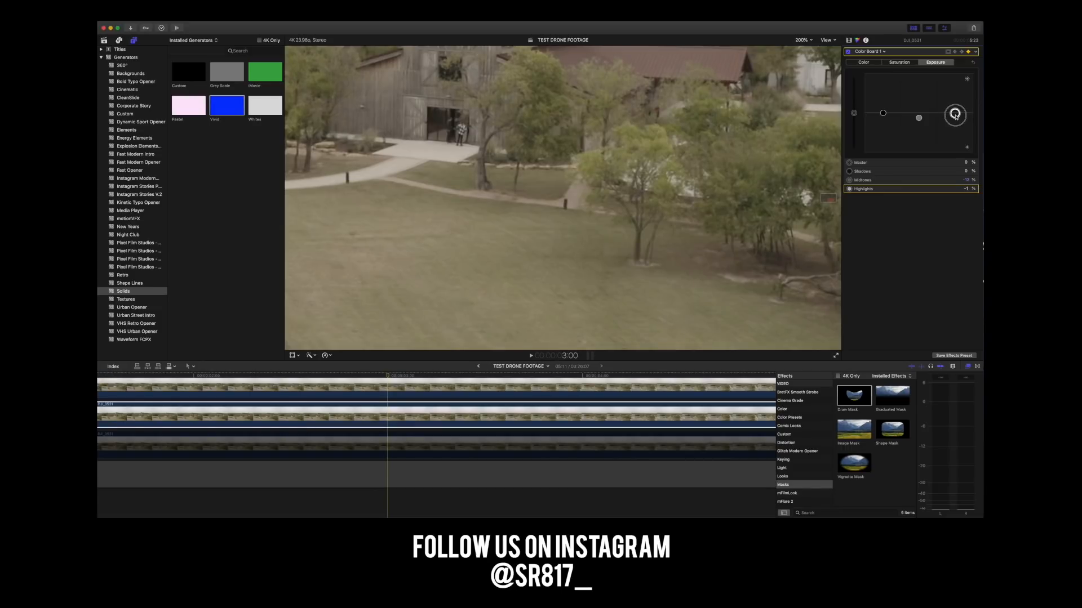
{"action": "left_click_drag", "start_coordinate": [956, 116], "coordinate": [956, 114]}
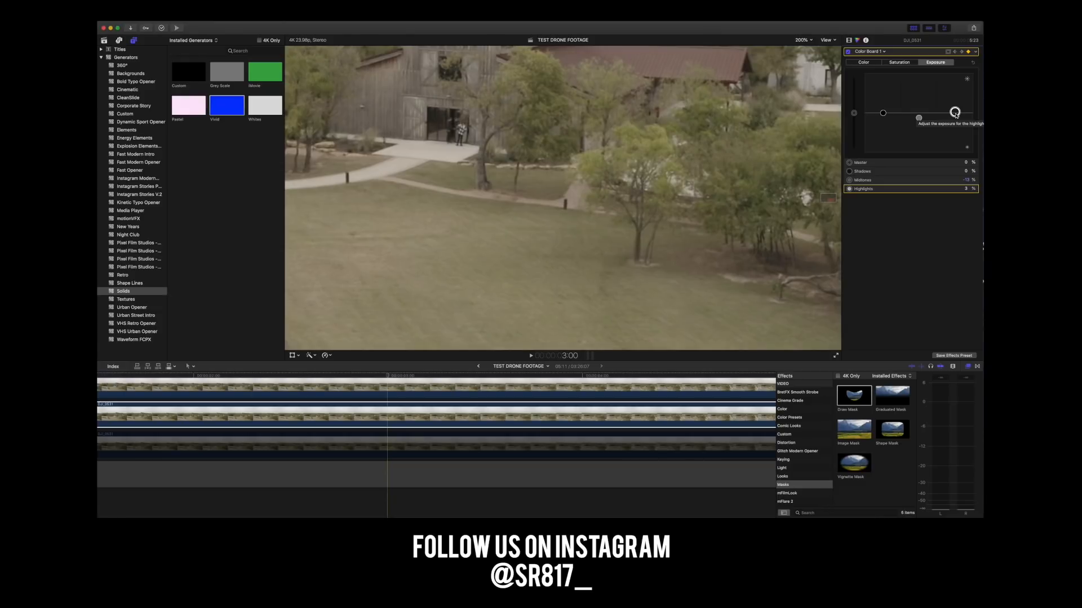
Step back from 3:00 to the first frame to examine the blend of the filled patch.
{"action": "key", "text": "Left"}
{"action": "key", "text": "Left"}
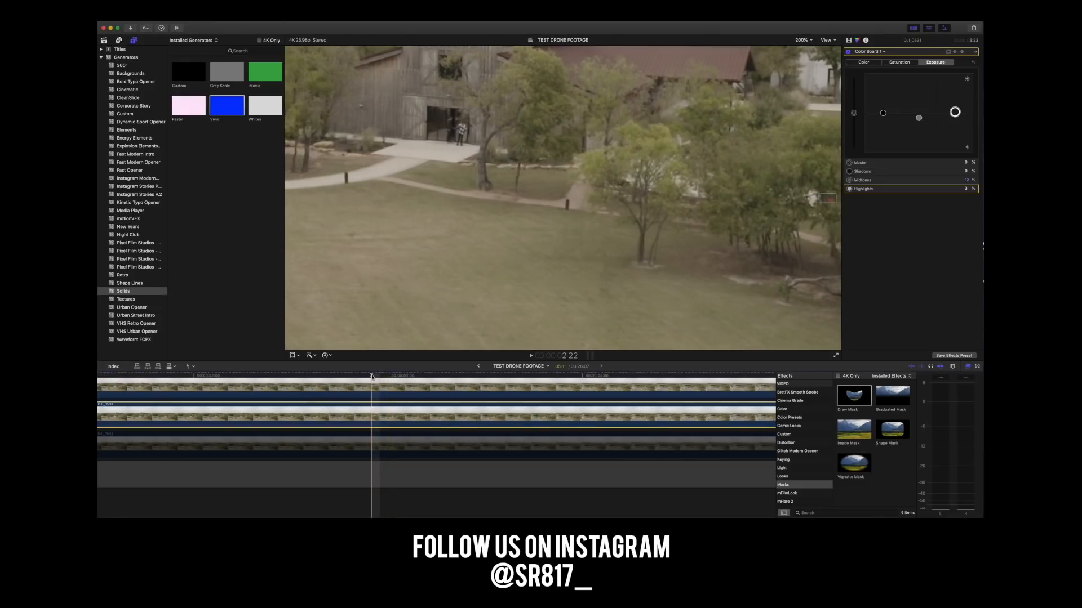
{"action": "key", "text": "Left"}
{"action": "key", "text": "Left"}
{"action": "key", "text": "Left"}
{"action": "key", "text": "Left"}
{"action": "key", "text": "Left"}
{"action": "key", "text": "Left"}
{"action": "key", "text": "Left"}
{"action": "key", "text": "Left"}
{"action": "key", "text": "Left"}
{"action": "key", "text": "Left"}
{"action": "key", "text": "Left"}
{"action": "key", "text": "Left"}
{"action": "key", "text": "Left"}
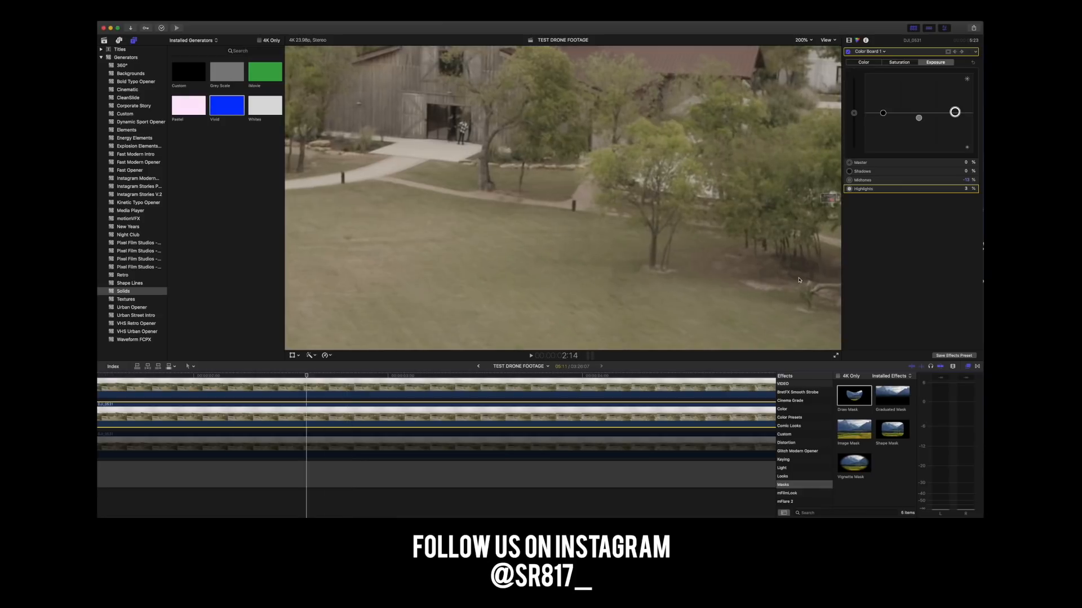
{"action": "key", "text": "Left"}
{"action": "key", "text": "Left"}
{"action": "key", "text": "Left"}
{"action": "key", "text": "Left"}
{"action": "key", "text": "Left"}
{"action": "key", "text": "Left"}
{"action": "key", "text": "Left"}
{"action": "key", "text": "Left"}
{"action": "key", "text": "Left"}
{"action": "key", "text": "Left"}
{"action": "key", "text": "Left"}
{"action": "key", "text": "Left"}
{"action": "key", "text": "Left"}
{"action": "key", "text": "Left"}
{"action": "key", "text": "Left"}
{"action": "key", "text": "Left"}
{"action": "key", "text": "Left"}
{"action": "key", "text": "Left"}
{"action": "key", "text": "Left"}
{"action": "key", "text": "Left"}
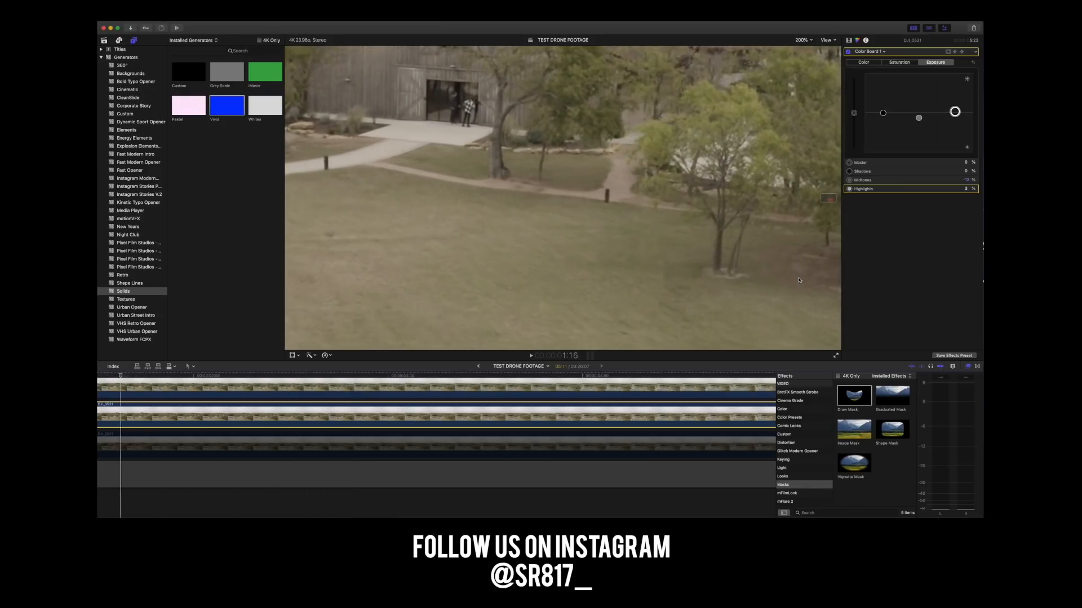
{"action": "key", "text": "Left"}
{"action": "key", "text": "Left"}
{"action": "key", "text": "Left"}
{"action": "key", "text": "Left"}
{"action": "key", "text": "Left"}
{"action": "key", "text": "Left"}
{"action": "key", "text": "Left"}
{"action": "key", "text": "Left"}
{"action": "key", "text": "Left"}
{"action": "key", "text": "Left"}
{"action": "key", "text": "Left"}
{"action": "key", "text": "Left"}
{"action": "key", "text": "Left"}
{"action": "key", "text": "Left"}
{"action": "key", "text": "Left"}
{"action": "key", "text": "Left"}
{"action": "key", "text": "Left"}
{"action": "key", "text": "Left"}
{"action": "key", "text": "Left"}
{"action": "key", "text": "Left"}
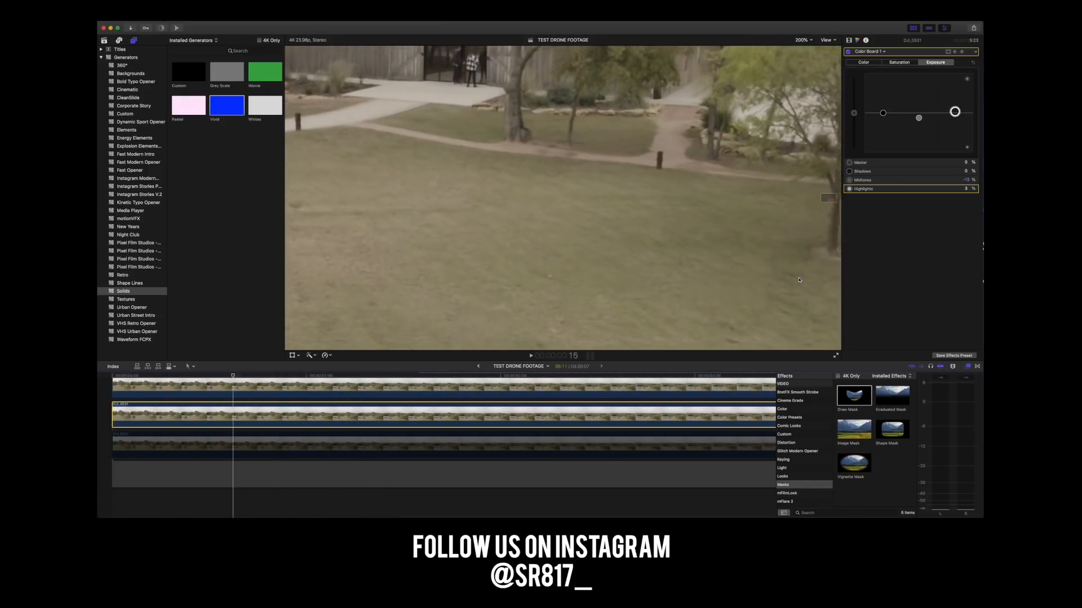
{"action": "key", "text": "Left"}
{"action": "key", "text": "Left"}
{"action": "key", "text": "Left"}
{"action": "key", "text": "Left"}
{"action": "key", "text": "Left"}
{"action": "key", "text": "Left"}
{"action": "key", "text": "Left"}
{"action": "key", "text": "Left"}
{"action": "key", "text": "Left"}
{"action": "key", "text": "Left"}
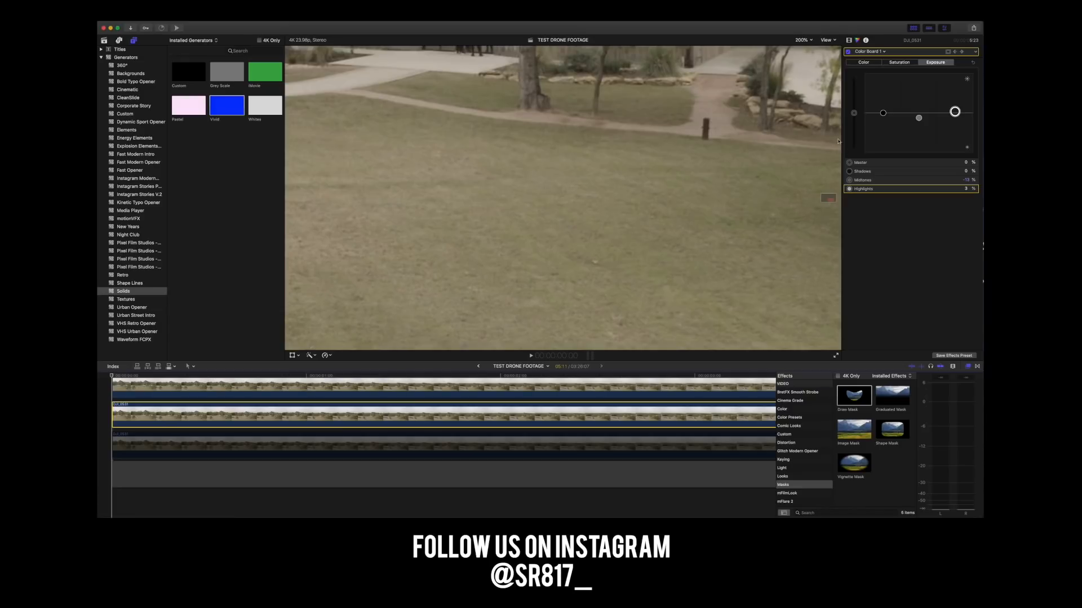
Fit the whole frame in the viewer and play the clip from the beginning to check the removal at normal size.
{"action": "left_click", "coordinate": [803, 41]}
{"action": "left_click", "coordinate": [803, 46]}
{"action": "left_click", "coordinate": [788, 111]}
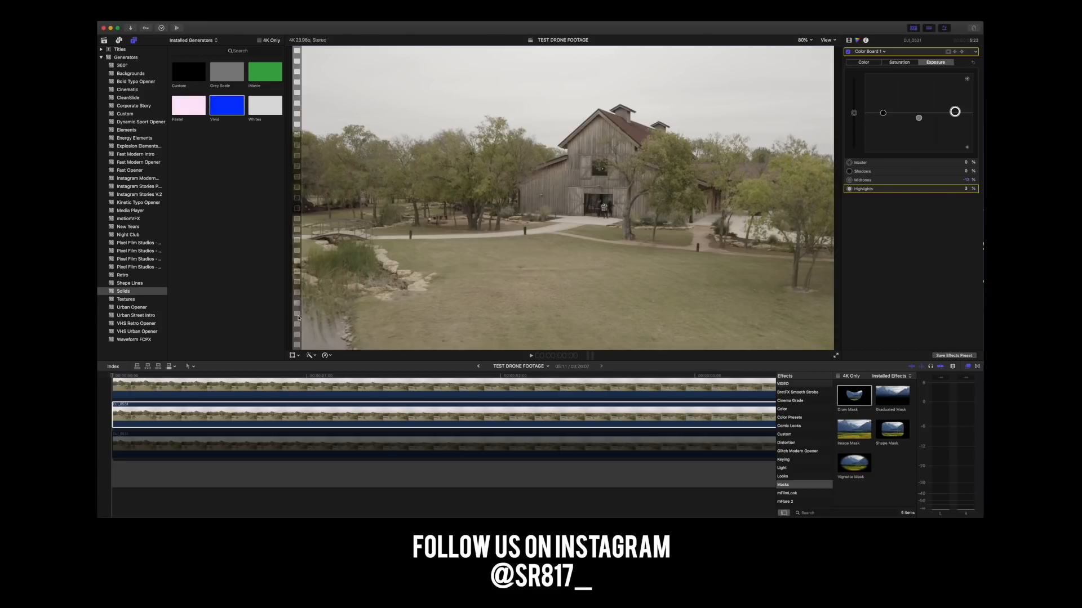
{"action": "left_click_drag", "start_coordinate": [138, 375], "coordinate": [98, 374]}
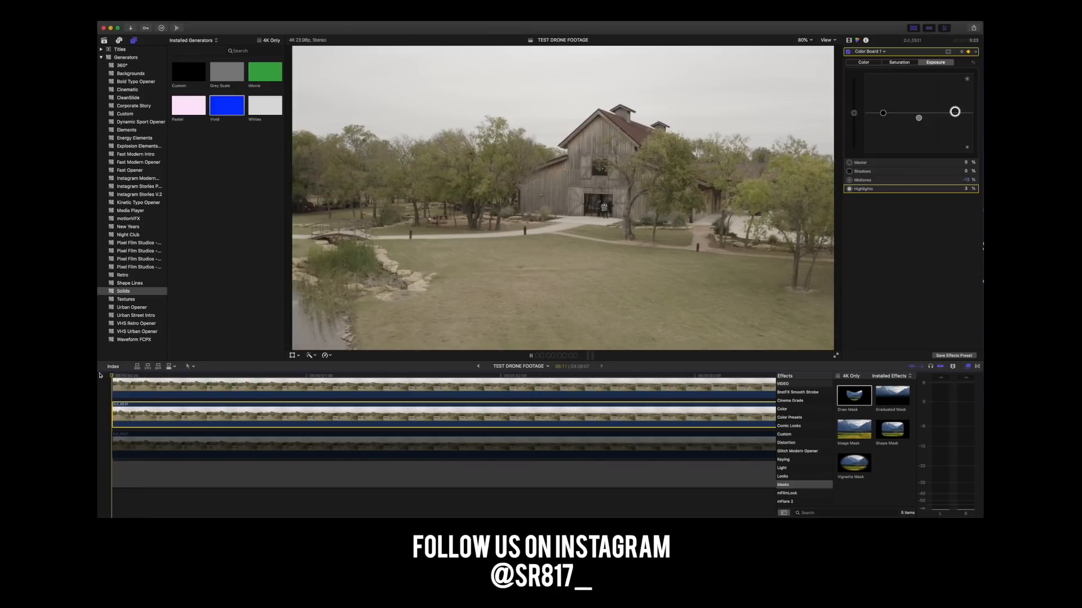
{"action": "key", "text": "space"}
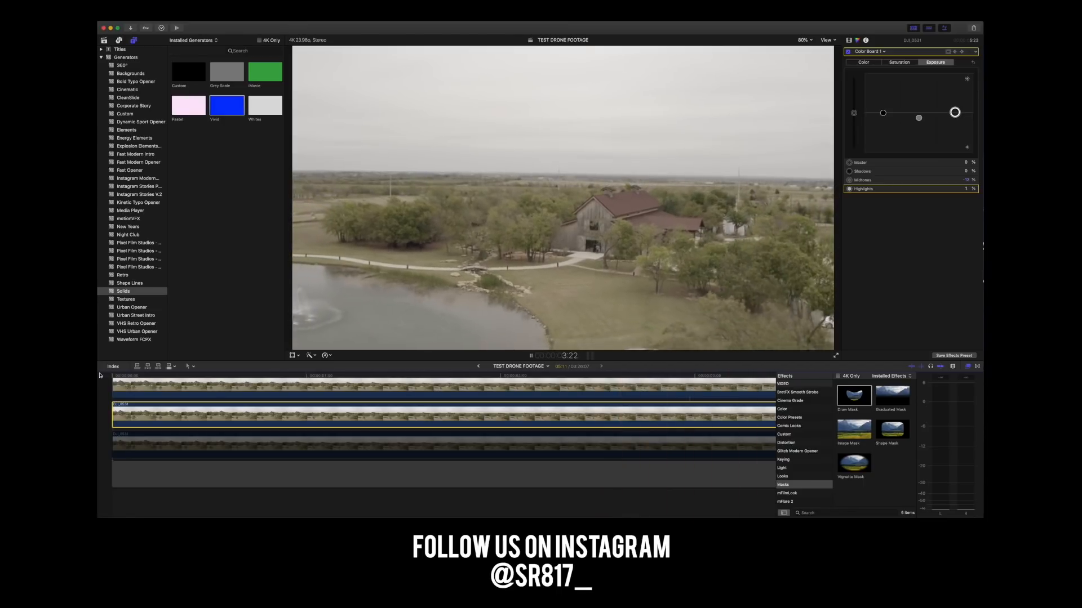
{"action": "key", "text": "space"}
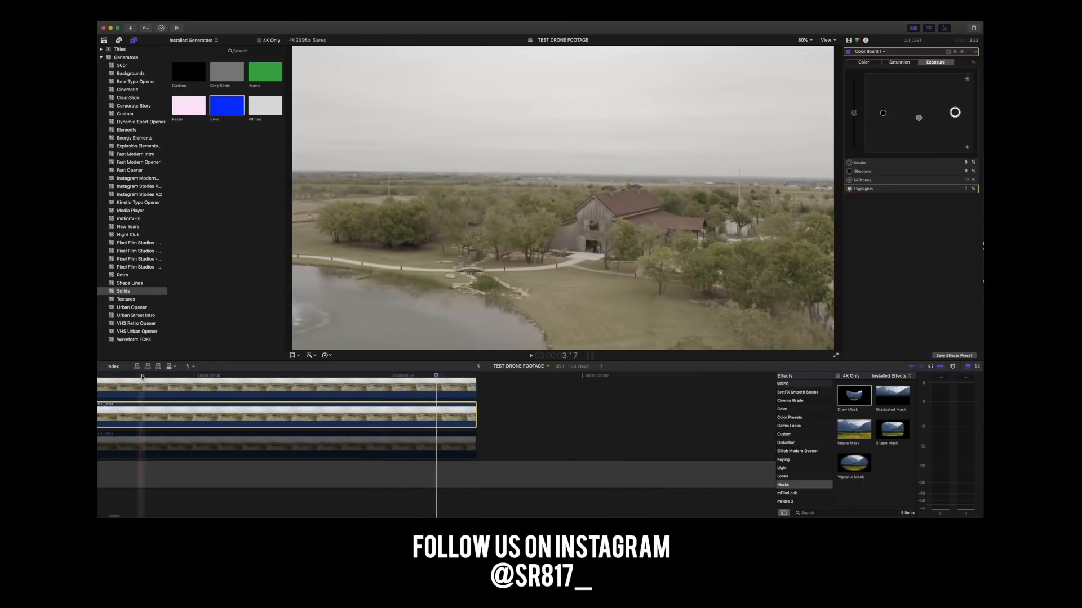
{"action": "scroll", "coordinate": [154, 376], "scroll_direction": "left", "scroll_amount": 6}
{"action": "scroll", "coordinate": [155, 377], "scroll_direction": "left", "scroll_amount": 10}
{"action": "key", "text": "space"}
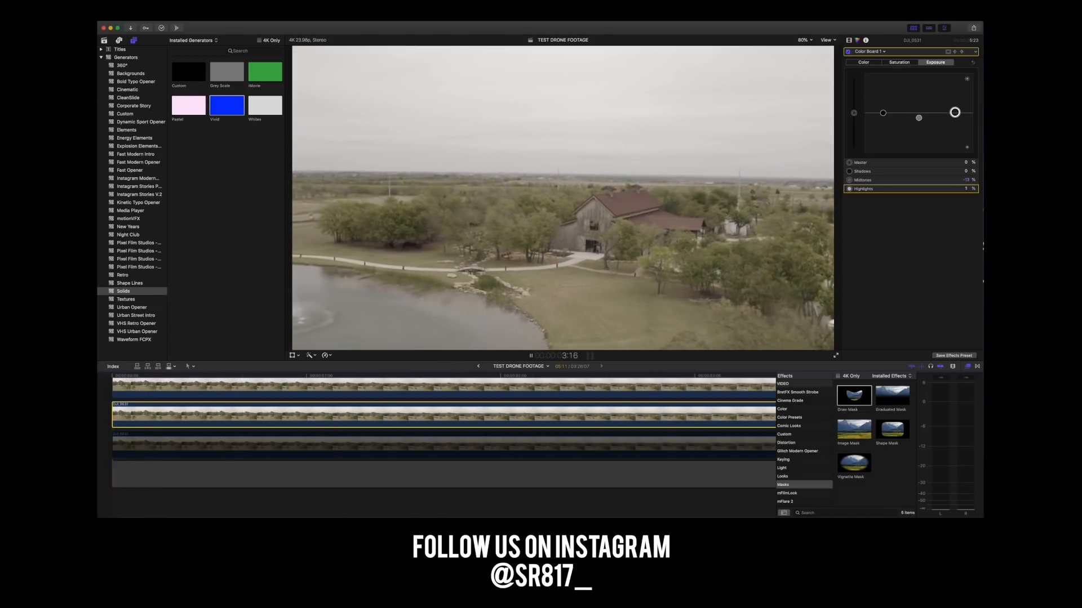
{"action": "key", "text": "space"}
At 1:23, lower the middle clip's Color Board highlights exposure to -3%.
{"action": "scroll", "coordinate": [275, 379], "scroll_direction": "left", "scroll_amount": 7}
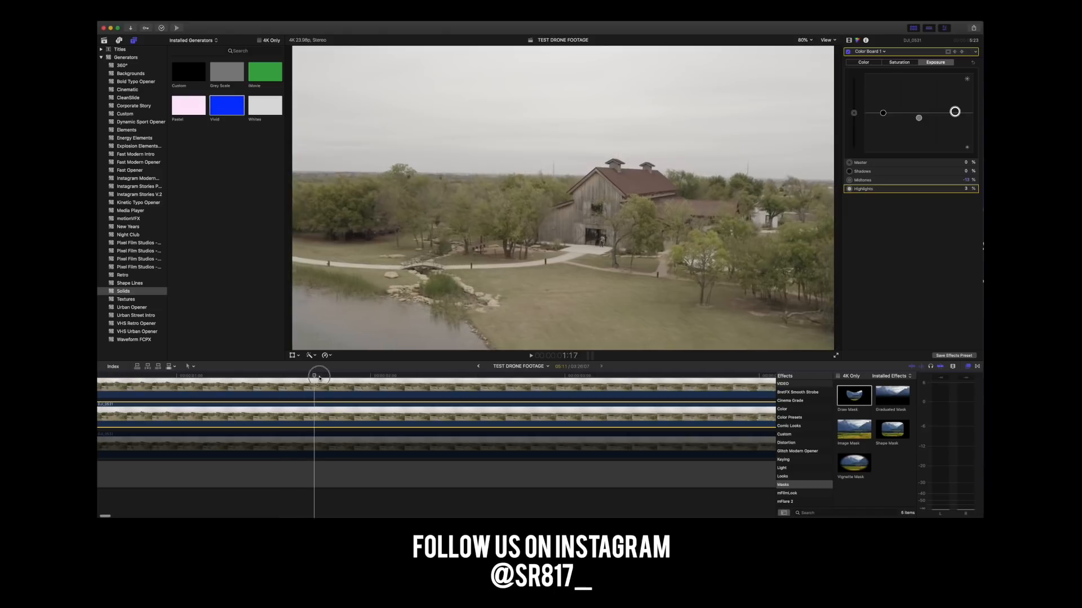
{"action": "left_click", "coordinate": [365, 380]}
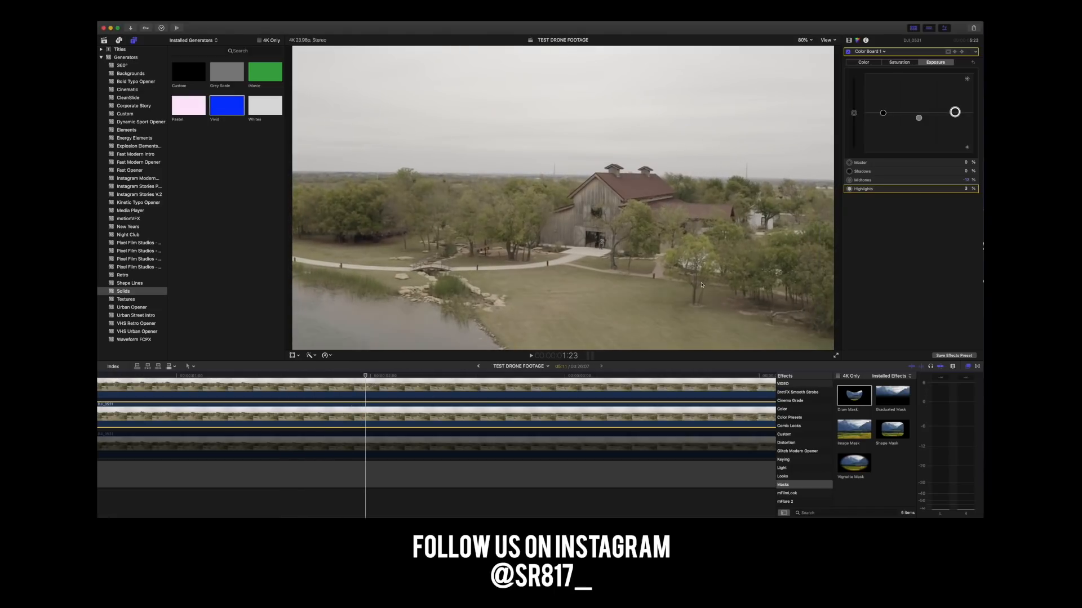
{"action": "left_click_drag", "start_coordinate": [956, 114], "coordinate": [956, 116]}
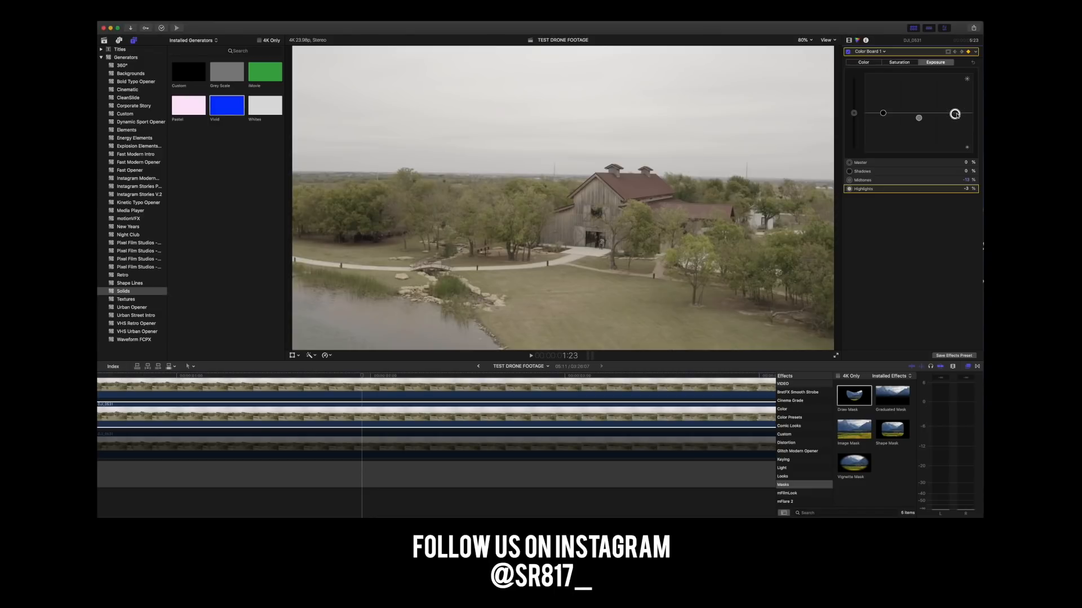
Play the clip again from the first frame to check the exposure match, and select the upper copy.
{"action": "left_click", "coordinate": [191, 386]}
{"action": "key", "text": "space"}
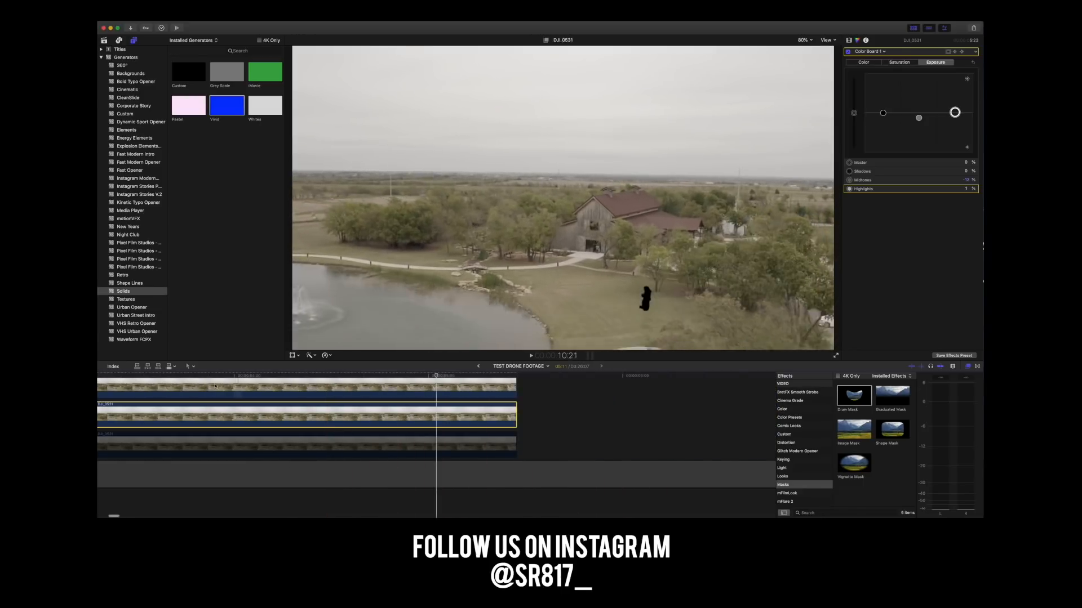
{"action": "scroll", "coordinate": [216, 386], "scroll_direction": "left", "scroll_amount": 10}
{"action": "left_click", "coordinate": [102, 377]}
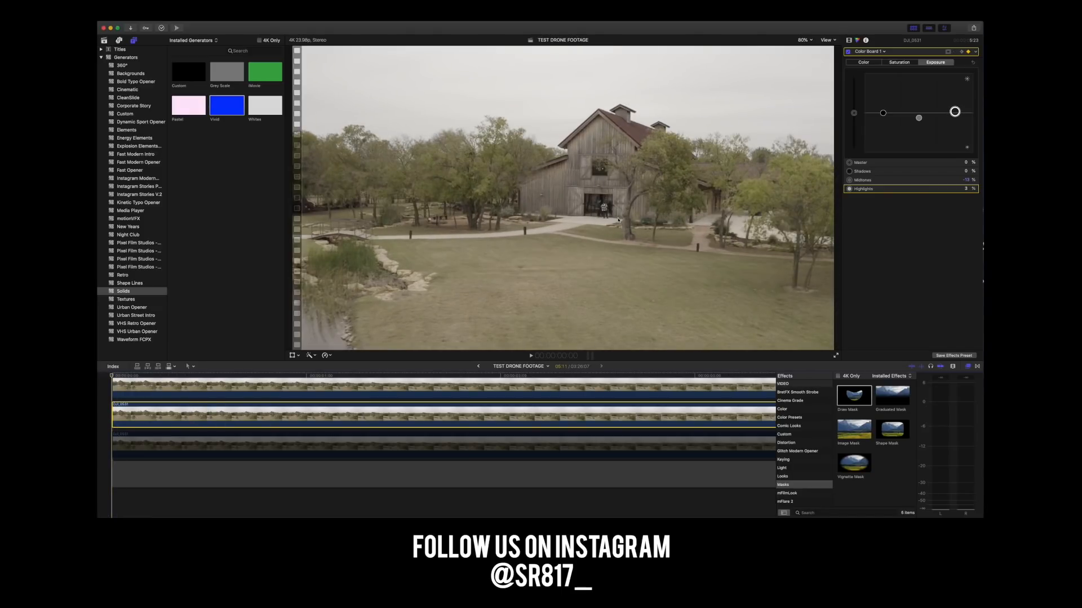
{"action": "key", "text": "space"}
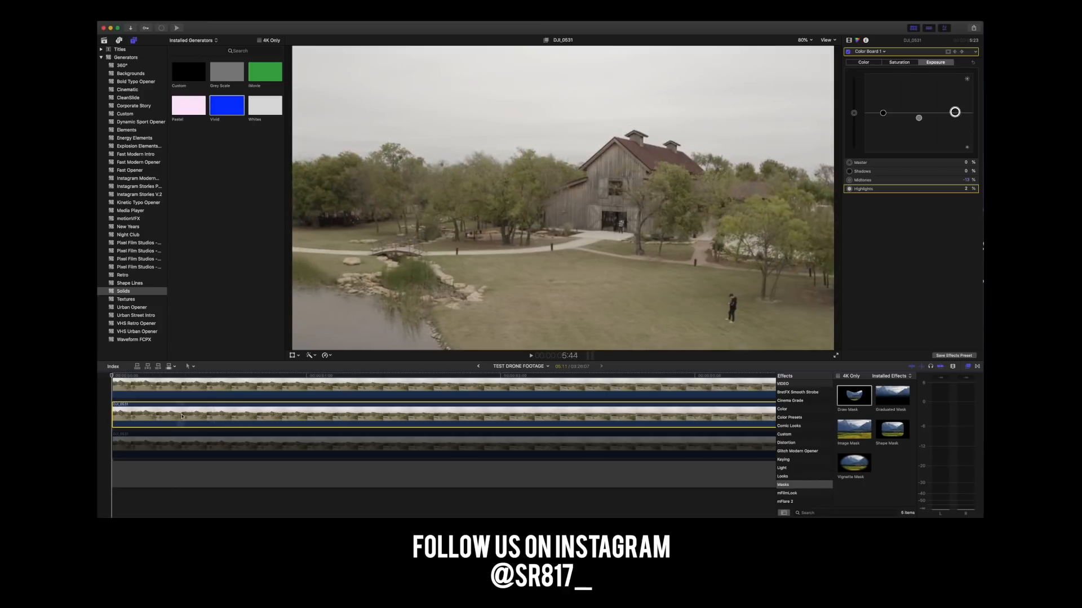
{"action": "left_click", "coordinate": [160, 389]}
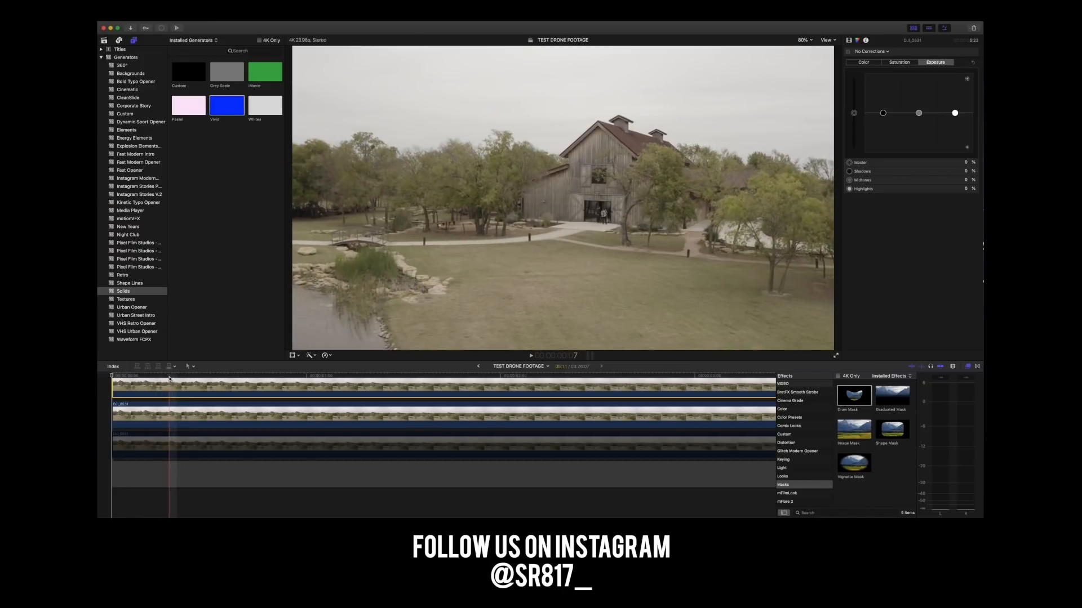
Enable the lowest copy of the footage and play the clip from the first frame with the middle copy selected.
{"action": "left_click", "coordinate": [178, 416]}
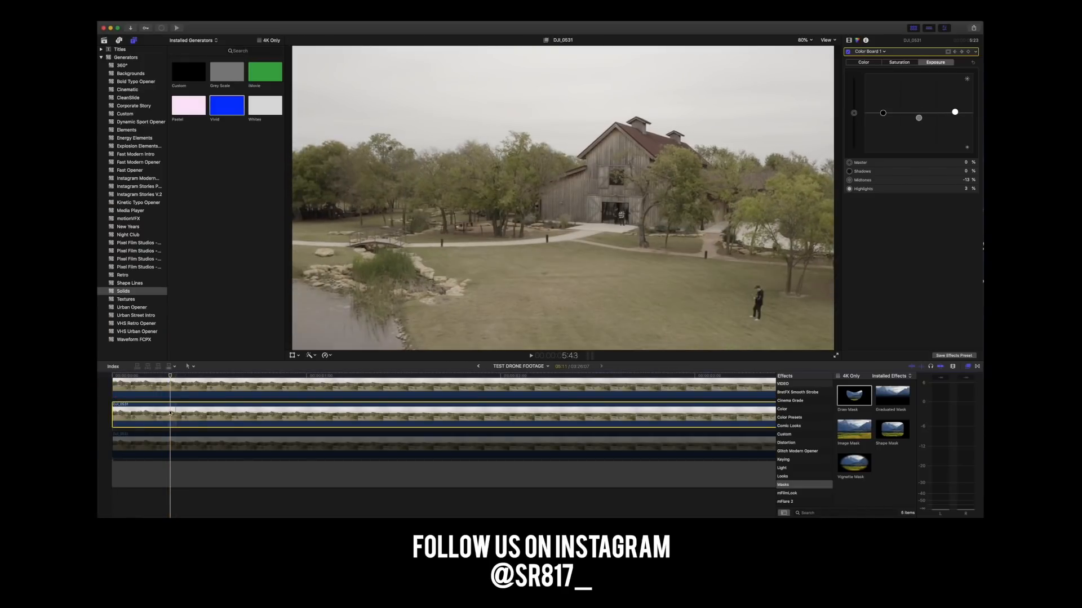
{"action": "right_click", "coordinate": [171, 445]}
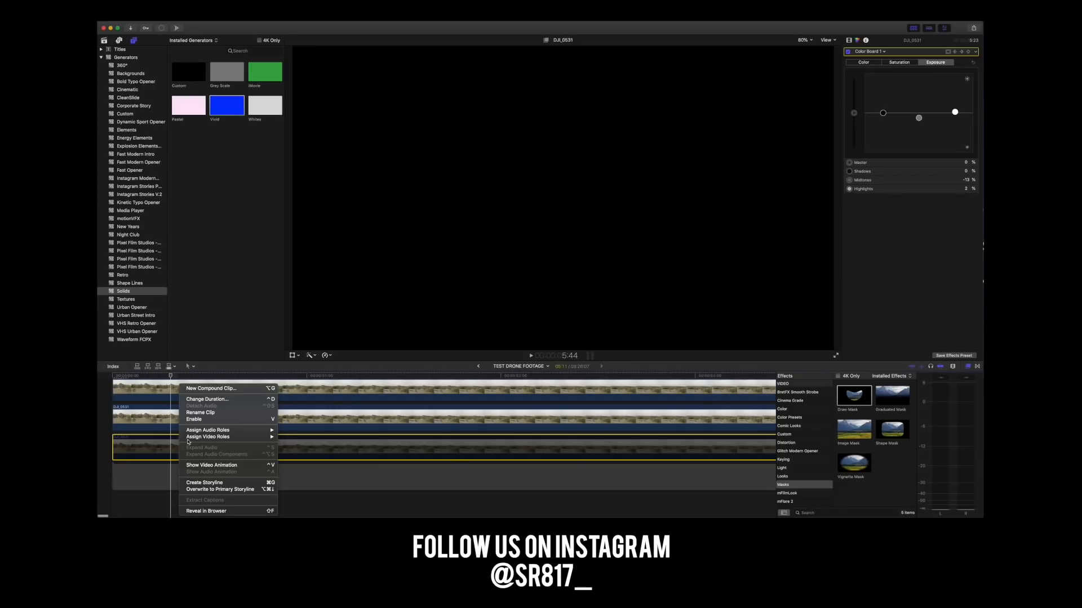
{"action": "left_click", "coordinate": [193, 419]}
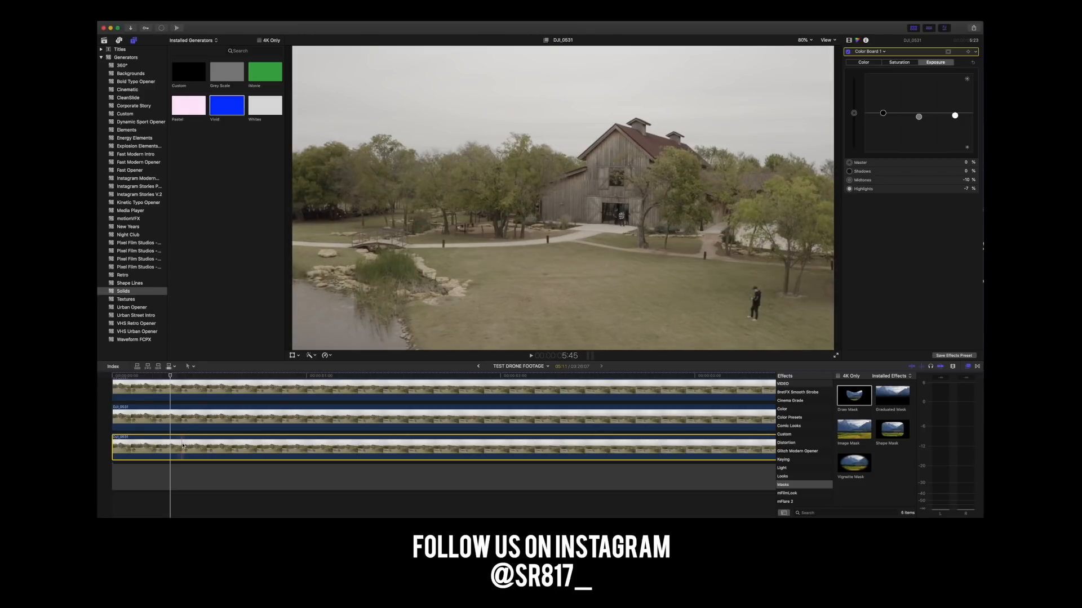
{"action": "left_click", "coordinate": [177, 416]}
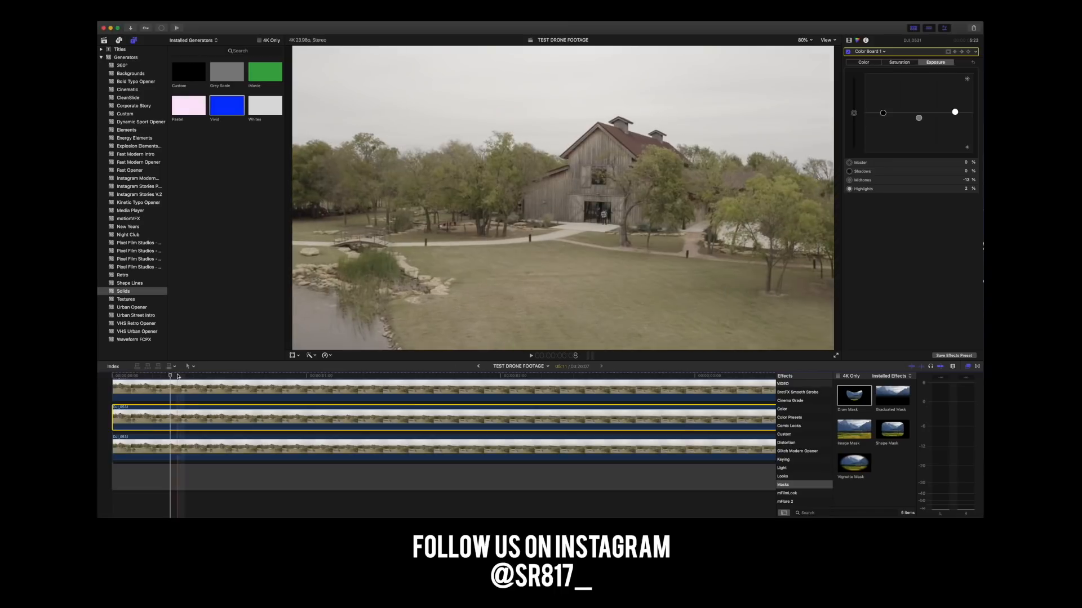
{"action": "left_click", "coordinate": [113, 377]}
{"action": "key", "text": "space"}
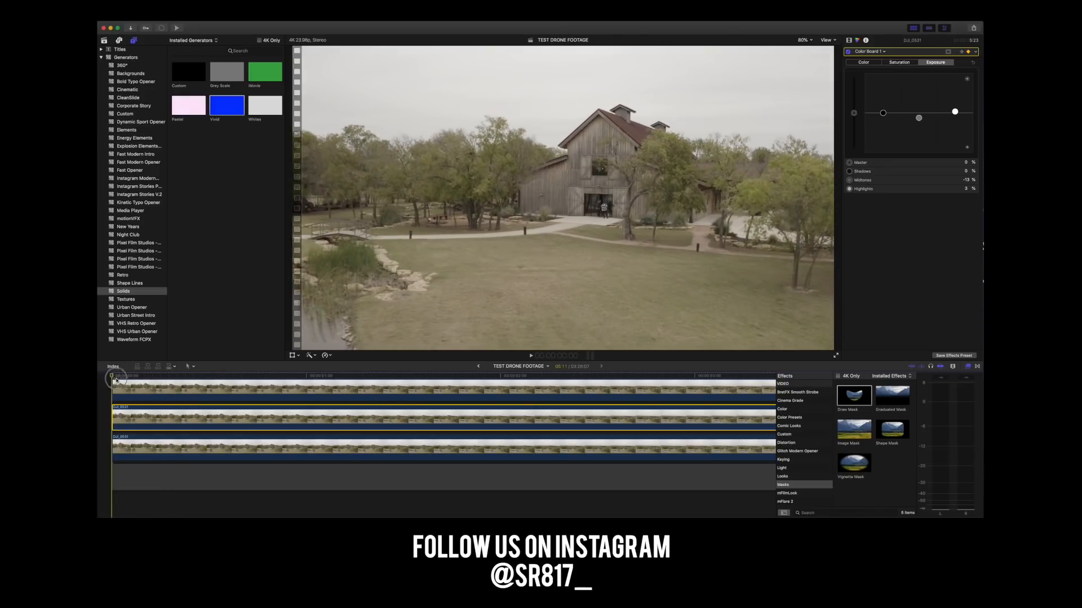
Disable the middle copy of the footage and play the clip from the beginning to check the removal.
{"action": "right_click", "coordinate": [161, 418]}
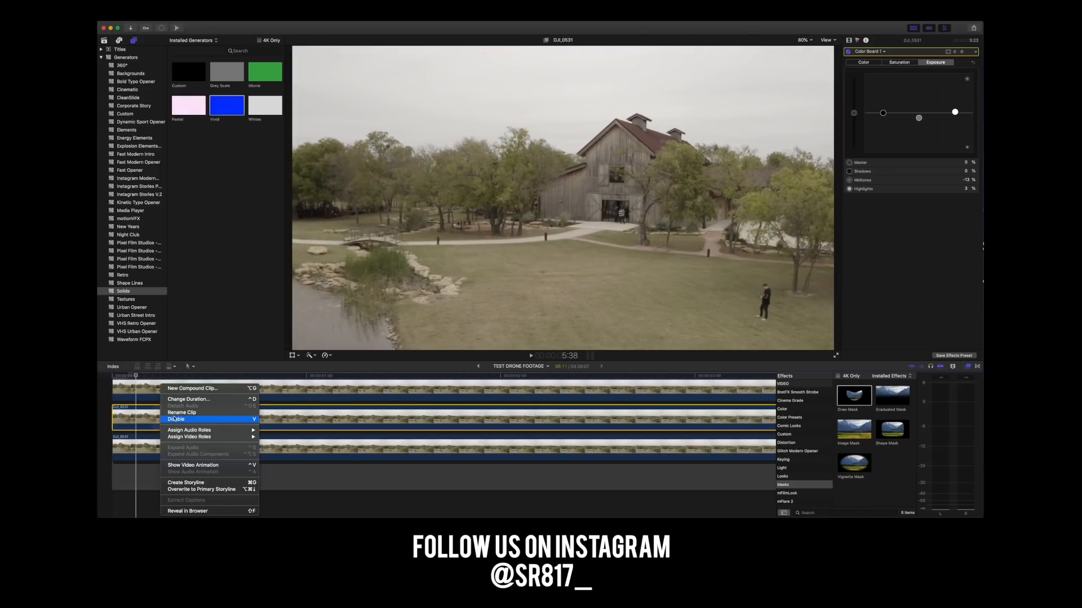
{"action": "left_click", "coordinate": [175, 419]}
{"action": "left_click_drag", "start_coordinate": [142, 376], "coordinate": [120, 397]}
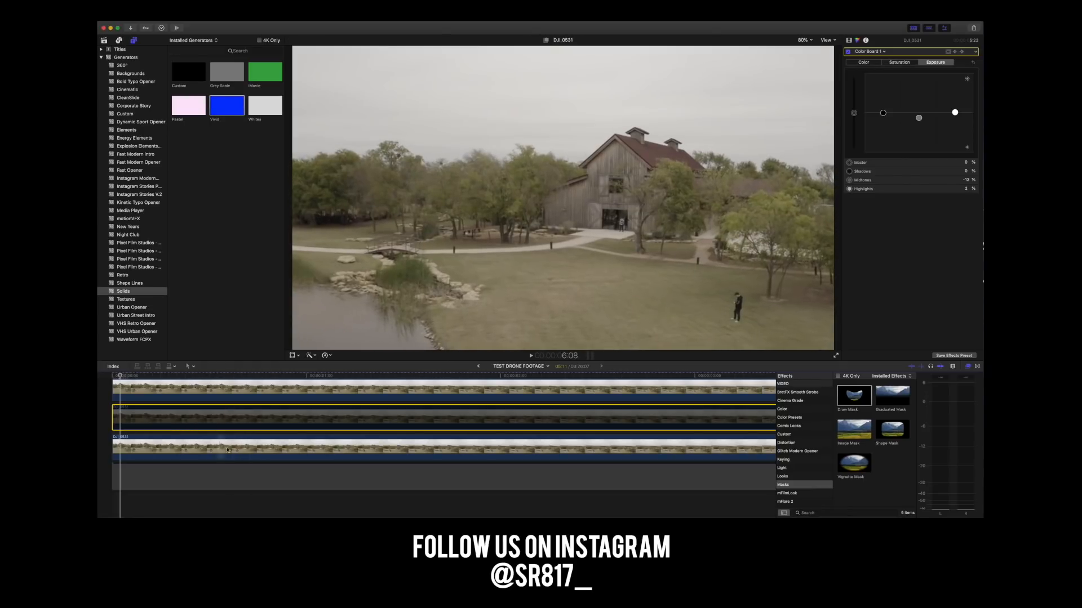
{"action": "key", "text": "space"}
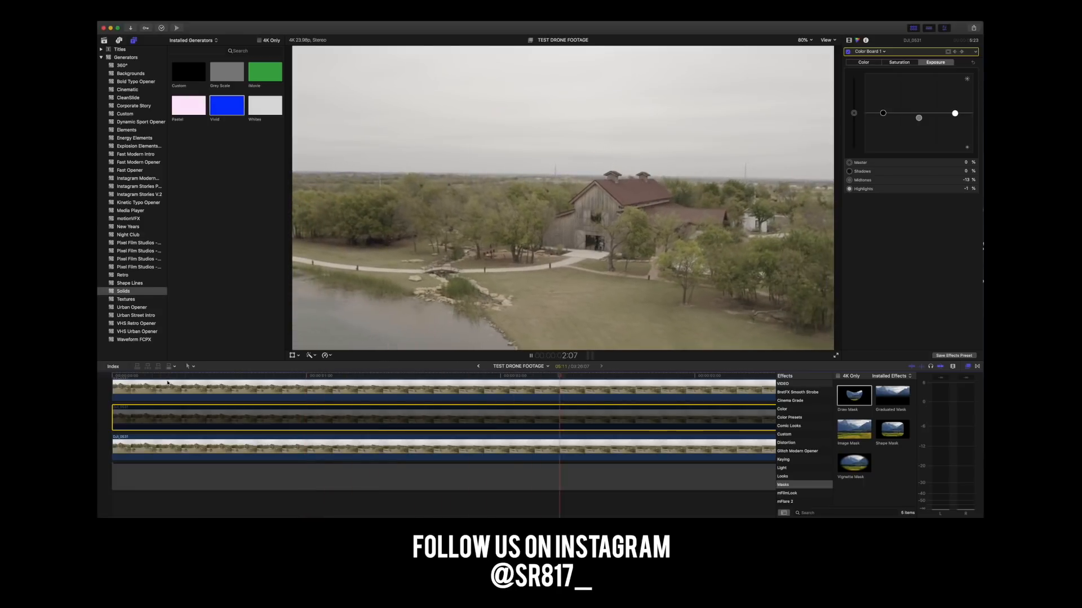
{"action": "left_click", "coordinate": [112, 380]}
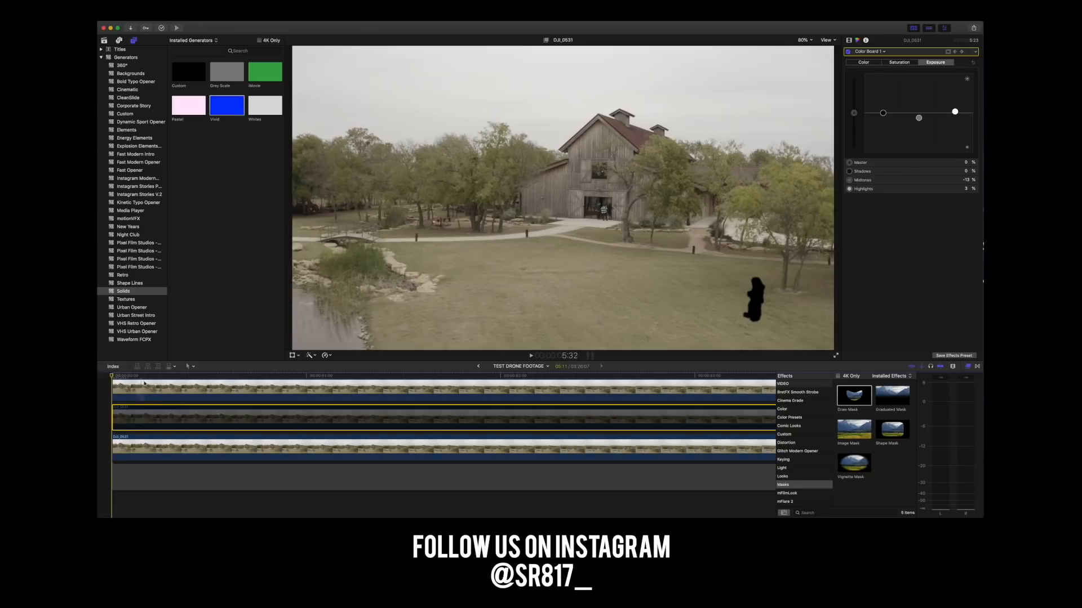
Set the Gaussian blur amount of the lowest footage copy to 1.5.
{"action": "left_click", "coordinate": [174, 376]}
{"action": "left_click", "coordinate": [167, 450]}
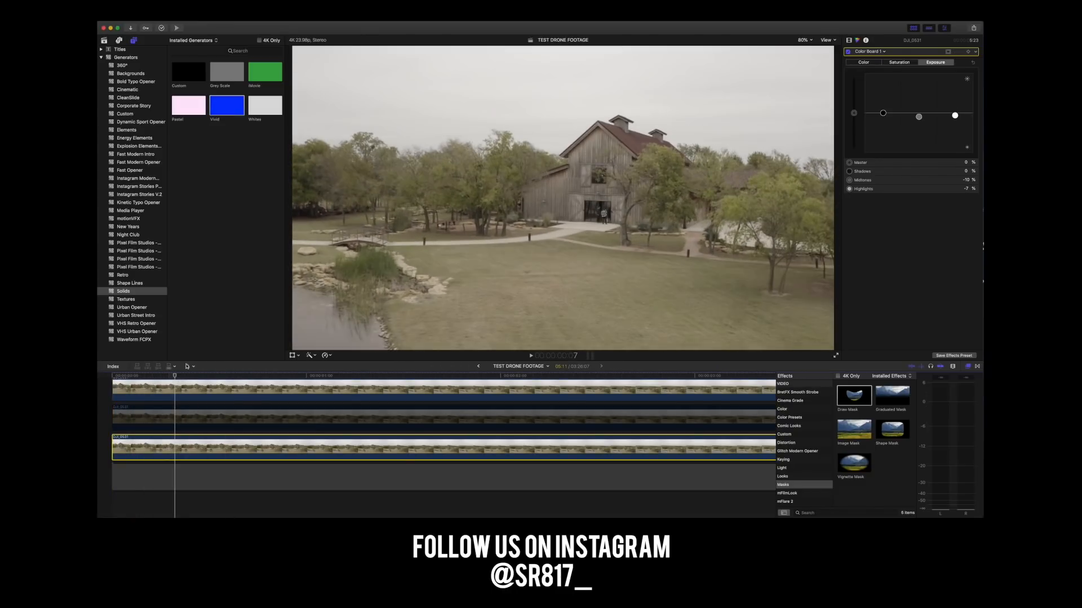
{"action": "left_click_drag", "start_coordinate": [175, 377], "coordinate": [125, 375]}
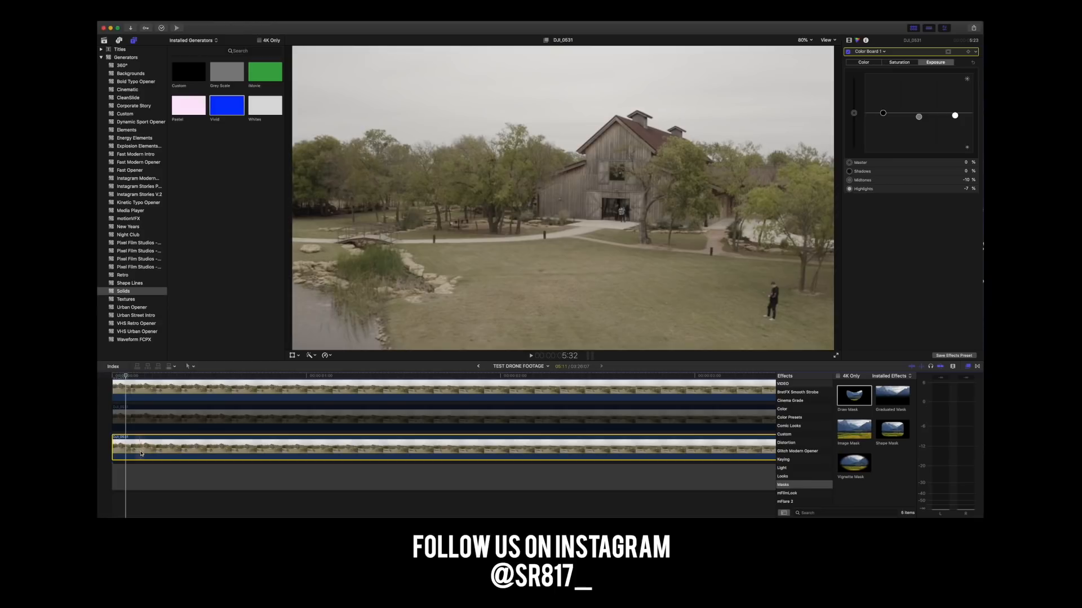
{"action": "left_click", "coordinate": [849, 40]}
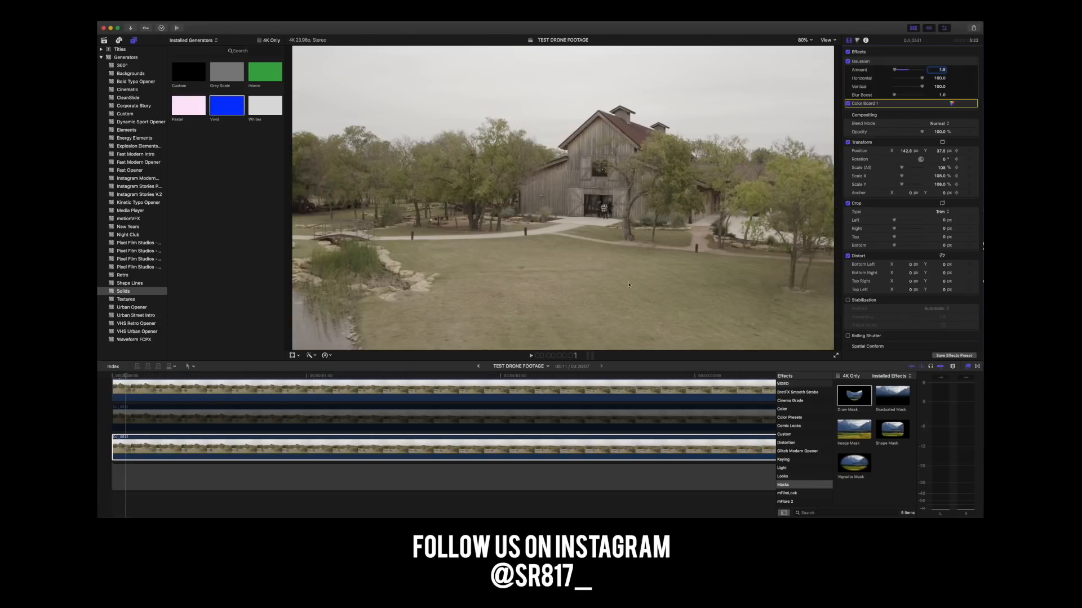
{"action": "key", "text": "Return"}
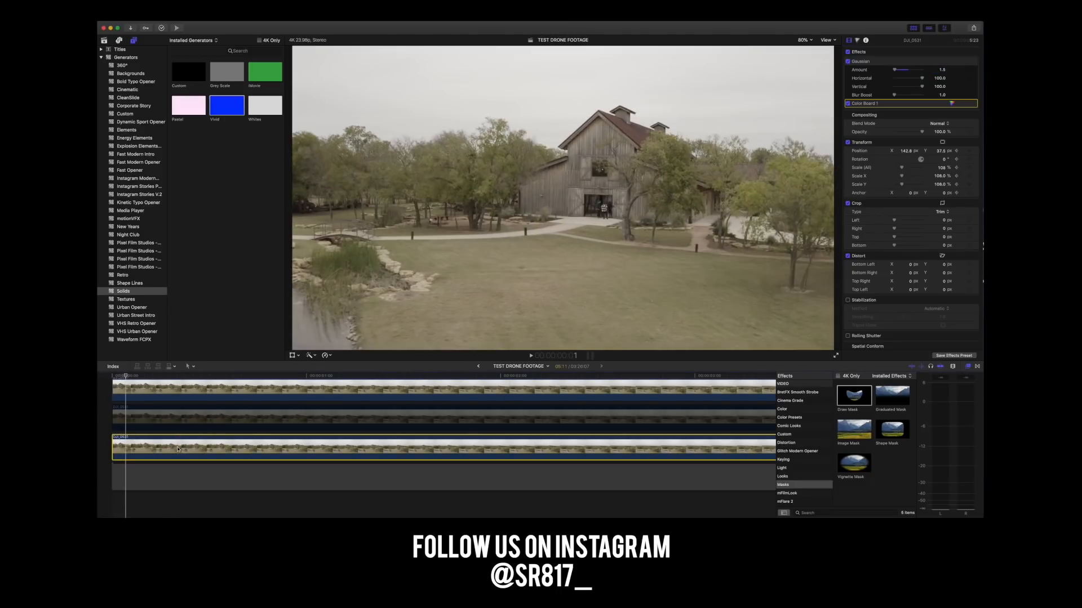
Try to trim the left edge of the lowest footage copy at the first frame.
{"action": "left_click", "coordinate": [126, 377]}
{"action": "left_click_drag", "start_coordinate": [126, 377], "coordinate": [116, 377]}
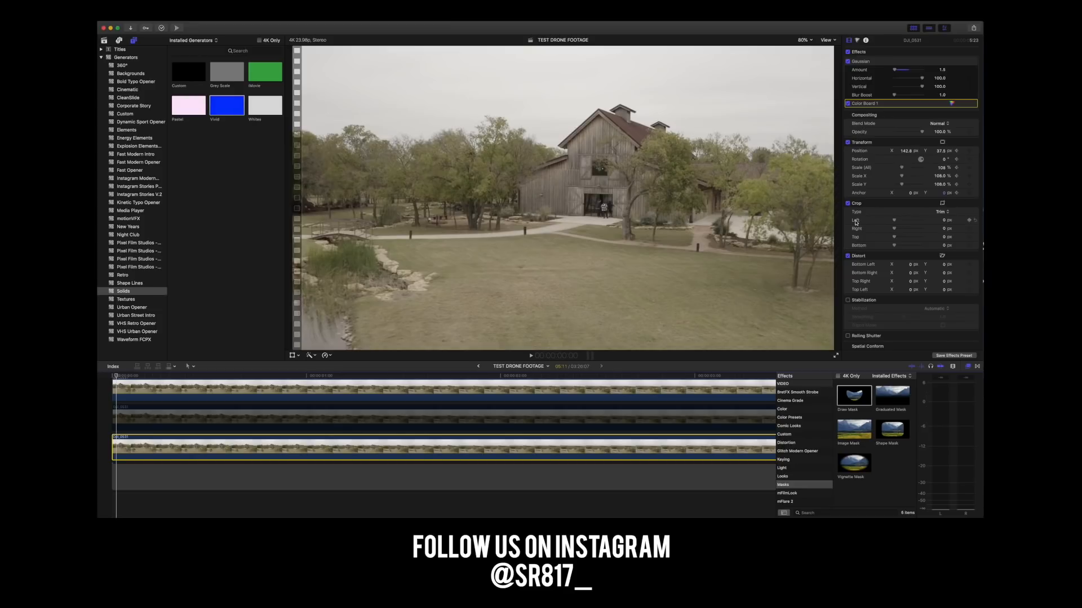
{"action": "left_click_drag", "start_coordinate": [893, 221], "coordinate": [892, 223]}
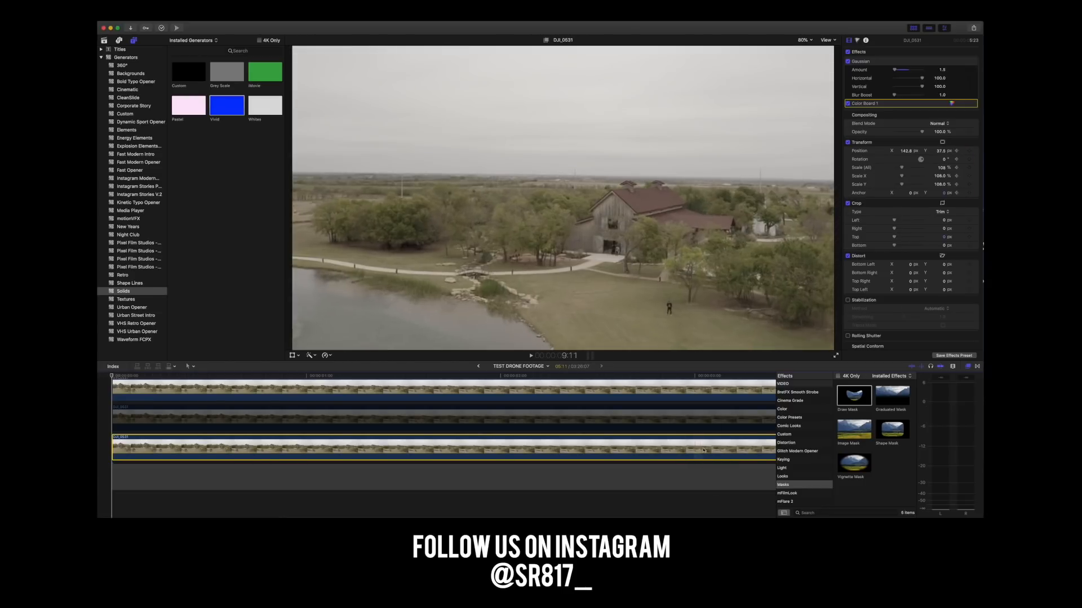
Add the Vivid solid generator beneath the lowest footage copy at the start of the timeline.
{"action": "left_click_drag", "start_coordinate": [227, 115], "coordinate": [121, 451]}
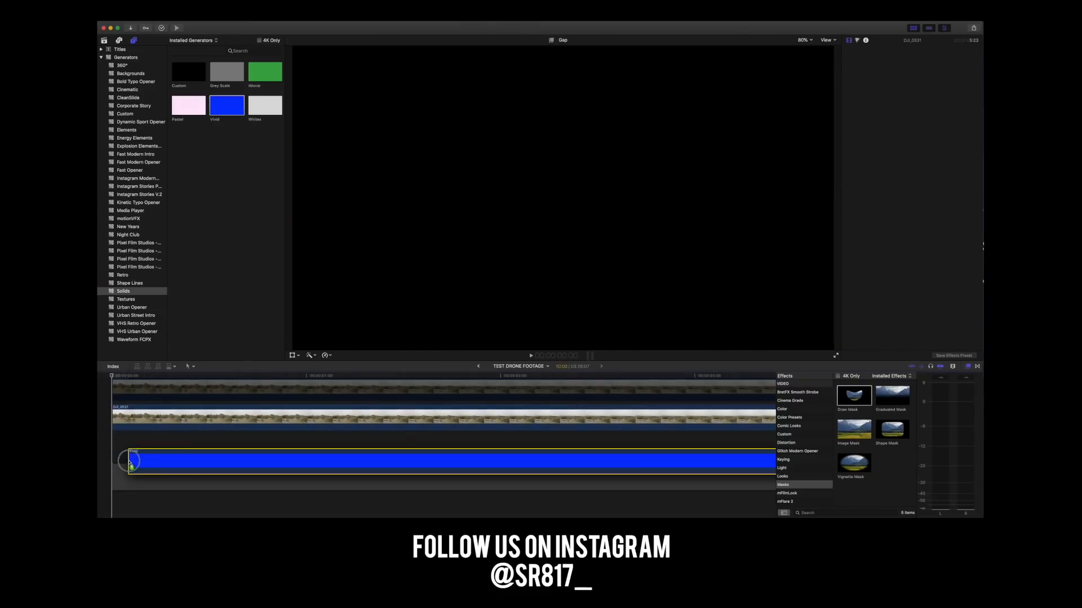
{"action": "left_click_drag", "start_coordinate": [152, 376], "coordinate": [115, 378]}
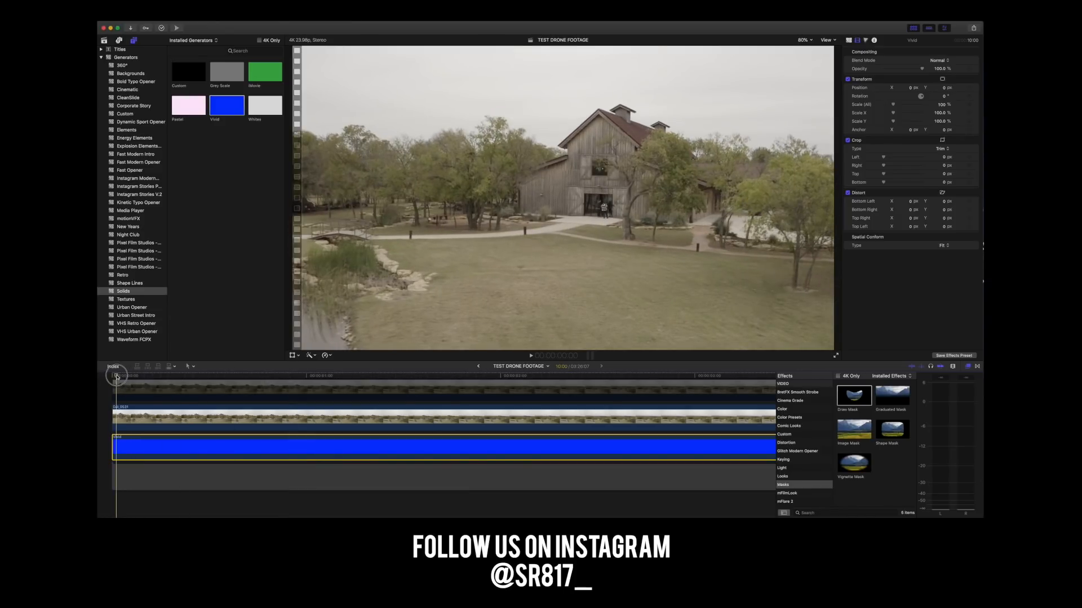
At the first frame, try a 2853 px left trim on the lowest footage copy and reset it to 0.
{"action": "left_click", "coordinate": [119, 411]}
{"action": "left_click", "coordinate": [117, 377]}
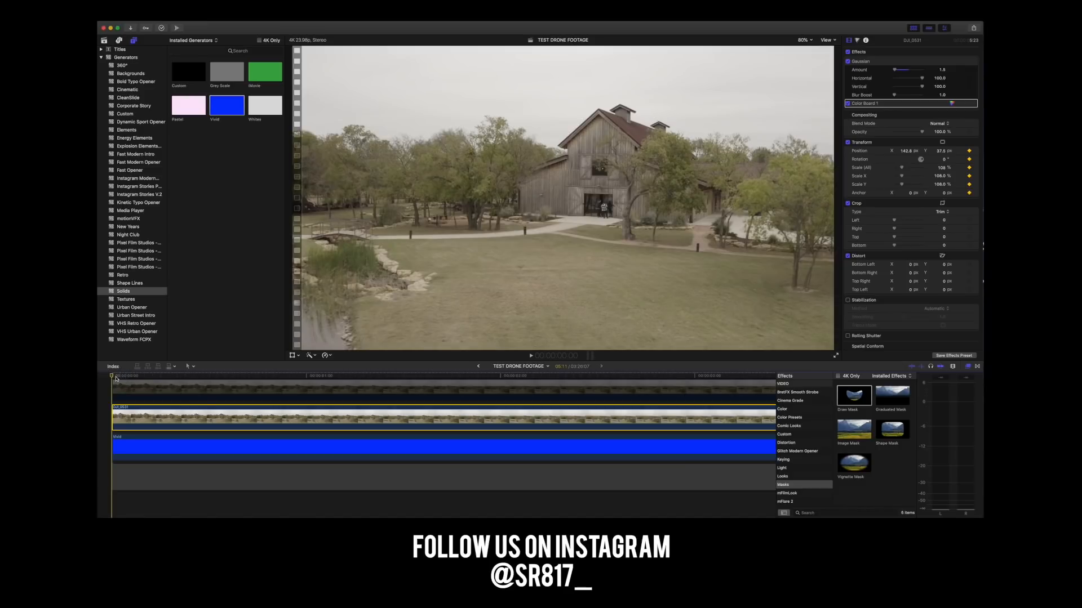
{"action": "key", "text": "super+equal"}
{"action": "key", "text": "super+equal"}
{"action": "key", "text": "super+equal"}
{"action": "key", "text": "super+equal"}
{"action": "left_click", "coordinate": [141, 377]}
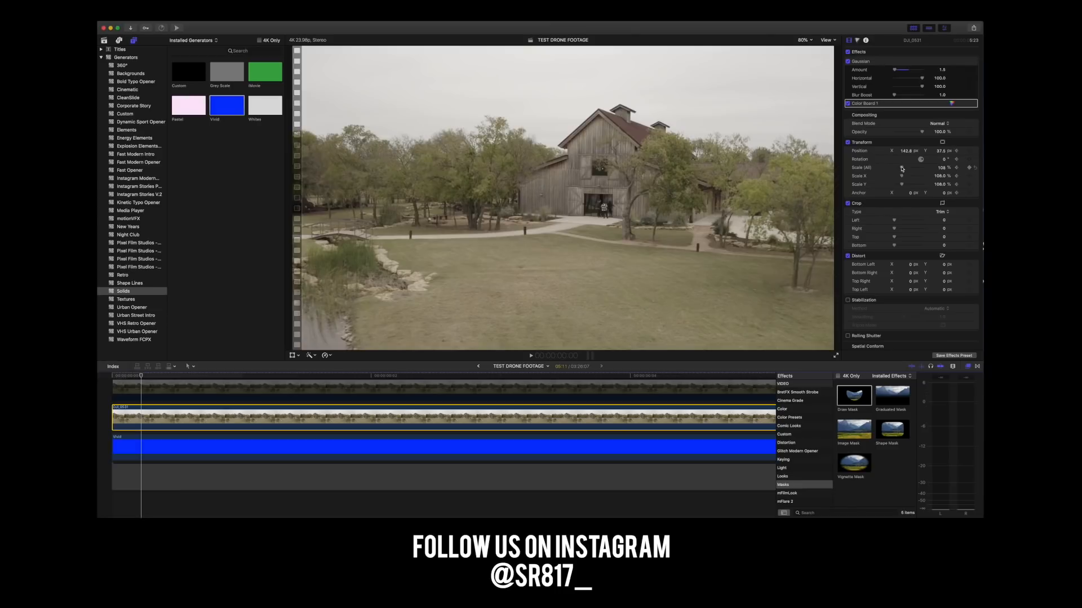
{"action": "key", "text": "Home"}
{"action": "left_click_drag", "start_coordinate": [894, 221], "coordinate": [919, 222]}
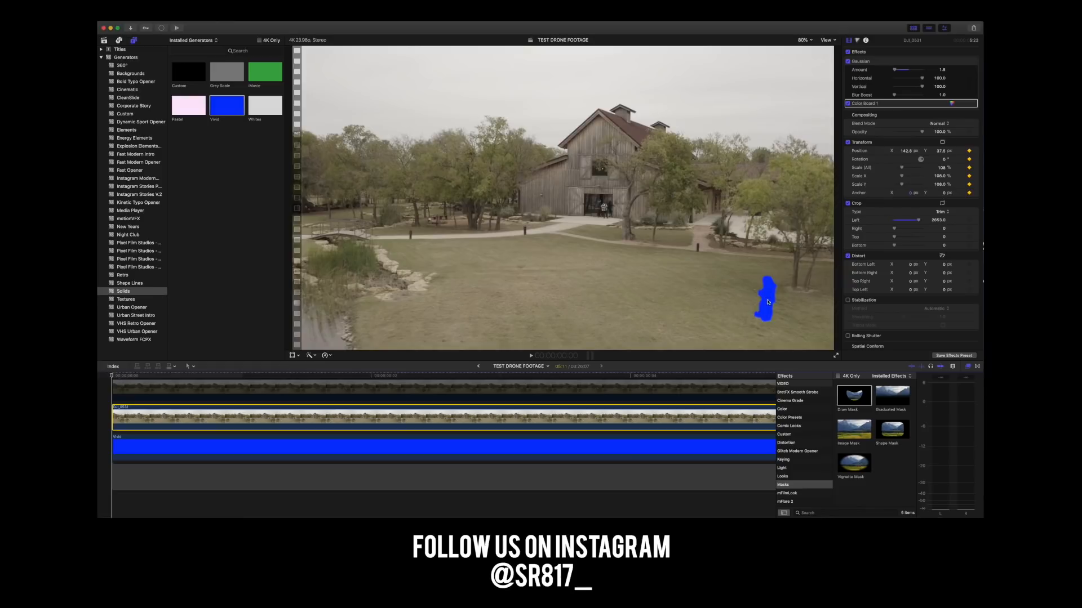
{"action": "scroll", "coordinate": [243, 399], "scroll_direction": "up", "scroll_amount": 5}
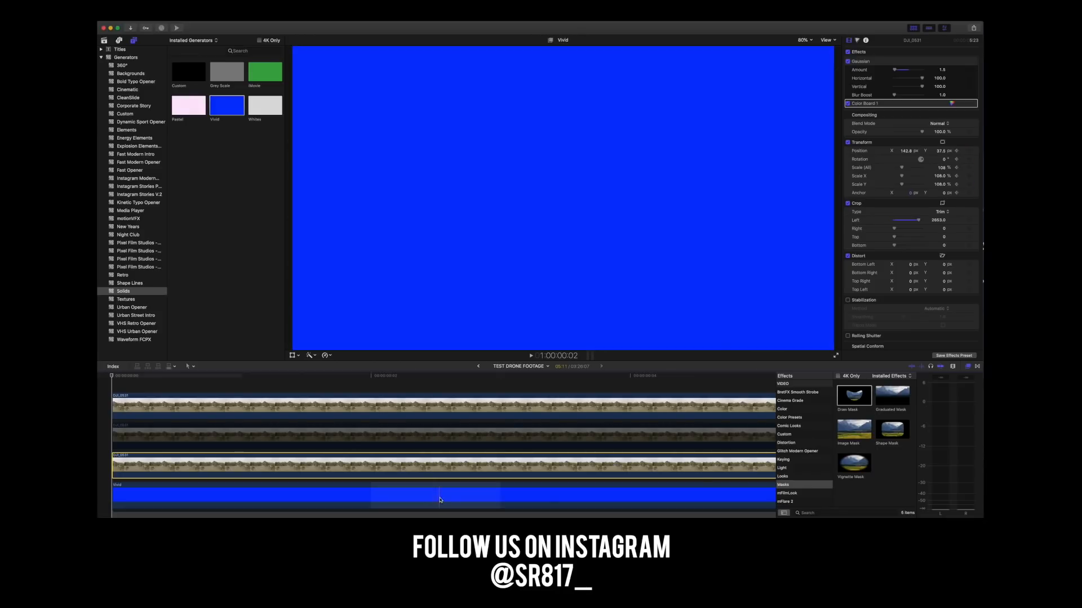
{"action": "left_click_drag", "start_coordinate": [921, 220], "coordinate": [886, 221]}
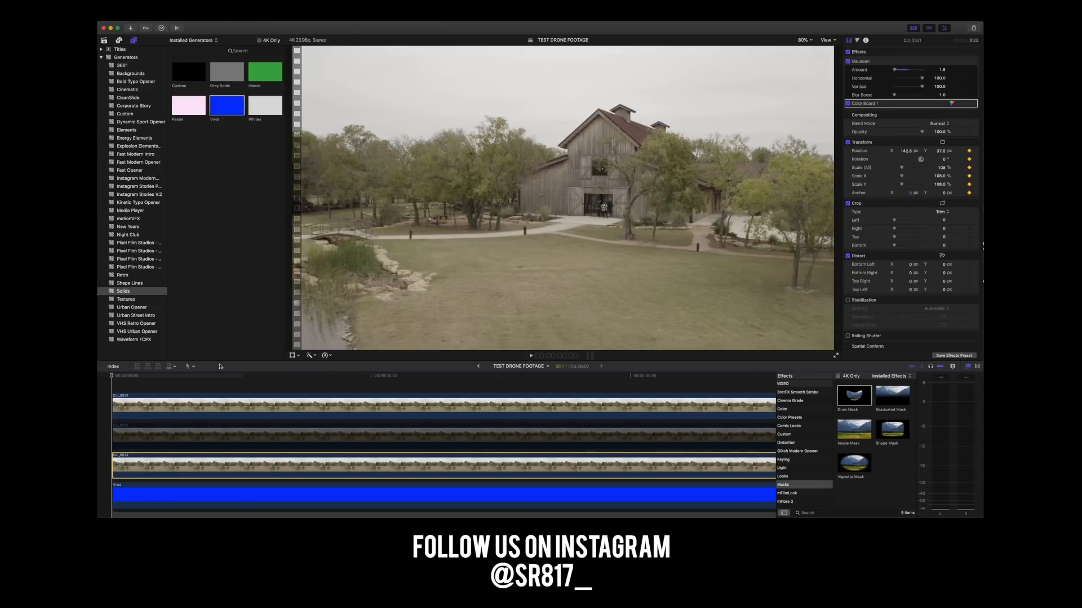
Disable the masked upper copy of the footage.
{"action": "left_click", "coordinate": [170, 411]}
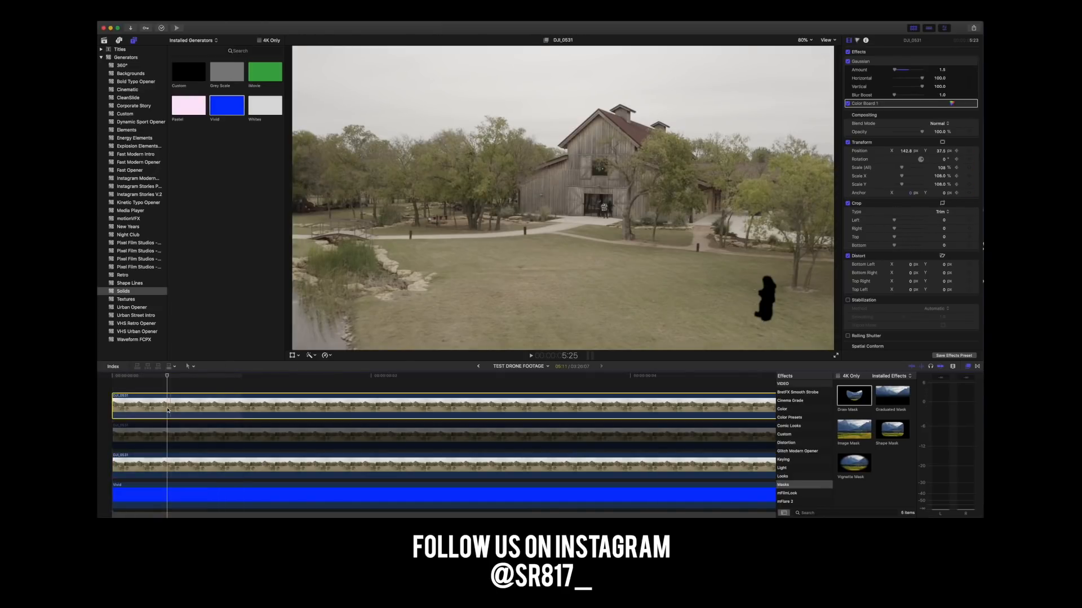
{"action": "right_click", "coordinate": [167, 410]}
{"action": "left_click", "coordinate": [177, 420]}
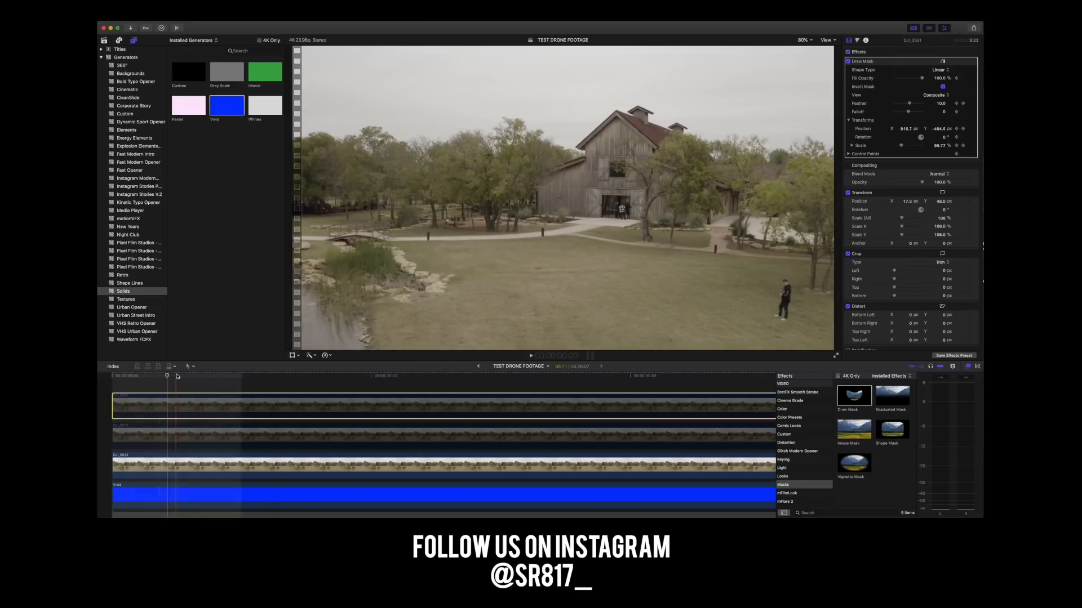
At the first frame, trim the right side of the lowest footage copy by 1052 px.
{"action": "left_click", "coordinate": [141, 467]}
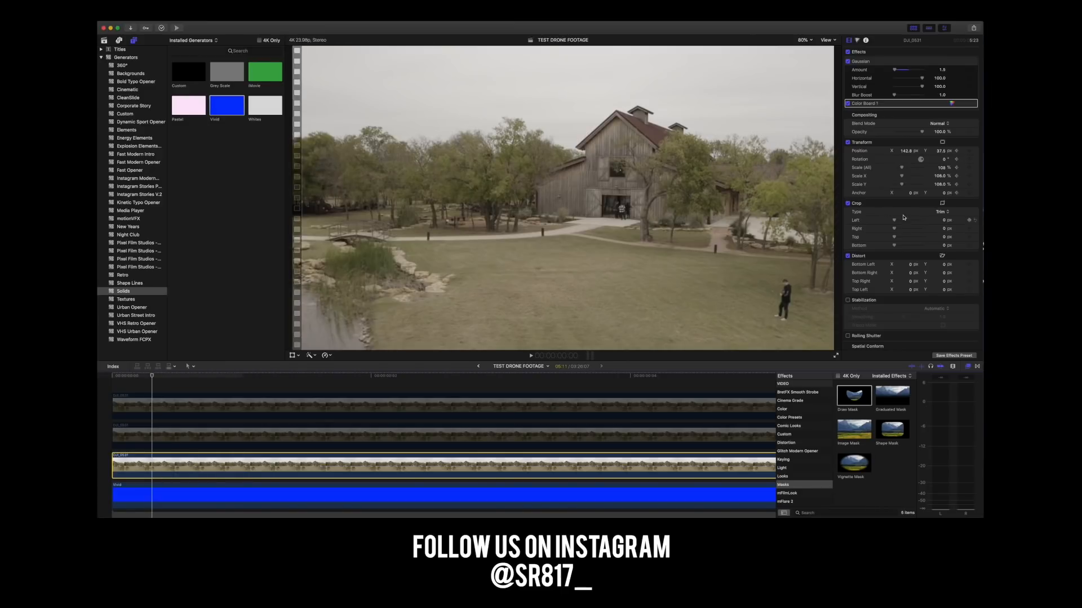
{"action": "key", "text": "Home"}
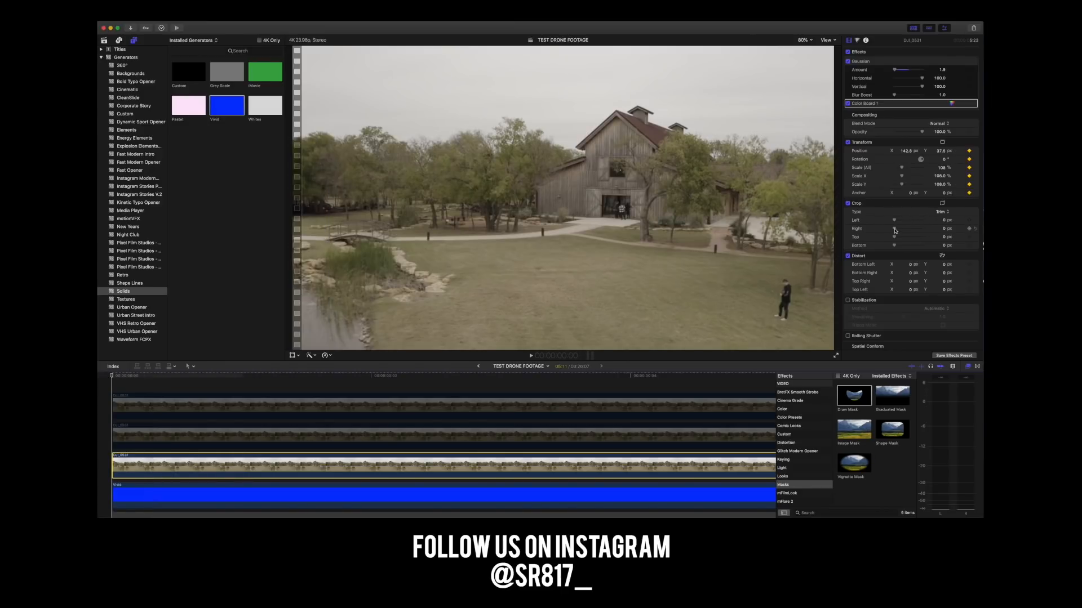
{"action": "left_click_drag", "start_coordinate": [896, 229], "coordinate": [904, 231]}
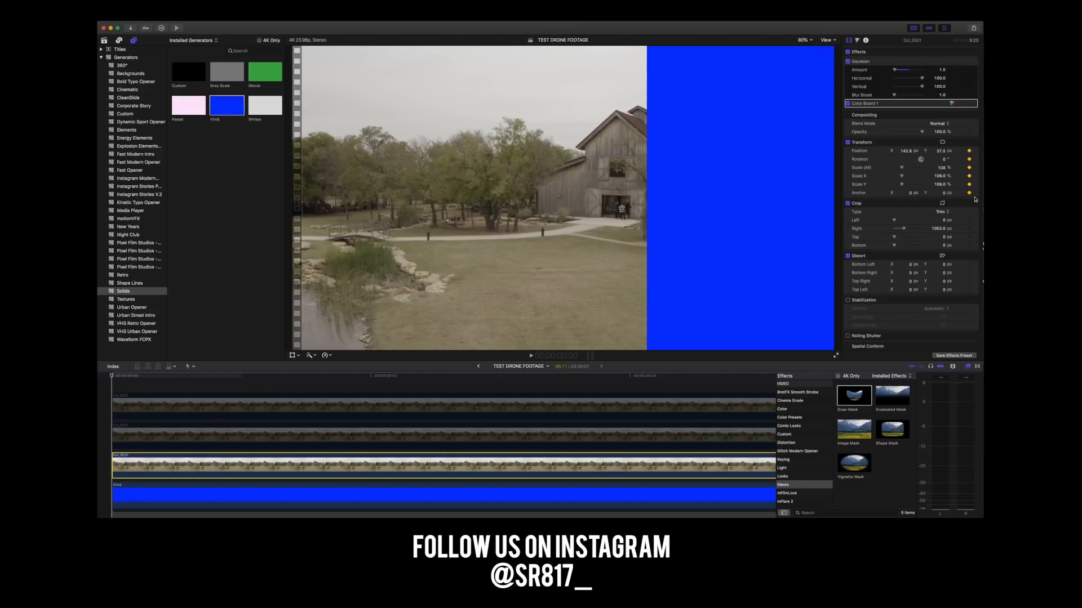
Move the cropped footage copy above the disabled middle copy and check the lower clip's crop settings.
{"action": "key", "text": "super+minus"}
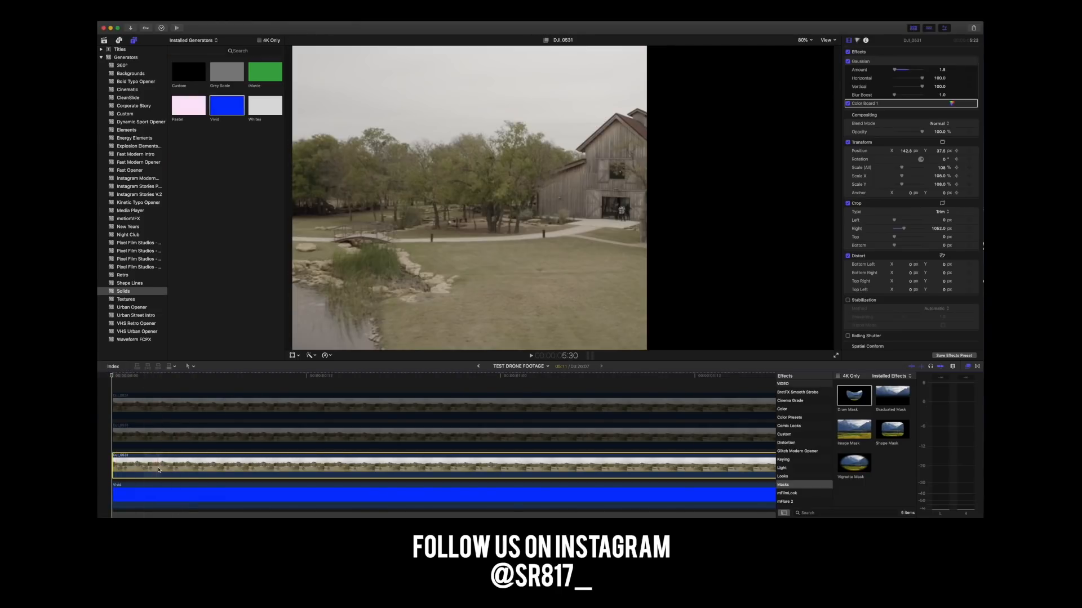
{"action": "left_click", "coordinate": [169, 439]}
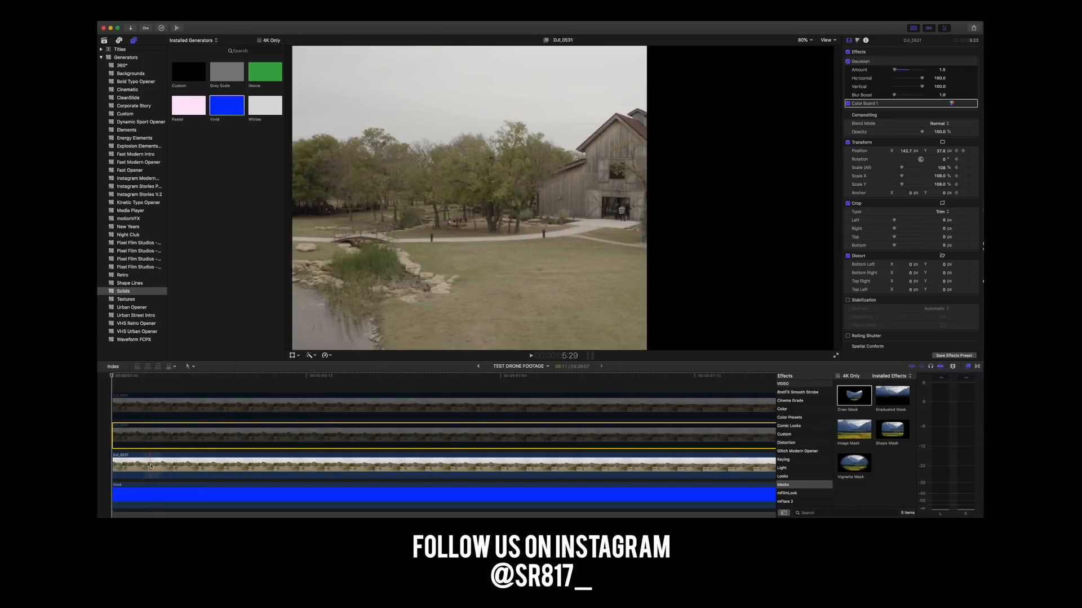
{"action": "left_click", "coordinate": [151, 467]}
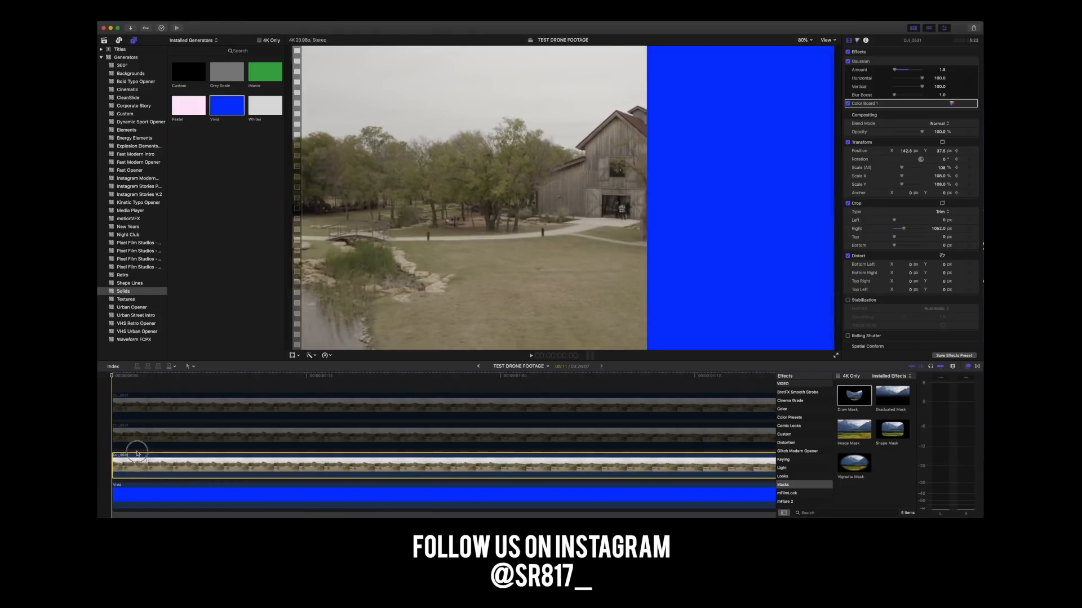
{"action": "left_click", "coordinate": [133, 428]}
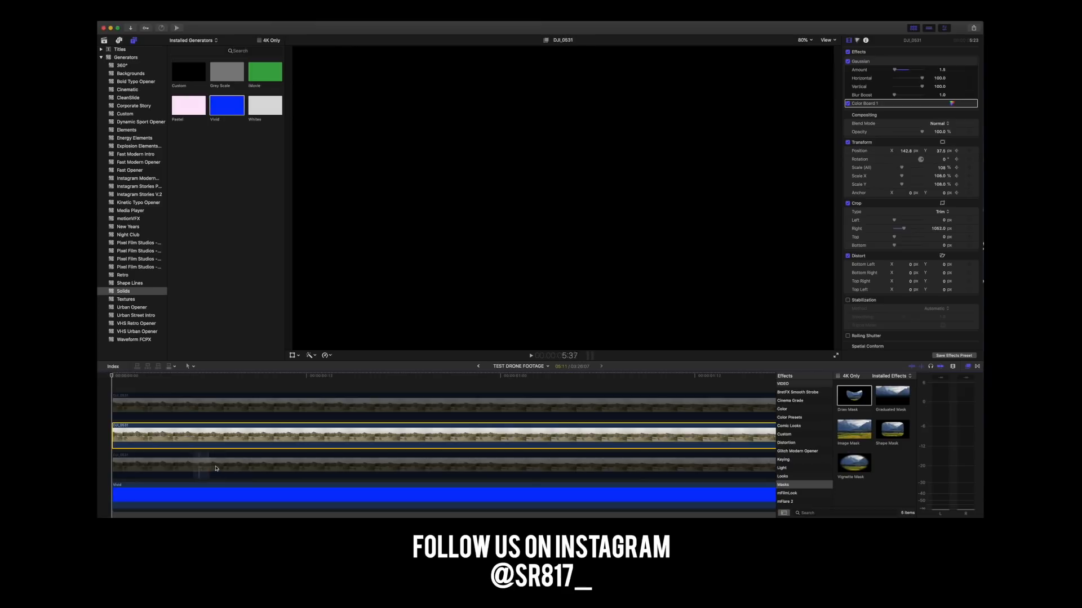
{"action": "left_click", "coordinate": [165, 466]}
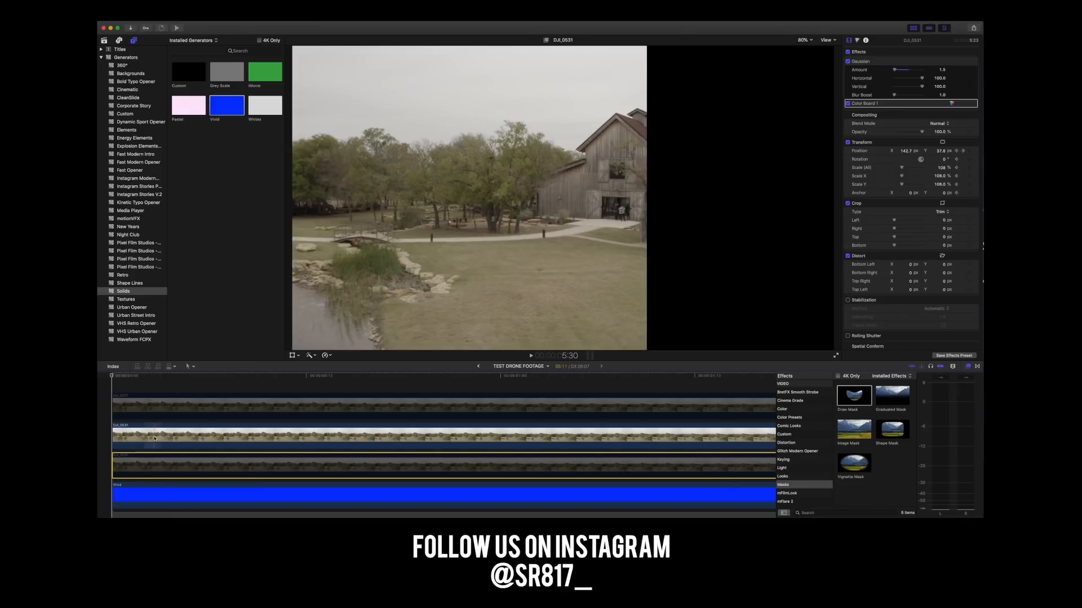
Review the cropped footage copy over the blue solid from the first frame to near the clip's end.
{"action": "left_click", "coordinate": [137, 385]}
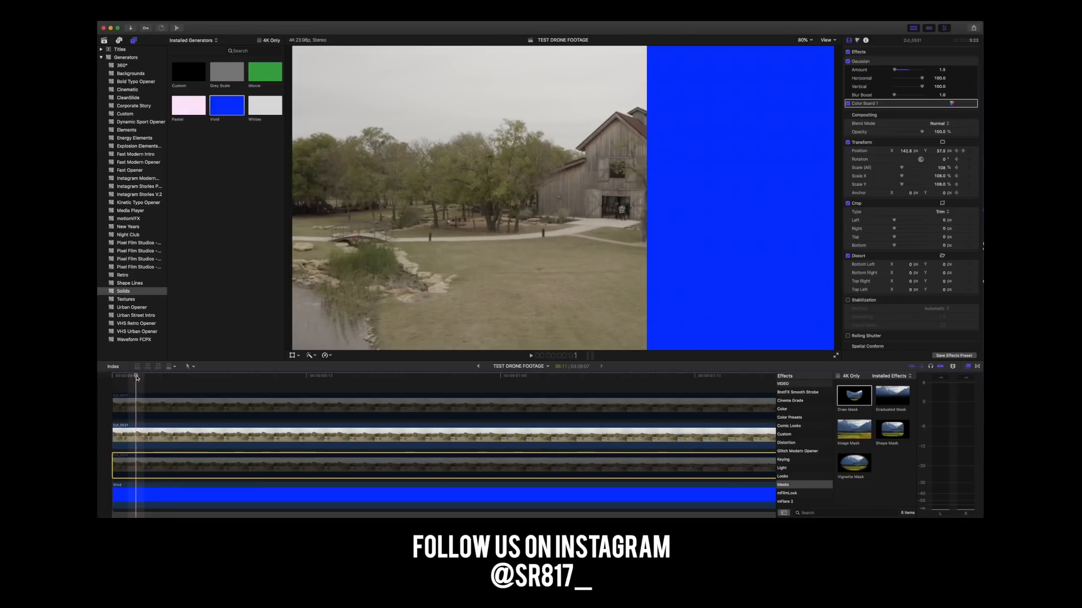
{"action": "left_click_drag", "start_coordinate": [140, 385], "coordinate": [517, 389]}
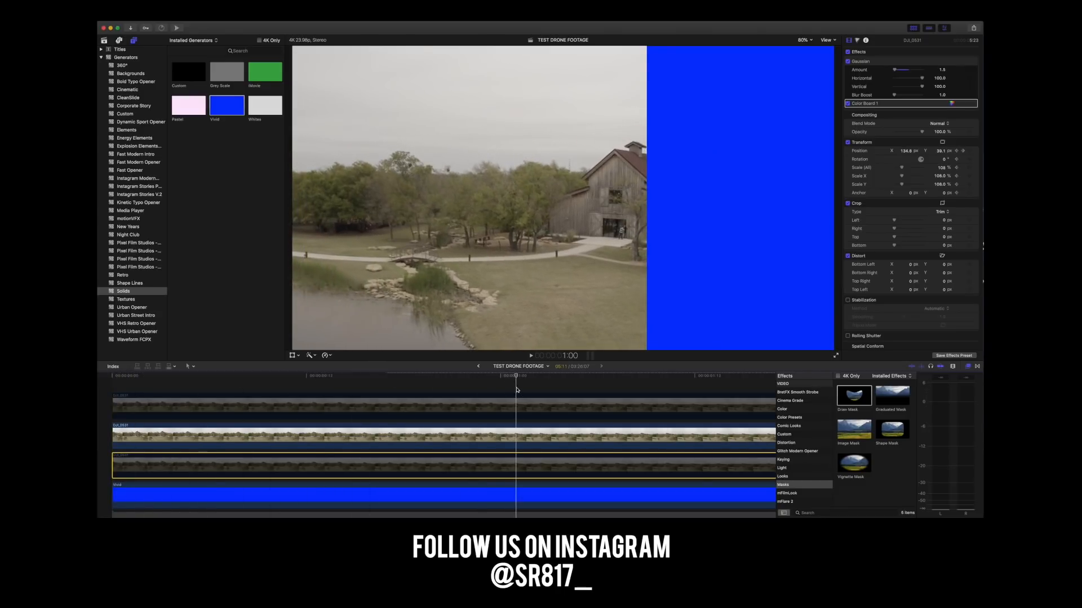
{"action": "scroll", "coordinate": [517, 389], "scroll_direction": "right", "scroll_amount": 9}
{"action": "scroll", "coordinate": [410, 388], "scroll_direction": "left", "scroll_amount": 6}
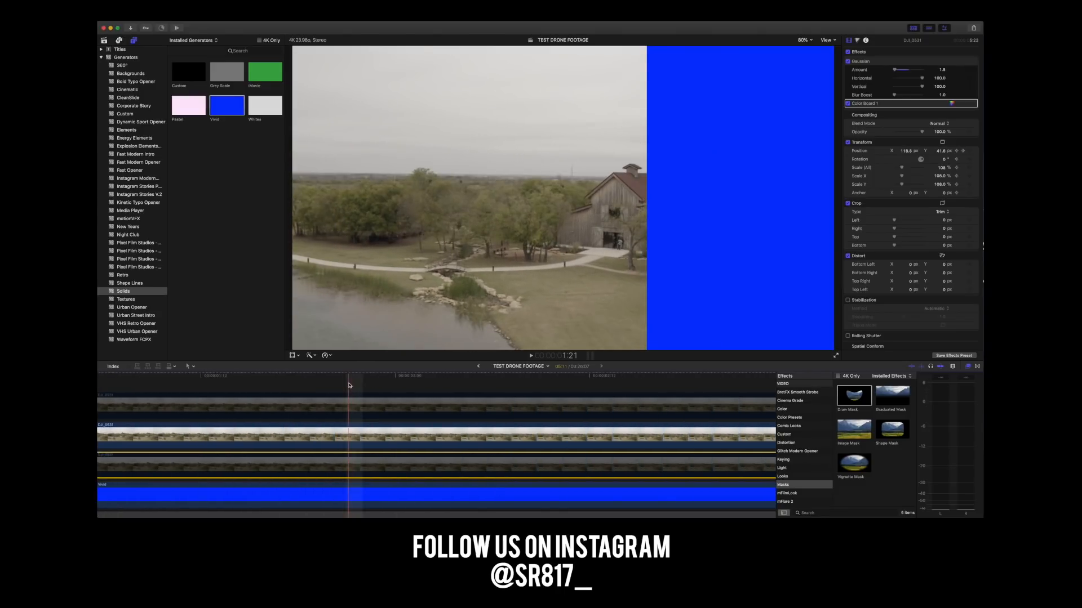
{"action": "key", "text": "super+minus"}
{"action": "key", "text": "super+minus"}
{"action": "key", "text": "super+minus"}
{"action": "left_click_drag", "start_coordinate": [276, 382], "coordinate": [366, 386]}
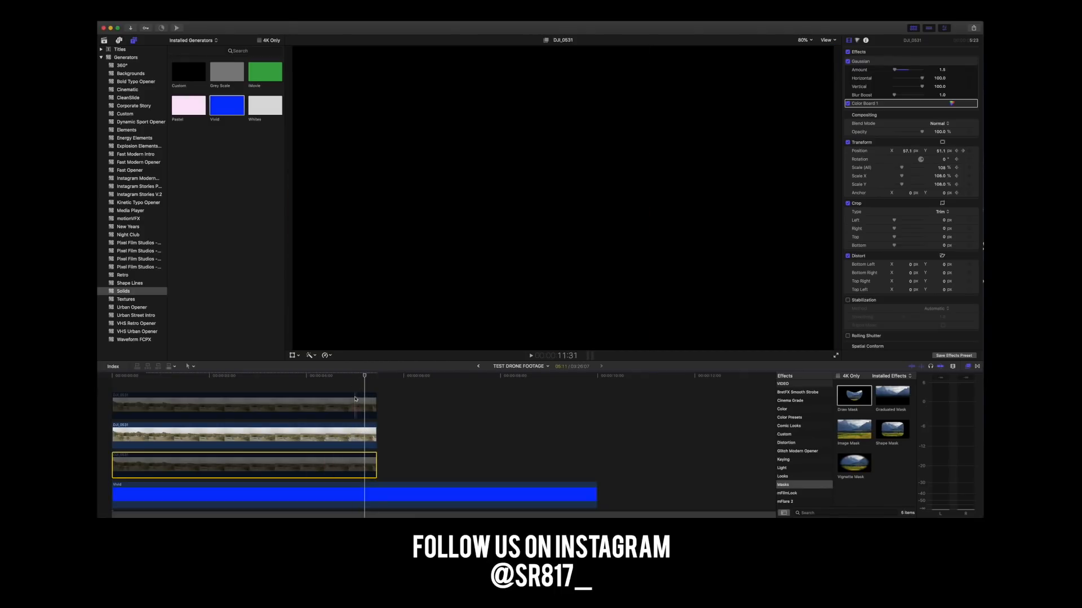
Enable the uncropped footage copy directly beneath the cropped one and return to the first frame.
{"action": "left_click", "coordinate": [364, 377]}
{"action": "right_click", "coordinate": [345, 467]}
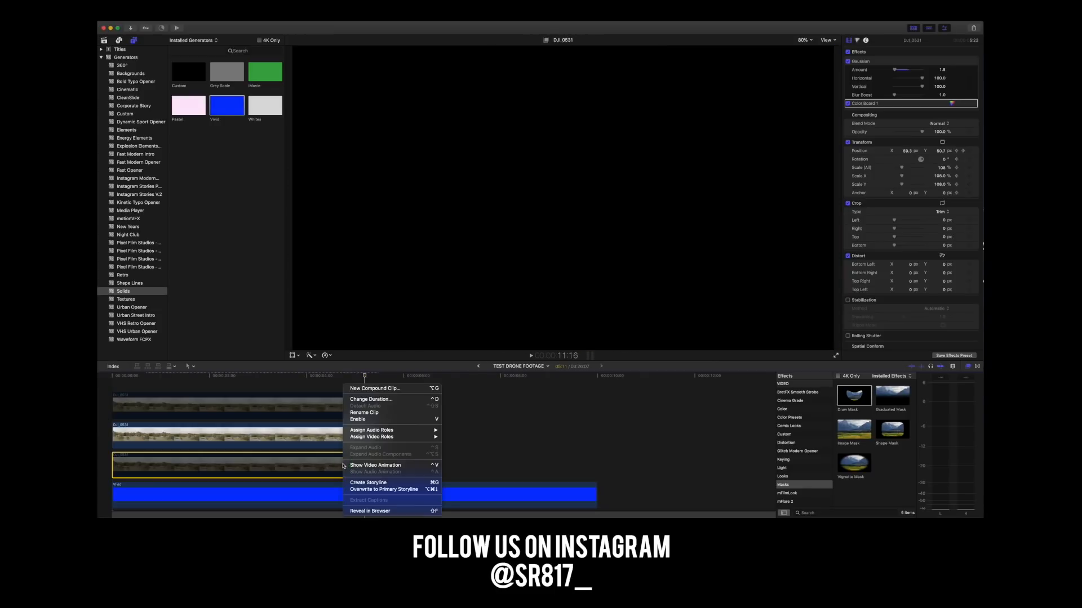
{"action": "left_click", "coordinate": [359, 420]}
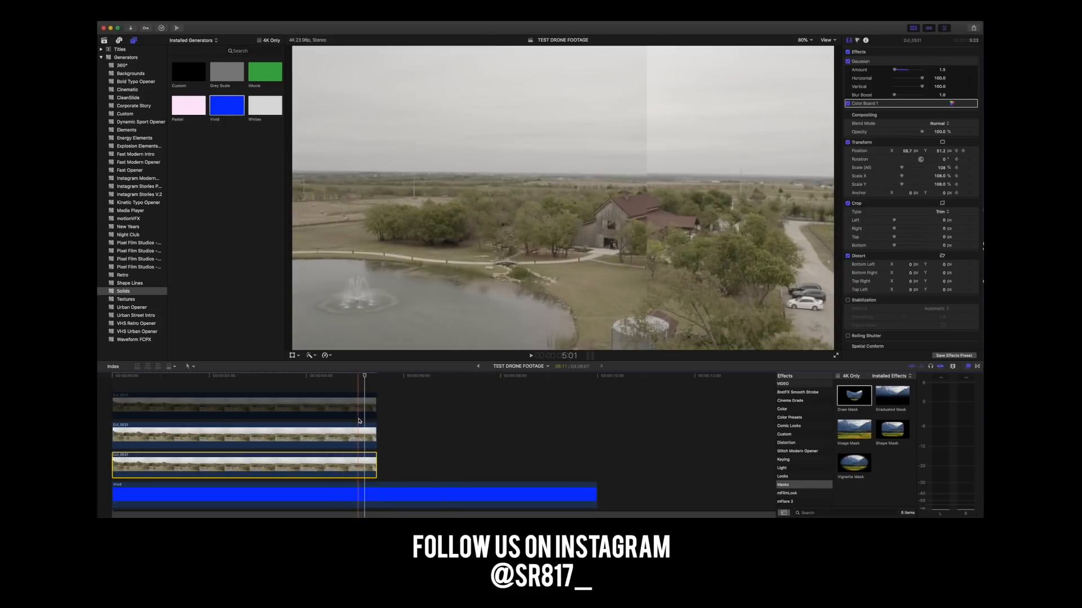
{"action": "left_click_drag", "start_coordinate": [363, 379], "coordinate": [117, 410]}
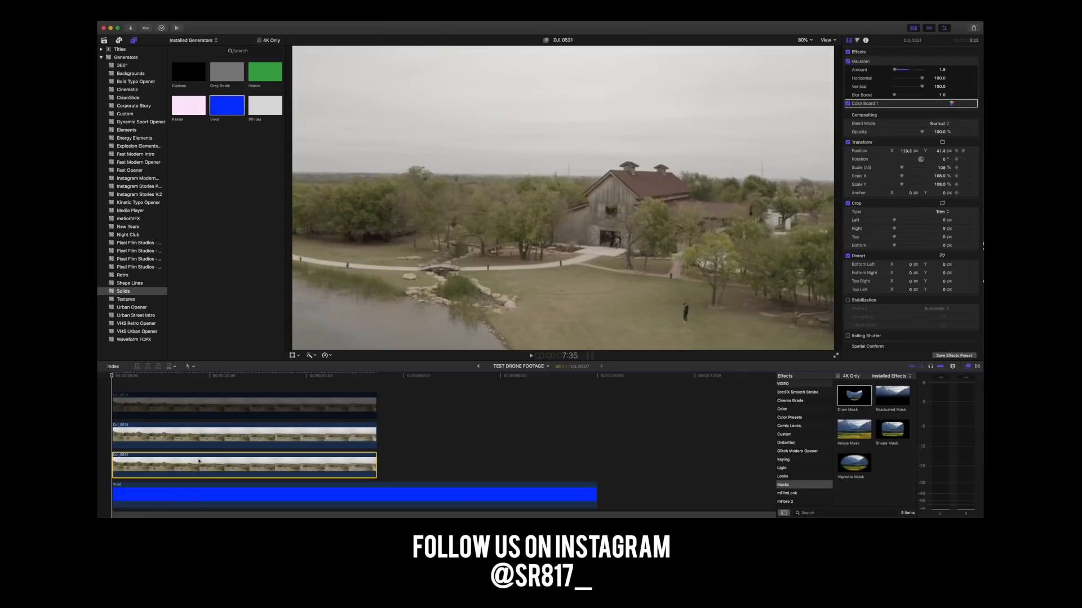
Set the cropped footage copy's right trim to 1079 px at the first frame.
{"action": "left_click", "coordinate": [136, 435]}
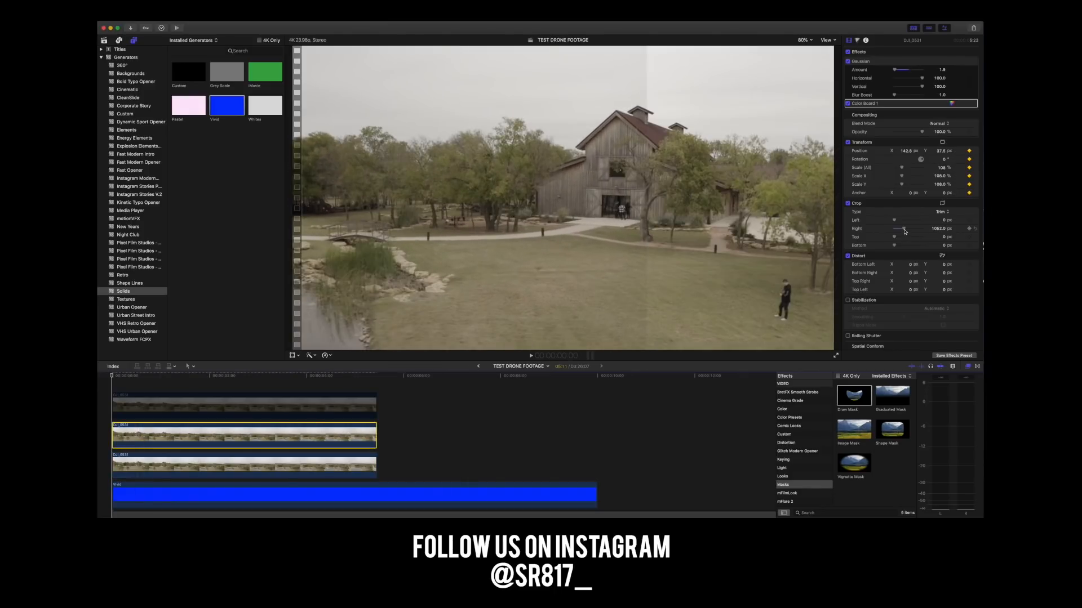
{"action": "left_click_drag", "start_coordinate": [904, 231], "coordinate": [904, 231]}
{"action": "left_click", "coordinate": [112, 376]}
{"action": "mouse_move", "coordinate": [112, 375]}
{"action": "left_mouse_down"}
{"action": "mouse_move", "coordinate": [375, 378]}
{"action": "mouse_move", "coordinate": [112, 382]}
{"action": "left_mouse_up"}
Enable the masked top footage copy and check the composite at about one second.
{"action": "left_click", "coordinate": [162, 408]}
{"action": "right_click", "coordinate": [162, 408]}
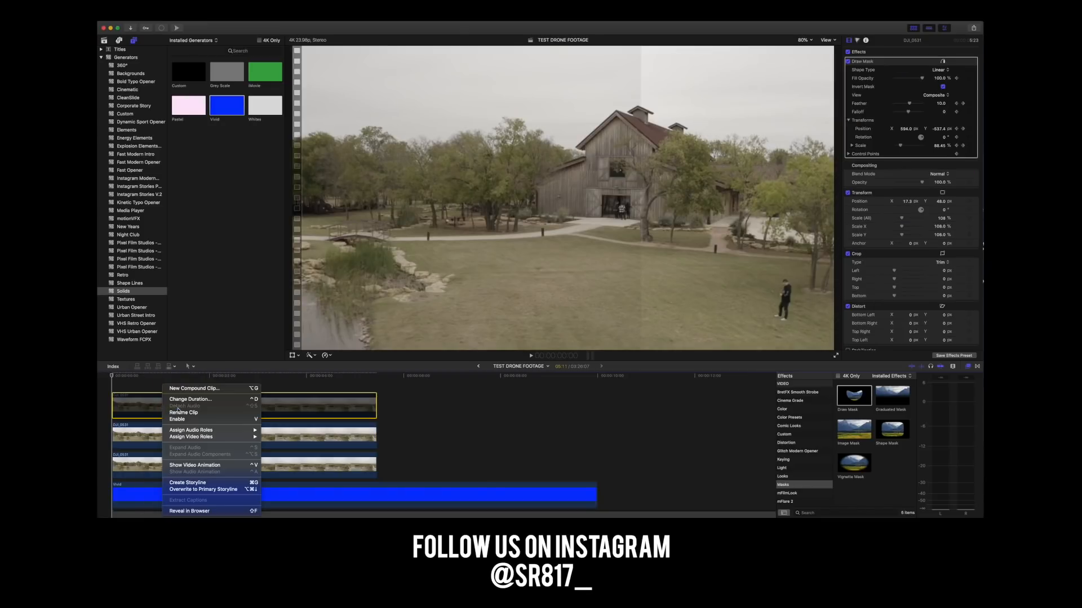
{"action": "left_click", "coordinate": [179, 421]}
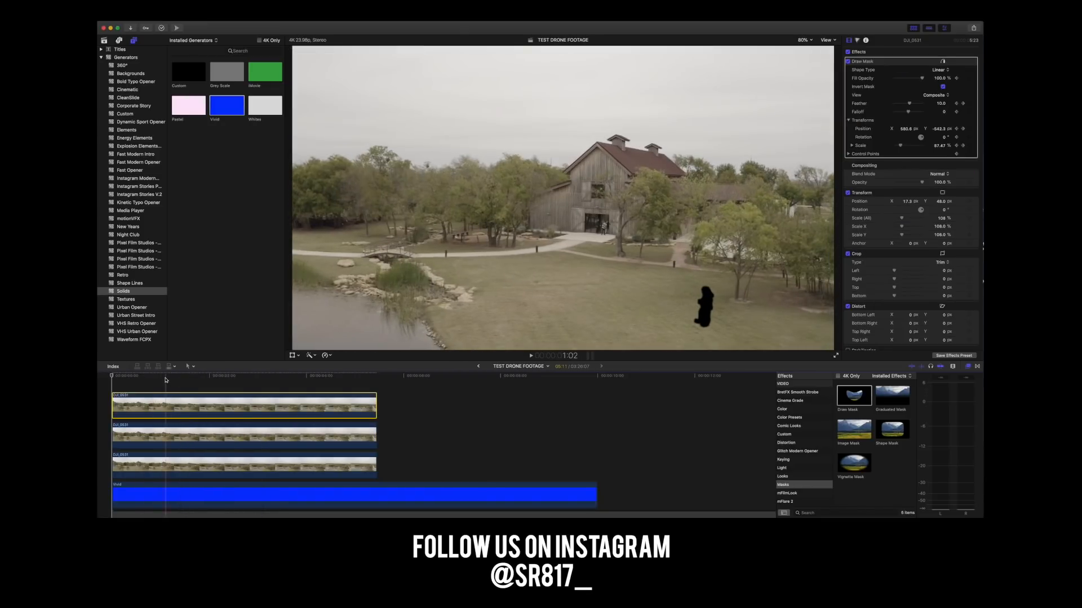
{"action": "left_click", "coordinate": [171, 377]}
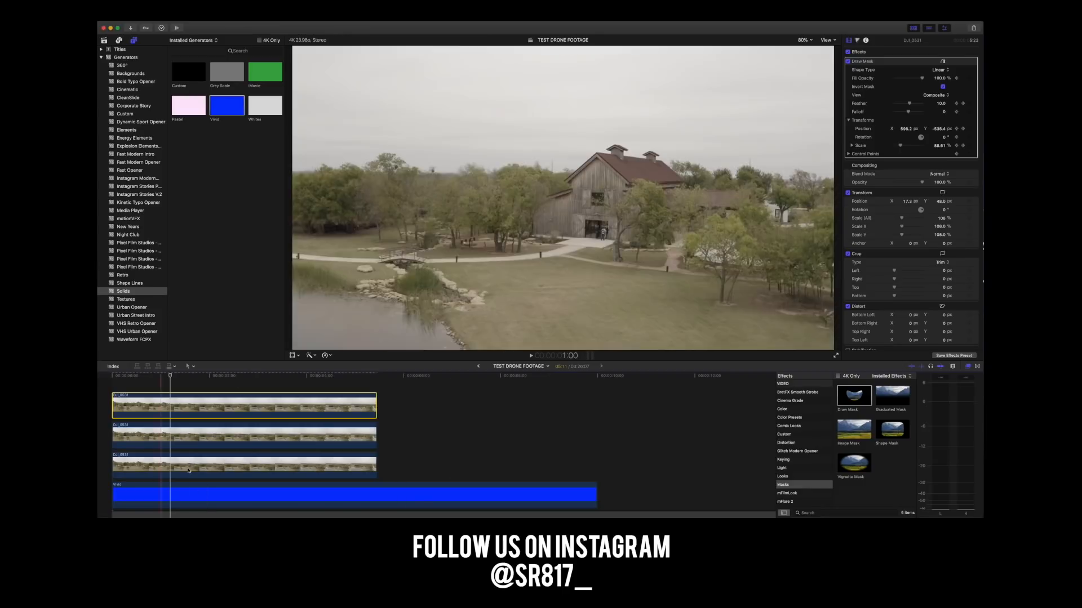
At the first frame, compare the two lower footage copies and add a second Draw Mask effect to the top copy.
{"action": "left_click", "coordinate": [315, 438]}
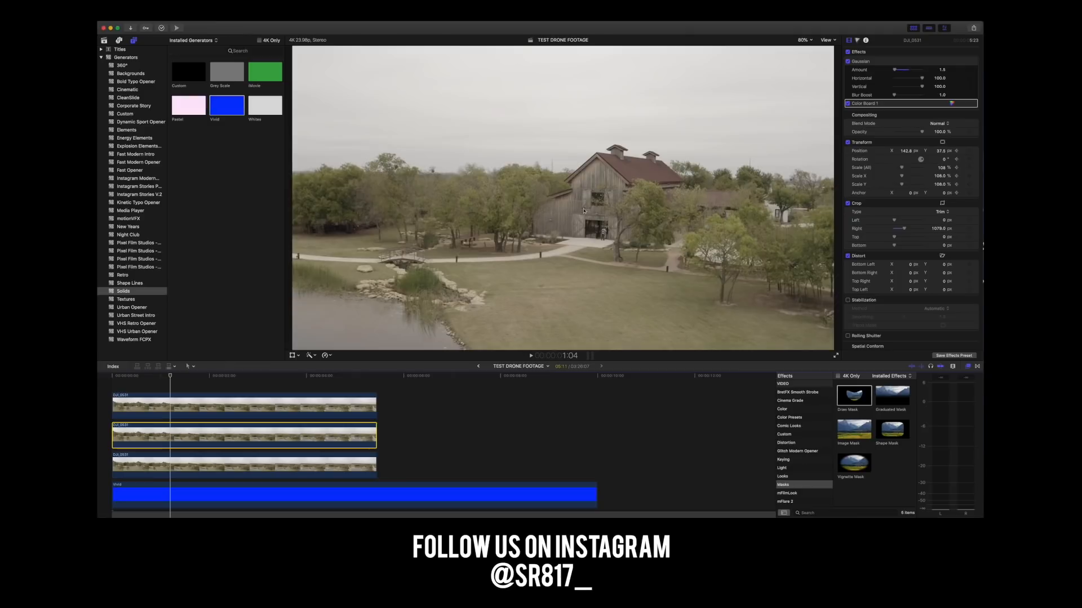
{"action": "left_click_drag", "start_coordinate": [169, 375], "coordinate": [114, 385]}
{"action": "left_click", "coordinate": [225, 460]}
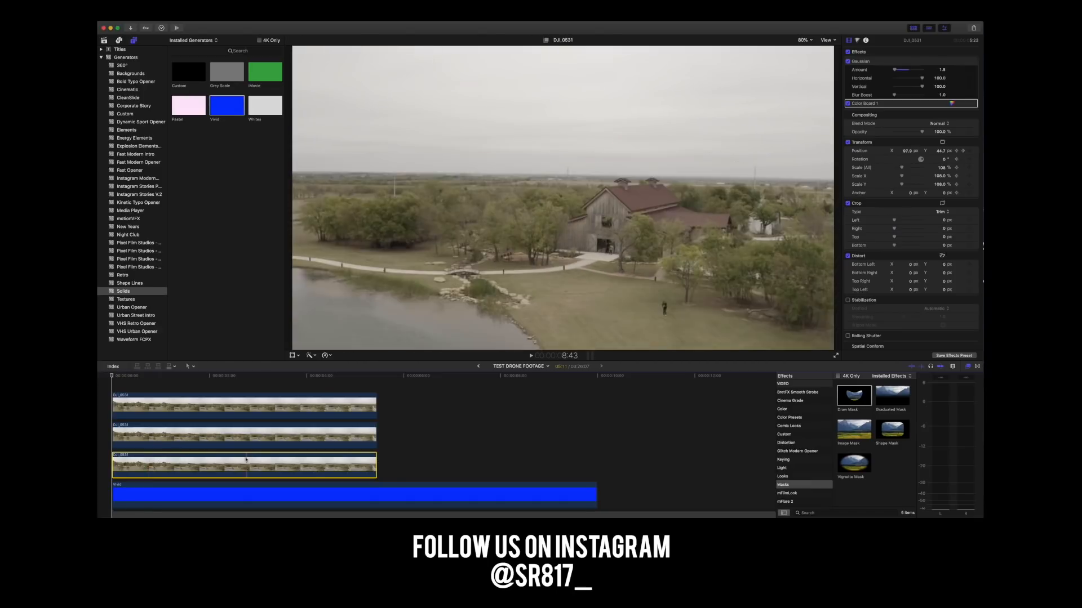
{"action": "left_click", "coordinate": [147, 434]}
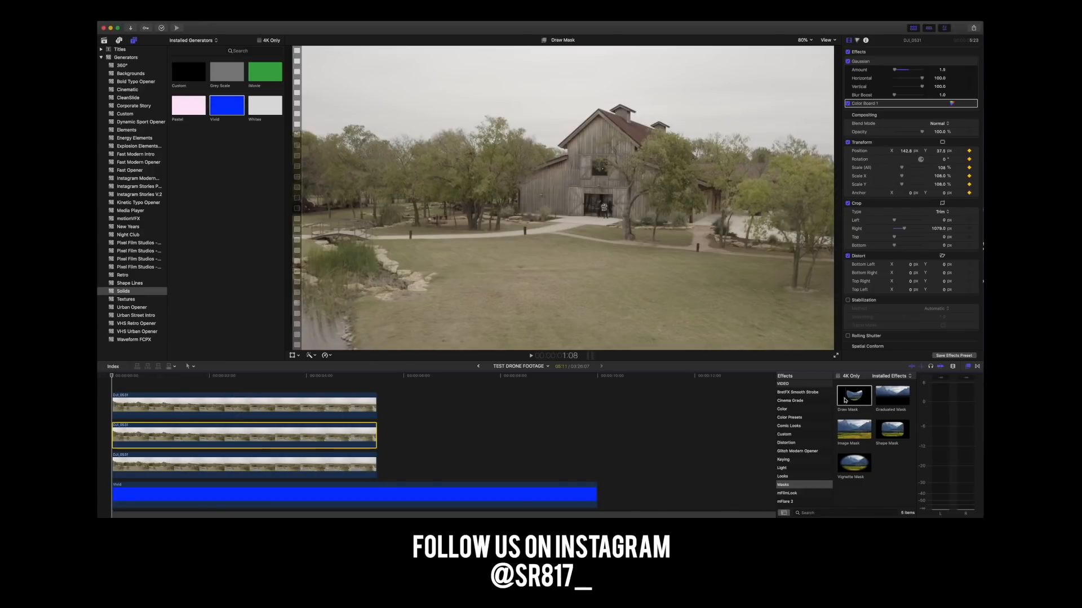
{"action": "mouse_move", "coordinate": [858, 398]}
{"action": "left_mouse_down"}
{"action": "mouse_move", "coordinate": [579, 416]}
{"action": "mouse_move", "coordinate": [158, 403]}
{"action": "left_mouse_up"}
Raise the Gaussian blur Amount on the cropped footage copy to 100.
{"action": "left_click", "coordinate": [146, 376]}
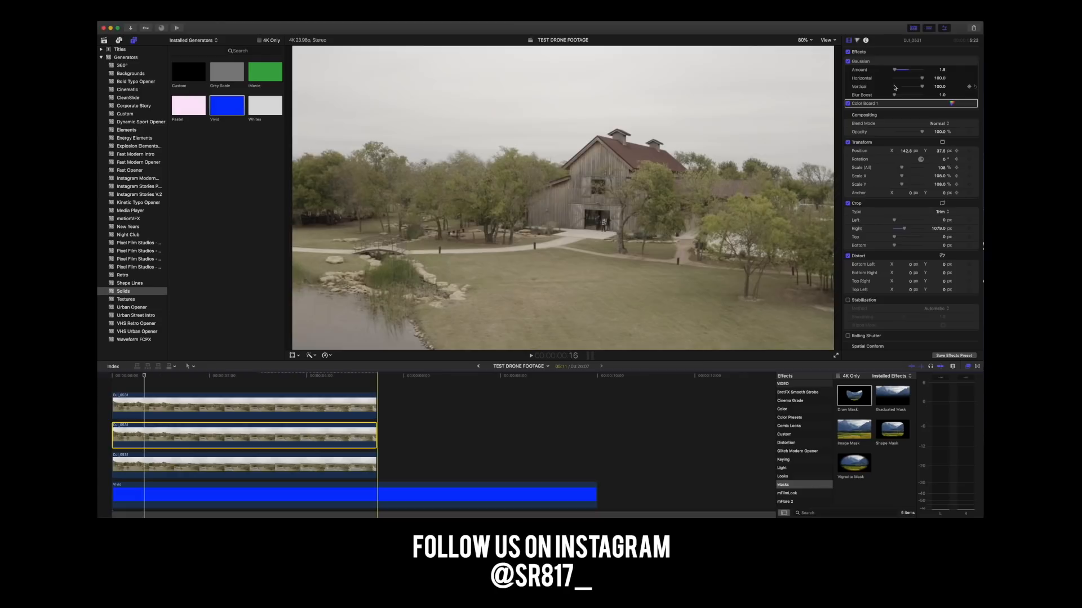
{"action": "left_click_drag", "start_coordinate": [896, 73], "coordinate": [944, 77]}
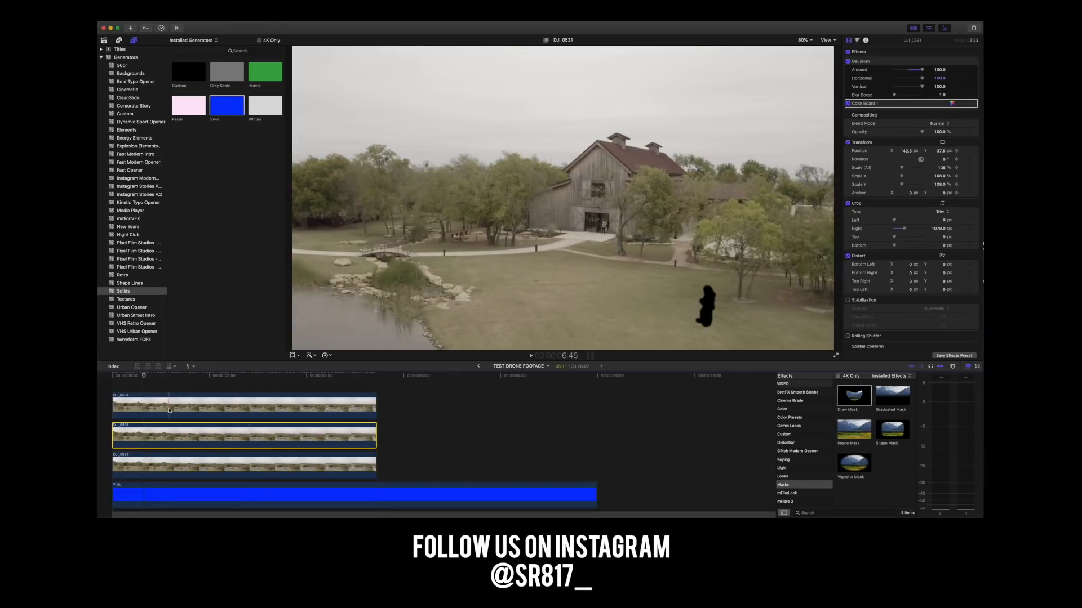
Collapse the Draw Mask settings of the top footage copy and return to the first frame.
{"action": "left_click", "coordinate": [136, 402]}
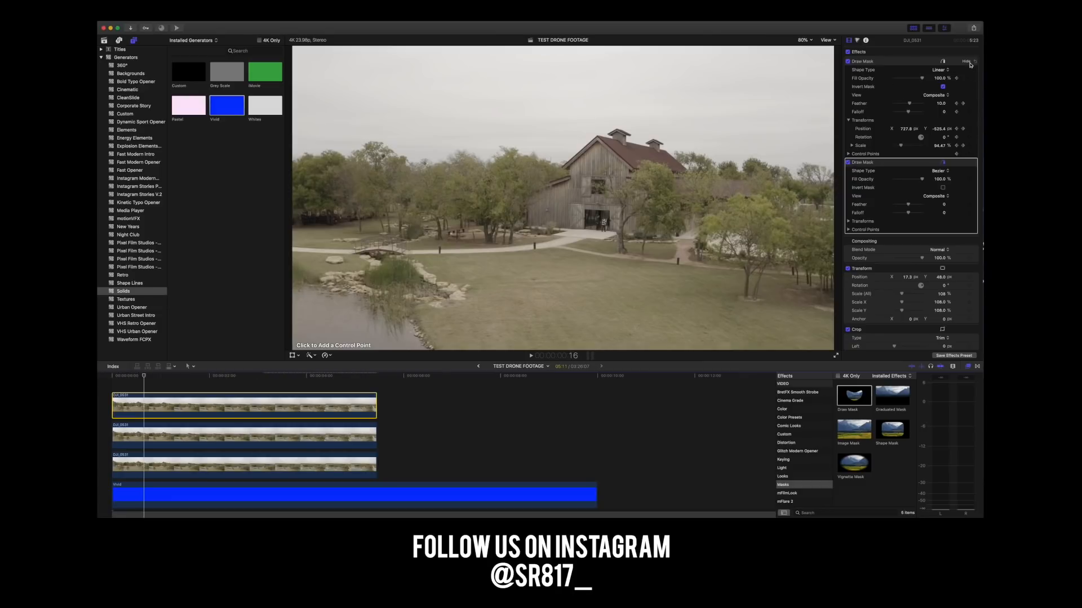
{"action": "left_click", "coordinate": [967, 61]}
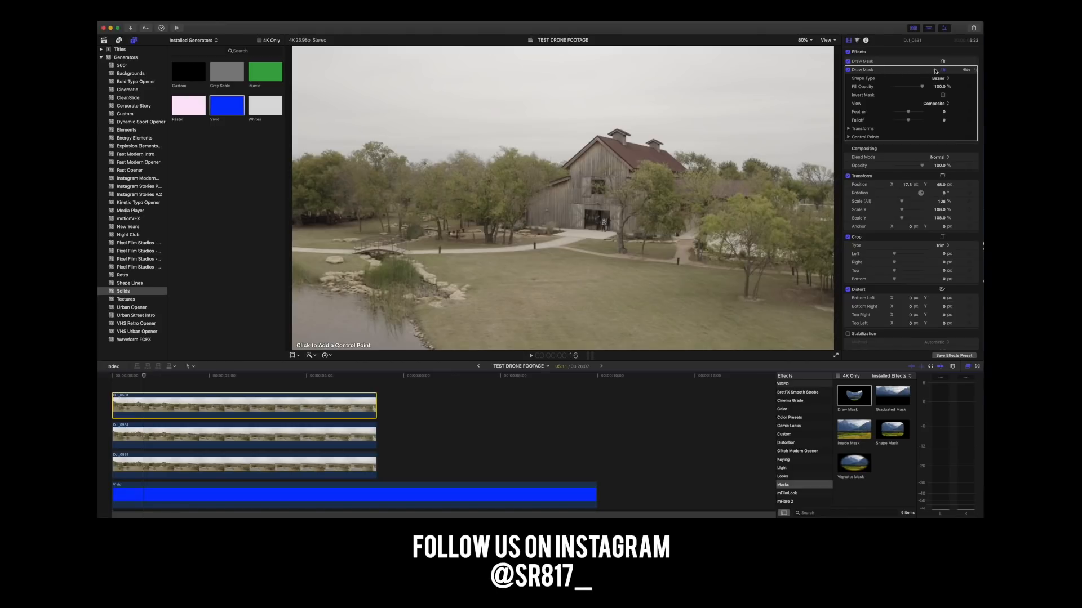
{"action": "left_click", "coordinate": [146, 412]}
{"action": "left_click_drag", "start_coordinate": [145, 377], "coordinate": [115, 379]}
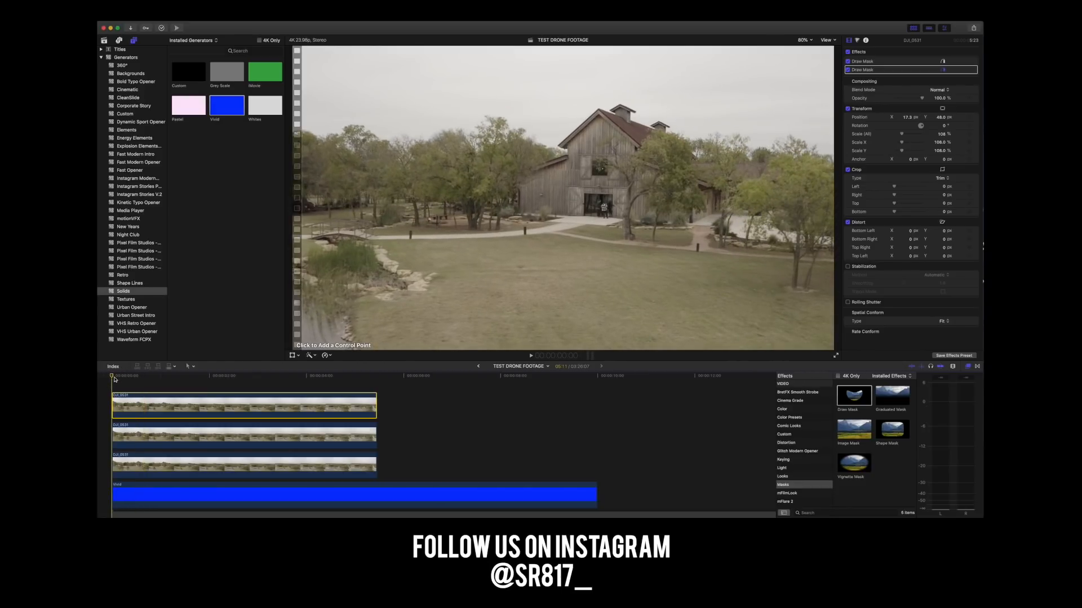
Magnify the viewer to 400% and examine the people in the barn doorway at the start of the top footage copy.
{"action": "key", "text": "super+equal"}
{"action": "key", "text": "super+equal"}
{"action": "key", "text": "super+equal"}
{"action": "left_click", "coordinate": [126, 404]}
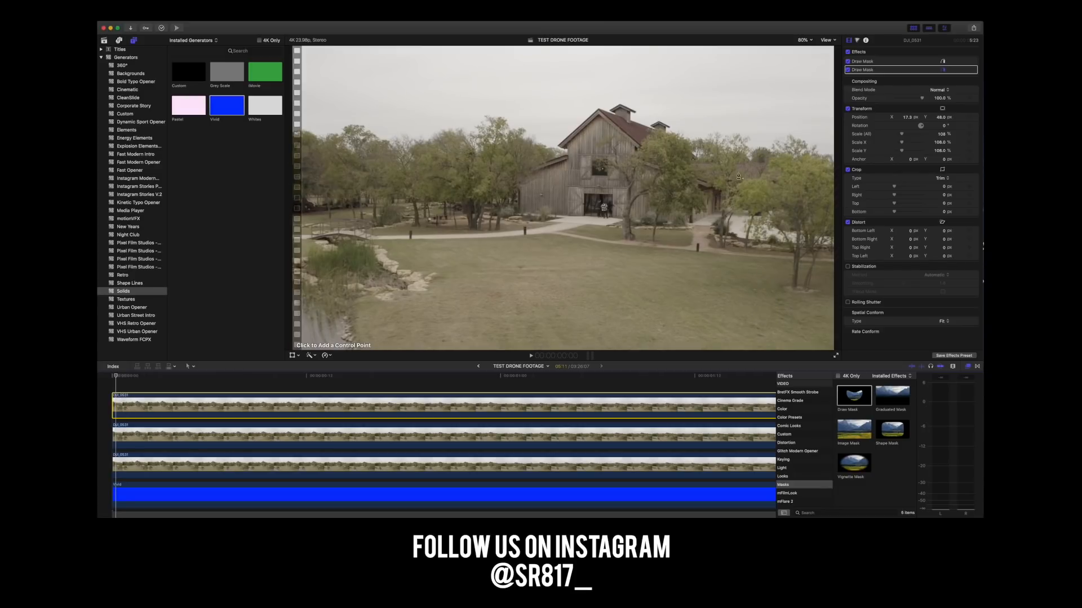
{"action": "left_click", "coordinate": [803, 40]}
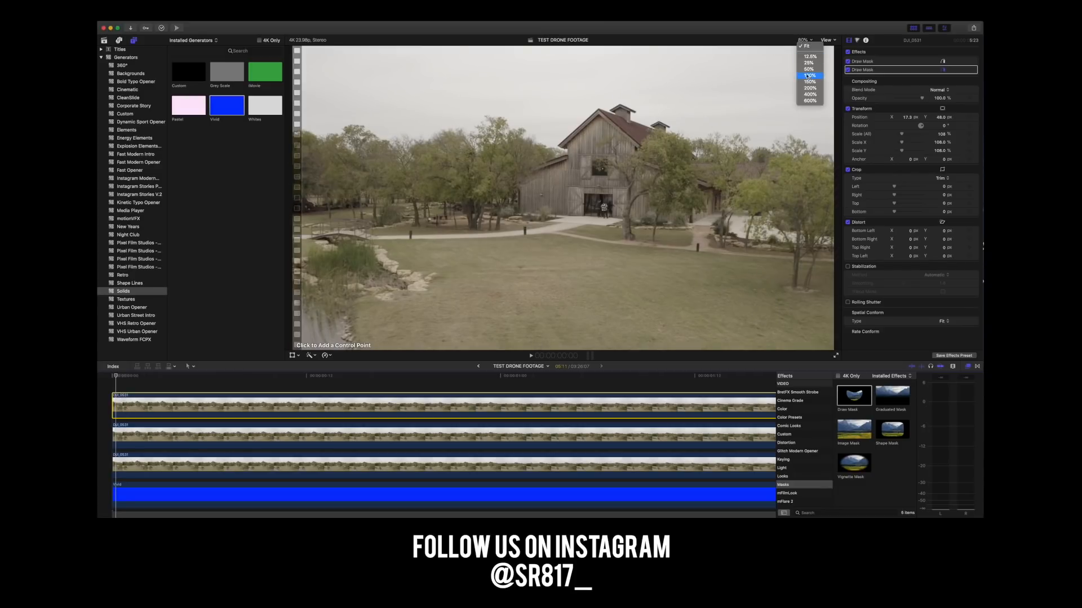
{"action": "left_click", "coordinate": [810, 88]}
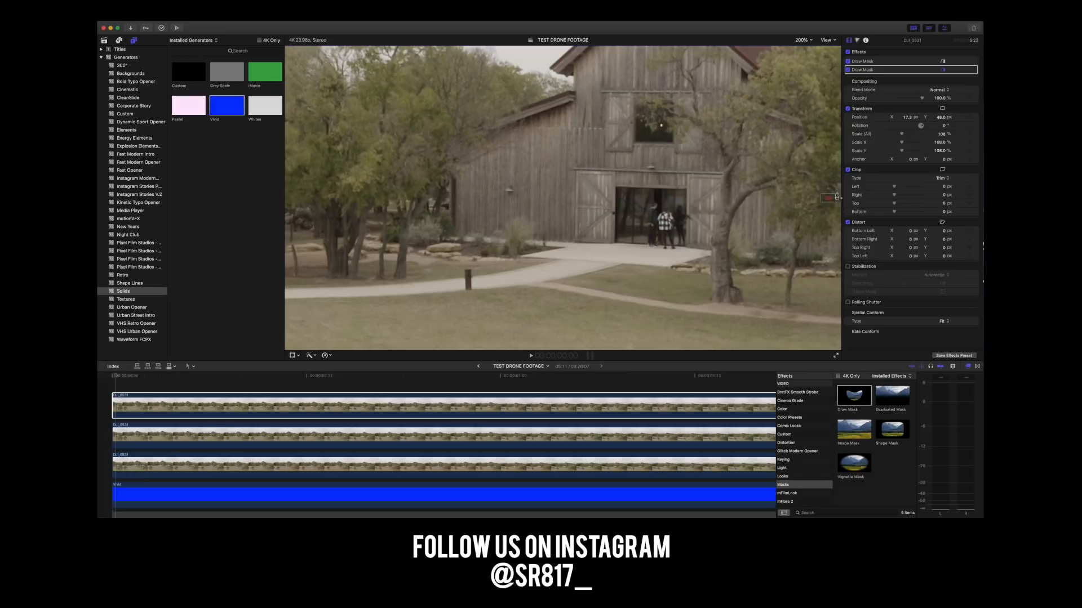
{"action": "left_click_drag", "start_coordinate": [830, 195], "coordinate": [832, 196]}
{"action": "left_click", "coordinate": [804, 40]}
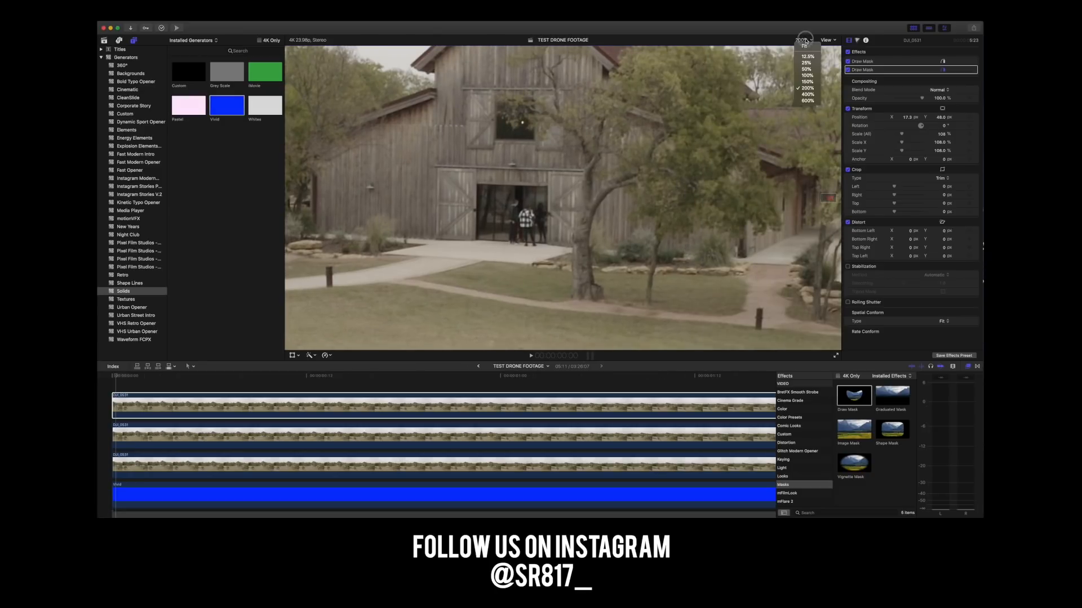
{"action": "left_click", "coordinate": [808, 94]}
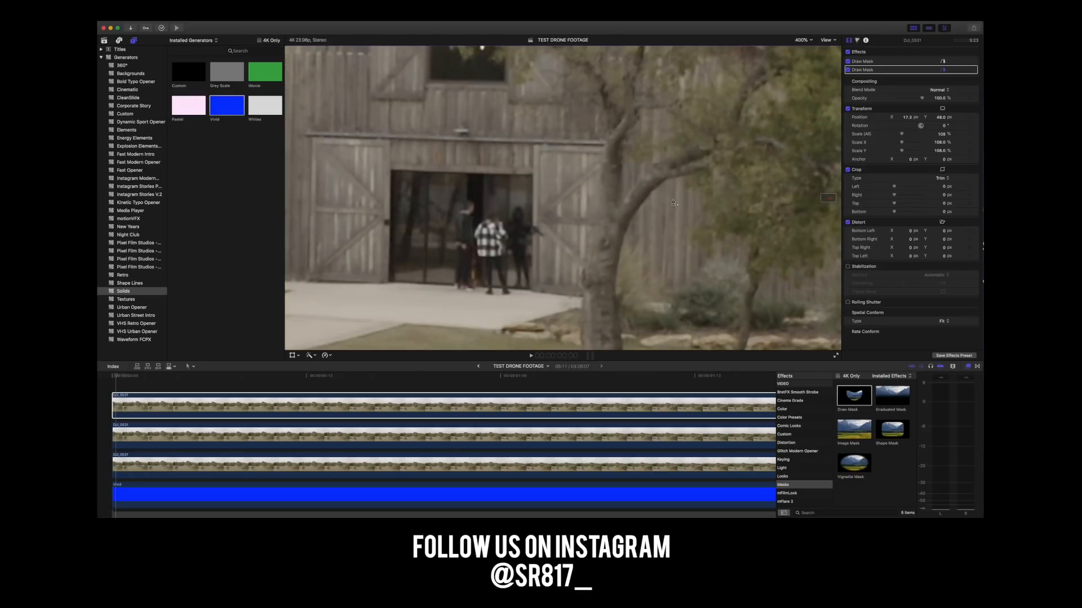
{"action": "left_click_drag", "start_coordinate": [827, 199], "coordinate": [826, 198]}
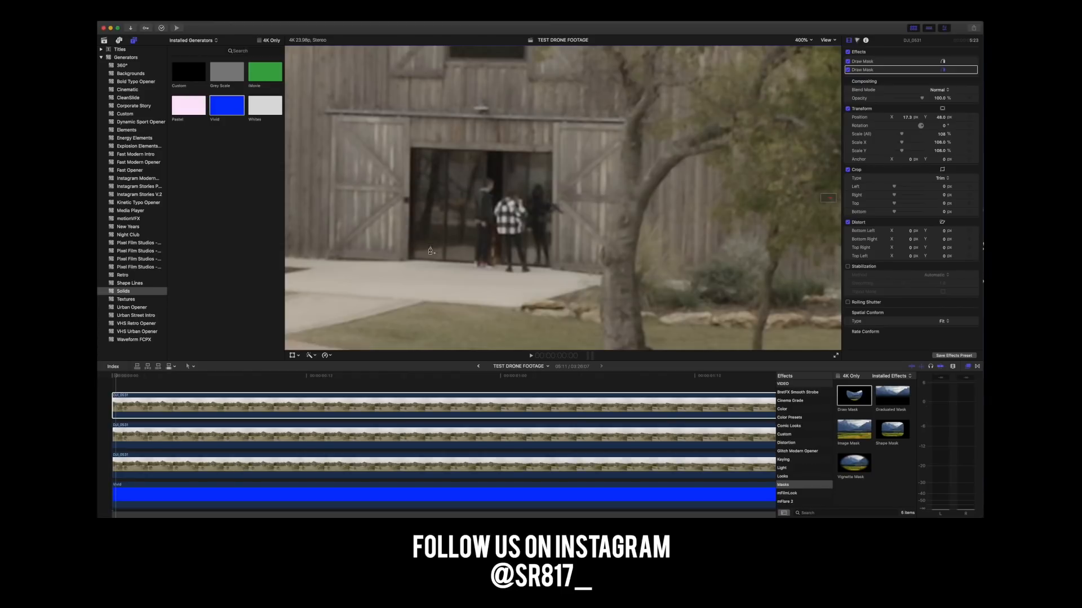
Fit the whole frame in the viewer, look through the footage to its end and go back to the first frame.
{"action": "key", "text": "space"}
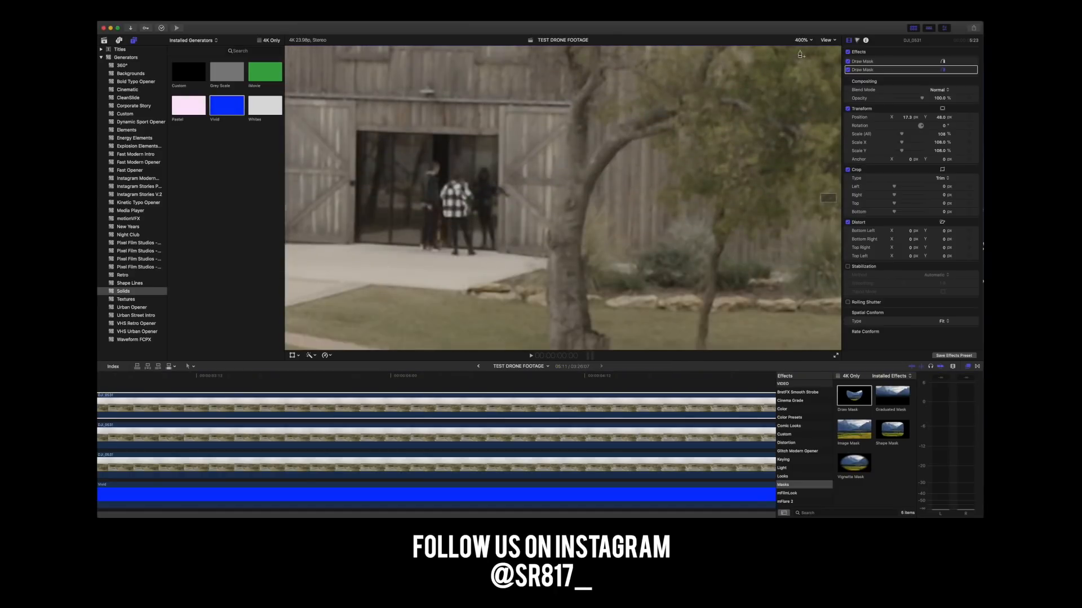
{"action": "left_click", "coordinate": [801, 40]}
{"action": "left_click", "coordinate": [802, 46]}
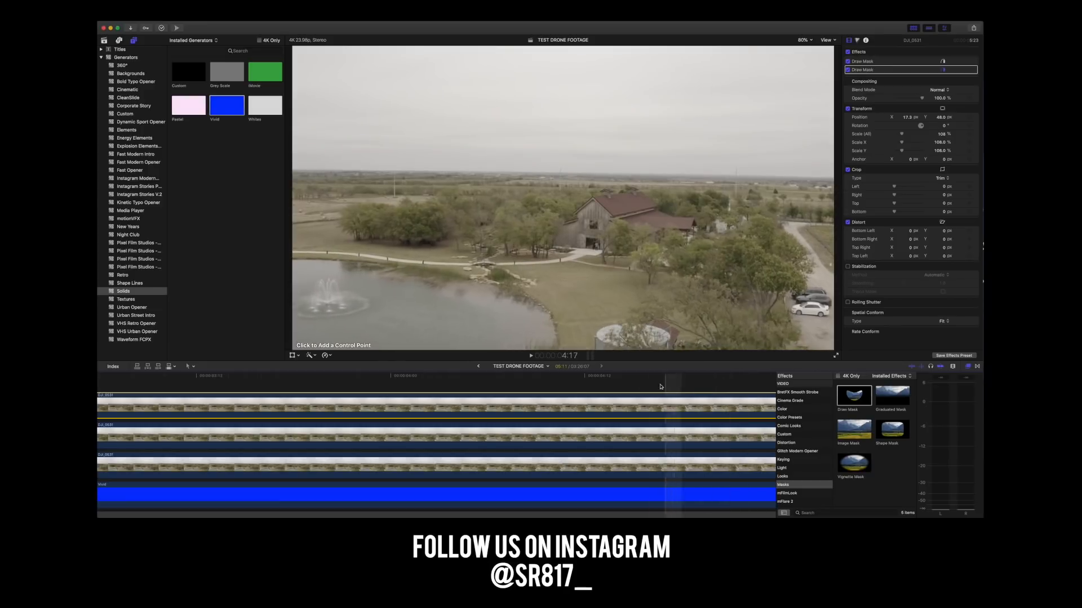
{"action": "scroll", "coordinate": [420, 395], "scroll_direction": "right", "scroll_amount": 10}
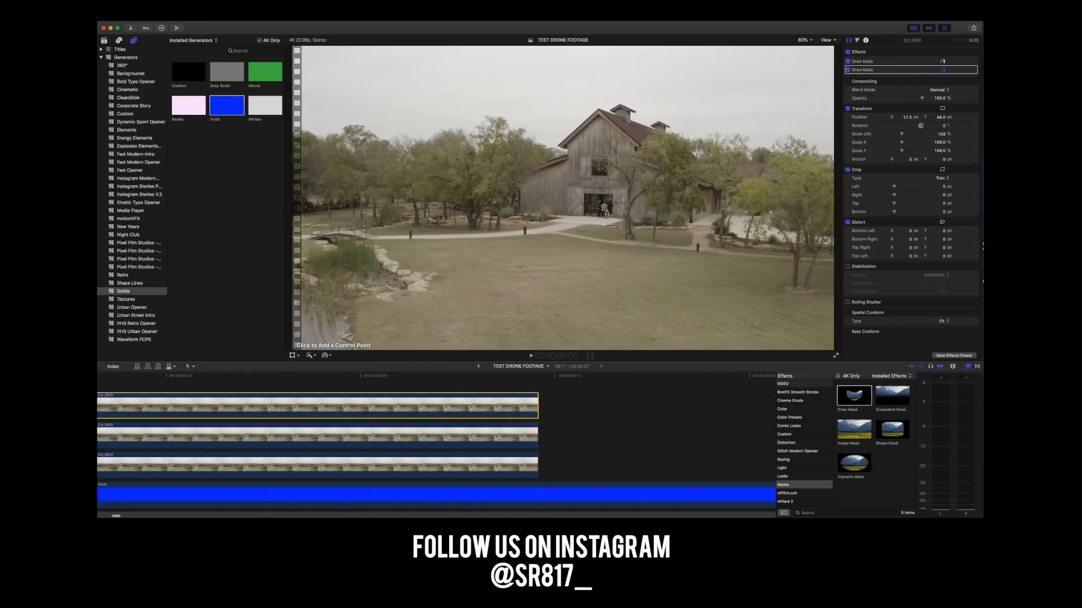
{"action": "scroll", "coordinate": [244, 437], "scroll_direction": "left", "scroll_amount": 15}
{"action": "scroll", "coordinate": [244, 436], "scroll_direction": "left", "scroll_amount": 10}
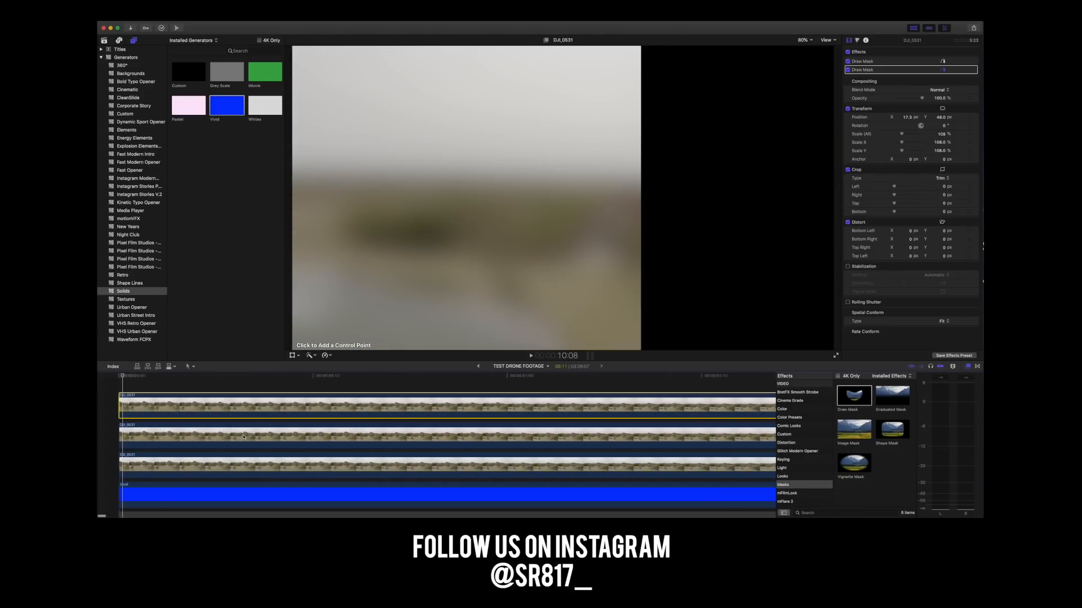
{"action": "left_click", "coordinate": [116, 377]}
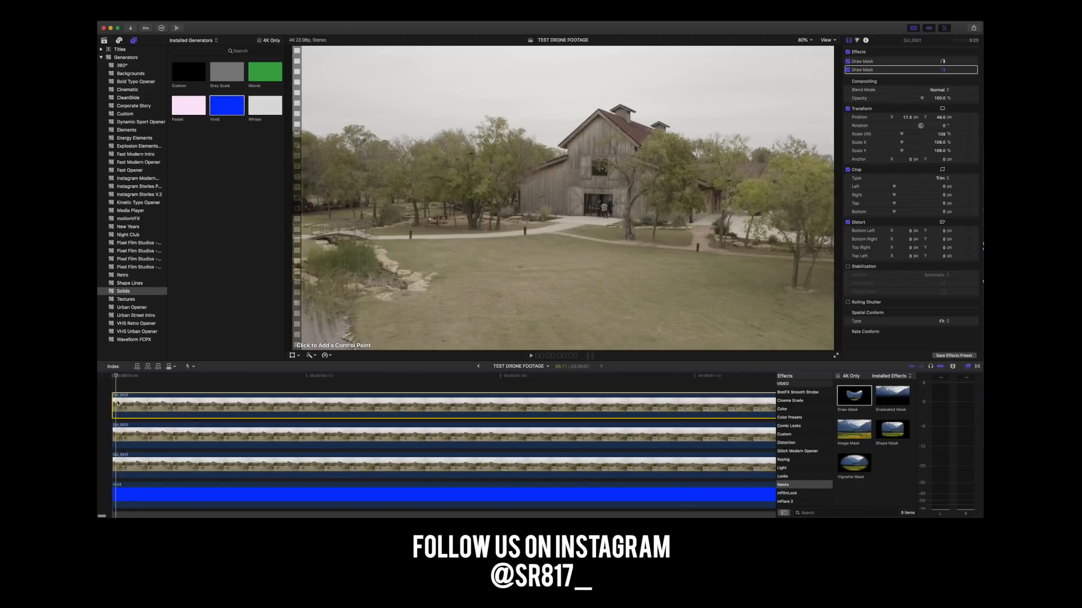
Draw a four-point mask around the people in the barn doorway on the top footage copy and invert it.
{"action": "left_click", "coordinate": [810, 40]}
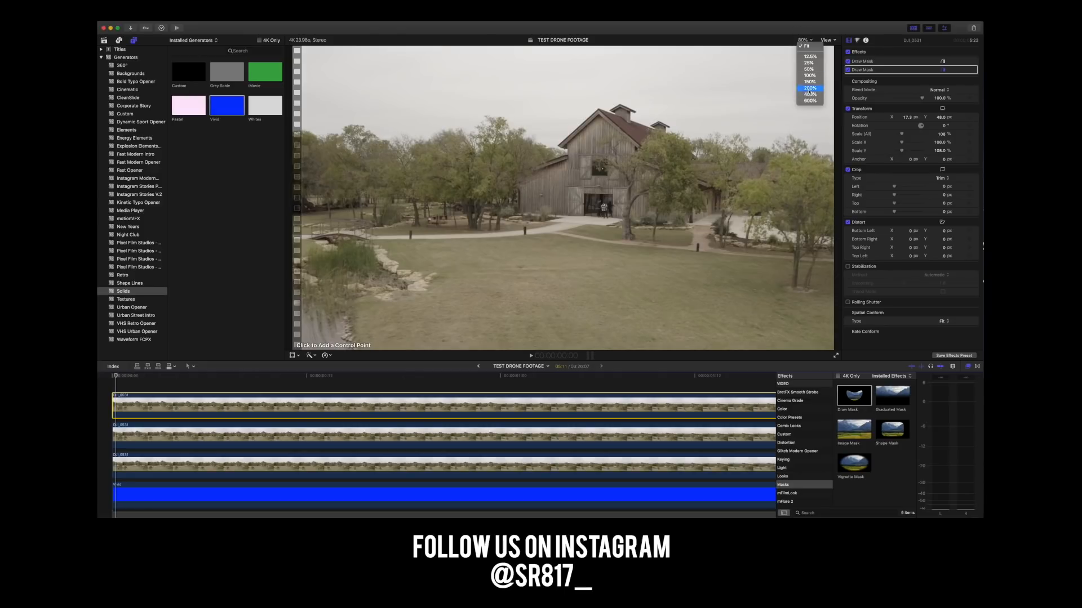
{"action": "left_click", "coordinate": [810, 96]}
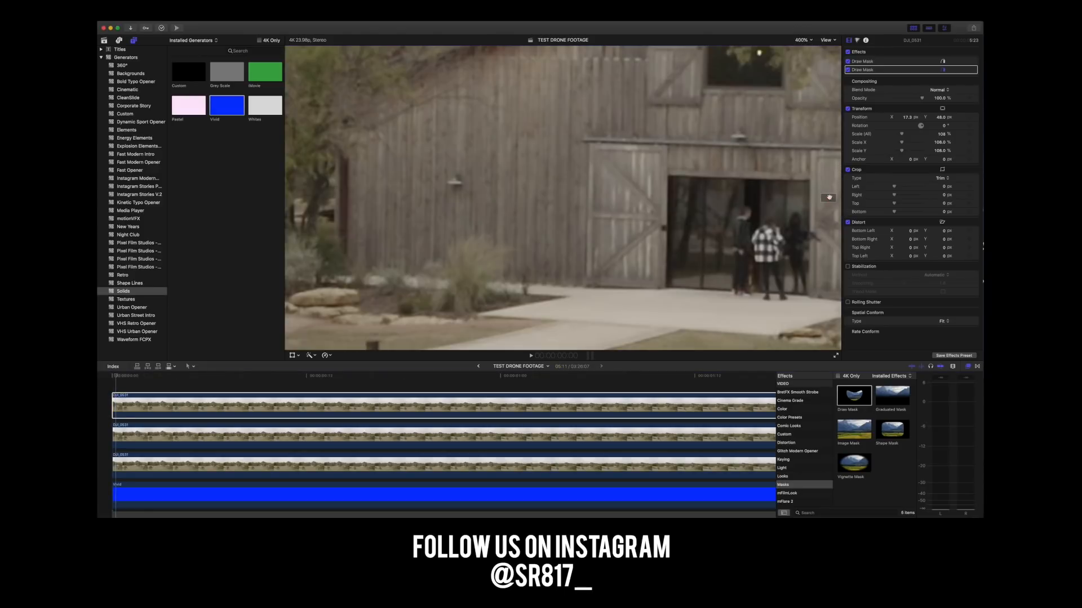
{"action": "left_click_drag", "start_coordinate": [829, 197], "coordinate": [833, 197]}
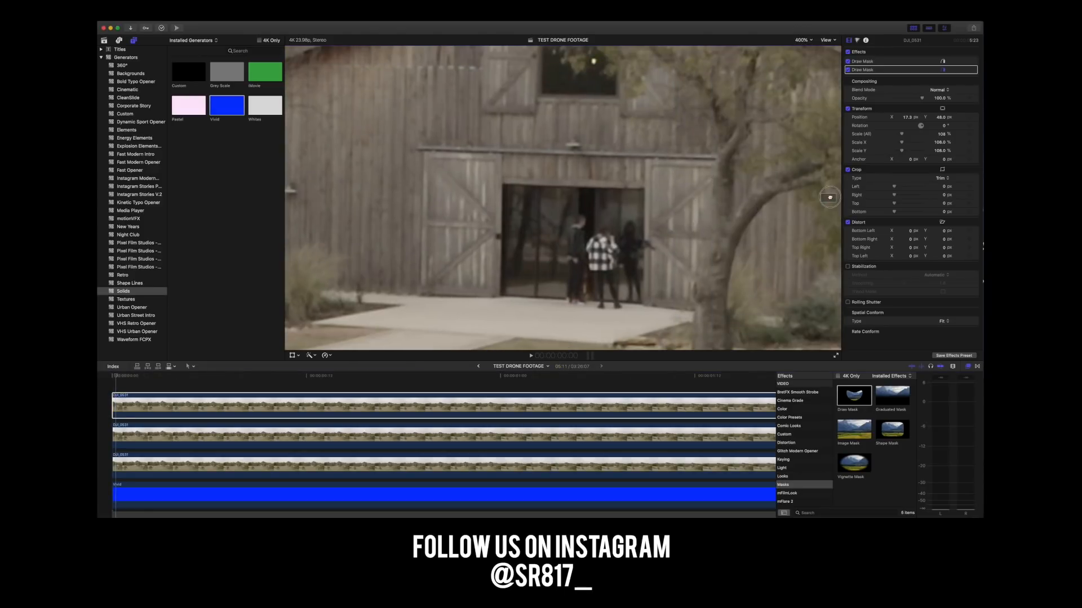
{"action": "left_click", "coordinate": [565, 187]}
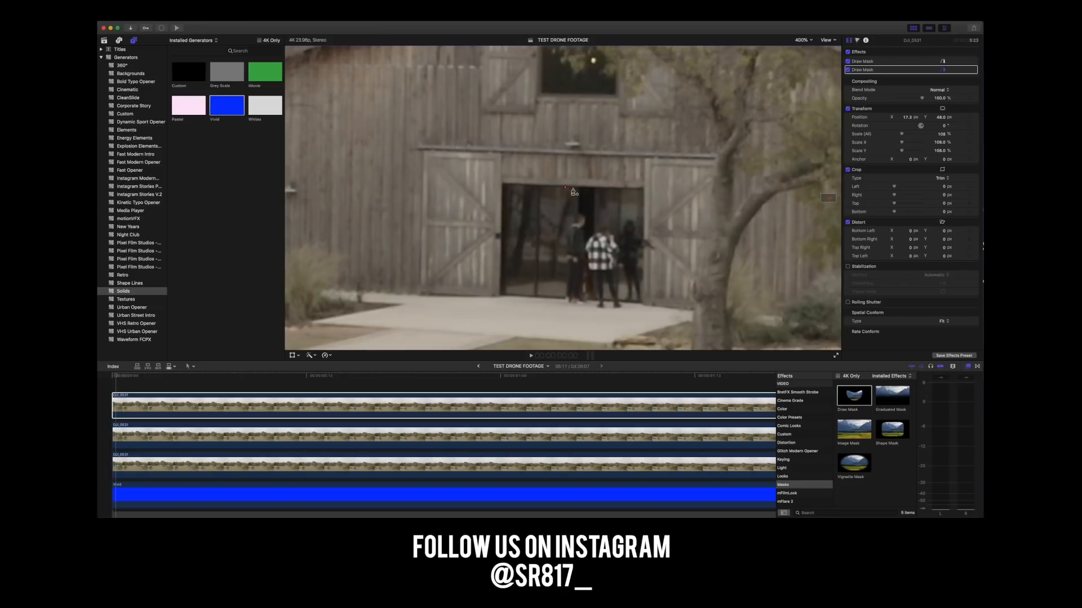
{"action": "left_click", "coordinate": [644, 191]}
{"action": "left_click_drag", "start_coordinate": [644, 191], "coordinate": [644, 193]}
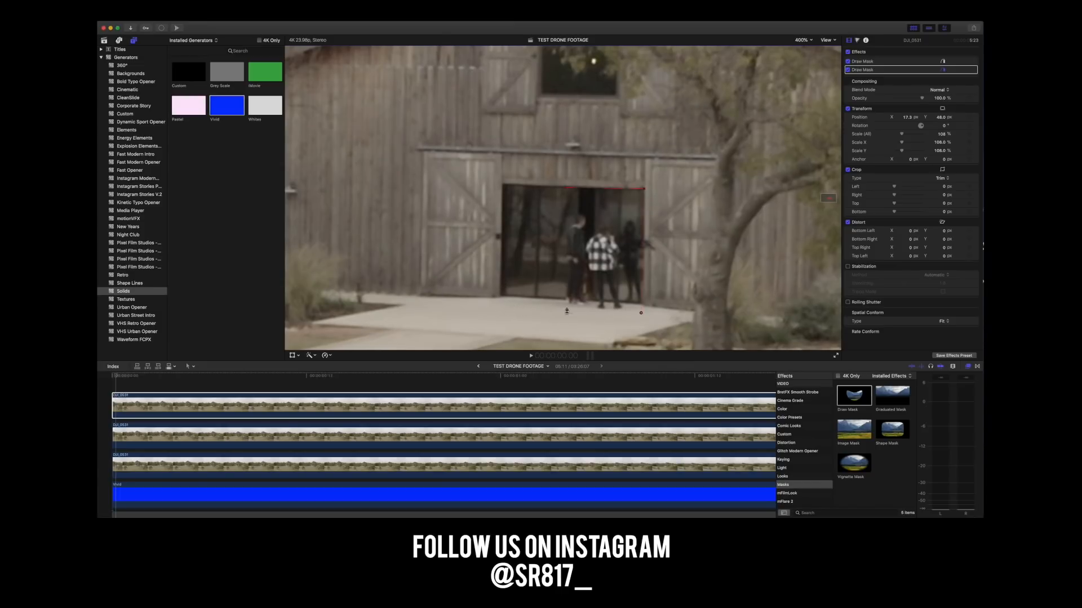
{"action": "left_click", "coordinate": [561, 309]}
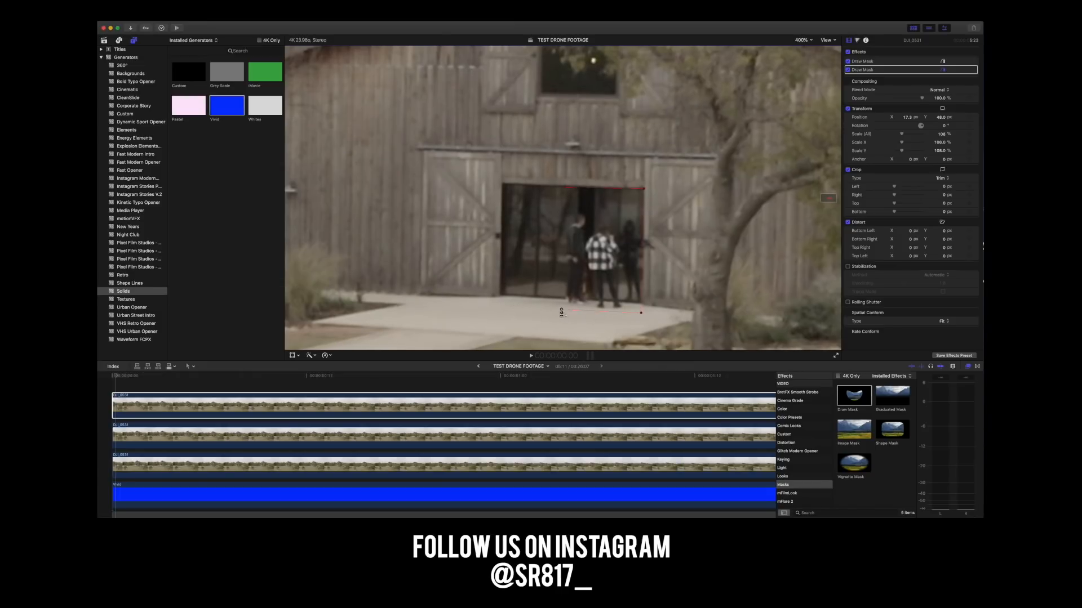
{"action": "left_click", "coordinate": [564, 190]}
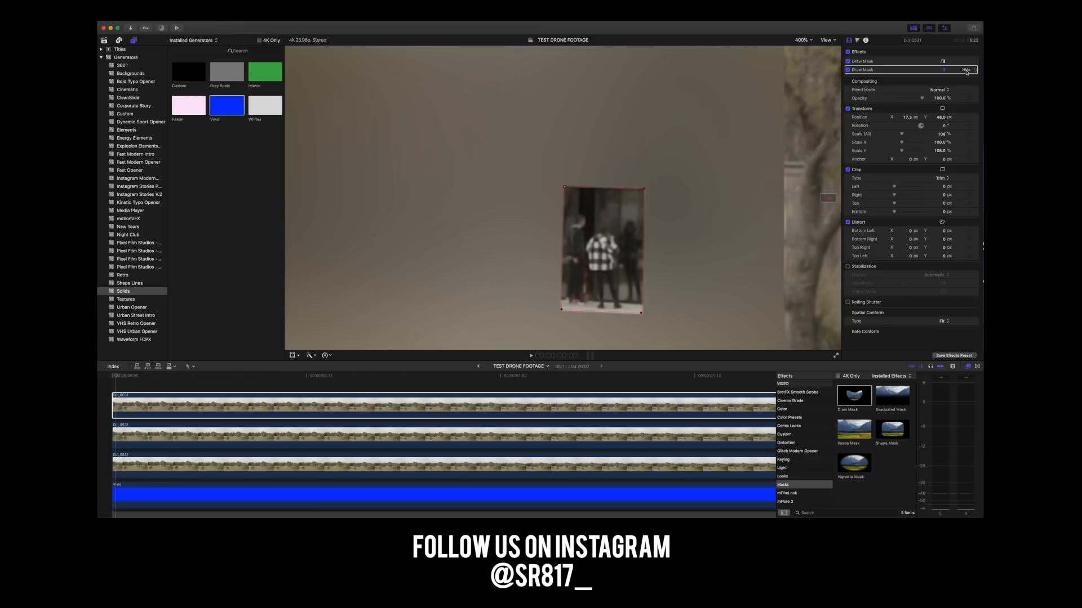
{"action": "left_click", "coordinate": [966, 71]}
{"action": "left_click", "coordinate": [942, 95]}
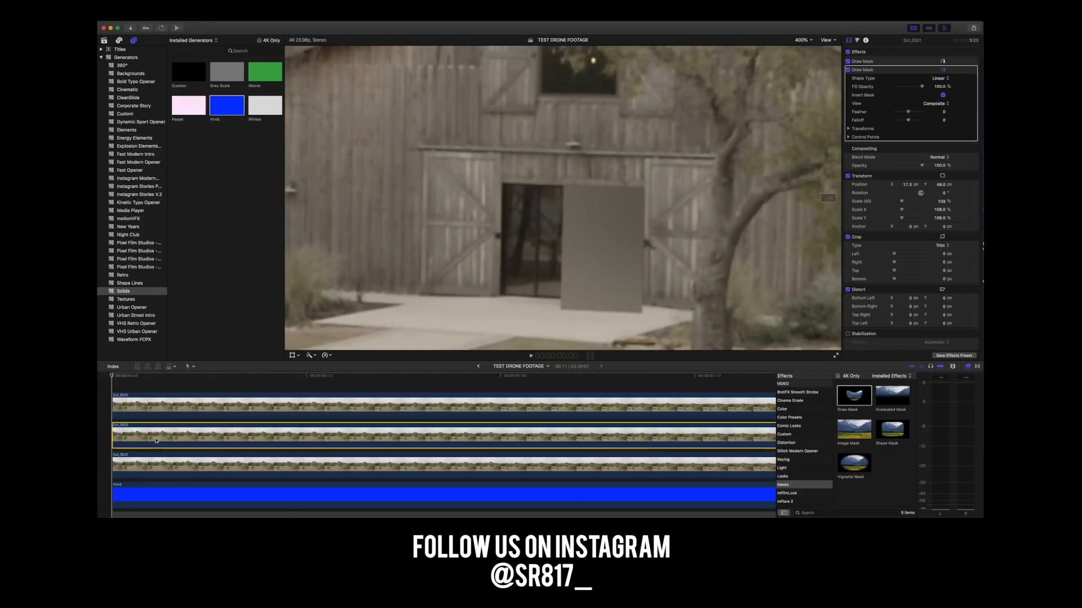
Compare the cropped footage copy with and without its Gaussian blur, and set the blur Amount to 1.5.
{"action": "left_click", "coordinate": [154, 443]}
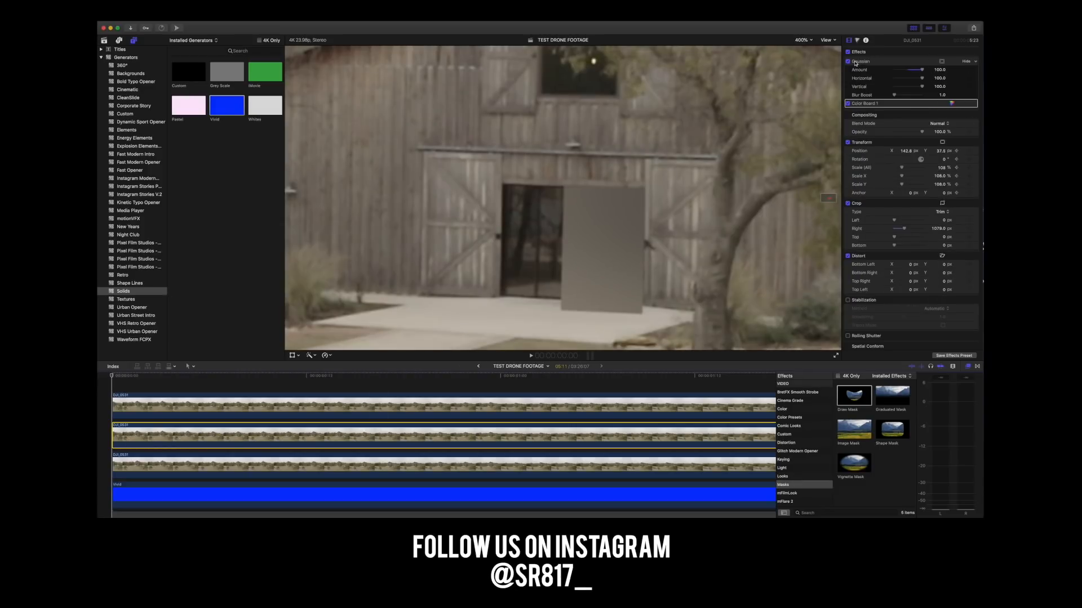
{"action": "left_click", "coordinate": [849, 62]}
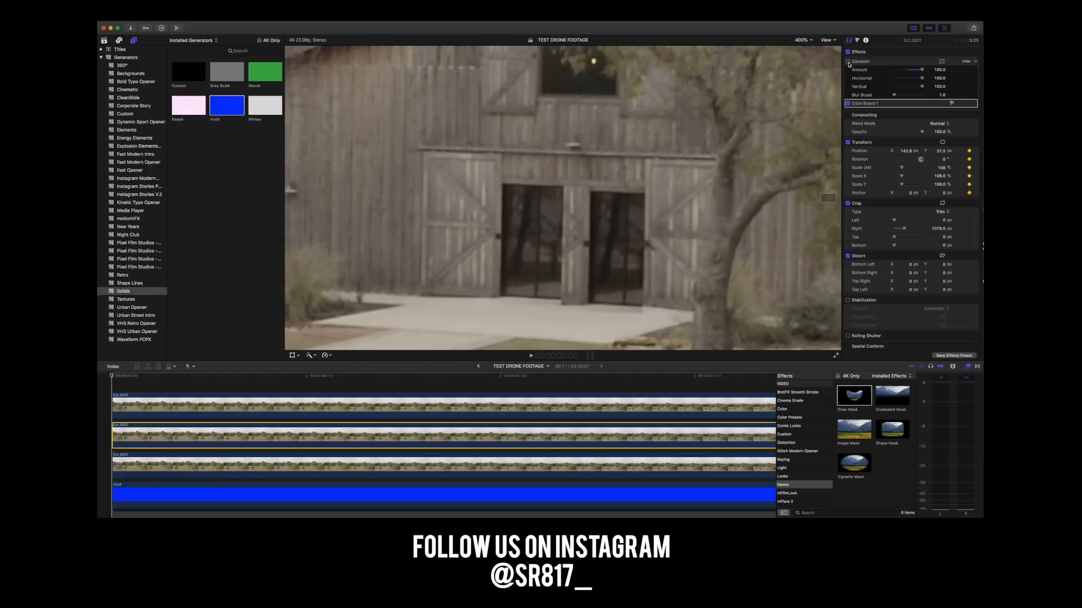
{"action": "left_click", "coordinate": [848, 62]}
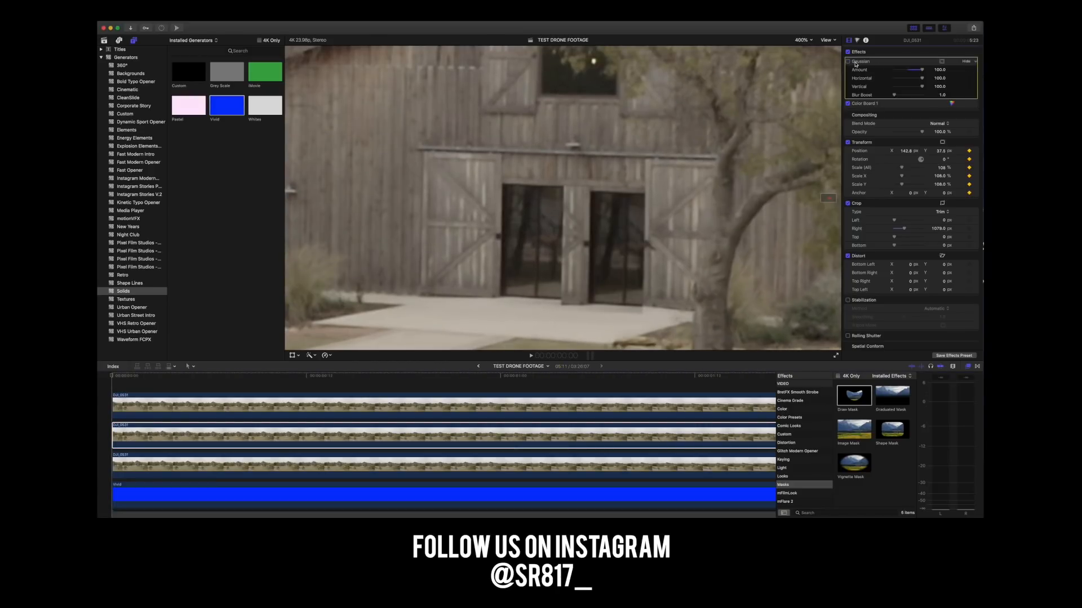
{"action": "left_click", "coordinate": [939, 70]}
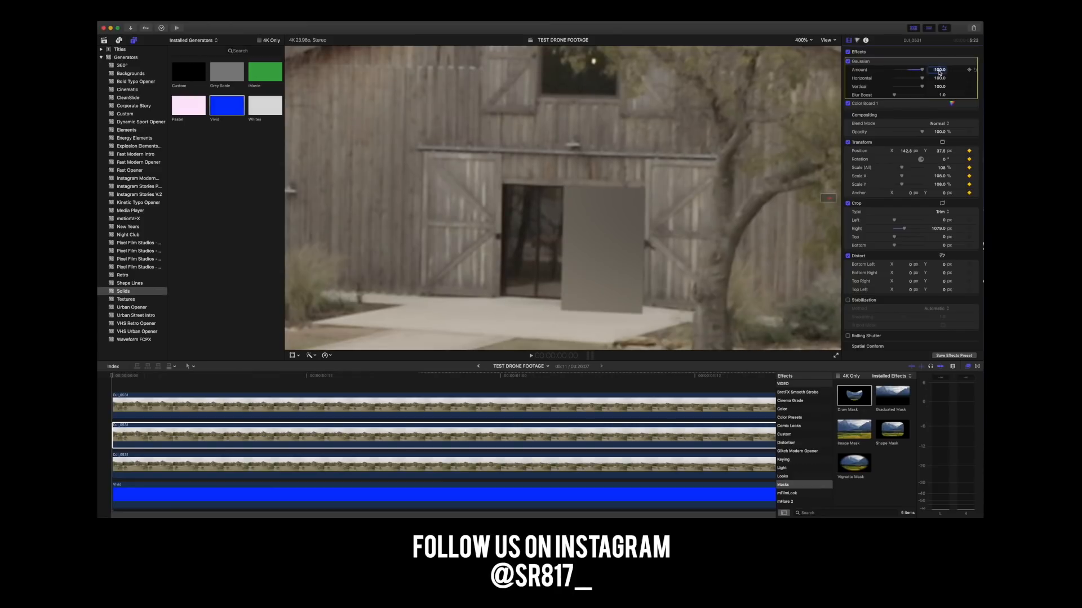
{"action": "type", "text": "1.5"}
{"action": "key", "text": "Return"}
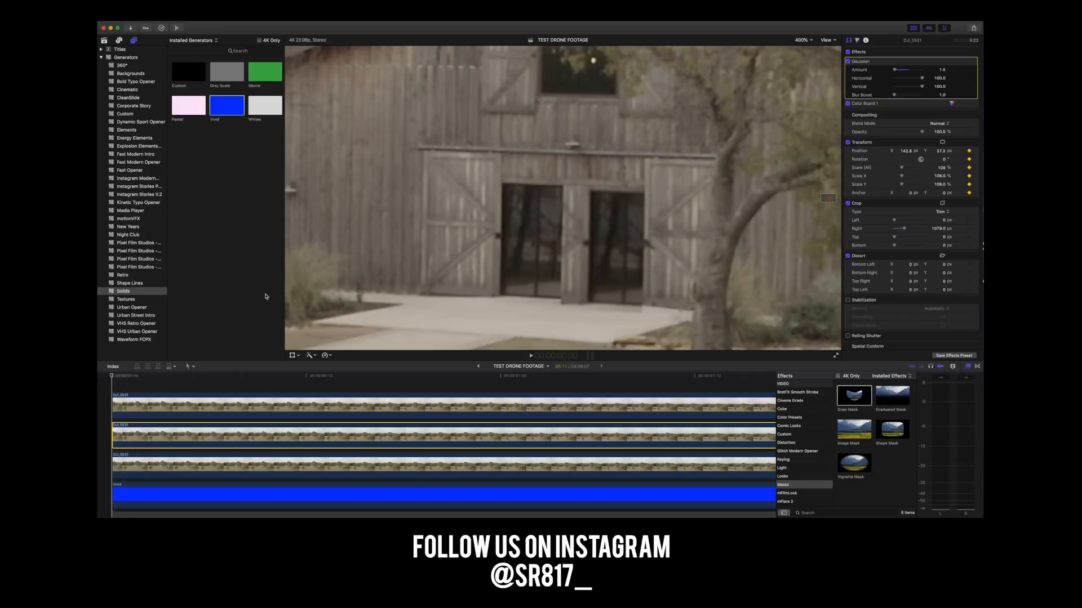
Adjust the cropped copy's X and Y position so its clean glass door lines up with the masked doorway opening.
{"action": "left_click_drag", "start_coordinate": [906, 152], "coordinate": [939, 160]}
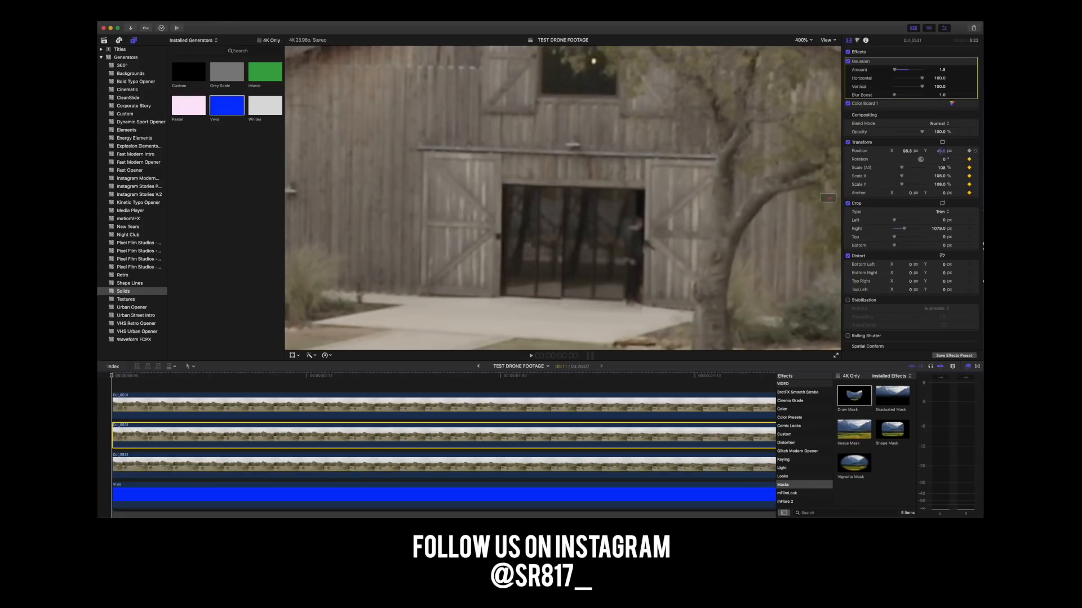
{"action": "left_click", "coordinate": [940, 151]}
{"action": "left_click_drag", "start_coordinate": [939, 151], "coordinate": [907, 138]}
{"action": "scroll", "coordinate": [942, 153], "scroll_direction": "down", "scroll_amount": 1}
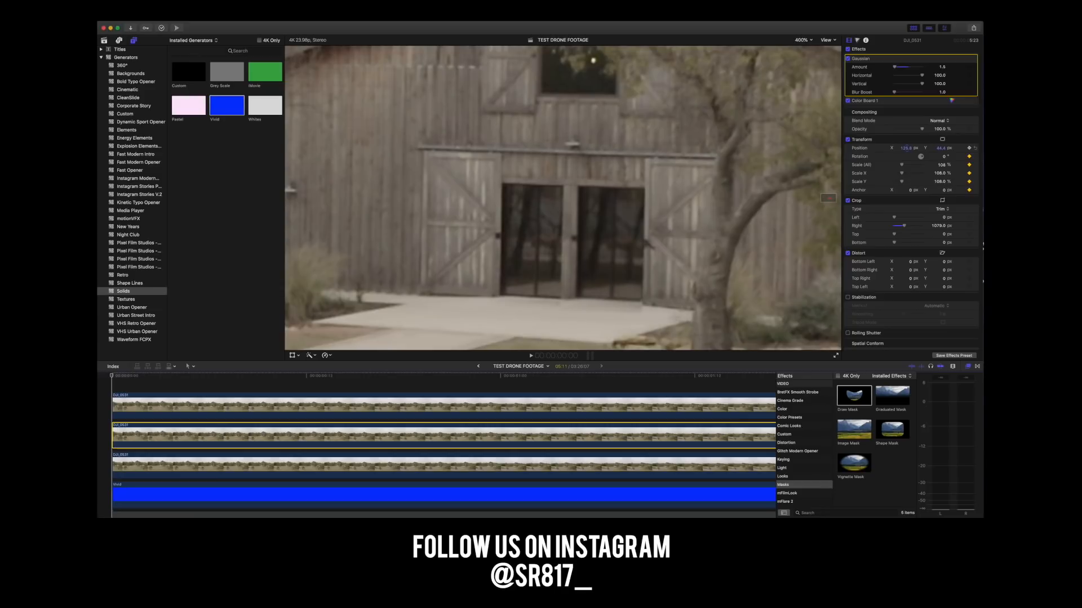
{"action": "scroll", "coordinate": [908, 149], "scroll_direction": "down", "scroll_amount": 1}
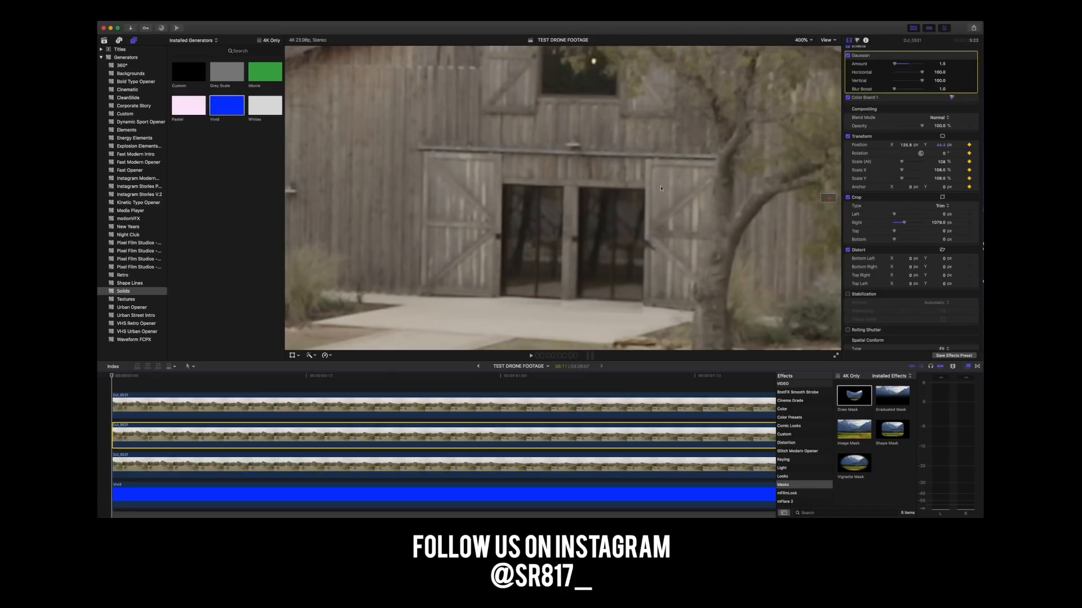
Examine the patched doorway with the whole frame fitted in the viewer and again at 400% magnification.
{"action": "left_click", "coordinate": [811, 43]}
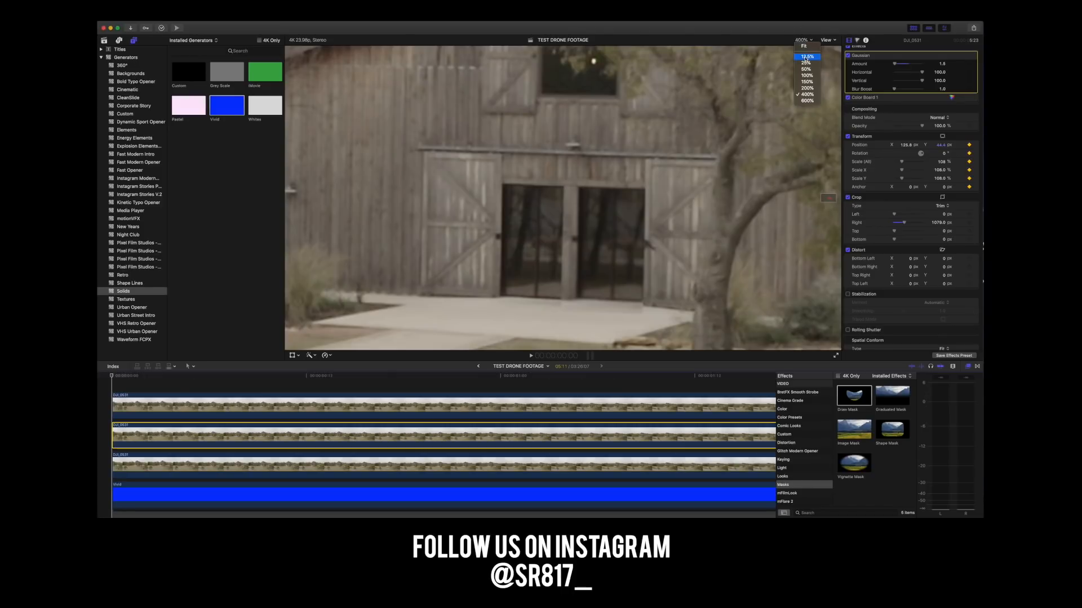
{"action": "left_click", "coordinate": [805, 76]}
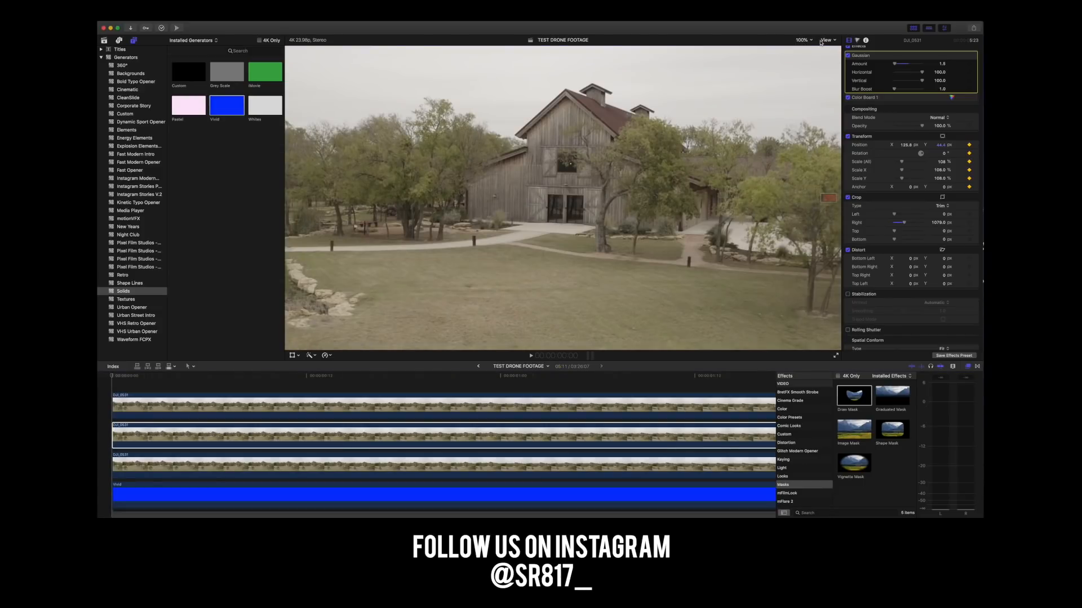
{"action": "left_click", "coordinate": [801, 41]}
{"action": "left_click", "coordinate": [803, 66]}
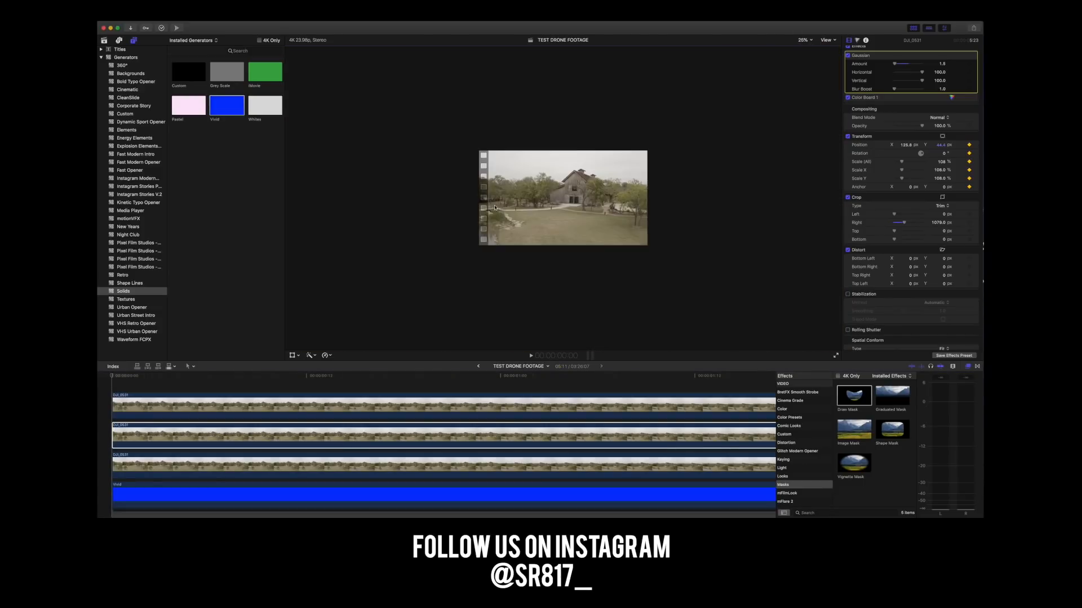
{"action": "left_click", "coordinate": [803, 41]}
{"action": "left_click", "coordinate": [804, 45]}
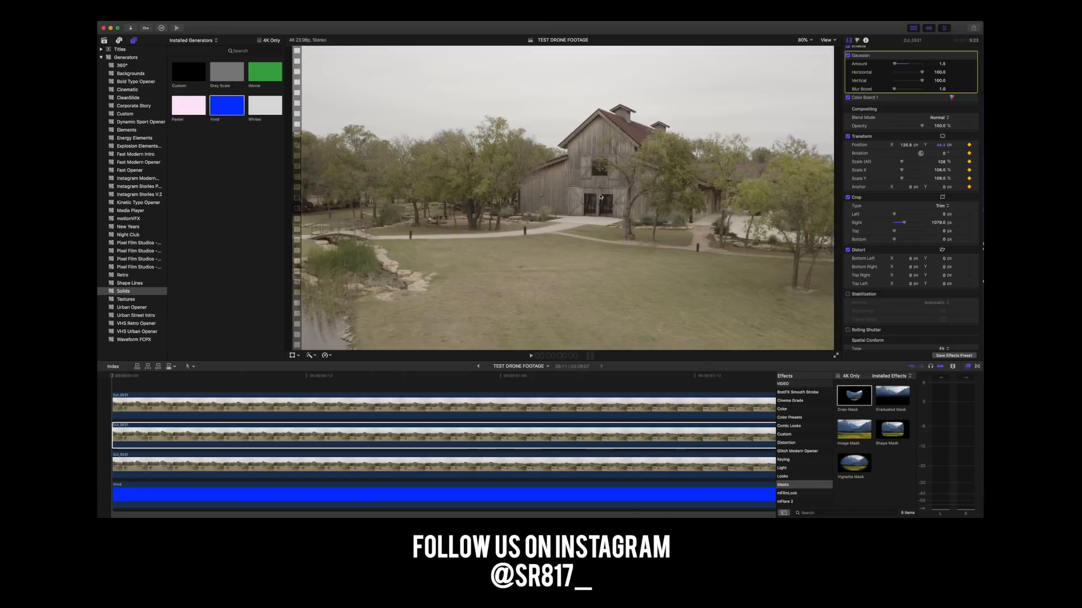
{"action": "left_click", "coordinate": [806, 41]}
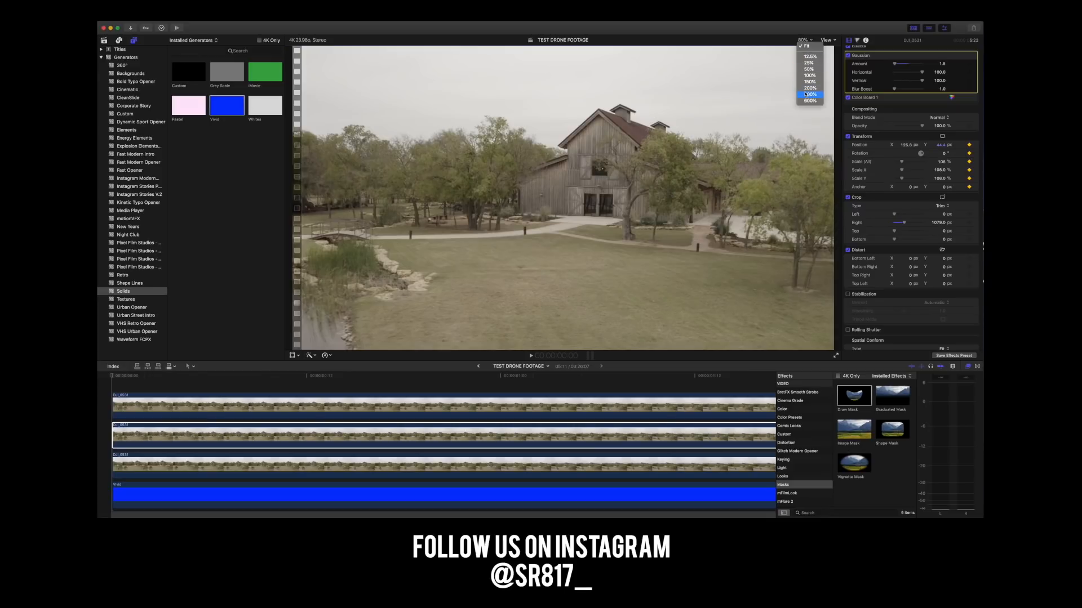
{"action": "left_click", "coordinate": [806, 94]}
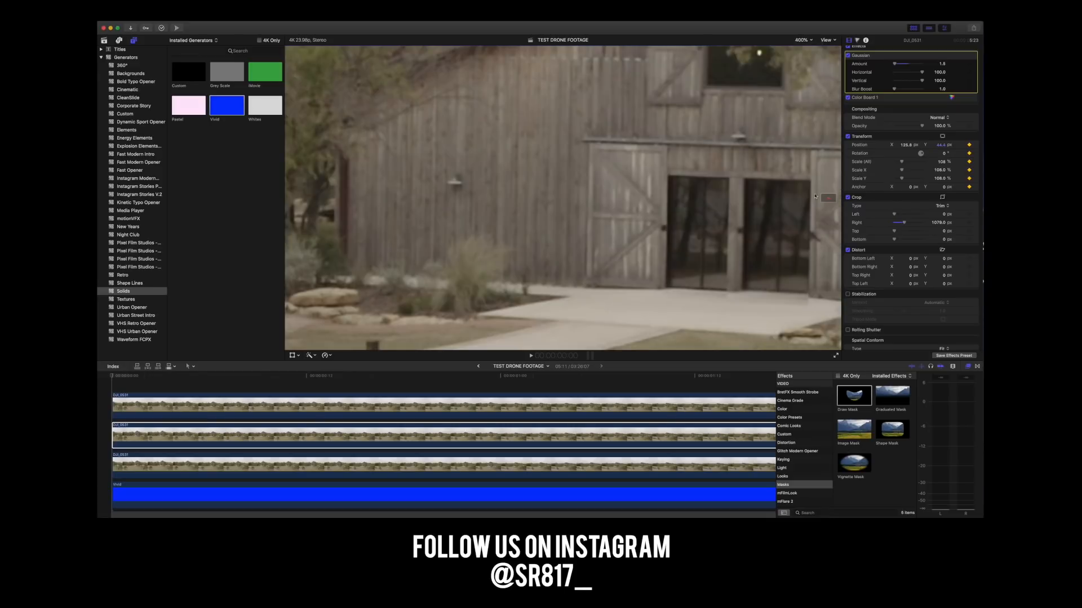
{"action": "left_click_drag", "start_coordinate": [833, 195], "coordinate": [834, 195]}
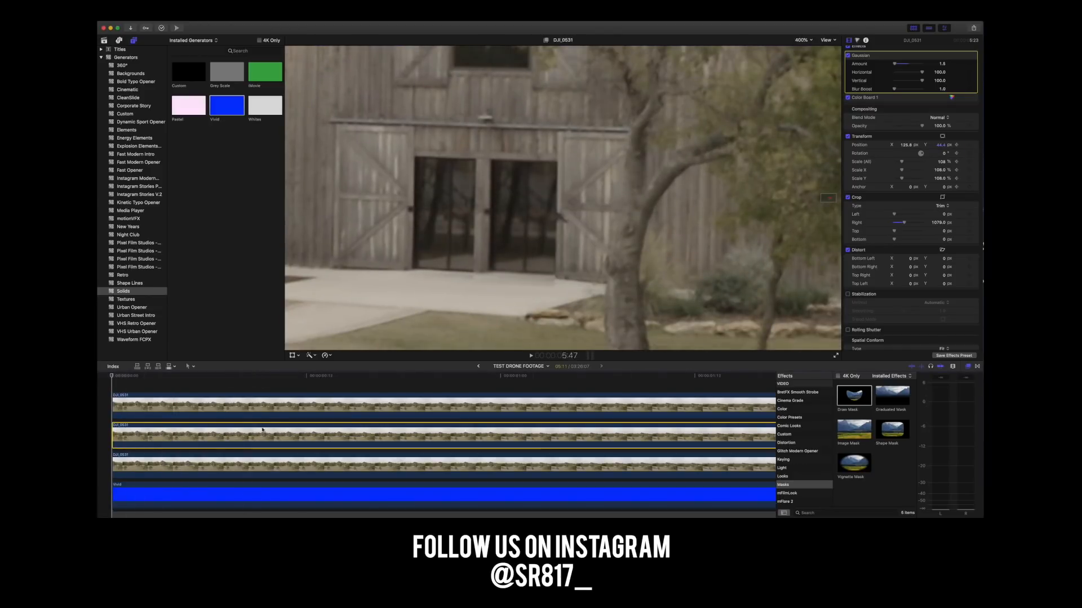
Try to move the top copy's doorway mask onto the people near the end of the clip.
{"action": "scroll", "coordinate": [355, 417], "scroll_direction": "right", "scroll_amount": 20}
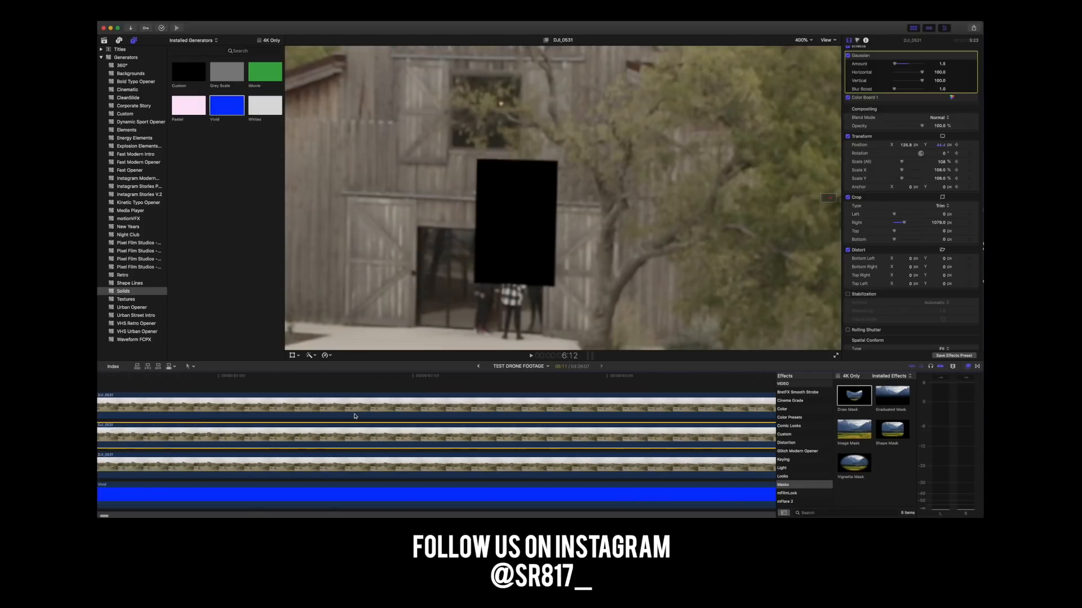
{"action": "scroll", "coordinate": [355, 416], "scroll_direction": "left", "scroll_amount": 15}
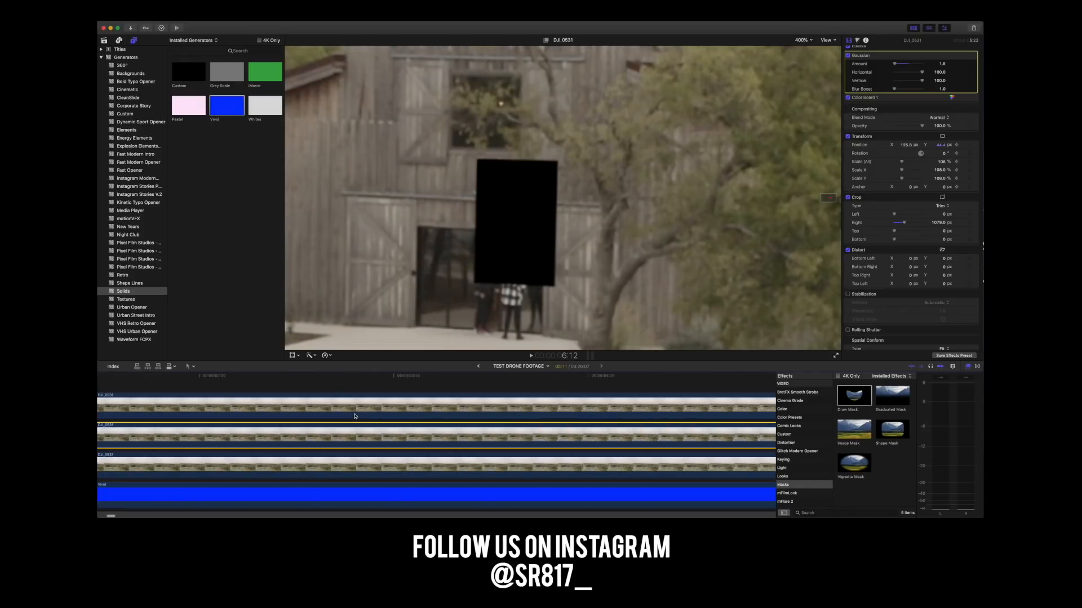
{"action": "left_click", "coordinate": [413, 374]}
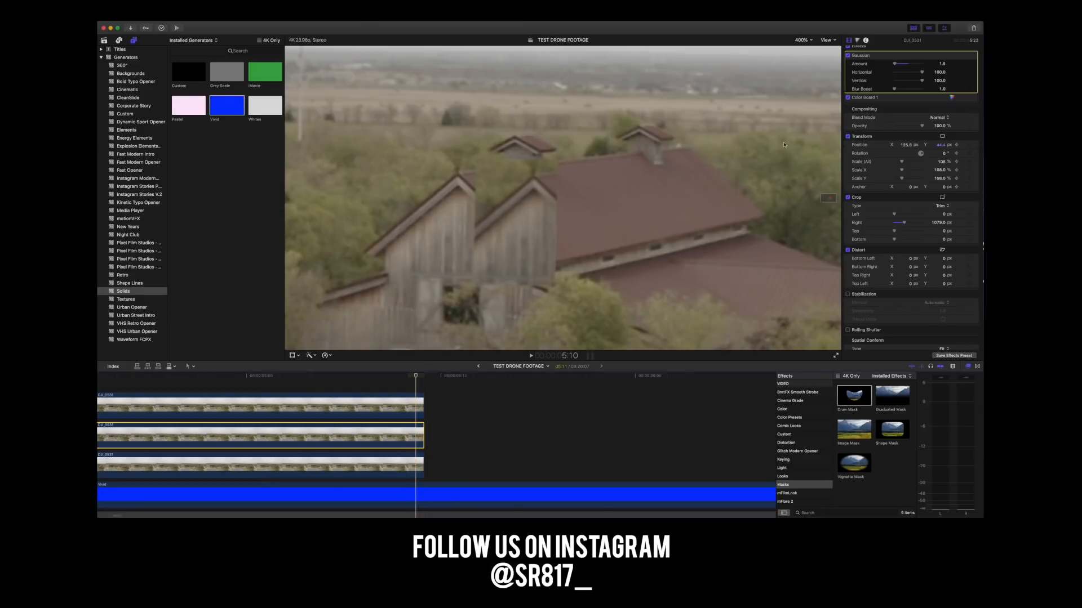
{"action": "left_click_drag", "start_coordinate": [829, 199], "coordinate": [827, 200]}
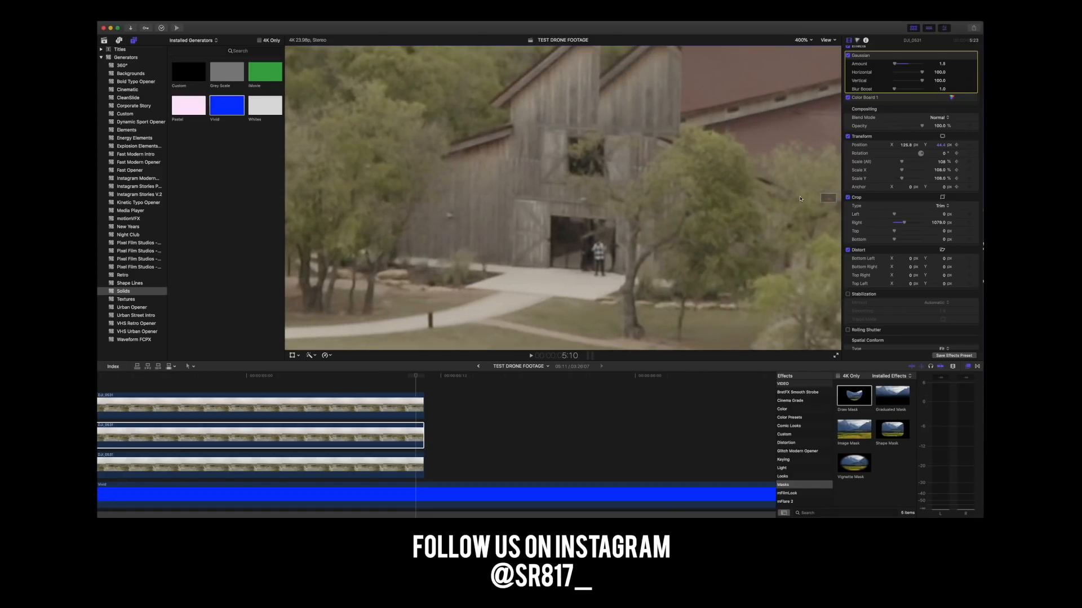
{"action": "left_click", "coordinate": [411, 406]}
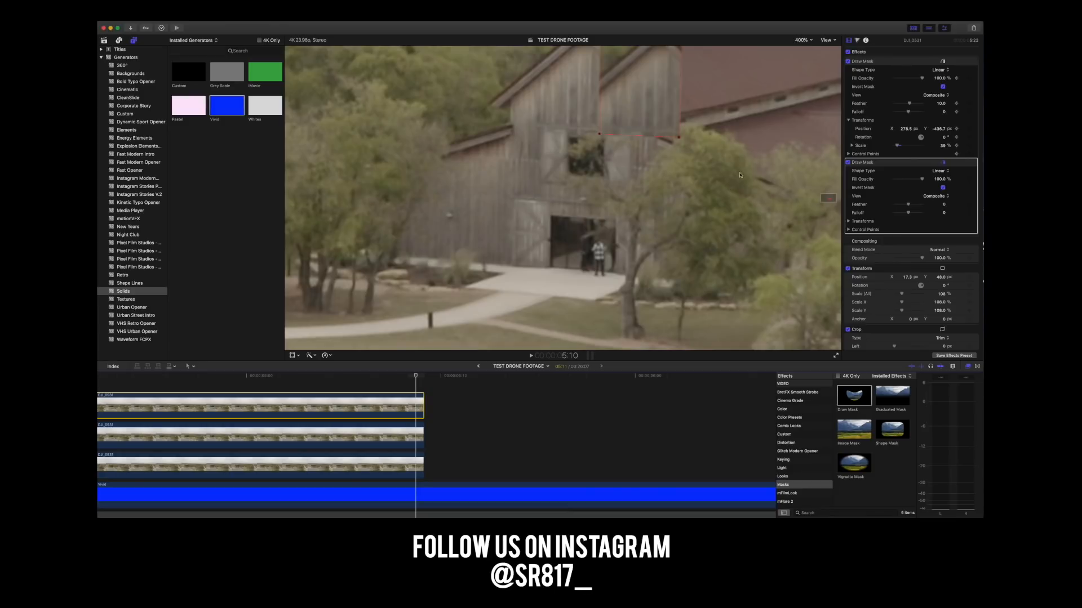
{"action": "mouse_move", "coordinate": [629, 103]}
{"action": "left_mouse_down"}
{"action": "mouse_move", "coordinate": [607, 171]}
{"action": "mouse_move", "coordinate": [618, 156]}
{"action": "left_mouse_up"}
{"action": "key", "text": "super+z"}
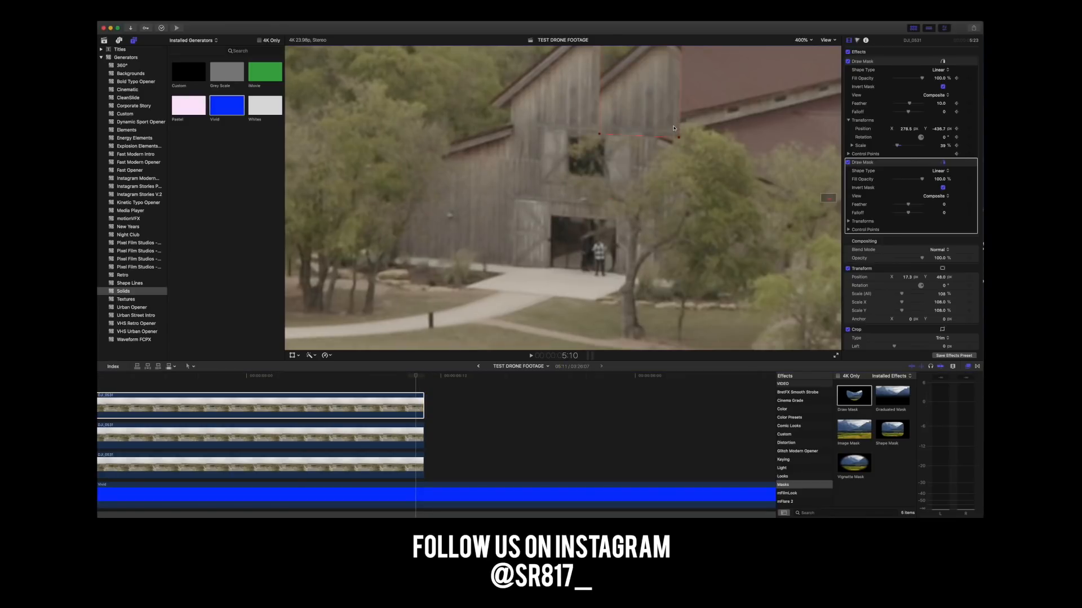
Add first-frame keyframes to the doorway Draw Mask's Feather, Falloff, Position, Rotation, Scale and Control Points on the top copy.
{"action": "scroll", "coordinate": [340, 384], "scroll_direction": "left", "scroll_amount": 20}
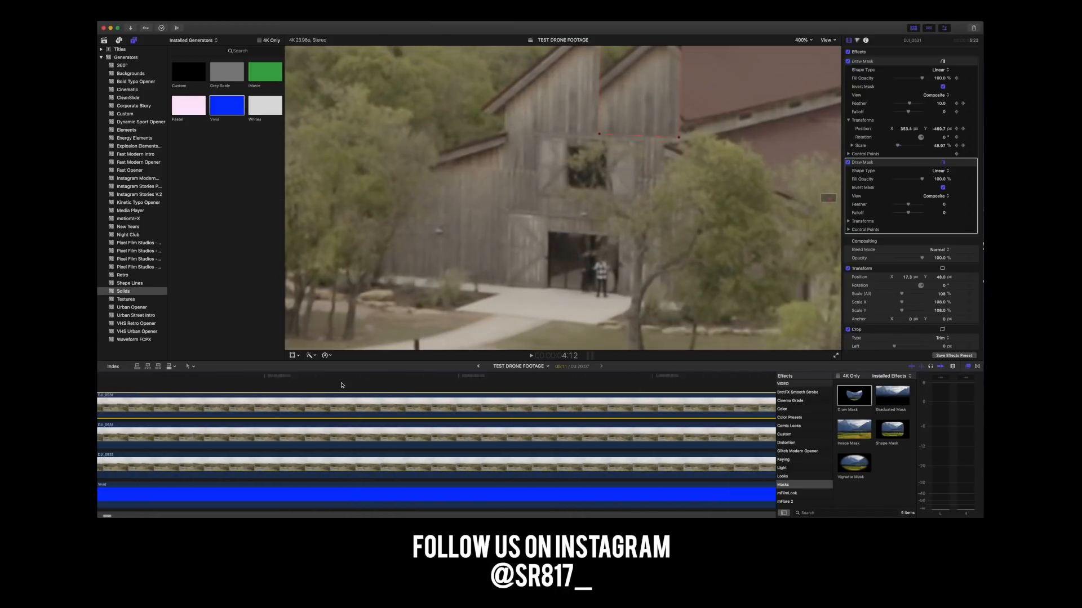
{"action": "left_click", "coordinate": [342, 386]}
{"action": "left_click", "coordinate": [119, 384]}
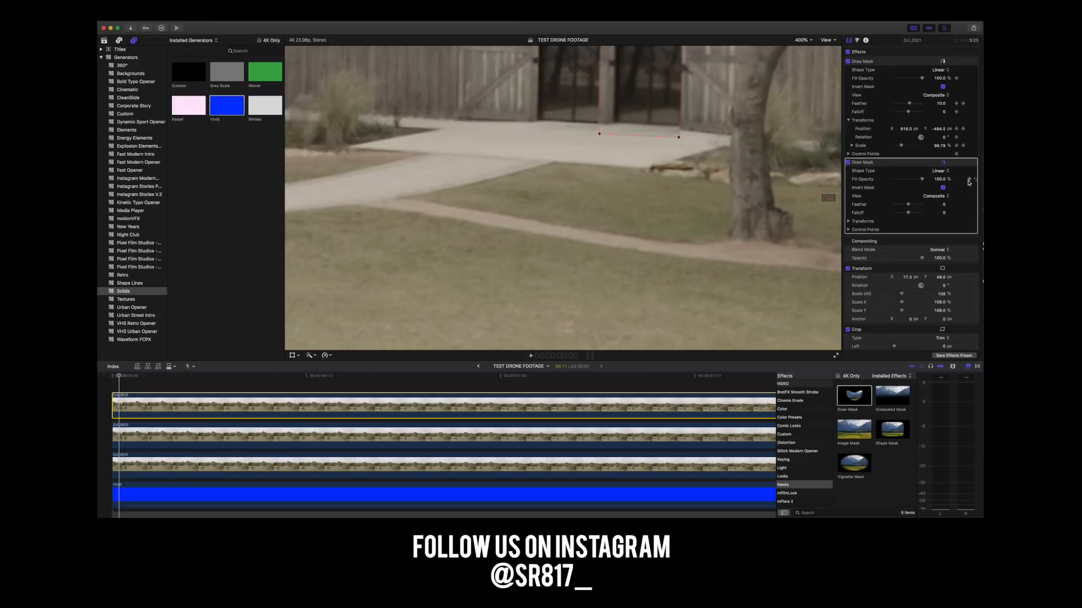
{"action": "key", "text": "Left"}
{"action": "left_click", "coordinate": [969, 229]}
{"action": "left_click", "coordinate": [969, 212]}
{"action": "left_click", "coordinate": [968, 205]}
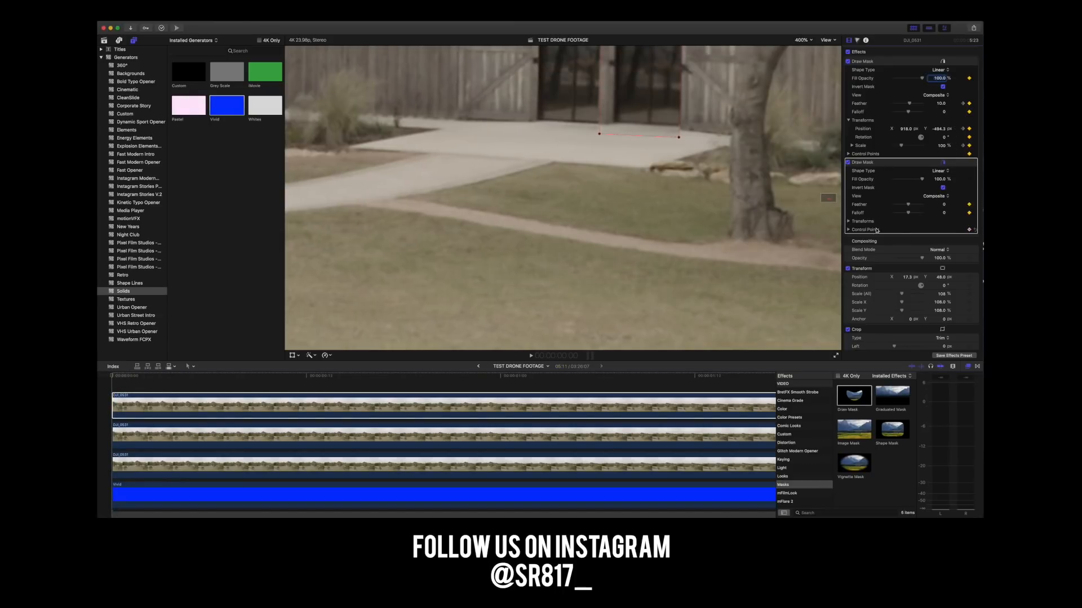
{"action": "left_click", "coordinate": [848, 222]}
{"action": "left_click", "coordinate": [969, 230]}
{"action": "left_click", "coordinate": [969, 239]}
{"action": "left_click", "coordinate": [969, 246]}
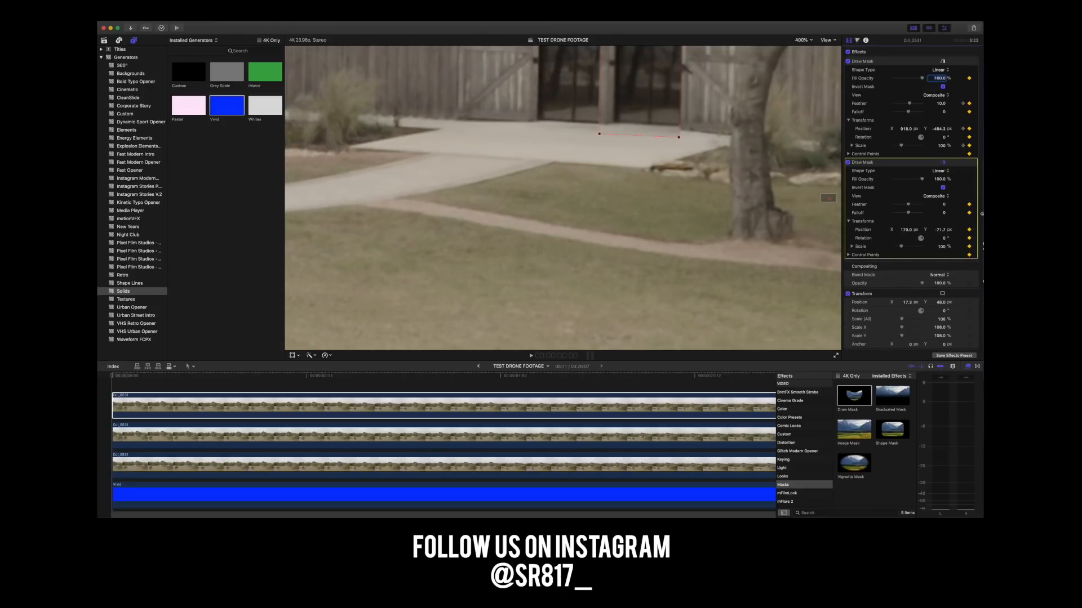
Check the placement of the doorway mask over the barn doors at the first frame.
{"action": "left_click", "coordinate": [116, 377]}
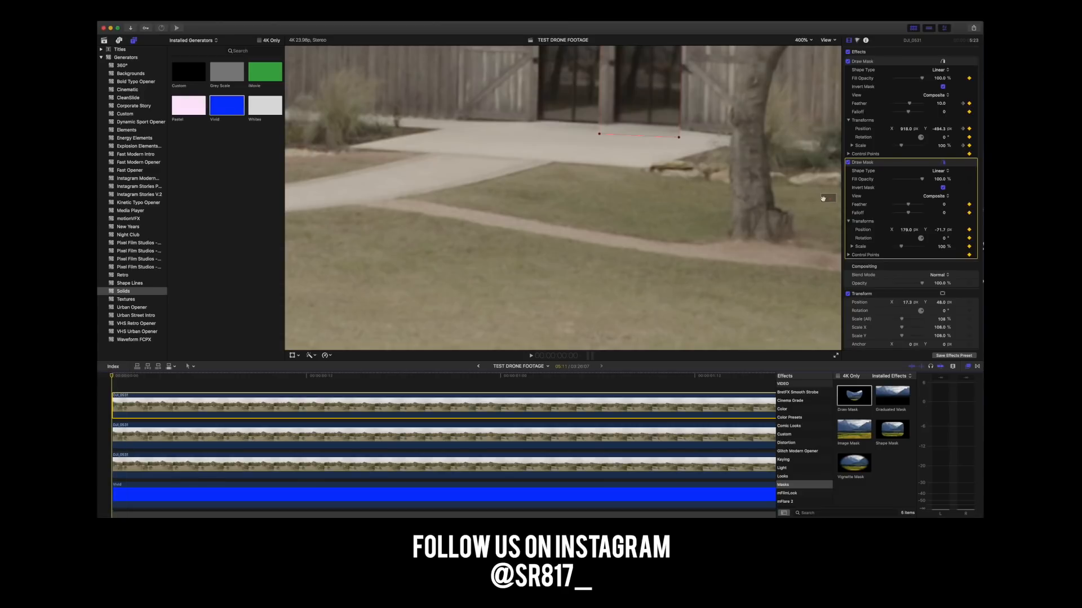
{"action": "scroll", "coordinate": [822, 201], "scroll_direction": "up", "scroll_amount": 10}
{"action": "left_click_drag", "start_coordinate": [830, 198], "coordinate": [829, 199]}
{"action": "left_click", "coordinate": [551, 369]}
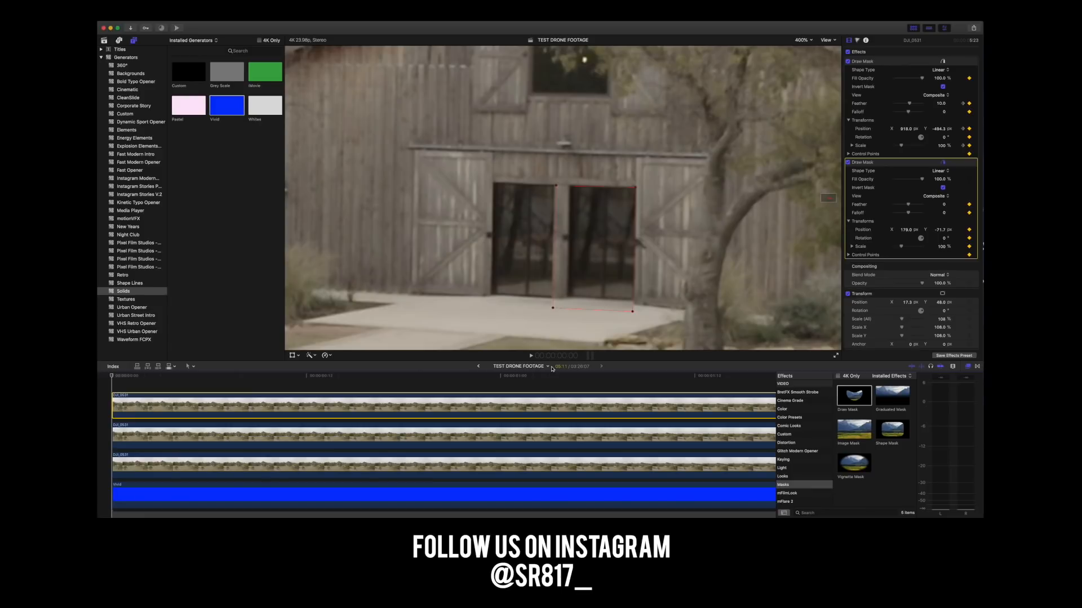
Move the top copy's doorway Draw Mask down over the barn entrance at 5:10, near the end of the clip.
{"action": "scroll", "coordinate": [559, 381], "scroll_direction": "right", "scroll_amount": 20}
{"action": "scroll", "coordinate": [558, 381], "scroll_direction": "right", "scroll_amount": 5}
{"action": "scroll", "coordinate": [558, 381], "scroll_direction": "left", "scroll_amount": 15}
{"action": "left_click", "coordinate": [617, 379]}
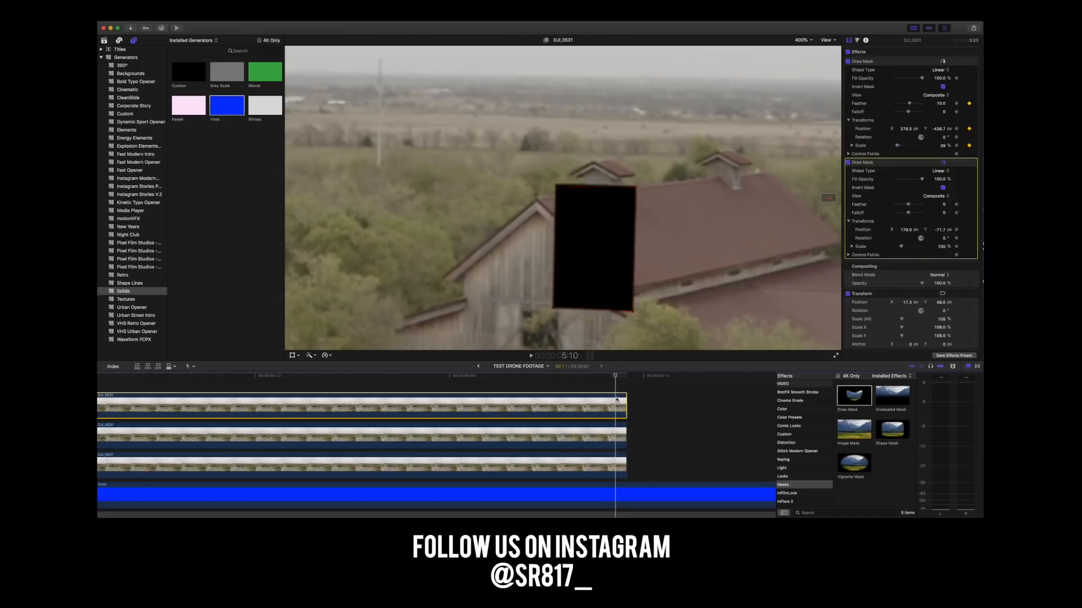
{"action": "left_click_drag", "start_coordinate": [829, 198], "coordinate": [828, 199]}
{"action": "mouse_move", "coordinate": [610, 101]}
{"action": "left_mouse_down"}
{"action": "mouse_move", "coordinate": [544, 281]}
{"action": "mouse_move", "coordinate": [564, 235]}
{"action": "mouse_move", "coordinate": [552, 262]}
{"action": "left_mouse_up"}
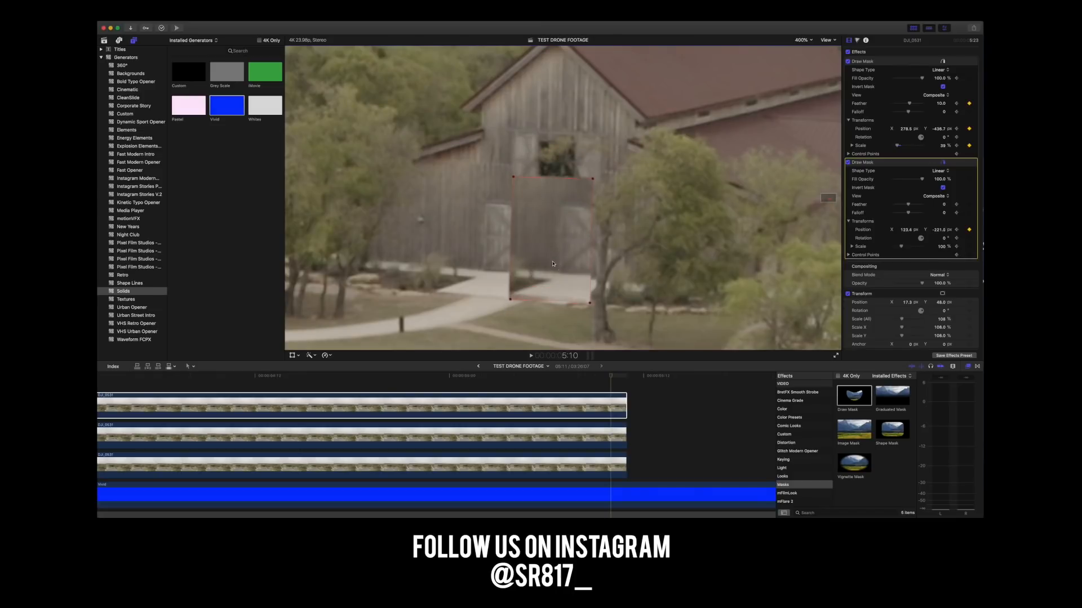
{"action": "left_click_drag", "start_coordinate": [613, 378], "coordinate": [617, 378]}
{"action": "scroll", "coordinate": [618, 383], "scroll_direction": "down", "scroll_amount": 1}
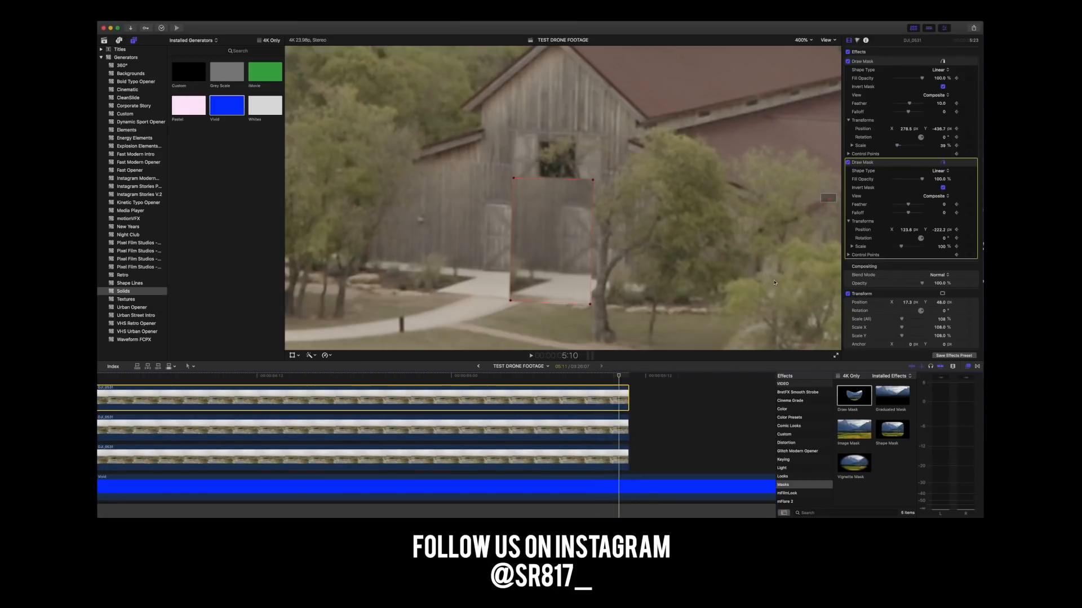
Shrink the doorway mask to about 45% scale at 5:10 and align it with the barn's door opening.
{"action": "left_click_drag", "start_coordinate": [902, 247], "coordinate": [897, 252]}
{"action": "left_click_drag", "start_coordinate": [549, 244], "coordinate": [534, 246]}
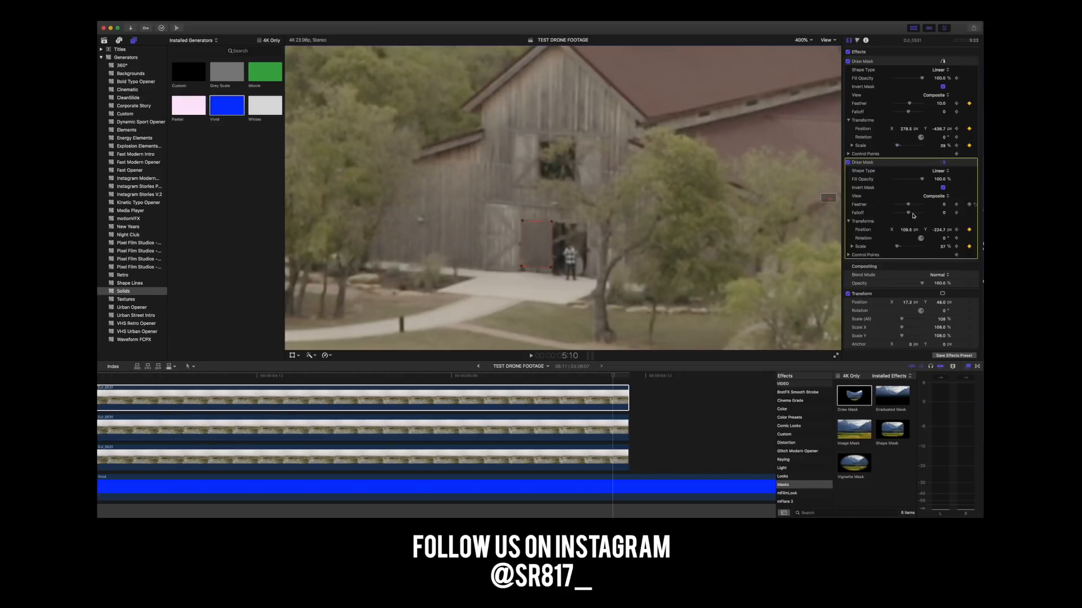
{"action": "left_click", "coordinate": [898, 248]}
{"action": "left_click_drag", "start_coordinate": [898, 248], "coordinate": [938, 231]}
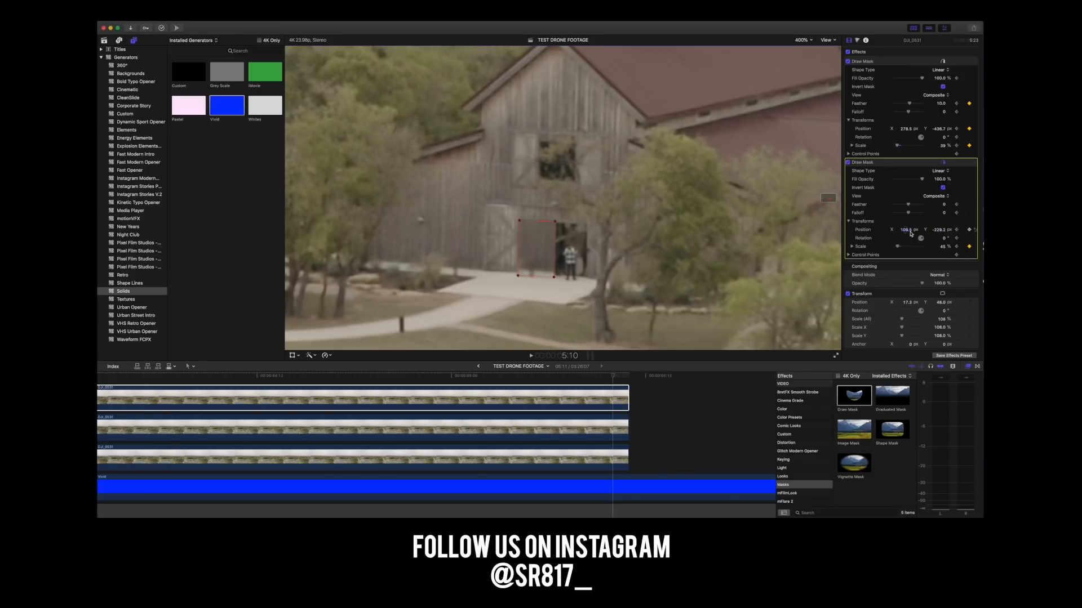
Rotate the doorway mask to -3.5° at 5:10 and place it over the people in the barn doorway.
{"action": "left_click", "coordinate": [944, 240]}
{"action": "left_click_drag", "start_coordinate": [944, 241], "coordinate": [941, 241]}
{"action": "left_click_drag", "start_coordinate": [944, 238], "coordinate": [944, 238]}
{"action": "left_click_drag", "start_coordinate": [905, 230], "coordinate": [905, 230]}
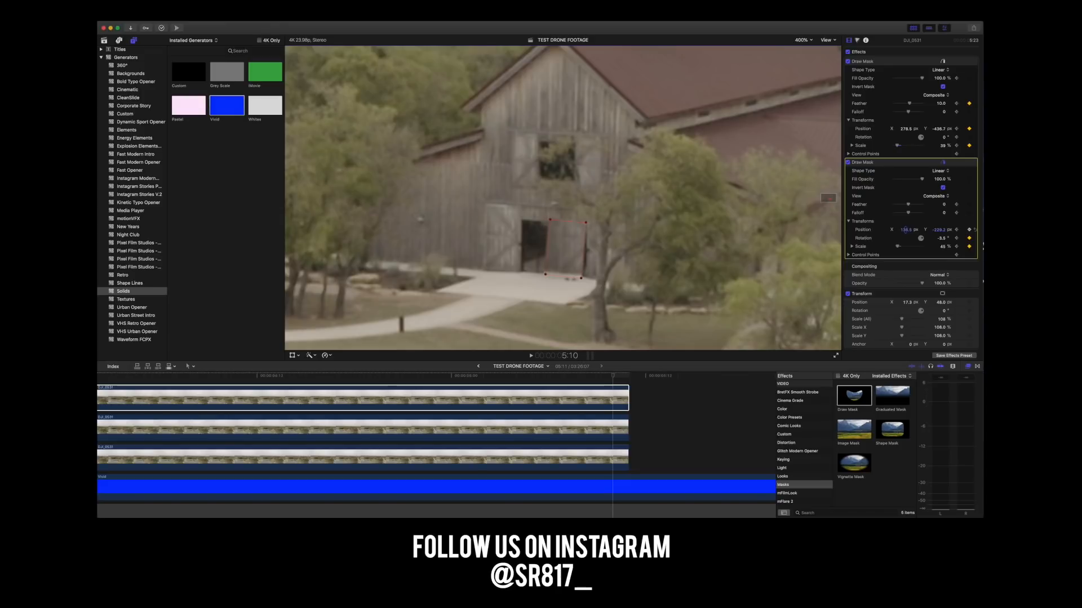
{"action": "left_click_drag", "start_coordinate": [939, 233], "coordinate": [939, 237]}
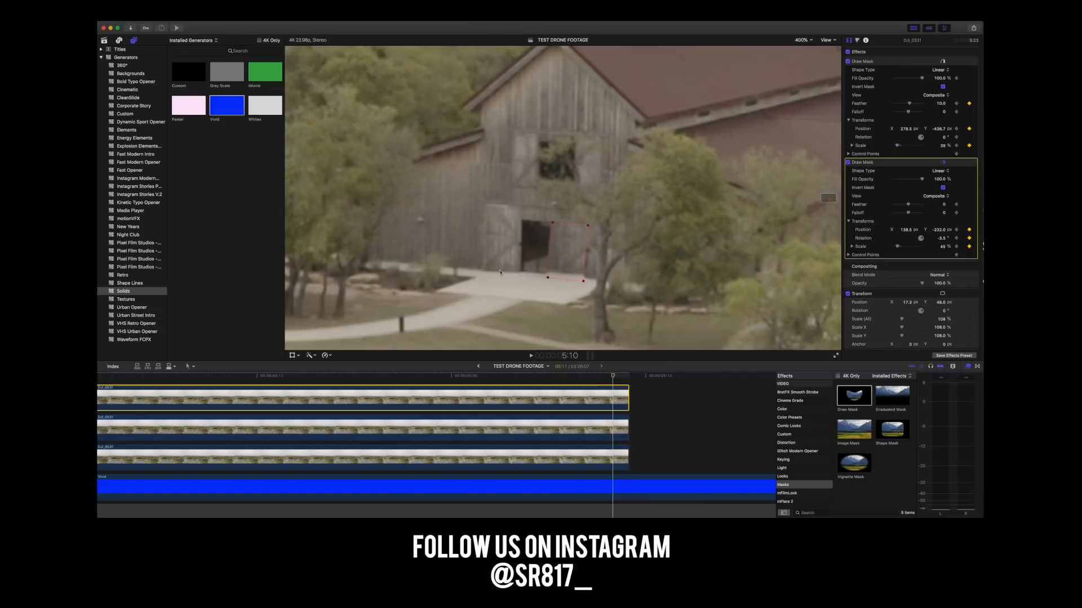
{"action": "left_click_drag", "start_coordinate": [572, 243], "coordinate": [571, 244]}
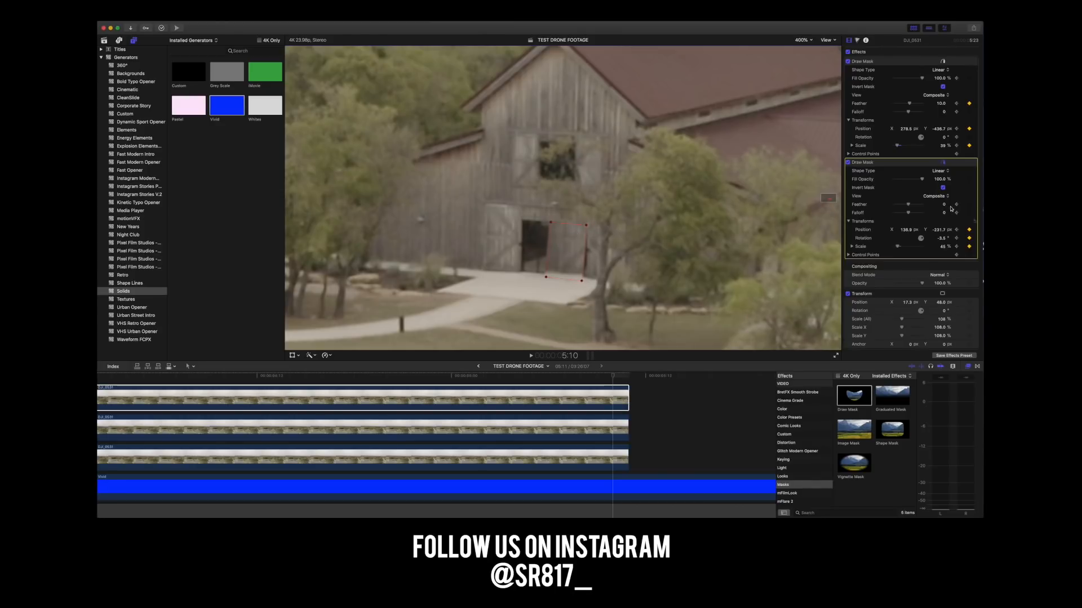
Set the doorway mask's scale to 47% at 5:10, fine-tune its position over the door, and keyframe its Control Points.
{"action": "left_click", "coordinate": [898, 248]}
{"action": "left_click_drag", "start_coordinate": [898, 248], "coordinate": [898, 248]}
{"action": "left_click_drag", "start_coordinate": [570, 245], "coordinate": [570, 246]}
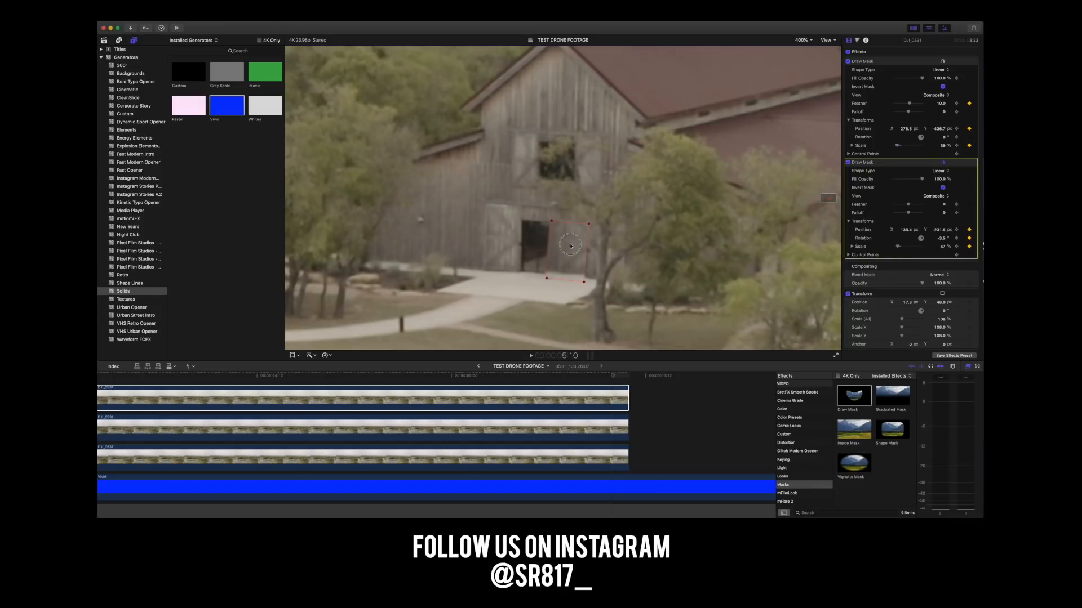
{"action": "left_click_drag", "start_coordinate": [570, 246], "coordinate": [570, 246]}
{"action": "left_click_drag", "start_coordinate": [908, 233], "coordinate": [908, 233]}
{"action": "scroll", "coordinate": [907, 230], "scroll_direction": "down", "scroll_amount": 1}
{"action": "left_click", "coordinate": [969, 225]}
{"action": "left_click", "coordinate": [969, 251]}
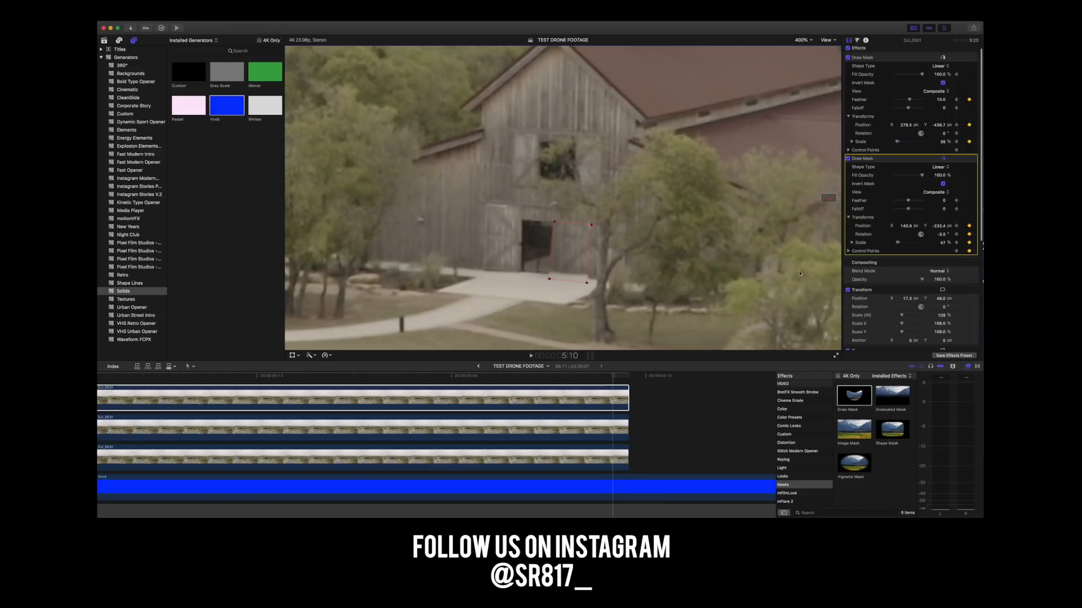
Step back to 5:05 and reposition the doorway mask to keyframe it over the door opening.
{"action": "left_click", "coordinate": [614, 377]}
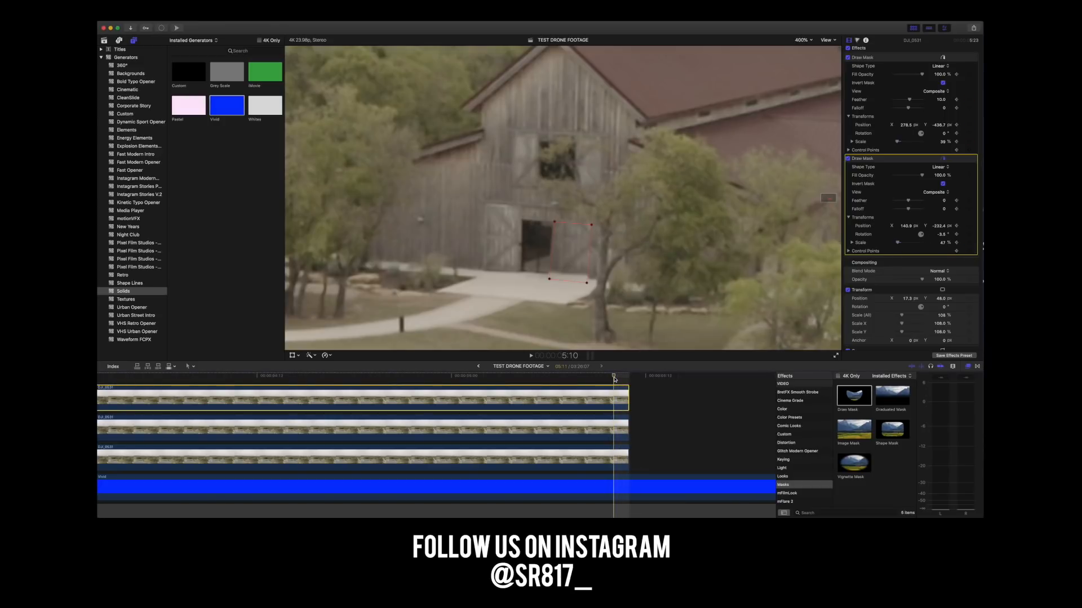
{"action": "key", "text": "Left"}
{"action": "key", "text": "Left"}
{"action": "key", "text": "Left"}
{"action": "key", "text": "Left"}
{"action": "key", "text": "Left"}
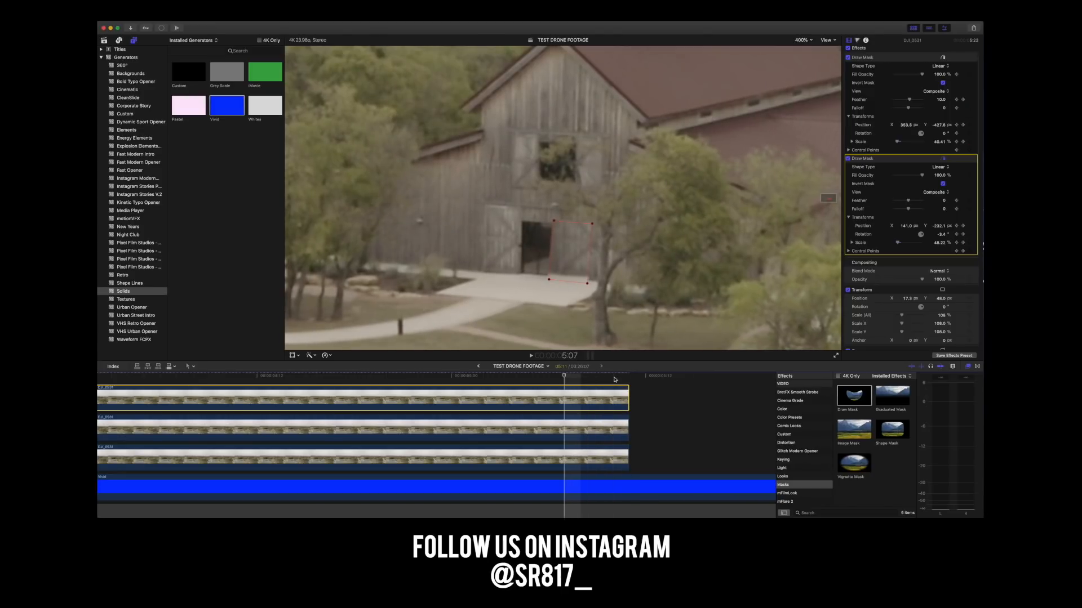
{"action": "key", "text": "Left"}
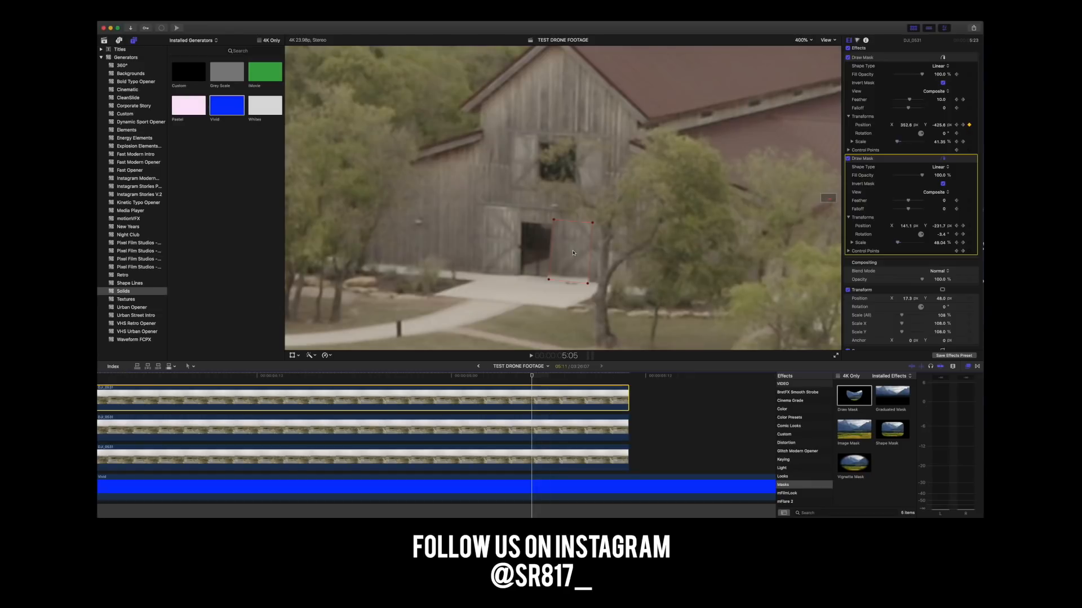
{"action": "left_click_drag", "start_coordinate": [587, 244], "coordinate": [578, 253]}
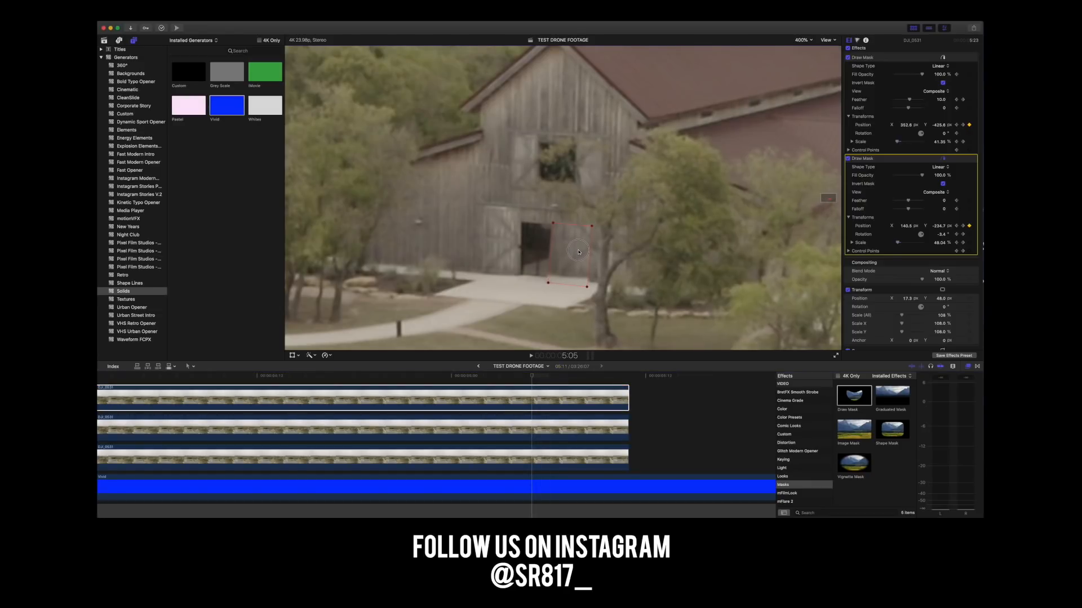
Keyframe the doorway mask's scale and adjusted position over the door at 5:04.
{"action": "key", "text": "Left"}
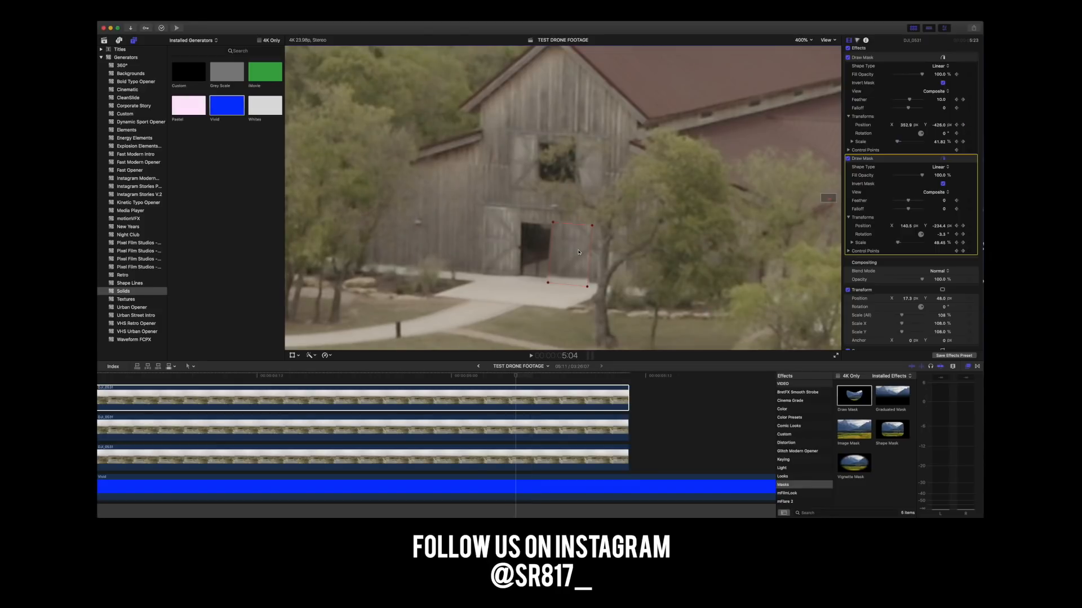
{"action": "left_click", "coordinate": [936, 244]}
{"action": "left_click_drag", "start_coordinate": [936, 244], "coordinate": [936, 243]}
{"action": "left_click_drag", "start_coordinate": [566, 259], "coordinate": [567, 260]}
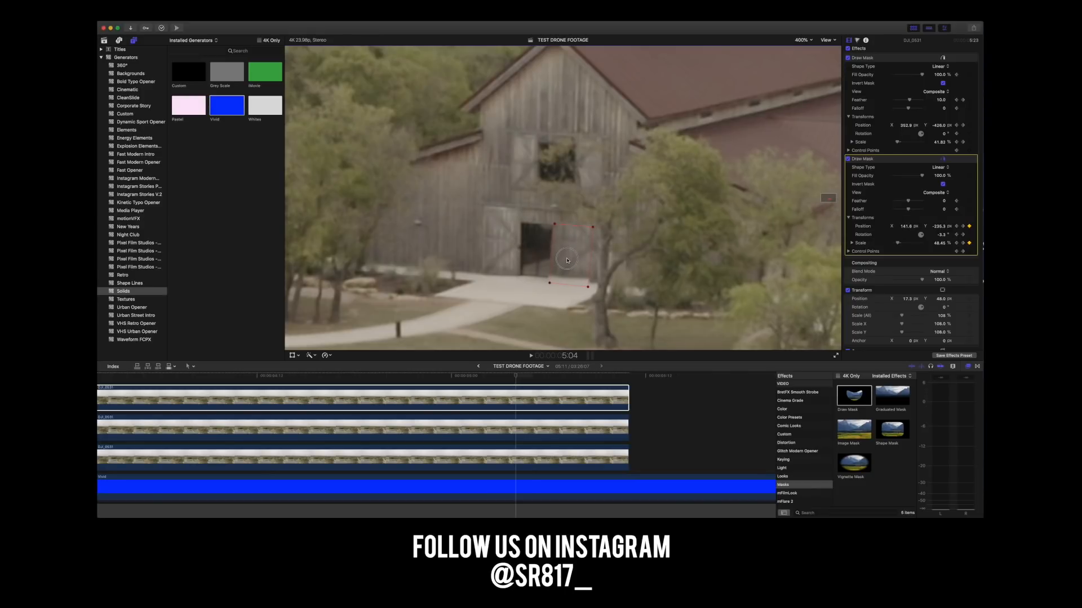
Keyframe the doorway mask's position over the door opening at 5:02 and 5:00.
{"action": "key", "text": "Left"}
{"action": "key", "text": "Left"}
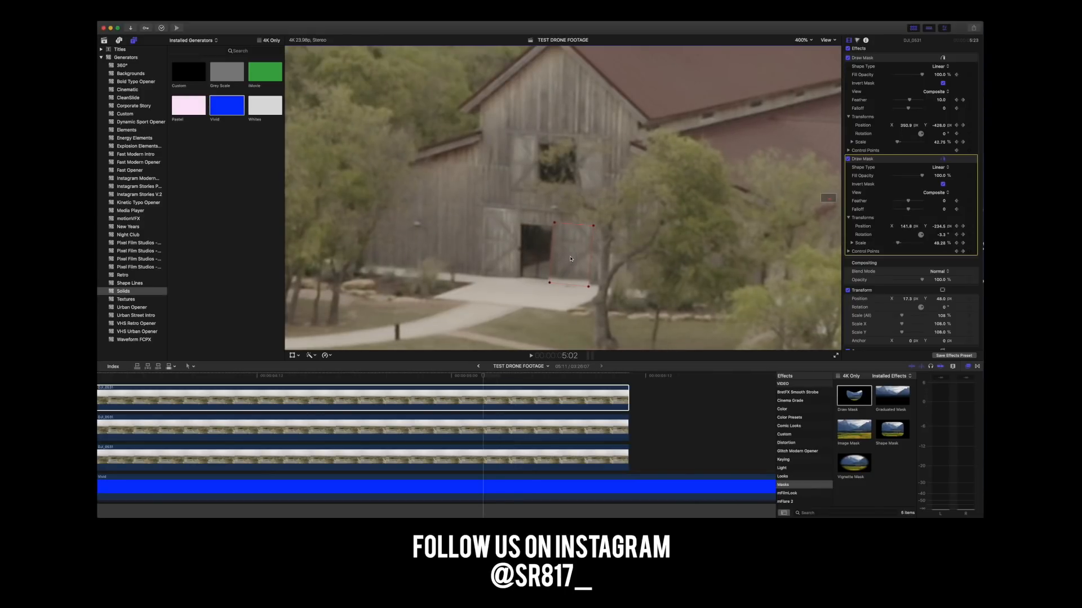
{"action": "left_click_drag", "start_coordinate": [569, 261], "coordinate": [567, 261]}
{"action": "key", "text": "Left"}
{"action": "key", "text": "Left"}
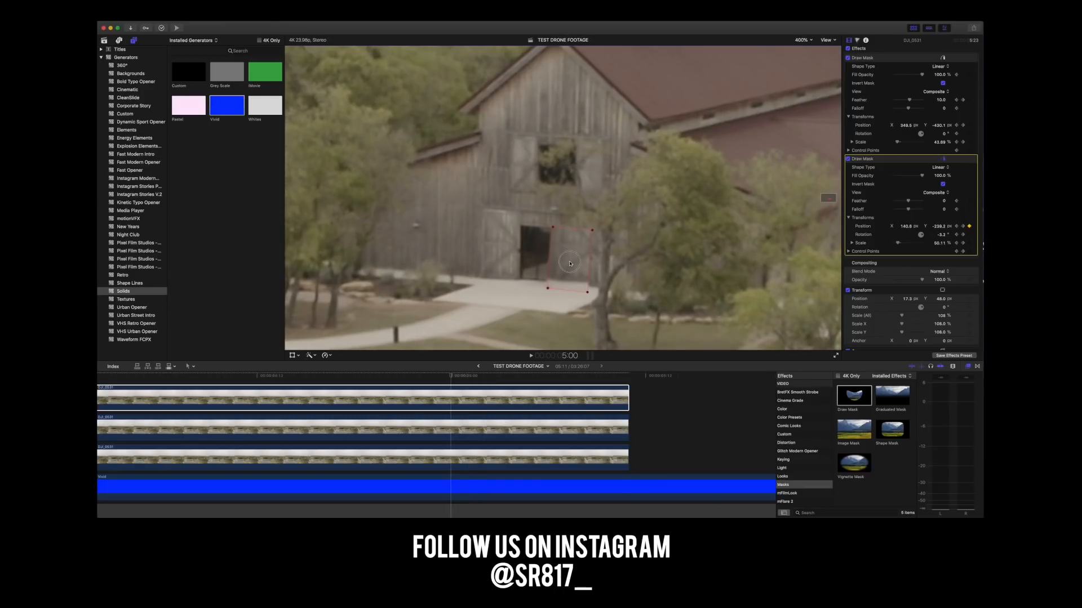
Step back from 5:00 to 4:17, checking the doorway mask's alignment, and keyframe its lowered position at 4:17.
{"action": "key", "text": "Left"}
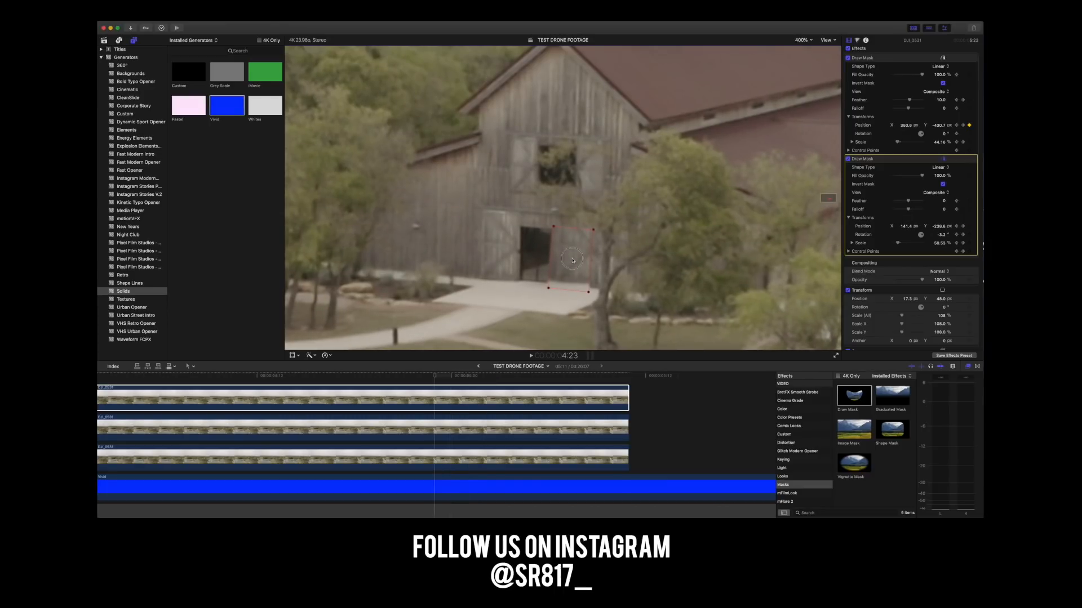
{"action": "key", "text": "Left"}
{"action": "key", "text": "Left"}
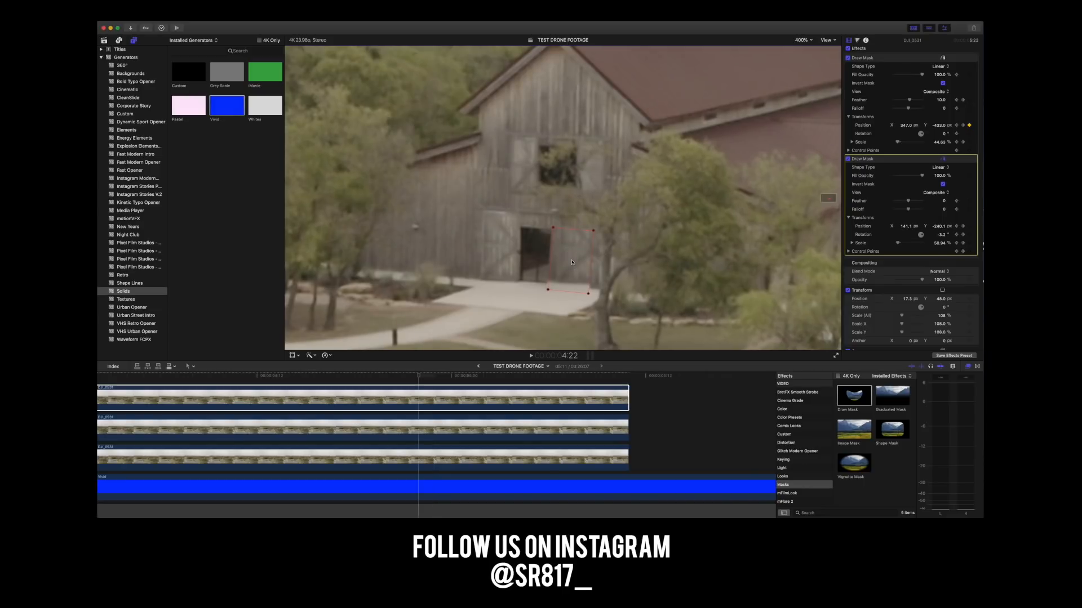
{"action": "key", "text": "Left"}
{"action": "key", "text": "Left"}
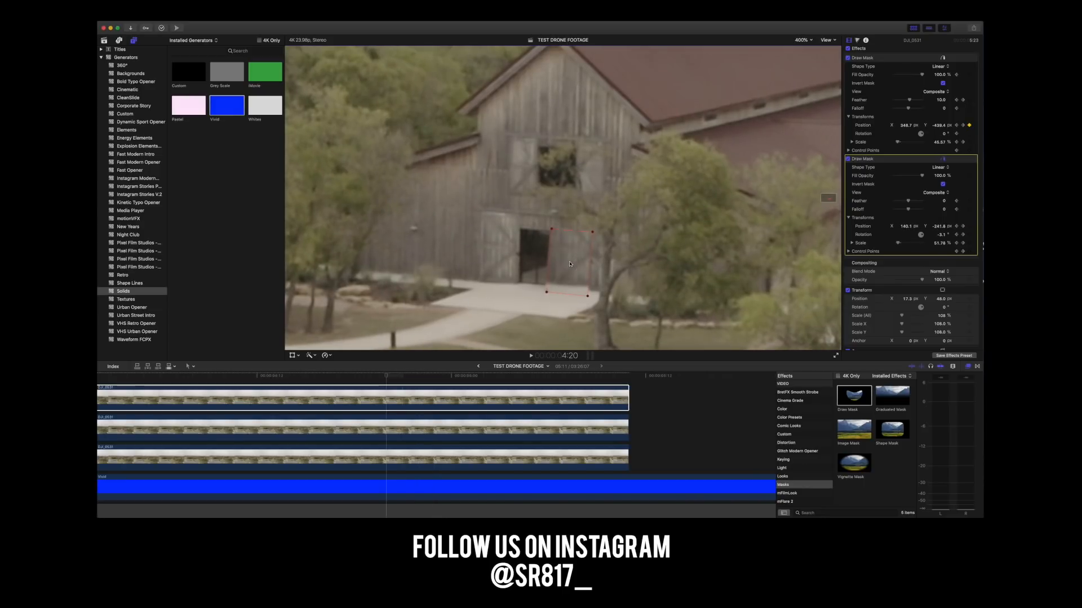
{"action": "key", "text": "Left"}
{"action": "key", "text": "Left"}
{"action": "left_click_drag", "start_coordinate": [570, 265], "coordinate": [570, 268]}
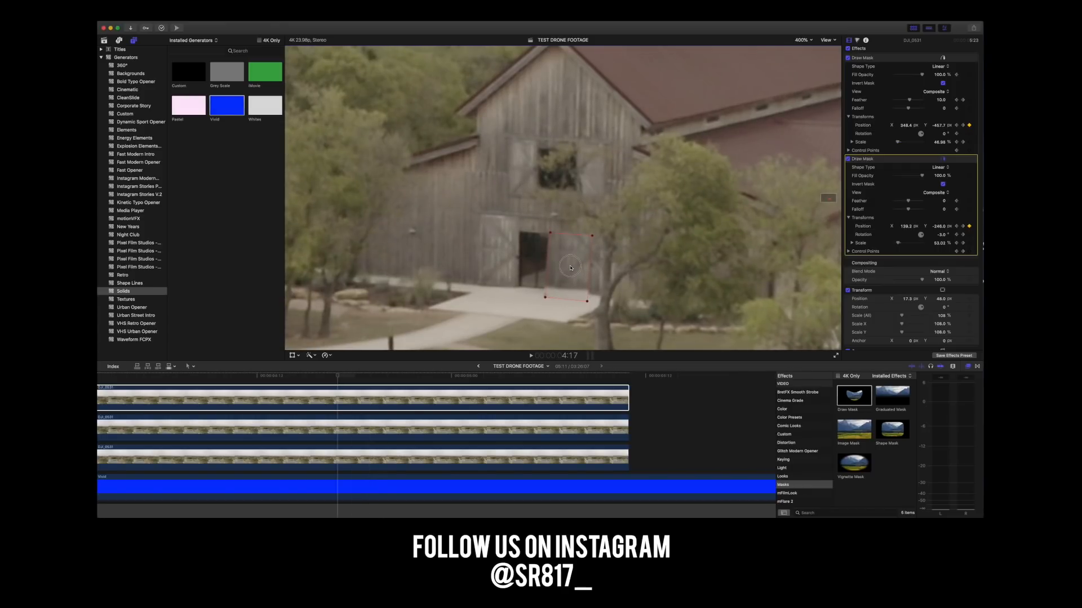
Keyframe the doorway mask's position at 4:15 and 4:13 to follow the barn door.
{"action": "key", "text": "Left"}
{"action": "key", "text": "Left"}
{"action": "left_click_drag", "start_coordinate": [570, 269], "coordinate": [570, 269]}
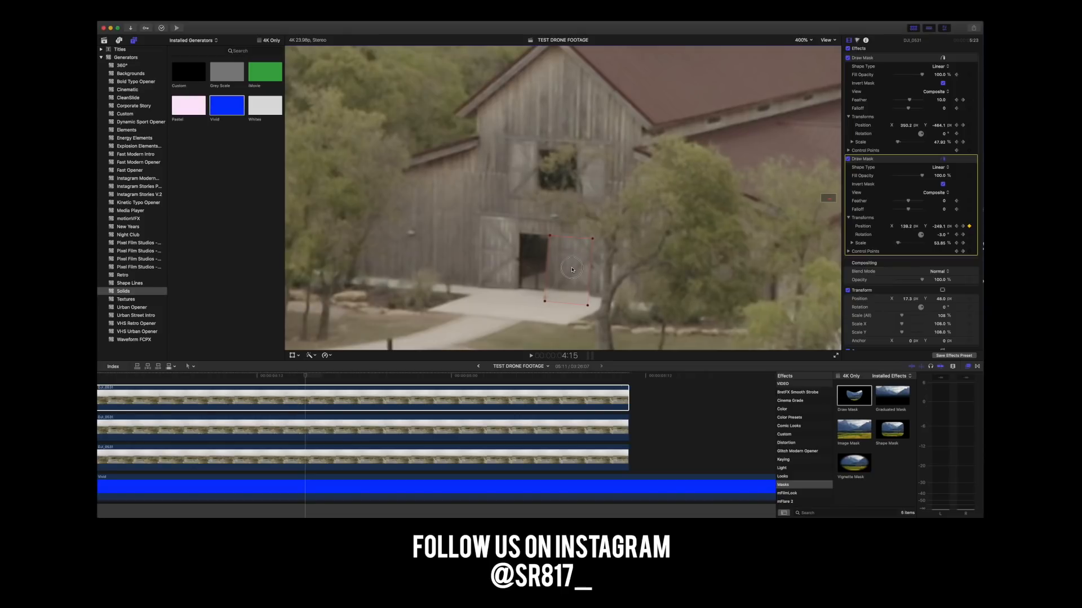
{"action": "key", "text": "Left"}
{"action": "key", "text": "Left"}
{"action": "left_click_drag", "start_coordinate": [571, 269], "coordinate": [572, 273]}
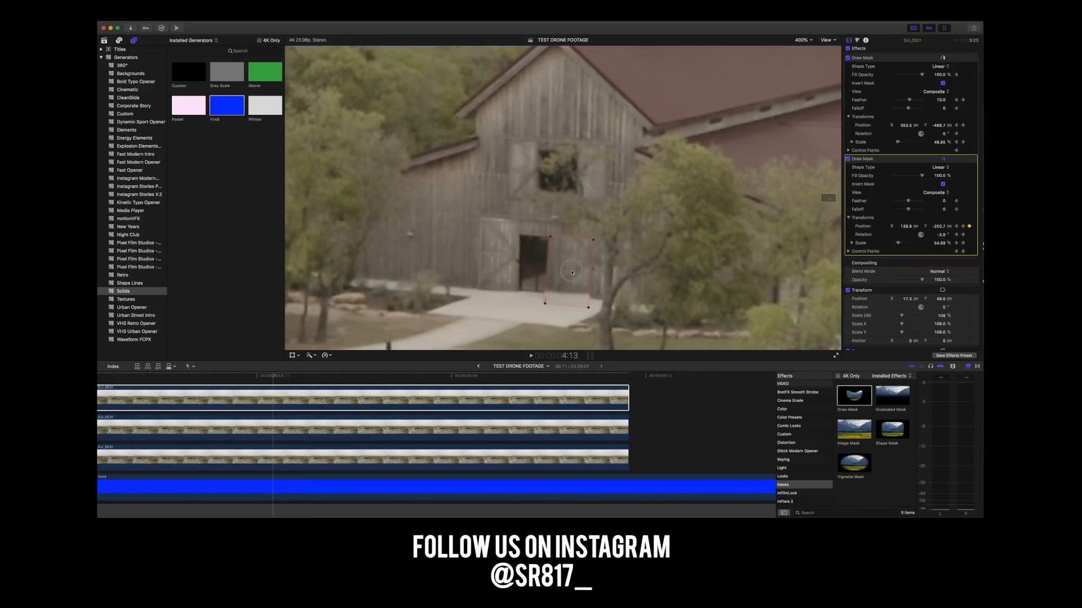
Rotate the doorway mask to about -1.9° at 4:13 and shift it into line with the door.
{"action": "left_click", "coordinate": [943, 234]}
{"action": "left_click_drag", "start_coordinate": [945, 238], "coordinate": [952, 235]}
{"action": "scroll", "coordinate": [944, 238], "scroll_direction": "down", "scroll_amount": 1}
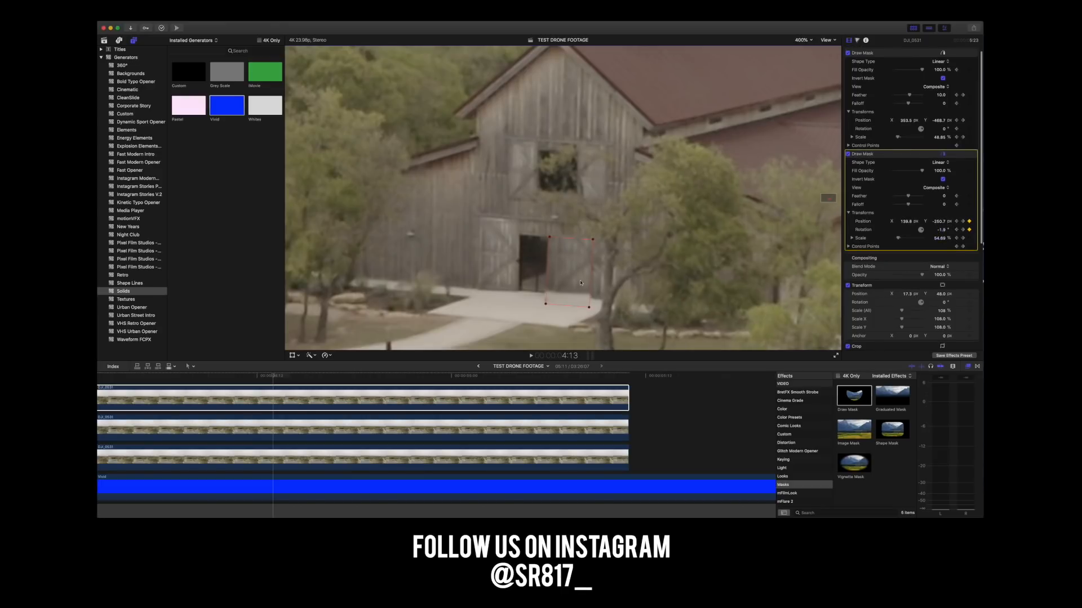
{"action": "left_click_drag", "start_coordinate": [573, 269], "coordinate": [575, 268]}
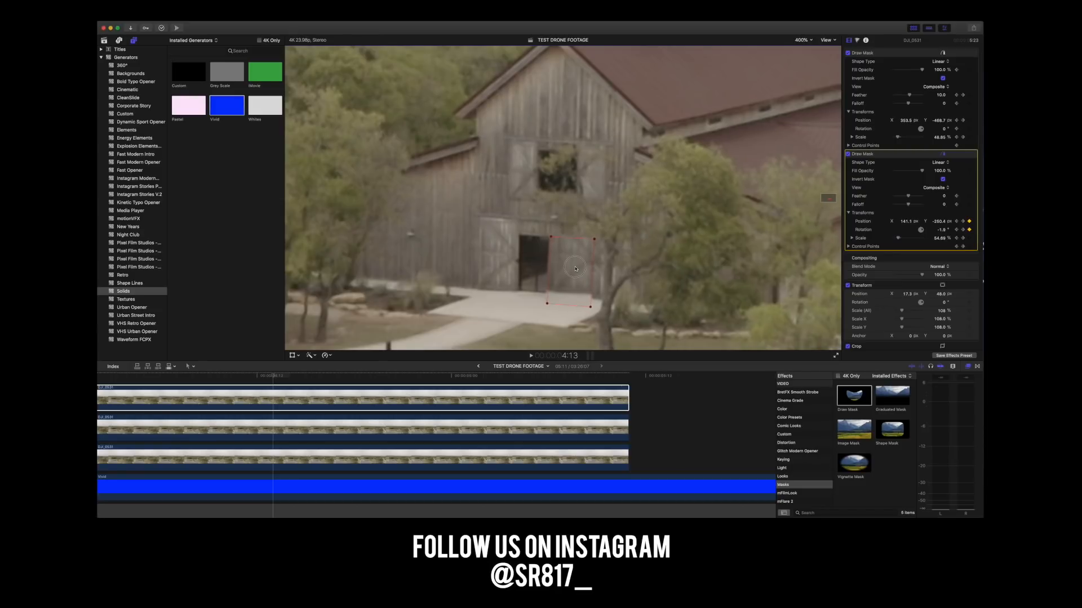
Keyframe the doorway mask's position every two frames from 4:11 back to 4:07.
{"action": "key", "text": "Left"}
{"action": "key", "text": "Left"}
{"action": "left_click_drag", "start_coordinate": [575, 269], "coordinate": [575, 272]}
{"action": "key", "text": "Left"}
{"action": "key", "text": "Left"}
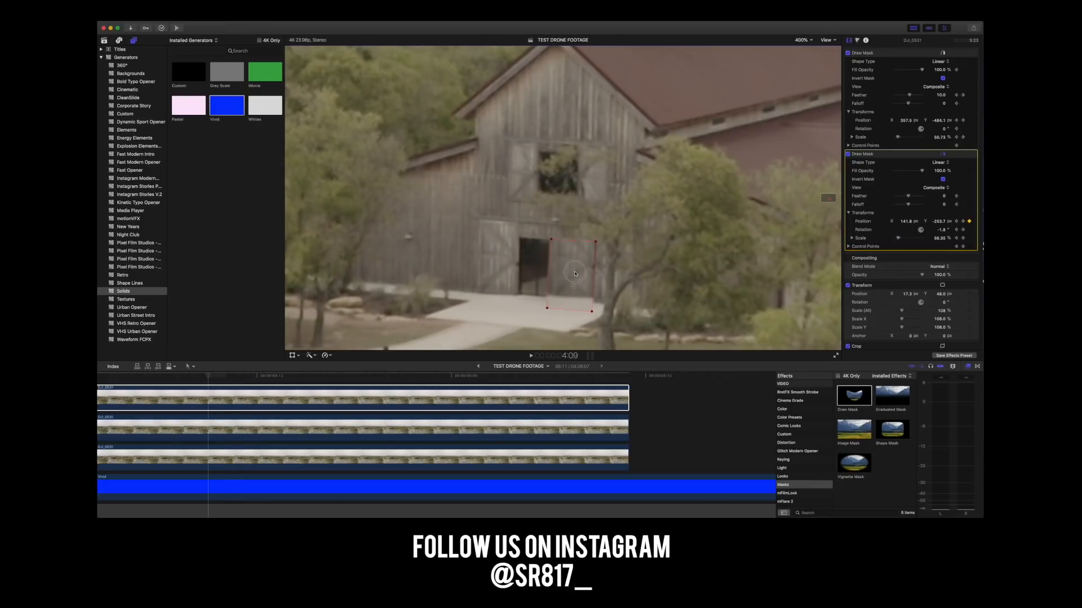
{"action": "key", "text": "Left"}
{"action": "key", "text": "Left"}
{"action": "left_click_drag", "start_coordinate": [575, 274], "coordinate": [573, 278]}
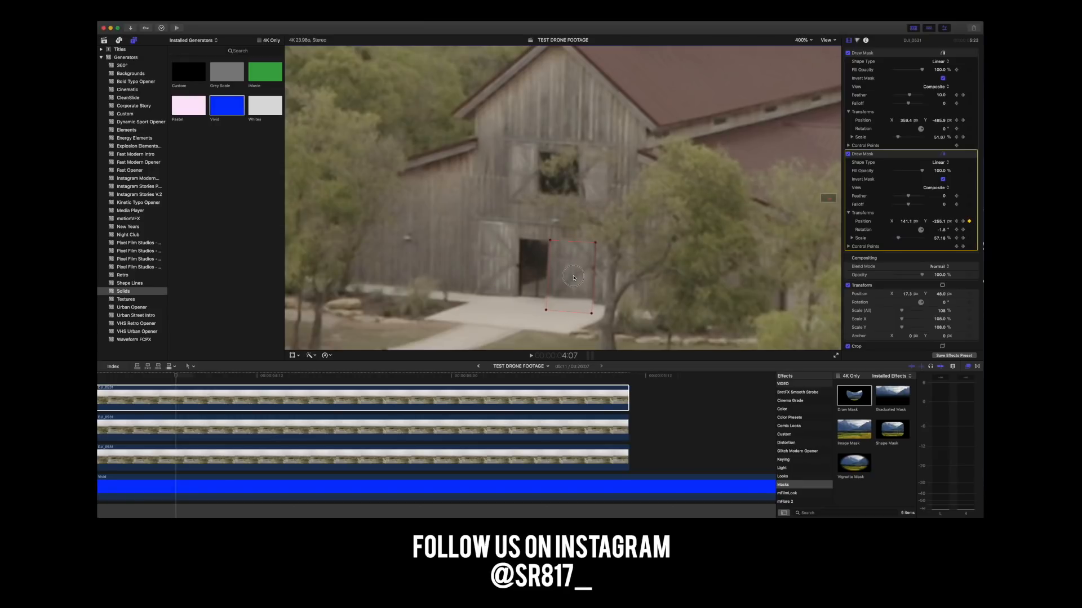
Keyframe the doorway mask's position on the barn door at 4:06 and 4:04.
{"action": "key", "text": "Left"}
{"action": "left_click_drag", "start_coordinate": [574, 278], "coordinate": [574, 280]}
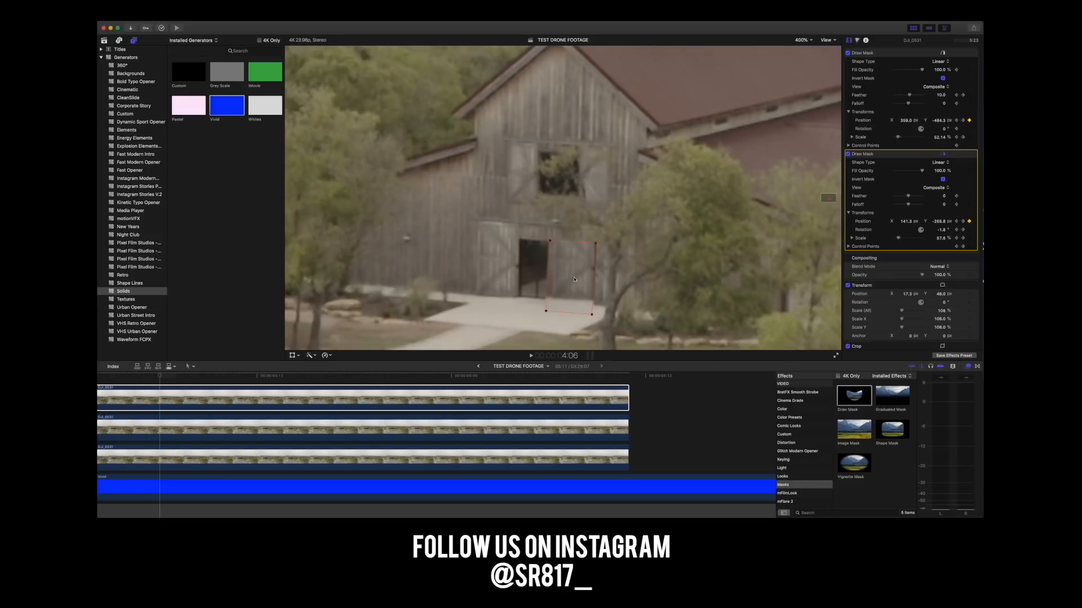
{"action": "key", "text": "Left"}
{"action": "key", "text": "Left"}
{"action": "left_click_drag", "start_coordinate": [574, 280], "coordinate": [572, 285]}
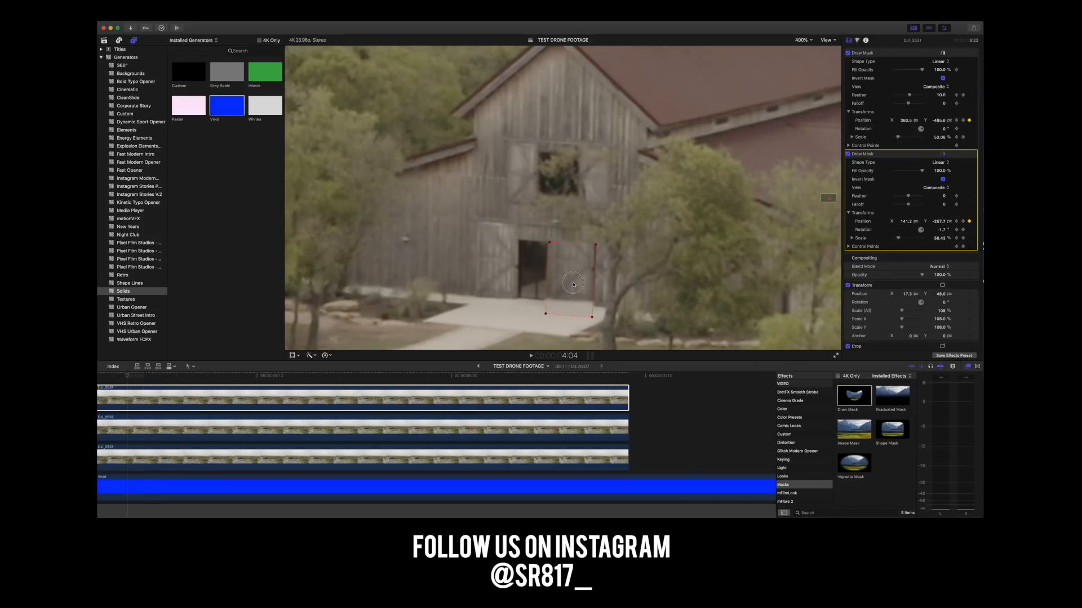
Keyframe the doorway mask's position at 4:02, 4:00 and 3:22 to track the door.
{"action": "key", "text": "Left"}
{"action": "key", "text": "Left"}
{"action": "left_click_drag", "start_coordinate": [574, 280], "coordinate": [573, 285]}
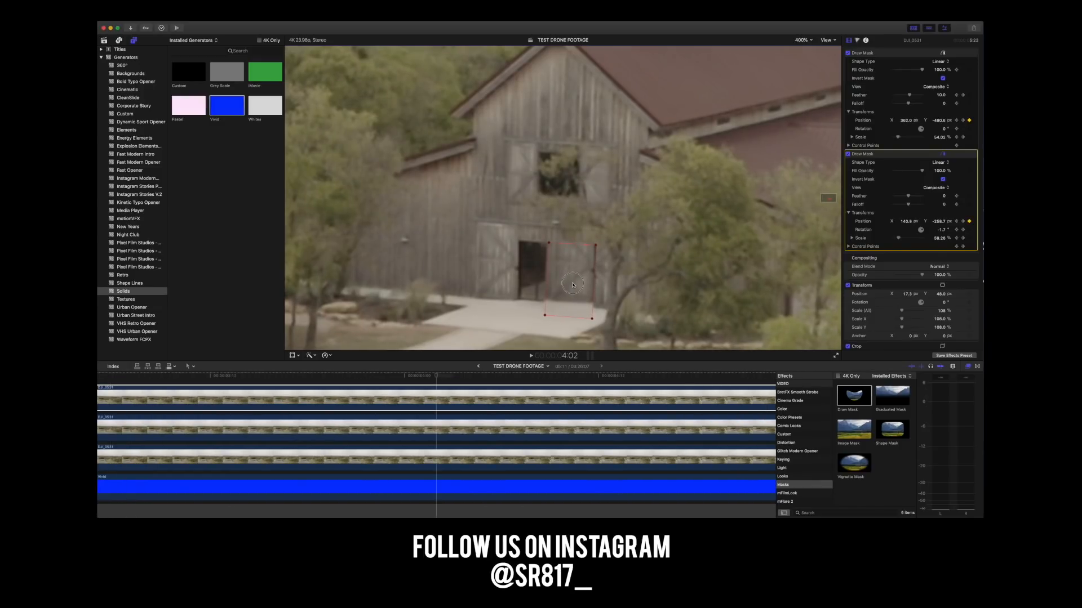
{"action": "key", "text": "Left"}
{"action": "key", "text": "Left"}
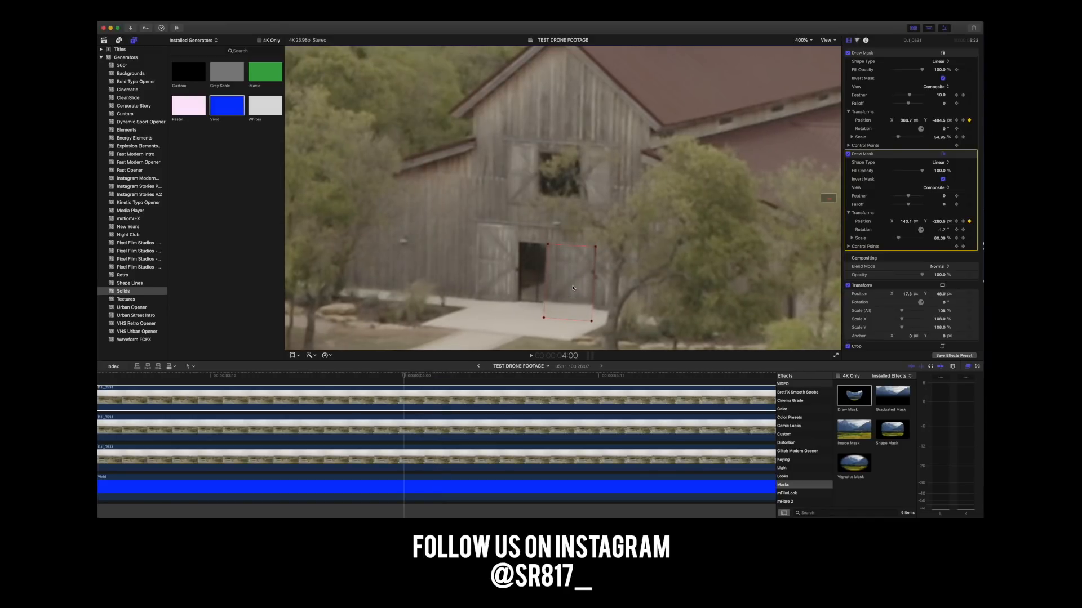
{"action": "key", "text": "Left"}
{"action": "key", "text": "Left"}
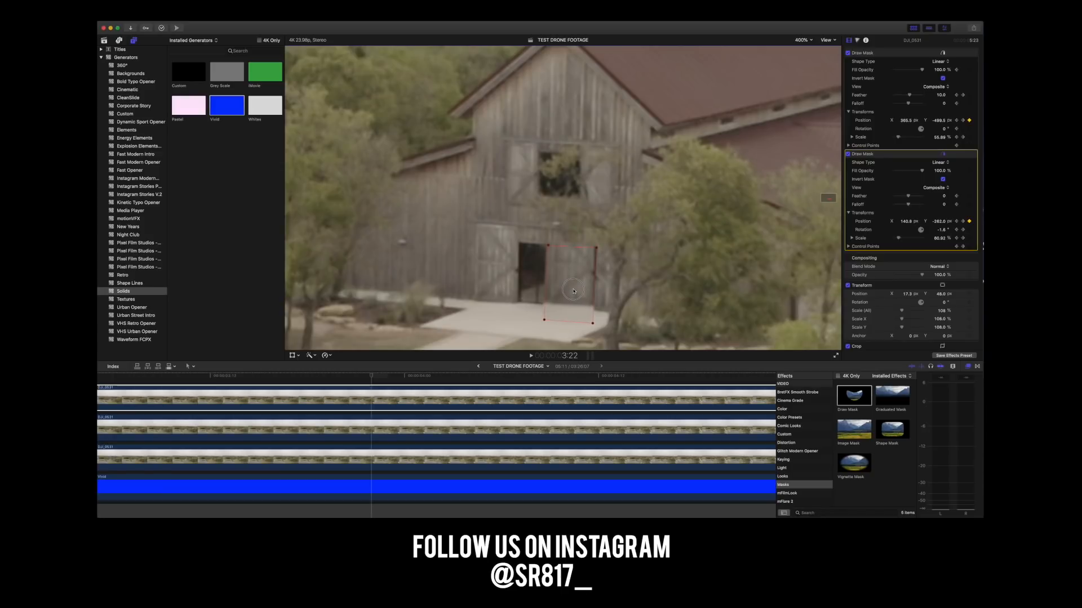
Reduce the doorway mask's scale slightly at 3:22 and realign it with the door opening.
{"action": "left_click_drag", "start_coordinate": [574, 291], "coordinate": [572, 290]}
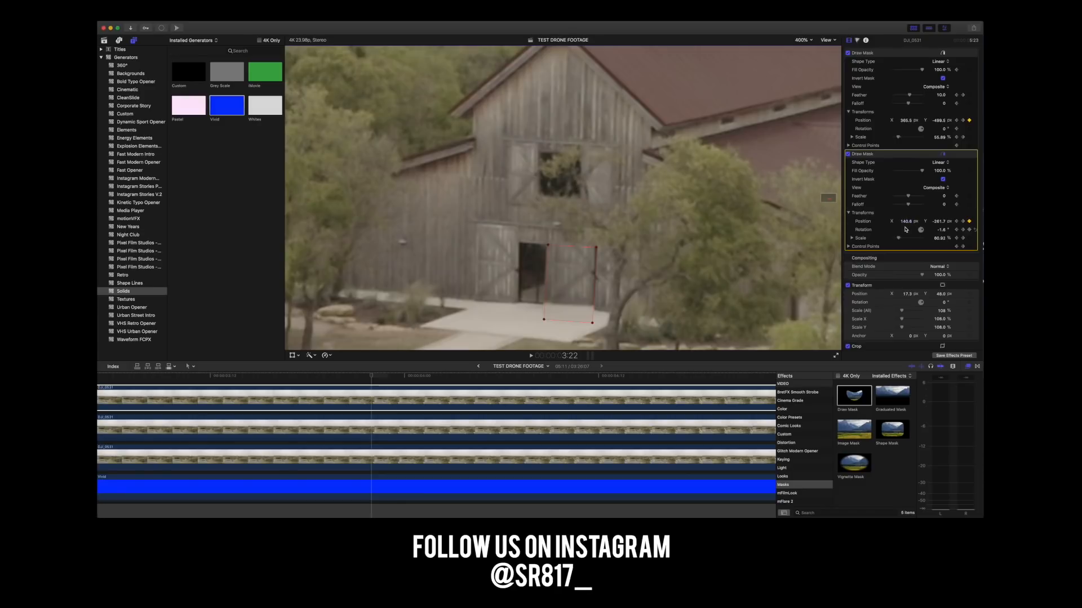
{"action": "left_click_drag", "start_coordinate": [942, 240], "coordinate": [939, 239]}
{"action": "scroll", "coordinate": [939, 240], "scroll_direction": "up", "scroll_amount": 1}
{"action": "left_click_drag", "start_coordinate": [568, 285], "coordinate": [571, 284]}
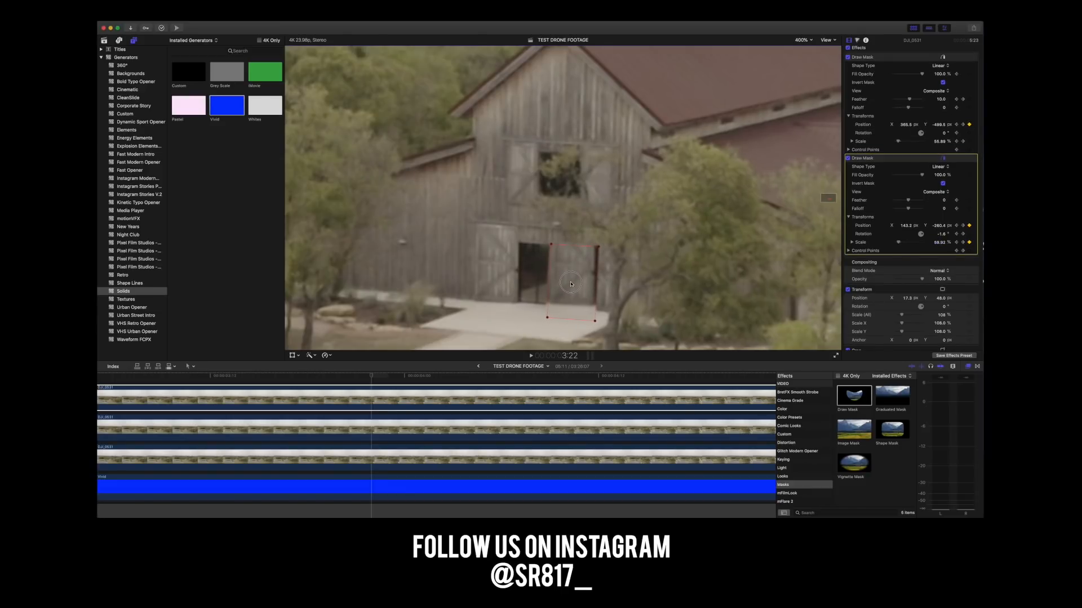
Keyframe the doorway mask's position at 3:21 and 3:20 to keep it aligned with the barn door.
{"action": "key", "text": "Left"}
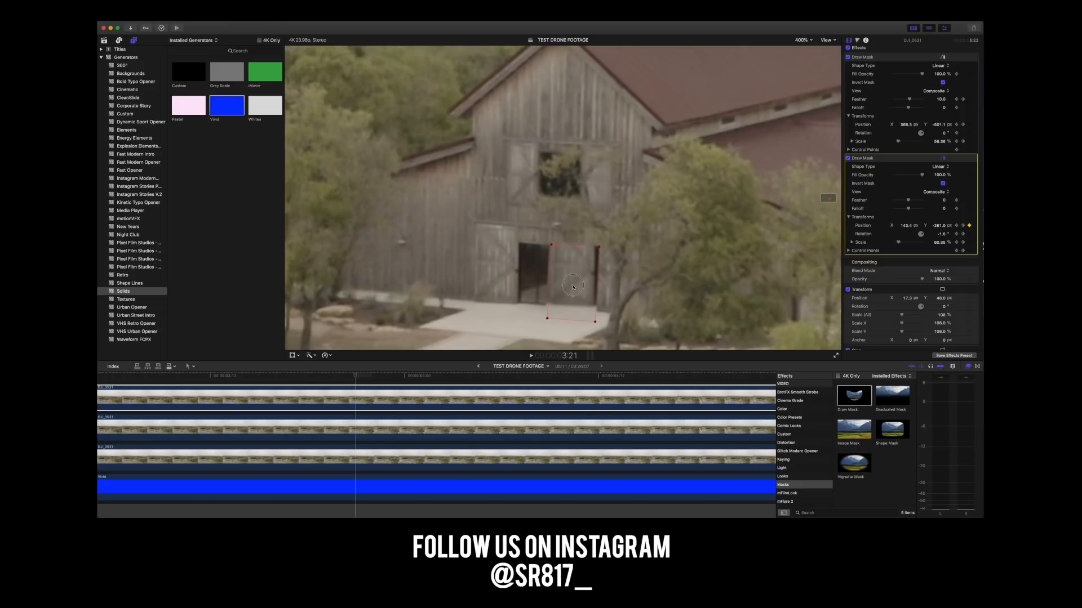
{"action": "key", "text": "Left"}
{"action": "left_click_drag", "start_coordinate": [573, 287], "coordinate": [573, 289]}
Rotate the doorway mask to about -2.7° at 3:19 and realign it with the door opening.
{"action": "key", "text": "Left"}
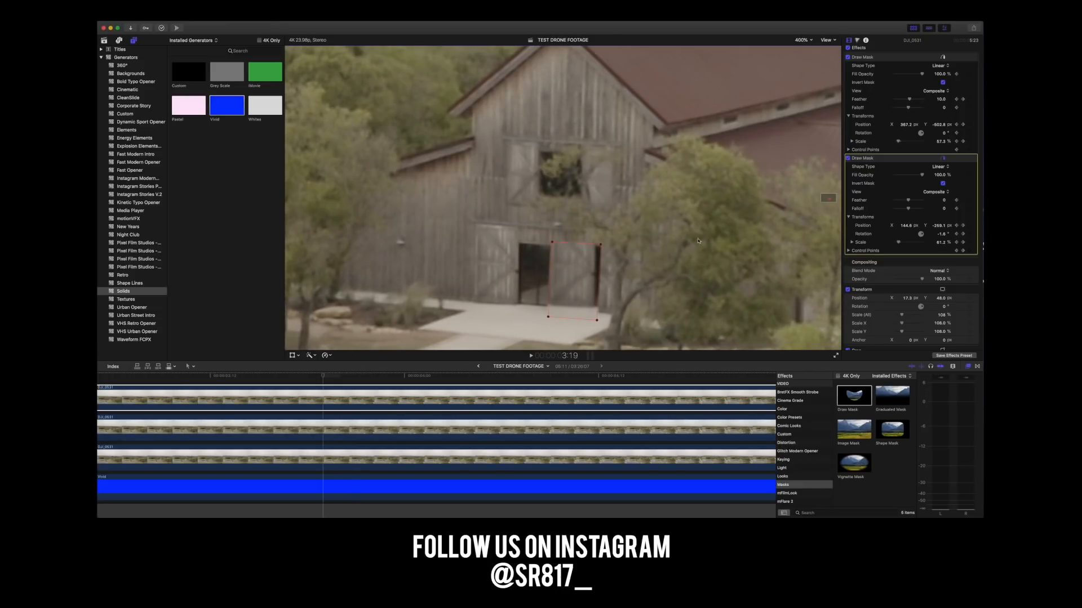
{"action": "left_click_drag", "start_coordinate": [942, 236], "coordinate": [941, 238]}
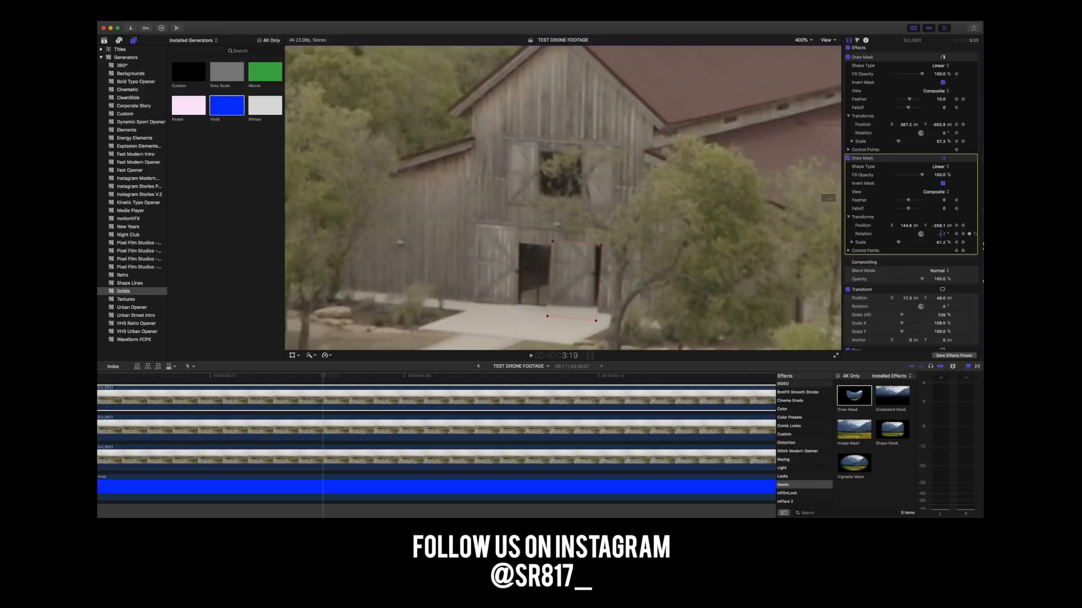
{"action": "left_click_drag", "start_coordinate": [570, 278], "coordinate": [569, 280]}
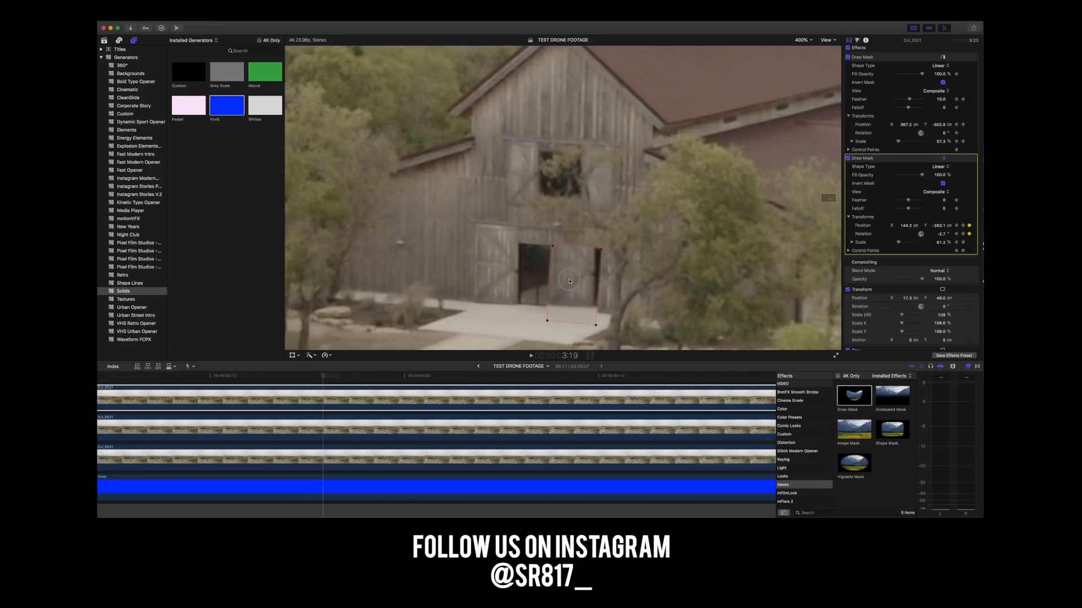
Track the doorway mask back through 3:18 and 3:17, and reduce its scale and realign it at 3:16.
{"action": "key", "text": "Left"}
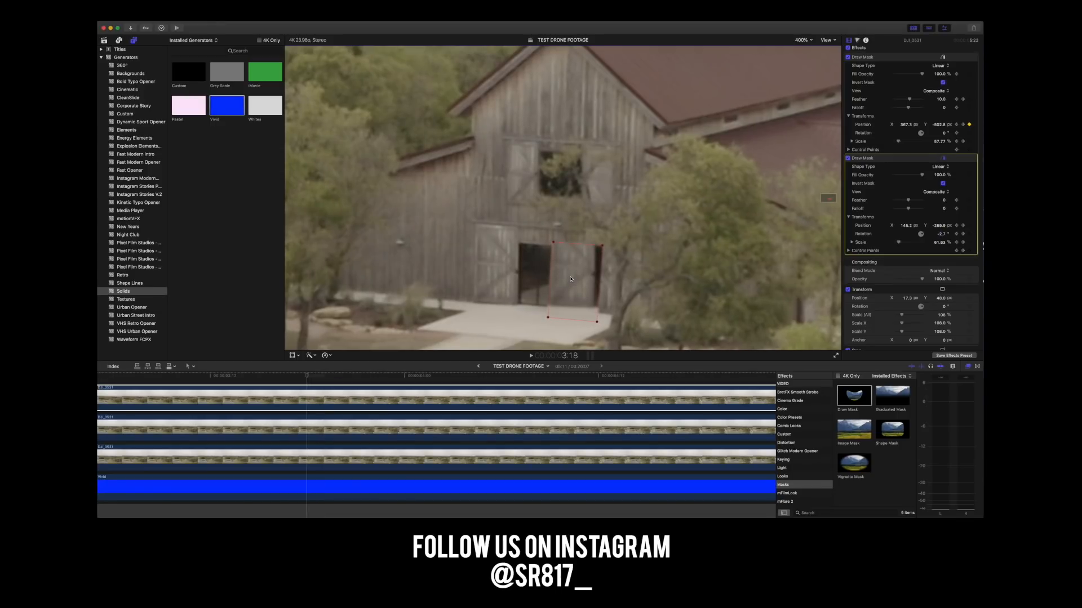
{"action": "key", "text": "Left"}
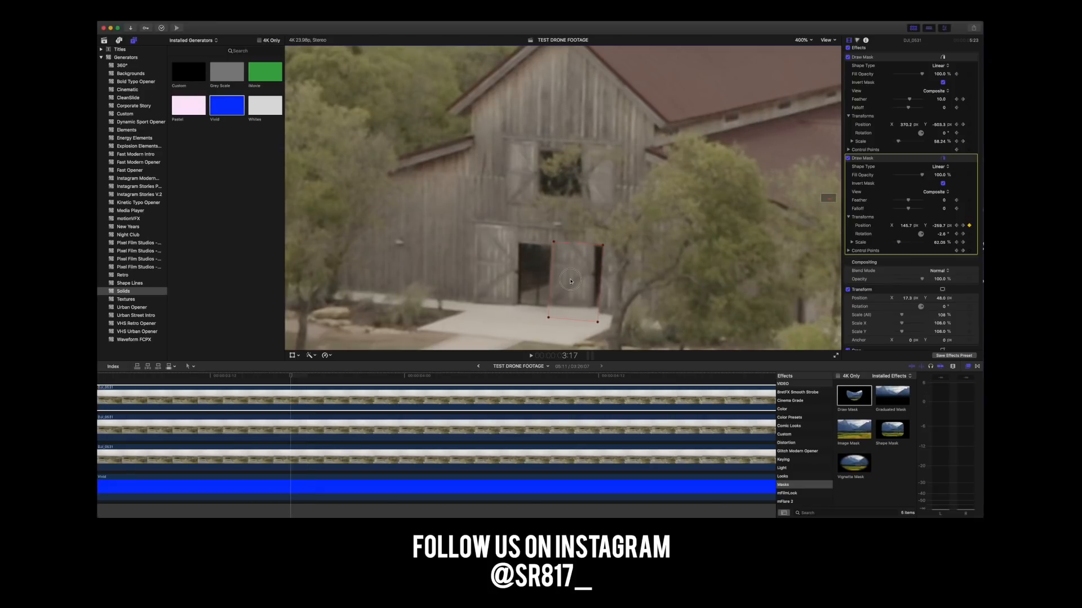
{"action": "key", "text": "Left"}
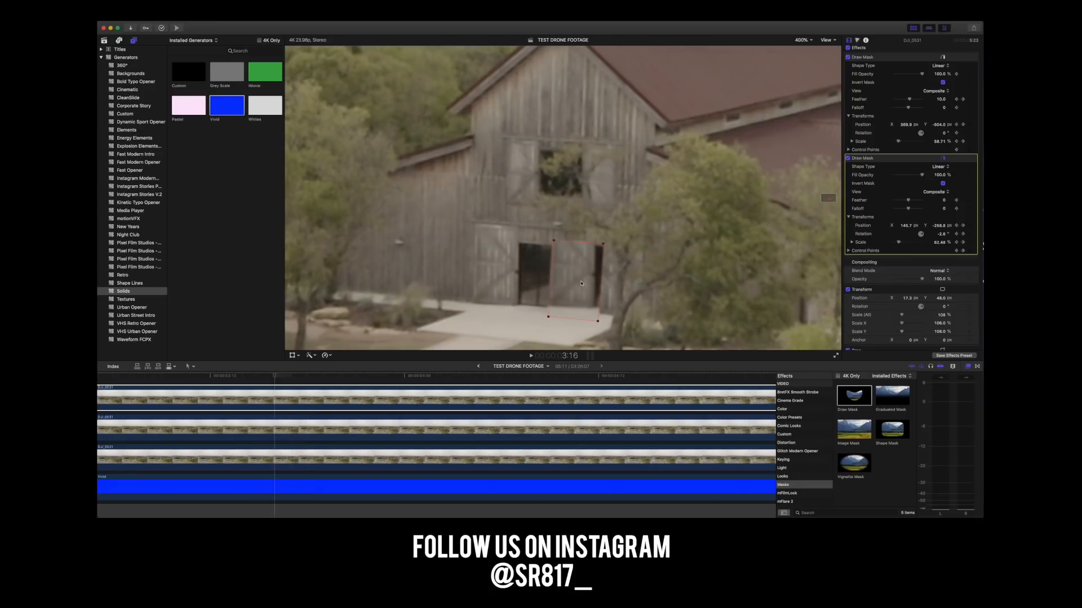
{"action": "left_click_drag", "start_coordinate": [901, 245], "coordinate": [898, 244]}
{"action": "left_click_drag", "start_coordinate": [568, 276], "coordinate": [568, 279]}
Keyframe the doorway mask's position frame by frame from 3:15 back to 3:13.
{"action": "key", "text": "Left"}
{"action": "key", "text": "Left"}
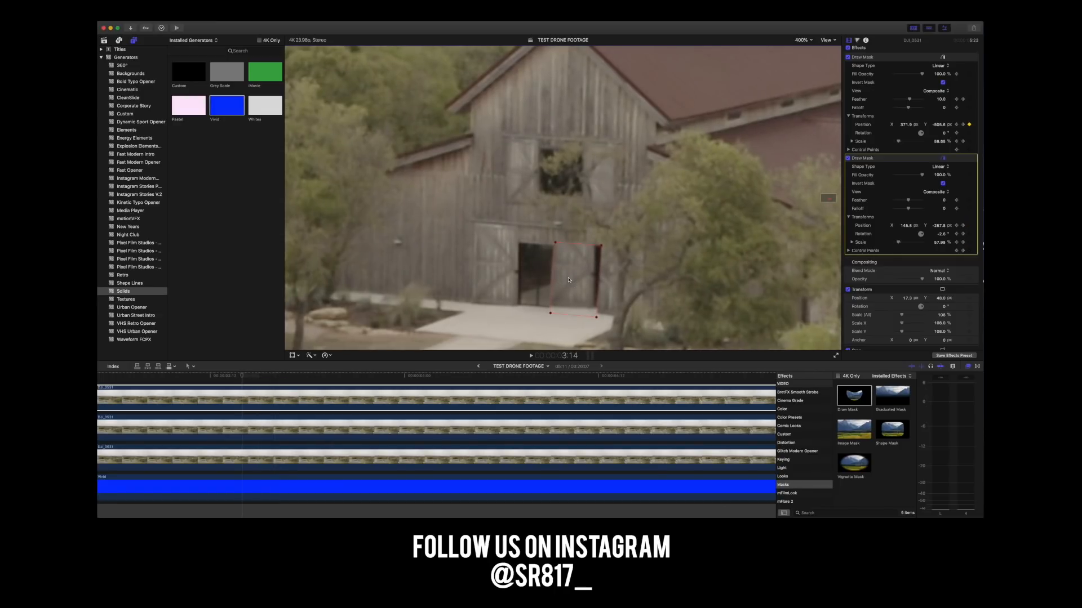
Keyframe the doorway mask's position on the barn door from 3:12 back to 3:08.
{"action": "key", "text": "Left"}
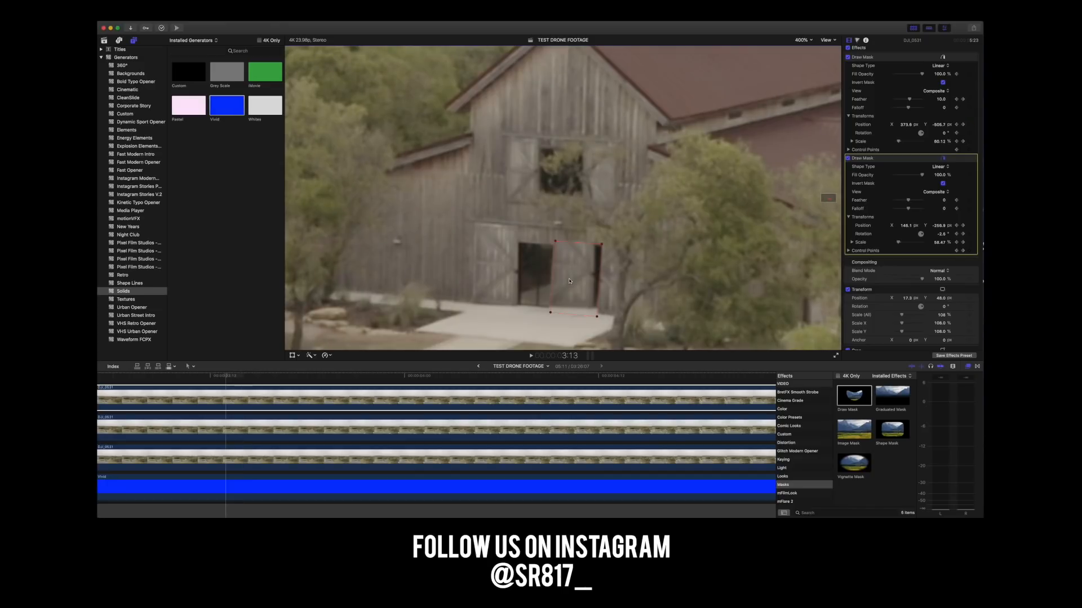
{"action": "left_click_drag", "start_coordinate": [569, 283], "coordinate": [570, 284]}
{"action": "key", "text": "Left"}
{"action": "key", "text": "Left"}
{"action": "key", "text": "Left"}
{"action": "key", "text": "Left"}
{"action": "key", "text": "Left"}
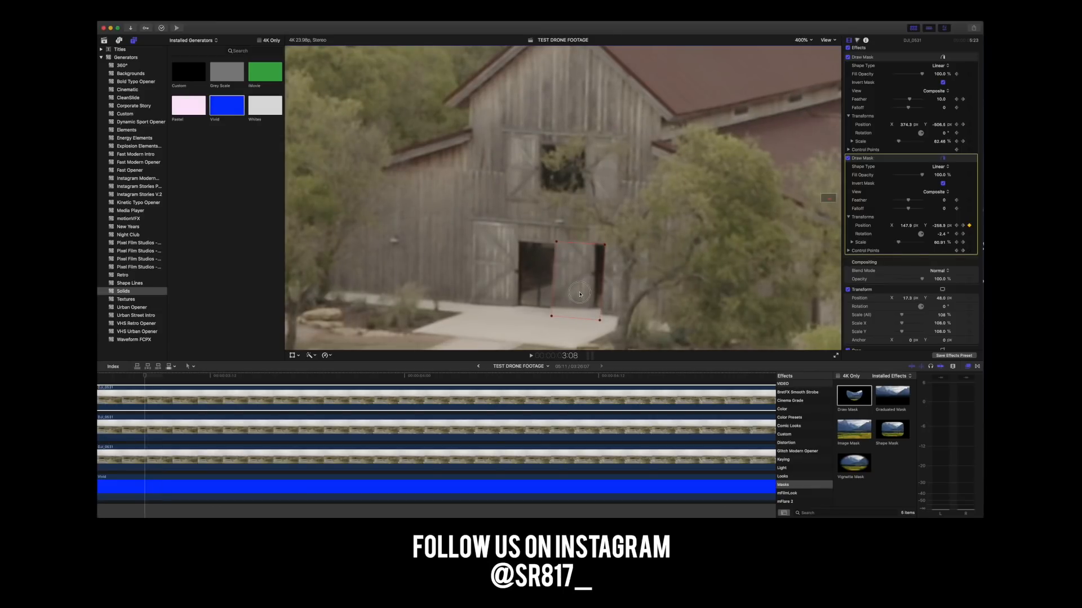
Keyframe the doorway mask's position at 3:07, 3:06 and 3:05 to follow the door.
{"action": "key", "text": "Left"}
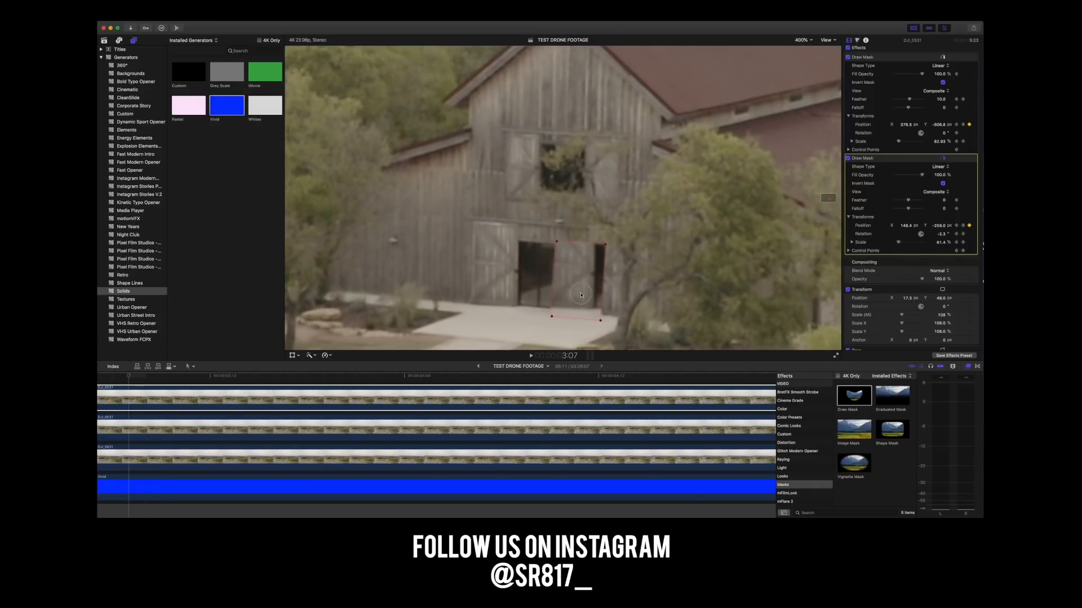
{"action": "key", "text": "Left"}
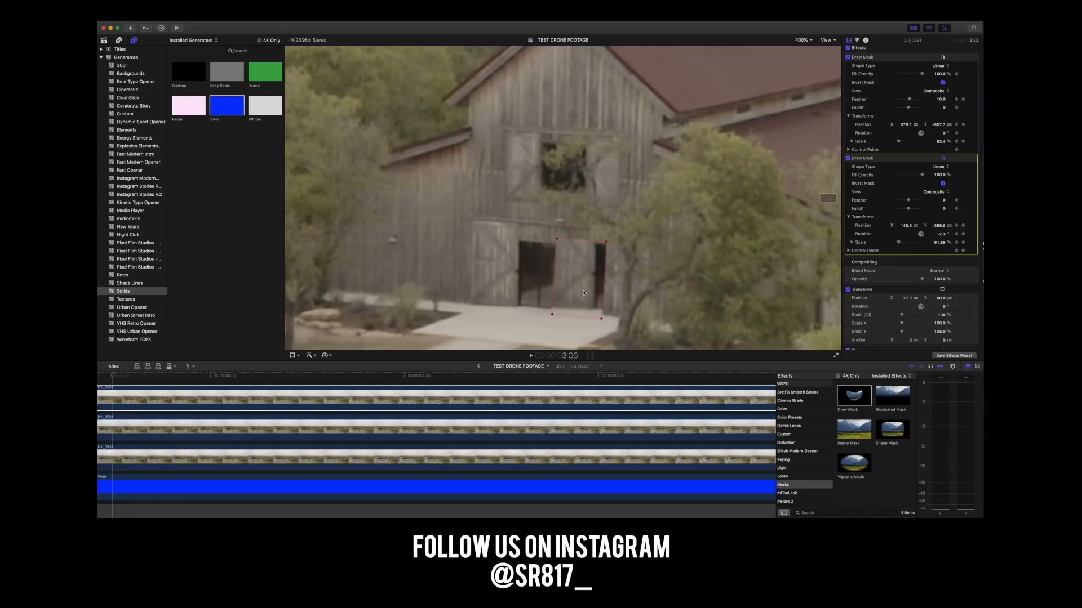
{"action": "left_click_drag", "start_coordinate": [584, 296], "coordinate": [583, 296]}
{"action": "key", "text": "Left"}
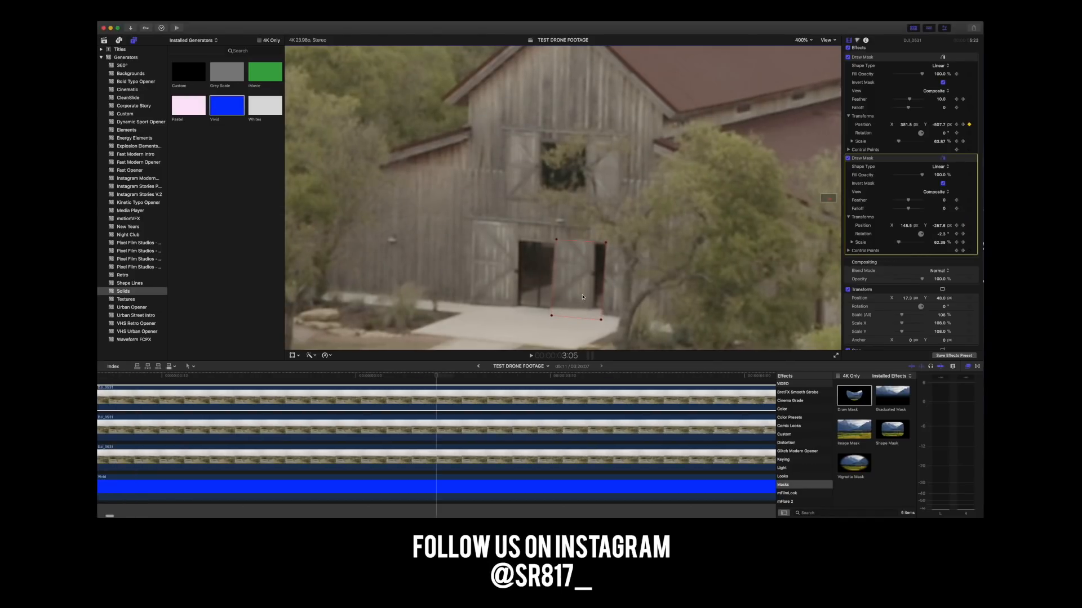
{"action": "left_click_drag", "start_coordinate": [582, 300], "coordinate": [584, 298]}
Keyframe the doorway mask's position frame by frame from 3:04 back to 3:01.
{"action": "key", "text": "Left"}
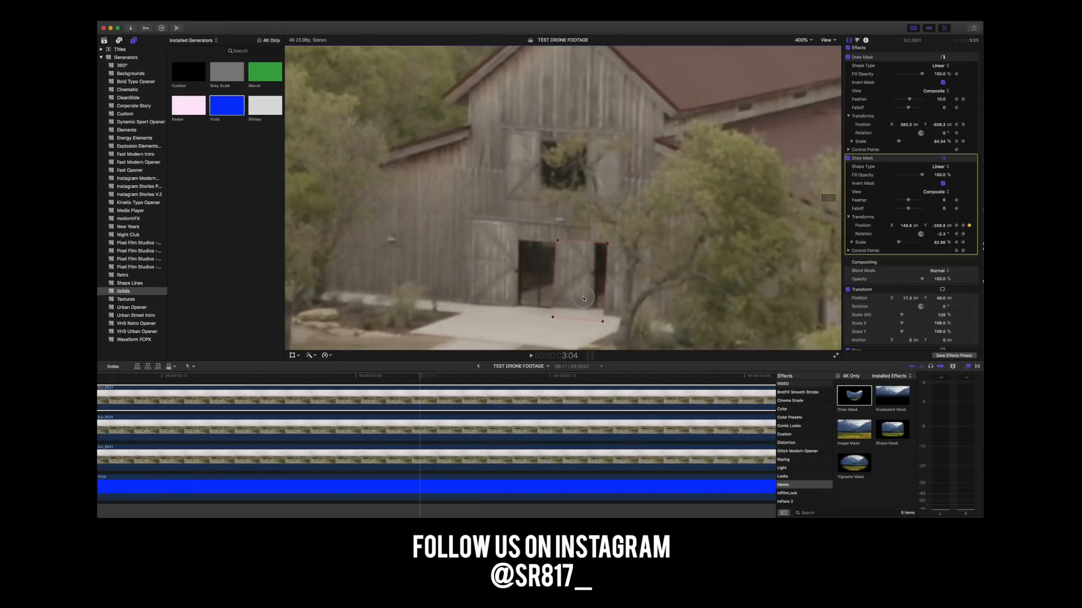
{"action": "key", "text": "Left"}
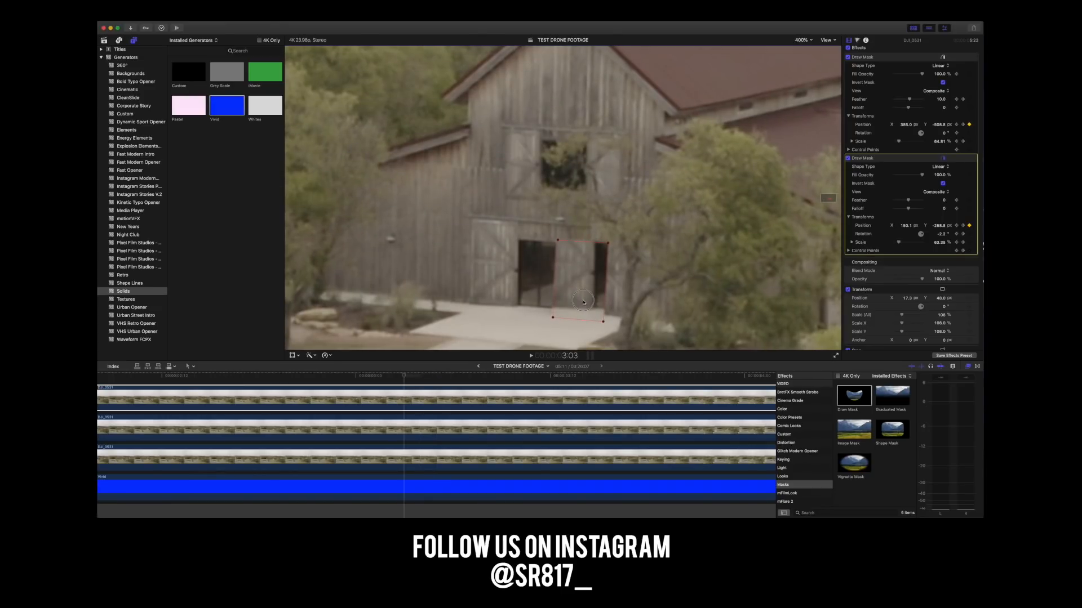
{"action": "key", "text": "Left"}
{"action": "left_click_drag", "start_coordinate": [583, 301], "coordinate": [584, 301]}
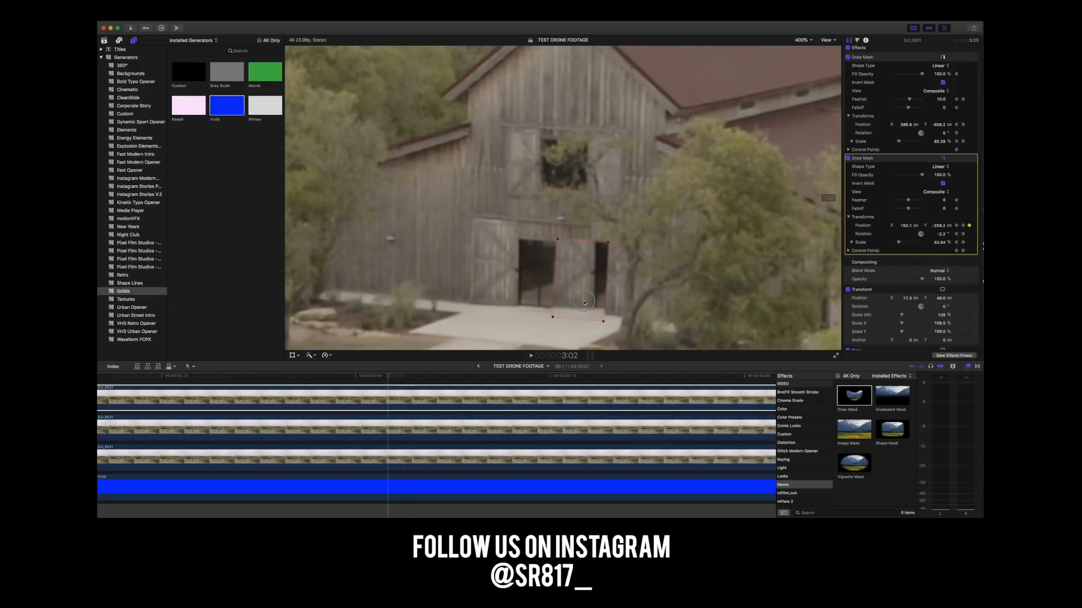
{"action": "key", "text": "Left"}
{"action": "left_click_drag", "start_coordinate": [584, 304], "coordinate": [580, 304]}
Keyframe the doorway mask's position over the door from 3:00 back to 2:21.
{"action": "key", "text": "Left"}
{"action": "key", "text": "Left"}
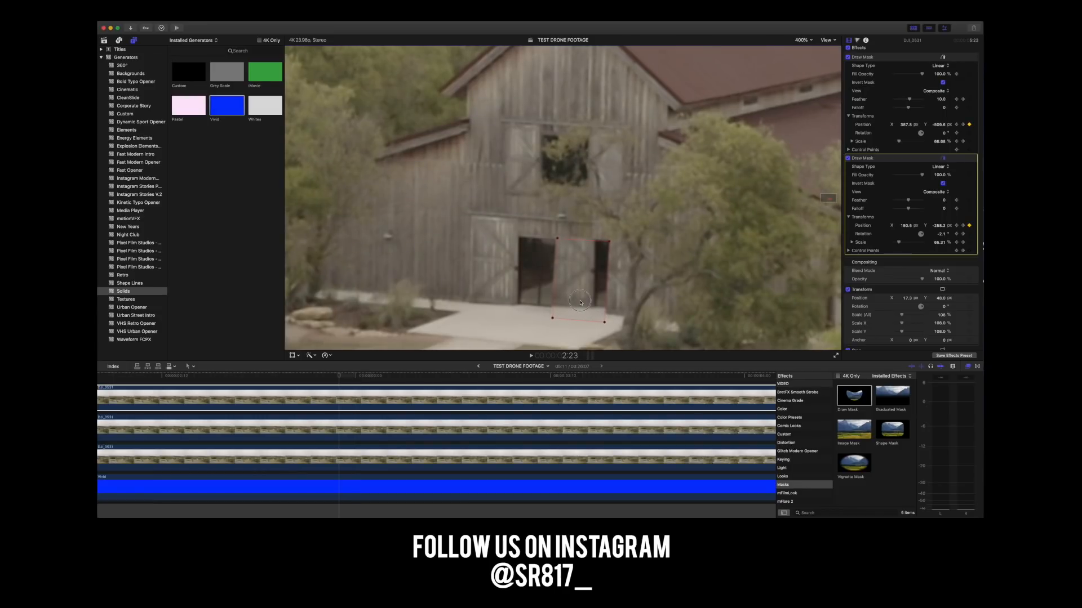
{"action": "key", "text": "Left"}
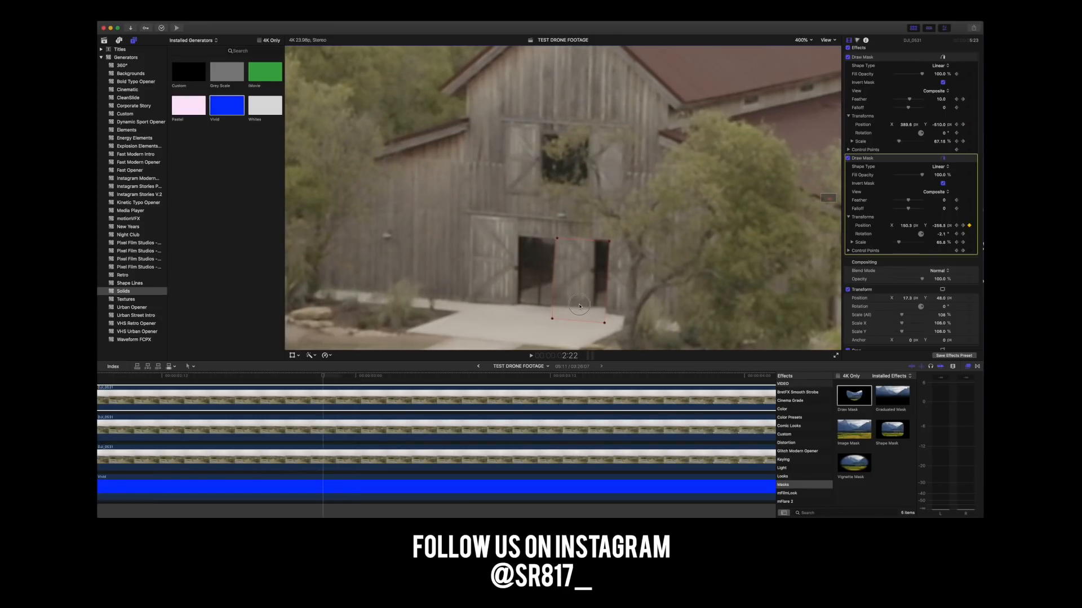
{"action": "key", "text": "Left"}
{"action": "left_click_drag", "start_coordinate": [582, 300], "coordinate": [583, 305]}
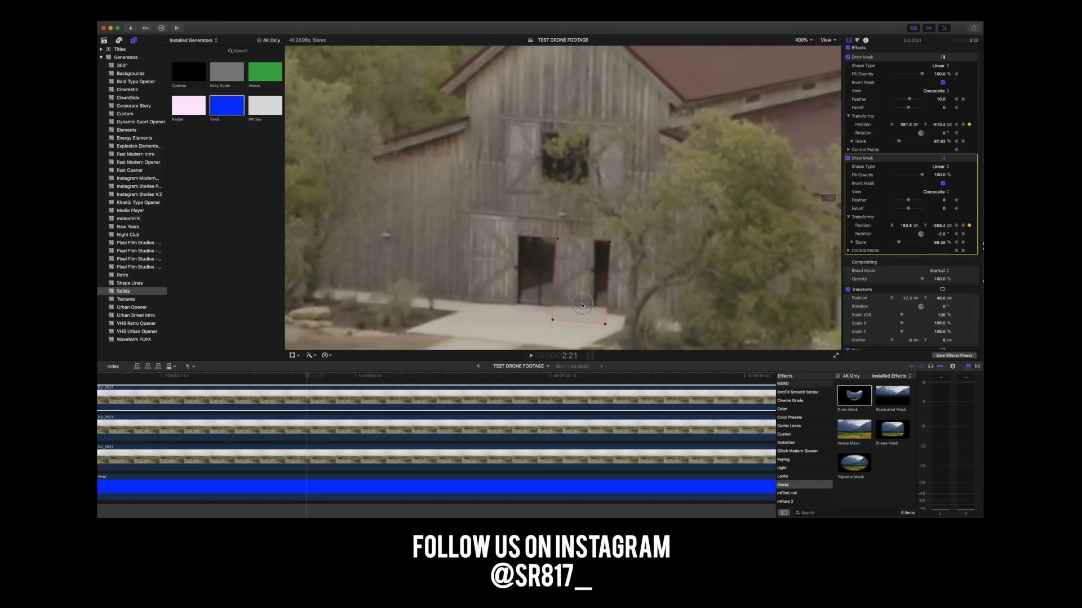
Keyframe the doorway mask's position frame by frame from 2:20 back to 2:17.
{"action": "key", "text": "Left"}
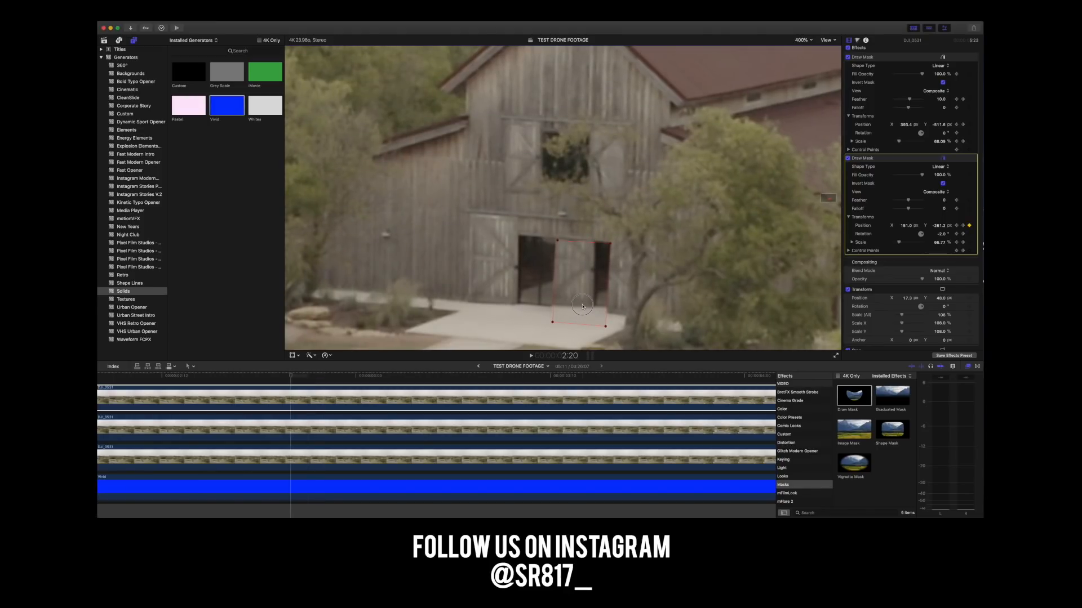
{"action": "key", "text": "Left"}
{"action": "left_click_drag", "start_coordinate": [583, 305], "coordinate": [582, 298]}
{"action": "key", "text": "Left"}
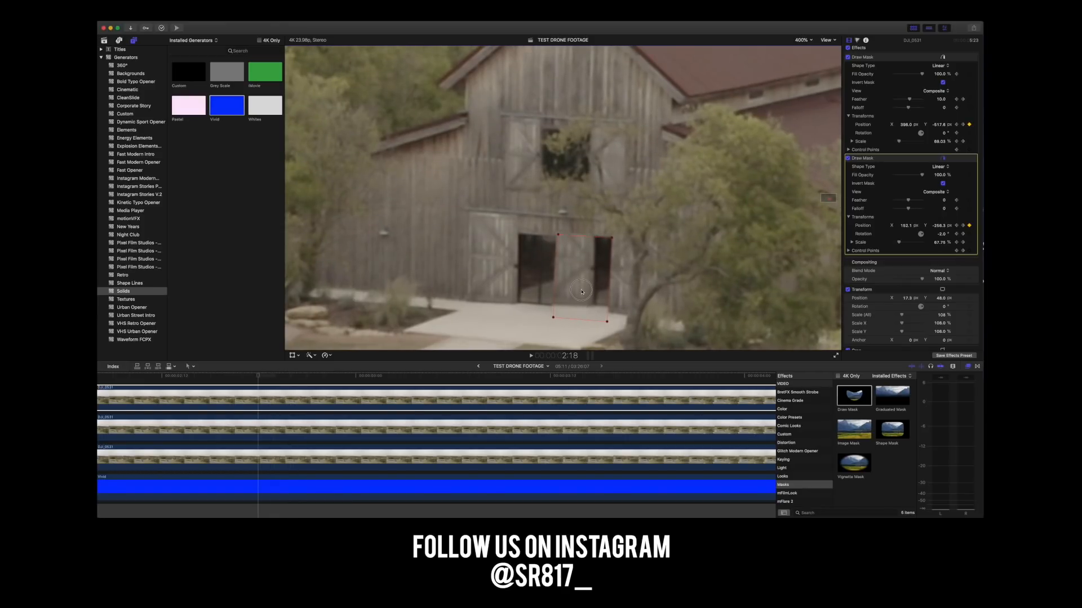
{"action": "key", "text": "Left"}
{"action": "left_click_drag", "start_coordinate": [584, 290], "coordinate": [584, 293]}
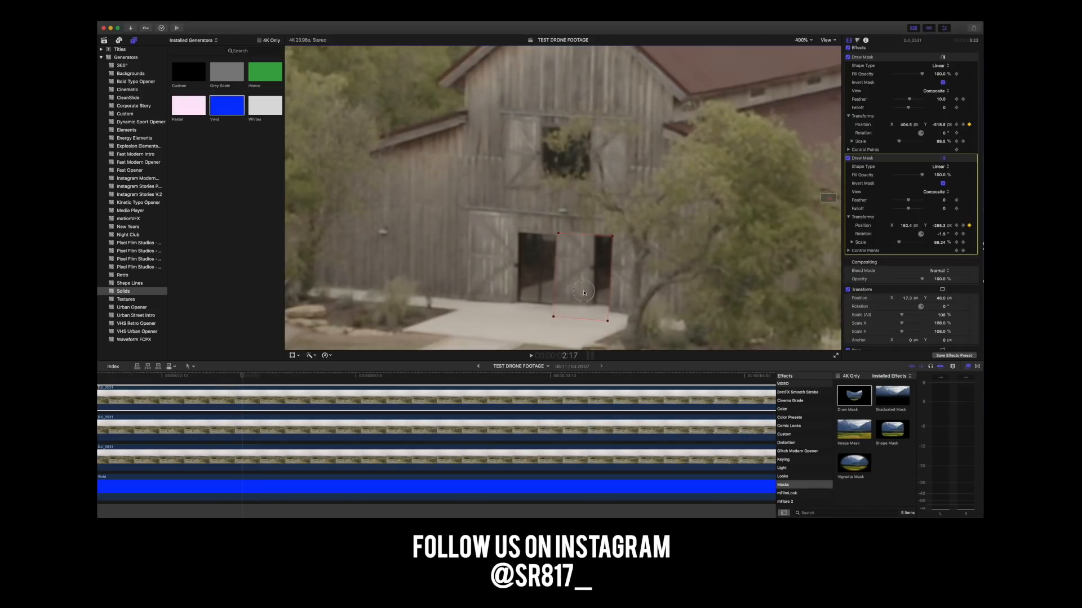
Keyframe the doorway mask's position on the barn door from 2:16 back to 2:12.
{"action": "key", "text": "Left"}
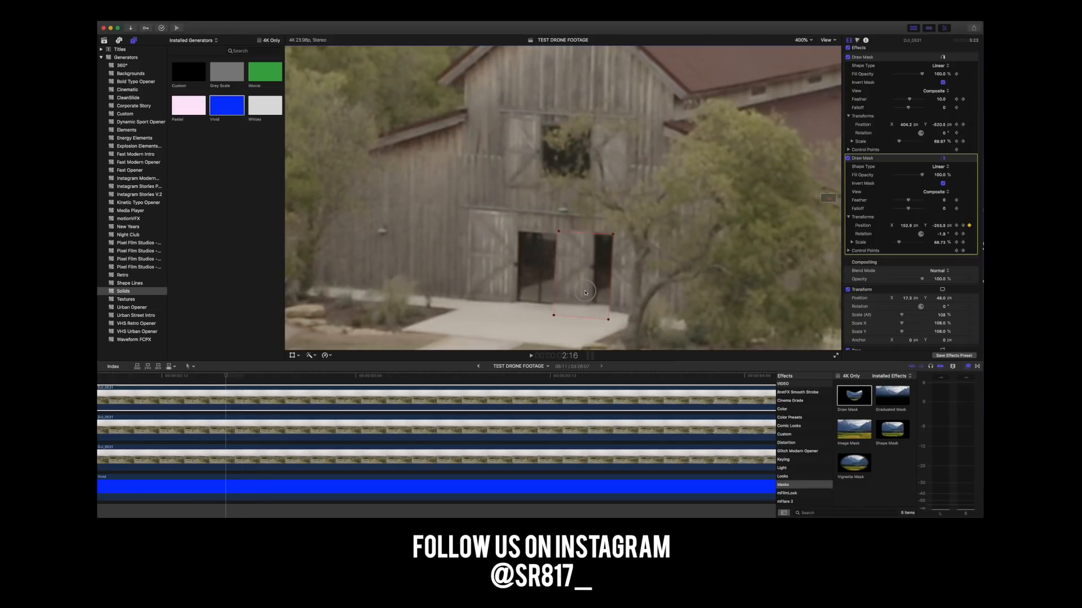
{"action": "key", "text": "Left"}
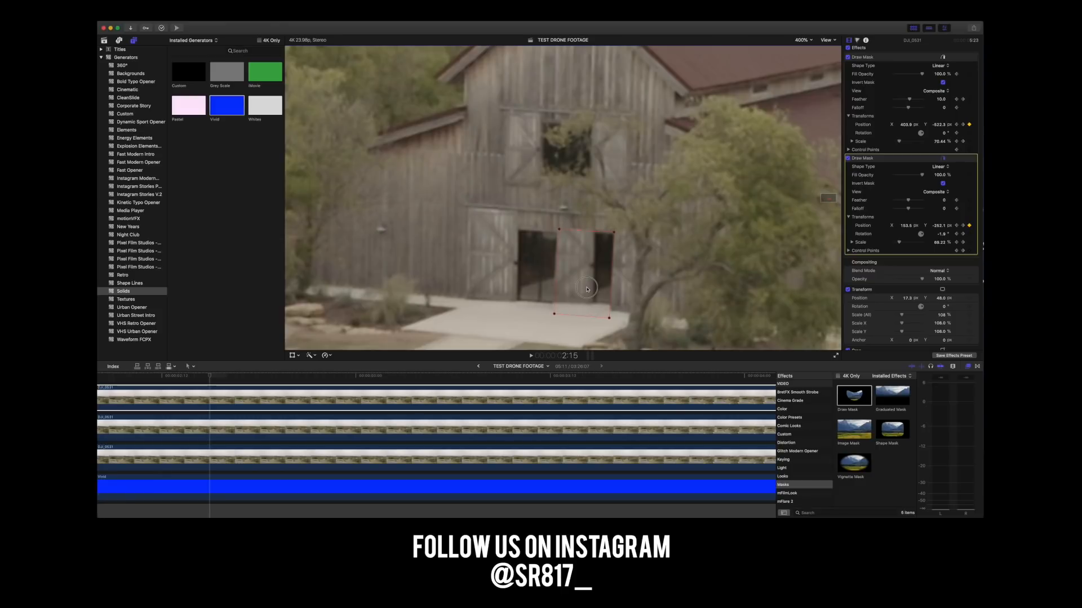
{"action": "key", "text": "Left"}
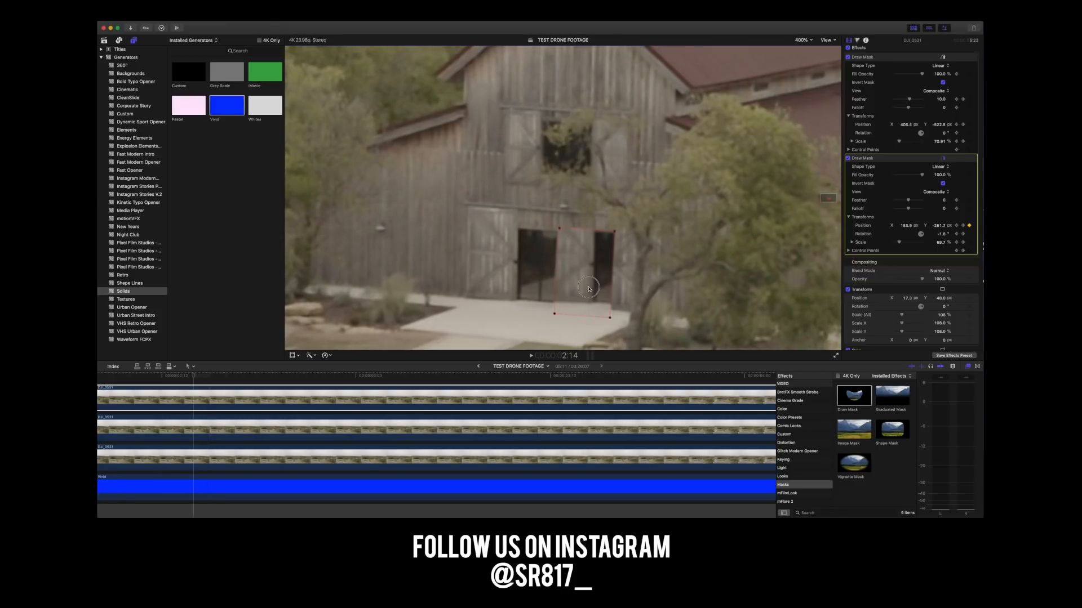
{"action": "key", "text": "Left"}
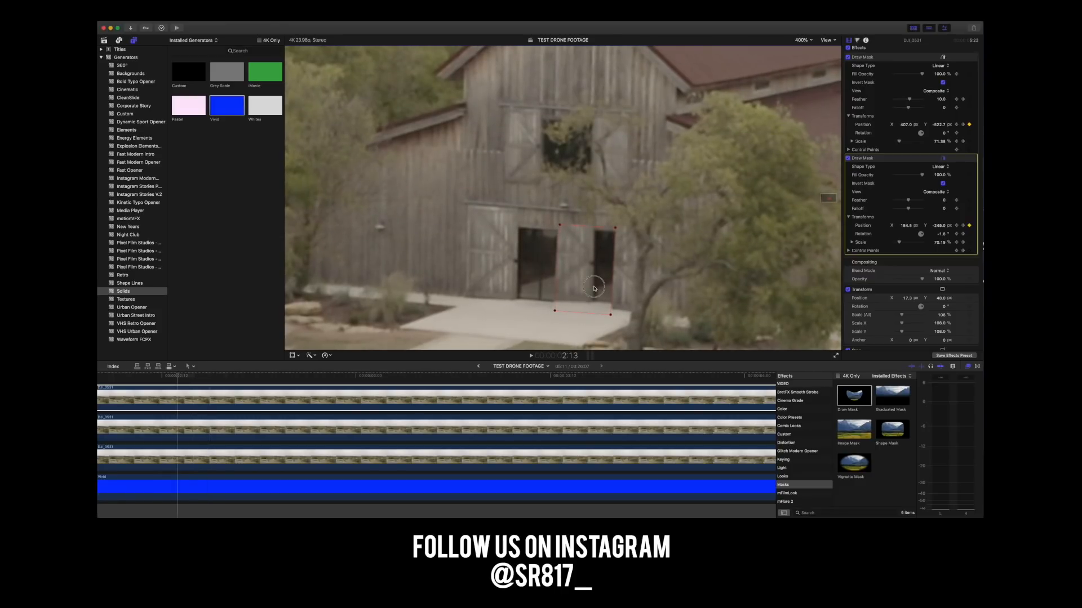
{"action": "key", "text": "Left"}
{"action": "left_click_drag", "start_coordinate": [596, 287], "coordinate": [595, 289]}
Keyframe the doorway mask's position frame by frame from 2:11 back to 2:08.
{"action": "key", "text": "Left"}
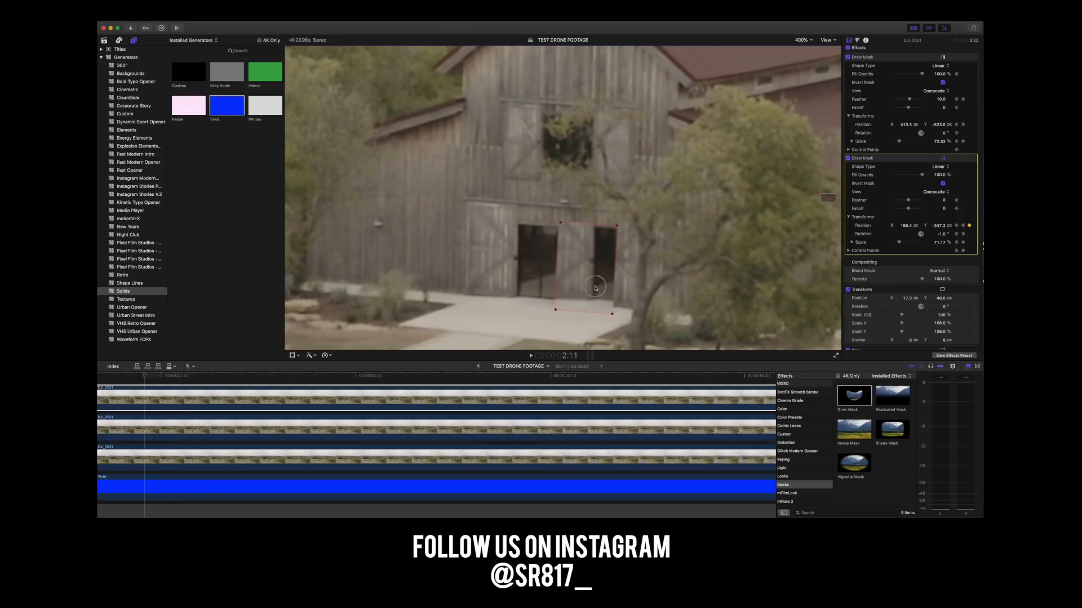
{"action": "key", "text": "Left"}
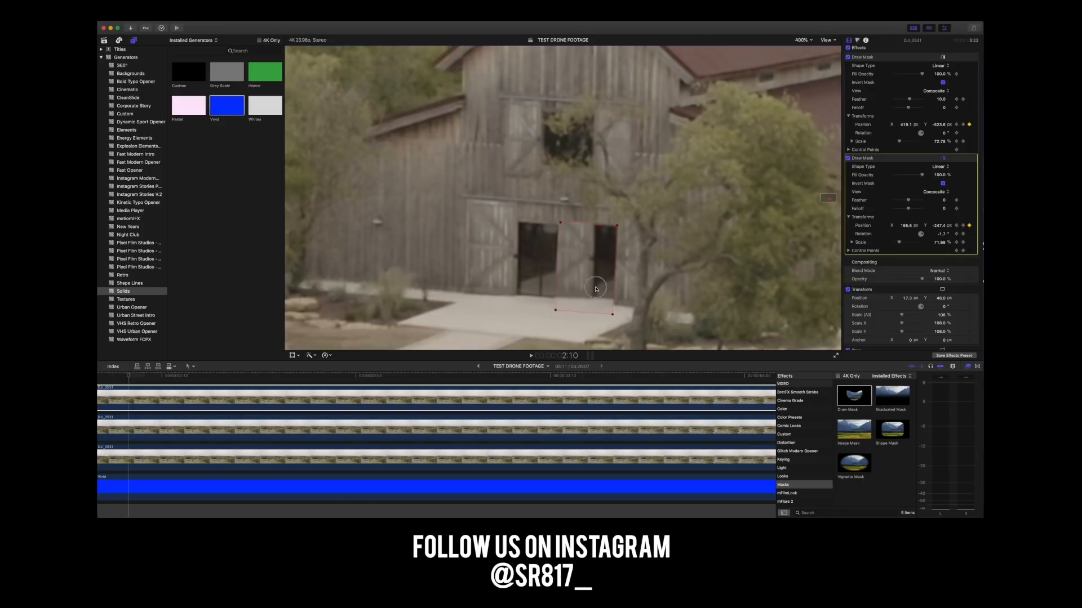
{"action": "key", "text": "Left"}
Keyframe the doorway mask's position at 2:07, 2:06 and 2:05 to track the door.
{"action": "key", "text": "Left"}
{"action": "left_click_drag", "start_coordinate": [595, 290], "coordinate": [596, 289]}
{"action": "key", "text": "Left"}
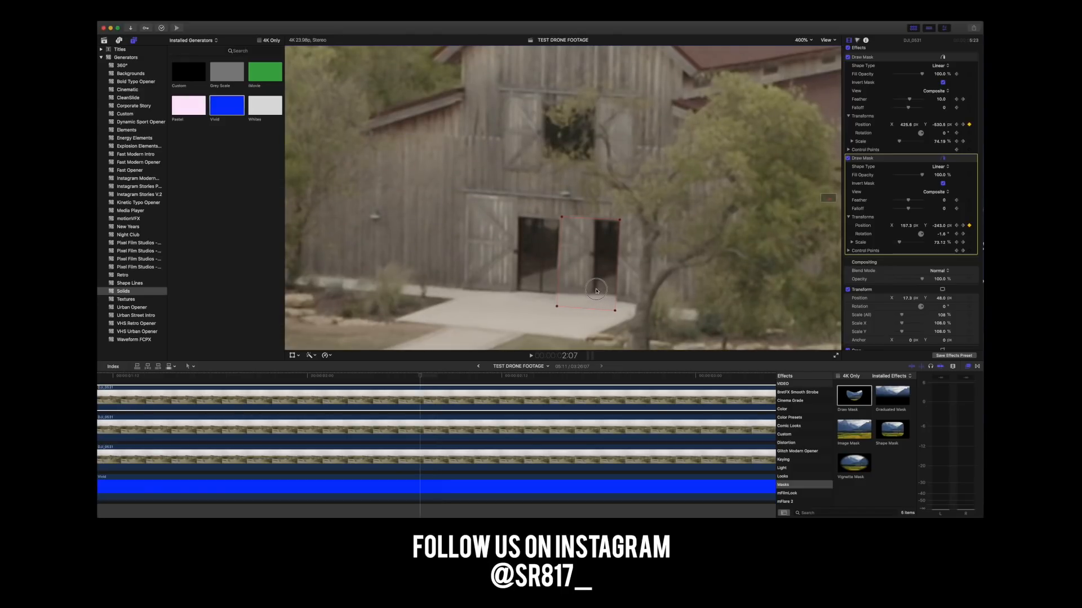
{"action": "key", "text": "Left"}
{"action": "left_click_drag", "start_coordinate": [597, 291], "coordinate": [595, 288]}
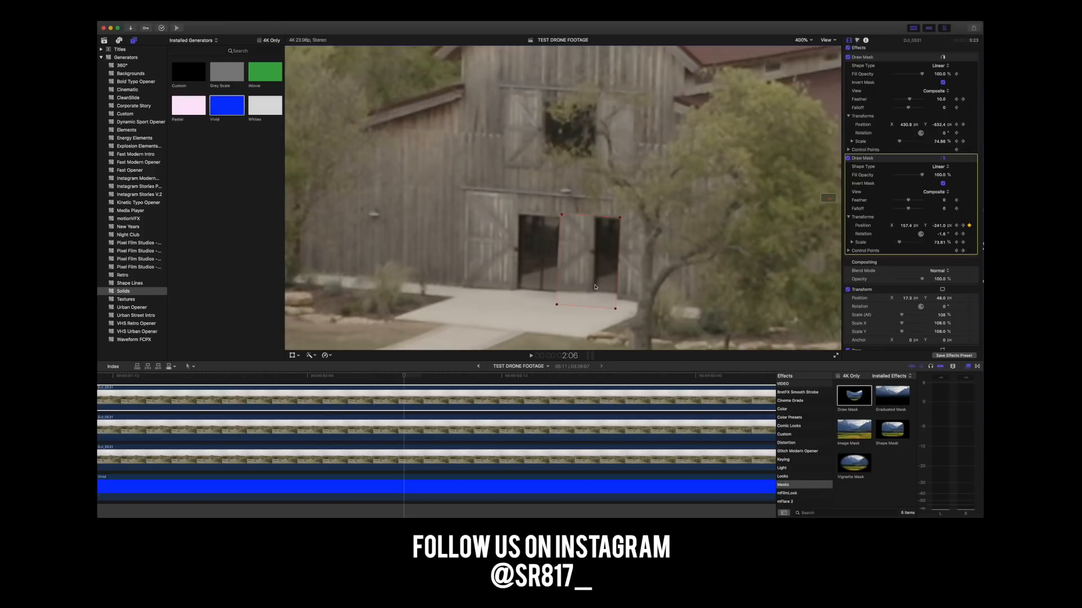
{"action": "key", "text": "Left"}
{"action": "left_click_drag", "start_coordinate": [594, 285], "coordinate": [594, 283]}
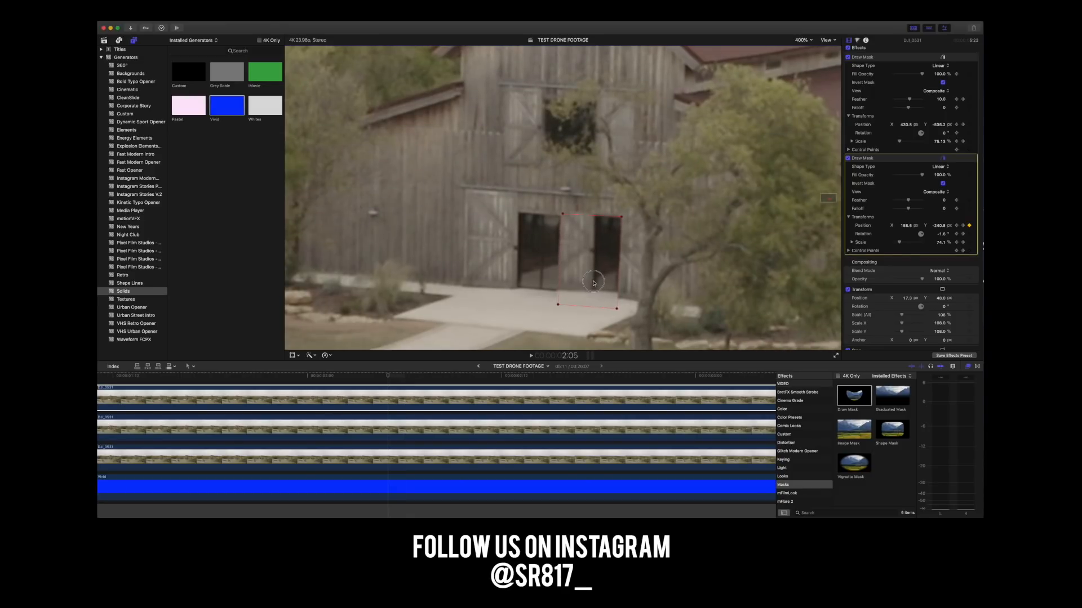
Keyframe the doorway mask's position over the door opening from 2:04 back to 1:23.
{"action": "key", "text": "Left"}
{"action": "key", "text": "Left"}
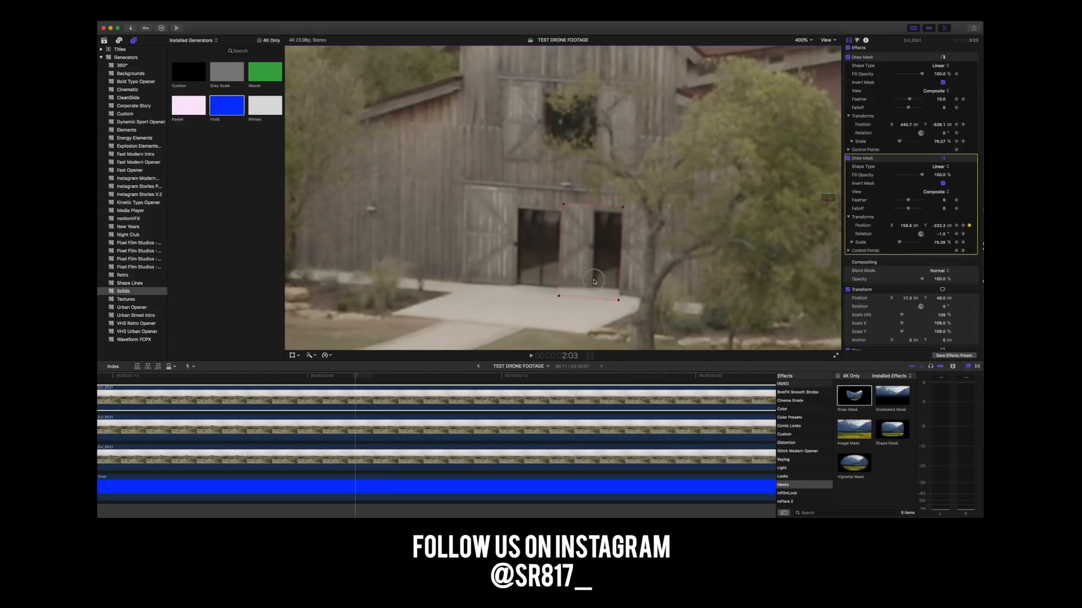
{"action": "key", "text": "Left"}
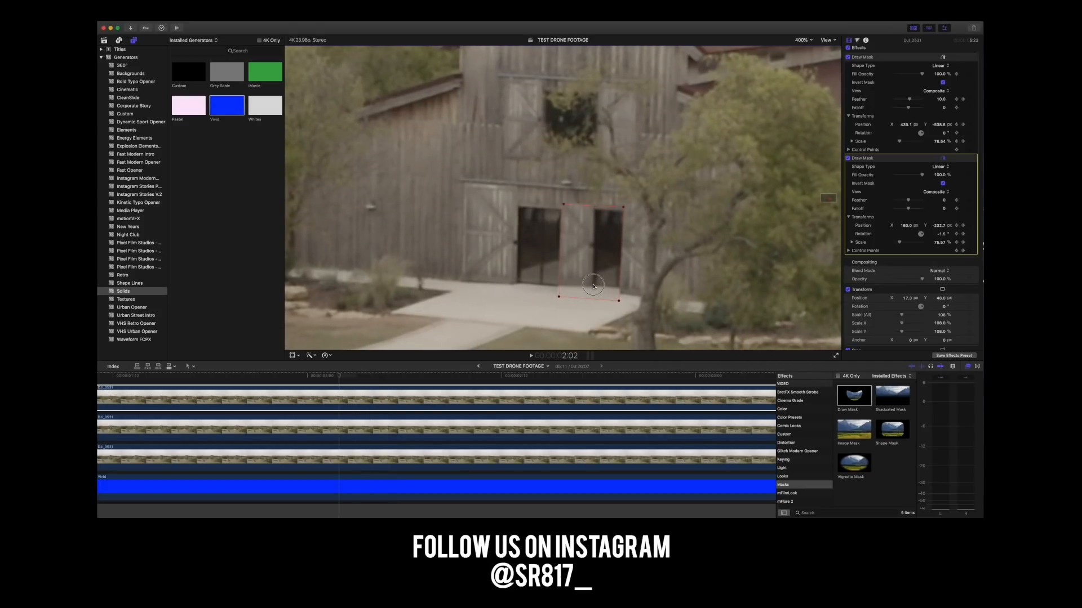
{"action": "key", "text": "Left"}
{"action": "key", "text": "Left"}
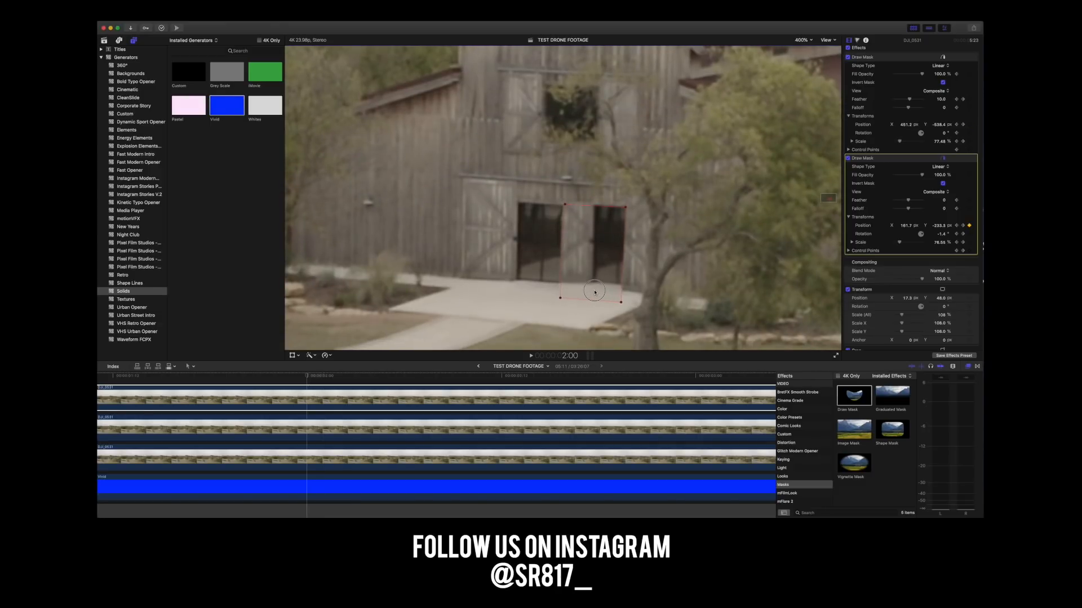
{"action": "key", "text": "Left"}
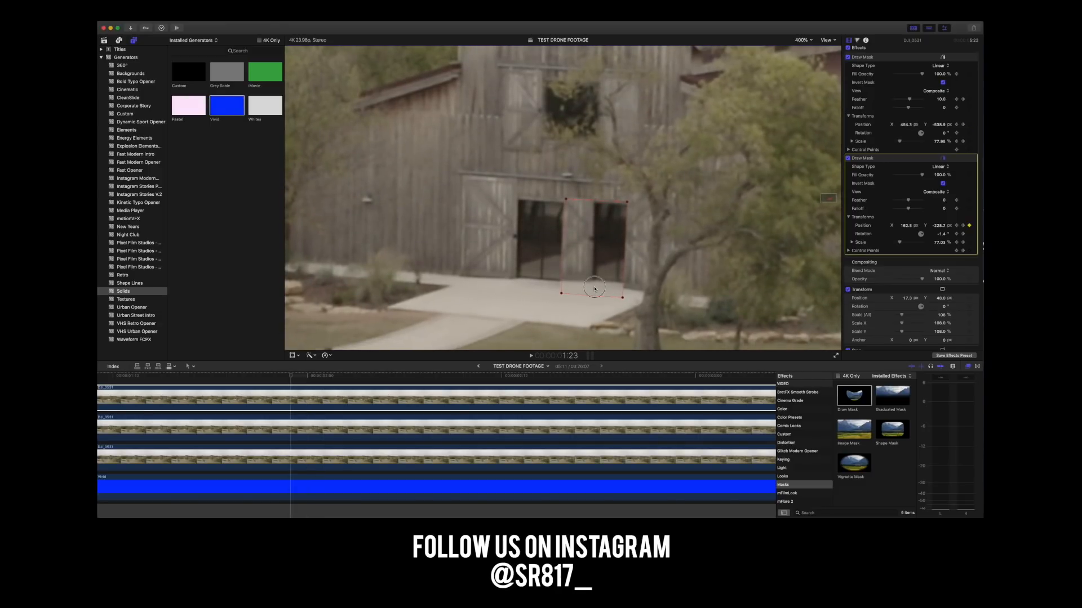
Keyframe the doorway mask's position over the door opening from 1:22 back to 1:17.
{"action": "key", "text": "Left"}
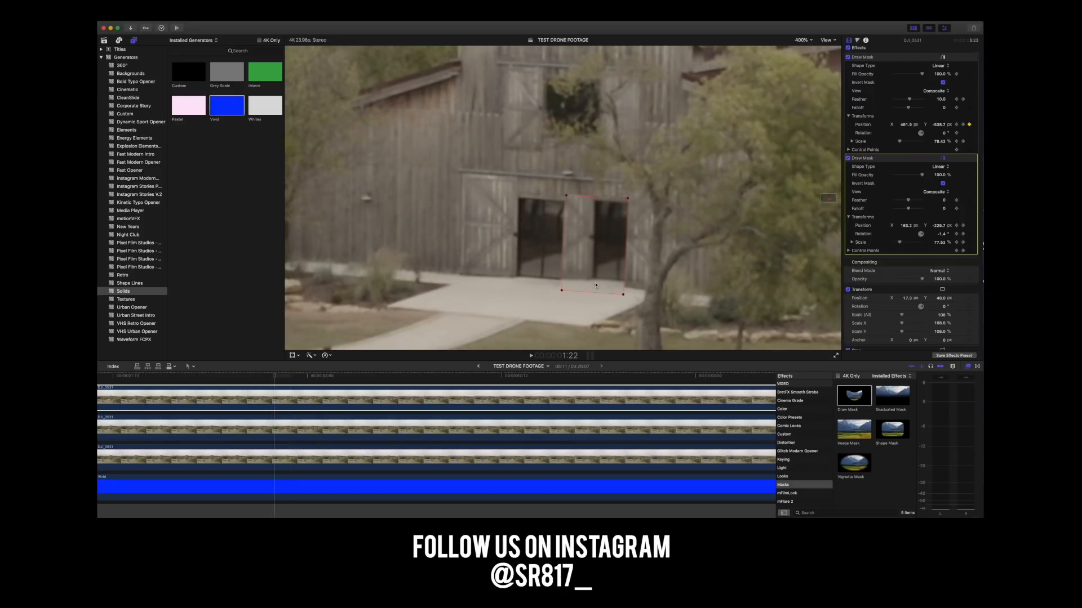
{"action": "key", "text": "Left"}
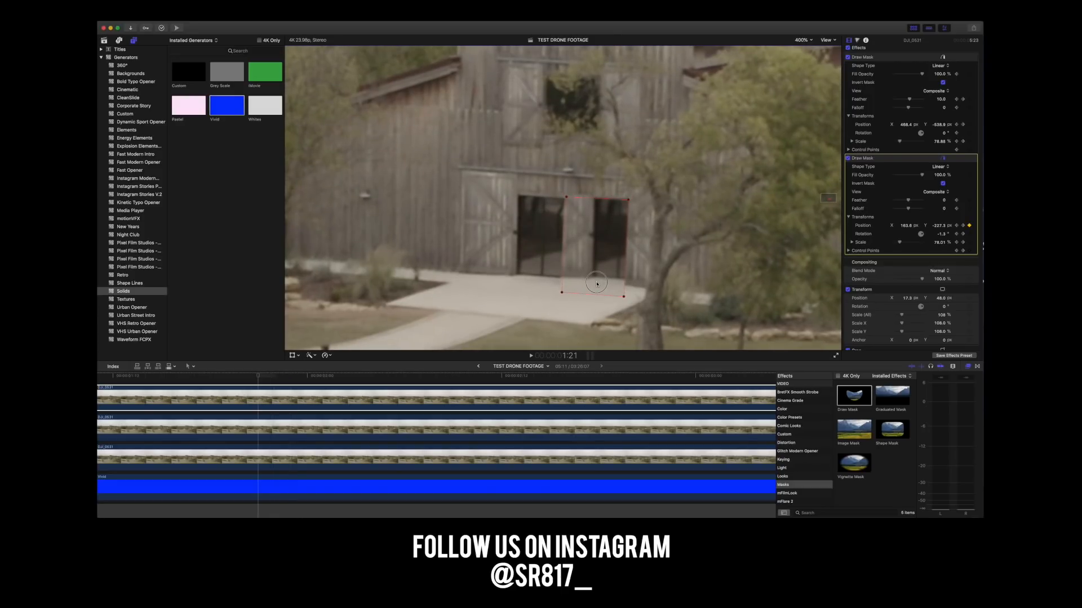
{"action": "key", "text": "Left"}
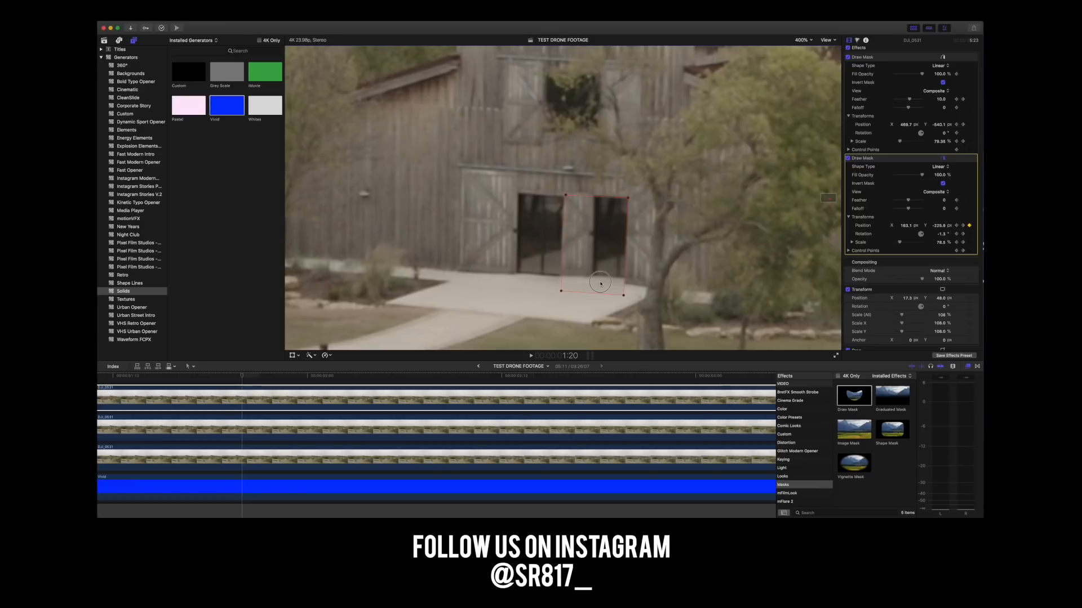
{"action": "key", "text": "Left"}
{"action": "key", "text": "Left"}
{"action": "key", "text": "Left"}
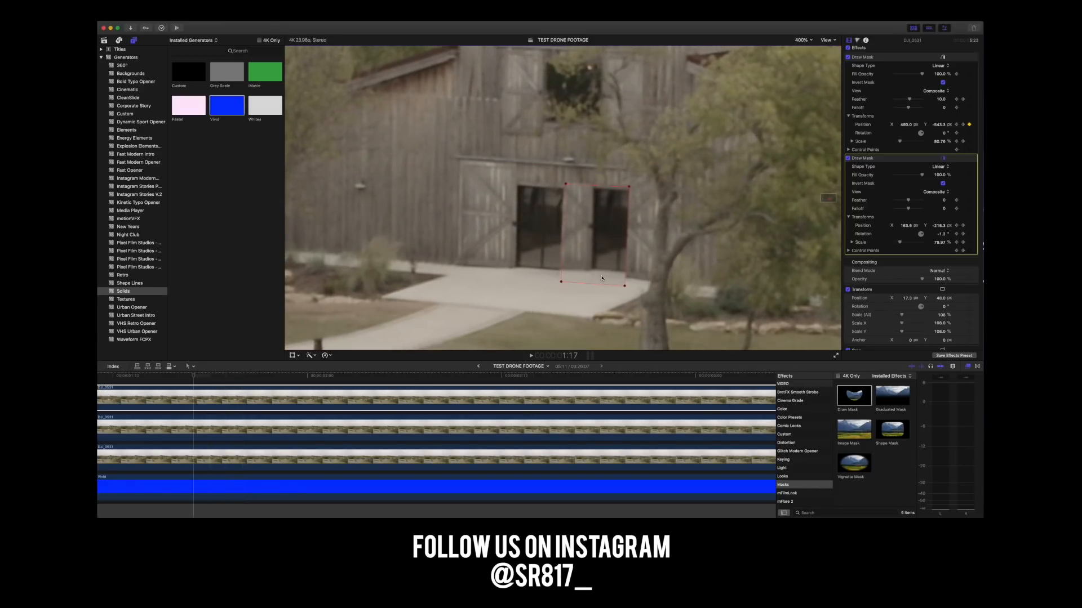
Keyframe the doorway mask's position to follow the barn door from 1:16 back to 1:14.
{"action": "key", "text": "Left"}
{"action": "left_click_drag", "start_coordinate": [601, 269], "coordinate": [601, 272]}
{"action": "key", "text": "Left"}
Keyframe the doorway mask's position frame by frame from 1:13 back to 1:09.
{"action": "key", "text": "Left"}
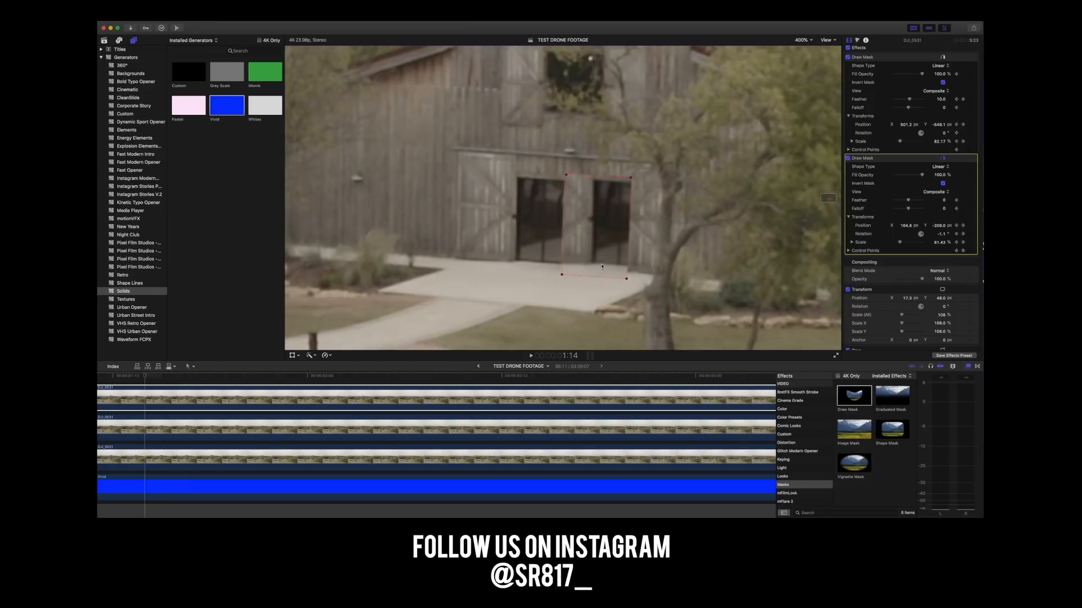
{"action": "left_click_drag", "start_coordinate": [600, 270], "coordinate": [603, 260]}
{"action": "key", "text": "Left"}
{"action": "key", "text": "Left"}
{"action": "key", "text": "Left"}
{"action": "key", "text": "Left"}
{"action": "key", "text": "Left"}
Keyframe the doorway mask's position over the barn door from 1:08 back to 1:02.
{"action": "key", "text": "Left"}
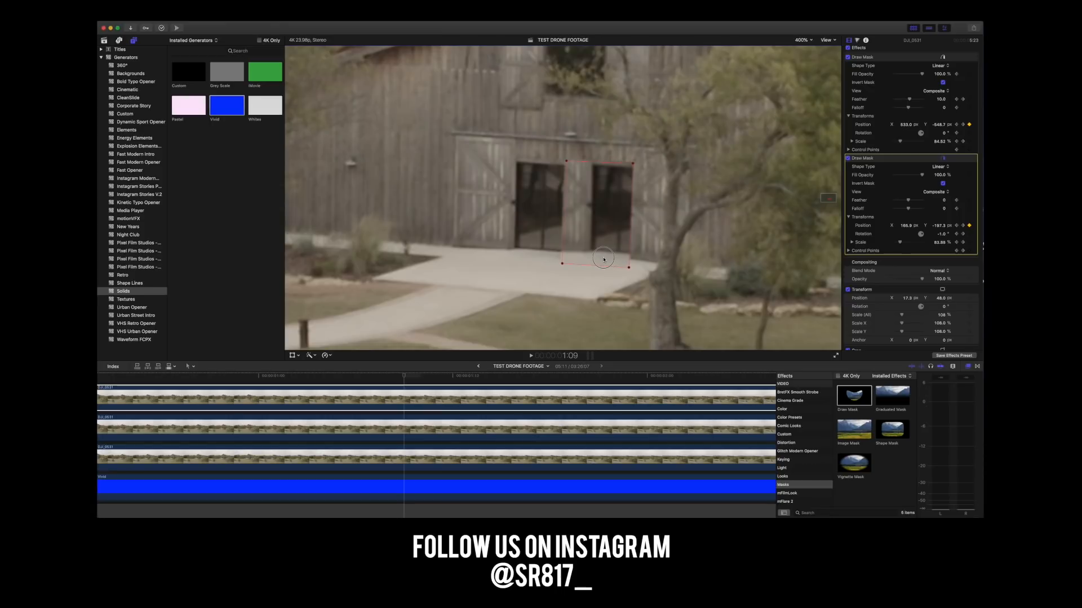
{"action": "left_click_drag", "start_coordinate": [603, 261], "coordinate": [603, 252]}
{"action": "key", "text": "Left"}
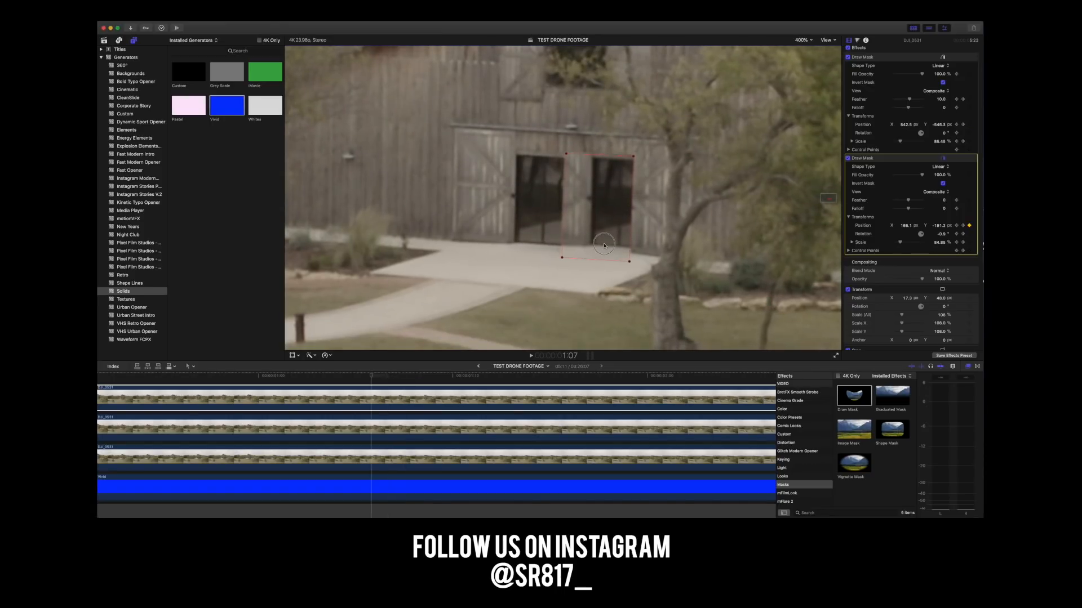
{"action": "key", "text": "Left"}
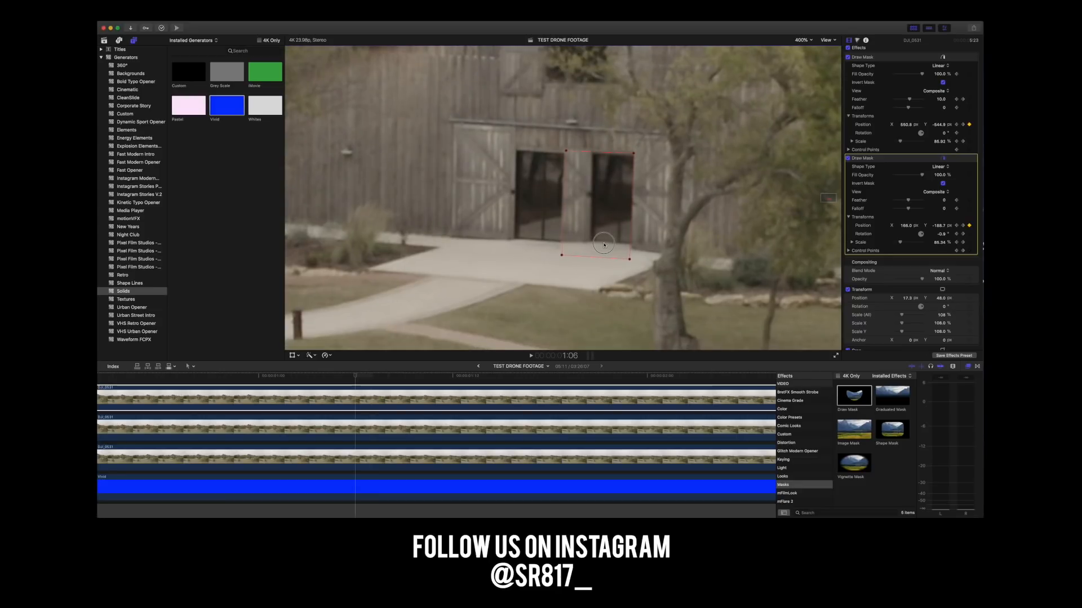
{"action": "key", "text": "Left"}
{"action": "key", "text": "Left"}
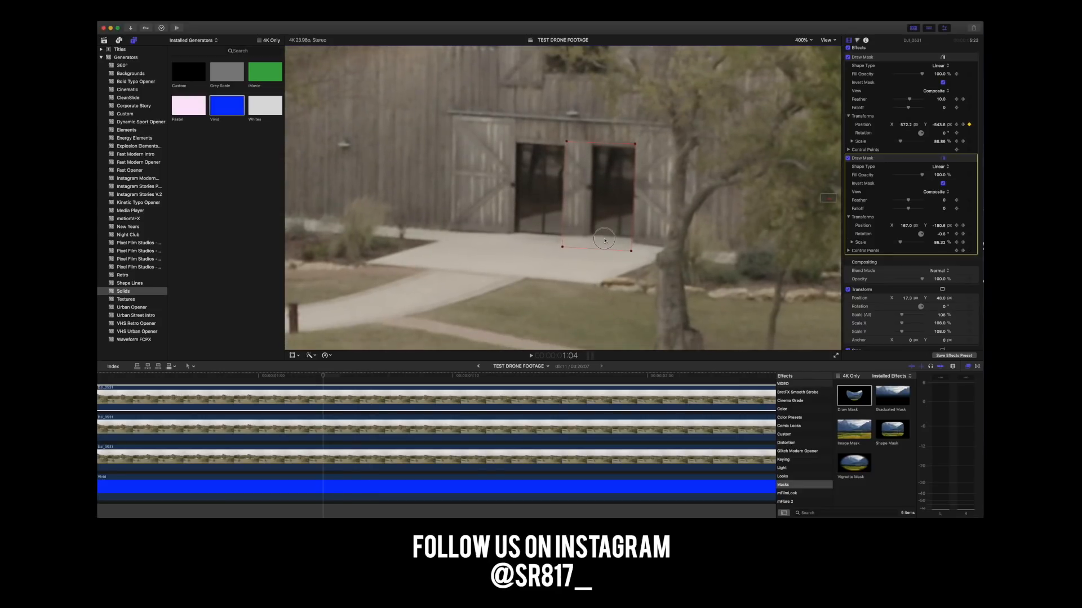
Keyframe the doorway mask's position to track the door from 1:01 back to frame 21.
{"action": "key", "text": "Left"}
{"action": "key", "text": "Left"}
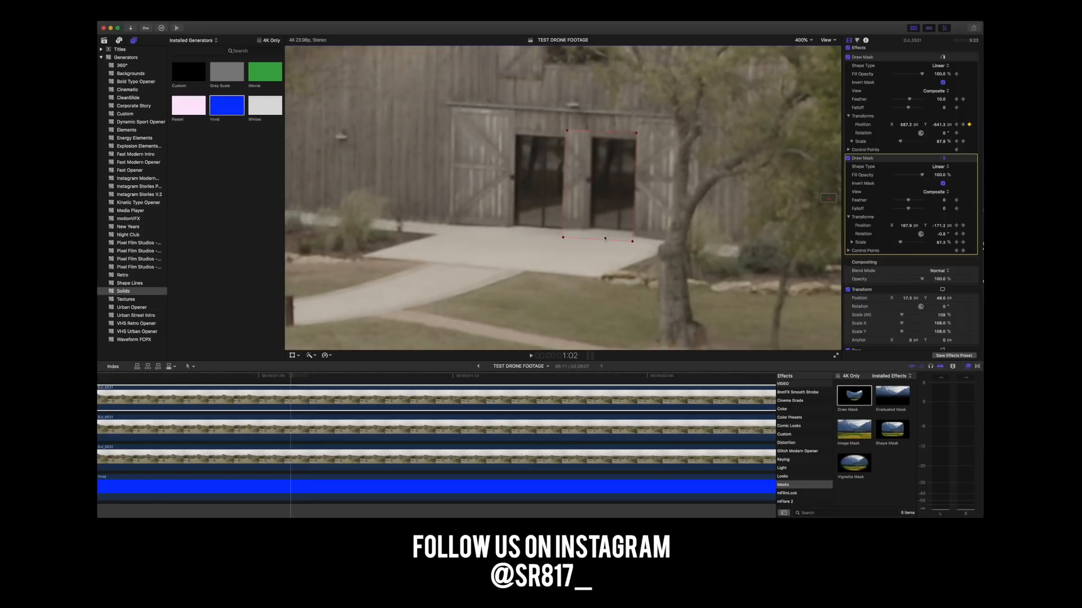
{"action": "left_click_drag", "start_coordinate": [604, 230], "coordinate": [604, 236]}
{"action": "key", "text": "Left"}
{"action": "key", "text": "Left"}
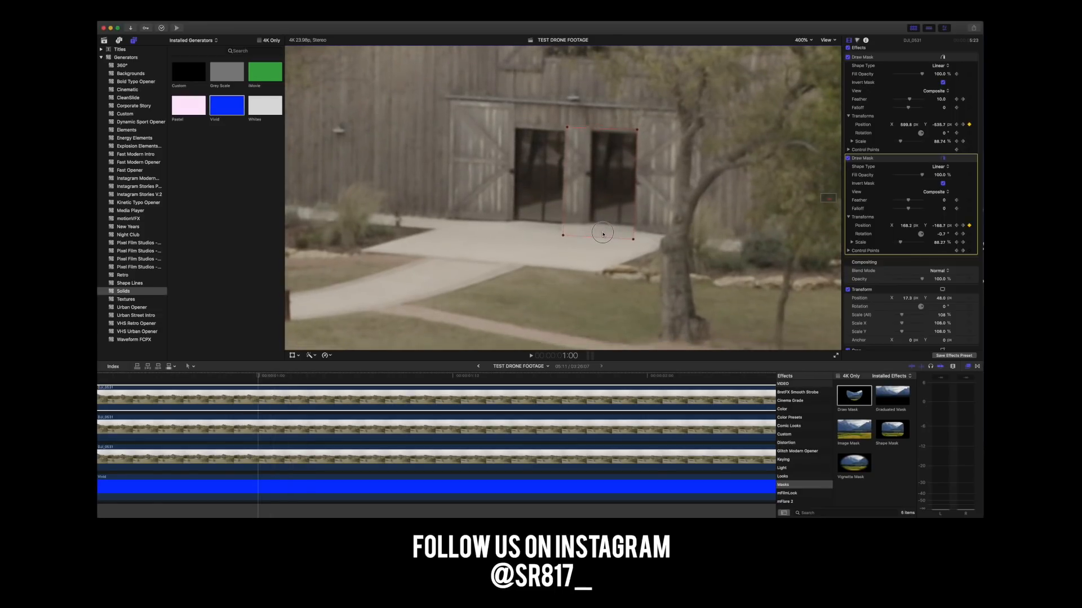
{"action": "key", "text": "Left"}
{"action": "left_click_drag", "start_coordinate": [603, 227], "coordinate": [602, 231]}
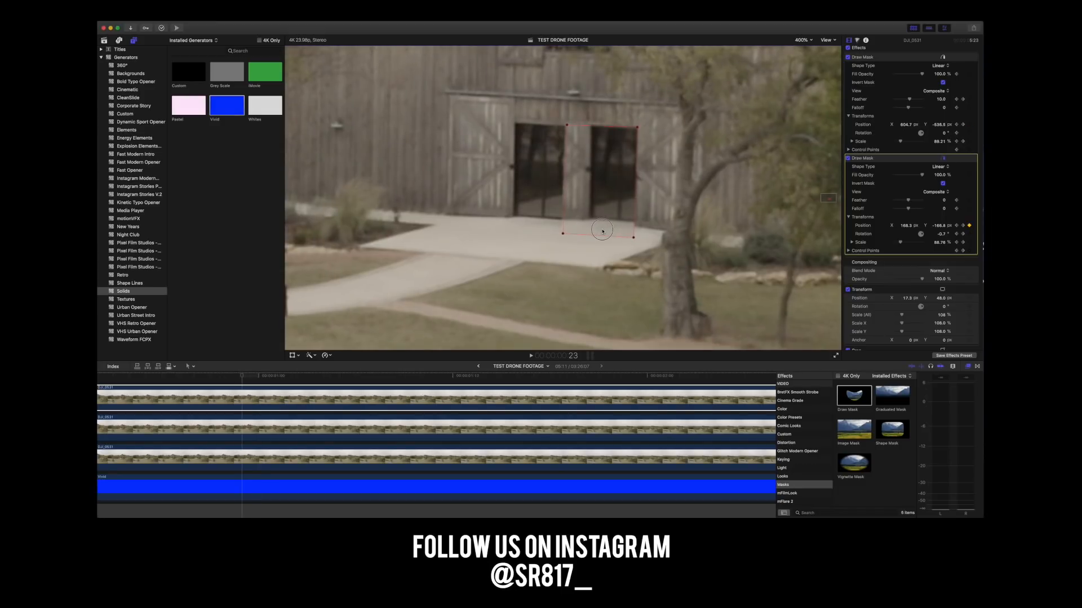
{"action": "key", "text": "Left"}
{"action": "key", "text": "Left"}
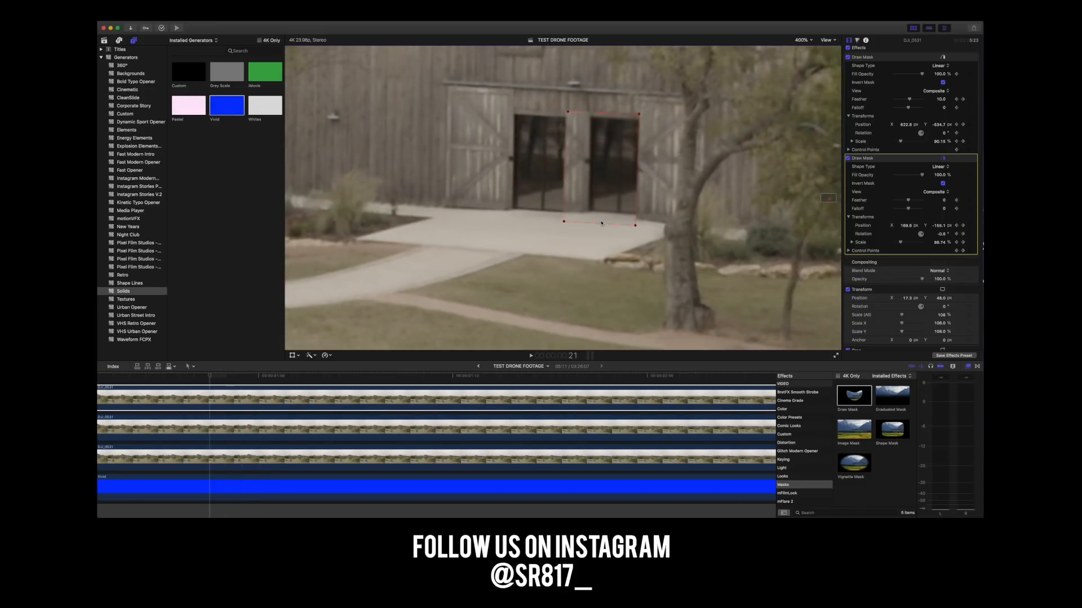
{"action": "left_click_drag", "start_coordinate": [601, 223], "coordinate": [601, 226]}
Keyframe the doorway mask's position on the door opening from frame 20 back to frame 15.
{"action": "key", "text": "Left"}
{"action": "key", "text": "Left"}
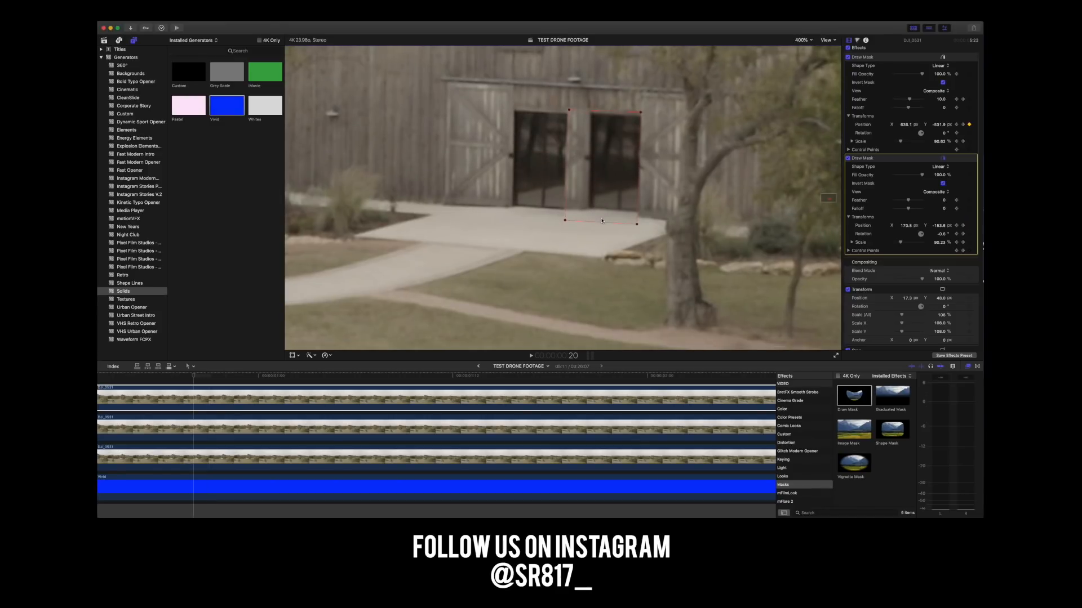
{"action": "key", "text": "Left"}
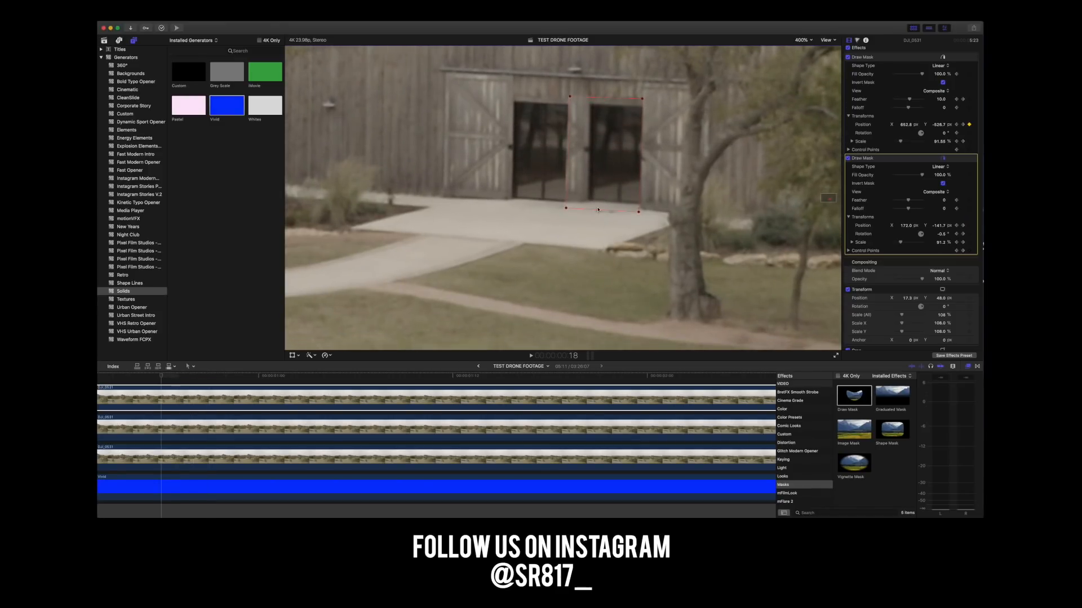
{"action": "key", "text": "Left"}
{"action": "key", "text": "Left"}
{"action": "key", "text": "Left"}
{"action": "left_click_drag", "start_coordinate": [613, 181], "coordinate": [613, 186]}
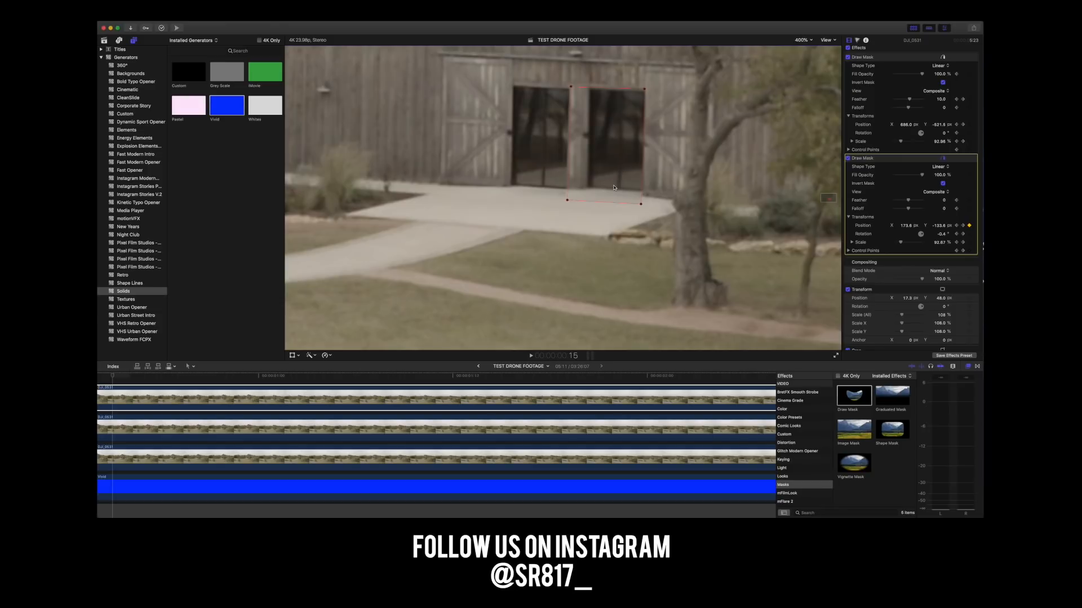
Keyframe the doorway mask's position at frames 14, 13 and 12 to follow the door.
{"action": "key", "text": "Left"}
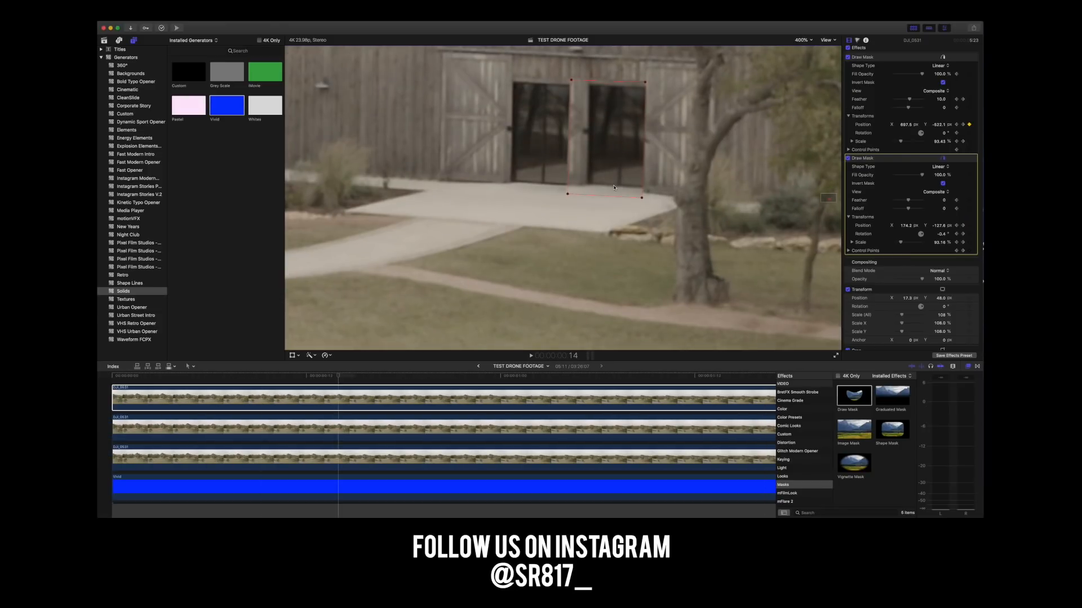
{"action": "key", "text": "Left"}
Keyframe the doorway mask's position over the door opening from frame 11 back to frame 8.
{"action": "key", "text": "Left"}
{"action": "left_click", "coordinate": [622, 167]}
{"action": "left_click_drag", "start_coordinate": [622, 167], "coordinate": [623, 175]}
{"action": "key", "text": "Left"}
{"action": "key", "text": "Left"}
{"action": "key", "text": "Left"}
Keyframe the doorway mask's position over the door from frame 7 back to the clip's first frame.
{"action": "key", "text": "Left"}
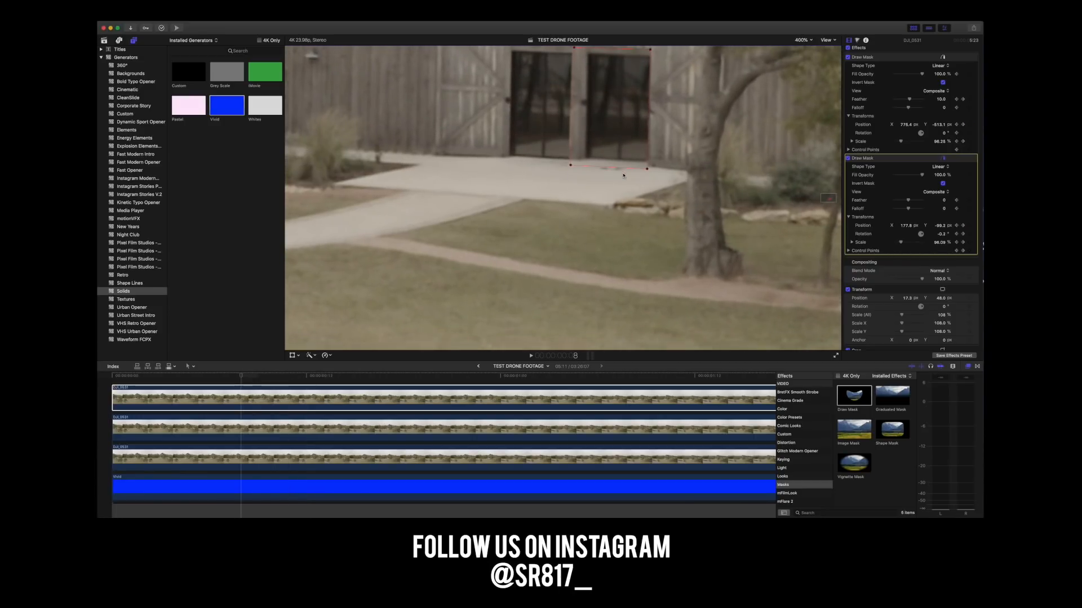
{"action": "left_click_drag", "start_coordinate": [604, 142], "coordinate": [604, 148]}
{"action": "key", "text": "Left"}
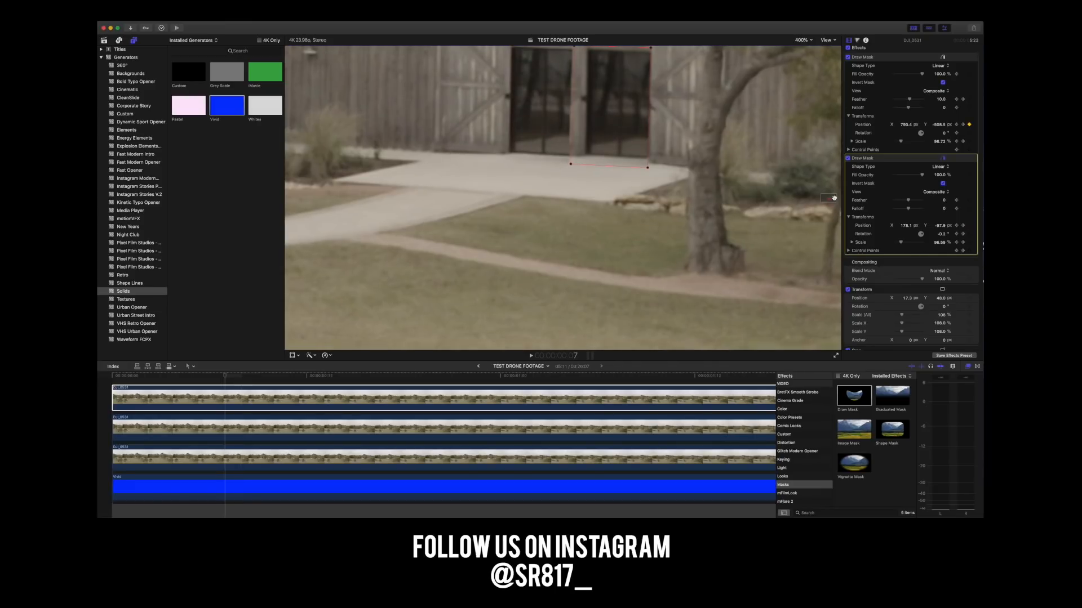
{"action": "left_click_drag", "start_coordinate": [832, 199], "coordinate": [834, 197]}
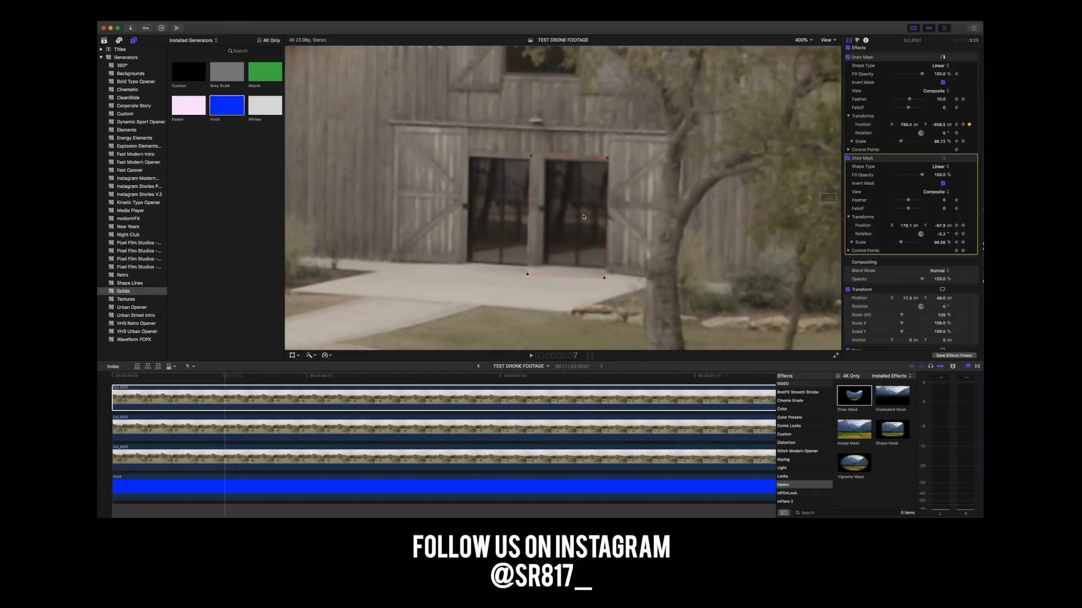
{"action": "key", "text": "Left"}
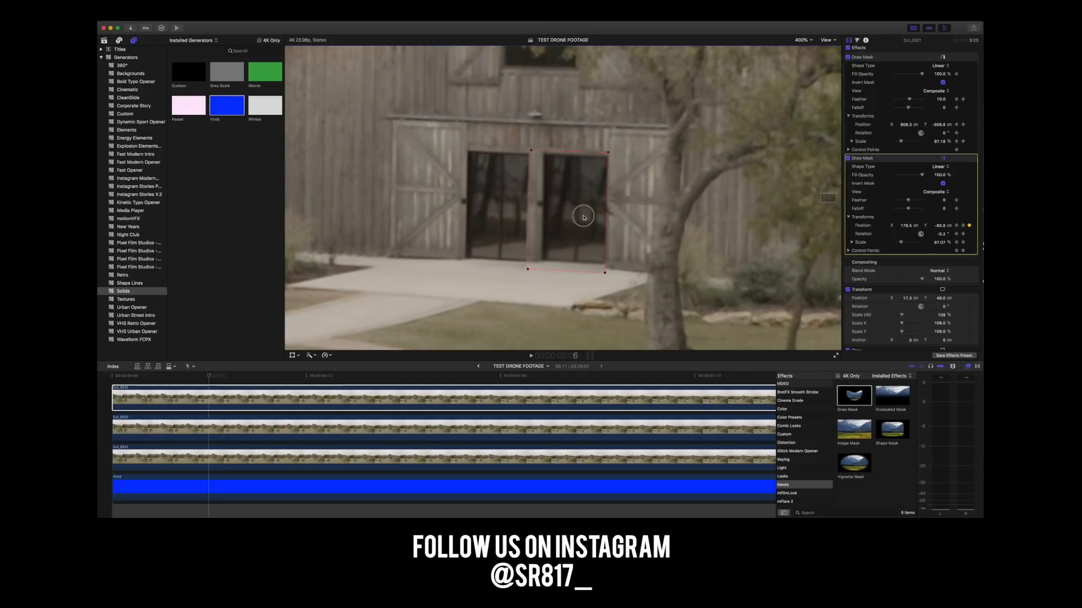
{"action": "key", "text": "Left"}
{"action": "key", "text": "Left"}
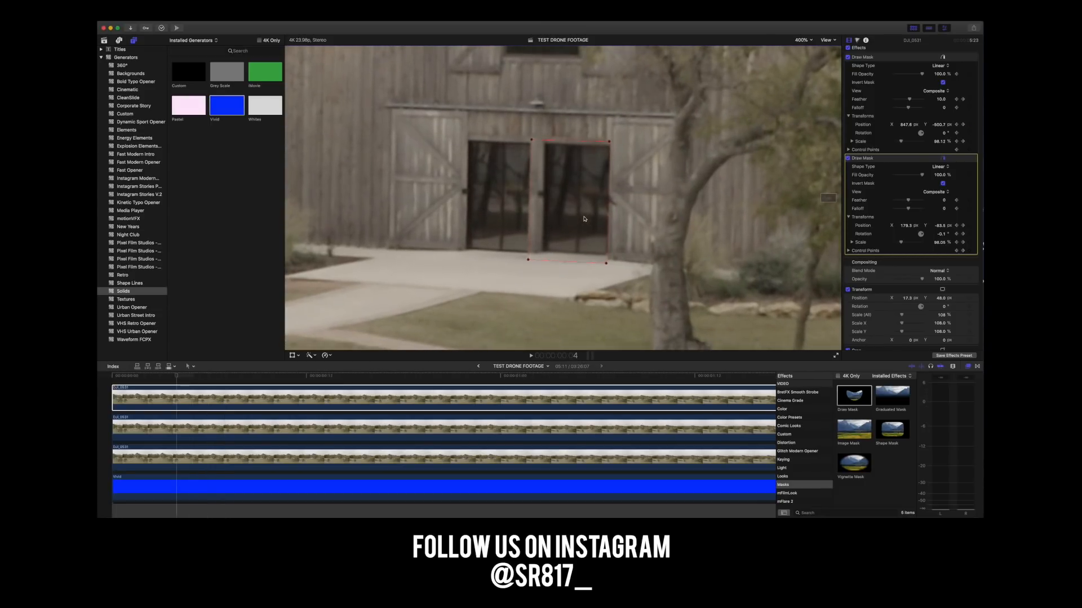
{"action": "key", "text": "Left"}
{"action": "key", "text": "Left"}
{"action": "key", "text": "Left"}
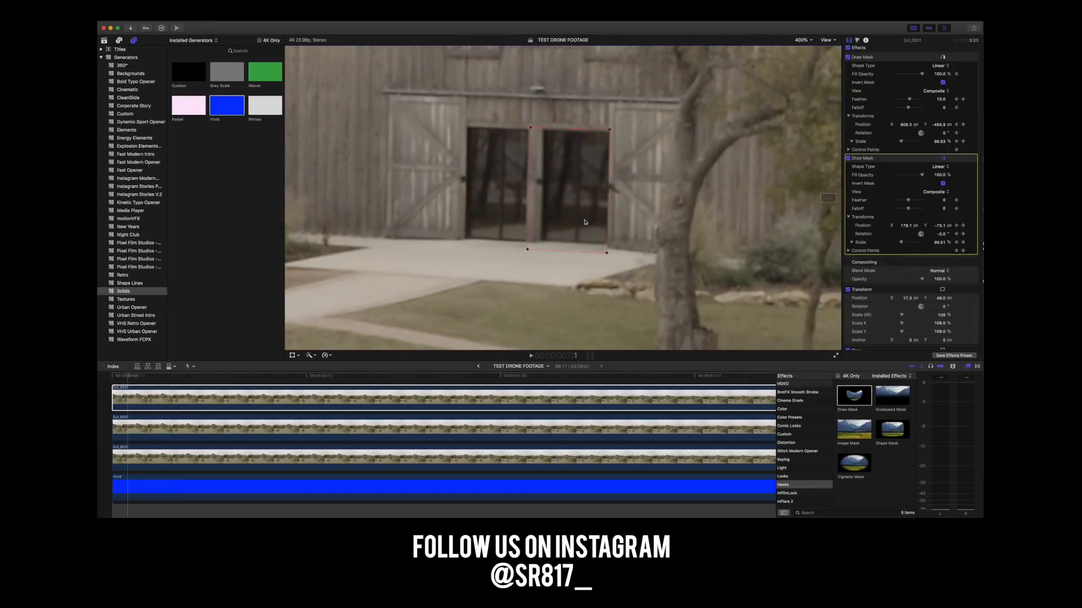
{"action": "key", "text": "Left"}
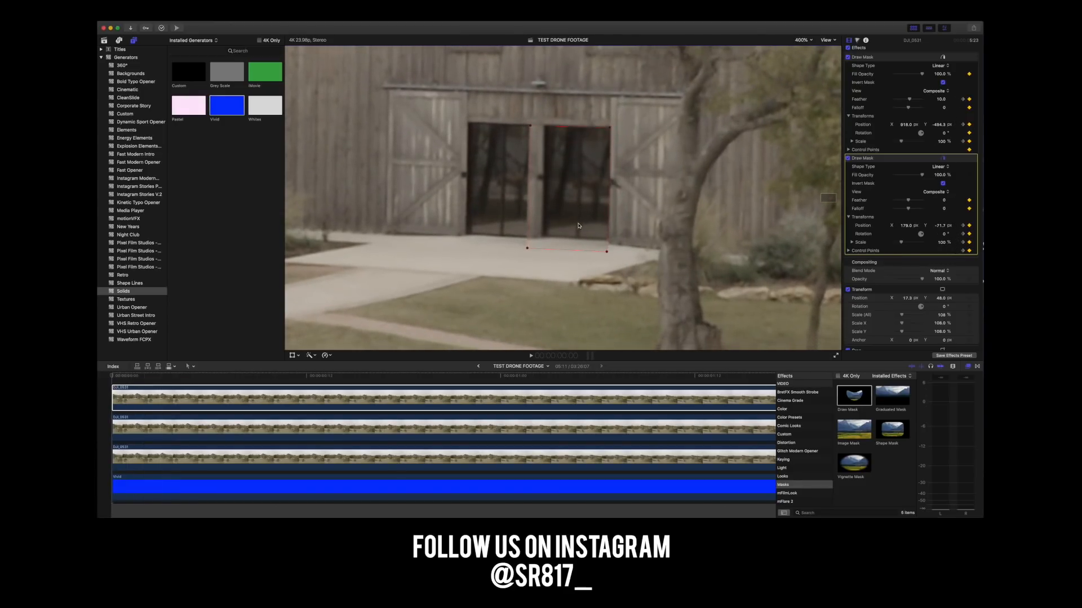
Play the first frames at 400% magnification to check how the doorway mask tracks.
{"action": "left_click_drag", "start_coordinate": [178, 377], "coordinate": [110, 378]}
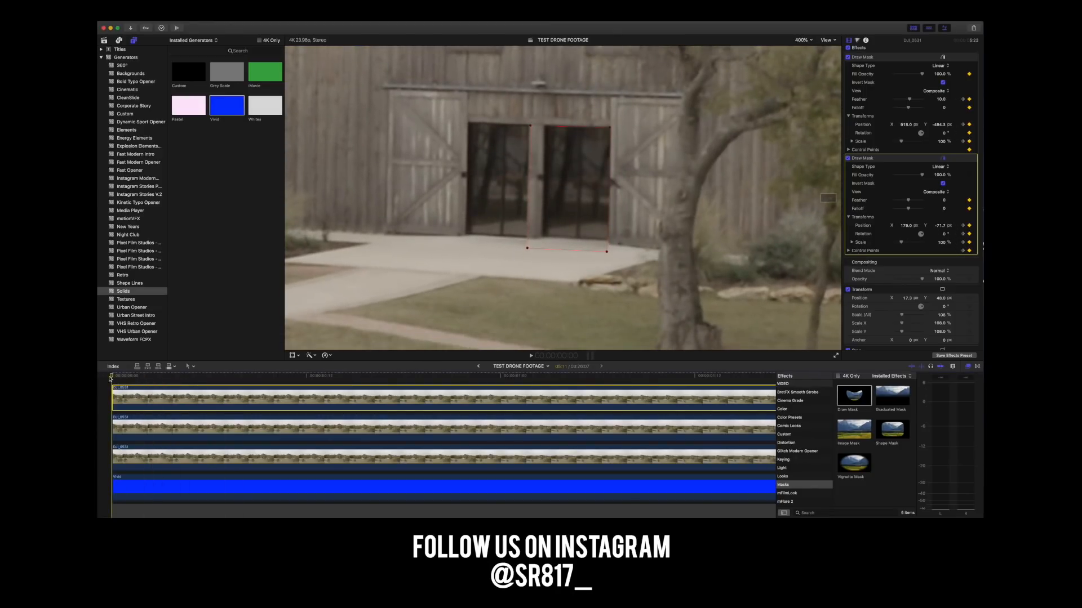
{"action": "key", "text": "space"}
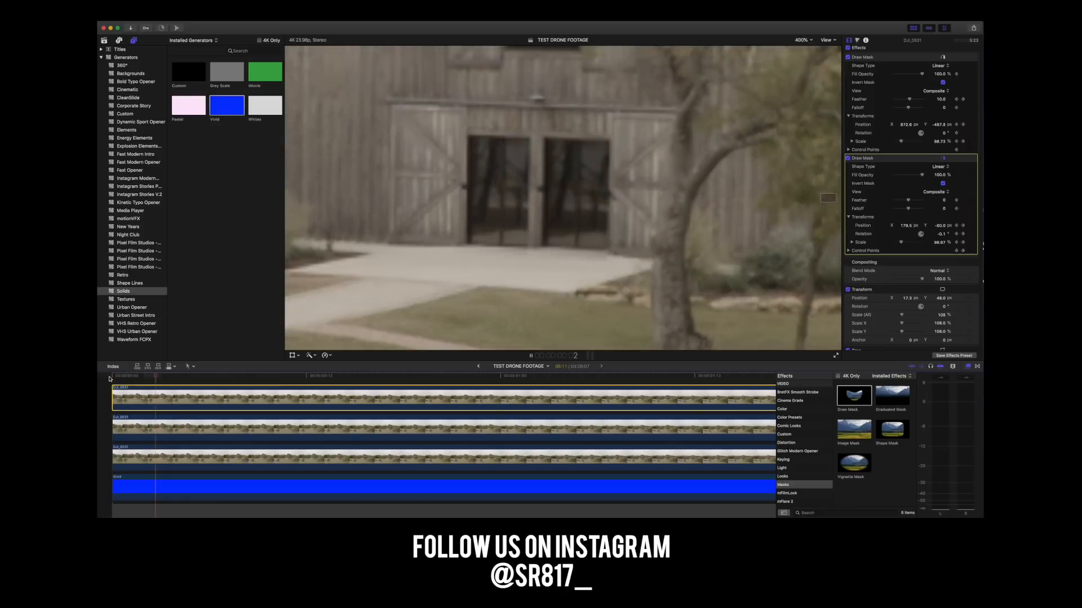
{"action": "key", "text": "space"}
{"action": "left_click_drag", "start_coordinate": [138, 376], "coordinate": [110, 378]}
Fit the whole frame in the viewer and play the clip from the start to check the removal.
{"action": "left_click", "coordinate": [803, 41]}
{"action": "left_click", "coordinate": [803, 48]}
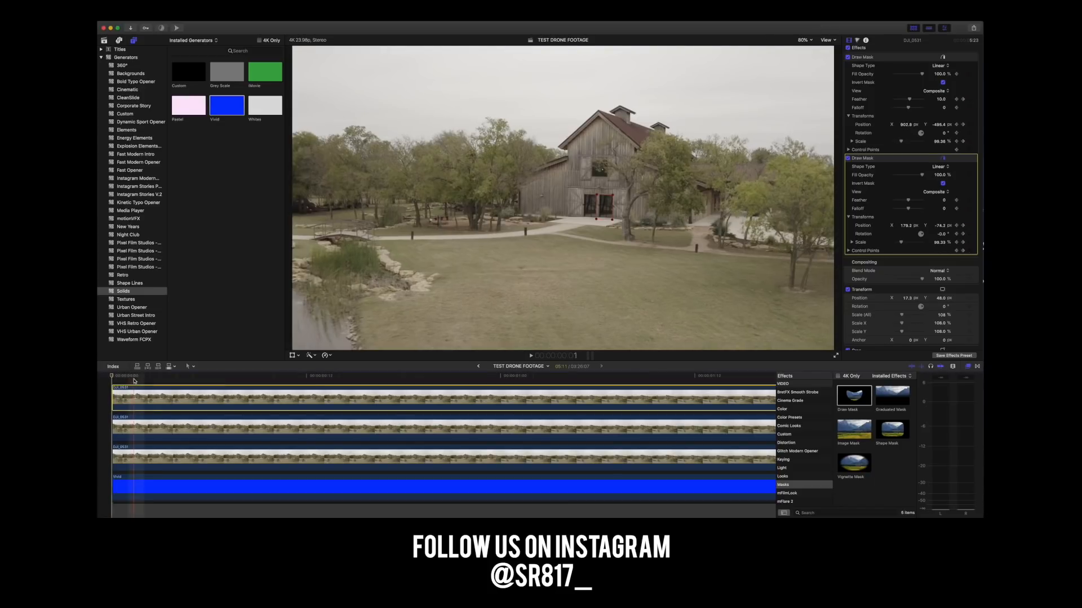
{"action": "left_click", "coordinate": [105, 380]}
{"action": "key", "text": "space"}
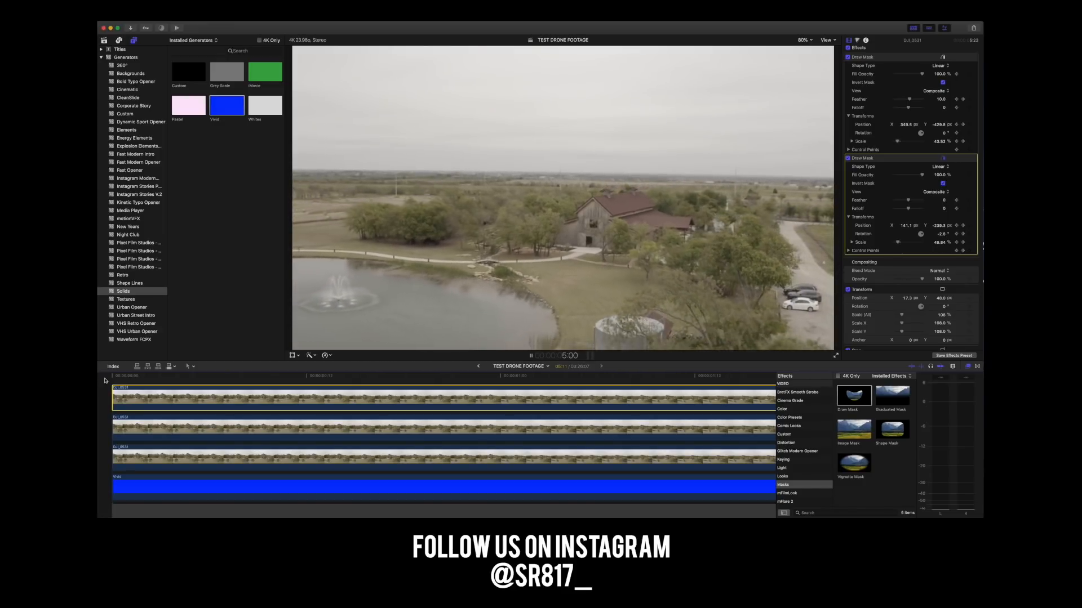
{"action": "key", "text": "space"}
Replay the opening of the clip to examine the masked barn doorway.
{"action": "scroll", "coordinate": [134, 387], "scroll_direction": "left", "scroll_amount": 10}
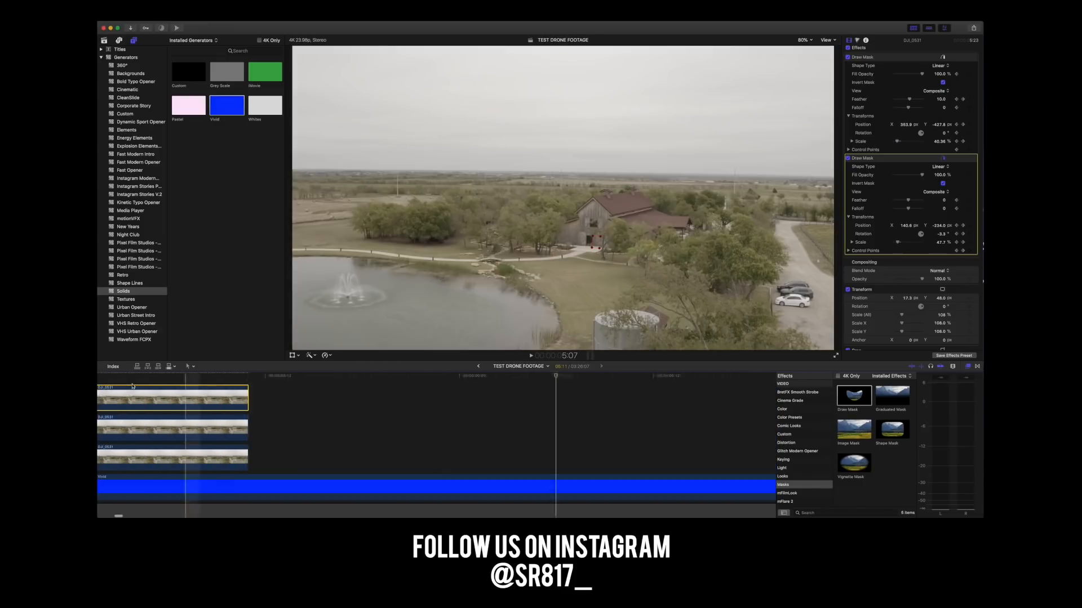
{"action": "scroll", "coordinate": [134, 386], "scroll_direction": "left", "scroll_amount": 3}
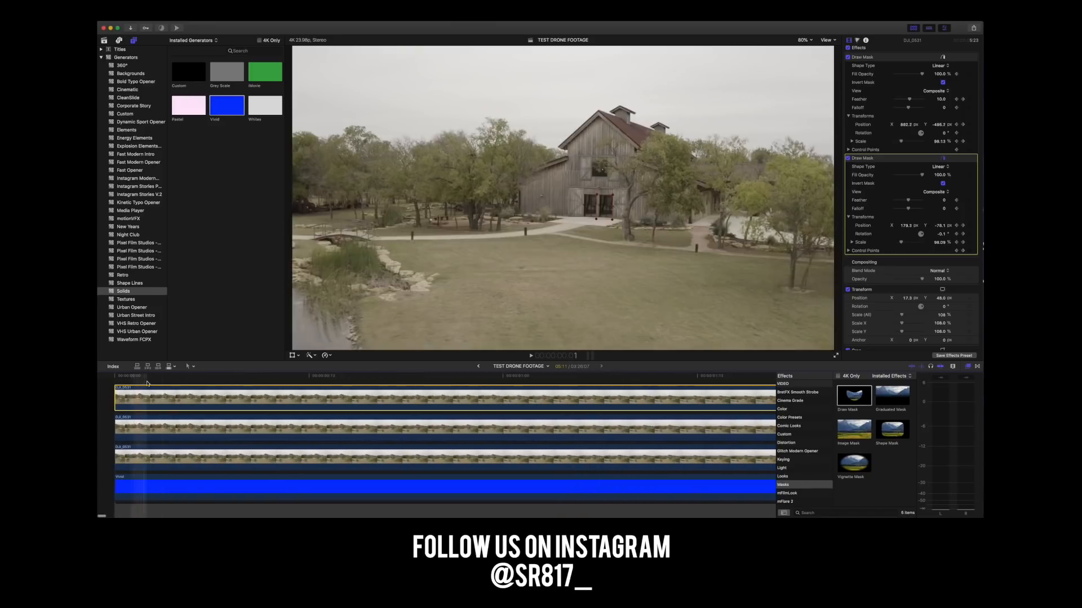
{"action": "key", "text": "space"}
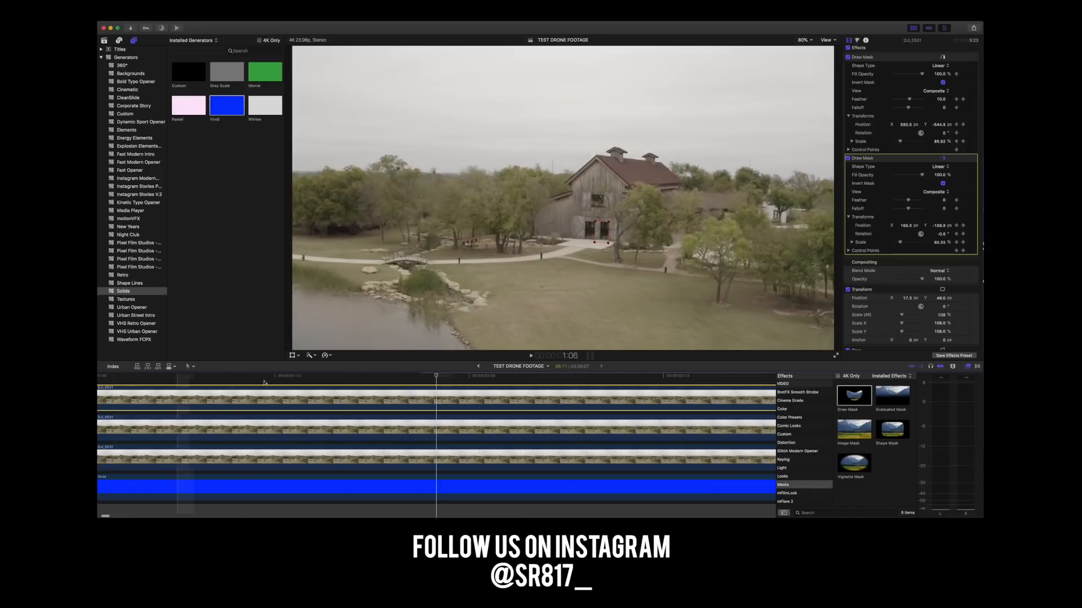
{"action": "left_click", "coordinate": [157, 382]}
{"action": "scroll", "coordinate": [156, 388], "scroll_direction": "left", "scroll_amount": 2}
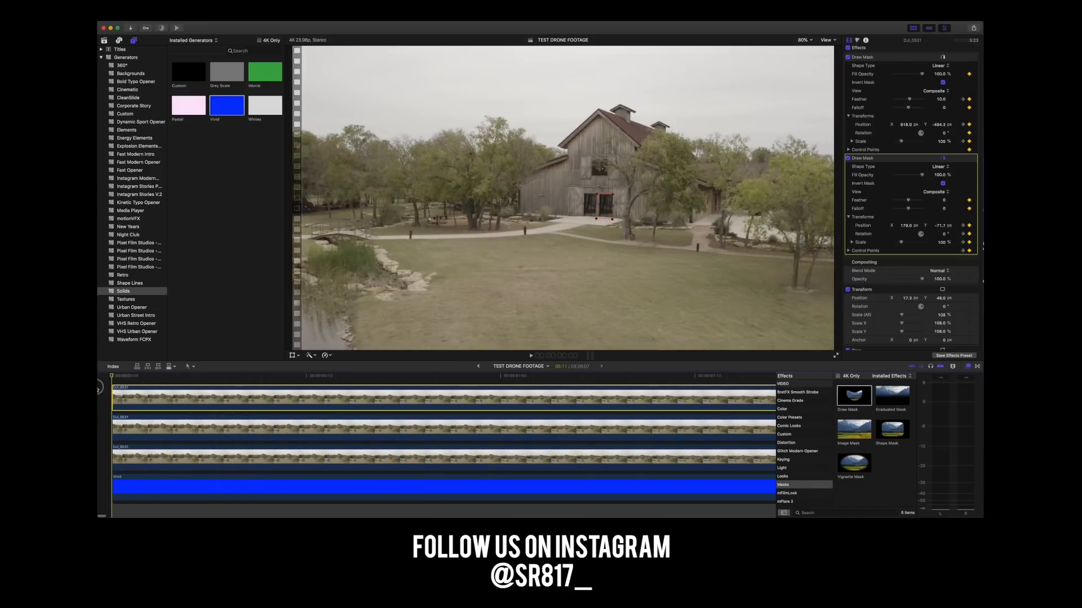
Adjust the Gaussian blur amount on the middle footage copy near the start of the clip.
{"action": "left_click", "coordinate": [149, 403]}
{"action": "left_click", "coordinate": [149, 429]}
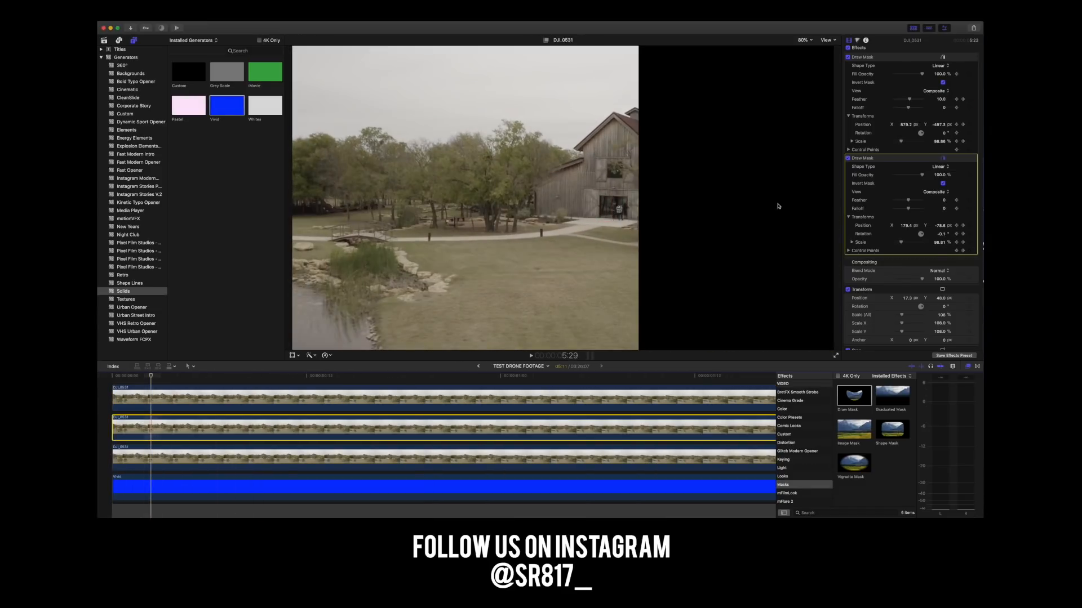
{"action": "left_click", "coordinate": [896, 71]}
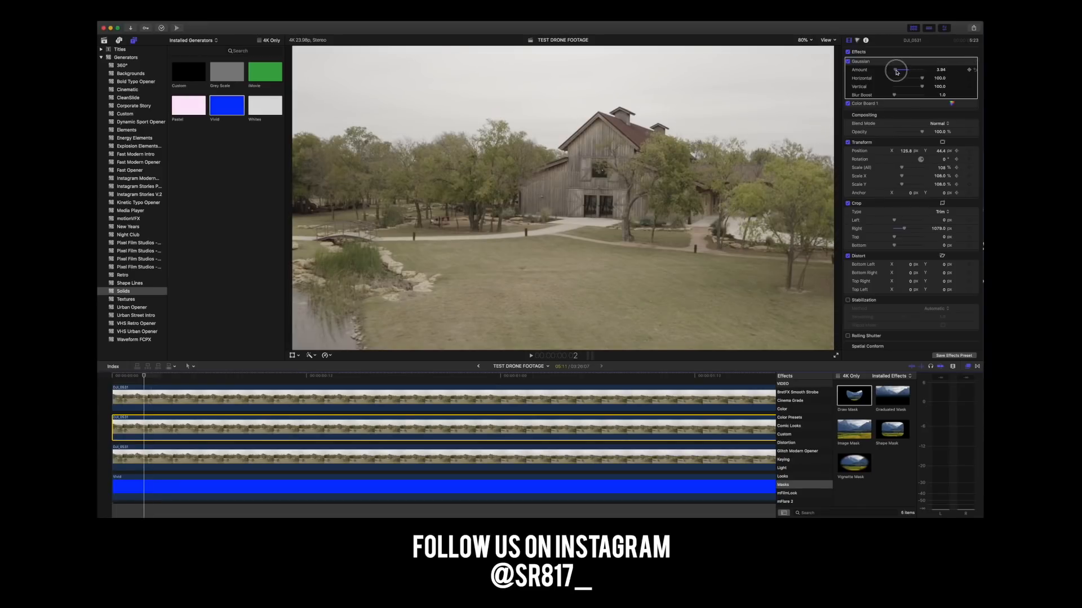
{"action": "left_click", "coordinate": [145, 376]}
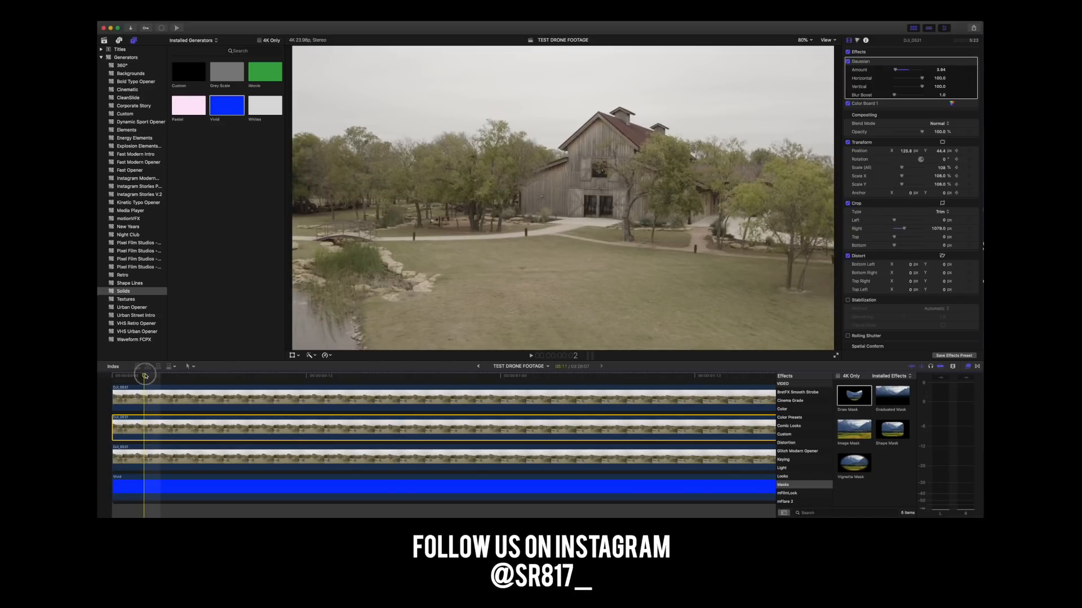
Play the clip from the start to check the blurred doorway patch, and return to the beginning.
{"action": "left_click_drag", "start_coordinate": [145, 375], "coordinate": [112, 376]}
{"action": "key", "text": "space"}
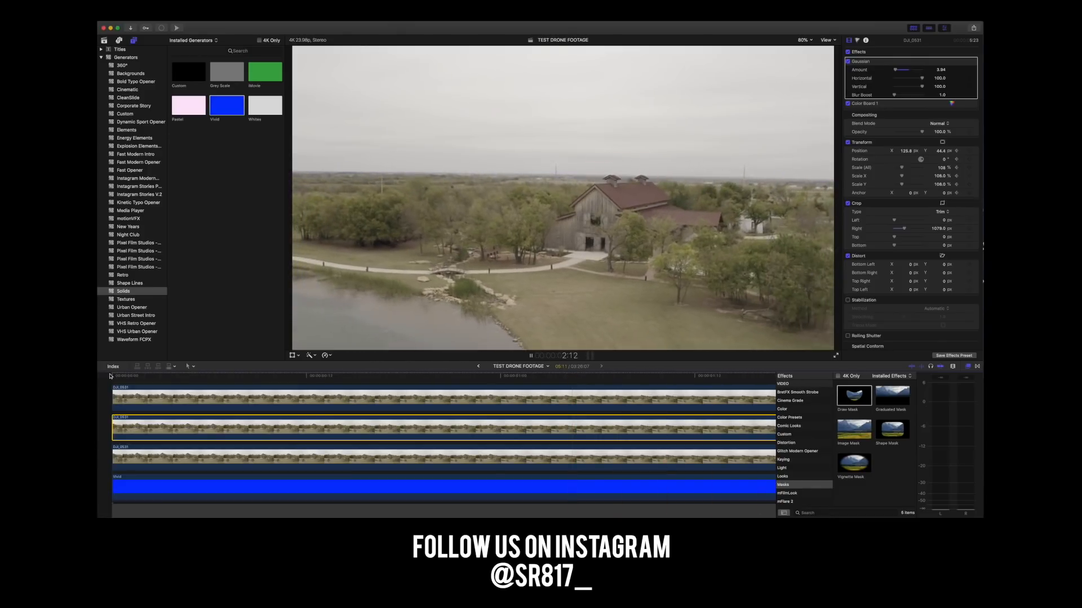
{"action": "key", "text": "space"}
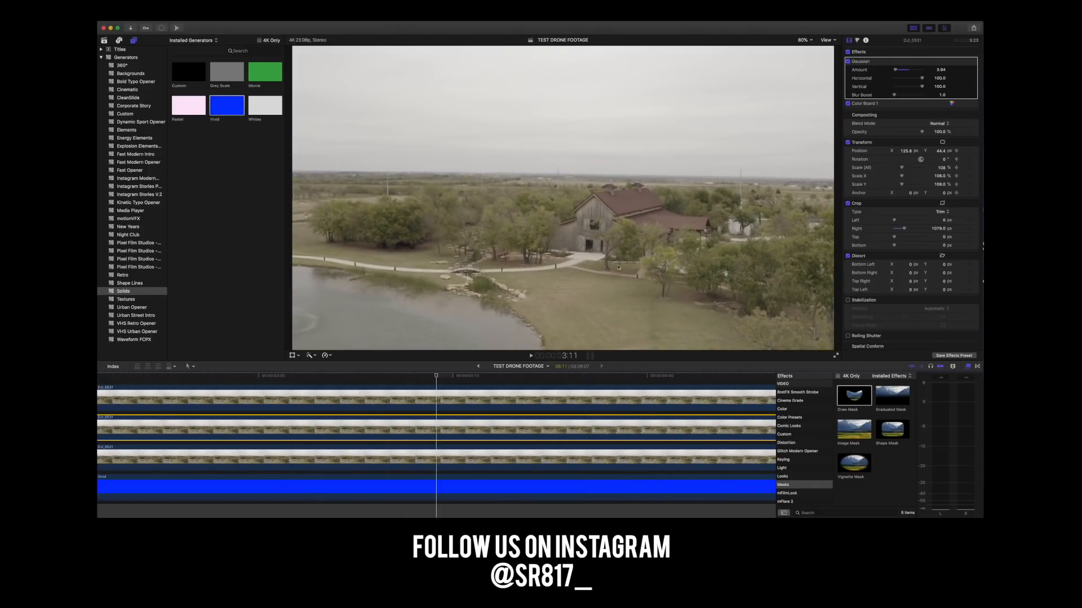
{"action": "scroll", "coordinate": [131, 390], "scroll_direction": "left", "scroll_amount": 8}
{"action": "key", "text": "Home"}
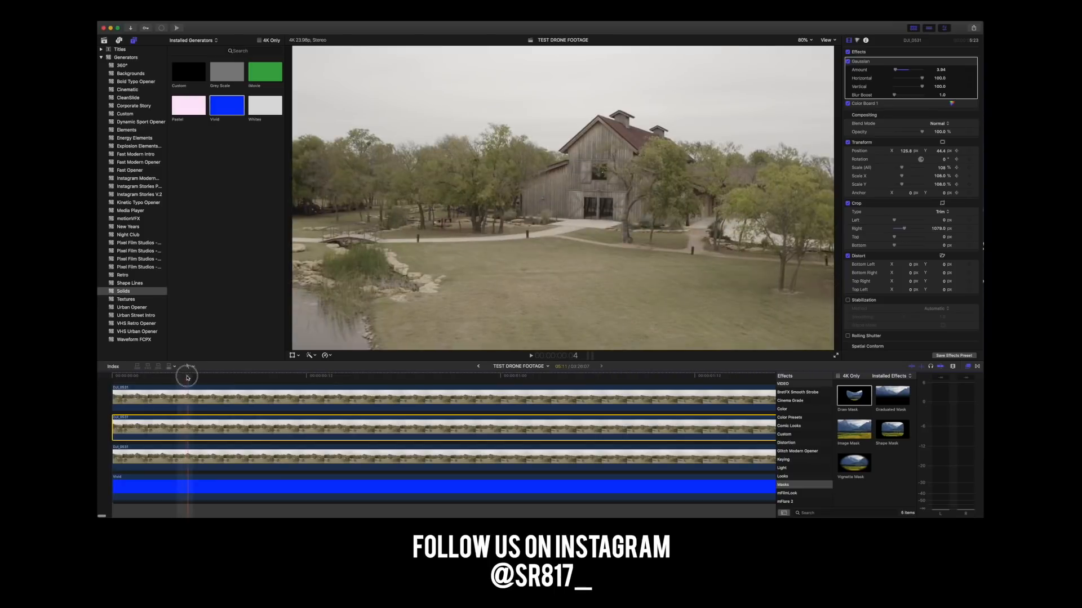
Set the Gaussian blur amount on the middle footage copy to 1.5.
{"action": "left_click", "coordinate": [941, 70]}
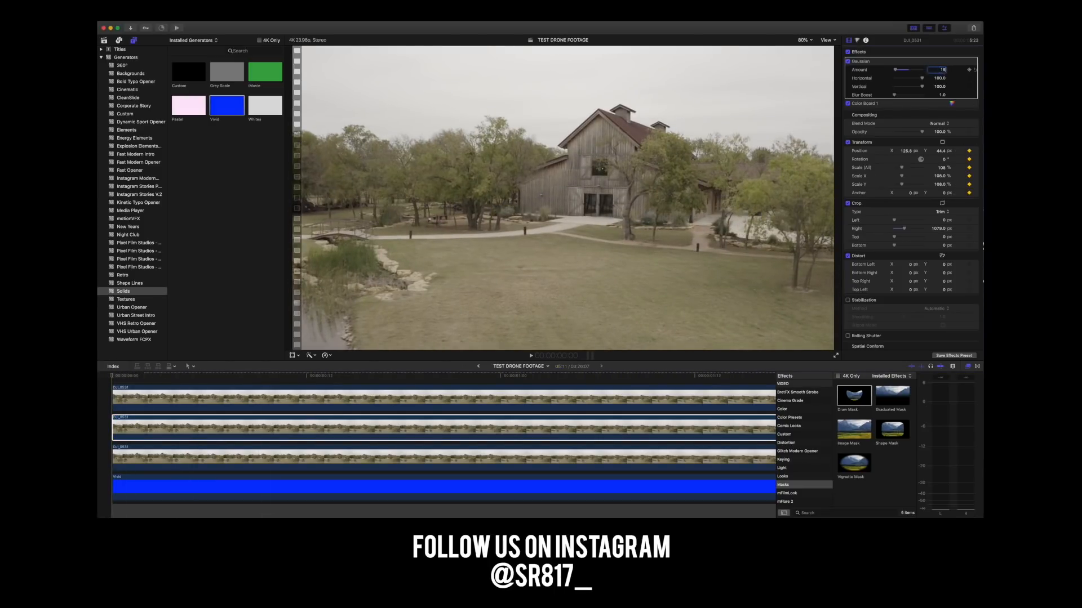
{"action": "key", "text": "Return"}
{"action": "left_click", "coordinate": [124, 422]}
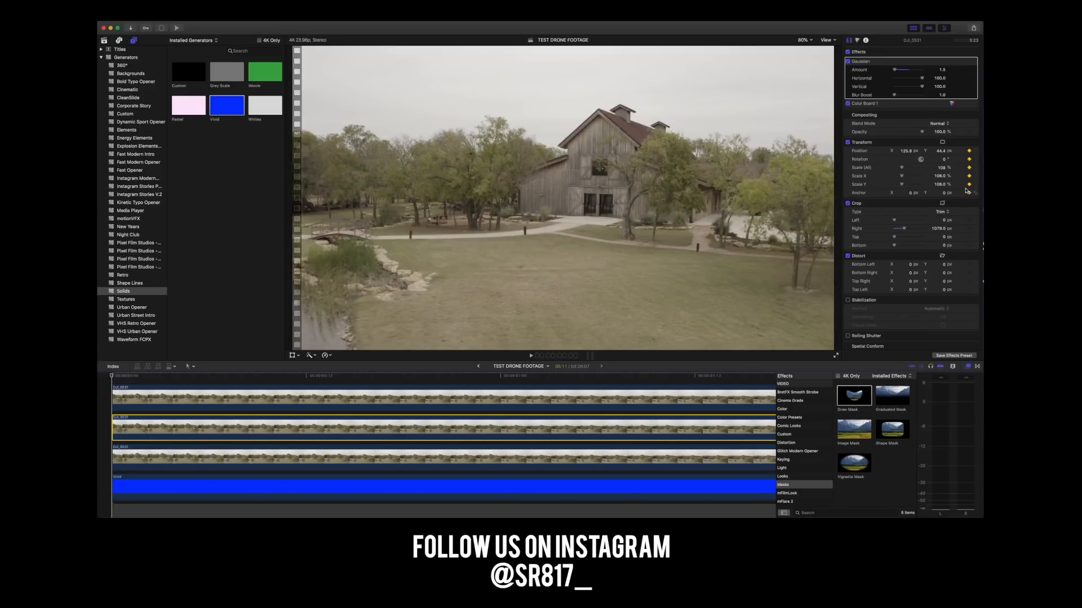
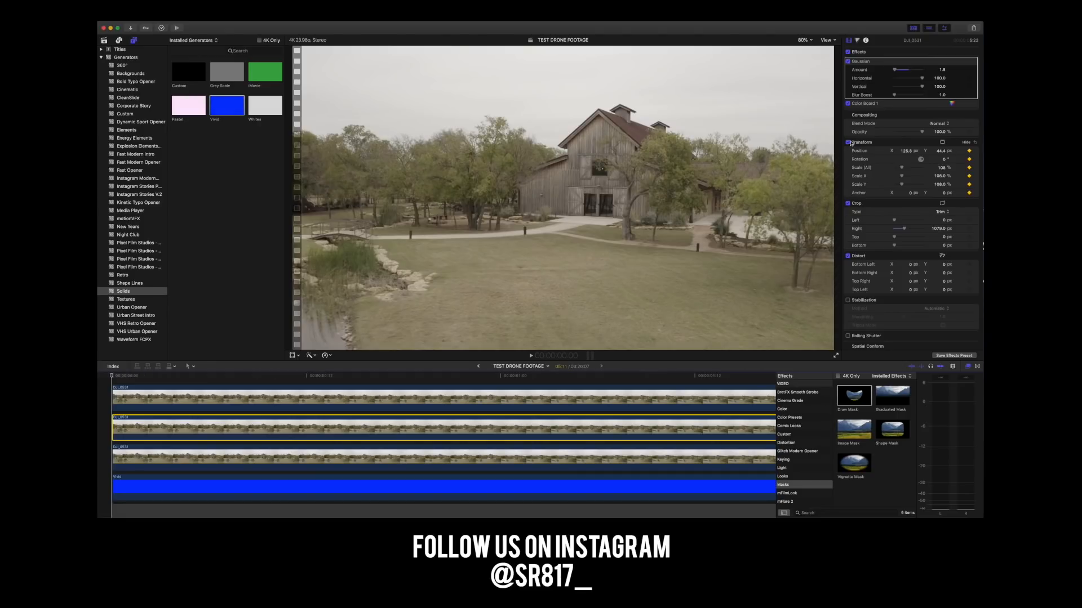
Toggle the middle footage copy's effects and visibility off and back on to compare the doorway patch at the first frame.
{"action": "left_click", "coordinate": [848, 52]}
{"action": "left_click", "coordinate": [849, 52]}
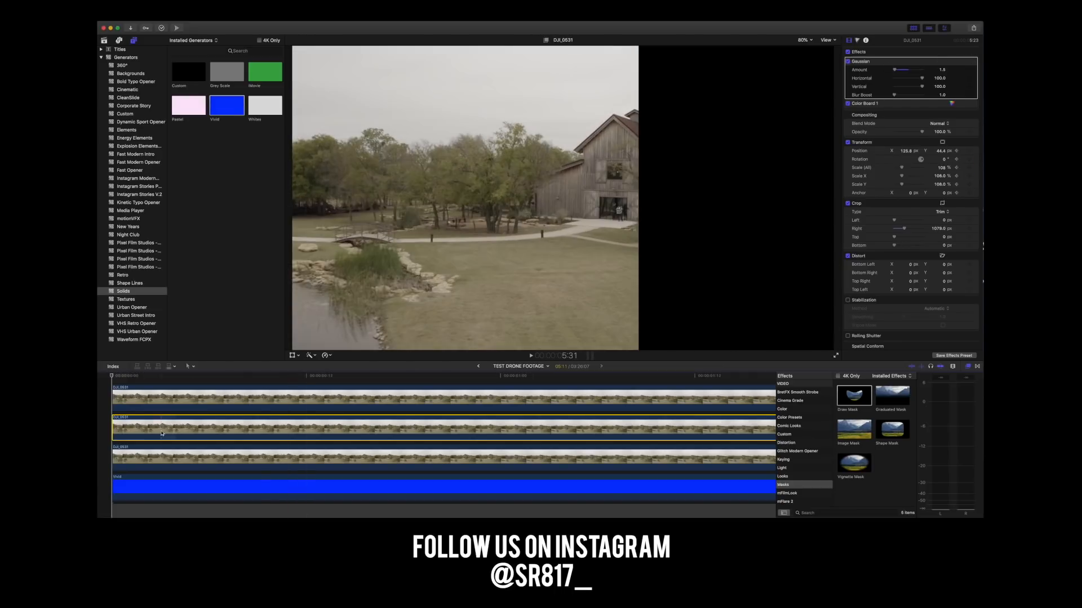
{"action": "right_click", "coordinate": [164, 428]}
{"action": "left_click", "coordinate": [180, 421]}
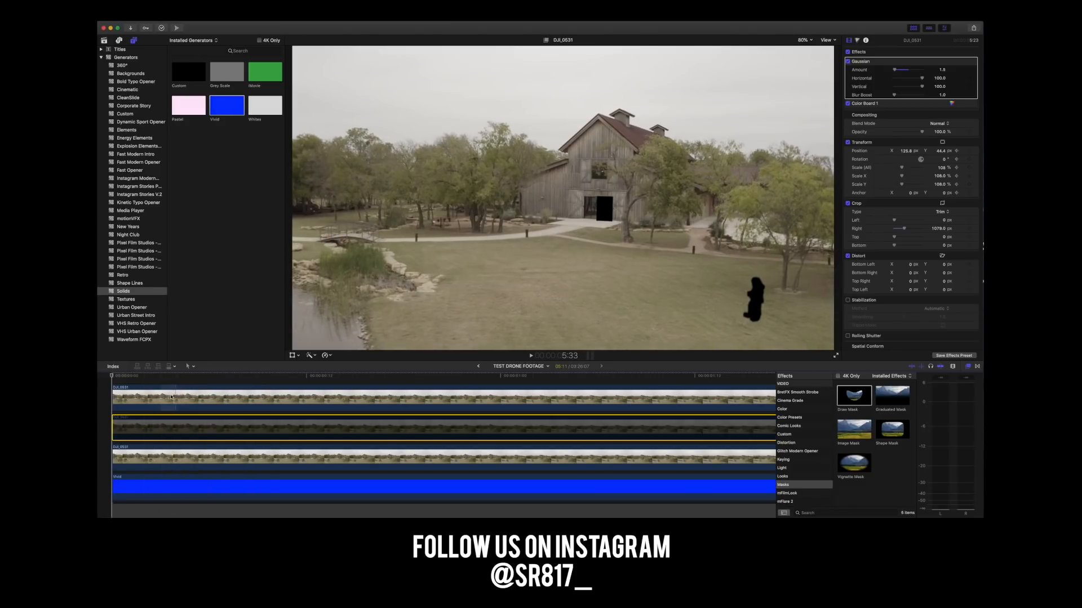
{"action": "right_click", "coordinate": [163, 429]}
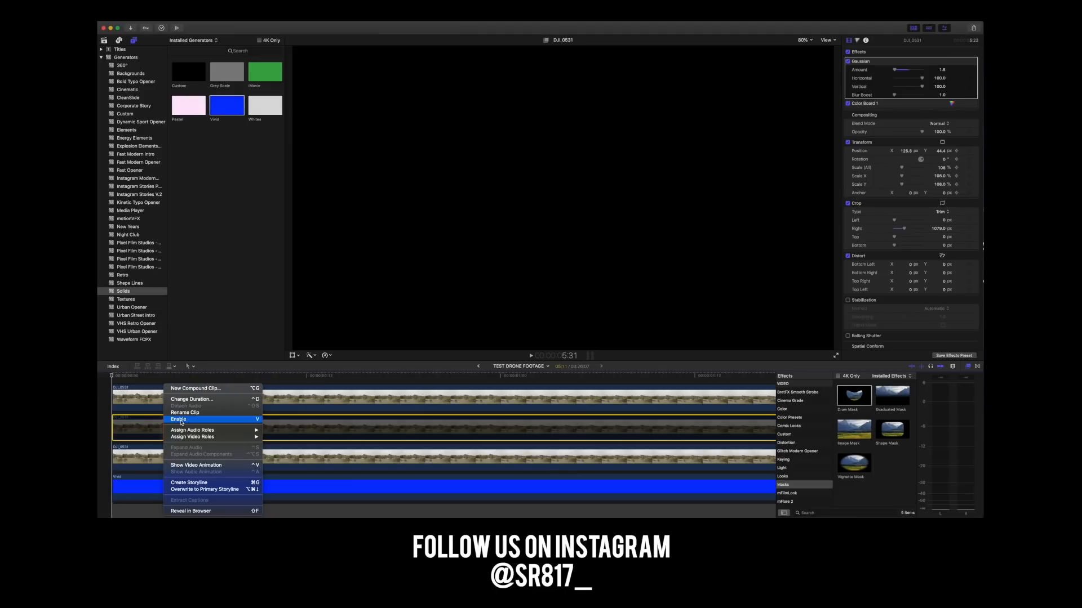
{"action": "left_click", "coordinate": [179, 422]}
{"action": "left_click", "coordinate": [112, 375]}
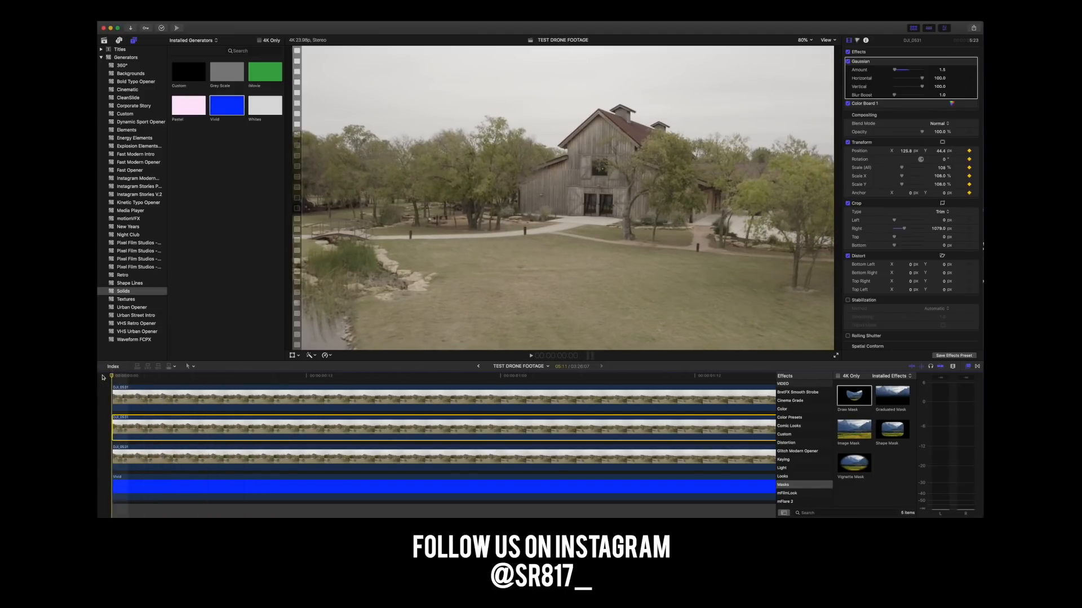
Add a position keyframe to the middle footage copy at 5:10, near the clip's end, with X at 73.8 px.
{"action": "left_click", "coordinate": [117, 429]}
{"action": "scroll", "coordinate": [609, 417], "scroll_direction": "right", "scroll_amount": 20}
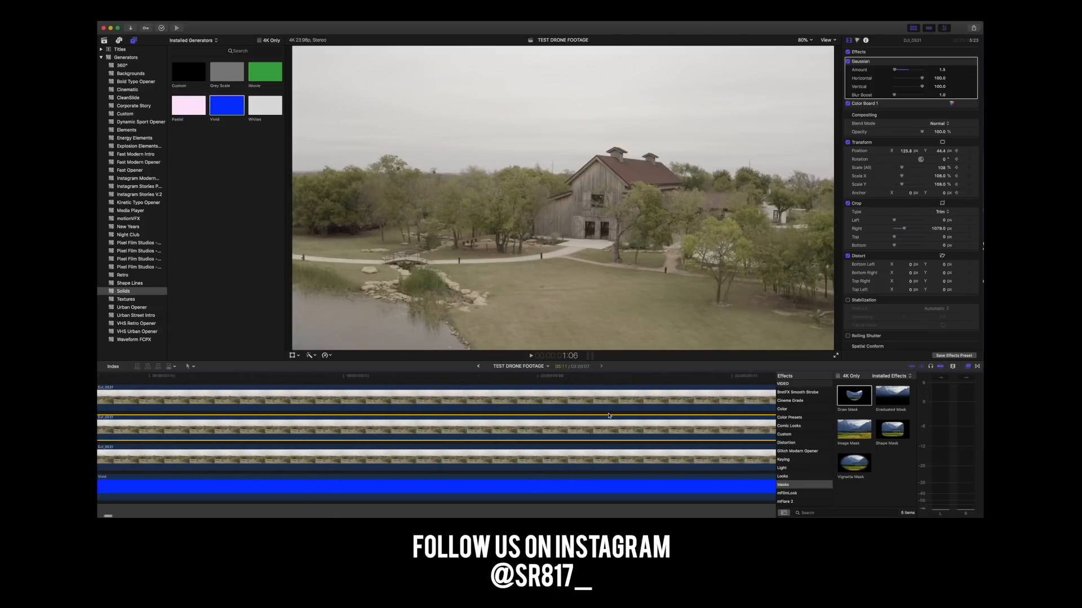
{"action": "scroll", "coordinate": [608, 416], "scroll_direction": "right", "scroll_amount": 10}
{"action": "scroll", "coordinate": [609, 415], "scroll_direction": "left", "scroll_amount": 12}
{"action": "scroll", "coordinate": [608, 416], "scroll_direction": "right", "scroll_amount": 12}
{"action": "scroll", "coordinate": [608, 416], "scroll_direction": "left", "scroll_amount": 6}
{"action": "left_click", "coordinate": [443, 380]}
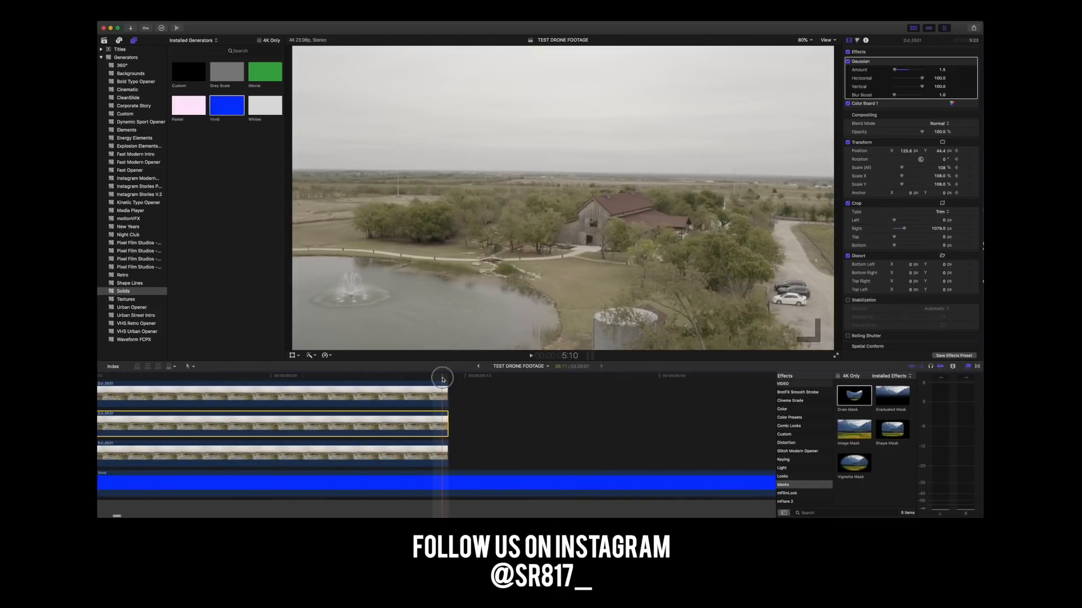
{"action": "key", "text": "super+equal"}
{"action": "key", "text": "super+equal"}
{"action": "key", "text": "super+equal"}
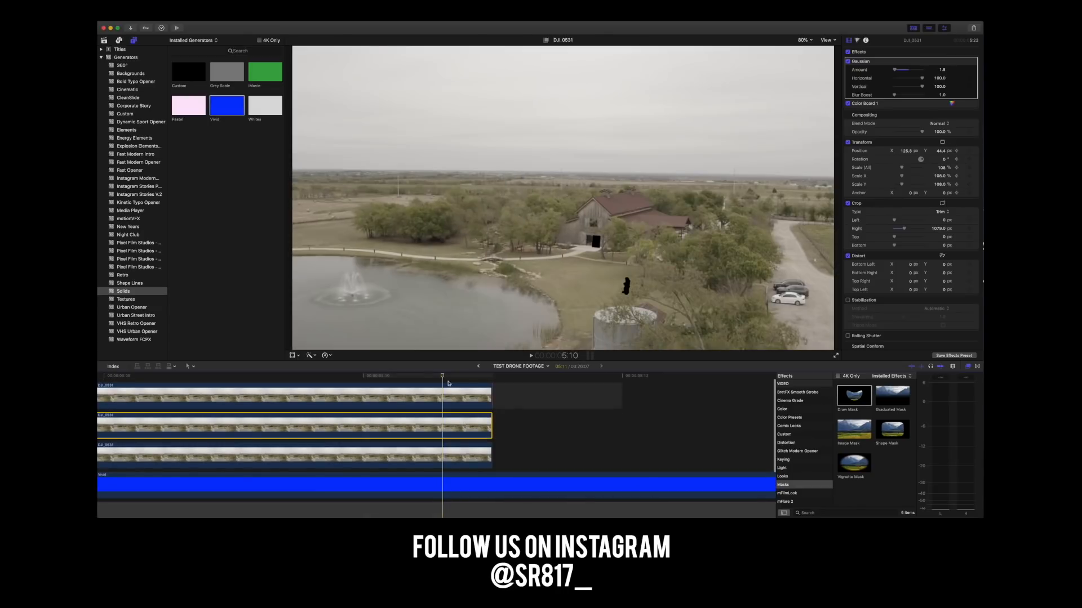
{"action": "mouse_move", "coordinate": [443, 377]}
{"action": "left_mouse_down"}
{"action": "mouse_move", "coordinate": [488, 377]}
{"action": "mouse_move", "coordinate": [459, 378]}
{"action": "left_mouse_up"}
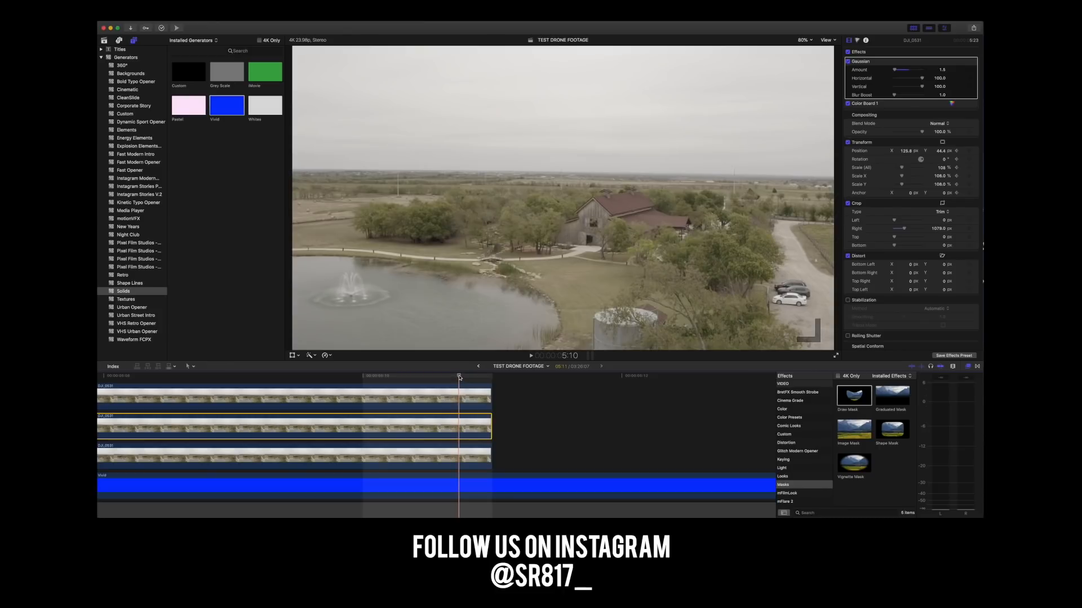
{"action": "mouse_move", "coordinate": [459, 376]}
{"action": "left_mouse_down"}
{"action": "mouse_move", "coordinate": [415, 376]}
{"action": "mouse_move", "coordinate": [457, 376]}
{"action": "left_mouse_up"}
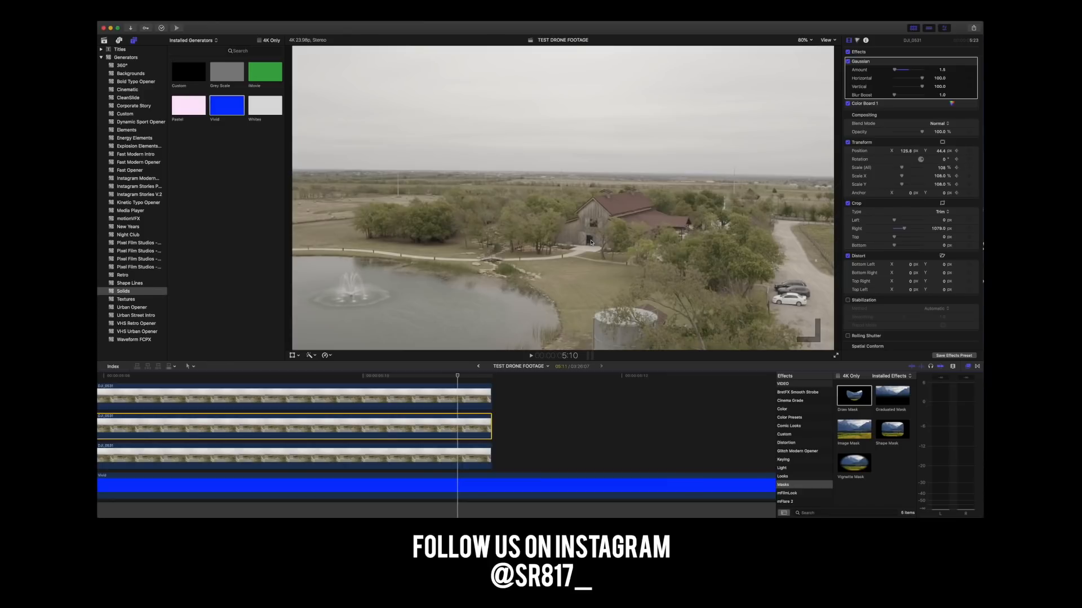
{"action": "left_click", "coordinate": [905, 151]}
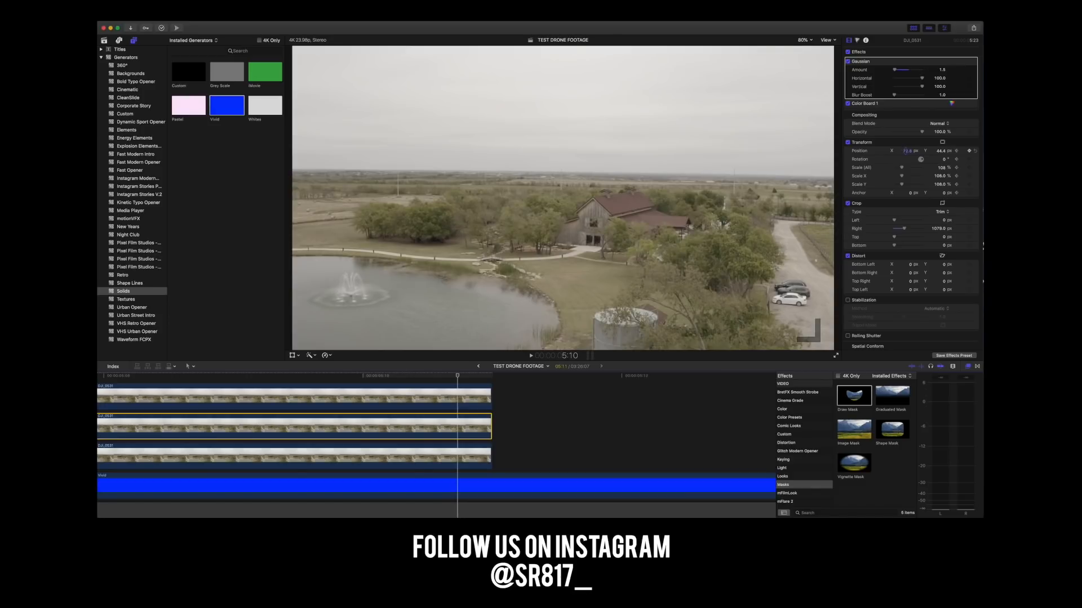
{"action": "scroll", "coordinate": [905, 152], "scroll_direction": "down", "scroll_amount": 1}
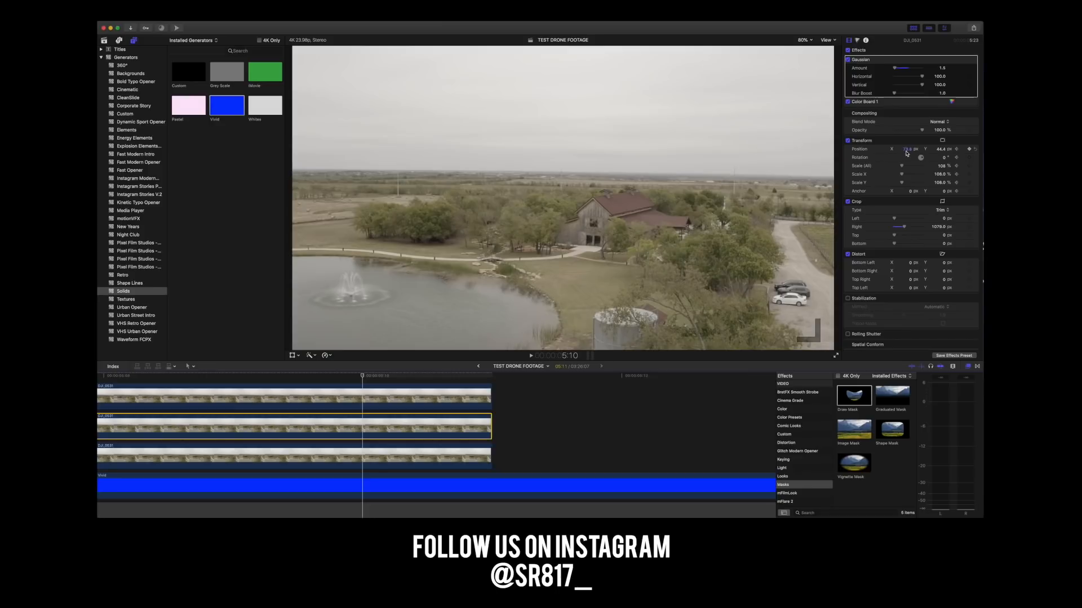
{"action": "left_click", "coordinate": [970, 149]}
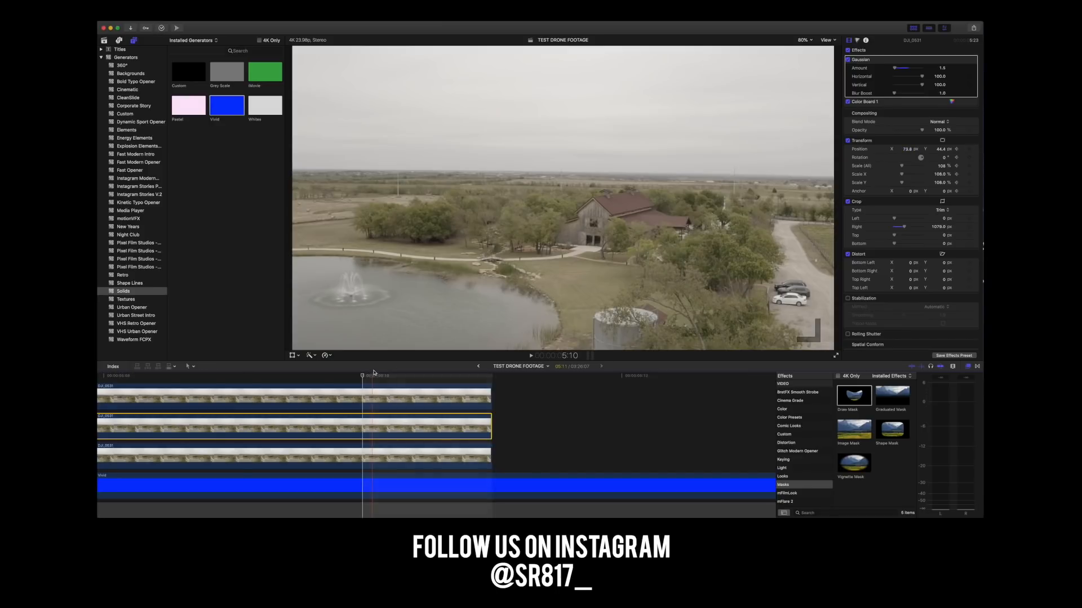
Magnify the viewer to 400% and step back and forth through the clip's final seconds to examine the doorway patch.
{"action": "key", "text": "super+minus"}
{"action": "key", "text": "super+minus"}
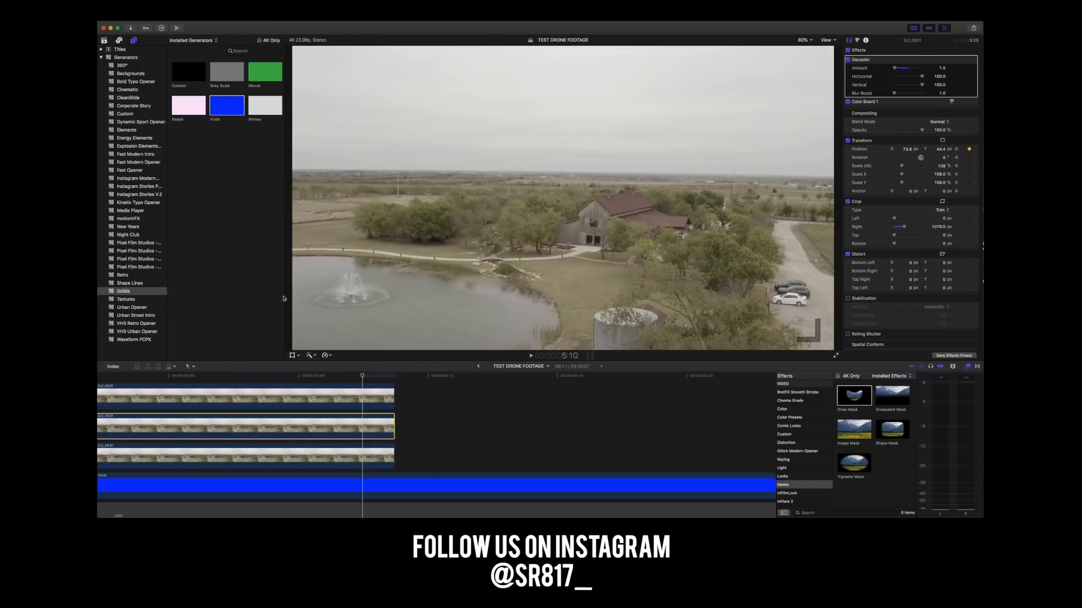
{"action": "left_click", "coordinate": [804, 40]}
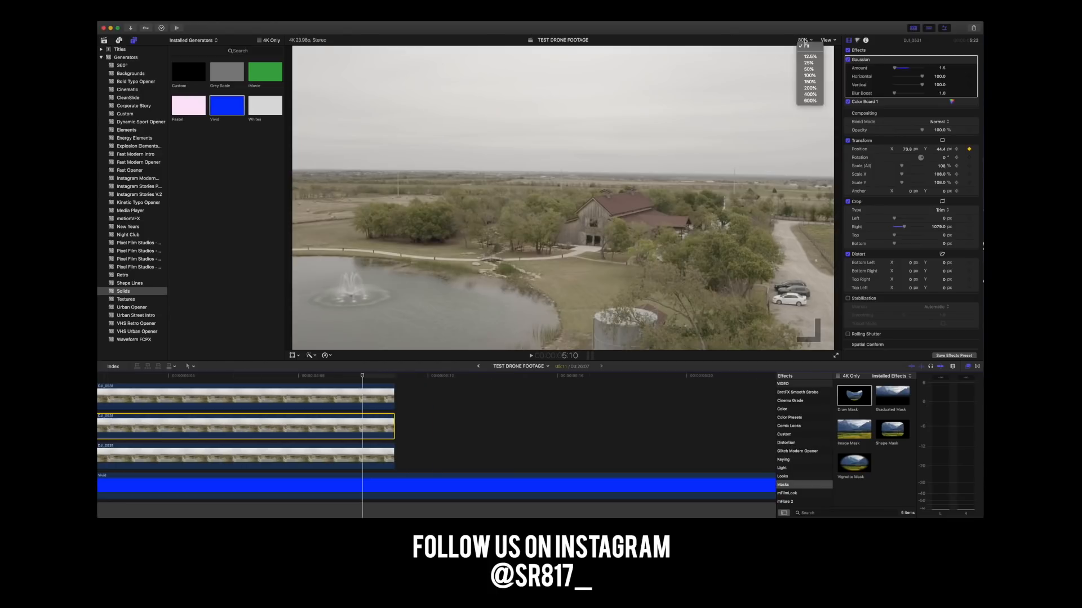
{"action": "left_click", "coordinate": [807, 94]}
{"action": "left_click_drag", "start_coordinate": [827, 198], "coordinate": [829, 201]}
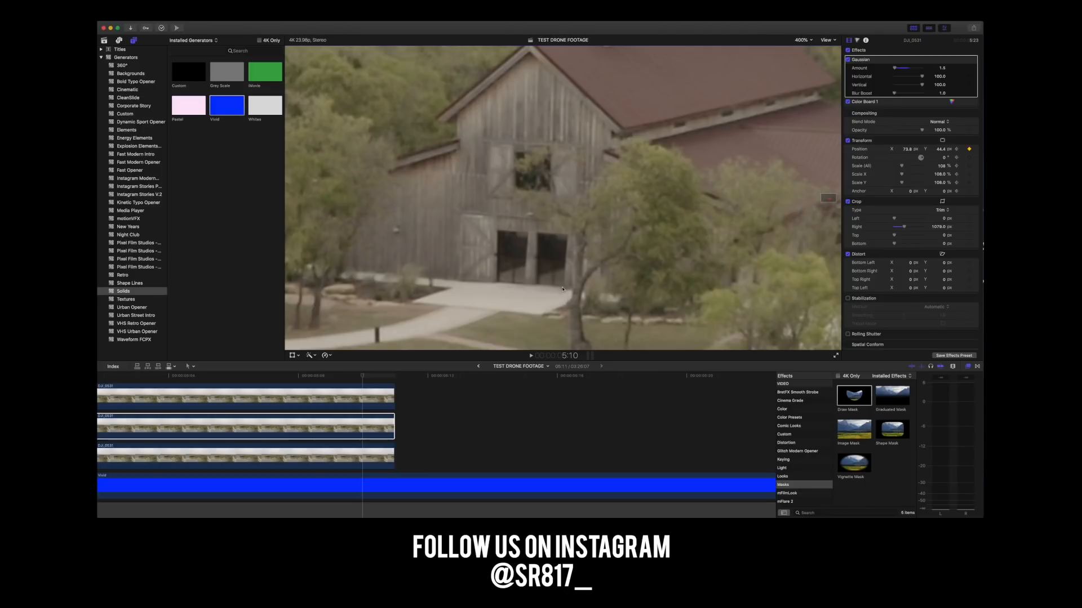
{"action": "key", "text": "Left"}
{"action": "key", "text": "Left"}
{"action": "key", "text": "Left"}
{"action": "key", "text": "Left"}
{"action": "key", "text": "Left"}
{"action": "key", "text": "Left"}
{"action": "key", "text": "Left"}
{"action": "key", "text": "Left"}
{"action": "key", "text": "Left"}
{"action": "key", "text": "Left"}
{"action": "key", "text": "Left"}
{"action": "key", "text": "Left"}
{"action": "key", "text": "Left"}
{"action": "key", "text": "Left"}
{"action": "key", "text": "Left"}
{"action": "key", "text": "Left"}
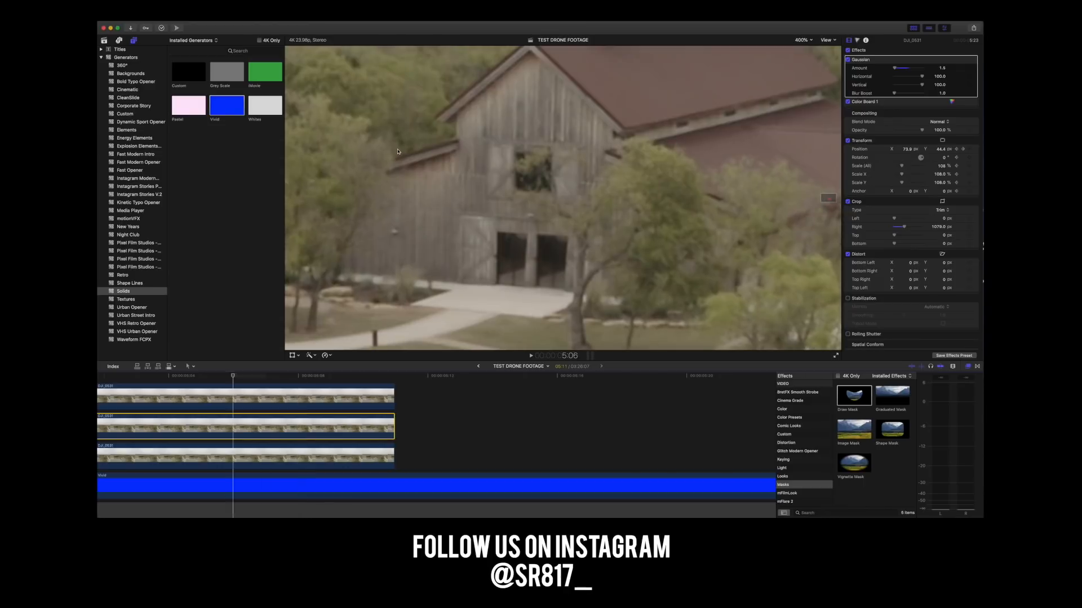
{"action": "key", "text": "Left"}
{"action": "key", "text": "Left"}
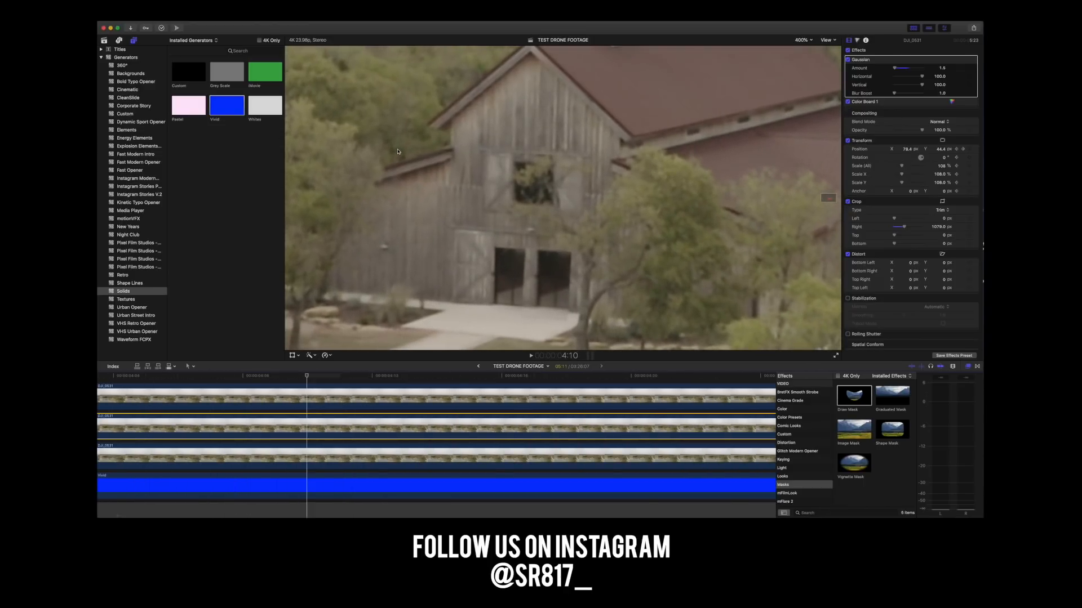
{"action": "key", "text": "Right"}
{"action": "key", "text": "Right"}
{"action": "key", "text": "Right"}
{"action": "key", "text": "Right"}
{"action": "key", "text": "Right"}
{"action": "key", "text": "Right"}
{"action": "key", "text": "Right"}
{"action": "key", "text": "Right"}
{"action": "key", "text": "Right"}
{"action": "key", "text": "Right"}
{"action": "key", "text": "Right"}
{"action": "key", "text": "Right"}
{"action": "key", "text": "Right"}
{"action": "key", "text": "Right"}
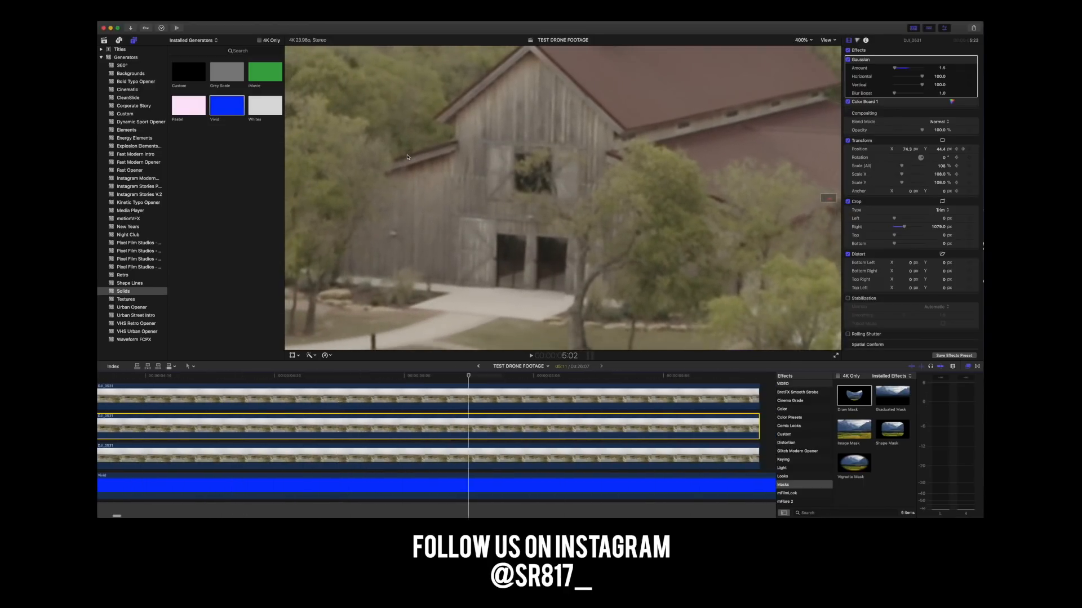
{"action": "key", "text": "Right"}
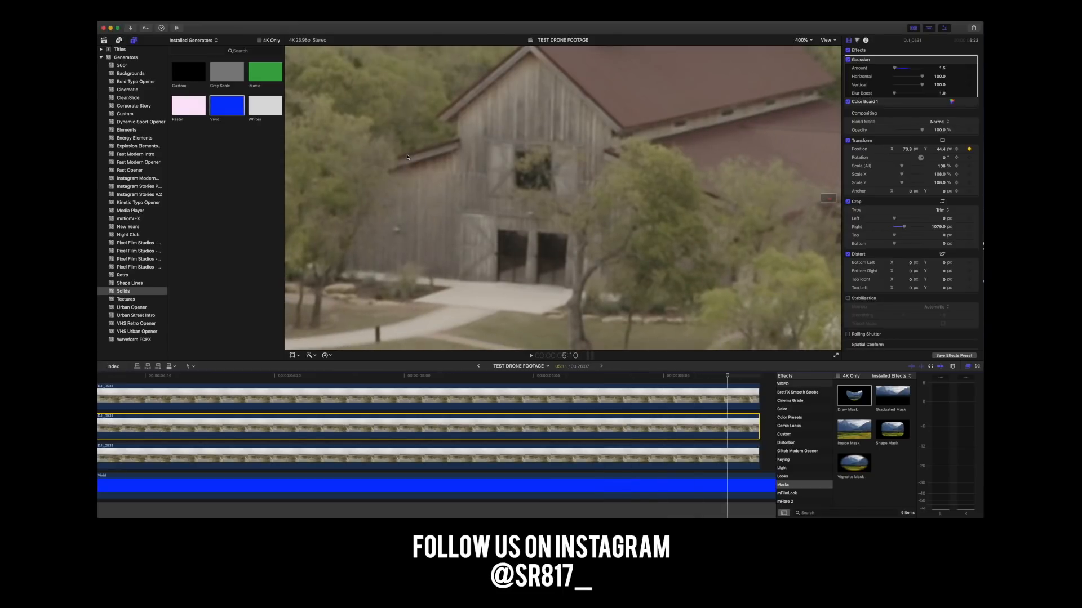
{"action": "key", "text": "Left"}
{"action": "key", "text": "Left"}
{"action": "key", "text": "Left"}
{"action": "key", "text": "Left"}
{"action": "key", "text": "Right"}
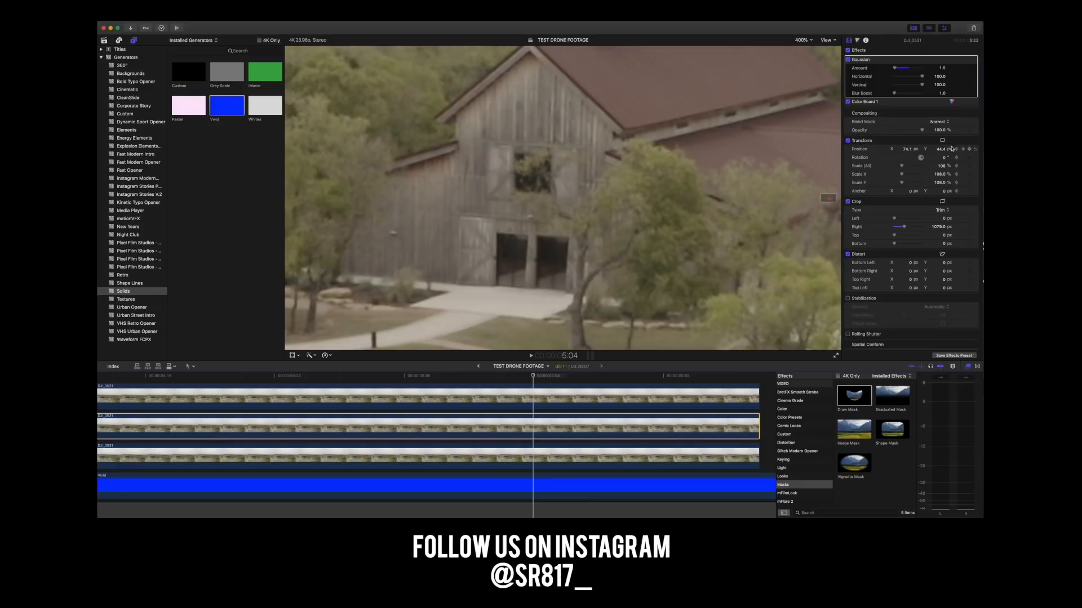
Step through the frames around 5:04 and back to the clip's first frame, examining the doorway patch's alignment.
{"action": "left_click", "coordinate": [906, 150]}
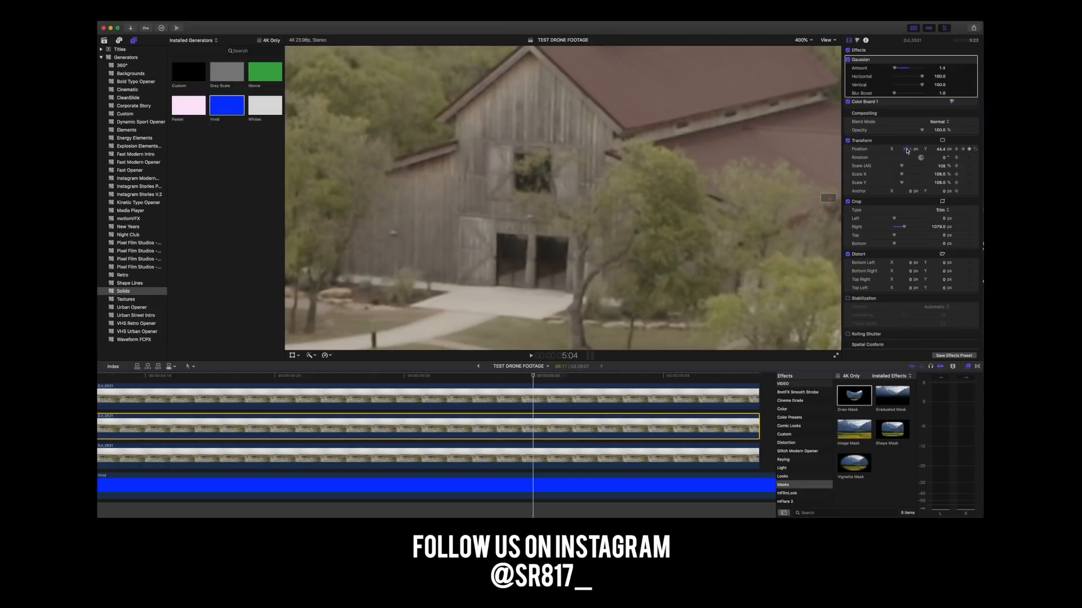
{"action": "key", "text": "Left"}
{"action": "key", "text": "Left"}
{"action": "key", "text": "Left"}
{"action": "key", "text": "Left"}
{"action": "key", "text": "Left"}
{"action": "key", "text": "Left"}
{"action": "key", "text": "Left"}
{"action": "key", "text": "Right"}
{"action": "key", "text": "Right"}
{"action": "key", "text": "Right"}
{"action": "key", "text": "Right"}
{"action": "key", "text": "Right"}
{"action": "key", "text": "Right"}
{"action": "key", "text": "Right"}
{"action": "key", "text": "Right"}
{"action": "key", "text": "Right"}
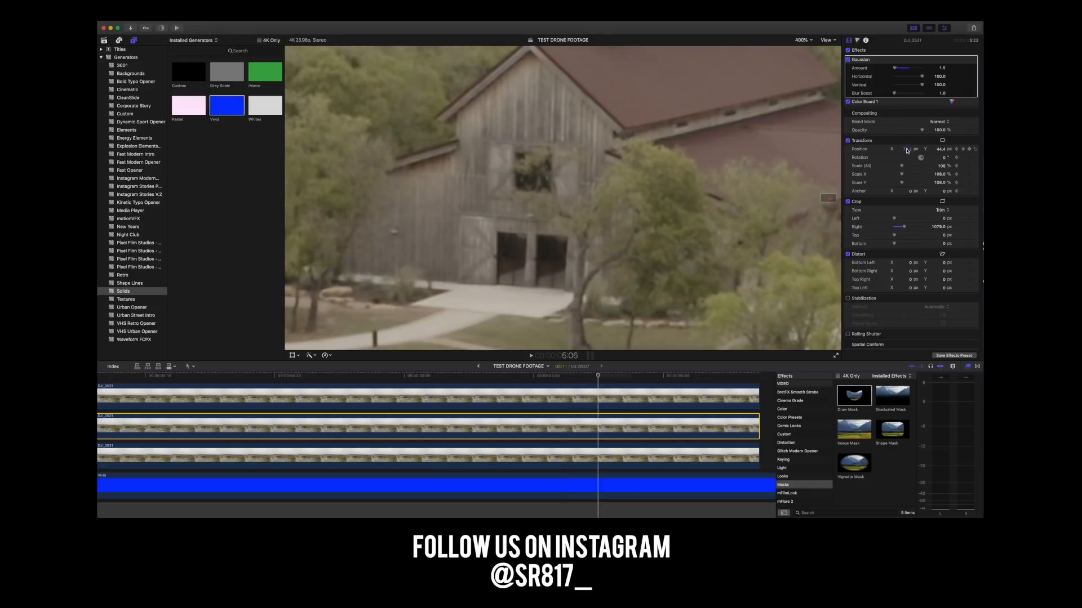
{"action": "key", "text": "Right"}
{"action": "key", "text": "Left"}
{"action": "key", "text": "Left"}
{"action": "key", "text": "Left"}
{"action": "key", "text": "Left"}
{"action": "key", "text": "Left"}
{"action": "key", "text": "Left"}
{"action": "key", "text": "Left"}
{"action": "key", "text": "Left"}
{"action": "key", "text": "Left"}
{"action": "key", "text": "Left"}
{"action": "key", "text": "Left"}
{"action": "key", "text": "Left"}
{"action": "key", "text": "Left"}
{"action": "key", "text": "Left"}
{"action": "key", "text": "Left"}
{"action": "key", "text": "Left"}
{"action": "key", "text": "Left"}
{"action": "key", "text": "Left"}
{"action": "key", "text": "Left"}
{"action": "key", "text": "Left"}
{"action": "key", "text": "Left"}
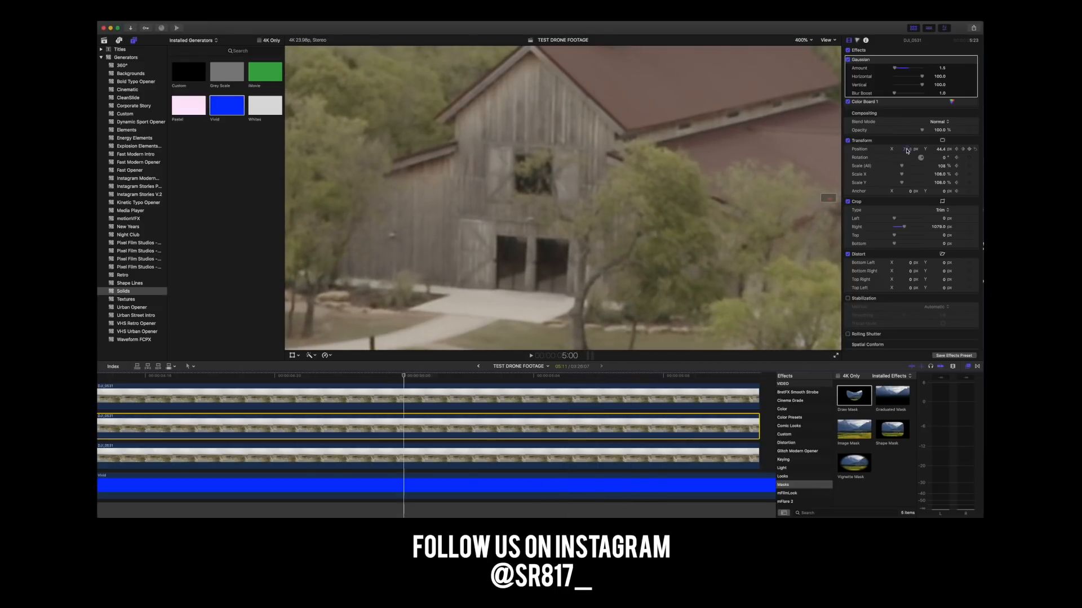
{"action": "key", "text": "Left"}
{"action": "key", "text": "Left"}
{"action": "key", "text": "Left"}
{"action": "key", "text": "Left"}
{"action": "key", "text": "Left"}
{"action": "key", "text": "Left"}
{"action": "key", "text": "Left"}
{"action": "key", "text": "Left"}
{"action": "key", "text": "Left"}
{"action": "key", "text": "Left"}
{"action": "key", "text": "Left"}
{"action": "key", "text": "Left"}
{"action": "key", "text": "Left"}
{"action": "key", "text": "Left"}
{"action": "key", "text": "Left"}
{"action": "key", "text": "Left"}
{"action": "key", "text": "Left"}
{"action": "key", "text": "Left"}
{"action": "key", "text": "Left"}
{"action": "key", "text": "Left"}
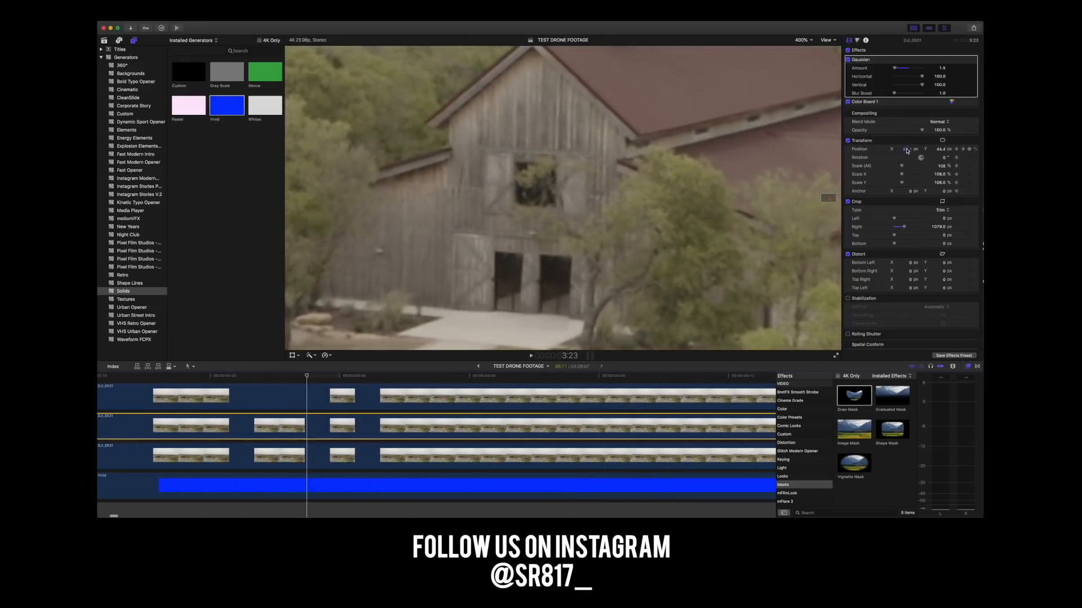
{"action": "key", "text": "Left"}
{"action": "key", "text": "Left"}
{"action": "key", "text": "Left"}
{"action": "key", "text": "Left"}
{"action": "key", "text": "Left"}
{"action": "key", "text": "Left"}
{"action": "key", "text": "Left"}
{"action": "key", "text": "Left"}
{"action": "key", "text": "Left"}
{"action": "key", "text": "Left"}
{"action": "key", "text": "Left"}
{"action": "key", "text": "Left"}
{"action": "key", "text": "Left"}
{"action": "key", "text": "Left"}
{"action": "key", "text": "Left"}
{"action": "key", "text": "Left"}
{"action": "key", "text": "Left"}
{"action": "key", "text": "Left"}
{"action": "key", "text": "Left"}
{"action": "key", "text": "Left"}
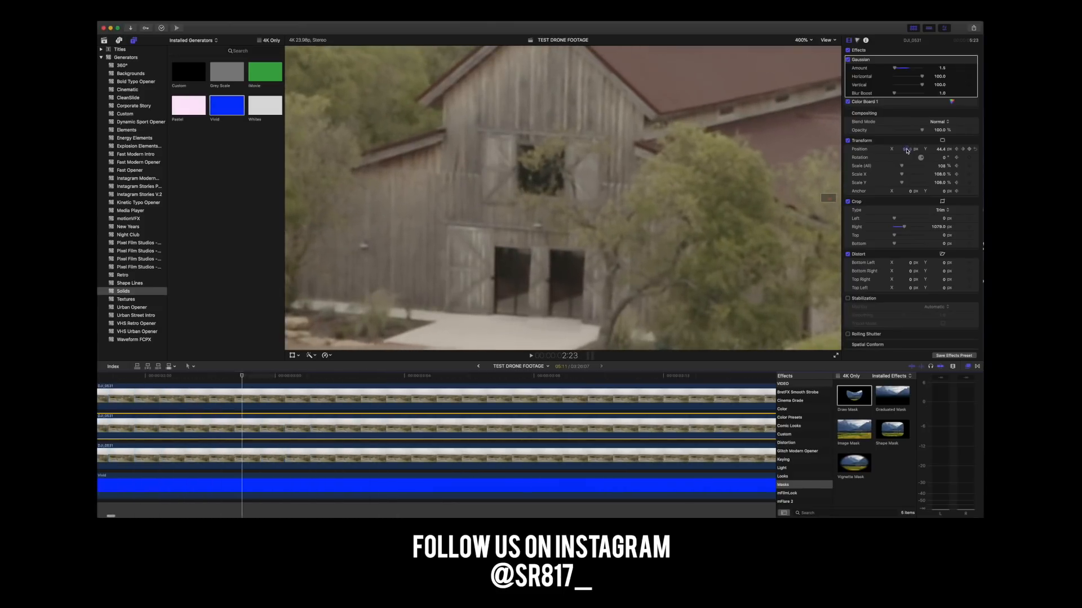
{"action": "key", "text": "Left"}
{"action": "key", "text": "Left"}
{"action": "key", "text": "Left"}
{"action": "key", "text": "Left"}
{"action": "key", "text": "Left"}
{"action": "key", "text": "Left"}
{"action": "key", "text": "Left"}
{"action": "key", "text": "Left"}
{"action": "key", "text": "Left"}
{"action": "key", "text": "Left"}
{"action": "key", "text": "Left"}
{"action": "key", "text": "Left"}
{"action": "key", "text": "Left"}
{"action": "key", "text": "Left"}
{"action": "key", "text": "Left"}
{"action": "key", "text": "Left"}
{"action": "key", "text": "Left"}
{"action": "key", "text": "Left"}
{"action": "key", "text": "Left"}
{"action": "key", "text": "Left"}
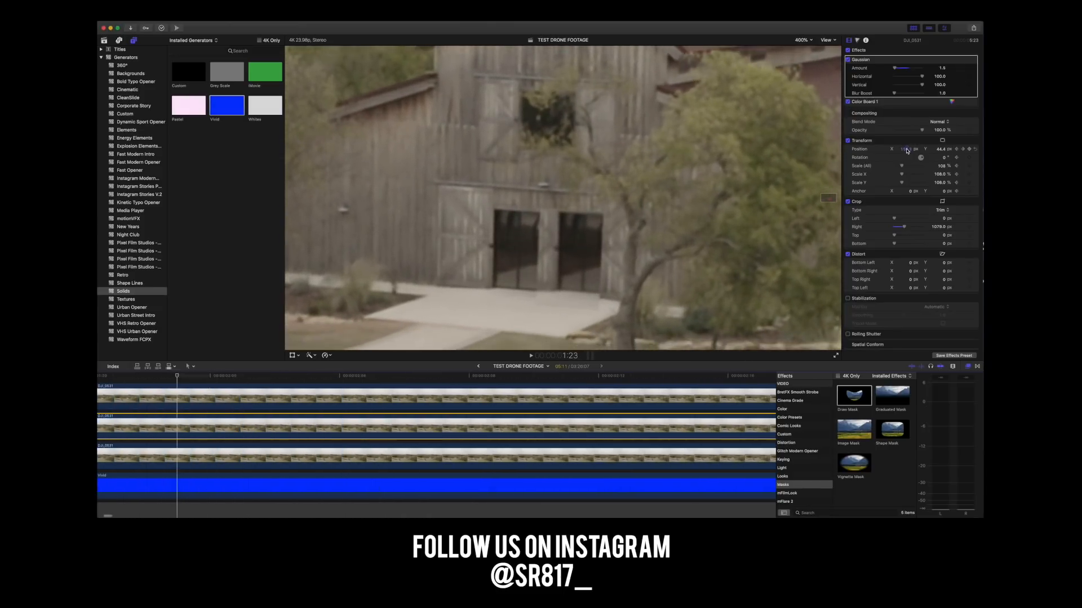
{"action": "key", "text": "Left"}
{"action": "key", "text": "Left"}
{"action": "key", "text": "Left"}
{"action": "key", "text": "Left"}
{"action": "key", "text": "Left"}
{"action": "key", "text": "Left"}
{"action": "key", "text": "Left"}
{"action": "key", "text": "Left"}
{"action": "key", "text": "Left"}
{"action": "key", "text": "Left"}
{"action": "key", "text": "Left"}
{"action": "key", "text": "Left"}
{"action": "key", "text": "Left"}
{"action": "key", "text": "Left"}
{"action": "key", "text": "Left"}
{"action": "key", "text": "Left"}
{"action": "key", "text": "Left"}
{"action": "key", "text": "Left"}
{"action": "key", "text": "Left"}
{"action": "key", "text": "Left"}
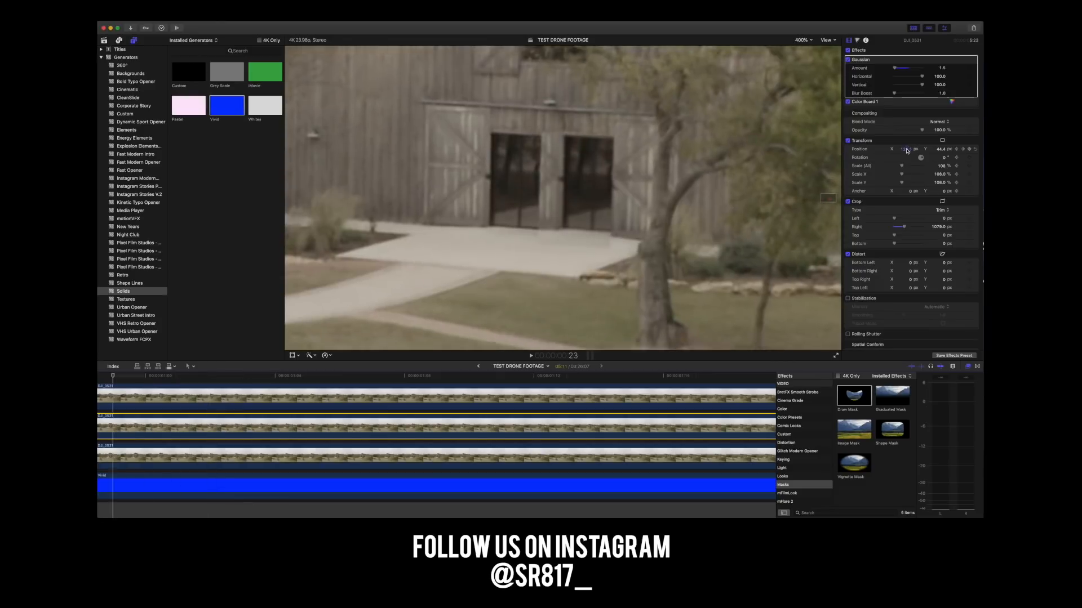
{"action": "key", "text": "Left"}
{"action": "key", "text": "Left"}
{"action": "key", "text": "Left"}
{"action": "key", "text": "Left"}
{"action": "key", "text": "Left"}
{"action": "key", "text": "Left"}
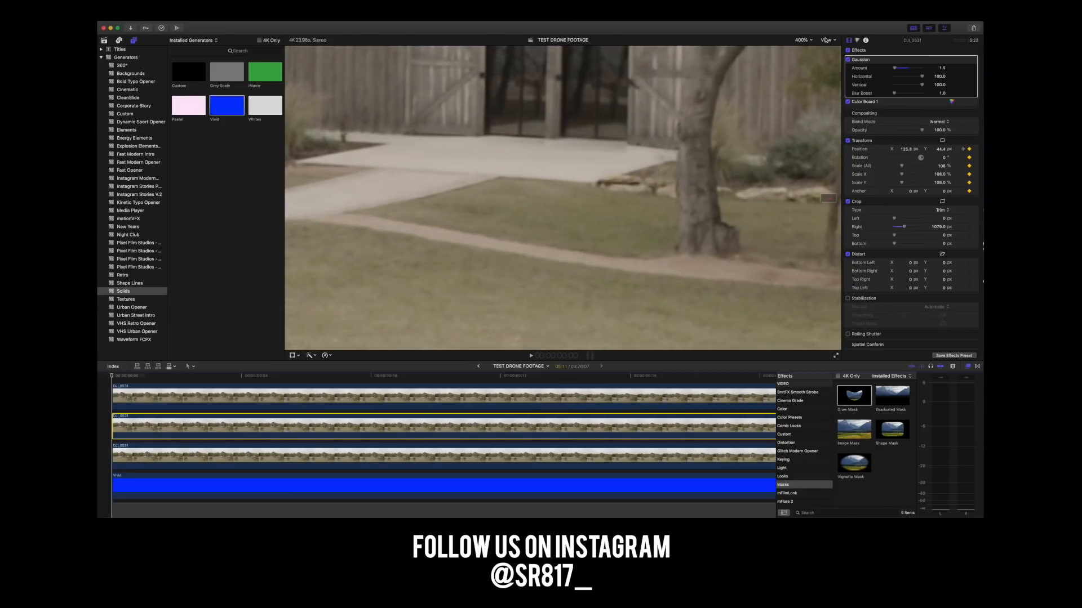
Fit the whole frame in the viewer and play the clip through to check the repositioned doorway patch.
{"action": "left_click", "coordinate": [802, 40]}
{"action": "left_click", "coordinate": [804, 48]}
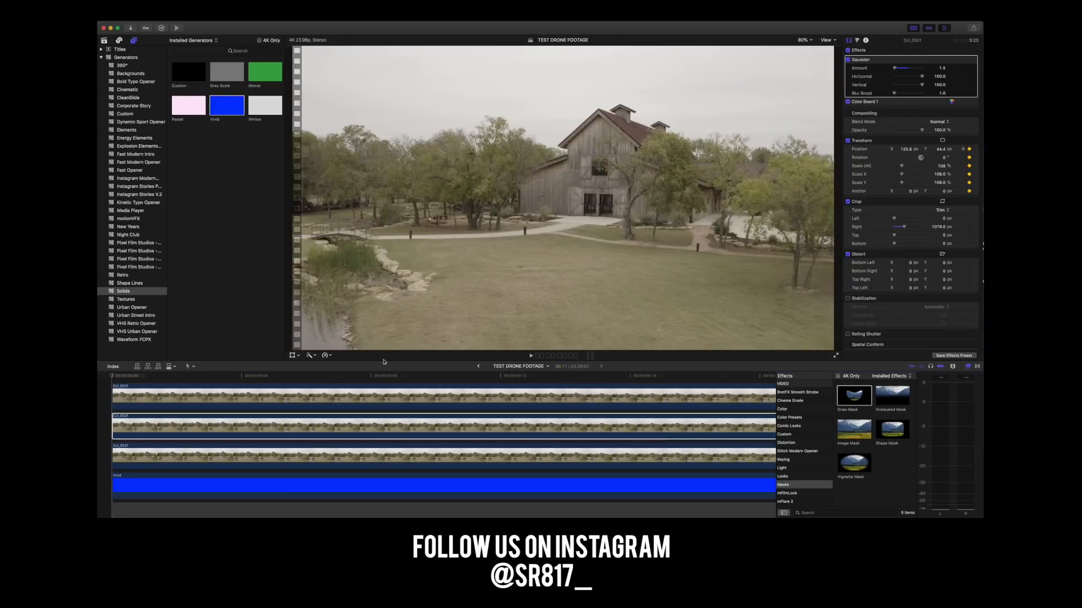
{"action": "left_click", "coordinate": [175, 376]}
{"action": "key", "text": "space"}
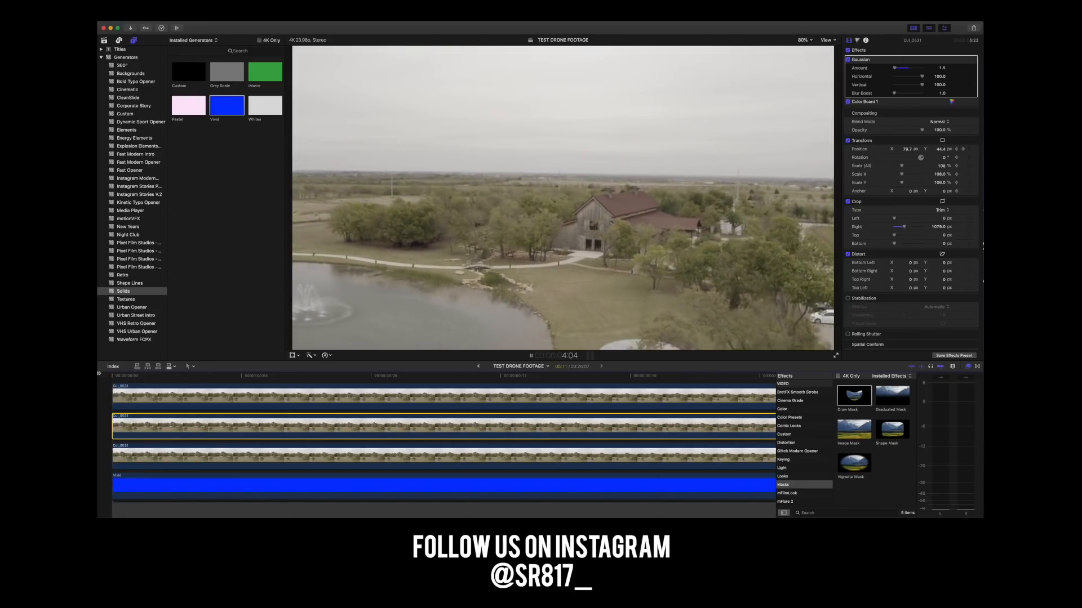
{"action": "key", "text": "space"}
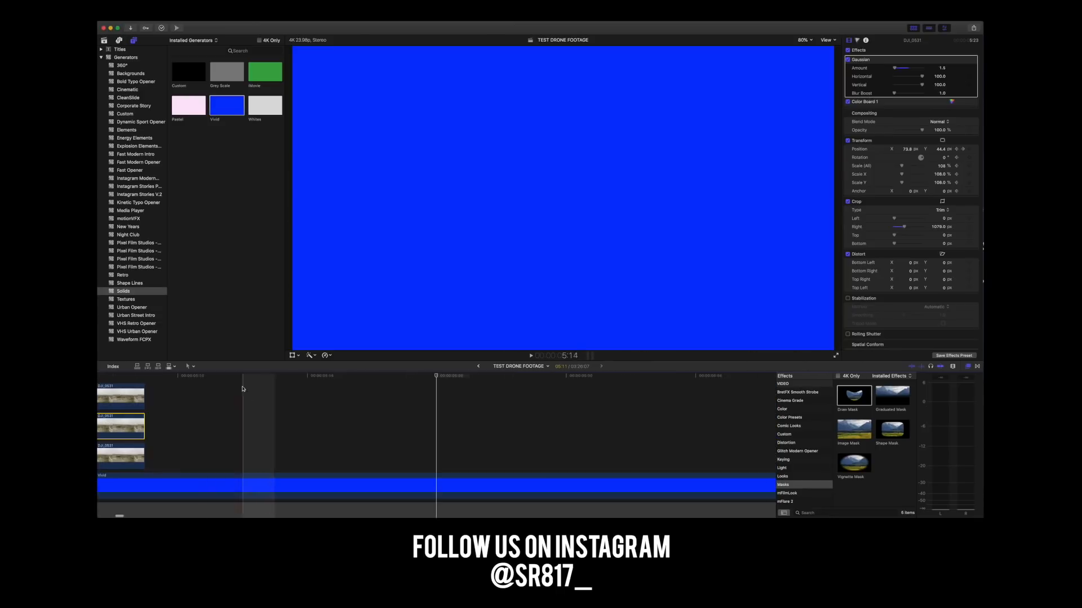
Scrub through the clip's first half second, up to frame 12, to examine the doorway patch.
{"action": "scroll", "coordinate": [130, 415], "scroll_direction": "left", "scroll_amount": 10}
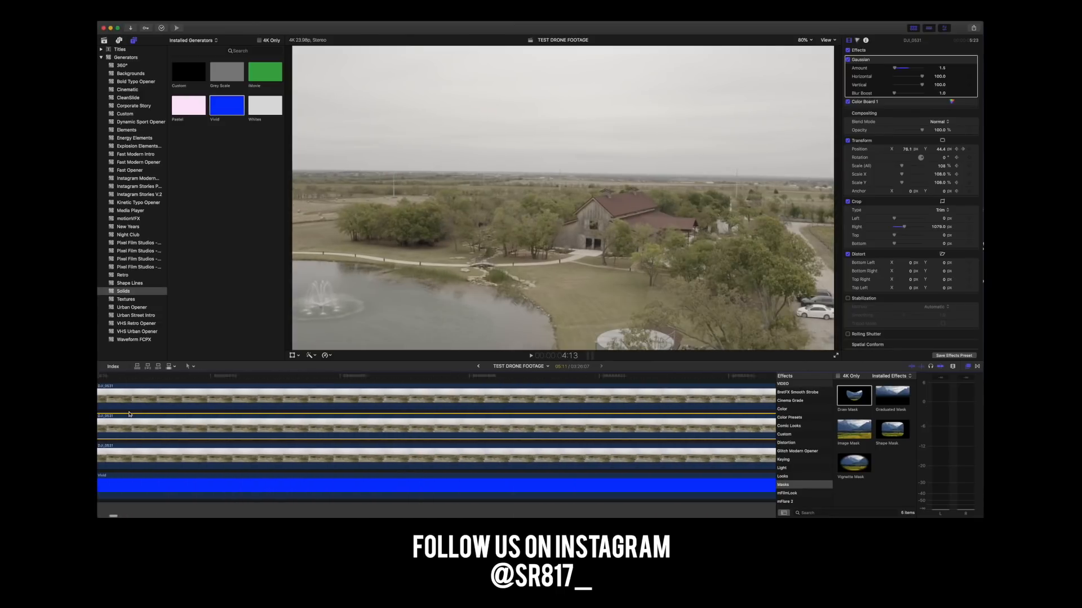
{"action": "scroll", "coordinate": [130, 415], "scroll_direction": "left", "scroll_amount": 8}
{"action": "scroll", "coordinate": [182, 399], "scroll_direction": "left", "scroll_amount": 2}
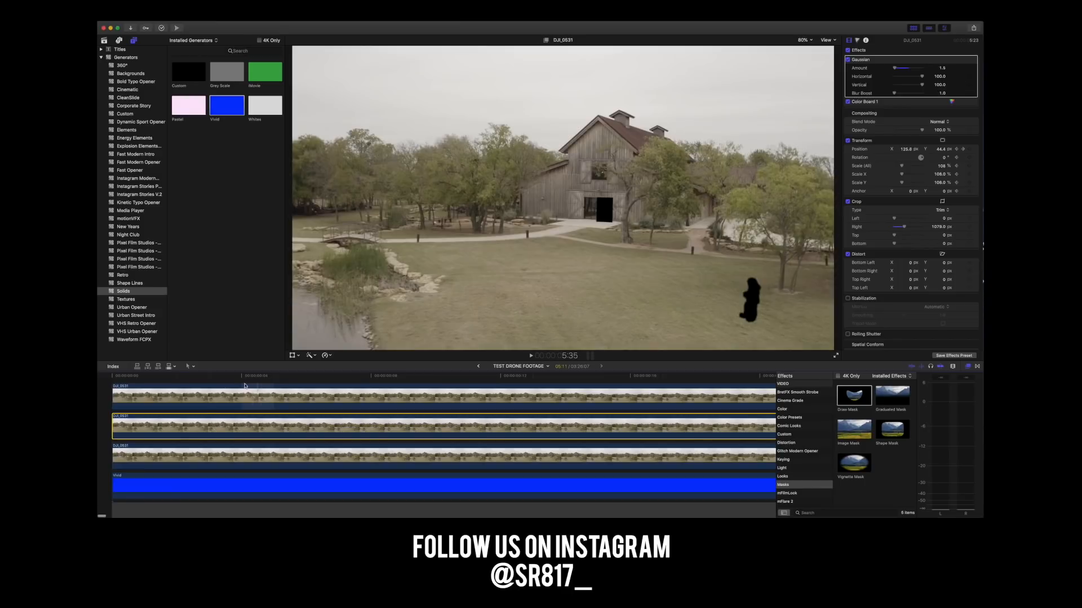
{"action": "left_click", "coordinate": [205, 376]}
{"action": "left_click_drag", "start_coordinate": [207, 380], "coordinate": [325, 373]}
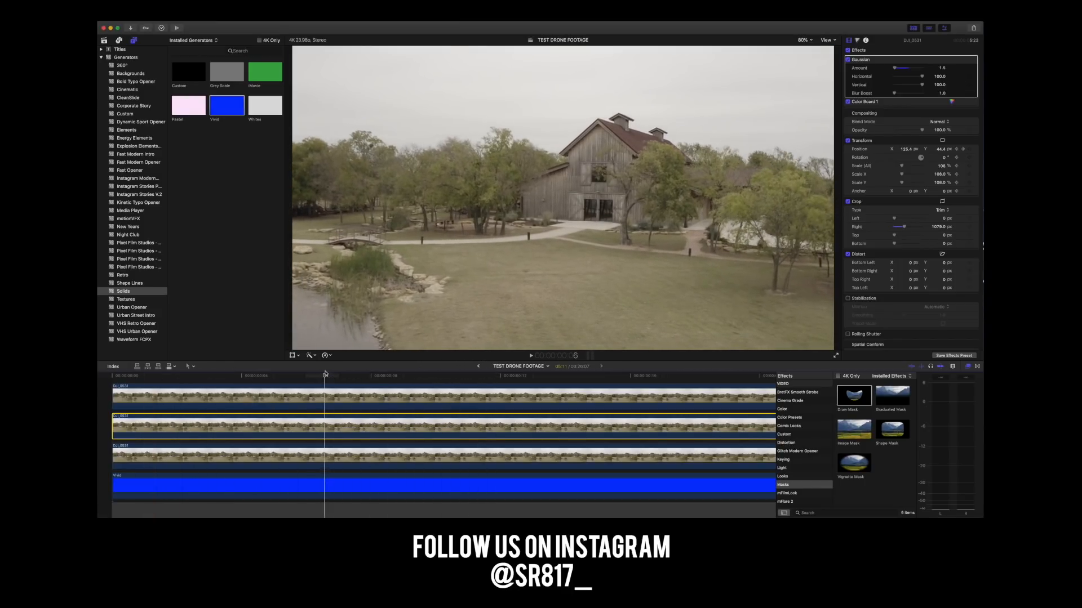
{"action": "scroll", "coordinate": [363, 379], "scroll_direction": "right", "scroll_amount": 4}
{"action": "left_click", "coordinate": [244, 375]}
{"action": "left_click_drag", "start_coordinate": [243, 375], "coordinate": [377, 369]}
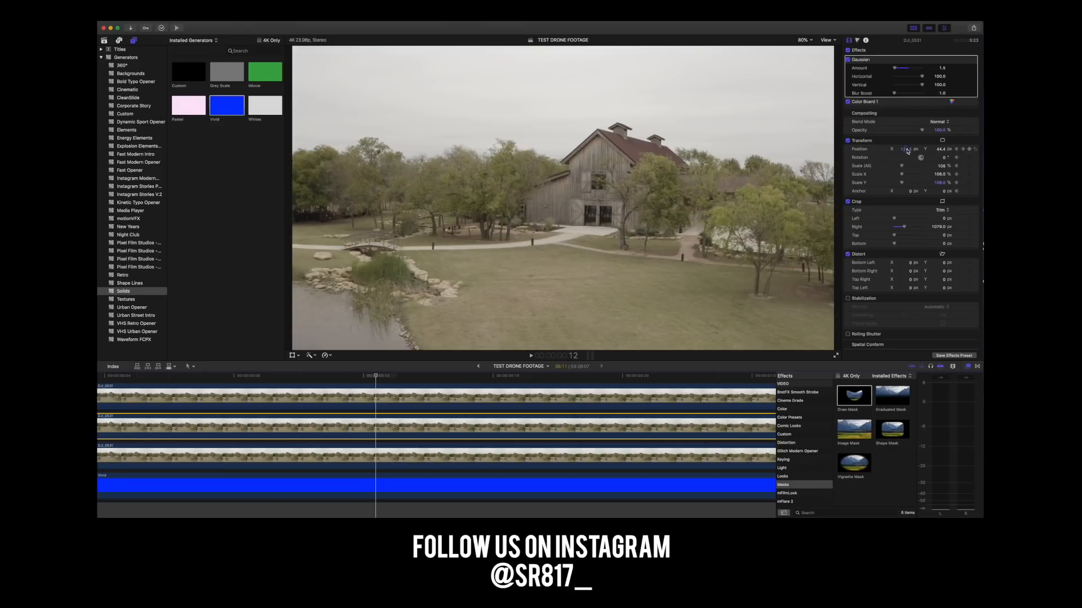
Adjust the doorway patch clip's horizontal position at frame 12 to realign it with the barn doorway.
{"action": "key", "text": "Right"}
{"action": "key", "text": "Right"}
{"action": "key", "text": "Right"}
{"action": "key", "text": "Left"}
{"action": "key", "text": "Left"}
{"action": "key", "text": "Left"}
{"action": "left_click_drag", "start_coordinate": [906, 150], "coordinate": [905, 149]}
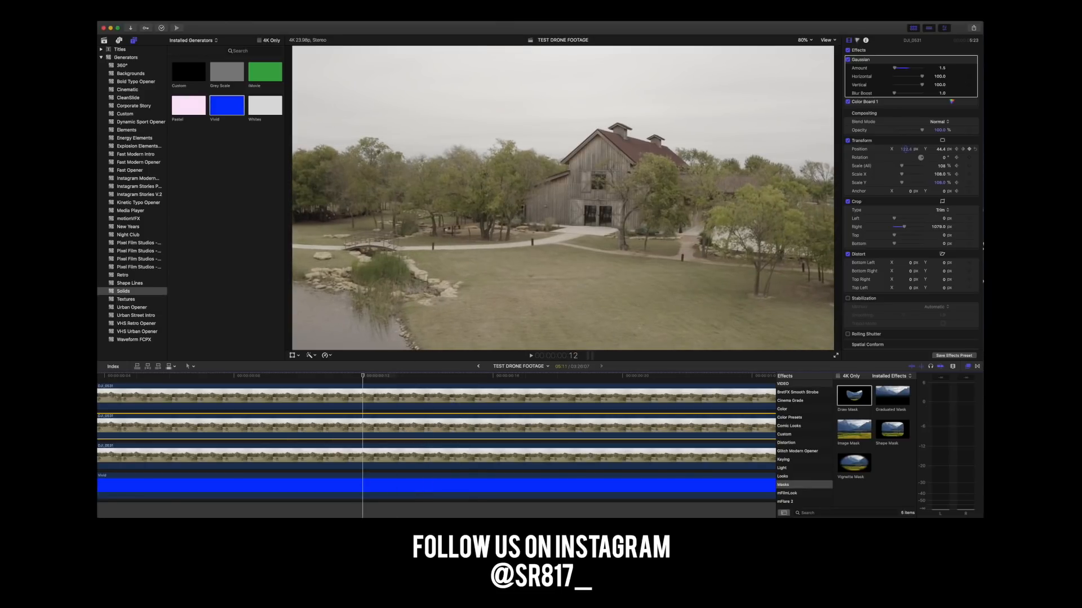
Realign the doorway patch horizontally at frames 17 and 23 with the clip's keyframed X position.
{"action": "key", "text": "Right"}
{"action": "key", "text": "Right"}
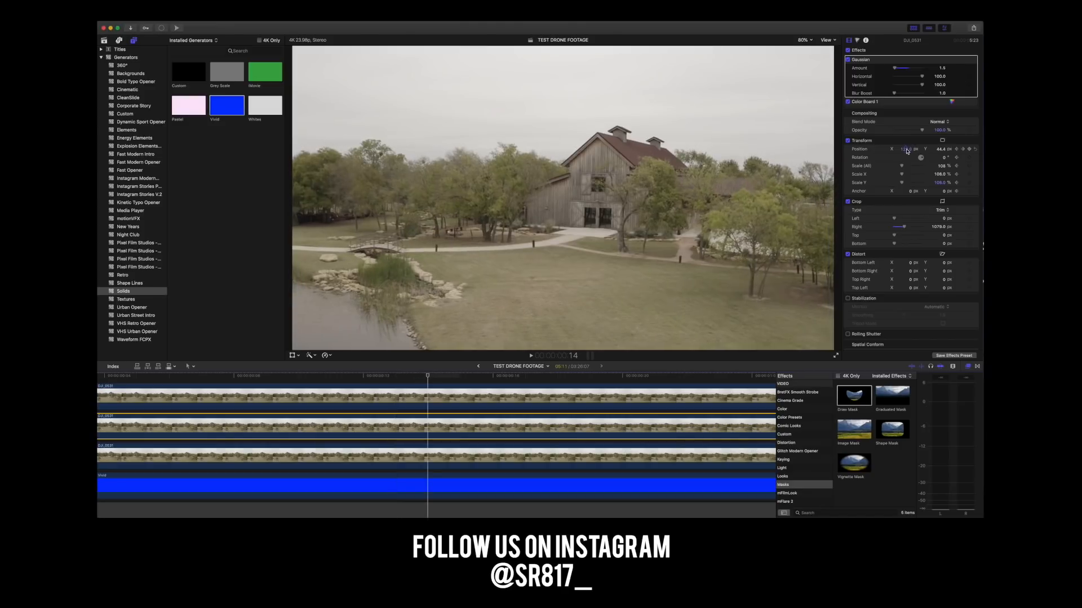
{"action": "key", "text": "Right"}
{"action": "key", "text": "Right"}
{"action": "key", "text": "Right"}
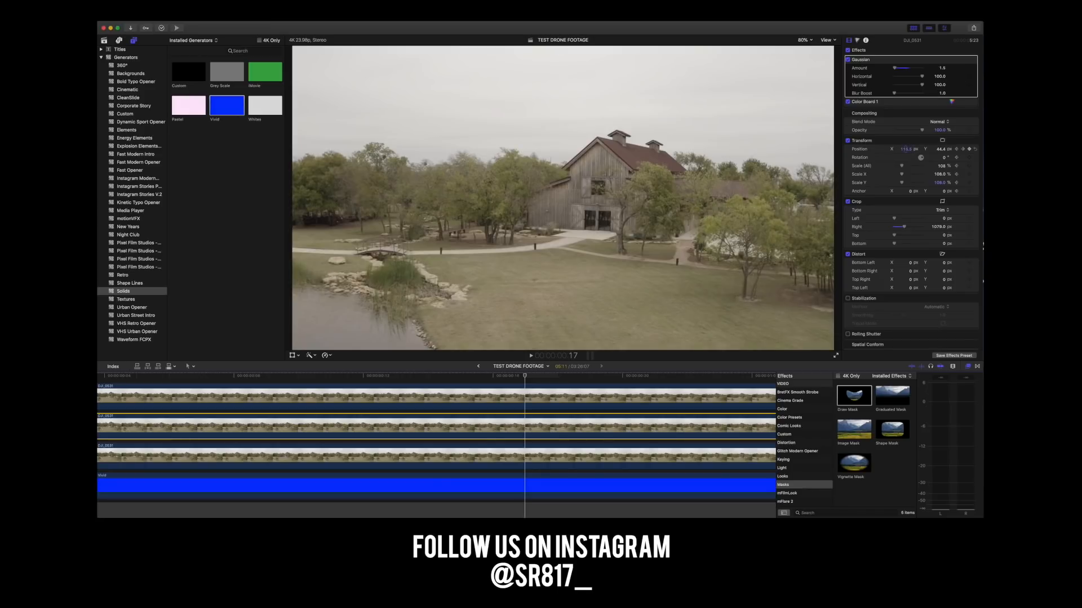
{"action": "key", "text": "Right"}
{"action": "key", "text": "Right"}
{"action": "key", "text": "Right"}
{"action": "key", "text": "Right"}
{"action": "key", "text": "Right"}
{"action": "key", "text": "Right"}
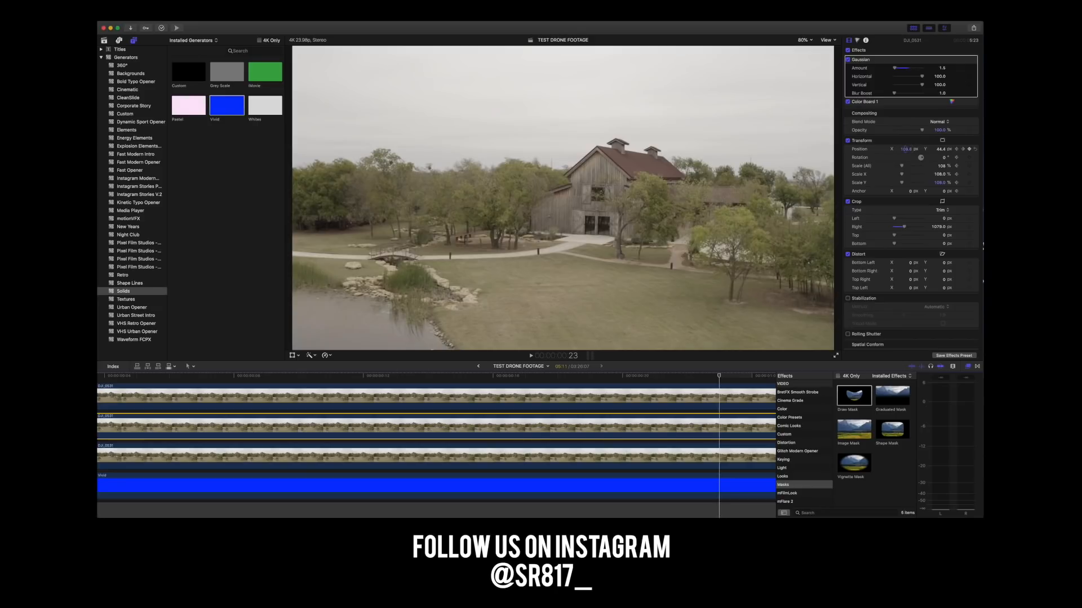
Step forward through the footage from frame 23 past the four-second mark to examine the doorway patch's alignment.
{"action": "key", "text": "Right"}
{"action": "key", "text": "Right"}
{"action": "key", "text": "Right"}
{"action": "key", "text": "Right"}
{"action": "key", "text": "Right"}
{"action": "key", "text": "Right"}
{"action": "key", "text": "Right"}
{"action": "key", "text": "Right"}
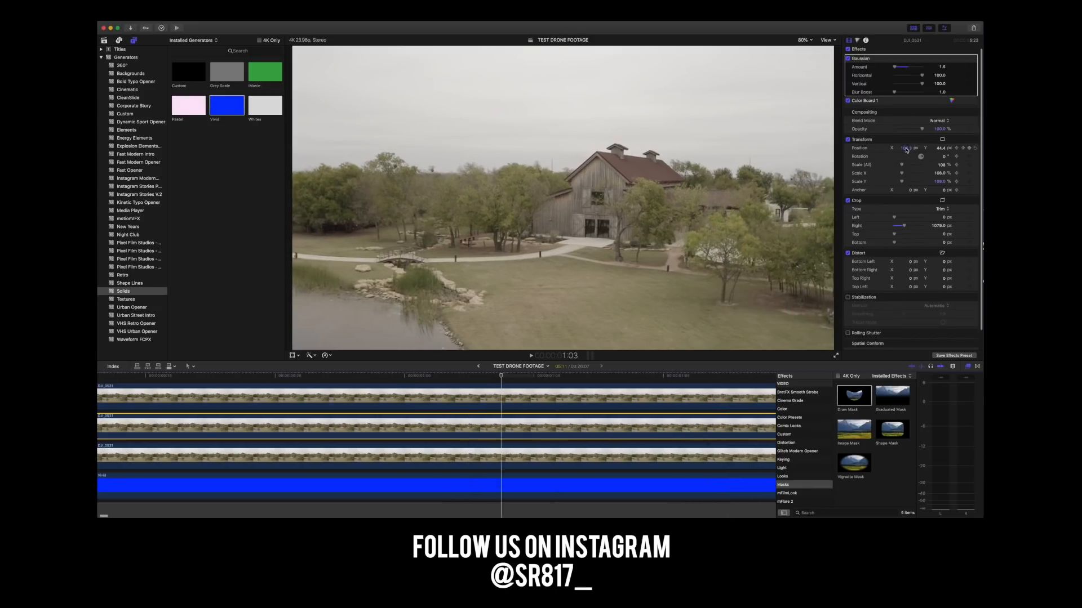
{"action": "key", "text": "Right"}
{"action": "key", "text": "Right"}
{"action": "key", "text": "Right"}
{"action": "key", "text": "Right"}
{"action": "key", "text": "Right"}
{"action": "key", "text": "Right"}
{"action": "key", "text": "Right"}
{"action": "key", "text": "Right"}
{"action": "key", "text": "Right"}
{"action": "key", "text": "Right"}
{"action": "key", "text": "Right"}
{"action": "key", "text": "Right"}
{"action": "key", "text": "Right"}
{"action": "key", "text": "Right"}
{"action": "key", "text": "Right"}
{"action": "key", "text": "Right"}
{"action": "key", "text": "Right"}
{"action": "key", "text": "Right"}
{"action": "key", "text": "Right"}
{"action": "key", "text": "Right"}
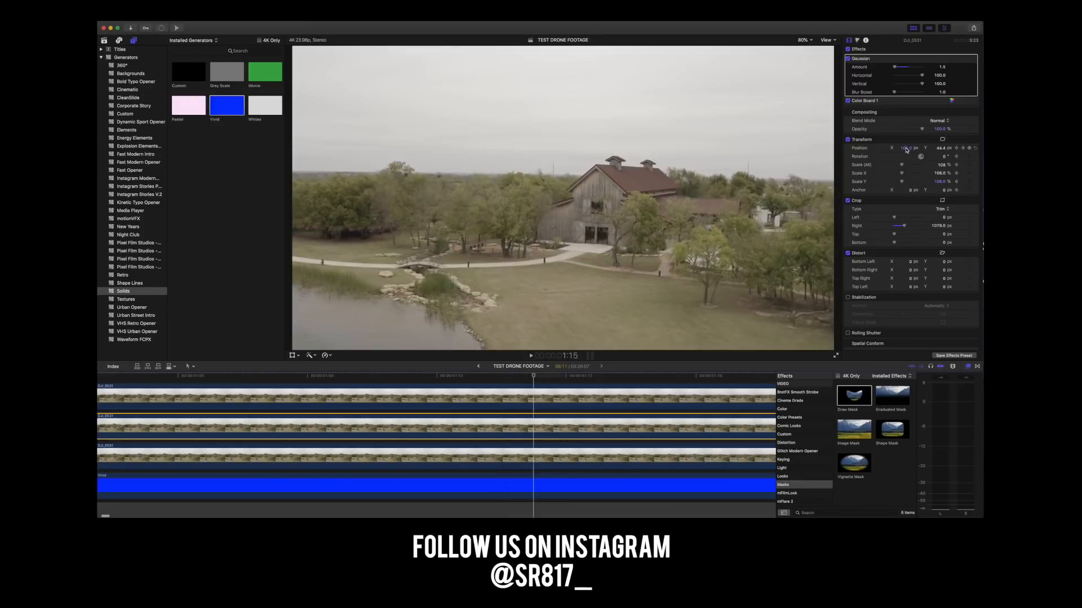
{"action": "key", "text": "Right"}
{"action": "key", "text": "Right"}
{"action": "key", "text": "Right"}
{"action": "key", "text": "Right"}
{"action": "key", "text": "Right"}
{"action": "key", "text": "Right"}
{"action": "key", "text": "Right"}
{"action": "key", "text": "Right"}
{"action": "key", "text": "Right"}
{"action": "key", "text": "Right"}
{"action": "key", "text": "Right"}
{"action": "key", "text": "Right"}
{"action": "key", "text": "Right"}
{"action": "key", "text": "Right"}
{"action": "key", "text": "Right"}
{"action": "key", "text": "Right"}
{"action": "key", "text": "Right"}
{"action": "key", "text": "Right"}
{"action": "key", "text": "Right"}
{"action": "key", "text": "Right"}
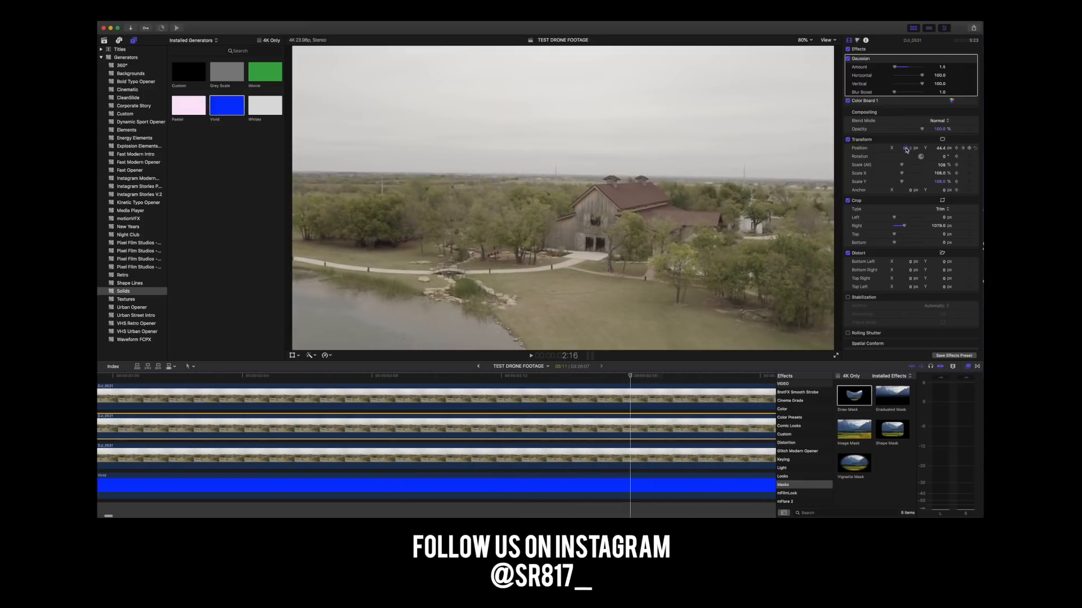
{"action": "key", "text": "Right"}
{"action": "key", "text": "Right"}
{"action": "key", "text": "Right"}
{"action": "key", "text": "Right"}
{"action": "key", "text": "Right"}
{"action": "key", "text": "Right"}
{"action": "key", "text": "Right"}
{"action": "key", "text": "Right"}
{"action": "key", "text": "Right"}
{"action": "key", "text": "Right"}
{"action": "key", "text": "Right"}
{"action": "key", "text": "Right"}
{"action": "key", "text": "Right"}
{"action": "key", "text": "Right"}
{"action": "key", "text": "Right"}
{"action": "key", "text": "Right"}
{"action": "key", "text": "Right"}
{"action": "key", "text": "Right"}
{"action": "key", "text": "Right"}
{"action": "key", "text": "Right"}
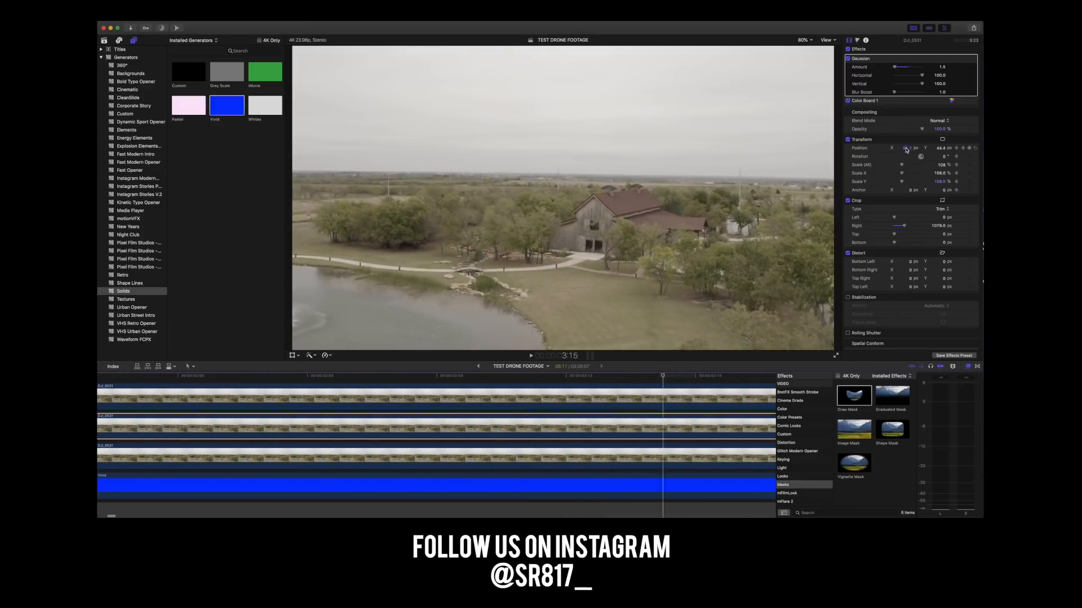
{"action": "key", "text": "Right"}
{"action": "key", "text": "Right"}
{"action": "key", "text": "Right"}
{"action": "key", "text": "Right"}
{"action": "key", "text": "Right"}
Return to 4:00 and adjust the doorway patch clip's horizontal position there.
{"action": "key", "text": "Left"}
{"action": "key", "text": "Left"}
{"action": "key", "text": "Left"}
{"action": "key", "text": "Left"}
{"action": "key", "text": "Left"}
{"action": "key", "text": "Left"}
{"action": "key", "text": "Left"}
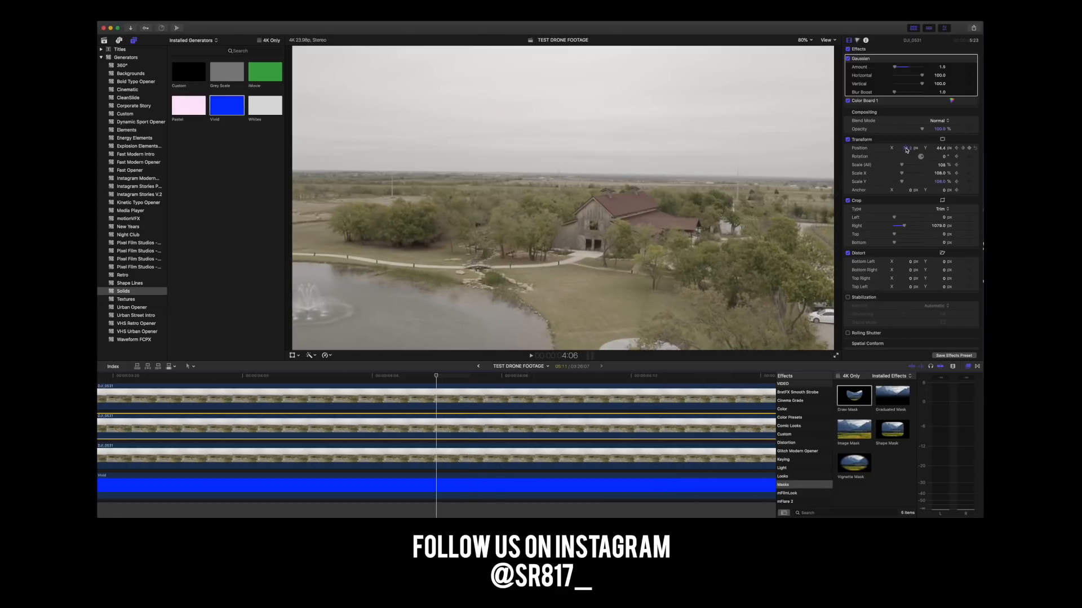
{"action": "key", "text": "Left"}
{"action": "key", "text": "Left"}
{"action": "key", "text": "Right"}
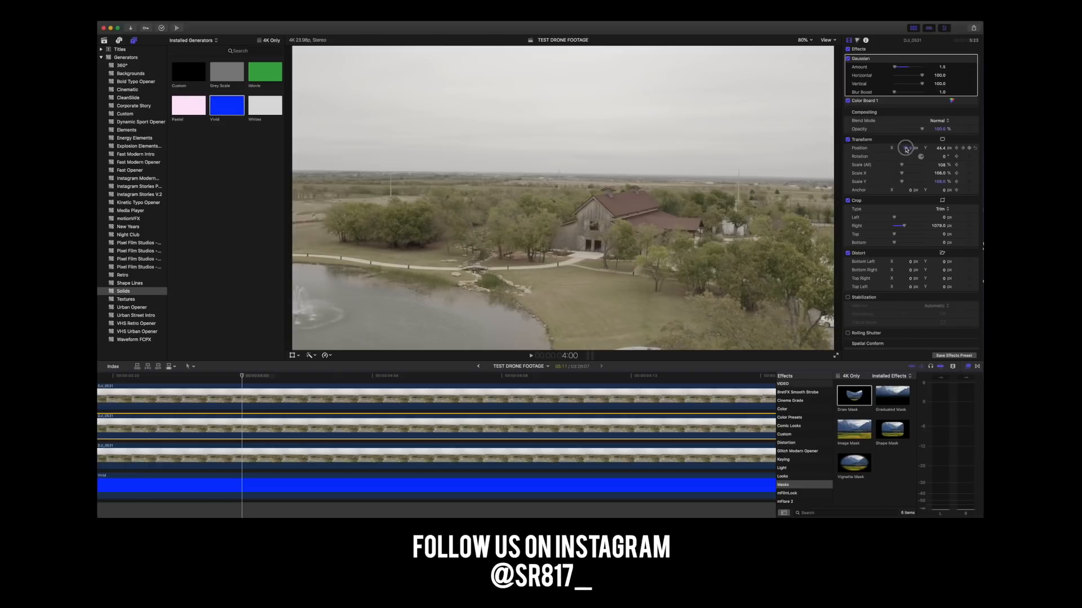
{"action": "left_click", "coordinate": [906, 148]}
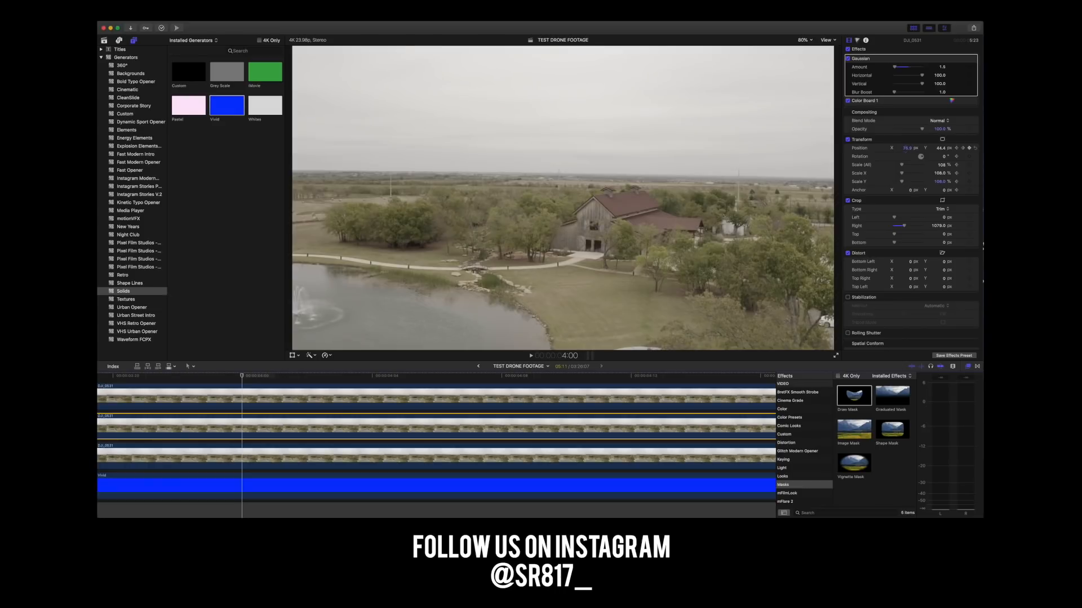
Step from 4:00 to 5:03 and scrub through the whole clip to examine the doorway patch's alignment.
{"action": "scroll", "coordinate": [906, 150], "scroll_direction": "down", "scroll_amount": 1}
{"action": "key", "text": "Right"}
{"action": "key", "text": "Right"}
{"action": "key", "text": "Right"}
{"action": "key", "text": "Right"}
{"action": "key", "text": "Right"}
{"action": "key", "text": "Right"}
{"action": "key", "text": "Right"}
{"action": "key", "text": "Right"}
{"action": "key", "text": "Right"}
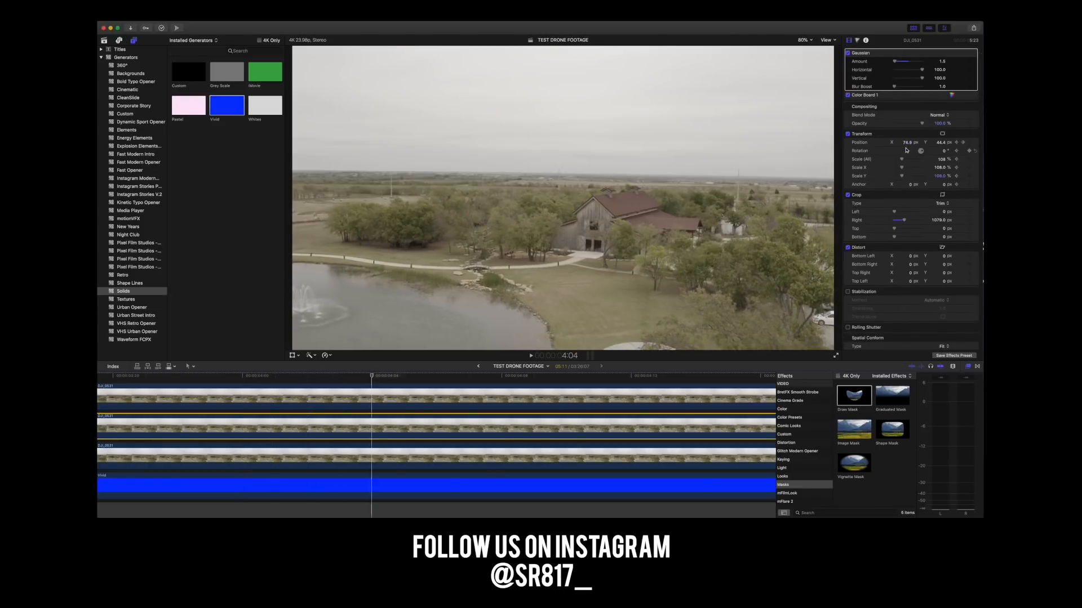
{"action": "key", "text": "Right"}
{"action": "key", "text": "Right"}
{"action": "key", "text": "Right"}
{"action": "key", "text": "Right"}
{"action": "key", "text": "Right"}
{"action": "key", "text": "Right"}
{"action": "key", "text": "Right"}
{"action": "key", "text": "Right"}
{"action": "key", "text": "Right"}
{"action": "key", "text": "Right"}
{"action": "key", "text": "Right"}
{"action": "key", "text": "Right"}
{"action": "key", "text": "Right"}
{"action": "key", "text": "Right"}
{"action": "key", "text": "Right"}
{"action": "key", "text": "Right"}
{"action": "key", "text": "Right"}
{"action": "key", "text": "Right"}
{"action": "key", "text": "Right"}
{"action": "key", "text": "Right"}
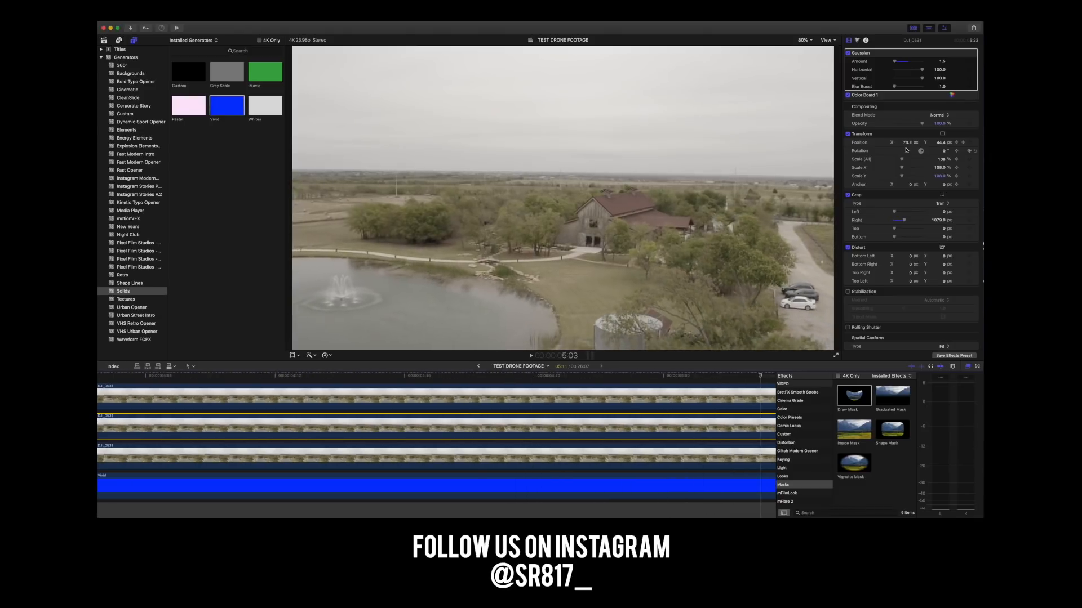
{"action": "key", "text": "super+minus"}
{"action": "key", "text": "super+minus"}
{"action": "key", "text": "super+minus"}
{"action": "key", "text": "super+minus"}
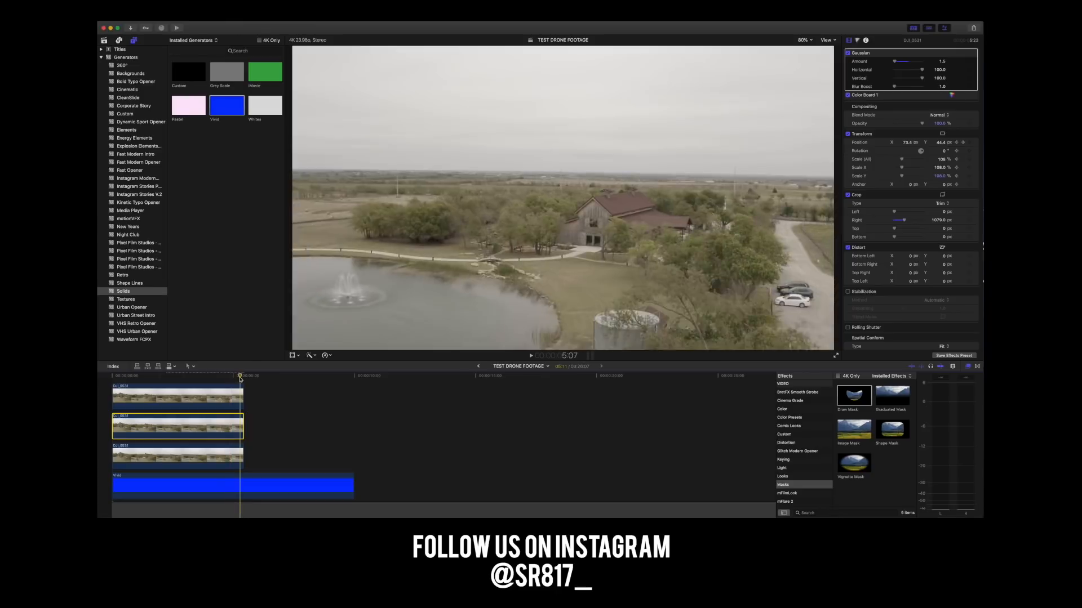
{"action": "left_click", "coordinate": [124, 376]}
{"action": "left_click_drag", "start_coordinate": [124, 377], "coordinate": [166, 377]}
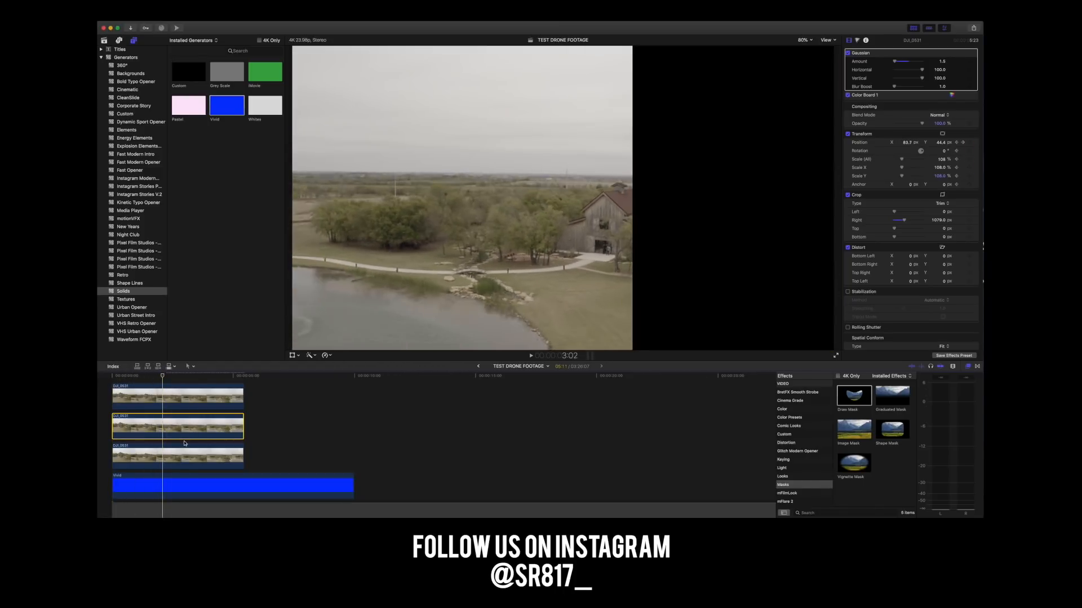
In the middle clip's Color Board exposure, set highlights to -3% and shadows to -25%, and raise the midtones above zero.
{"action": "left_click", "coordinate": [180, 425]}
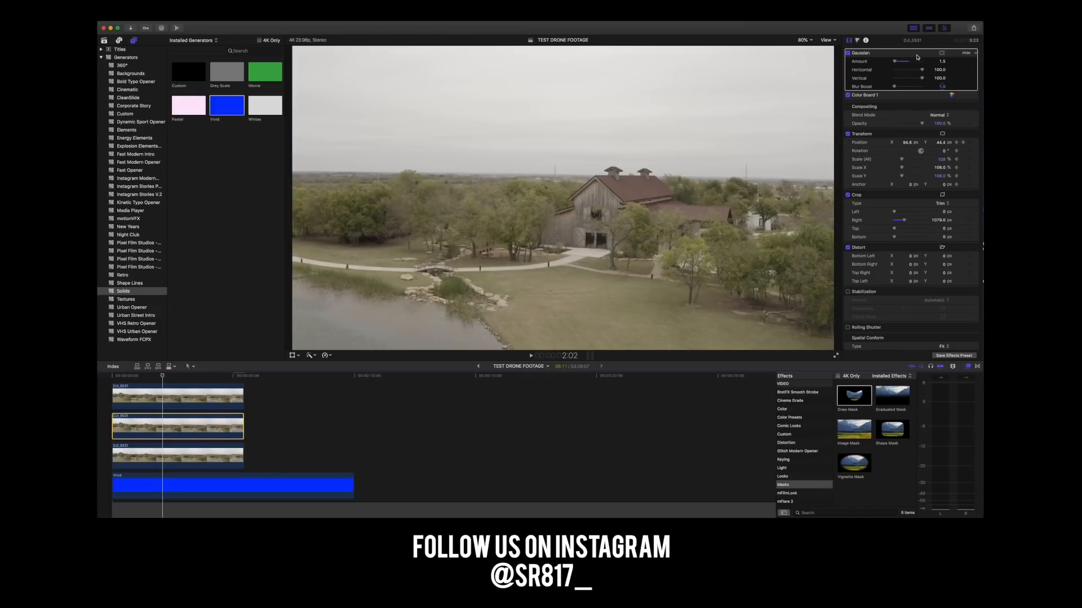
{"action": "scroll", "coordinate": [924, 73], "scroll_direction": "up", "scroll_amount": 1}
{"action": "left_click", "coordinate": [952, 100]}
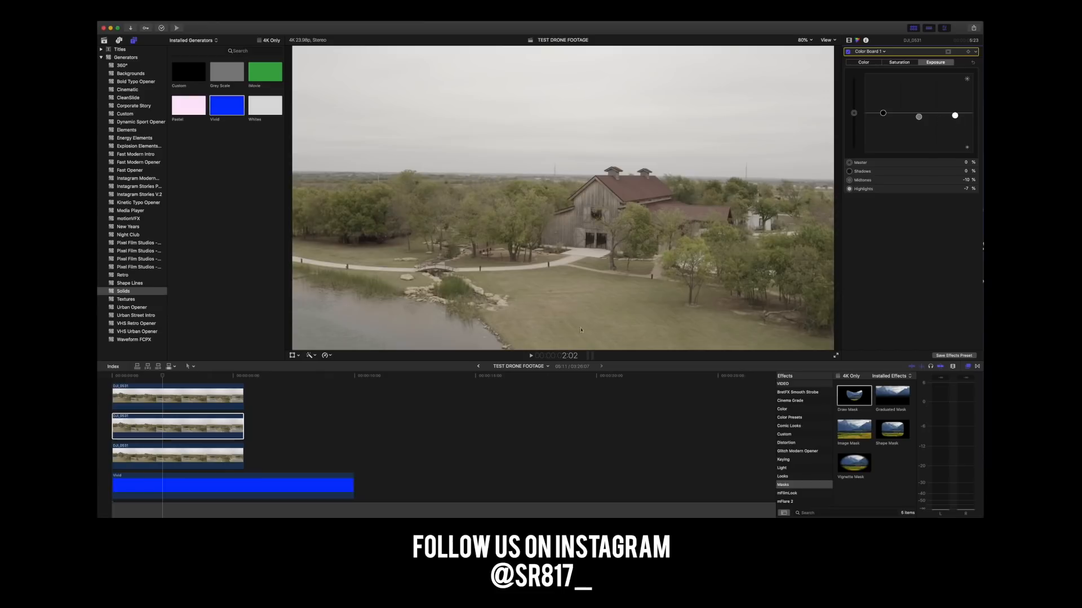
{"action": "left_click_drag", "start_coordinate": [163, 374], "coordinate": [118, 376]}
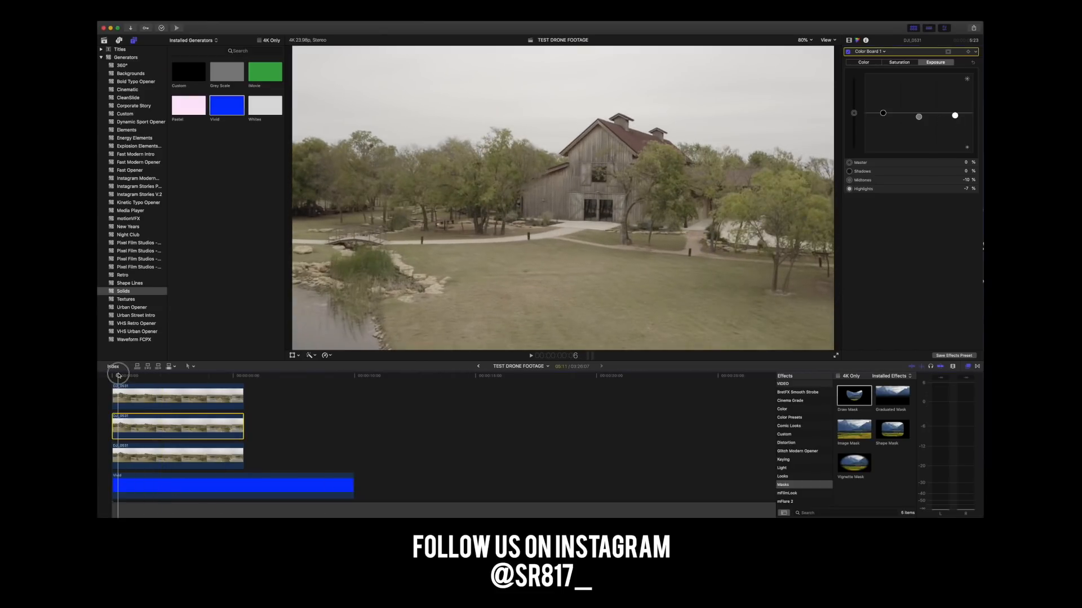
{"action": "left_click_drag", "start_coordinate": [955, 119], "coordinate": [956, 121]}
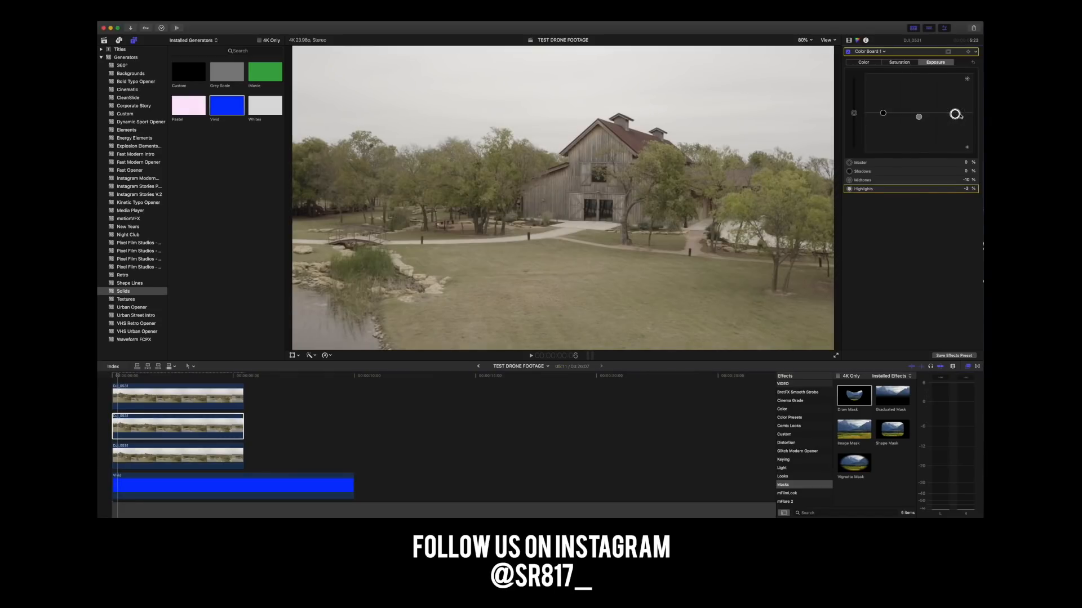
{"action": "left_click_drag", "start_coordinate": [920, 119], "coordinate": [918, 121]}
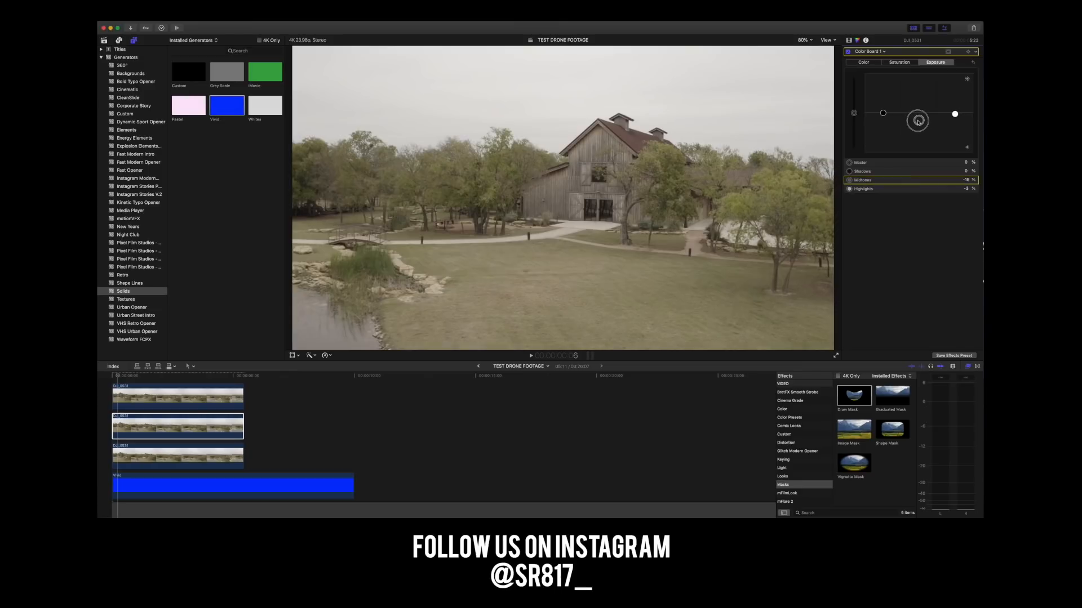
{"action": "left_click_drag", "start_coordinate": [882, 116], "coordinate": [884, 119]}
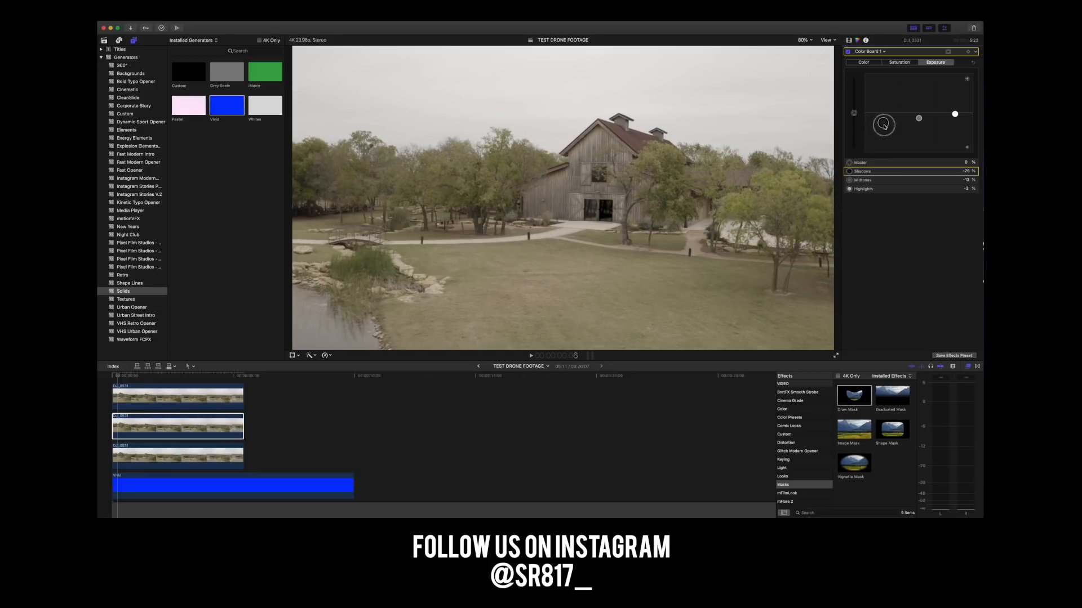
{"action": "left_click_drag", "start_coordinate": [921, 121], "coordinate": [922, 116]}
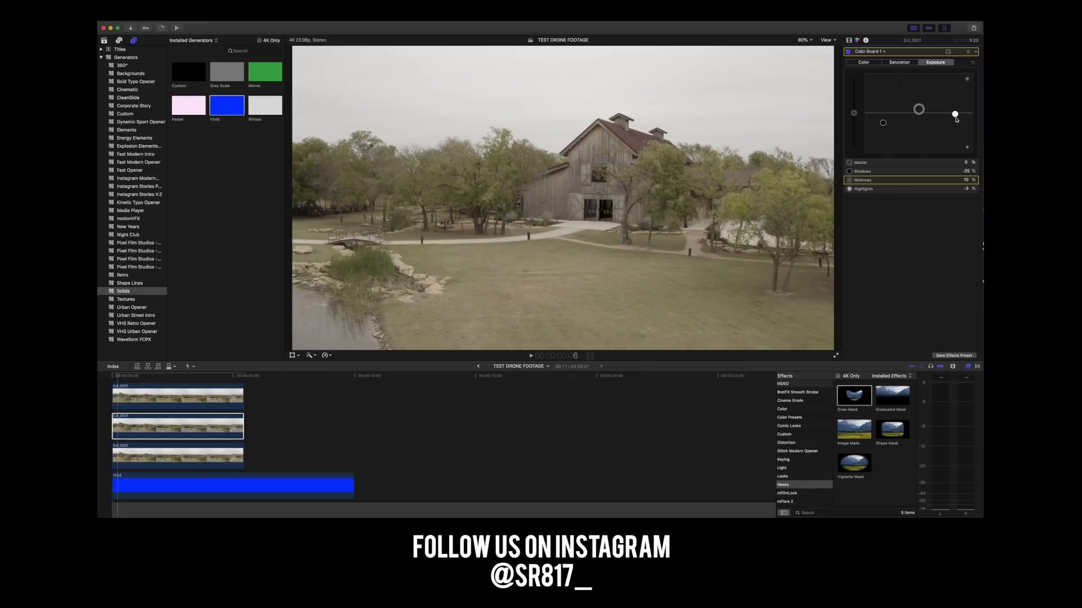
Review the patch's exposure in playback, increase the middle clip's Gaussian blur amount, and replay the footage from the start.
{"action": "left_click", "coordinate": [109, 376]}
{"action": "key", "text": "space"}
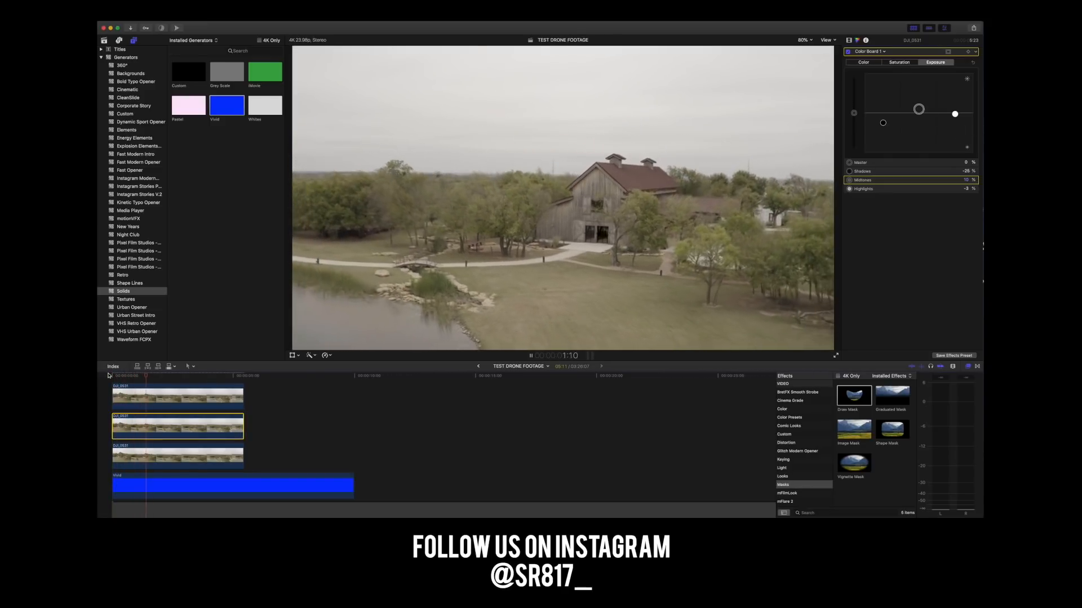
{"action": "key", "text": "space"}
{"action": "left_click_drag", "start_coordinate": [196, 378], "coordinate": [128, 381]}
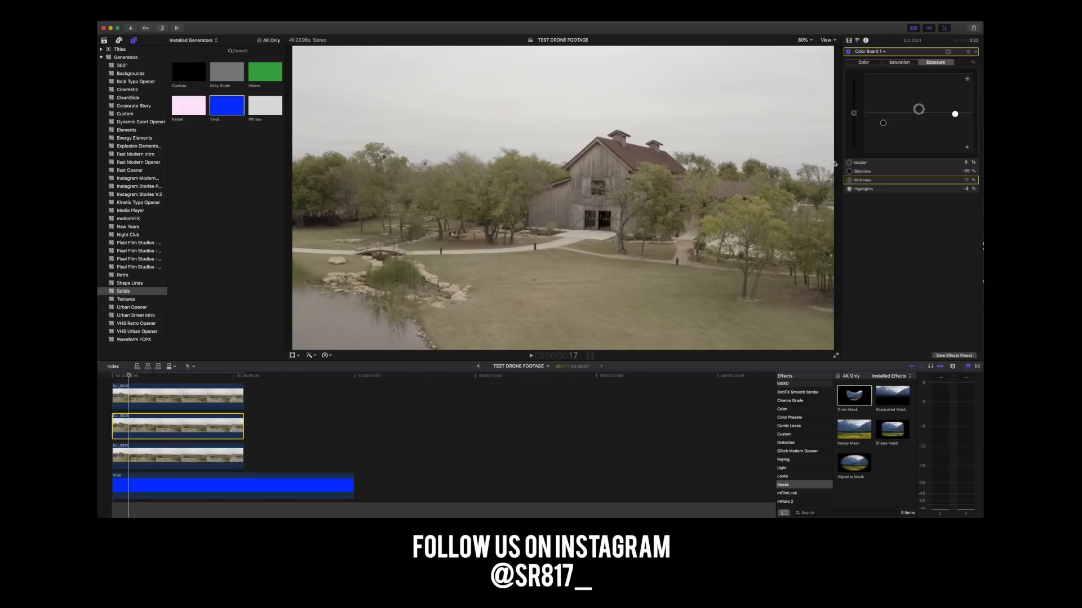
{"action": "left_click", "coordinate": [848, 40]}
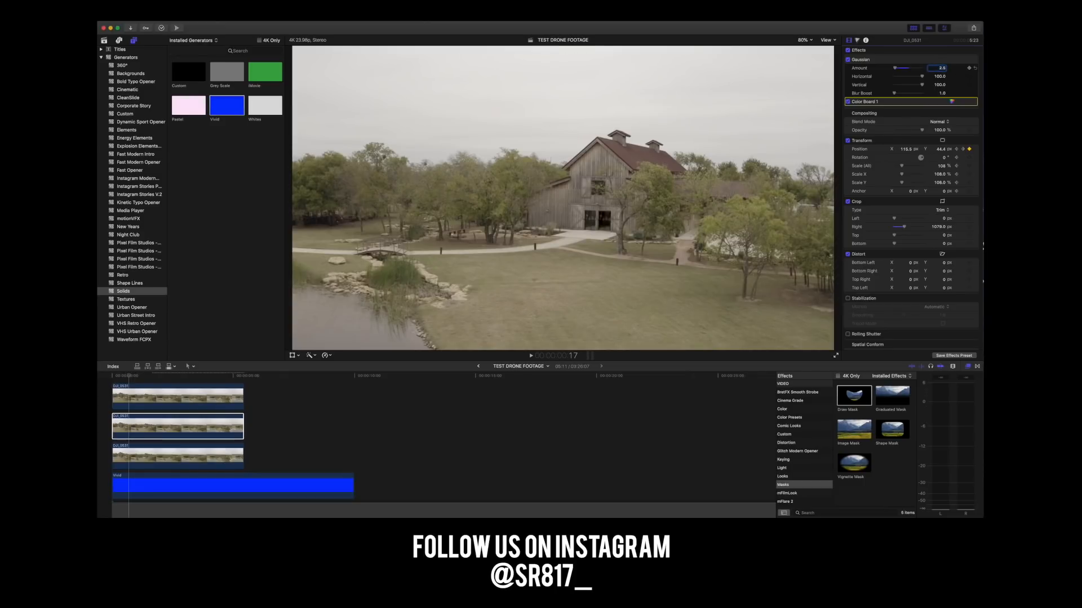
{"action": "left_click", "coordinate": [114, 376]}
{"action": "key", "text": "space"}
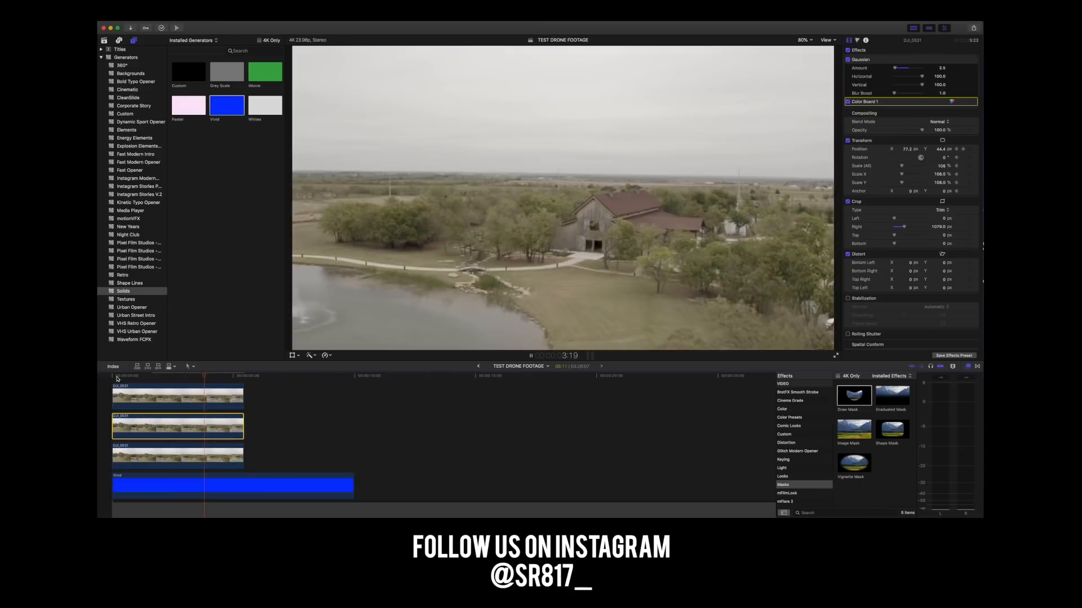
{"action": "key", "text": "space"}
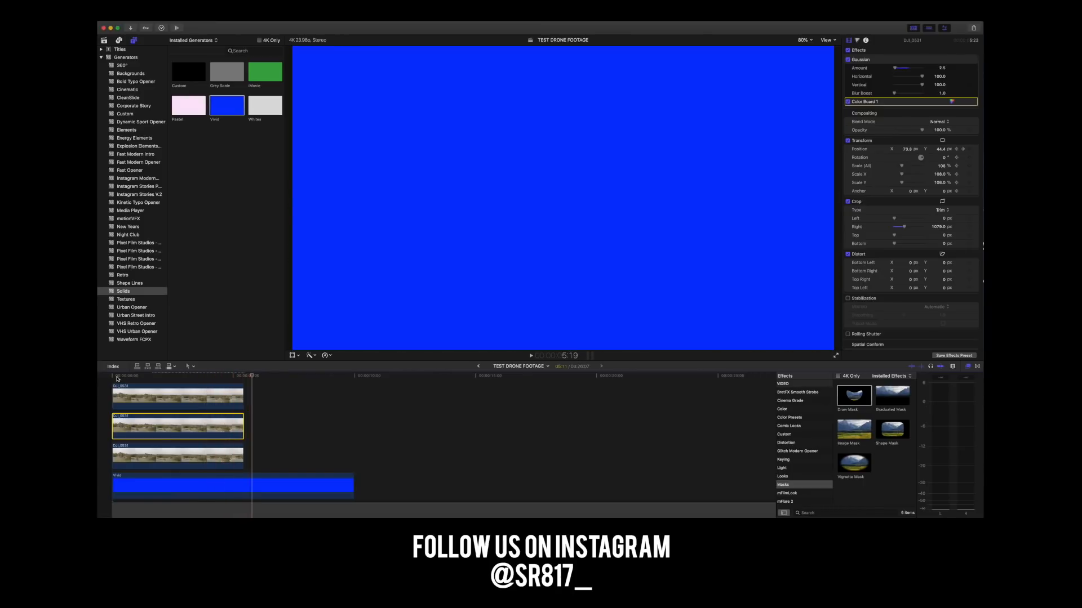
Select the top masked clip and play the footage from the start to check the finished removal.
{"action": "left_click", "coordinate": [241, 396]}
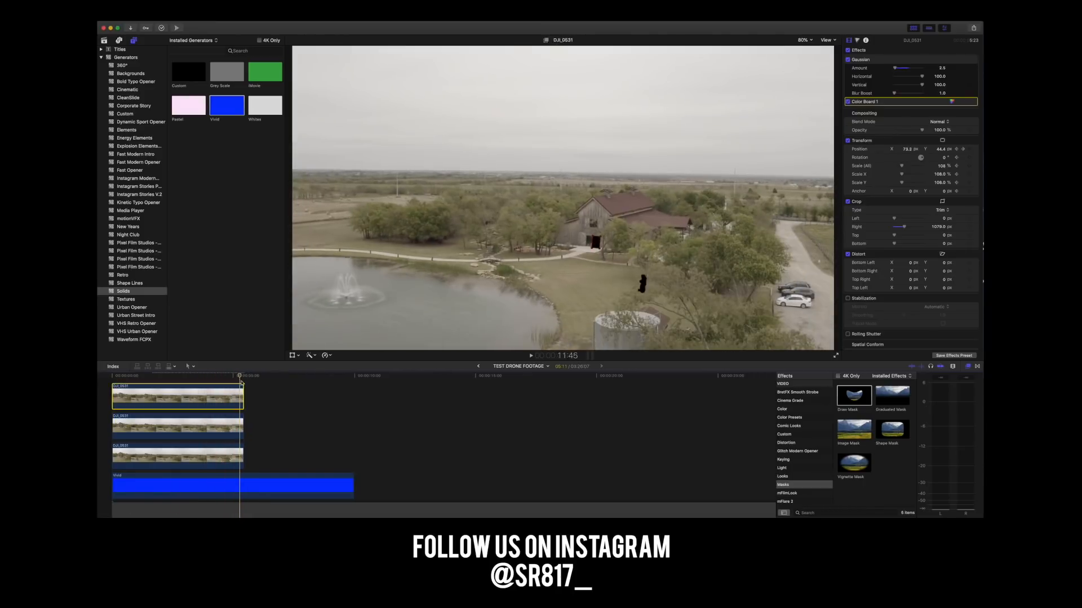
{"action": "left_click_drag", "start_coordinate": [245, 376], "coordinate": [98, 382]}
{"action": "key", "text": "space"}
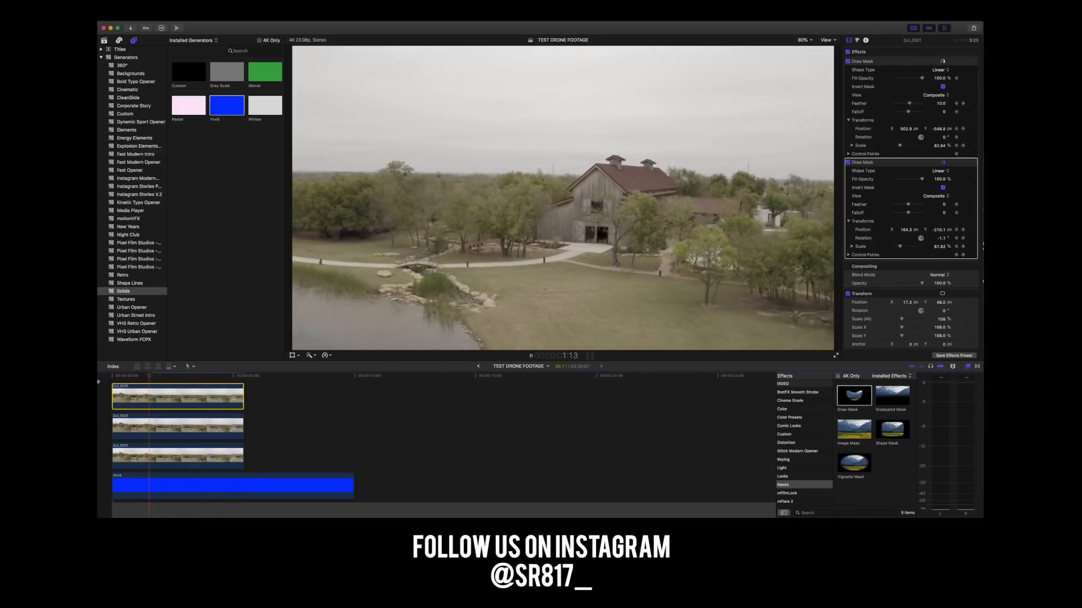
{"action": "left_click_drag", "start_coordinate": [152, 381], "coordinate": [102, 378]}
{"action": "key", "text": "space"}
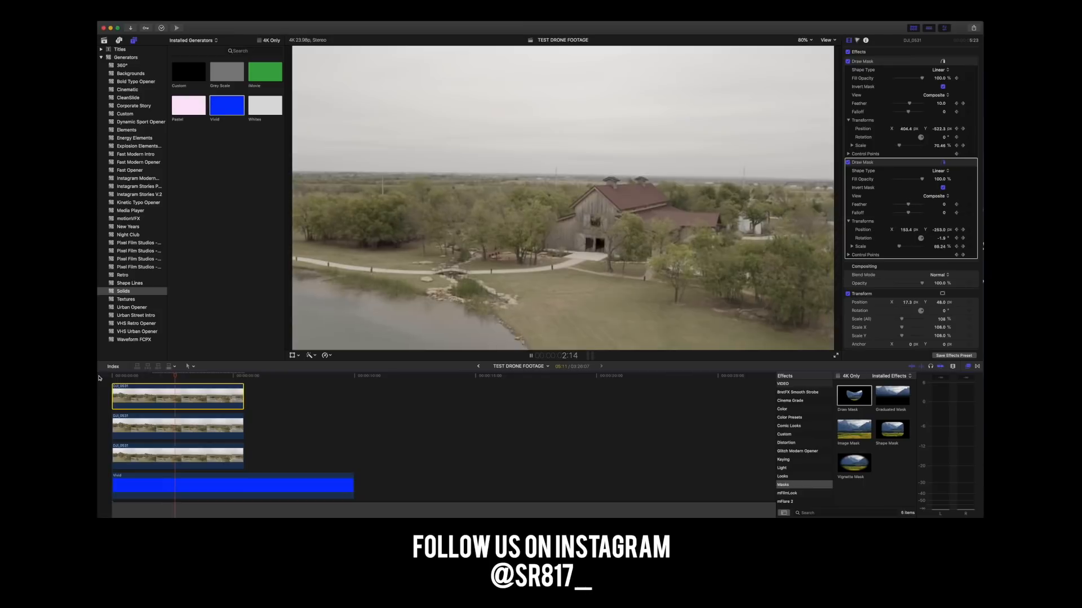
{"action": "key", "text": "space"}
Delete the blue Vivid solid beneath the footage layers and return to the first frame.
{"action": "left_click", "coordinate": [232, 497]}
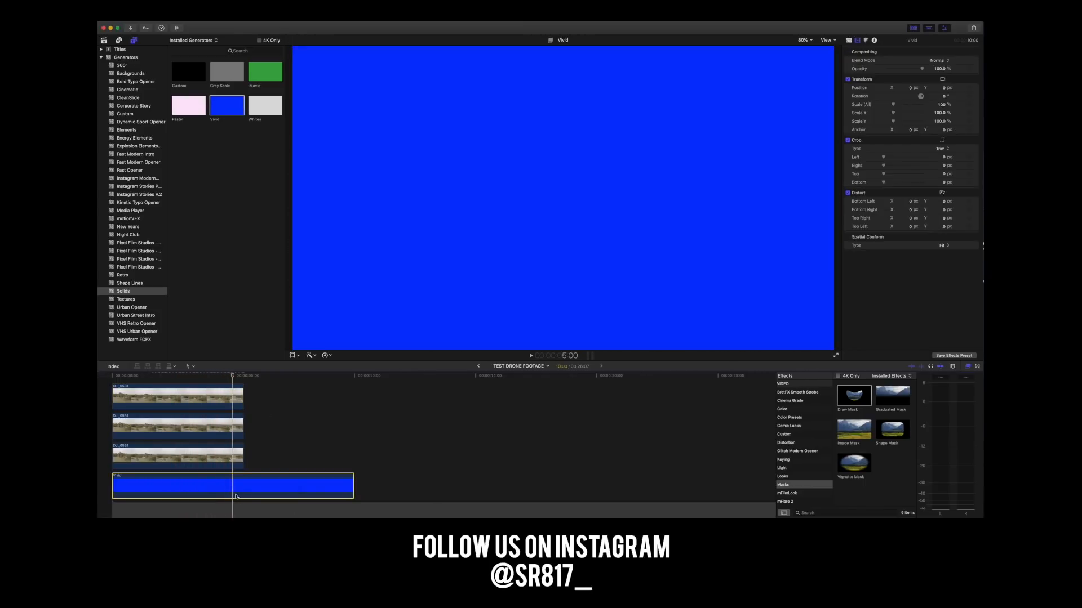
{"action": "key", "text": "Delete"}
{"action": "left_click", "coordinate": [112, 378]}
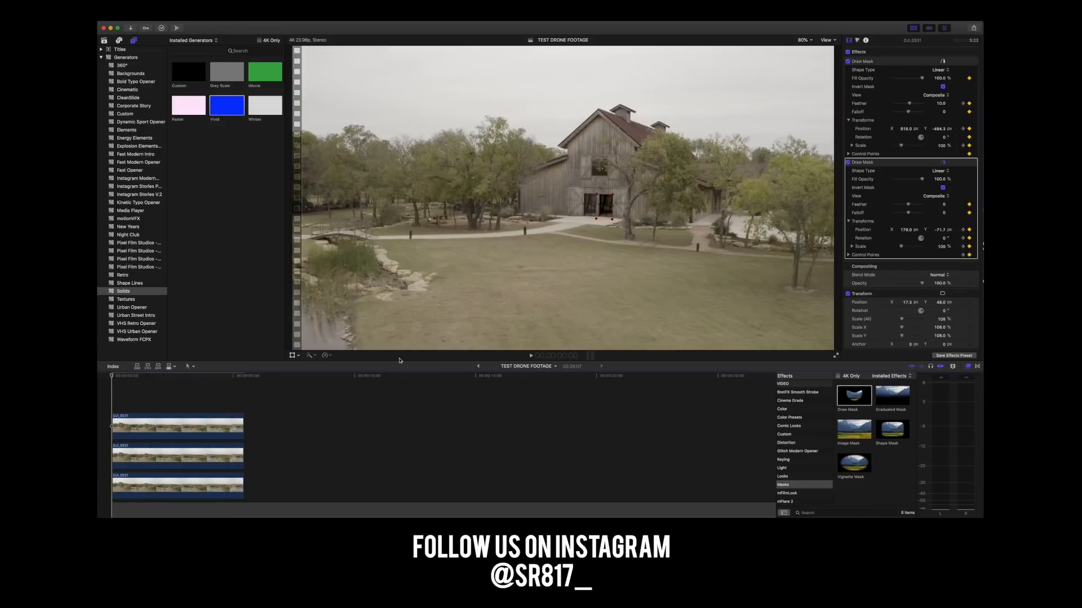
Look at the parent Test DRONE timeline and return to the start of TEST DRONE FOOTAGE.
{"action": "left_click", "coordinate": [478, 367]}
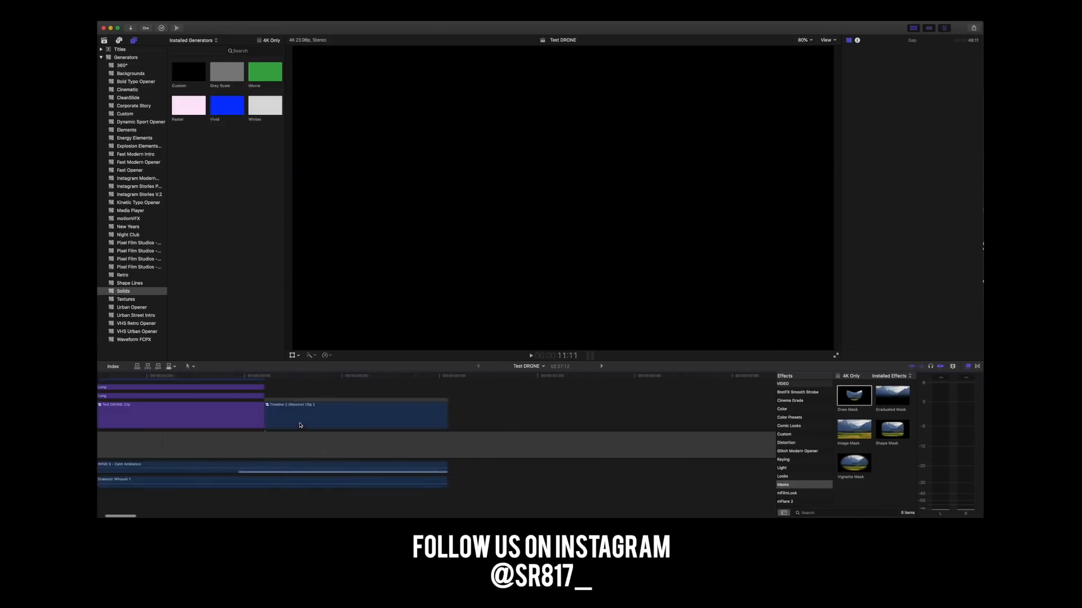
{"action": "double_click", "coordinate": [300, 425]}
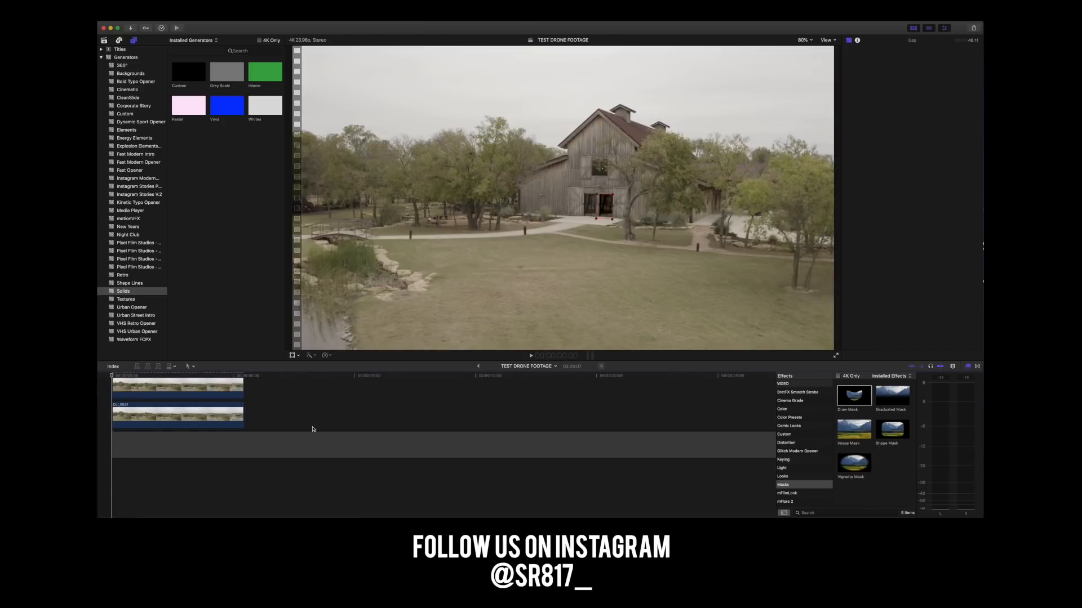
{"action": "scroll", "coordinate": [312, 429], "scroll_direction": "up", "scroll_amount": 3}
{"action": "left_click_drag", "start_coordinate": [175, 376], "coordinate": [107, 378]}
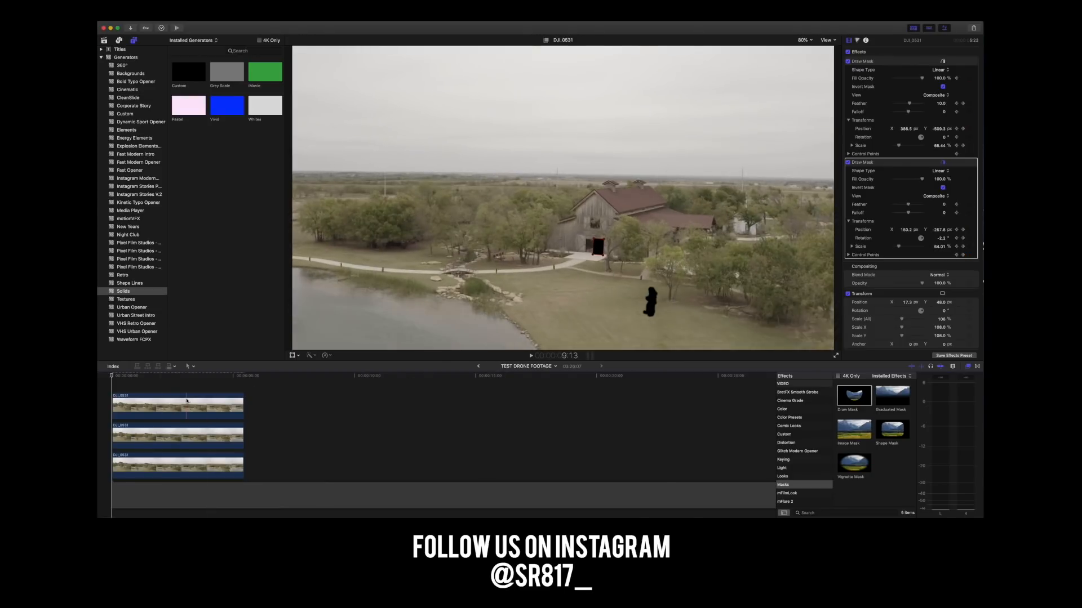
Open the parent Test DRONE timeline and play its edited drone opening through to the logo clip.
{"action": "left_click", "coordinate": [479, 366]}
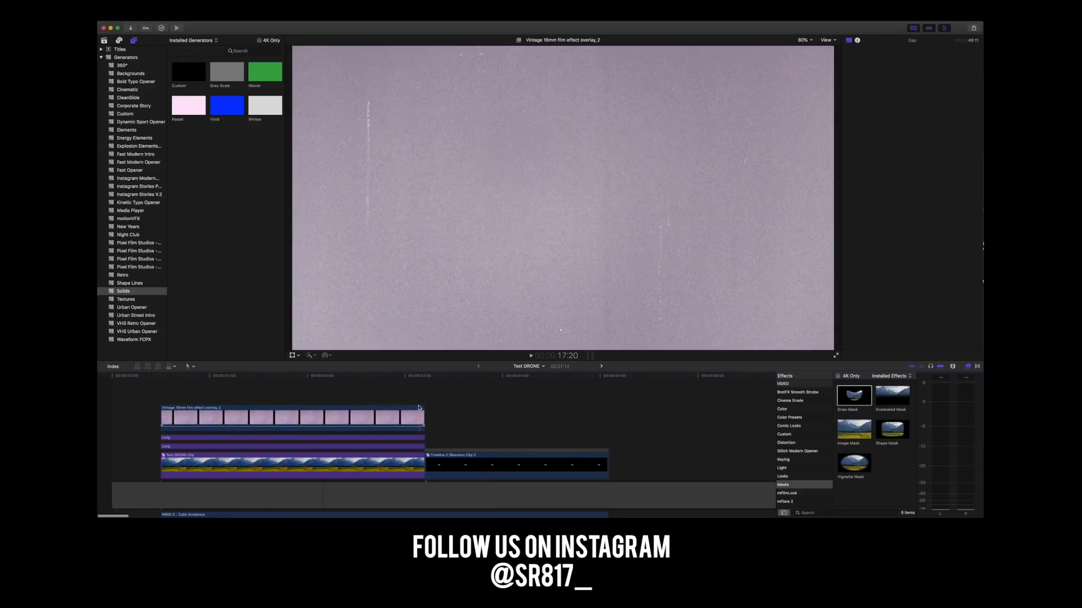
{"action": "key", "text": "space"}
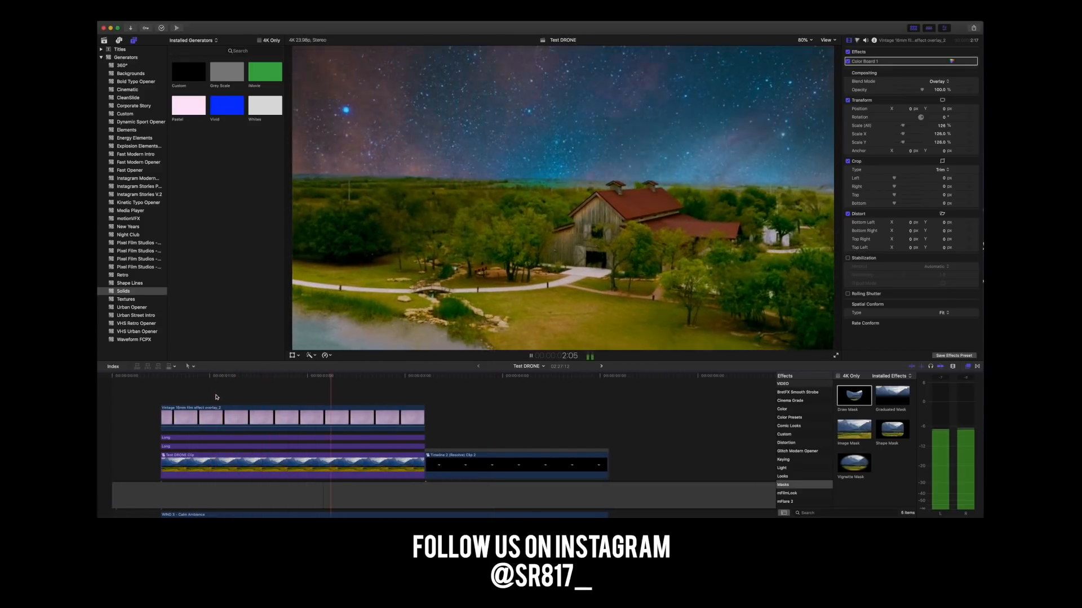
{"action": "scroll", "coordinate": [387, 417], "scroll_direction": "right", "scroll_amount": 5}
{"action": "key", "text": "space"}
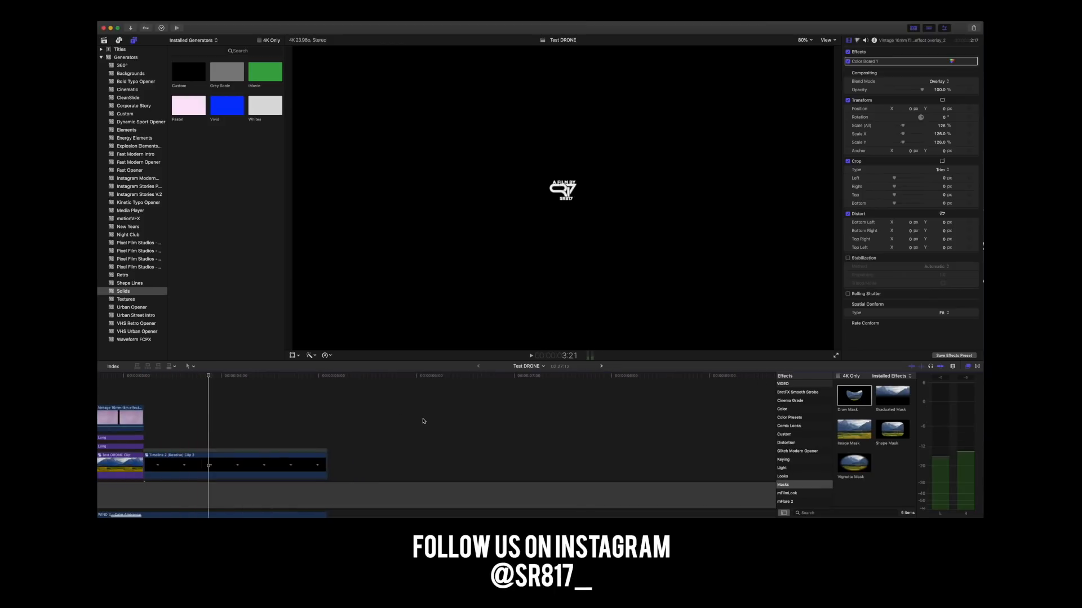
Open the DRONE NO PEOPLE compound clip and copy its bottom footage clip.
{"action": "key", "text": "super+minus"}
{"action": "key", "text": "super+minus"}
{"action": "key", "text": "super+minus"}
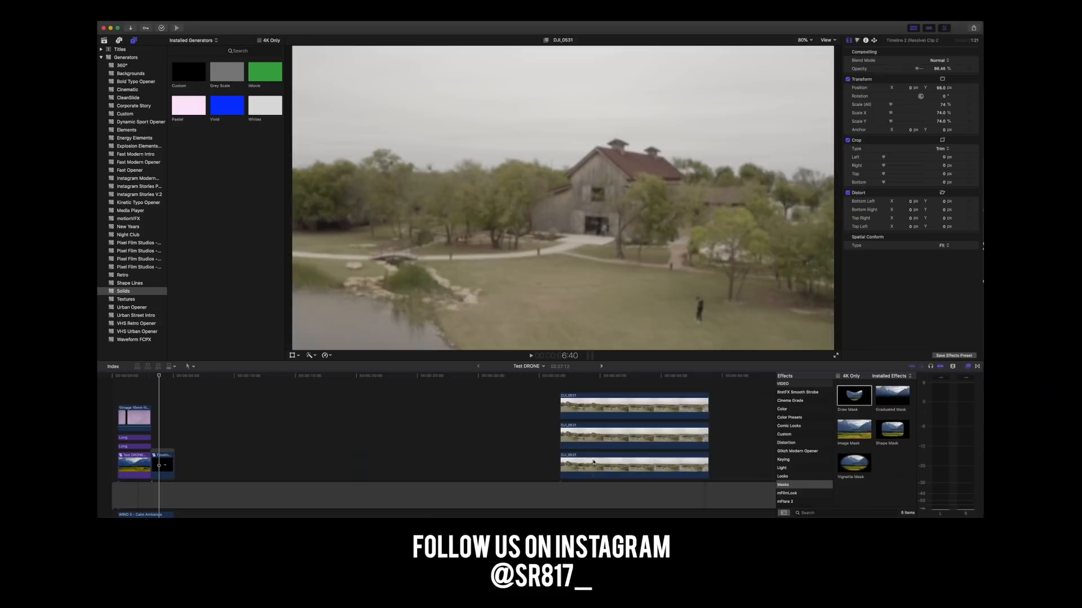
{"action": "scroll", "coordinate": [566, 448], "scroll_direction": "right", "scroll_amount": 10}
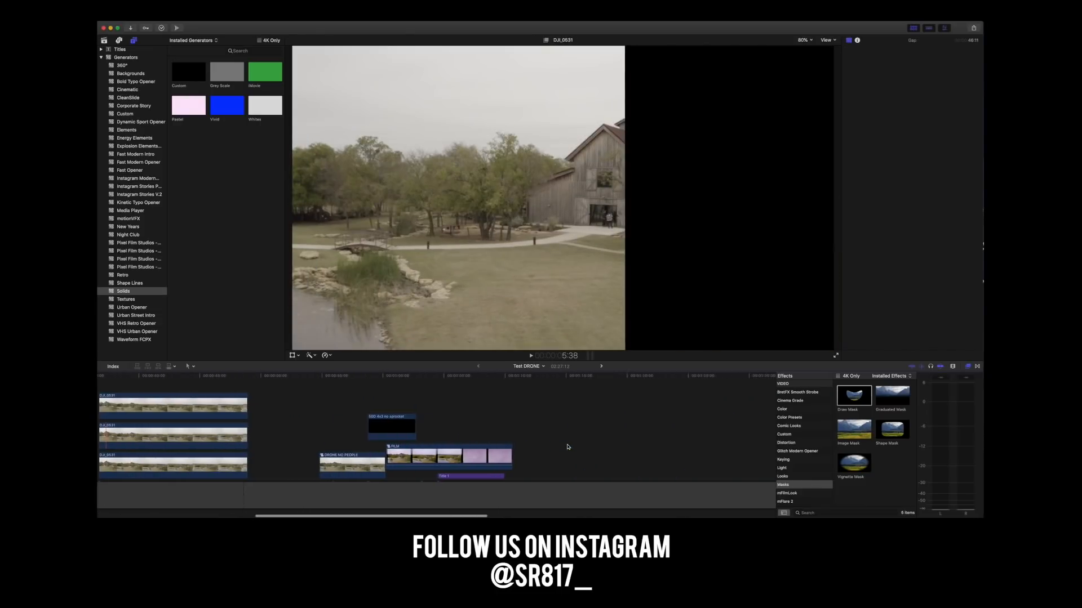
{"action": "double_click", "coordinate": [347, 469]}
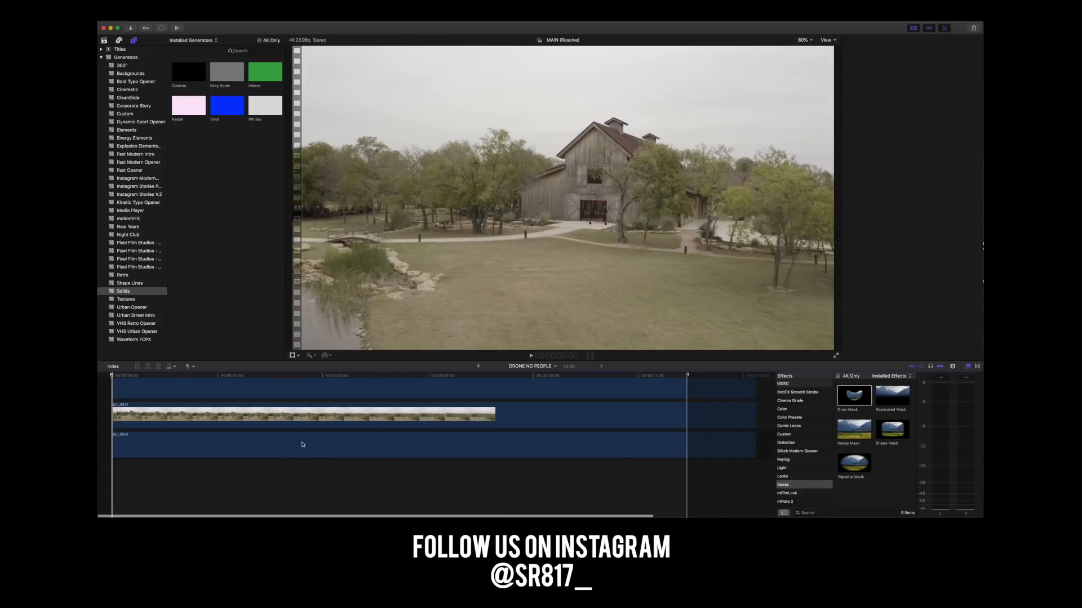
{"action": "left_click", "coordinate": [307, 435]}
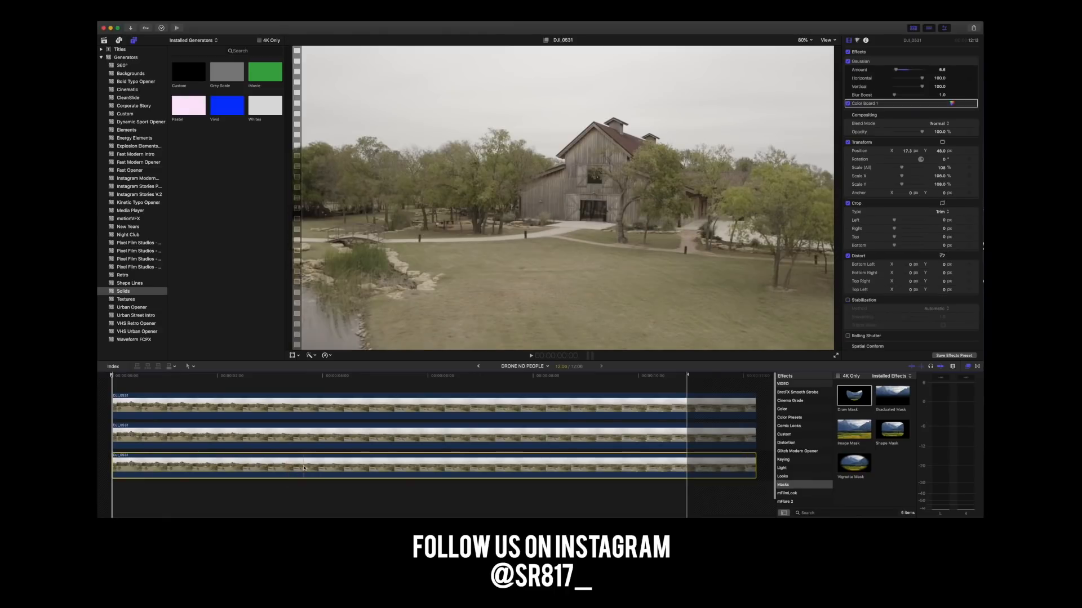
Paste the copied footage clip into the empty stretch of the Test DRONE timeline and move it closer to the FILM clip.
{"action": "left_click", "coordinate": [478, 367]}
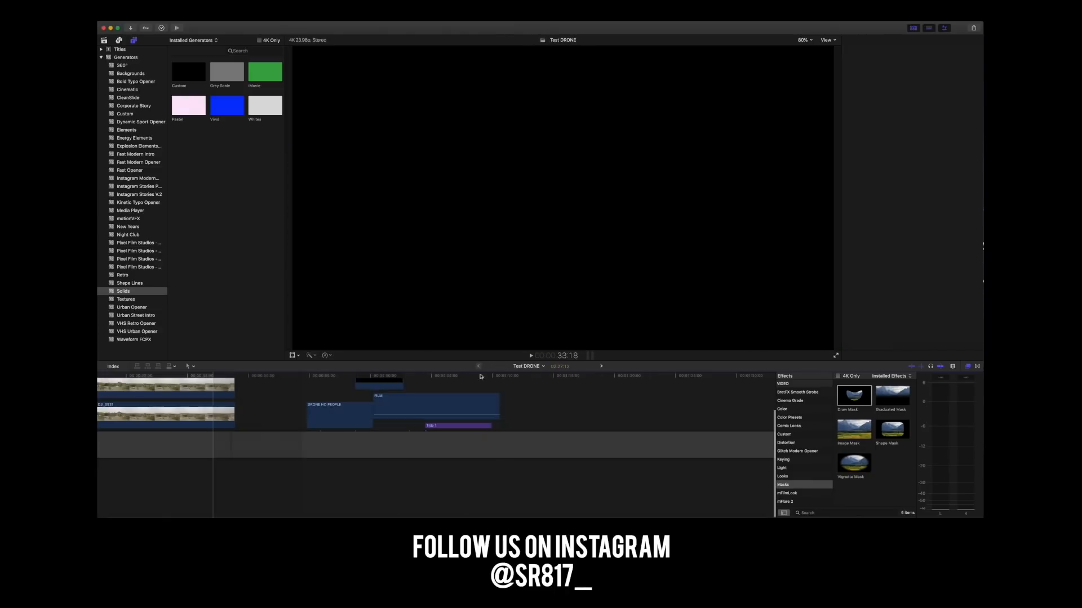
{"action": "scroll", "coordinate": [609, 394], "scroll_direction": "right", "scroll_amount": 10}
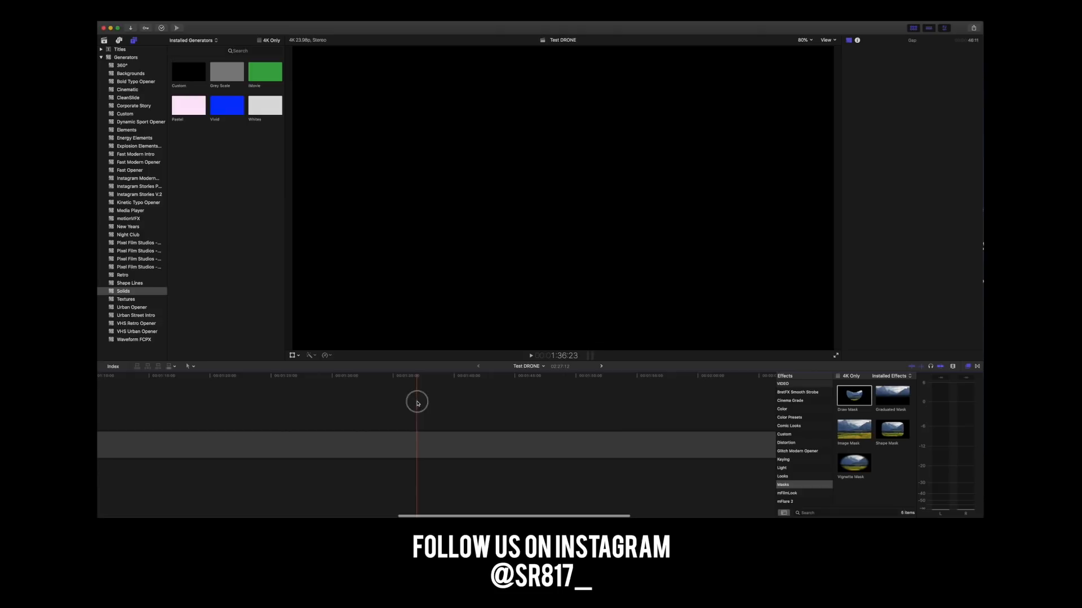
{"action": "key", "text": "super+v"}
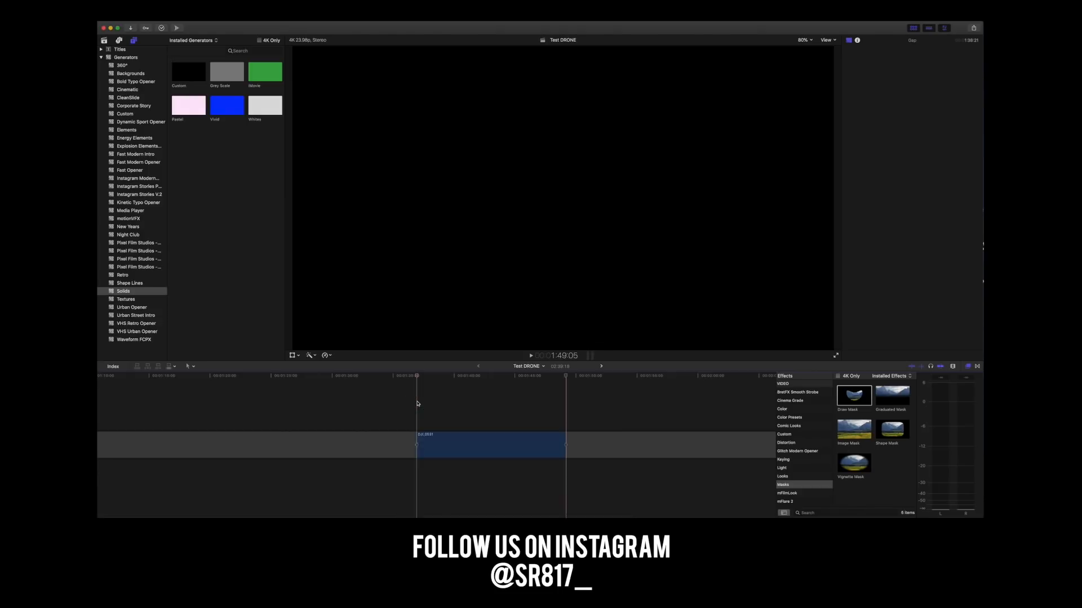
{"action": "left_click_drag", "start_coordinate": [454, 442], "coordinate": [219, 412]}
{"action": "scroll", "coordinate": [243, 416], "scroll_direction": "left", "scroll_amount": 10}
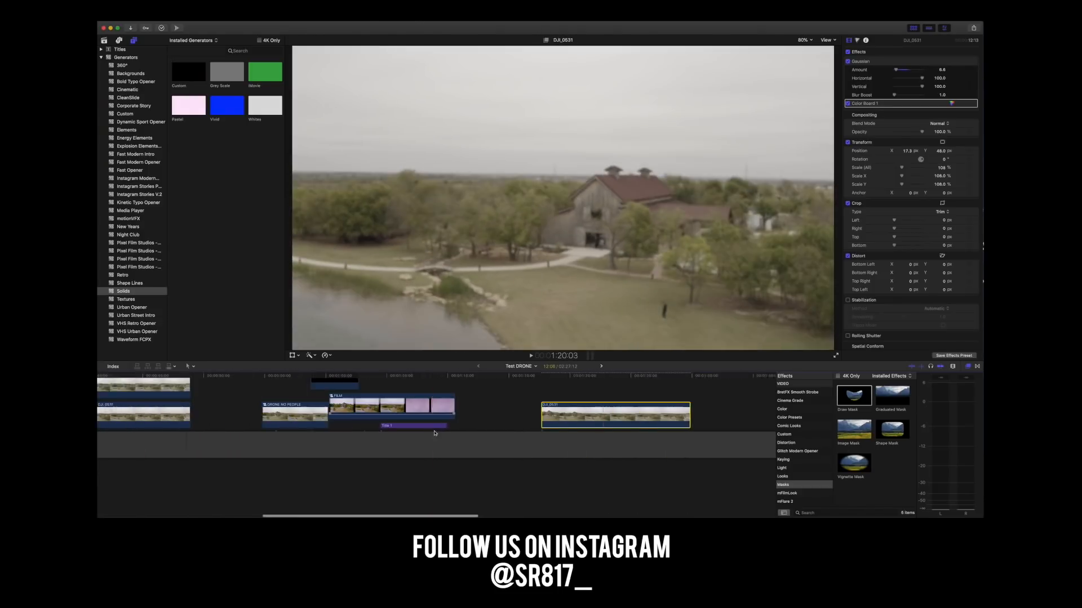
Delete the Gaussian blur and Color Board 1 effects from the pasted footage clip.
{"action": "left_click", "coordinate": [890, 61]}
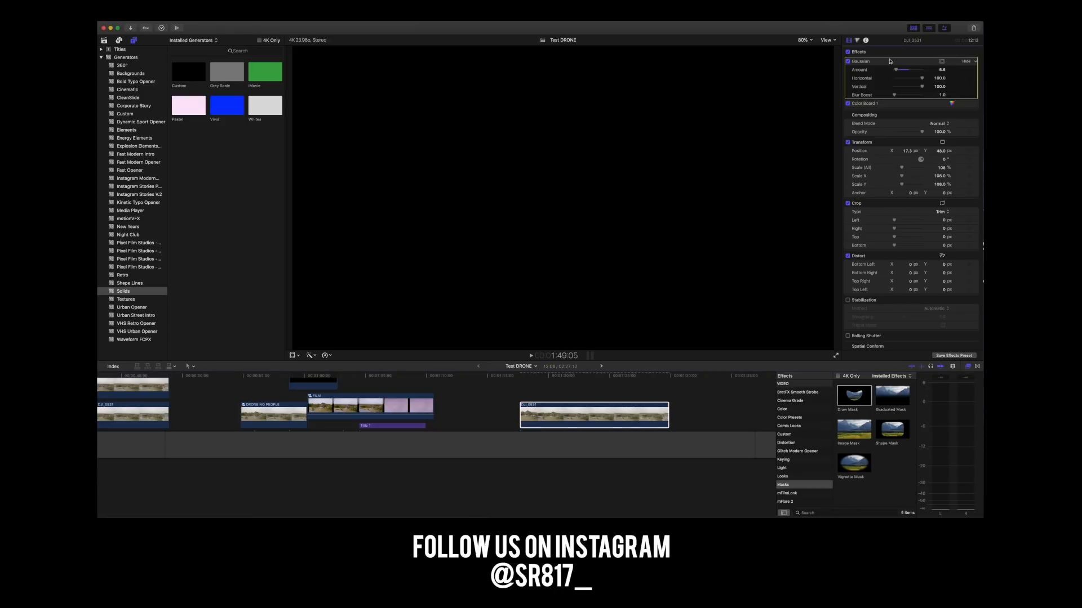
{"action": "key", "text": "Delete"}
{"action": "left_click", "coordinate": [895, 61]}
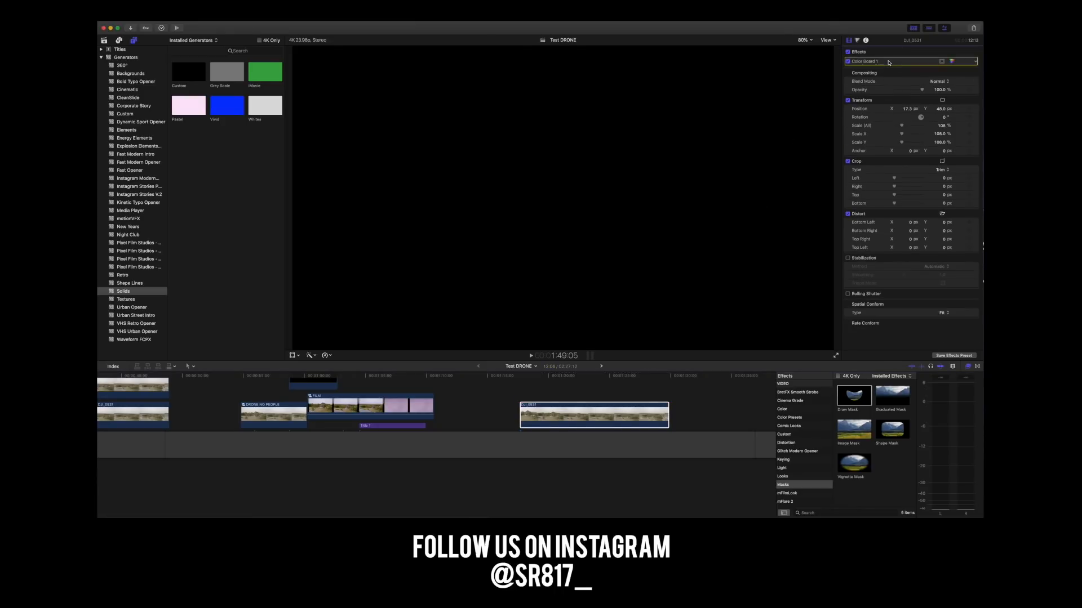
{"action": "key", "text": "Delete"}
Check the pasted unmasked clip in playback and shift it slightly earlier in the timeline.
{"action": "left_click", "coordinate": [544, 389]}
{"action": "key", "text": "space"}
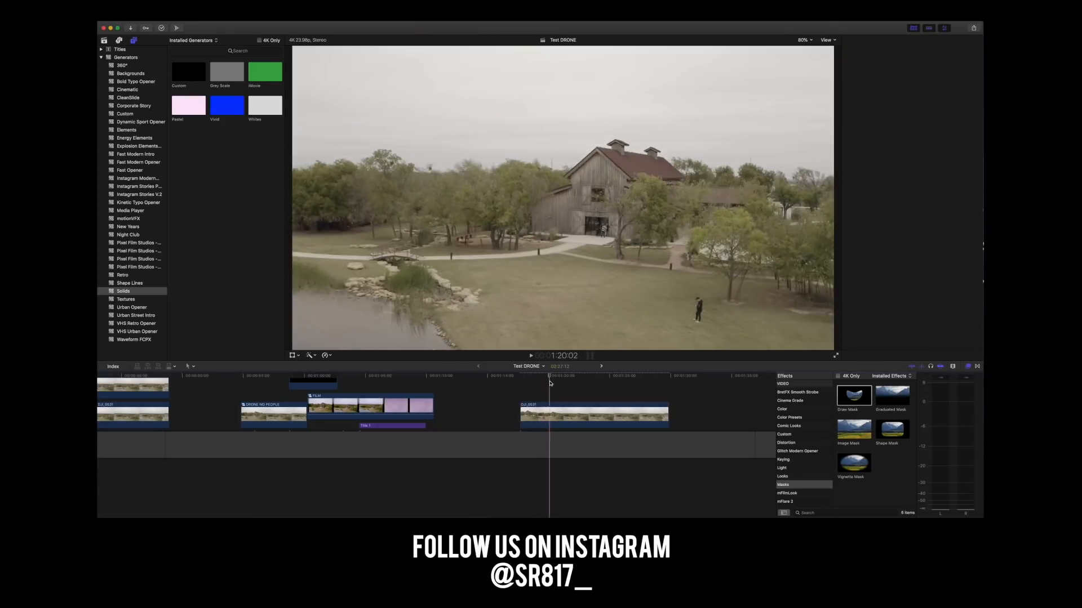
{"action": "key", "text": "space"}
{"action": "mouse_move", "coordinate": [574, 415]}
{"action": "left_mouse_down"}
{"action": "mouse_move", "coordinate": [506, 412]}
{"action": "mouse_move", "coordinate": [553, 416]}
{"action": "left_mouse_up"}
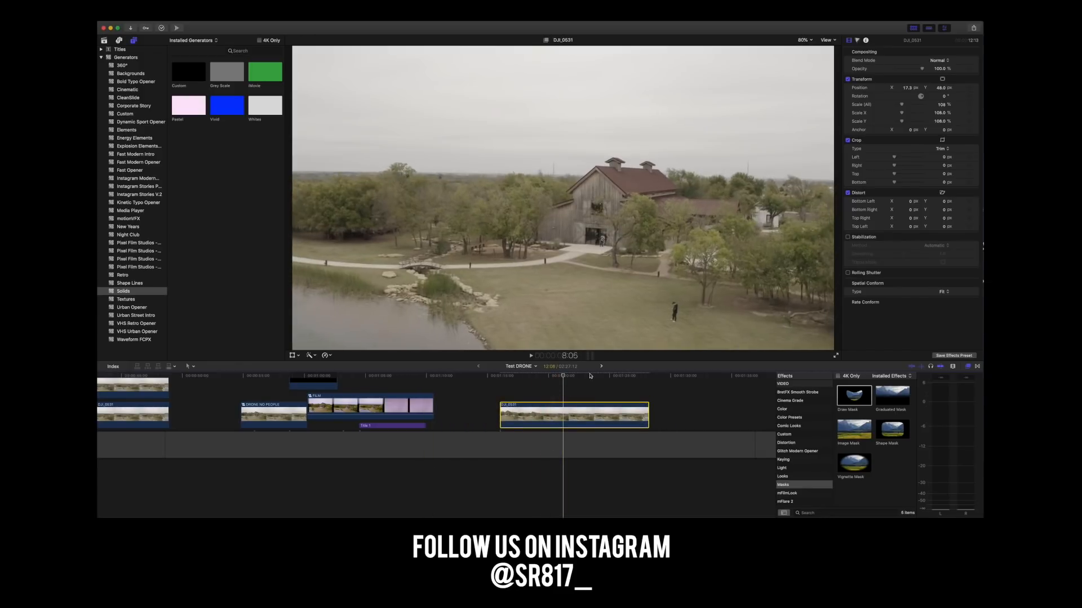
Look over the DRONE NO PEOPLE layers and the stacked footage clips in the Test DRONE timeline.
{"action": "left_click", "coordinate": [601, 366]}
{"action": "scroll", "coordinate": [434, 420], "scroll_direction": "right", "scroll_amount": 8}
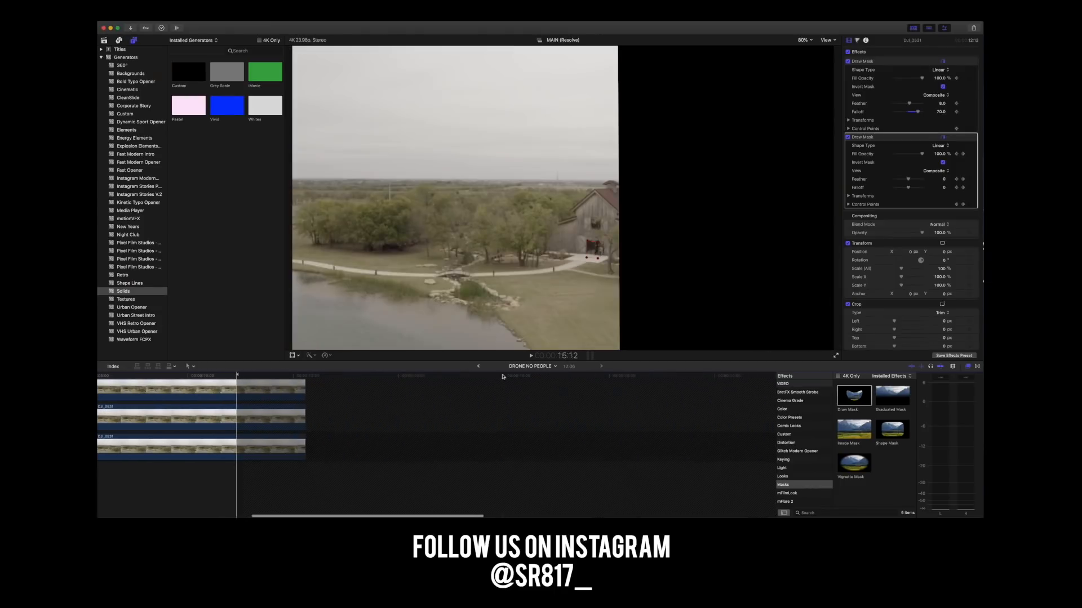
{"action": "left_click", "coordinate": [479, 366]}
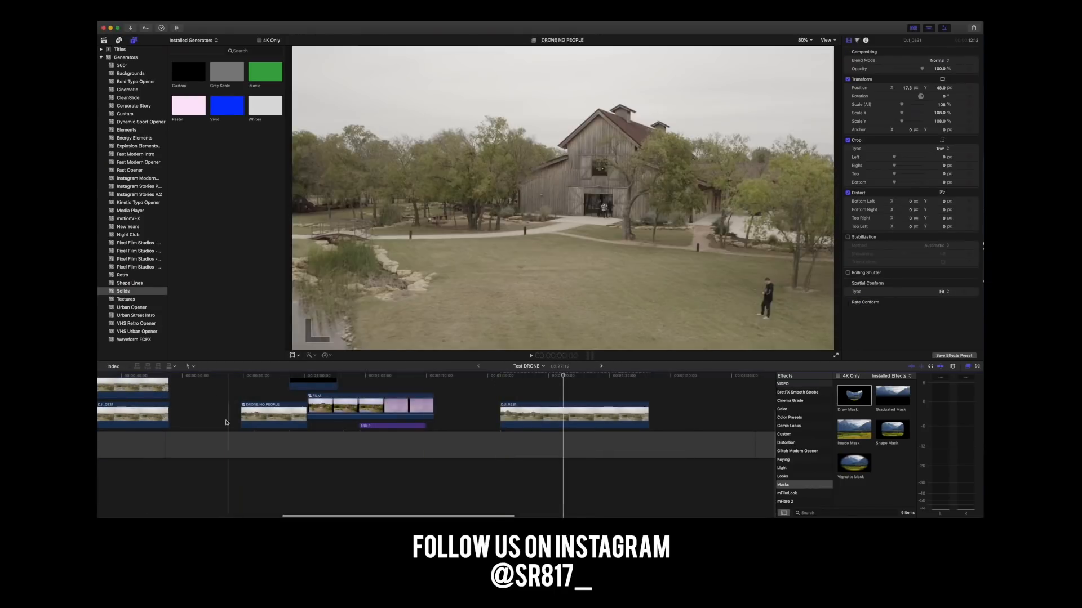
{"action": "scroll", "coordinate": [231, 424], "scroll_direction": "left", "scroll_amount": 5}
{"action": "scroll", "coordinate": [191, 404], "scroll_direction": "left", "scroll_amount": 15}
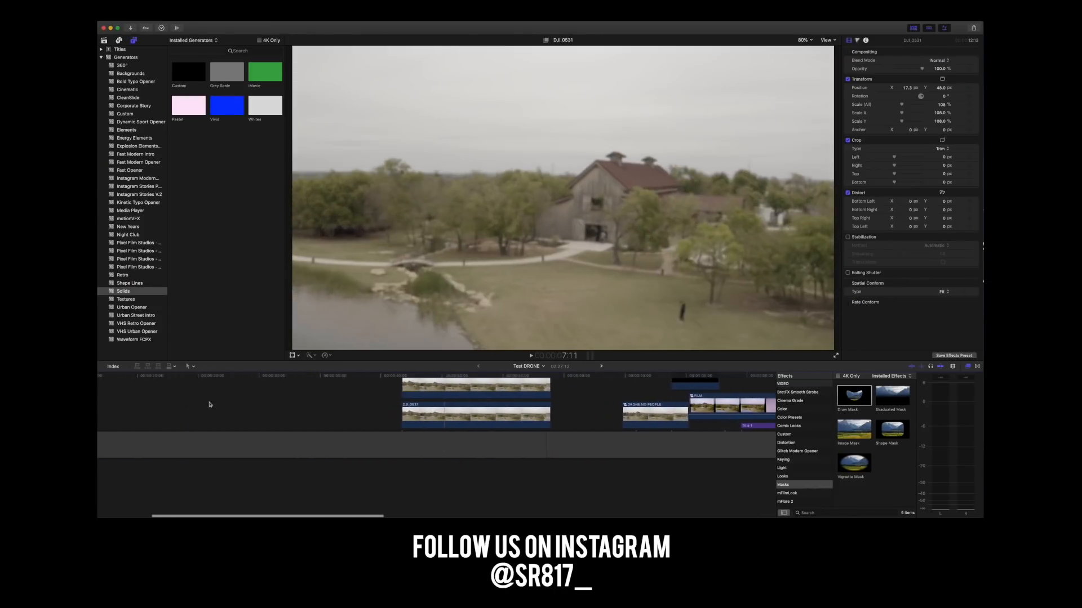
{"action": "left_click_drag", "start_coordinate": [512, 406], "coordinate": [604, 459]}
{"action": "left_click", "coordinate": [507, 424]}
{"action": "scroll", "coordinate": [511, 424], "scroll_direction": "right", "scroll_amount": 8}
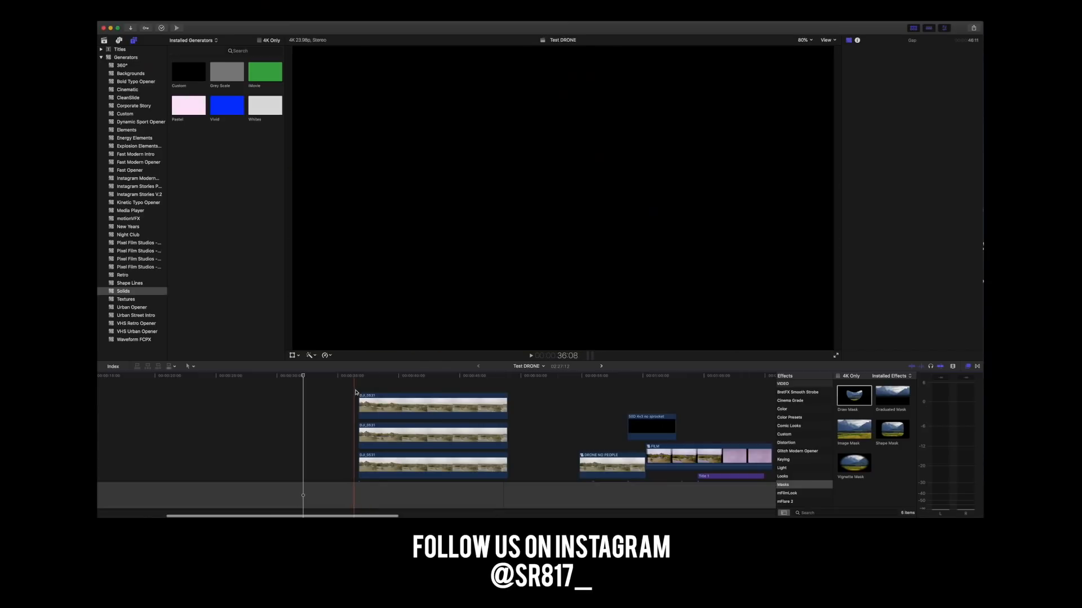
{"action": "scroll", "coordinate": [544, 414], "scroll_direction": "right", "scroll_amount": 14}
Copy the unmasked footage clip and paste it directly after the stacked clips in the TEST DRONE FOOTAGE project.
{"action": "left_click", "coordinate": [533, 467]}
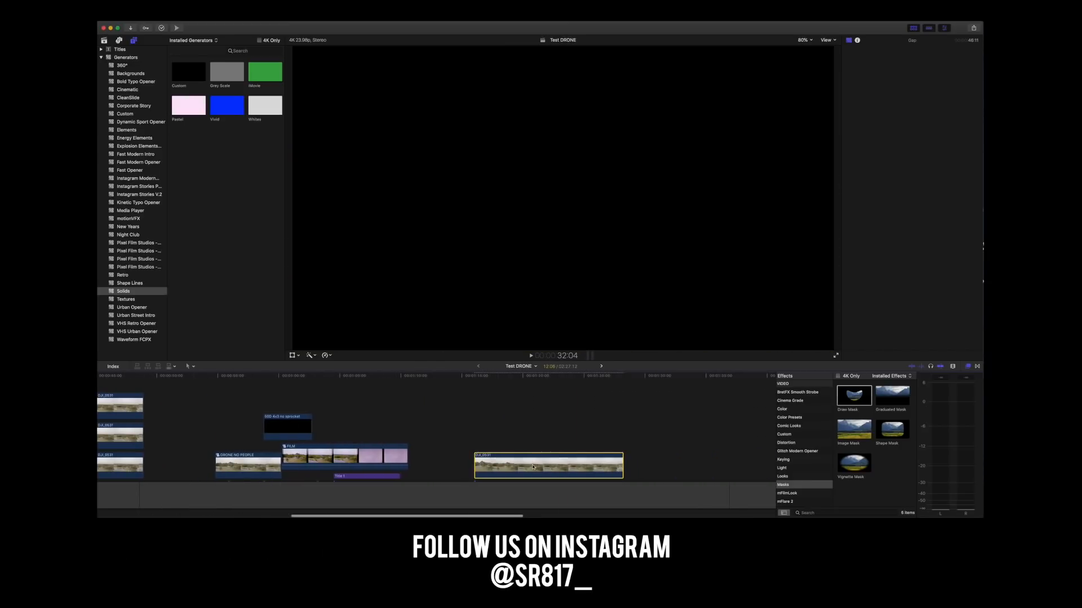
{"action": "left_click", "coordinate": [601, 367]}
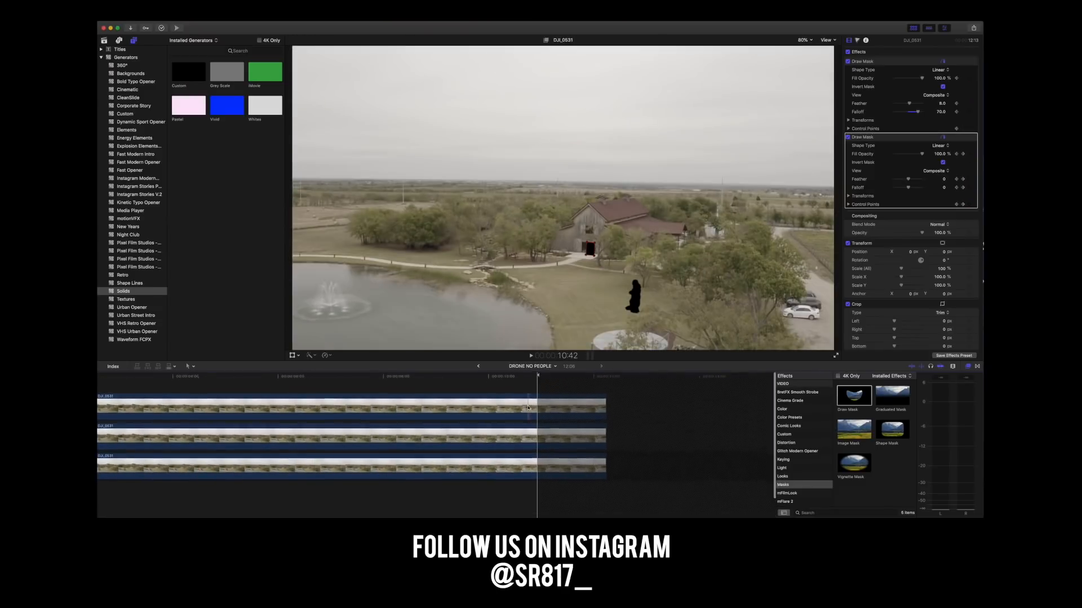
{"action": "left_click", "coordinate": [478, 367]}
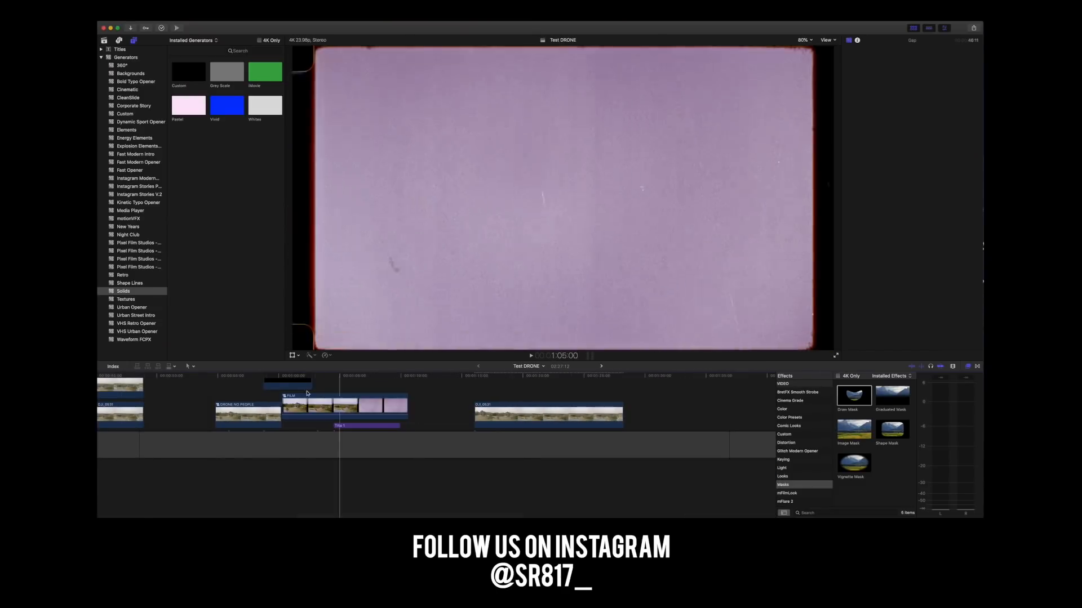
{"action": "left_click", "coordinate": [104, 40]}
{"action": "scroll", "coordinate": [217, 90], "scroll_direction": "up", "scroll_amount": 5}
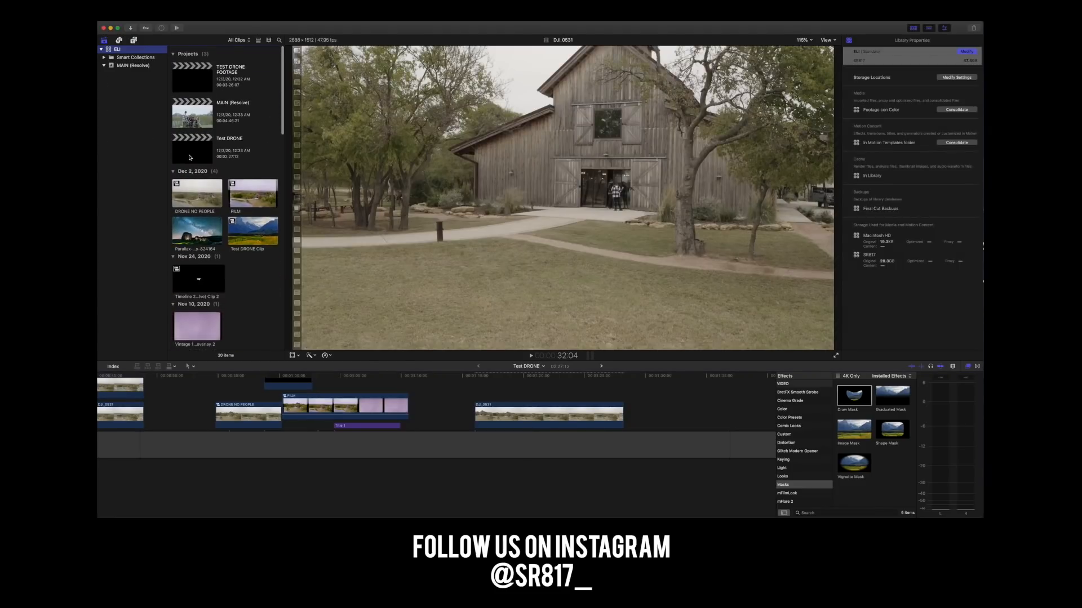
{"action": "double_click", "coordinate": [187, 85]}
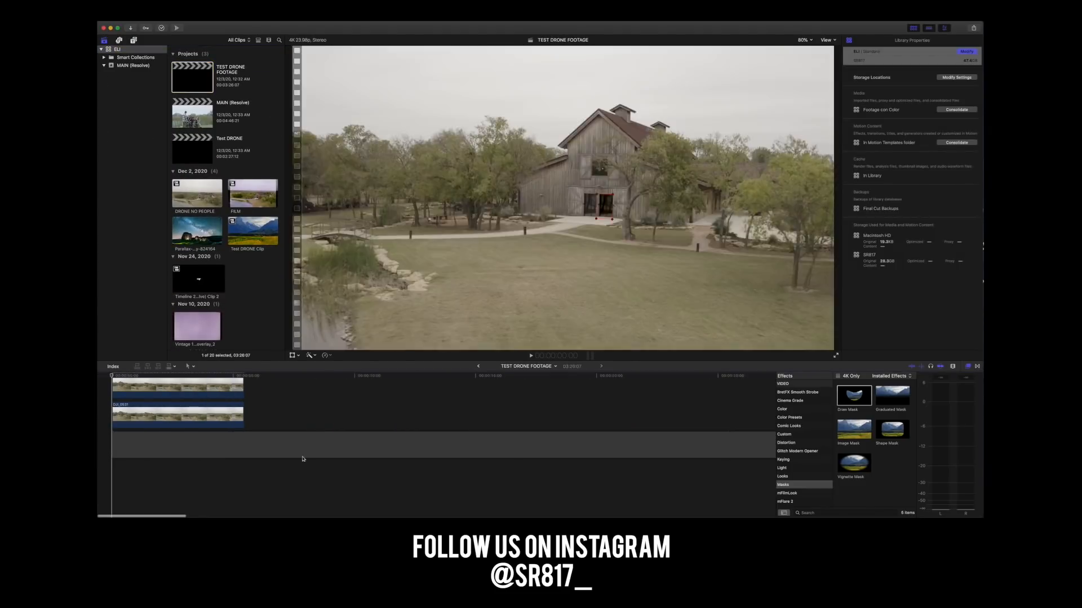
{"action": "left_click", "coordinate": [246, 376]}
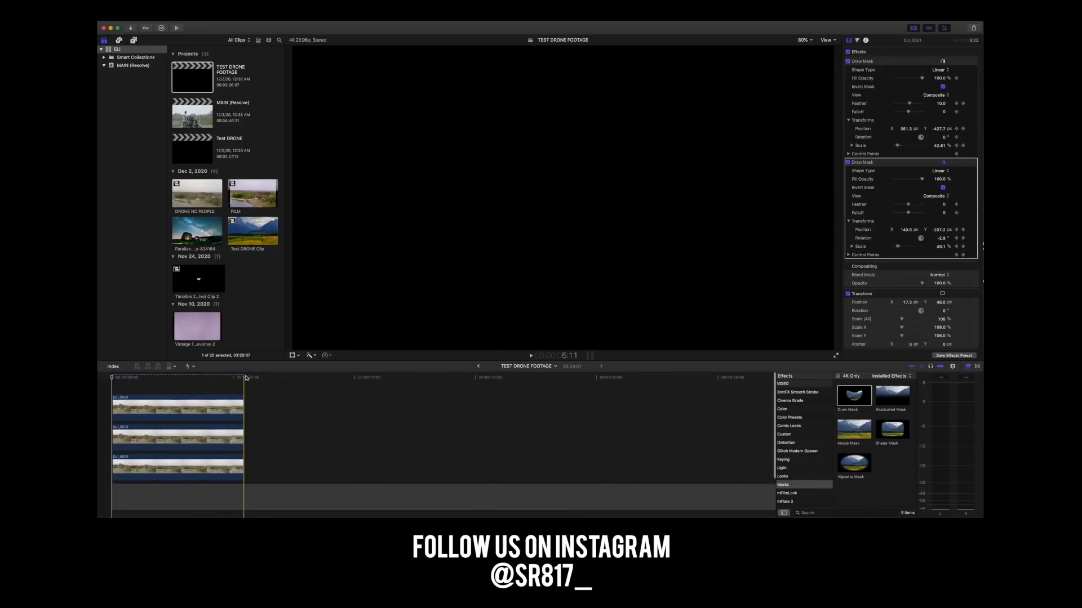
{"action": "key", "text": "super+v"}
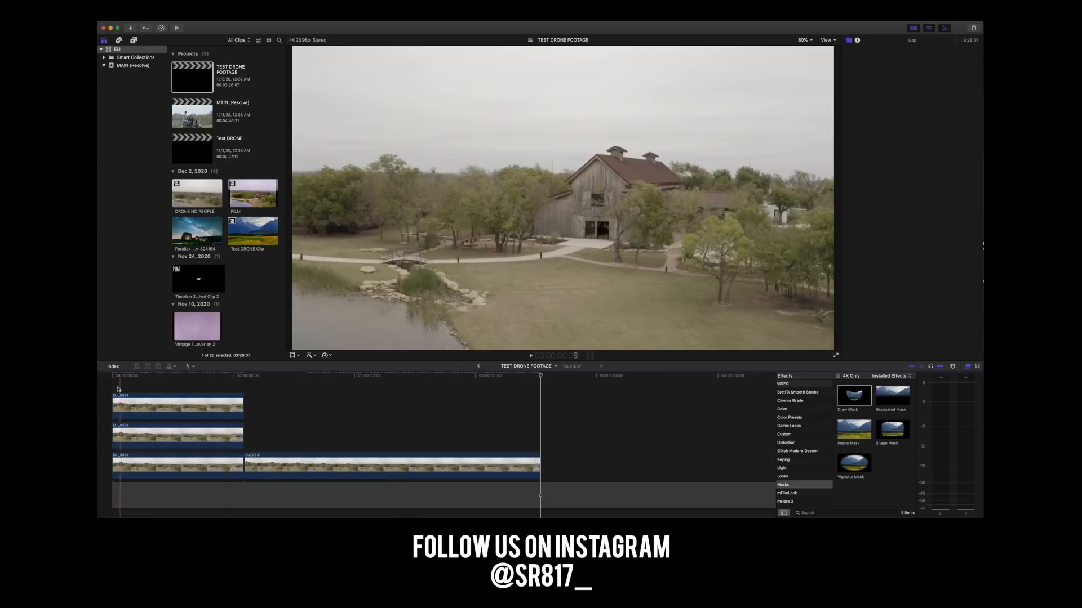
Play the masked stack and the unmasked clip in turn to compare the footage with and without the people.
{"action": "key", "text": "space"}
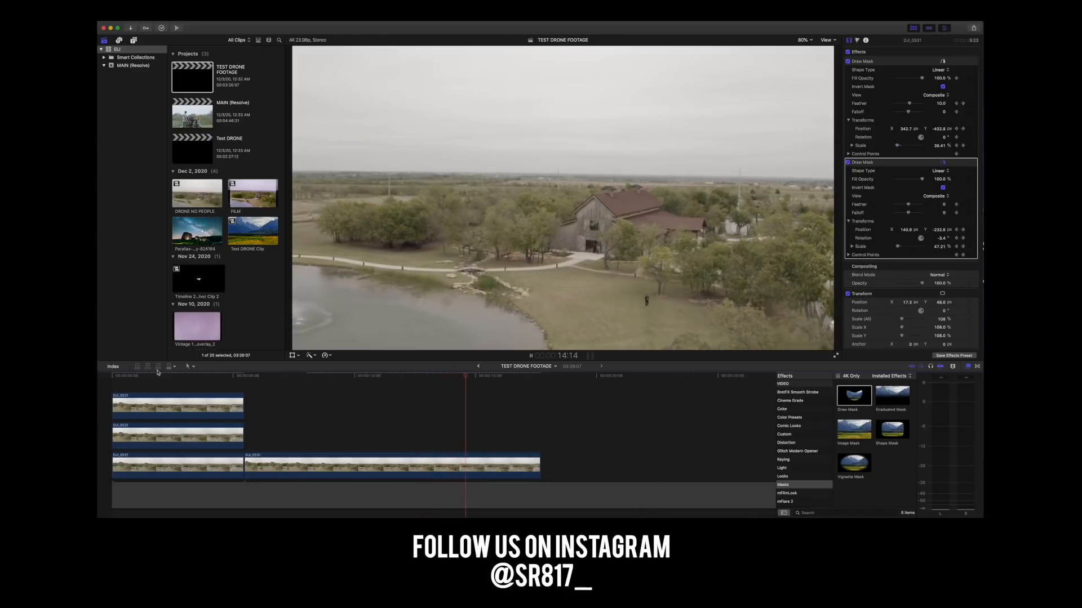
{"action": "key", "text": "space"}
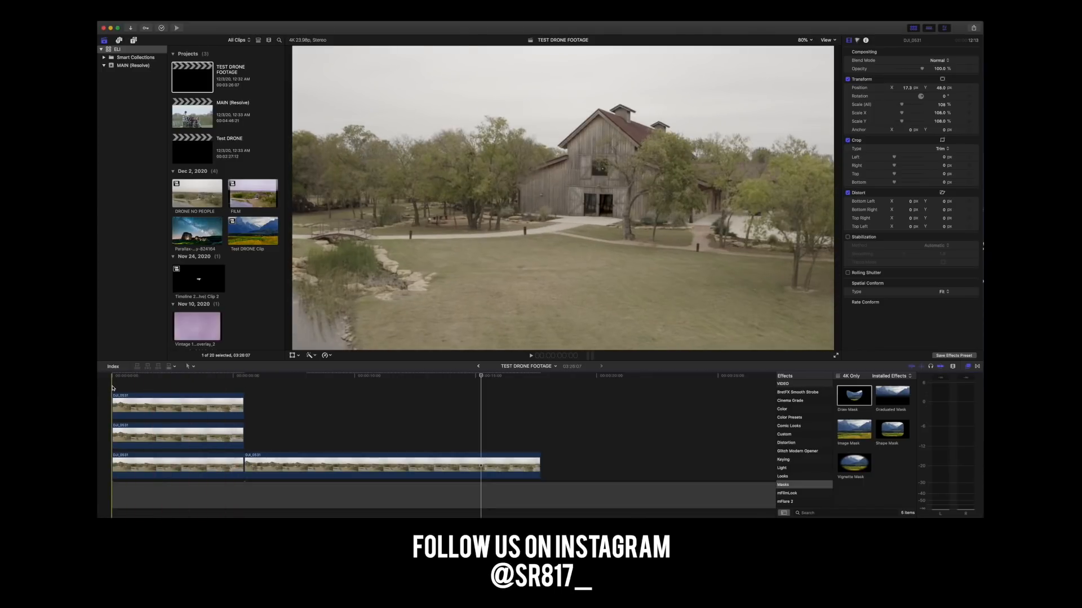
{"action": "key", "text": "space"}
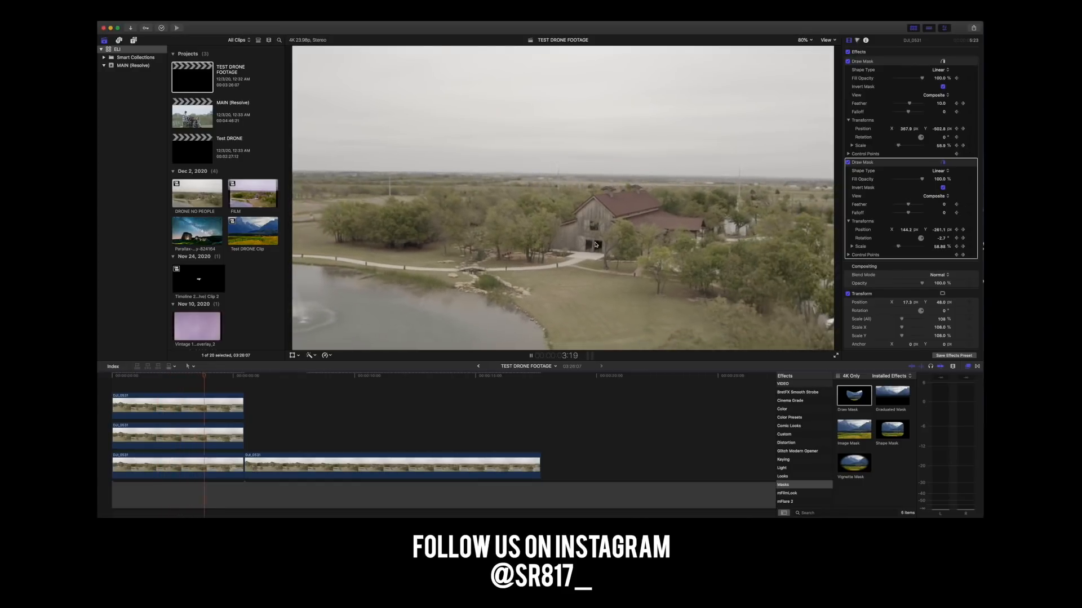
{"action": "key", "text": "space"}
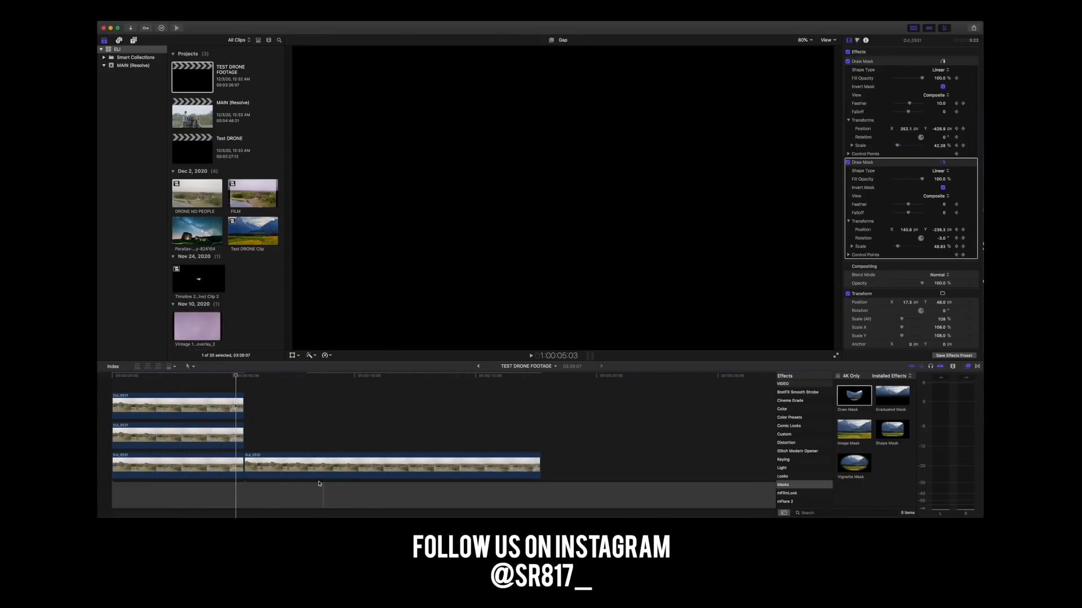
{"action": "key", "text": "space"}
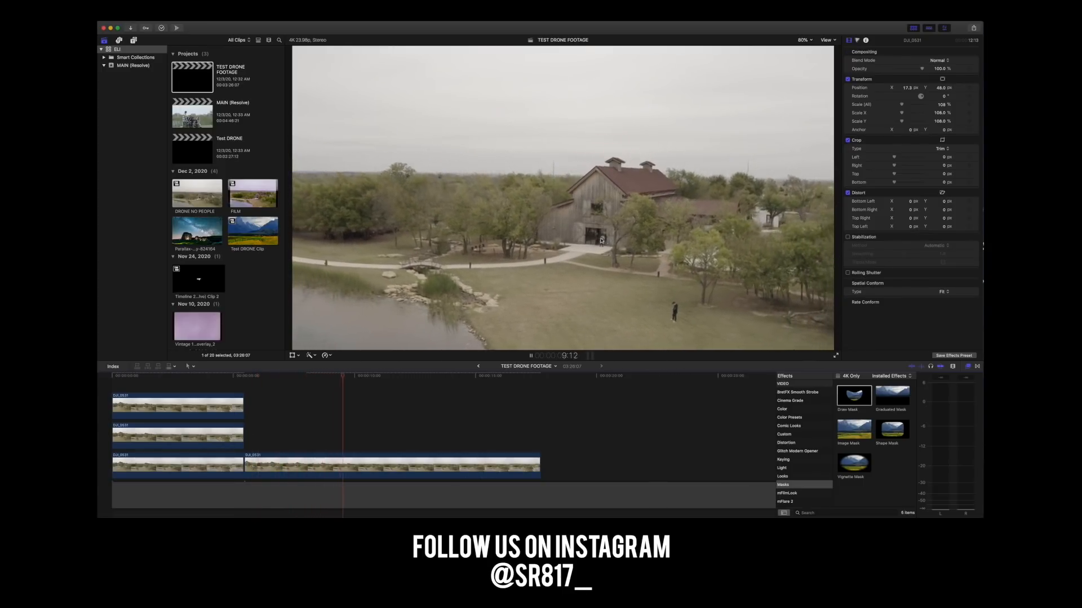
{"action": "key", "text": "space"}
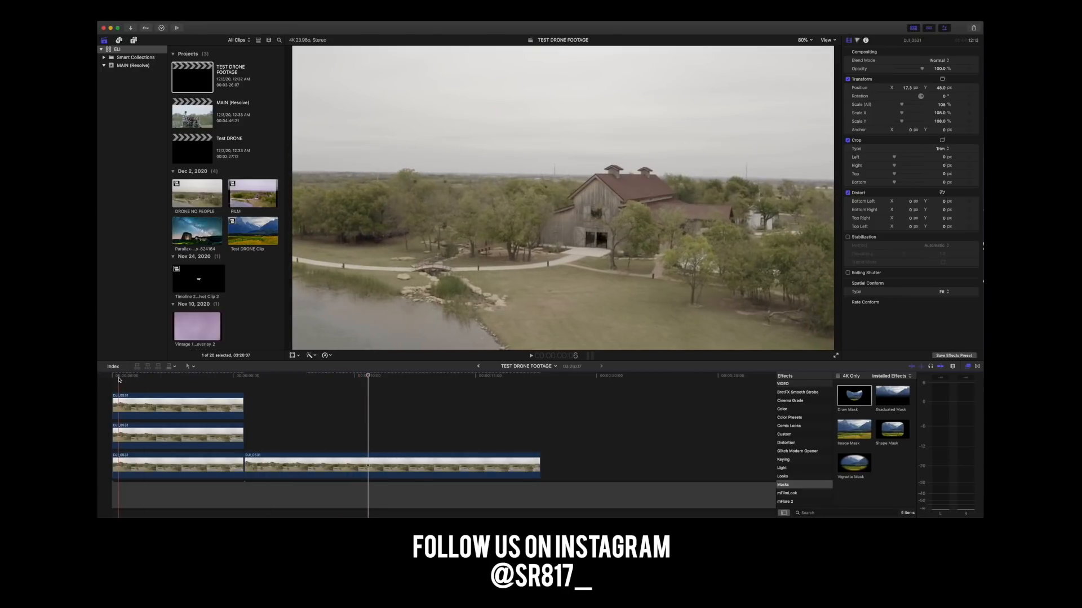
{"action": "key", "text": "space"}
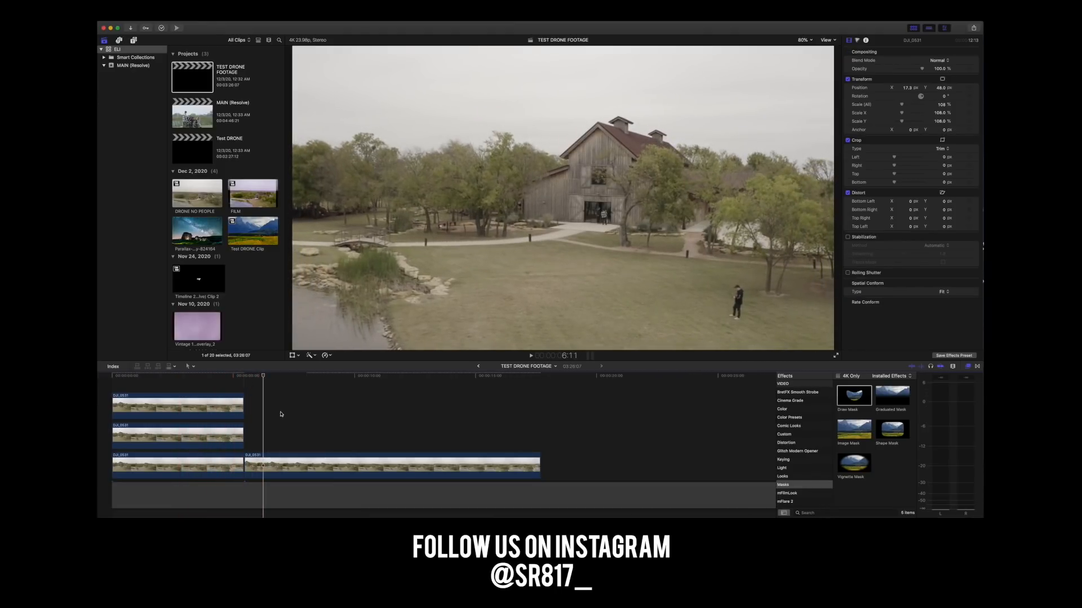
Move the unmasked comparison clip further down the timeline, away from the masked stack, and return to the first frame.
{"action": "left_click_drag", "start_coordinate": [283, 460], "coordinate": [618, 465]}
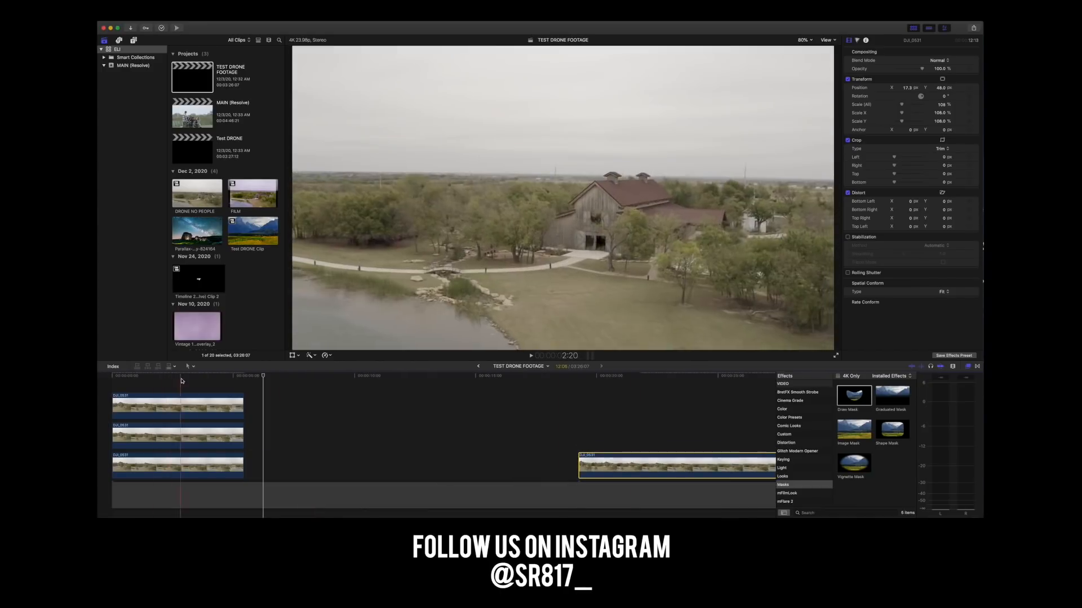
{"action": "left_click", "coordinate": [111, 376]}
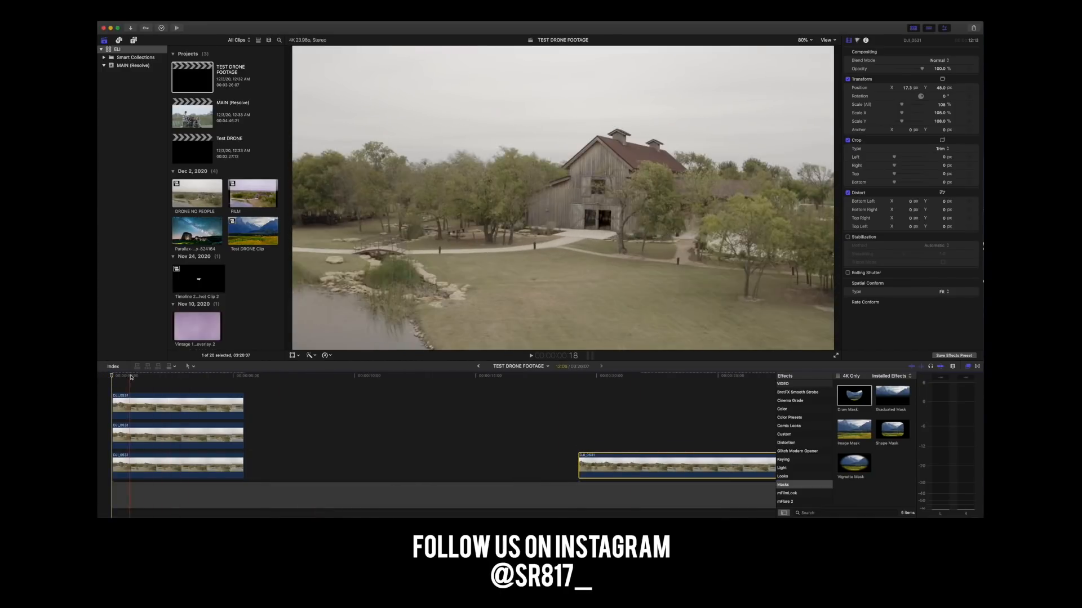
Play the starry-sky barn shot at the start of the Test DRONE timeline and return to the TEST DRONE FOOTAGE project.
{"action": "left_click", "coordinate": [478, 368]}
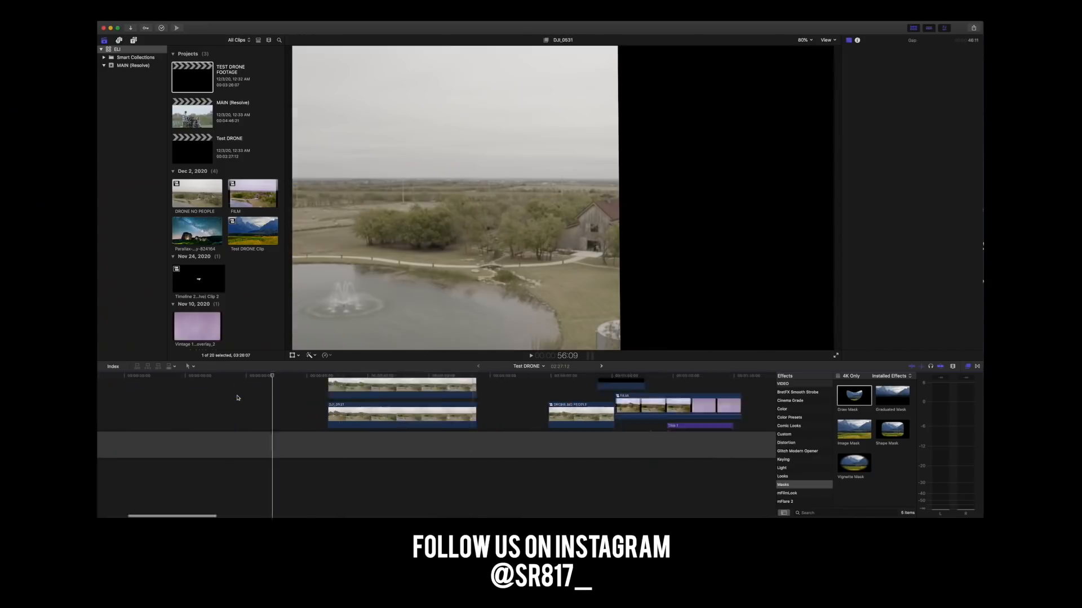
{"action": "left_click", "coordinate": [111, 376]}
{"action": "key", "text": "space"}
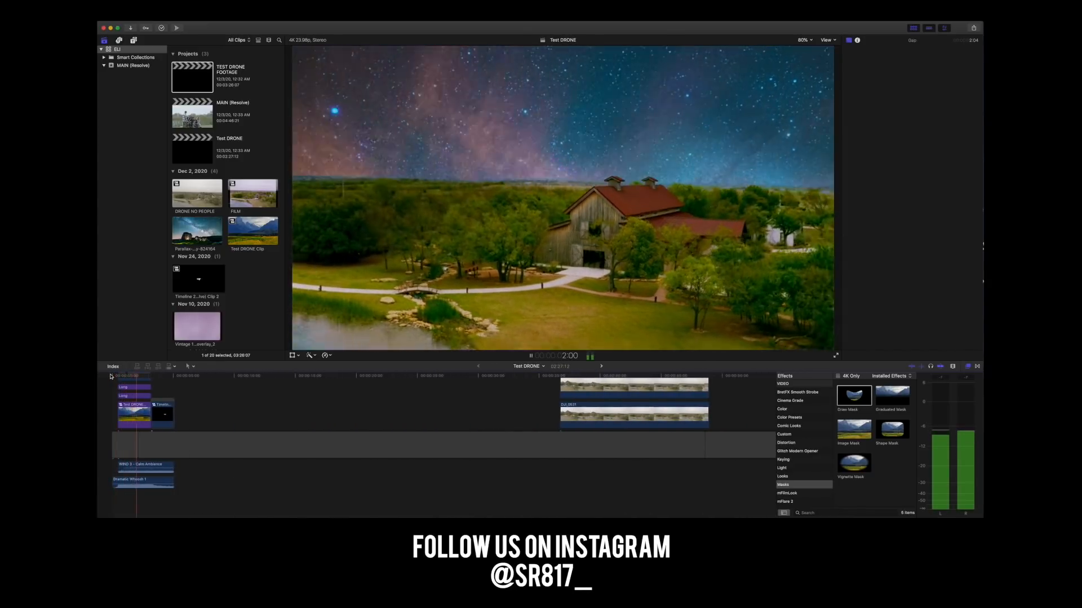
{"action": "left_click", "coordinate": [120, 376]}
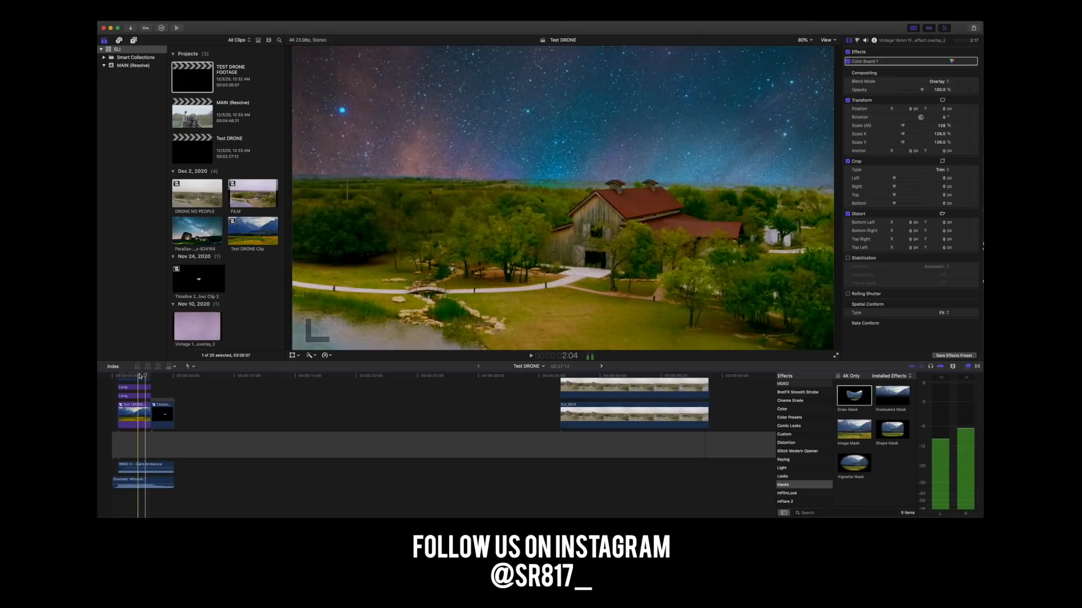
{"action": "left_click", "coordinate": [113, 377]}
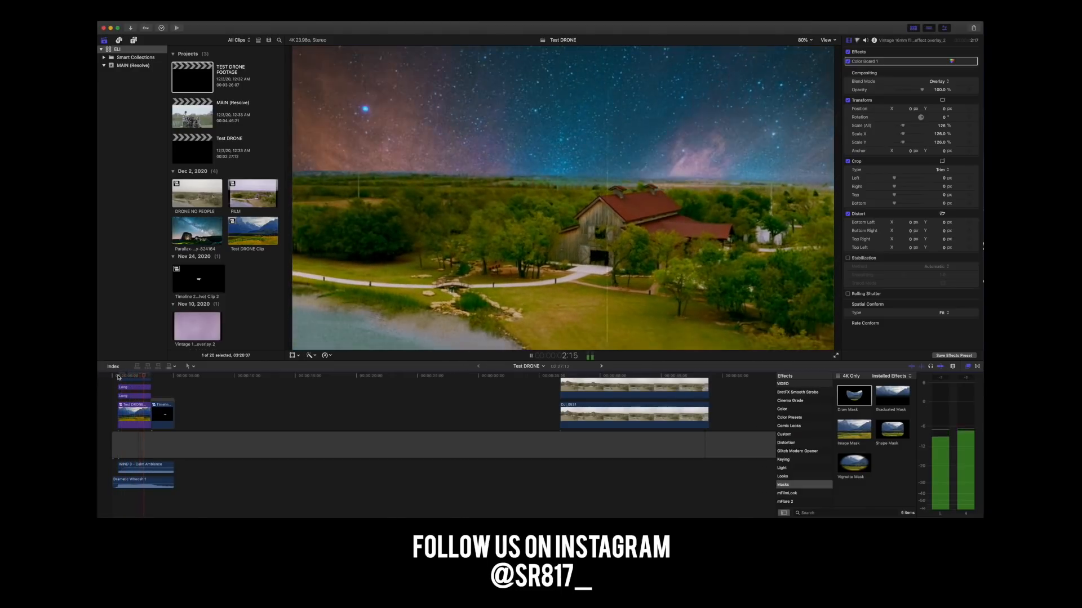
{"action": "key", "text": "space"}
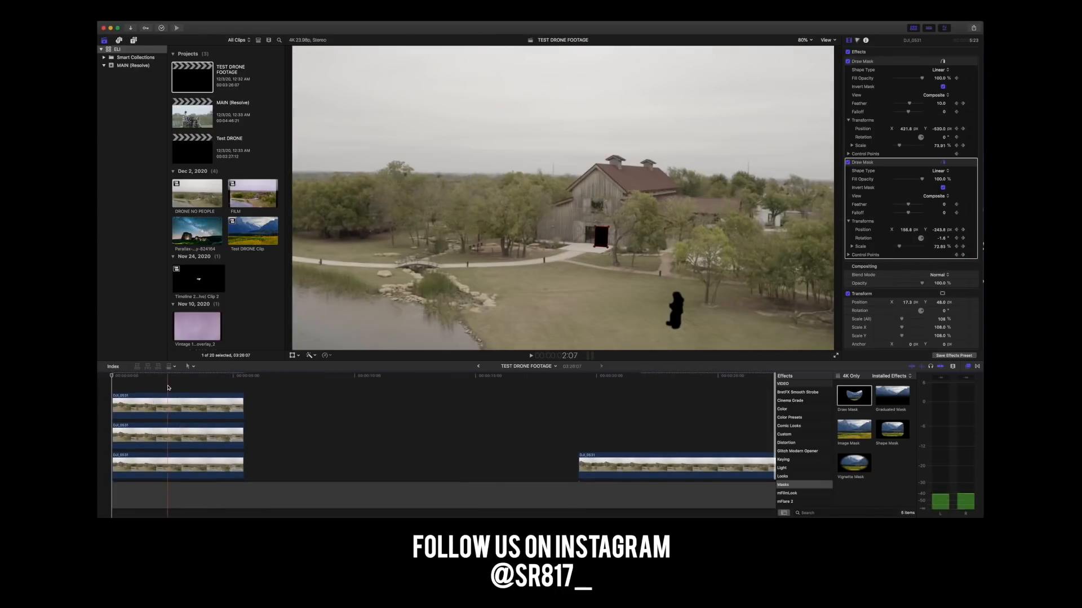
Combine the three stacked mask clips into a compound clip named MASK DRONE in the MAIN (Resolve) event.
{"action": "left_click_drag", "start_coordinate": [168, 387], "coordinate": [185, 465]}
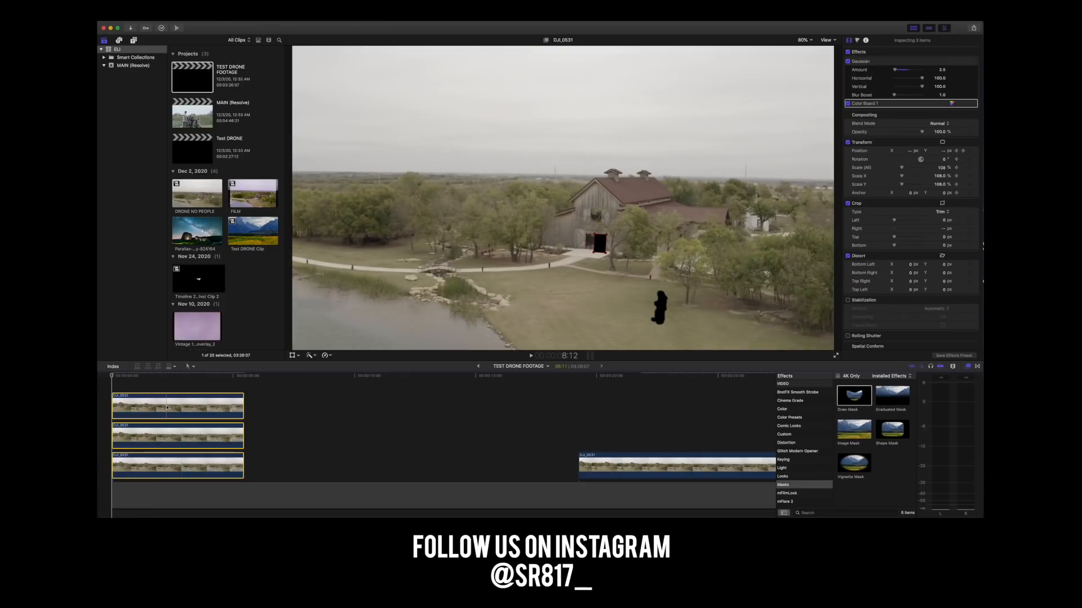
{"action": "right_click", "coordinate": [167, 407]}
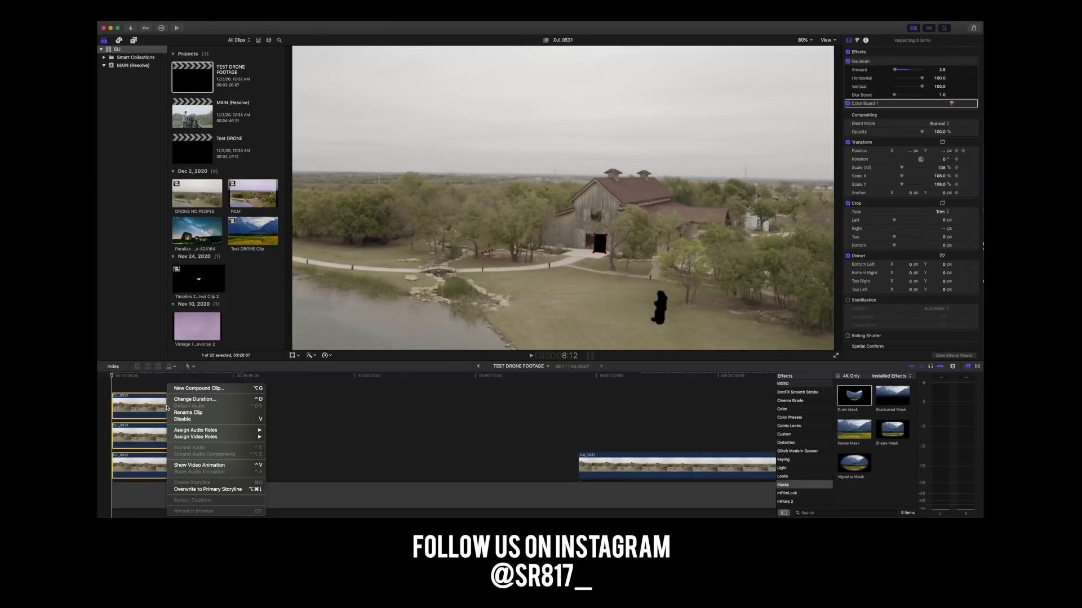
{"action": "left_click", "coordinate": [199, 388]}
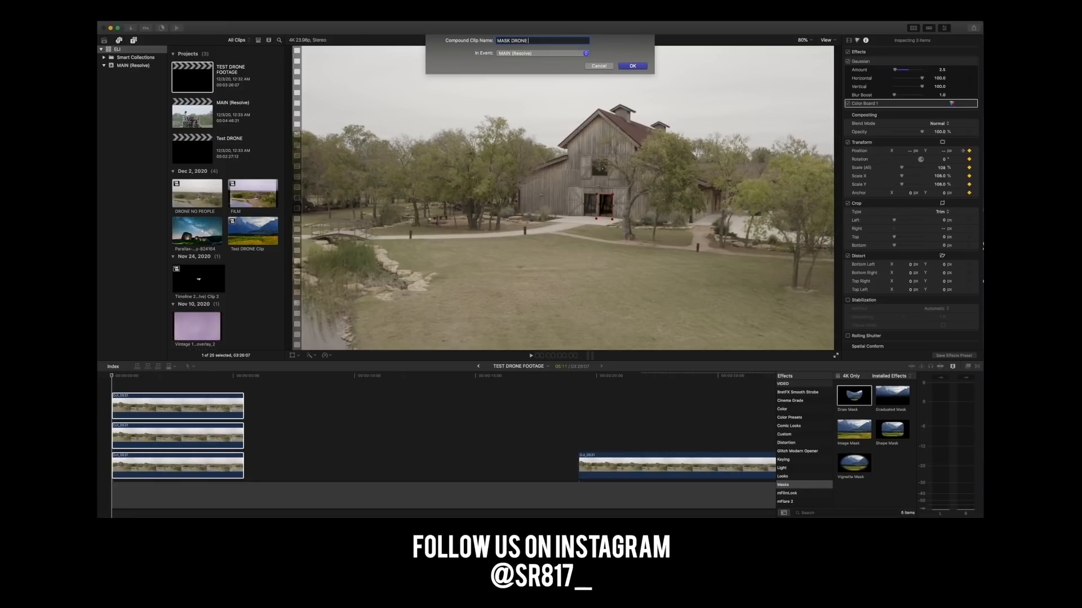
{"action": "key", "text": "Return"}
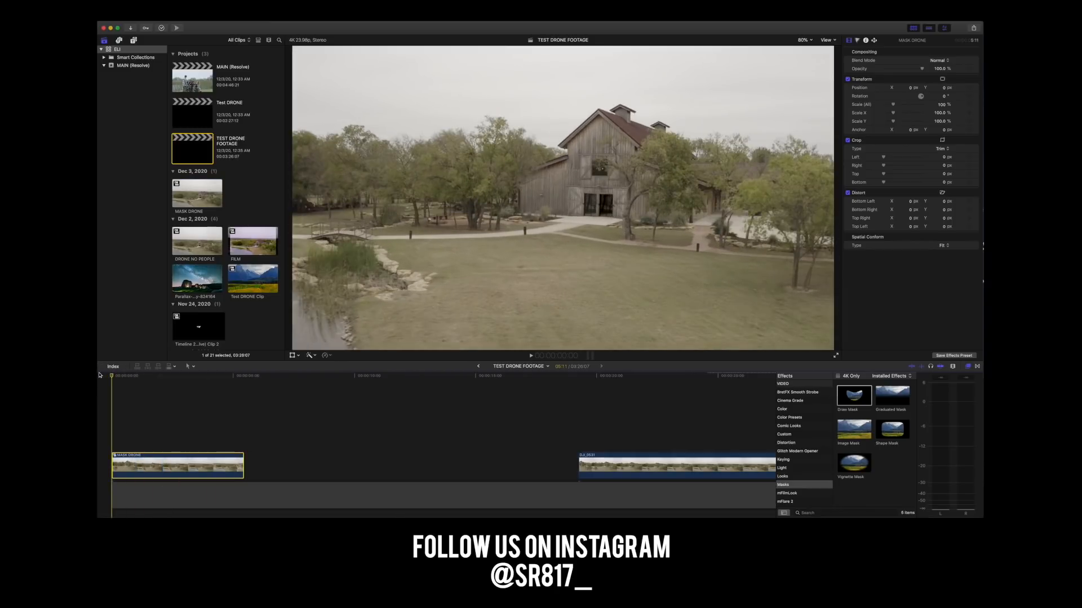
Play the MASK DRONE compound clip to check the people removal, and bring the playhead back to about 1:02.
{"action": "key", "text": "space"}
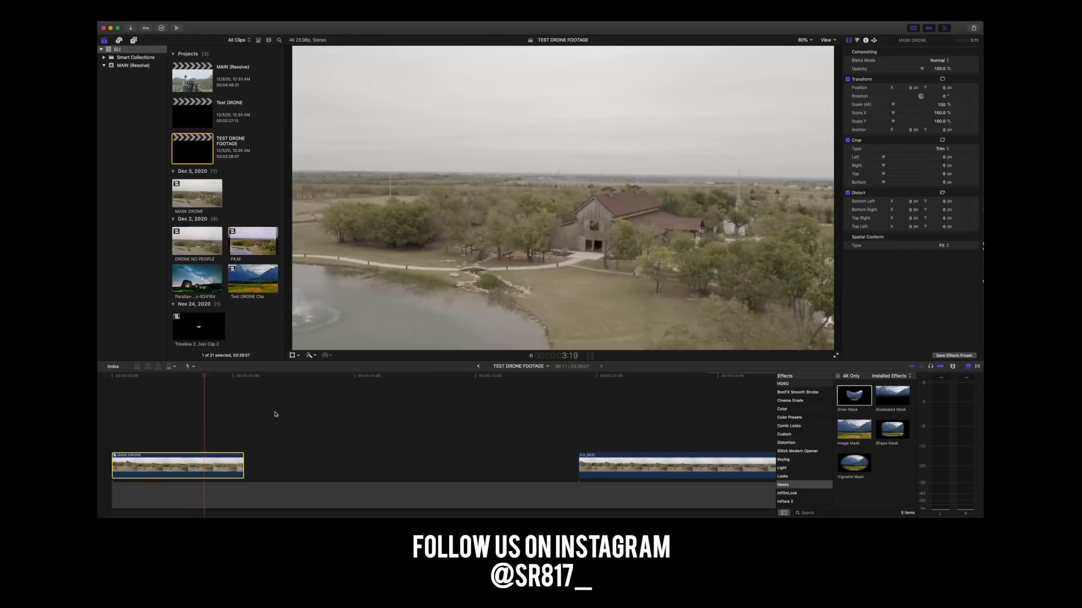
{"action": "key", "text": "space"}
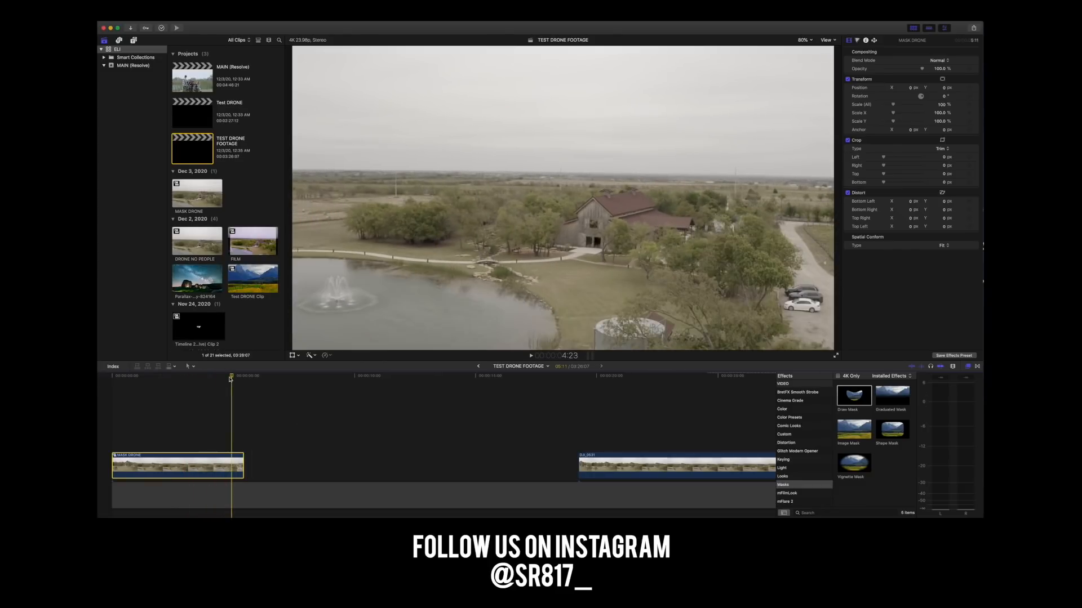
{"action": "left_click", "coordinate": [125, 378]}
{"action": "mouse_move", "coordinate": [125, 377]}
{"action": "left_mouse_down"}
{"action": "mouse_move", "coordinate": [171, 374]}
{"action": "mouse_move", "coordinate": [137, 374]}
{"action": "left_mouse_up"}
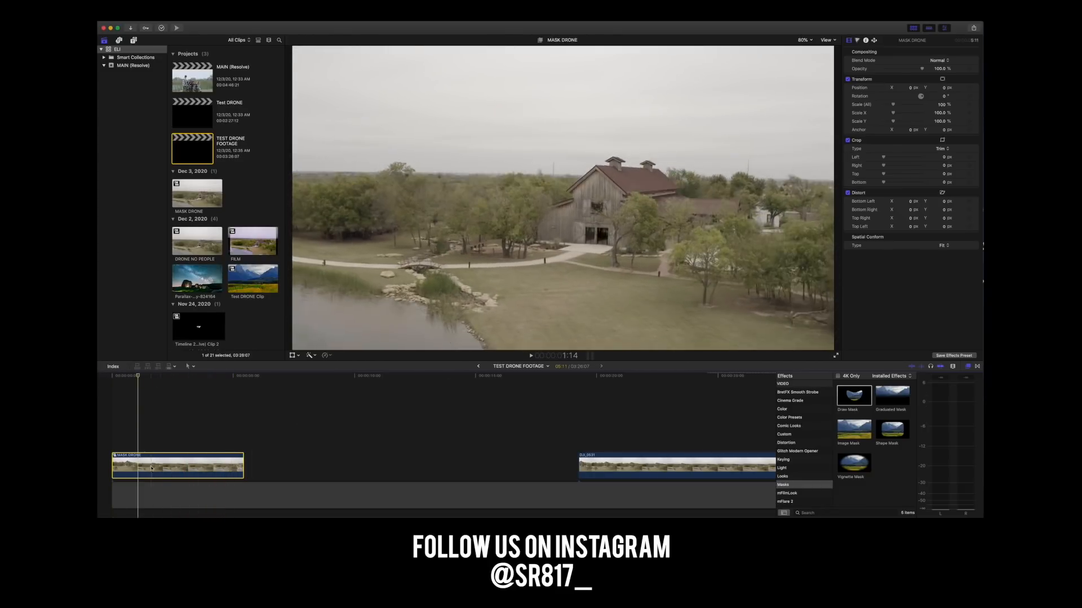
Add a Color Wheels correction to MASK DRONE, darkening the shadows and slightly brightening the highlights and midtones.
{"action": "left_click", "coordinate": [858, 41]}
{"action": "left_click", "coordinate": [870, 52]}
{"action": "left_click", "coordinate": [871, 72]}
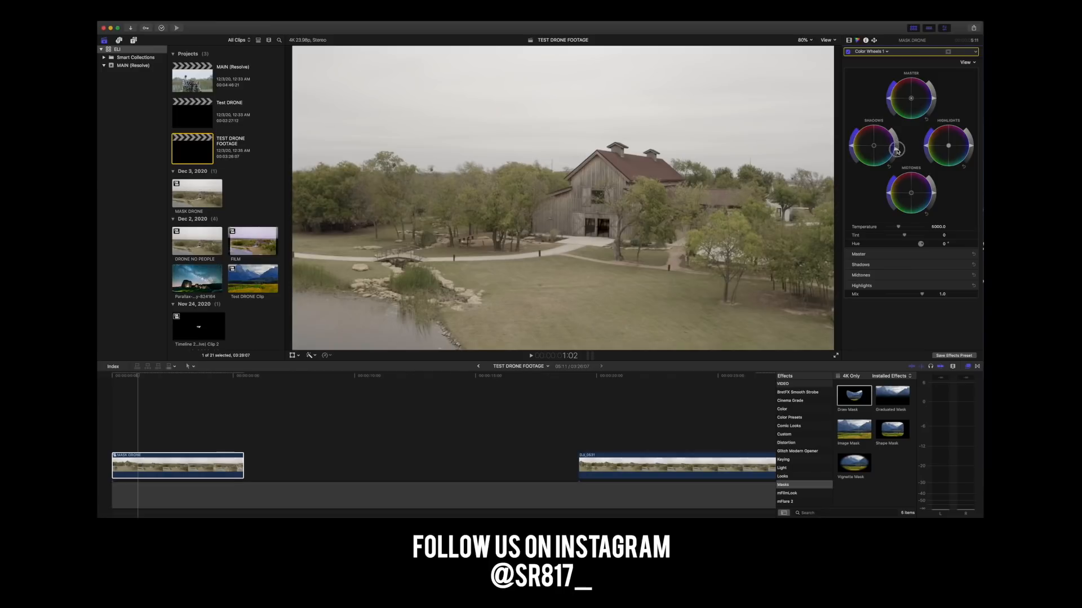
{"action": "left_click_drag", "start_coordinate": [897, 151], "coordinate": [896, 155]}
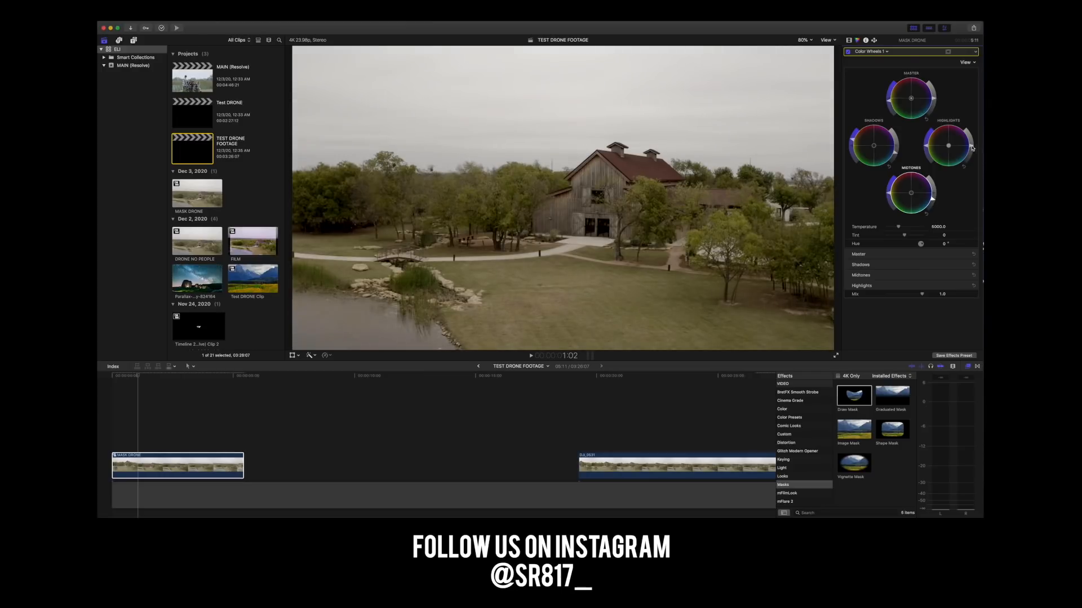
{"action": "left_click_drag", "start_coordinate": [973, 148], "coordinate": [972, 144]}
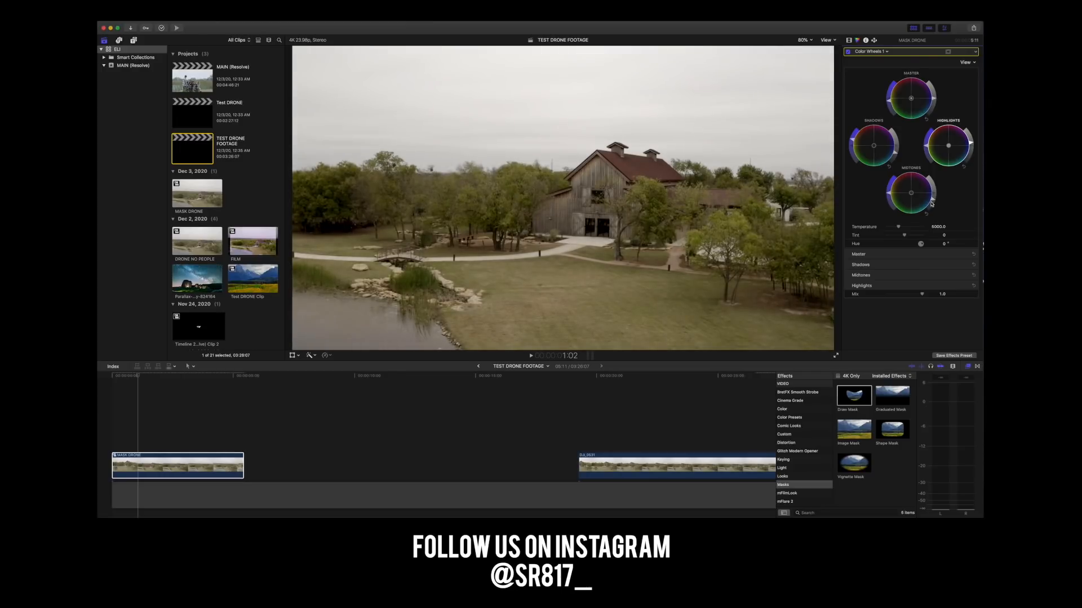
{"action": "left_click_drag", "start_coordinate": [933, 199], "coordinate": [933, 197]}
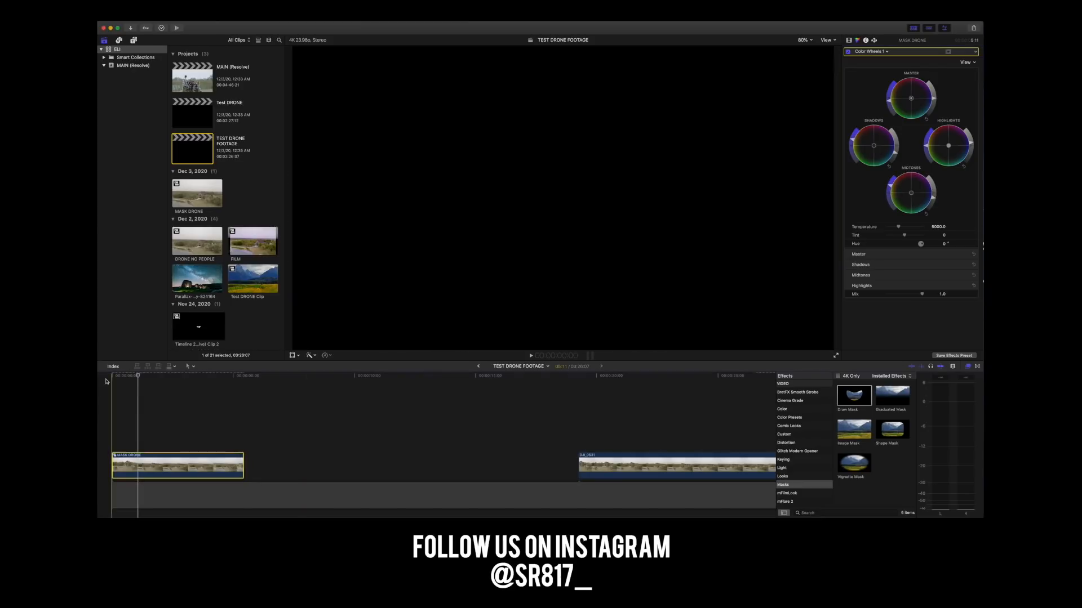
Play and scrub through the graded MASK DRONE clip to review the colour correction.
{"action": "key", "text": "space"}
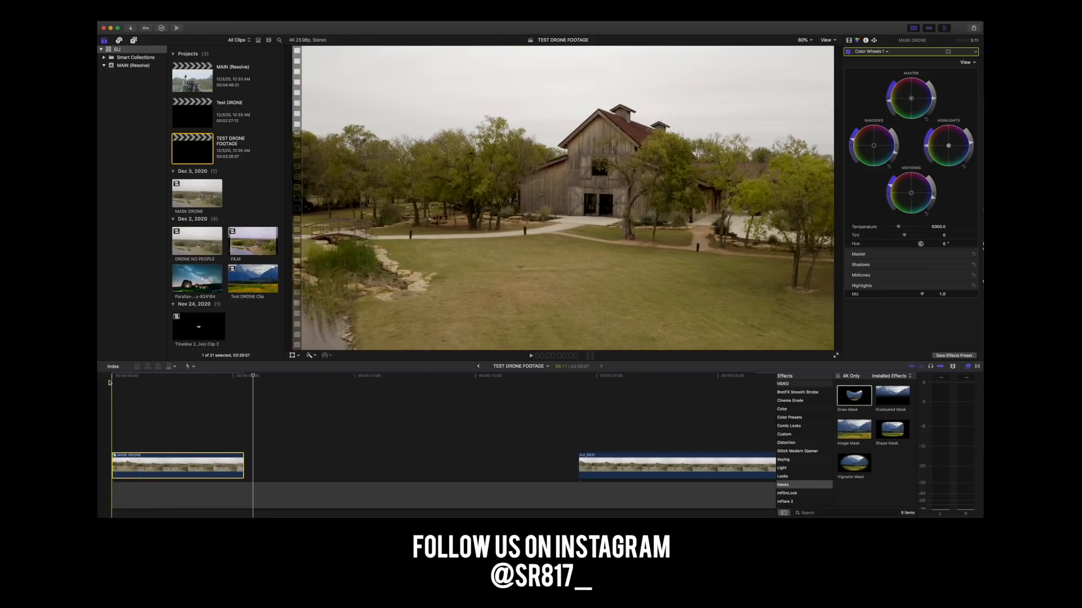
{"action": "key", "text": "space"}
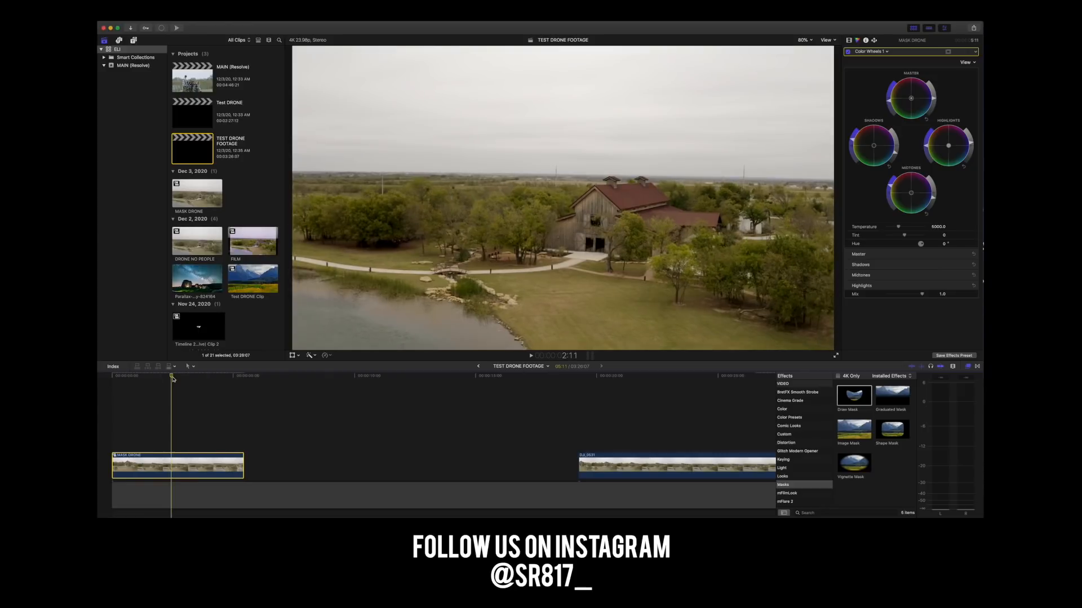
{"action": "left_click_drag", "start_coordinate": [198, 378], "coordinate": [103, 387]}
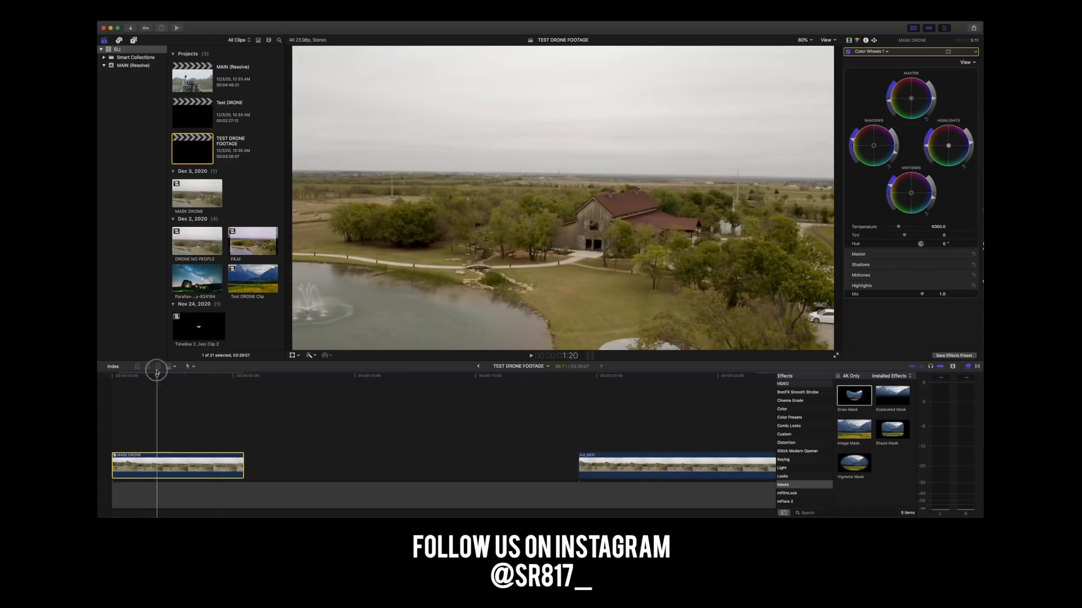
Open the DRONE NO PEOPLE compound clip to view its stacked layers, and go back to the Test DRONE timeline.
{"action": "scroll", "coordinate": [496, 439], "scroll_direction": "right", "scroll_amount": 15}
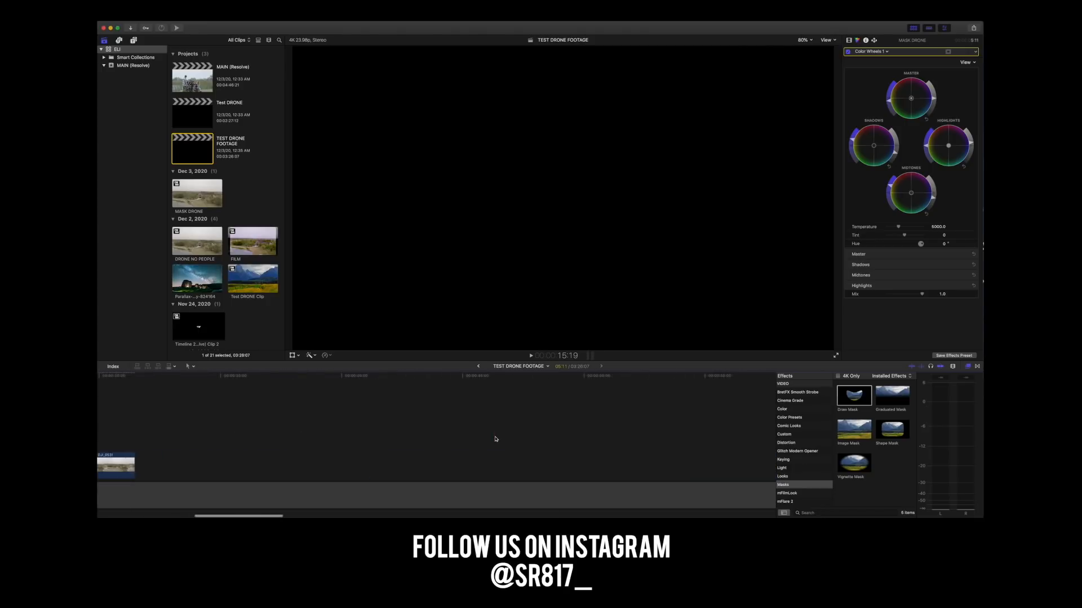
{"action": "key", "text": "super+minus"}
{"action": "key", "text": "super+minus"}
{"action": "key", "text": "super+minus"}
{"action": "key", "text": "super+minus"}
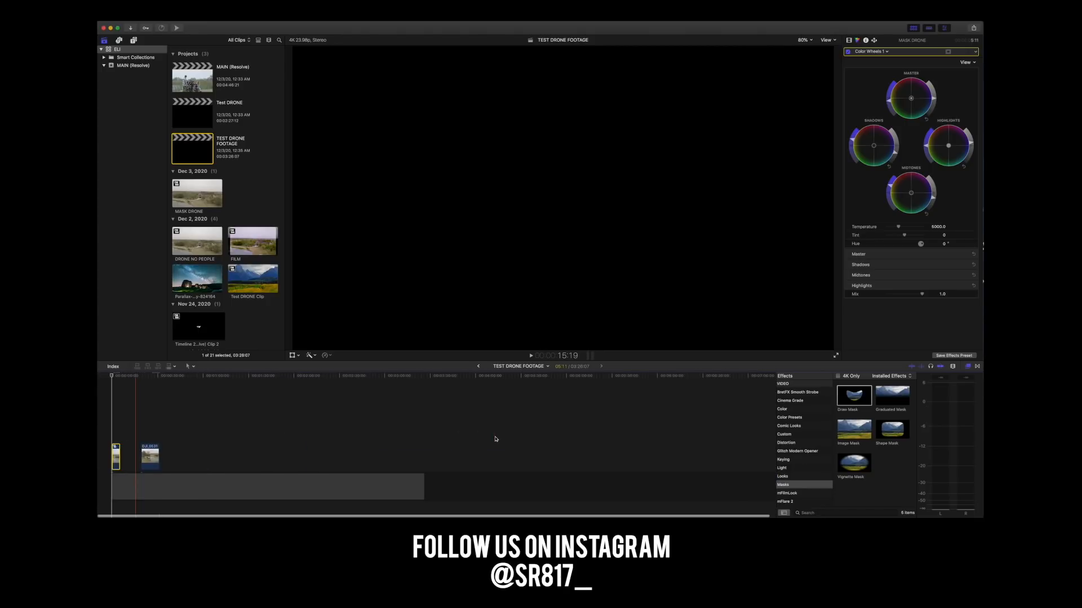
{"action": "left_click", "coordinate": [480, 366]}
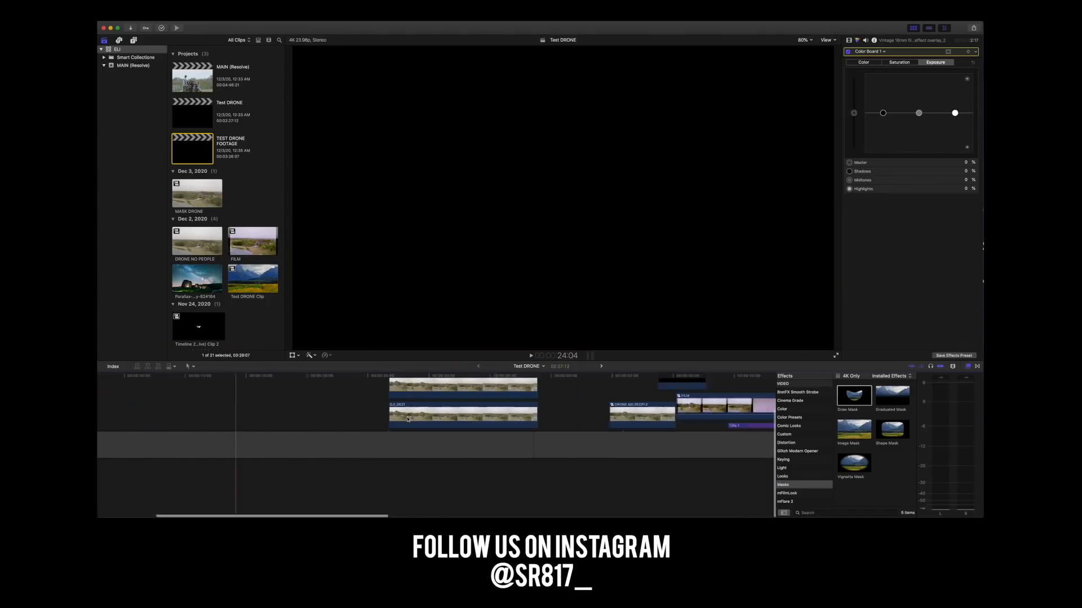
{"action": "double_click", "coordinate": [282, 453]}
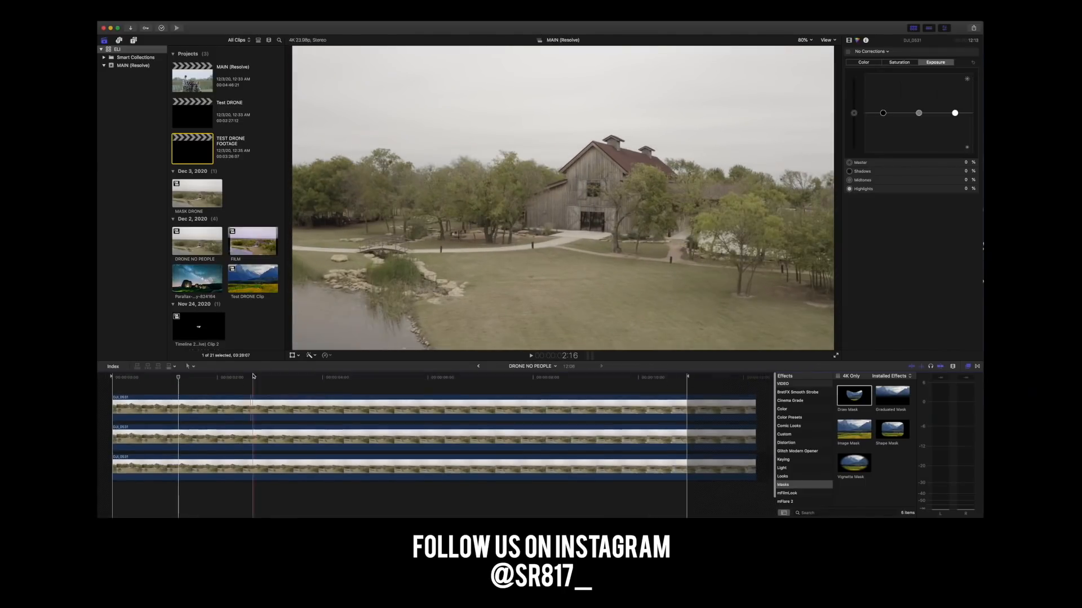
{"action": "left_click", "coordinate": [478, 367]}
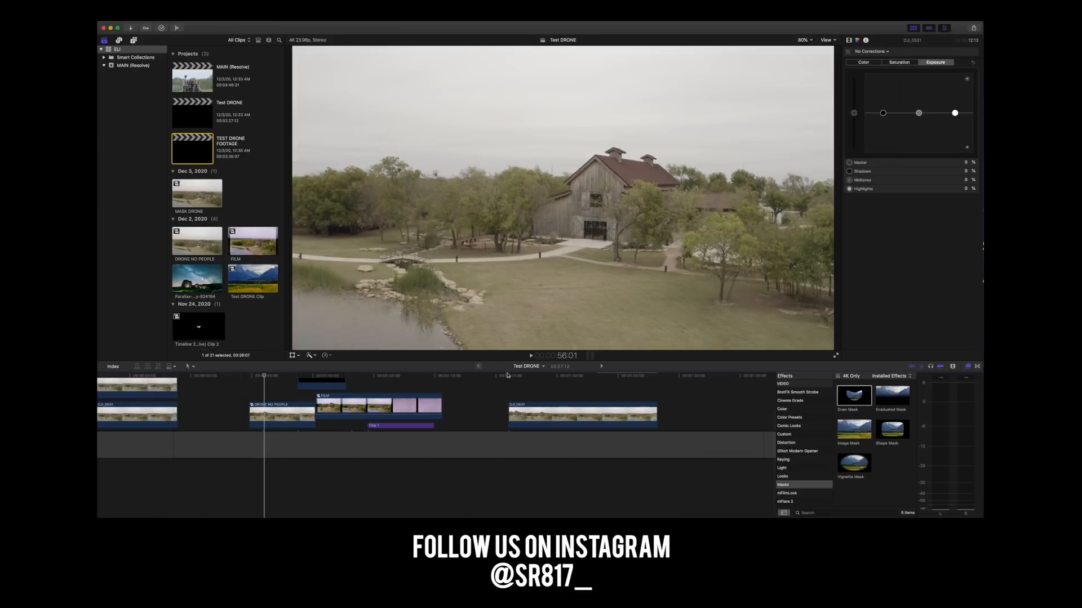
Move the FILM clip above the last footage clip in Test DRONE, and inspect its film overlay and nested DRONE NO PEOPLE layers.
{"action": "scroll", "coordinate": [378, 422], "scroll_direction": "left", "scroll_amount": 5}
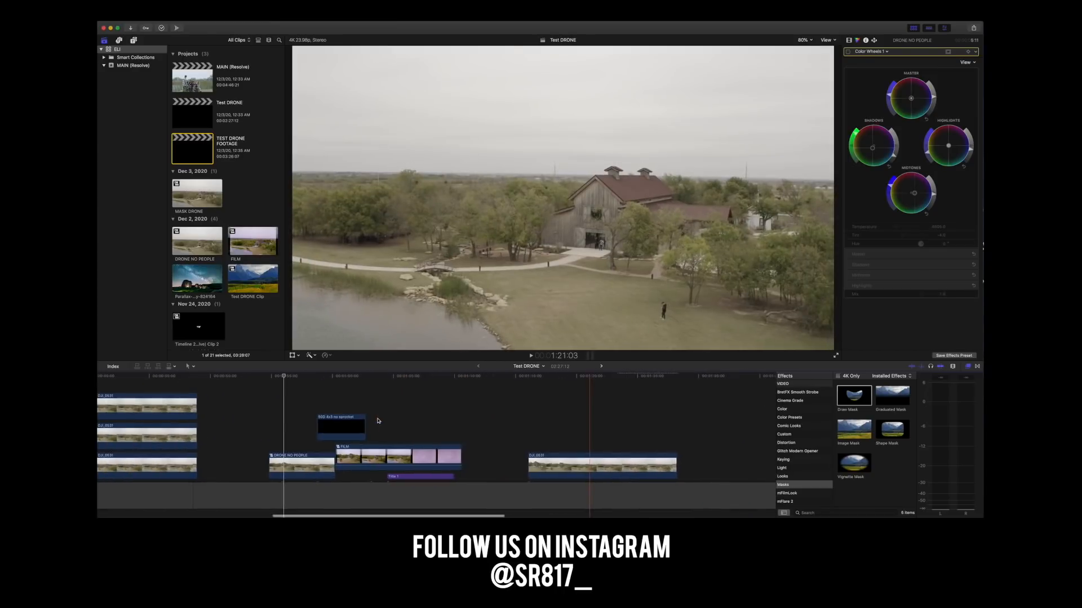
{"action": "left_click_drag", "start_coordinate": [416, 453], "coordinate": [579, 414]}
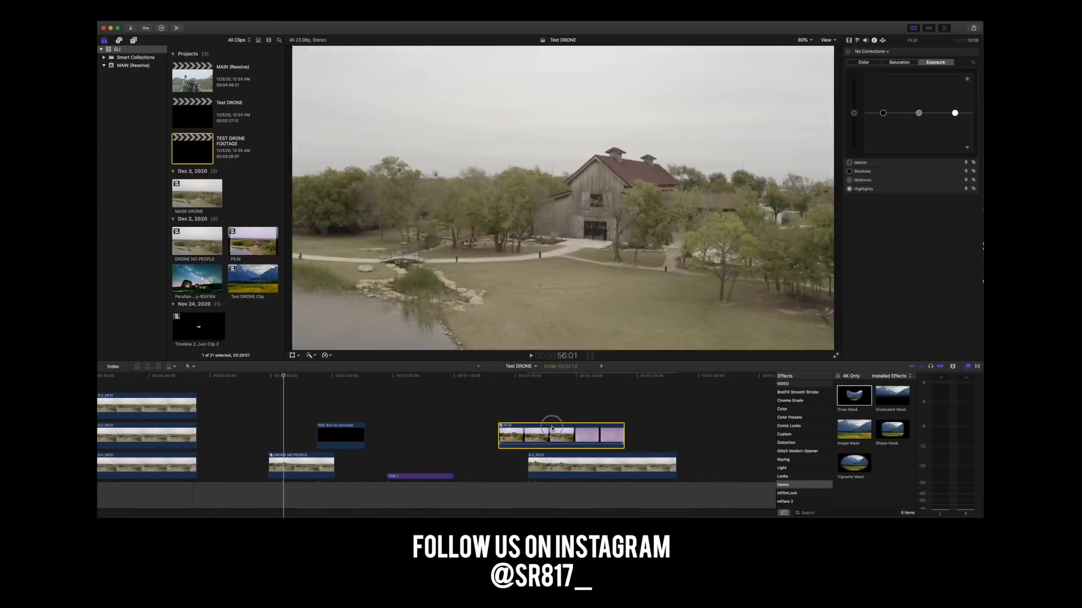
{"action": "double_click", "coordinate": [547, 433]}
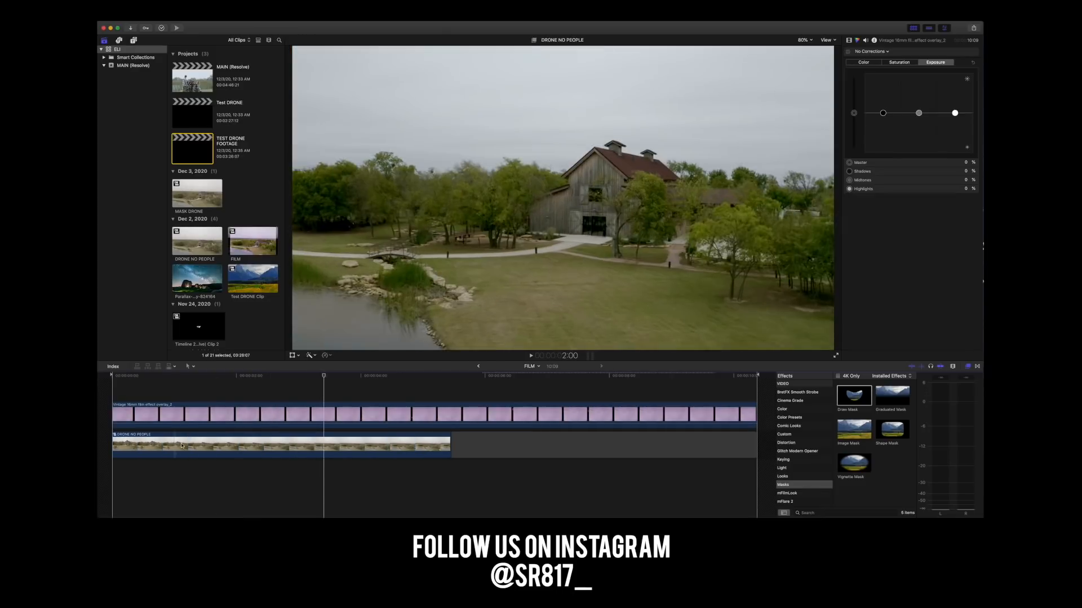
{"action": "double_click", "coordinate": [180, 444]}
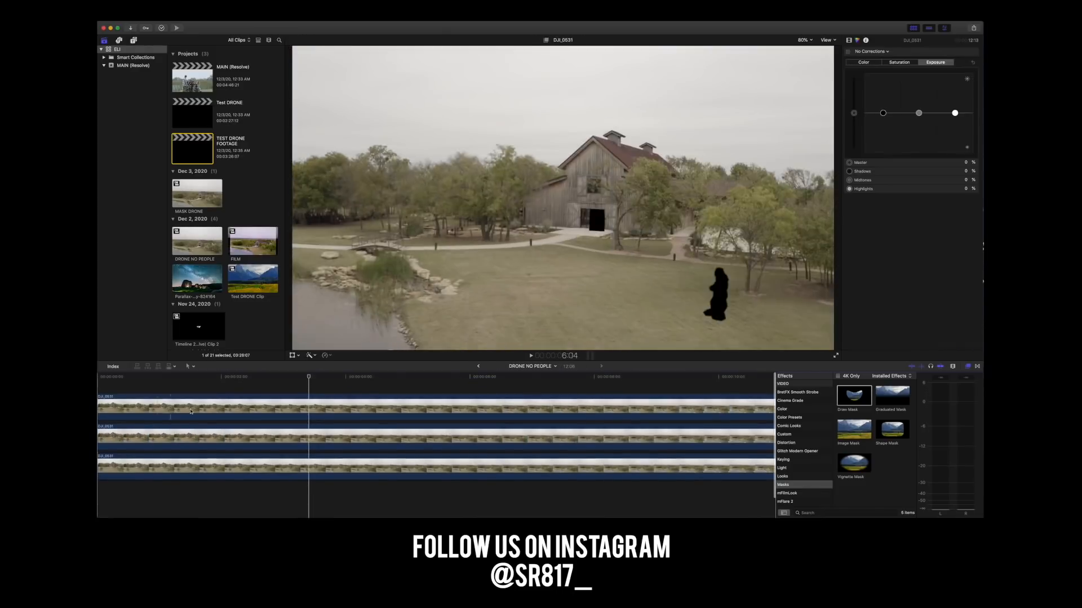
{"action": "left_click", "coordinate": [478, 367]}
{"action": "left_click", "coordinate": [478, 368]}
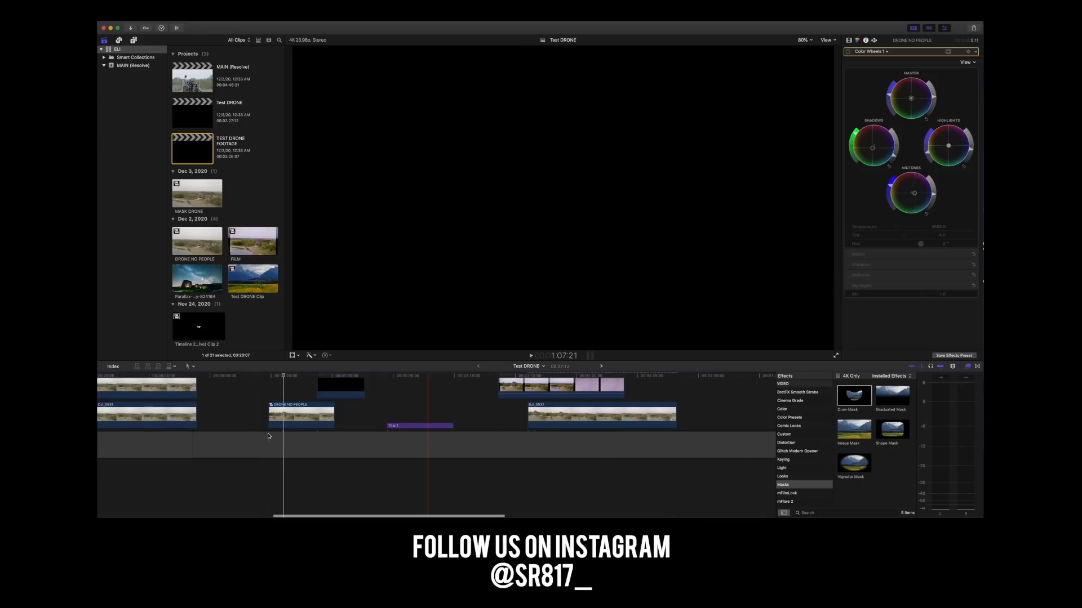
Locate the starry-sky shot at the start of the Test DRONE timeline and open its Test DRONE Clip compound clip.
{"action": "scroll", "coordinate": [269, 436], "scroll_direction": "left", "scroll_amount": 10}
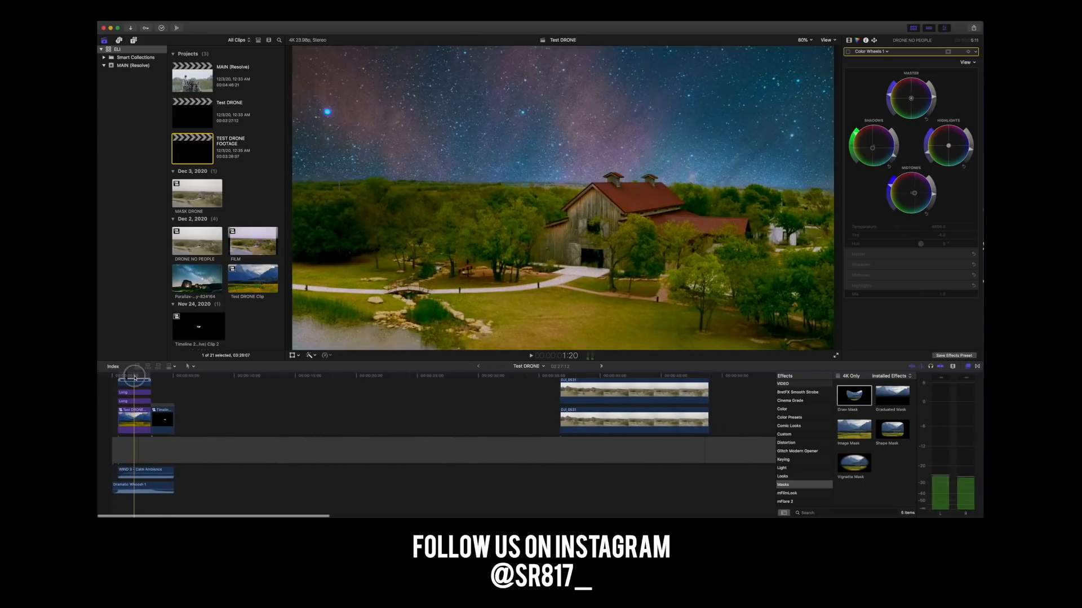
{"action": "left_click", "coordinate": [135, 377]}
{"action": "key", "text": "super+equal"}
{"action": "key", "text": "super+equal"}
{"action": "key", "text": "super+equal"}
{"action": "scroll", "coordinate": [255, 466], "scroll_direction": "left", "scroll_amount": 5}
{"action": "scroll", "coordinate": [254, 466], "scroll_direction": "up", "scroll_amount": 2}
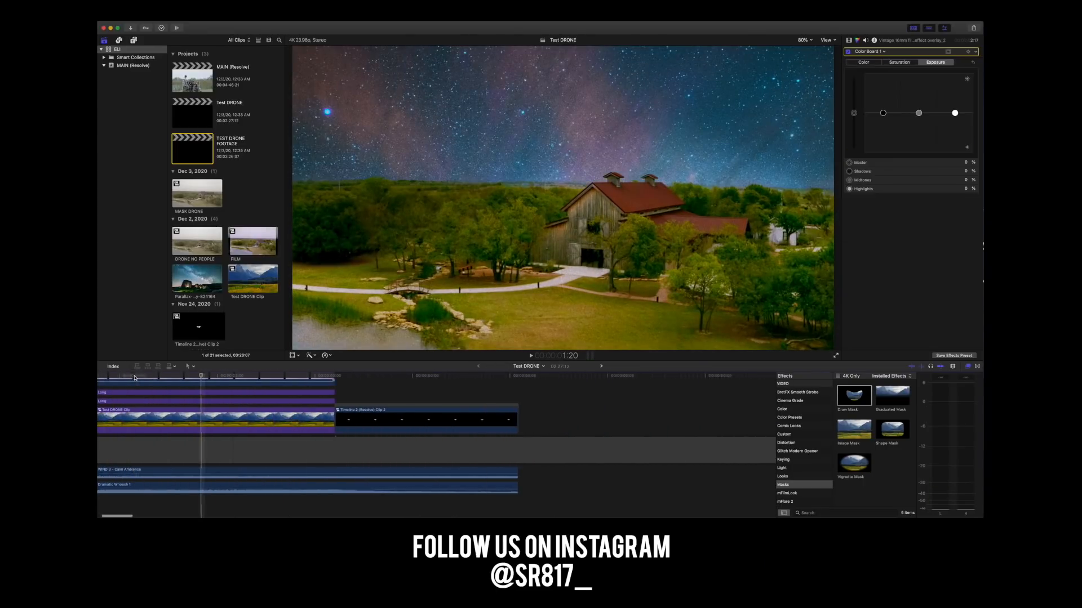
{"action": "double_click", "coordinate": [254, 467]}
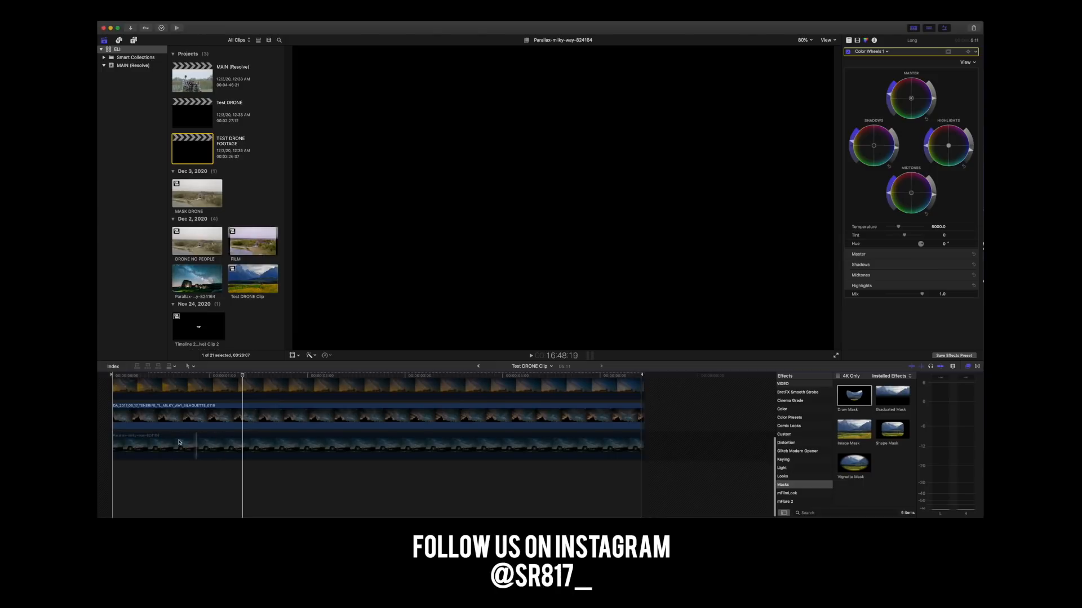
Look through the DRONE NO PEOPLE copies and the Milky Way sky layers stacked inside Test DRONE Clip.
{"action": "scroll", "coordinate": [181, 432], "scroll_direction": "up", "scroll_amount": 5}
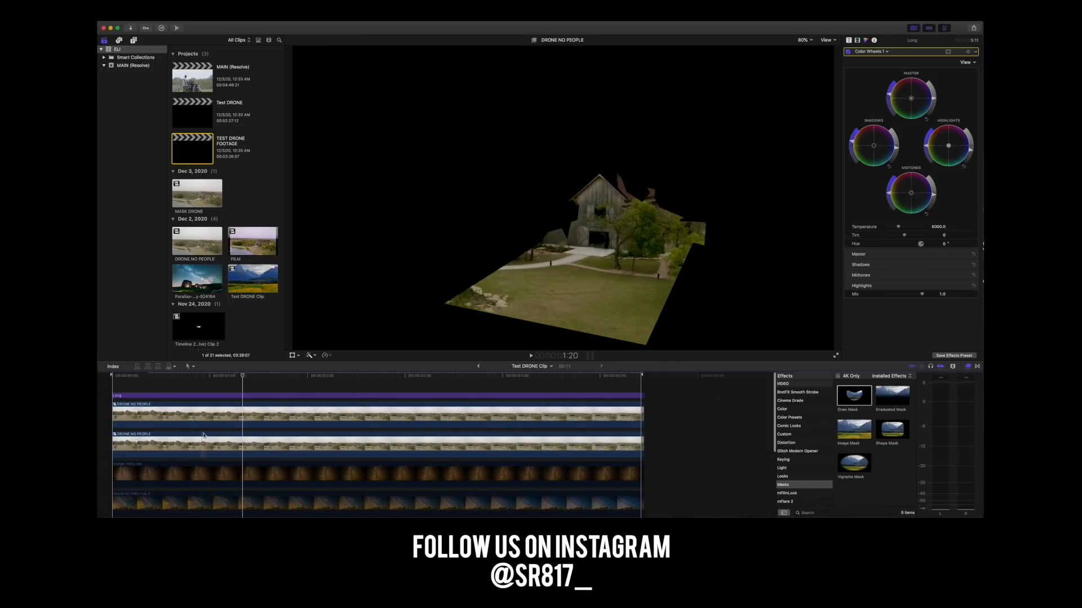
{"action": "scroll", "coordinate": [376, 407], "scroll_direction": "down", "scroll_amount": 5}
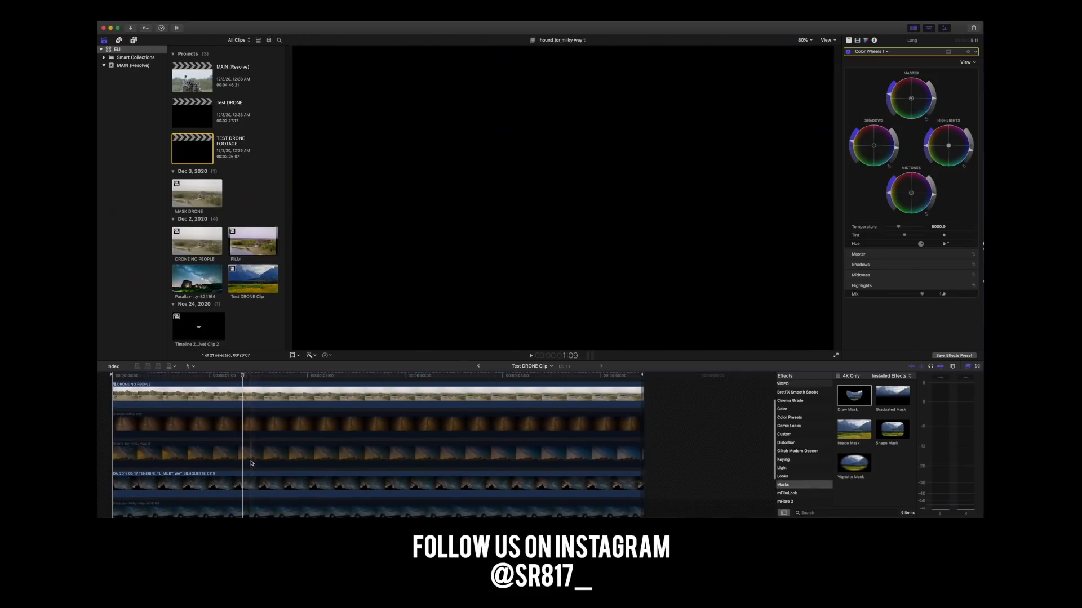
{"action": "scroll", "coordinate": [578, 448], "scroll_direction": "up", "scroll_amount": 4}
{"action": "scroll", "coordinate": [579, 447], "scroll_direction": "down", "scroll_amount": 3}
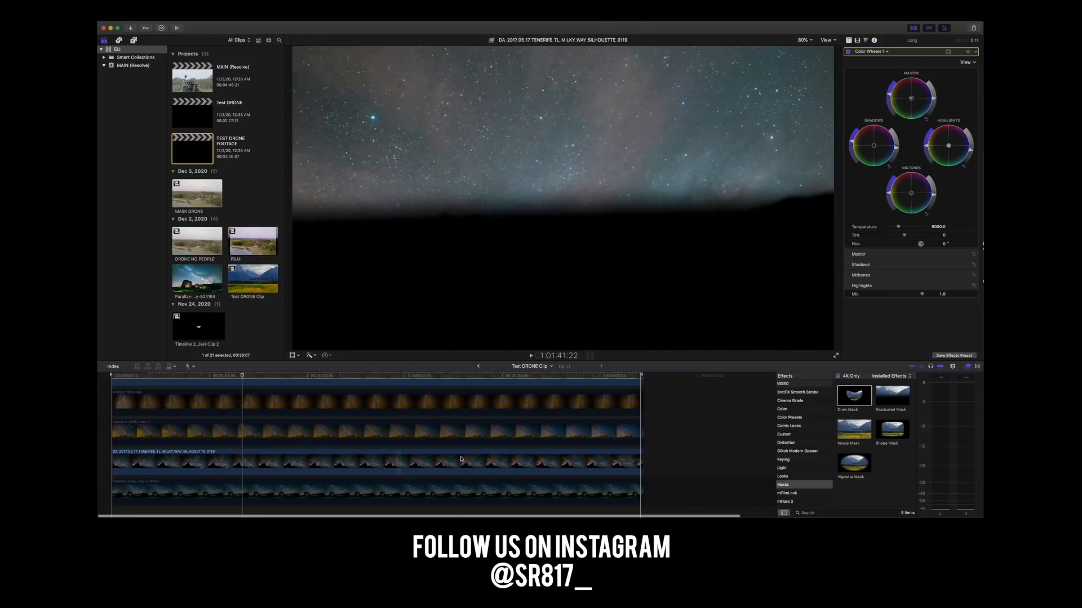
Go back from Test DRONE Clip to the Test DRONE timeline and open the TEST DRONE FOOTAGE project.
{"action": "left_click_drag", "start_coordinate": [693, 492], "coordinate": [439, 406]}
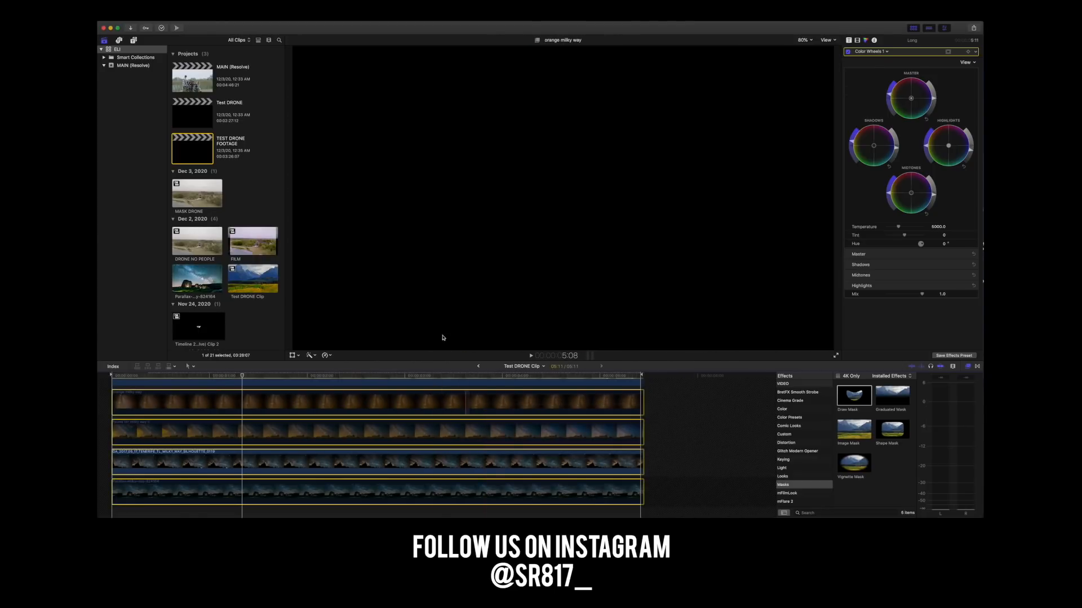
{"action": "left_click", "coordinate": [479, 367]}
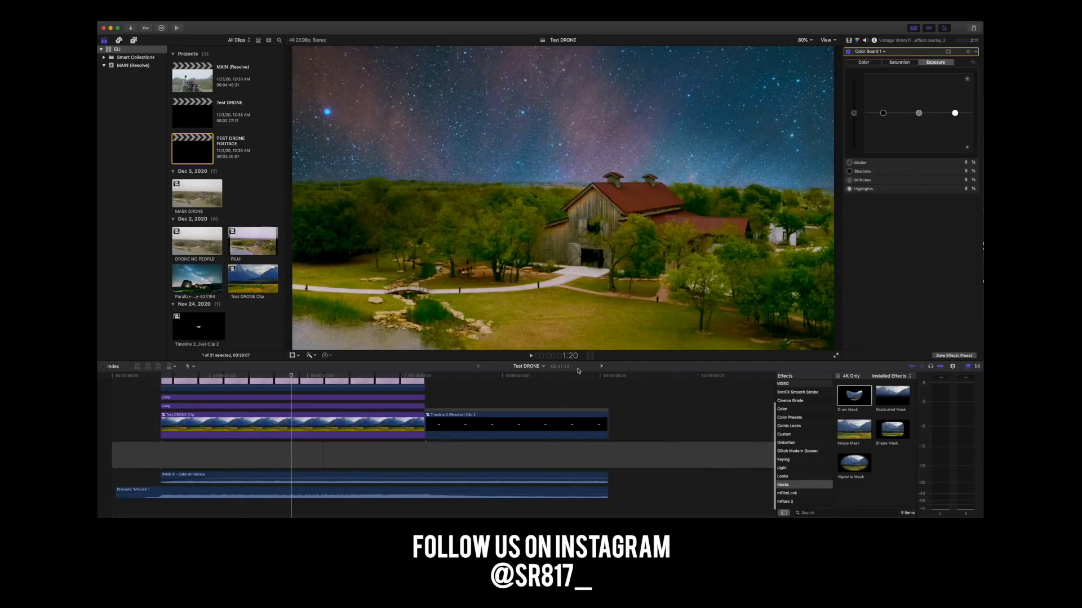
{"action": "double_click", "coordinate": [189, 82]}
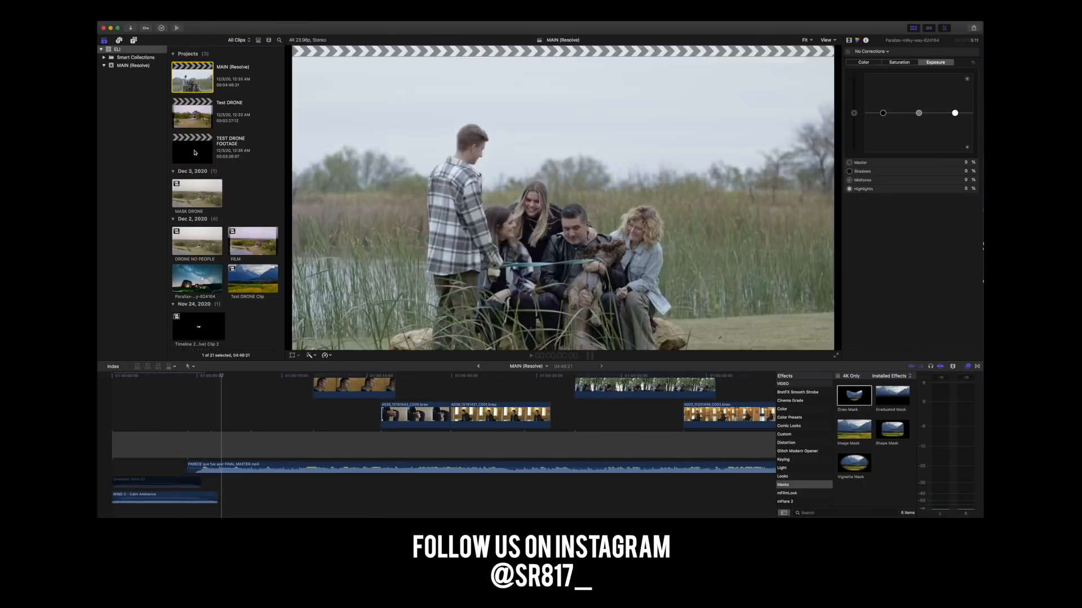
{"action": "double_click", "coordinate": [194, 152]}
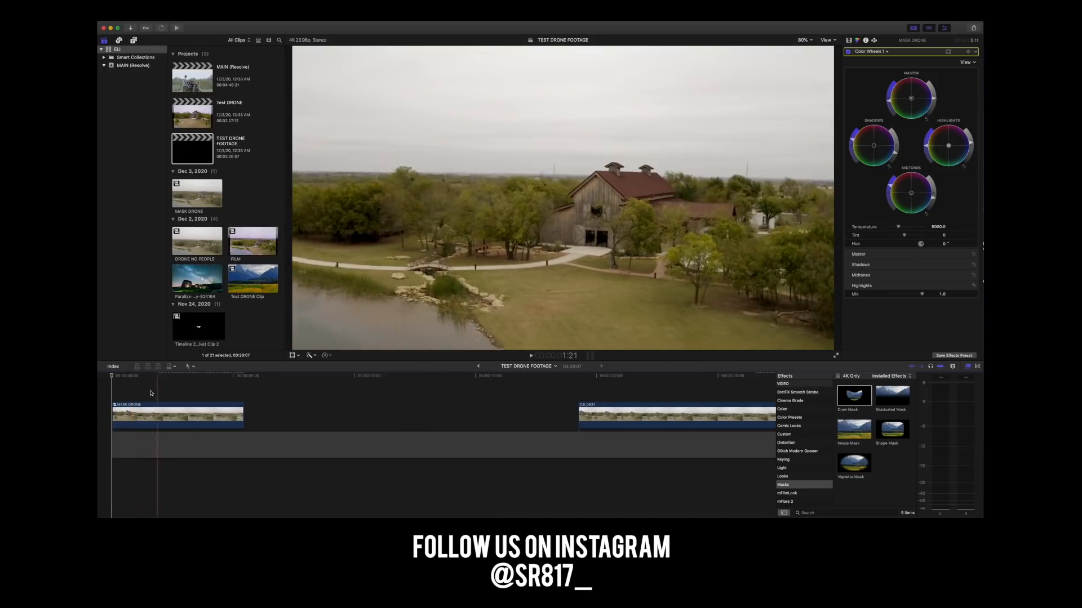
Duplicate the MASK DRONE clip at the start of the timeline so two aligned copies are stacked.
{"action": "key", "text": "shift+z"}
{"action": "left_click", "coordinate": [124, 417]}
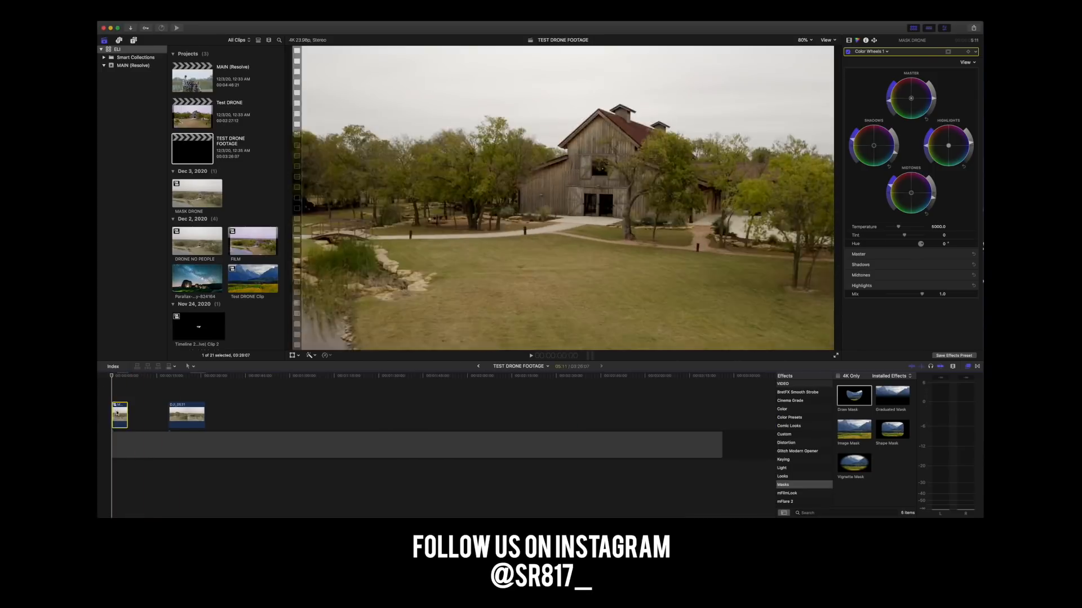
{"action": "key", "text": "super+equal"}
{"action": "key", "text": "super+equal"}
{"action": "key", "text": "super+equal"}
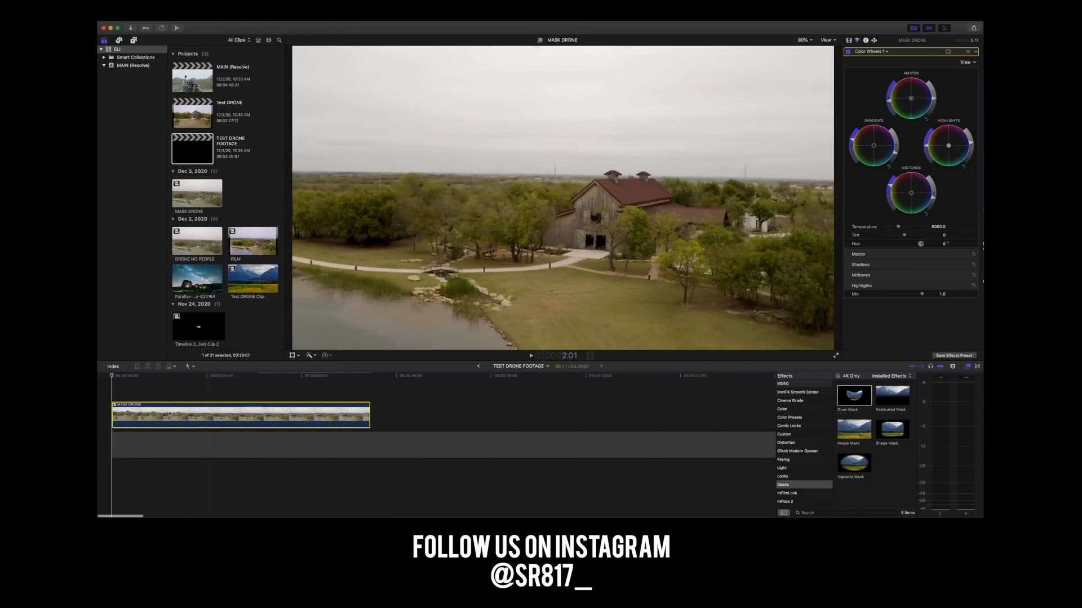
{"action": "right_click", "coordinate": [189, 417]}
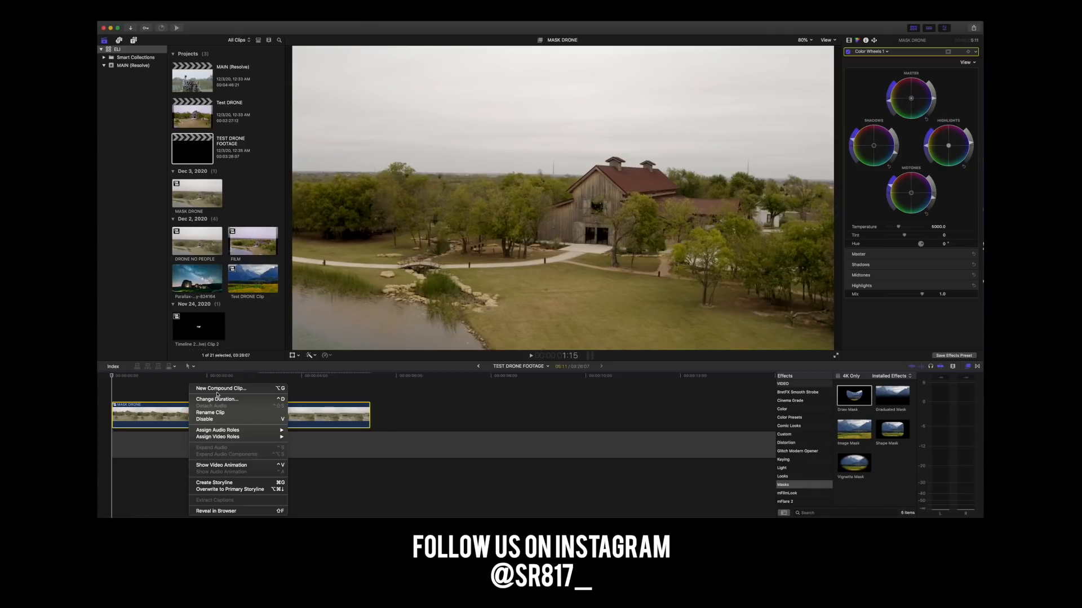
{"action": "left_click", "coordinate": [334, 432]}
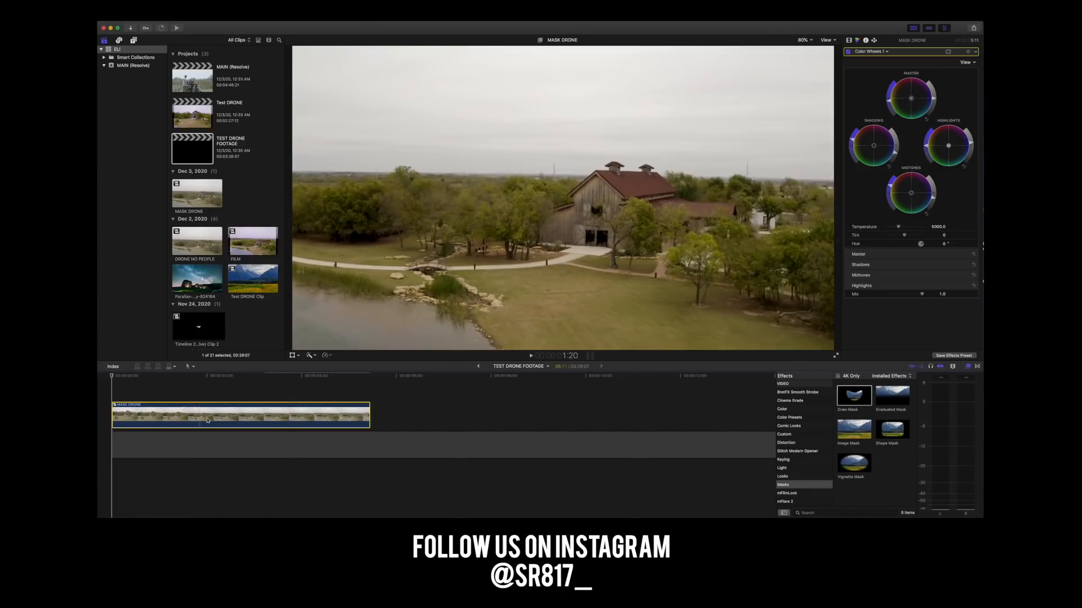
{"action": "left_click_drag", "start_coordinate": [161, 418], "coordinate": [160, 426], "text": "alt"}
{"action": "mouse_move", "coordinate": [154, 379]}
{"action": "left_mouse_down"}
{"action": "mouse_move", "coordinate": [181, 385]}
{"action": "mouse_move", "coordinate": [173, 385]}
{"action": "left_mouse_up"}
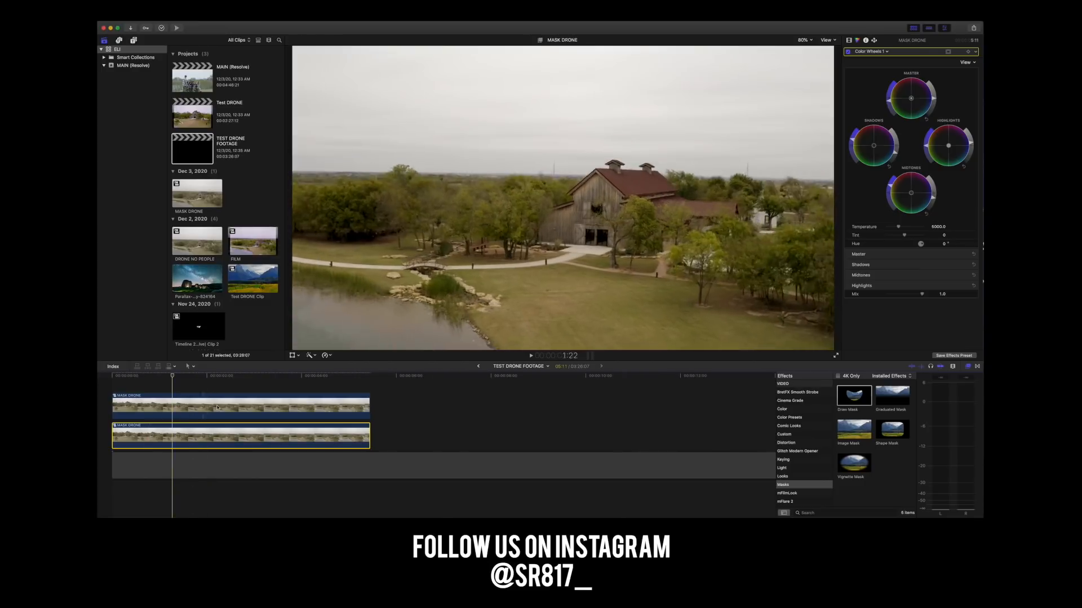
Switch to Finder and open the VFXs folder inside the Footage con Color folder.
{"action": "key", "text": "super+Tab"}
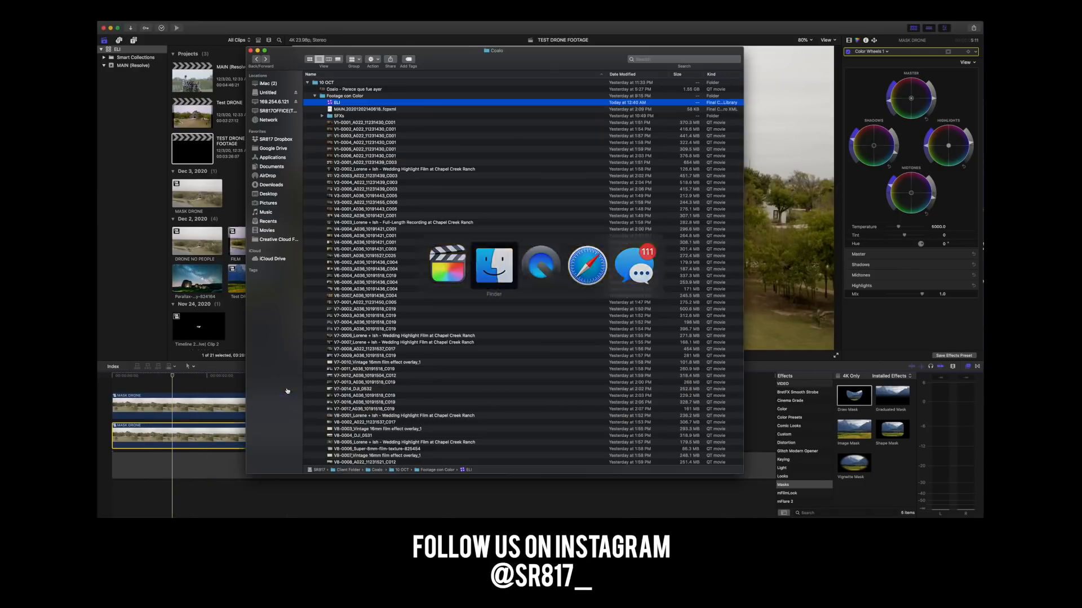
{"action": "scroll", "coordinate": [325, 115], "scroll_direction": "down", "scroll_amount": 3}
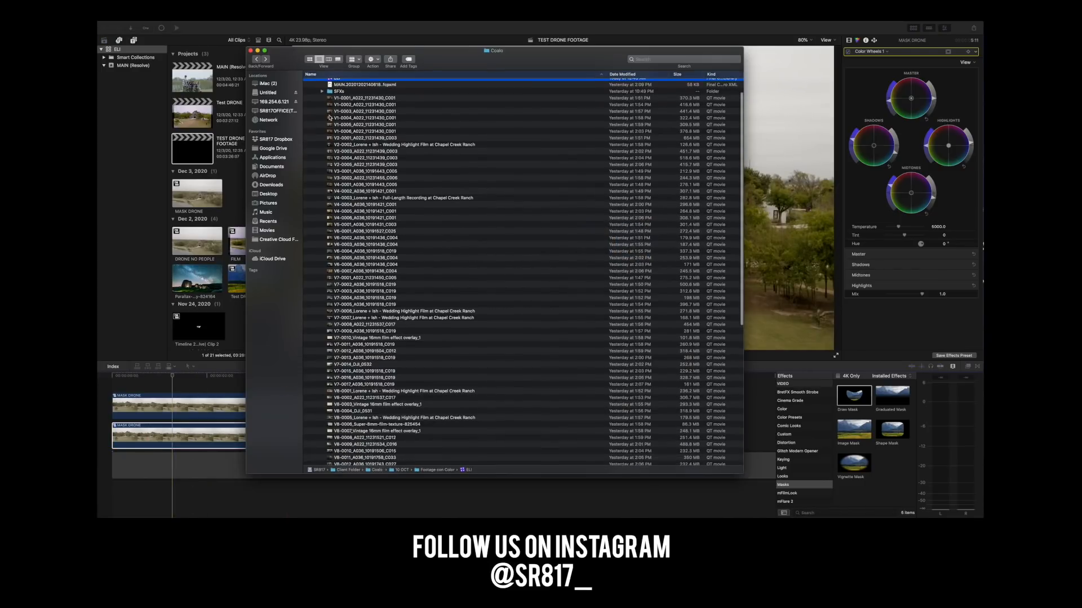
{"action": "scroll", "coordinate": [330, 103], "scroll_direction": "up", "scroll_amount": 3}
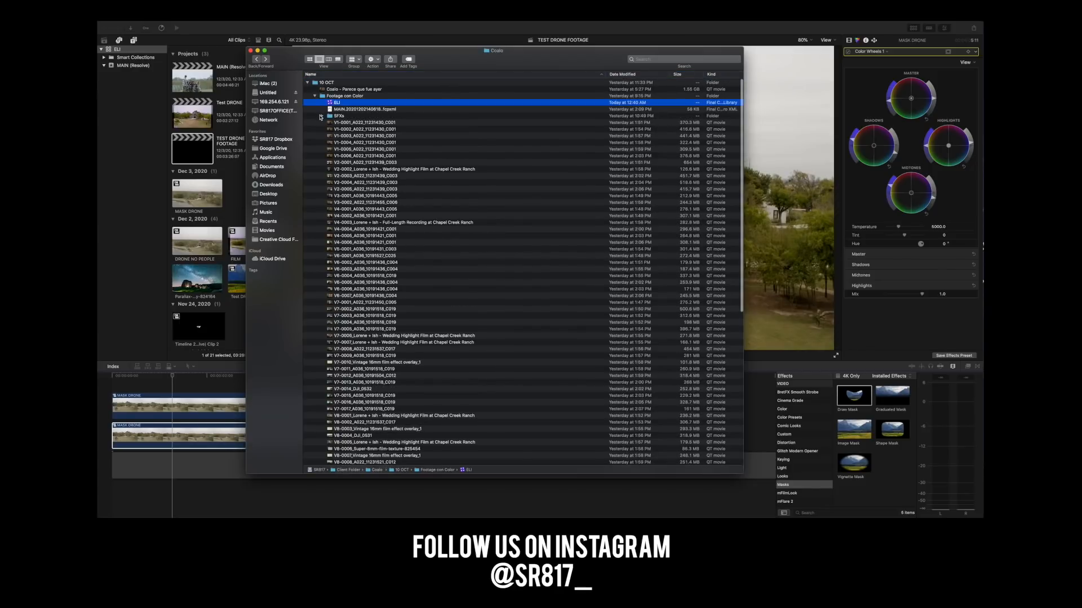
{"action": "scroll", "coordinate": [325, 134], "scroll_direction": "down", "scroll_amount": 15}
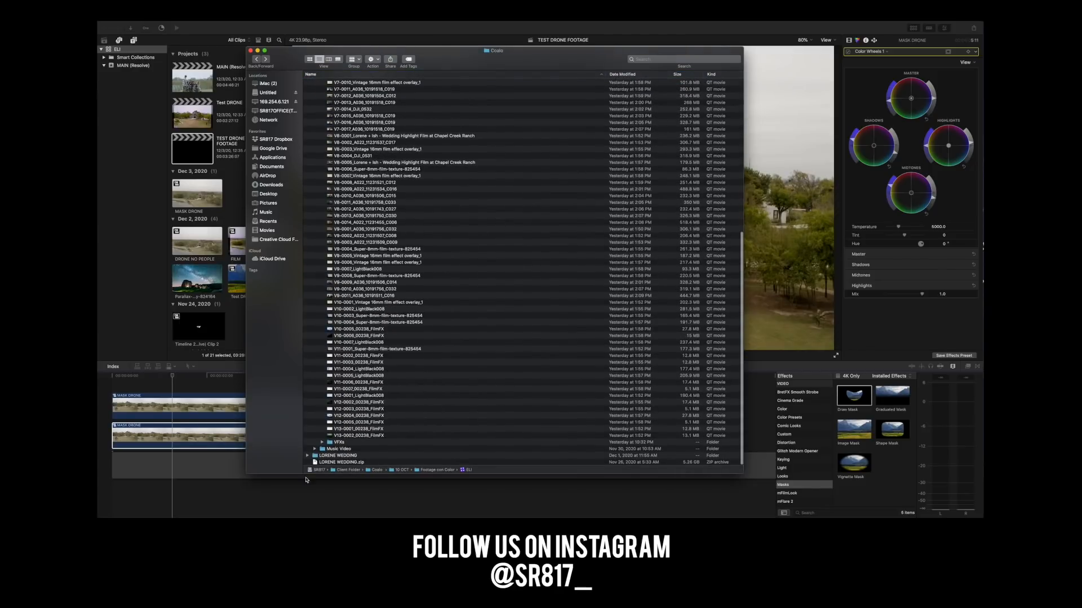
{"action": "double_click", "coordinate": [332, 444]}
Preview the Tenerife silhouette, hound tor, orange and Parallax Milky Way clips in the VFXs folder.
{"action": "left_click", "coordinate": [334, 83]}
{"action": "key", "text": "space"}
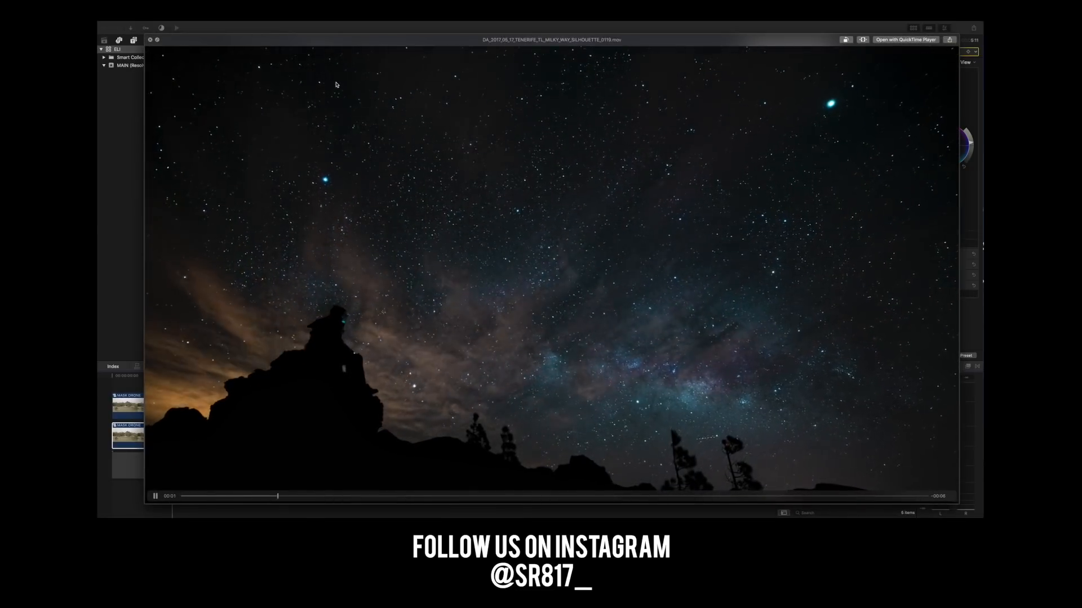
{"action": "key", "text": "space"}
{"action": "left_click_drag", "start_coordinate": [335, 84], "coordinate": [339, 94]}
{"action": "key", "text": "space"}
{"action": "key", "text": "space"}
{"action": "left_click", "coordinate": [336, 97]}
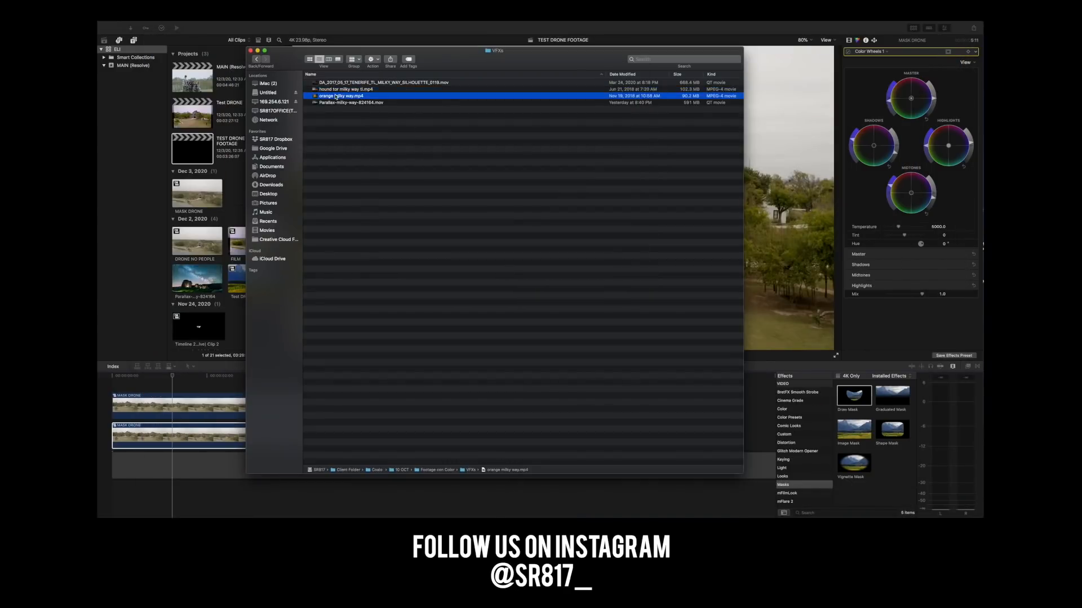
{"action": "key", "text": "space"}
{"action": "key", "text": "space"}
{"action": "left_click", "coordinate": [337, 103]}
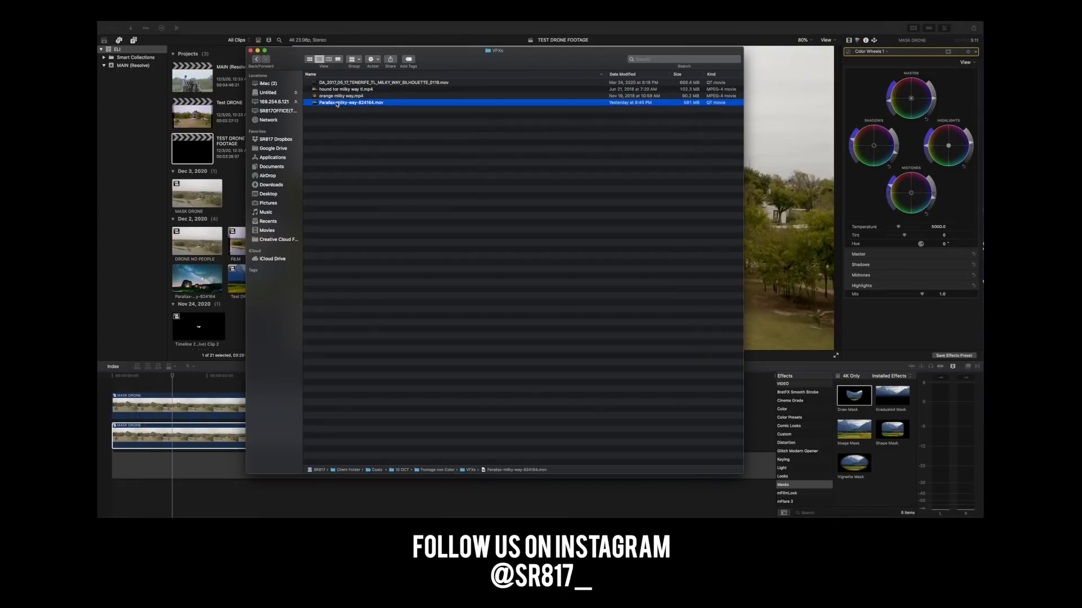
{"action": "key", "text": "space"}
{"action": "key", "text": "space"}
Place the Tenerife Milky Way silhouette clip beneath both MASK DRONE copies at the start of the timeline.
{"action": "left_click", "coordinate": [360, 83]}
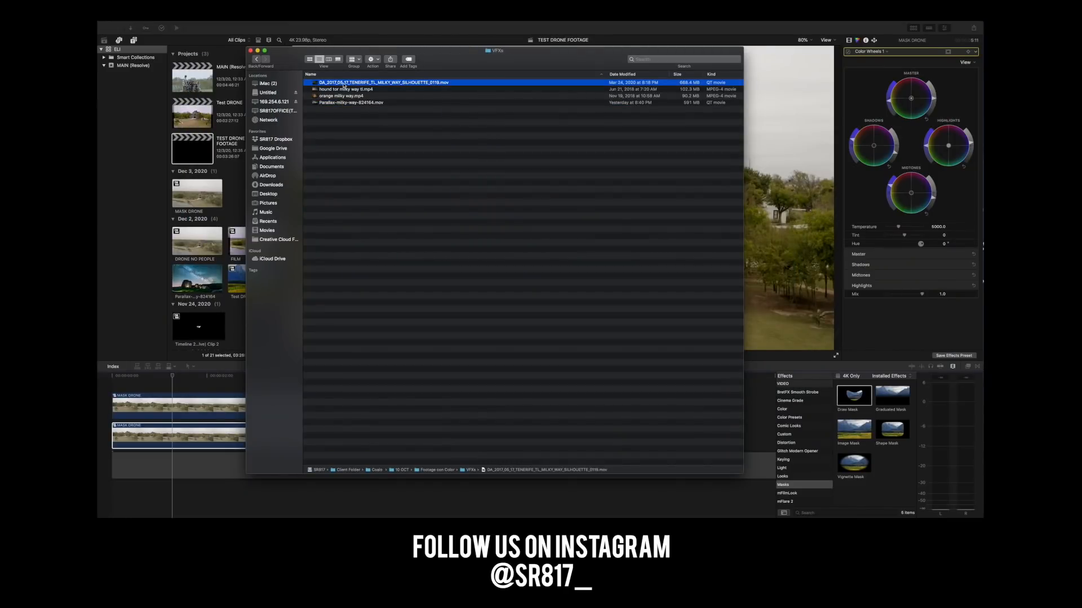
{"action": "left_click_drag", "start_coordinate": [329, 105], "coordinate": [119, 440]}
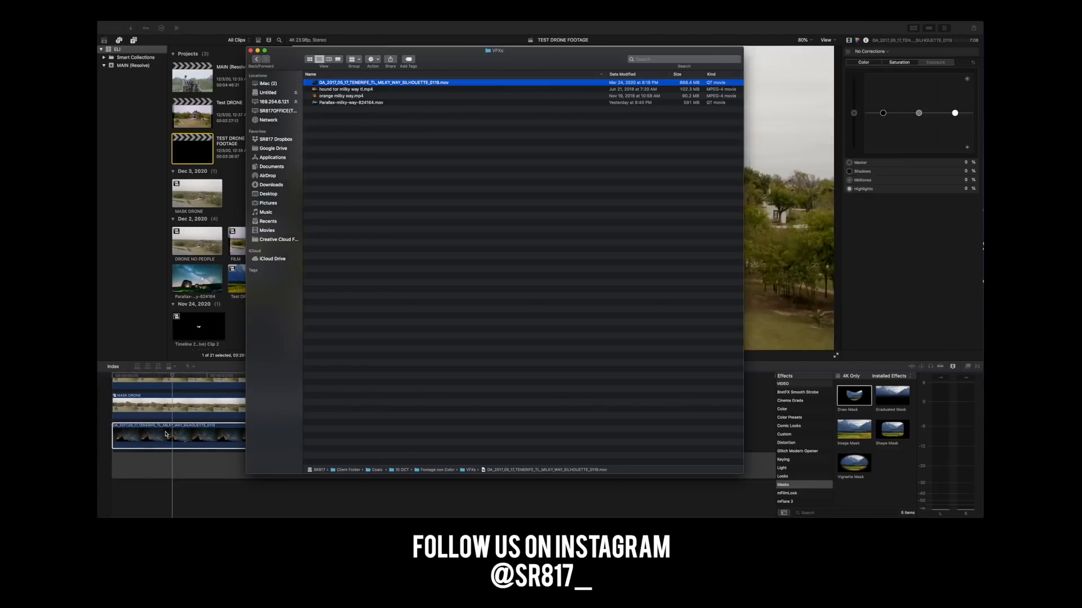
{"action": "left_click", "coordinate": [213, 440]}
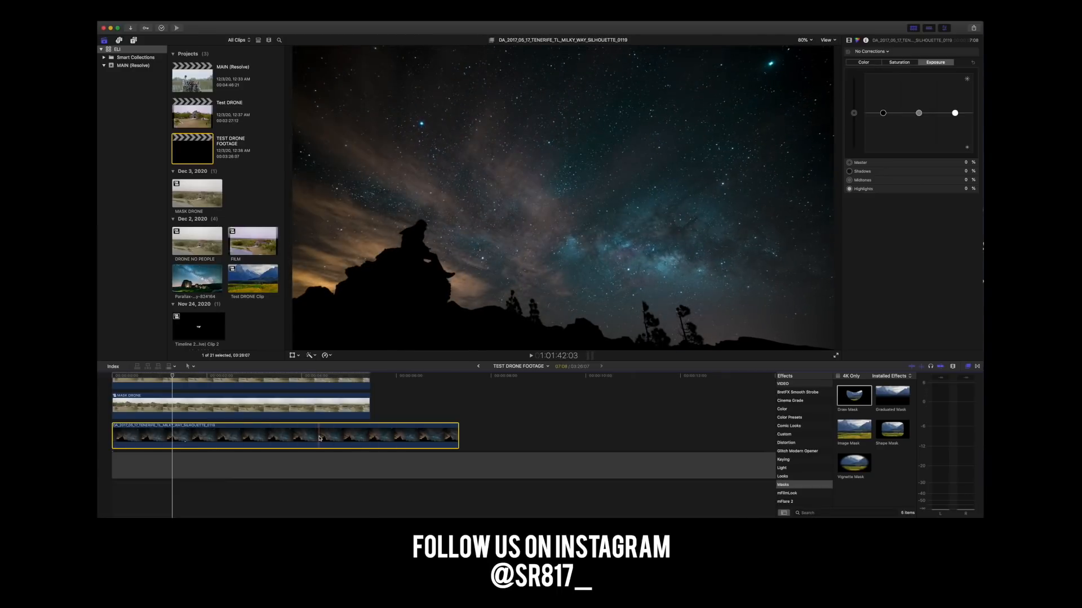
Disable the lower MASK DRONE copy and move it clear of the stack, past the end of the Milky Way clip.
{"action": "scroll", "coordinate": [167, 387], "scroll_direction": "up", "scroll_amount": 2}
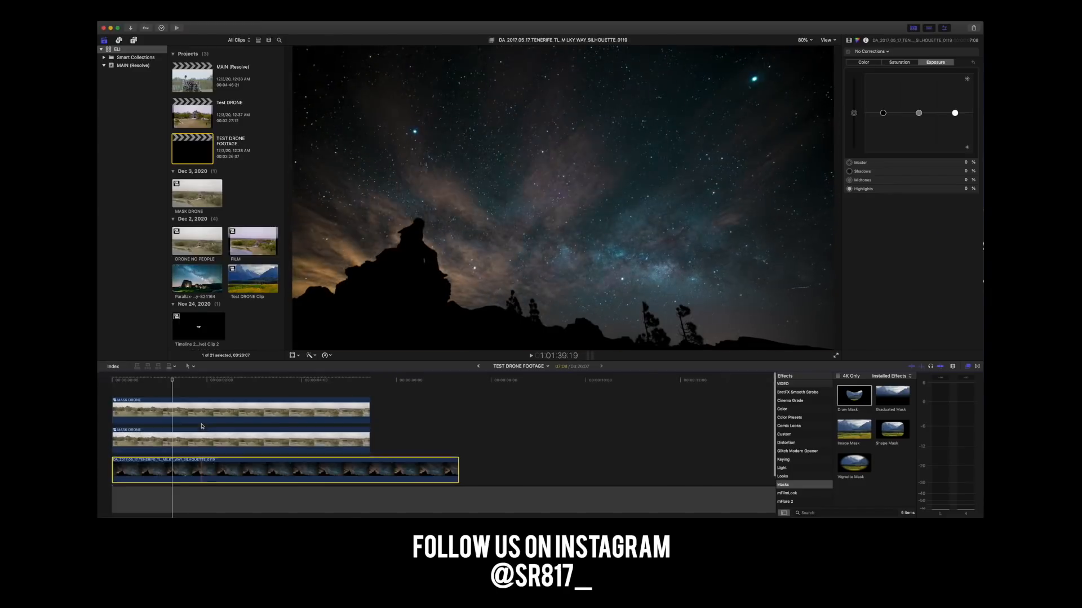
{"action": "right_click", "coordinate": [180, 435]}
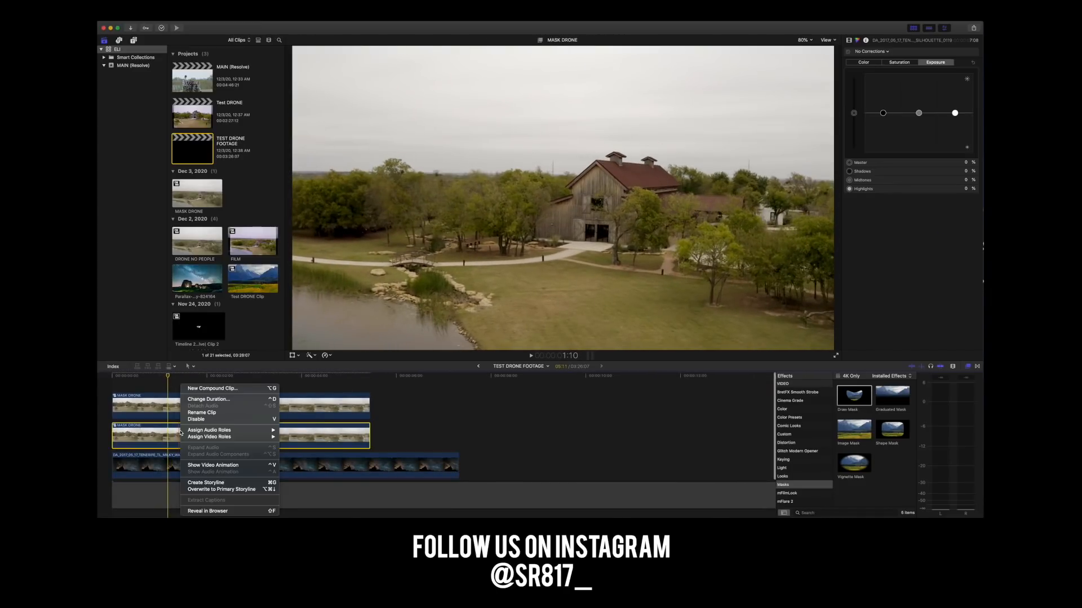
{"action": "left_click", "coordinate": [199, 420]}
{"action": "left_click_drag", "start_coordinate": [194, 436], "coordinate": [561, 465]}
Select the remaining MASK DRONE clip above the sky, show its video properties, and park the playhead at about 2:11.
{"action": "left_click_drag", "start_coordinate": [167, 375], "coordinate": [205, 375]}
{"action": "left_click", "coordinate": [211, 438]}
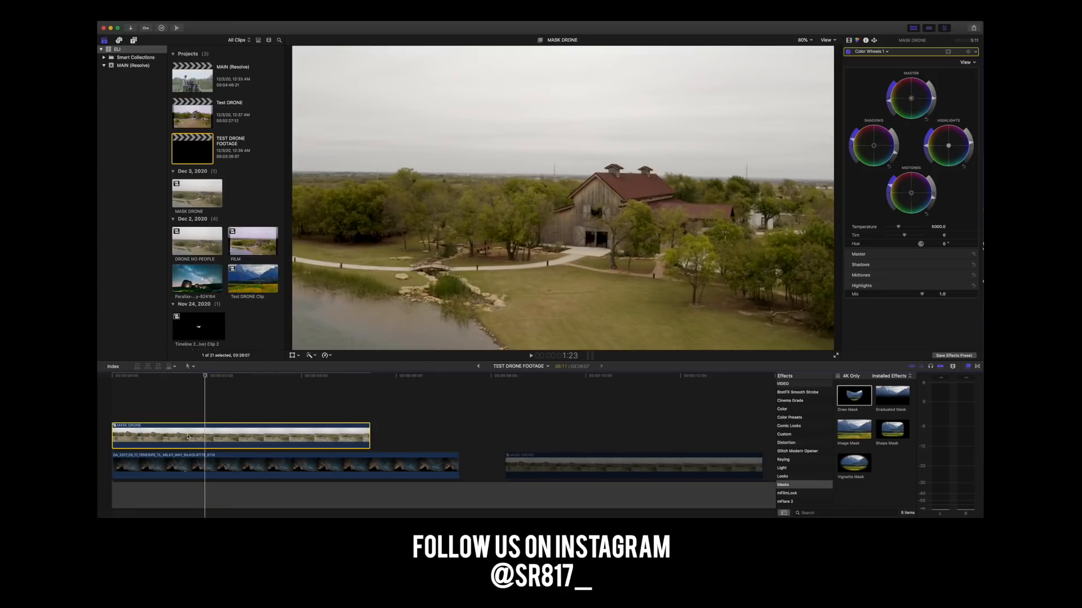
{"action": "left_click", "coordinate": [849, 40]}
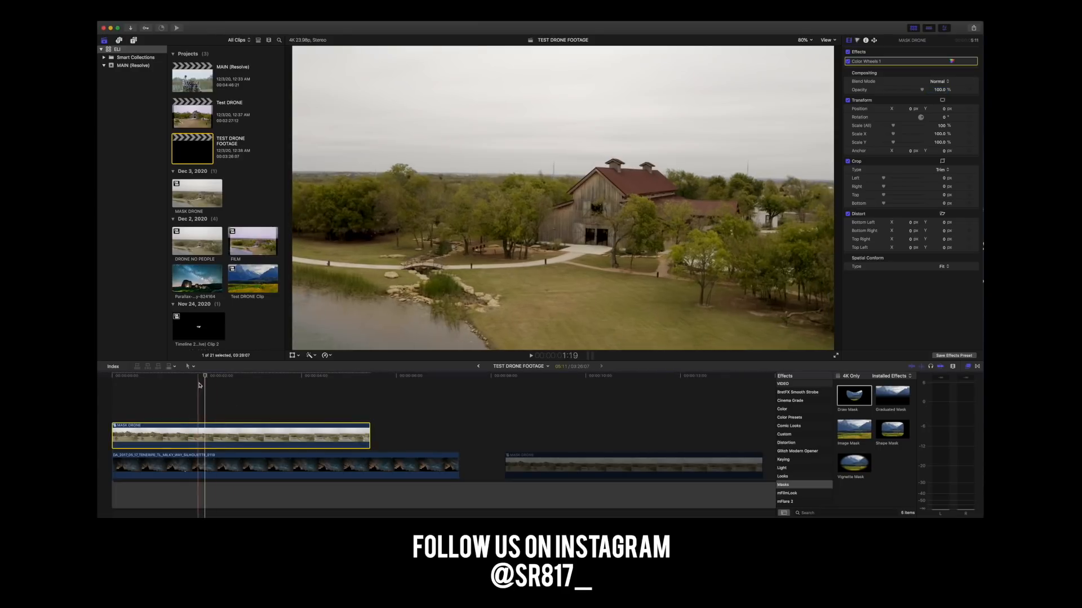
{"action": "left_click", "coordinate": [138, 389]}
{"action": "left_click_drag", "start_coordinate": [202, 381], "coordinate": [228, 384]}
{"action": "left_click", "coordinate": [221, 436]}
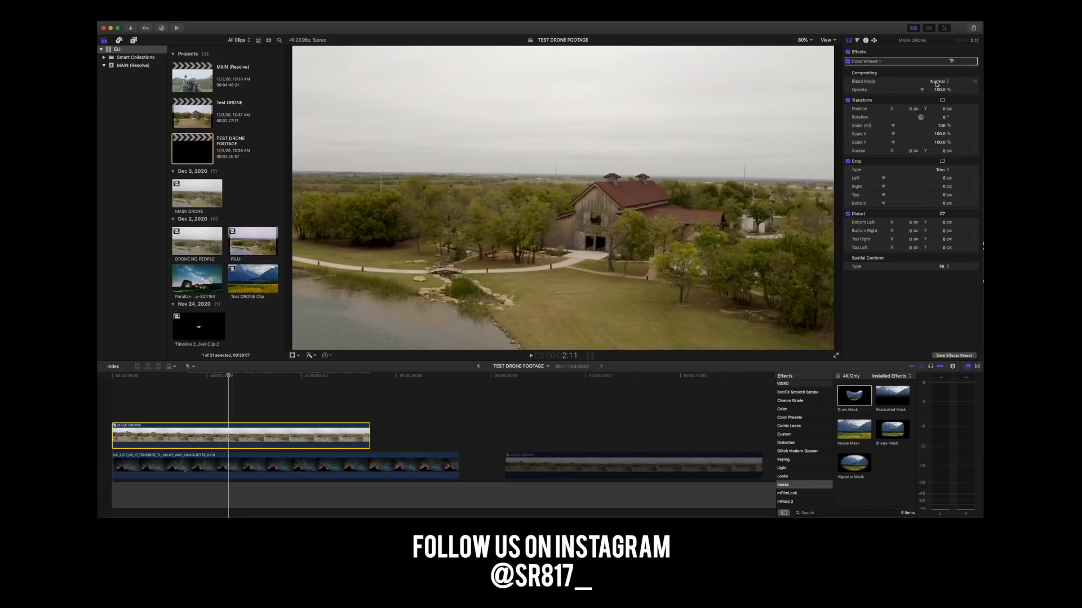
Find the Keying effects and apply the Keyer to the MASK DRONE clip above the Milky Way layer.
{"action": "scroll", "coordinate": [788, 446], "scroll_direction": "down", "scroll_amount": 3}
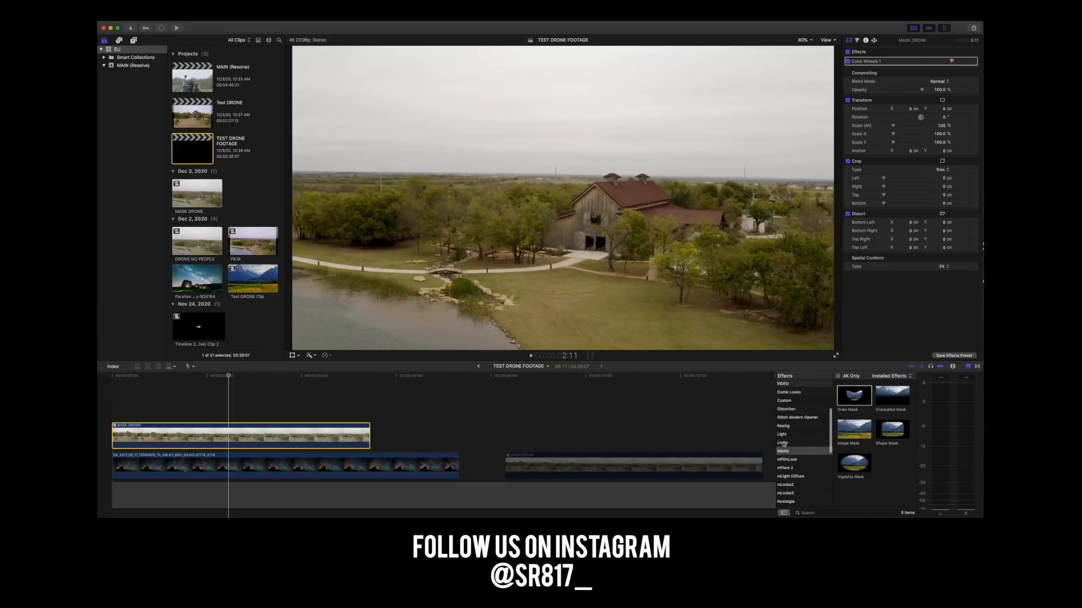
{"action": "scroll", "coordinate": [798, 463], "scroll_direction": "down", "scroll_amount": 8}
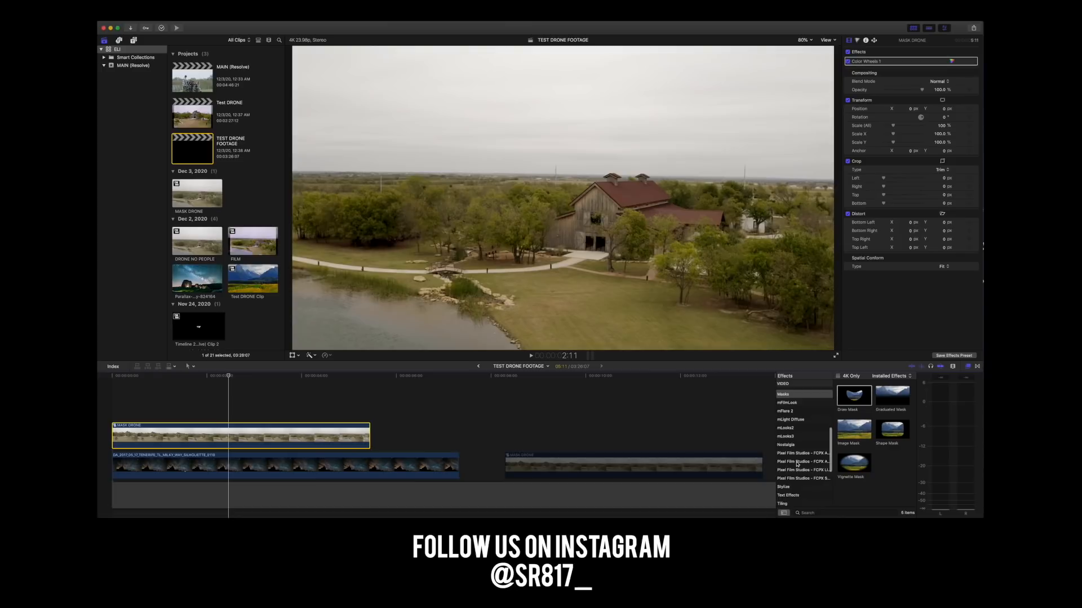
{"action": "scroll", "coordinate": [794, 449], "scroll_direction": "up", "scroll_amount": 10}
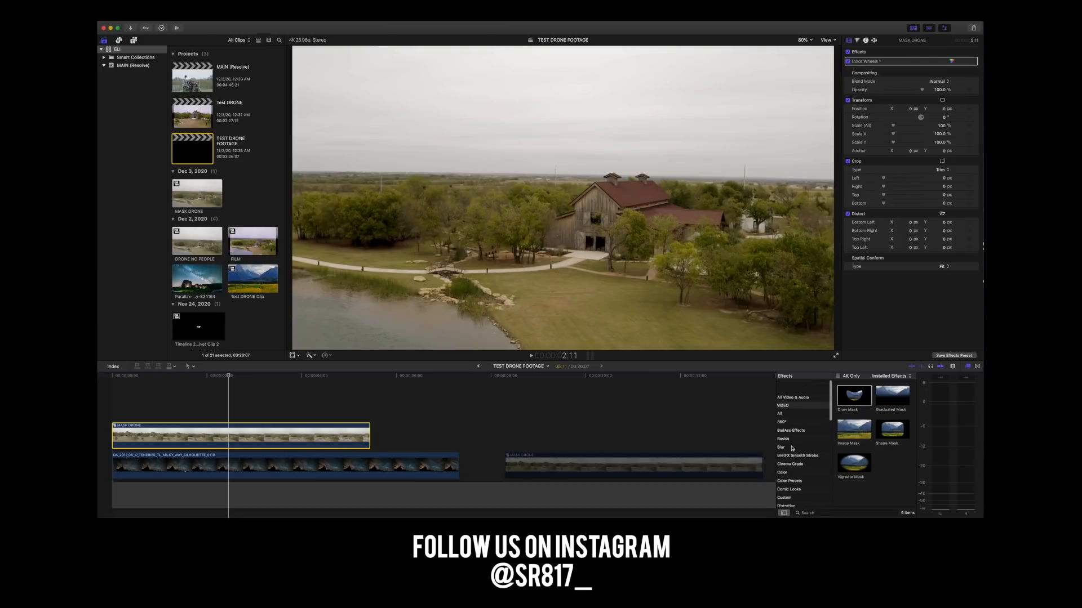
{"action": "scroll", "coordinate": [795, 414], "scroll_direction": "down", "scroll_amount": 3}
{"action": "left_click", "coordinate": [800, 402]}
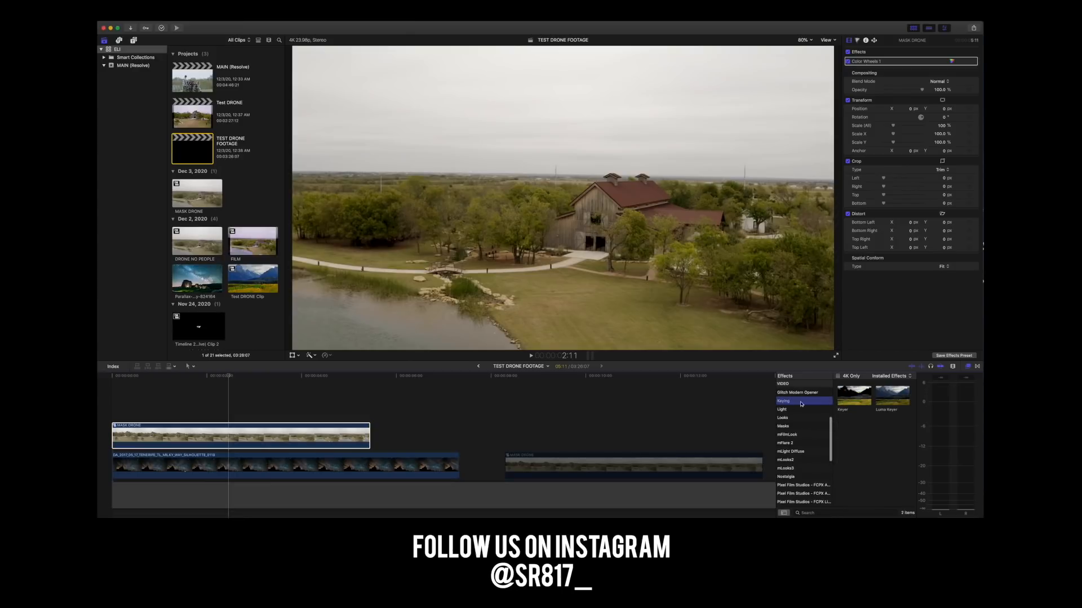
{"action": "left_click", "coordinate": [854, 398]}
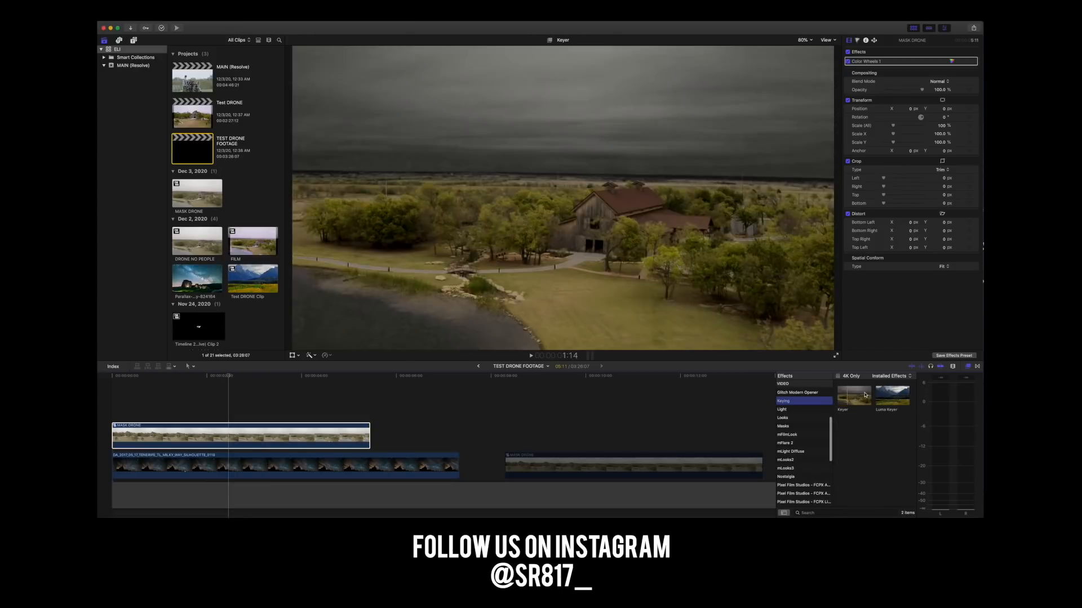
{"action": "left_click_drag", "start_coordinate": [854, 396], "coordinate": [231, 437]}
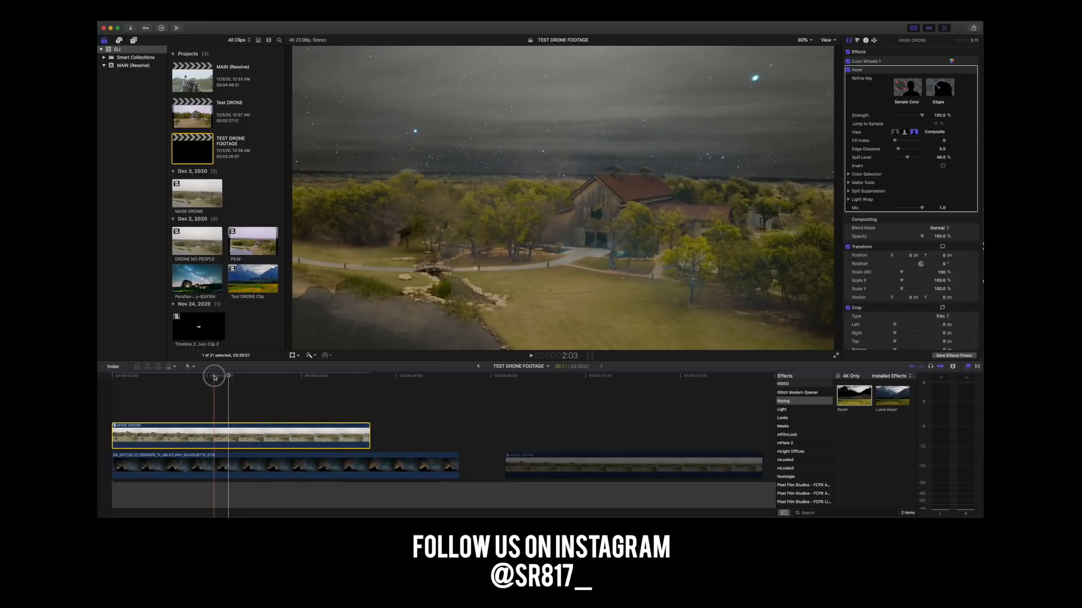
Scrub through the keyed shot, slightly lower the Keyer's Strength, raise Fill Holes, and set Edge Distance to 0.
{"action": "left_click", "coordinate": [121, 375]}
{"action": "left_click_drag", "start_coordinate": [122, 376], "coordinate": [198, 376]}
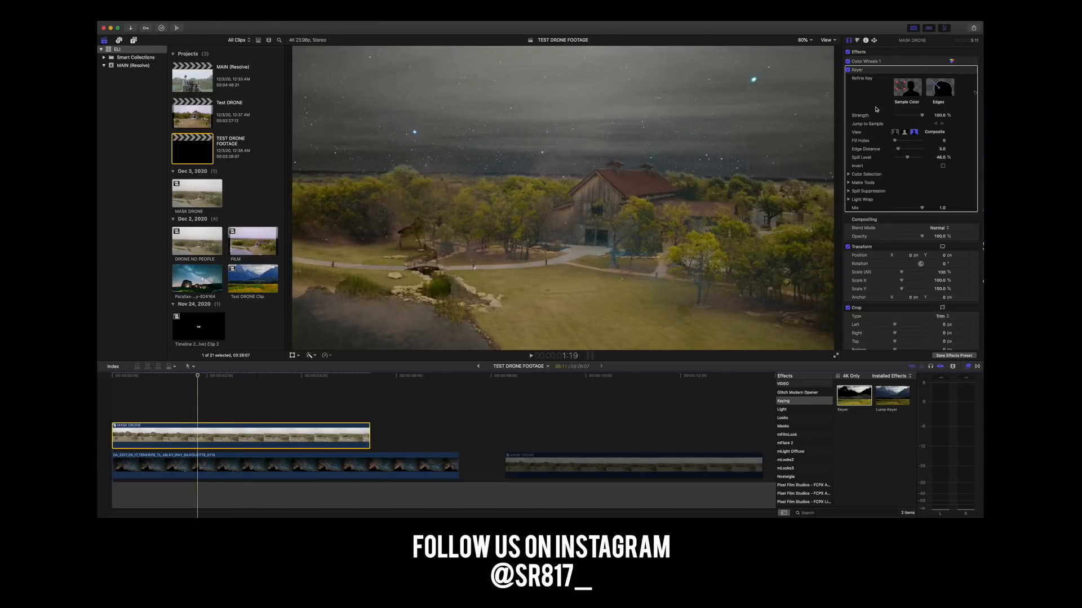
{"action": "left_click_drag", "start_coordinate": [922, 116], "coordinate": [899, 152]}
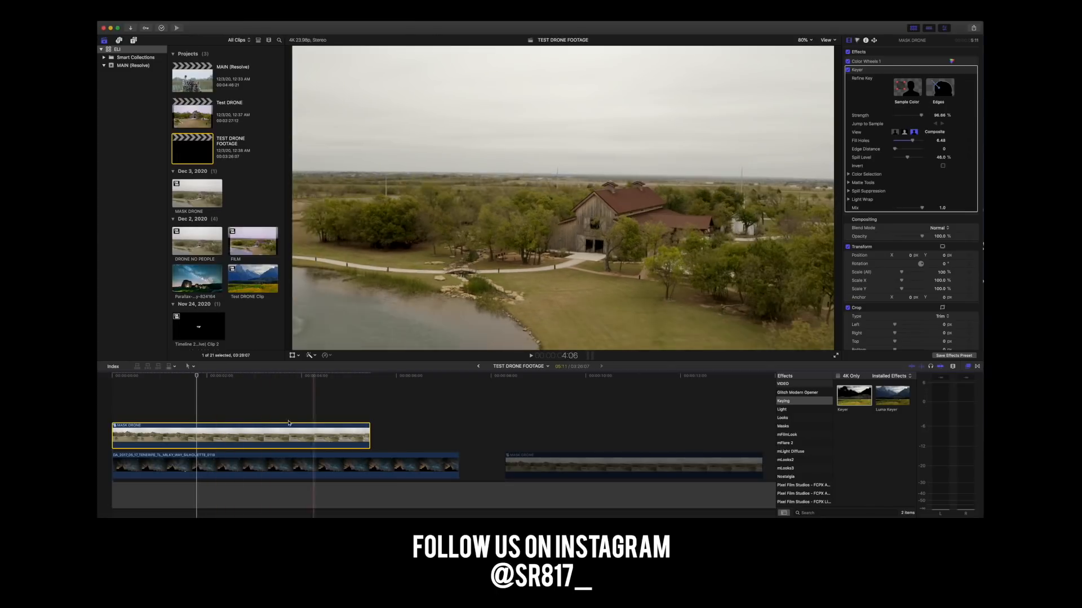
Add the Luma Keyer to the MASK DRONE clip, and try inverting the Keyer before turning Invert back off.
{"action": "left_click_drag", "start_coordinate": [892, 396], "coordinate": [335, 419]}
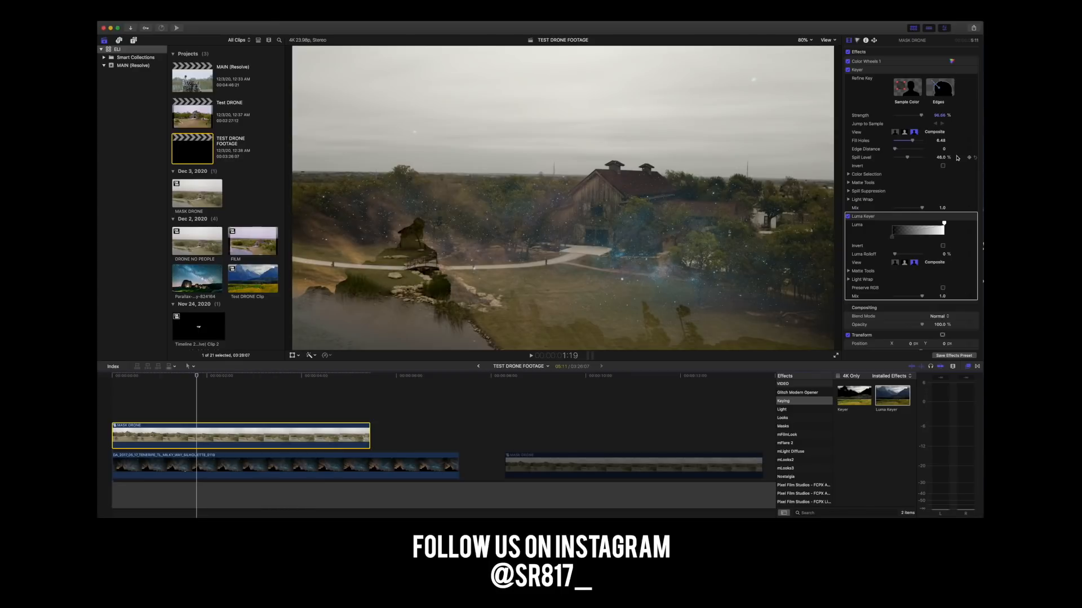
{"action": "left_click", "coordinate": [945, 167]}
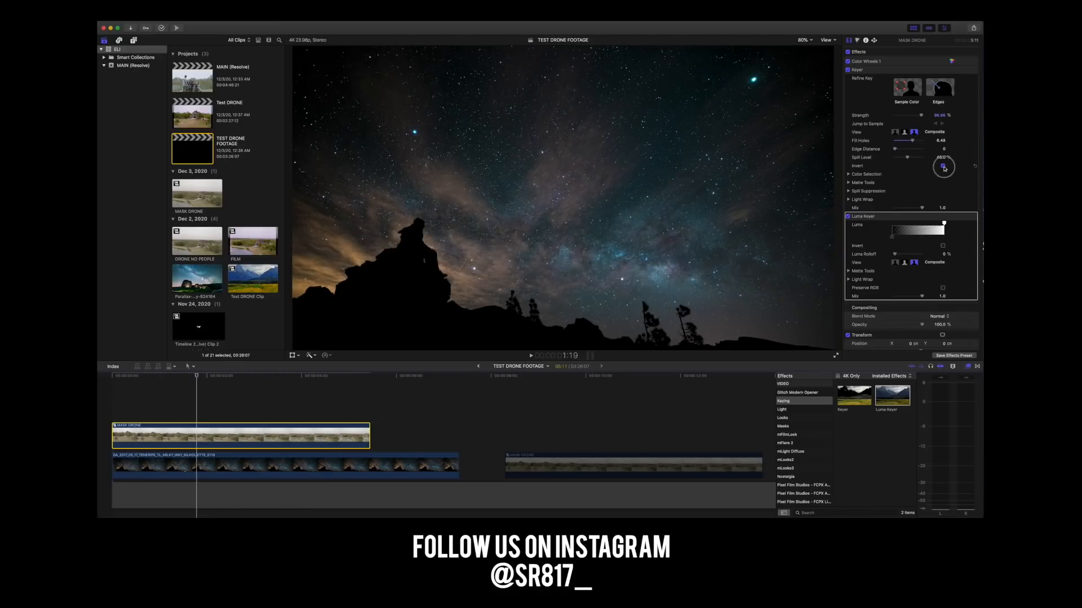
{"action": "left_click", "coordinate": [943, 167]}
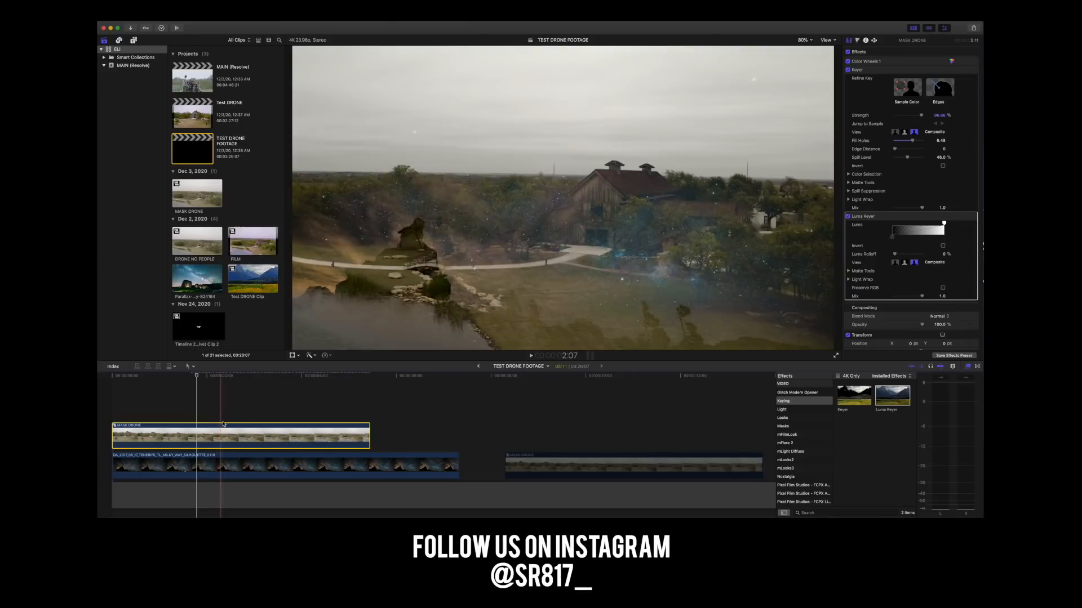
Park the playhead at about 2:09 and remove the Luma Keyer and Keyer effects from the MASK DRONE clip.
{"action": "key", "text": "super+z"}
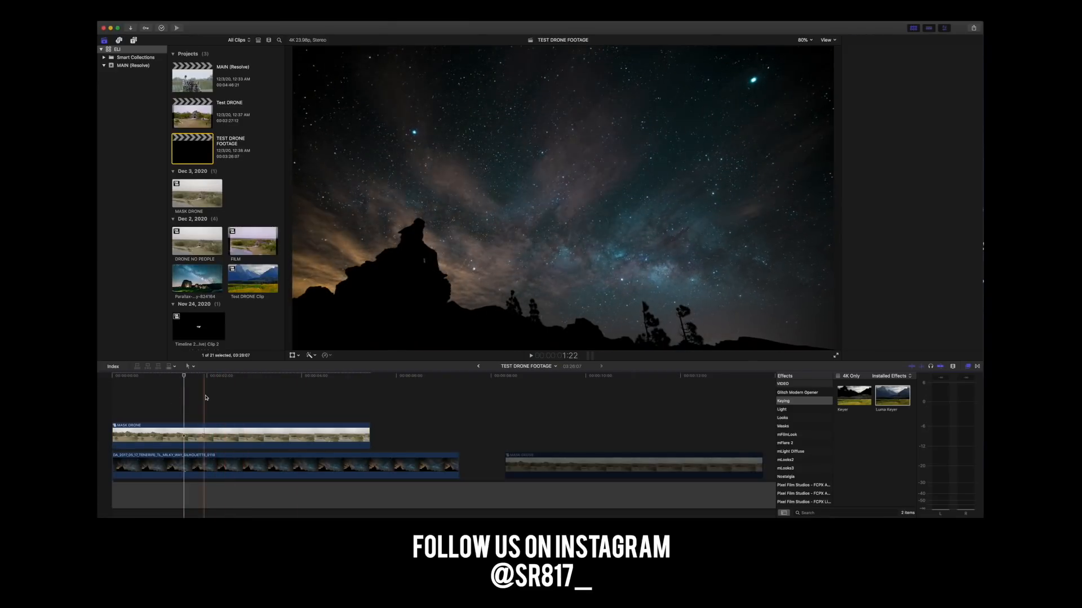
{"action": "left_click", "coordinate": [163, 382]}
{"action": "left_click_drag", "start_coordinate": [163, 381], "coordinate": [225, 376]}
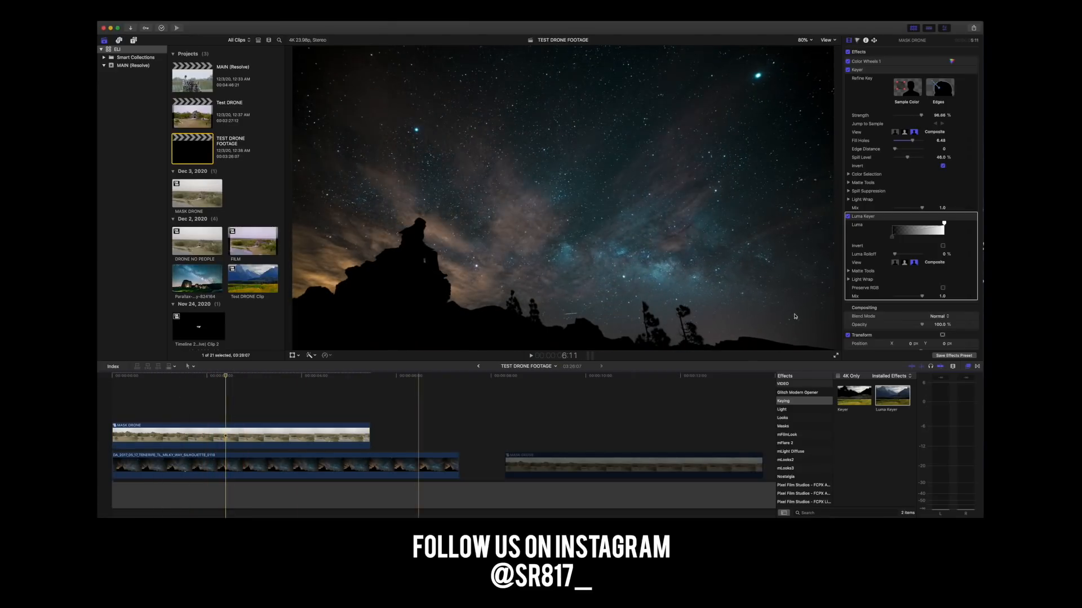
{"action": "left_click", "coordinate": [881, 218]}
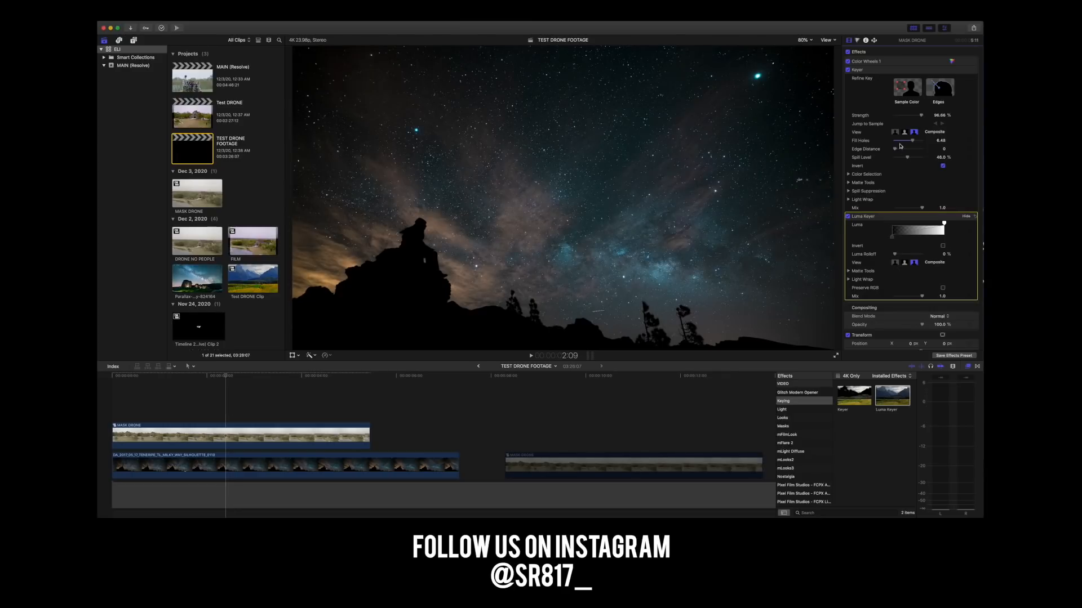
{"action": "key", "text": "Delete"}
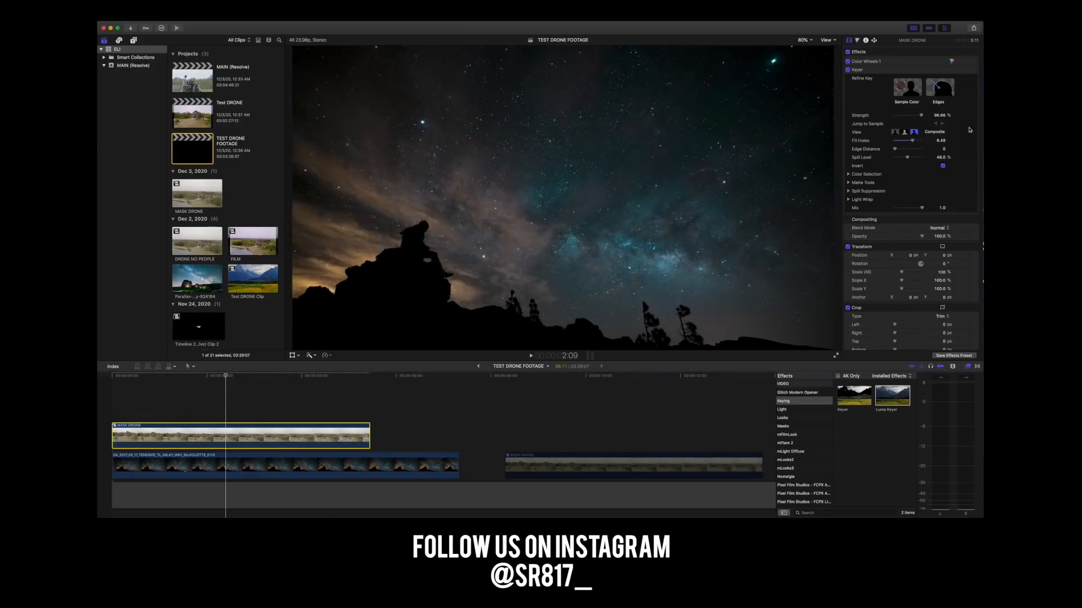
{"action": "left_click", "coordinate": [877, 75]}
{"action": "key", "text": "Delete"}
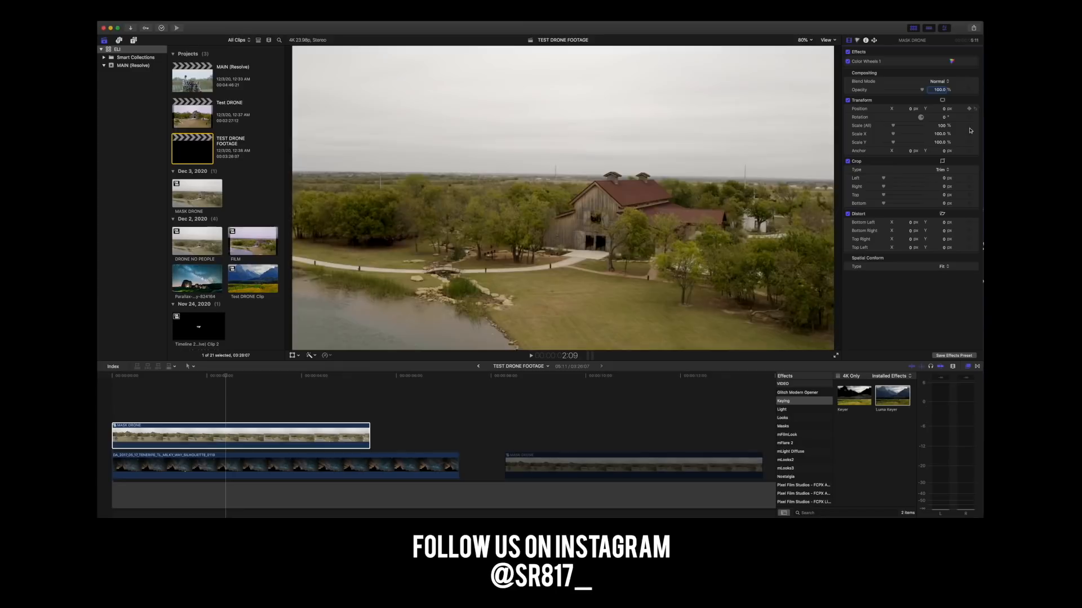
Try the Overlay, Screen and Lighten blend modes on the MASK DRONE clip, and set it to Soft Light.
{"action": "left_click", "coordinate": [176, 436]}
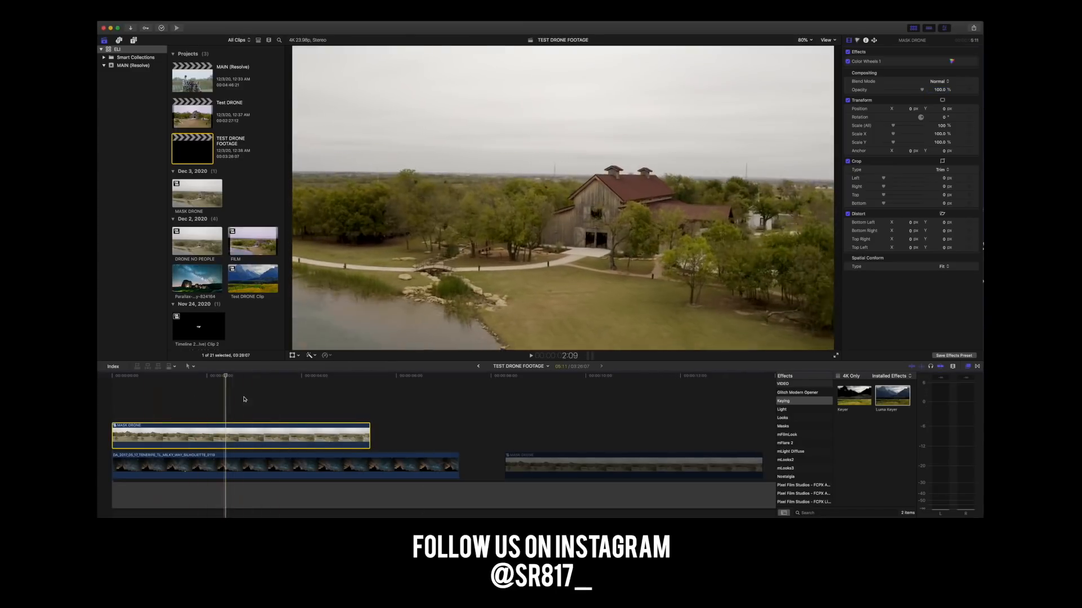
{"action": "scroll", "coordinate": [790, 423], "scroll_direction": "up", "scroll_amount": 5}
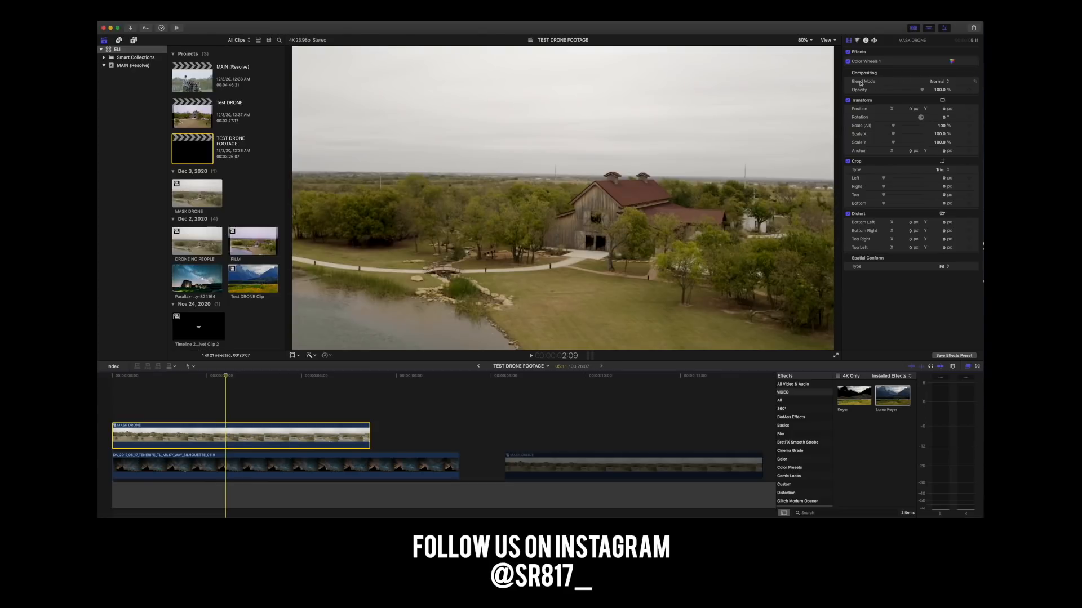
{"action": "left_click", "coordinate": [939, 82]}
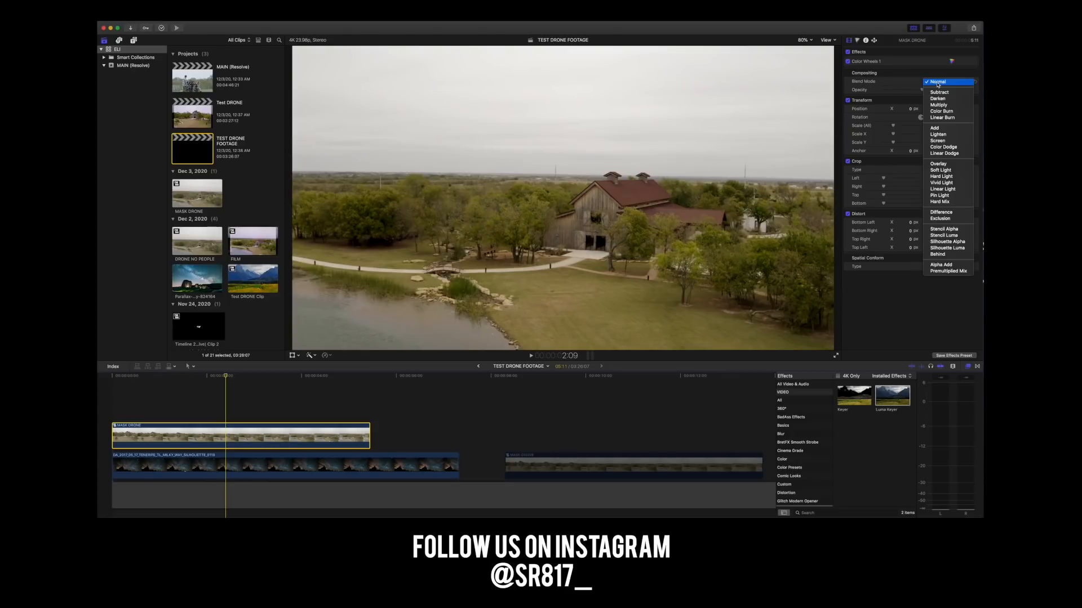
{"action": "left_click", "coordinate": [945, 164]}
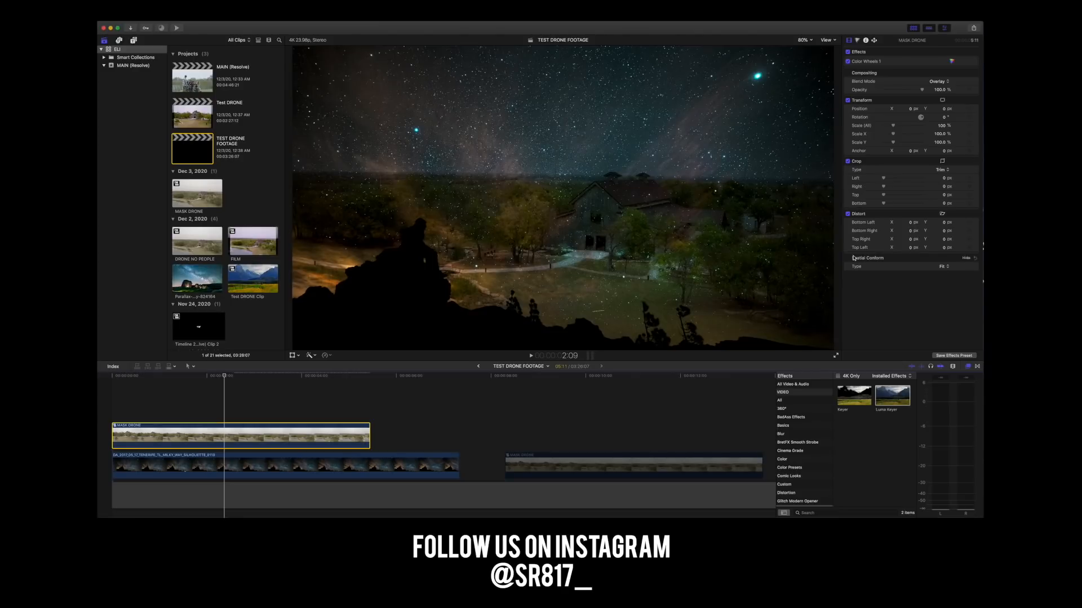
{"action": "left_click", "coordinate": [938, 85]}
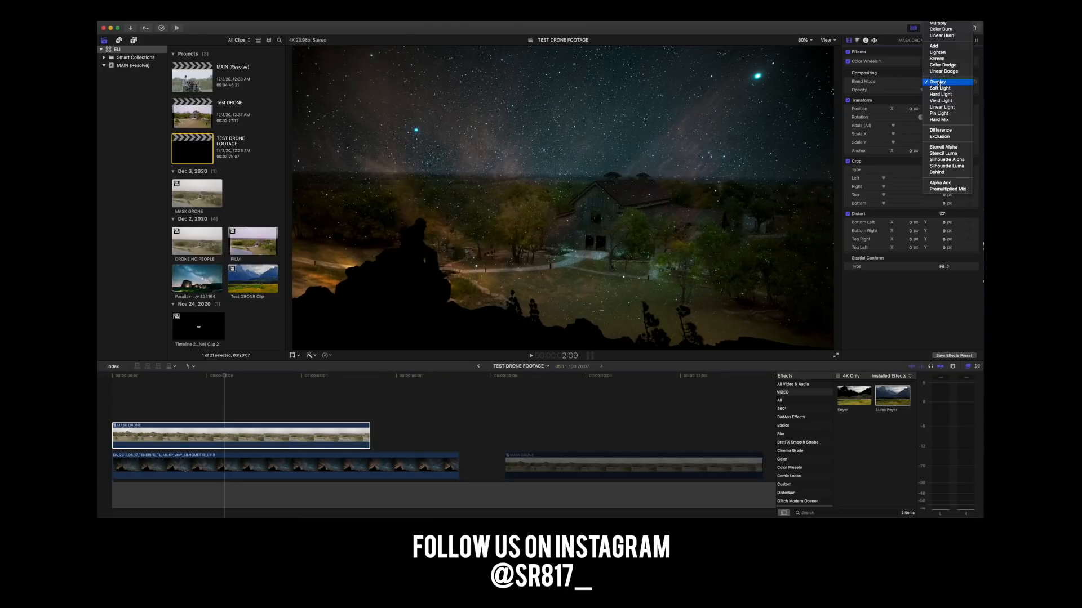
{"action": "left_click", "coordinate": [937, 59]}
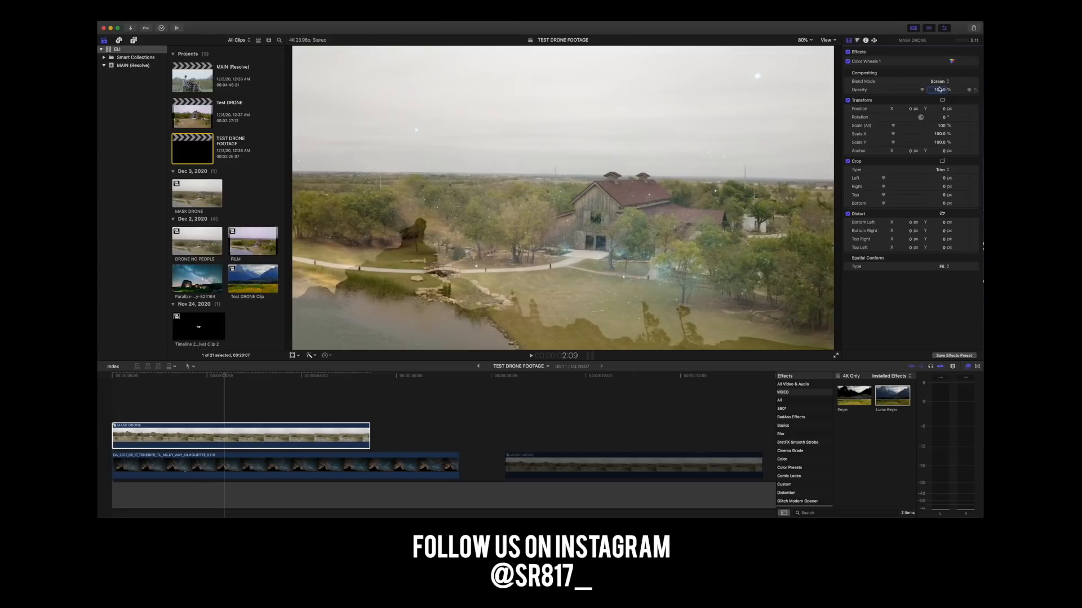
{"action": "left_click", "coordinate": [939, 83]}
{"action": "left_click", "coordinate": [937, 79]}
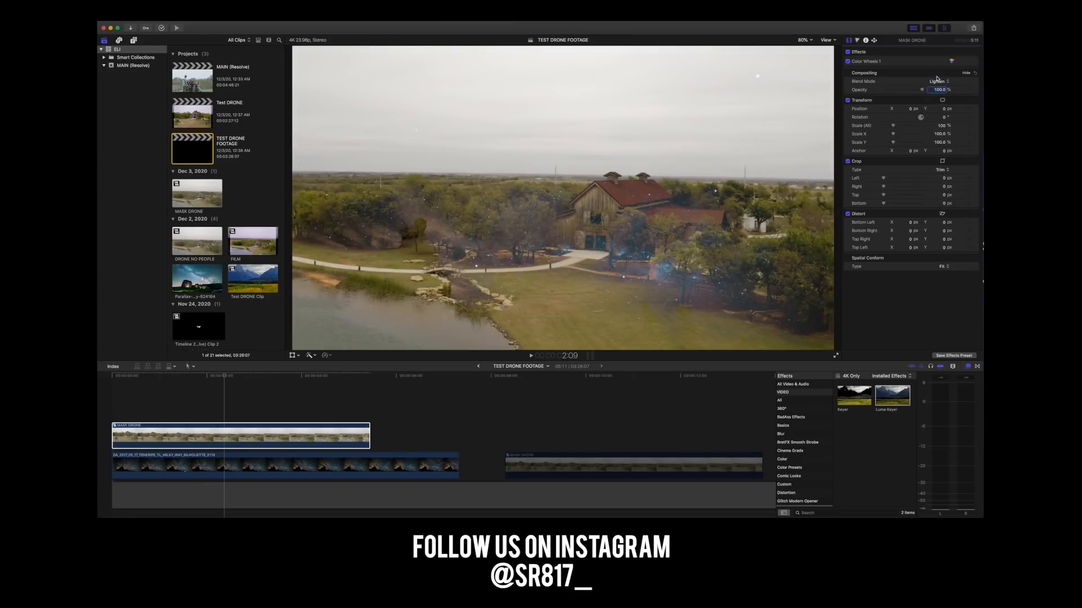
{"action": "left_click", "coordinate": [938, 81]}
{"action": "left_click", "coordinate": [943, 118]}
Compare the Hard Light, Vivid Light and Pin Light blend modes on the drone clip, and return it to Soft Light.
{"action": "left_click", "coordinate": [930, 82]}
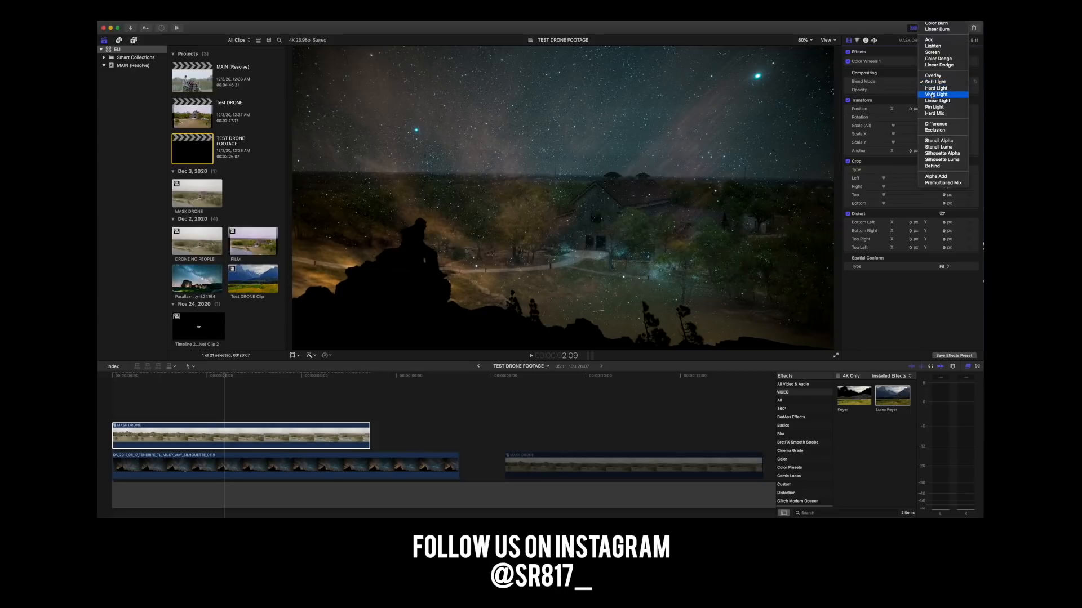
{"action": "left_click", "coordinate": [934, 87]}
{"action": "left_click", "coordinate": [934, 83]}
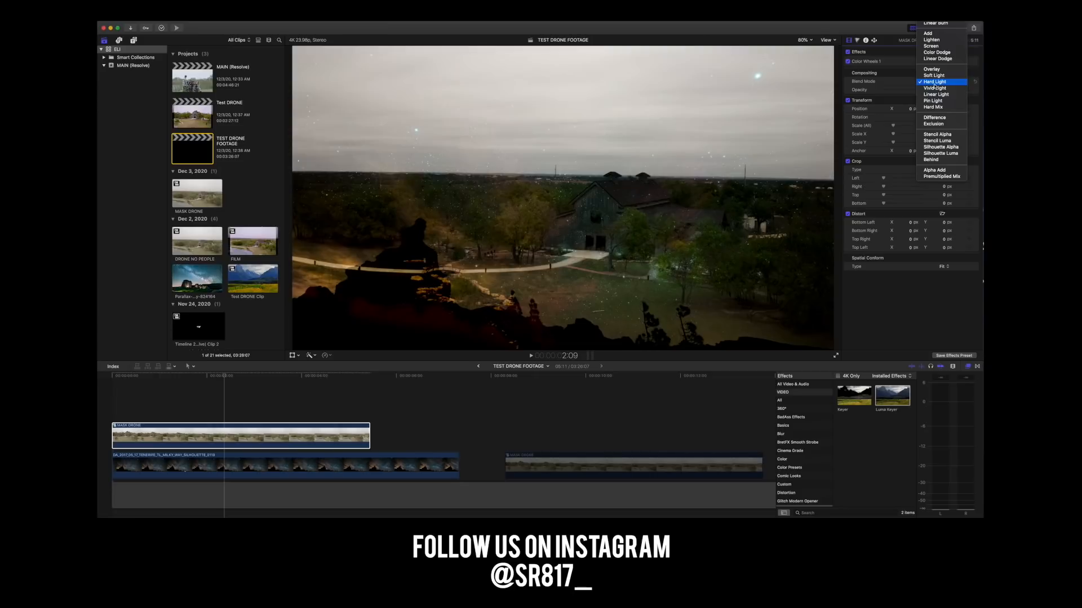
{"action": "left_click", "coordinate": [934, 88]}
{"action": "left_click", "coordinate": [933, 84]}
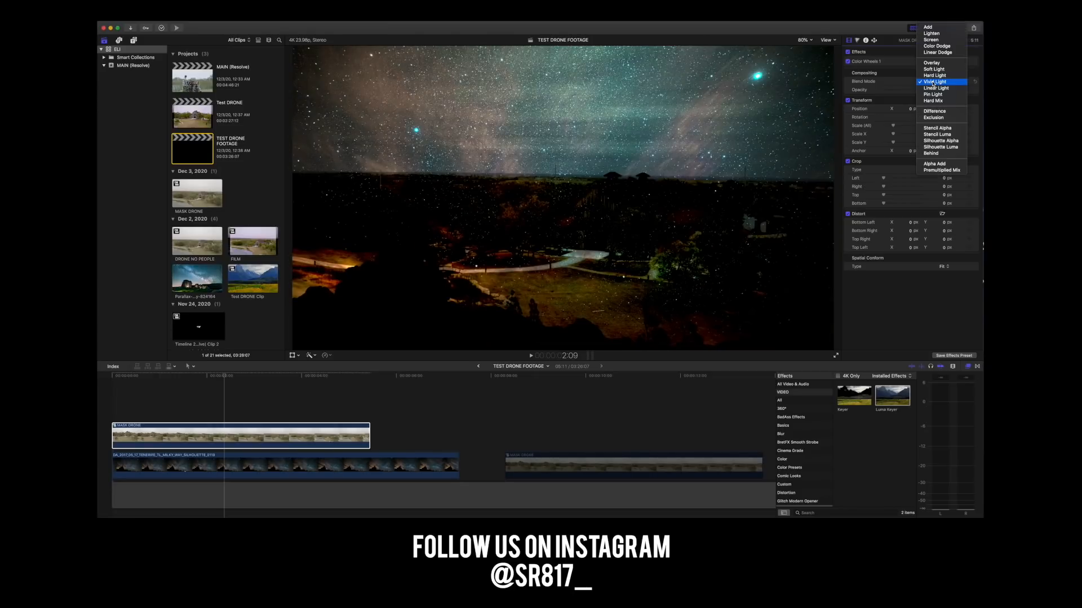
{"action": "left_click", "coordinate": [933, 95]}
{"action": "left_click", "coordinate": [933, 82]}
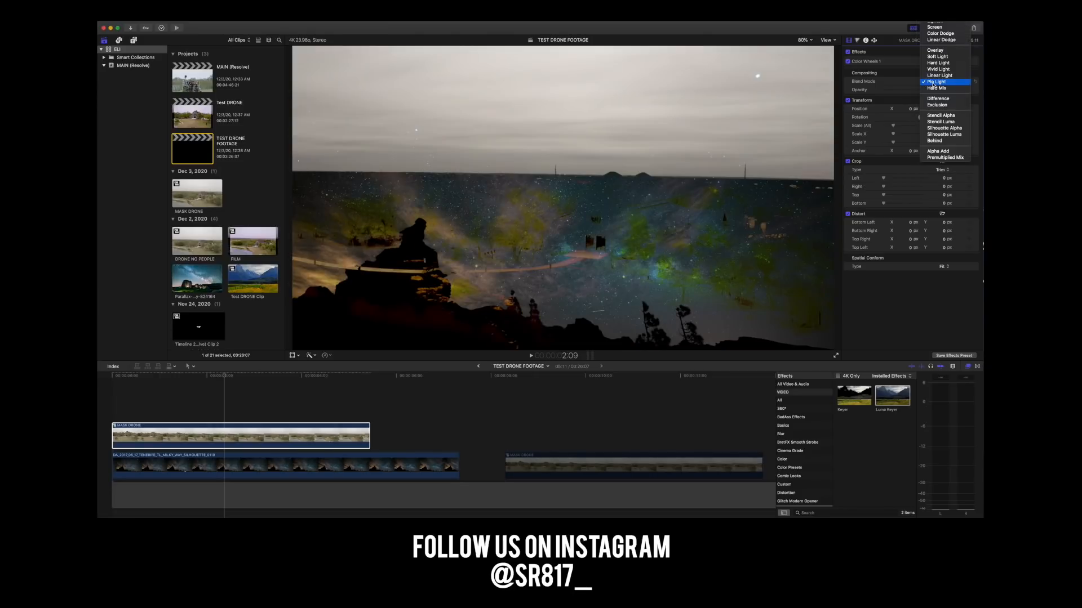
{"action": "left_click", "coordinate": [934, 57]}
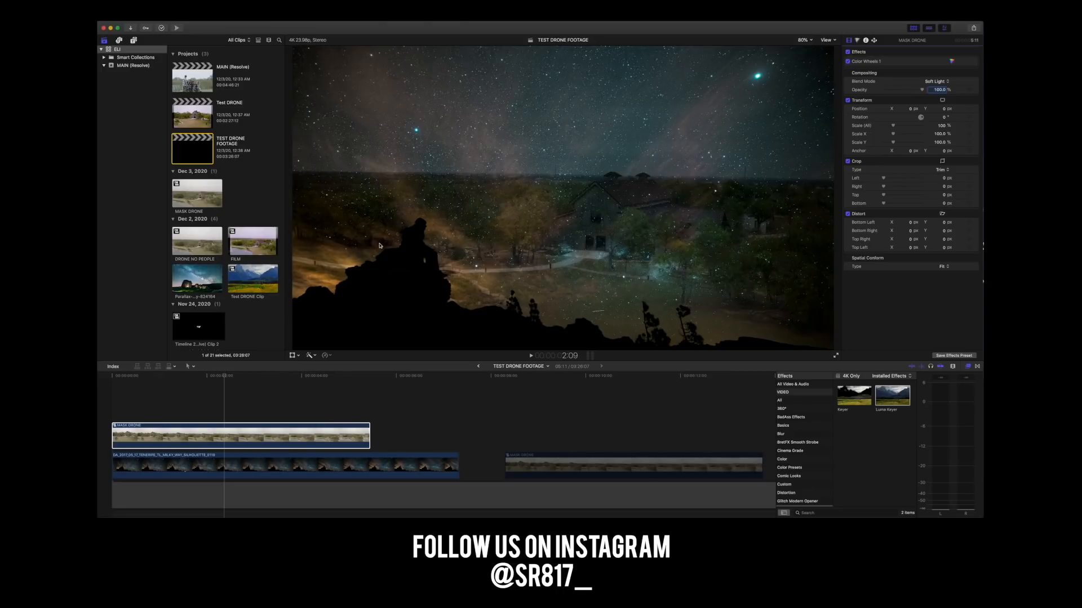
Find the Masks effects and apply the Graduated Mask to the MASK DRONE clip.
{"action": "left_click", "coordinate": [361, 436]}
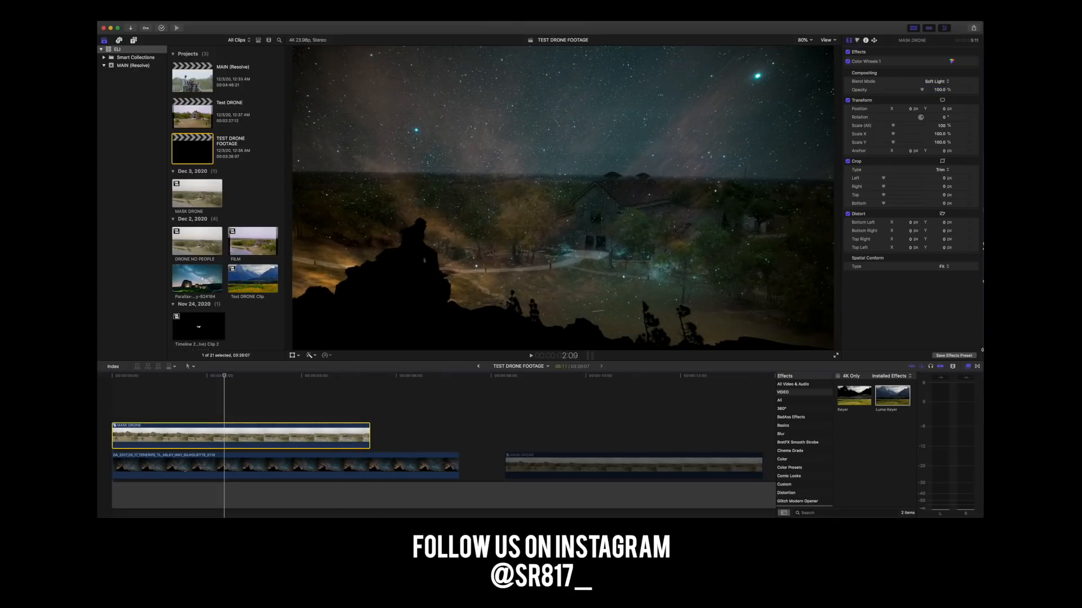
{"action": "scroll", "coordinate": [783, 437], "scroll_direction": "down", "scroll_amount": 1}
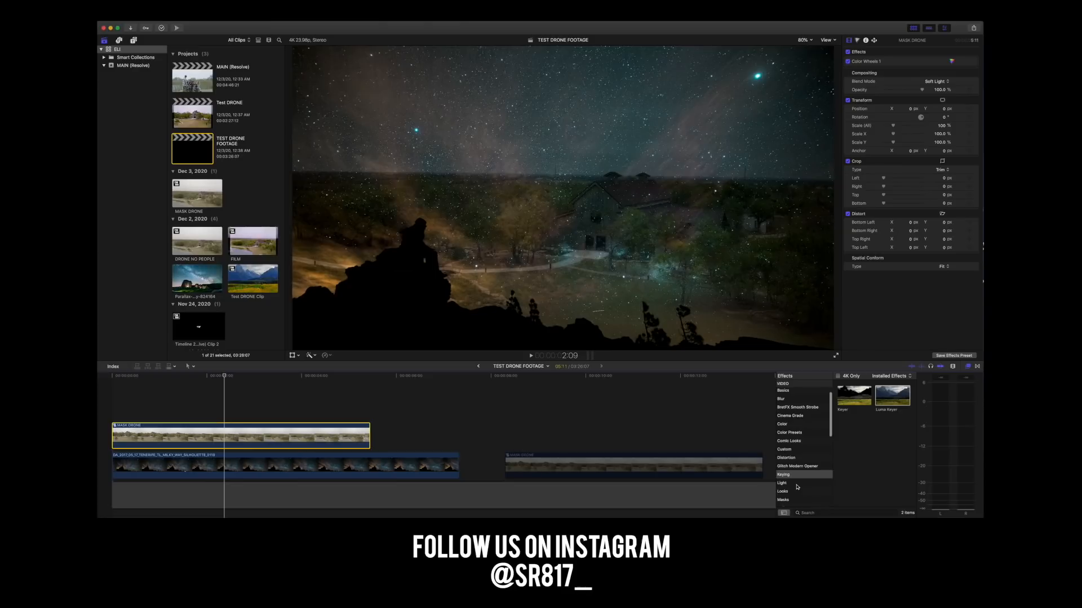
{"action": "scroll", "coordinate": [789, 448], "scroll_direction": "down", "scroll_amount": 5}
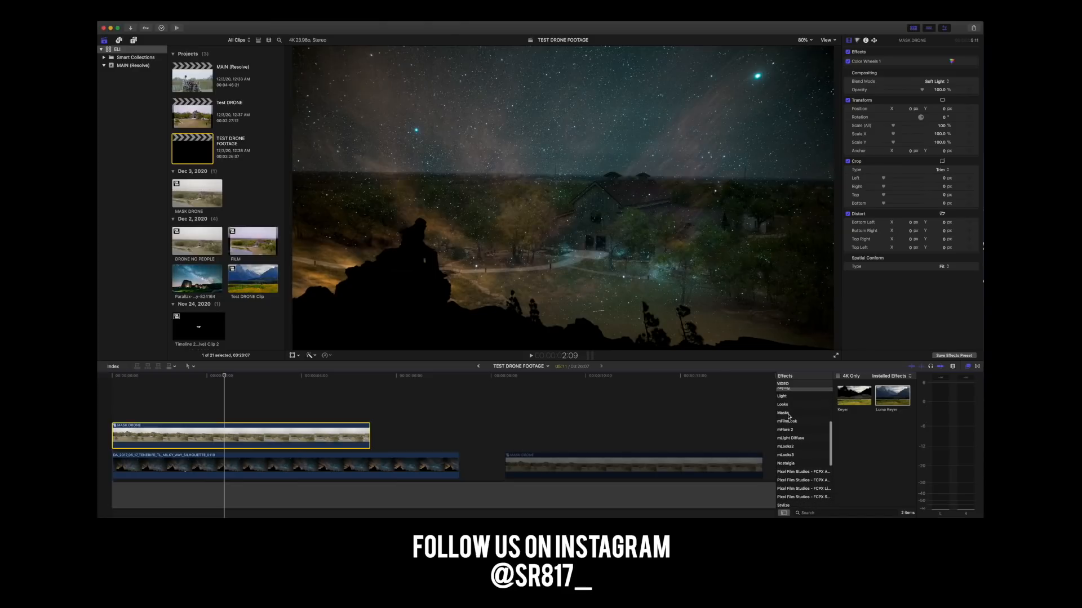
{"action": "left_click", "coordinate": [792, 414]}
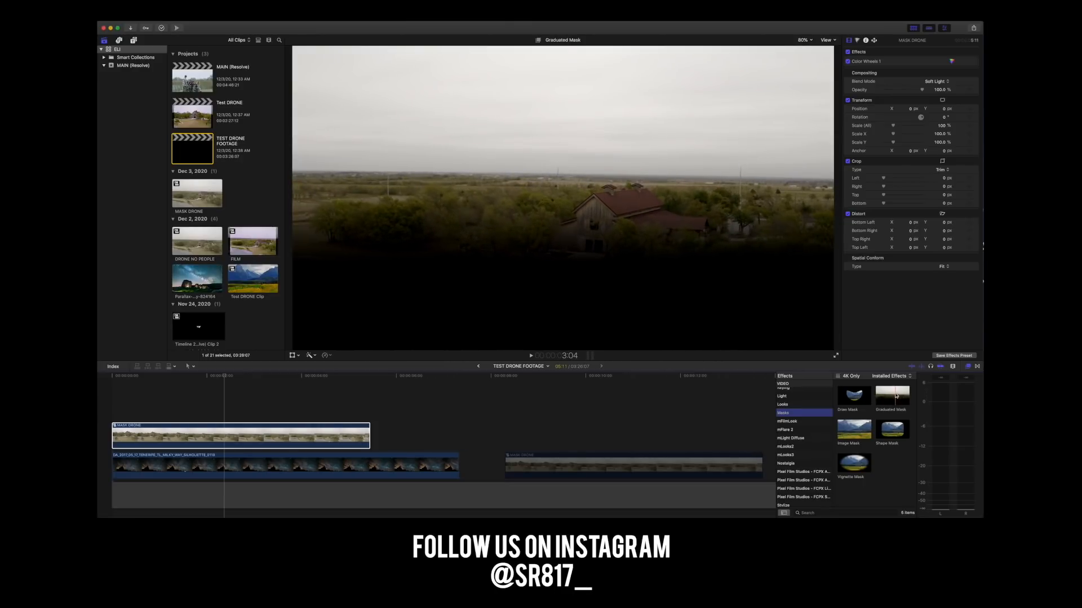
{"action": "left_click", "coordinate": [229, 434]}
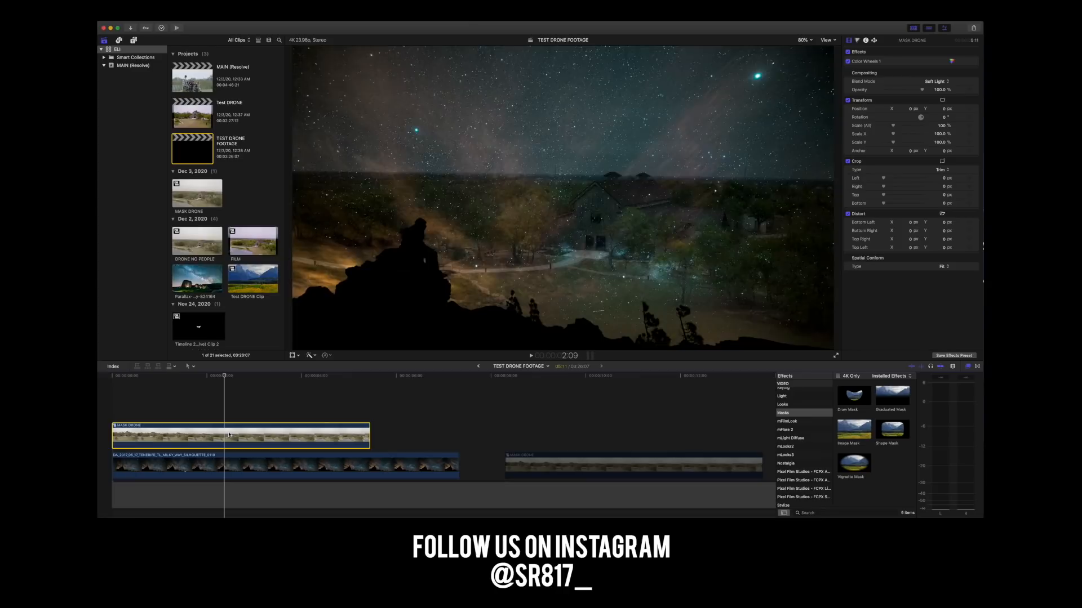
{"action": "left_click_drag", "start_coordinate": [892, 396], "coordinate": [233, 442]}
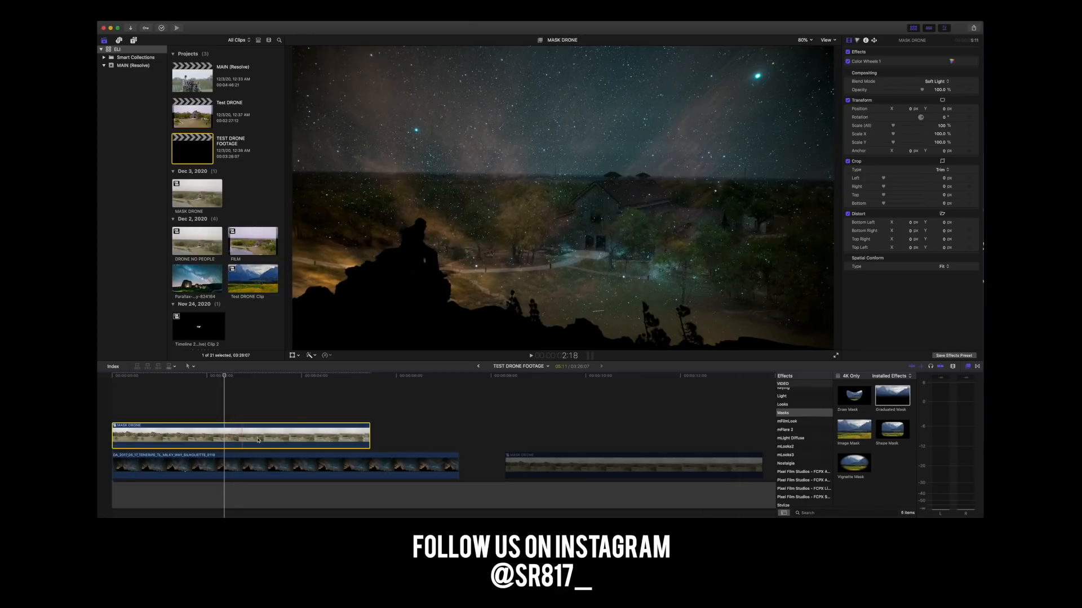
Try different Target and Center positions for the Graduated Mask at about 1:14, and delete the mask from the drone clip.
{"action": "left_click_drag", "start_coordinate": [225, 376], "coordinate": [186, 375]}
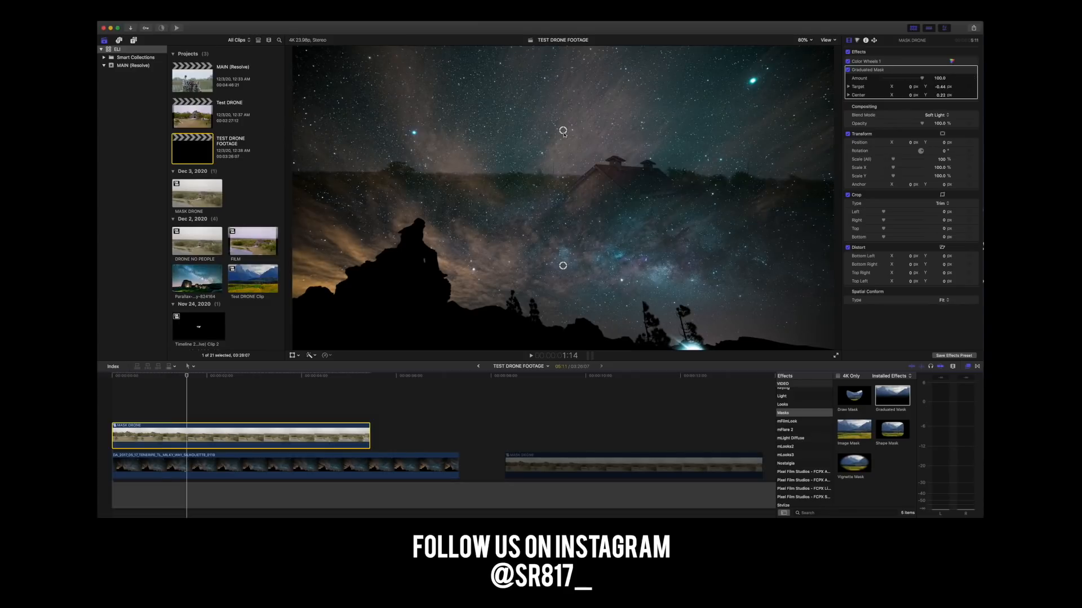
{"action": "mouse_move", "coordinate": [931, 80]}
{"action": "left_mouse_down"}
{"action": "mouse_move", "coordinate": [884, 79]}
{"action": "mouse_move", "coordinate": [935, 81]}
{"action": "left_mouse_up"}
{"action": "left_click_drag", "start_coordinate": [564, 267], "coordinate": [564, 42]}
{"action": "left_click_drag", "start_coordinate": [562, 132], "coordinate": [562, 214]}
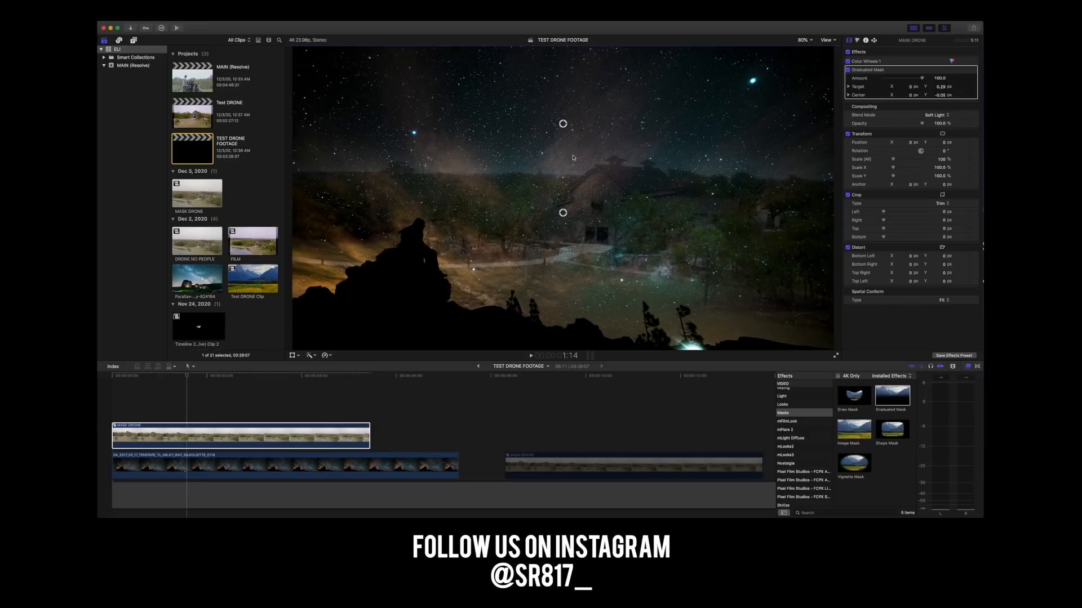
{"action": "left_click_drag", "start_coordinate": [567, 126], "coordinate": [564, 145]}
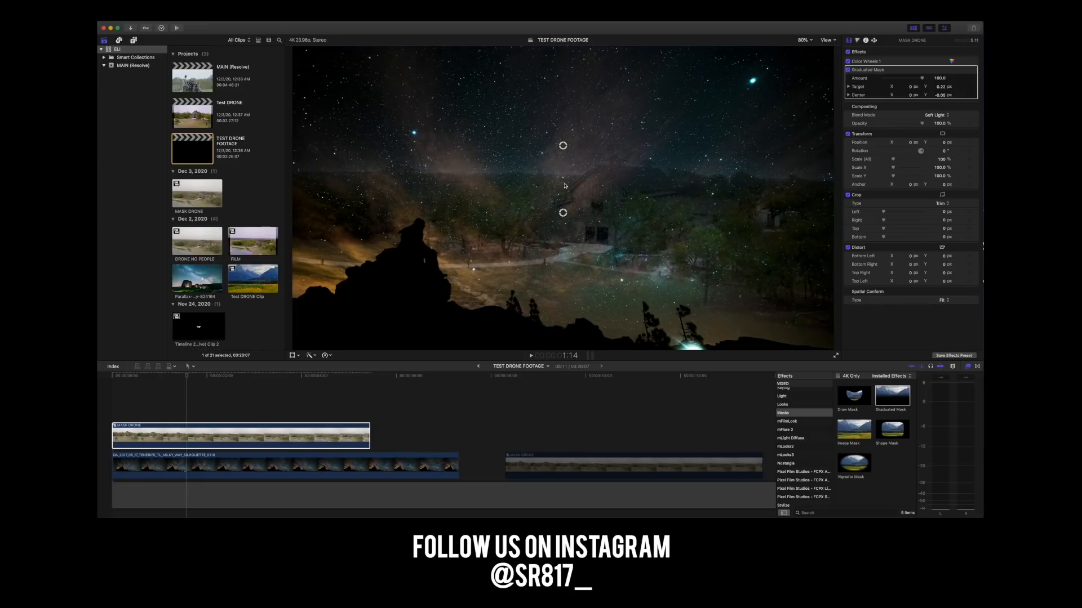
{"action": "left_click_drag", "start_coordinate": [564, 213], "coordinate": [562, 175]}
{"action": "left_click_drag", "start_coordinate": [563, 109], "coordinate": [563, 141]}
{"action": "left_click_drag", "start_coordinate": [563, 178], "coordinate": [563, 145]}
{"action": "left_click_drag", "start_coordinate": [563, 110], "coordinate": [563, 234]}
{"action": "left_click_drag", "start_coordinate": [563, 145], "coordinate": [563, 123]}
{"action": "left_click_drag", "start_coordinate": [563, 212], "coordinate": [562, 258]}
{"action": "left_click_drag", "start_coordinate": [563, 123], "coordinate": [563, 158]}
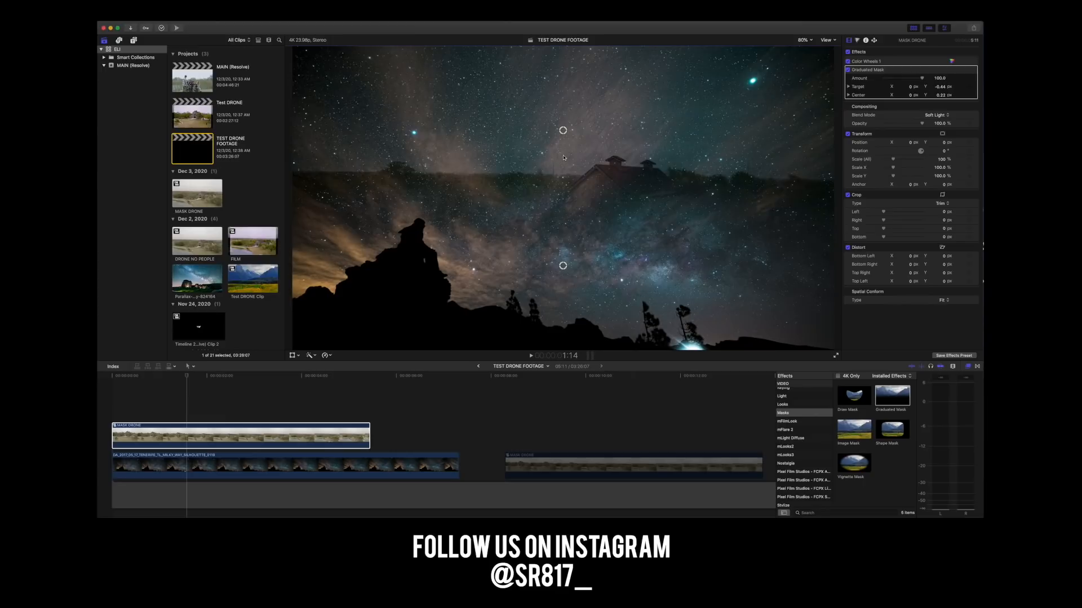
{"action": "key", "text": "BackSpace"}
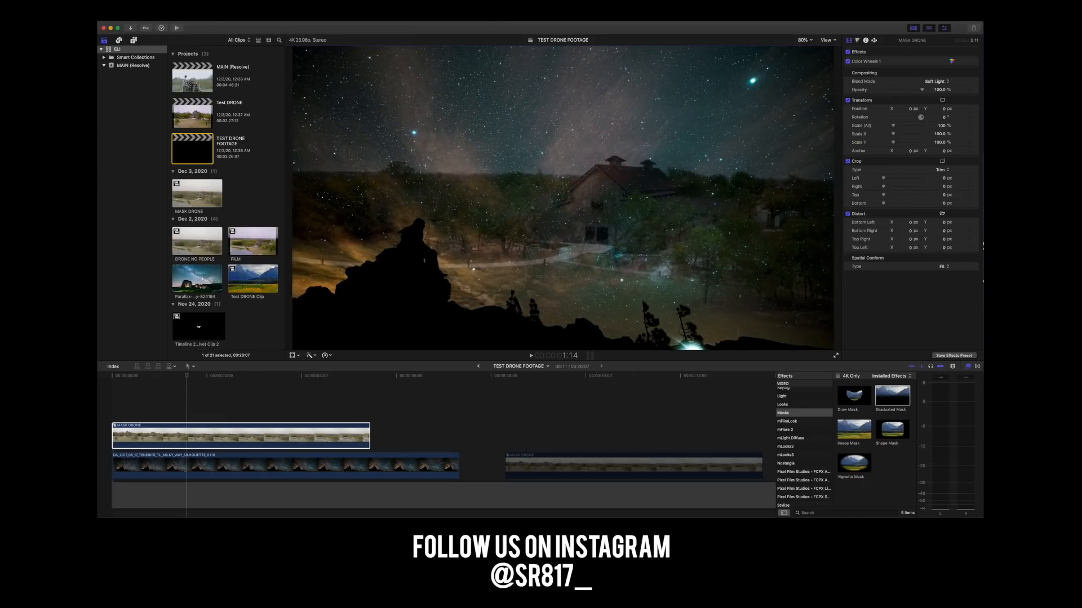
Add a Color Board correction to the MASK DRONE clip and set its exposure to midtones -9% and highlights about 83%.
{"action": "left_click", "coordinate": [167, 435]}
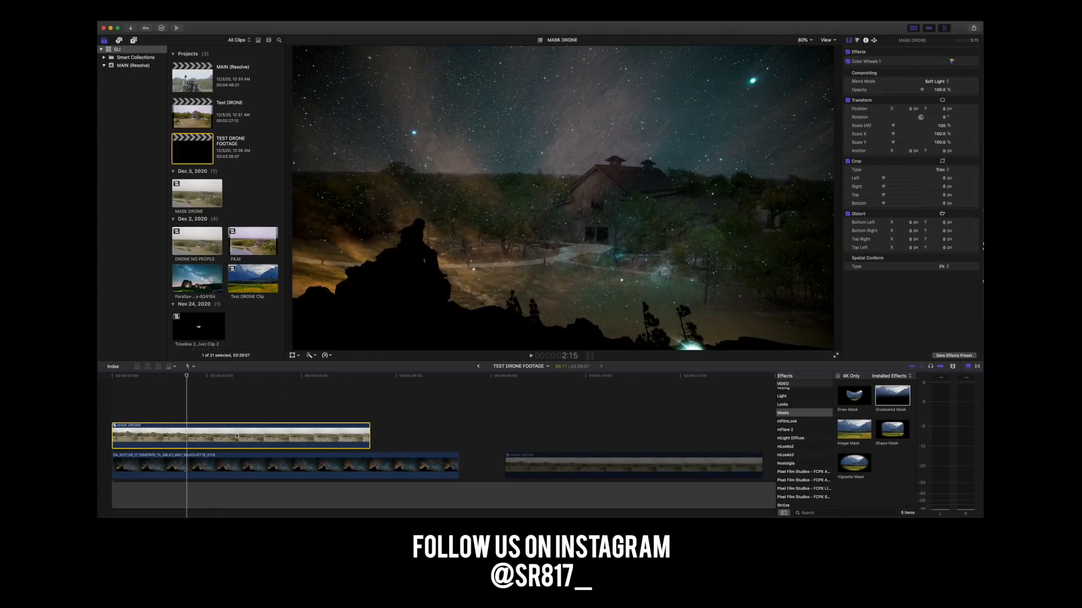
{"action": "left_click", "coordinate": [951, 62]}
{"action": "left_click", "coordinate": [882, 54]}
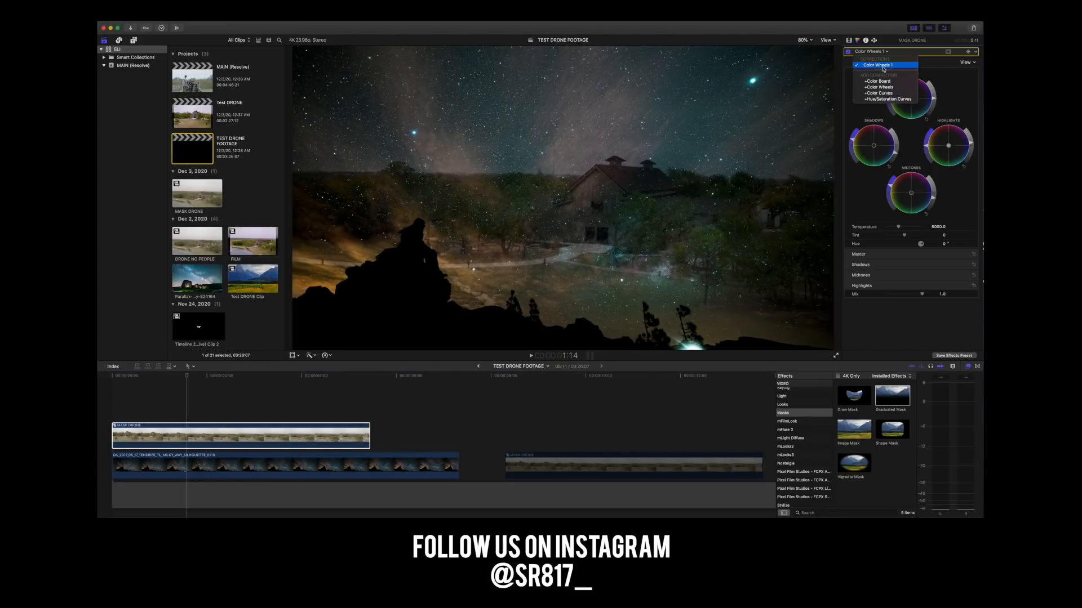
{"action": "left_click", "coordinate": [897, 82]}
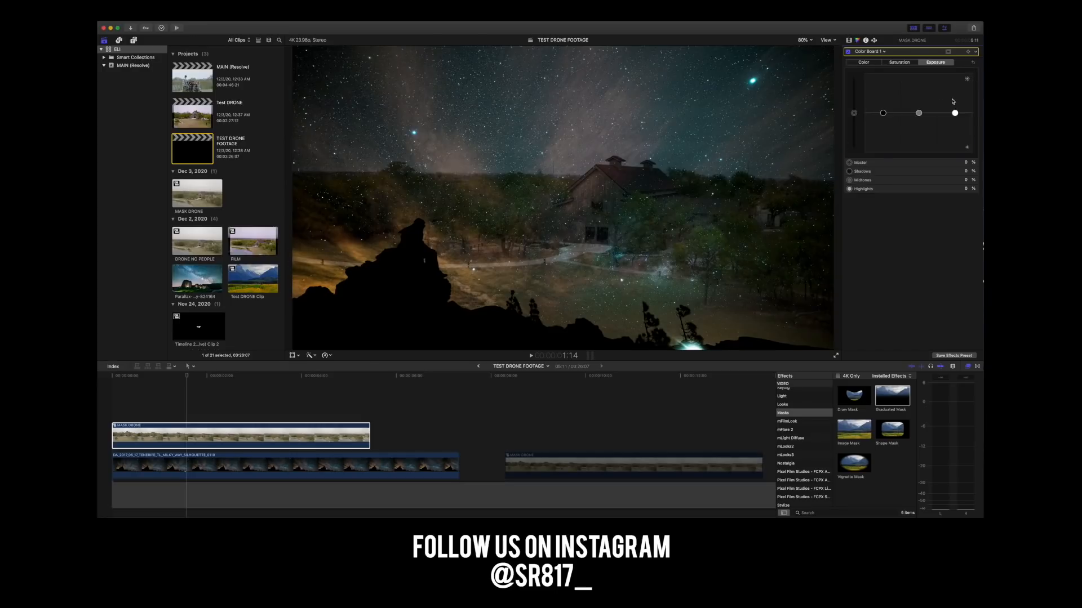
{"action": "left_click_drag", "start_coordinate": [918, 115], "coordinate": [954, 73]}
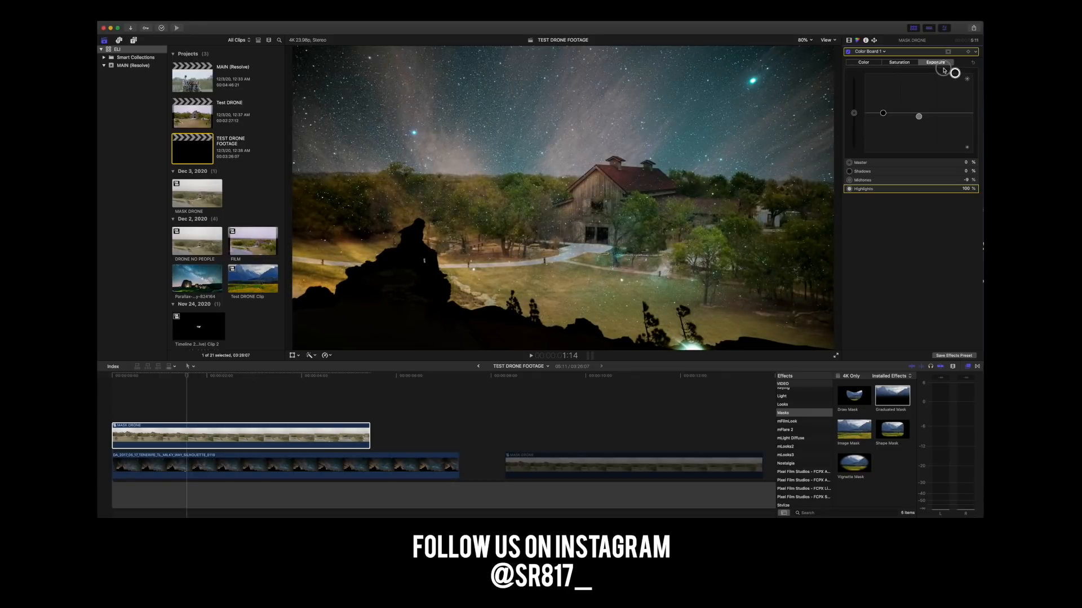
{"action": "left_click_drag", "start_coordinate": [944, 74], "coordinate": [947, 85]}
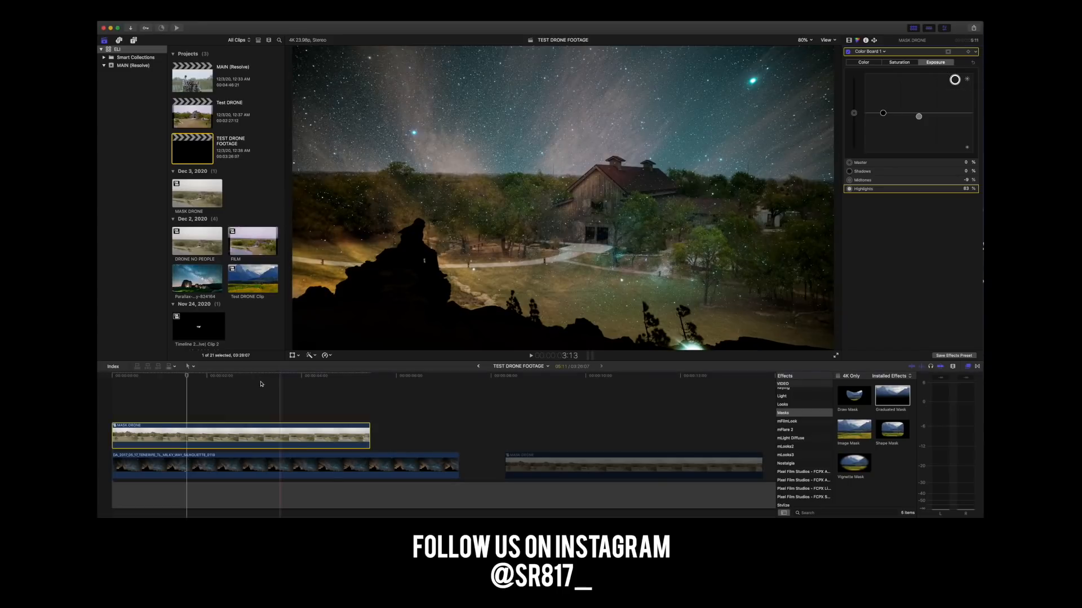
Select the Milky Way clip beneath the drone footage for color correction.
{"action": "left_click", "coordinate": [192, 466]}
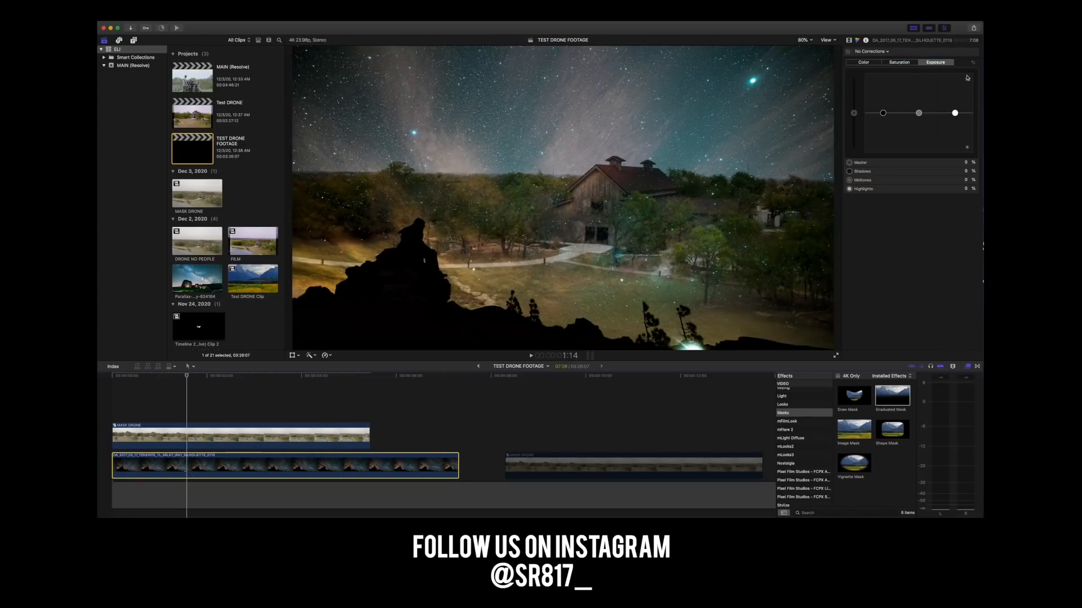
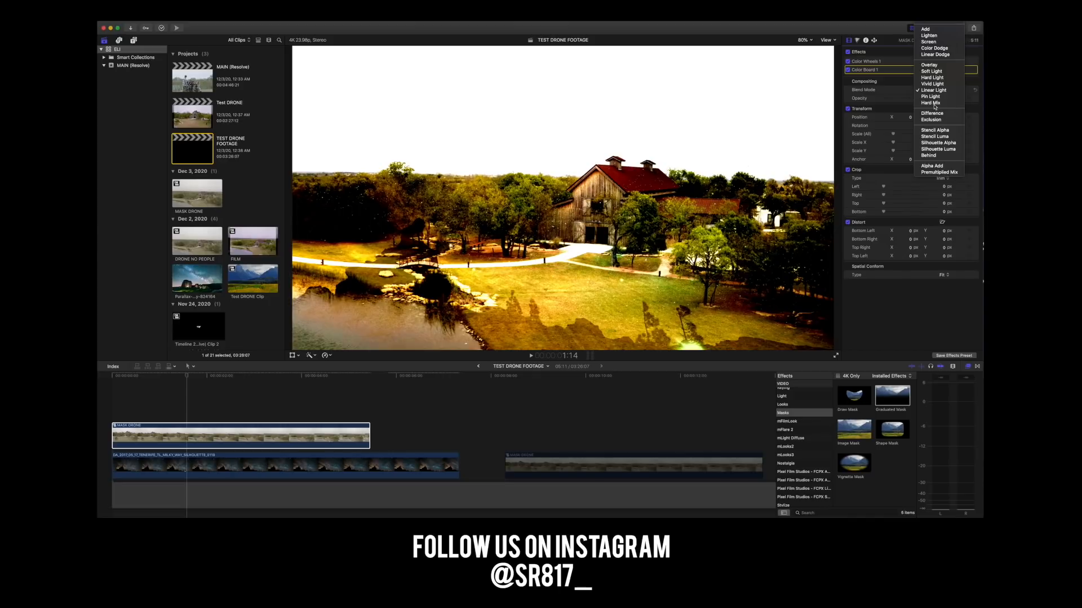
Try Linear Light, Hard Mix and Pin Light on the MASK DRONE clip, and set its blend mode to Darken.
{"action": "left_click", "coordinate": [936, 90]}
{"action": "left_click", "coordinate": [934, 101]}
{"action": "left_click", "coordinate": [935, 90]}
{"action": "left_click", "coordinate": [934, 97]}
{"action": "left_click", "coordinate": [936, 91]}
{"action": "mouse_move", "coordinate": [939, 22]}
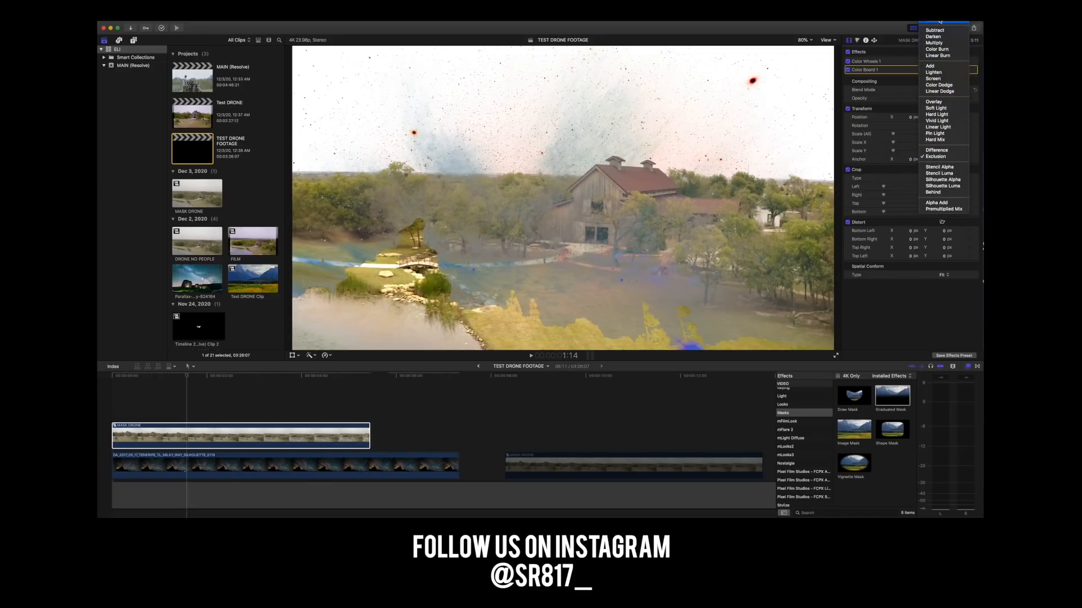
{"action": "left_click", "coordinate": [933, 56]}
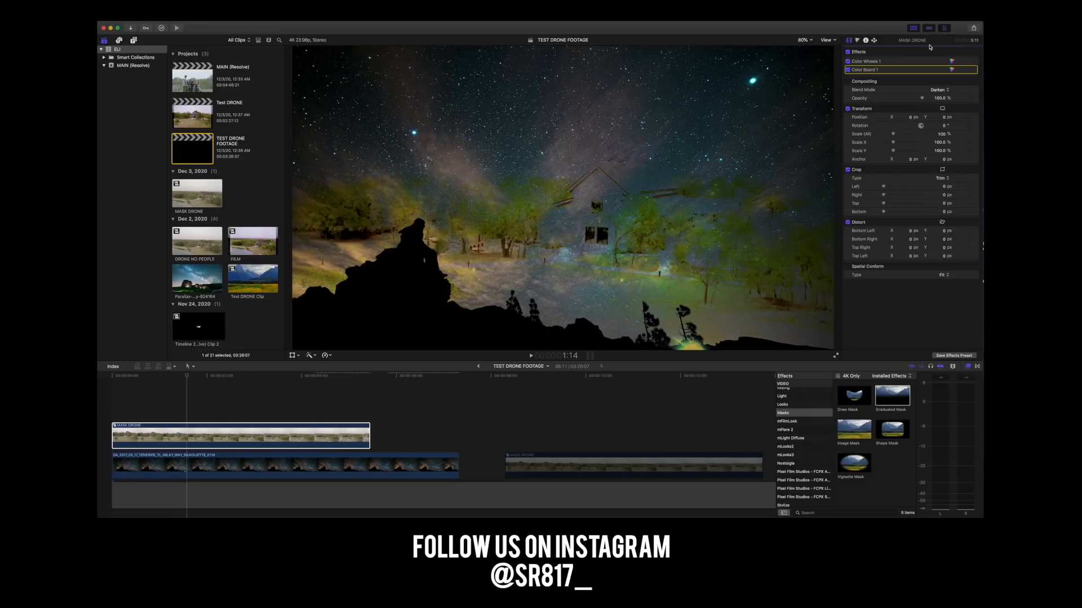
Compare the MASK DRONE clip with its Color Wheels and Color Board corrections switched off and on again.
{"action": "left_click", "coordinate": [848, 61]}
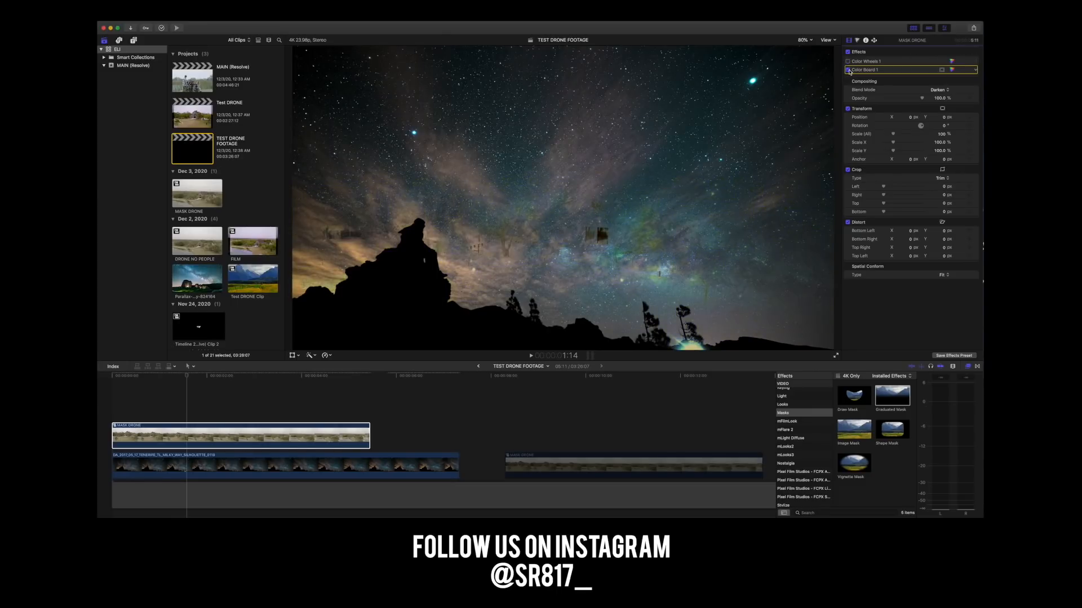
{"action": "left_click", "coordinate": [847, 70]}
{"action": "left_click", "coordinate": [848, 62]}
{"action": "left_click", "coordinate": [848, 70]}
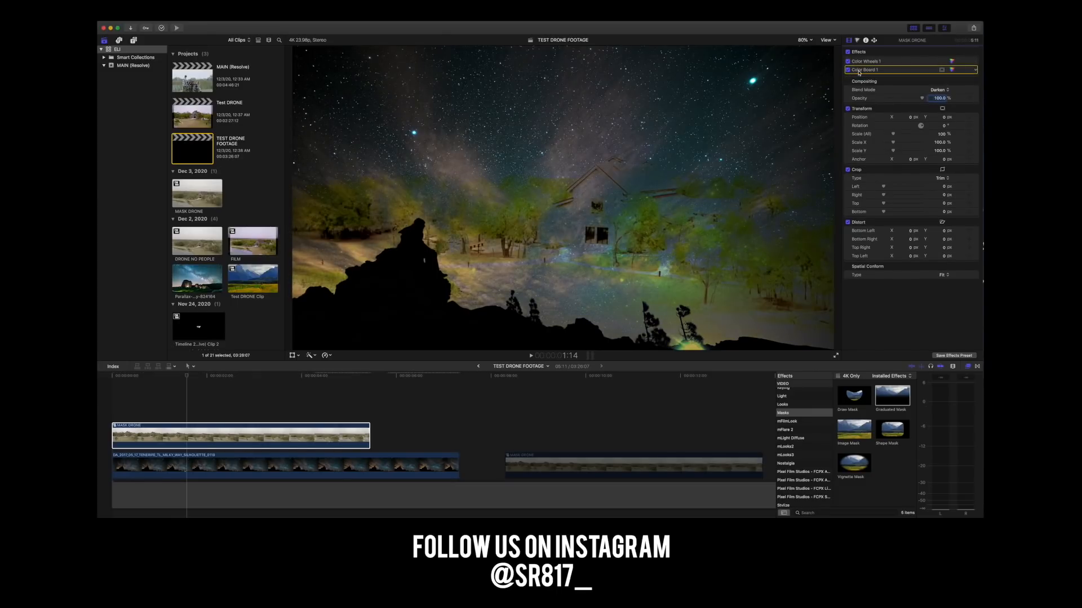
Darken the MASK DRONE clip's Color Board exposure to shadows -12% and midtones -25%, and lower its highlights.
{"action": "left_click", "coordinate": [950, 70]}
{"action": "left_click_drag", "start_coordinate": [954, 79], "coordinate": [952, 115]}
{"action": "left_click_drag", "start_coordinate": [883, 113], "coordinate": [953, 133]}
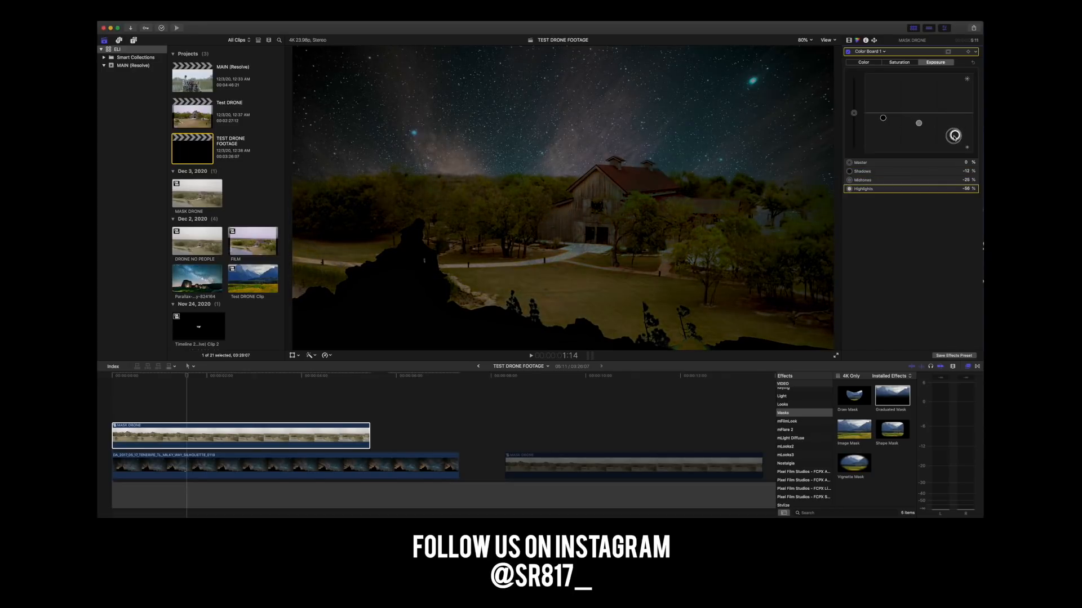
{"action": "left_click_drag", "start_coordinate": [954, 134], "coordinate": [954, 123]}
Set the Milky Way clip's Color Board exposure to shadows -7%, midtones about 65% and highlights 24%.
{"action": "left_click", "coordinate": [420, 465]}
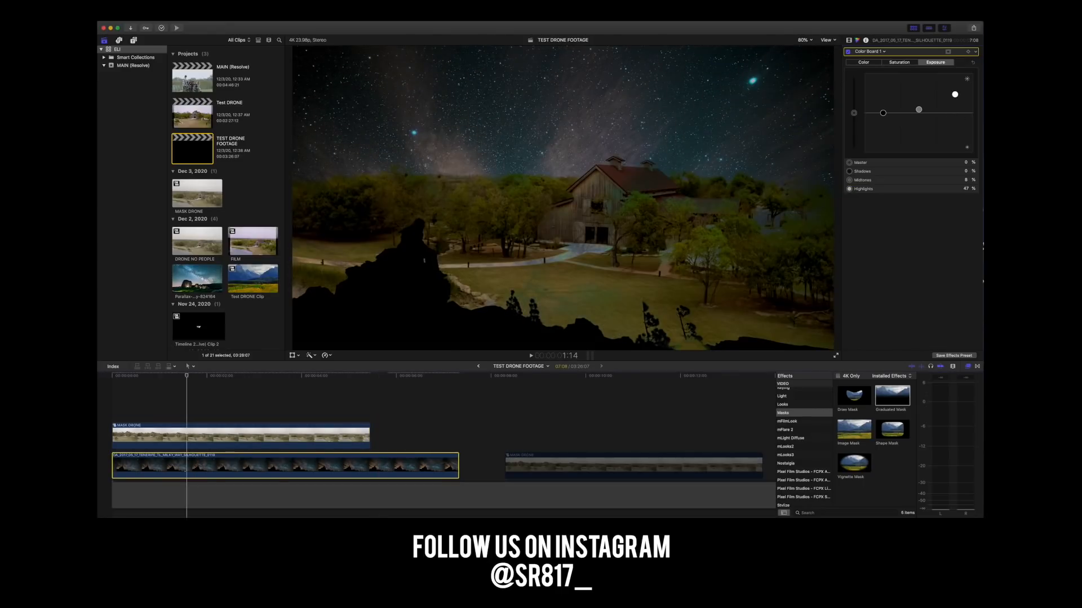
{"action": "left_click_drag", "start_coordinate": [954, 94], "coordinate": [886, 118]}
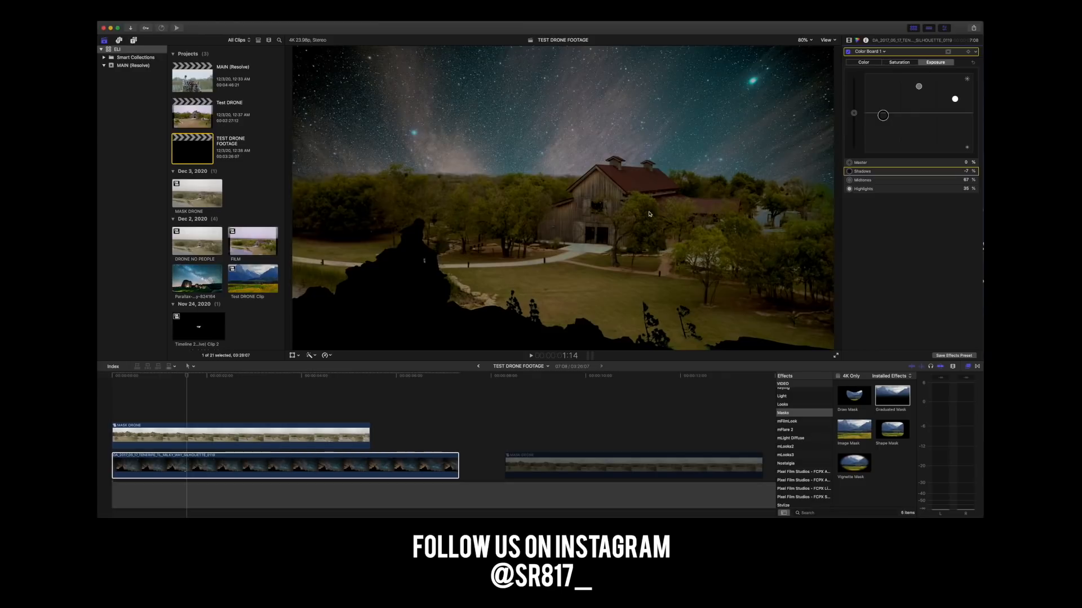
{"action": "left_click_drag", "start_coordinate": [956, 102], "coordinate": [954, 115]}
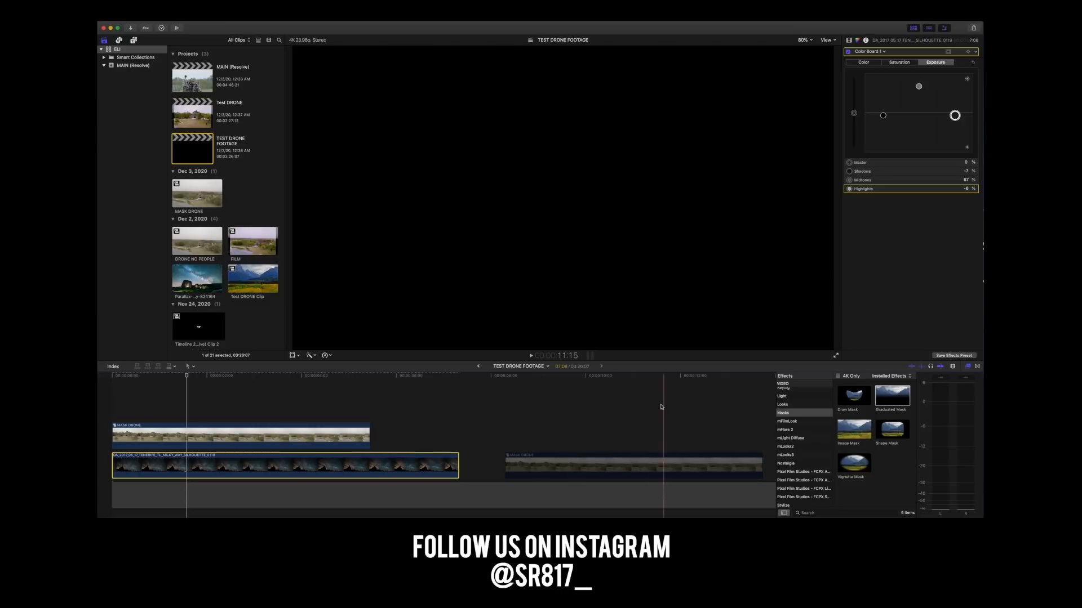
{"action": "left_click_drag", "start_coordinate": [955, 116], "coordinate": [917, 90]}
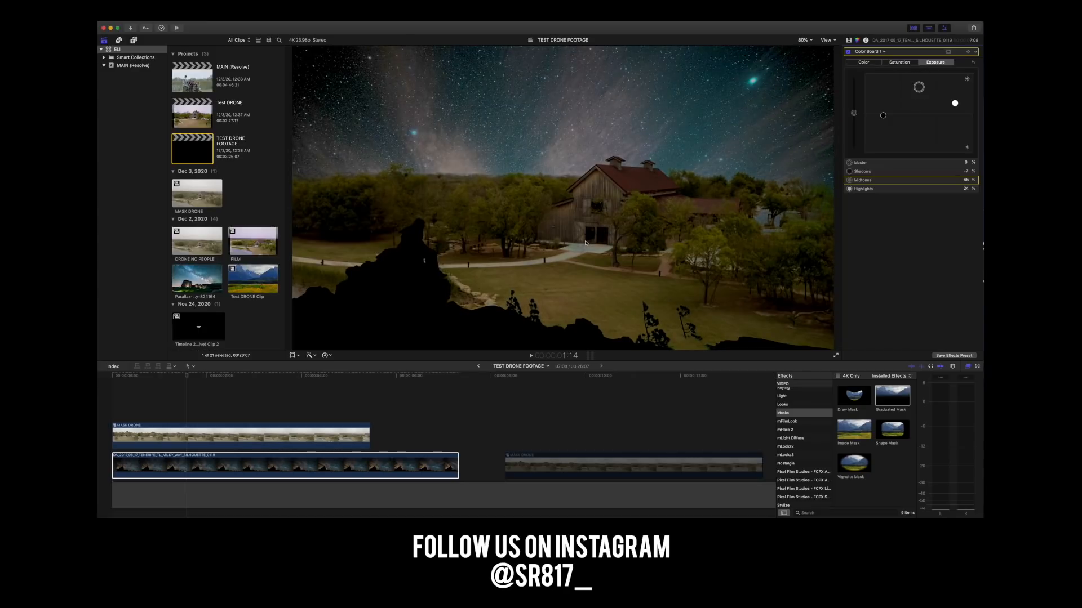
At 4:21, scale the Milky Way clip to 128%, position it at X 34 px, Y -224.2 px, and crop its bottom by about 1309 px.
{"action": "left_click", "coordinate": [187, 393]}
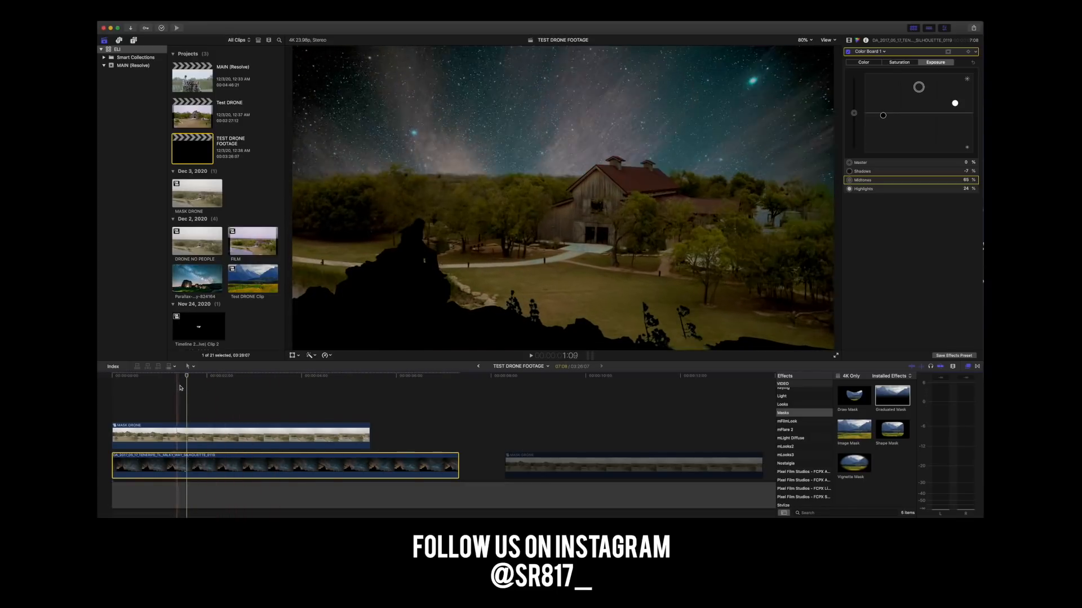
{"action": "left_click", "coordinate": [342, 380]}
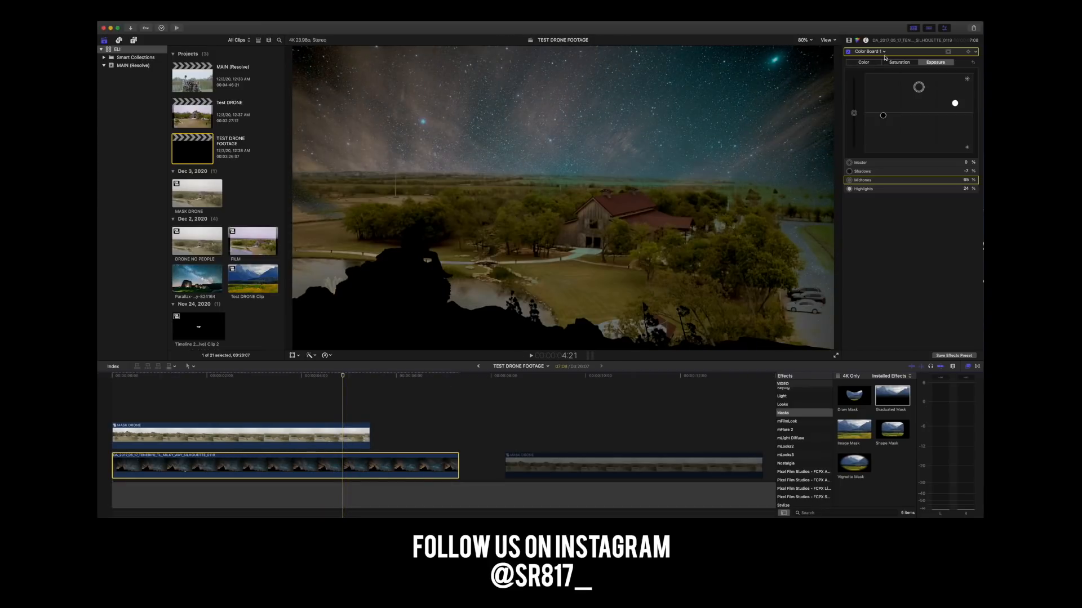
{"action": "left_click", "coordinate": [849, 40]}
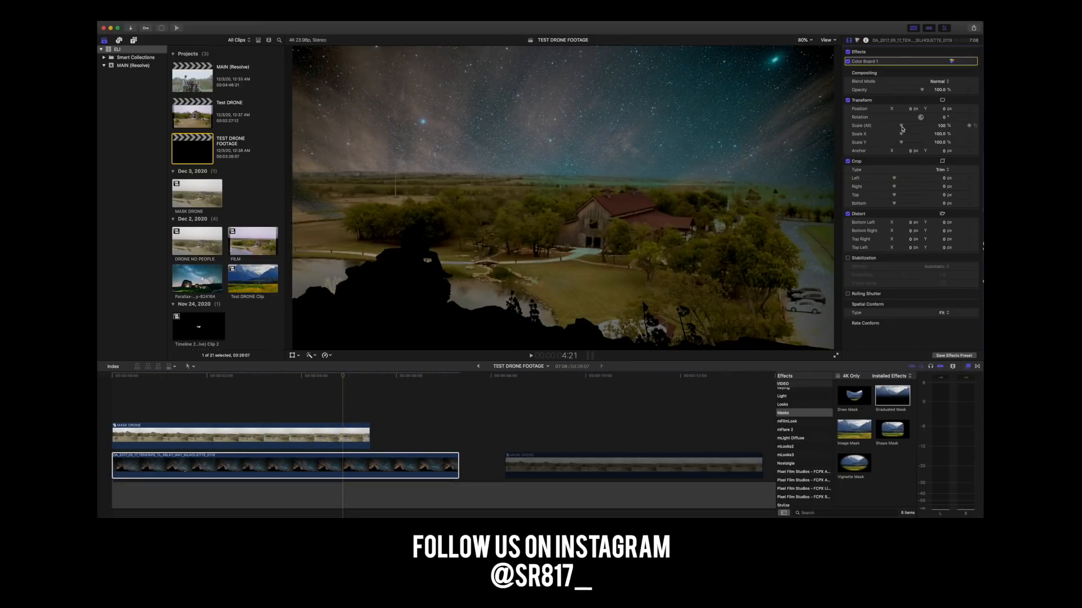
{"action": "left_click_drag", "start_coordinate": [902, 127], "coordinate": [922, 111]}
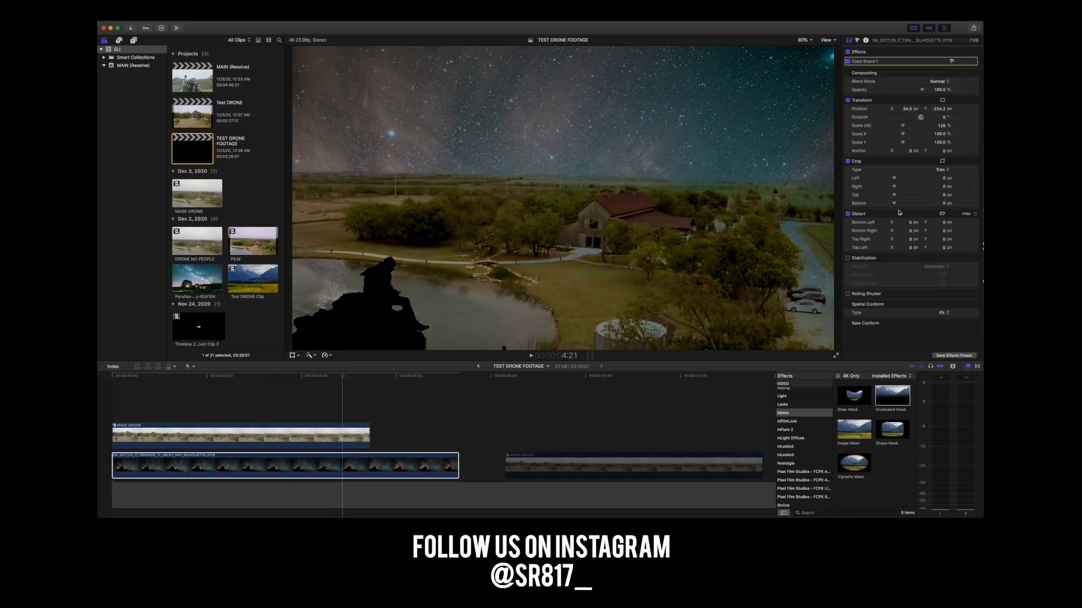
{"action": "left_click_drag", "start_coordinate": [893, 203], "coordinate": [910, 206]}
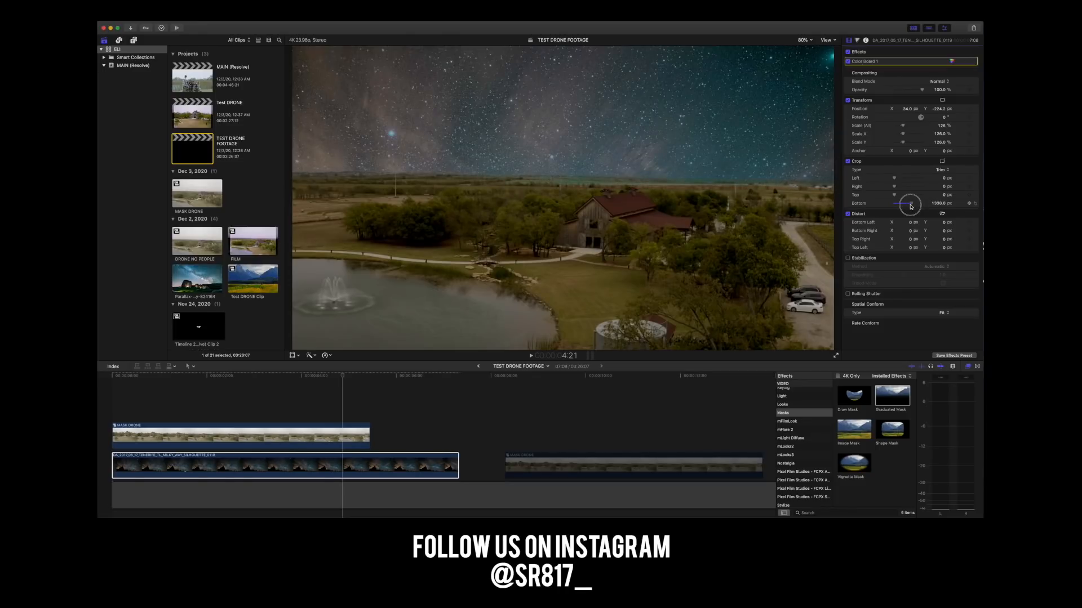
{"action": "left_click_drag", "start_coordinate": [911, 207], "coordinate": [911, 207]}
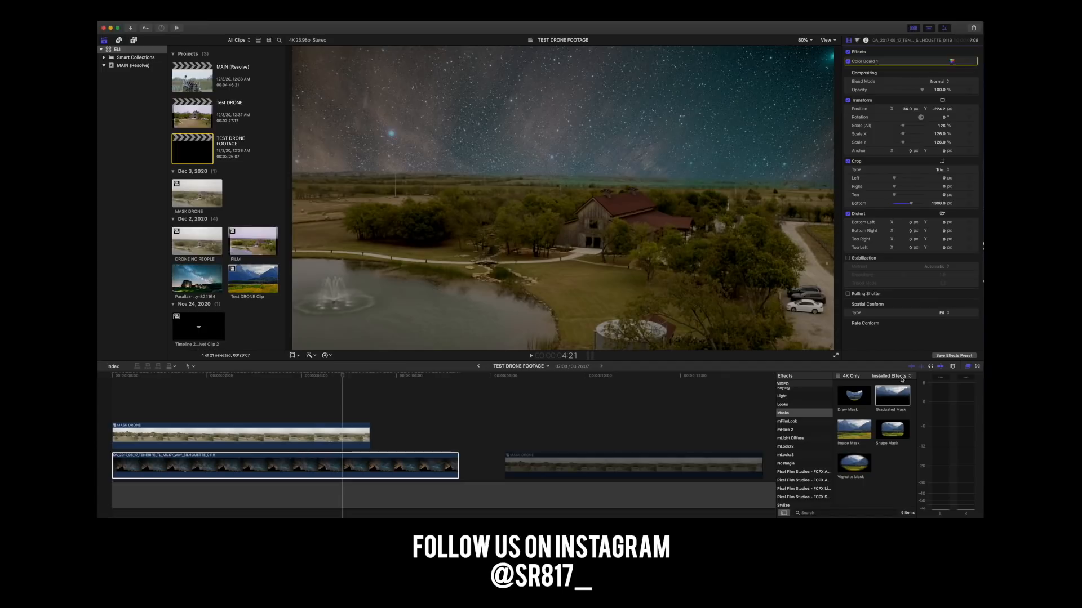
Play the composite from the start, and at 3:01 set the MASK DRONE clip's midtones exposure to 0% and readjust its shadows and highlights.
{"action": "left_click", "coordinate": [110, 375]}
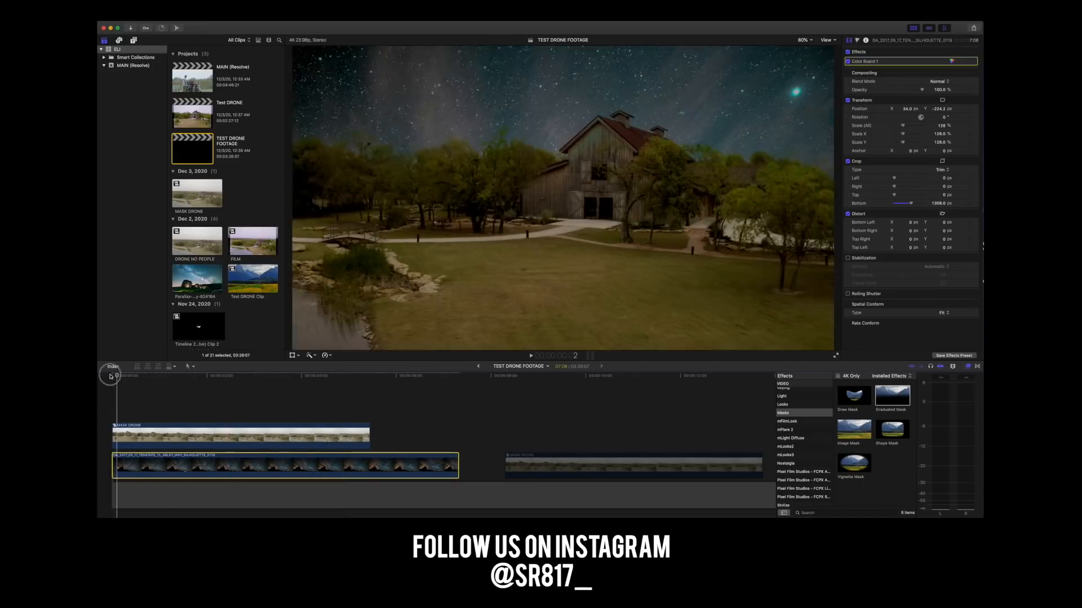
{"action": "key", "text": "space"}
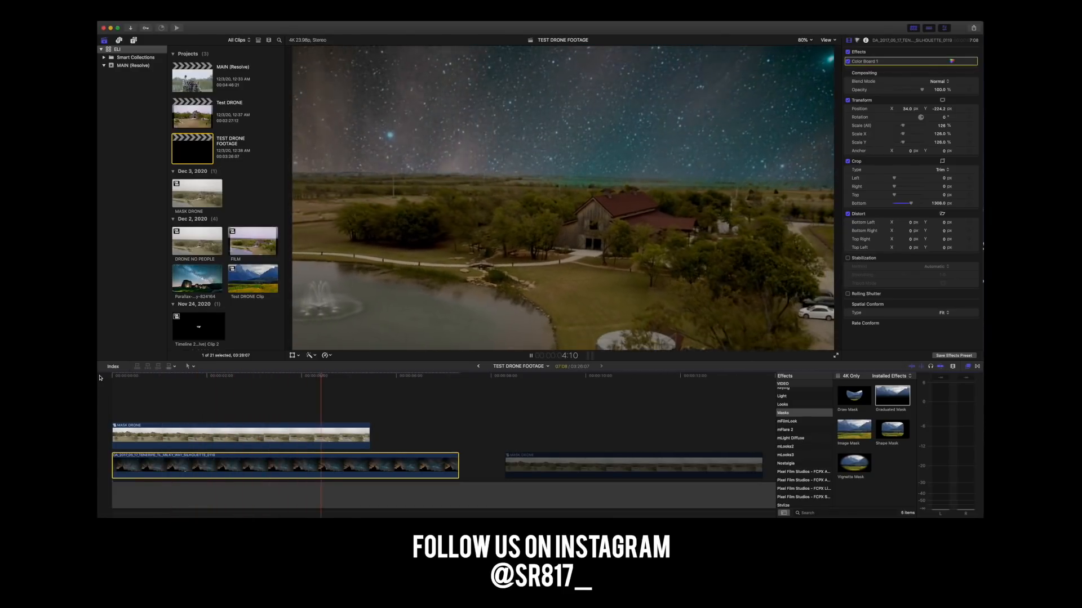
{"action": "key", "text": "space"}
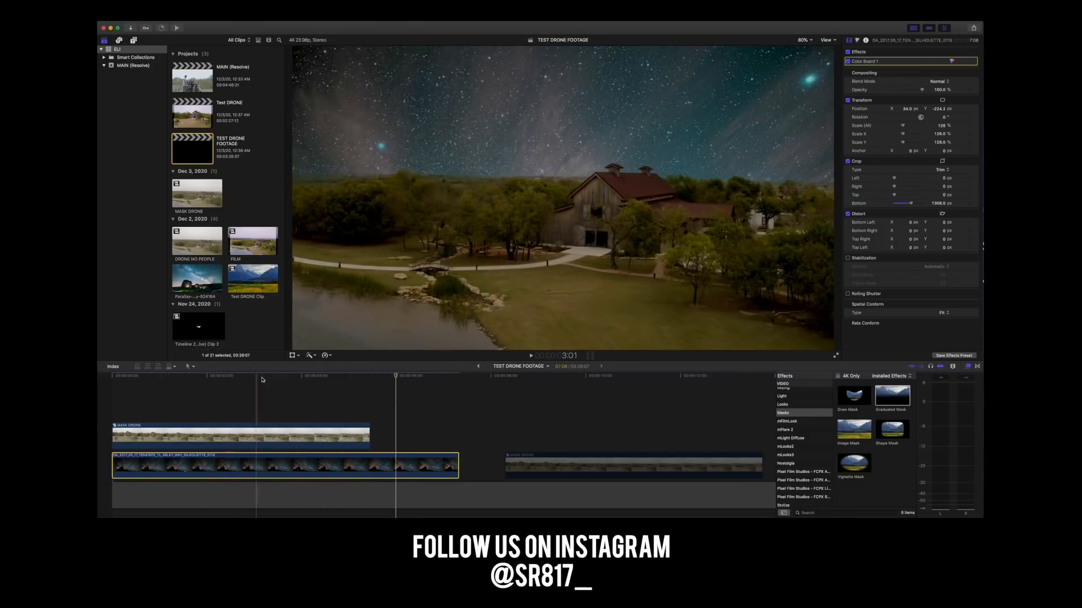
{"action": "left_click", "coordinate": [257, 436]}
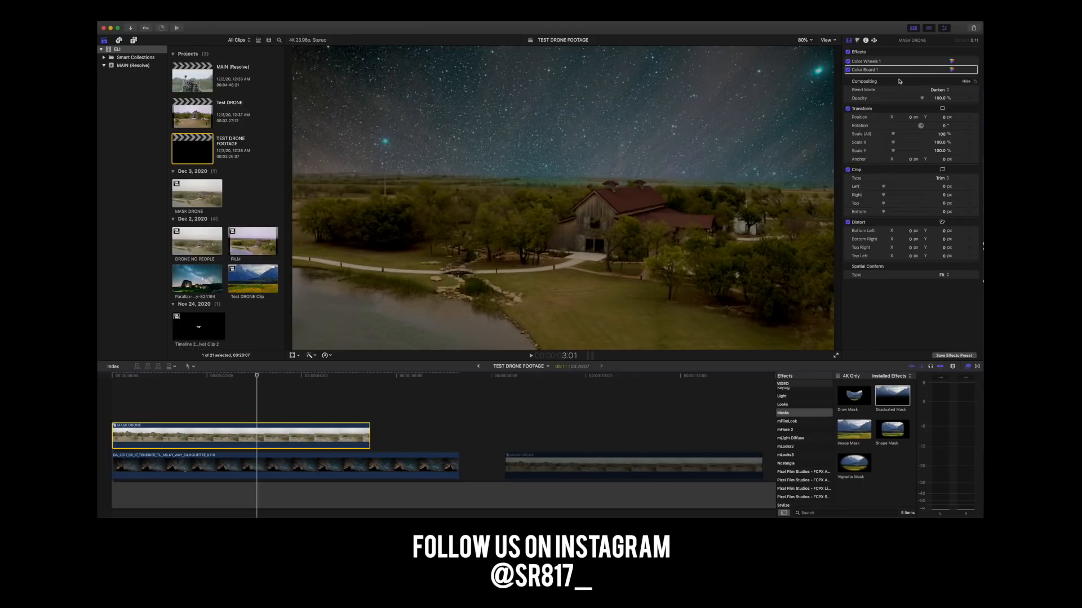
{"action": "left_click", "coordinate": [951, 70]}
{"action": "left_click_drag", "start_coordinate": [919, 124], "coordinate": [955, 122]}
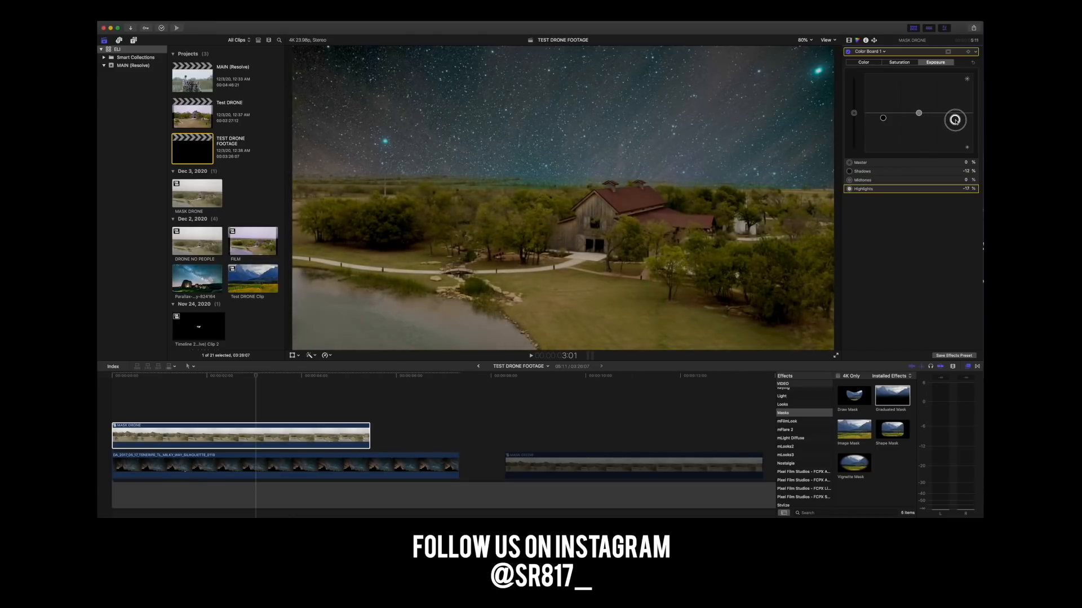
{"action": "left_click_drag", "start_coordinate": [886, 121], "coordinate": [954, 115]}
Readjust the Milky Way clip's bottom crop to about 1279 px, checking the horizon in playback.
{"action": "left_click", "coordinate": [260, 463]}
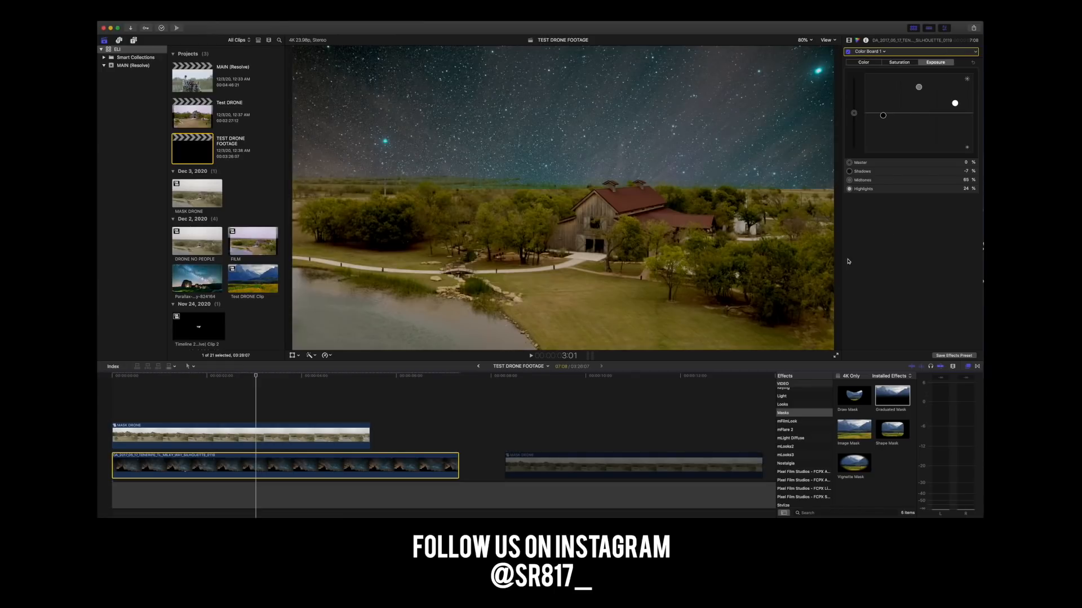
{"action": "left_click", "coordinate": [849, 40]}
{"action": "left_click_drag", "start_coordinate": [910, 203], "coordinate": [910, 209]}
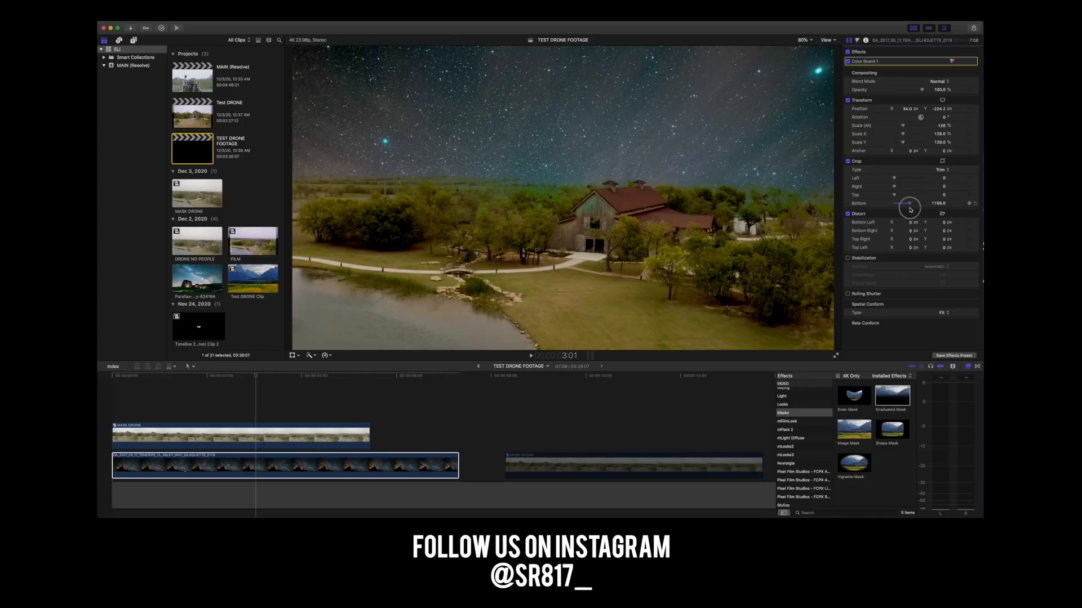
{"action": "left_click_drag", "start_coordinate": [911, 209], "coordinate": [911, 210]}
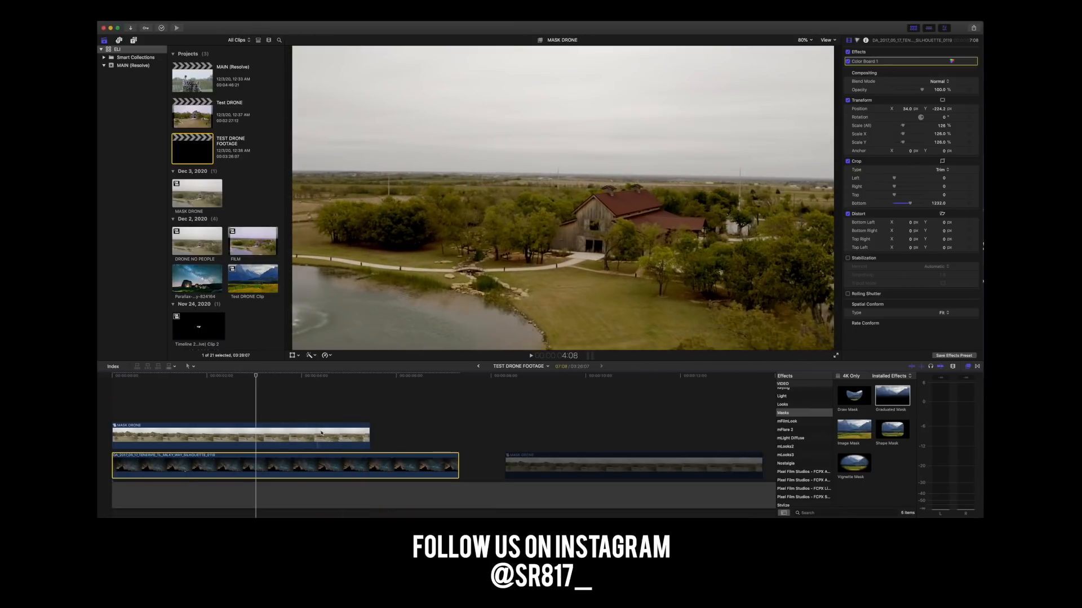
{"action": "key", "text": "space"}
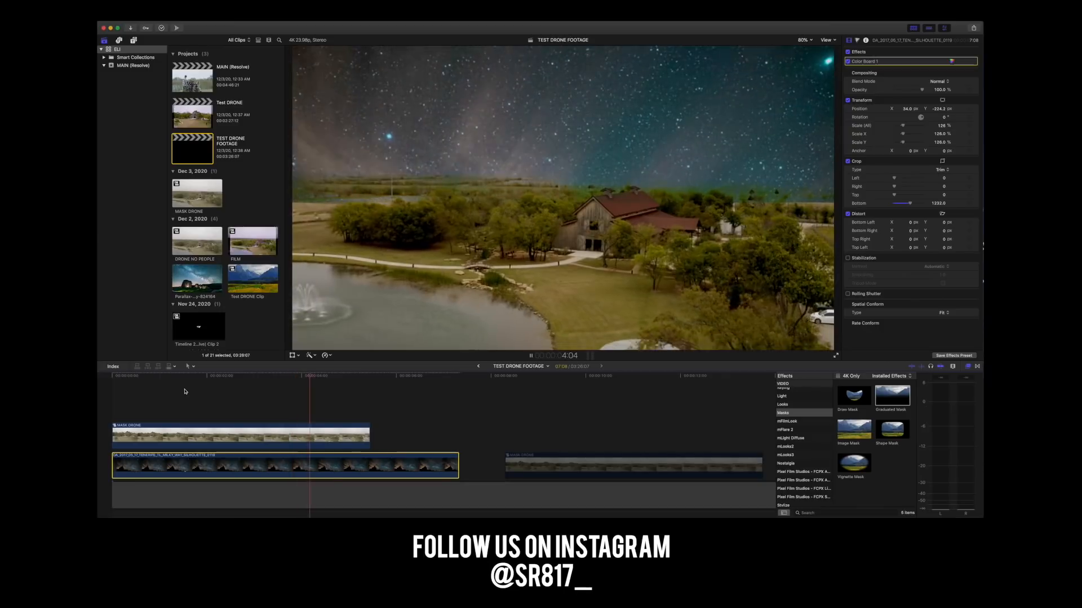
{"action": "key", "text": "space"}
{"action": "left_click_drag", "start_coordinate": [906, 204], "coordinate": [911, 205]}
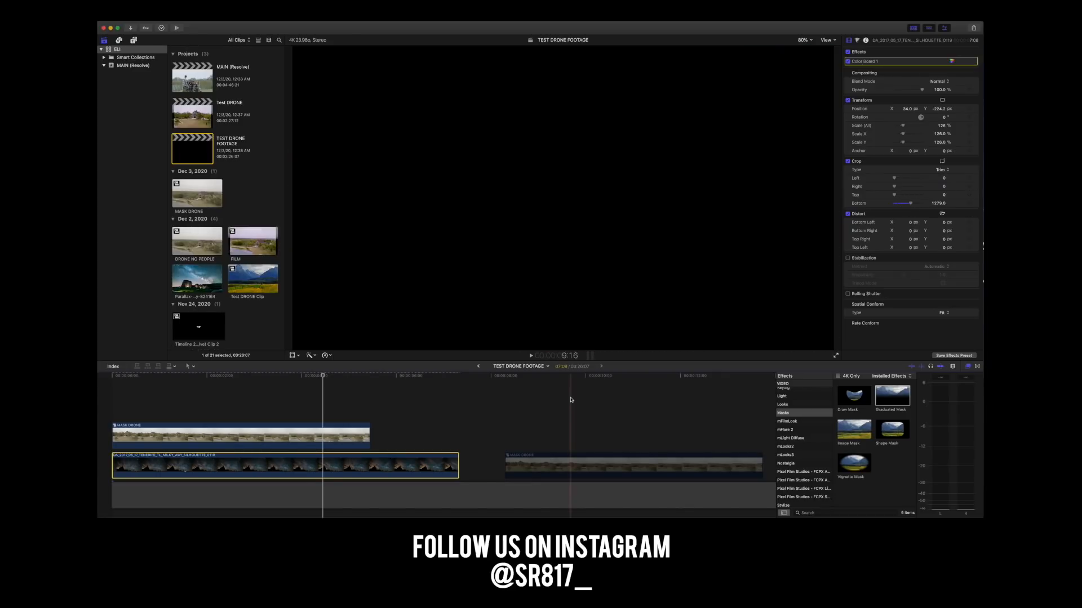
Check the end of the MASK DRONE clip and play the composite from the start to review the horizon.
{"action": "left_click", "coordinate": [337, 377]}
{"action": "left_click_drag", "start_coordinate": [340, 380], "coordinate": [367, 383]}
{"action": "left_click", "coordinate": [369, 378]}
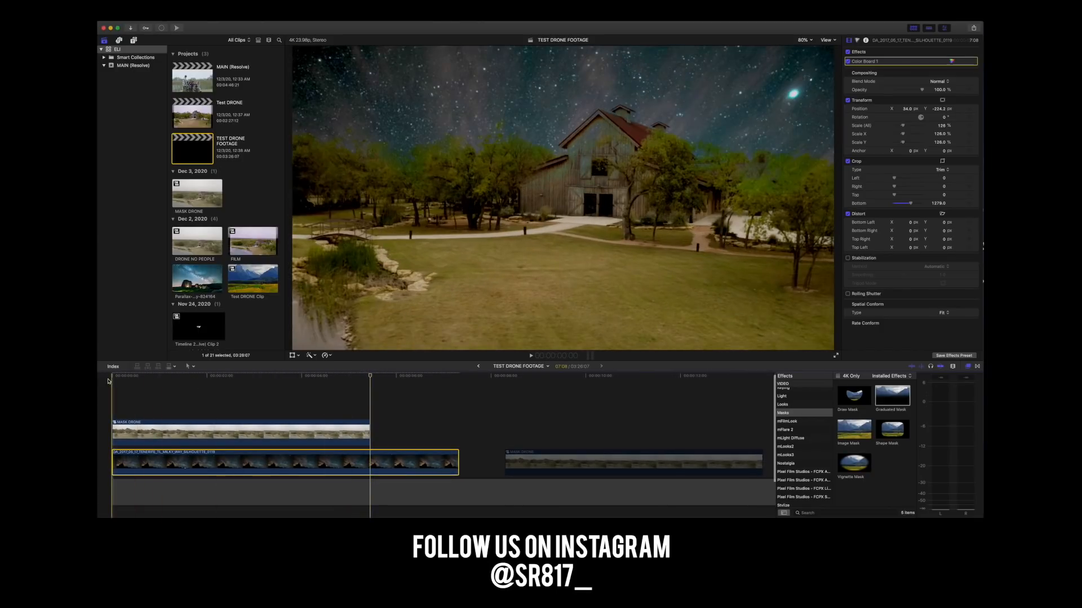
{"action": "key", "text": "space"}
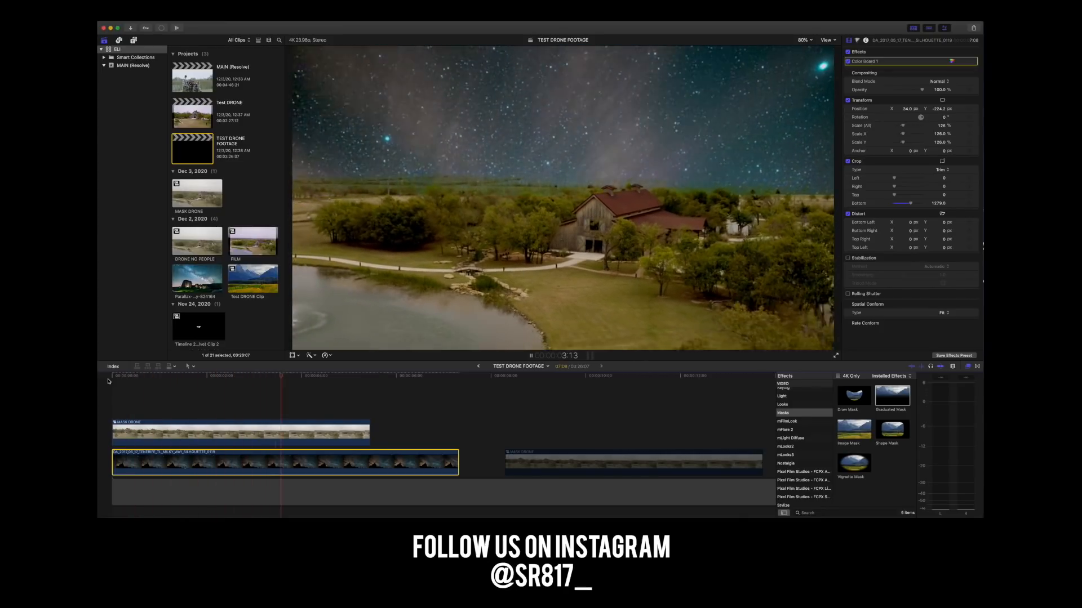
{"action": "key", "text": "space"}
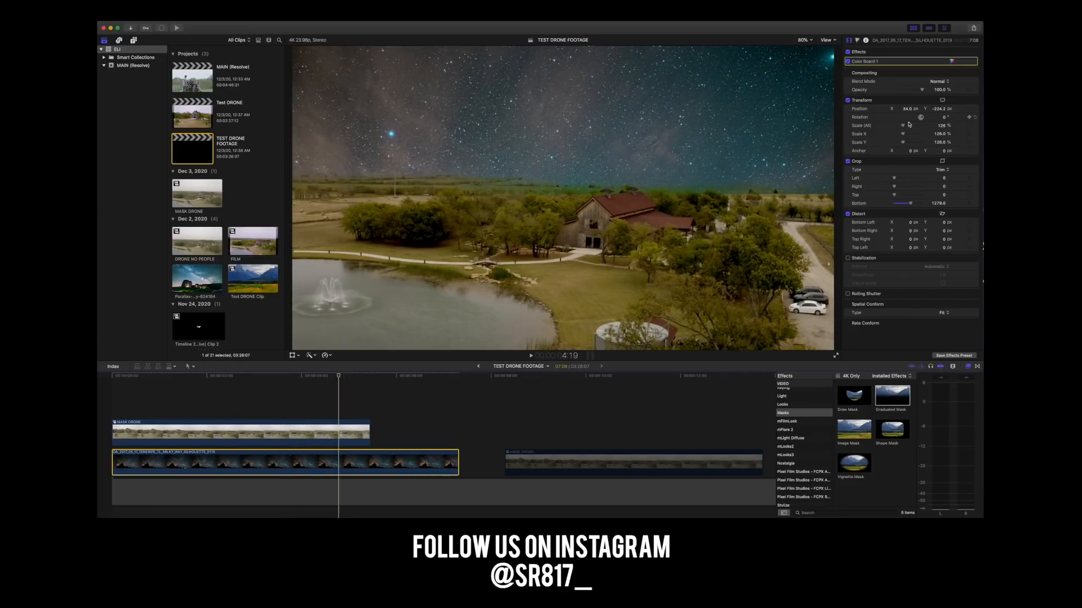
Raise the Milky Way clip's Color Board exposure to midtones 100% and highlights 47%, and play the result from the start.
{"action": "left_click", "coordinate": [952, 61]}
{"action": "left_click", "coordinate": [868, 51]}
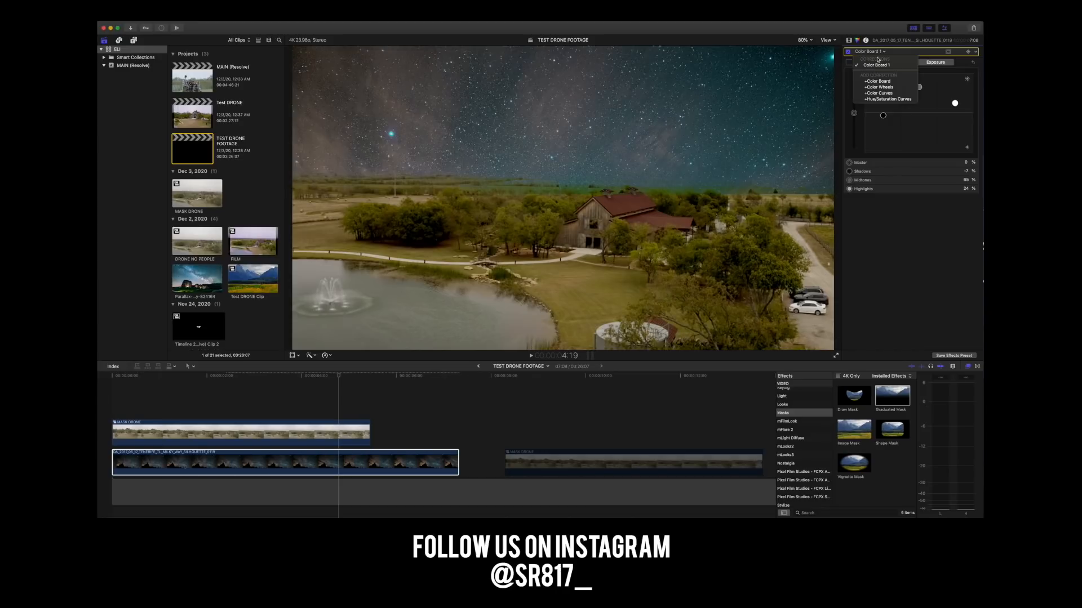
{"action": "left_click", "coordinate": [926, 55]}
{"action": "left_click_drag", "start_coordinate": [954, 105], "coordinate": [955, 122]}
{"action": "left_click_drag", "start_coordinate": [955, 109], "coordinate": [915, 69]}
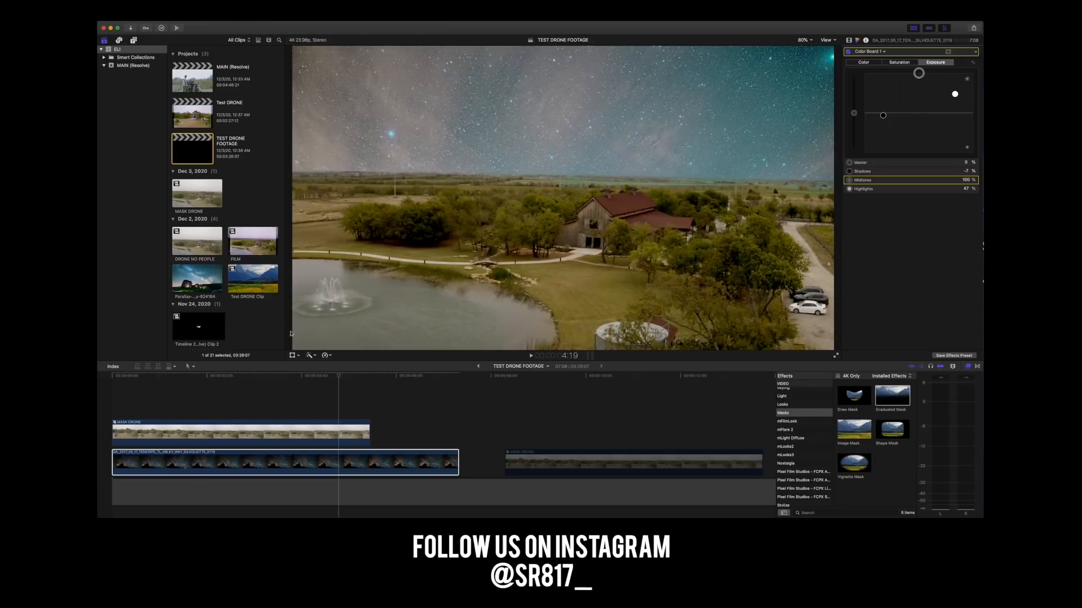
{"action": "left_click_drag", "start_coordinate": [198, 377], "coordinate": [112, 374]}
{"action": "key", "text": "space"}
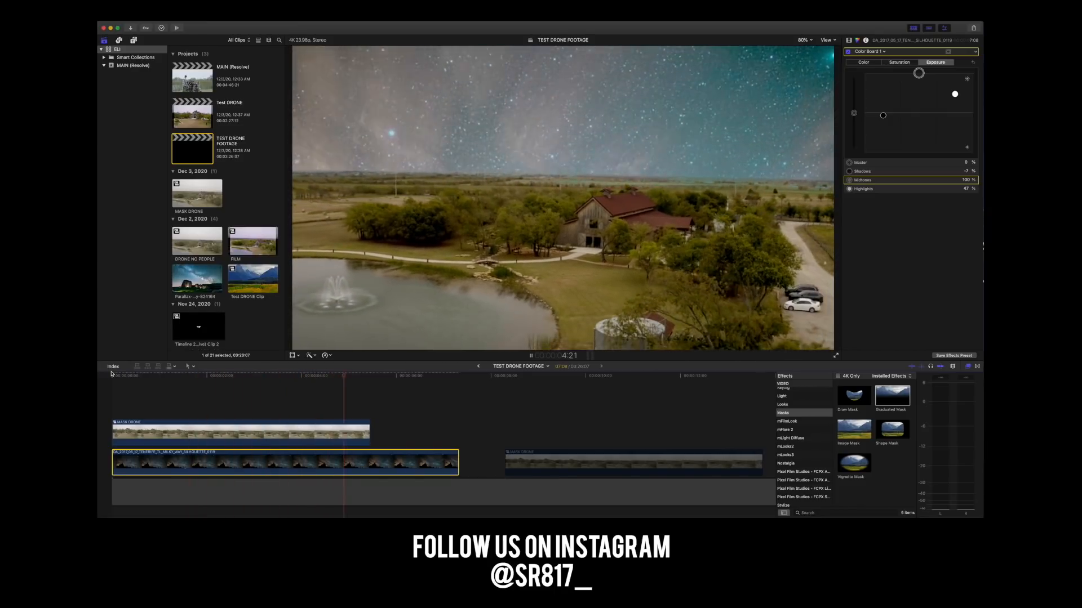
{"action": "key", "text": "space"}
Return to the start of the timeline and set the Milky Way clip's custom speed to a rate of 150%.
{"action": "left_click_drag", "start_coordinate": [256, 378], "coordinate": [111, 376]}
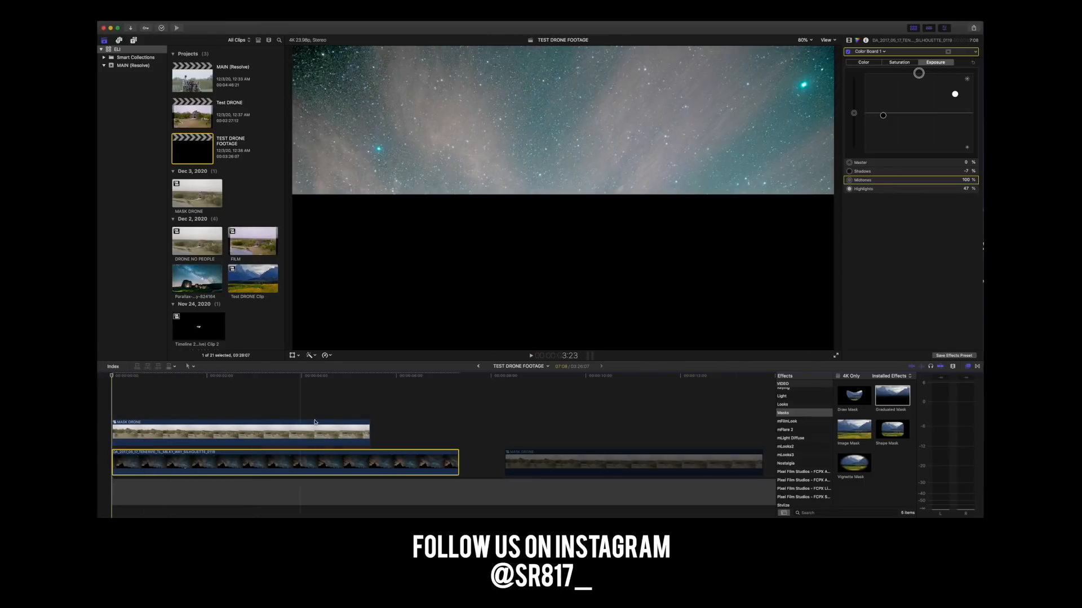
{"action": "left_click", "coordinate": [326, 355]}
{"action": "left_click", "coordinate": [339, 394]}
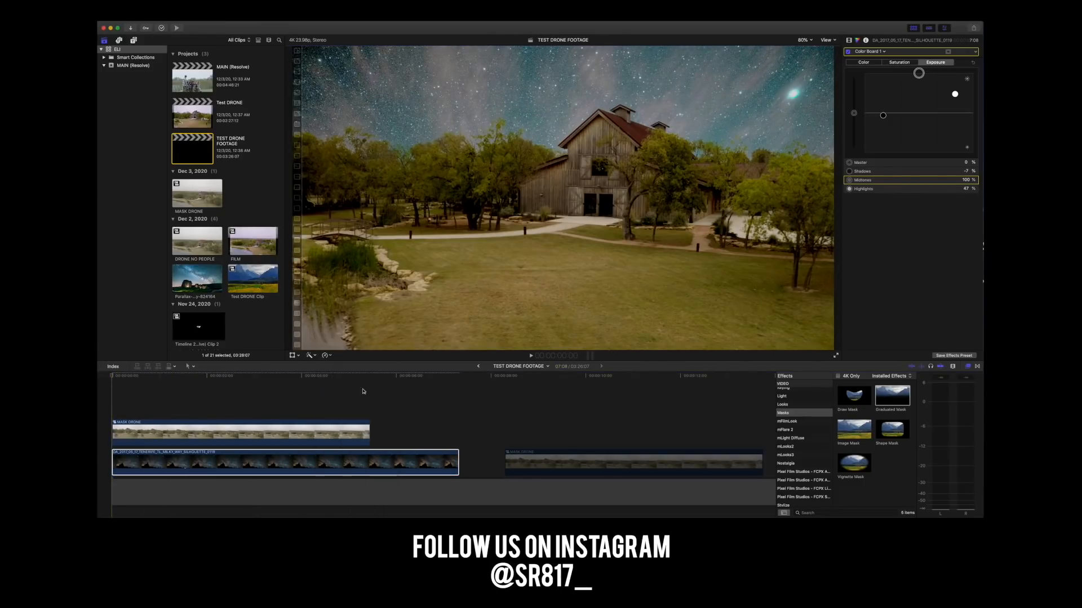
{"action": "left_click", "coordinate": [311, 420]}
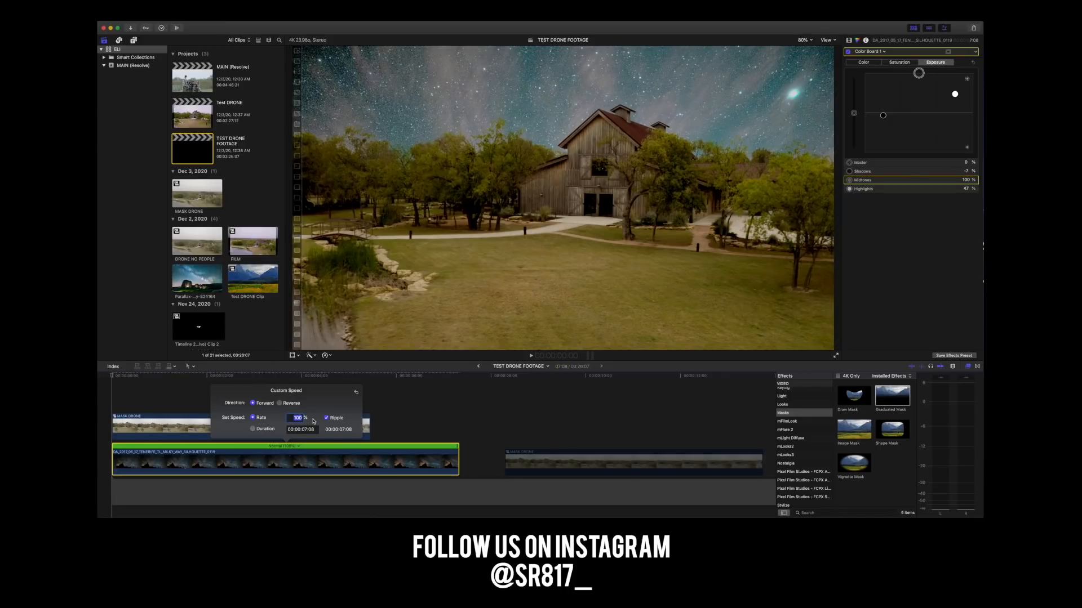
{"action": "type", "text": "150"}
{"action": "key", "text": "Return"}
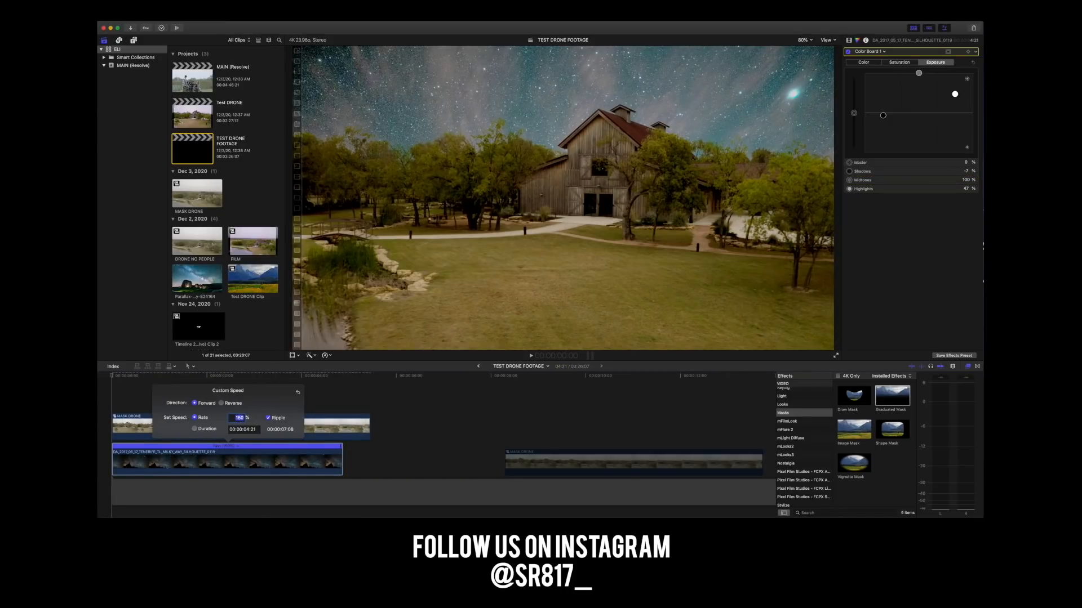
Fine-tune the Milky Way clip's custom speed rate to 131% so that it ends together with the MASK DRONE clip.
{"action": "type", "text": "130"}
{"action": "key", "text": "Return"}
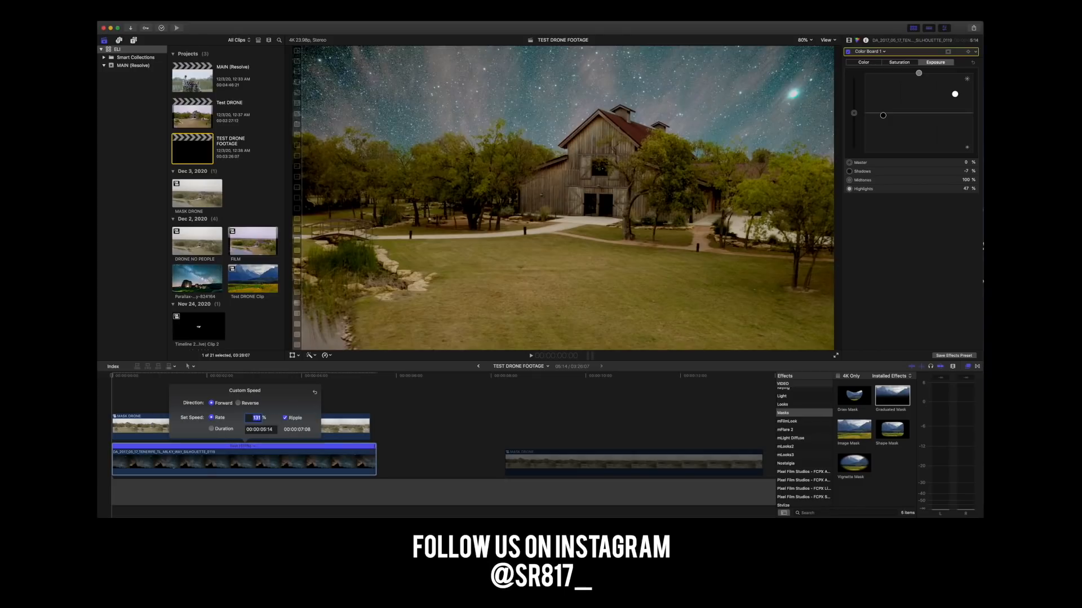
{"action": "type", "text": "15"}
{"action": "type", "text": "2"}
{"action": "key", "text": "Return"}
{"action": "type", "text": "126"}
{"action": "key", "text": "Return"}
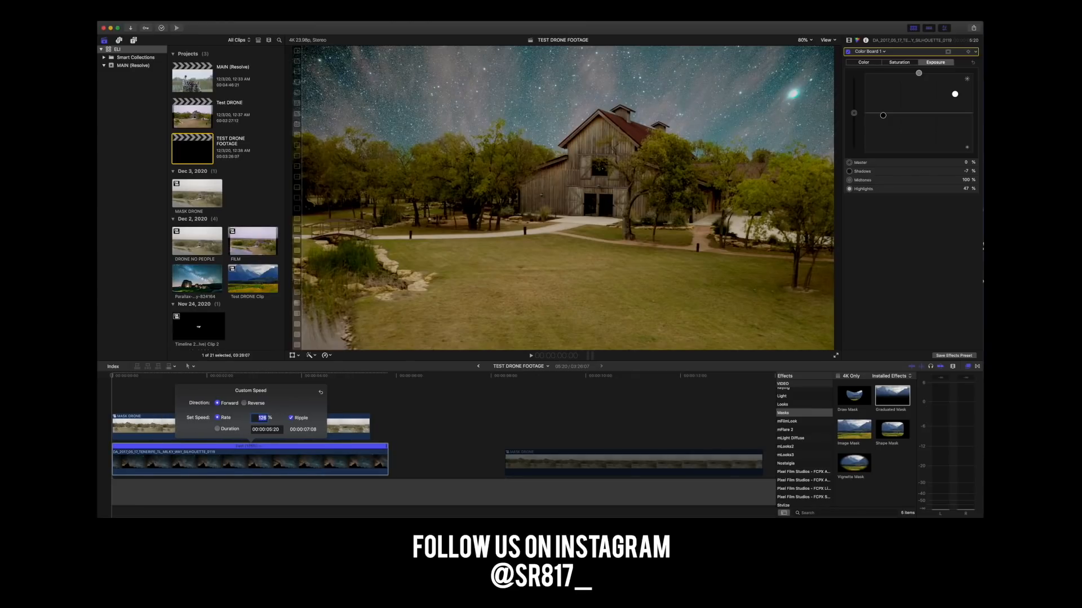
{"action": "type", "text": "182"}
{"action": "key", "text": "BackSpace"}
{"action": "type", "text": "4"}
{"action": "key", "text": "Return"}
{"action": "type", "text": "128"}
{"action": "key", "text": "Return"}
{"action": "type", "text": "127"}
{"action": "key", "text": "Return"}
{"action": "type", "text": "120"}
{"action": "key", "text": "Return"}
{"action": "type", "text": "1"}
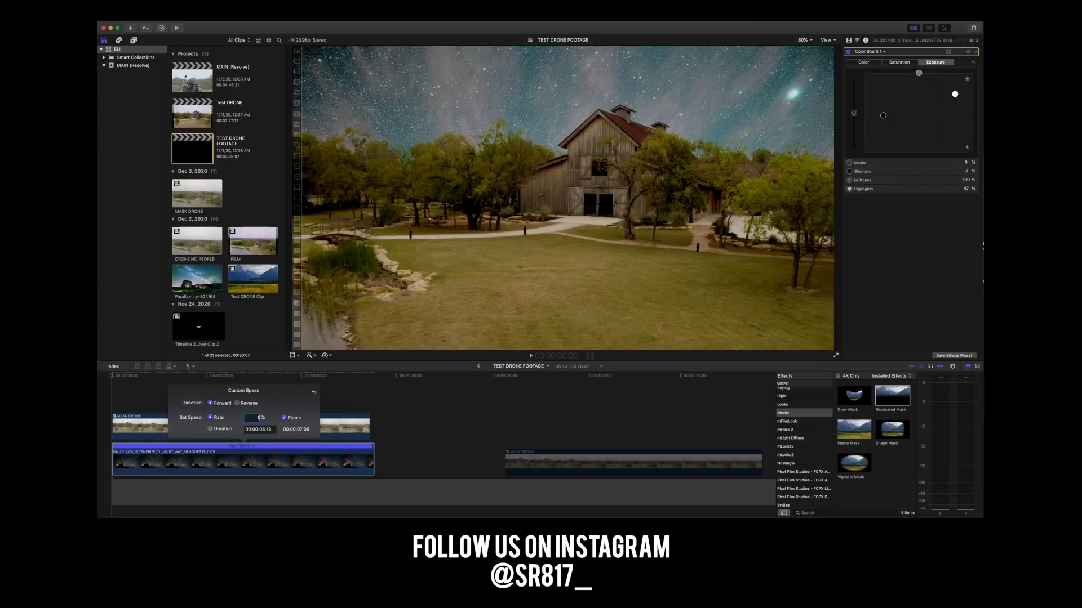
{"action": "type", "text": "31"}
{"action": "key", "text": "Return"}
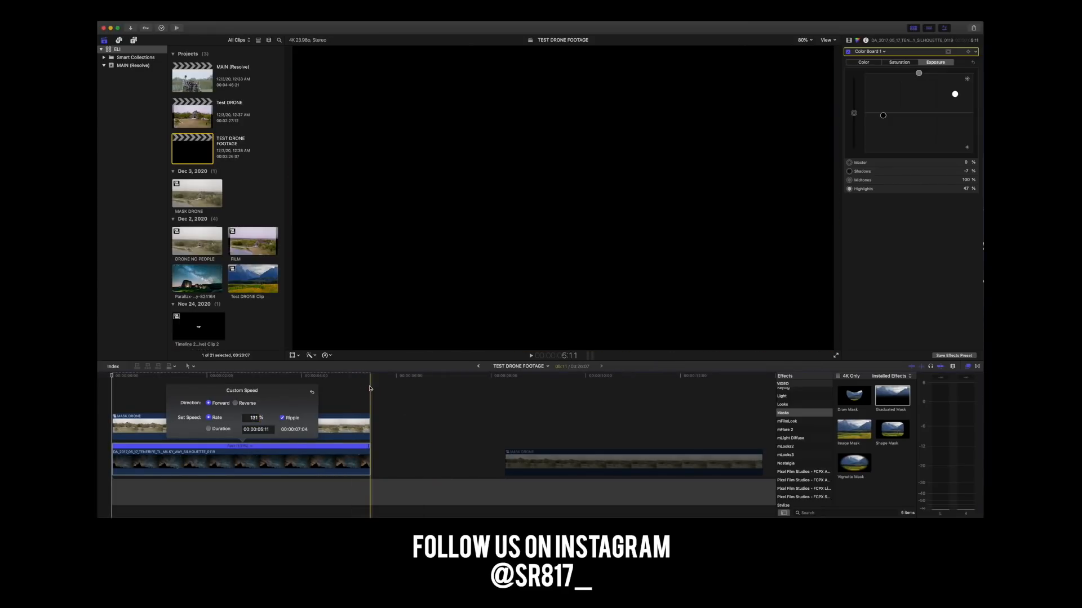
Play the retimed composite from the start and scrub through its second half to review the sky against the horizon.
{"action": "left_click", "coordinate": [384, 383]}
{"action": "left_click_drag", "start_coordinate": [370, 380], "coordinate": [107, 378]}
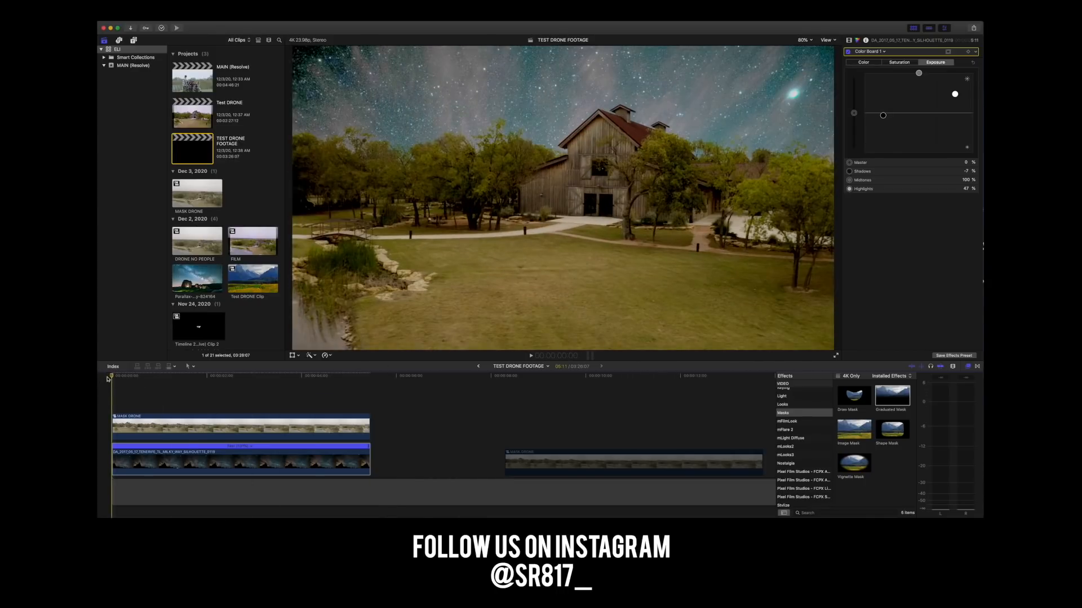
{"action": "key", "text": "space"}
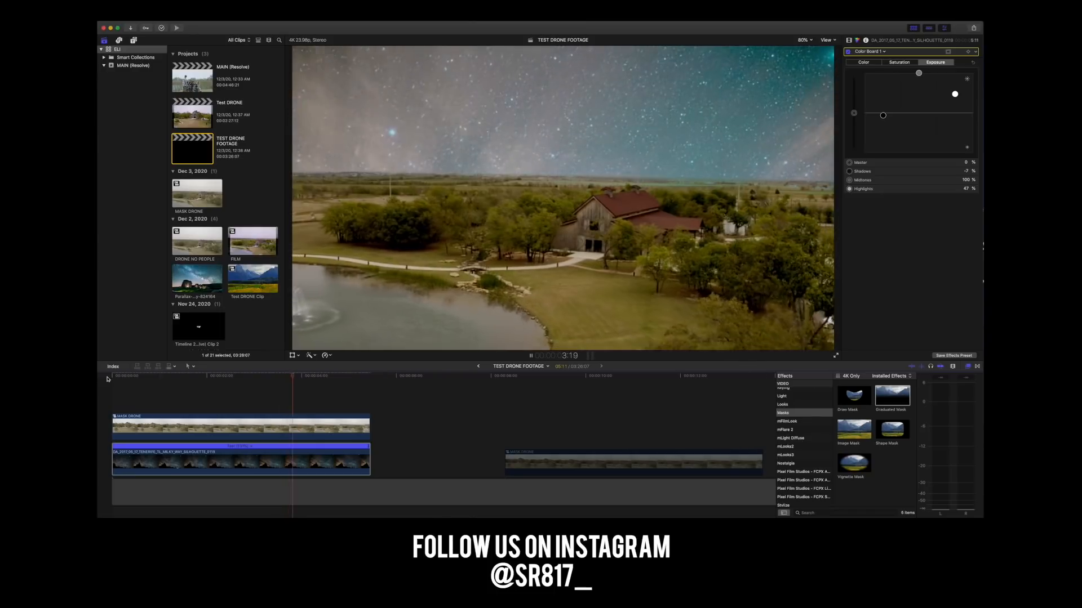
{"action": "left_click", "coordinate": [300, 385]}
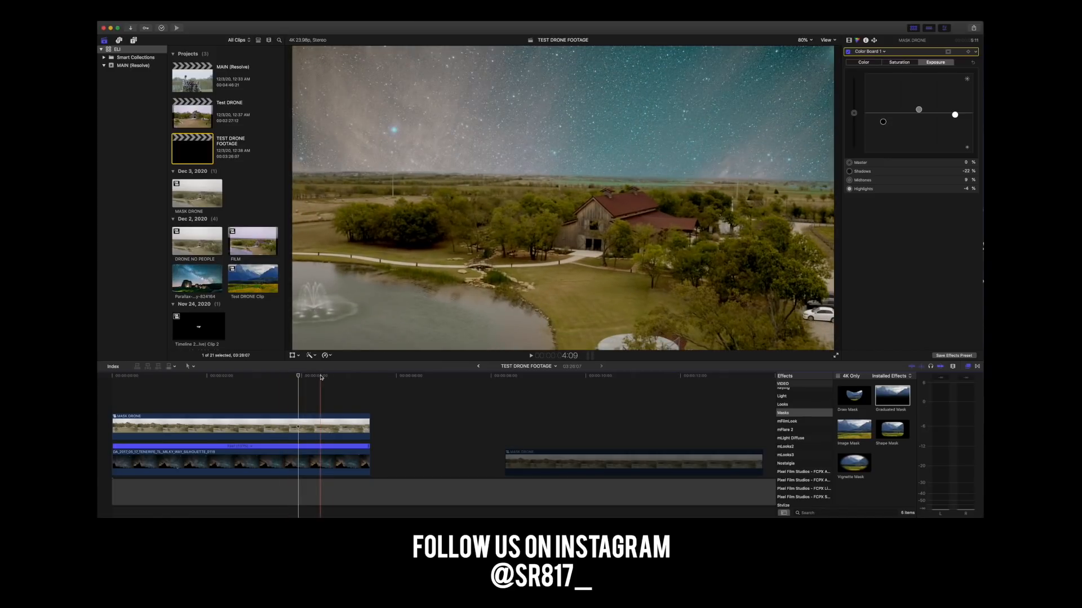
{"action": "left_click", "coordinate": [320, 376]}
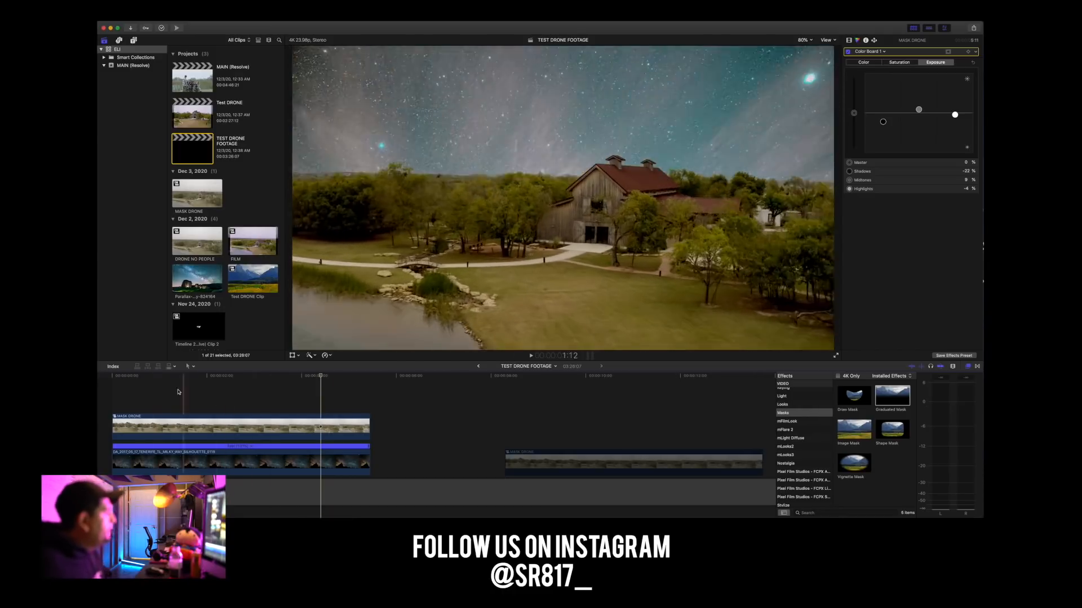
{"action": "key", "text": "space"}
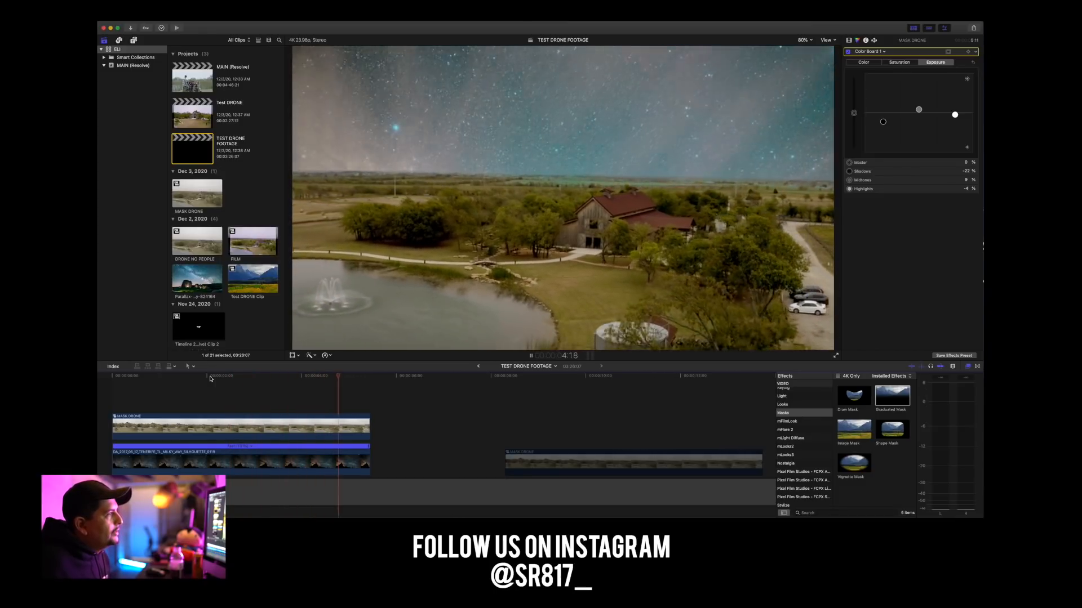
{"action": "left_click", "coordinate": [155, 380]}
{"action": "left_click_drag", "start_coordinate": [154, 381], "coordinate": [358, 376]}
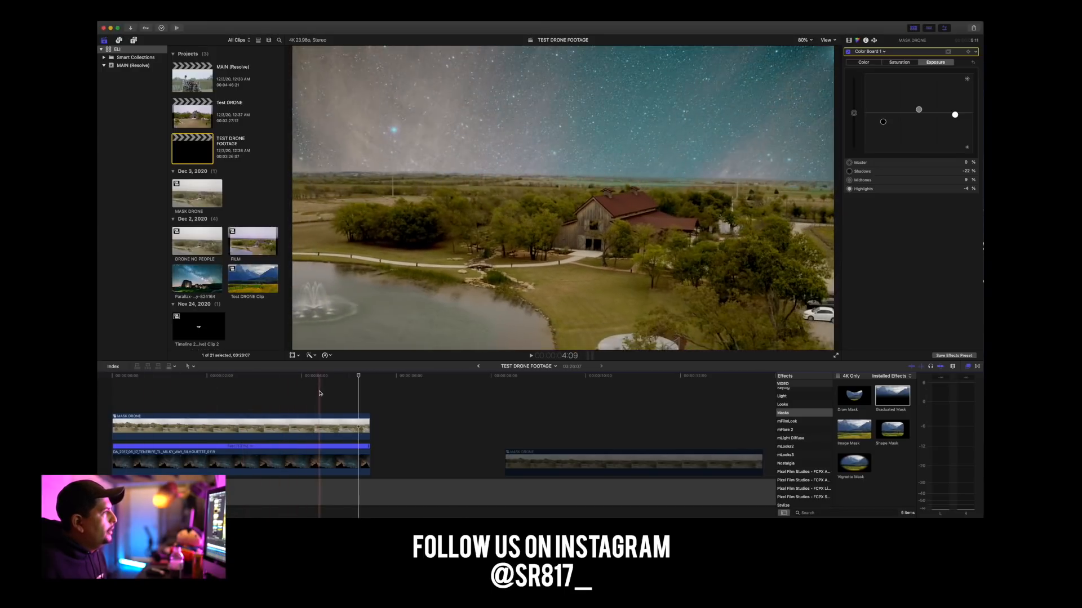
Replay the opening seconds of the composite to compare the Milky Way's movement with the drone's movement.
{"action": "left_click_drag", "start_coordinate": [216, 376], "coordinate": [98, 376]}
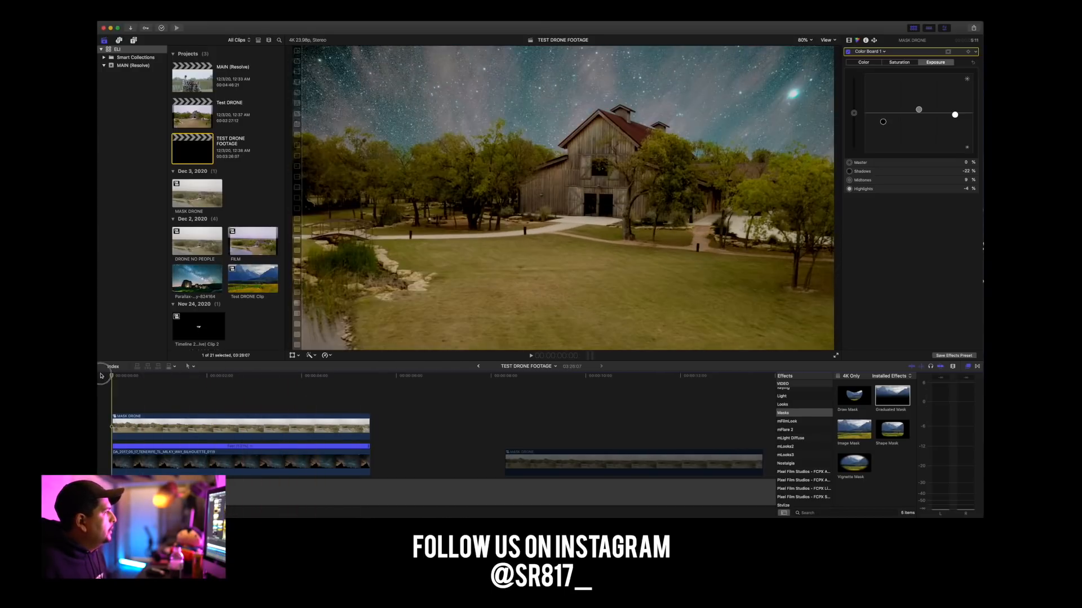
{"action": "key", "text": "space"}
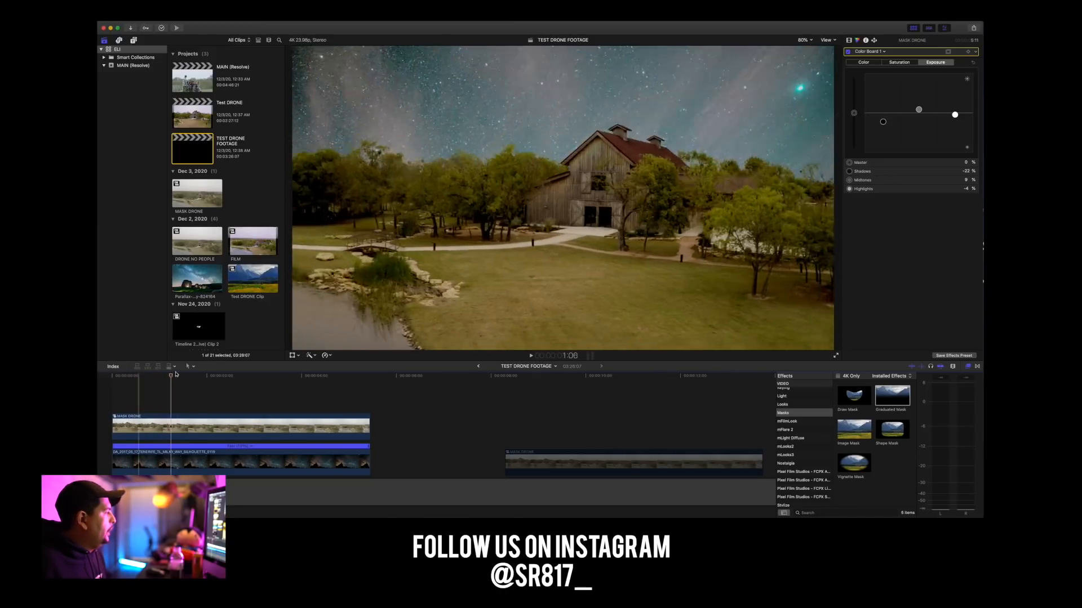
{"action": "key", "text": "space"}
{"action": "left_click", "coordinate": [104, 376]}
{"action": "mouse_move", "coordinate": [105, 376]}
{"action": "left_mouse_down"}
{"action": "mouse_move", "coordinate": [357, 379]}
{"action": "mouse_move", "coordinate": [111, 380]}
{"action": "left_mouse_up"}
{"action": "left_click", "coordinate": [135, 462]}
{"action": "key", "text": "space"}
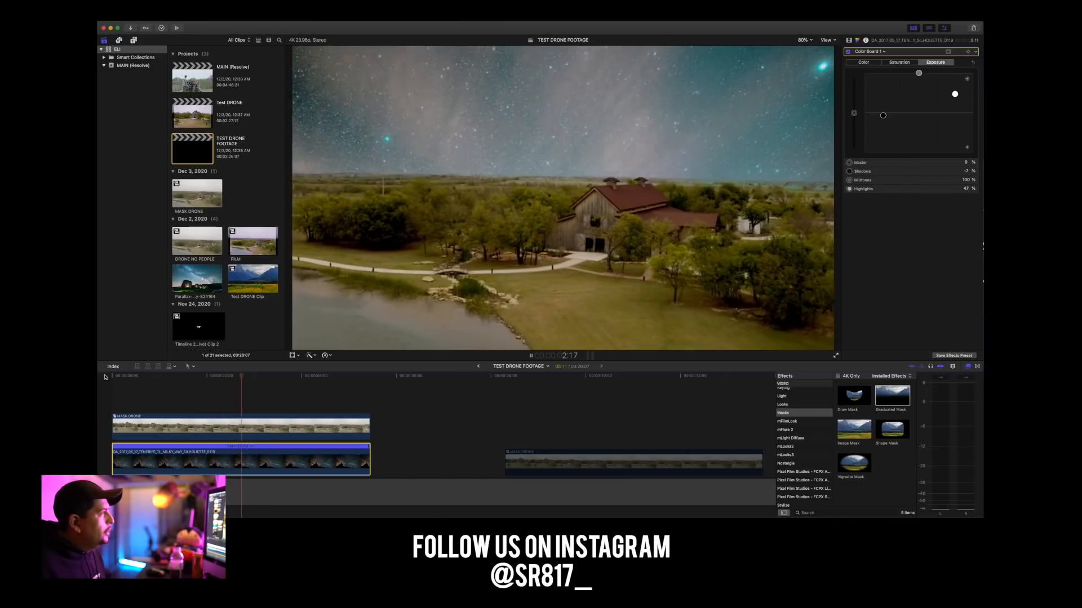
{"action": "key", "text": "space"}
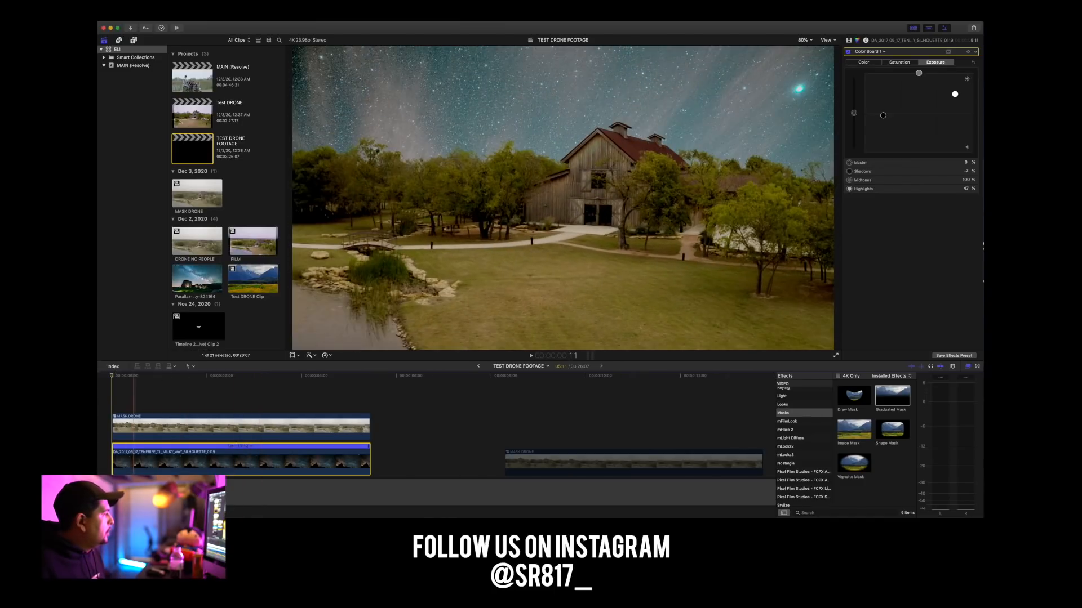
Add Transform keyframes for position, rotation, scale and anchor to the Milky Way clip at the start of the timeline.
{"action": "left_click", "coordinate": [134, 462]}
{"action": "left_click_drag", "start_coordinate": [133, 375], "coordinate": [100, 370]}
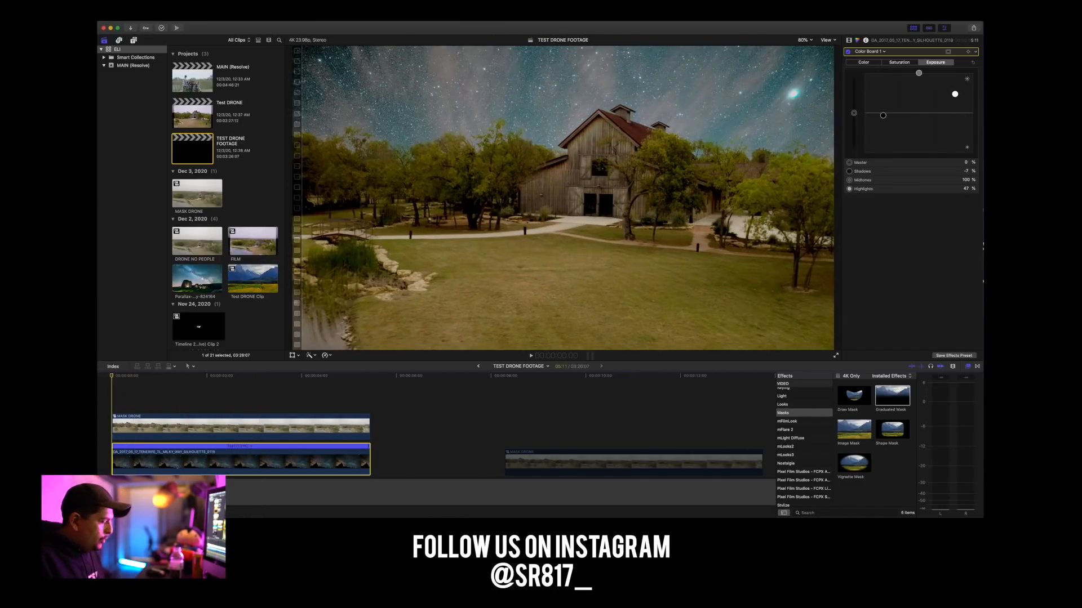
{"action": "key", "text": "super+equal"}
{"action": "key", "text": "super+equal"}
{"action": "key", "text": "super+equal"}
{"action": "left_click", "coordinate": [116, 375]}
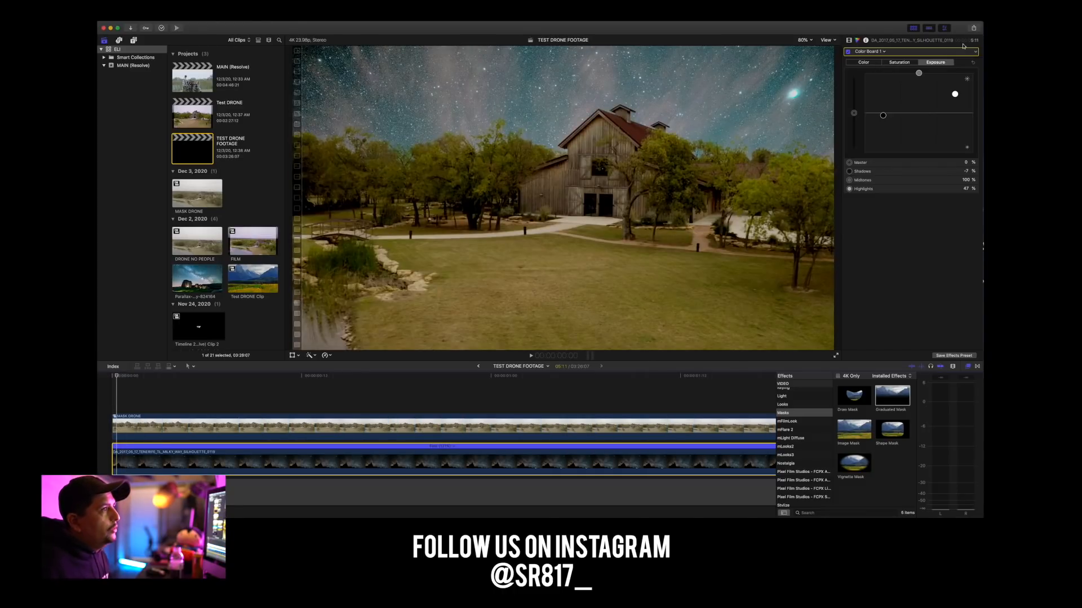
{"action": "left_click", "coordinate": [848, 40]}
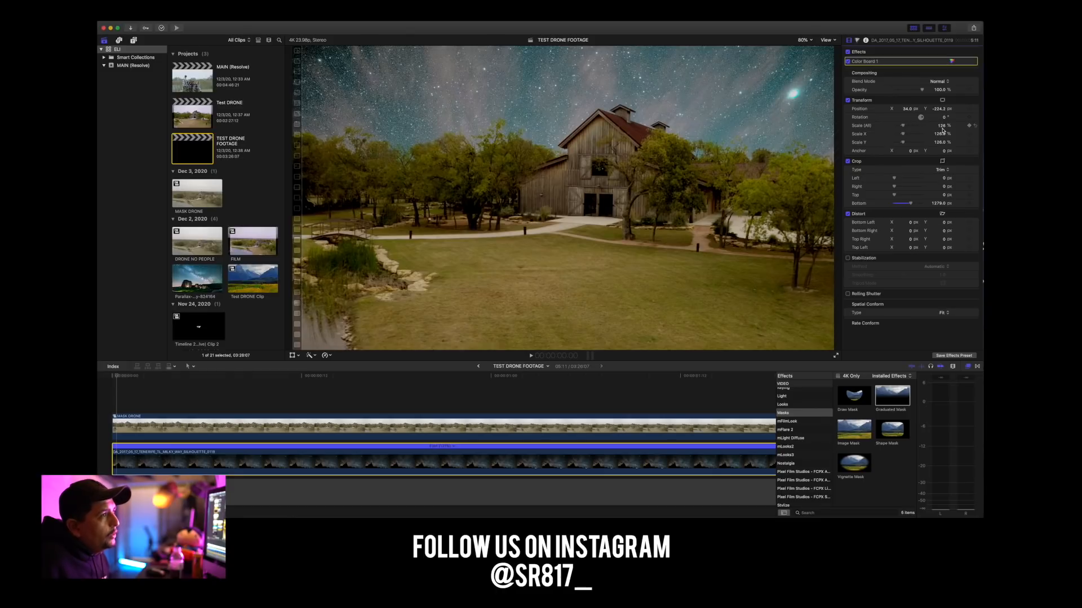
{"action": "left_click", "coordinate": [968, 126]}
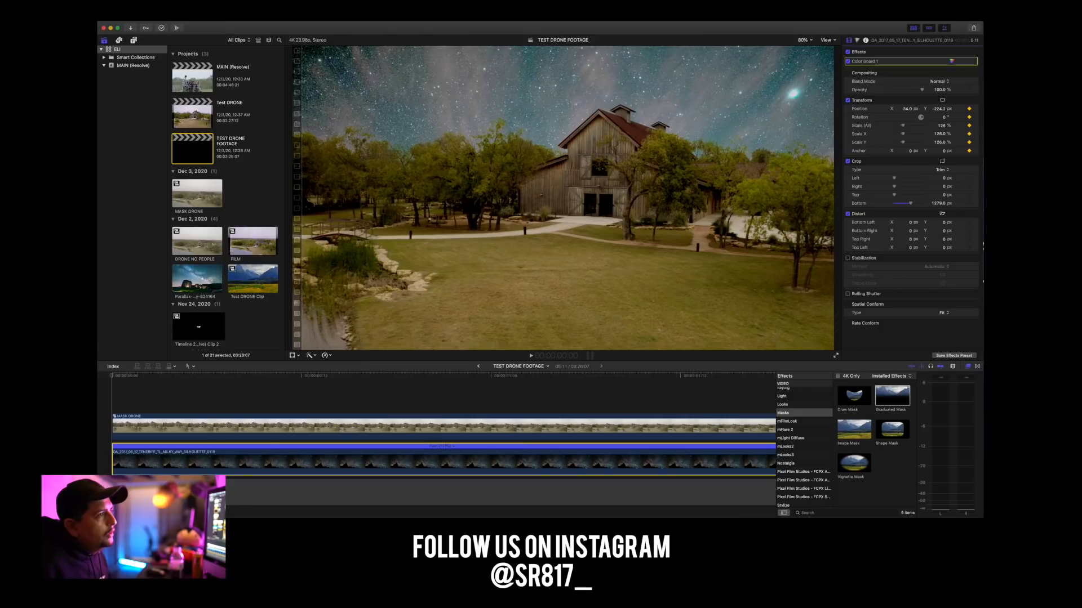
At the Milky Way clip's starting keyframe, scale it to 137% and tilt its rotation by a few degrees.
{"action": "left_click", "coordinate": [904, 128]}
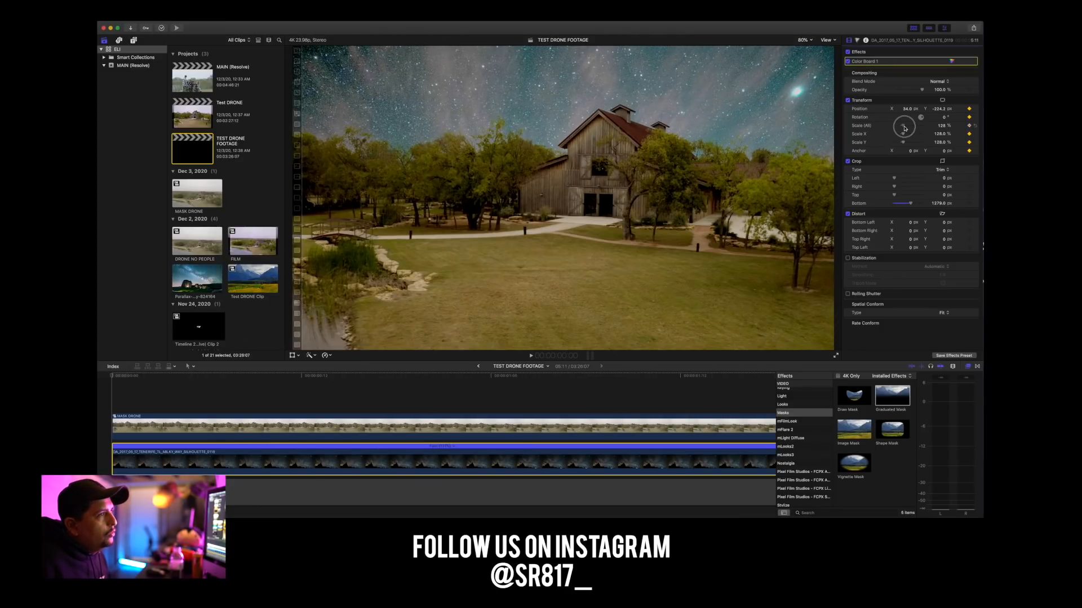
{"action": "left_click_drag", "start_coordinate": [905, 128], "coordinate": [904, 128]}
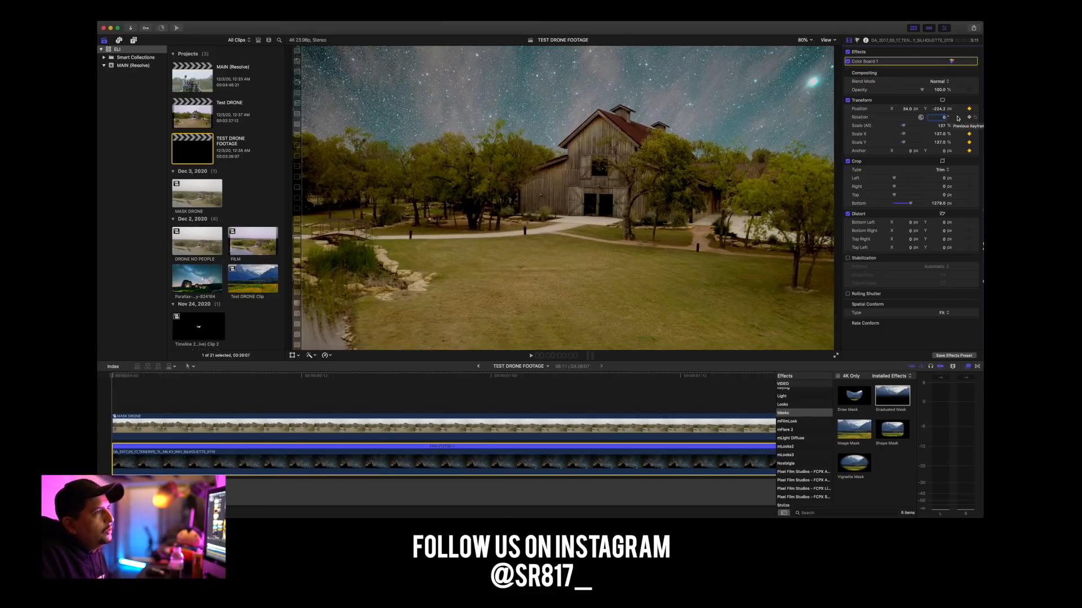
{"action": "type", "text": "3"}
{"action": "key", "text": "Return"}
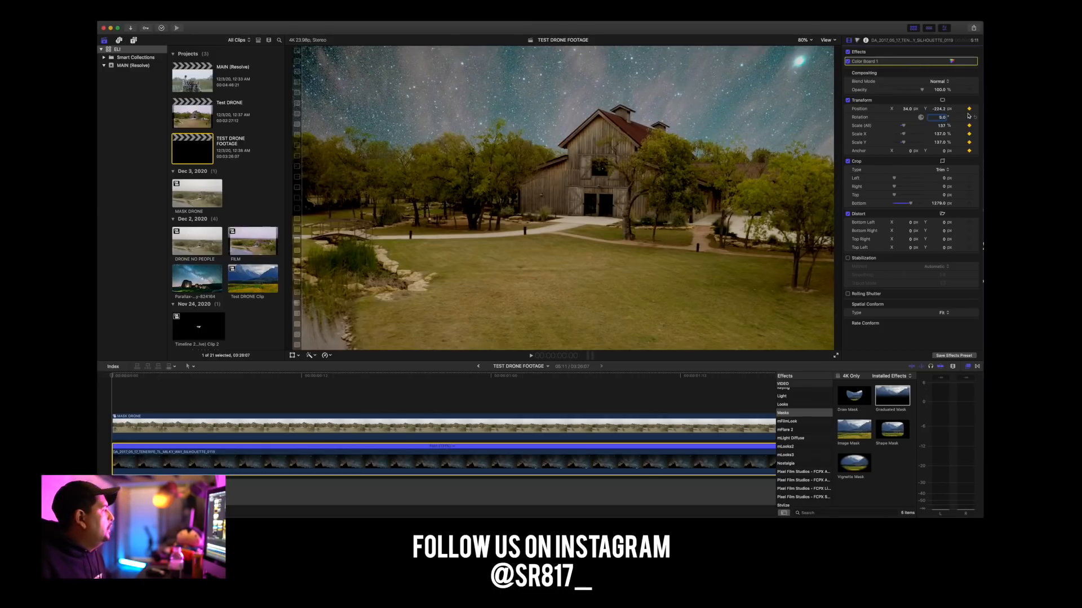
At the end of the Milky Way clip, keyframe rotation 0°, scale 124% and a raised vertical position so the sky fills the frame.
{"action": "scroll", "coordinate": [456, 387], "scroll_direction": "right", "scroll_amount": 15}
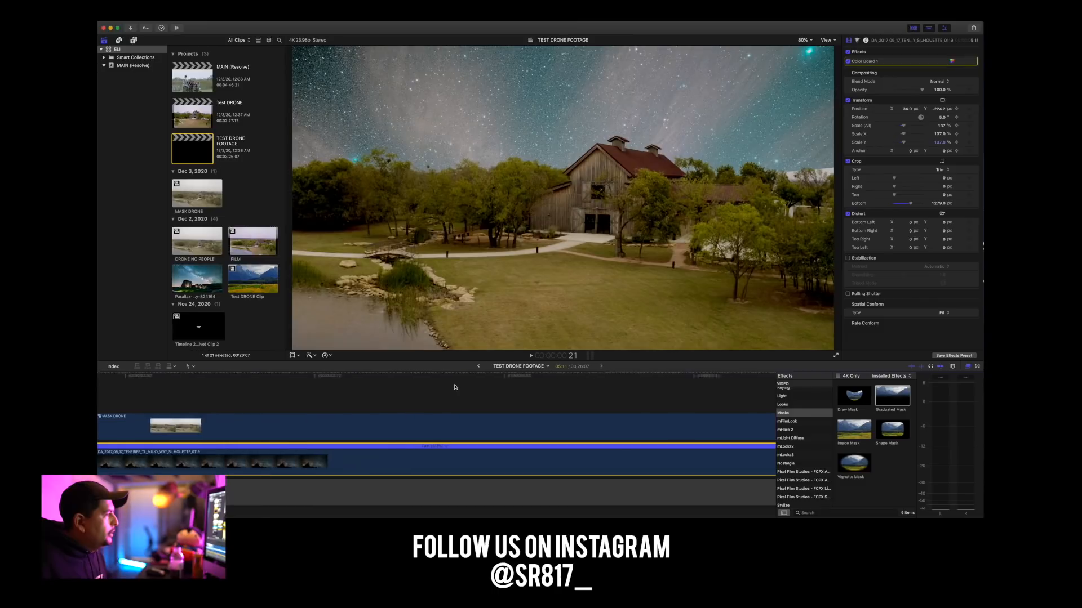
{"action": "scroll", "coordinate": [456, 387], "scroll_direction": "right", "scroll_amount": 5}
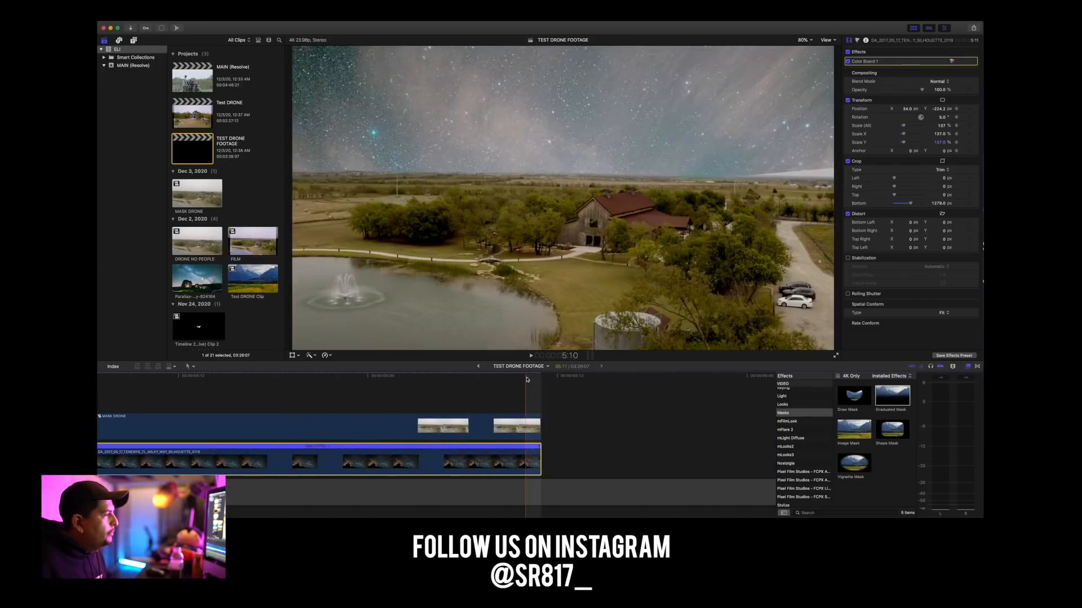
{"action": "left_click", "coordinate": [535, 376]}
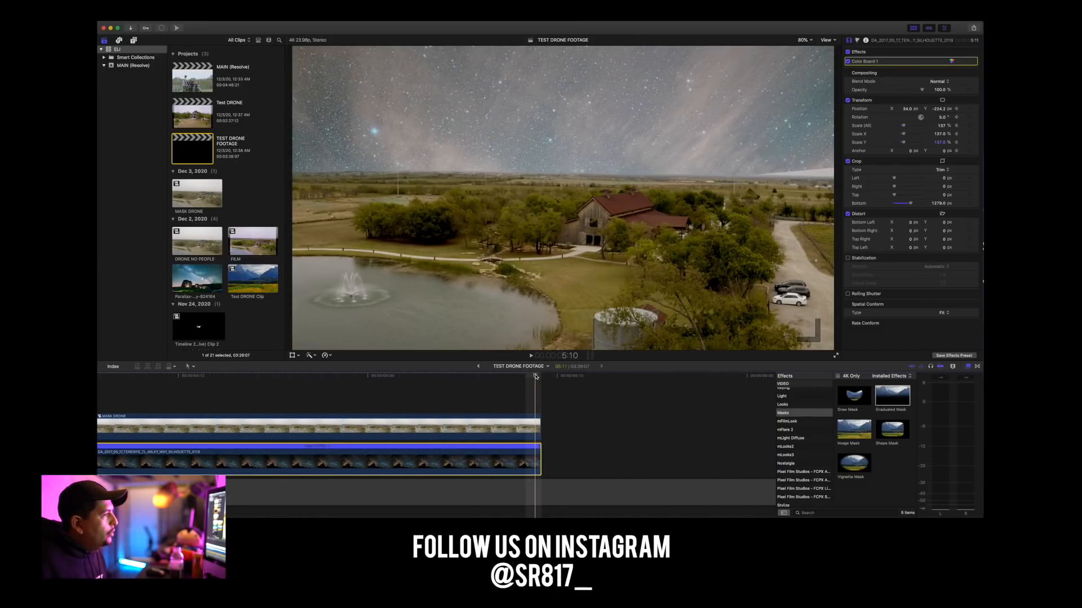
{"action": "left_click", "coordinate": [529, 458]}
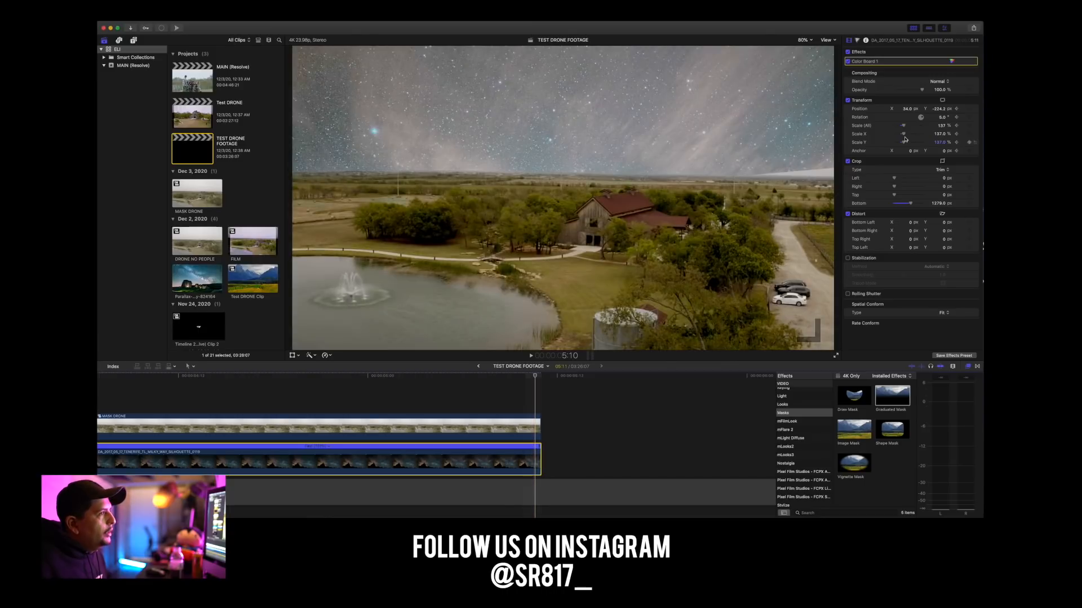
{"action": "left_click", "coordinate": [940, 125]}
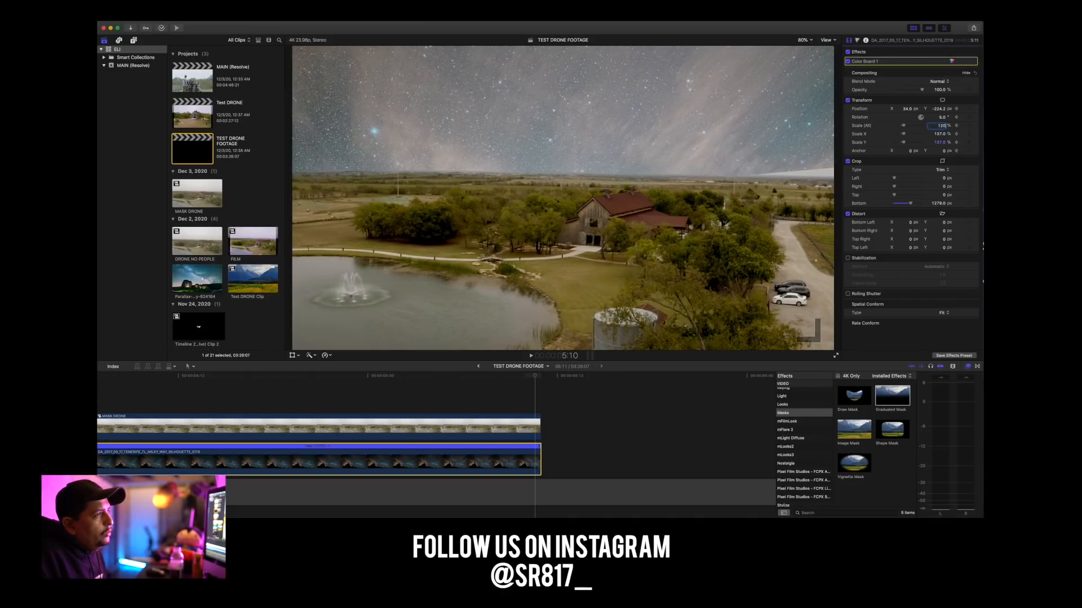
{"action": "type", "text": "120"}
{"action": "key", "text": "Return"}
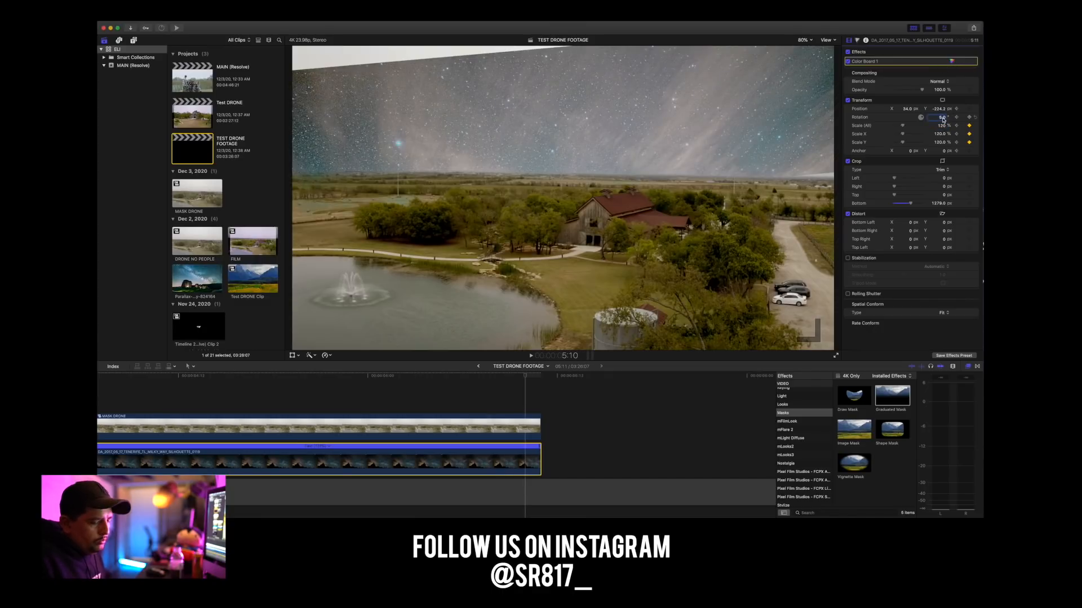
{"action": "type", "text": "0"}
{"action": "key", "text": "Return"}
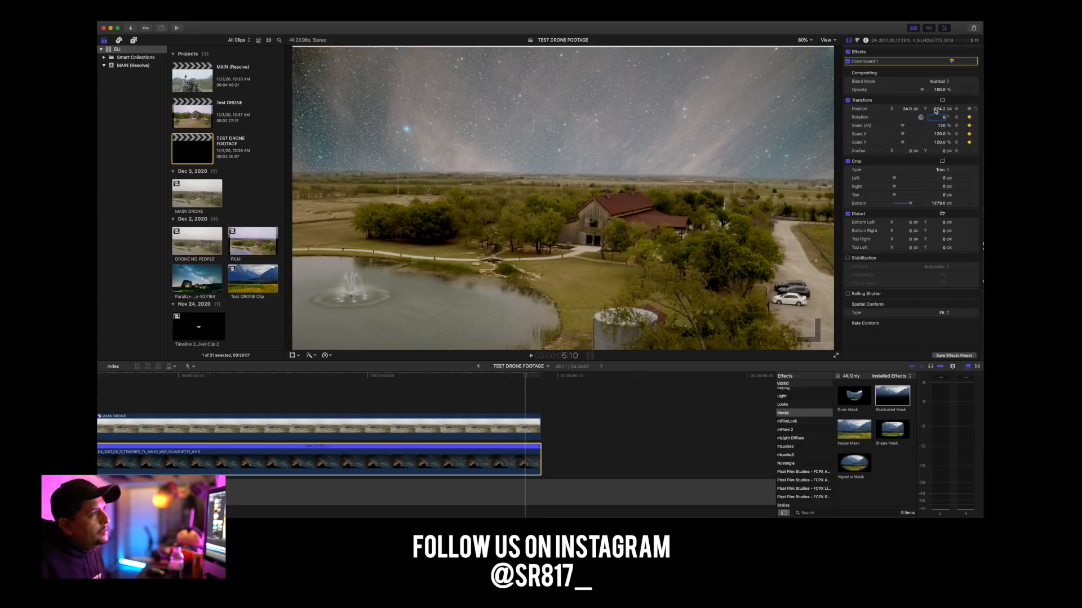
{"action": "left_click_drag", "start_coordinate": [938, 109], "coordinate": [938, 101]}
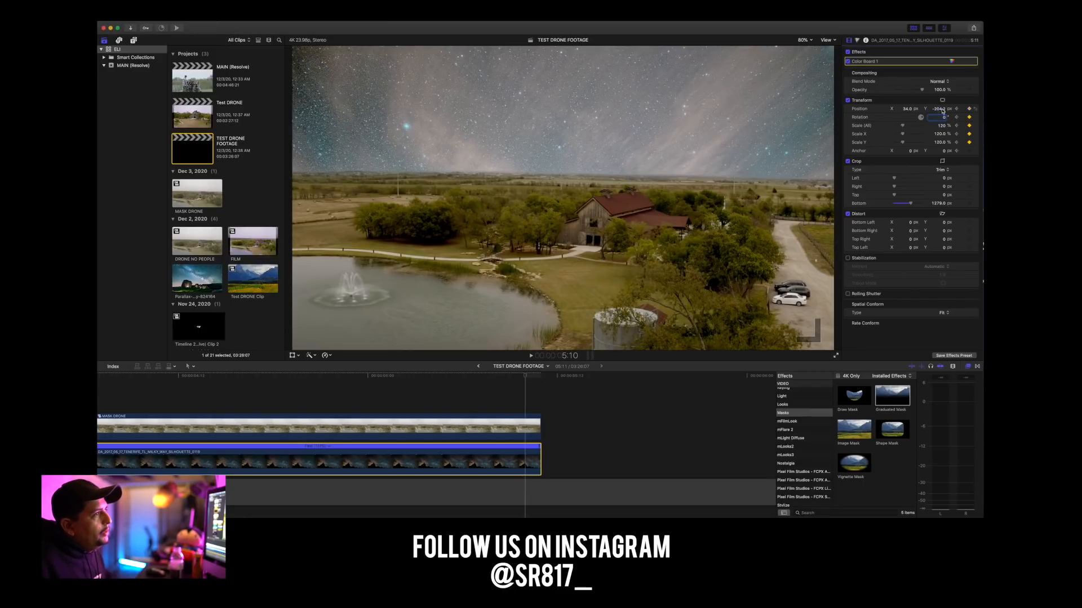
{"action": "left_click_drag", "start_coordinate": [905, 129], "coordinate": [904, 127]}
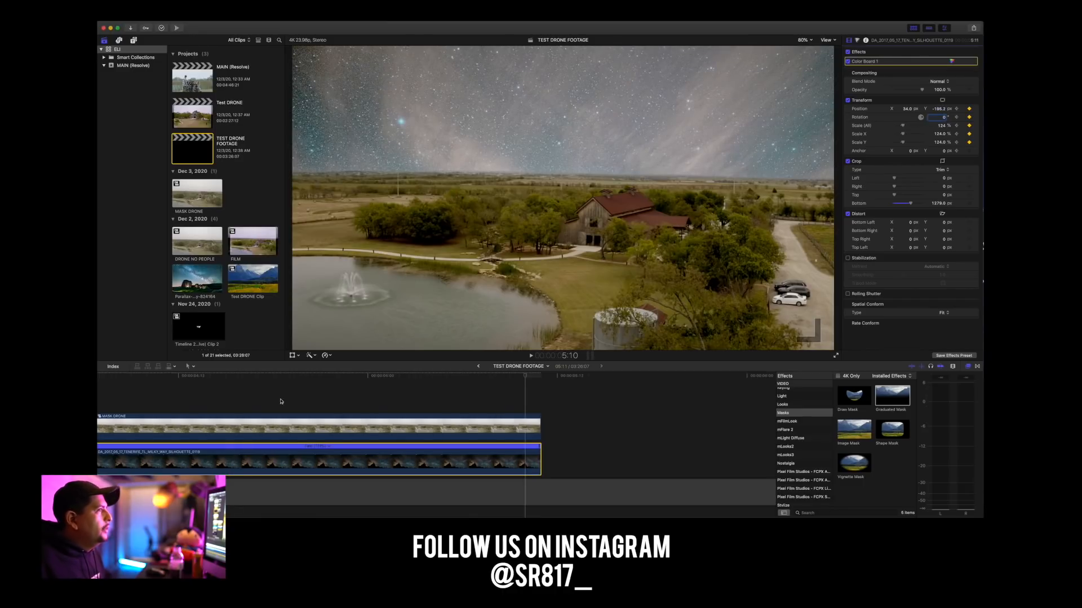
Play the composite from the start to review the Milky Way clip's keyframed movement.
{"action": "scroll", "coordinate": [232, 389], "scroll_direction": "left", "scroll_amount": 10}
{"action": "scroll", "coordinate": [231, 389], "scroll_direction": "left", "scroll_amount": 15}
{"action": "left_click", "coordinate": [112, 378]}
{"action": "key", "text": "space"}
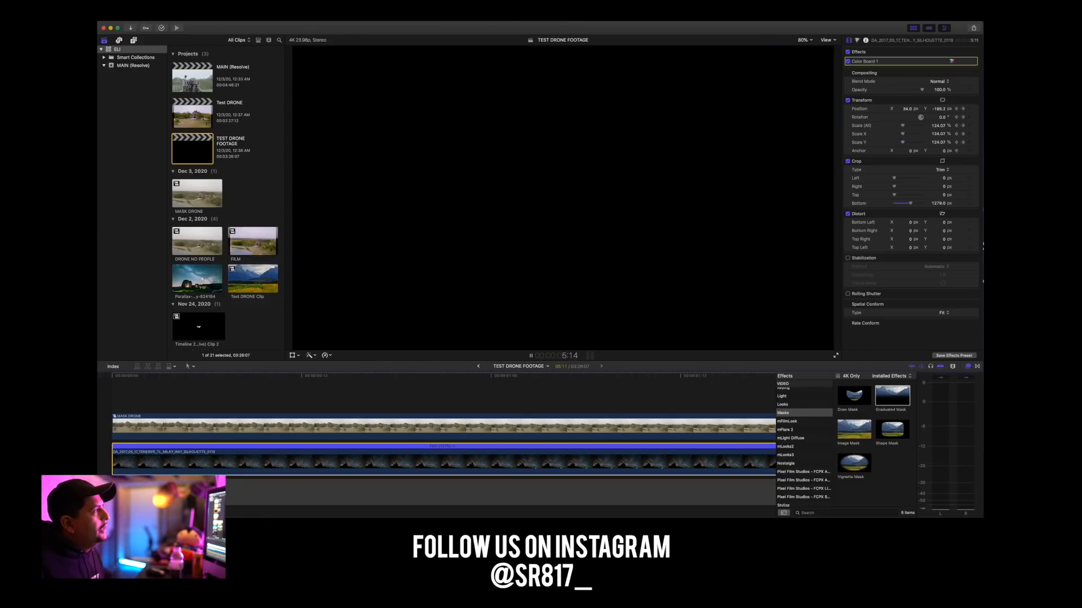
{"action": "key", "text": "space"}
Compare the Milky Way clip with its Color Board off and on, and lower its midtones exposure to about 88%.
{"action": "scroll", "coordinate": [185, 388], "scroll_direction": "left", "scroll_amount": 15}
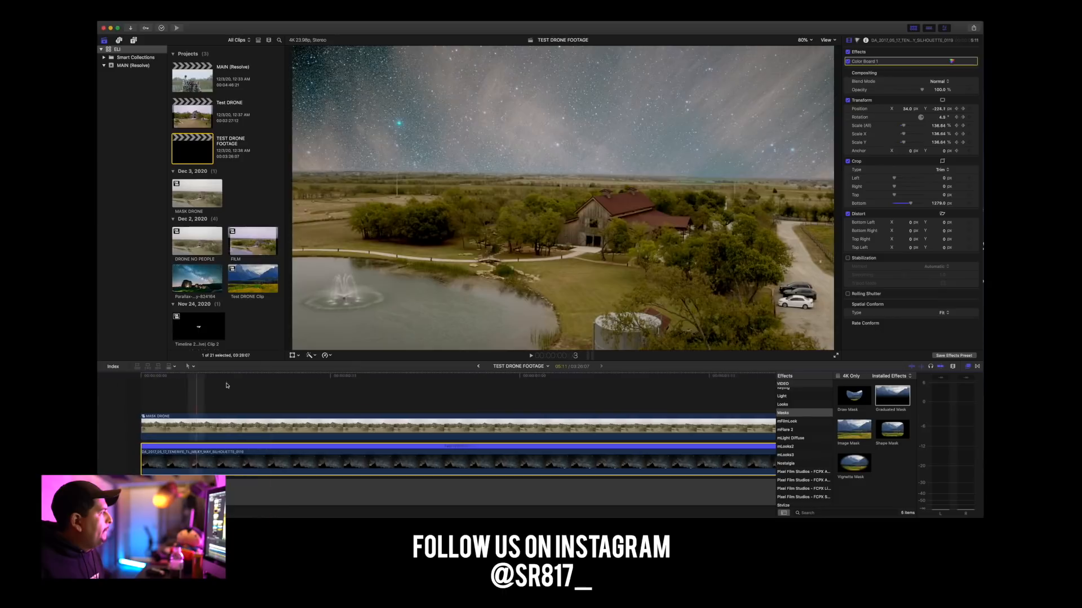
{"action": "left_click", "coordinate": [338, 393]}
{"action": "key", "text": "super+minus"}
{"action": "key", "text": "super+minus"}
{"action": "key", "text": "super+minus"}
{"action": "key", "text": "super+minus"}
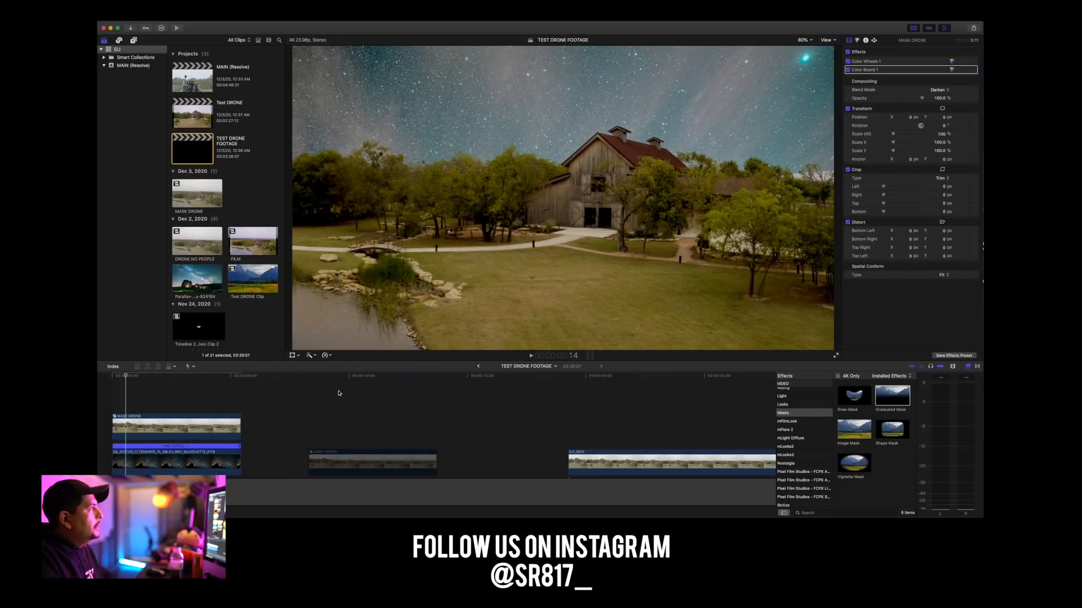
{"action": "left_click", "coordinate": [138, 463]}
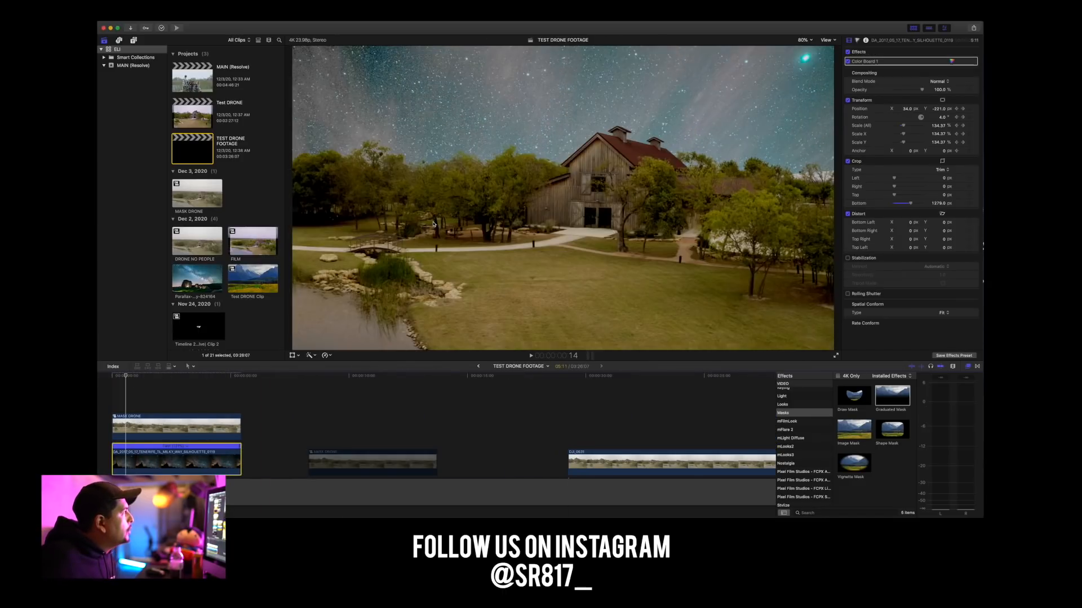
{"action": "left_click", "coordinate": [849, 61]}
{"action": "left_click", "coordinate": [849, 62]}
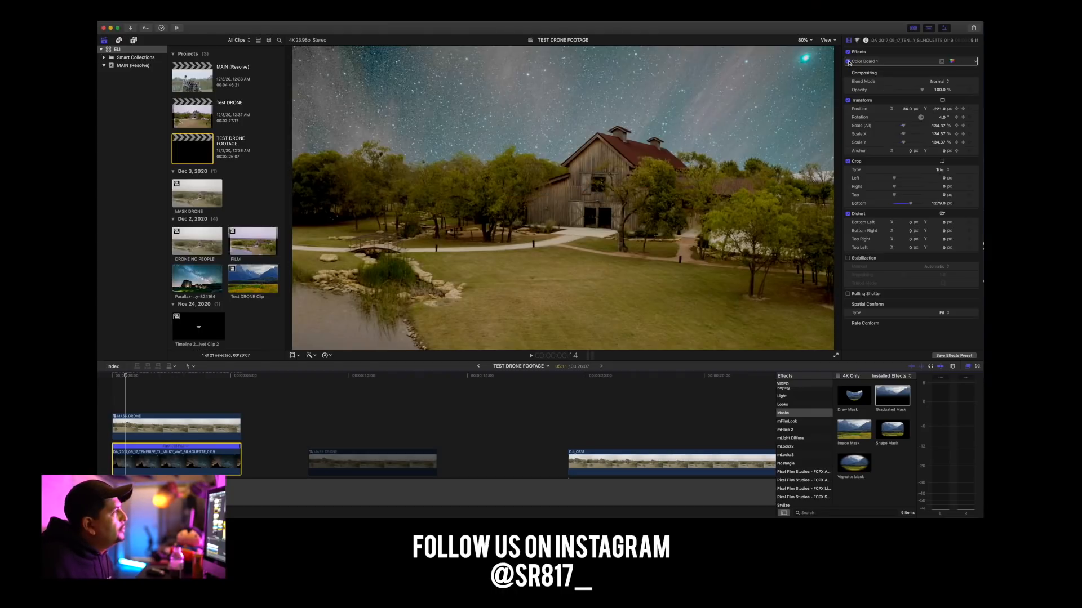
{"action": "left_click", "coordinate": [952, 62]}
{"action": "mouse_move", "coordinate": [919, 73]}
{"action": "left_mouse_down"}
{"action": "mouse_move", "coordinate": [917, 119]}
{"action": "mouse_move", "coordinate": [915, 70]}
{"action": "mouse_move", "coordinate": [916, 81]}
{"action": "left_mouse_up"}
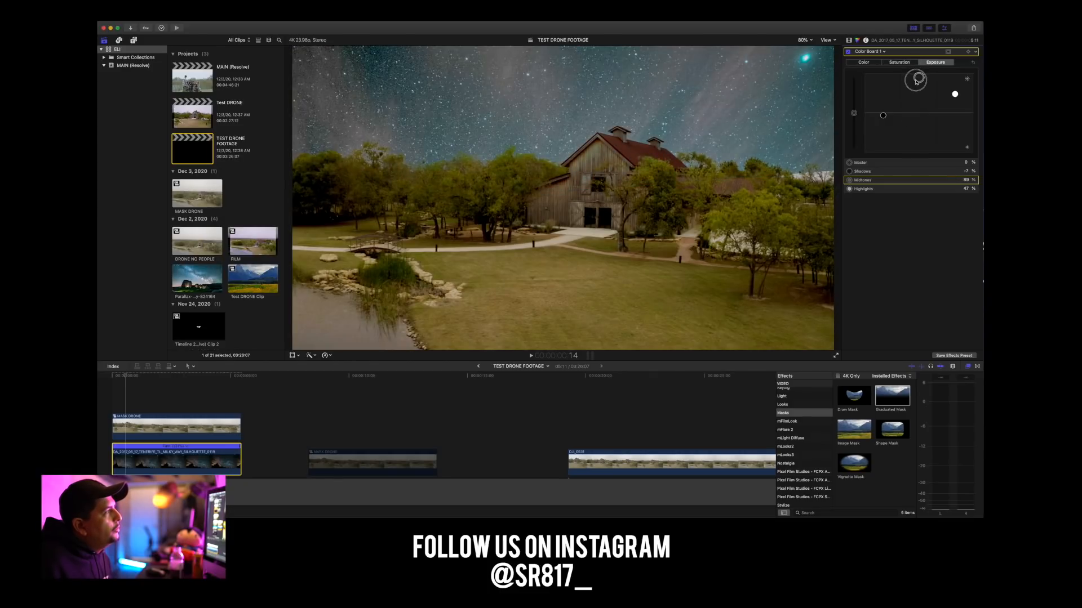
Play the graded composite briefly and raise the Milky Way clip's Color Board midtones exposure to 100%.
{"action": "key", "text": "space"}
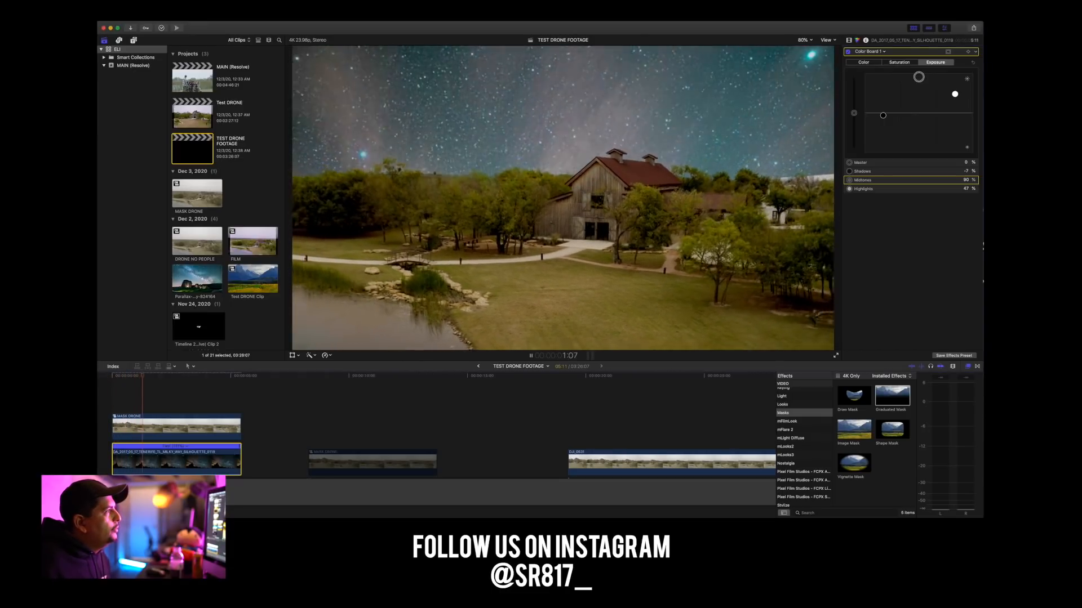
{"action": "key", "text": "space"}
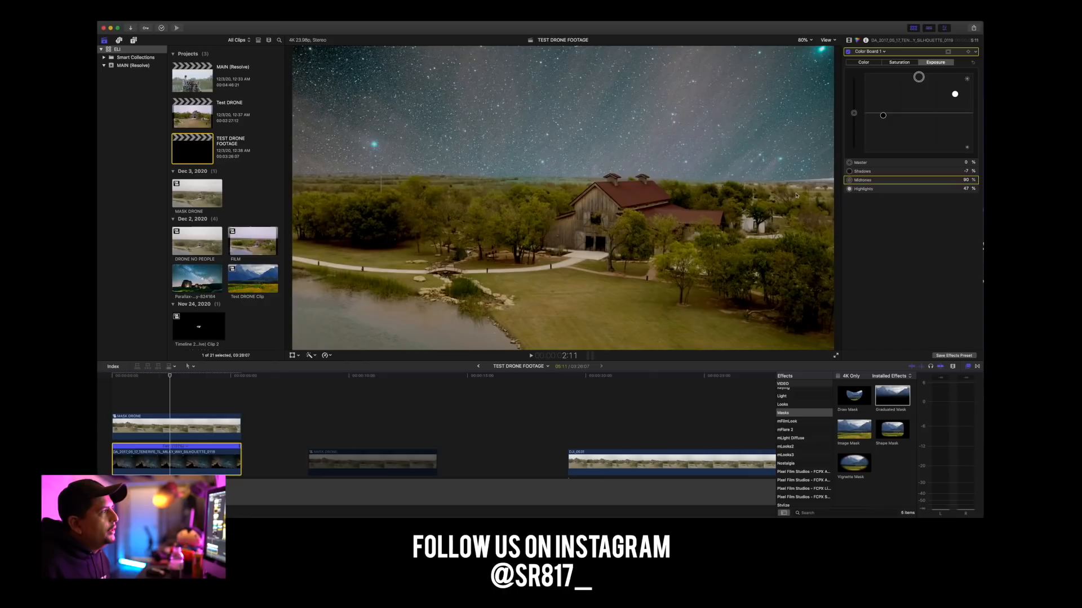
{"action": "left_click_drag", "start_coordinate": [922, 78], "coordinate": [915, 66]}
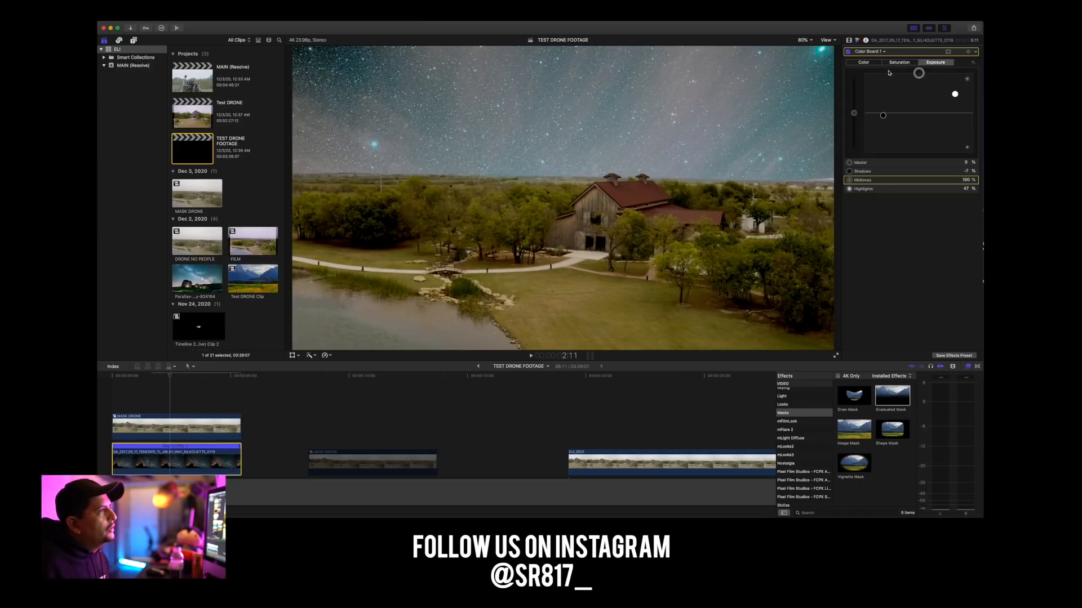
At the Milky Way clip's starting keyframe, lower its vertical position to about -269 px and set its scale to 140%.
{"action": "left_click", "coordinate": [848, 41]}
{"action": "left_click_drag", "start_coordinate": [213, 378], "coordinate": [237, 378]}
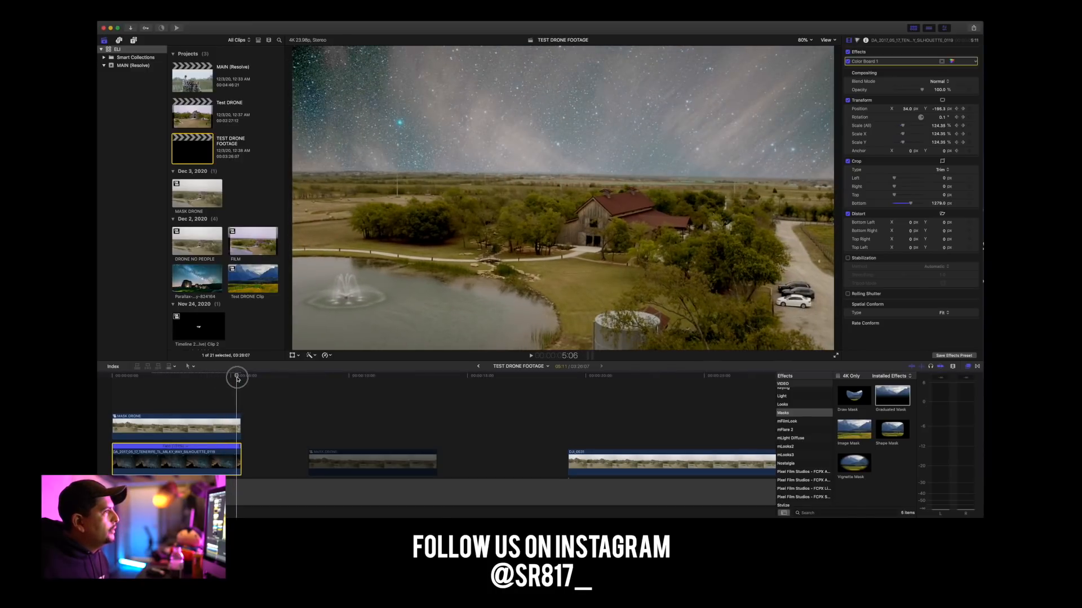
{"action": "left_click_drag", "start_coordinate": [237, 378], "coordinate": [109, 372]}
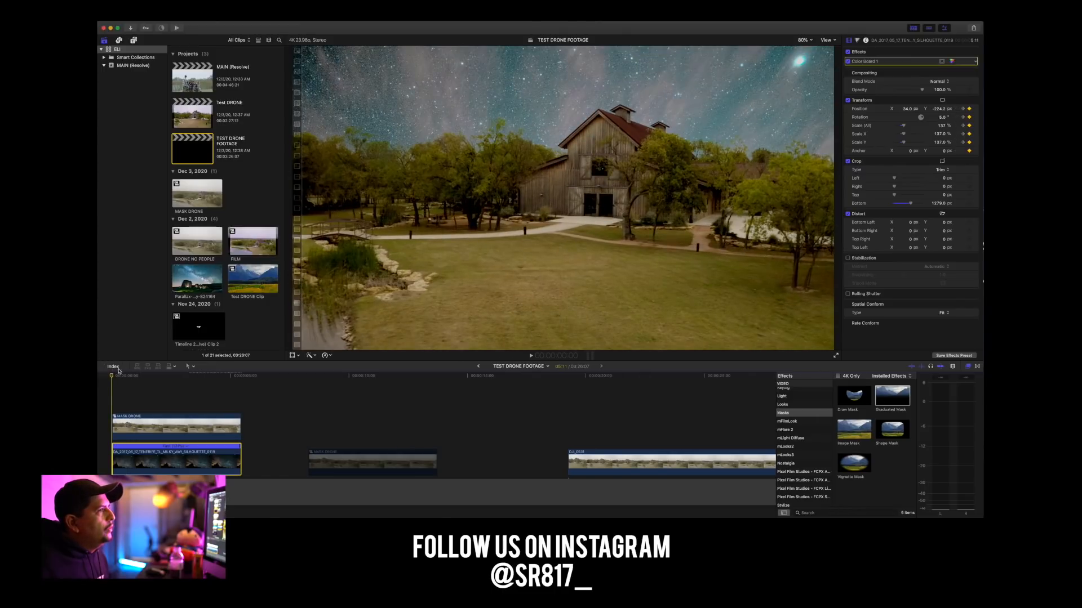
{"action": "left_click_drag", "start_coordinate": [939, 111], "coordinate": [938, 112]}
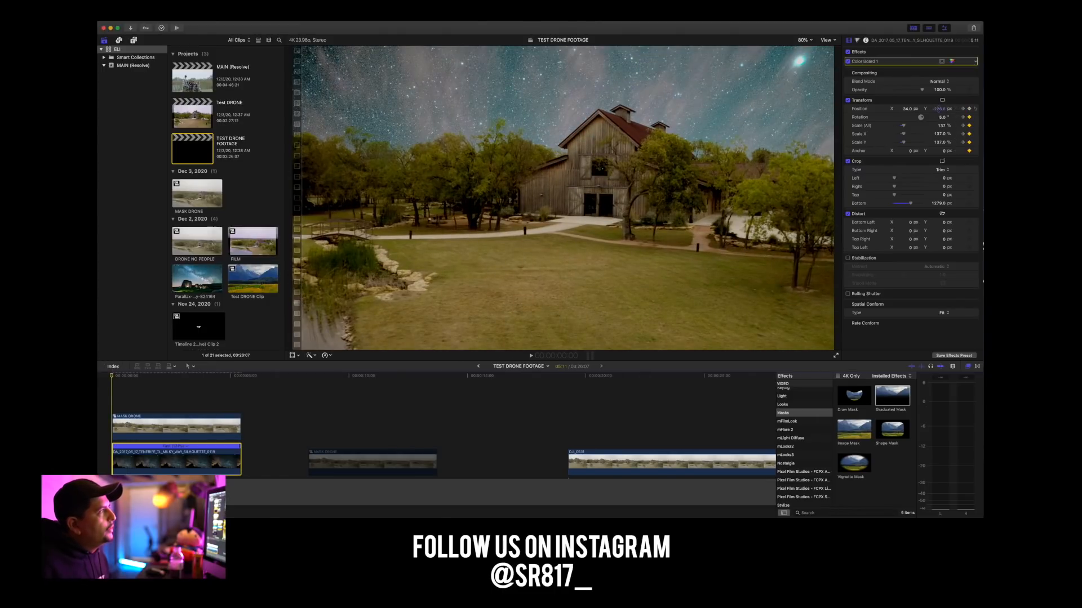
{"action": "left_click_drag", "start_coordinate": [904, 128], "coordinate": [905, 128]}
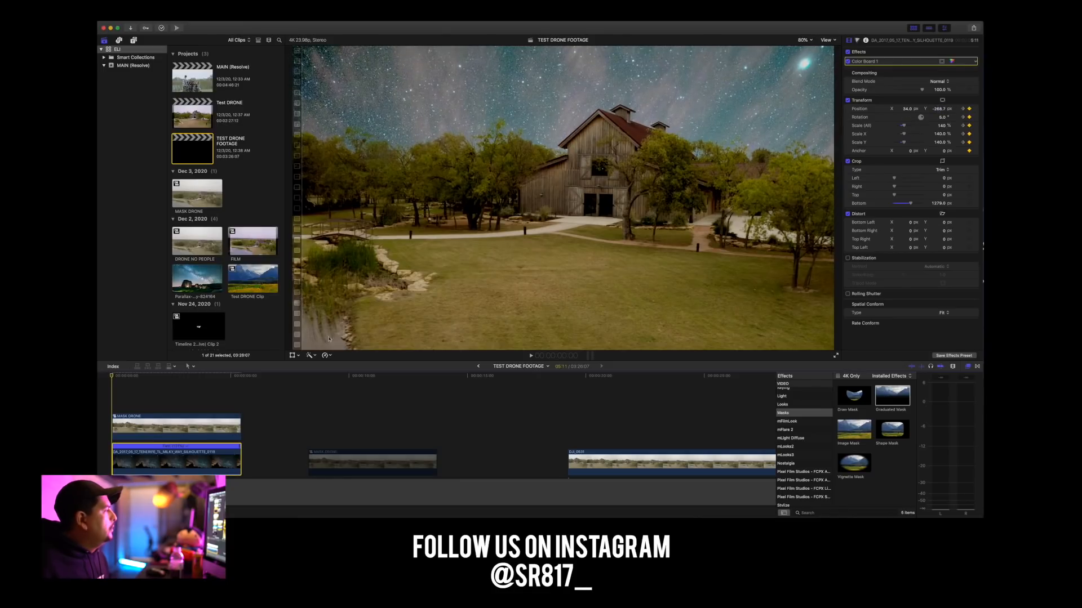
{"action": "left_click_drag", "start_coordinate": [129, 380], "coordinate": [104, 393]}
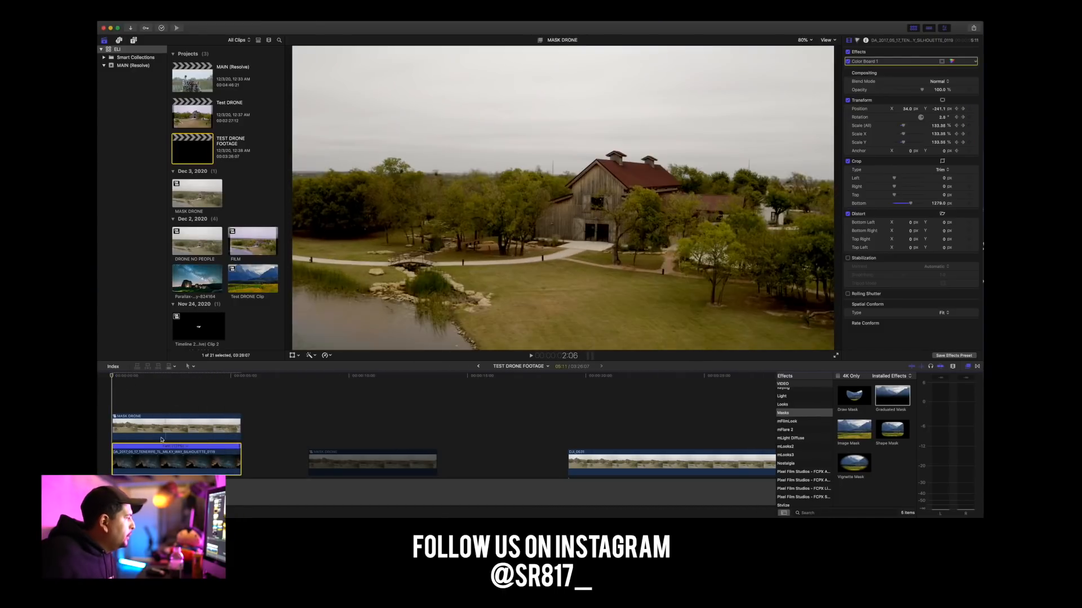
Combine the stacked MASK DRONE and Milky Way clips into a new compound clip named Background.
{"action": "mouse_move", "coordinate": [162, 374]}
{"action": "left_mouse_down"}
{"action": "mouse_move", "coordinate": [241, 382]}
{"action": "mouse_move", "coordinate": [107, 387]}
{"action": "mouse_move", "coordinate": [156, 462]}
{"action": "left_mouse_up"}
{"action": "right_click", "coordinate": [156, 462]}
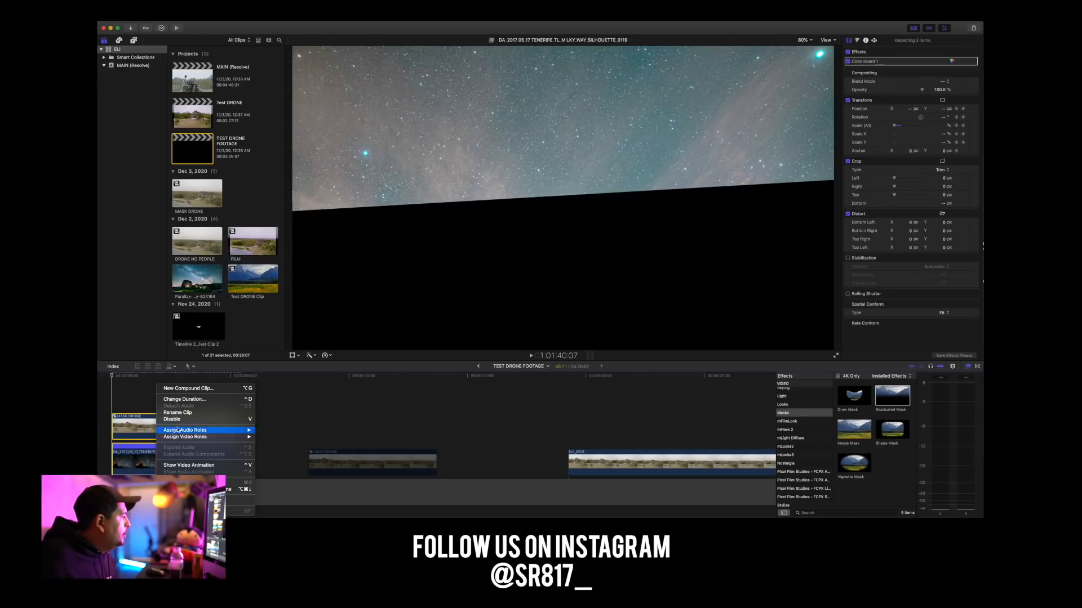
{"action": "left_click", "coordinate": [188, 392]}
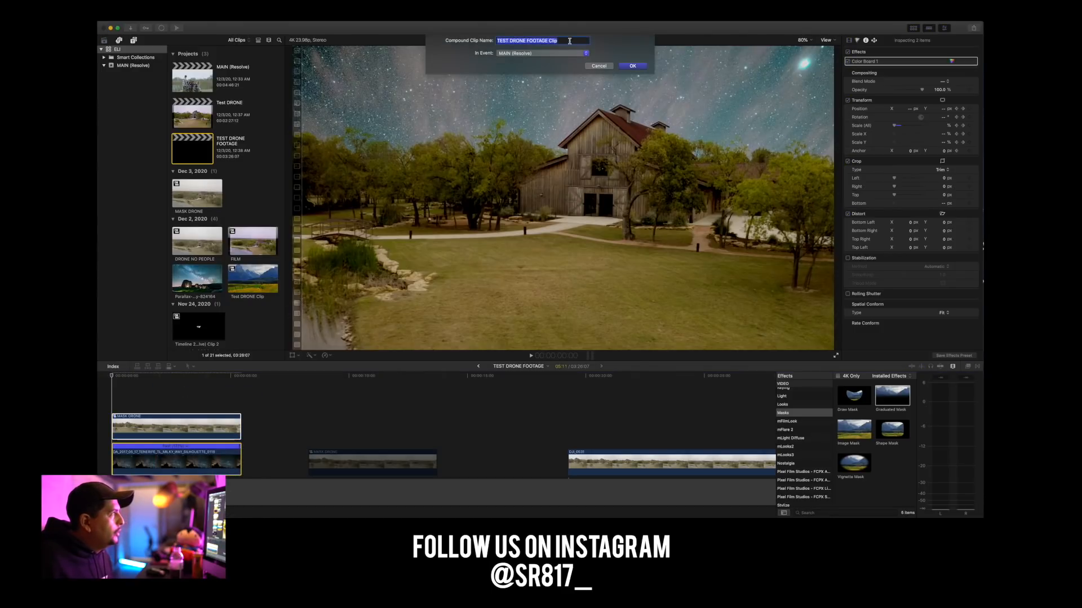
{"action": "key", "text": "BackSpace"}
{"action": "type", "text": "Bac"}
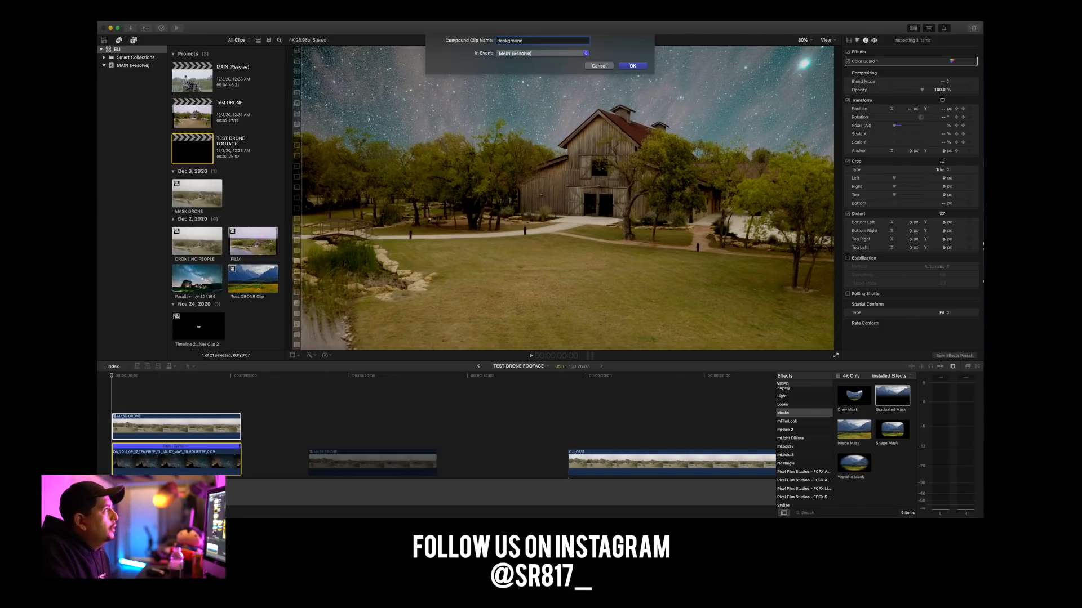
{"action": "type", "text": "kground"}
{"action": "key", "text": "Return"}
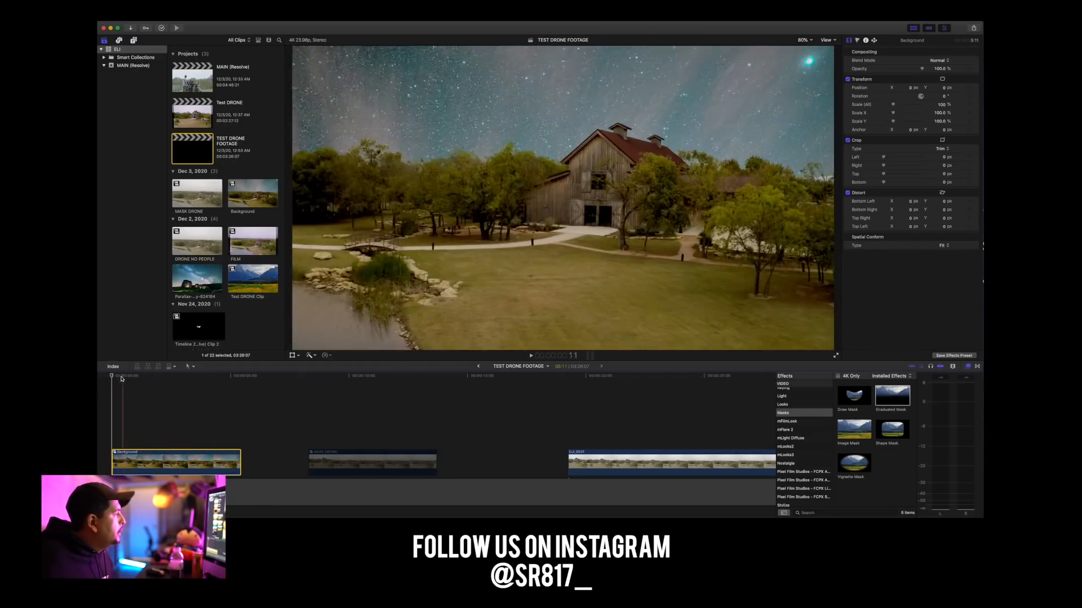
Play the opening of the Background compound clip to review the composite, and return to its start.
{"action": "key", "text": "space"}
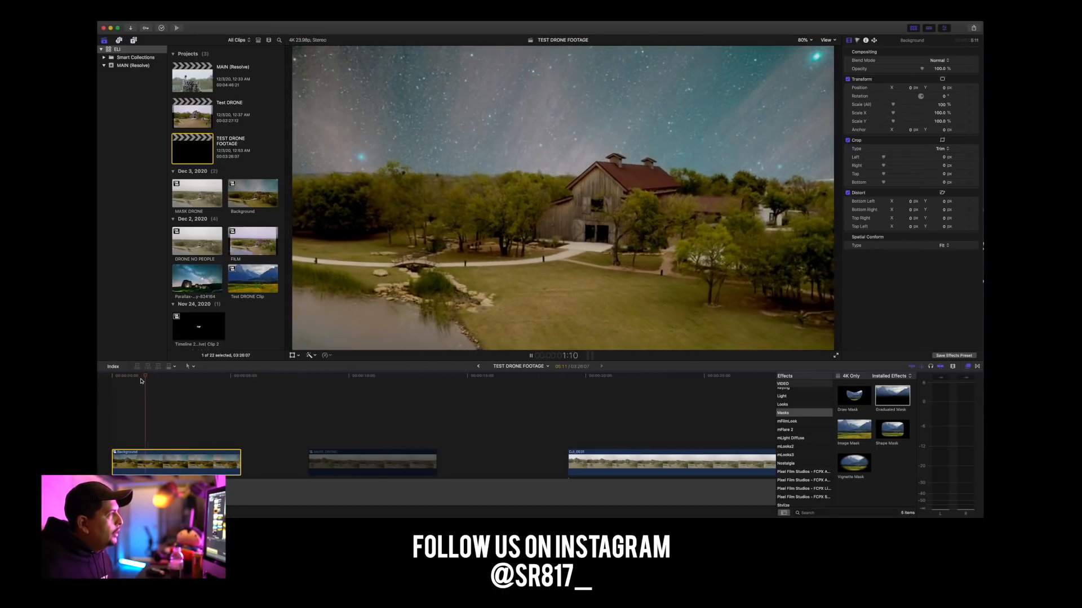
{"action": "key", "text": "space"}
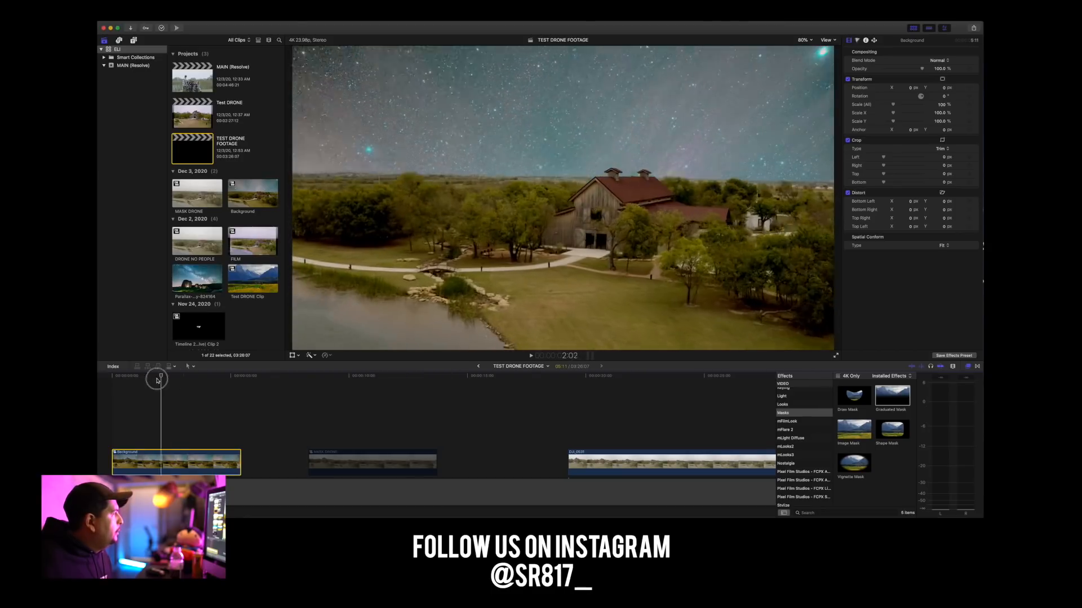
{"action": "key", "text": "Home"}
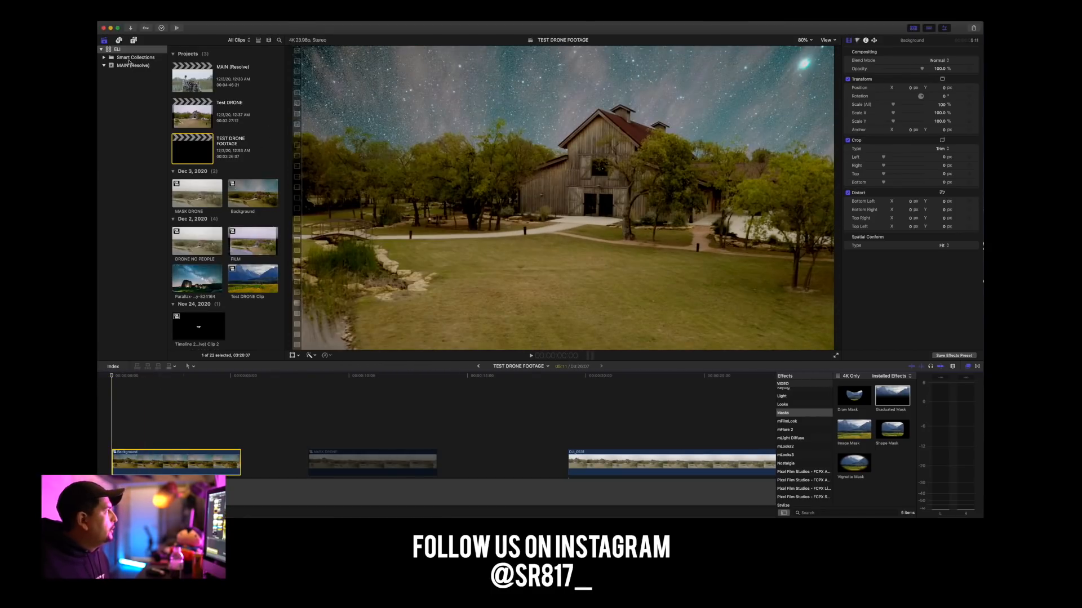
{"action": "left_click", "coordinate": [134, 40]}
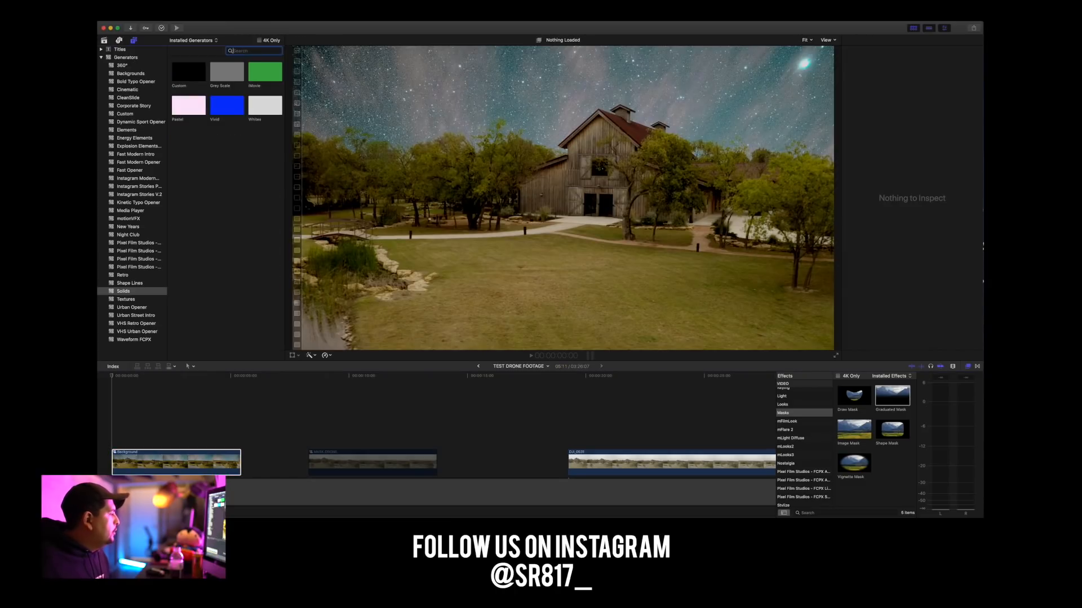
{"action": "left_click", "coordinate": [152, 467]}
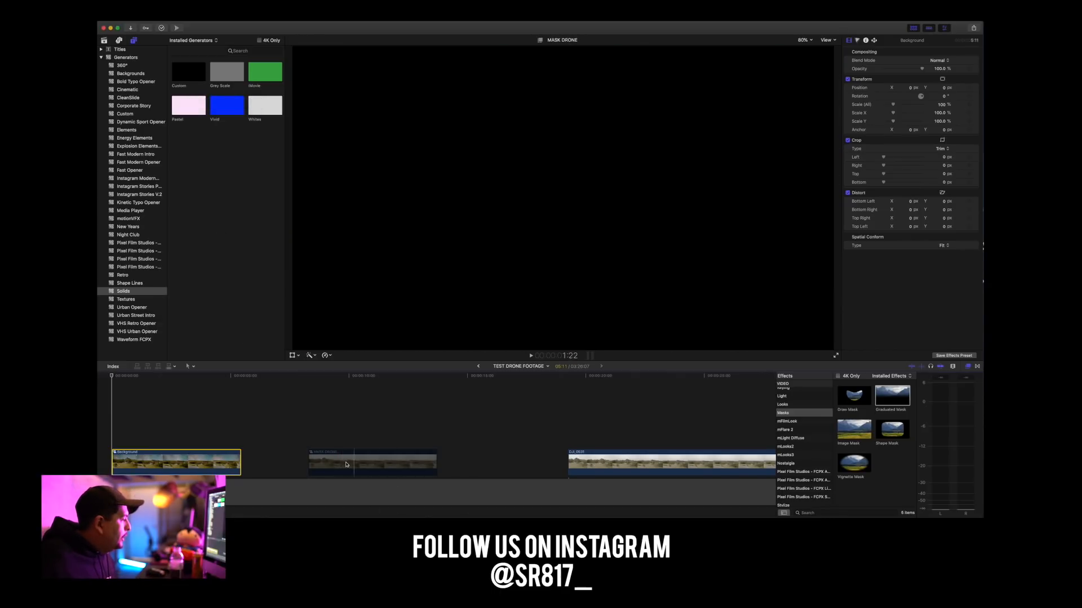
{"action": "left_click", "coordinate": [149, 376]}
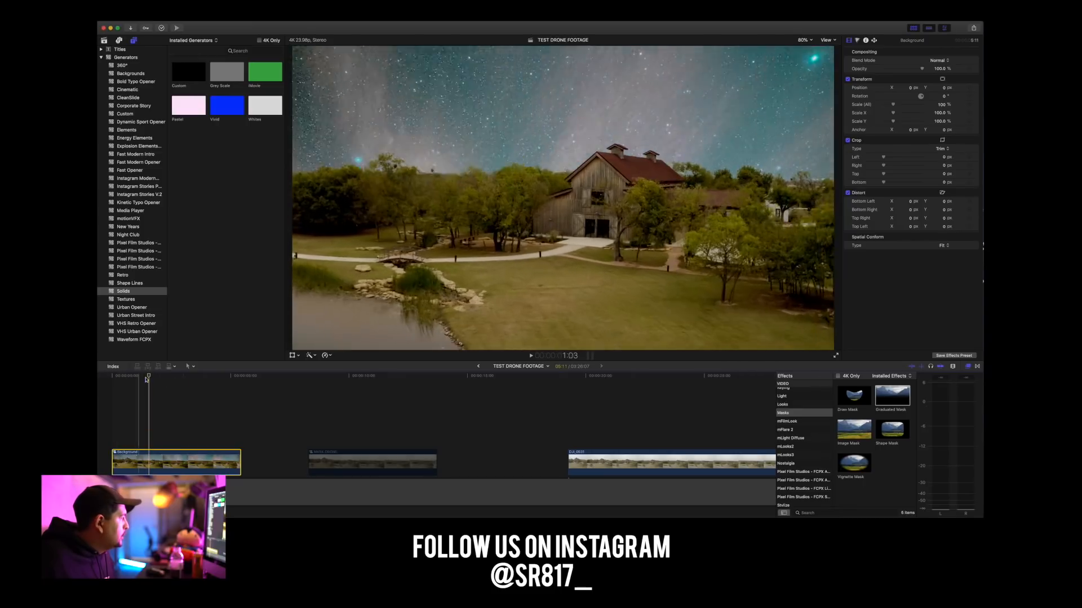
Open the Background compound clip to inspect its MASK DRONE layer, and return to the TEST DRONE FOOTAGE timeline.
{"action": "double_click", "coordinate": [207, 460]}
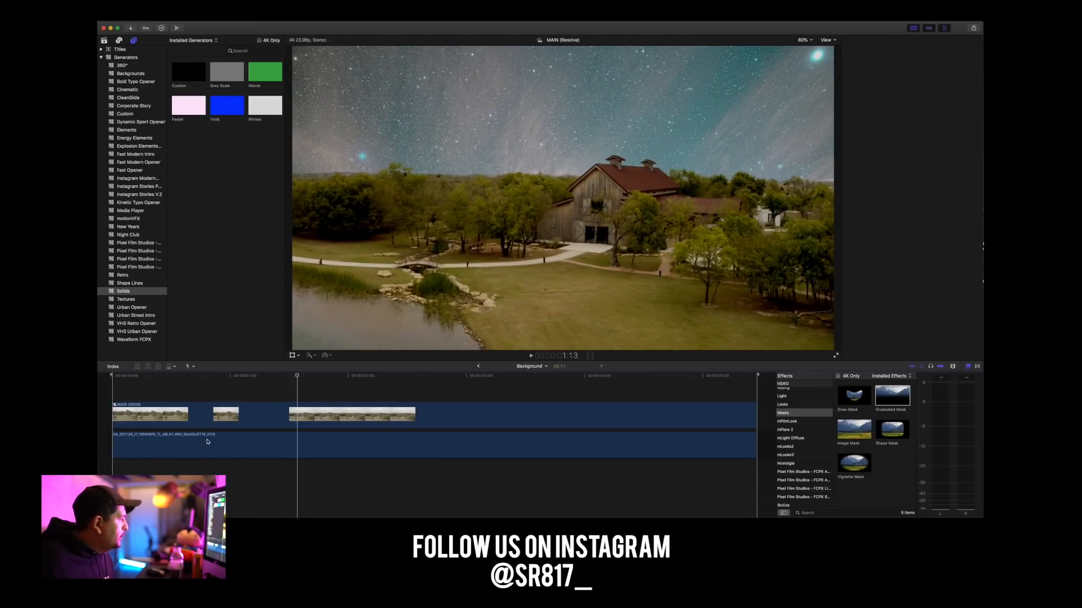
{"action": "left_click", "coordinate": [303, 414]}
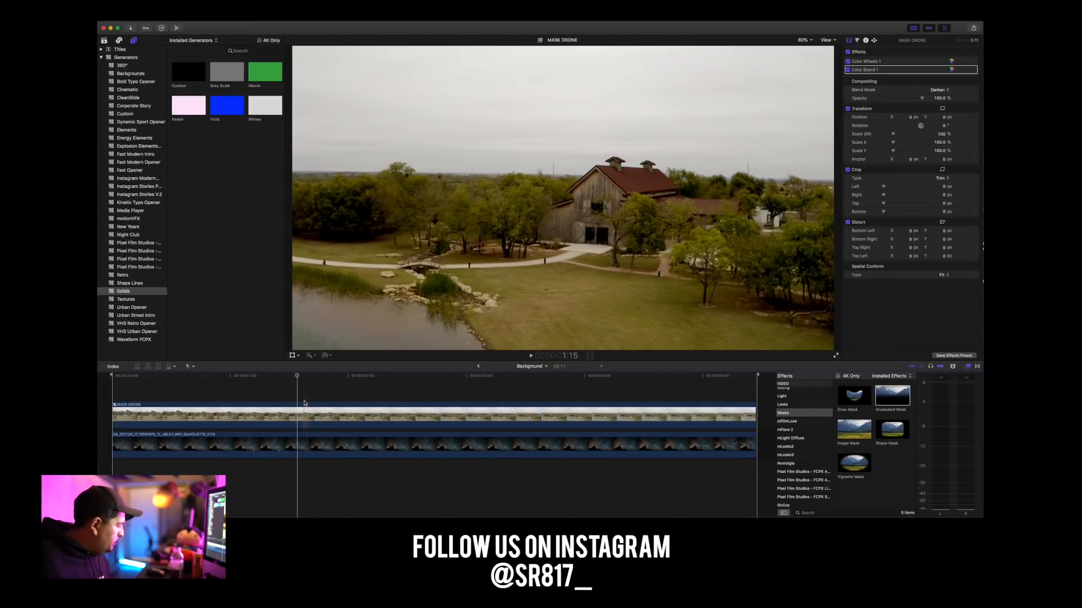
{"action": "left_click", "coordinate": [479, 367]}
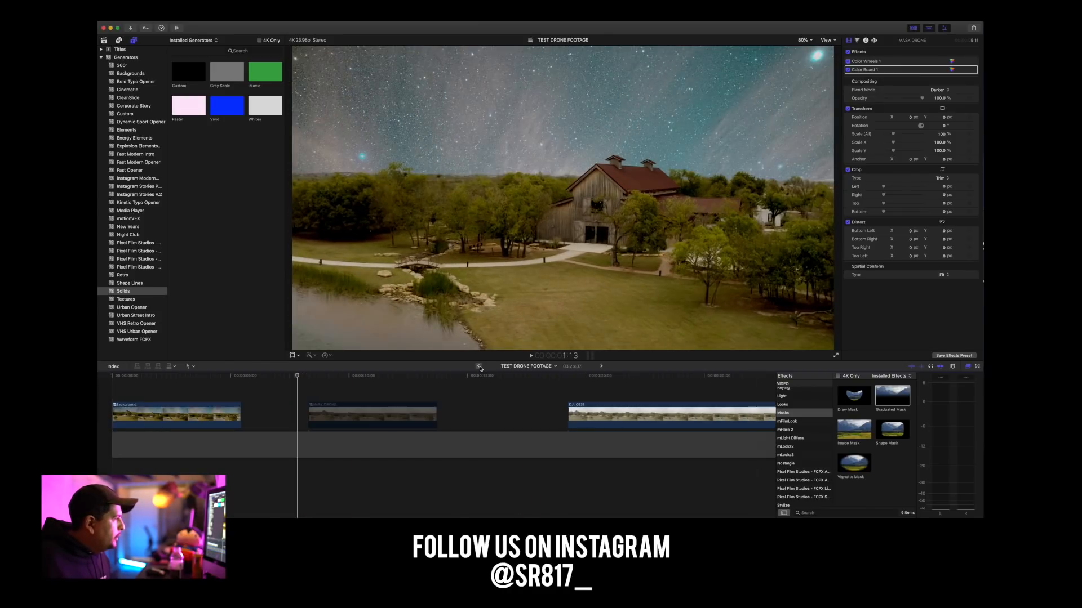
Copy the disabled MASK DRONE clip into the Background compound clip, placing it between the graded drone layer and the Milky Way clip.
{"action": "left_click", "coordinate": [375, 420]}
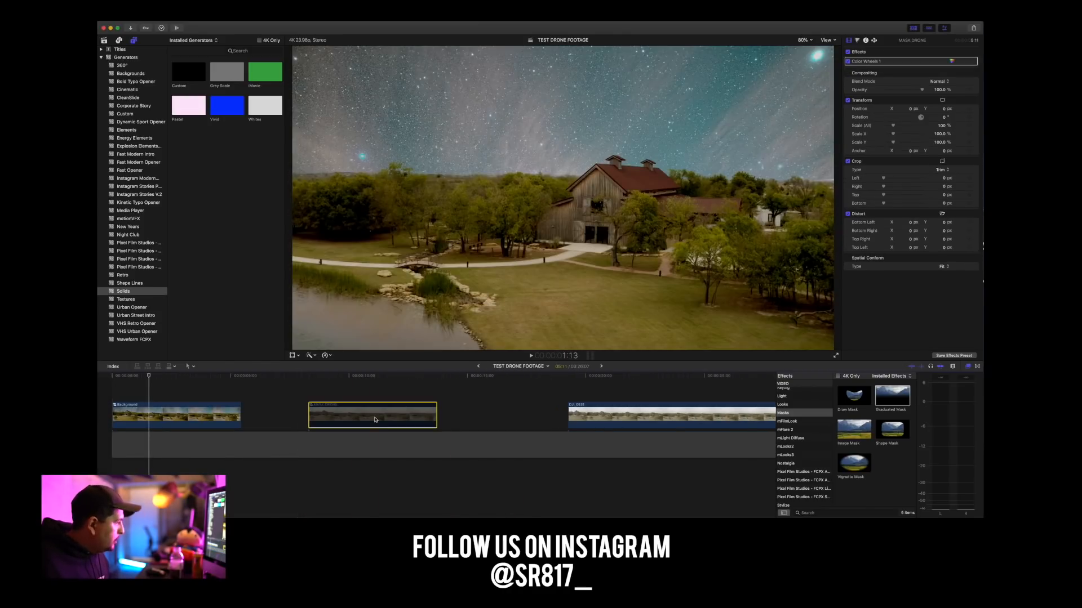
{"action": "left_click", "coordinate": [479, 367]}
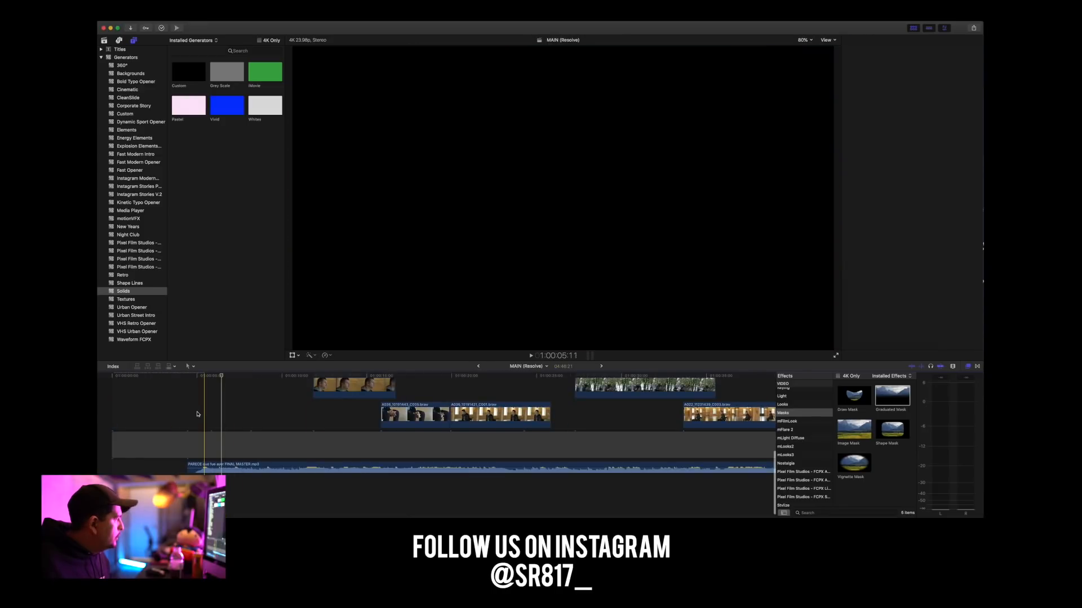
{"action": "left_click", "coordinate": [600, 367]}
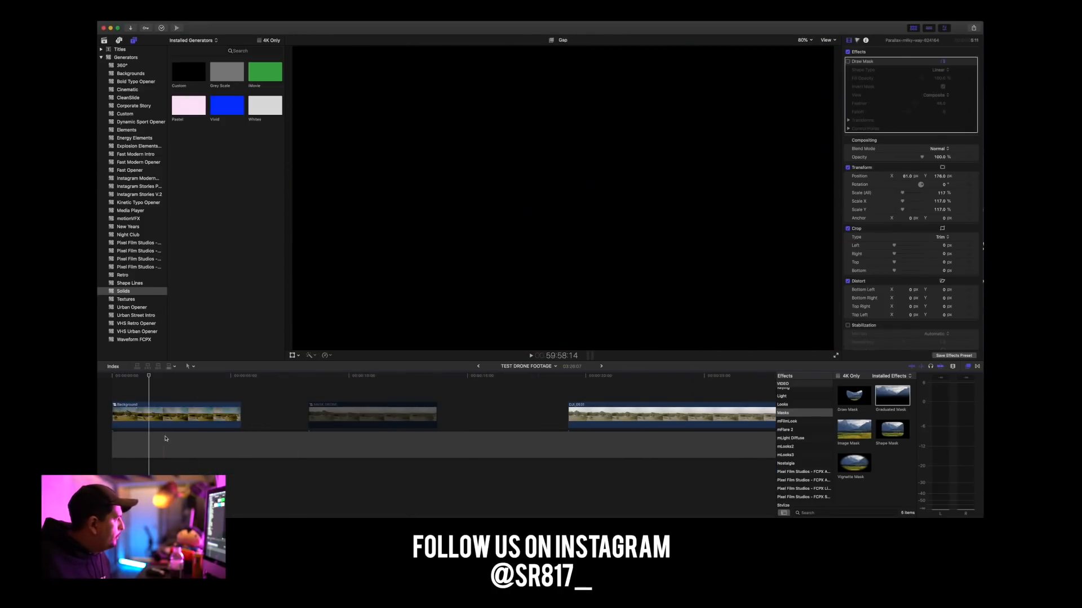
{"action": "double_click", "coordinate": [180, 420]}
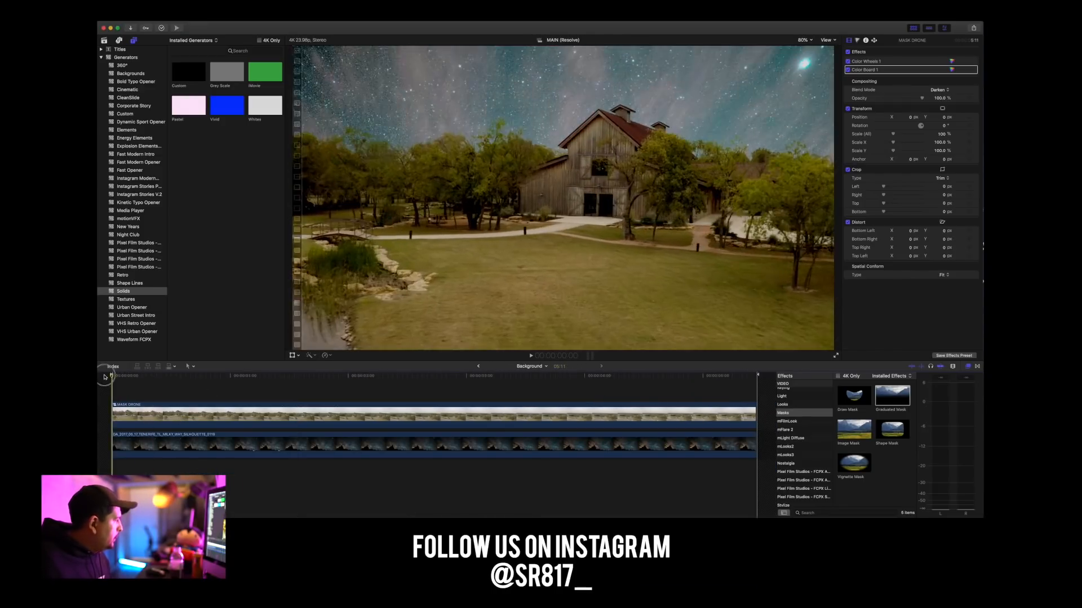
{"action": "key", "text": "alt+v"}
{"action": "left_click_drag", "start_coordinate": [147, 399], "coordinate": [148, 427]}
{"action": "left_click", "coordinate": [126, 416]}
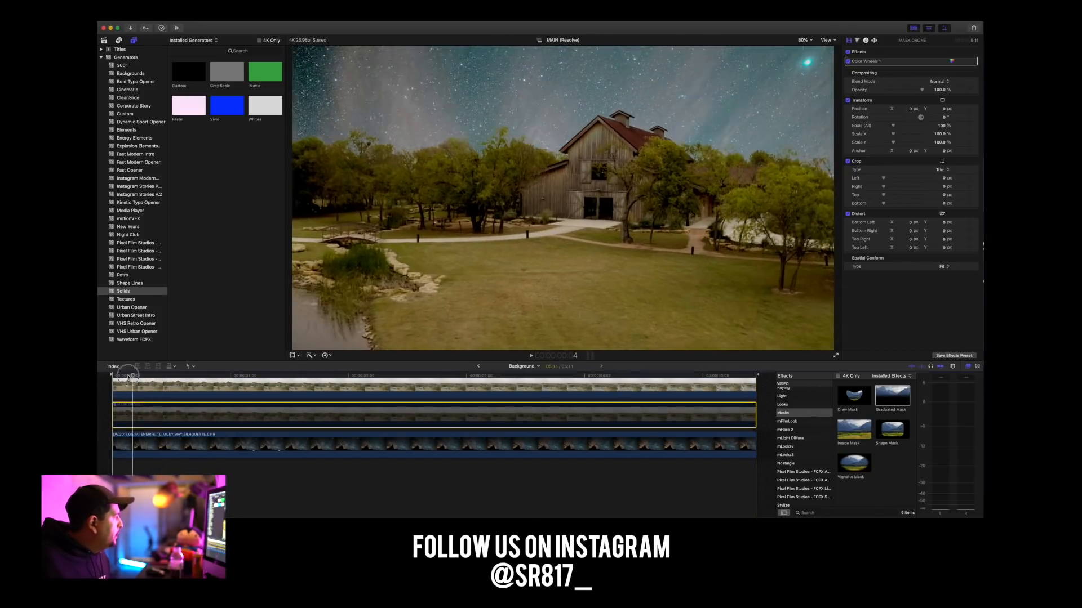
Enable the pasted MASK DRONE copy above the Milky Way clip and scrub through the opening frames.
{"action": "key", "text": "v"}
{"action": "right_click", "coordinate": [143, 413]}
{"action": "left_click", "coordinate": [178, 418]}
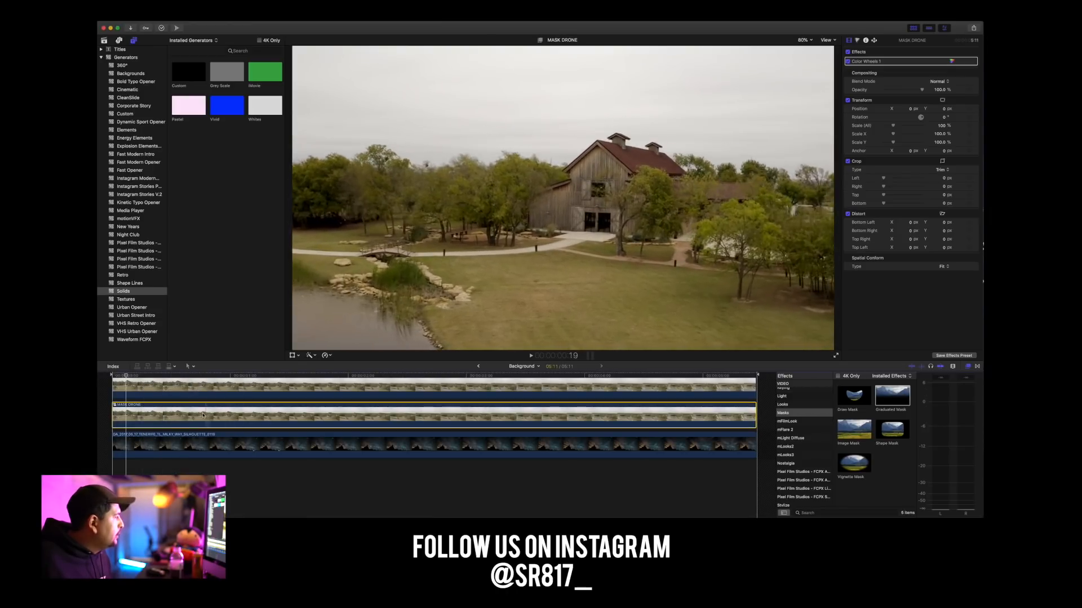
{"action": "left_click_drag", "start_coordinate": [129, 376], "coordinate": [145, 374]}
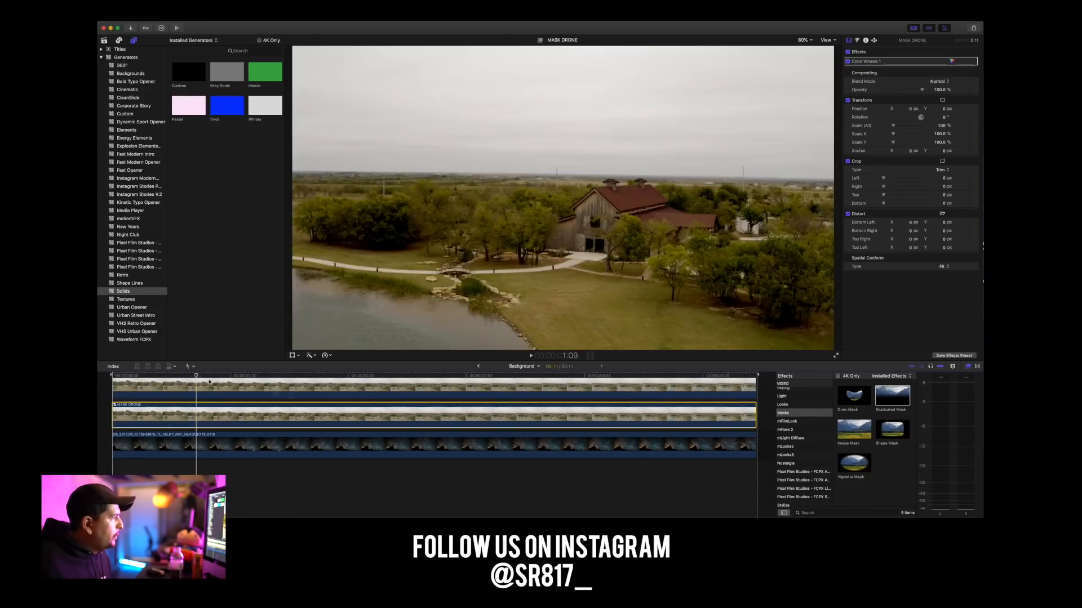
Apply a Draw Mask effect to the uppermost MASK DRONE clip, with the playhead at the start and the timeline enlarged.
{"action": "scroll", "coordinate": [159, 413], "scroll_direction": "up", "scroll_amount": 3}
{"action": "left_click_drag", "start_coordinate": [196, 375], "coordinate": [169, 412]}
{"action": "left_click", "coordinate": [169, 412]}
{"action": "left_click_drag", "start_coordinate": [854, 396], "coordinate": [189, 399]}
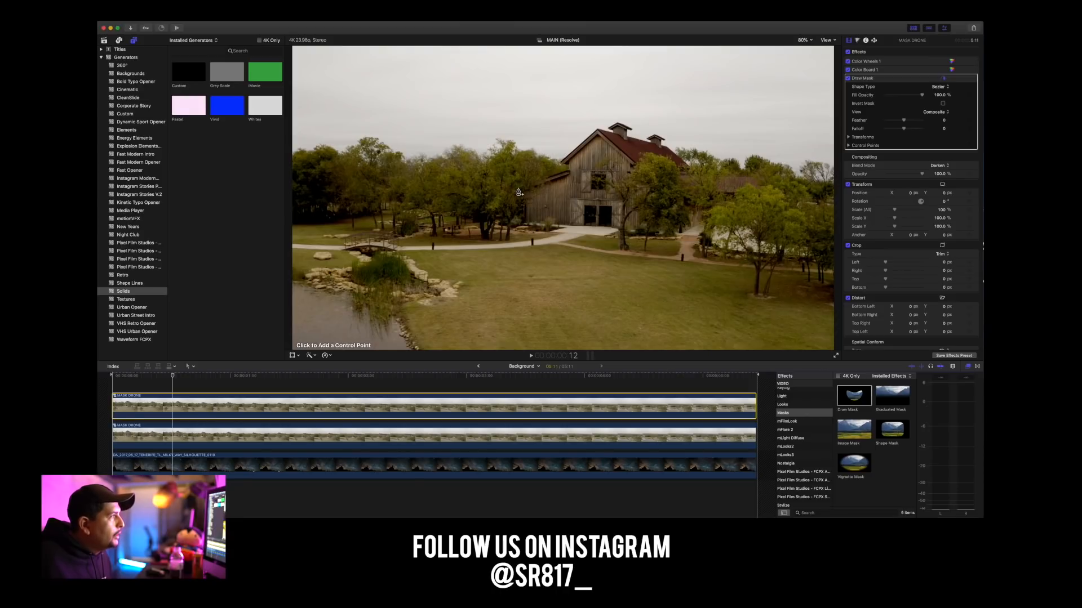
{"action": "left_click_drag", "start_coordinate": [173, 375], "coordinate": [117, 379]}
{"action": "key", "text": "super+equal"}
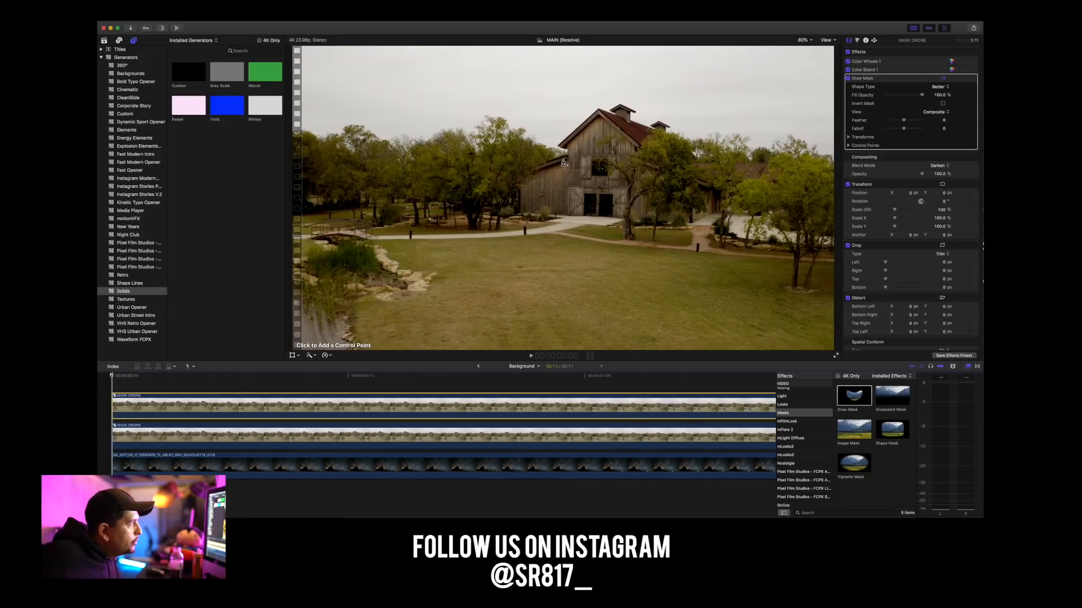
Draw a closed mask around the barn and the grass in front of it, with Linear shape type, and invert the mask.
{"action": "left_click", "coordinate": [525, 179]}
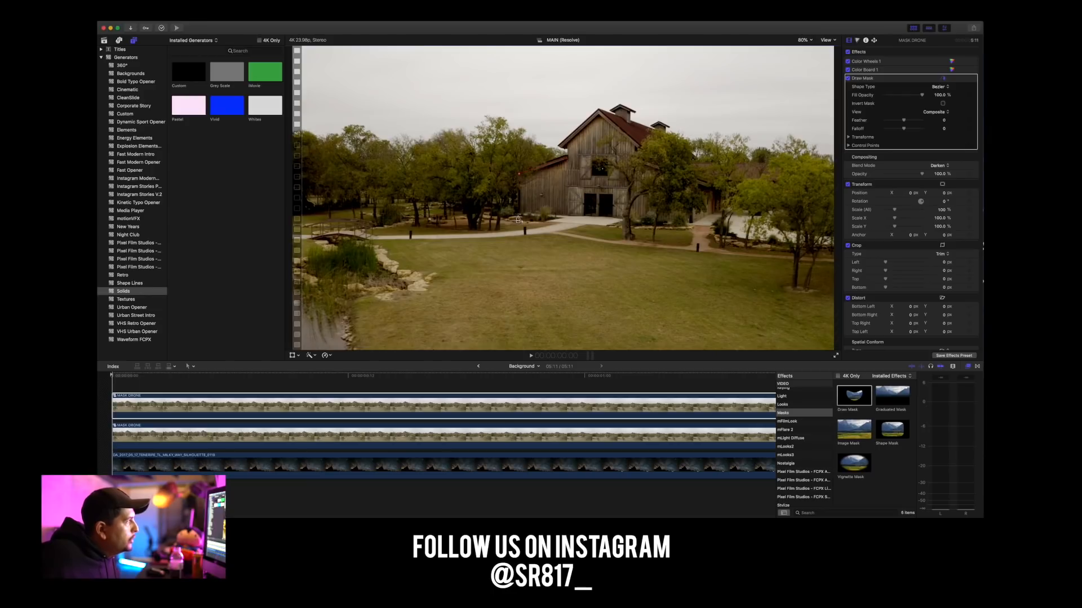
{"action": "left_click", "coordinate": [504, 261]}
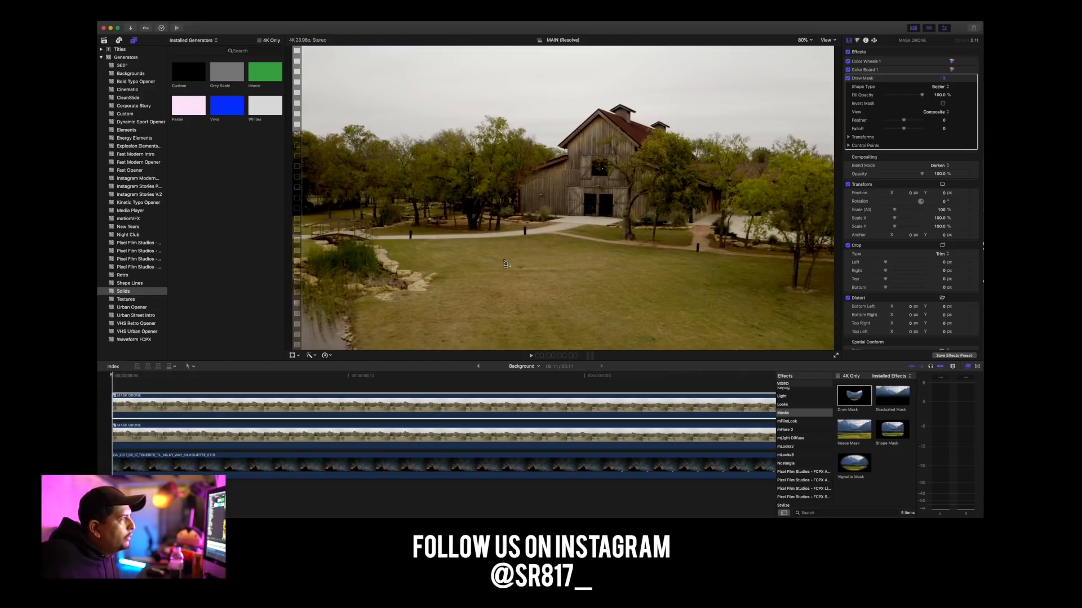
{"action": "left_click", "coordinate": [689, 267]}
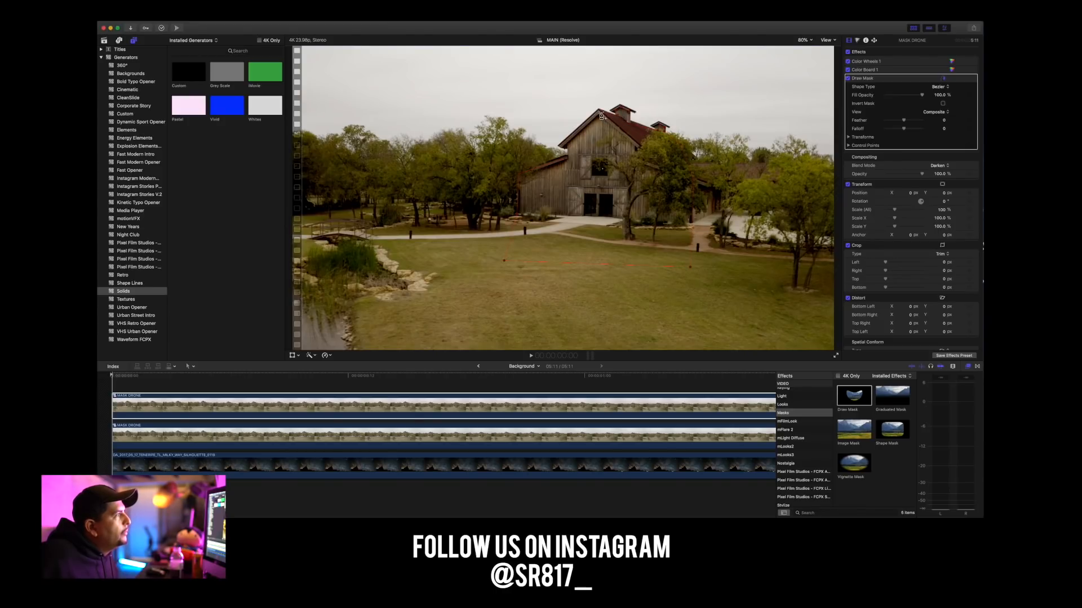
{"action": "left_click", "coordinate": [561, 145]}
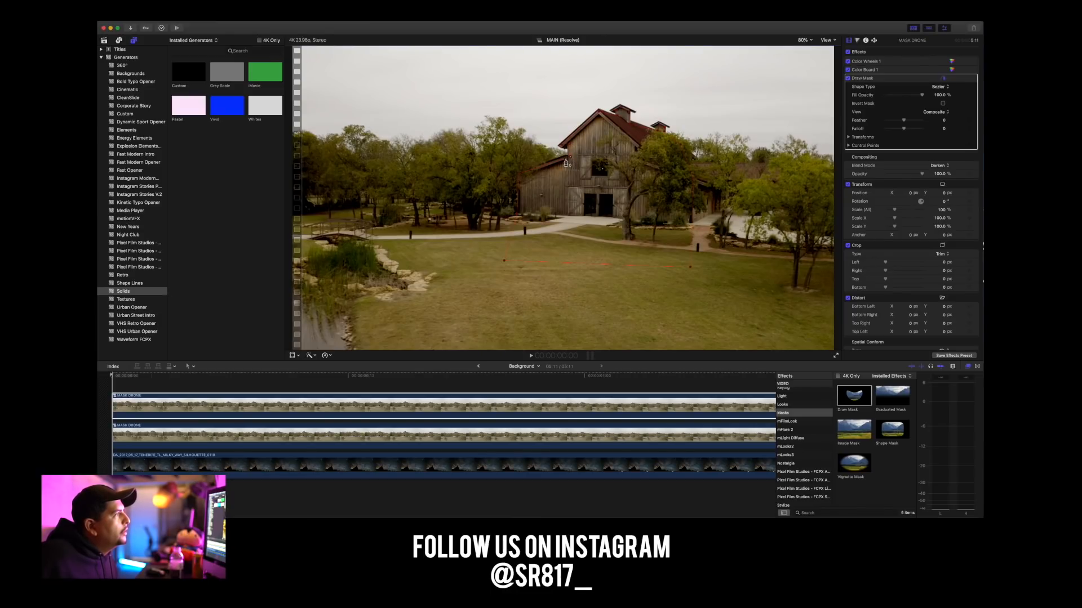
{"action": "left_click", "coordinate": [568, 160]}
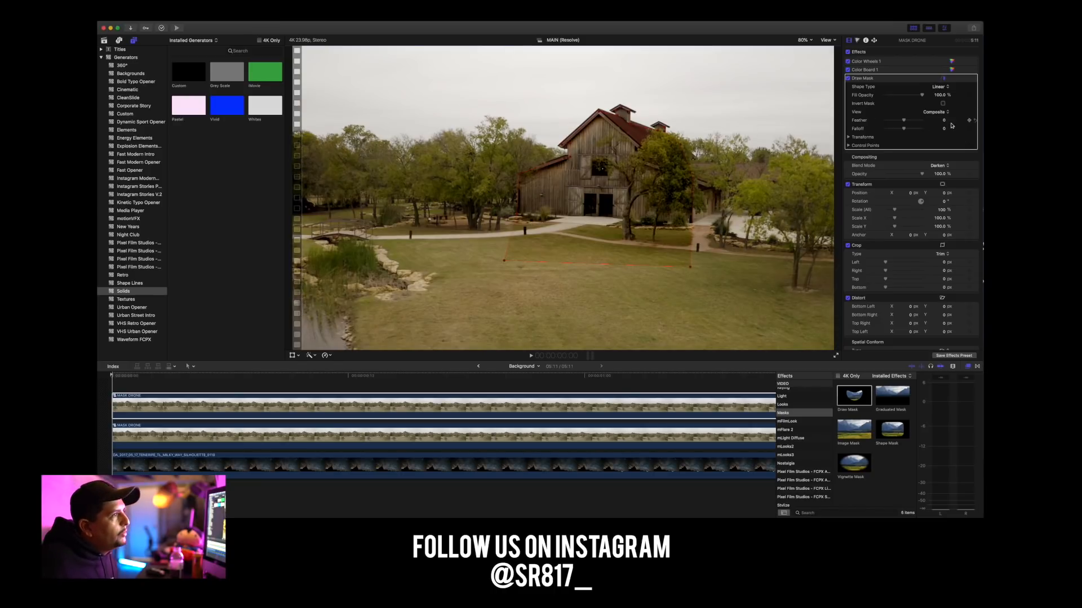
{"action": "left_click", "coordinate": [943, 104]}
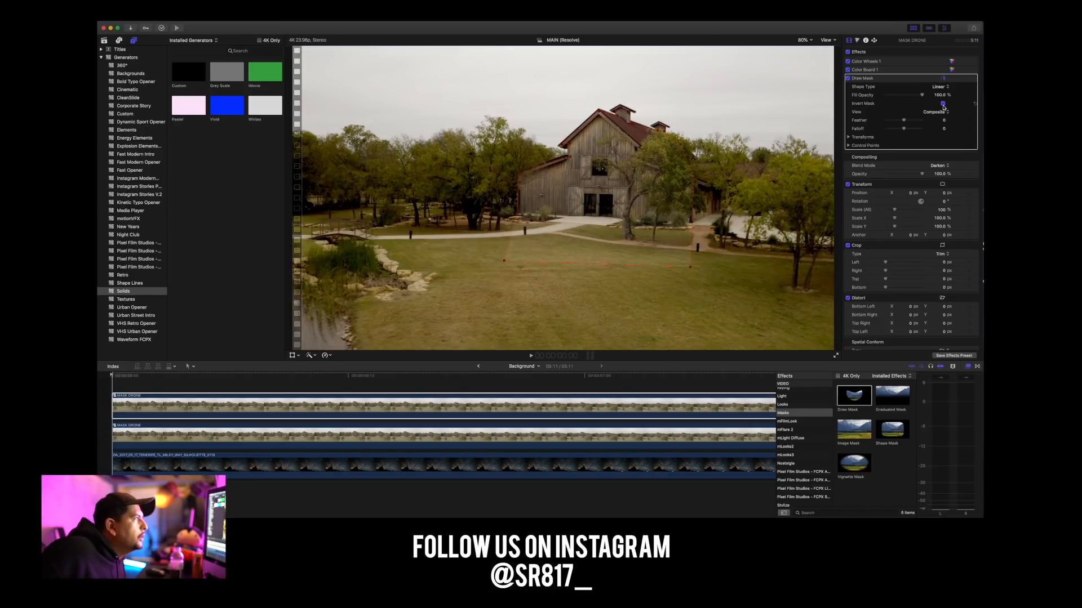
{"action": "left_click", "coordinate": [331, 403]}
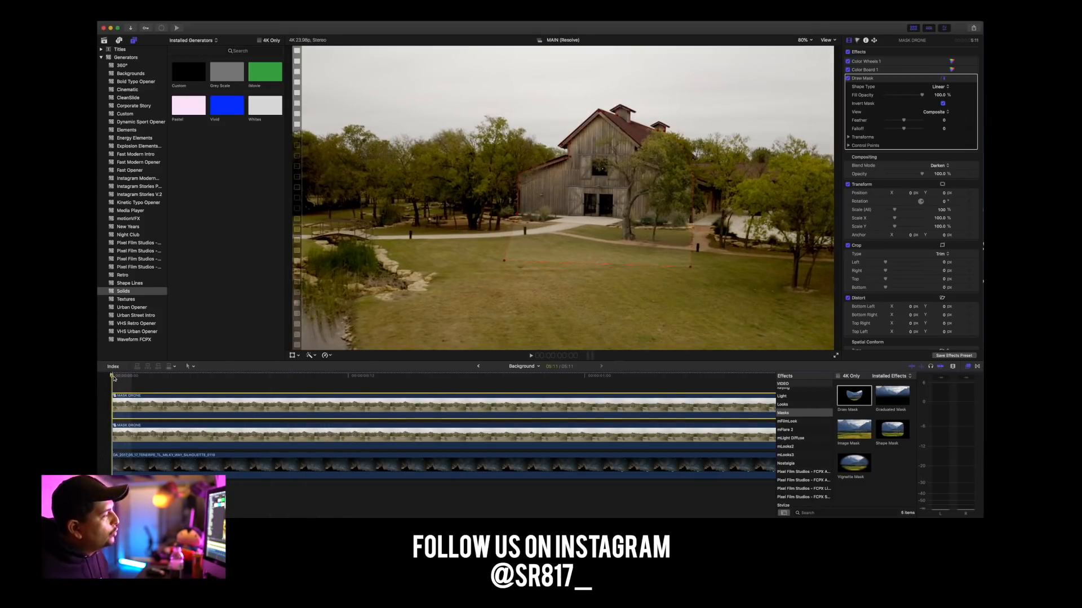
{"action": "scroll", "coordinate": [114, 378], "scroll_direction": "right", "scroll_amount": 10}
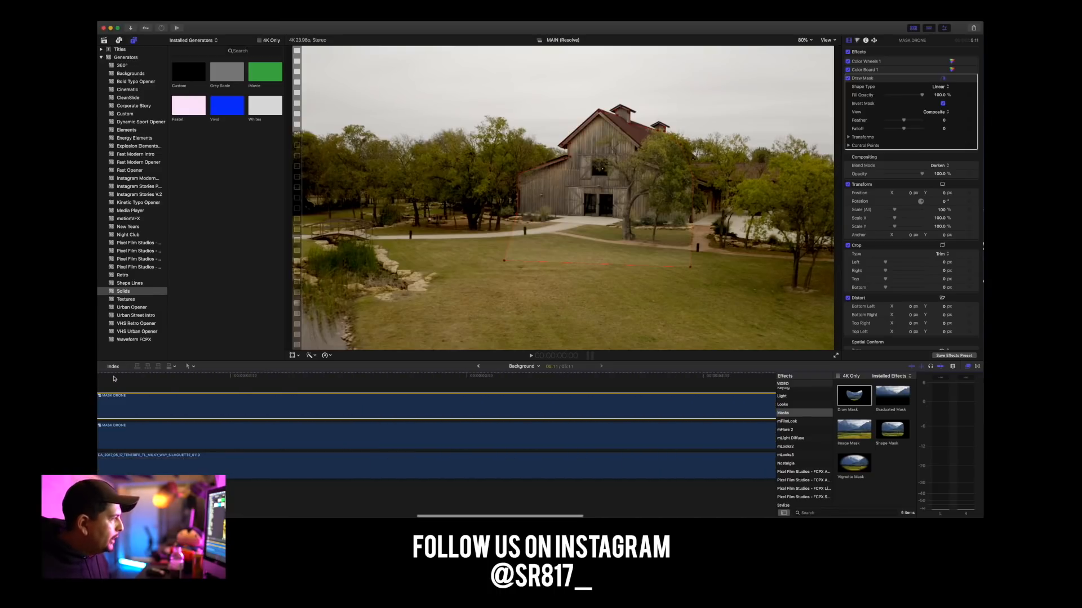
{"action": "scroll", "coordinate": [113, 379], "scroll_direction": "right", "scroll_amount": 10}
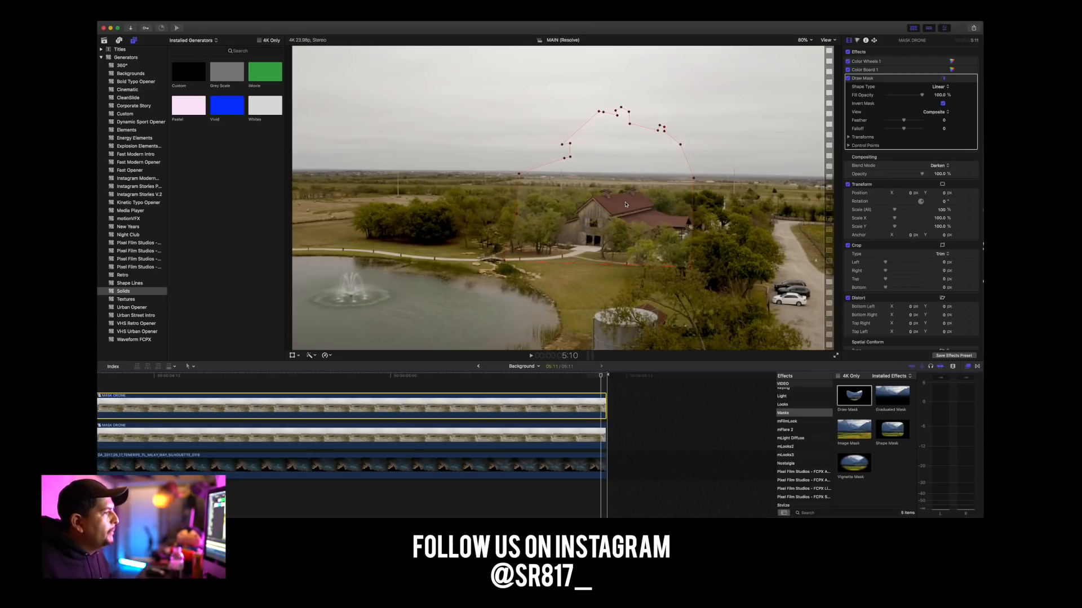
{"action": "mouse_move", "coordinate": [623, 204]}
{"action": "left_mouse_down"}
{"action": "mouse_move", "coordinate": [625, 286]}
{"action": "mouse_move", "coordinate": [626, 246]}
{"action": "mouse_move", "coordinate": [626, 260]}
{"action": "left_mouse_up"}
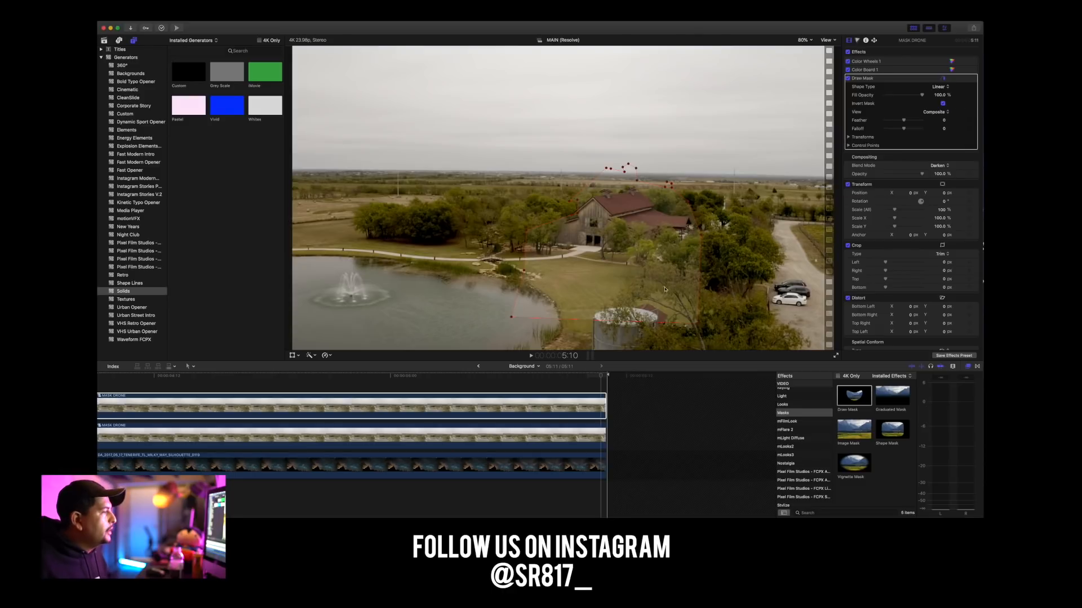
{"action": "key", "text": "super+z"}
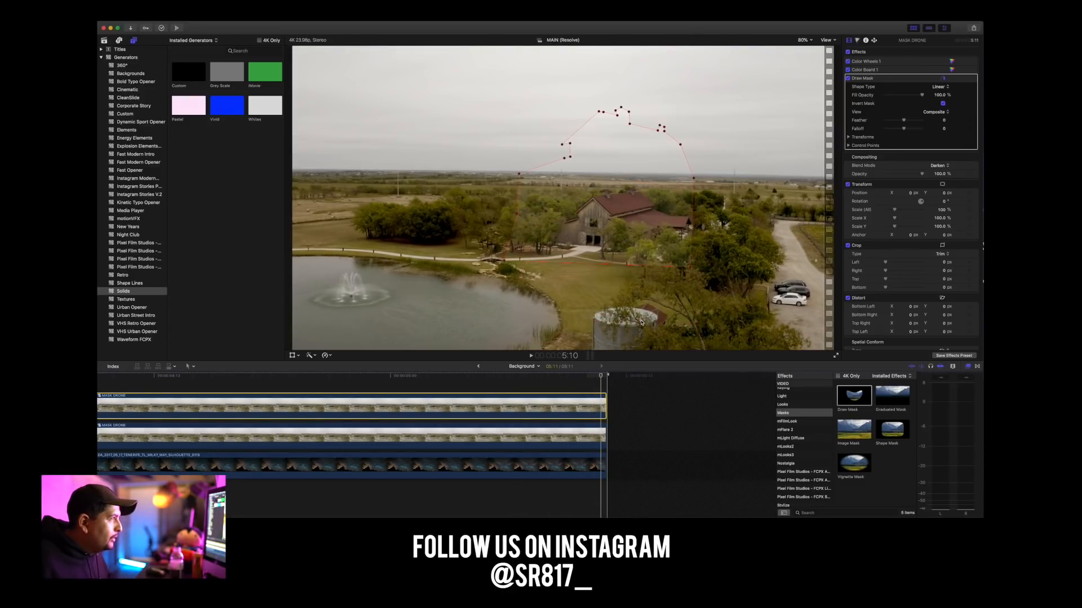
{"action": "key", "text": "shift+z"}
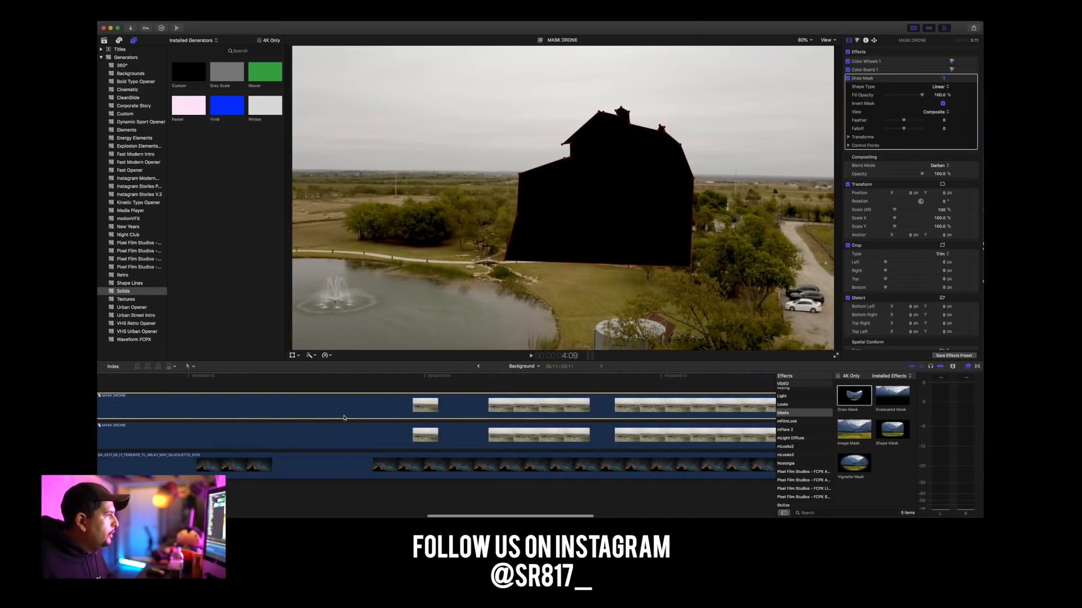
At the first frame, add Draw Mask keyframes for Fill Opacity, Feather, Falloff, Position, Rotation, Scale and Control Points.
{"action": "scroll", "coordinate": [169, 406], "scroll_direction": "right", "scroll_amount": 1}
{"action": "left_click", "coordinate": [117, 376]}
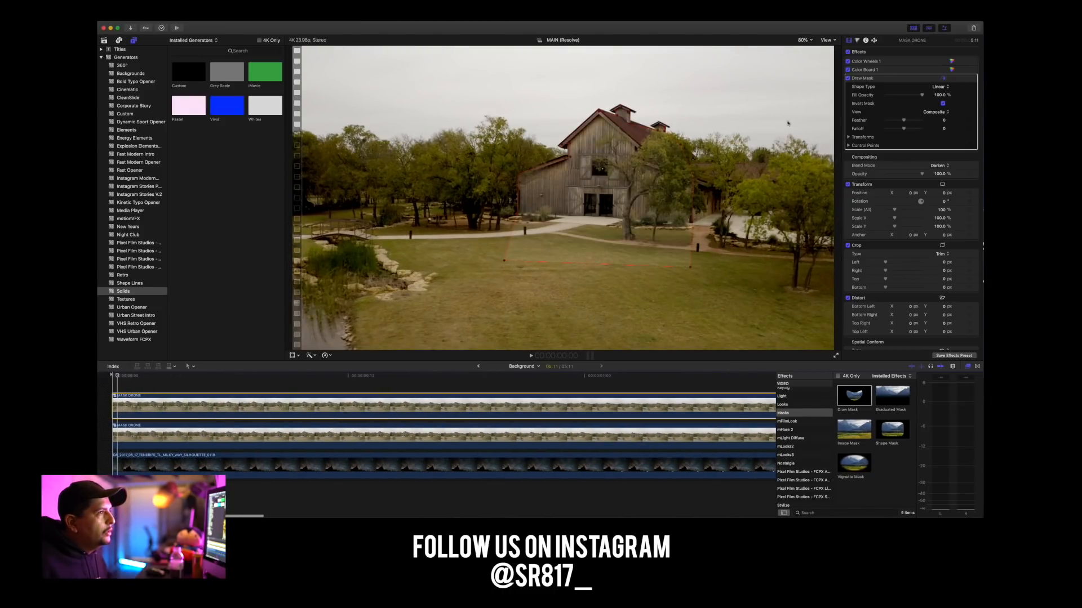
{"action": "left_click", "coordinate": [970, 145]}
{"action": "left_click", "coordinate": [969, 128]}
{"action": "left_click", "coordinate": [969, 120]}
{"action": "left_click", "coordinate": [847, 137]}
{"action": "left_click", "coordinate": [969, 145]}
{"action": "left_click", "coordinate": [969, 154]}
{"action": "left_click", "coordinate": [969, 162]}
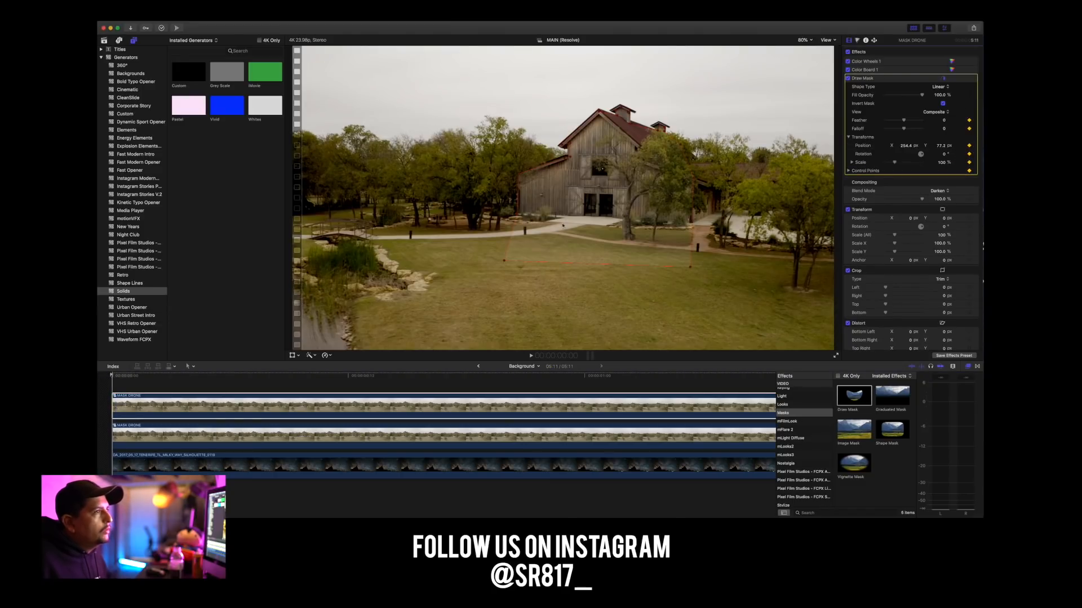
{"action": "left_click", "coordinate": [969, 95]}
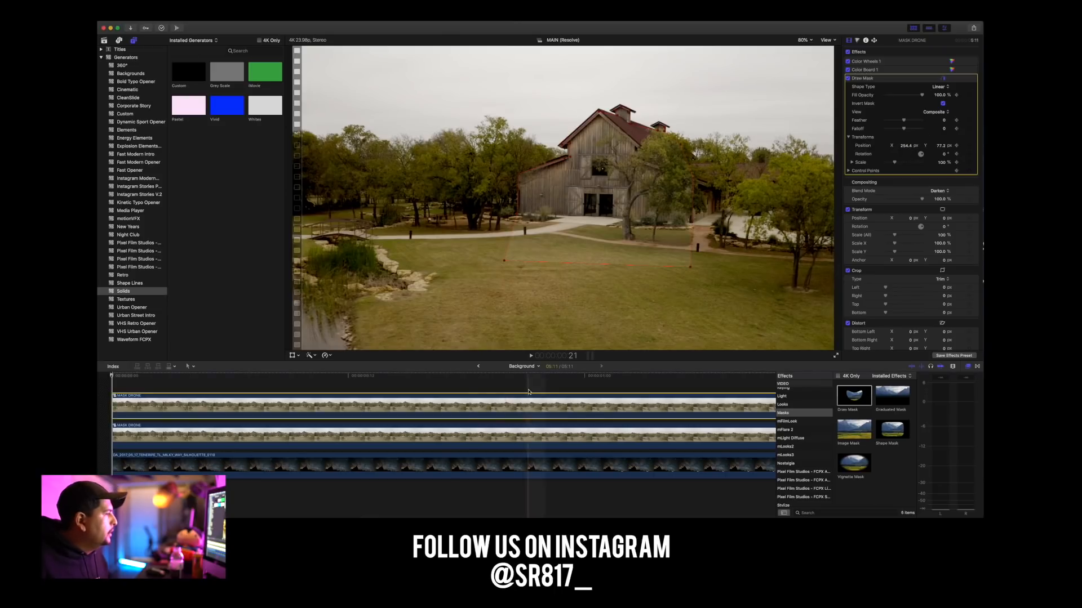
At 5:10, scale the mask to 45%, fit it over the distant barn, and keyframe its control points.
{"action": "scroll", "coordinate": [529, 392], "scroll_direction": "right", "scroll_amount": 10}
{"action": "scroll", "coordinate": [529, 392], "scroll_direction": "right", "scroll_amount": 15}
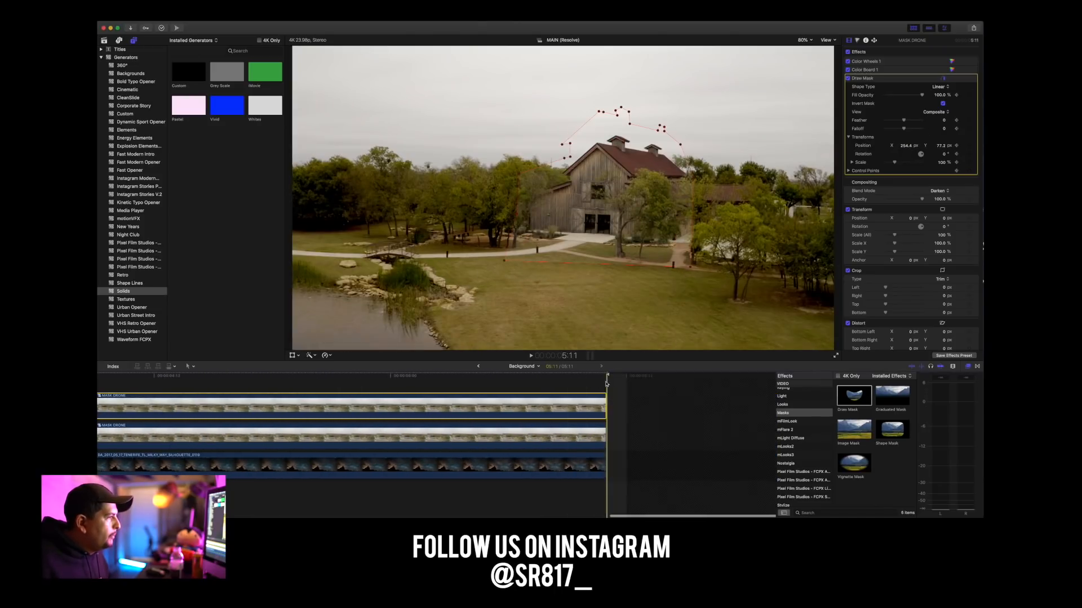
{"action": "left_click", "coordinate": [598, 379]}
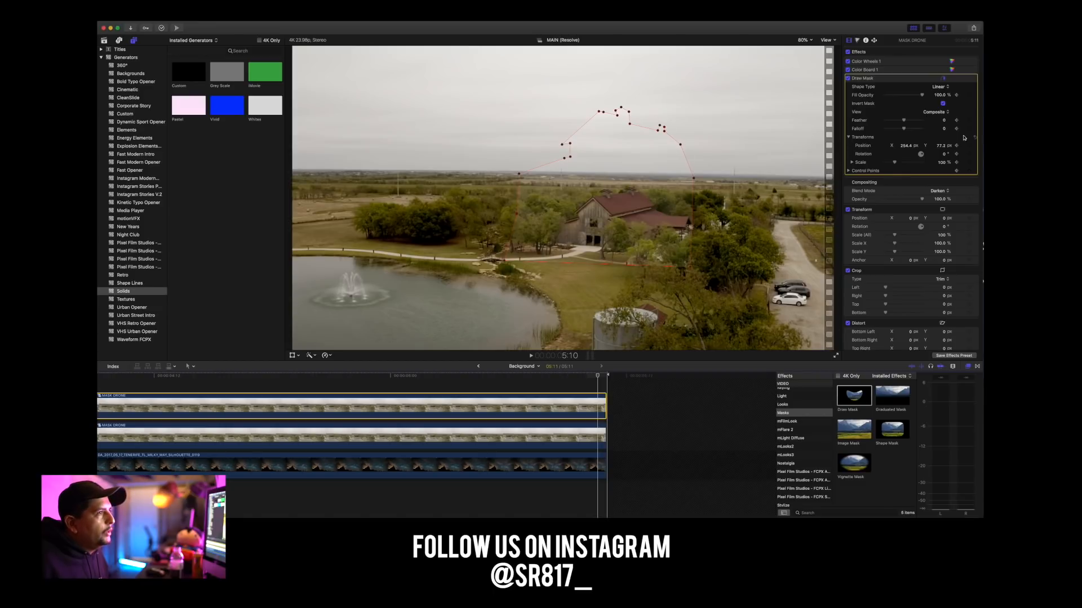
{"action": "mouse_move", "coordinate": [895, 166]}
{"action": "left_mouse_down"}
{"action": "mouse_move", "coordinate": [913, 146]}
{"action": "mouse_move", "coordinate": [943, 150]}
{"action": "mouse_move", "coordinate": [889, 146]}
{"action": "left_mouse_up"}
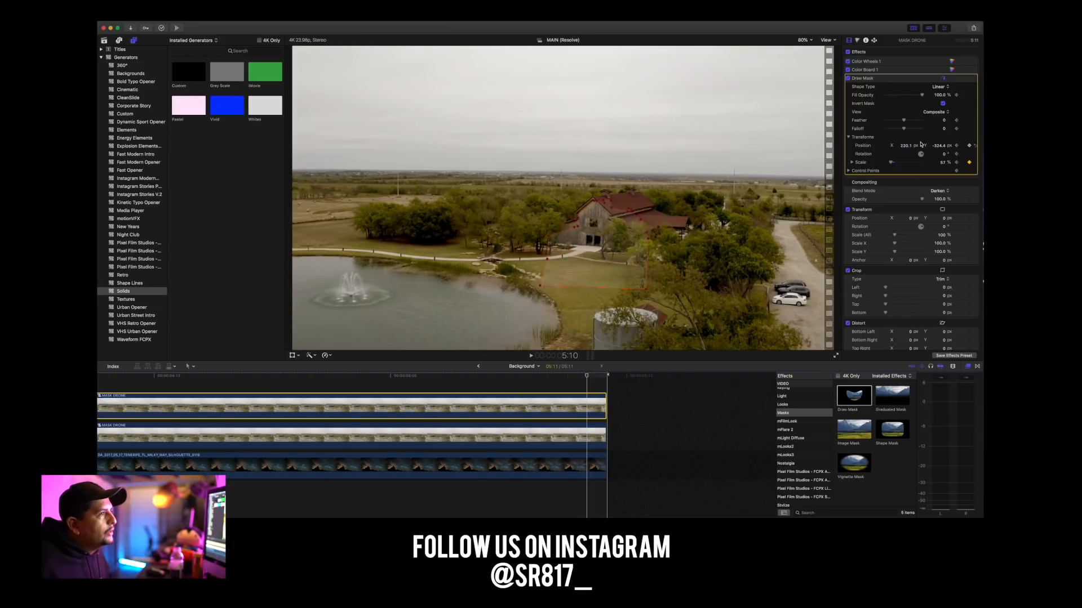
{"action": "mouse_move", "coordinate": [890, 164]}
{"action": "left_mouse_down"}
{"action": "mouse_move", "coordinate": [908, 146]}
{"action": "mouse_move", "coordinate": [939, 145]}
{"action": "left_mouse_up"}
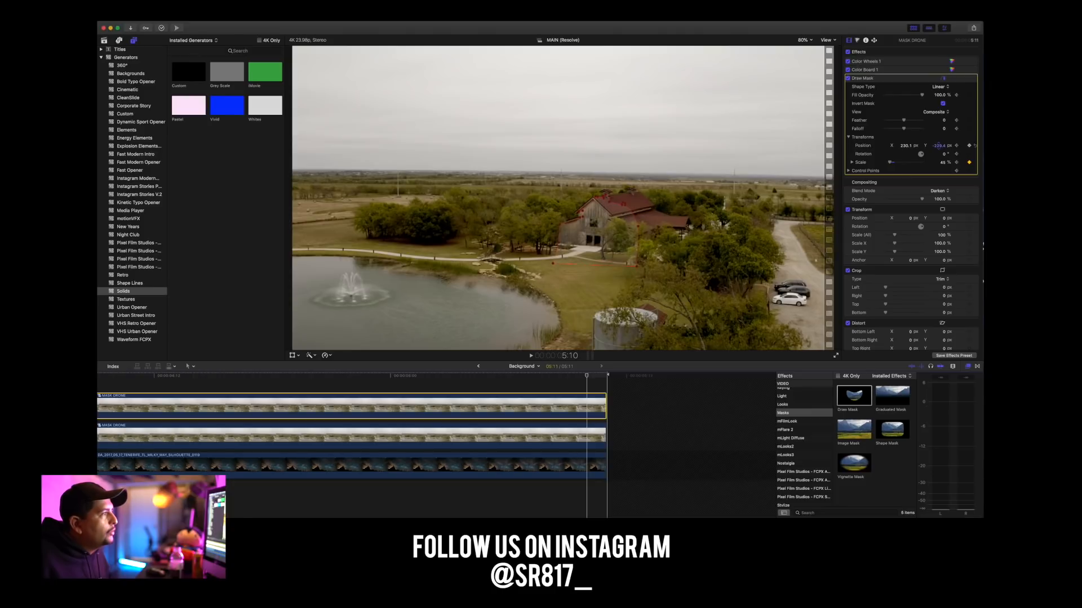
{"action": "scroll", "coordinate": [938, 147], "scroll_direction": "down", "scroll_amount": 1}
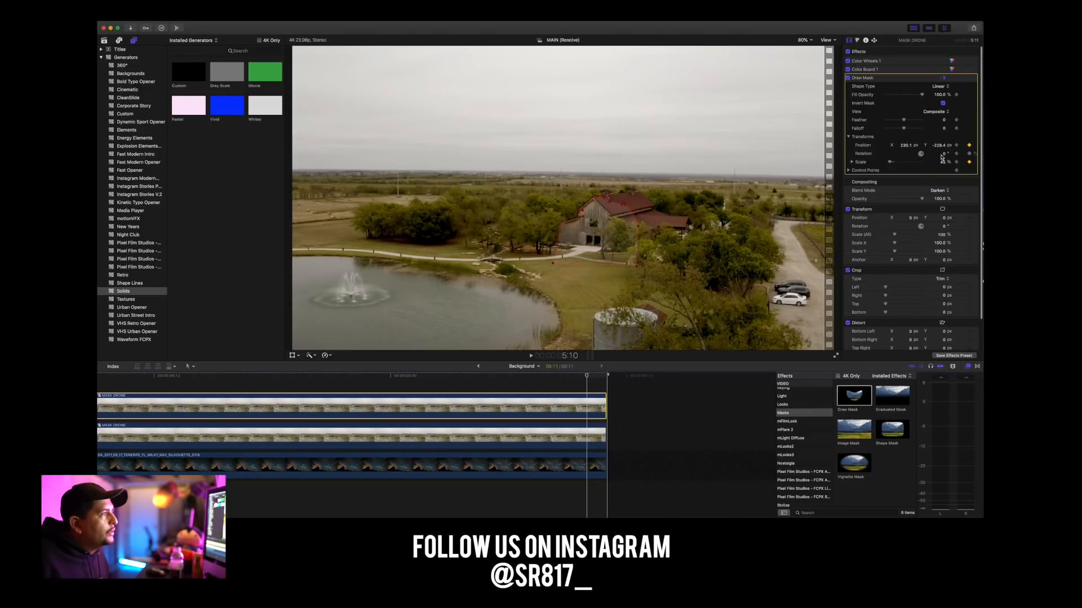
{"action": "left_click_drag", "start_coordinate": [611, 220], "coordinate": [611, 222]}
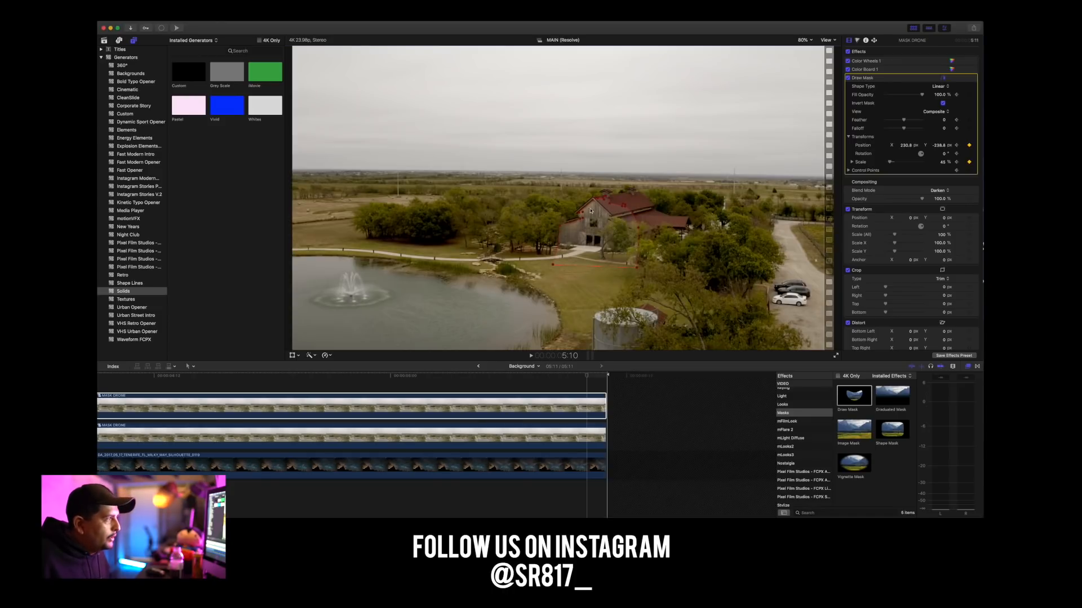
{"action": "left_click_drag", "start_coordinate": [599, 211], "coordinate": [594, 213]}
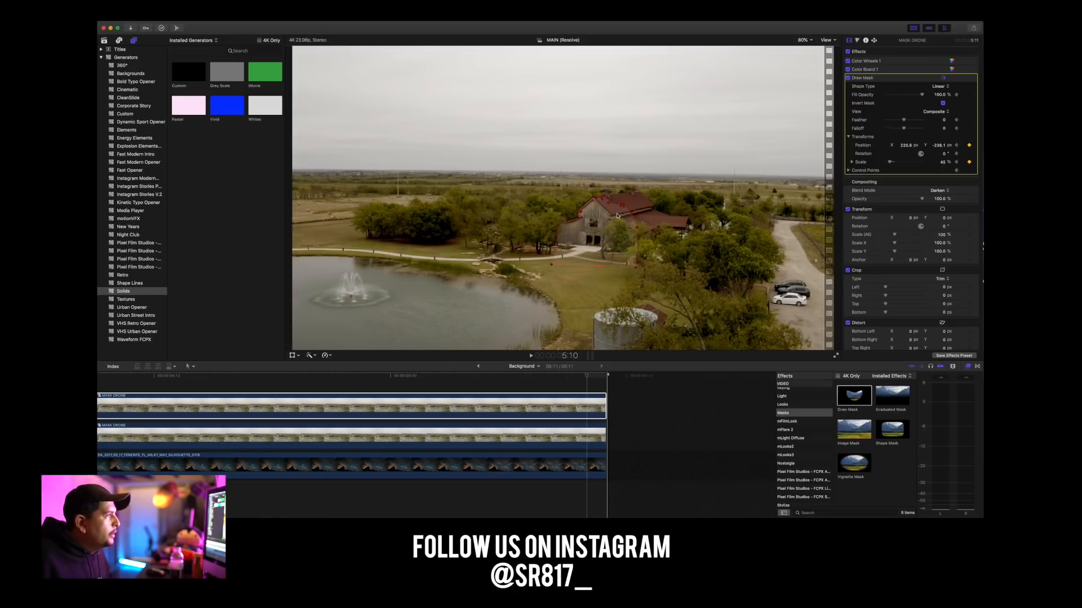
{"action": "left_click", "coordinate": [580, 223]}
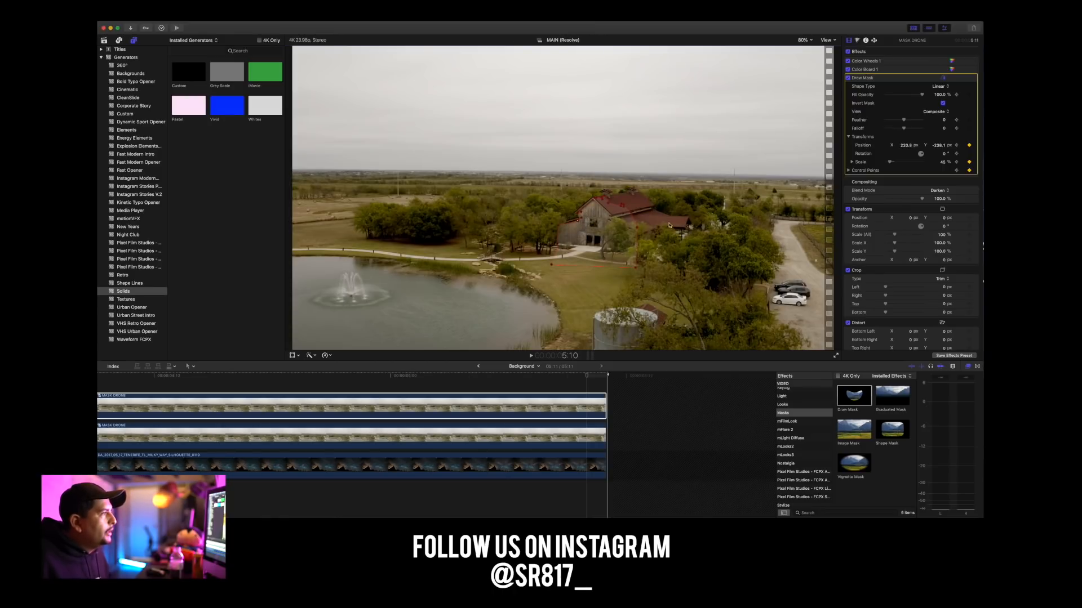
Work backward from 5:05 to 4:19, repositioning the mask over the barn.
{"action": "left_click_drag", "start_coordinate": [588, 376], "coordinate": [491, 376]}
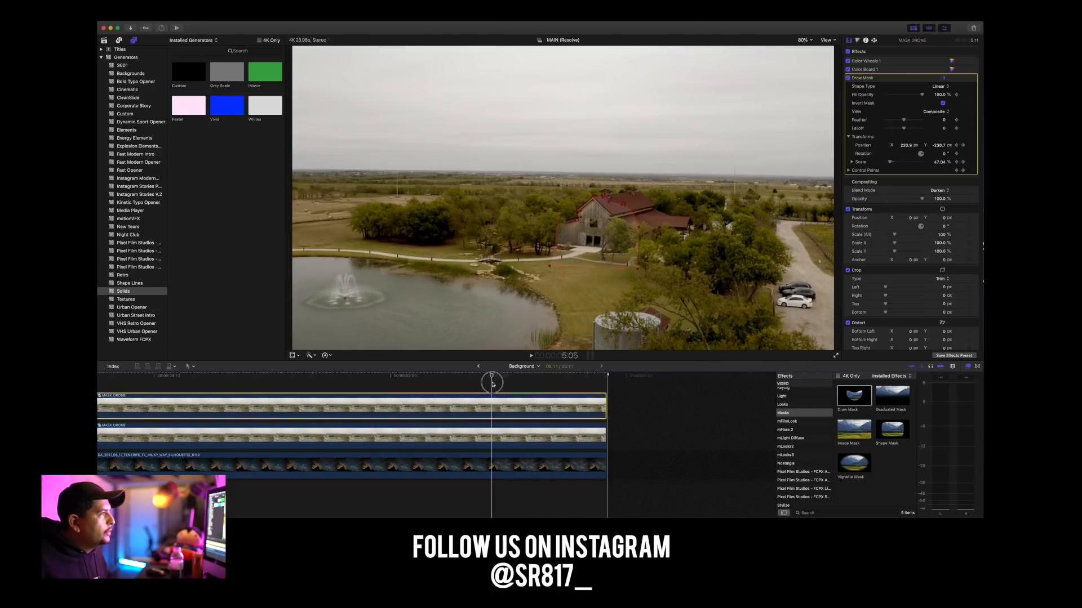
{"action": "left_click_drag", "start_coordinate": [606, 235], "coordinate": [606, 237]}
{"action": "mouse_move", "coordinate": [444, 377]}
{"action": "left_mouse_down"}
{"action": "mouse_move", "coordinate": [428, 376]}
{"action": "mouse_move", "coordinate": [488, 376]}
{"action": "mouse_move", "coordinate": [310, 375]}
{"action": "left_mouse_up"}
{"action": "key", "text": "Left"}
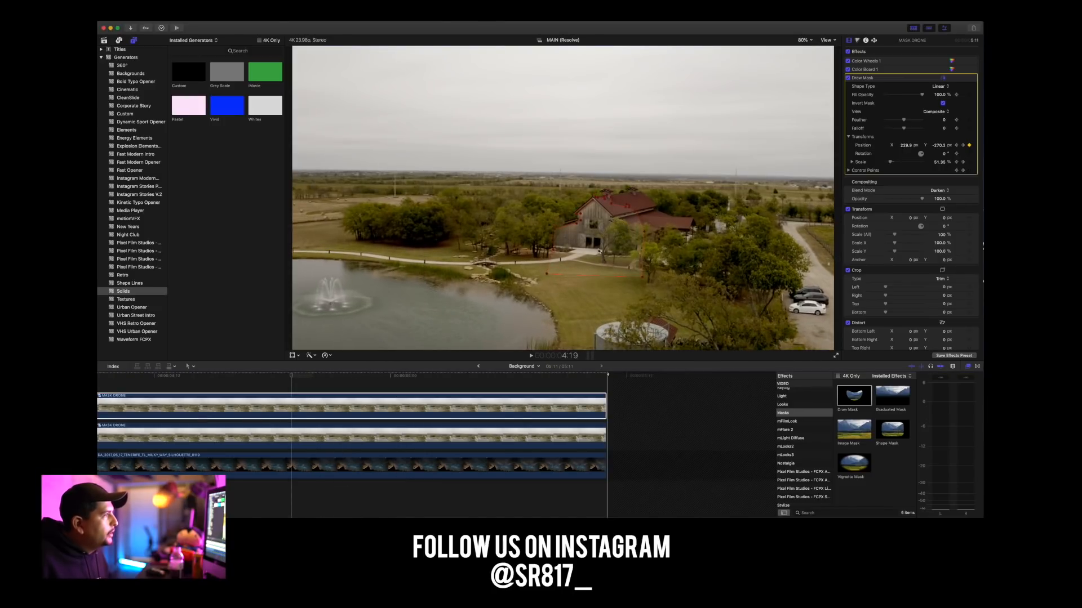
Reposition the mask over the barn at 4:09 and again at 3:15.
{"action": "scroll", "coordinate": [299, 379], "scroll_direction": "left", "scroll_amount": 7}
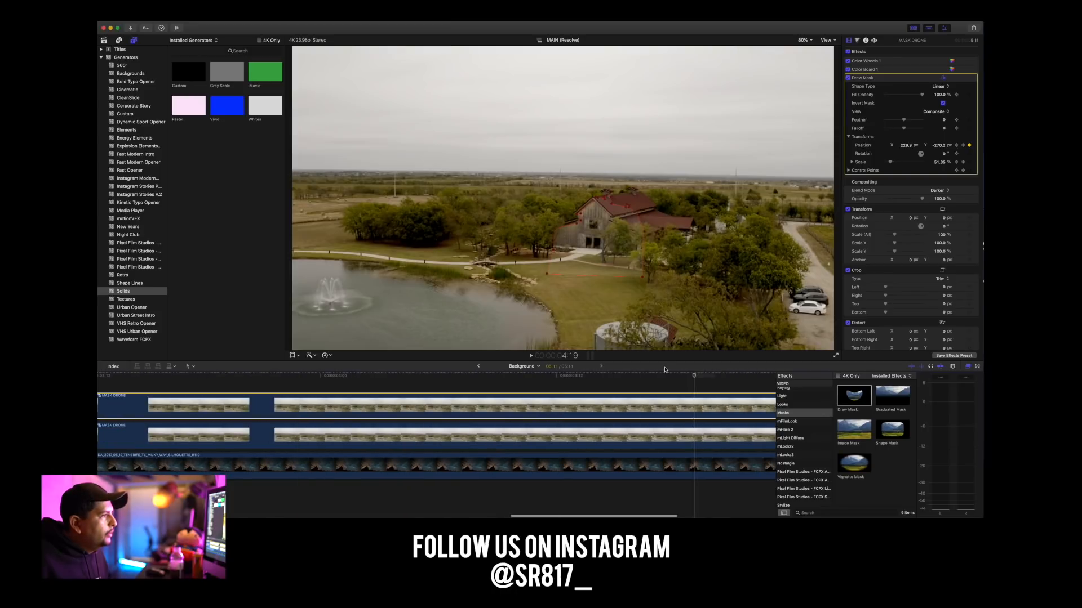
{"action": "left_click_drag", "start_coordinate": [695, 379], "coordinate": [497, 383]}
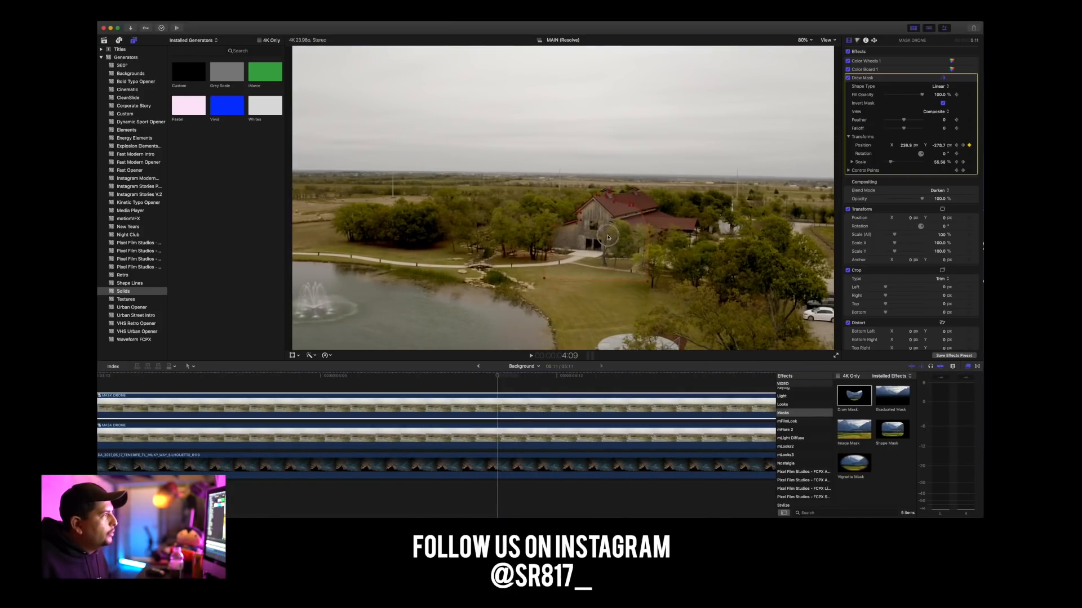
{"action": "left_click_drag", "start_coordinate": [607, 240], "coordinate": [606, 239]}
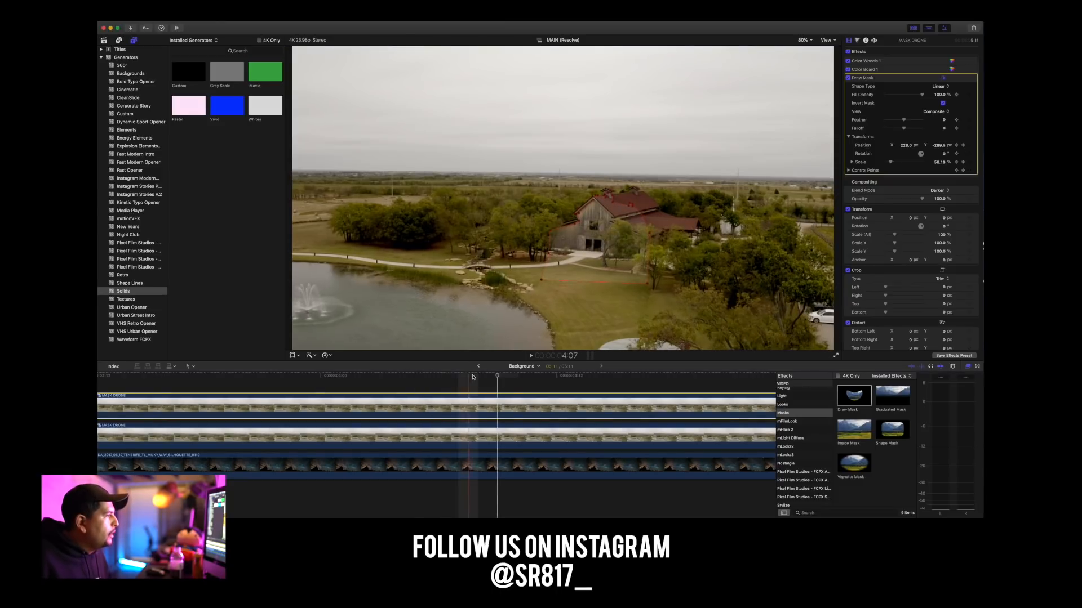
{"action": "left_click_drag", "start_coordinate": [496, 380], "coordinate": [143, 384]}
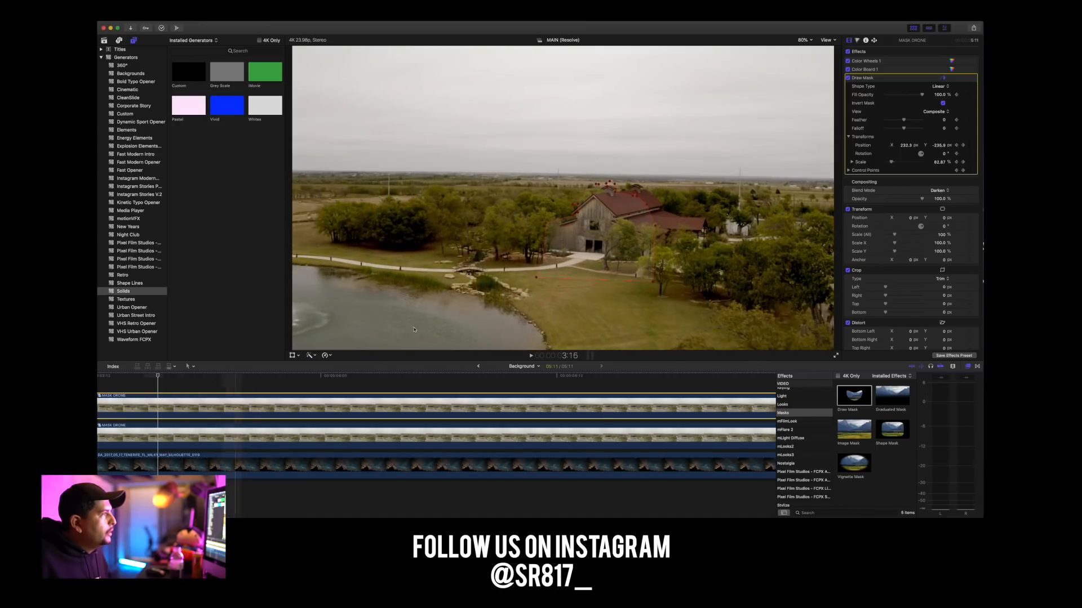
{"action": "left_click_drag", "start_coordinate": [637, 241], "coordinate": [635, 241]}
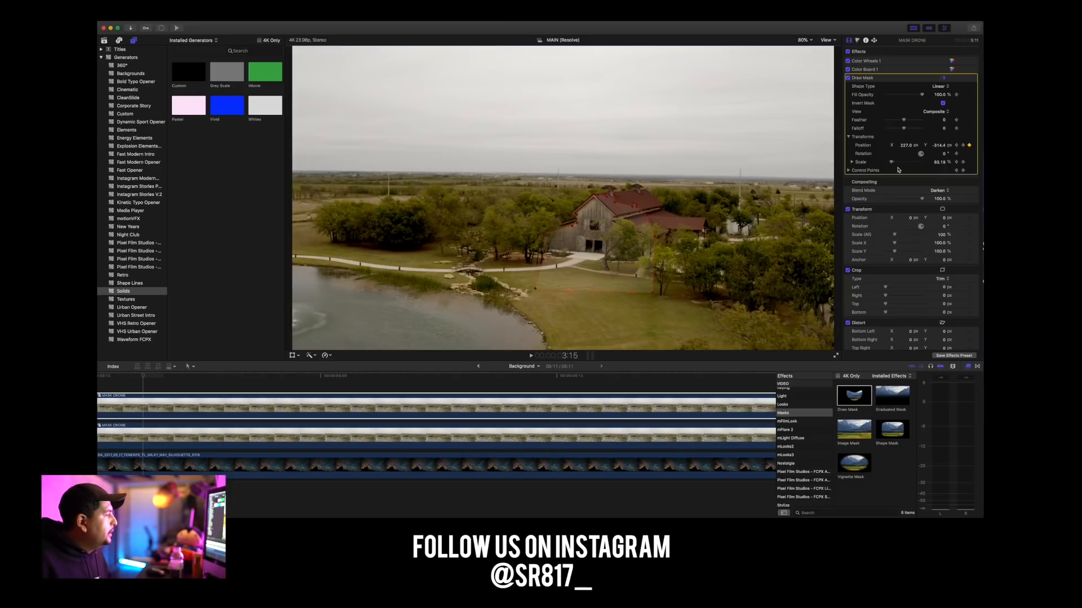
At 3:01, set the mask scale to 80%, realign it with the barn, and adjust its roof control points.
{"action": "scroll", "coordinate": [411, 381], "scroll_direction": "left", "scroll_amount": 10}
{"action": "left_click_drag", "start_coordinate": [658, 377], "coordinate": [397, 383]}
{"action": "left_click_drag", "start_coordinate": [891, 165], "coordinate": [894, 165]}
{"action": "left_click_drag", "start_coordinate": [603, 213], "coordinate": [610, 226]}
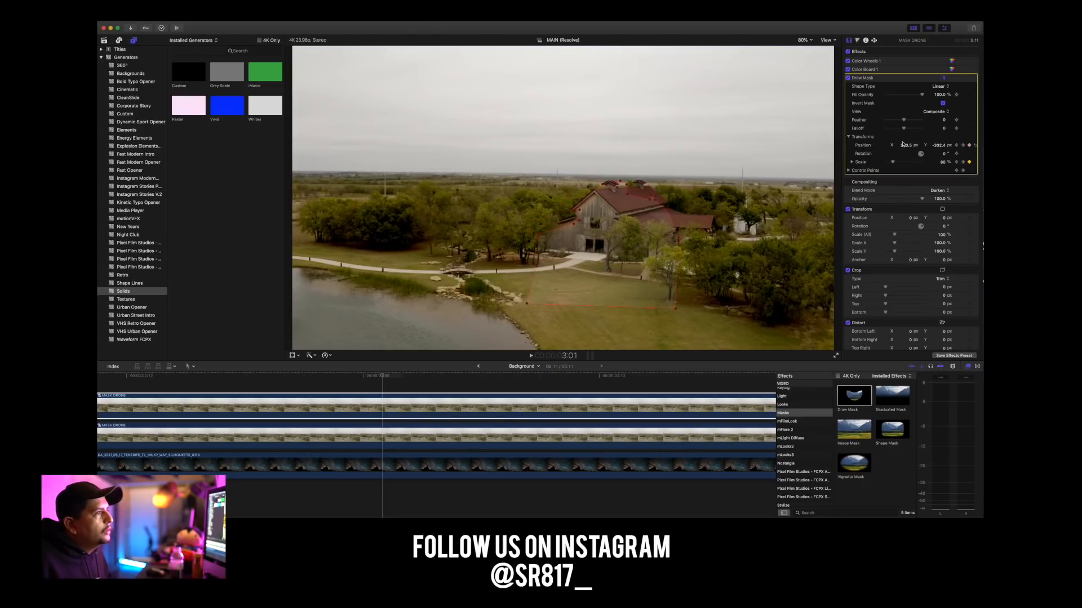
{"action": "left_click", "coordinate": [893, 163]}
{"action": "left_click_drag", "start_coordinate": [893, 163], "coordinate": [893, 163]}
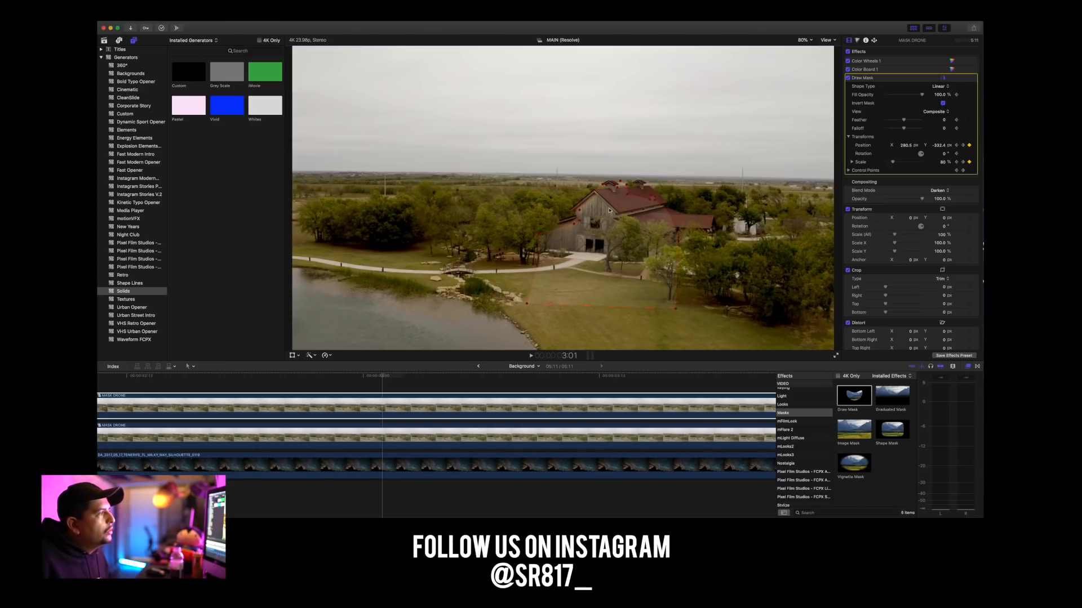
{"action": "mouse_move", "coordinate": [604, 187]}
{"action": "left_mouse_down"}
{"action": "mouse_move", "coordinate": [606, 198]}
{"action": "mouse_move", "coordinate": [620, 183]}
{"action": "mouse_move", "coordinate": [610, 186]}
{"action": "left_mouse_up"}
{"action": "left_click", "coordinate": [618, 193]}
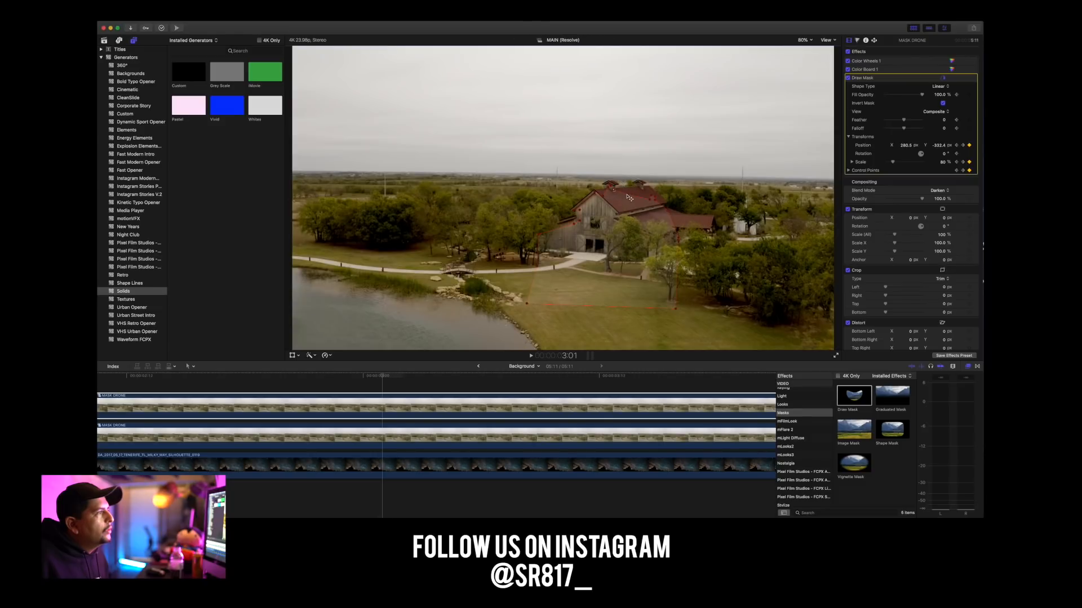
Continue backward from 3:01 to 2:06, realigning the mask with the barn at several intermediate frames.
{"action": "scroll", "coordinate": [384, 381], "scroll_direction": "left", "scroll_amount": 5}
{"action": "left_click_drag", "start_coordinate": [571, 376], "coordinate": [497, 380]}
{"action": "left_click_drag", "start_coordinate": [611, 245], "coordinate": [612, 246]}
{"action": "left_click_drag", "start_coordinate": [492, 376], "coordinate": [365, 376]}
{"action": "left_click_drag", "start_coordinate": [618, 217], "coordinate": [617, 219]}
{"action": "scroll", "coordinate": [366, 377], "scroll_direction": "left", "scroll_amount": 6}
{"action": "left_click_drag", "start_coordinate": [602, 379], "coordinate": [452, 377]}
{"action": "left_click_drag", "start_coordinate": [621, 226], "coordinate": [626, 224]}
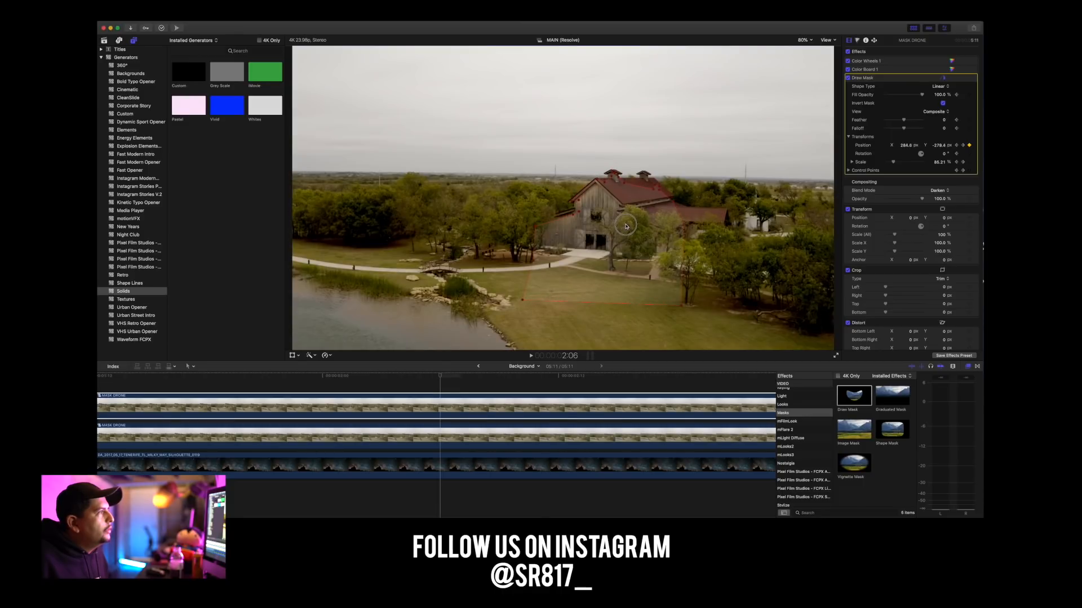
Realign the mask with the barn between 2:06 and 1:12, including a position keyframe at 1:12.
{"action": "scroll", "coordinate": [591, 383], "scroll_direction": "left", "scroll_amount": 6}
{"action": "left_click_drag", "start_coordinate": [668, 378], "coordinate": [531, 378]}
{"action": "scroll", "coordinate": [532, 378], "scroll_direction": "left", "scroll_amount": 1}
{"action": "left_click_drag", "start_coordinate": [613, 249], "coordinate": [613, 244]}
{"action": "scroll", "coordinate": [543, 379], "scroll_direction": "left", "scroll_amount": 3}
{"action": "left_click_drag", "start_coordinate": [657, 379], "coordinate": [439, 378]}
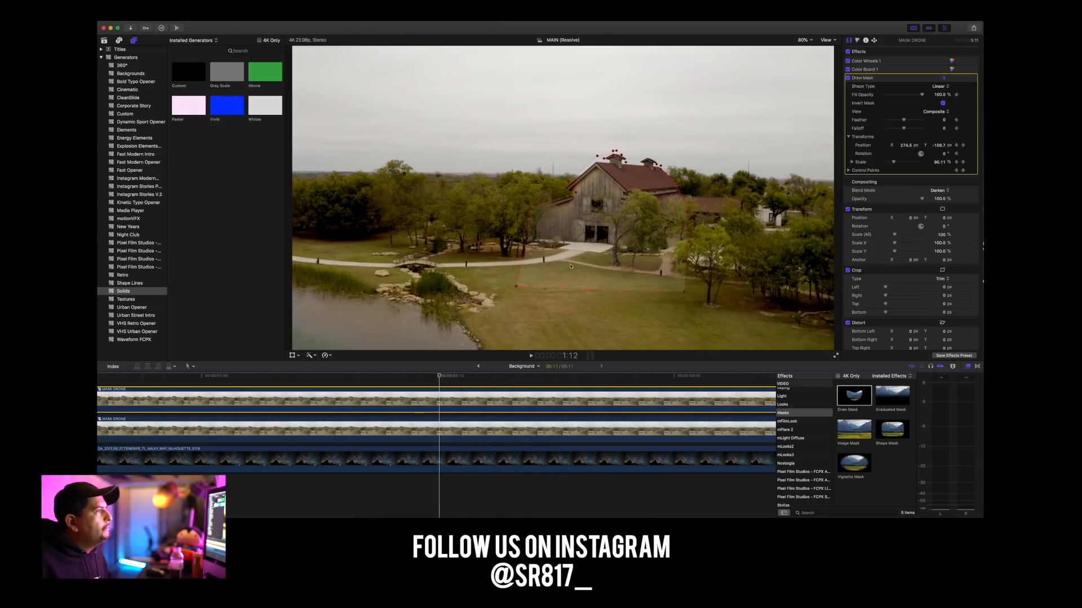
{"action": "left_click_drag", "start_coordinate": [621, 209], "coordinate": [621, 218]}
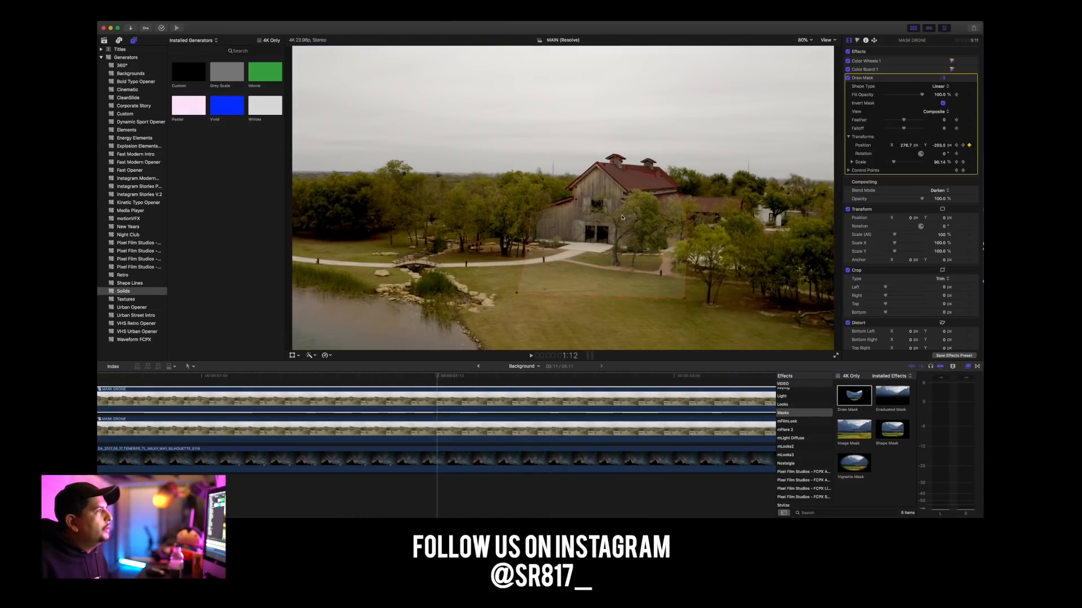
Move the mask down onto the barn roof at 1:00.
{"action": "left_click", "coordinate": [445, 380]}
{"action": "scroll", "coordinate": [445, 379], "scroll_direction": "left", "scroll_amount": 6}
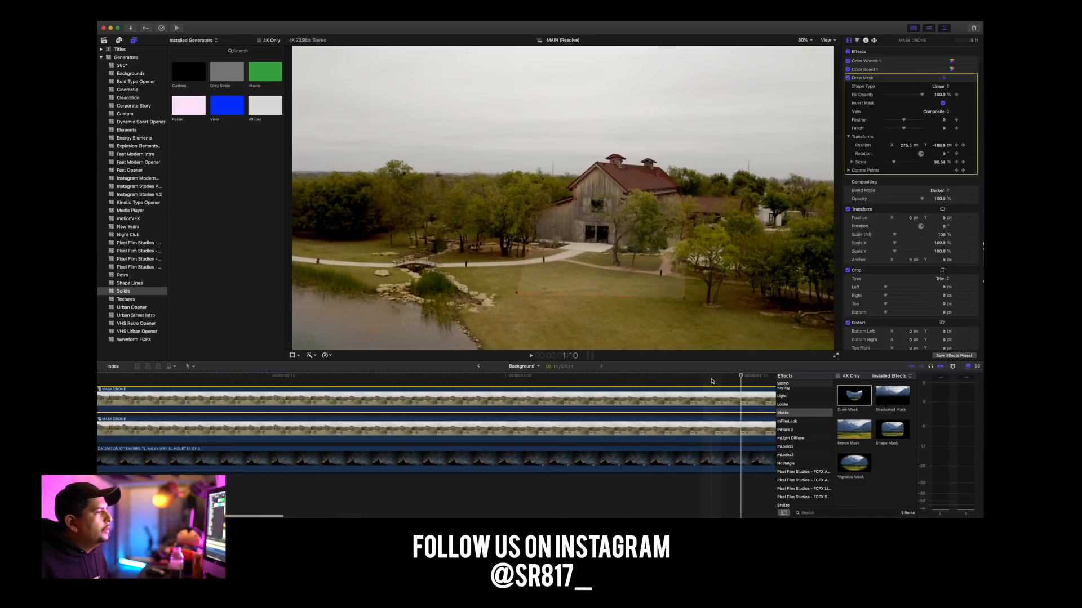
{"action": "left_click_drag", "start_coordinate": [741, 375], "coordinate": [510, 391]}
{"action": "left_click_drag", "start_coordinate": [622, 180], "coordinate": [623, 187]}
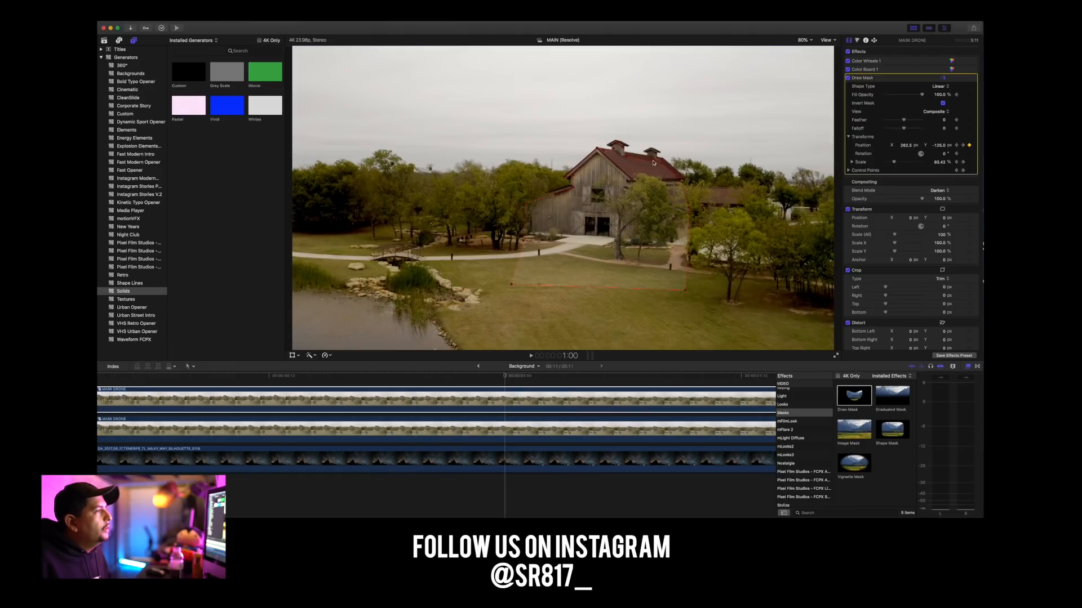
Realign the mask with the barn at frame 10, refine its roof control points, and reposition it again a few frames earlier.
{"action": "left_click_drag", "start_coordinate": [507, 387], "coordinate": [229, 389]}
{"action": "left_click_drag", "start_coordinate": [624, 175], "coordinate": [626, 174]}
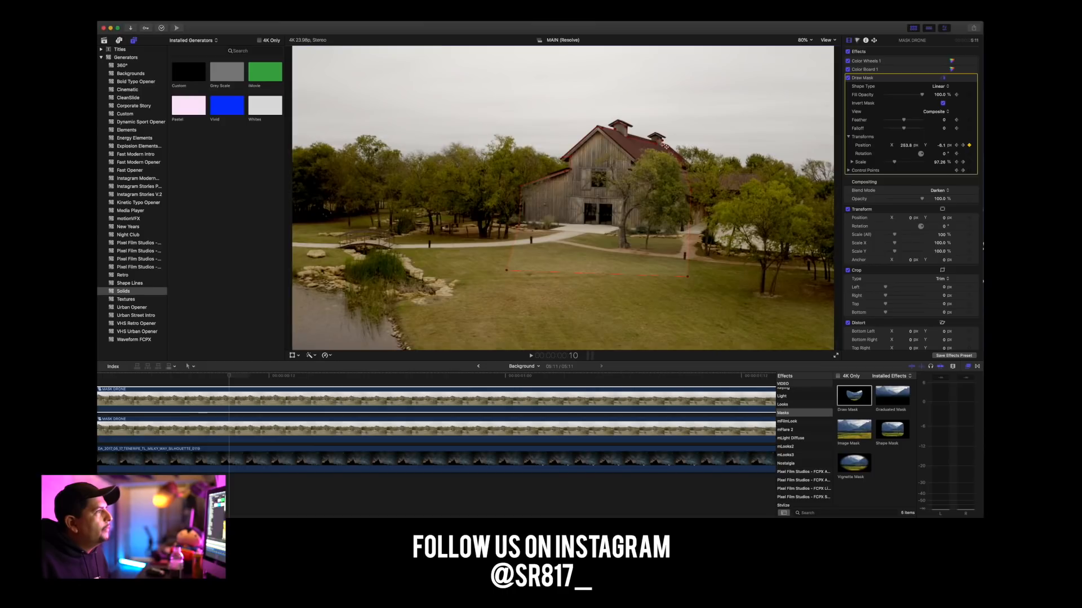
{"action": "left_click_drag", "start_coordinate": [658, 140], "coordinate": [662, 142]}
{"action": "left_click_drag", "start_coordinate": [661, 148], "coordinate": [662, 148]}
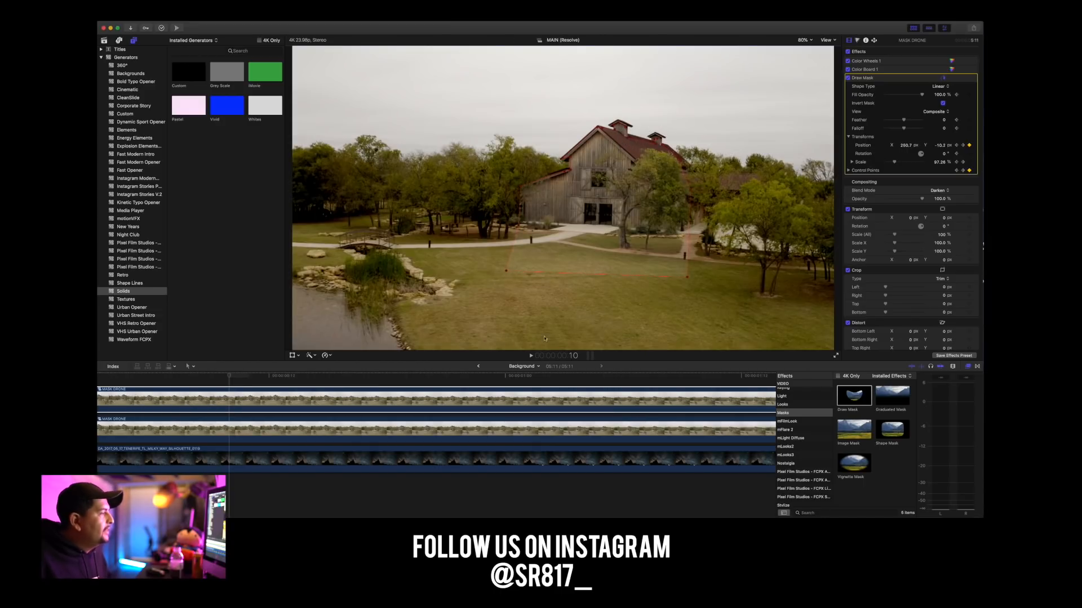
{"action": "scroll", "coordinate": [394, 429], "scroll_direction": "left", "scroll_amount": 3}
{"action": "left_click_drag", "start_coordinate": [310, 375], "coordinate": [236, 383]}
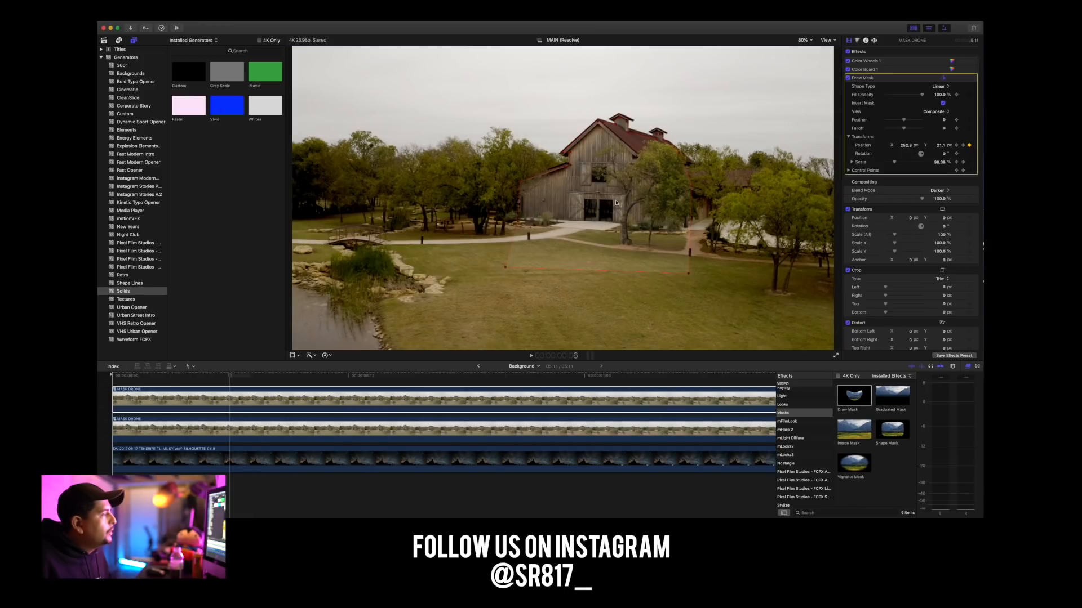
Scrub and play the Background compound clip to check how the mask follows the barn, and fit the whole timeline in view.
{"action": "left_click_drag", "start_coordinate": [230, 375], "coordinate": [103, 383]}
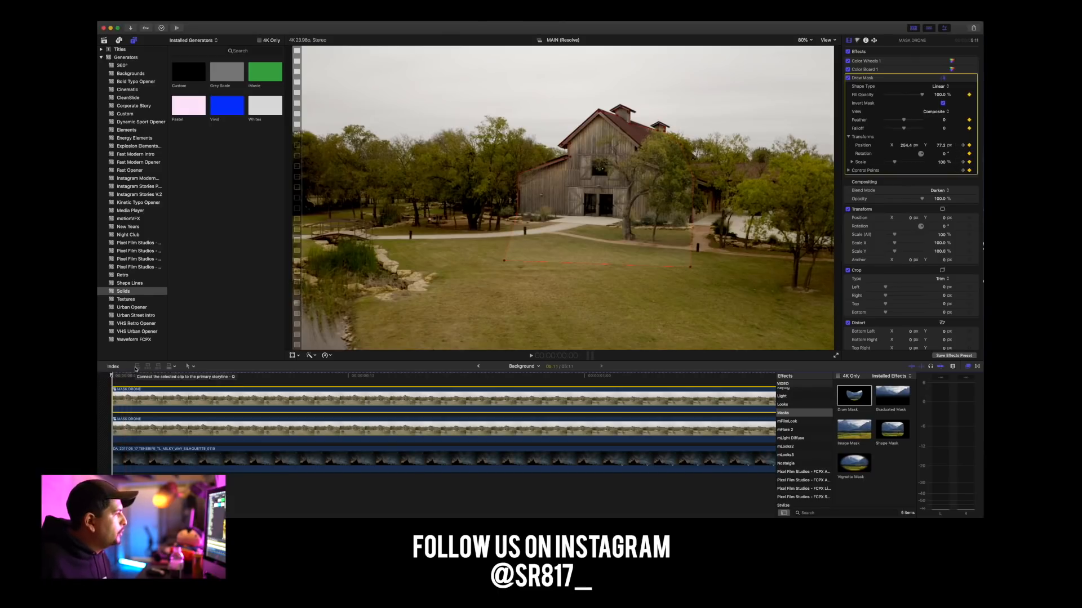
{"action": "left_click", "coordinate": [262, 376]}
{"action": "left_click_drag", "start_coordinate": [260, 377], "coordinate": [117, 379]}
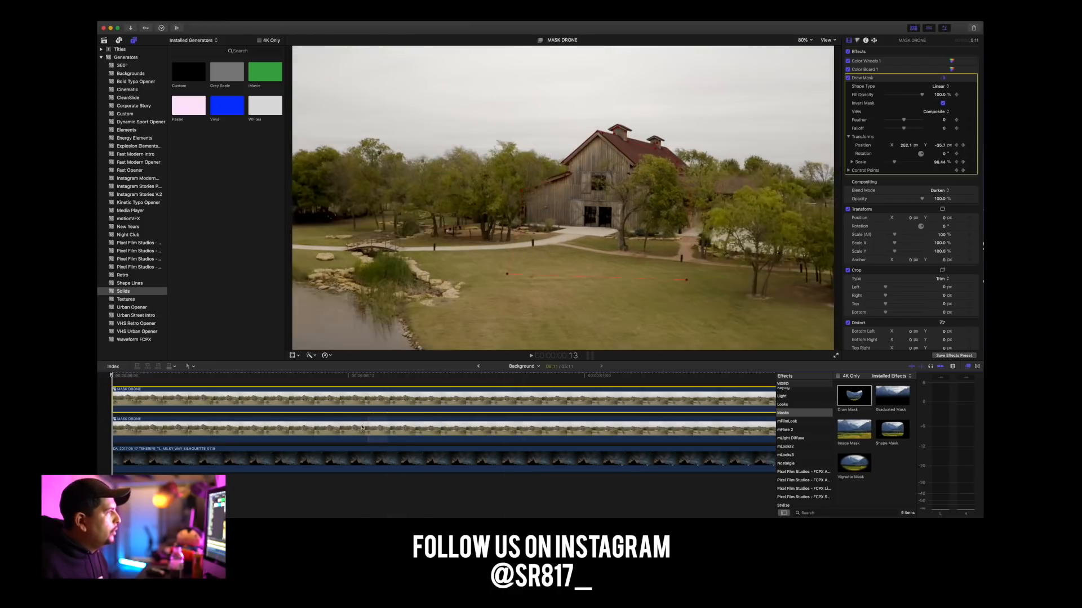
{"action": "left_click", "coordinate": [182, 376]}
{"action": "key", "text": "space"}
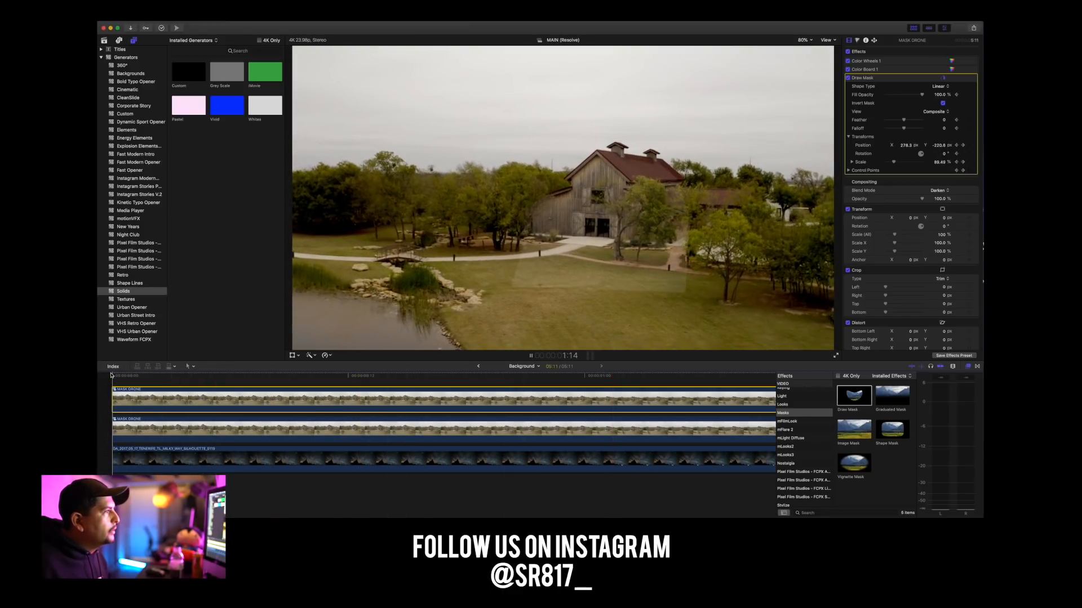
{"action": "key", "text": "space"}
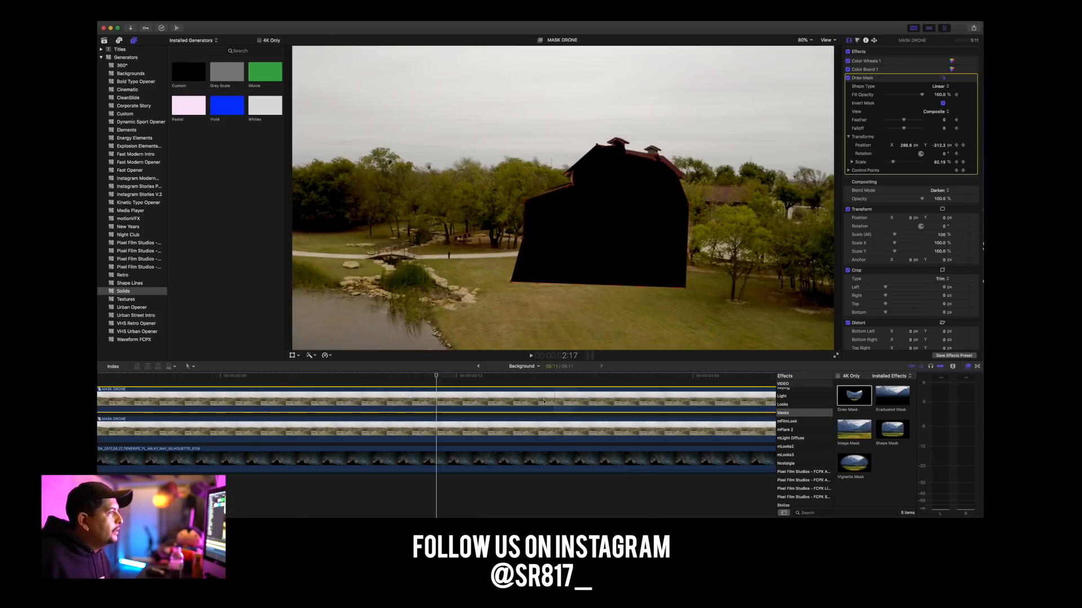
{"action": "scroll", "coordinate": [180, 382], "scroll_direction": "left", "scroll_amount": 15}
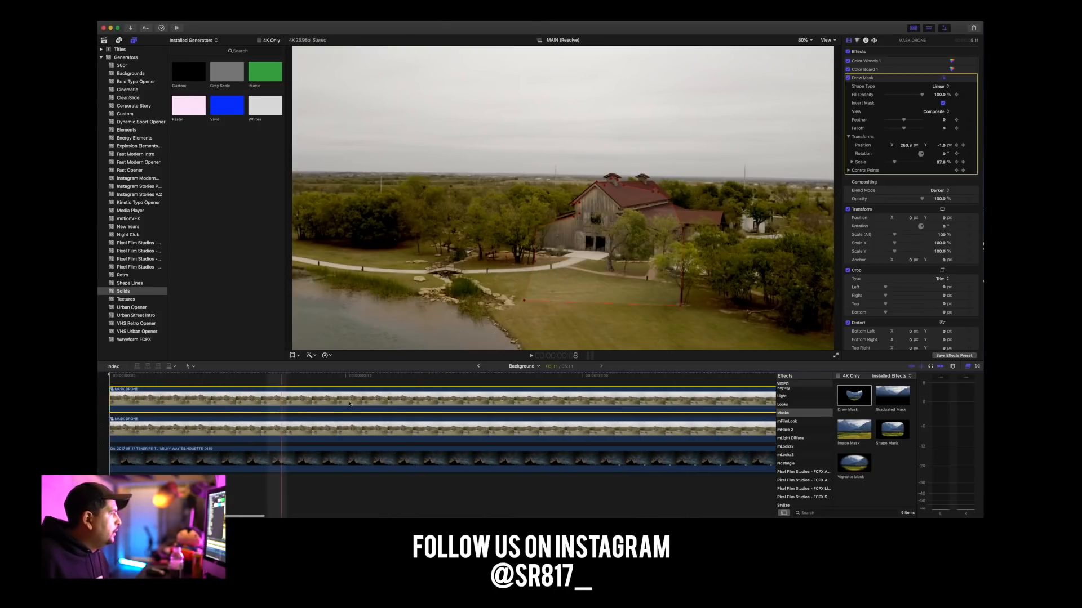
{"action": "left_click", "coordinate": [237, 379]}
{"action": "key", "text": "shift+z"}
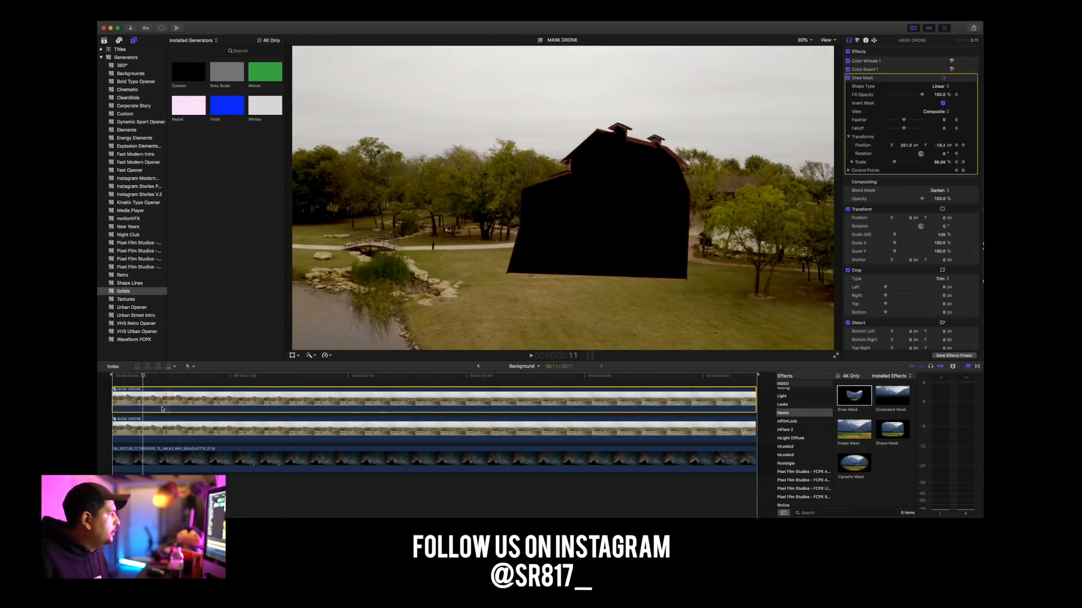
Fine-tune the highlights, midtones and shadows in Color Wheels 1 of the lower MASK DRONE clip.
{"action": "left_click", "coordinate": [177, 428]}
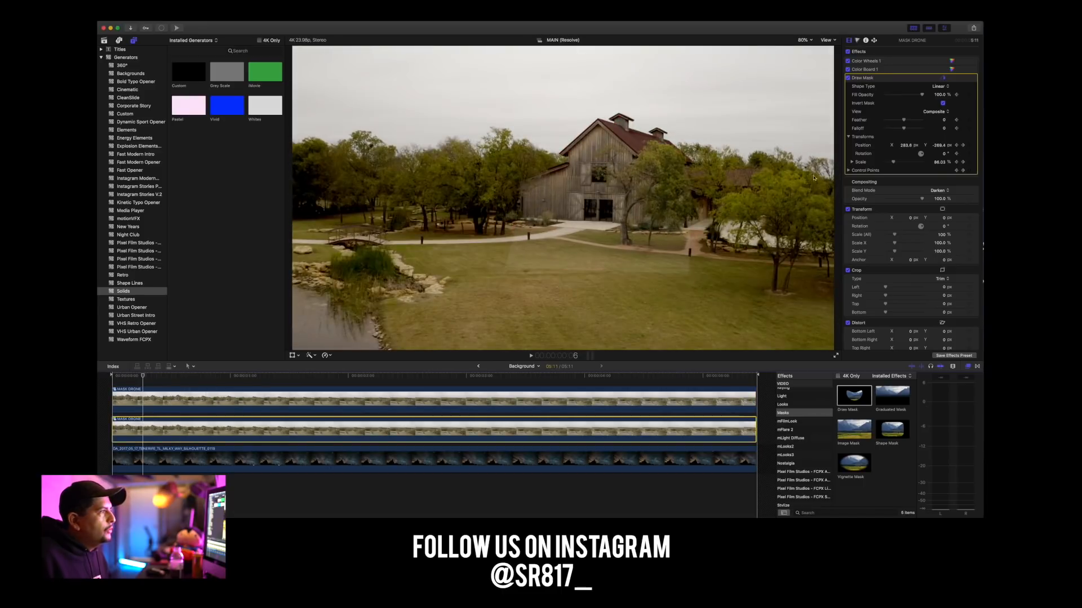
{"action": "left_click", "coordinate": [952, 62]}
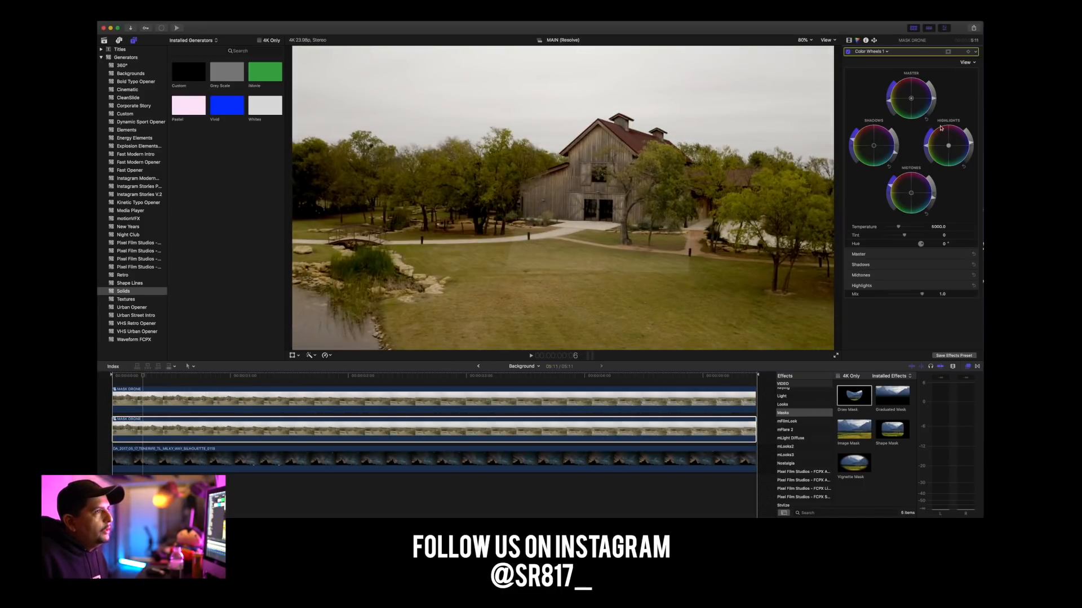
{"action": "left_click_drag", "start_coordinate": [971, 145], "coordinate": [969, 141]}
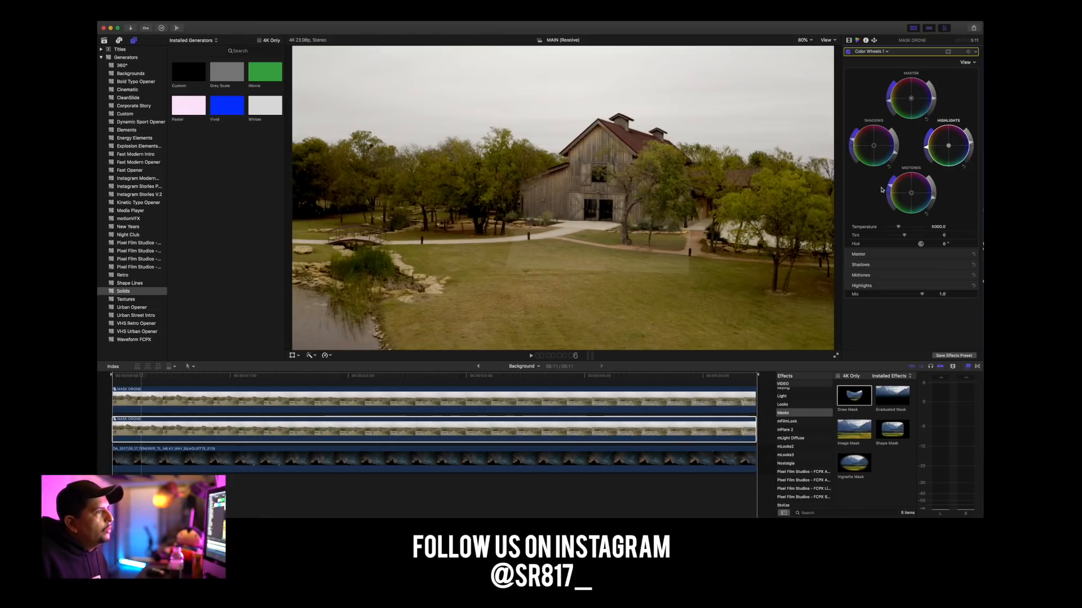
{"action": "left_click_drag", "start_coordinate": [971, 143], "coordinate": [971, 144]}
{"action": "left_click_drag", "start_coordinate": [934, 193], "coordinate": [935, 198]}
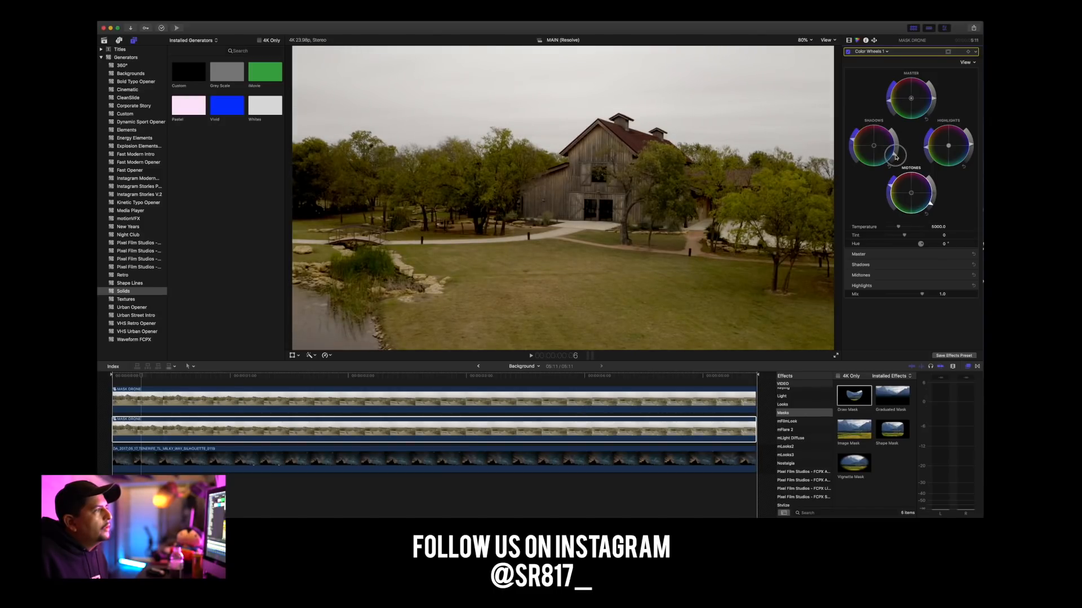
{"action": "left_click", "coordinate": [849, 139]}
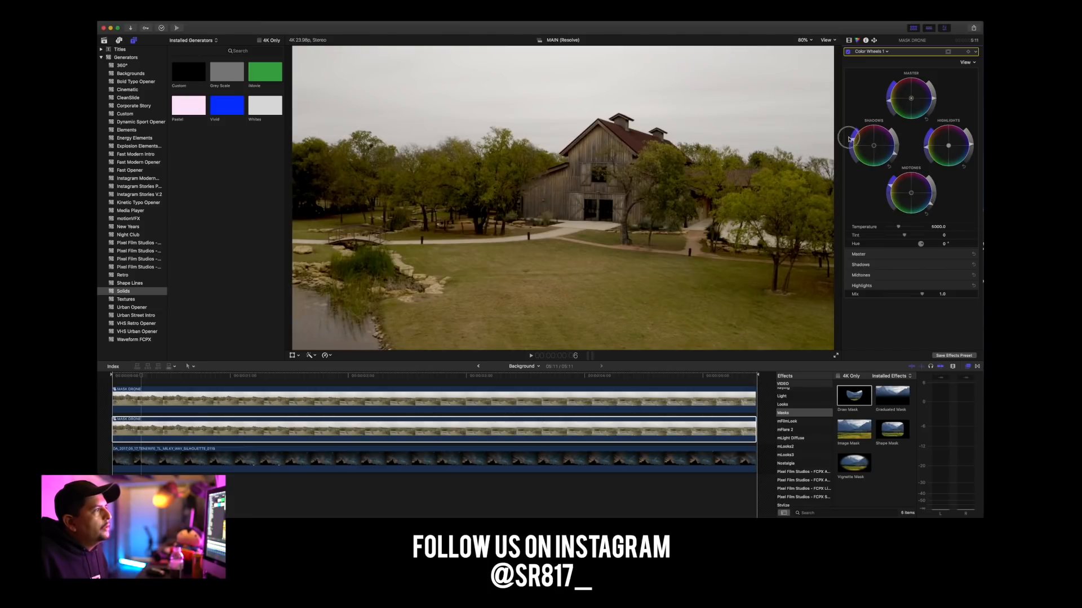
Preview the composite from the start in the TEST DRONE FOOTAGE project and reopen the Background compound clip.
{"action": "mouse_move", "coordinate": [123, 373]}
{"action": "left_mouse_down"}
{"action": "mouse_move", "coordinate": [319, 371]}
{"action": "mouse_move", "coordinate": [107, 374]}
{"action": "left_mouse_up"}
{"action": "scroll", "coordinate": [122, 401], "scroll_direction": "down", "scroll_amount": 2}
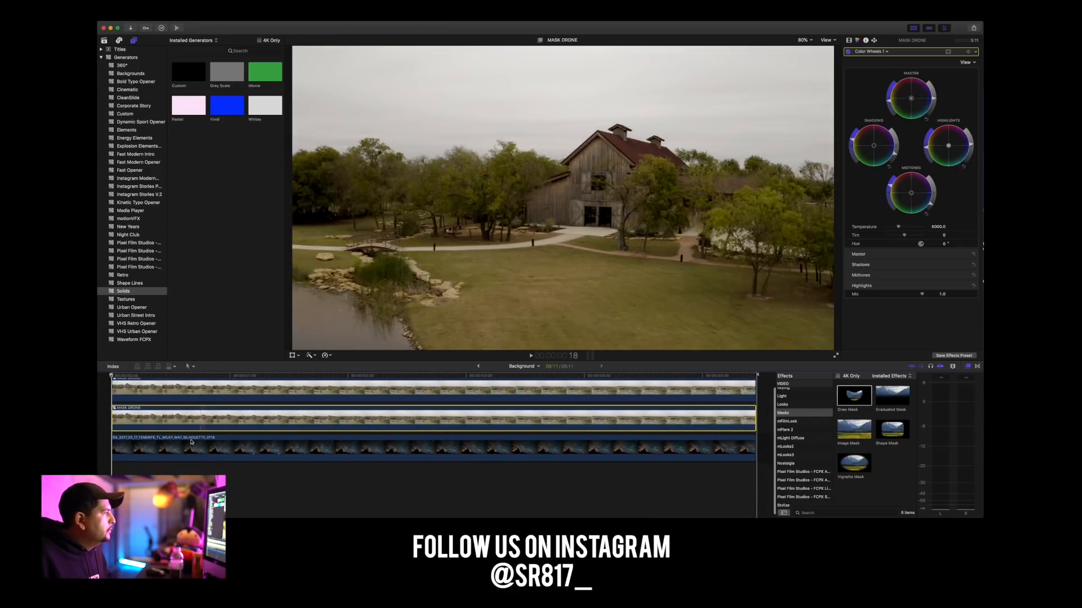
{"action": "left_click", "coordinate": [207, 376]}
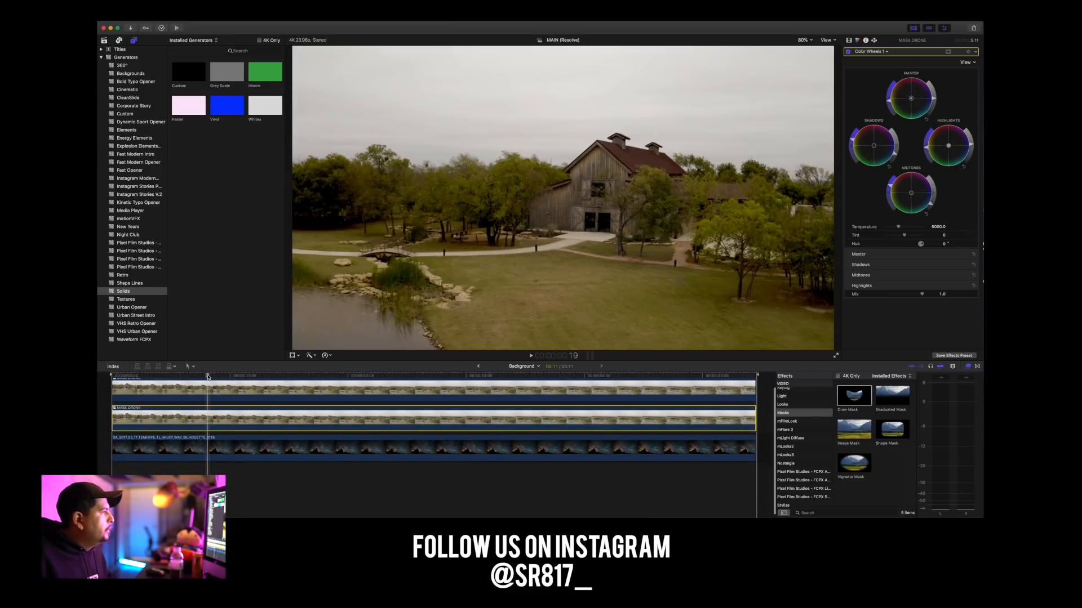
{"action": "left_click", "coordinate": [478, 367]}
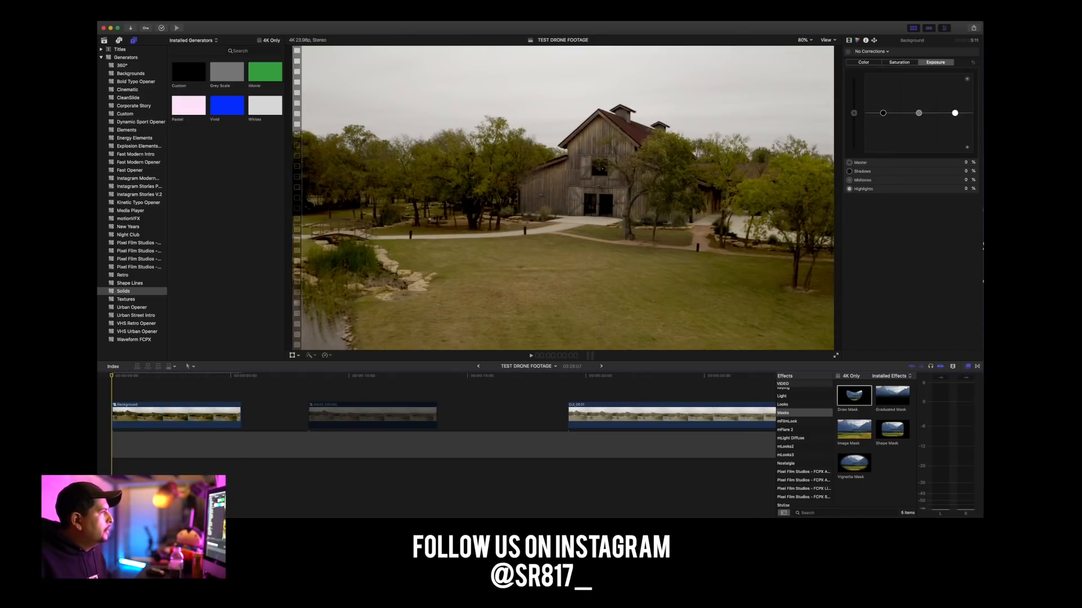
{"action": "key", "text": "space"}
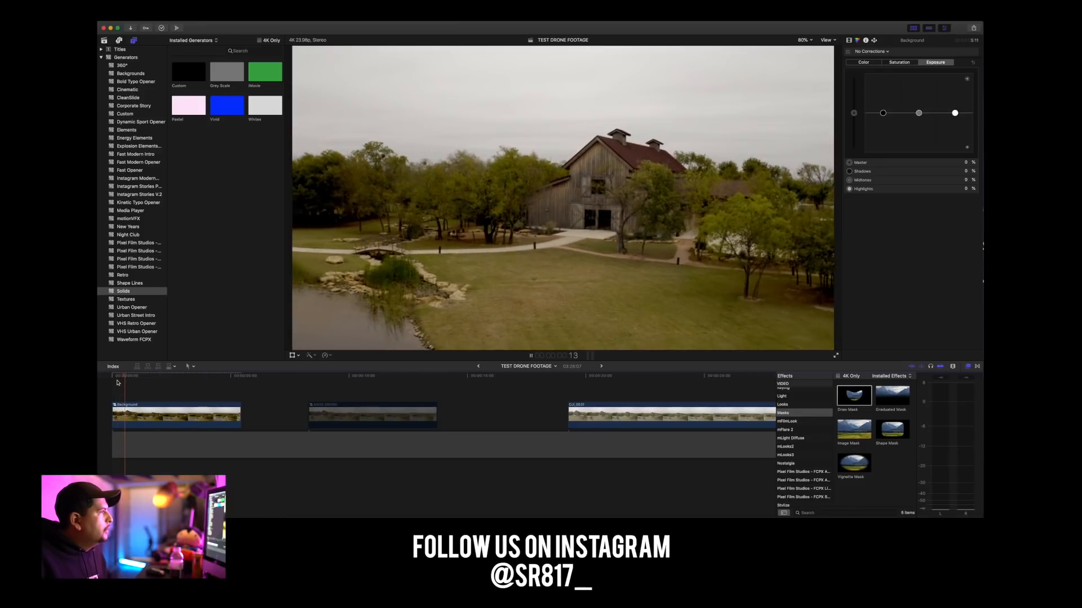
{"action": "double_click", "coordinate": [169, 414]}
{"action": "left_click", "coordinate": [287, 417]}
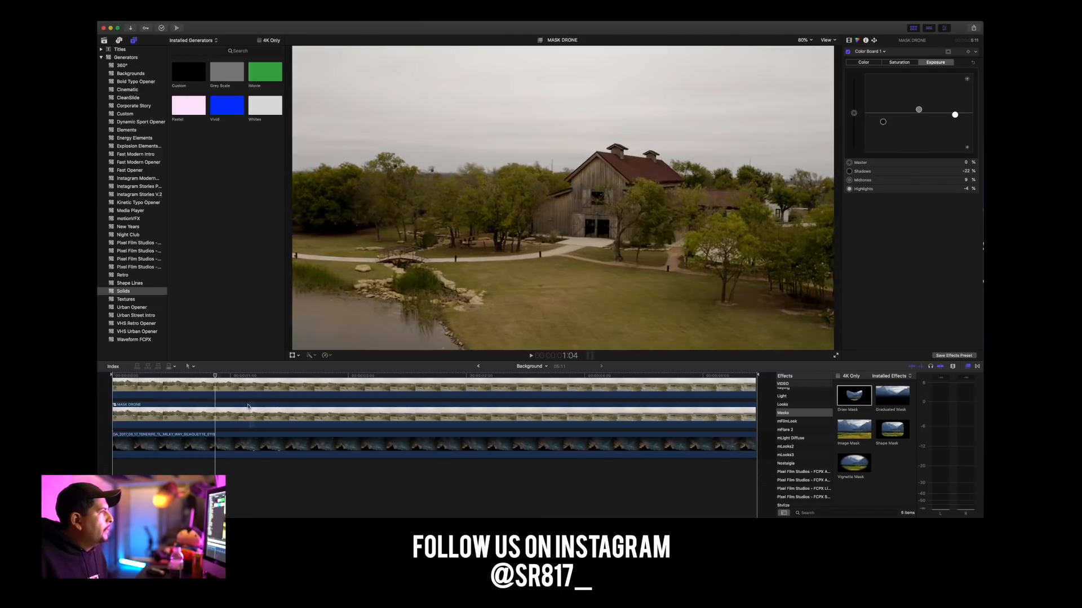
Copy the upper MASK DRONE clip's attributes and paste only Draw Mask onto the lower MASK DRONE clip, with keyframe timing Stretch to Fit.
{"action": "left_click", "coordinate": [239, 407]}
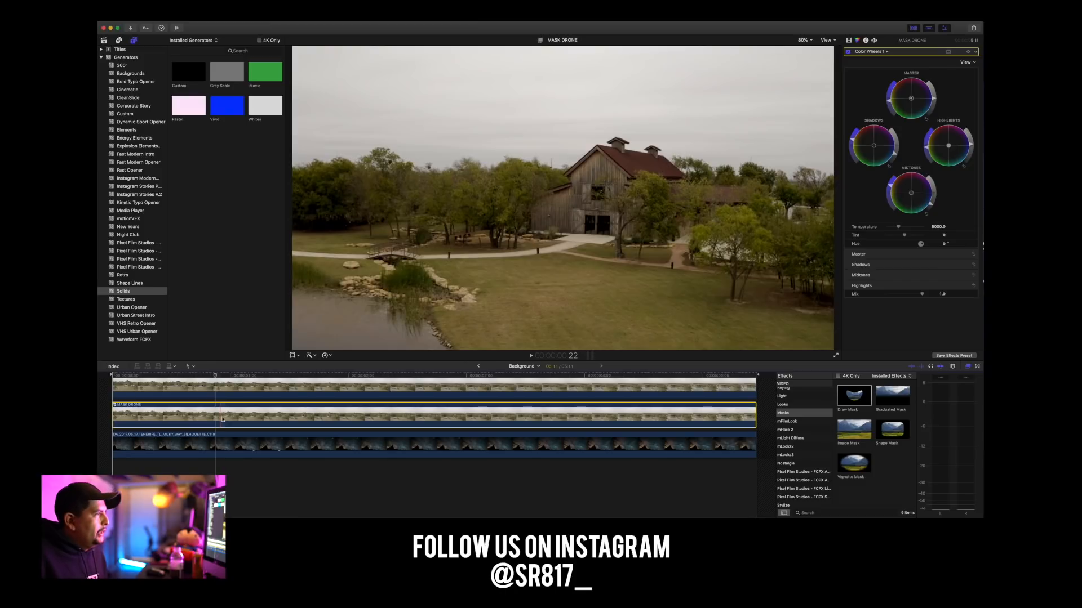
{"action": "key", "text": "s"}
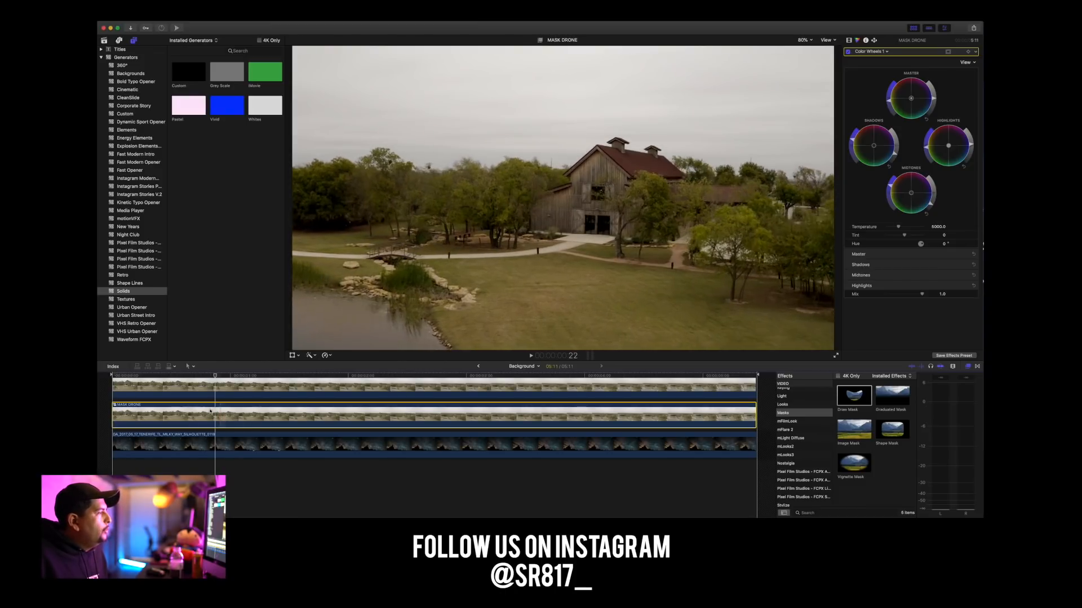
{"action": "scroll", "coordinate": [220, 395], "scroll_direction": "up", "scroll_amount": 4}
{"action": "scroll", "coordinate": [217, 395], "scroll_direction": "down", "scroll_amount": 3}
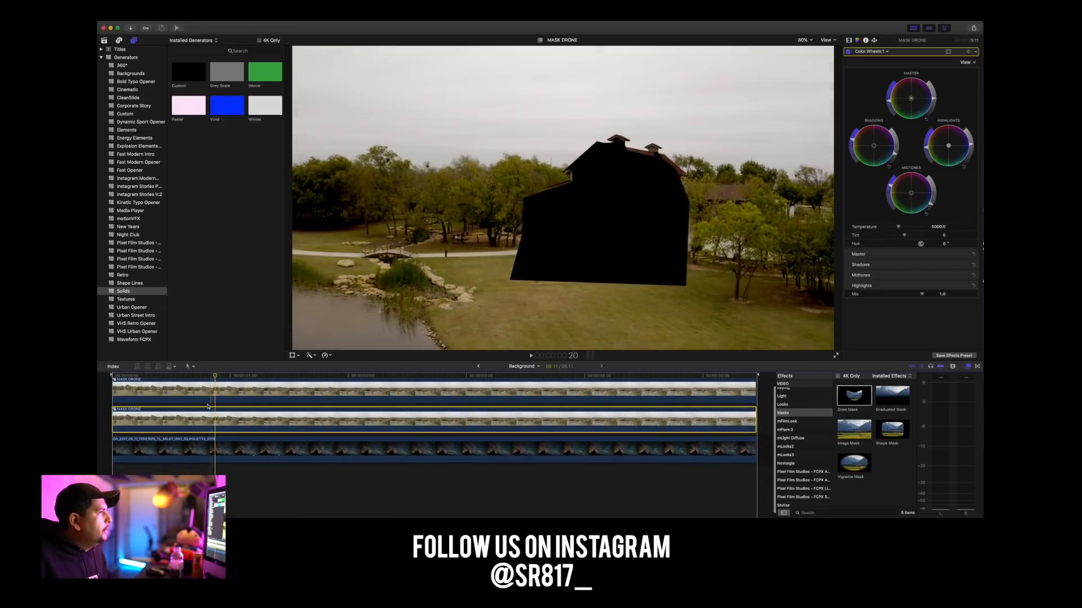
{"action": "left_click", "coordinate": [217, 391]}
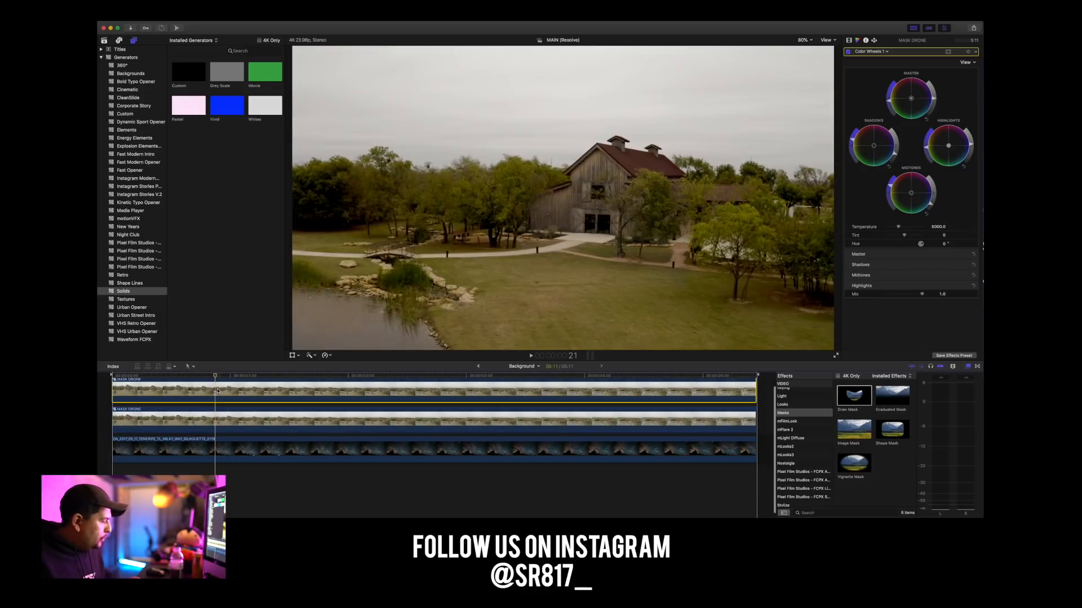
{"action": "left_click", "coordinate": [216, 423]}
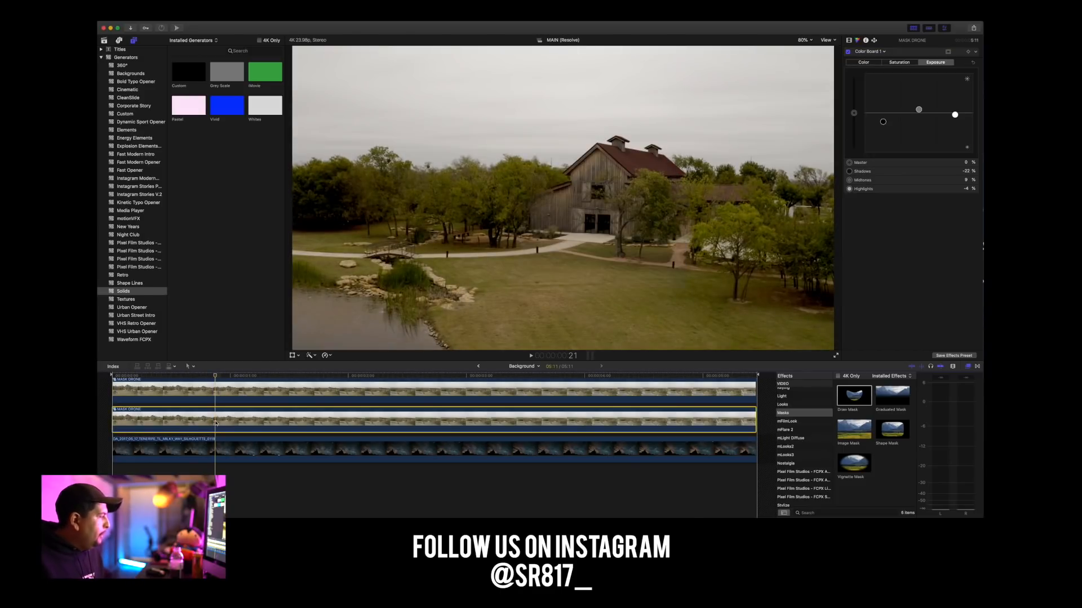
{"action": "key", "text": "super+shift+v"}
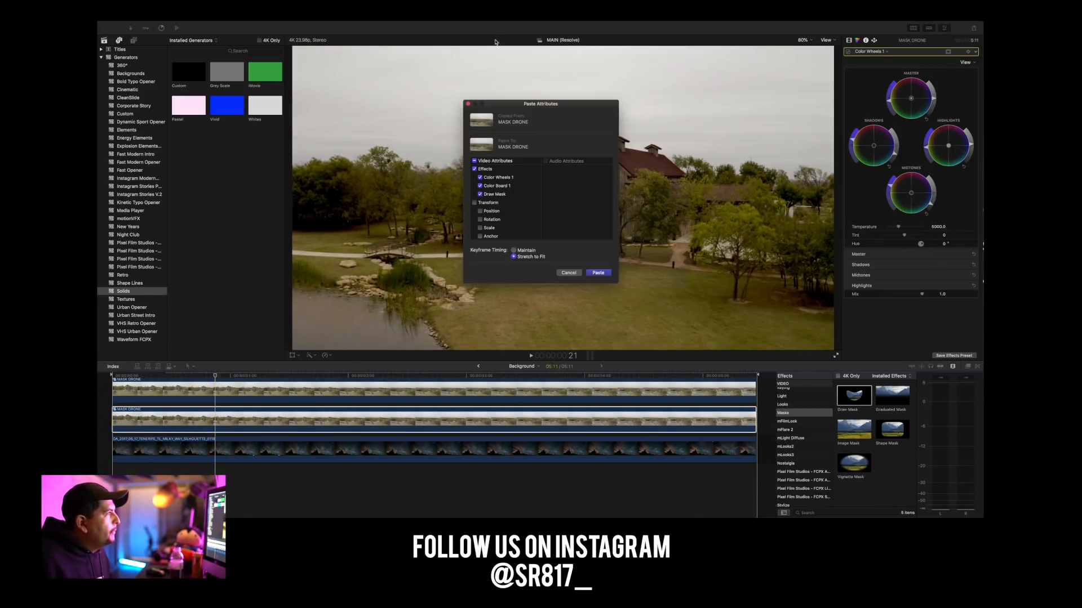
{"action": "scroll", "coordinate": [501, 231], "scroll_direction": "down", "scroll_amount": 3}
{"action": "scroll", "coordinate": [478, 225], "scroll_direction": "up", "scroll_amount": 5}
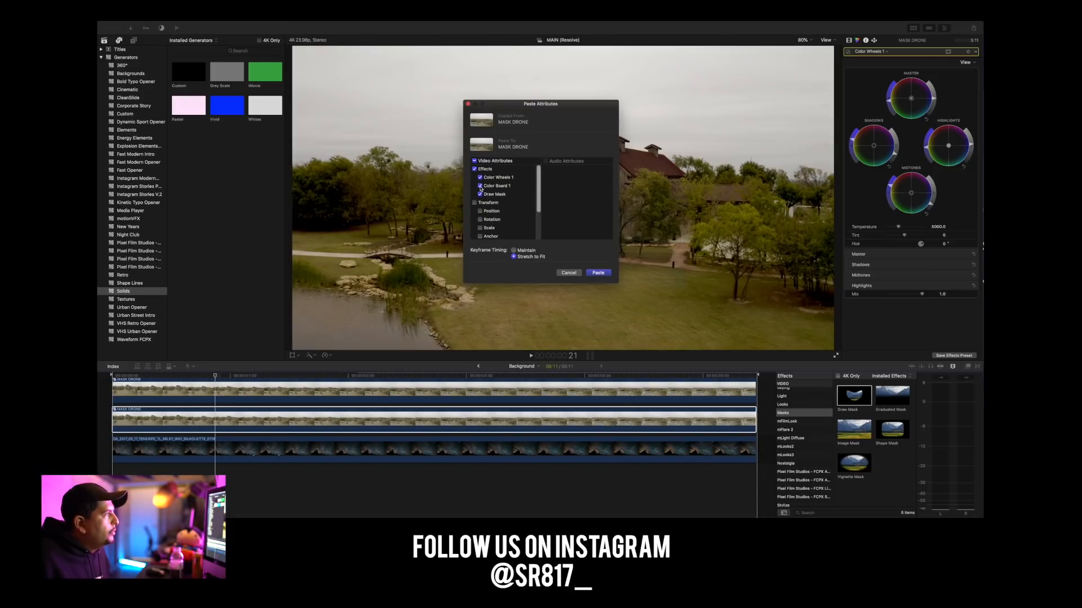
{"action": "left_click", "coordinate": [480, 178]}
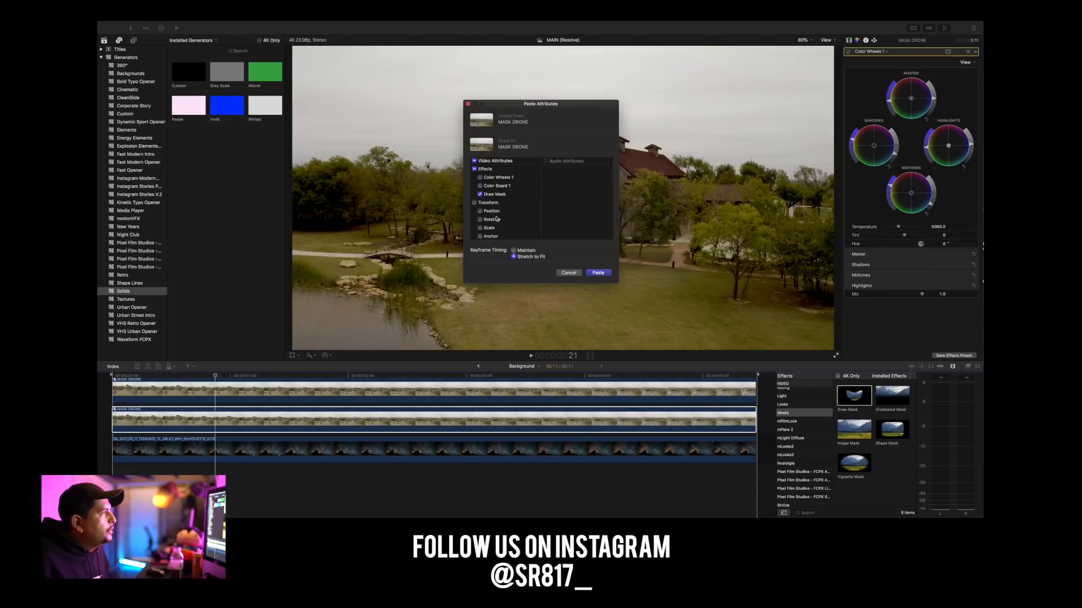
{"action": "left_click", "coordinate": [597, 273]}
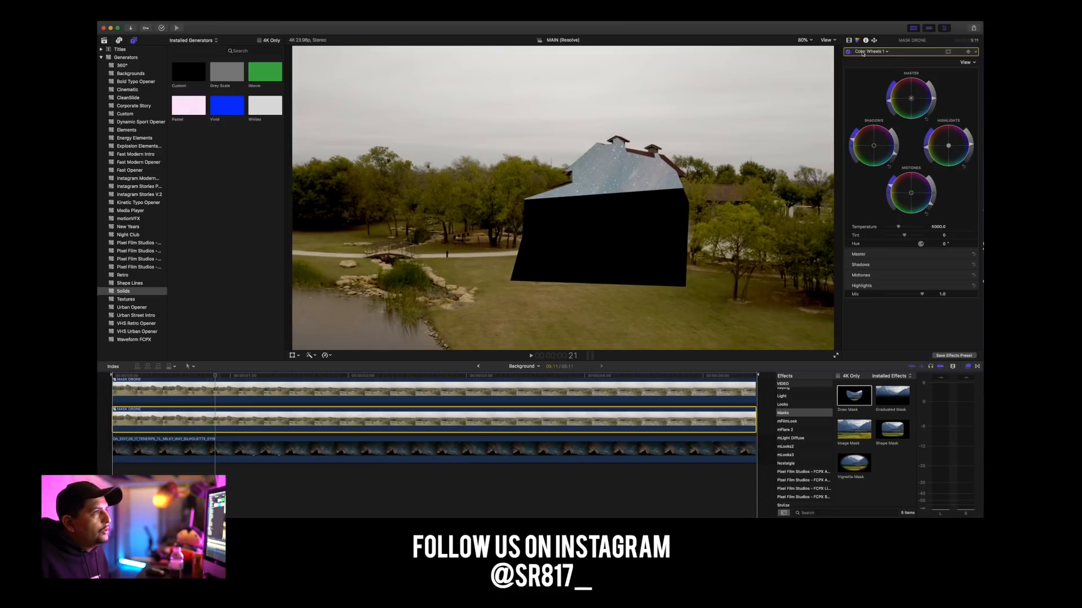
Turn off Invert Mask in the lower MASK DRONE clip's Draw Mask and play the composite from the start.
{"action": "left_click", "coordinate": [849, 40]}
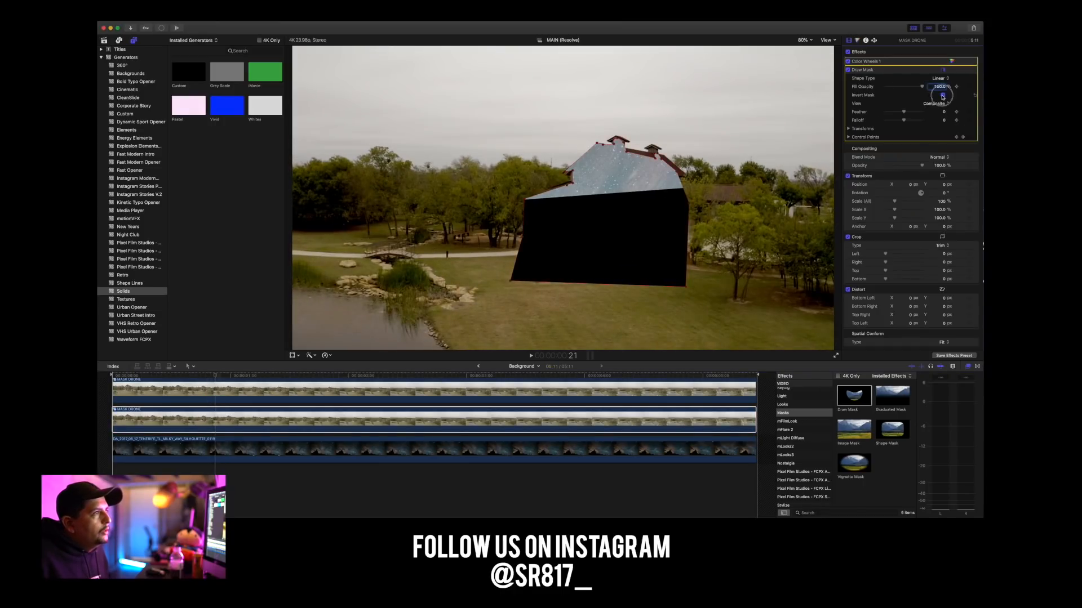
{"action": "left_click", "coordinate": [942, 95]}
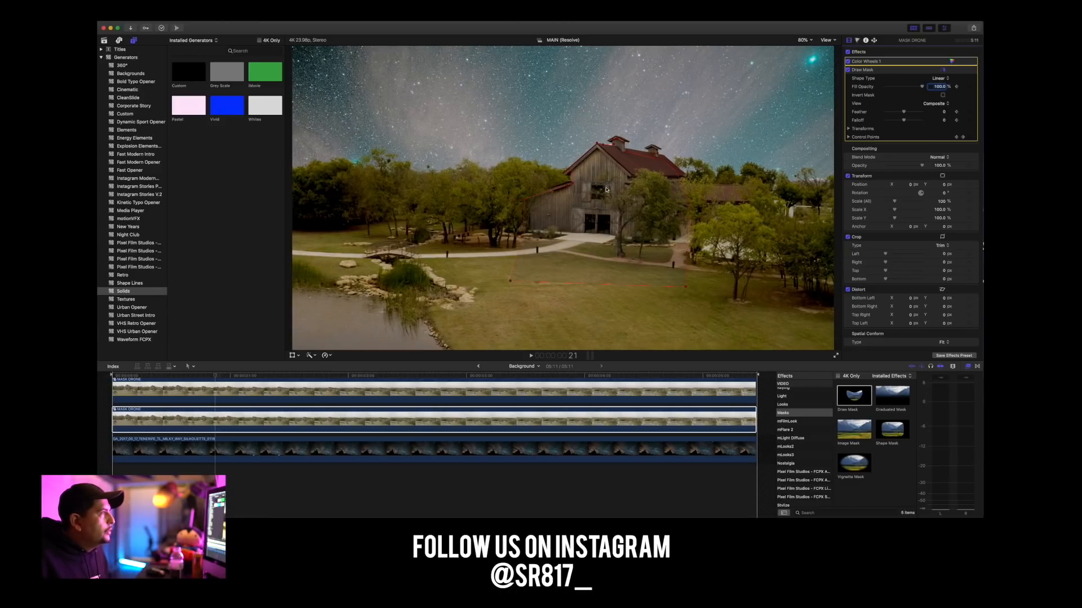
{"action": "left_click", "coordinate": [615, 149]}
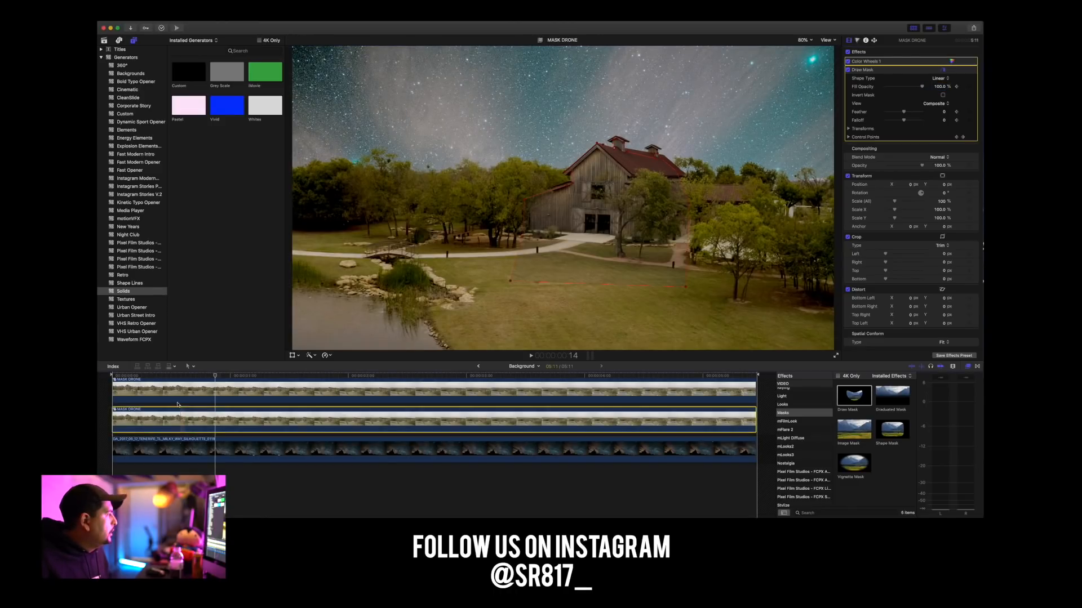
{"action": "left_click", "coordinate": [106, 376]}
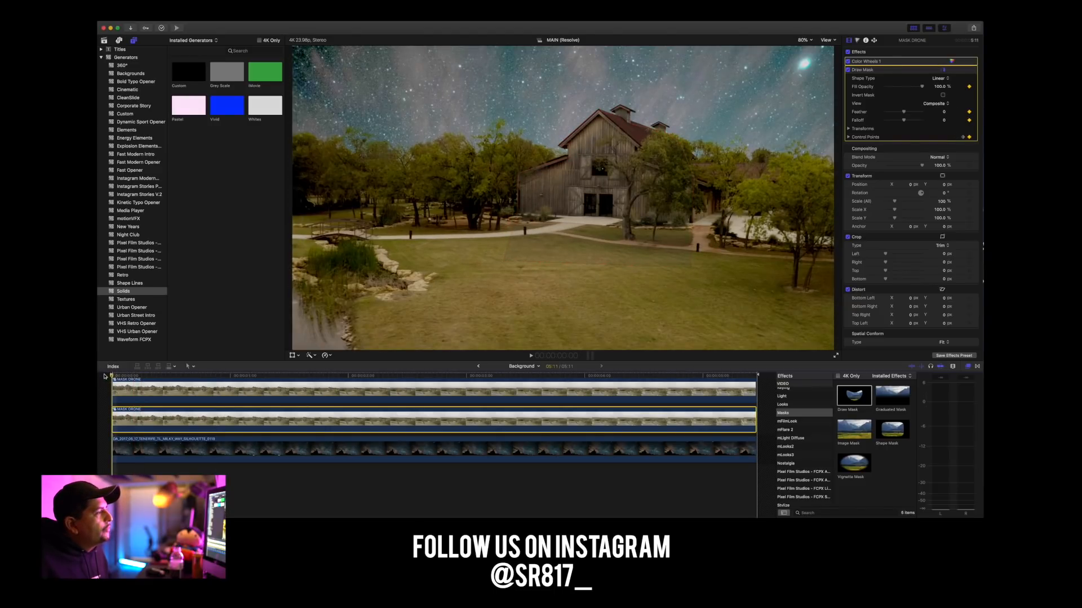
{"action": "key", "text": "space"}
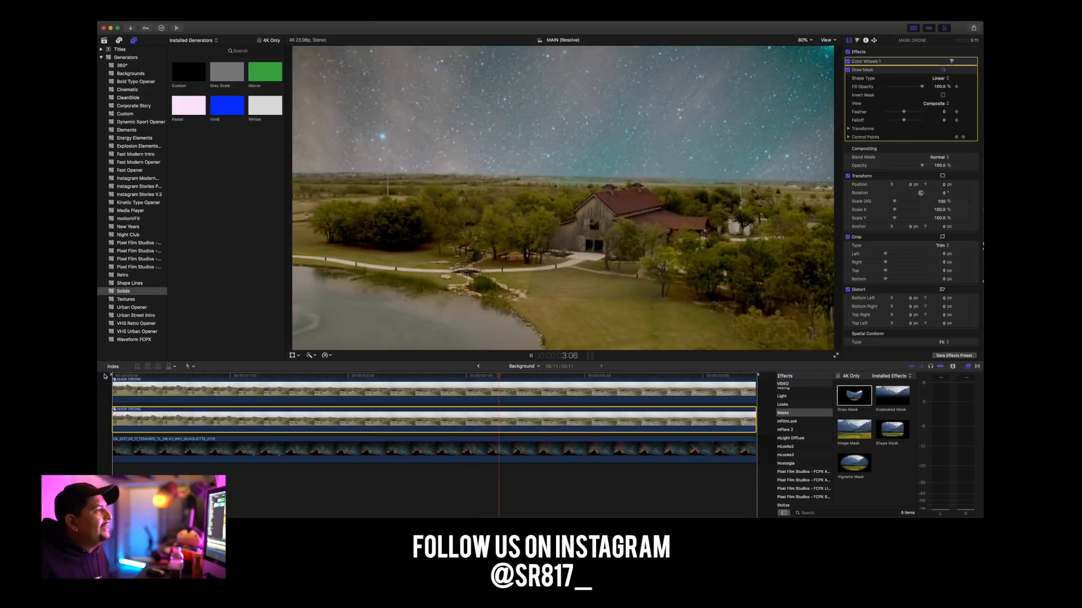
{"action": "key", "text": "space"}
Toggle Draw Mask and Color Wheels 1 on the lower MASK DRONE clip at 1:01 to compare, leaving Color Wheels 1 off.
{"action": "left_click", "coordinate": [237, 419]}
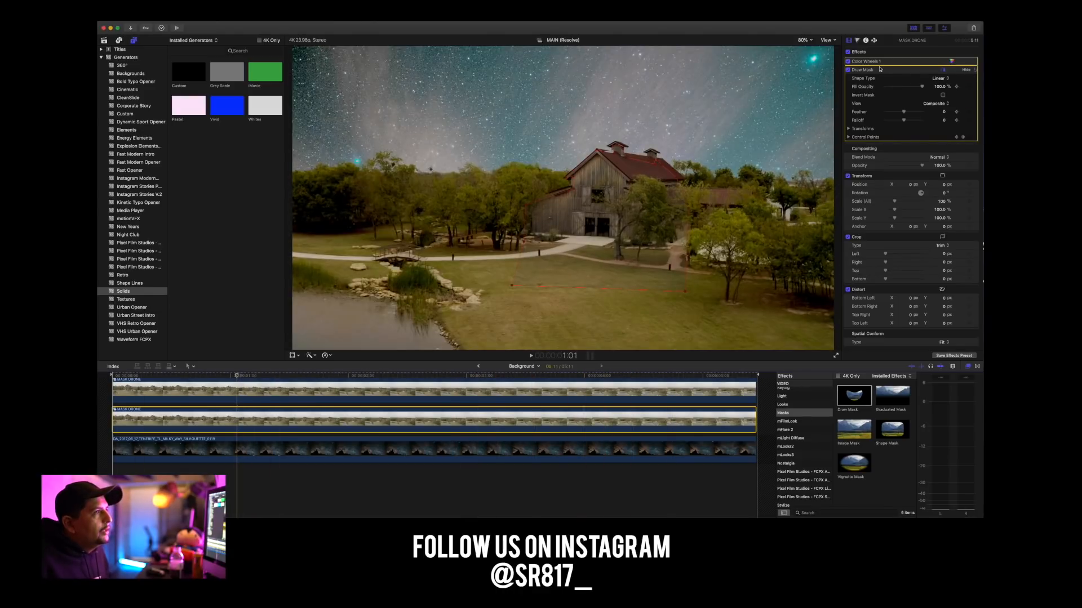
{"action": "left_click", "coordinate": [848, 70]}
{"action": "left_click", "coordinate": [849, 70]}
{"action": "left_click", "coordinate": [848, 61]}
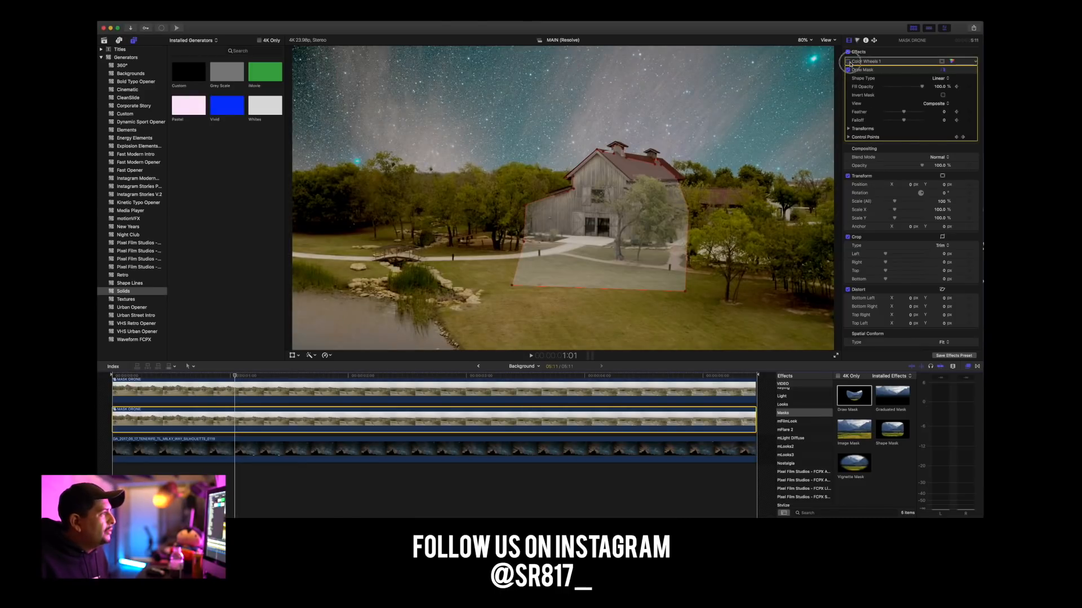
{"action": "left_click", "coordinate": [848, 61]}
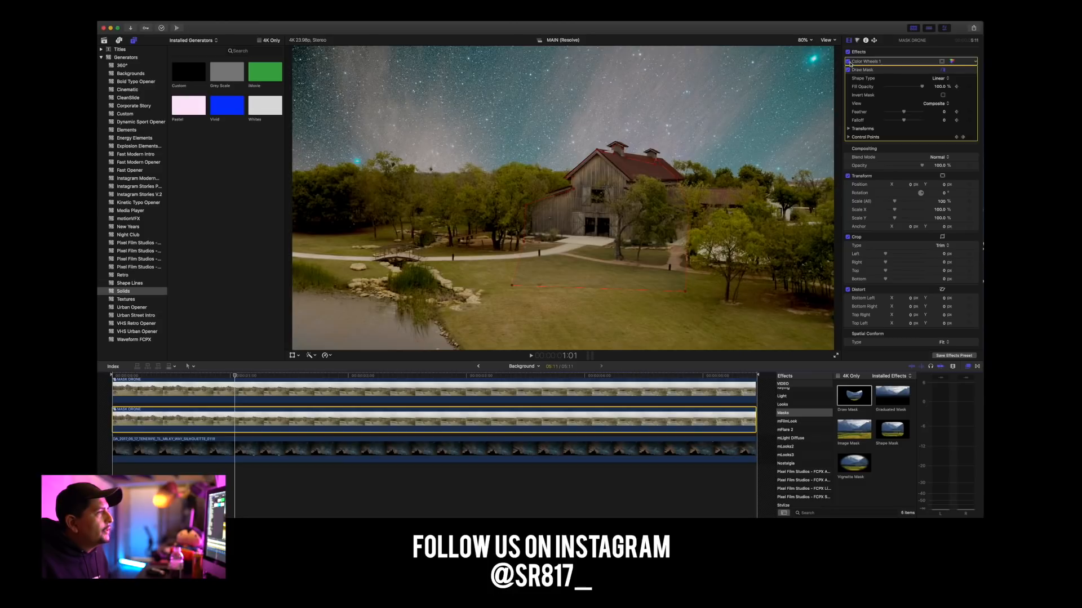
{"action": "left_click", "coordinate": [848, 61]}
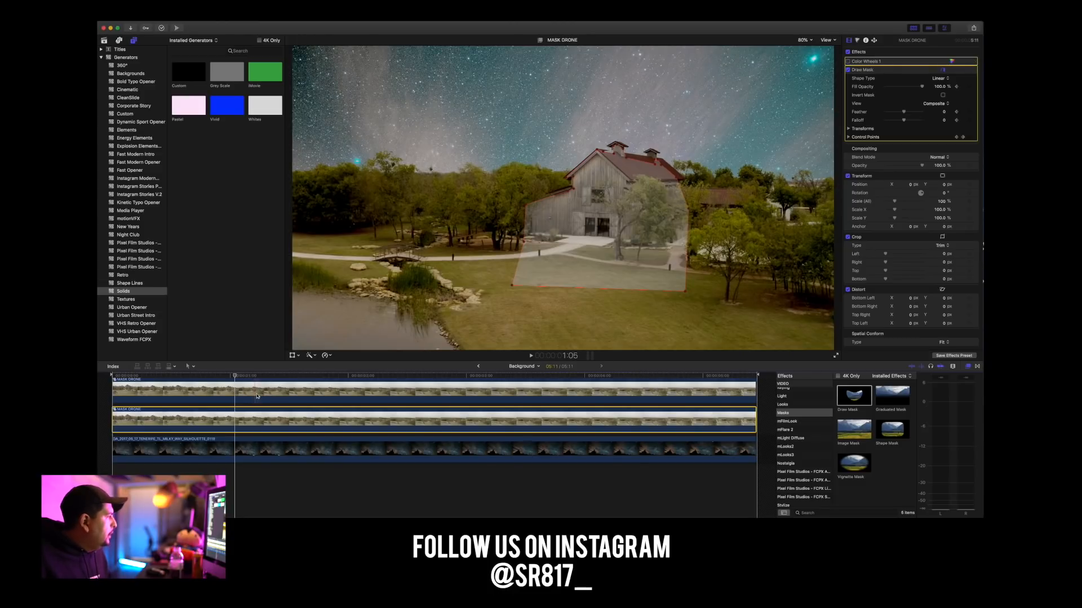
{"action": "scroll", "coordinate": [256, 396], "scroll_direction": "up", "scroll_amount": 2}
{"action": "left_click", "coordinate": [231, 406]}
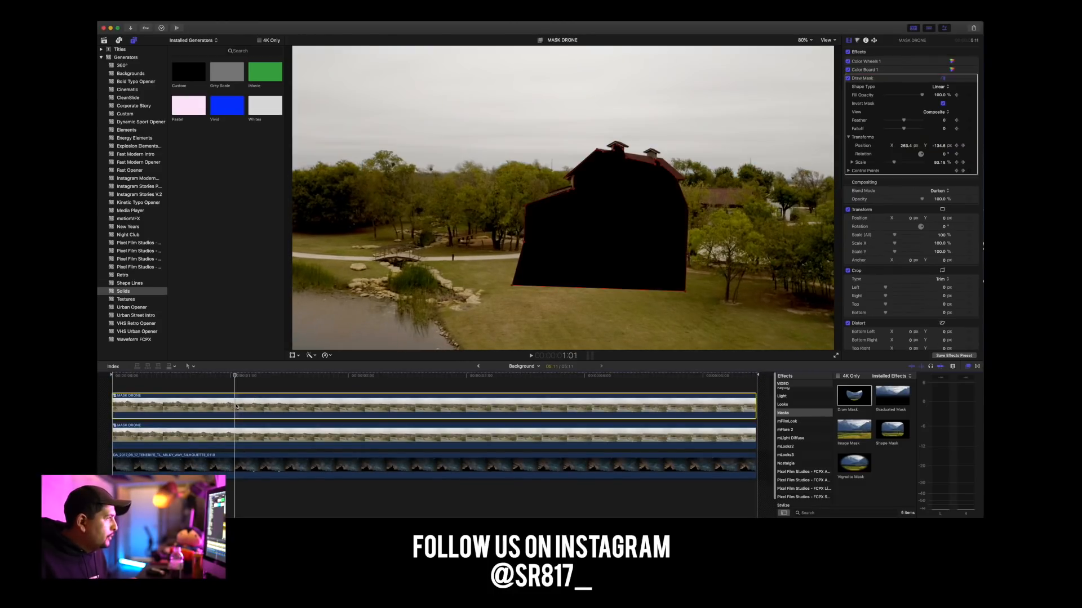
{"action": "left_click", "coordinate": [862, 62]}
{"action": "left_click", "coordinate": [866, 71]}
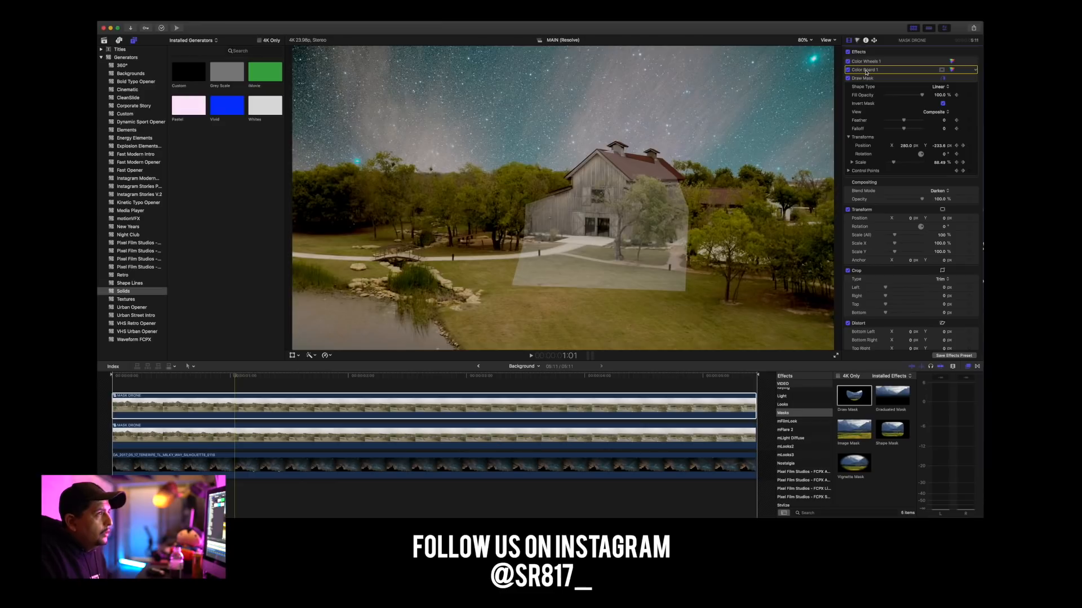
{"action": "key", "text": "Delete"}
{"action": "left_click", "coordinate": [865, 62]}
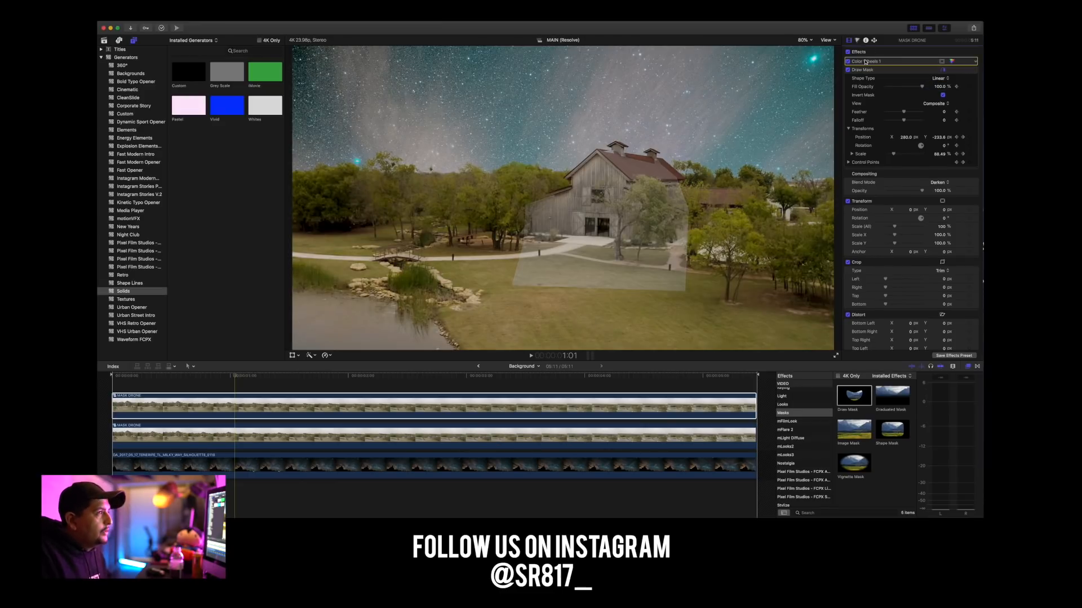
{"action": "key", "text": "Delete"}
{"action": "left_click", "coordinate": [234, 402]}
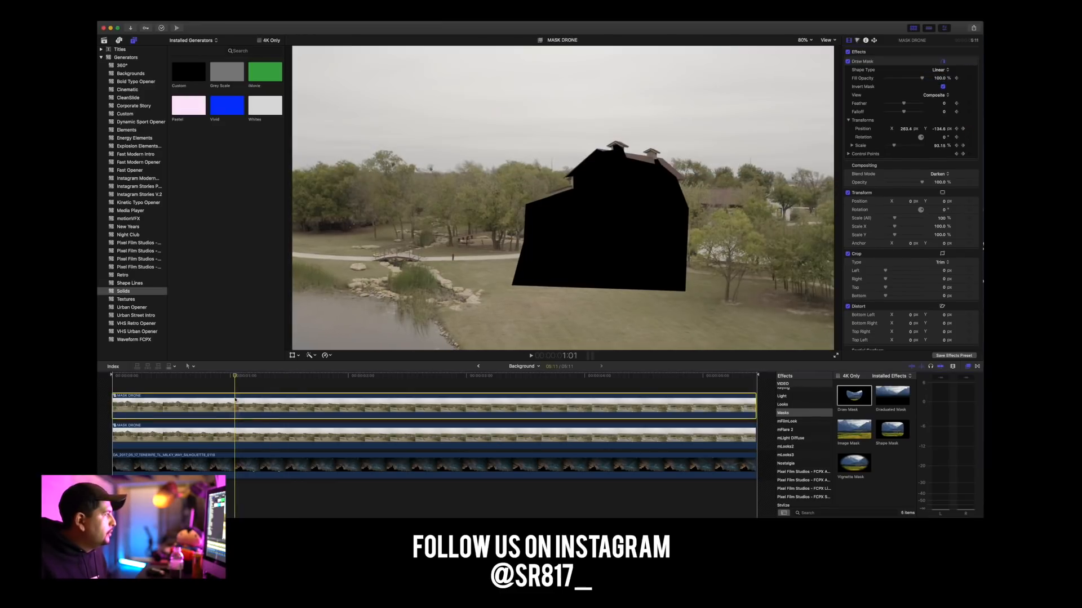
{"action": "key", "text": "super+z"}
{"action": "key", "text": "super+z"}
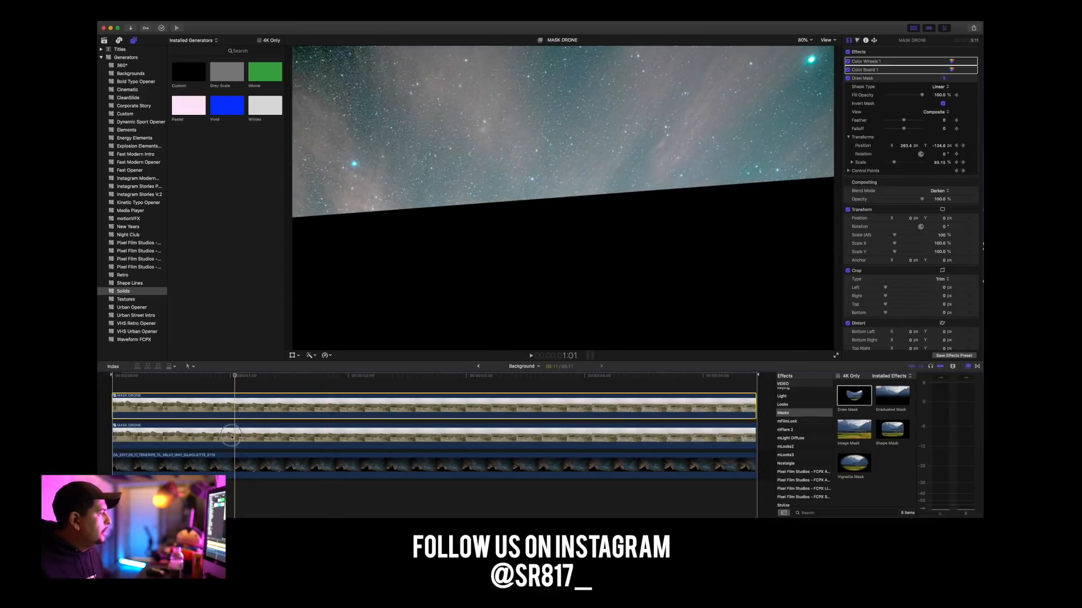
Delete the disabled Color Wheels 1 effect from the lower MASK DRONE clip.
{"action": "left_click", "coordinate": [235, 435]}
{"action": "left_click", "coordinate": [864, 65]}
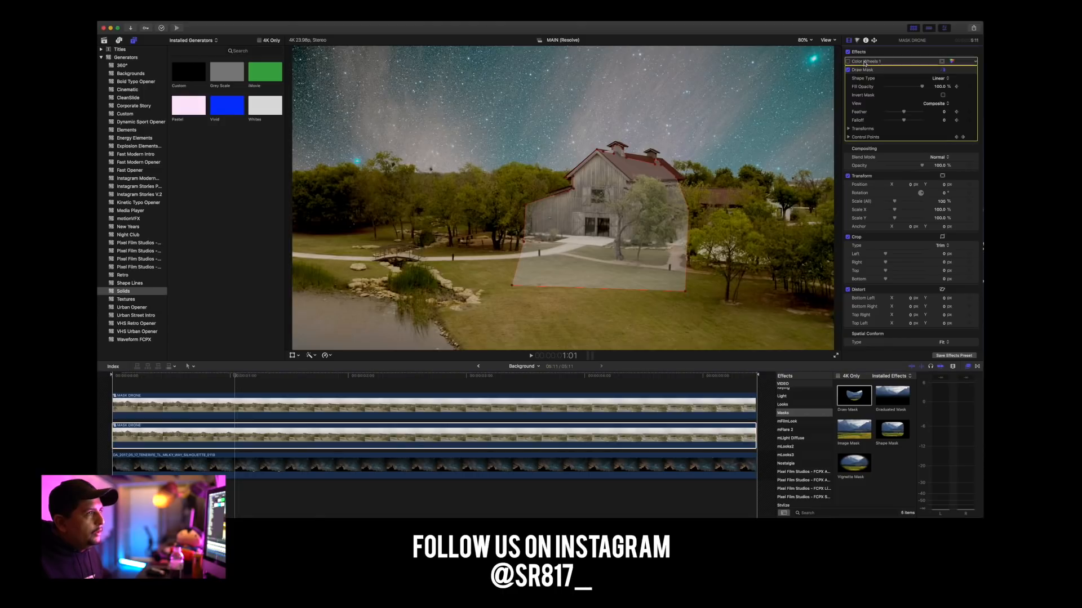
{"action": "left_click", "coordinate": [868, 62]}
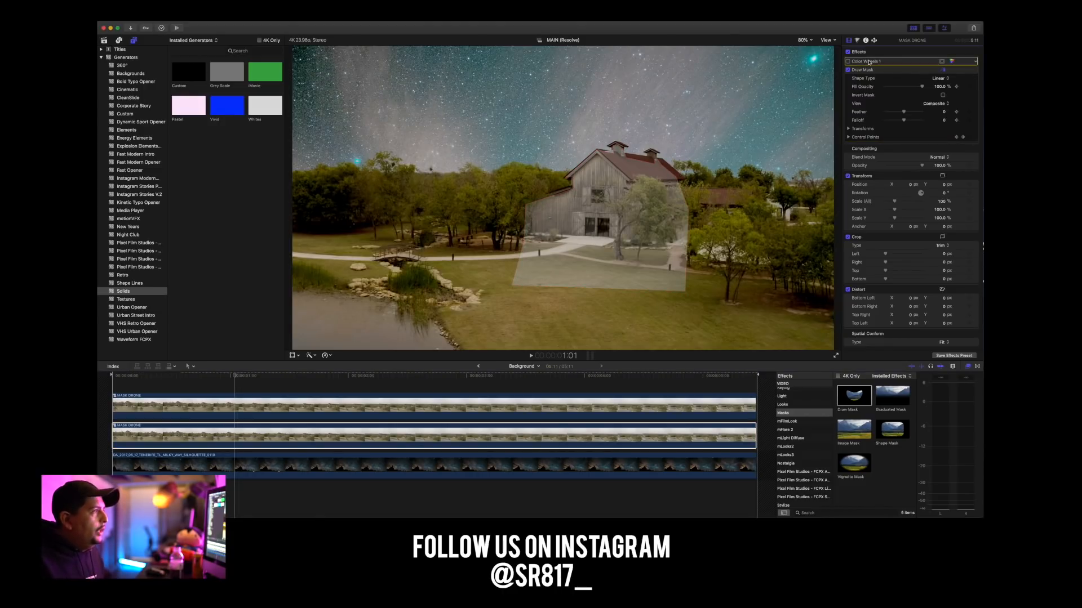
{"action": "key", "text": "Delete"}
Copy the upper MASK DRONE clip's attributes and paste Color Wheels 1 and Color Board 1 onto the lower MASK DRONE clip with Stretch to Fit timing.
{"action": "left_click", "coordinate": [219, 405]}
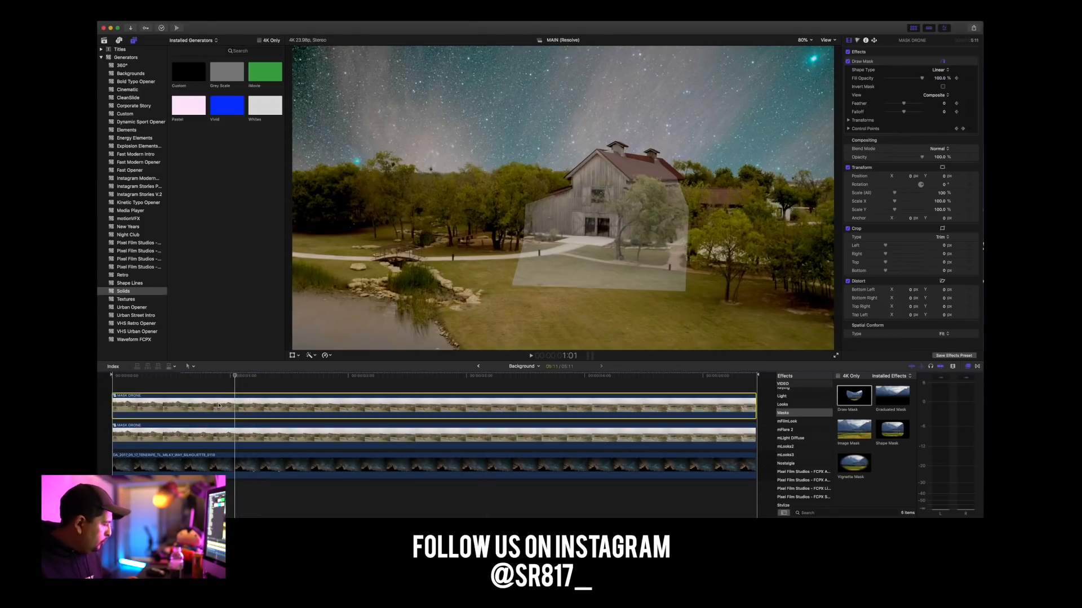
{"action": "left_click", "coordinate": [235, 441]}
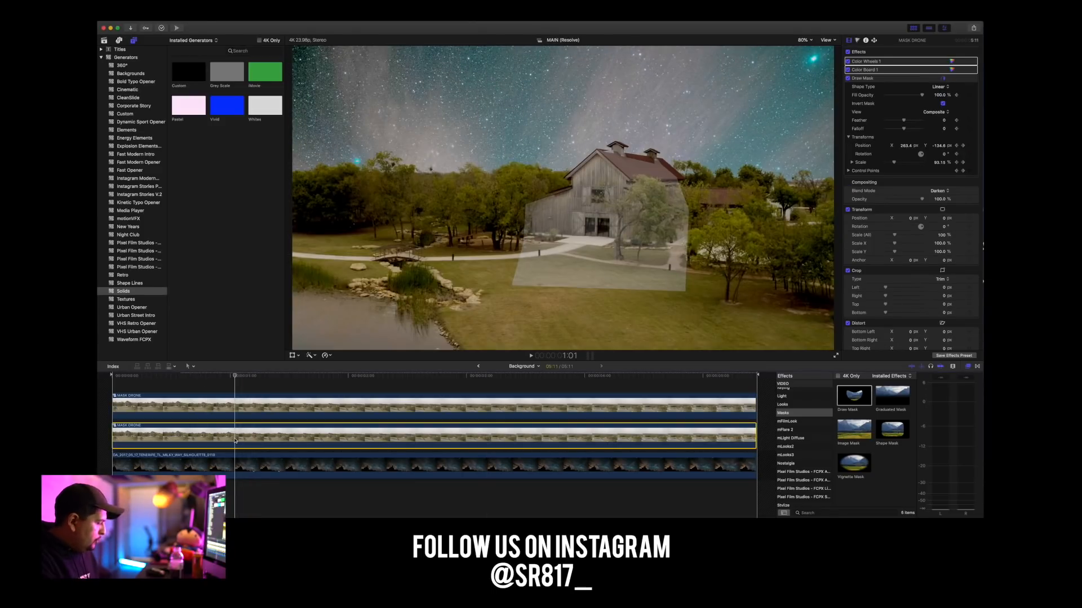
{"action": "key", "text": "shift+super+v"}
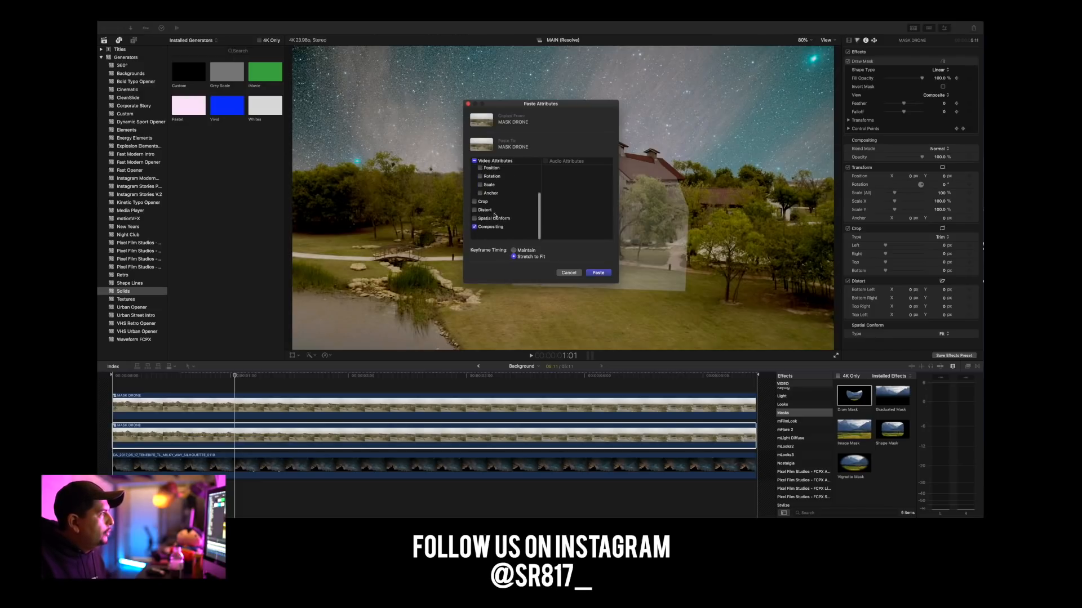
{"action": "left_click", "coordinate": [597, 273]}
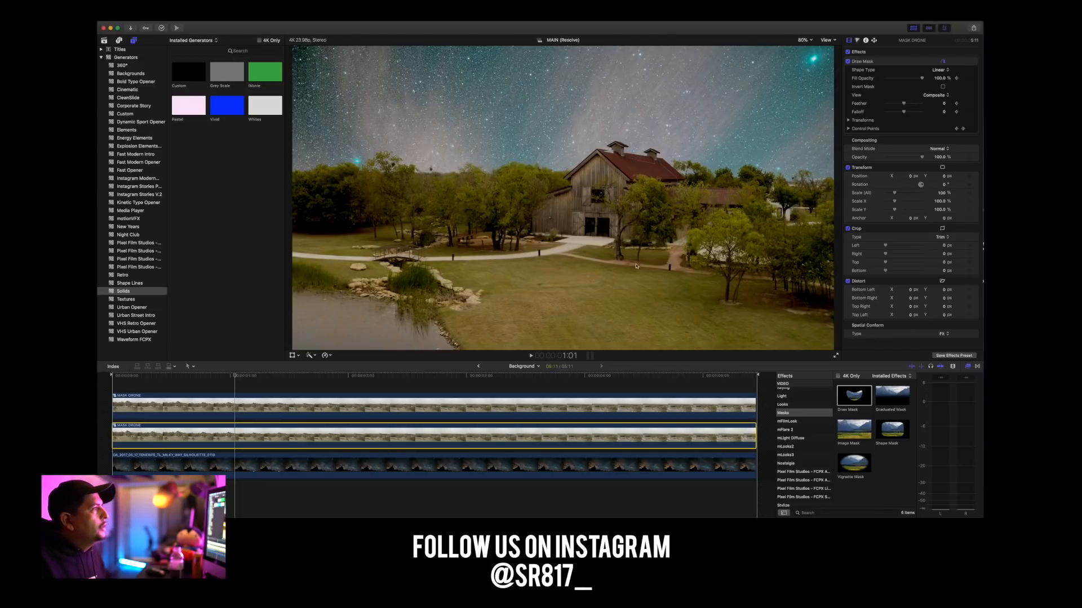
Play the composite from the start to check the matched color around the barn.
{"action": "left_click_drag", "start_coordinate": [159, 374], "coordinate": [104, 378]}
{"action": "key", "text": "space"}
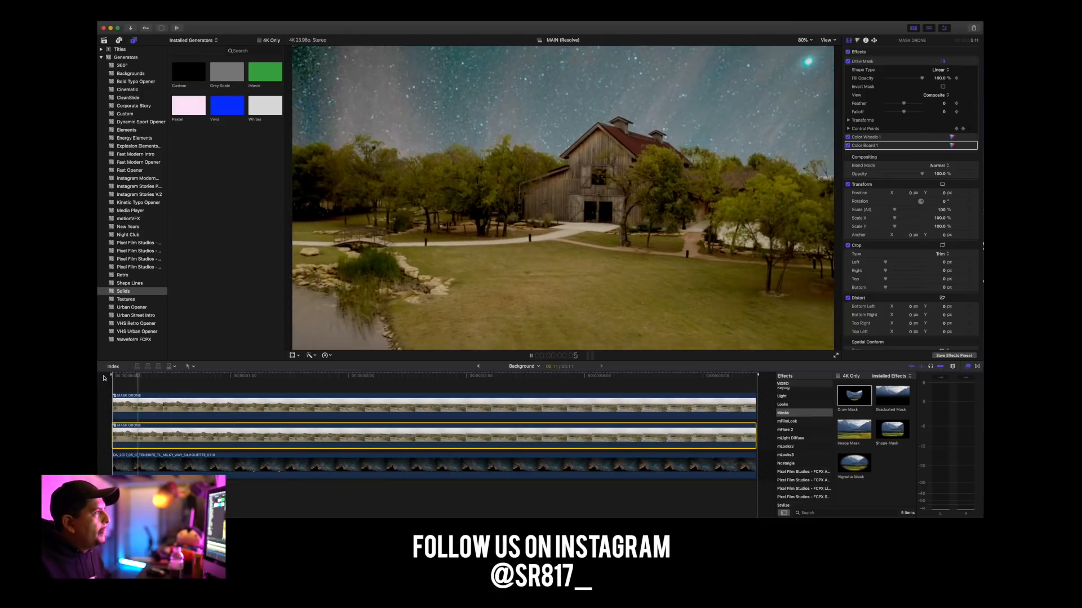
{"action": "key", "text": "space"}
Set the Draw Mask Feather on the lower MASK DRONE clip to 20 at 1:01 and play the composite.
{"action": "left_click", "coordinate": [236, 386]}
{"action": "left_click", "coordinate": [228, 433]}
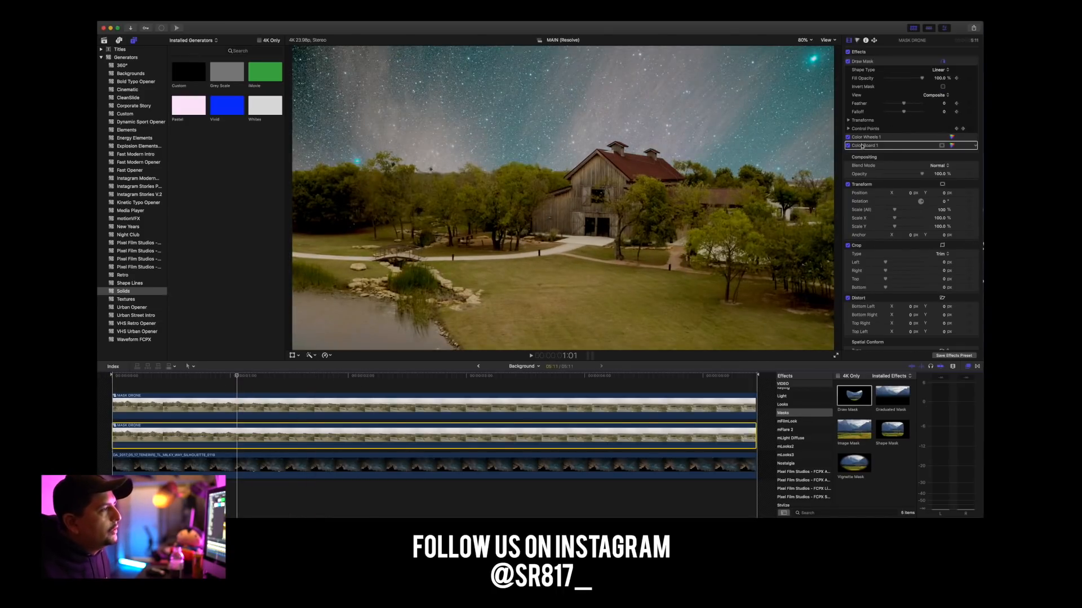
{"action": "left_click_drag", "start_coordinate": [907, 105], "coordinate": [908, 107]}
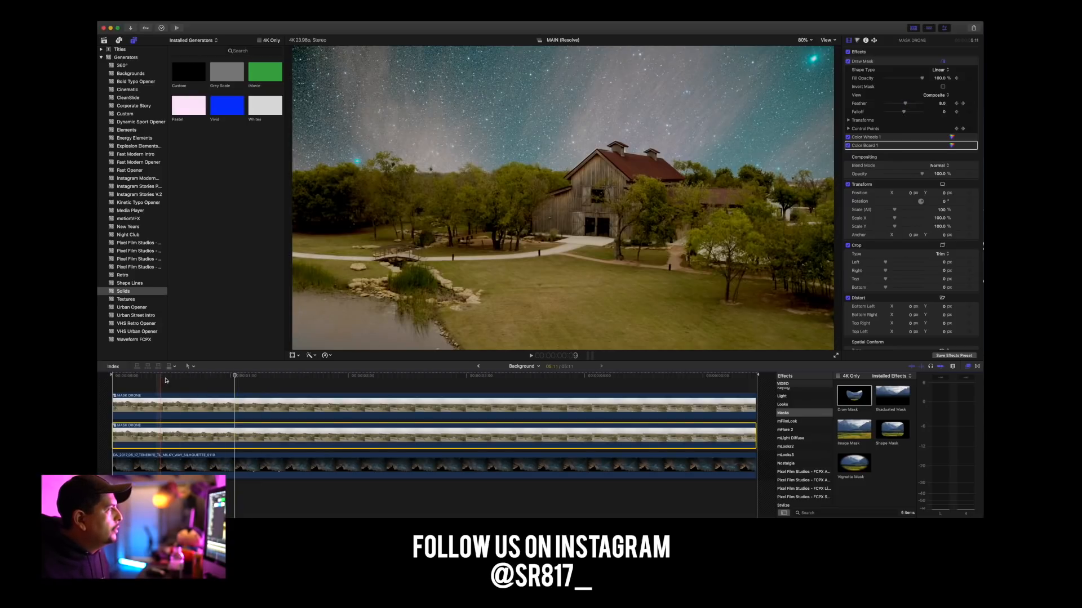
{"action": "key", "text": "space"}
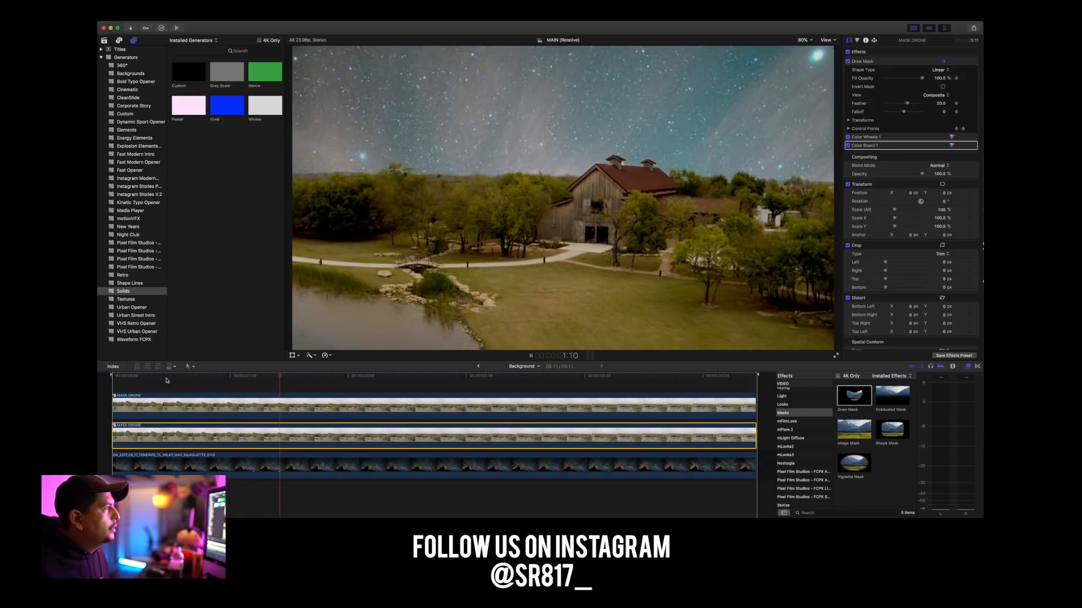
{"action": "key", "text": "space"}
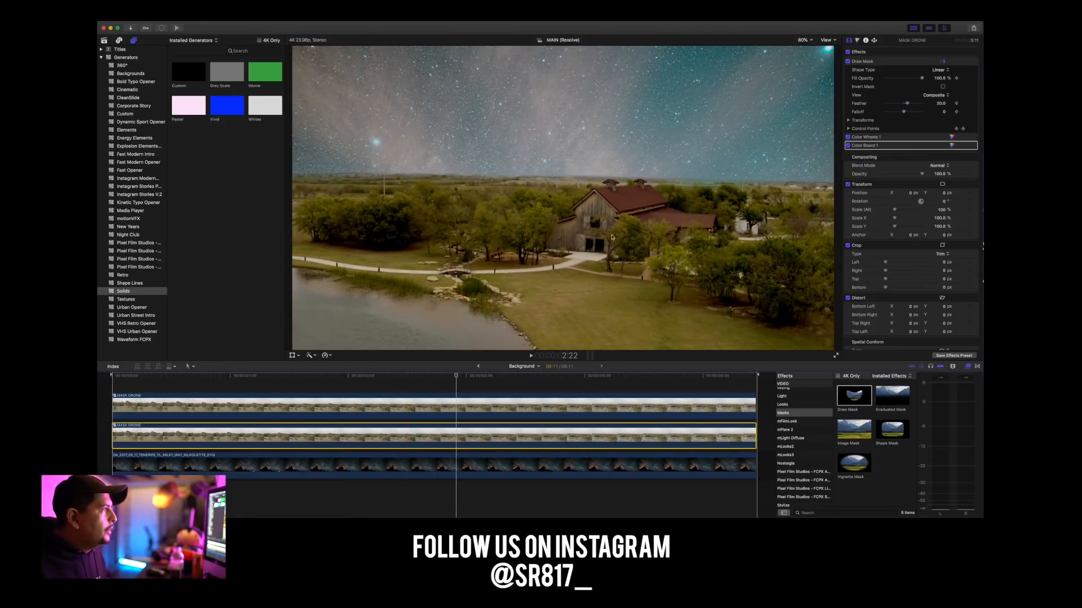
Temporarily disable the lower MASK DRONE clip and toggle the upper clip's Draw Mask at the start to inspect the cutout, restoring both.
{"action": "right_click", "coordinate": [198, 436]}
{"action": "left_click", "coordinate": [213, 421]}
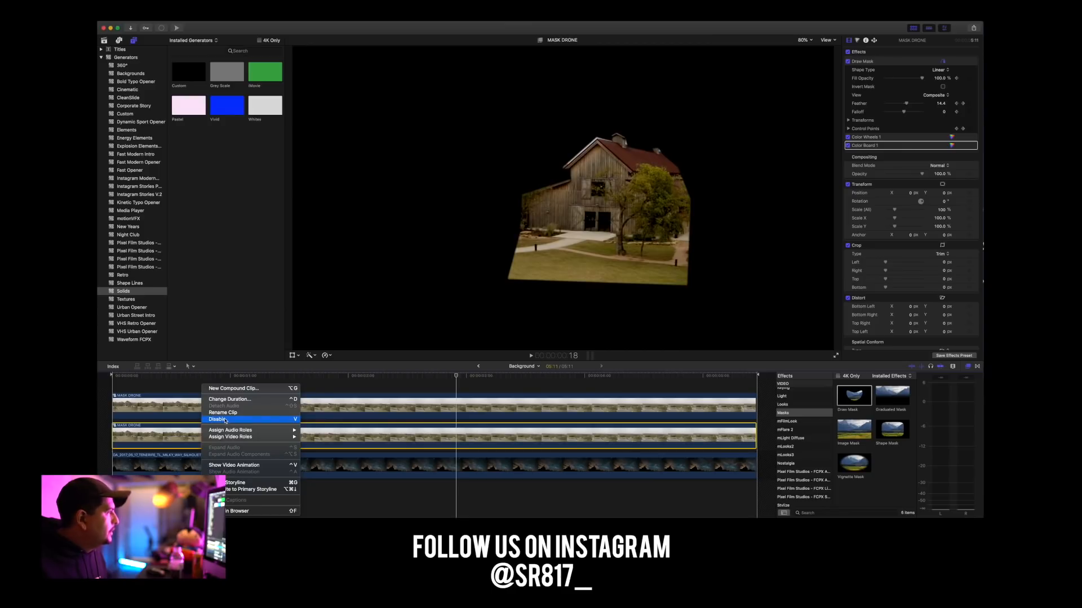
{"action": "left_click_drag", "start_coordinate": [389, 375], "coordinate": [112, 376]}
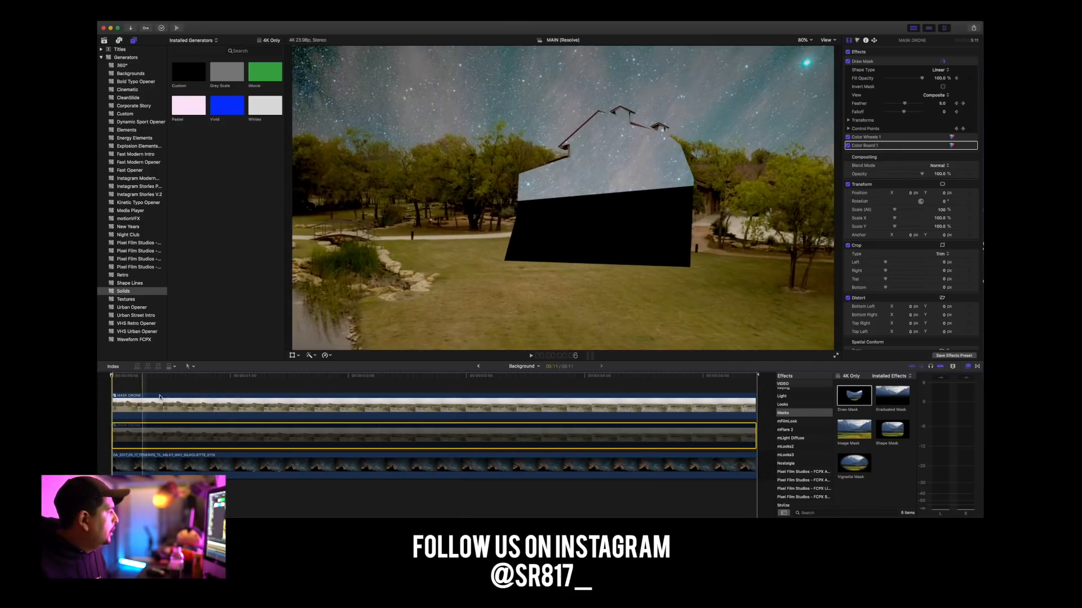
{"action": "left_click", "coordinate": [161, 404]}
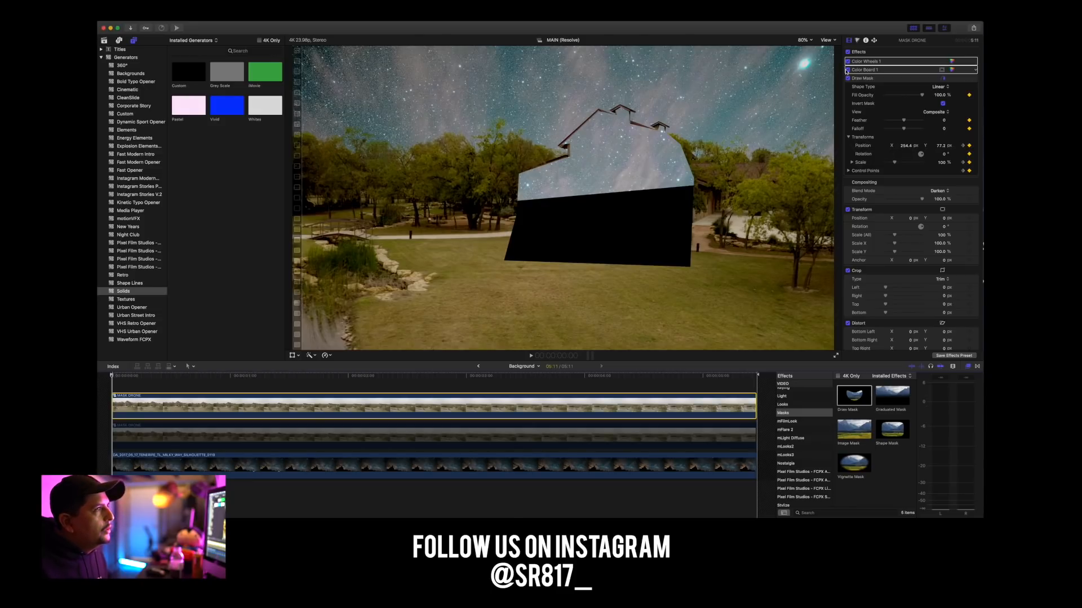
{"action": "left_click", "coordinate": [848, 78]}
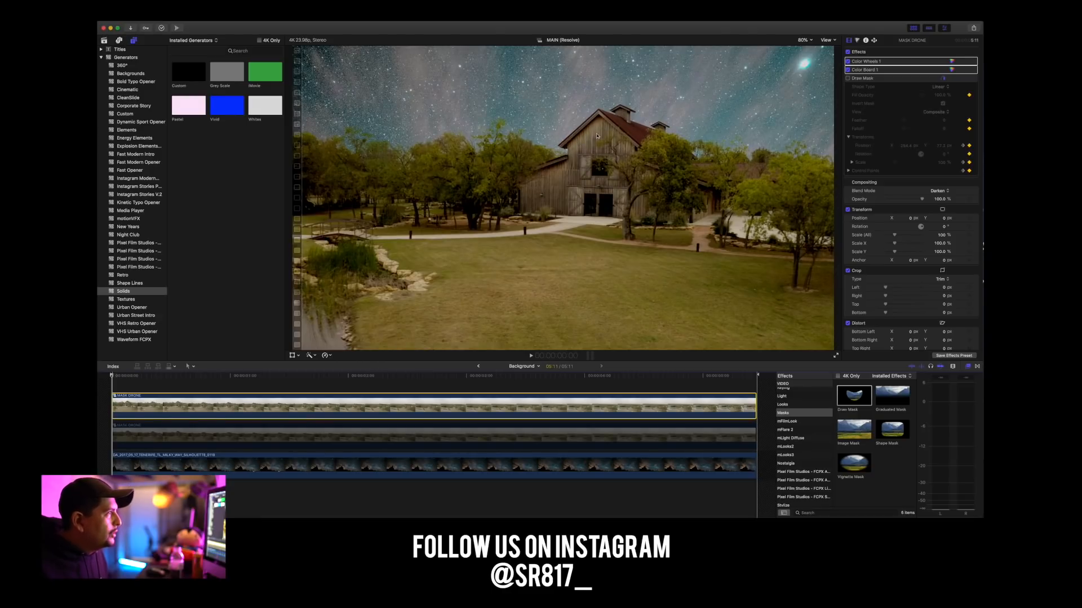
{"action": "left_click", "coordinate": [847, 78]}
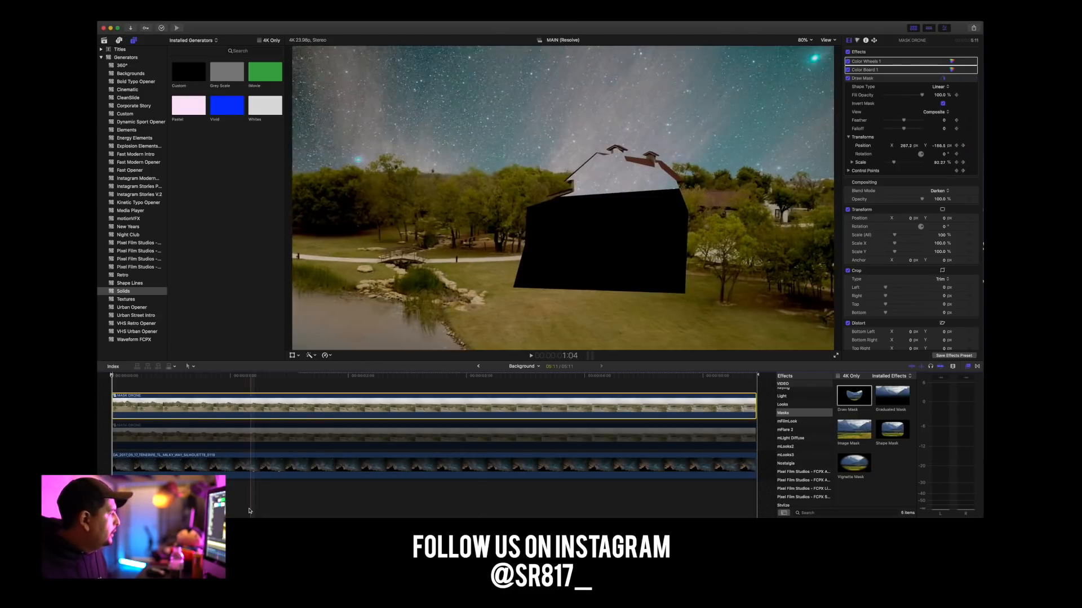
{"action": "right_click", "coordinate": [269, 445]}
{"action": "left_click", "coordinate": [284, 420]}
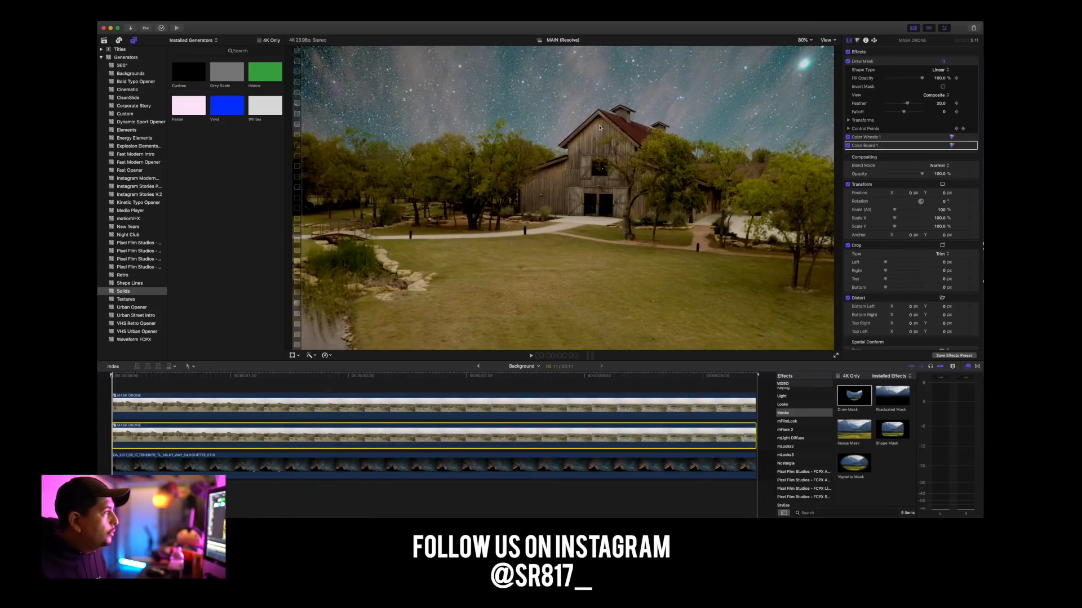
Set the Draw Mask Feather on the upper MASK DRONE clip to -49 at frame 18.
{"action": "key", "text": "space"}
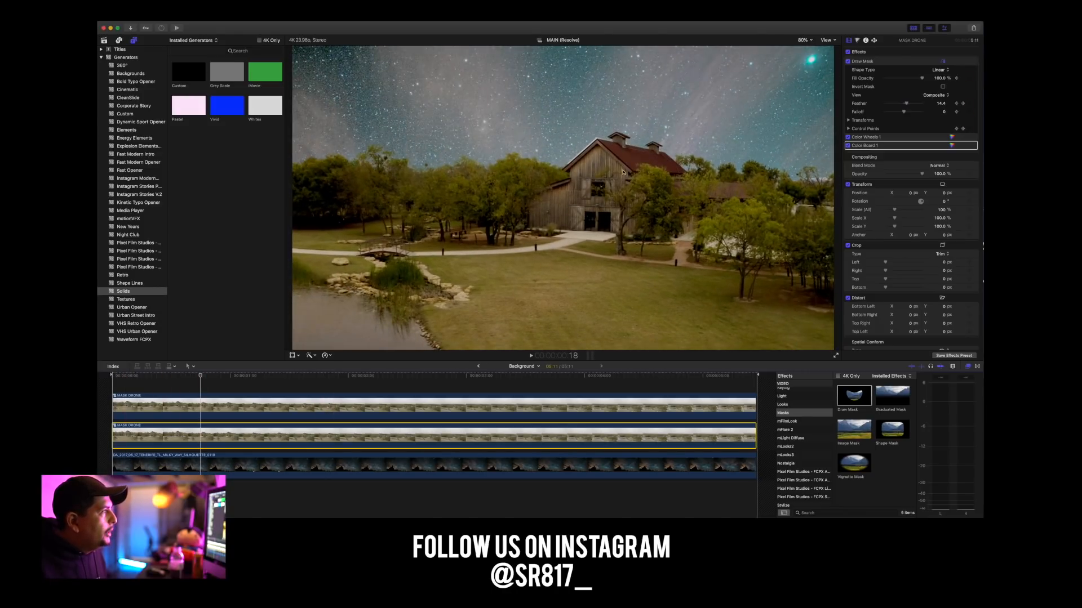
{"action": "left_click", "coordinate": [309, 417]}
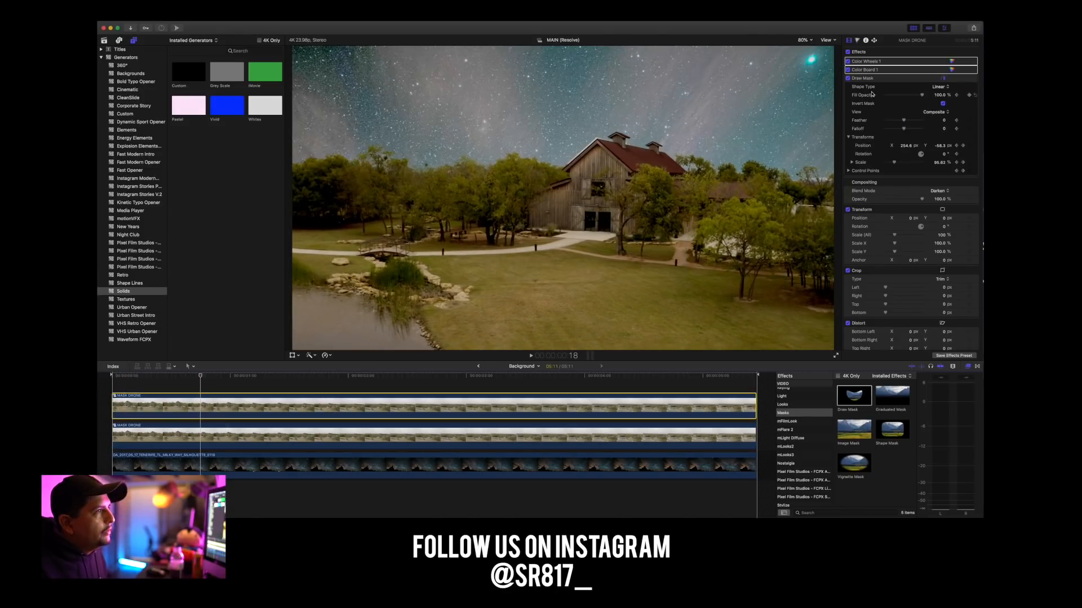
{"action": "left_click_drag", "start_coordinate": [903, 121], "coordinate": [894, 125]}
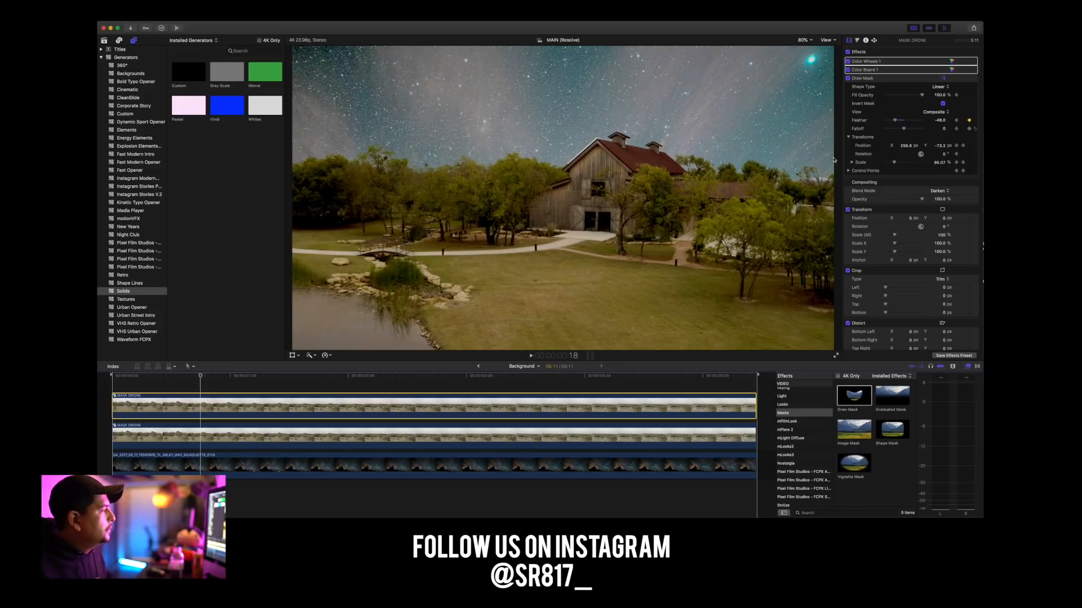
Set the Draw Mask Feather on the lower MASK DRONE clip to -1 at frame 18 and display its mask outline.
{"action": "left_click", "coordinate": [213, 428]}
{"action": "left_click_drag", "start_coordinate": [906, 104], "coordinate": [903, 104]}
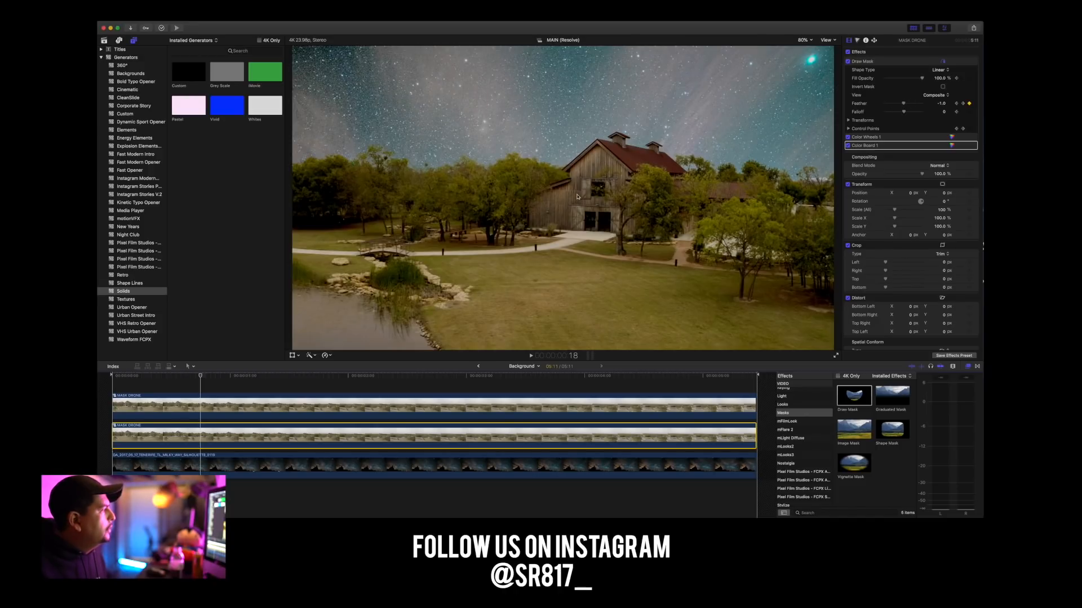
{"action": "left_click", "coordinate": [872, 62]}
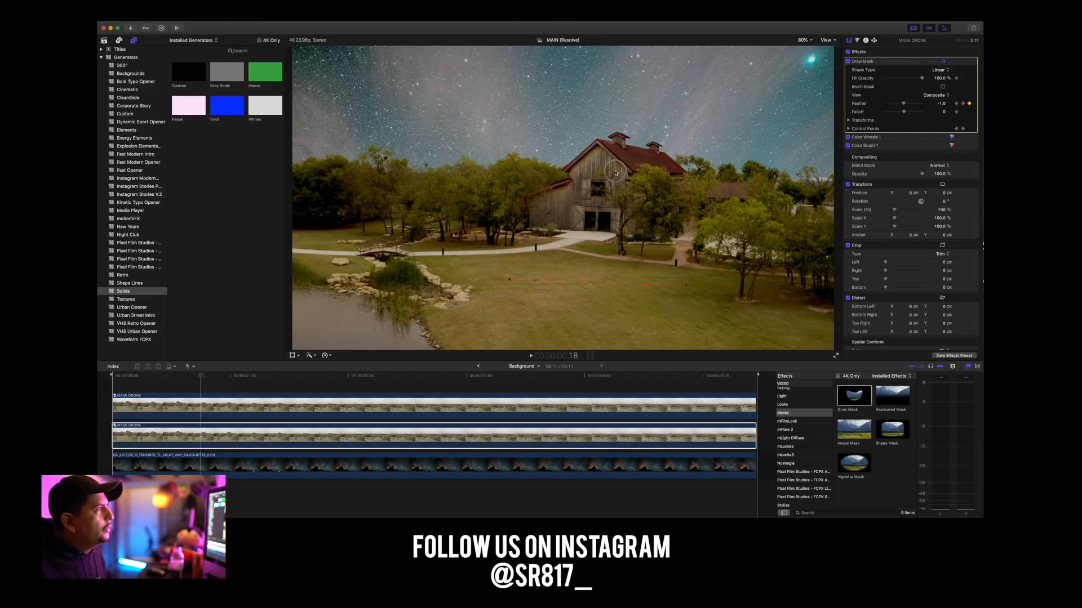
Play the composite from the start to check the barn mask edges, and return to the first frame.
{"action": "left_click_drag", "start_coordinate": [134, 377], "coordinate": [112, 376]}
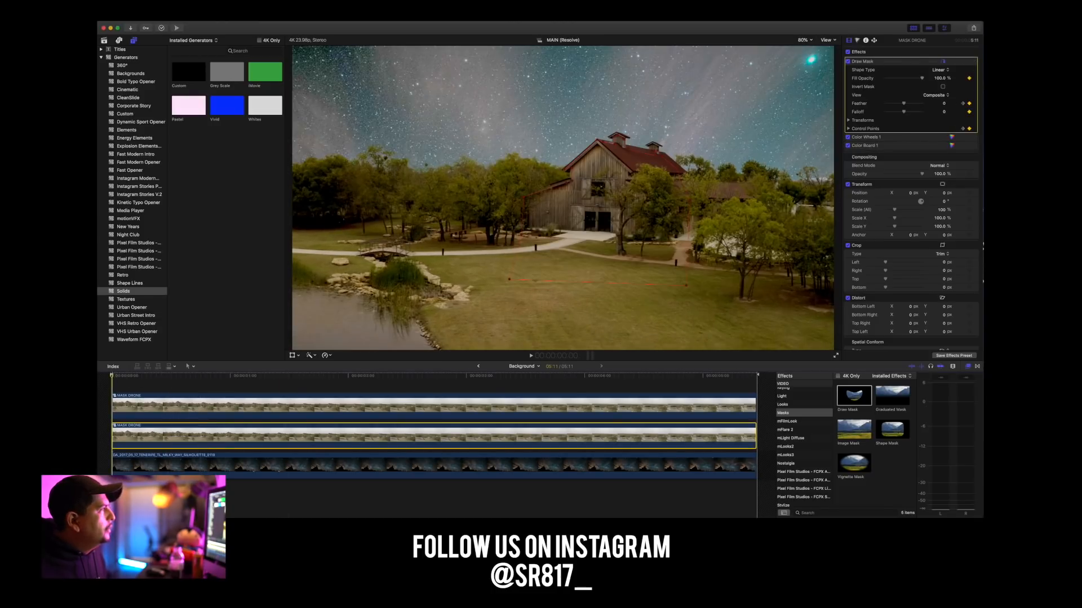
{"action": "key", "text": "space"}
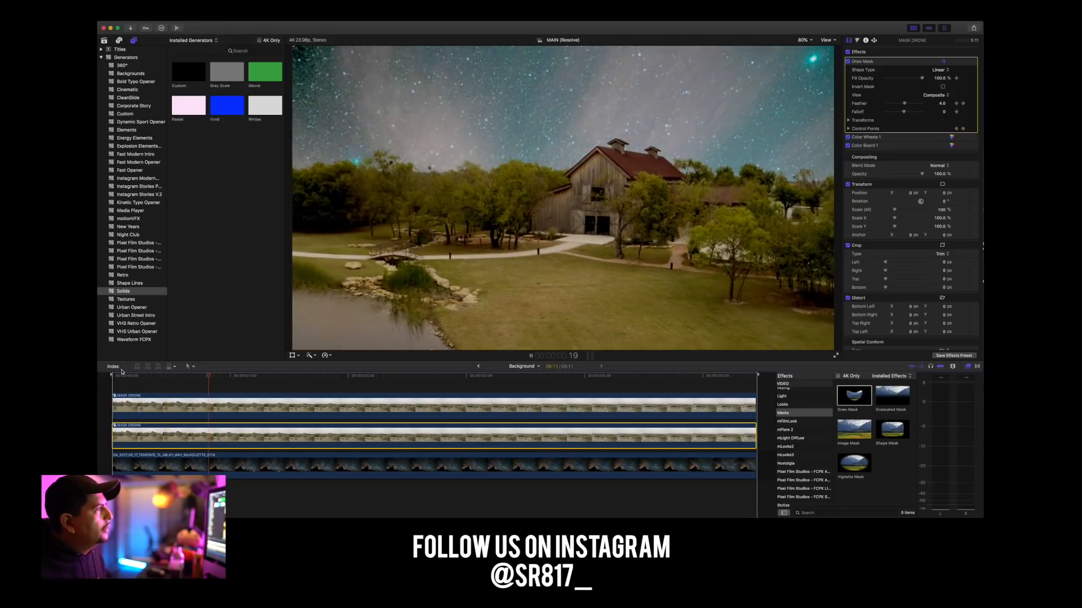
{"action": "key", "text": "space"}
{"action": "left_click_drag", "start_coordinate": [134, 377], "coordinate": [112, 377]}
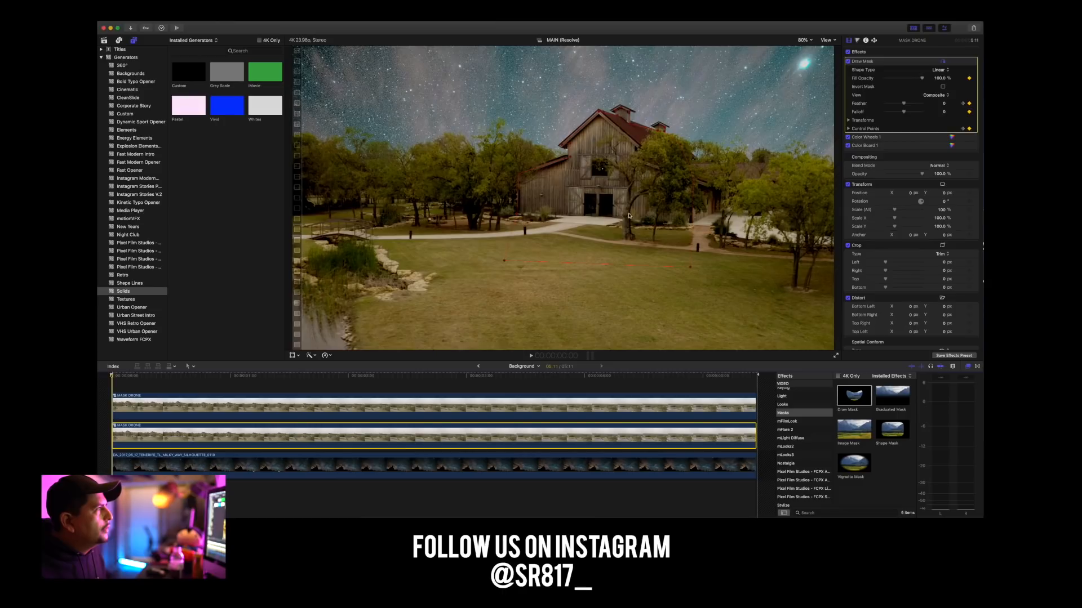
{"action": "left_click", "coordinate": [644, 149]}
{"action": "mouse_move", "coordinate": [644, 149]}
{"action": "left_mouse_down"}
{"action": "mouse_move", "coordinate": [642, 125]}
{"action": "mouse_move", "coordinate": [645, 204]}
{"action": "left_mouse_up"}
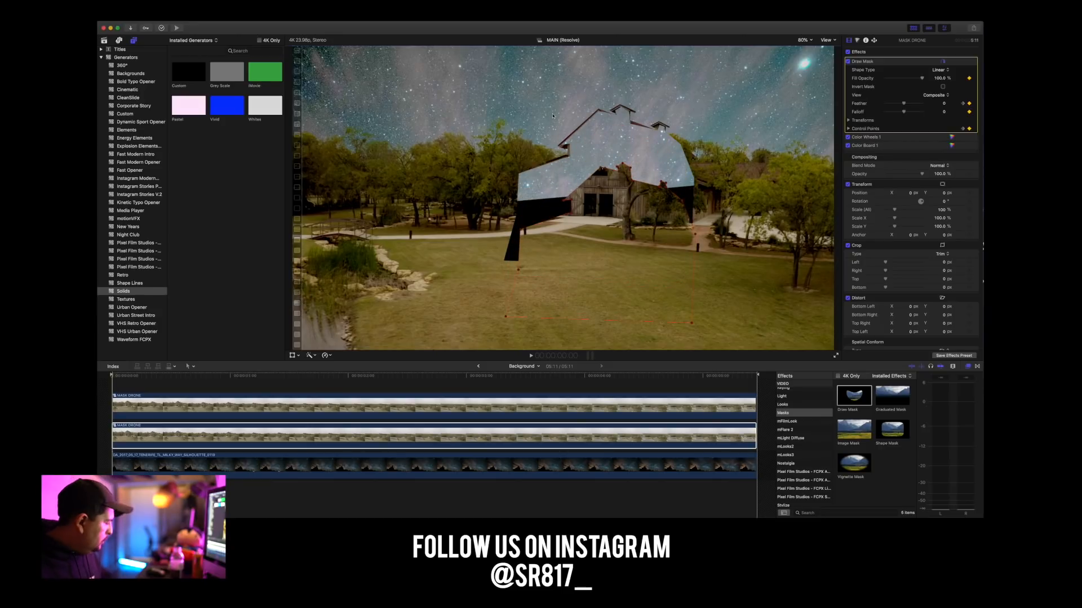
{"action": "scroll", "coordinate": [860, 61], "scroll_direction": "down", "scroll_amount": 1}
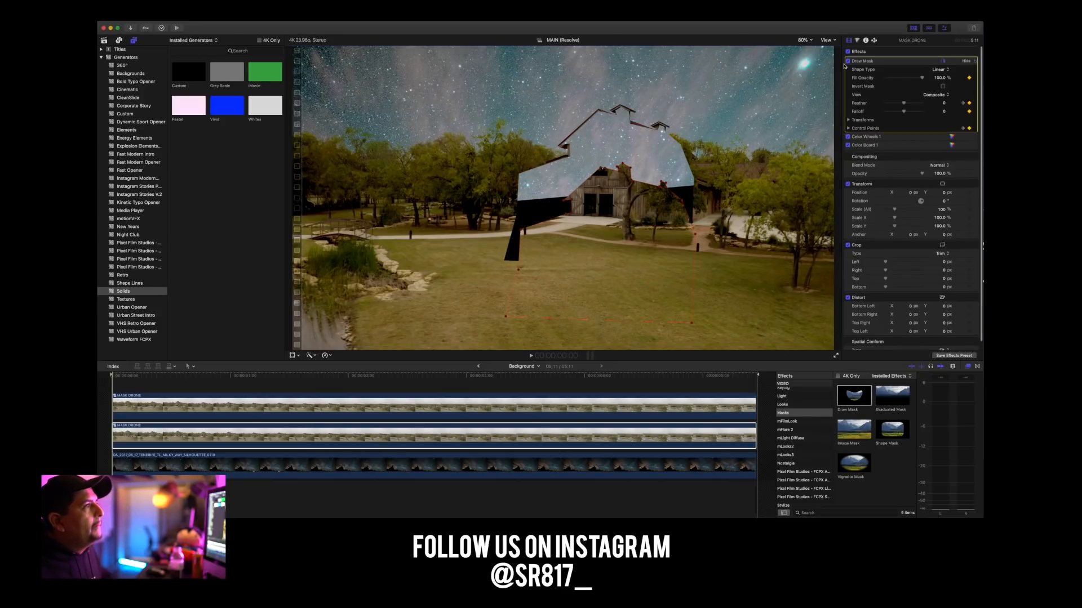
{"action": "scroll", "coordinate": [848, 64], "scroll_direction": "down", "scroll_amount": 1}
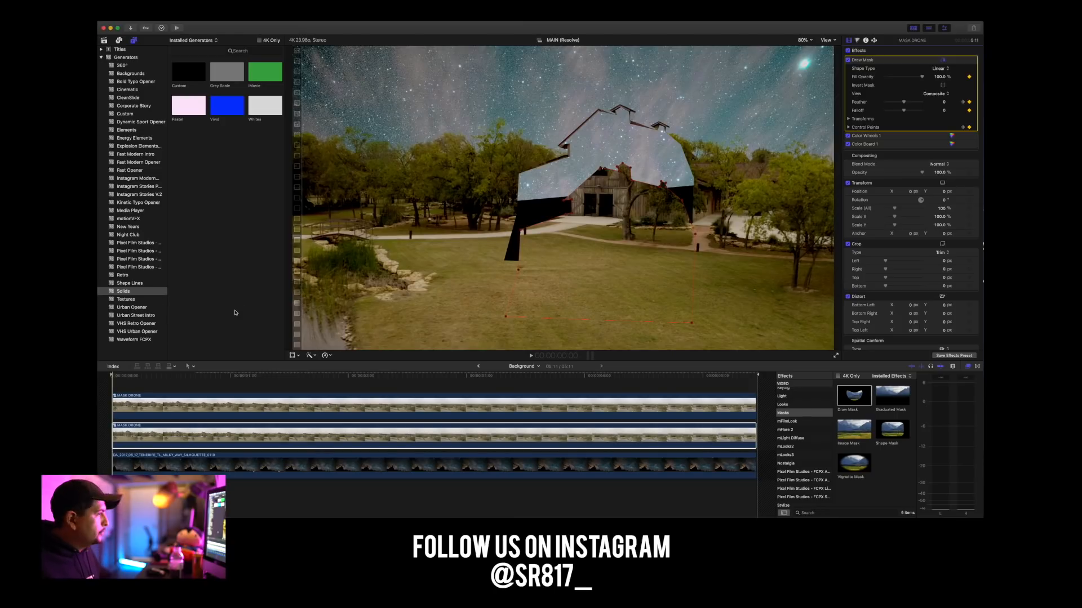
{"action": "key", "text": "super+z"}
Select the upper MASK DRONE clip and play the opening second of the composite.
{"action": "left_click_drag", "start_coordinate": [142, 428], "coordinate": [142, 383]}
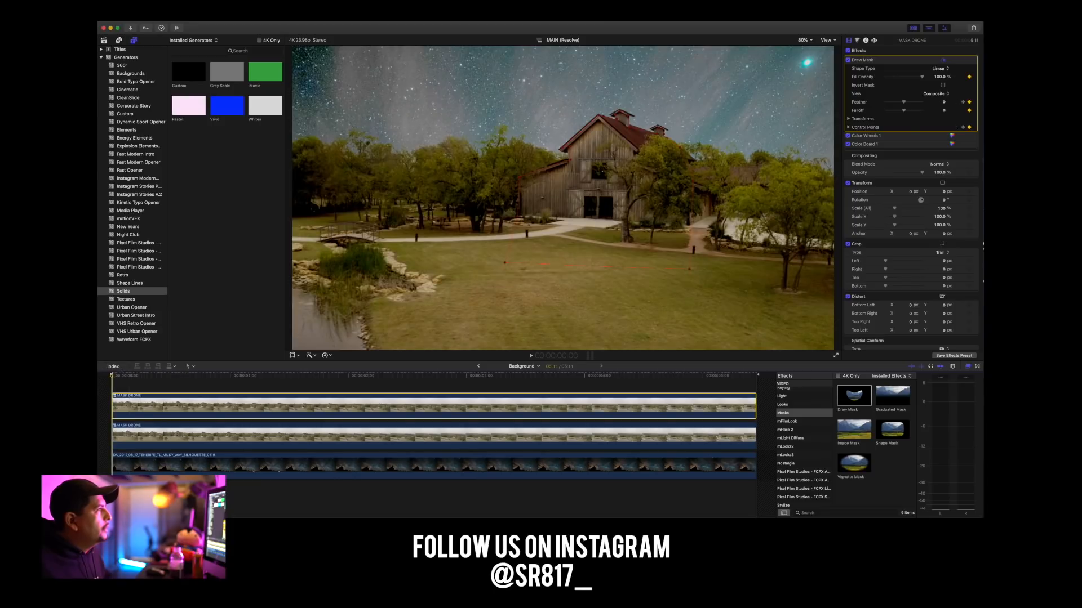
{"action": "key", "text": "space"}
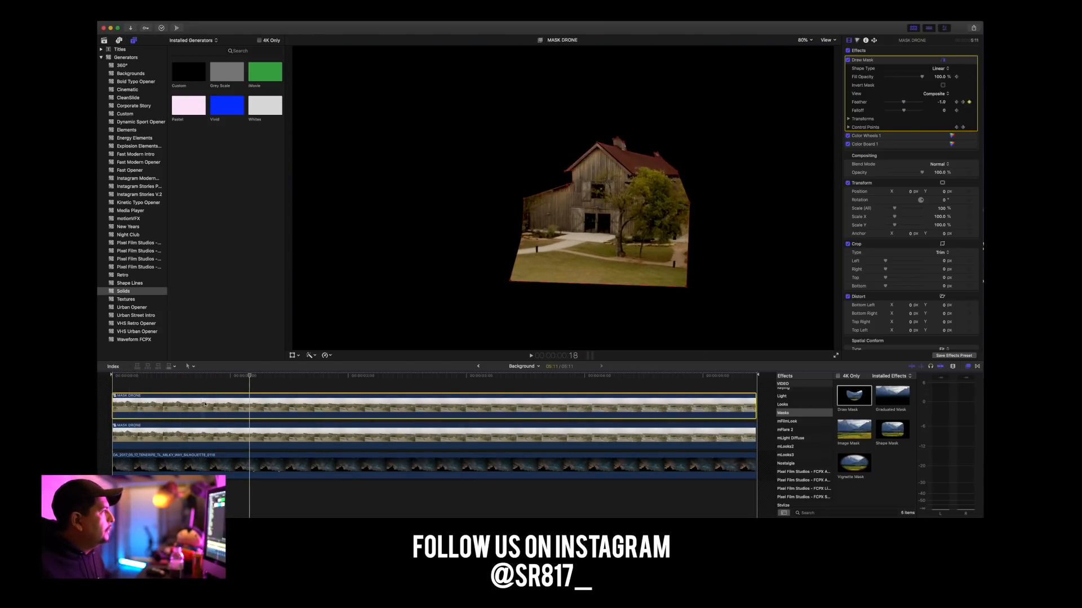
Turn off the Draw Mask on the lower MASK DRONE clip and play the composite from the first frame to check it.
{"action": "left_click", "coordinate": [113, 375]}
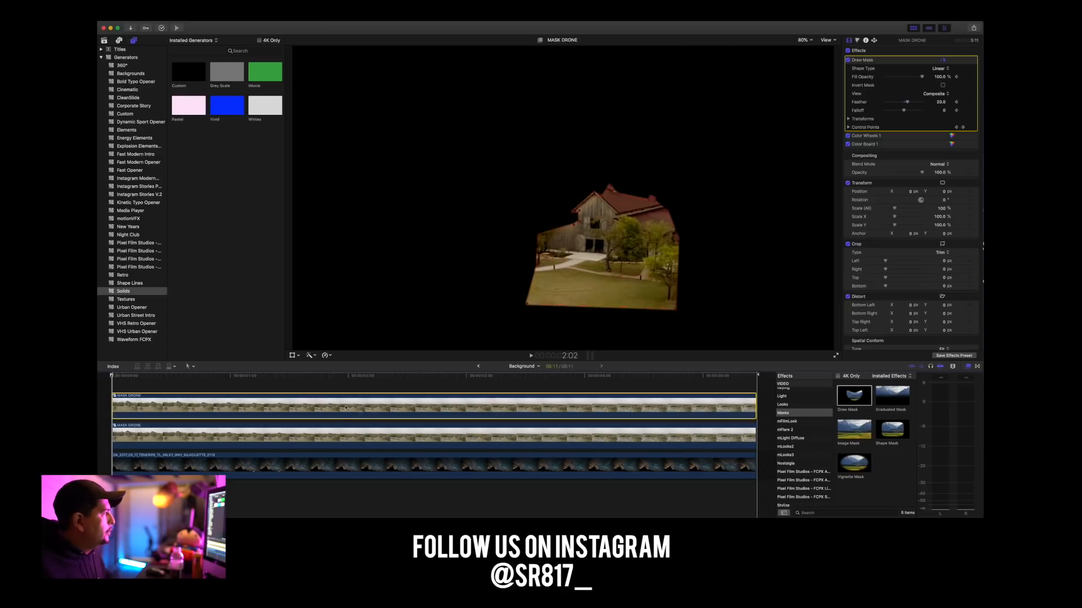
{"action": "left_click", "coordinate": [176, 437]}
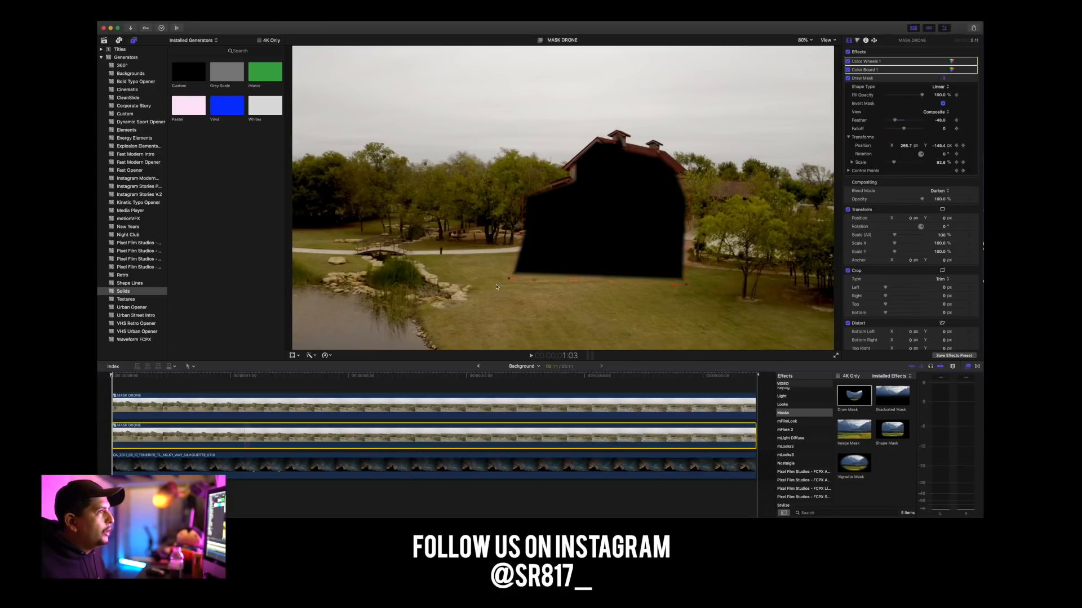
{"action": "left_click", "coordinate": [848, 78]}
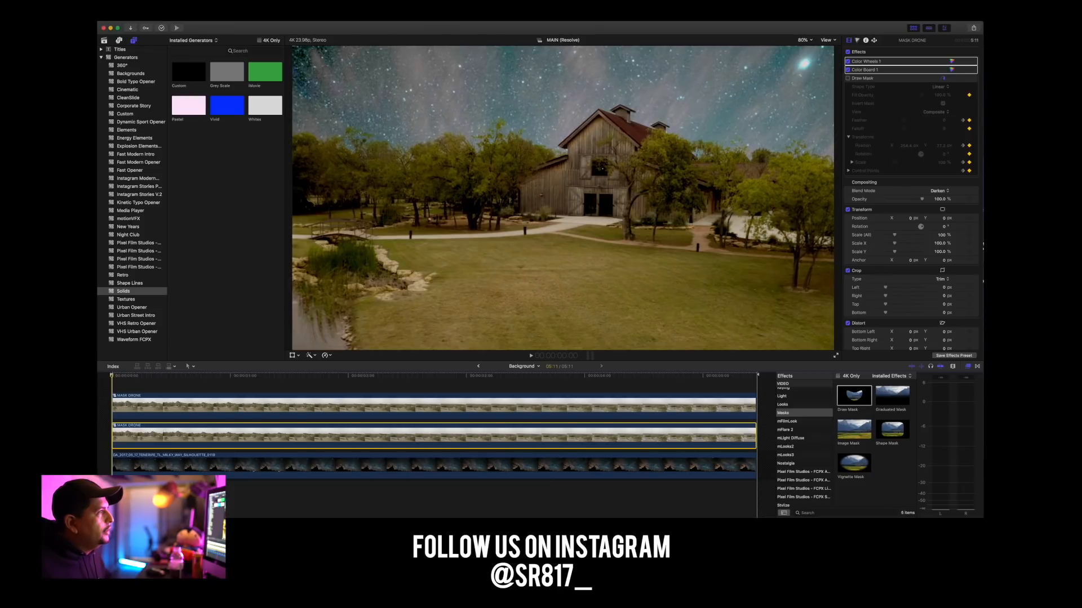
{"action": "key", "text": "space"}
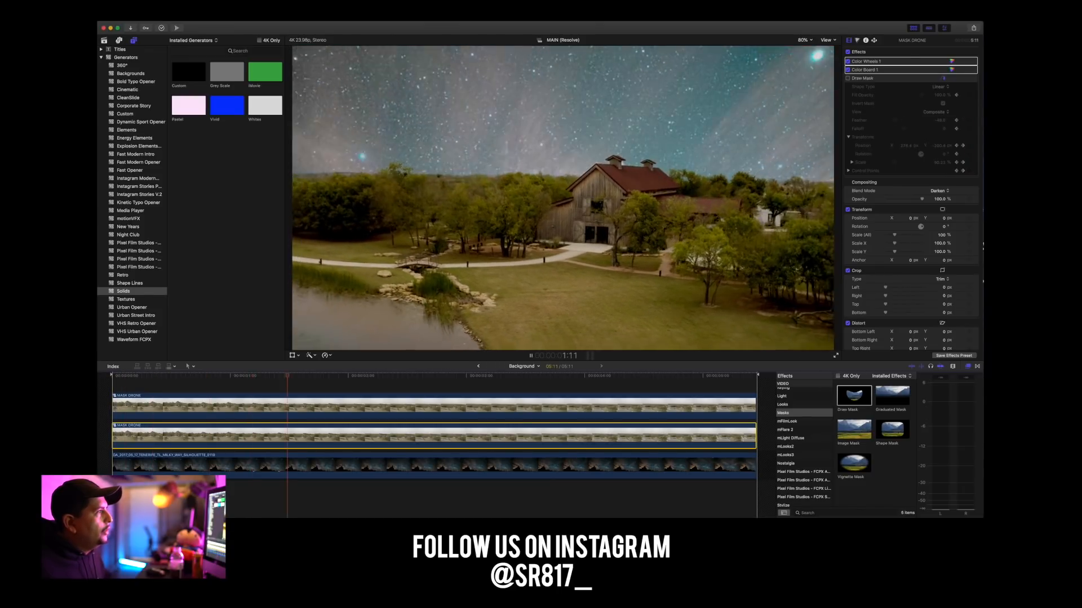
{"action": "key", "text": "space"}
{"action": "left_click_drag", "start_coordinate": [190, 376], "coordinate": [91, 379]}
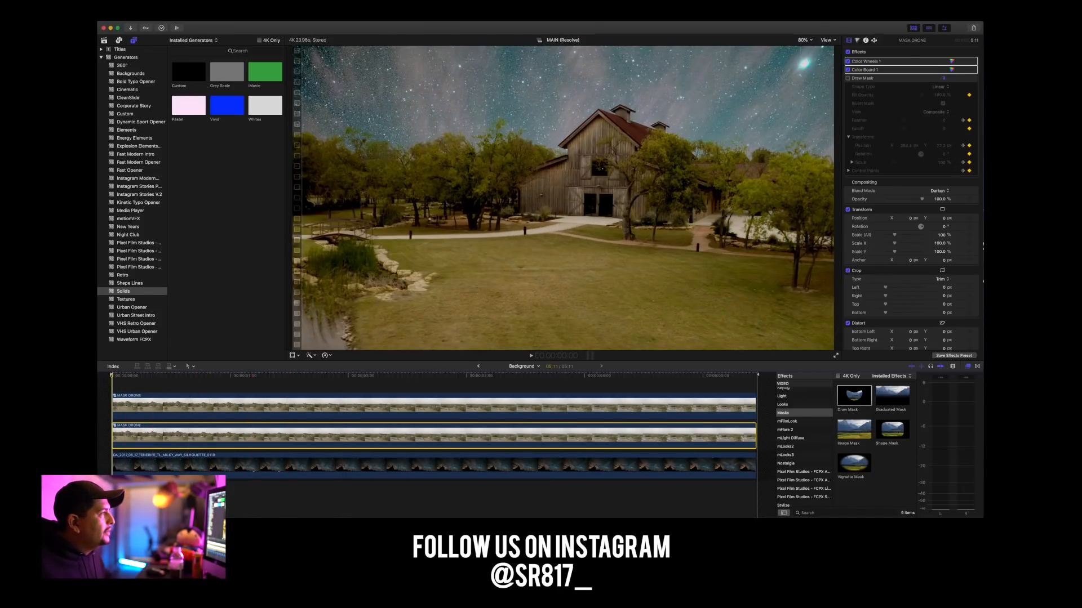
{"action": "key", "text": "space"}
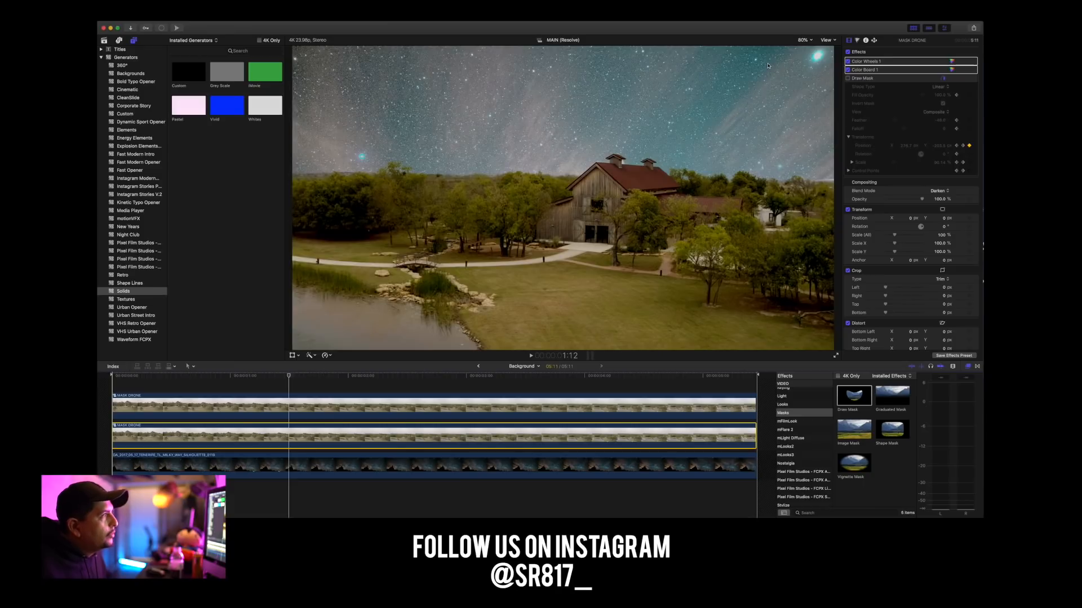
Reshape the upper MASK DRONE clip's Draw Mask along the barn roof and front cupola at frame 19, viewed at 150%.
{"action": "left_click", "coordinate": [804, 40]}
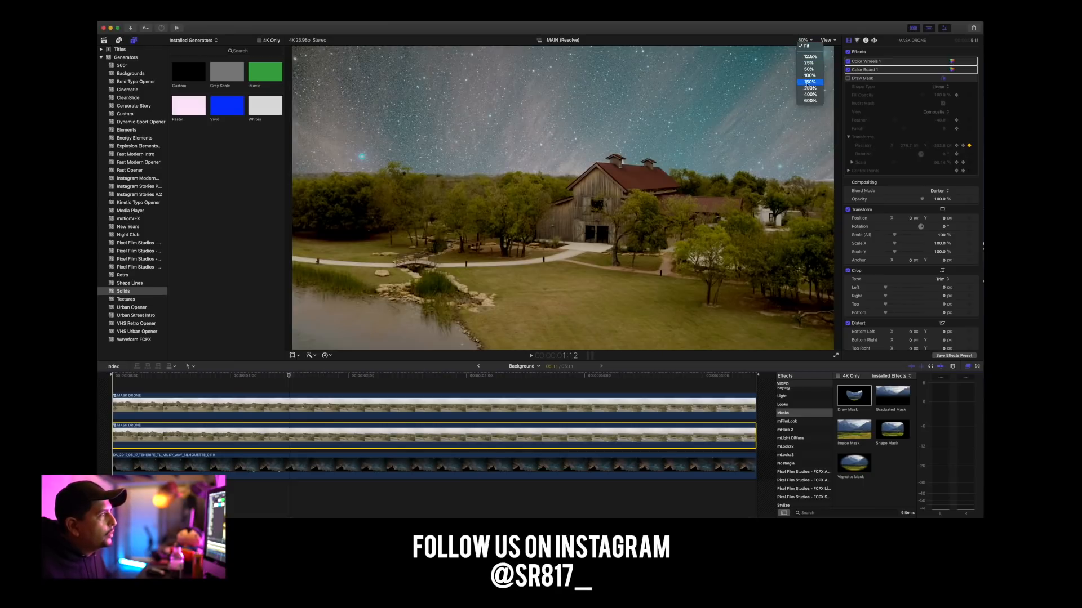
{"action": "left_click", "coordinate": [809, 82]}
{"action": "left_click_drag", "start_coordinate": [826, 196], "coordinate": [828, 197]}
{"action": "left_click_drag", "start_coordinate": [289, 375], "coordinate": [205, 384]}
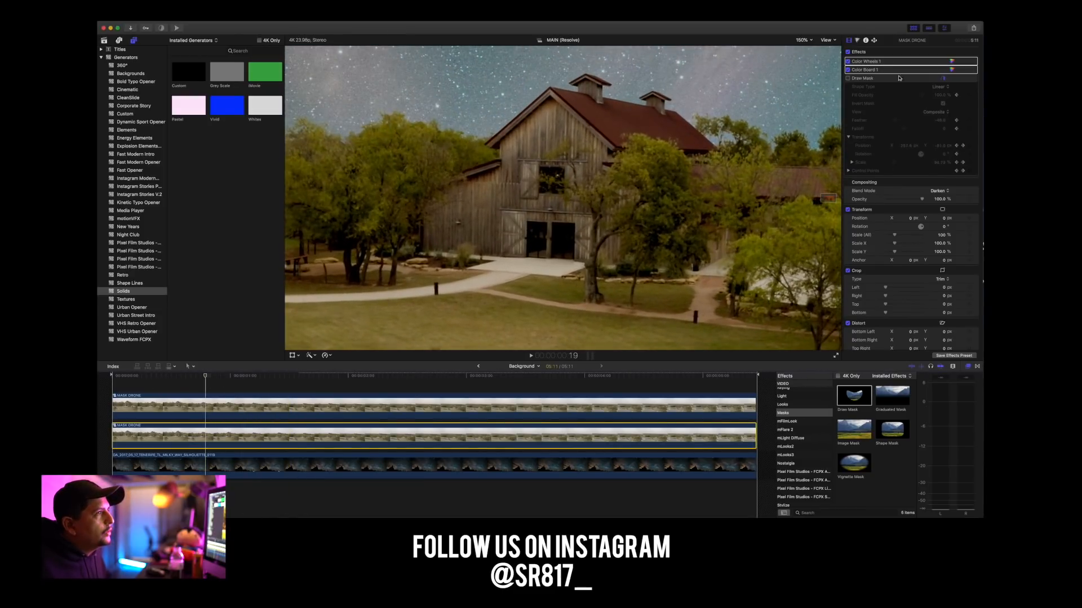
{"action": "left_click", "coordinate": [239, 403]}
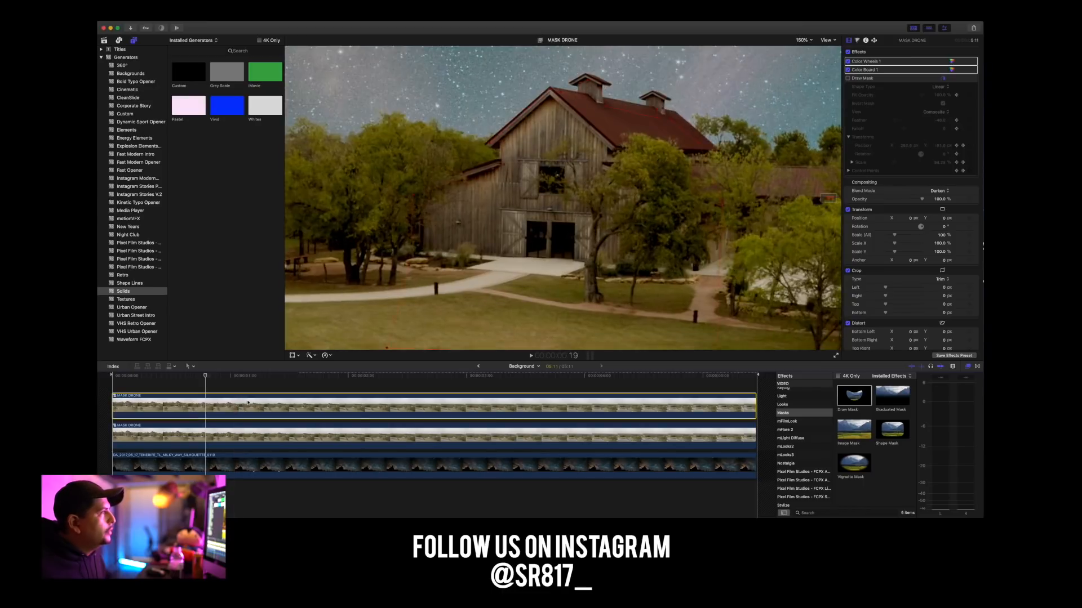
{"action": "left_click_drag", "start_coordinate": [604, 107], "coordinate": [599, 85]}
{"action": "left_click", "coordinate": [583, 86]}
{"action": "left_click", "coordinate": [568, 106]}
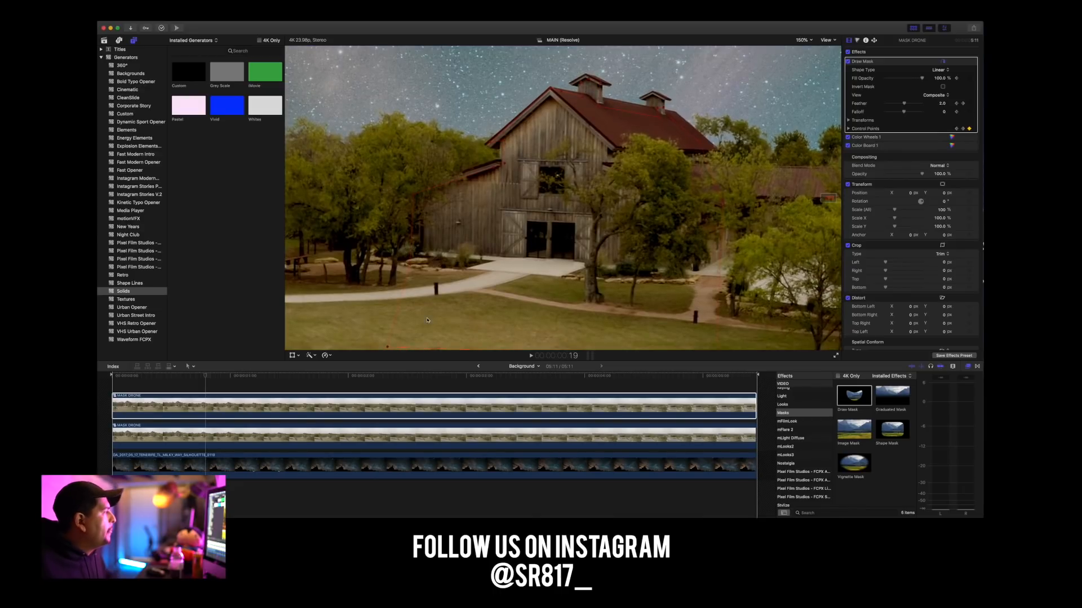
Adjust the upper clip's Draw Mask points at the barn's roof peak and eave to follow the roofline at frame 20.
{"action": "left_click", "coordinate": [142, 378]}
{"action": "left_click_drag", "start_coordinate": [142, 381], "coordinate": [217, 387]}
{"action": "left_click_drag", "start_coordinate": [607, 110], "coordinate": [599, 110]}
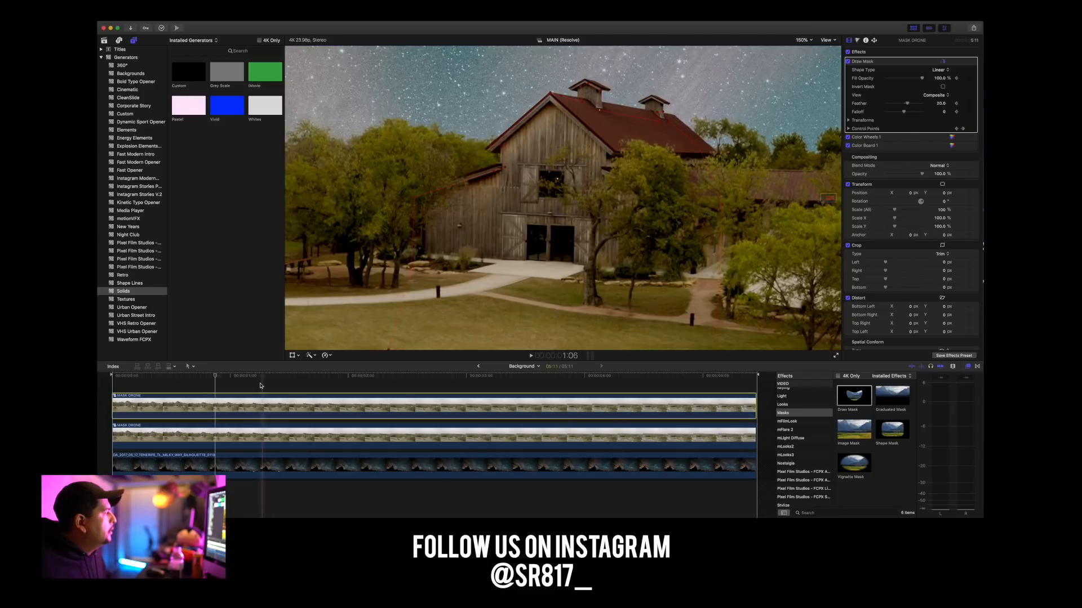
{"action": "left_click_drag", "start_coordinate": [214, 379], "coordinate": [254, 382]}
{"action": "left_click_drag", "start_coordinate": [238, 382], "coordinate": [212, 383]}
{"action": "left_click", "coordinate": [550, 96]}
{"action": "left_click", "coordinate": [562, 99]}
{"action": "left_click_drag", "start_coordinate": [562, 100], "coordinate": [560, 100]}
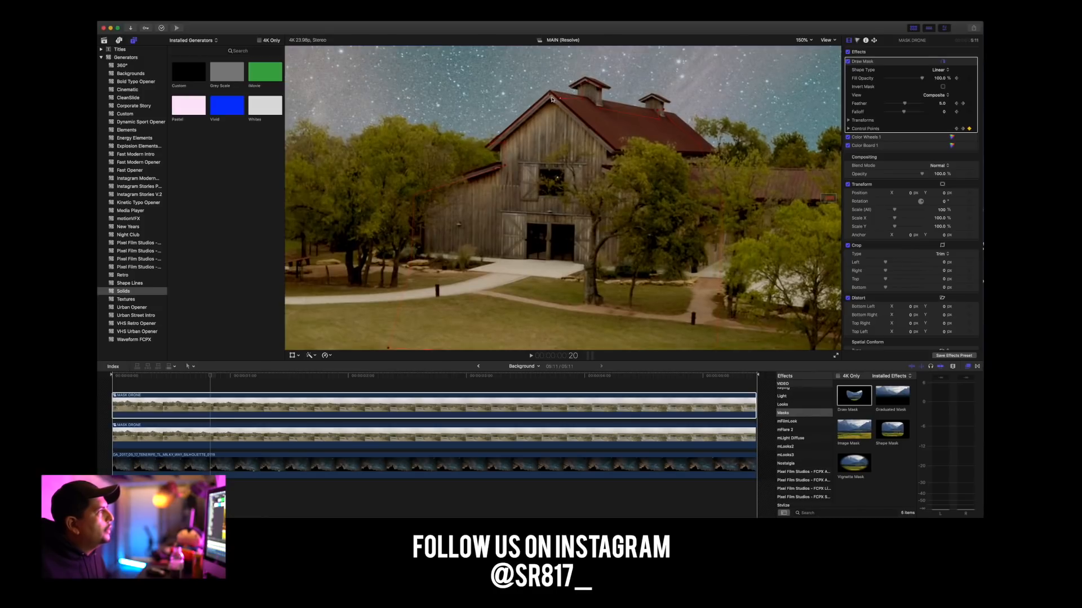
{"action": "left_click", "coordinate": [492, 148]}
{"action": "left_click_drag", "start_coordinate": [490, 150], "coordinate": [489, 149]}
Adjust the upper clip's Draw Mask points at the roof peak, eave and rear cupola at frame 22.
{"action": "mouse_move", "coordinate": [210, 379]}
{"action": "left_mouse_down"}
{"action": "mouse_move", "coordinate": [236, 376]}
{"action": "mouse_move", "coordinate": [210, 377]}
{"action": "mouse_move", "coordinate": [222, 377]}
{"action": "left_mouse_up"}
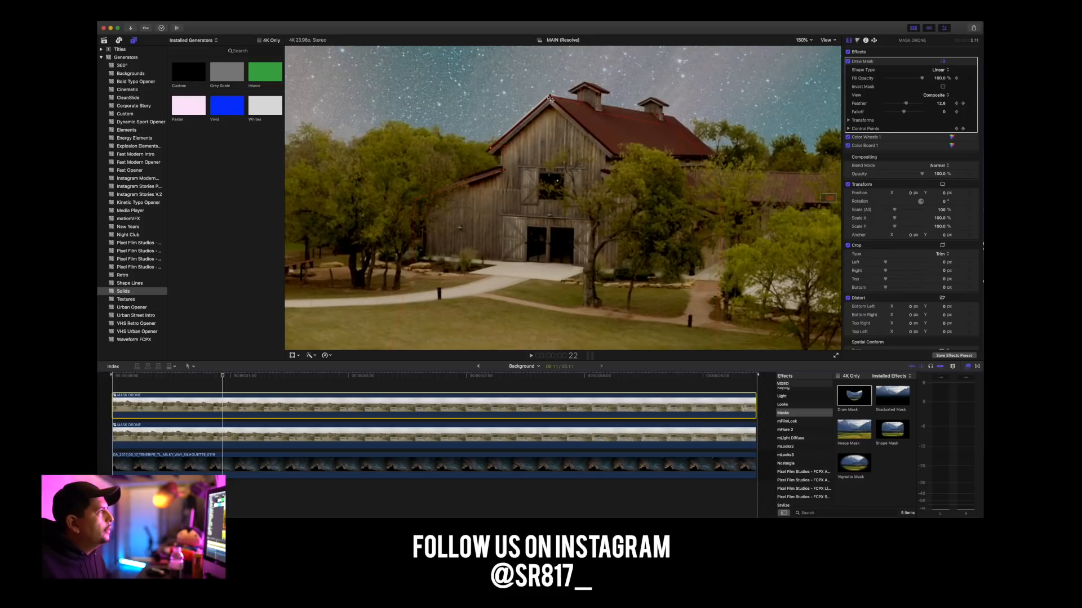
{"action": "left_click_drag", "start_coordinate": [551, 97], "coordinate": [552, 99]}
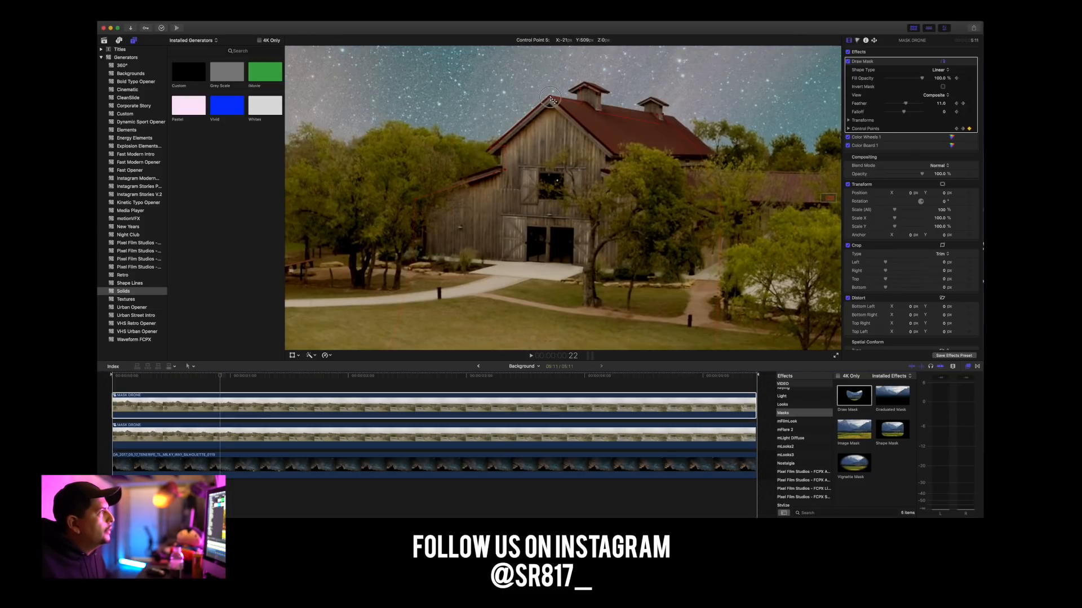
{"action": "left_click", "coordinate": [491, 151]}
{"action": "left_click", "coordinate": [235, 408]}
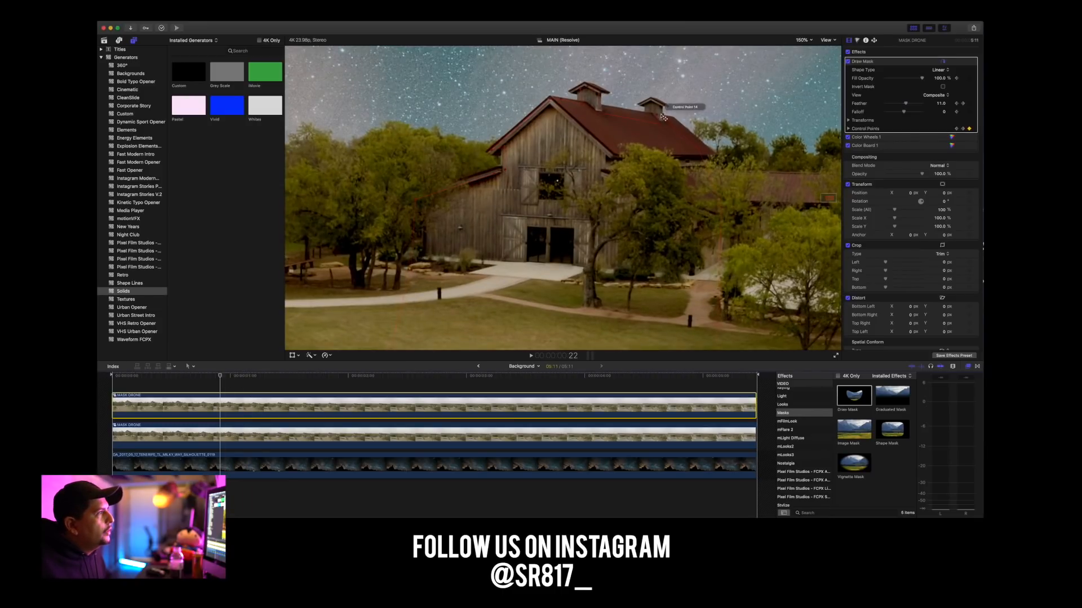
{"action": "left_click", "coordinate": [659, 117]}
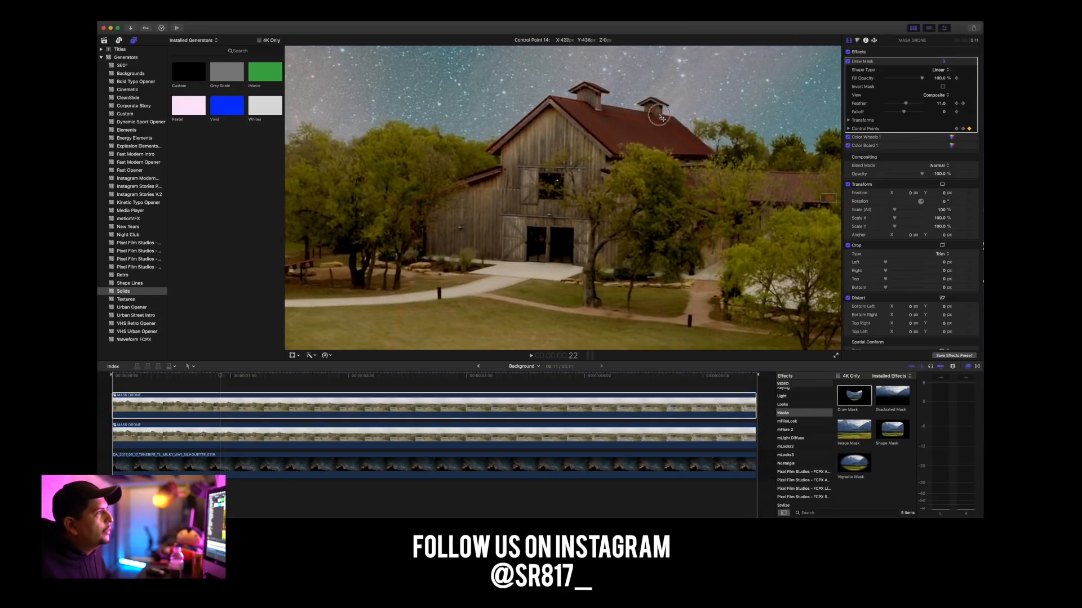
{"action": "left_click", "coordinate": [667, 129]}
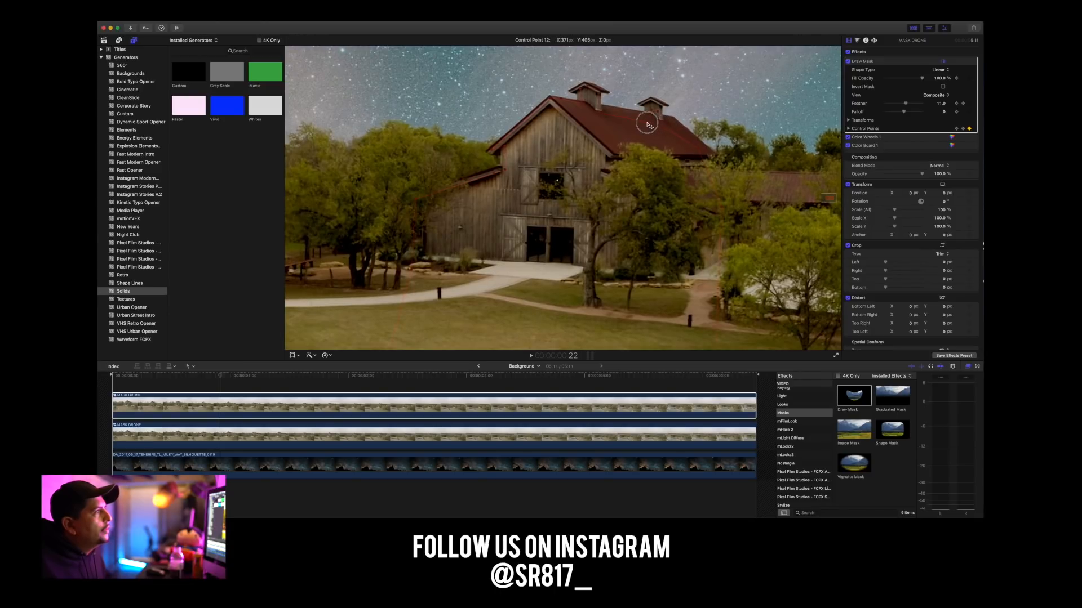
Reposition the upper clip's Draw Mask points on the barn roof near the front cupola at 2:02.
{"action": "left_click_drag", "start_coordinate": [179, 380], "coordinate": [362, 384]}
{"action": "left_click_drag", "start_coordinate": [583, 141], "coordinate": [588, 155]}
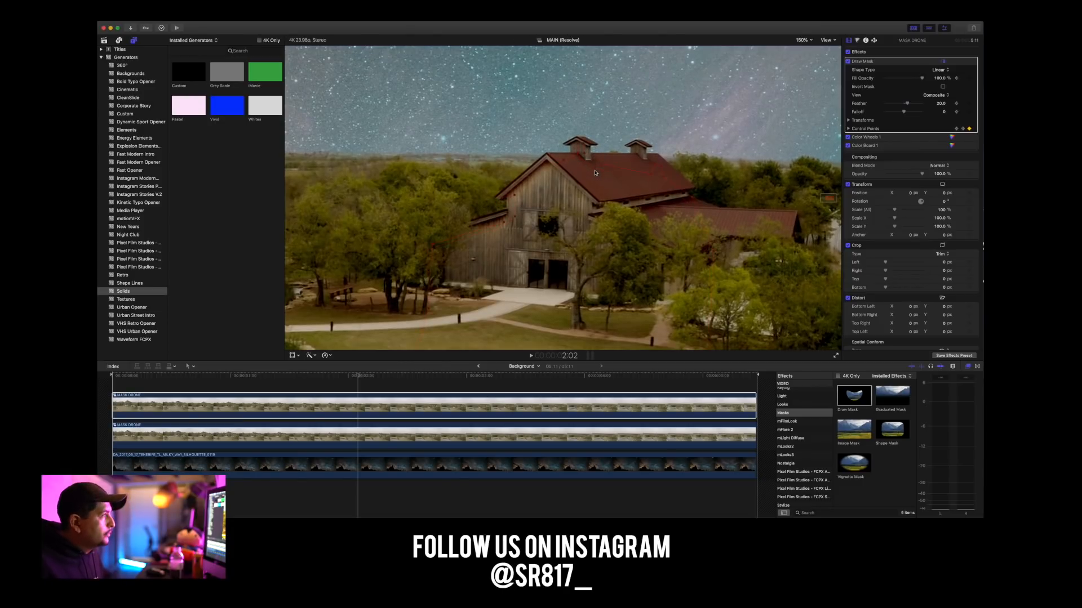
{"action": "left_click_drag", "start_coordinate": [595, 168], "coordinate": [596, 169]}
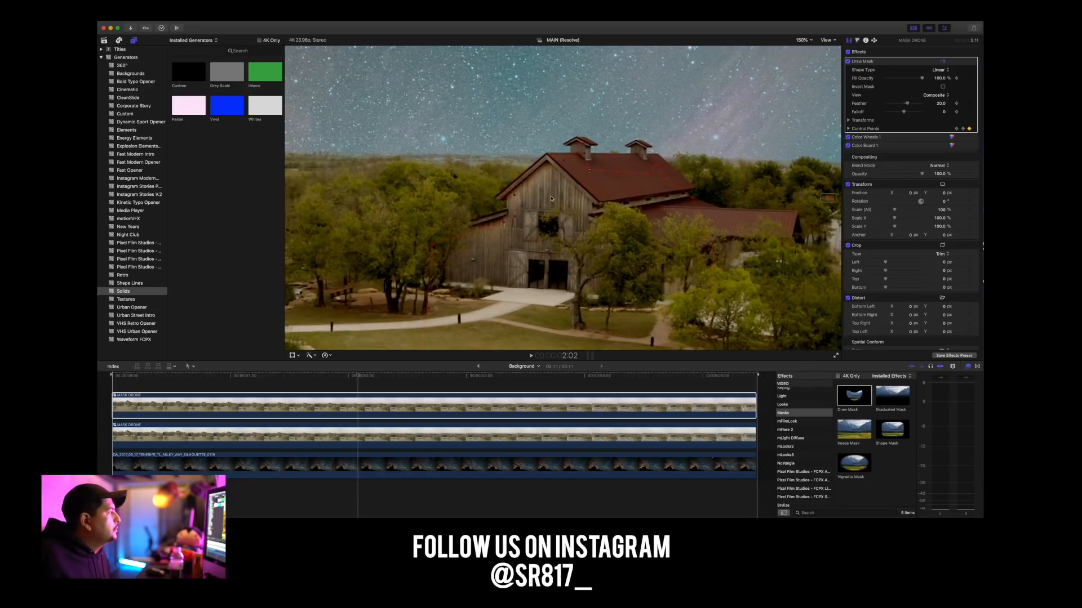
Play the composite from frame 14 at 150%, and replay it with the viewer zoom set to Fit to check the barn edges.
{"action": "left_click", "coordinate": [182, 376]}
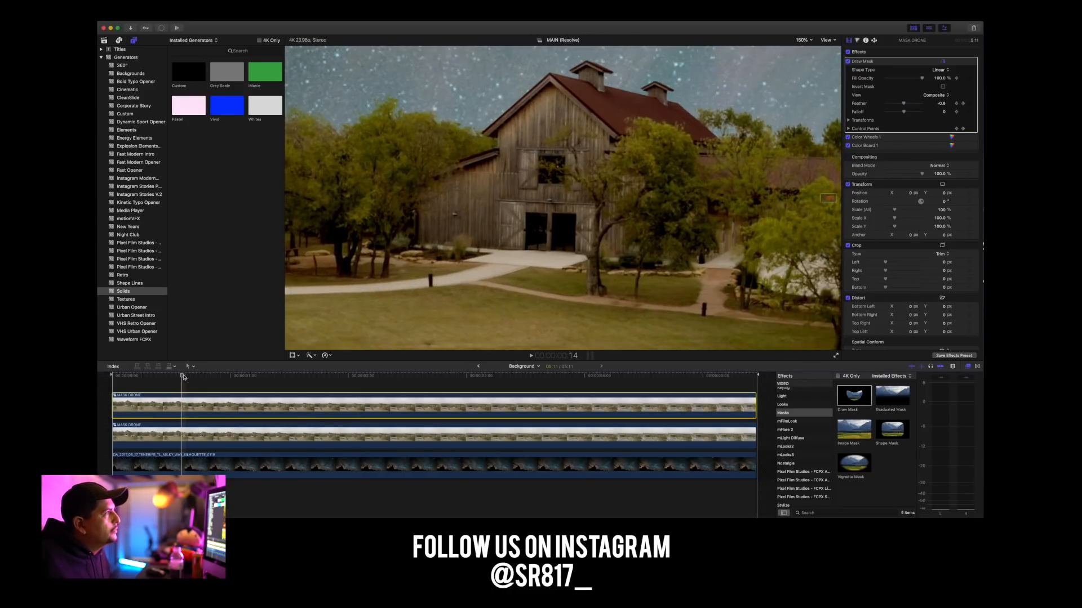
{"action": "key", "text": "space"}
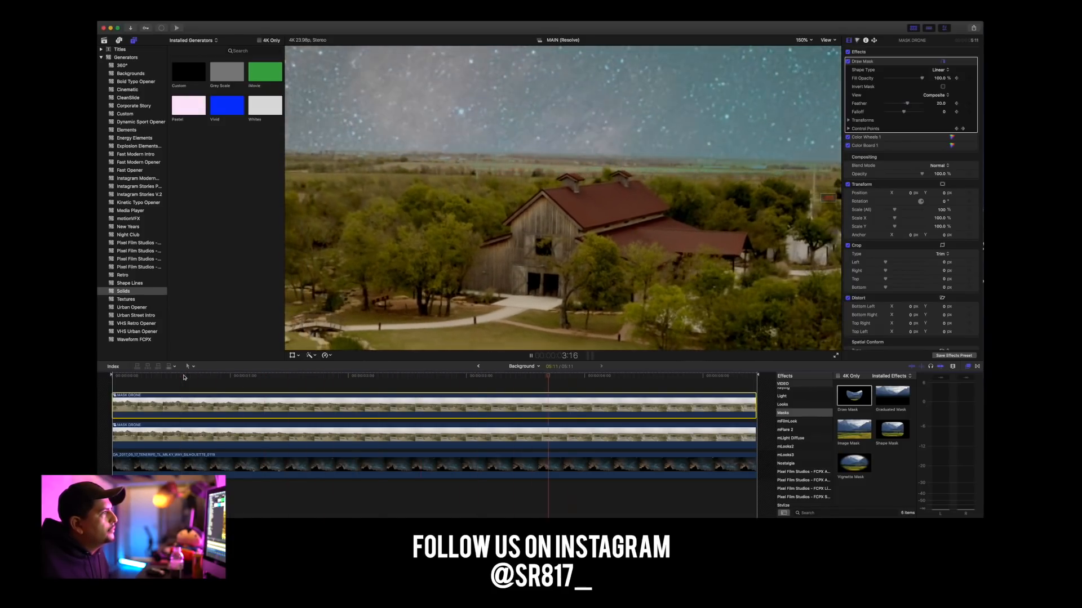
{"action": "key", "text": "space"}
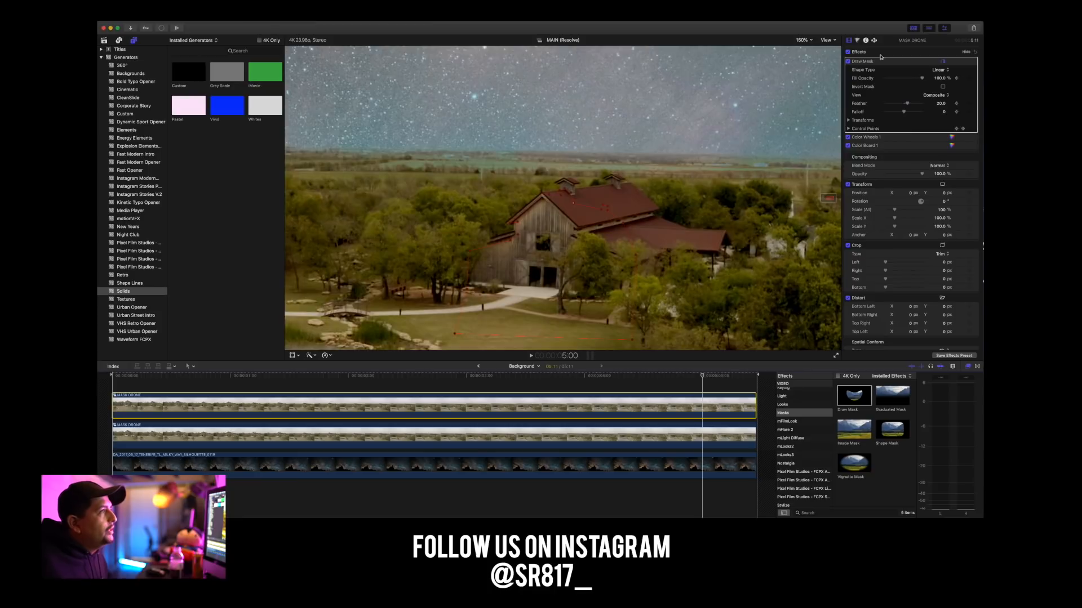
{"action": "left_click", "coordinate": [802, 40]}
{"action": "left_click", "coordinate": [804, 47]}
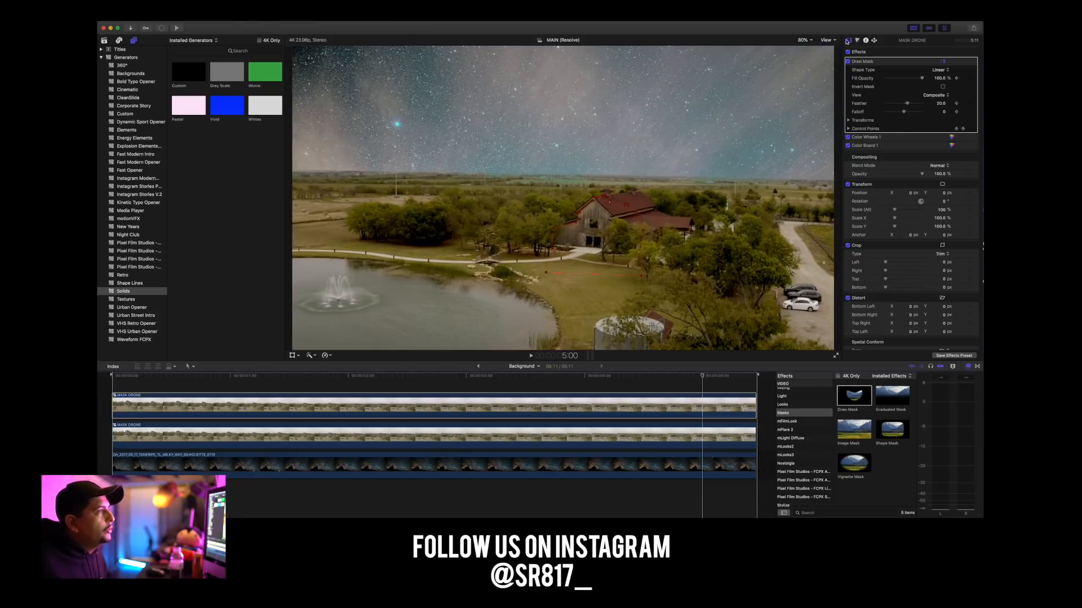
{"action": "key", "text": "space"}
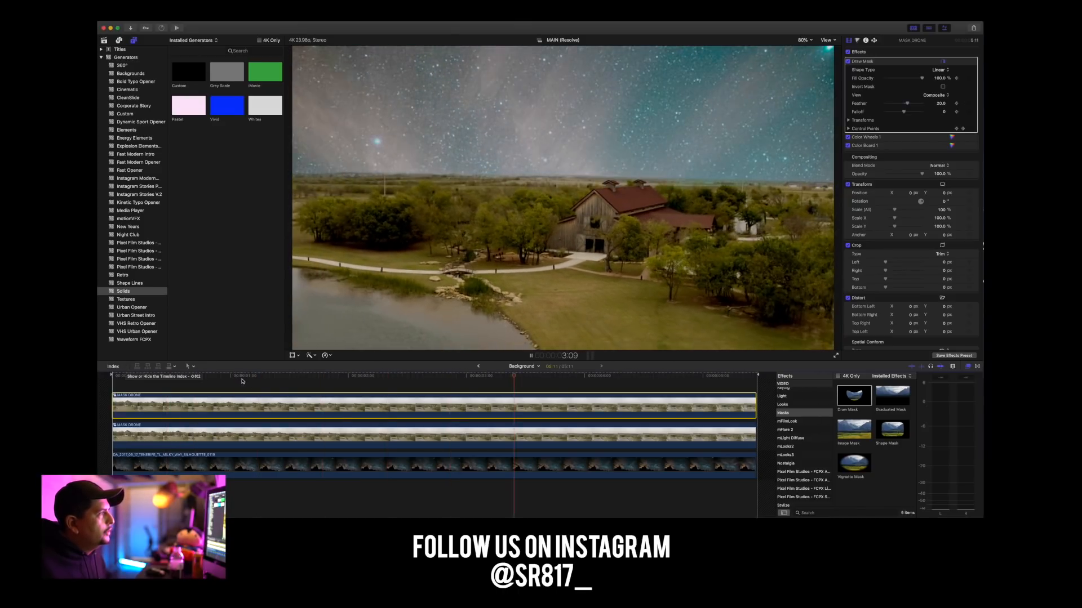
{"action": "key", "text": "space"}
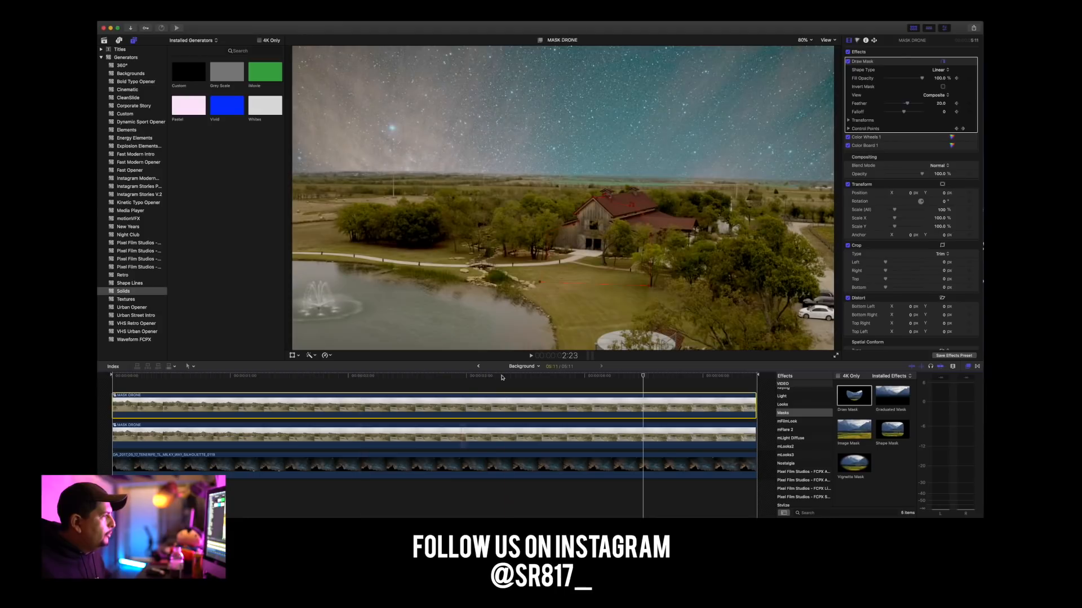
Return to the TEST DRONE FOOTAGE timeline, select the Background compound clip and play it from the start.
{"action": "left_click", "coordinate": [478, 366]}
{"action": "left_click", "coordinate": [133, 416]}
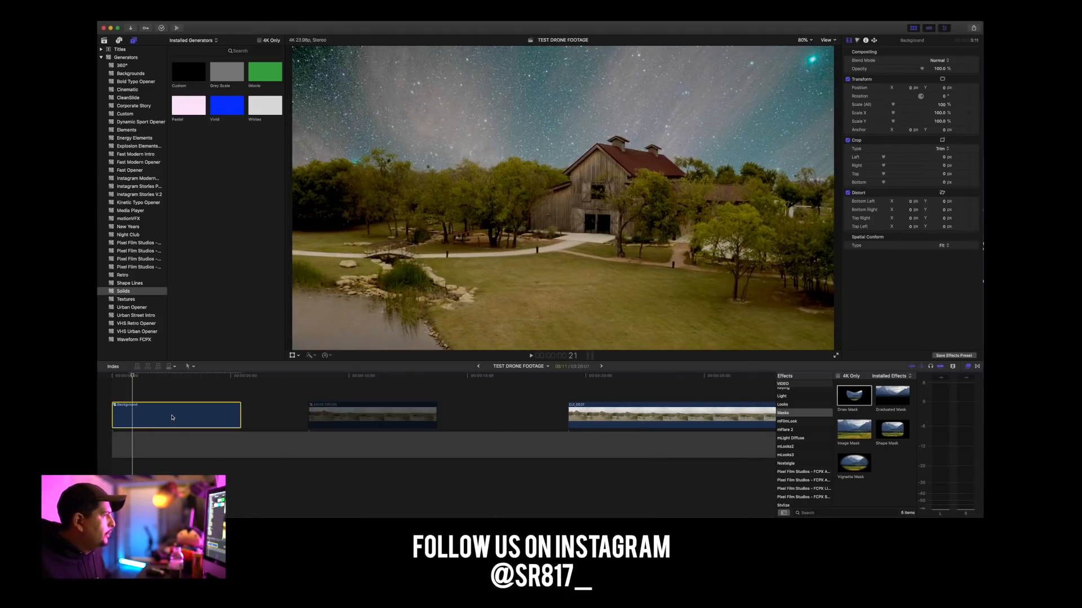
{"action": "key", "text": "space"}
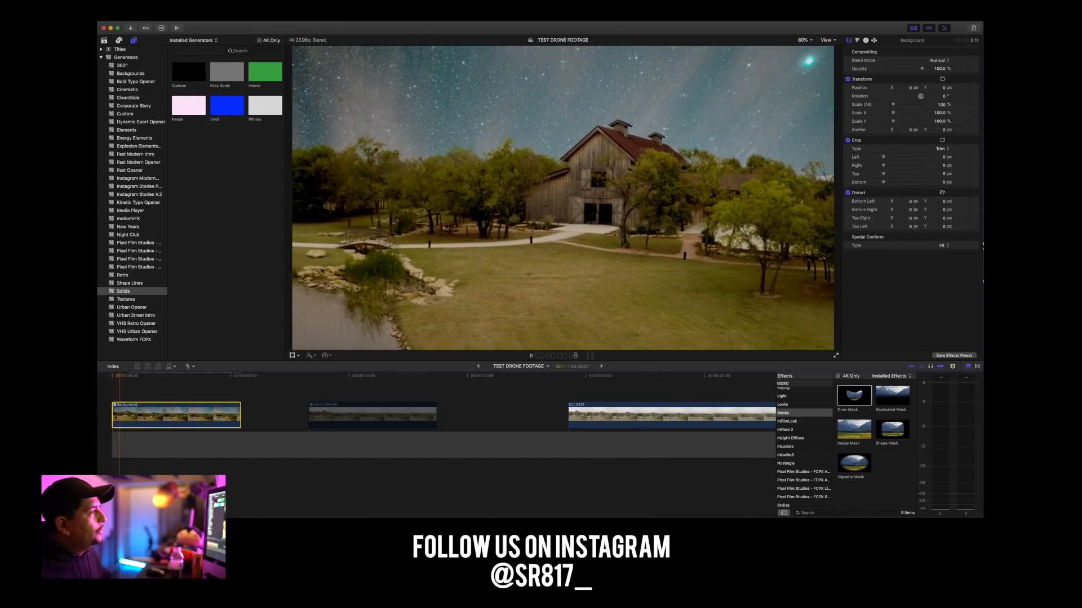
{"action": "key", "text": "space"}
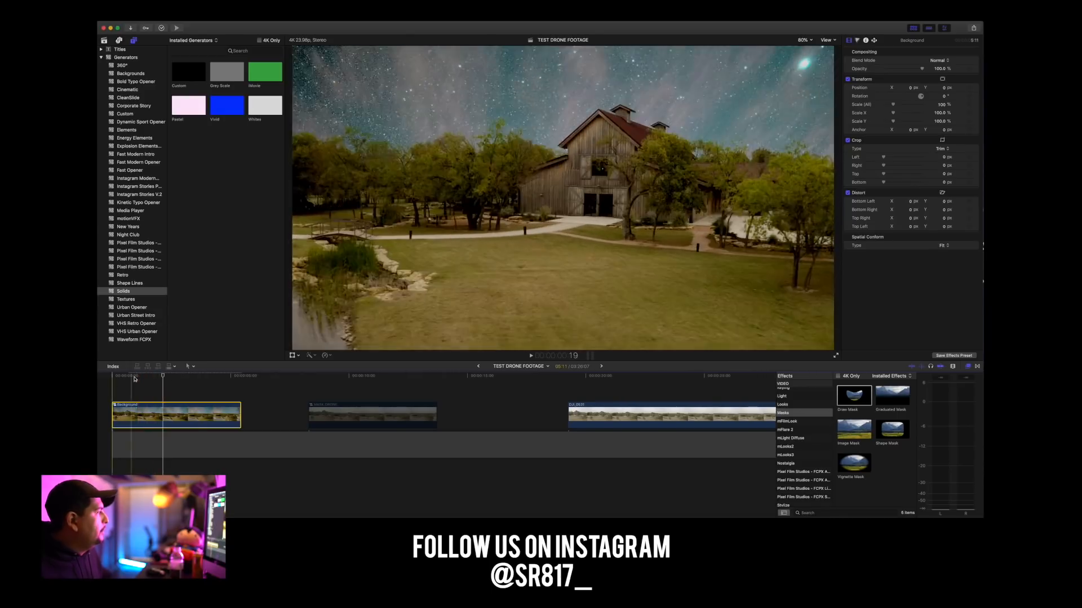
{"action": "key", "text": "Home"}
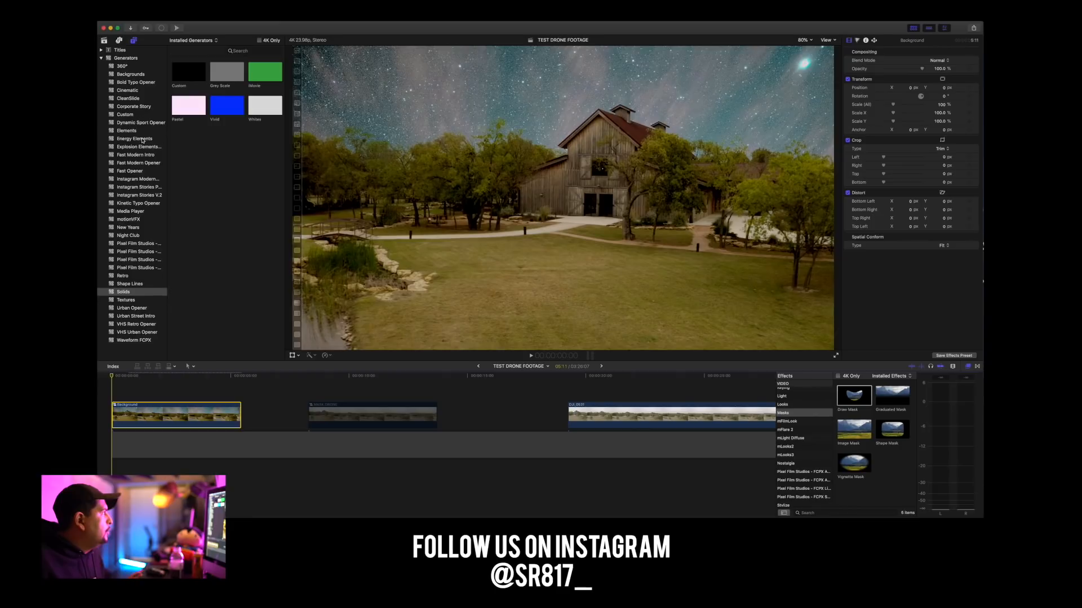
Place the Long adjustment layer title above the Background clip and select it for grading.
{"action": "left_click", "coordinate": [102, 50]}
{"action": "left_click", "coordinate": [143, 98]}
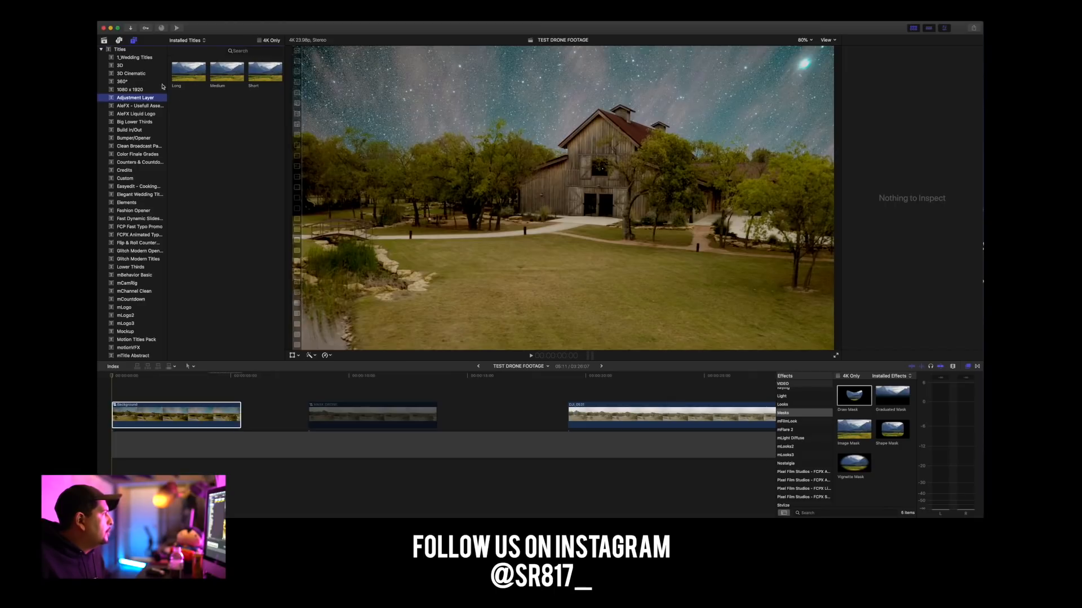
{"action": "left_click_drag", "start_coordinate": [188, 78], "coordinate": [117, 388]}
{"action": "left_click", "coordinate": [143, 383]}
{"action": "left_click", "coordinate": [147, 396]}
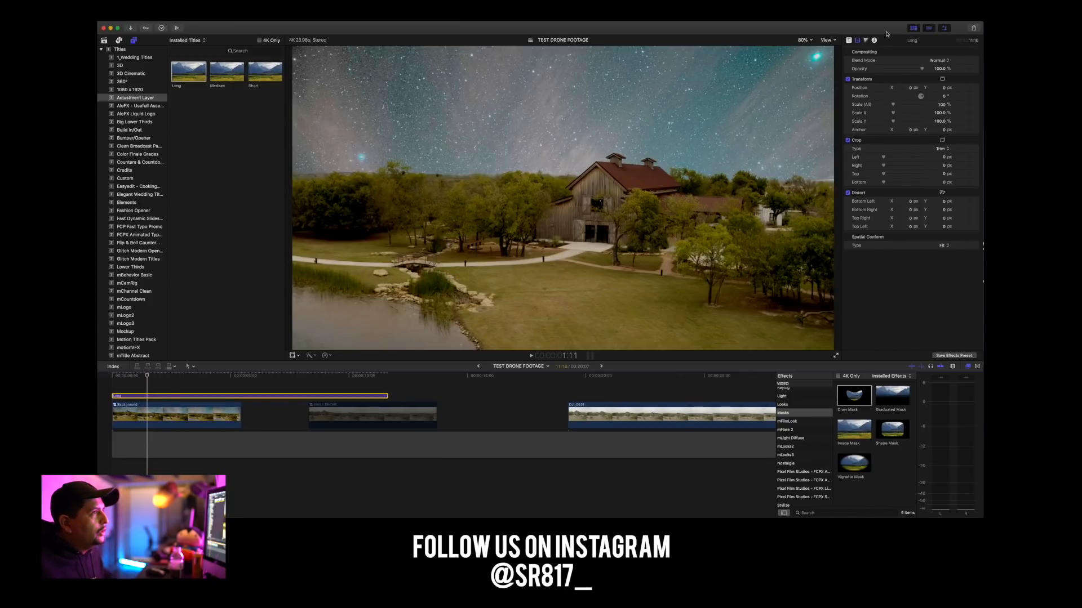
Lower the adjustment layer's Color Board shadows exposure to -64% and shift the layer along the timeline.
{"action": "left_click", "coordinate": [866, 39]}
{"action": "left_click_drag", "start_coordinate": [882, 114], "coordinate": [881, 139]}
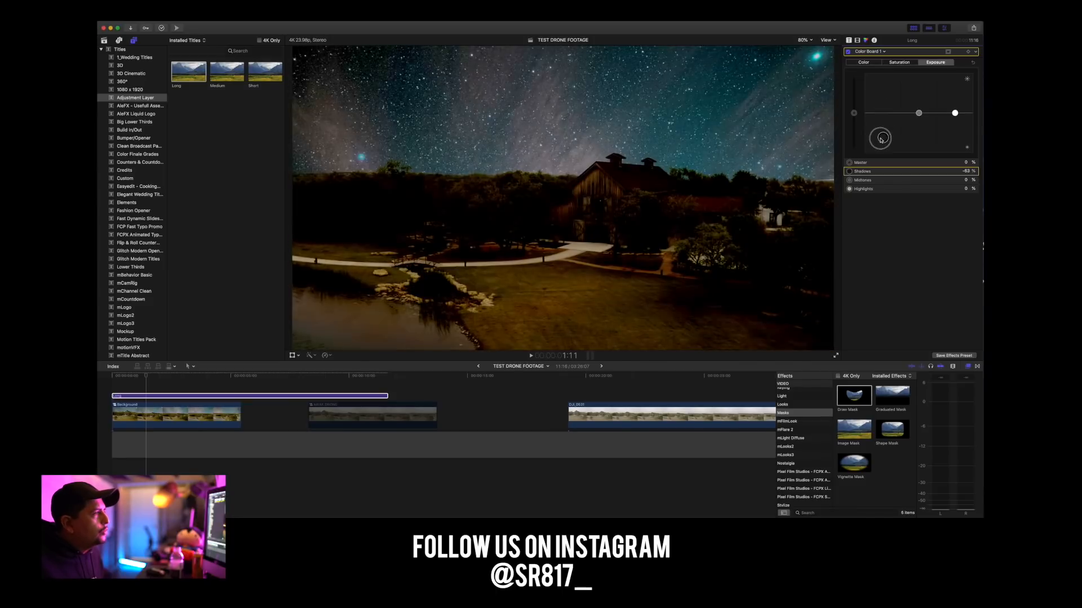
{"action": "left_click_drag", "start_coordinate": [188, 396], "coordinate": [141, 387]}
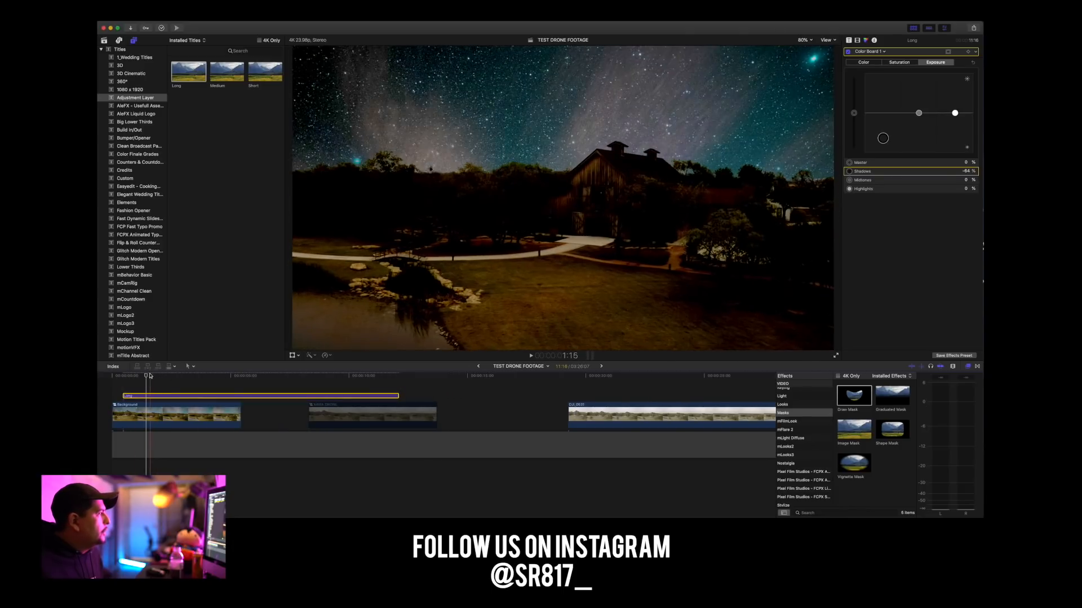
Delete the adjustment layer above the Background clip and return to the first frame.
{"action": "left_click", "coordinate": [110, 376]}
{"action": "left_click_drag", "start_coordinate": [110, 377], "coordinate": [139, 377]}
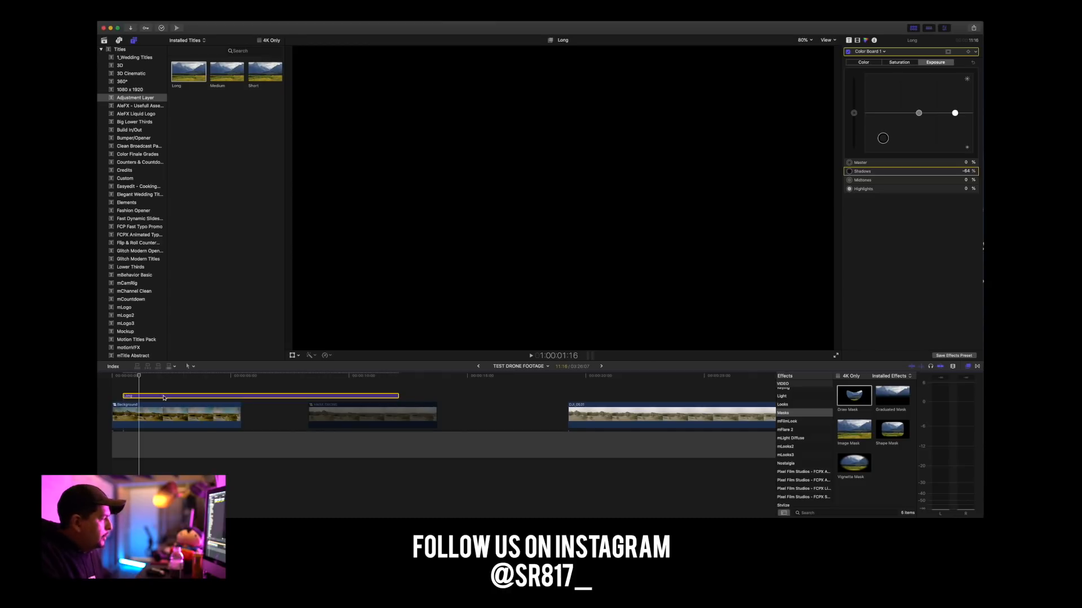
{"action": "key", "text": "Delete"}
{"action": "left_click", "coordinate": [105, 376]}
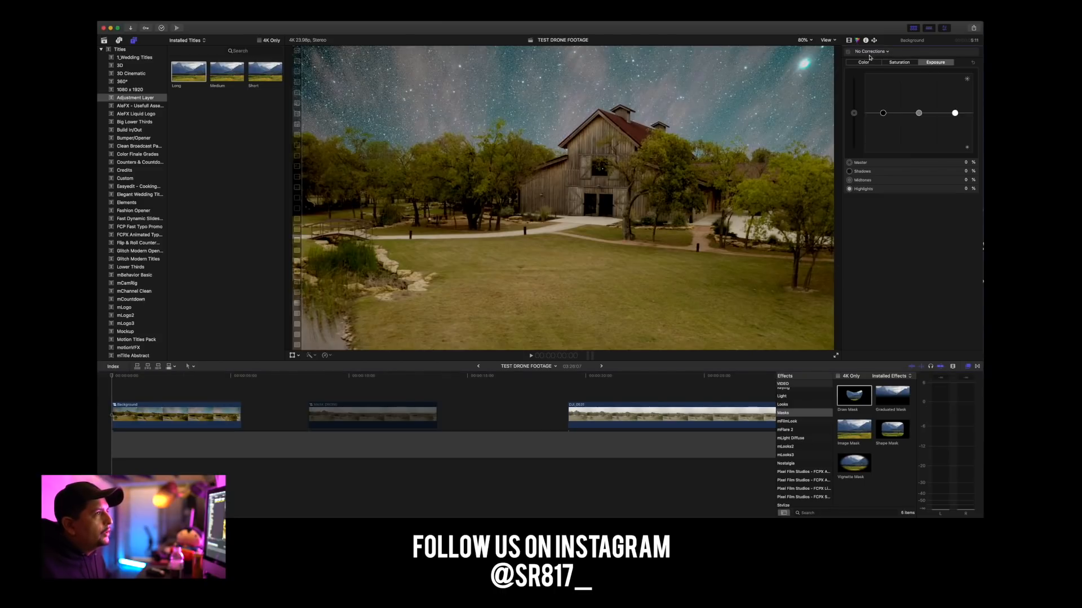
Add a Color Wheels correction with a shape mask to the Background clip.
{"action": "left_click", "coordinate": [871, 52]}
{"action": "left_click", "coordinate": [874, 68]}
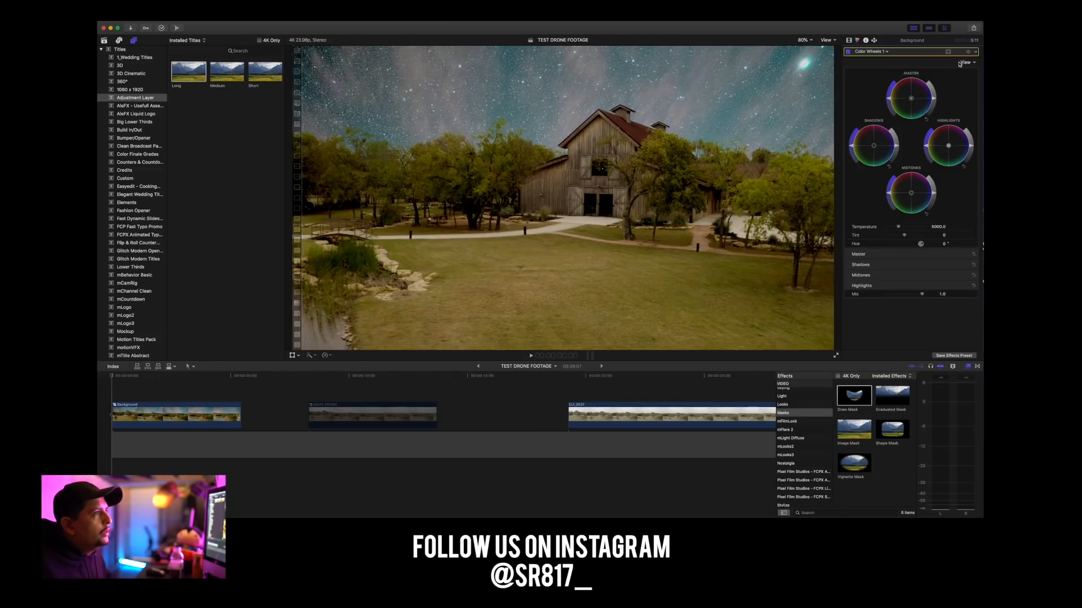
{"action": "left_click", "coordinate": [948, 52]}
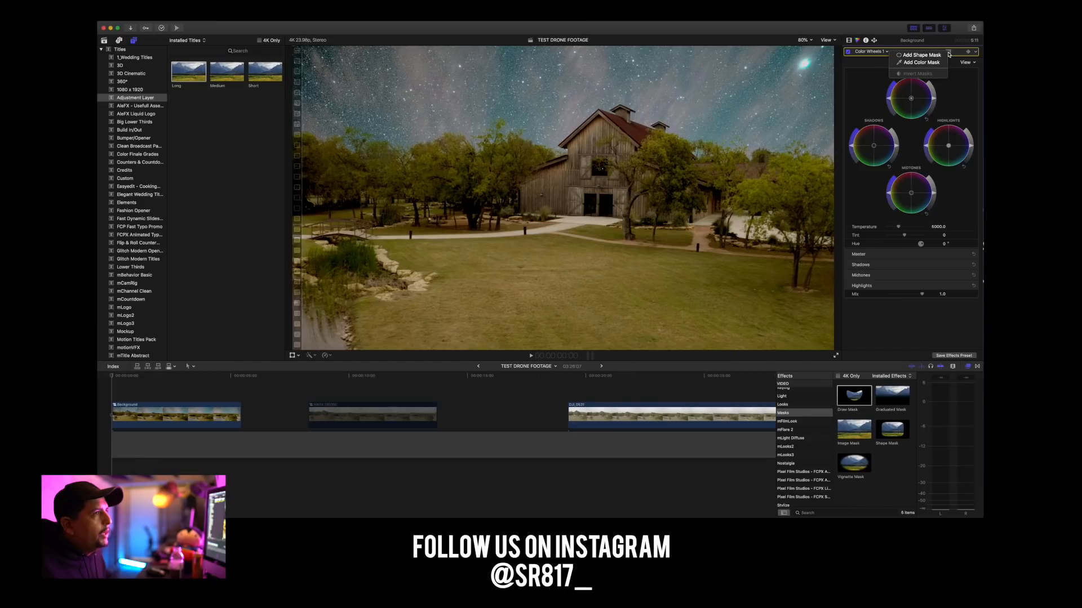
{"action": "left_click", "coordinate": [919, 55]}
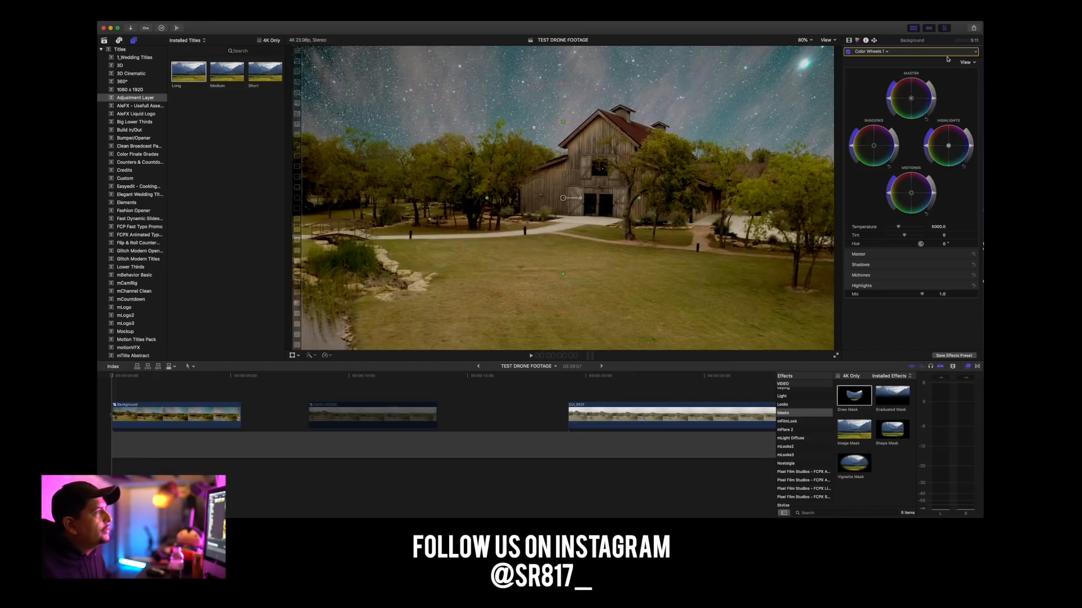
Stretch the shape mask into a wide, tilted ellipse over the sky at the frame's upper-left corner, with the viewer at 25%.
{"action": "left_click", "coordinate": [803, 41]}
{"action": "left_click", "coordinate": [809, 63]}
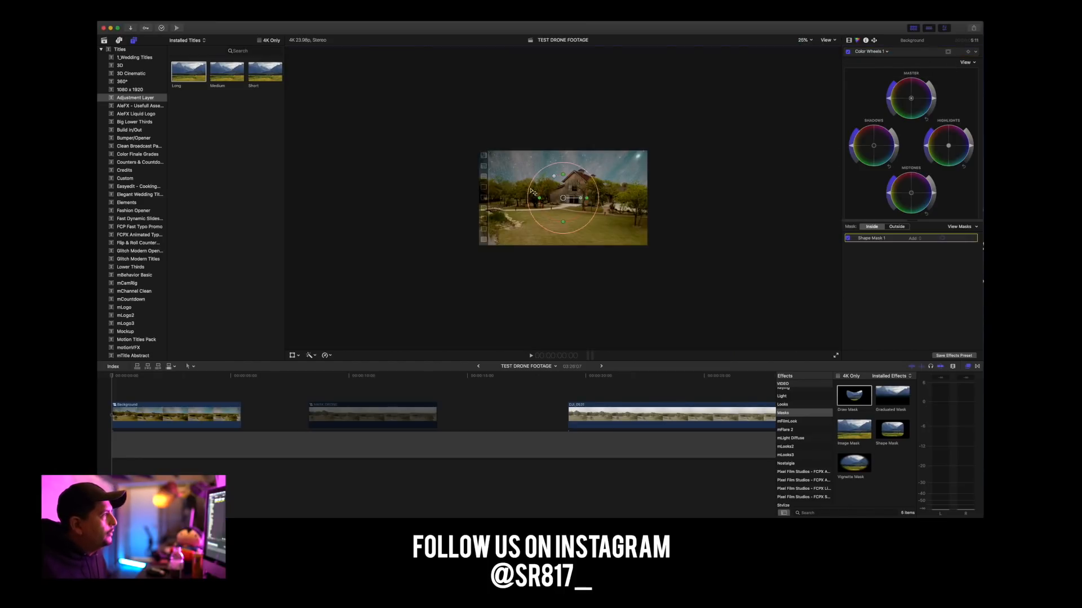
{"action": "left_click_drag", "start_coordinate": [563, 198], "coordinate": [536, 167]}
{"action": "mouse_move", "coordinate": [611, 165]}
{"action": "left_mouse_down"}
{"action": "mouse_move", "coordinate": [709, 169]}
{"action": "mouse_move", "coordinate": [604, 170]}
{"action": "left_mouse_up"}
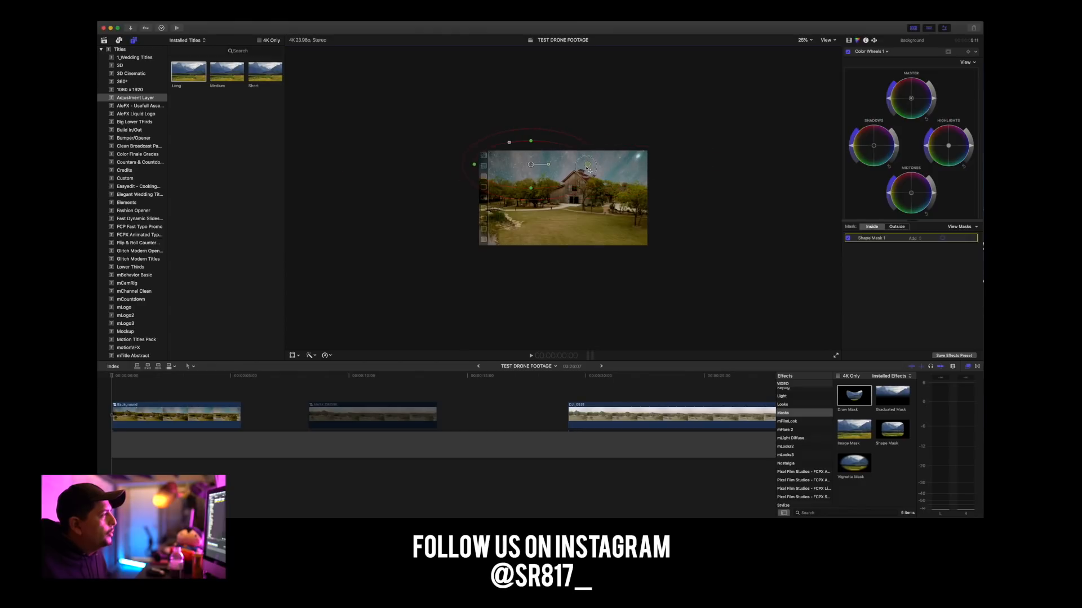
{"action": "mouse_move", "coordinate": [533, 167]}
{"action": "left_mouse_down"}
{"action": "mouse_move", "coordinate": [517, 161]}
{"action": "mouse_move", "coordinate": [530, 164]}
{"action": "left_mouse_up"}
{"action": "left_click_drag", "start_coordinate": [518, 141], "coordinate": [506, 129]}
{"action": "mouse_move", "coordinate": [525, 164]}
{"action": "left_mouse_down"}
{"action": "mouse_move", "coordinate": [519, 153]}
{"action": "mouse_move", "coordinate": [528, 157]}
{"action": "left_mouse_up"}
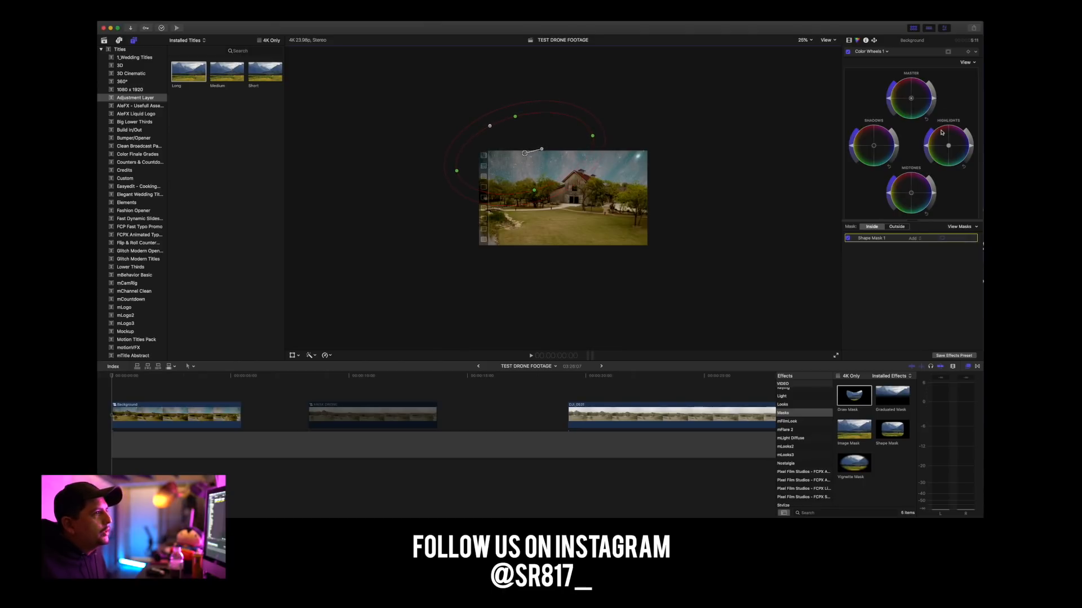
Darken the midtones and raise their saturation inside the shape mask, and nudge the mask slightly up and to the right.
{"action": "left_click_drag", "start_coordinate": [896, 147], "coordinate": [896, 145]}
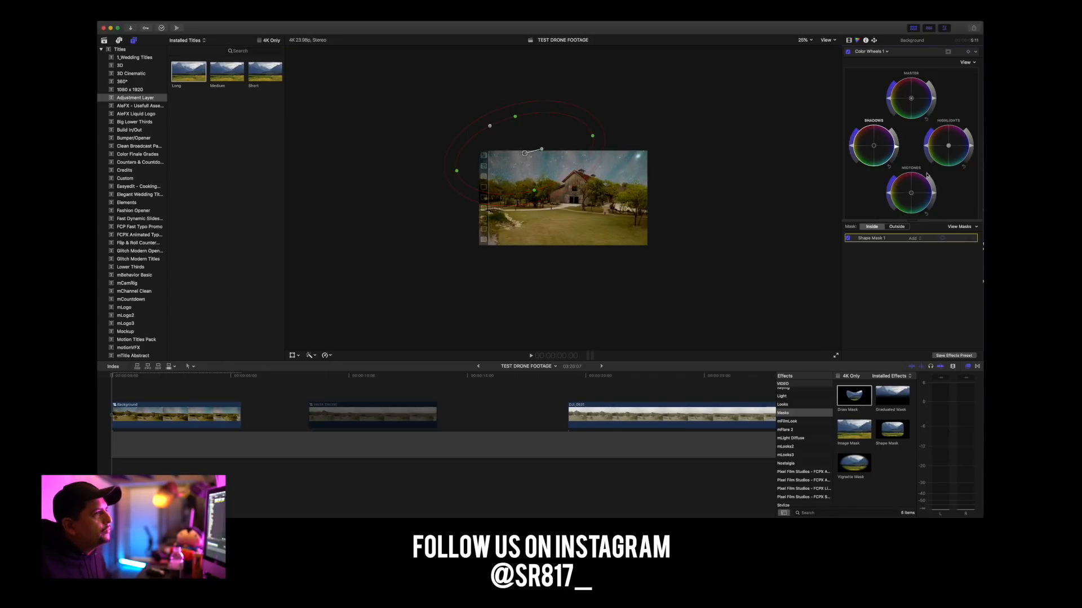
{"action": "left_click_drag", "start_coordinate": [934, 192], "coordinate": [887, 184]}
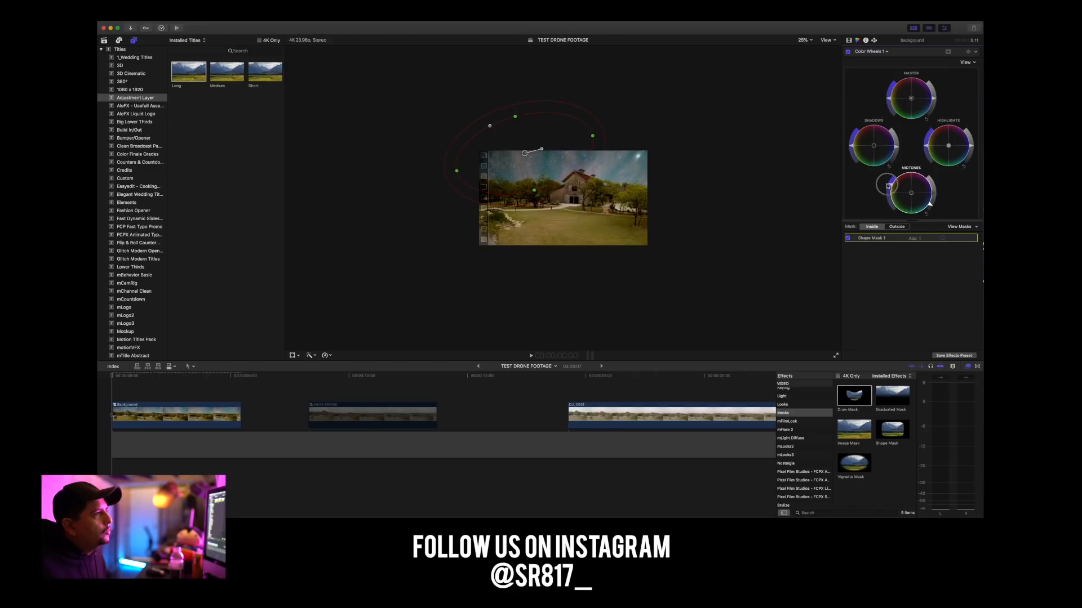
{"action": "left_click_drag", "start_coordinate": [524, 154], "coordinate": [532, 151]}
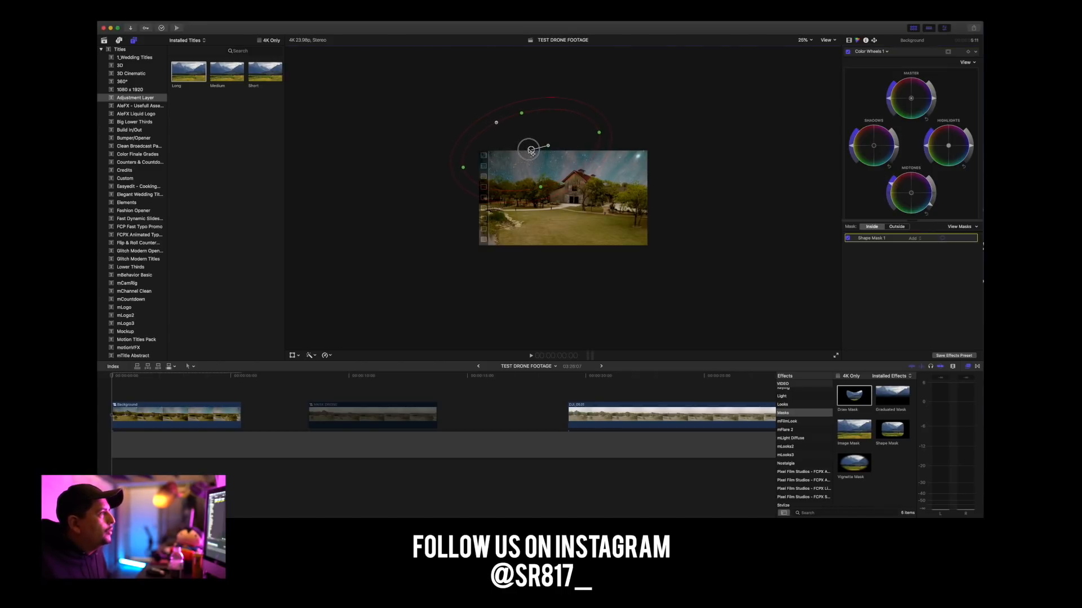
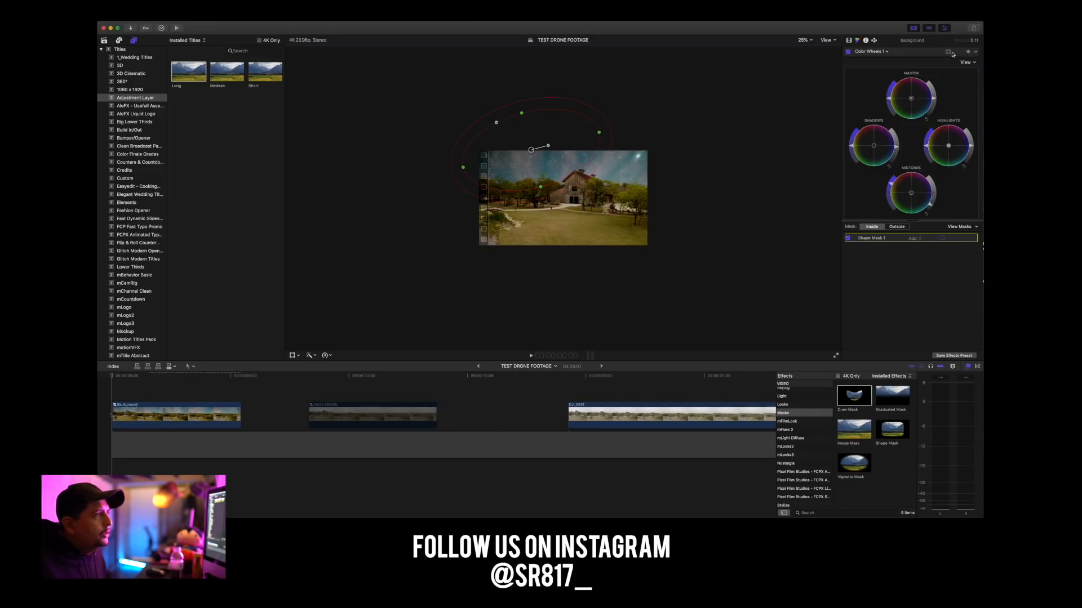
Add a second shape mask to the Color Wheels 1 correction and shape it into a tilted ellipse over the right side of the sky.
{"action": "left_click", "coordinate": [977, 53]}
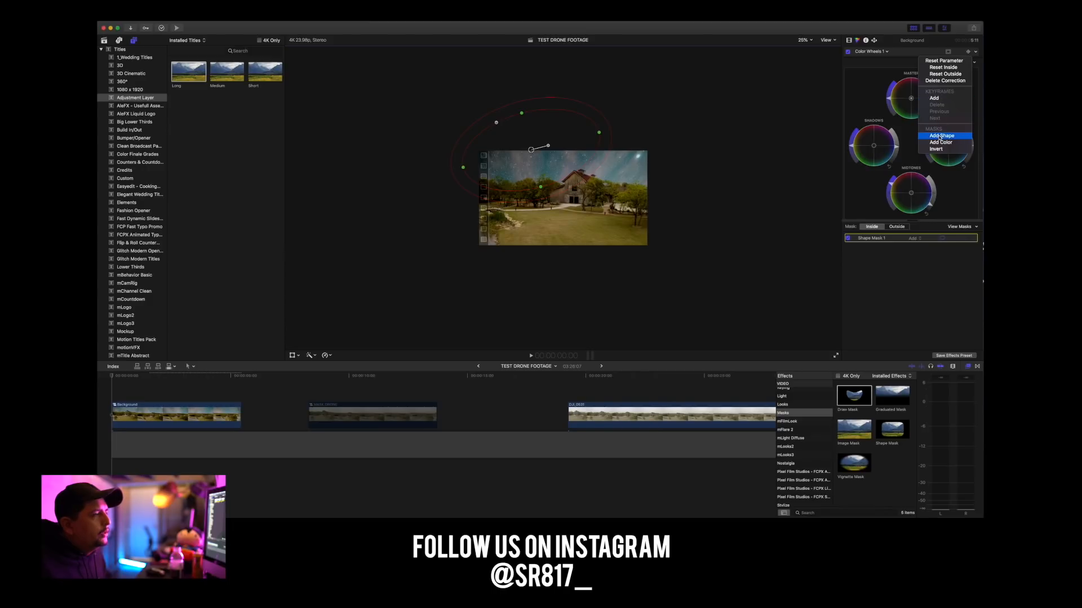
{"action": "left_click", "coordinate": [939, 137]}
{"action": "left_click_drag", "start_coordinate": [620, 175], "coordinate": [639, 165]}
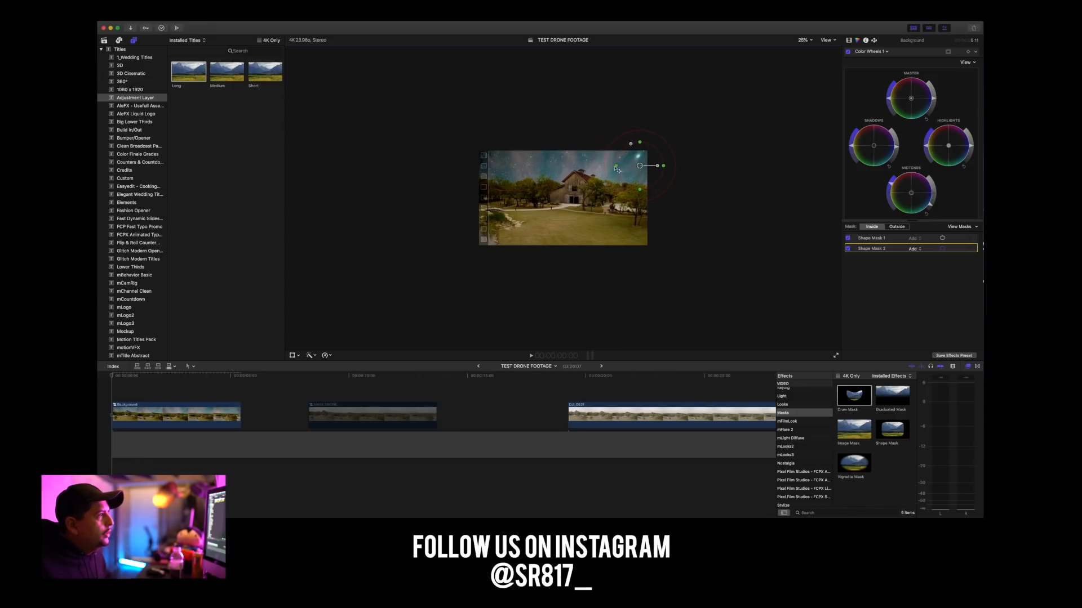
{"action": "left_click_drag", "start_coordinate": [617, 168], "coordinate": [555, 164]}
{"action": "left_click_drag", "start_coordinate": [658, 167], "coordinate": [615, 153]}
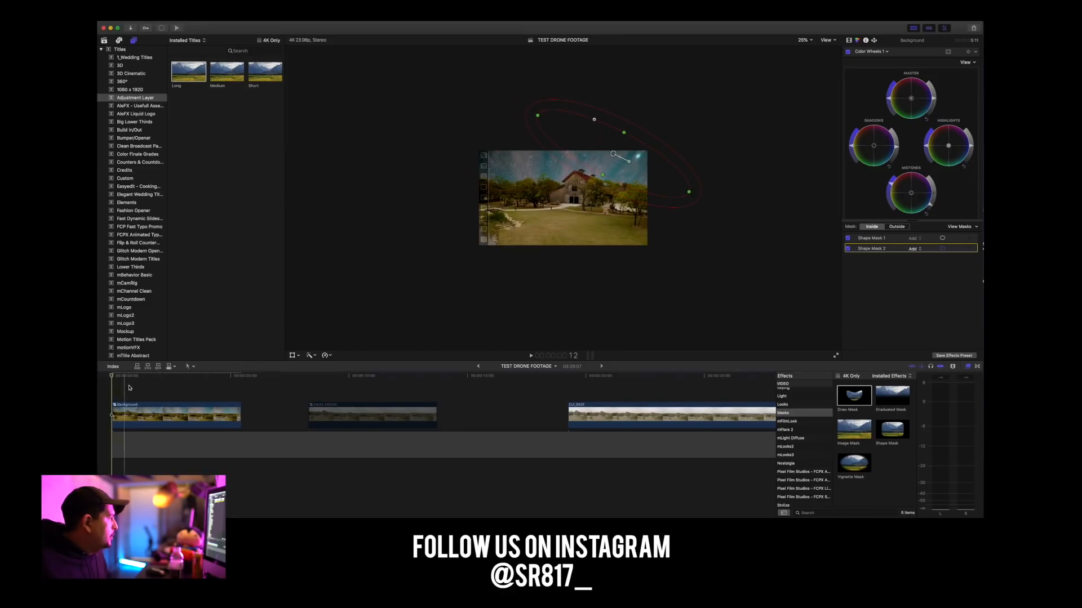
Preview the masked sky and set a Color Wheels 1 keyframe on the first frame of the Background clip.
{"action": "key", "text": "space"}
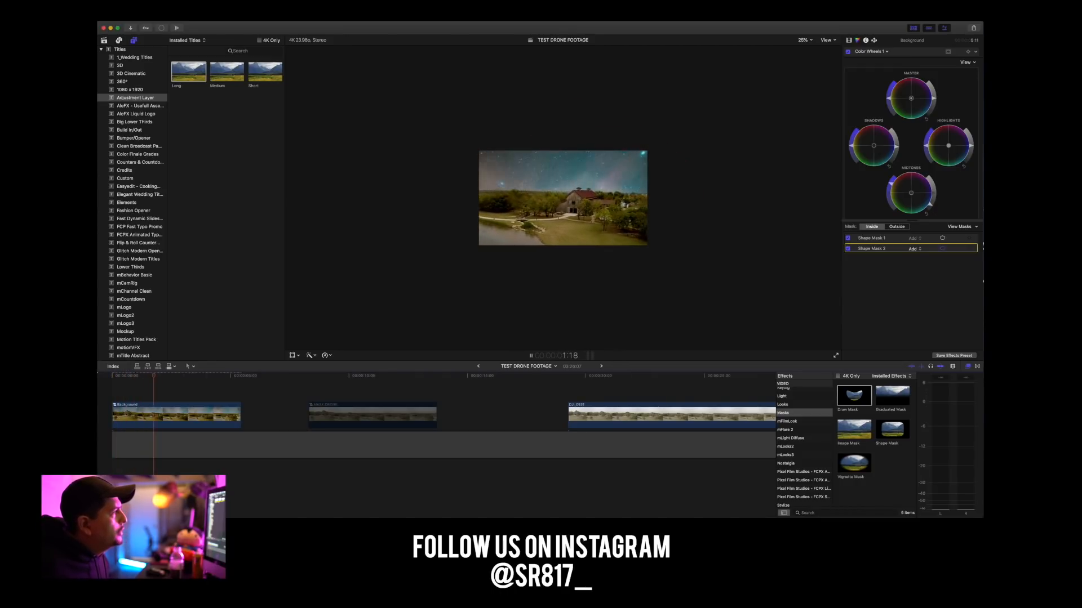
{"action": "key", "text": "space"}
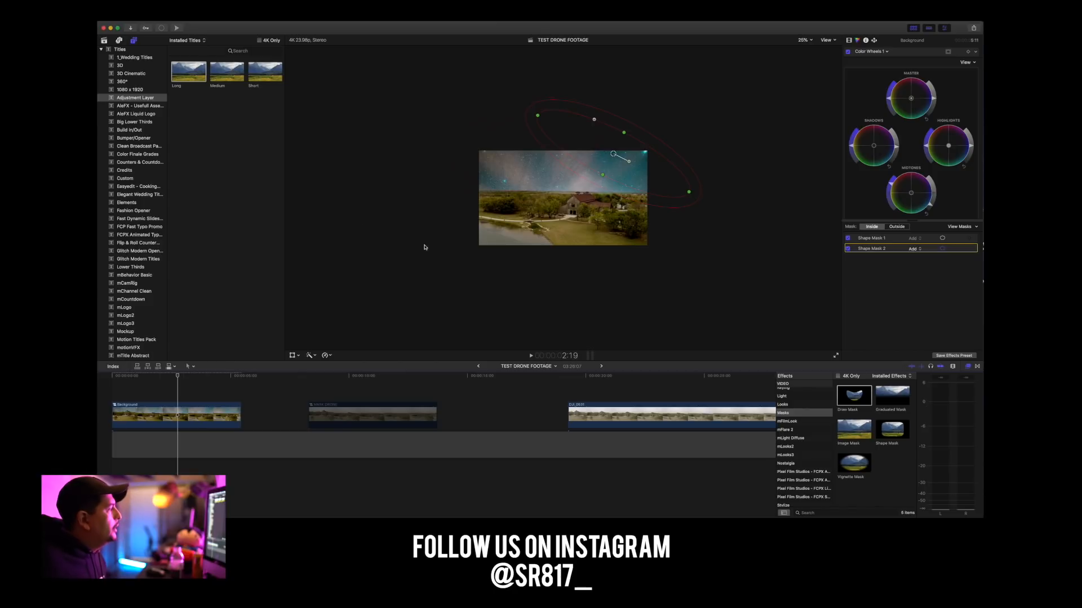
{"action": "left_click_drag", "start_coordinate": [168, 377], "coordinate": [102, 378]}
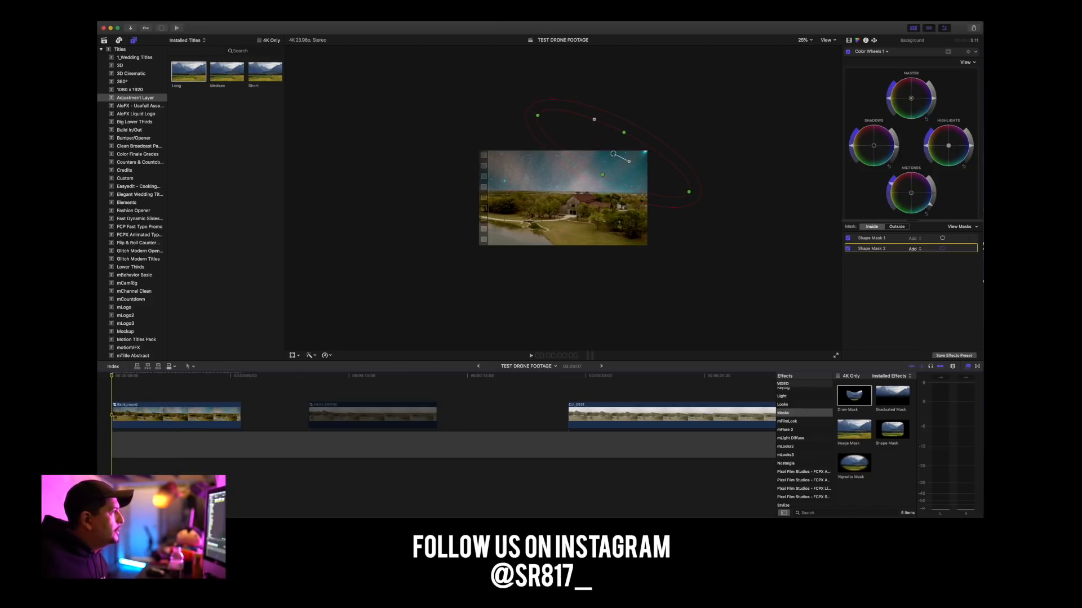
{"action": "left_click", "coordinate": [125, 408]}
{"action": "left_click", "coordinate": [968, 52]}
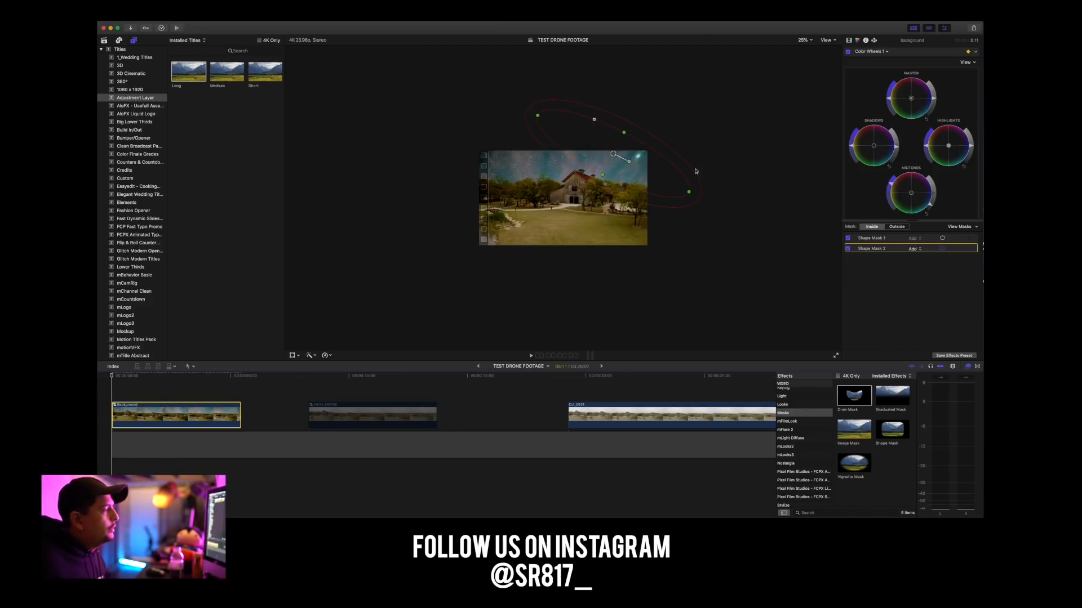
On the Background clip's frame at 5:10, move Shape Mask 2 and widen it over the right part of the sky.
{"action": "left_click_drag", "start_coordinate": [118, 381], "coordinate": [236, 382]}
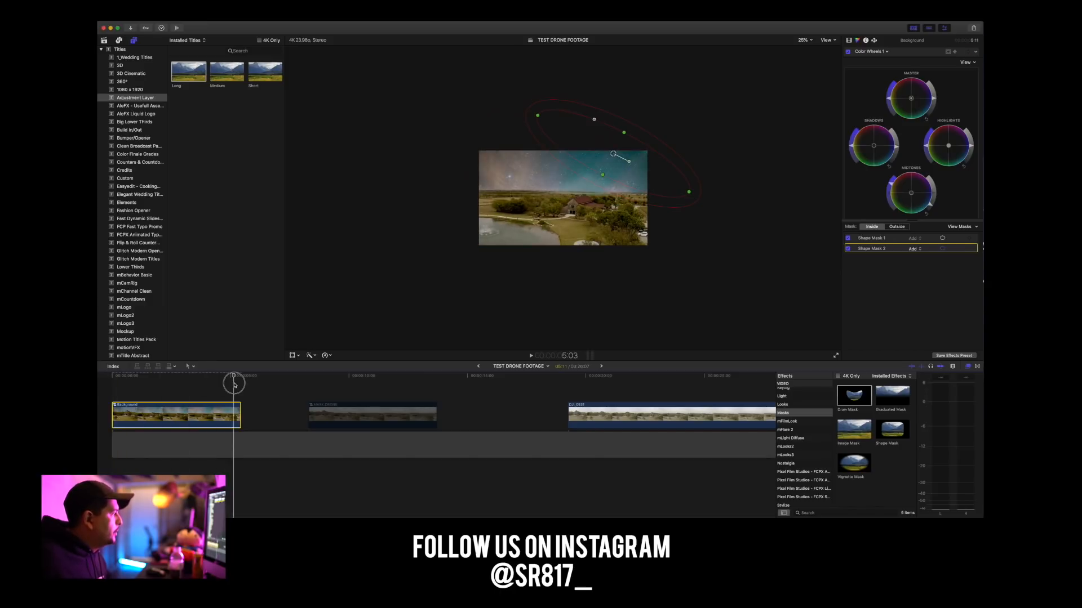
{"action": "key", "text": "super+equal"}
{"action": "key", "text": "super+equal"}
{"action": "key", "text": "super+equal"}
{"action": "key", "text": "super+equal"}
{"action": "key", "text": "super+equal"}
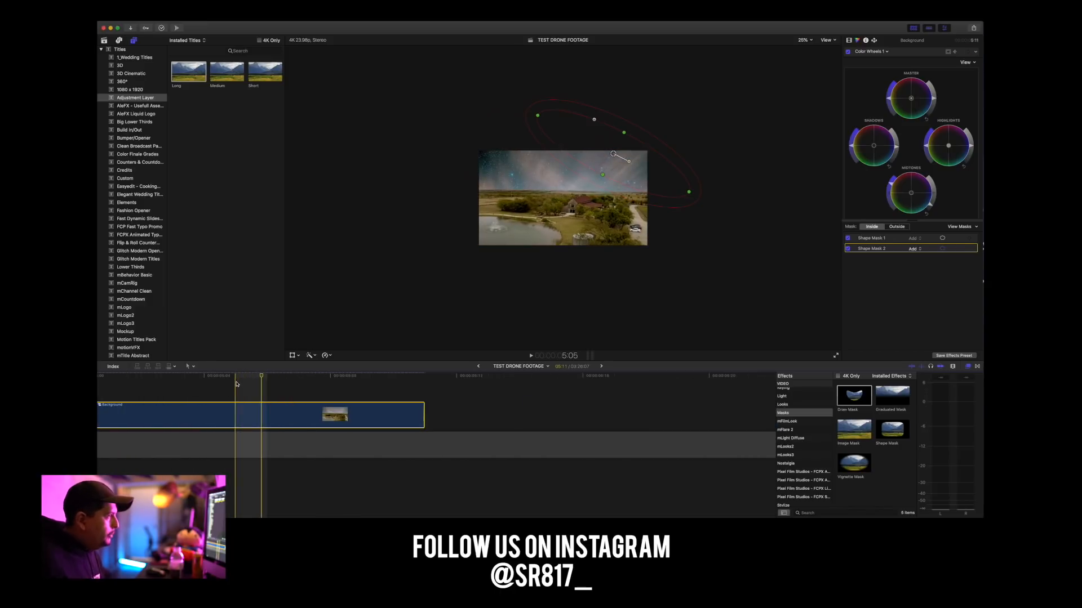
{"action": "left_click", "coordinate": [415, 383]}
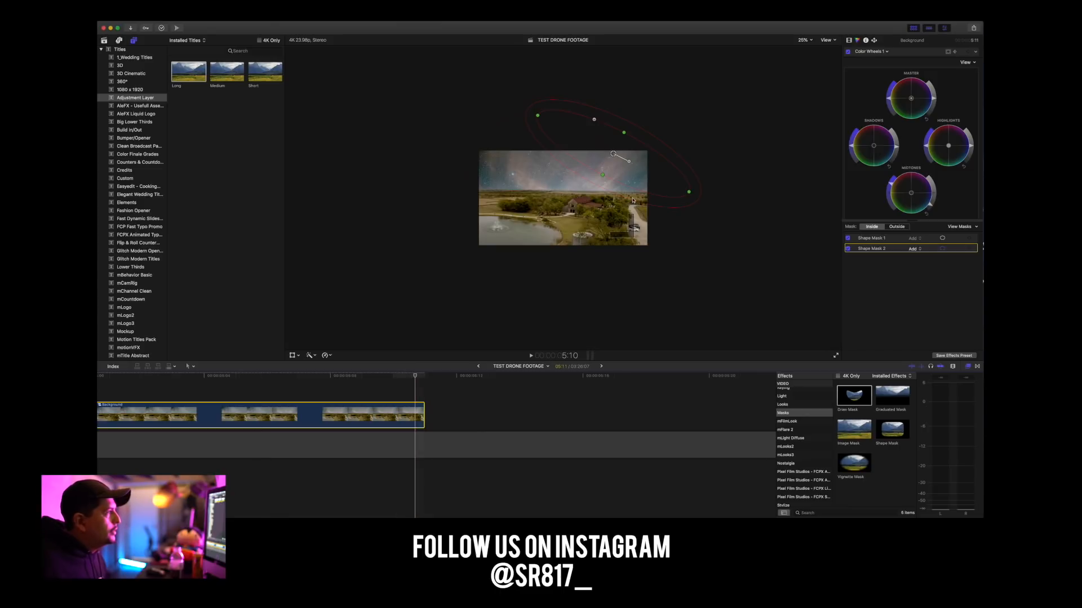
{"action": "left_click_drag", "start_coordinate": [616, 157], "coordinate": [642, 150]}
{"action": "mouse_move", "coordinate": [640, 153]}
{"action": "left_mouse_down"}
{"action": "mouse_move", "coordinate": [658, 169]}
{"action": "mouse_move", "coordinate": [634, 149]}
{"action": "left_mouse_up"}
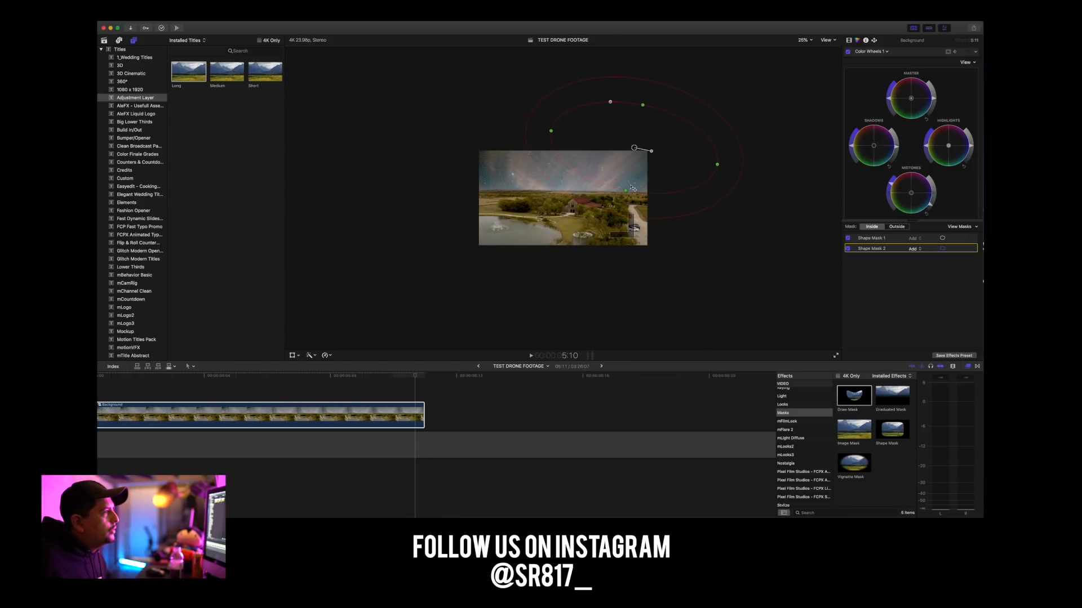
{"action": "left_click_drag", "start_coordinate": [634, 147], "coordinate": [629, 152]}
{"action": "left_click_drag", "start_coordinate": [627, 147], "coordinate": [625, 161]}
Move Shape Mask 1 and stretch it into a long, flat ellipse along the left part of the sky above the horizon.
{"action": "left_click", "coordinate": [501, 179]}
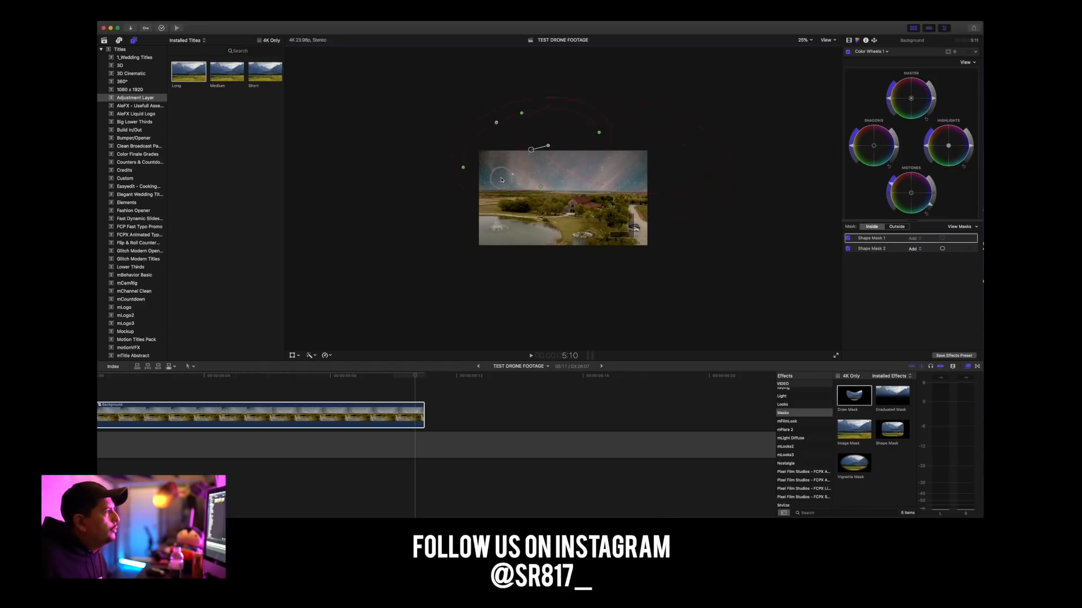
{"action": "left_click_drag", "start_coordinate": [530, 152], "coordinate": [511, 162]}
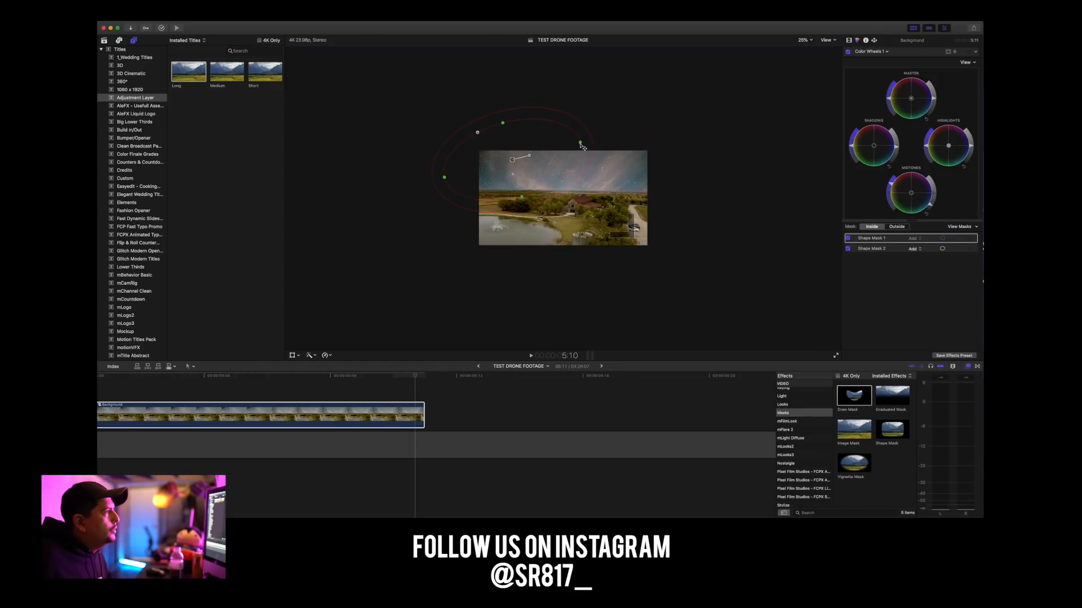
{"action": "left_click_drag", "start_coordinate": [581, 143], "coordinate": [654, 124]}
{"action": "left_click_drag", "start_coordinate": [512, 161], "coordinate": [567, 160]}
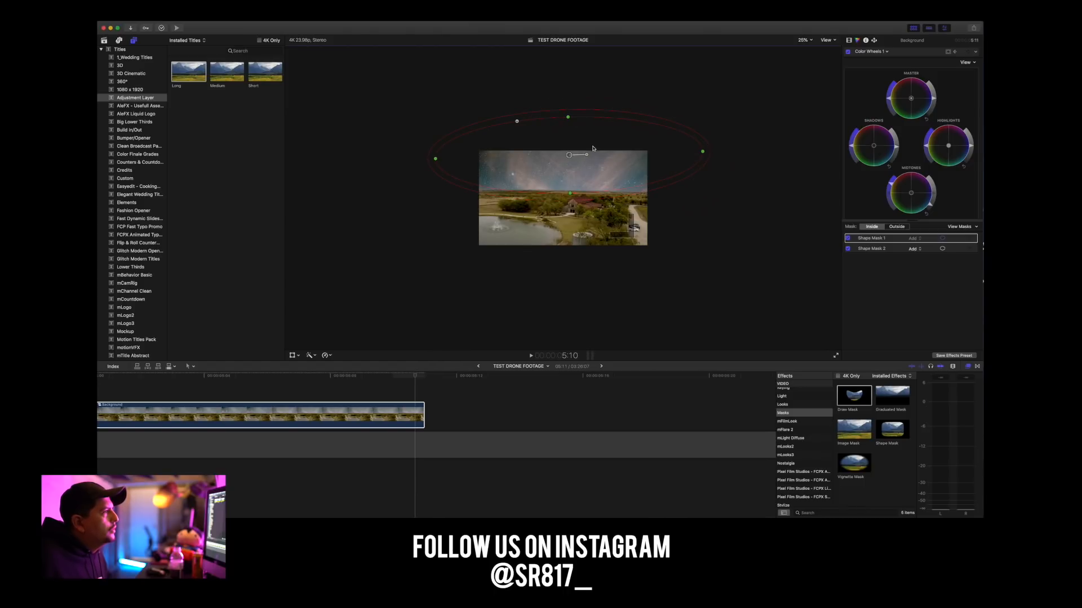
{"action": "left_click_drag", "start_coordinate": [574, 158], "coordinate": [510, 154]}
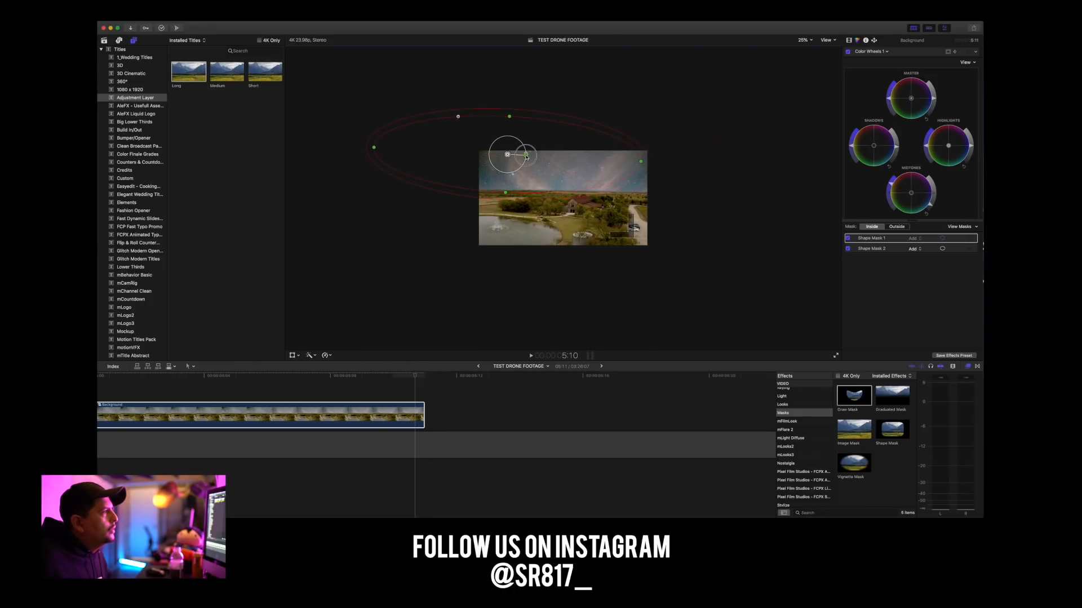
Fine-tune the position and feather of Shape Mask 2, and set a Color Wheels 1 keyframe at 5:10.
{"action": "left_click", "coordinate": [668, 170]}
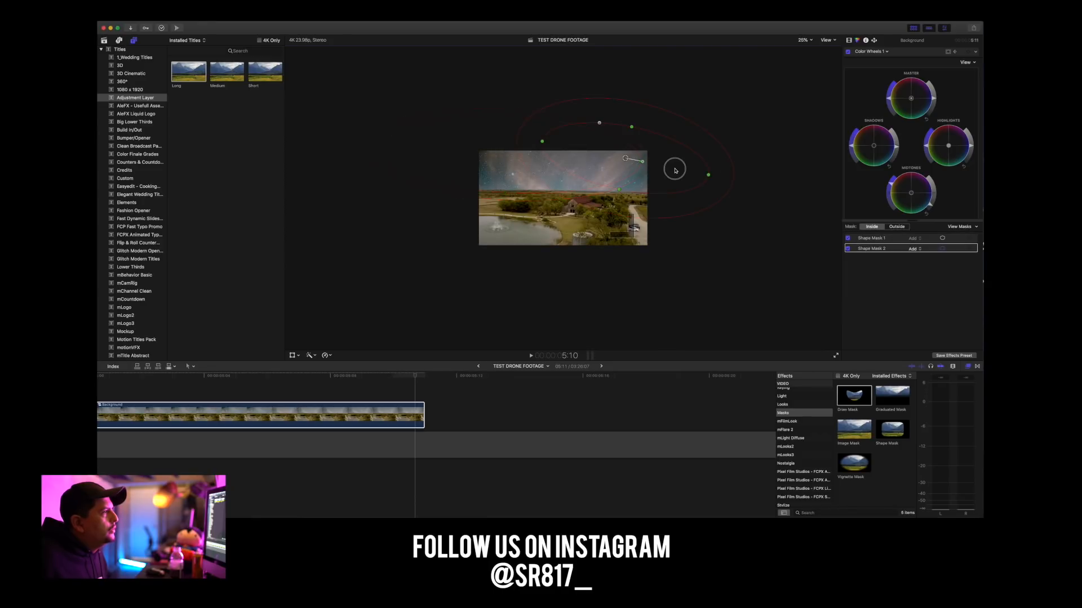
{"action": "left_click_drag", "start_coordinate": [675, 171], "coordinate": [678, 173]}
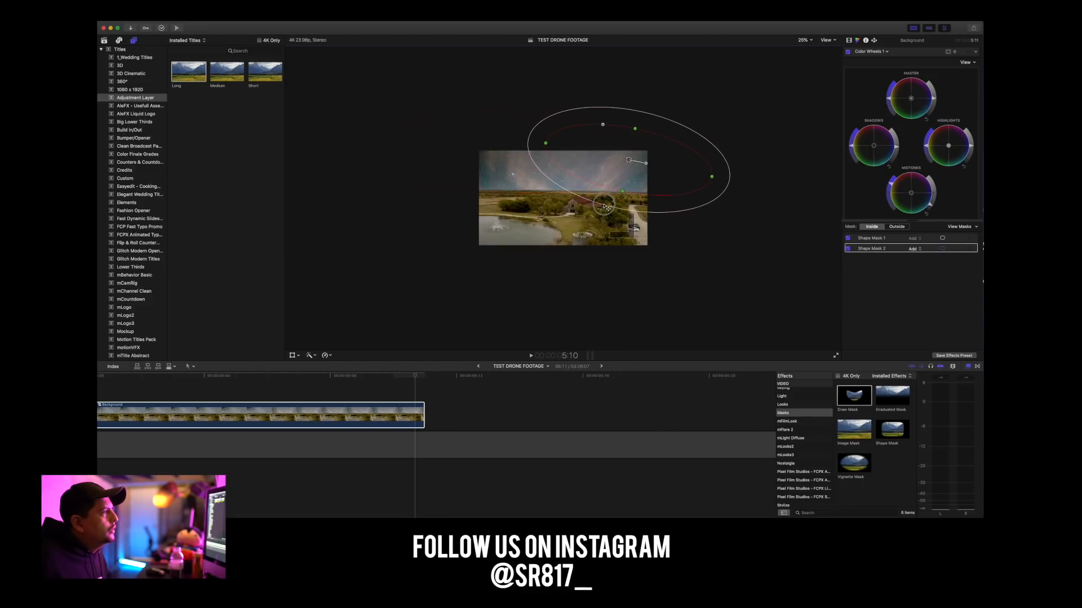
{"action": "left_click_drag", "start_coordinate": [606, 204], "coordinate": [607, 205]}
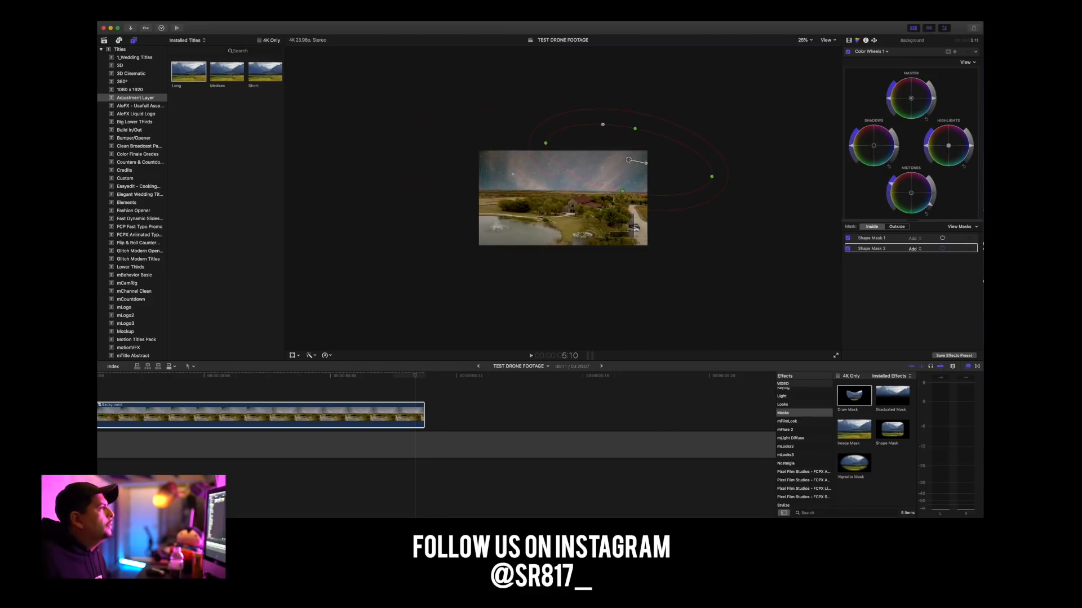
{"action": "left_click", "coordinate": [968, 53]}
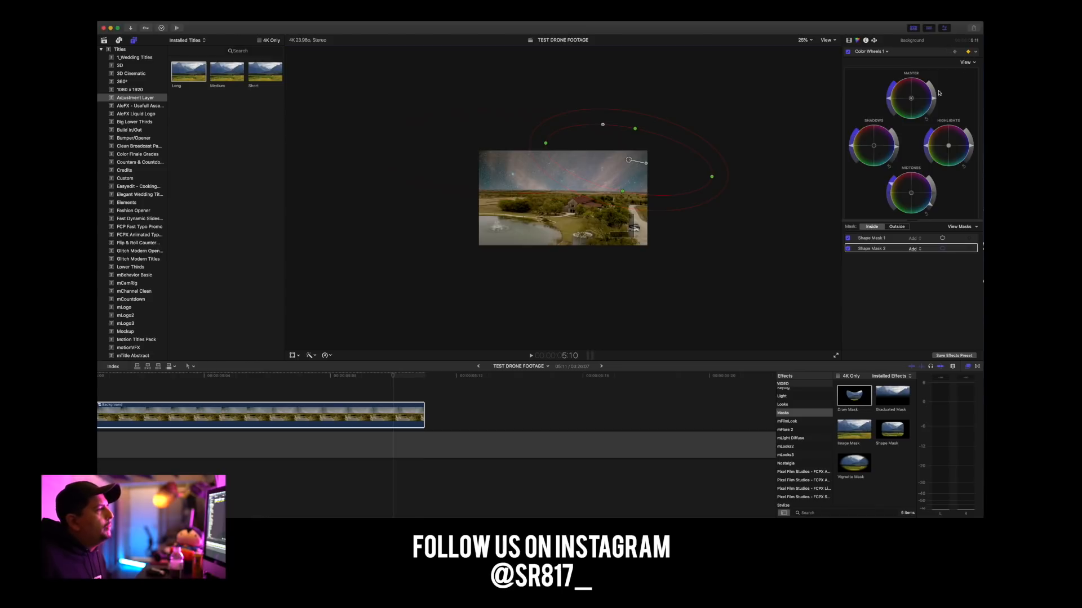
Return the playhead to the start of the Background clip and set the viewer scale to 50%.
{"action": "left_click_drag", "start_coordinate": [405, 379], "coordinate": [271, 398]}
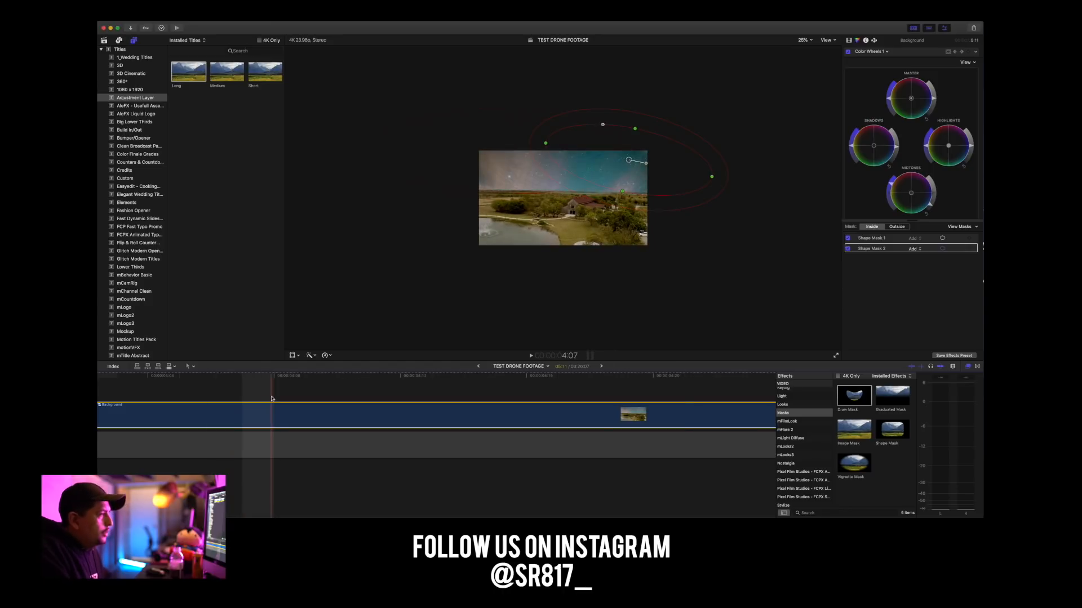
{"action": "key", "text": "super+minus"}
{"action": "key", "text": "super+minus"}
{"action": "key", "text": "super+minus"}
{"action": "key", "text": "super+minus"}
{"action": "key", "text": "super+minus"}
{"action": "left_click_drag", "start_coordinate": [177, 374], "coordinate": [93, 379]}
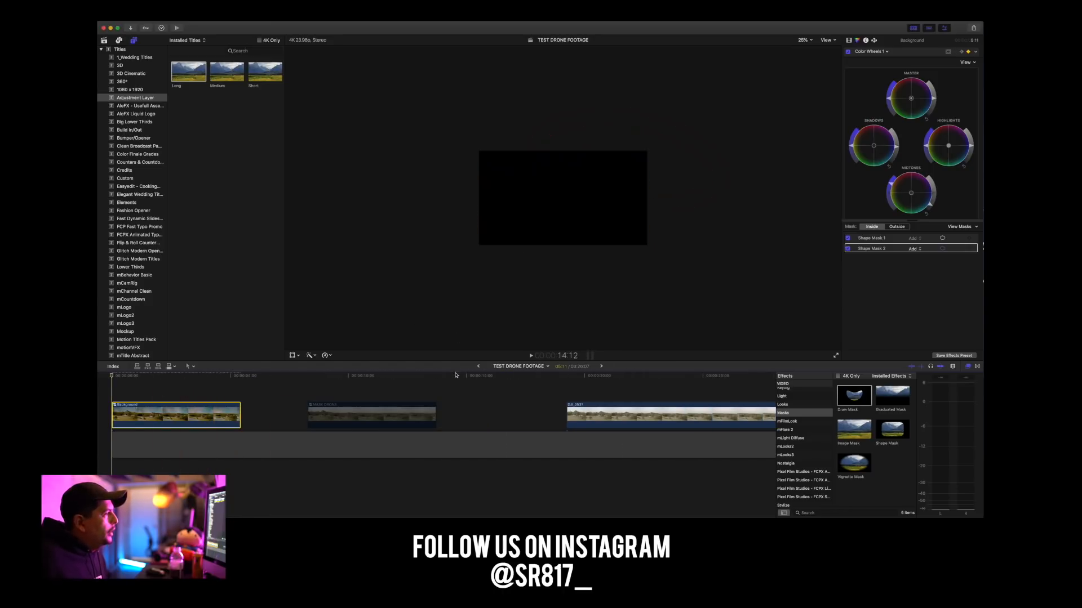
{"action": "left_click", "coordinate": [804, 40]}
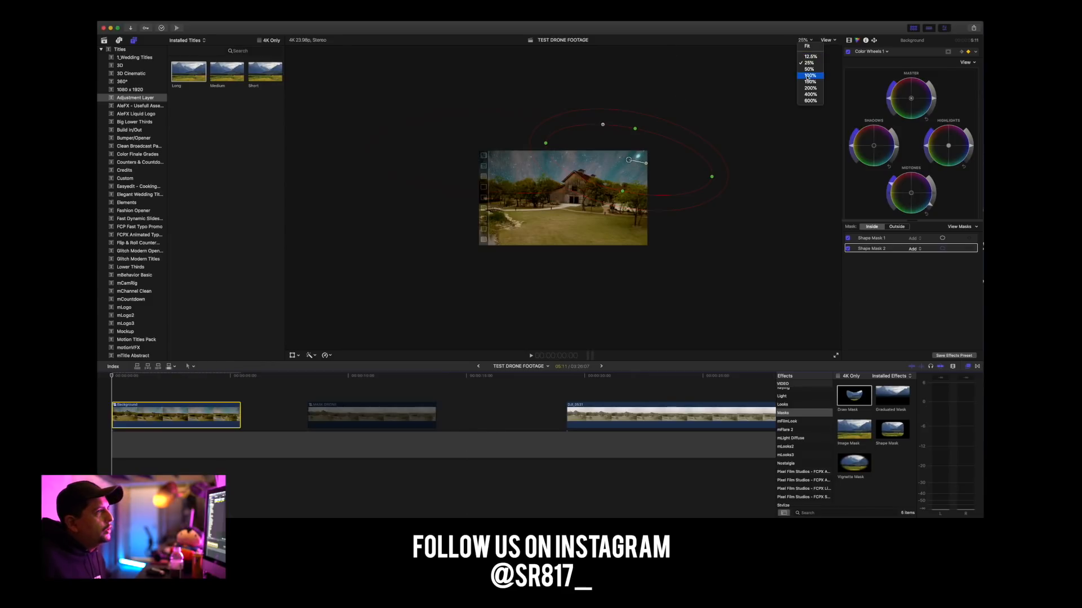
{"action": "left_click", "coordinate": [812, 47]}
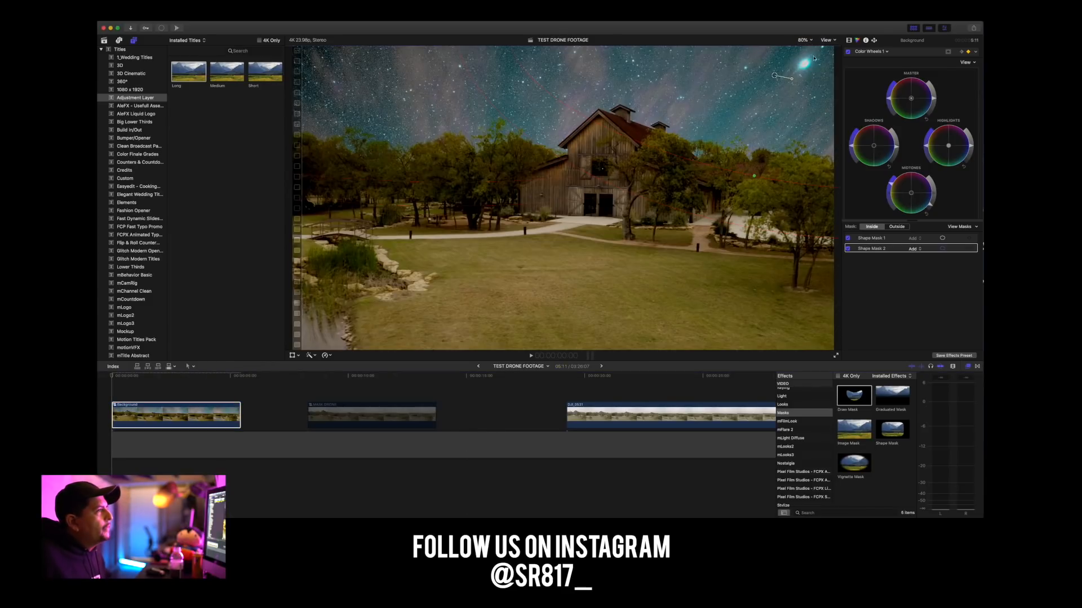
{"action": "left_click", "coordinate": [803, 40]}
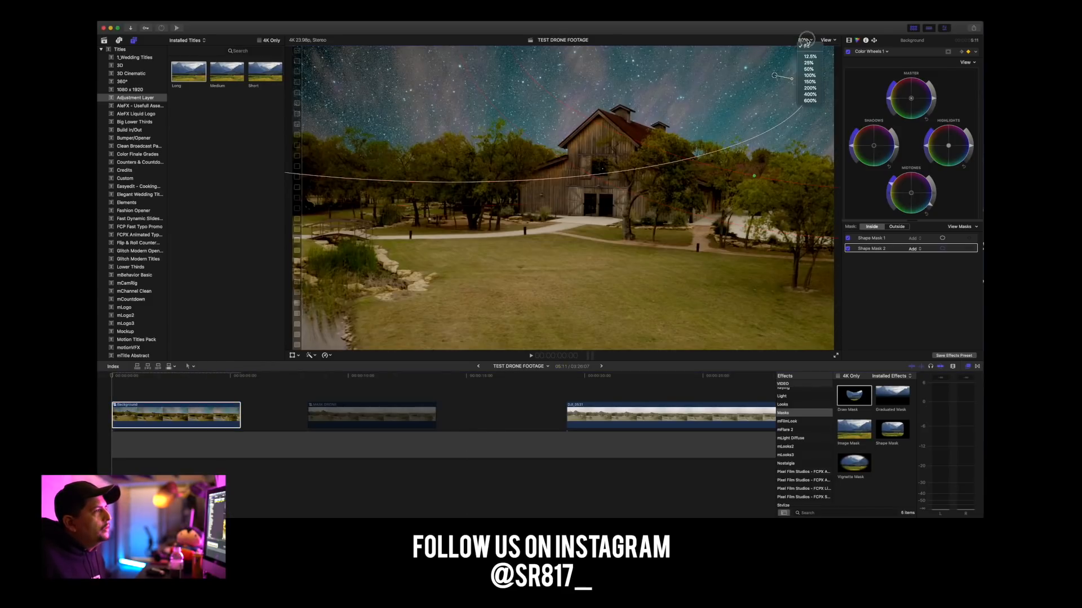
{"action": "left_click", "coordinate": [808, 69]}
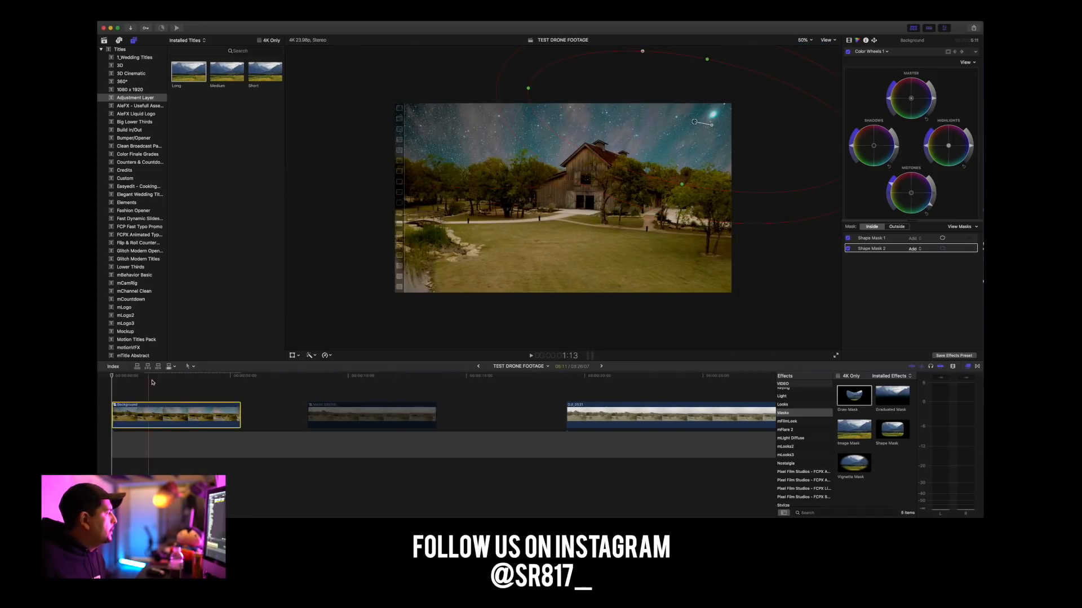
Play the Background clip from its start twice to check the animated sky masks.
{"action": "key", "text": "space"}
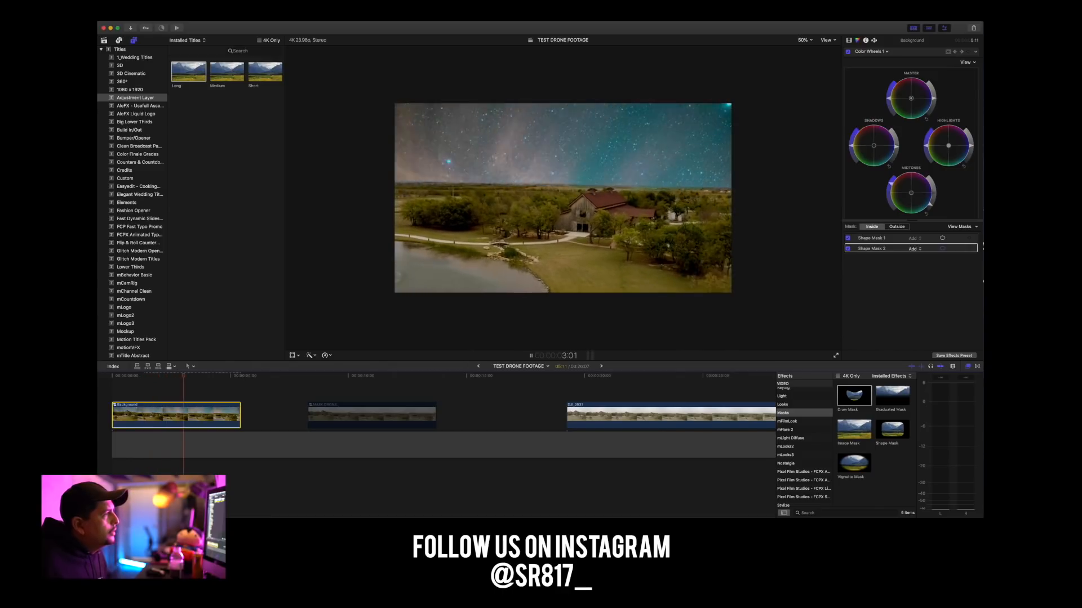
{"action": "key", "text": "space"}
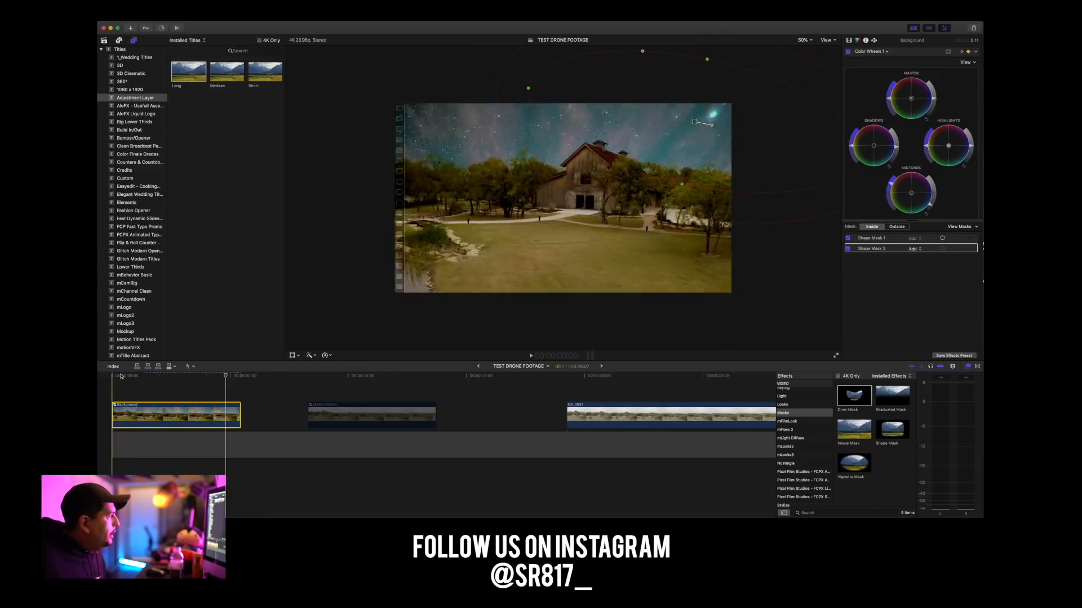
{"action": "left_click", "coordinate": [103, 376]}
{"action": "key", "text": "space"}
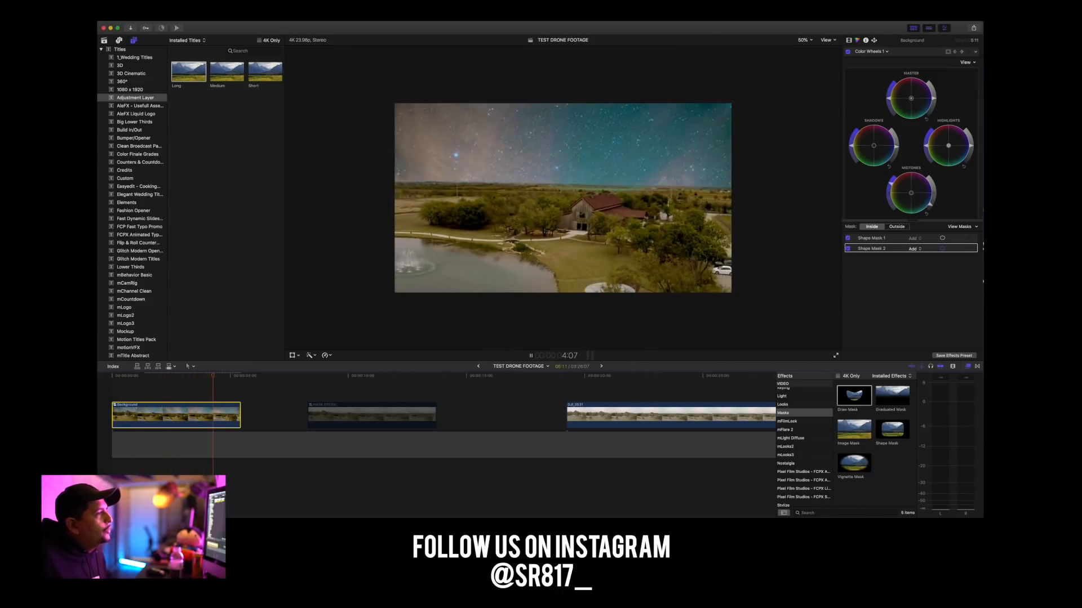
{"action": "key", "text": "space"}
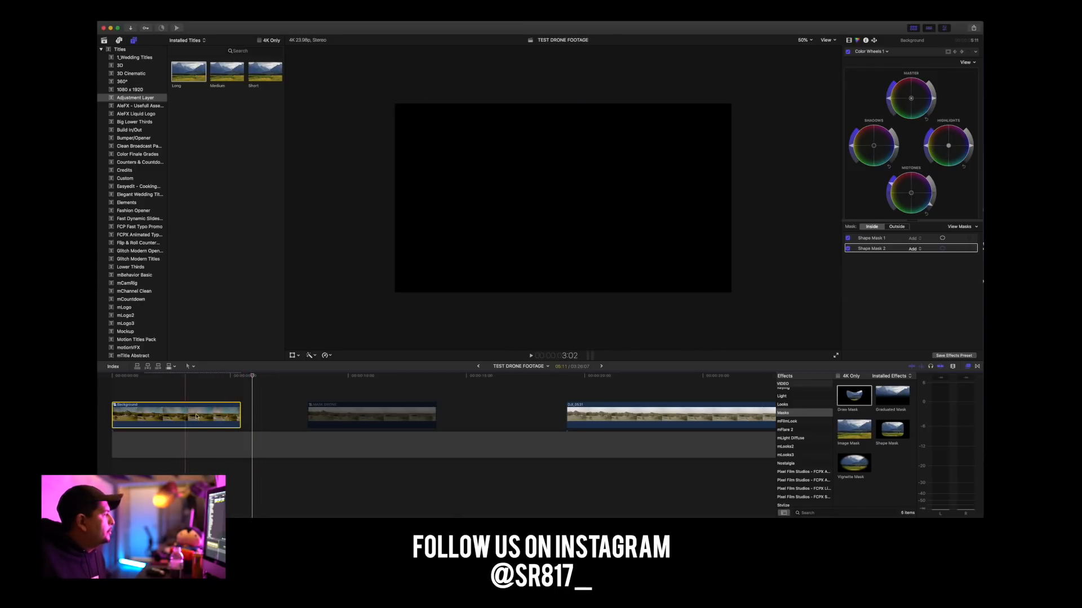
On the first frame, keyframe the Background clip's transform and set its scale to 135% and its Y position to about -225 px.
{"action": "left_click", "coordinate": [162, 383]}
{"action": "left_click_drag", "start_coordinate": [159, 385], "coordinate": [113, 384]}
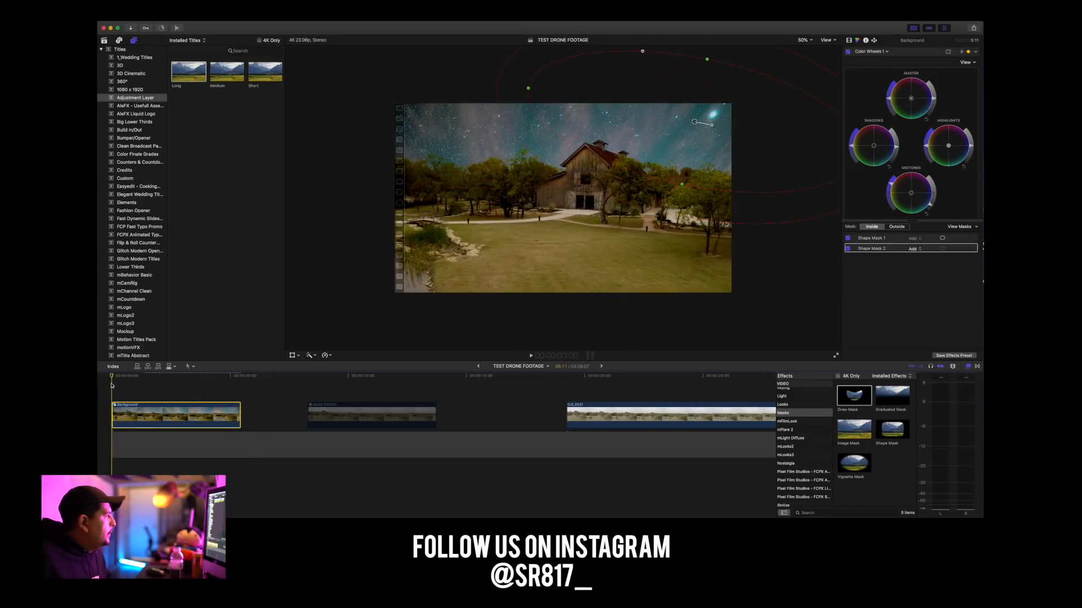
{"action": "left_click", "coordinate": [848, 41]}
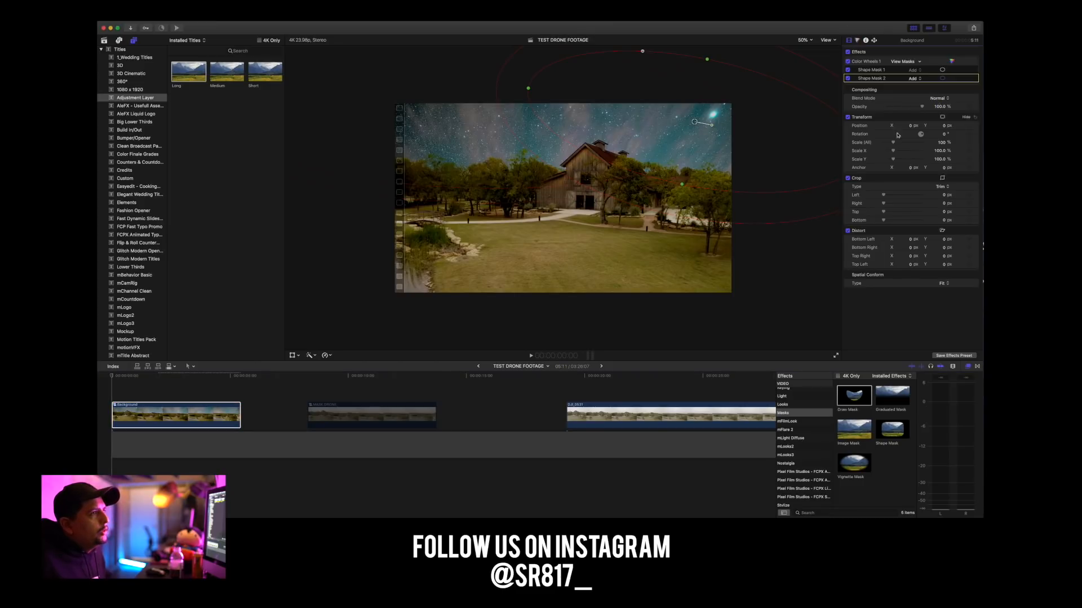
{"action": "left_click", "coordinate": [968, 126]}
{"action": "left_click", "coordinate": [969, 145]}
{"action": "left_click_drag", "start_coordinate": [893, 144], "coordinate": [899, 147]}
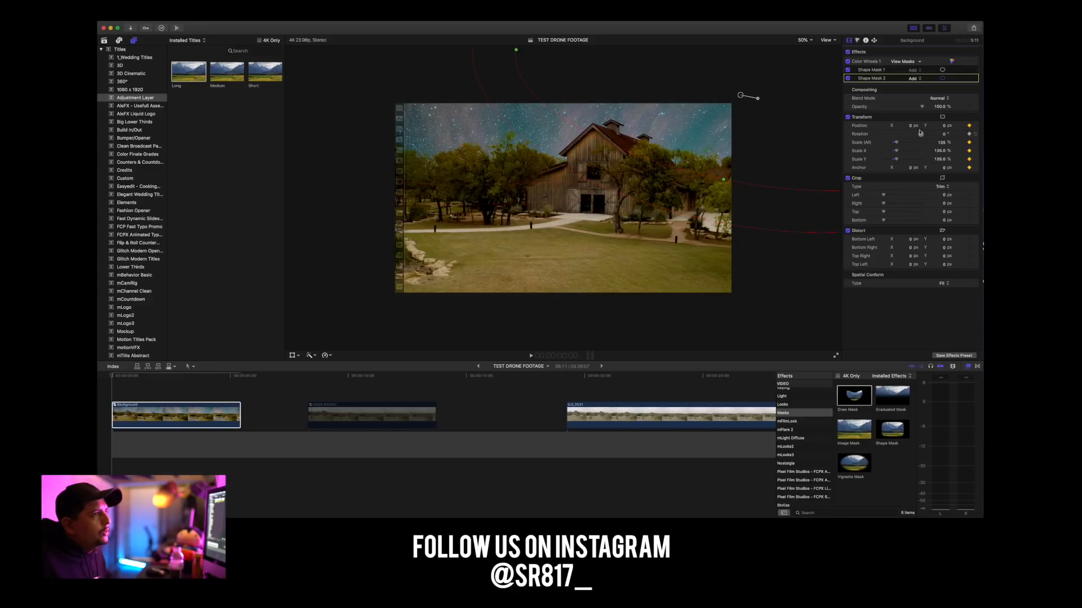
{"action": "left_click_drag", "start_coordinate": [943, 125], "coordinate": [944, 124]}
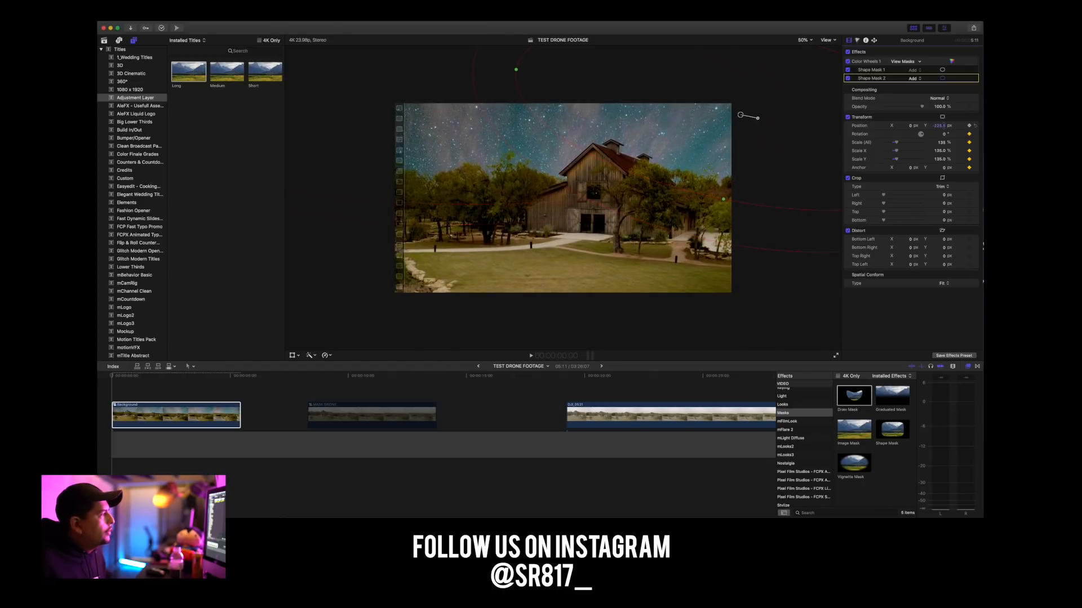
On the Background clip's last frame at 5:10, set its scale to 118% and keyframe its position at X about 203 px, Y 107.5 px.
{"action": "left_click", "coordinate": [273, 381]}
{"action": "left_click", "coordinate": [112, 381]}
{"action": "left_click_drag", "start_coordinate": [112, 379], "coordinate": [237, 388]}
{"action": "key", "text": "super+equal"}
{"action": "key", "text": "super+equal"}
{"action": "key", "text": "super+equal"}
{"action": "key", "text": "super+equal"}
{"action": "key", "text": "super+equal"}
{"action": "key", "text": "super+equal"}
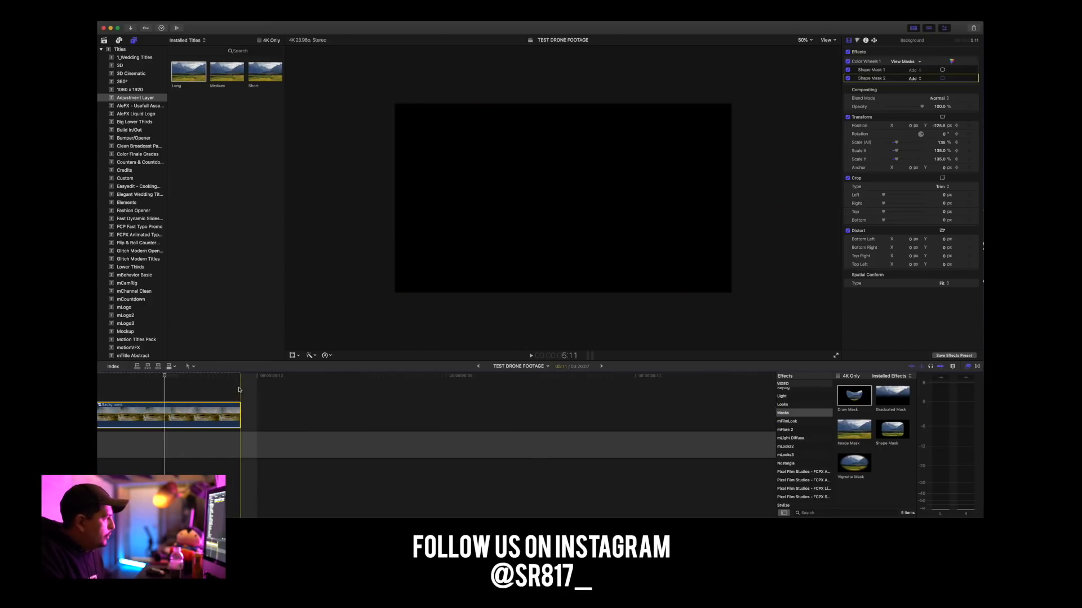
{"action": "left_click", "coordinate": [231, 382]}
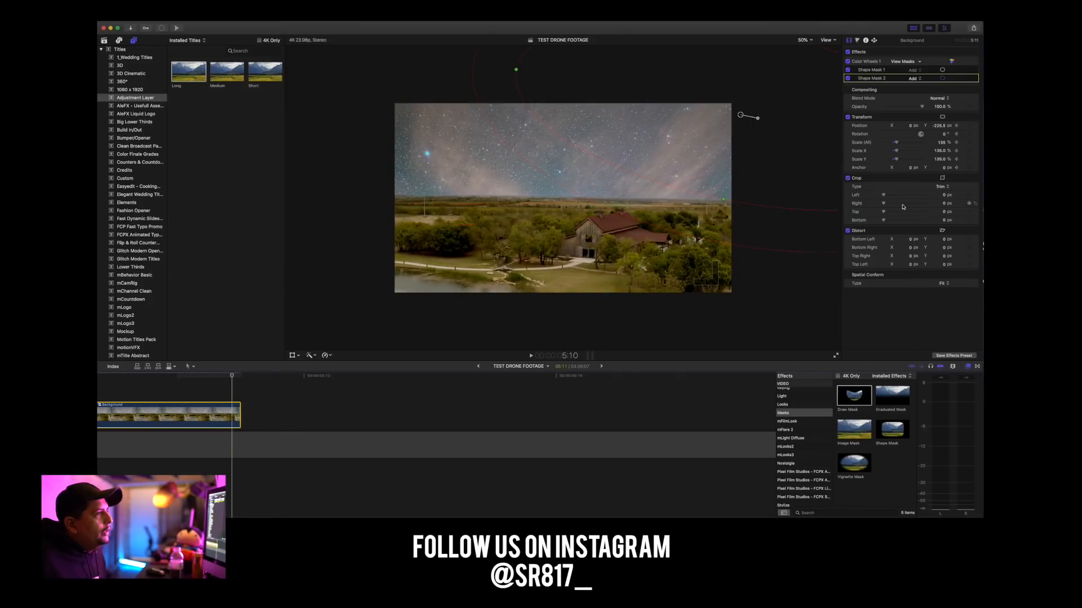
{"action": "left_click_drag", "start_coordinate": [899, 146], "coordinate": [925, 125]}
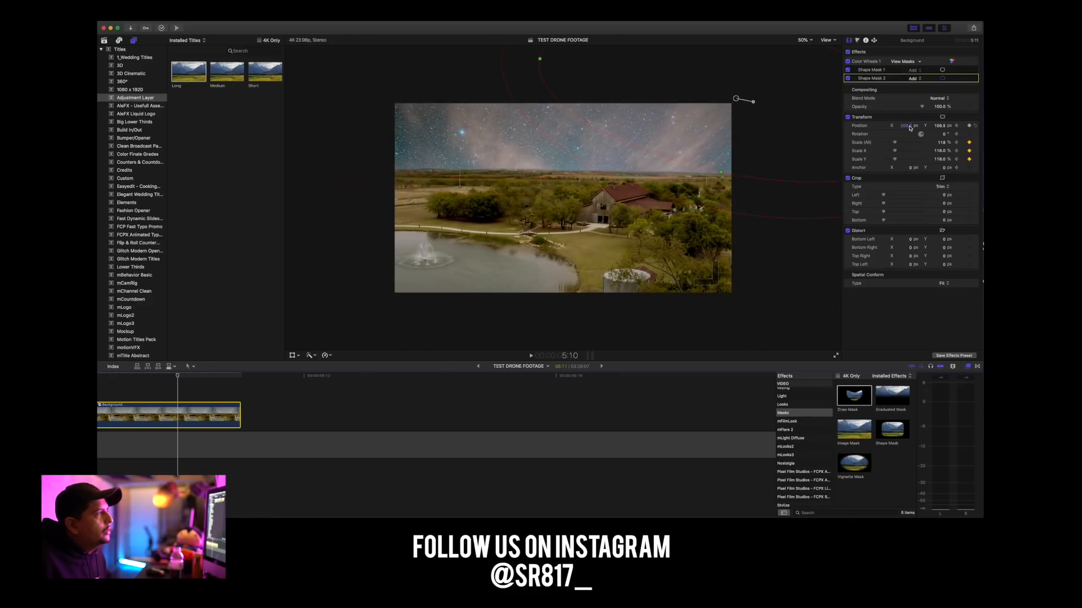
{"action": "left_click_drag", "start_coordinate": [939, 125], "coordinate": [939, 127]}
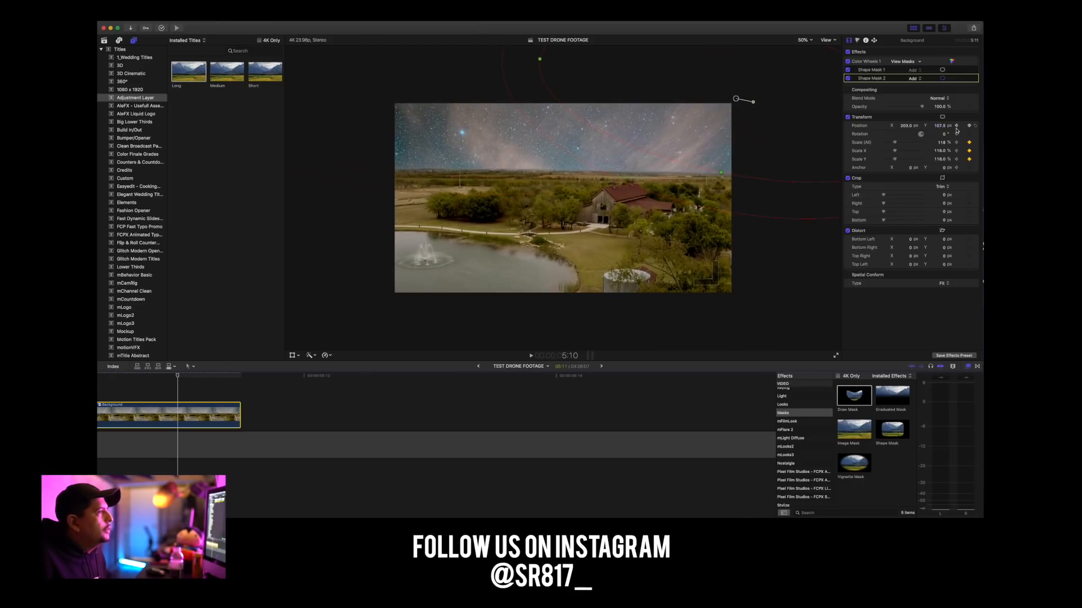
Play the Background clip repeatedly from its start and scrub through it to check the animated scale and position.
{"action": "scroll", "coordinate": [226, 405], "scroll_direction": "left", "scroll_amount": 18}
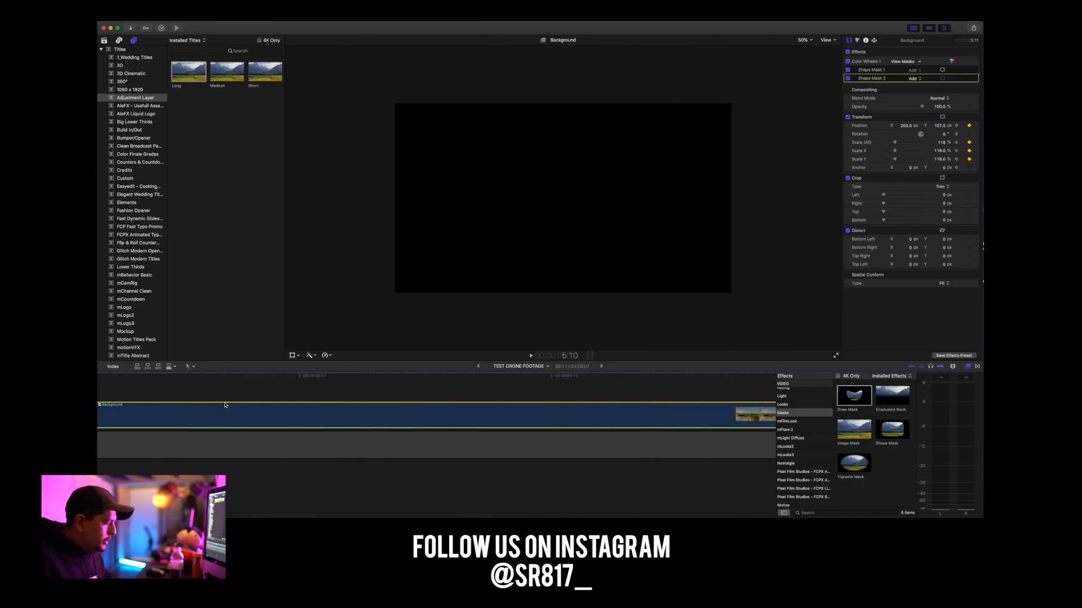
{"action": "key", "text": "super+minus"}
{"action": "key", "text": "super+minus"}
{"action": "key", "text": "super+minus"}
{"action": "key", "text": "super+minus"}
{"action": "key", "text": "super+minus"}
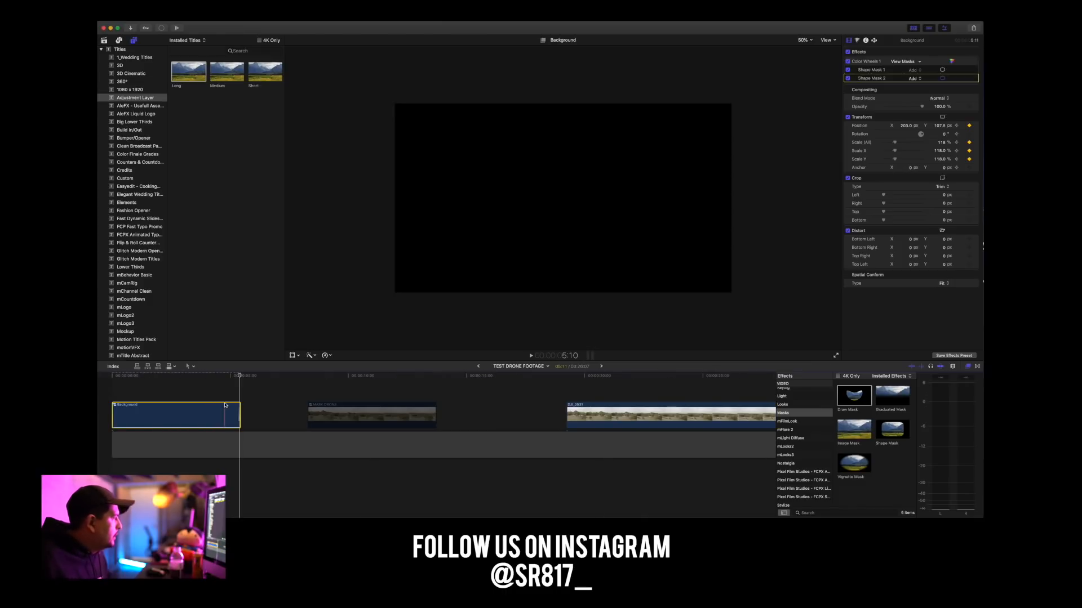
{"action": "key", "text": "Home"}
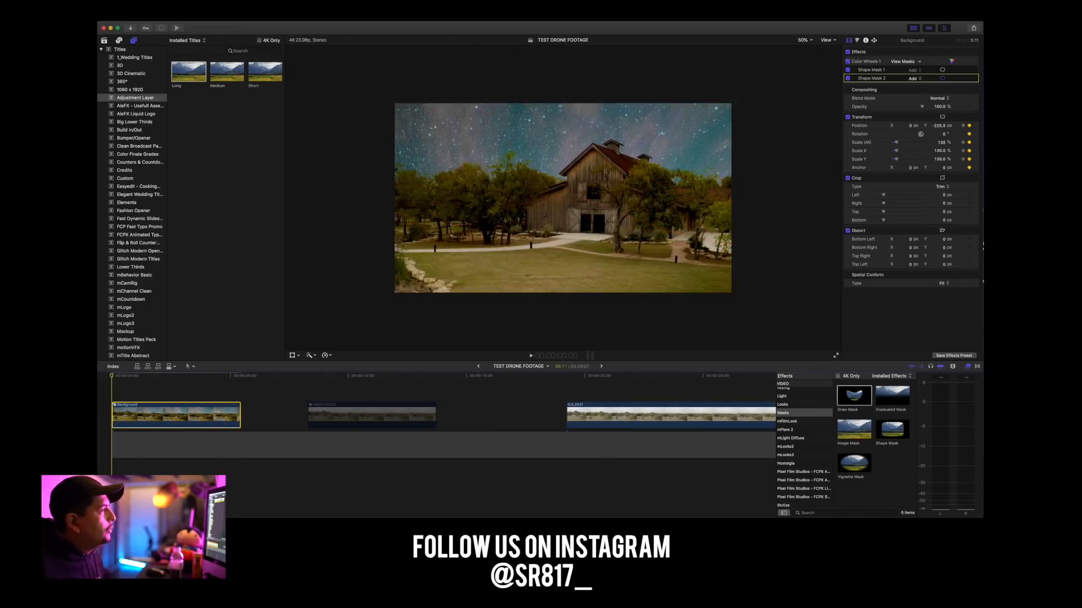
{"action": "key", "text": "space"}
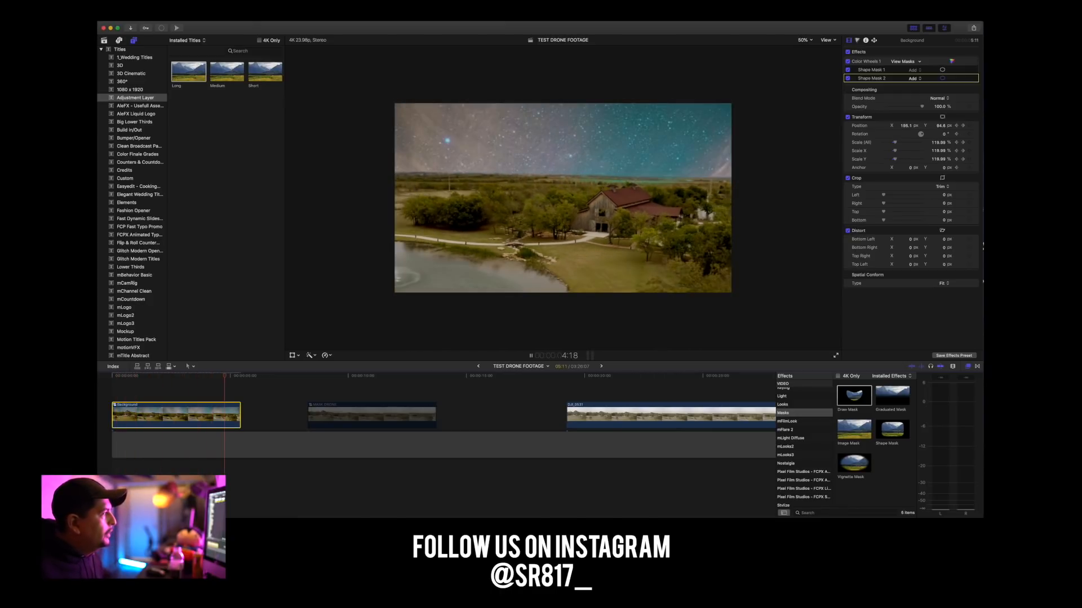
{"action": "key", "text": "space"}
{"action": "left_click", "coordinate": [239, 375]}
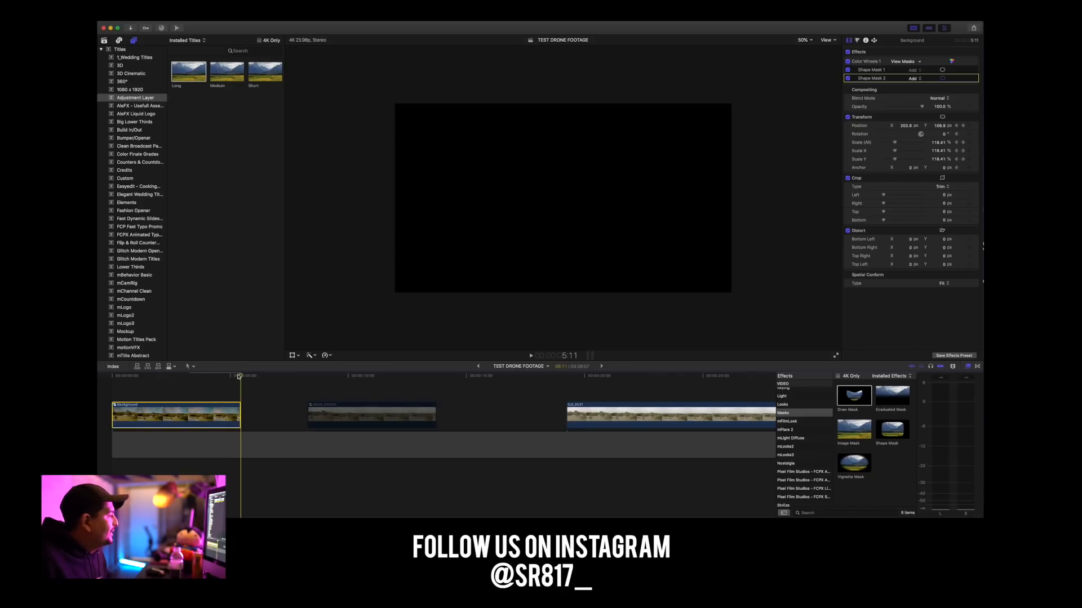
{"action": "left_click_drag", "start_coordinate": [239, 375], "coordinate": [100, 377]}
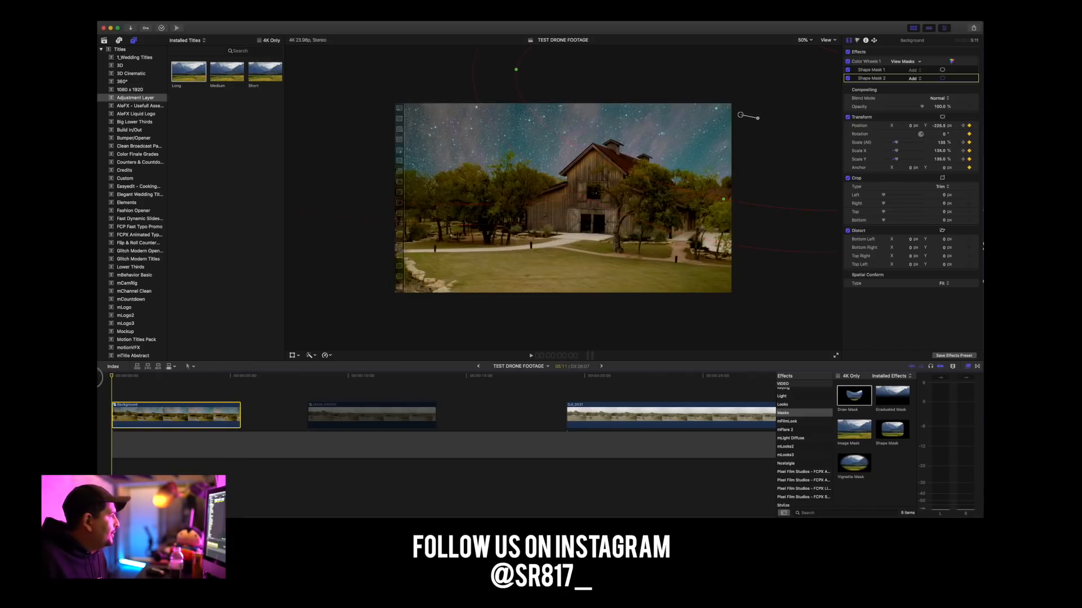
{"action": "key", "text": "space"}
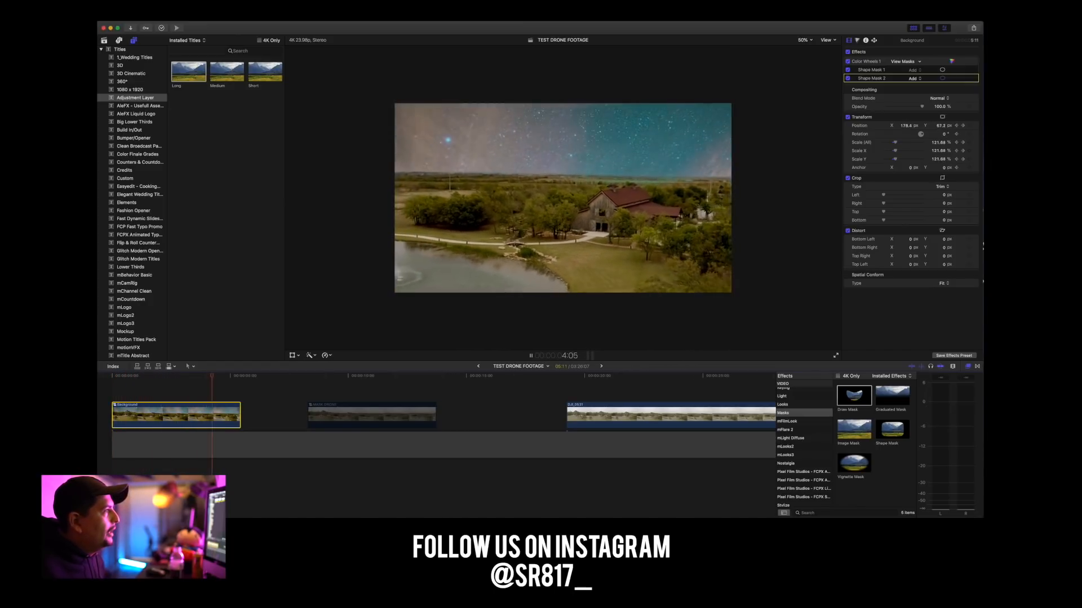
{"action": "key", "text": "space"}
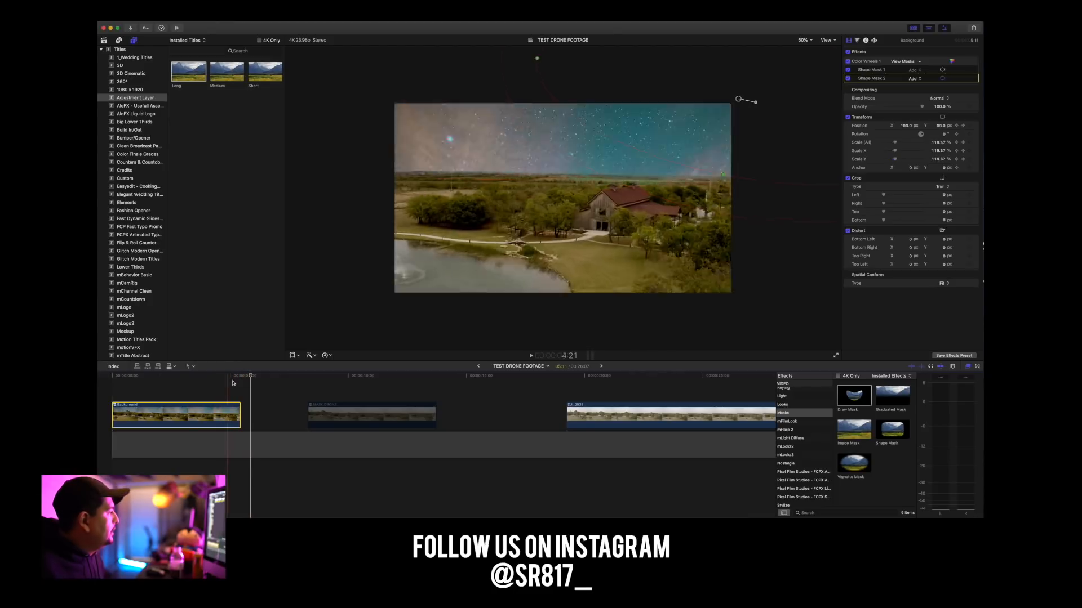
{"action": "key", "text": "space"}
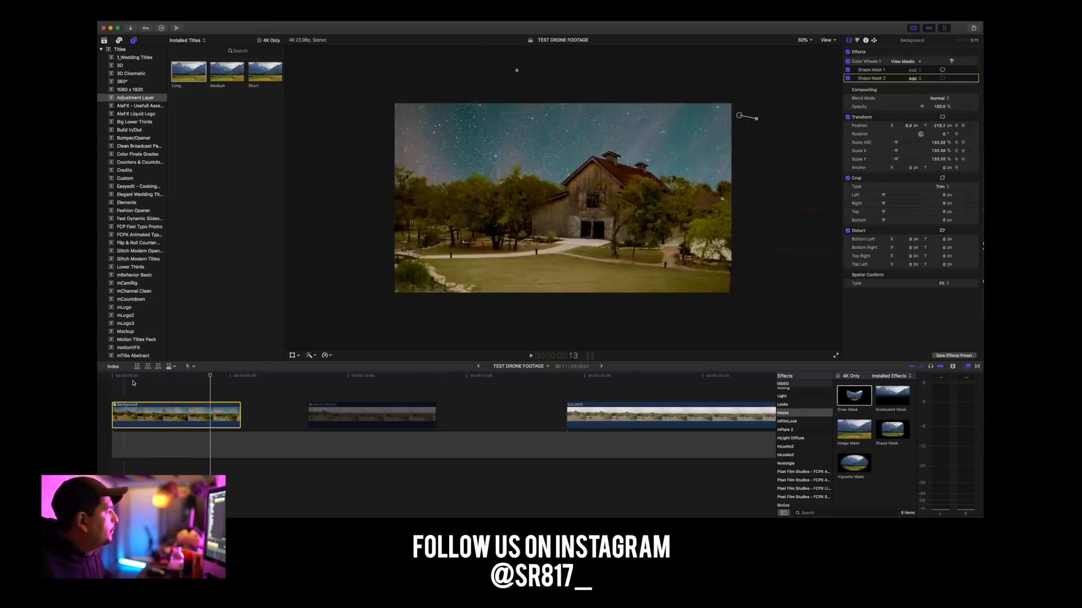
{"action": "key", "text": "space"}
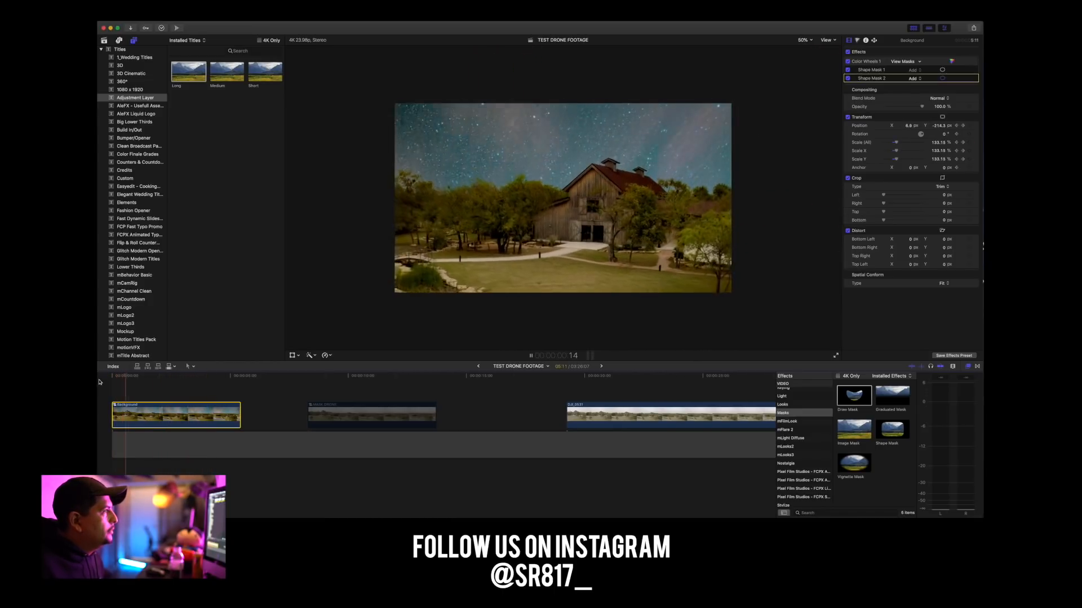
On the first frame, enlarge Shape Mask 1 and move it higher over the sky, and shift Shape Mask 2 up and to the right.
{"action": "left_click_drag", "start_coordinate": [134, 377], "coordinate": [110, 382]}
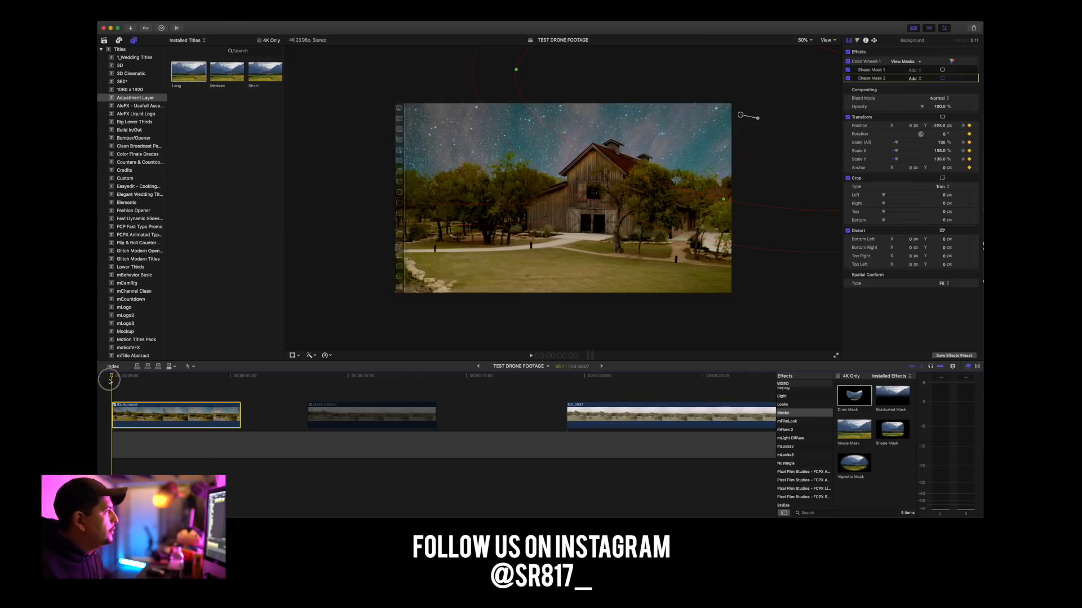
{"action": "left_click", "coordinate": [872, 70]}
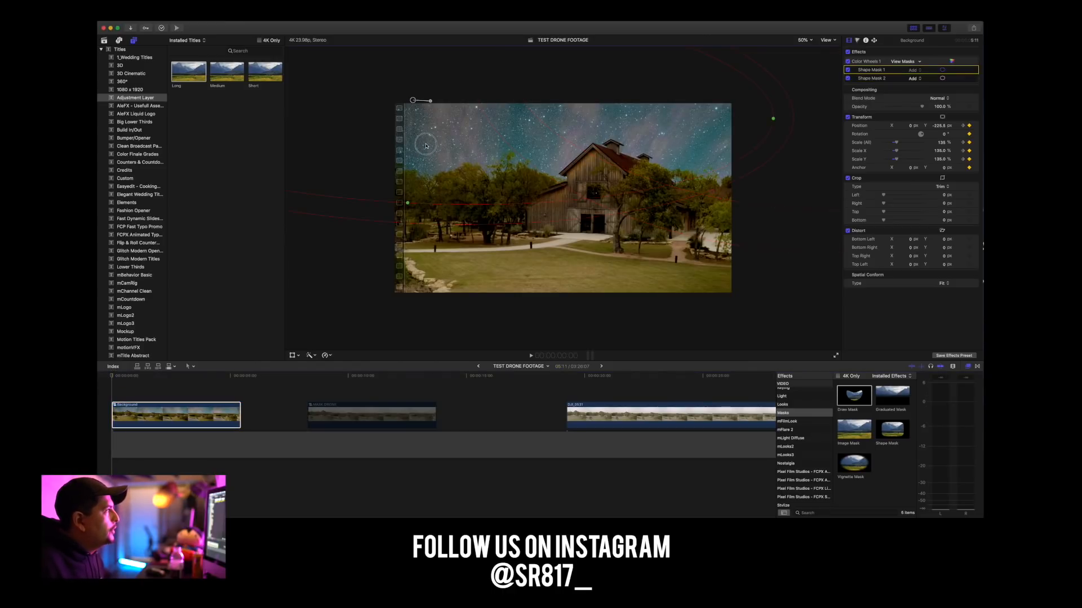
{"action": "mouse_move", "coordinate": [412, 91]}
{"action": "left_mouse_down"}
{"action": "mouse_move", "coordinate": [401, 73]}
{"action": "mouse_move", "coordinate": [395, 94]}
{"action": "left_mouse_up"}
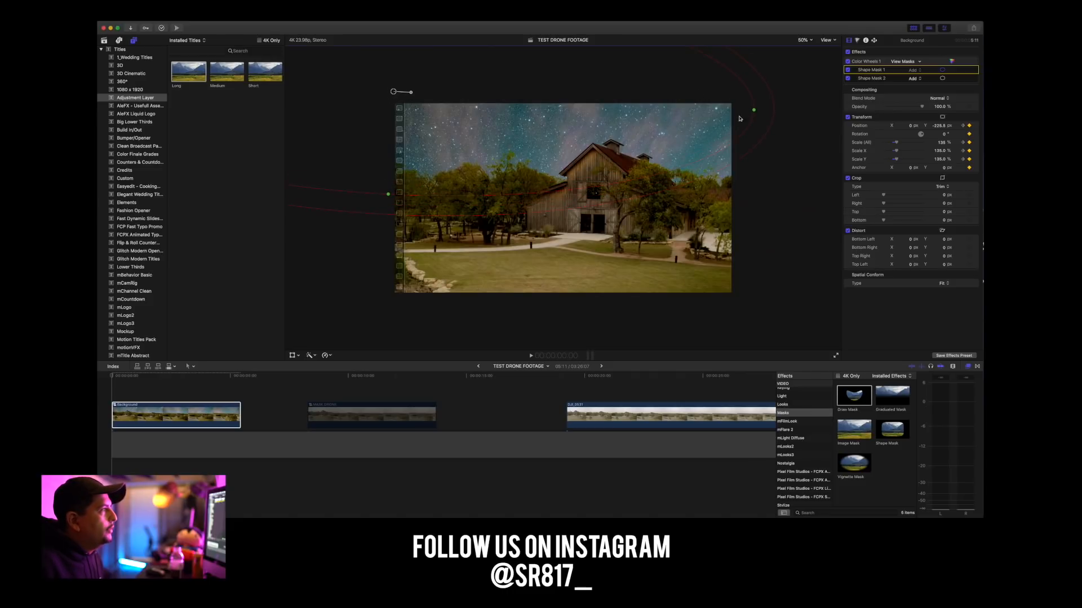
{"action": "left_click_drag", "start_coordinate": [589, 219], "coordinate": [595, 297]}
{"action": "left_click_drag", "start_coordinate": [542, 190], "coordinate": [590, 149]}
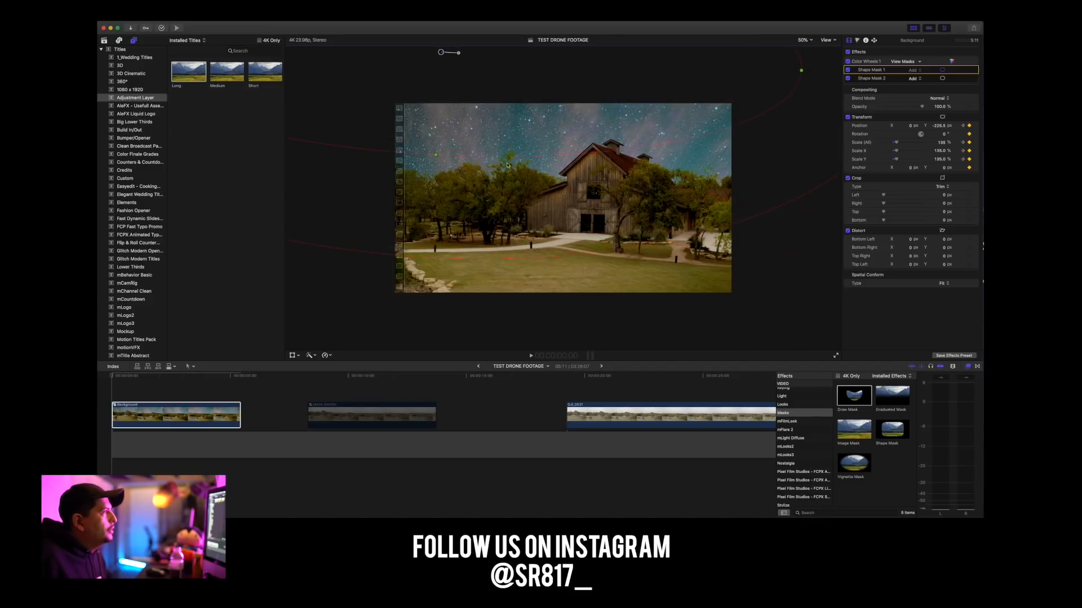
{"action": "left_click_drag", "start_coordinate": [479, 70], "coordinate": [494, 100]}
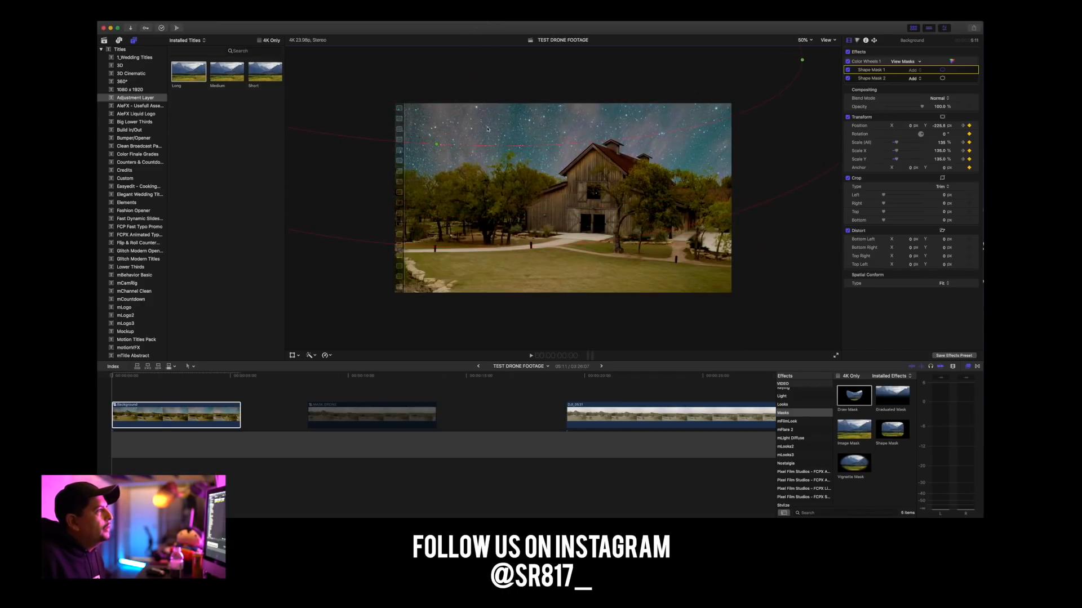
{"action": "left_click", "coordinate": [762, 242]}
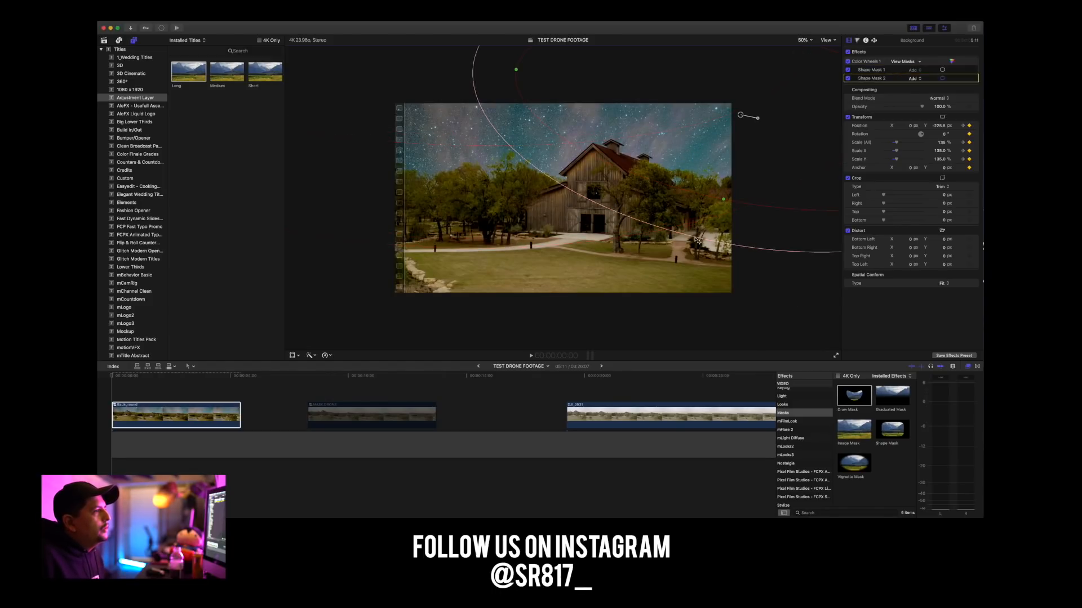
{"action": "left_click_drag", "start_coordinate": [717, 242], "coordinate": [705, 302]}
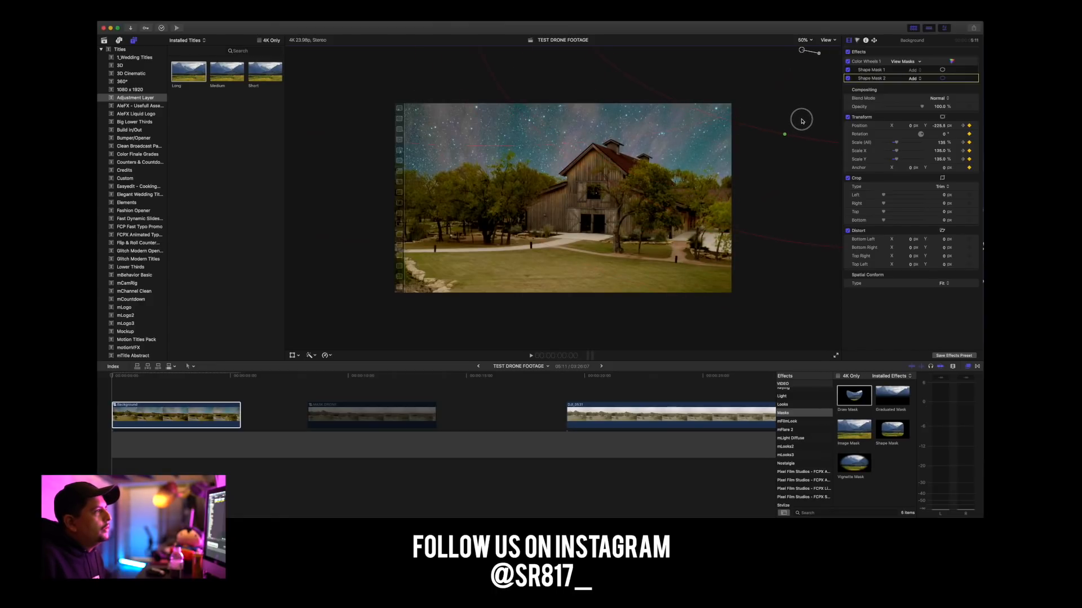
Play the Background clip and inspect Shape Mask 1 near 5:04 to check the adjusted masks against the camera move.
{"action": "left_click", "coordinate": [128, 415]}
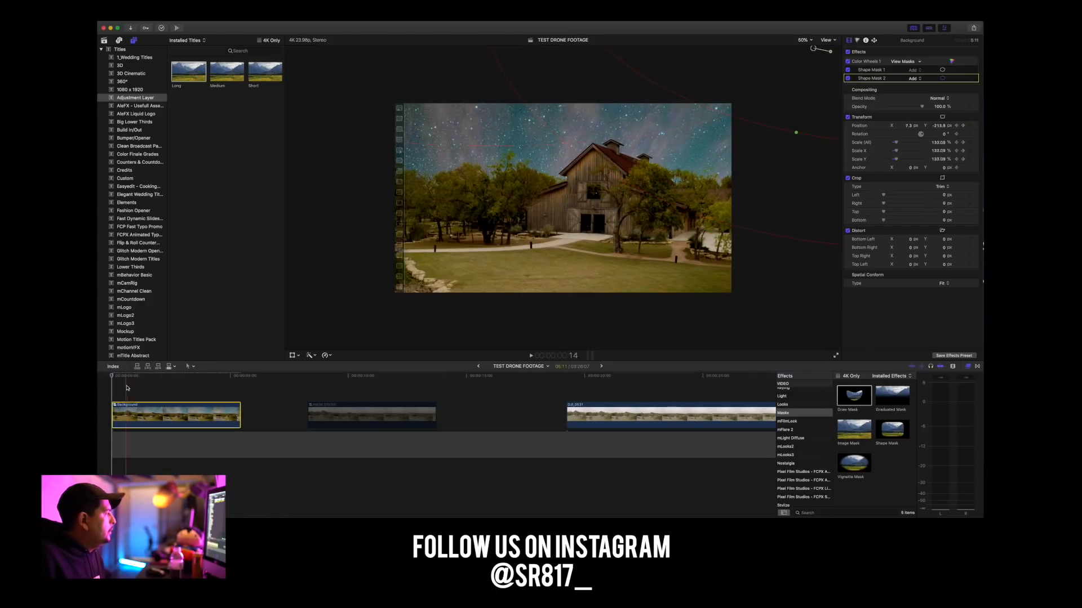
{"action": "key", "text": "space"}
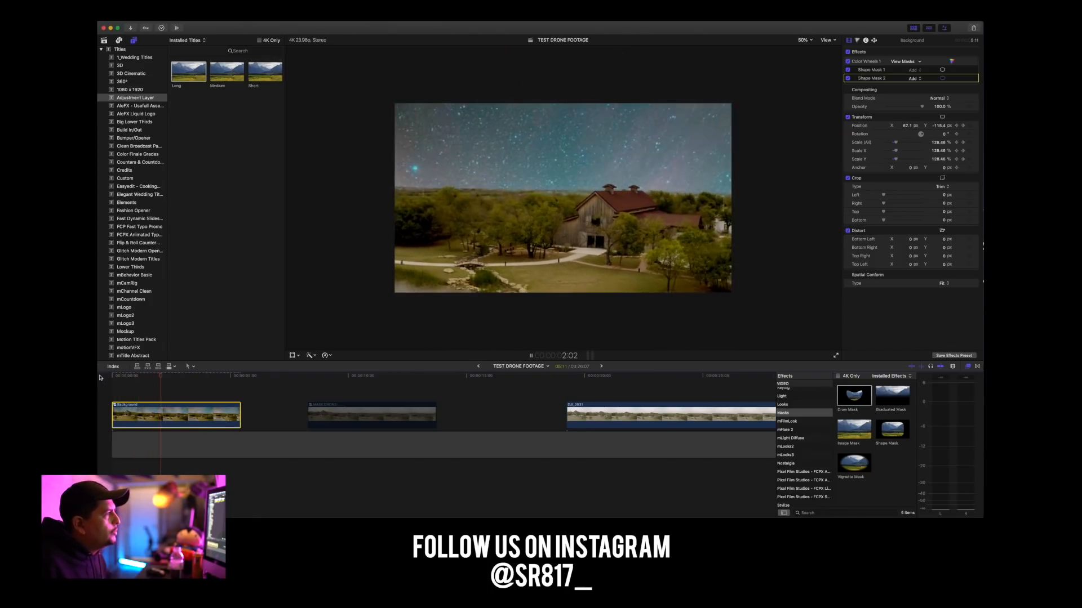
{"action": "key", "text": "space"}
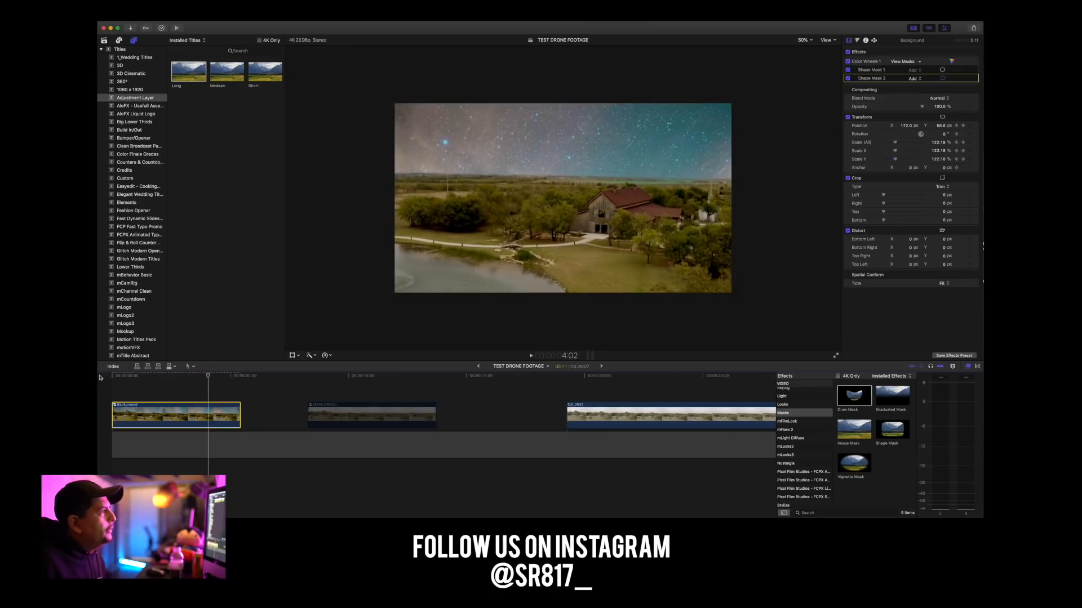
{"action": "left_click_drag", "start_coordinate": [208, 376], "coordinate": [235, 380]}
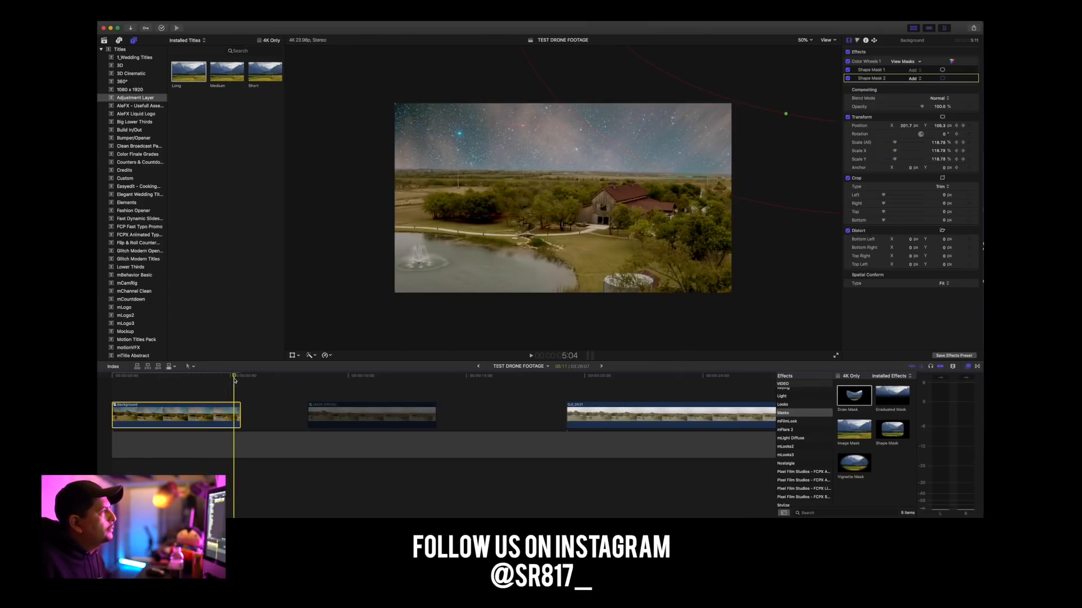
{"action": "left_click", "coordinate": [487, 125]}
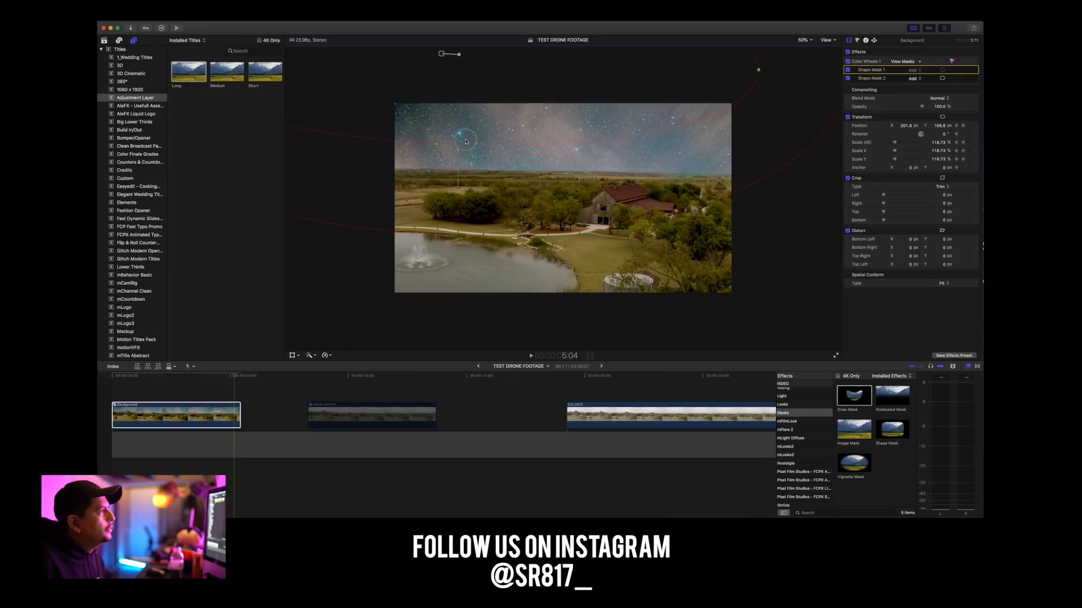
{"action": "left_click_drag", "start_coordinate": [234, 375], "coordinate": [98, 381]}
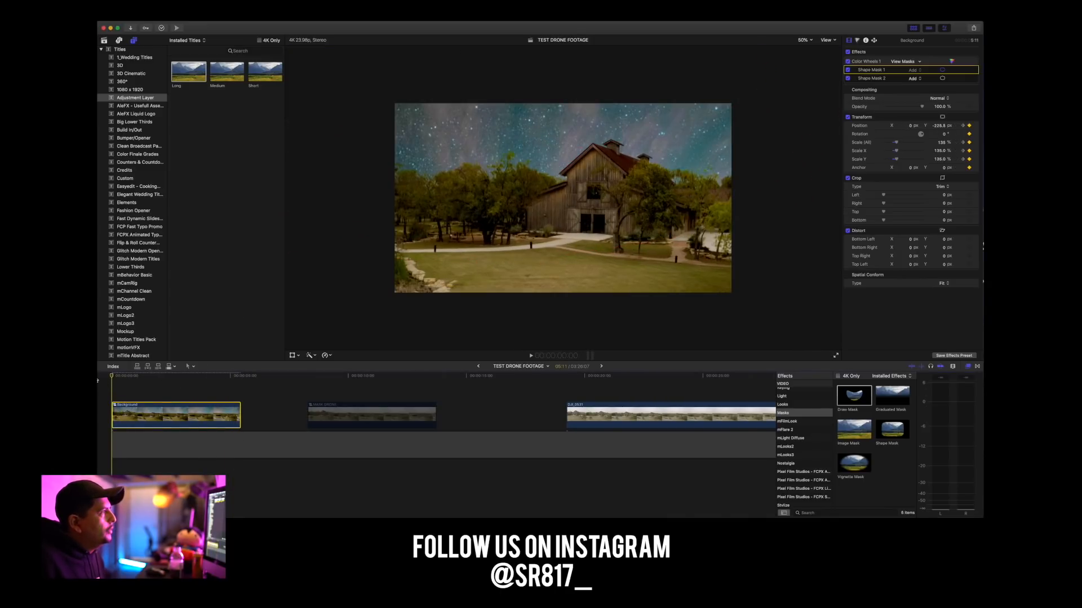
{"action": "key", "text": "space"}
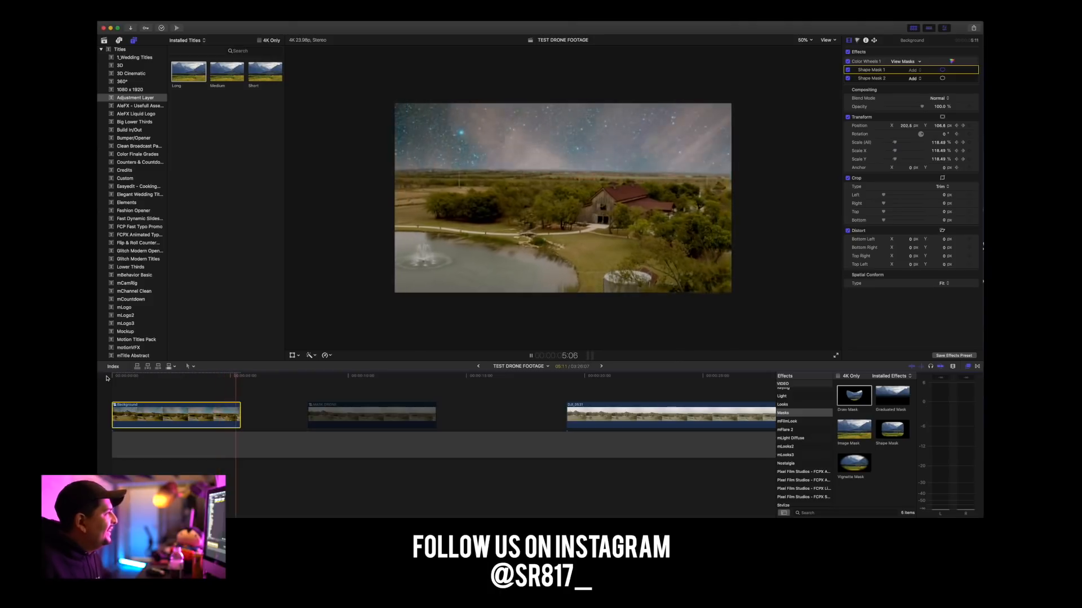
{"action": "key", "text": "space"}
{"action": "key", "text": "Home"}
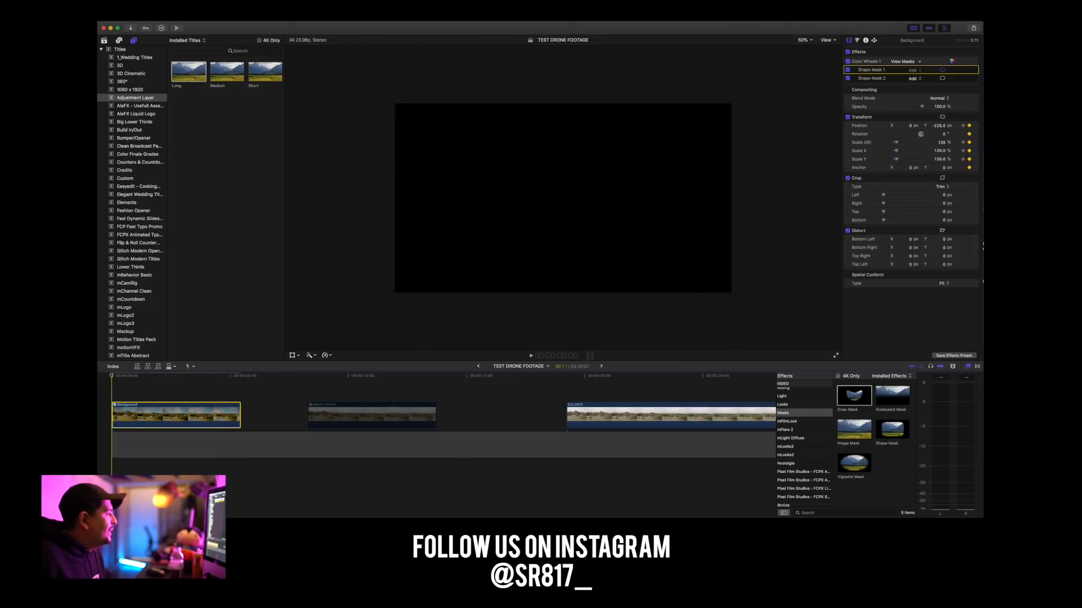
Leave the TEST DRONE FOOTAGE timeline and open the Test DRONE project from the library.
{"action": "left_click", "coordinate": [479, 367]}
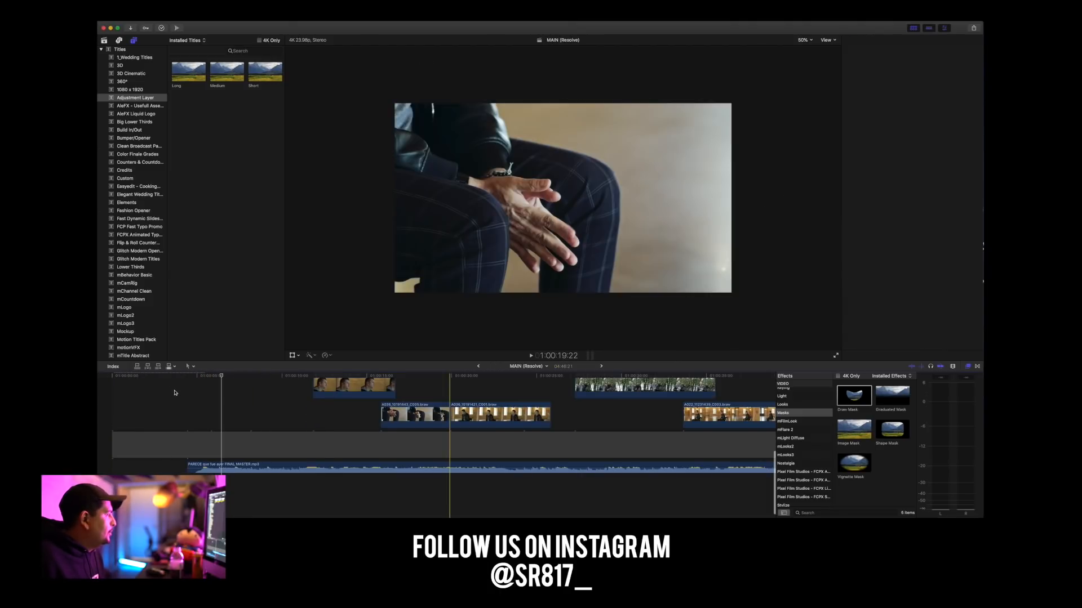
{"action": "left_click", "coordinate": [104, 40]}
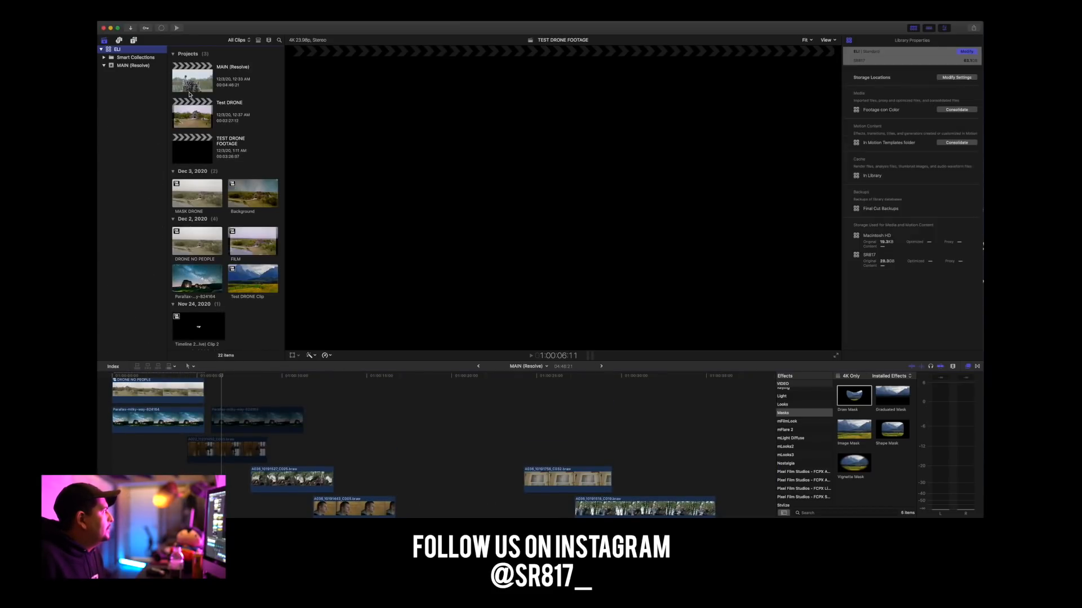
{"action": "double_click", "coordinate": [197, 120]}
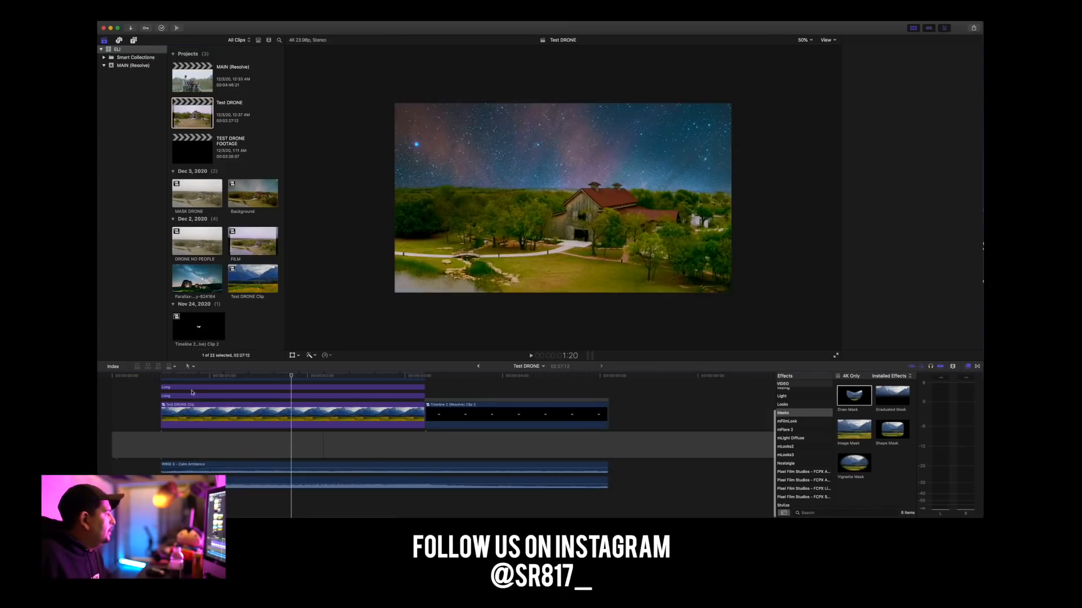
Play the Test DRONE shot, then replay it from near its start to review the graded night-sky version.
{"action": "key", "text": "space"}
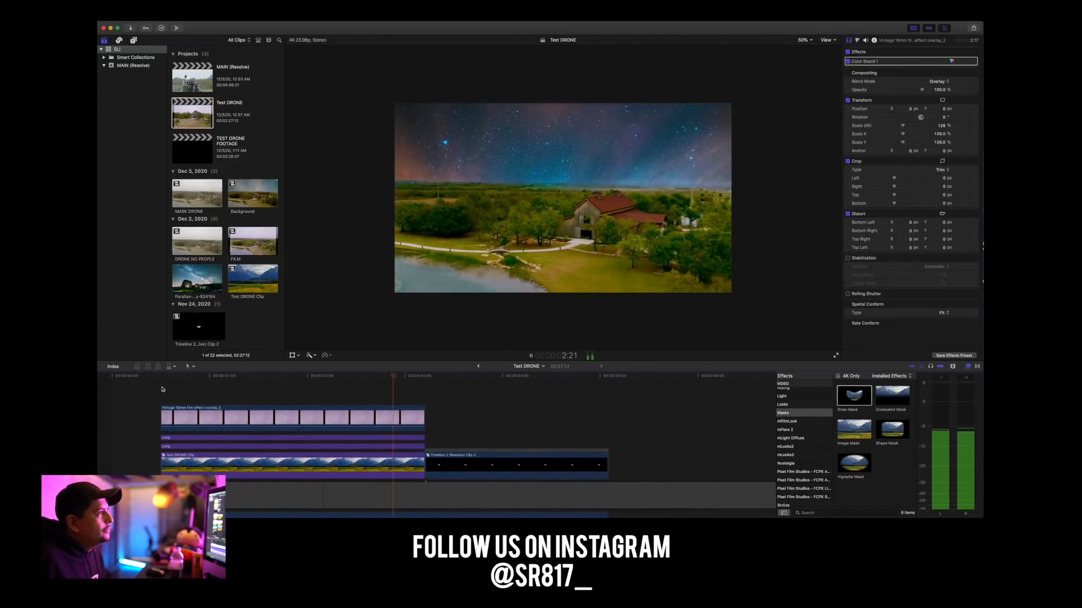
{"action": "key", "text": "space"}
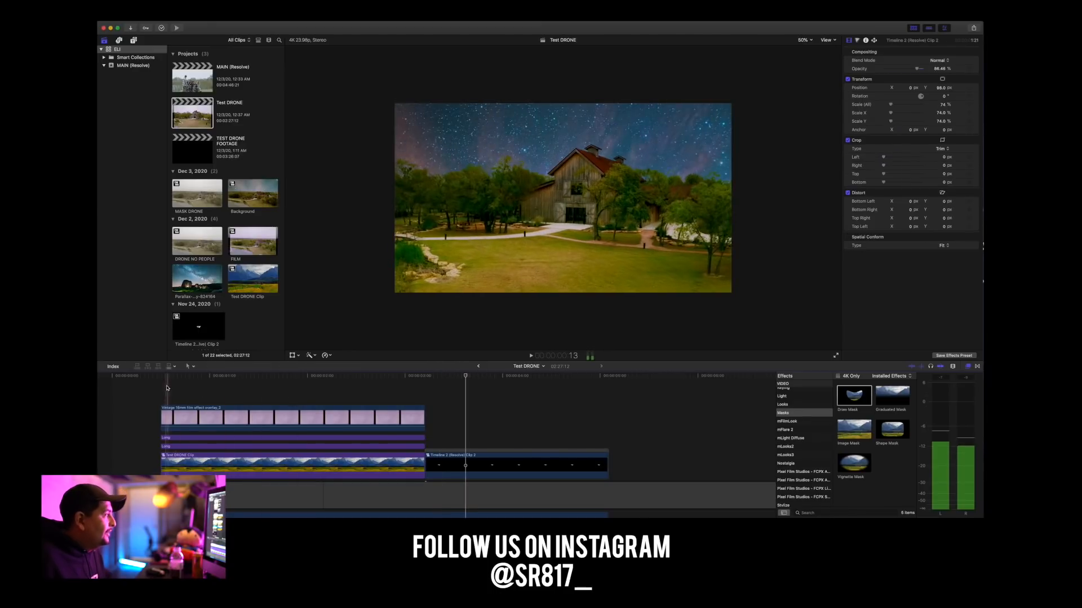
{"action": "key", "text": "space"}
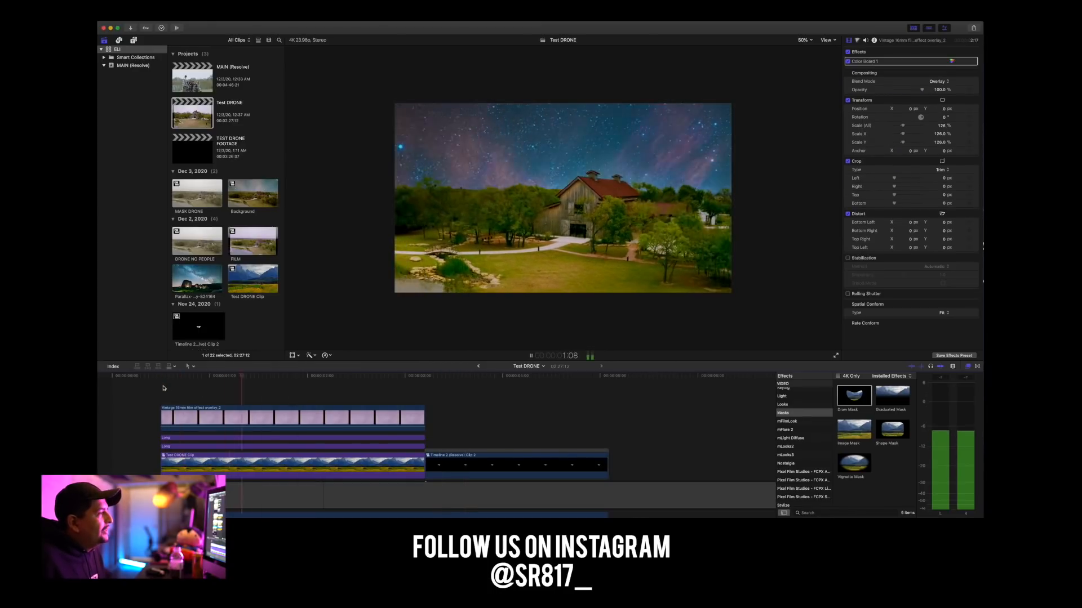
Stop playback and copy the WIND 3 - Calm Ambience and Dramatic Whoosh 1 audio clips from the Test DRONE timeline.
{"action": "key", "text": "space"}
{"action": "scroll", "coordinate": [201, 410], "scroll_direction": "down", "scroll_amount": 3}
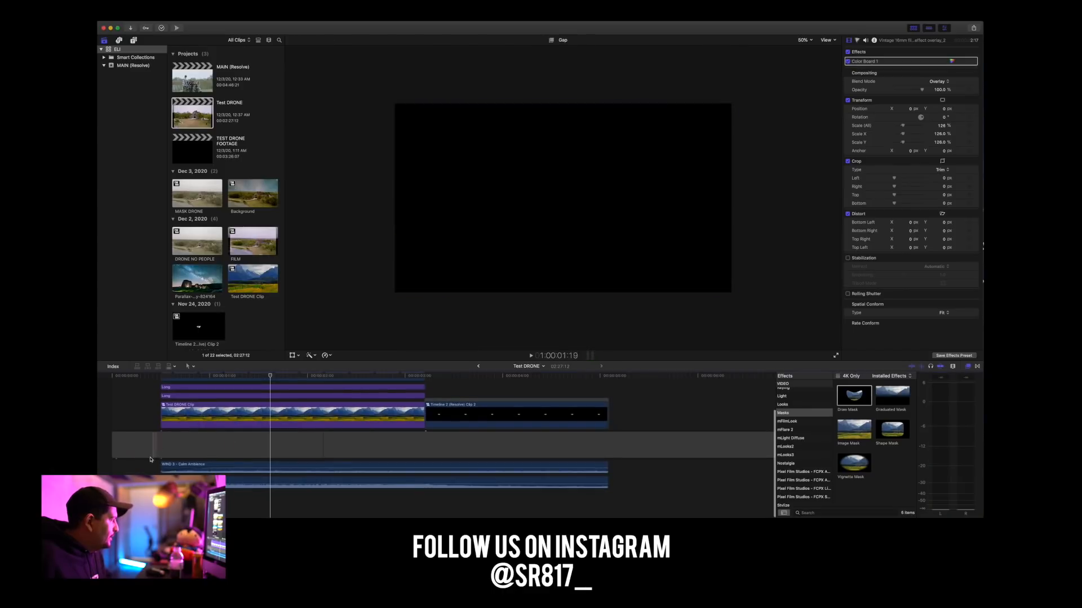
{"action": "left_click_drag", "start_coordinate": [145, 465], "coordinate": [273, 515]}
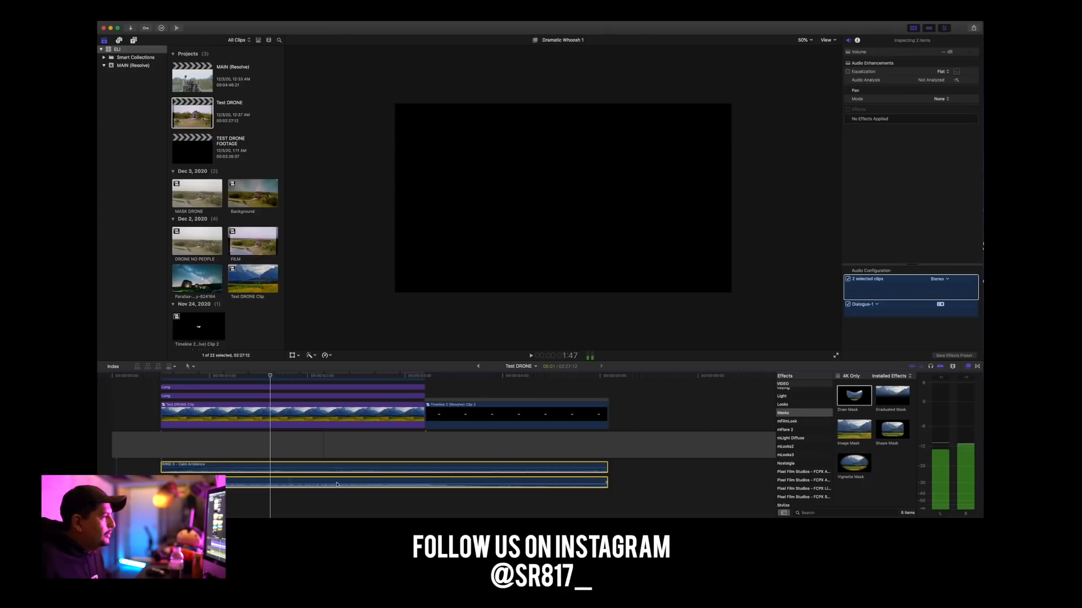
Leave the Test DRONE timeline and open the TEST DRONE FOOTAGE project from the library.
{"action": "left_click", "coordinate": [480, 367]}
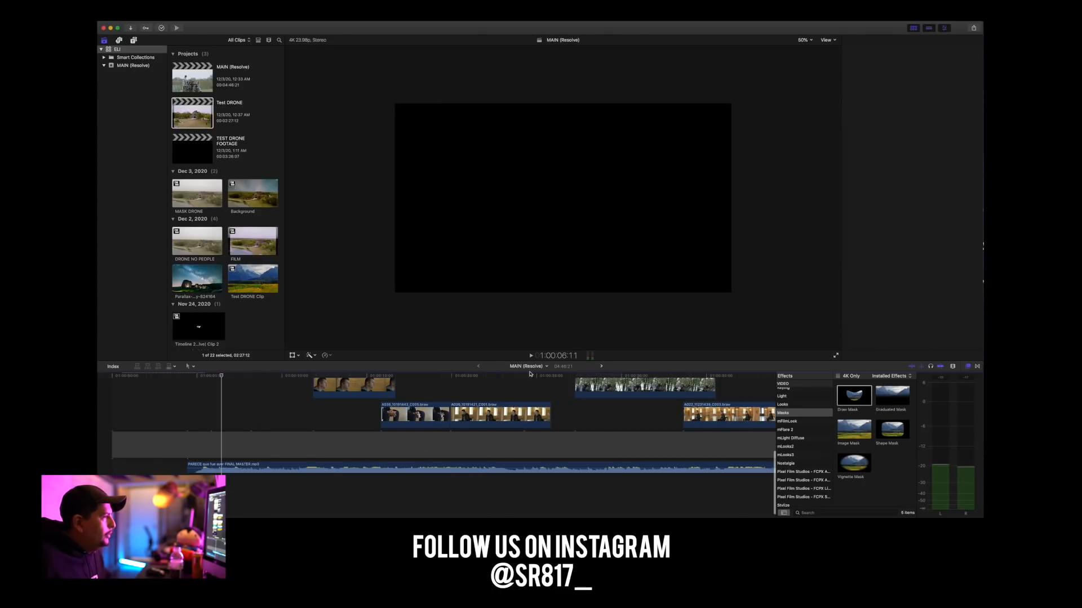
{"action": "left_click", "coordinate": [601, 367]}
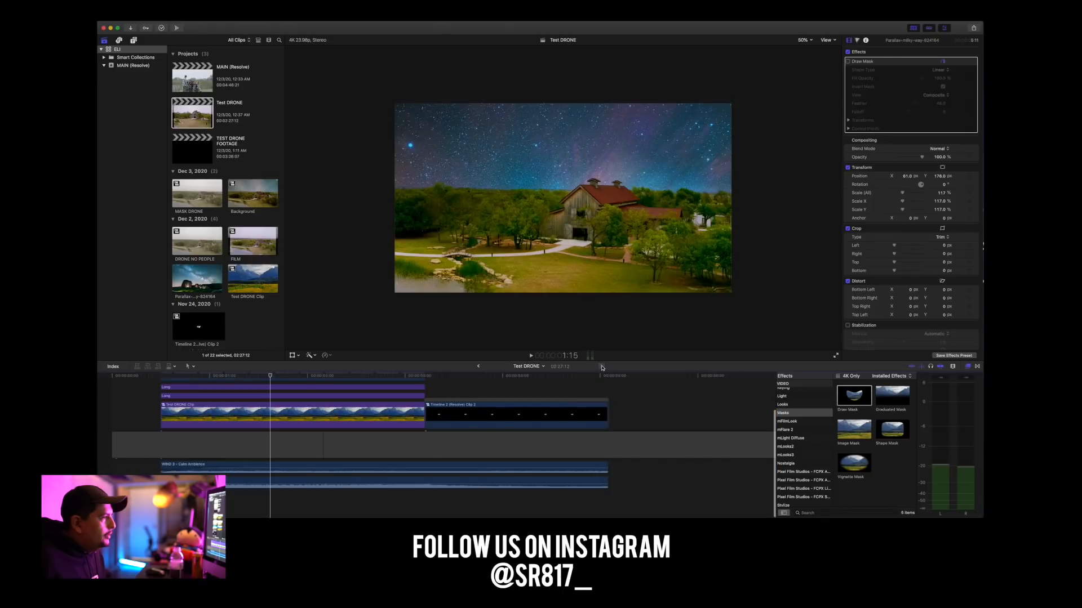
{"action": "double_click", "coordinate": [198, 148]}
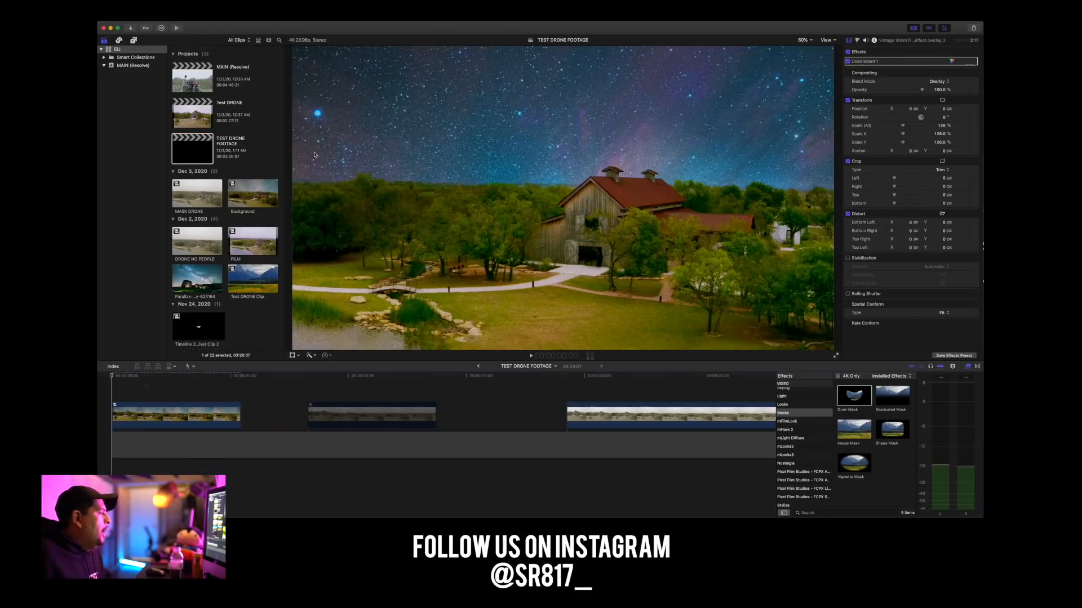
Shift the Background clip later from the timeline's beginning so it starts at about 1:04.
{"action": "left_click_drag", "start_coordinate": [239, 379], "coordinate": [101, 380]}
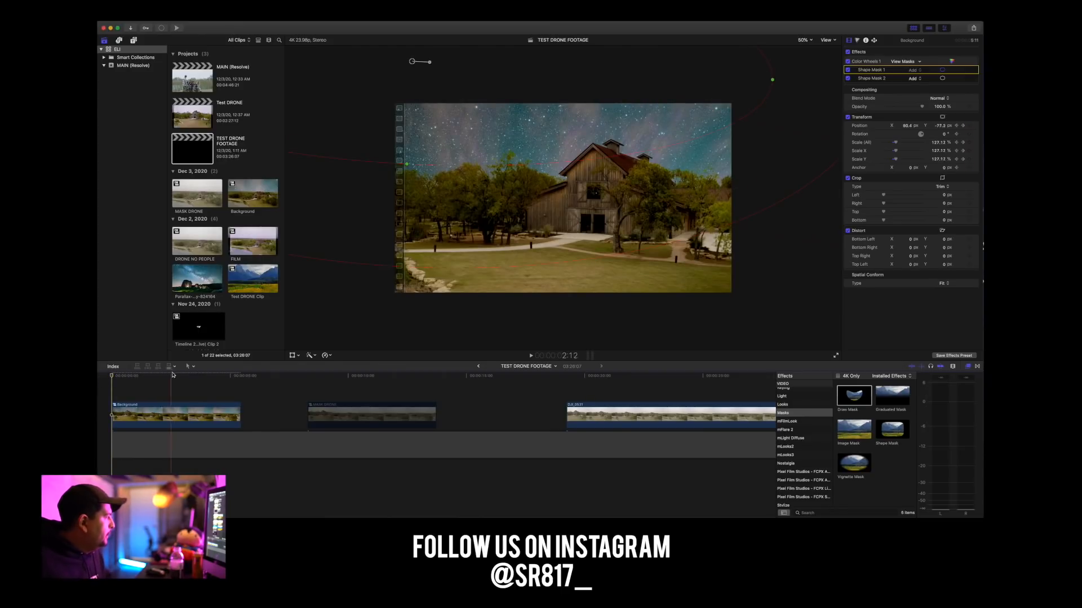
{"action": "left_click_drag", "start_coordinate": [117, 378], "coordinate": [111, 379]}
{"action": "left_click_drag", "start_coordinate": [138, 416], "coordinate": [169, 415]}
Paste the two copied audio clips near the timeline's beginning and shift them so the wind ambience starts with the Background clip.
{"action": "left_click", "coordinate": [133, 376]}
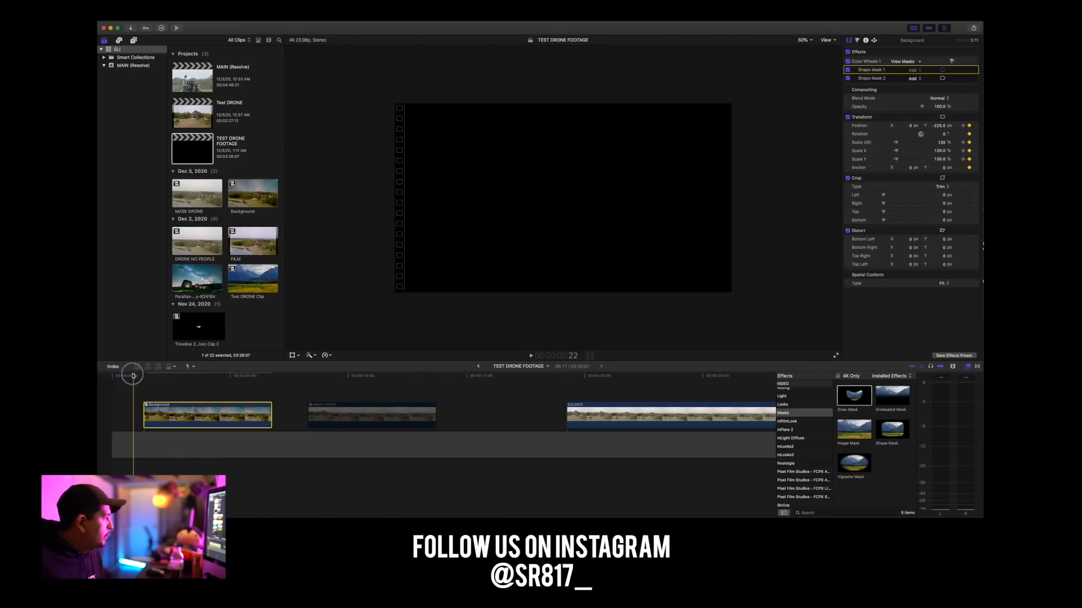
{"action": "left_click_drag", "start_coordinate": [133, 375], "coordinate": [107, 374]}
{"action": "key", "text": "super+v"}
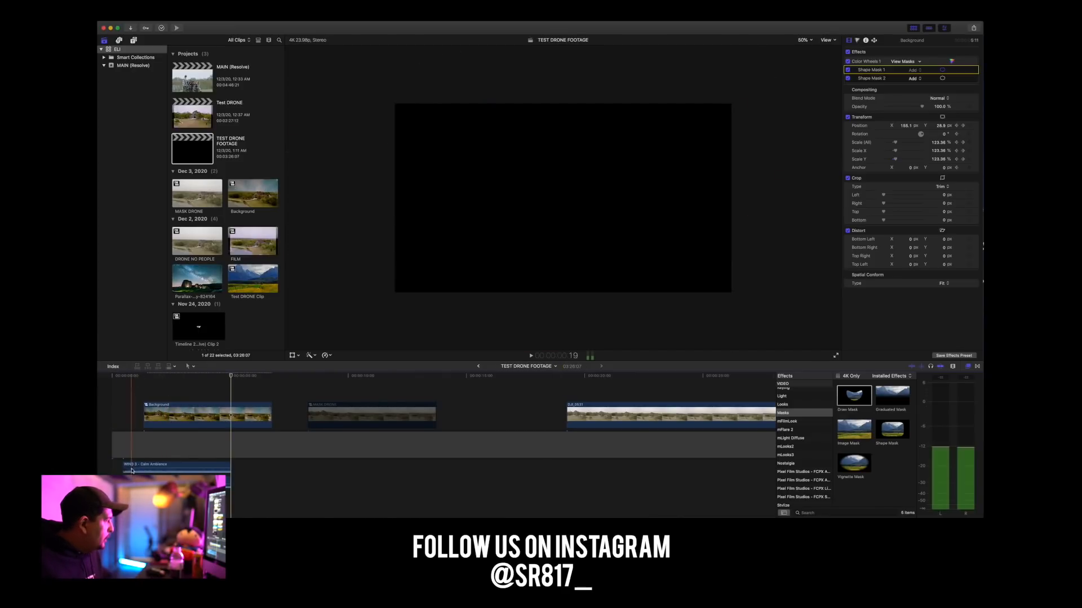
{"action": "left_click_drag", "start_coordinate": [117, 464], "coordinate": [155, 465]}
Play the timeline from the start of the whoosh to review the SKY COLOR clip with its sound.
{"action": "left_click_drag", "start_coordinate": [143, 377], "coordinate": [132, 377]}
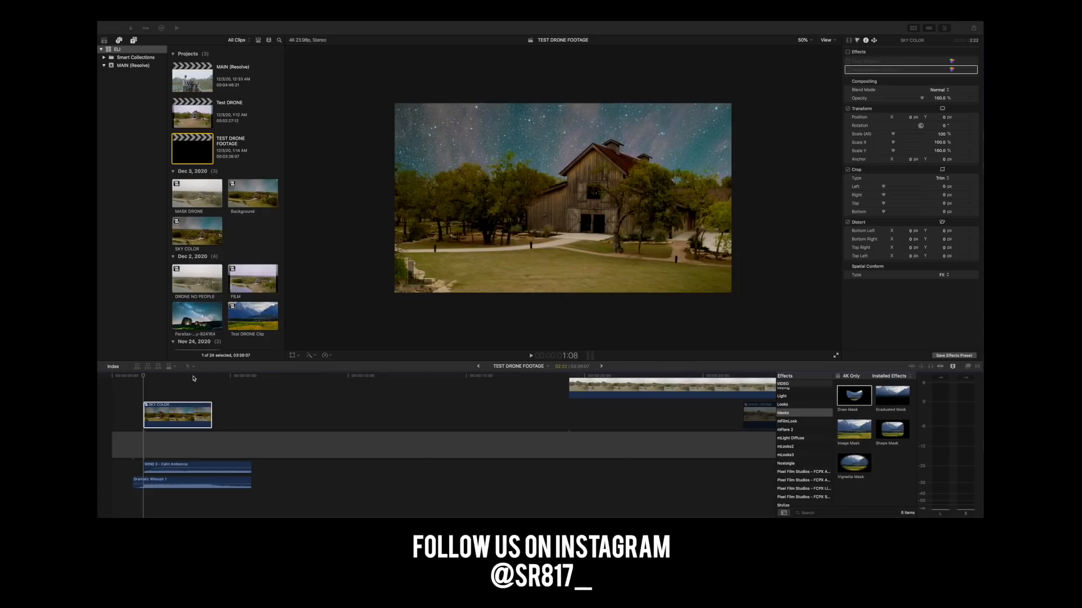
{"action": "left_click", "coordinate": [149, 378]}
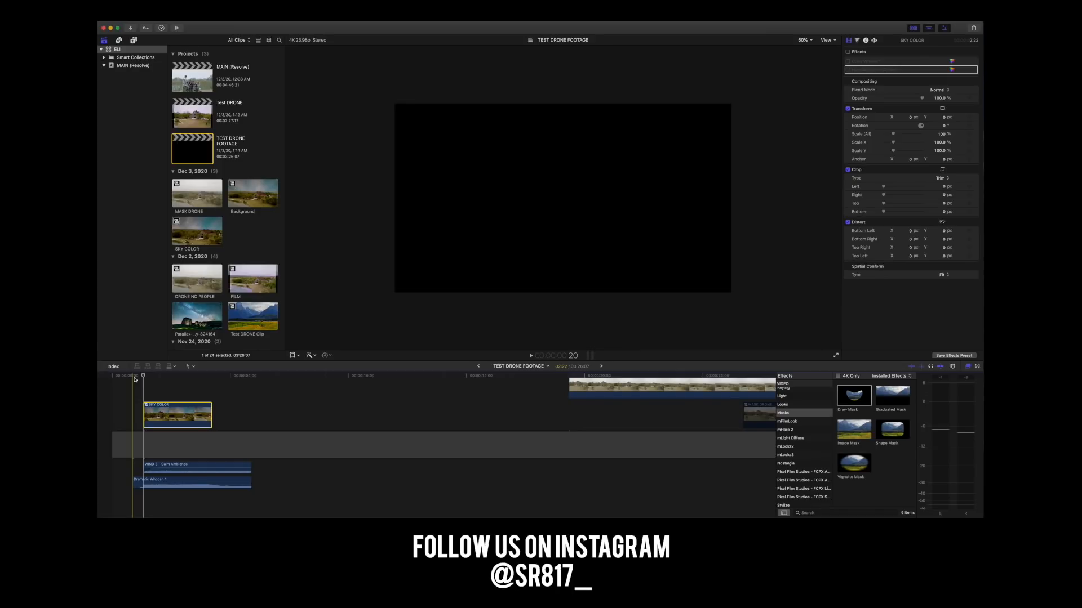
{"action": "key", "text": "space"}
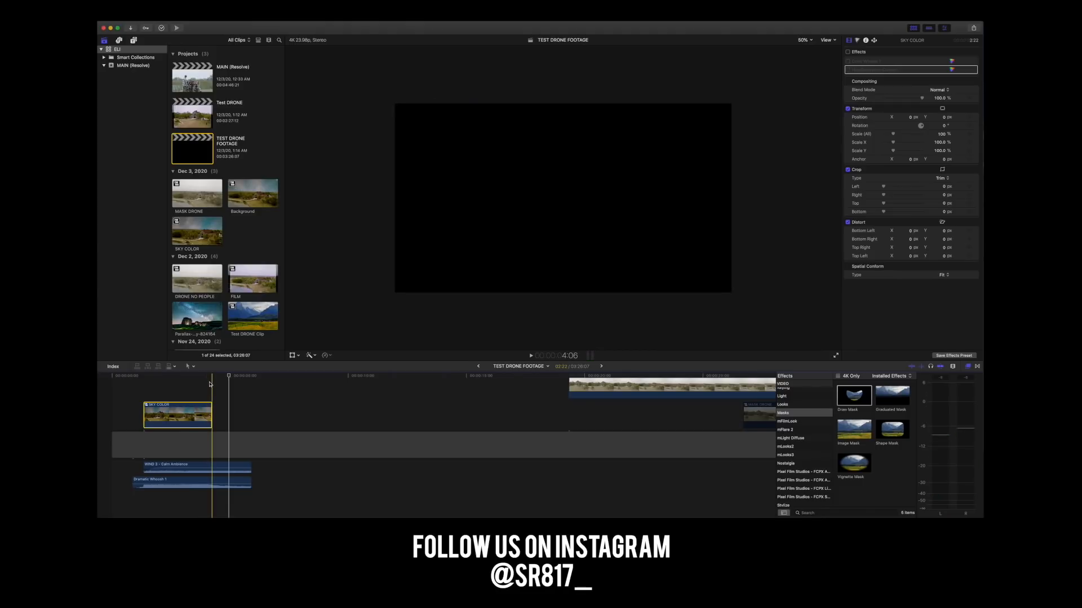
Set a custom forward speed rate of 157% on the SKY COLOR clip.
{"action": "key", "text": "super+equal"}
{"action": "key", "text": "super+equal"}
{"action": "key", "text": "super+equal"}
{"action": "scroll", "coordinate": [209, 386], "scroll_direction": "left", "scroll_amount": 3}
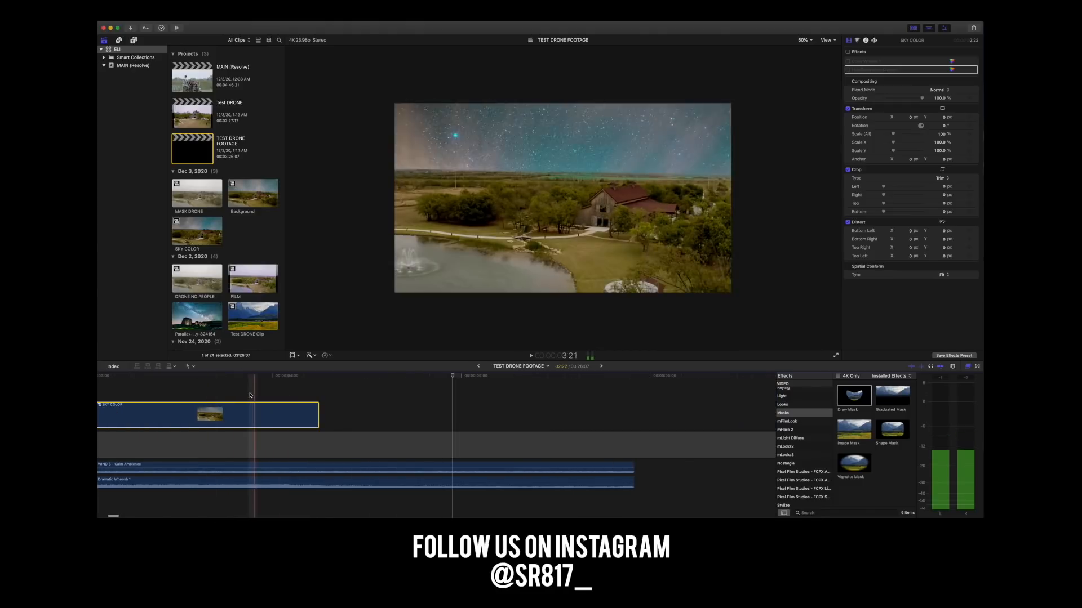
{"action": "right_click", "coordinate": [240, 412]}
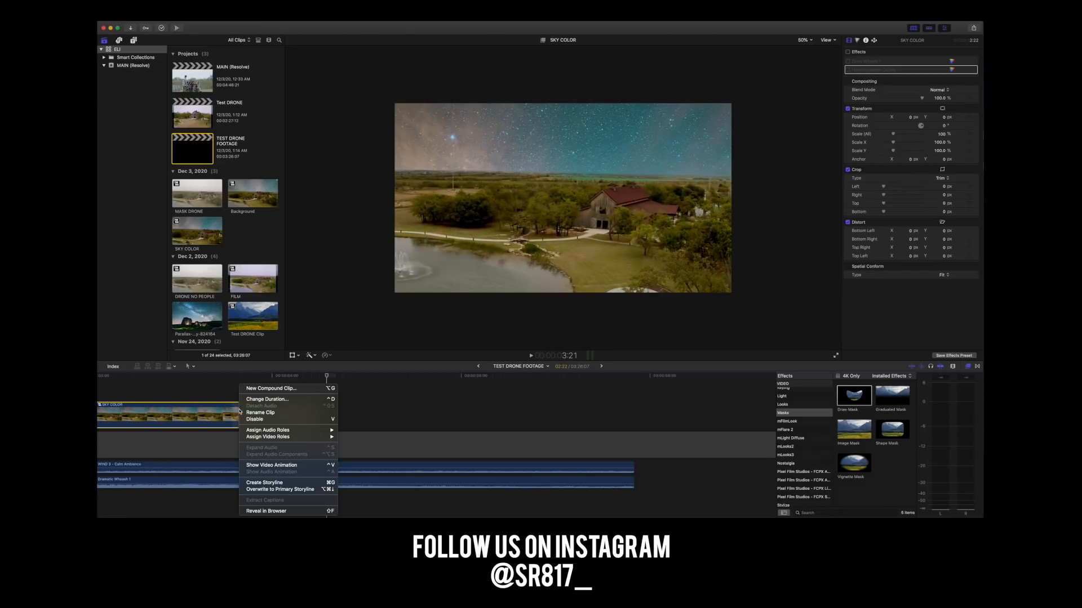
{"action": "left_click", "coordinate": [189, 415]}
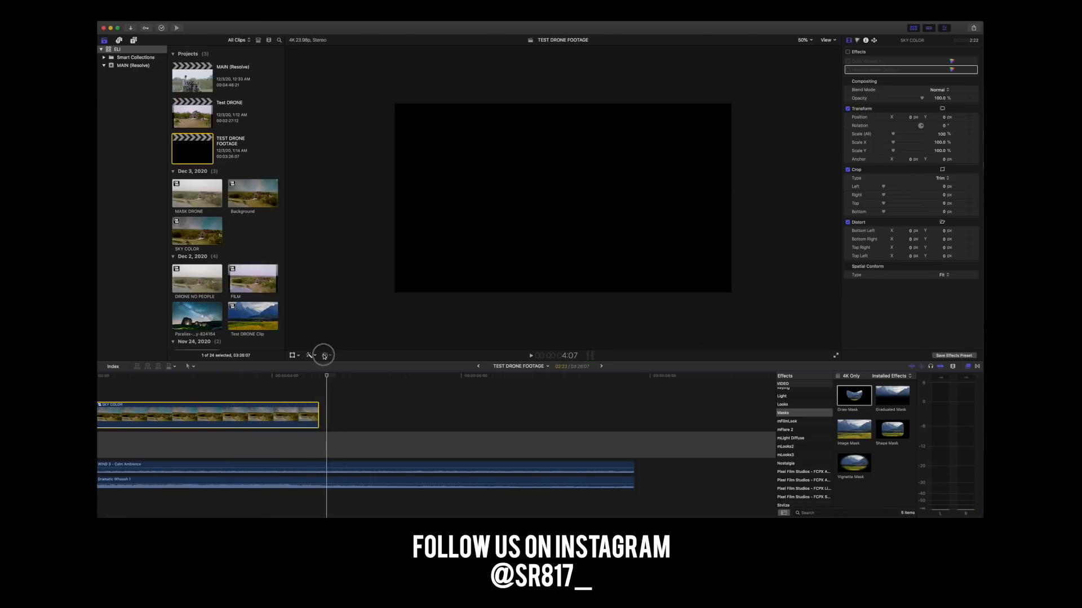
{"action": "left_click", "coordinate": [325, 355]}
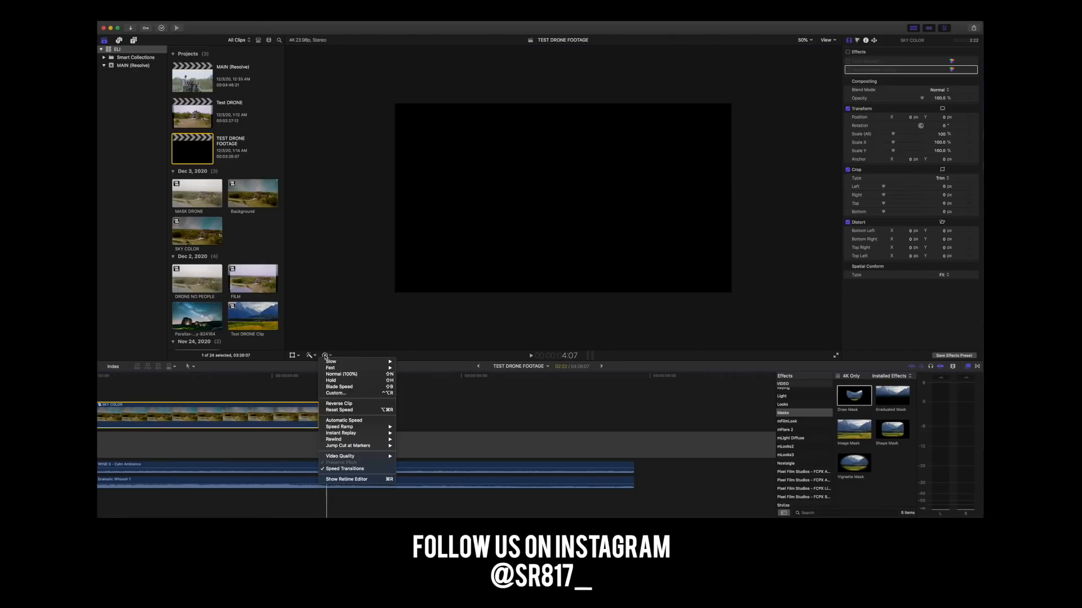
{"action": "left_click", "coordinate": [336, 393]}
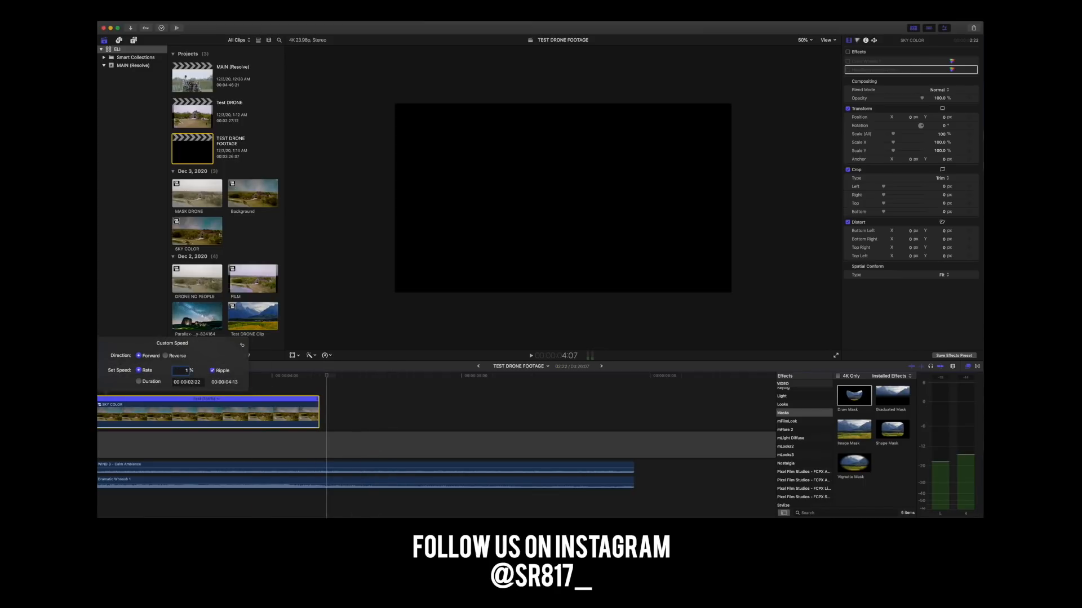
{"action": "key", "text": "Return"}
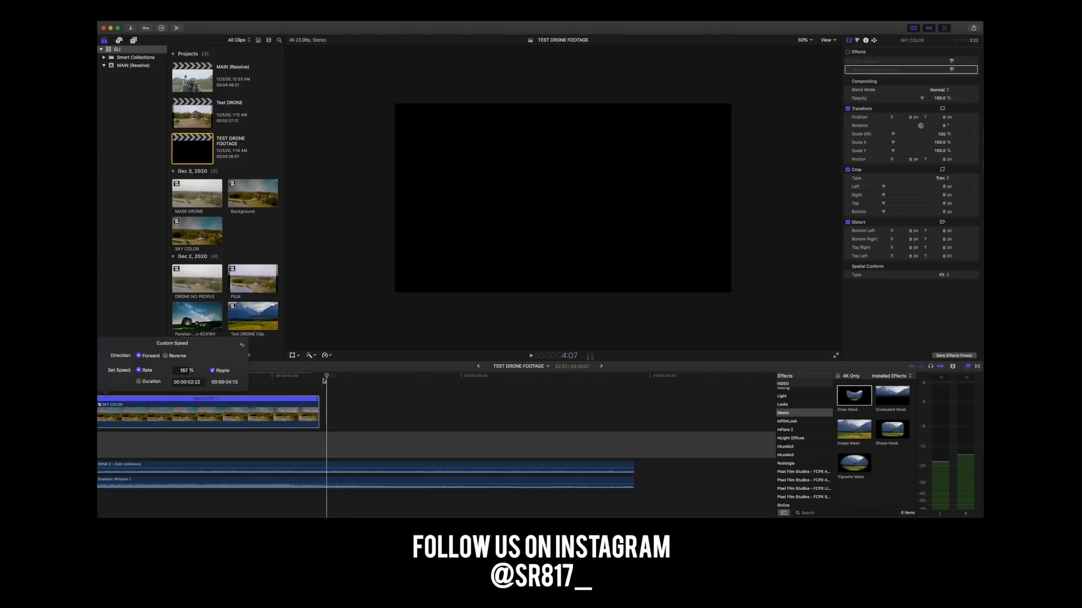
Play the end of the retimed SKY COLOR clip, and return to its first frame for inspection.
{"action": "left_click", "coordinate": [269, 385]}
{"action": "key", "text": "space"}
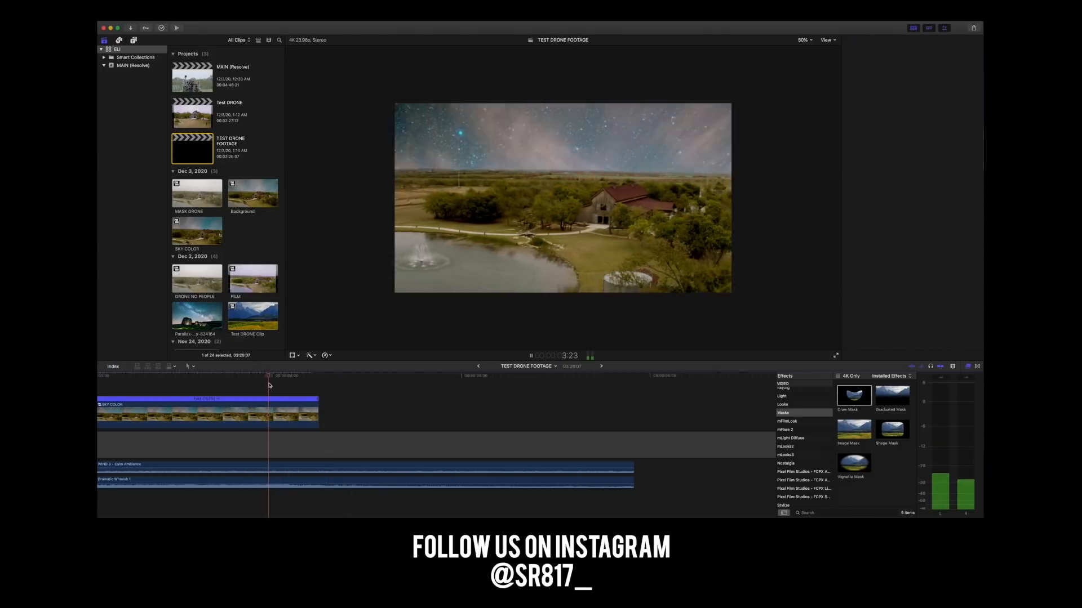
{"action": "key", "text": "space"}
{"action": "scroll", "coordinate": [273, 386], "scroll_direction": "left", "scroll_amount": 4}
{"action": "key", "text": "super+minus"}
{"action": "key", "text": "super+minus"}
{"action": "key", "text": "super+minus"}
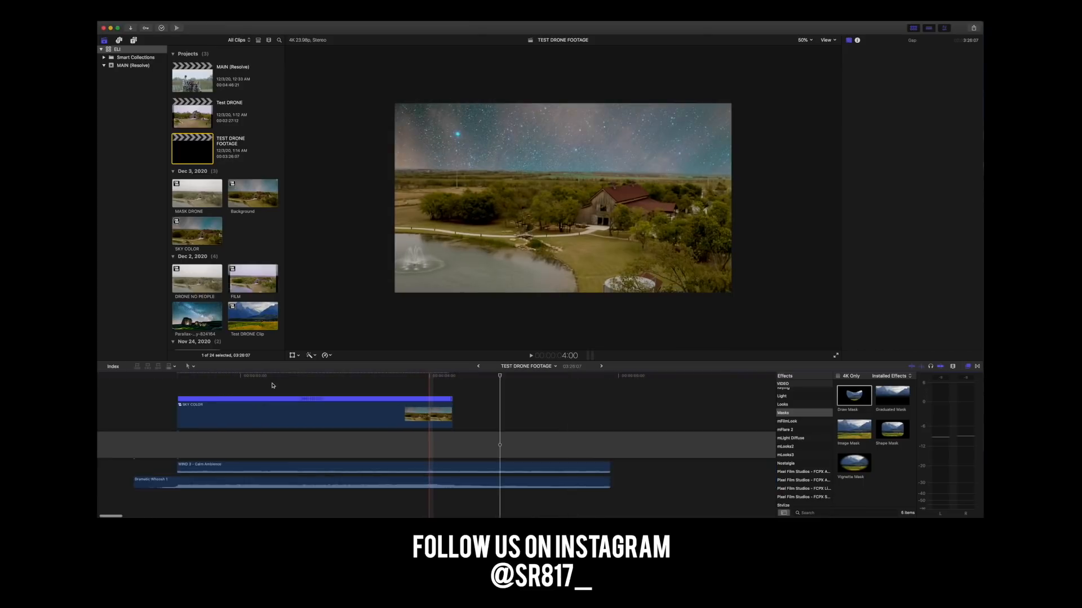
{"action": "left_click", "coordinate": [178, 378]}
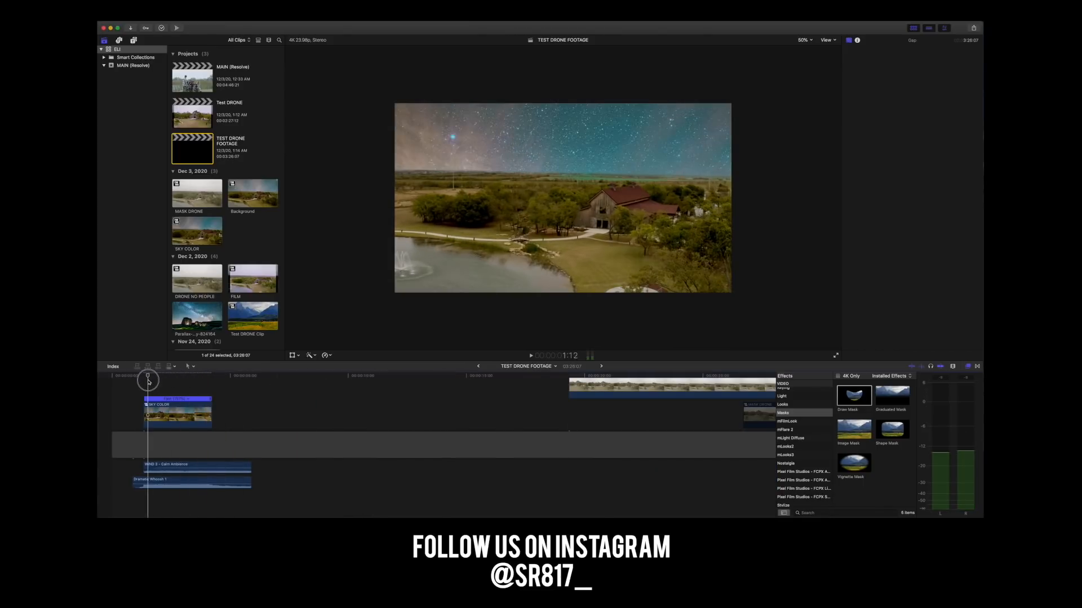
{"action": "left_click", "coordinate": [143, 376]}
{"action": "left_click", "coordinate": [175, 421]}
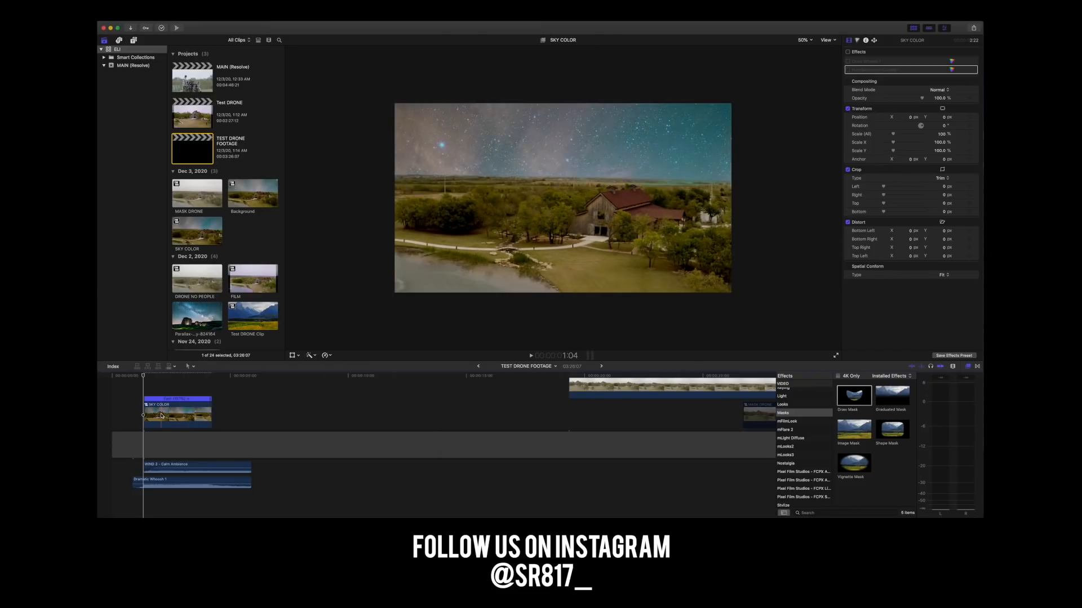
Switch to Finder, minimize the Tutorial folder window and bring up another Finder window beside the library.
{"action": "key", "text": "super+Tab"}
{"action": "left_click_drag", "start_coordinate": [494, 141], "coordinate": [497, 180]}
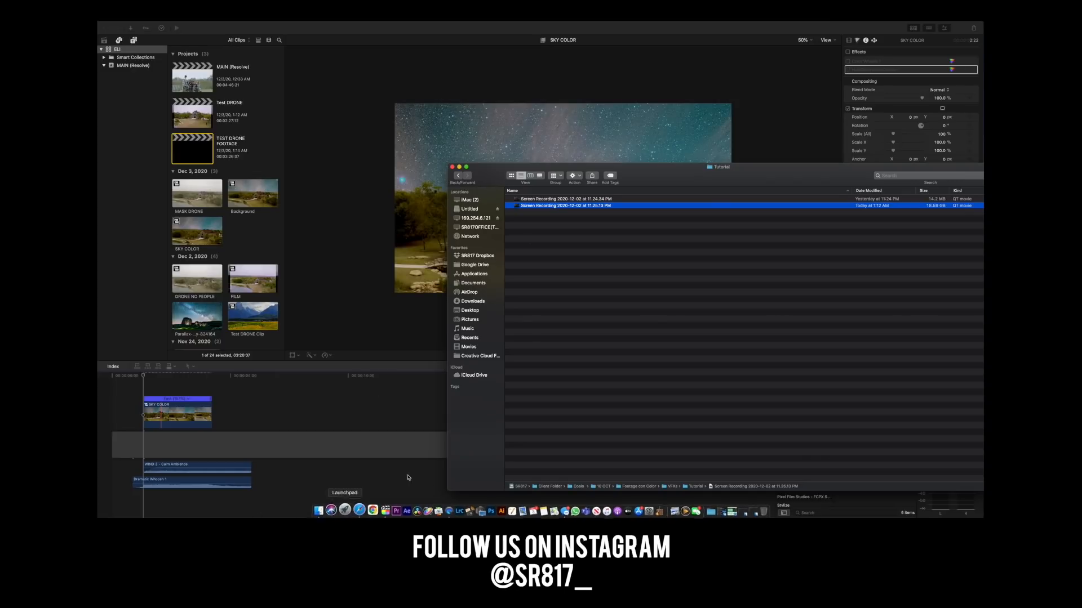
{"action": "left_click", "coordinate": [458, 167]}
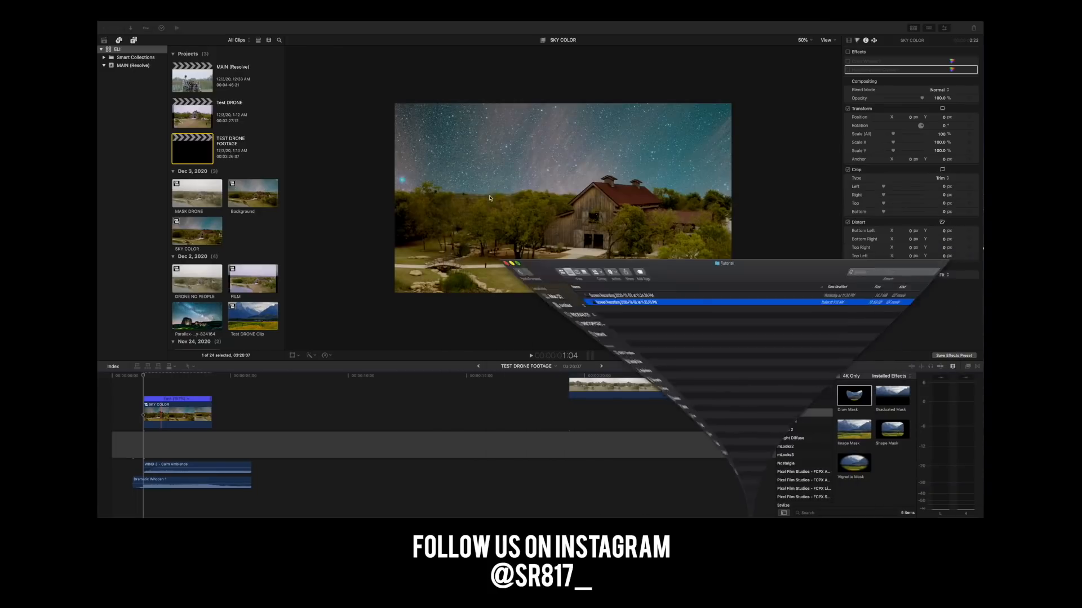
{"action": "left_click", "coordinate": [320, 510]}
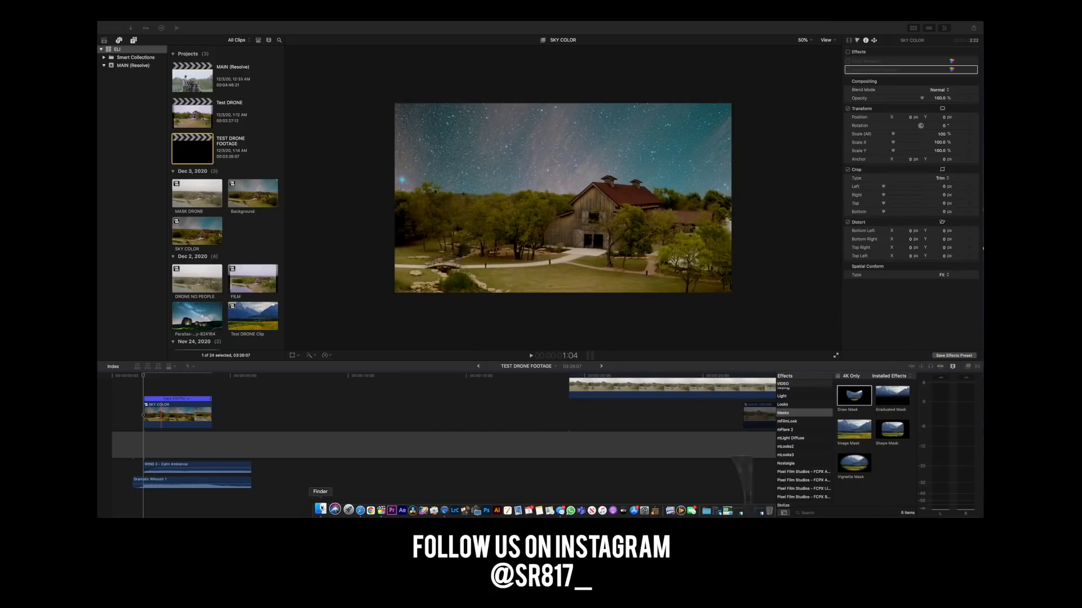
{"action": "left_click_drag", "start_coordinate": [415, 54], "coordinate": [625, 68]}
{"action": "double_click", "coordinate": [557, 98]}
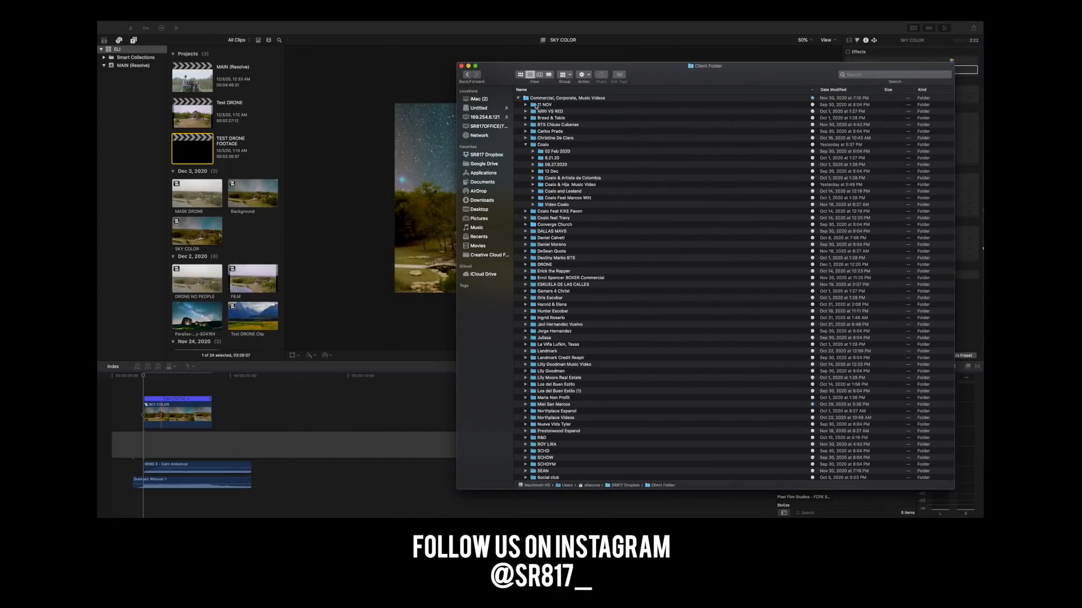
{"action": "scroll", "coordinate": [556, 251], "scroll_direction": "down", "scroll_amount": 2}
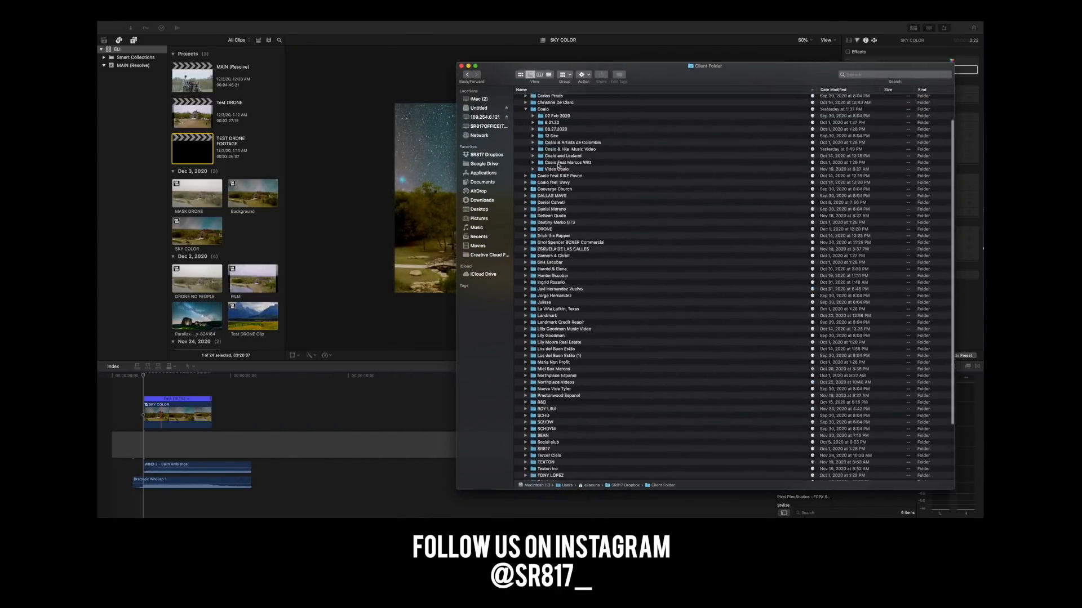
{"action": "double_click", "coordinate": [533, 130]}
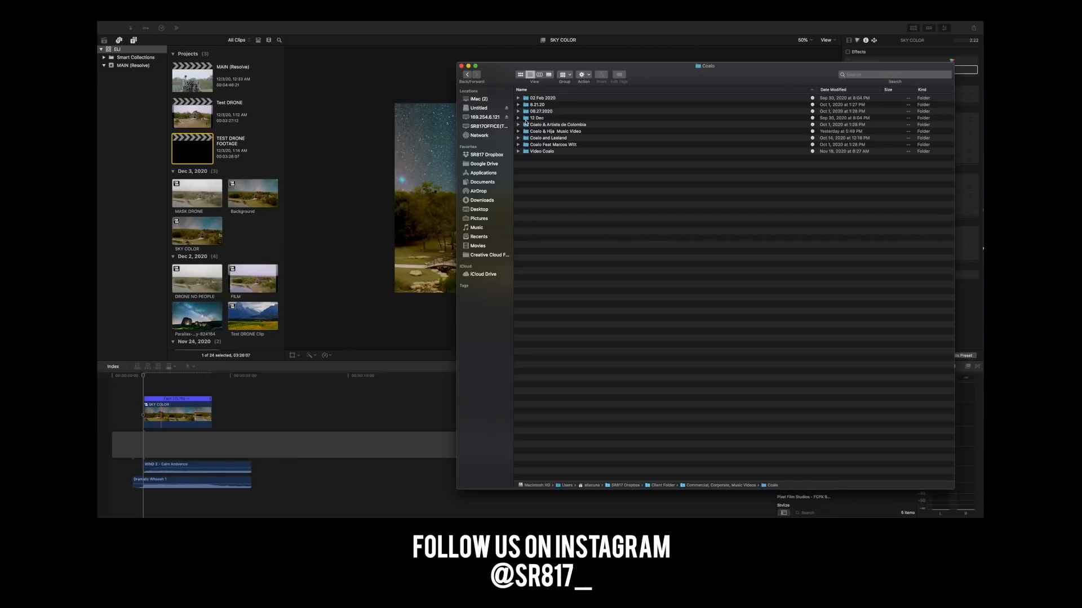
Open the Overlays folder in the music video's Project folder, within Client Folder on the SR817 office server.
{"action": "left_click", "coordinate": [495, 127]}
{"action": "double_click", "coordinate": [536, 129]}
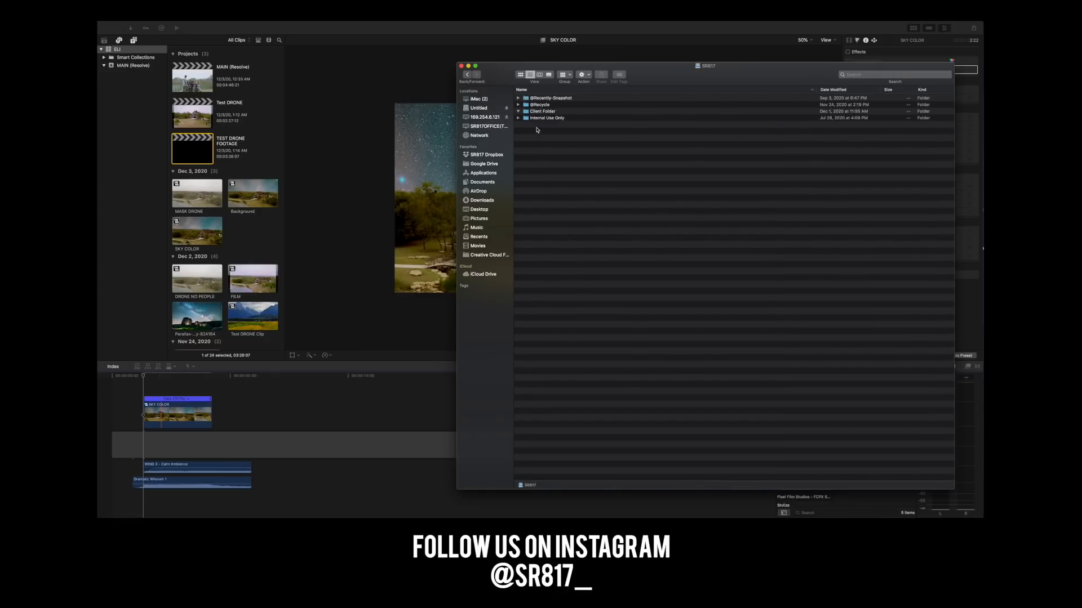
{"action": "double_click", "coordinate": [545, 113]}
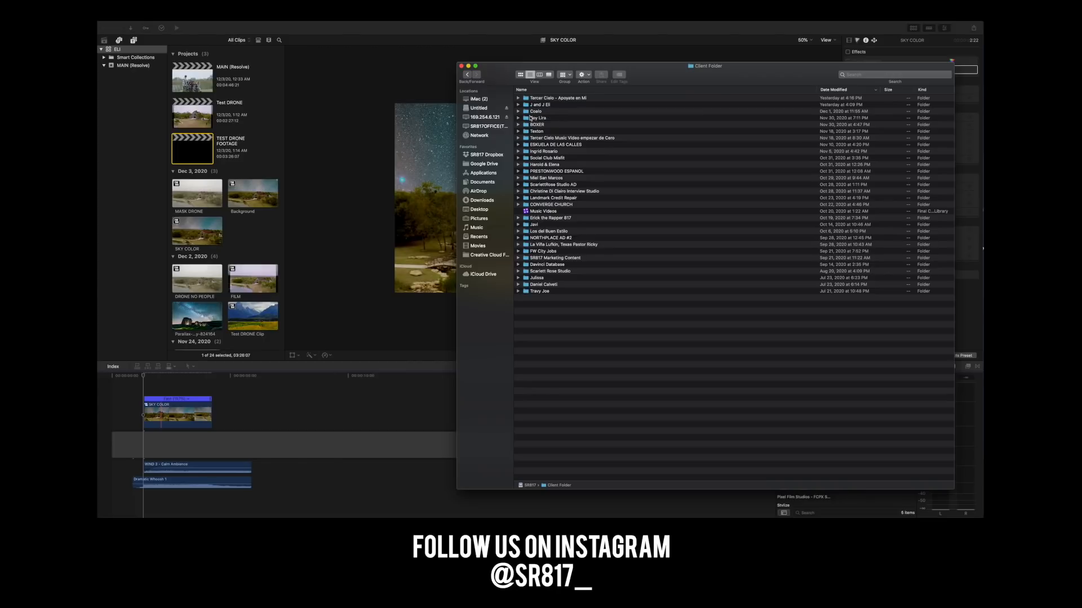
{"action": "double_click", "coordinate": [534, 112]}
{"action": "scroll", "coordinate": [561, 268], "scroll_direction": "down", "scroll_amount": 2}
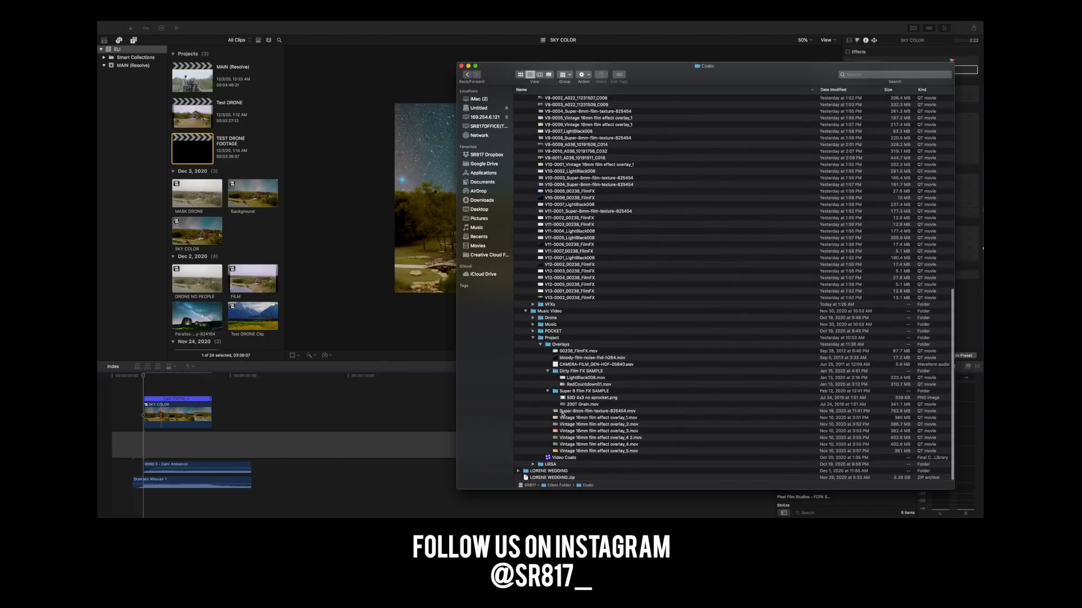
{"action": "double_click", "coordinate": [545, 345]}
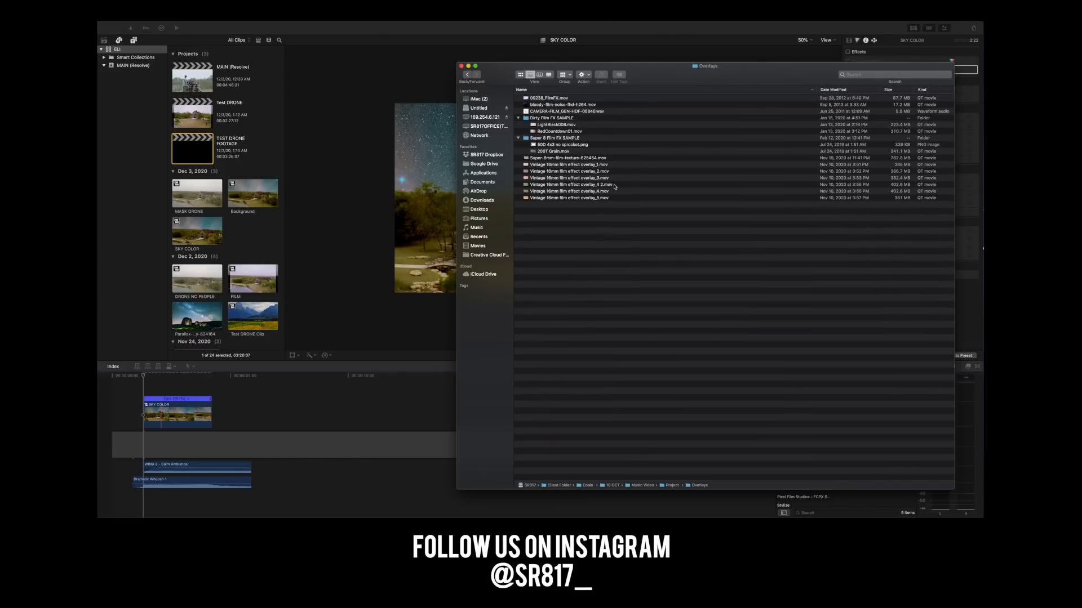
Preview Super-8mm-film-texture-825454.mov and the Vintage 16mm film effect overlays through overlay_5.mov.
{"action": "left_click", "coordinate": [538, 159]}
{"action": "key", "text": "space"}
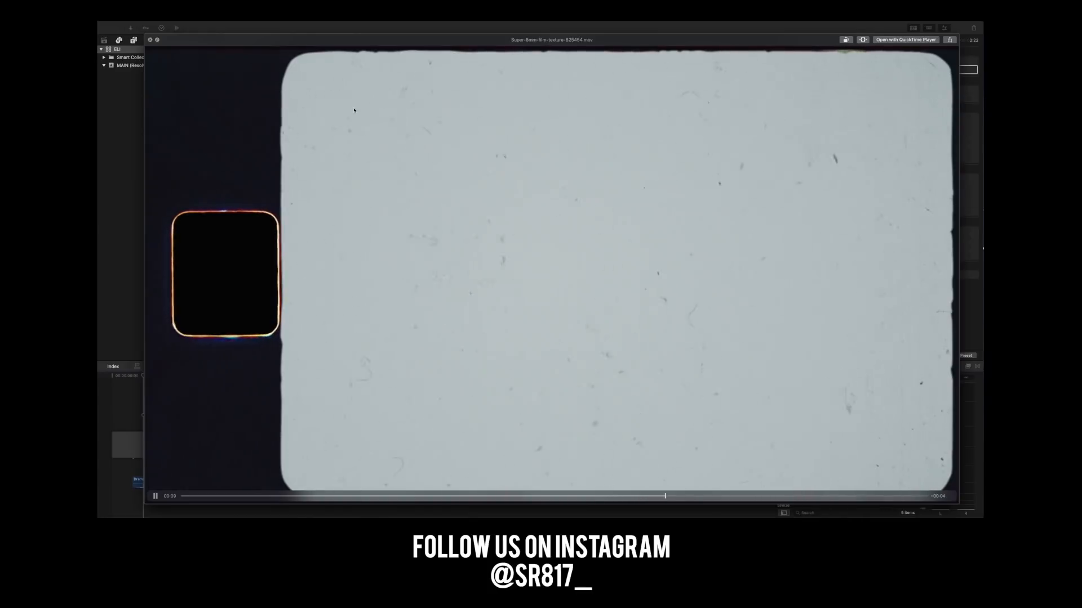
{"action": "key", "text": "Down"}
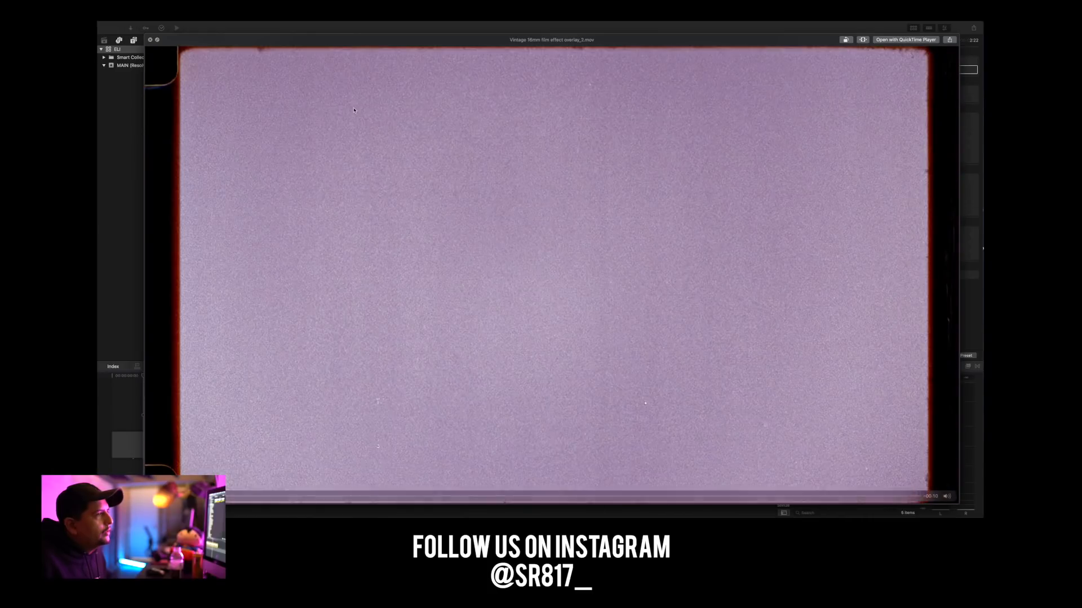
{"action": "key", "text": "Down"}
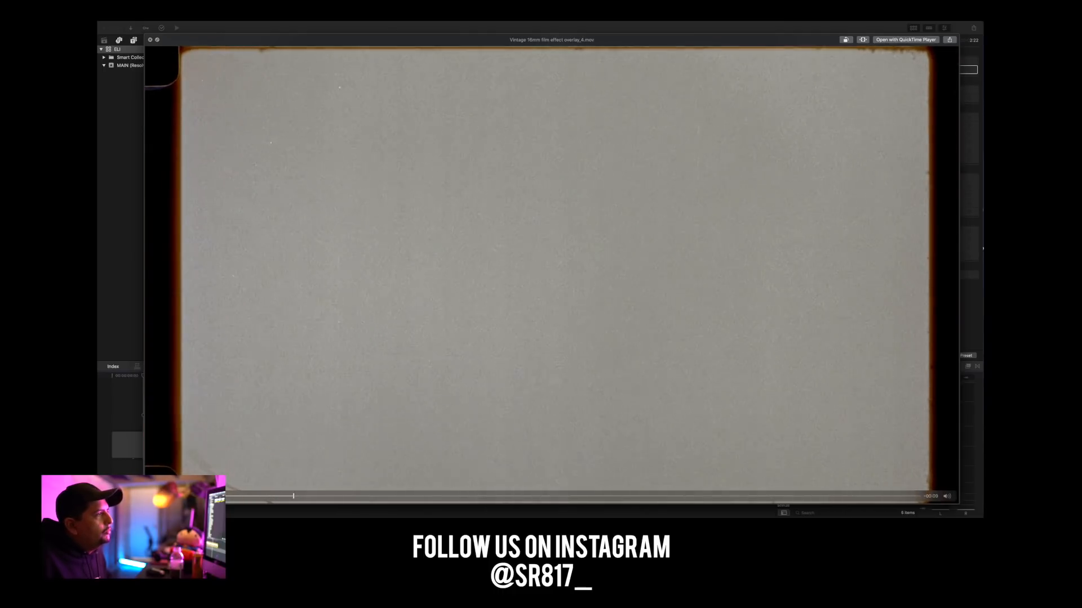
{"action": "key", "text": "Down"}
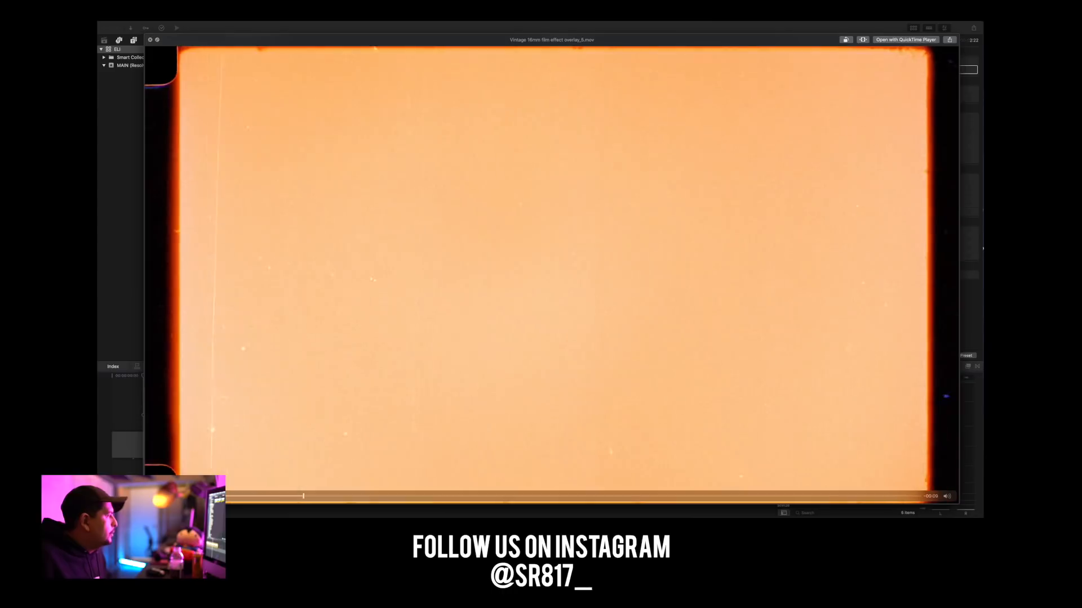
Preview Vintage 16mm film effect overlay_4.mov in the Overlays folder again.
{"action": "key", "text": "Up"}
{"action": "key", "text": "space"}
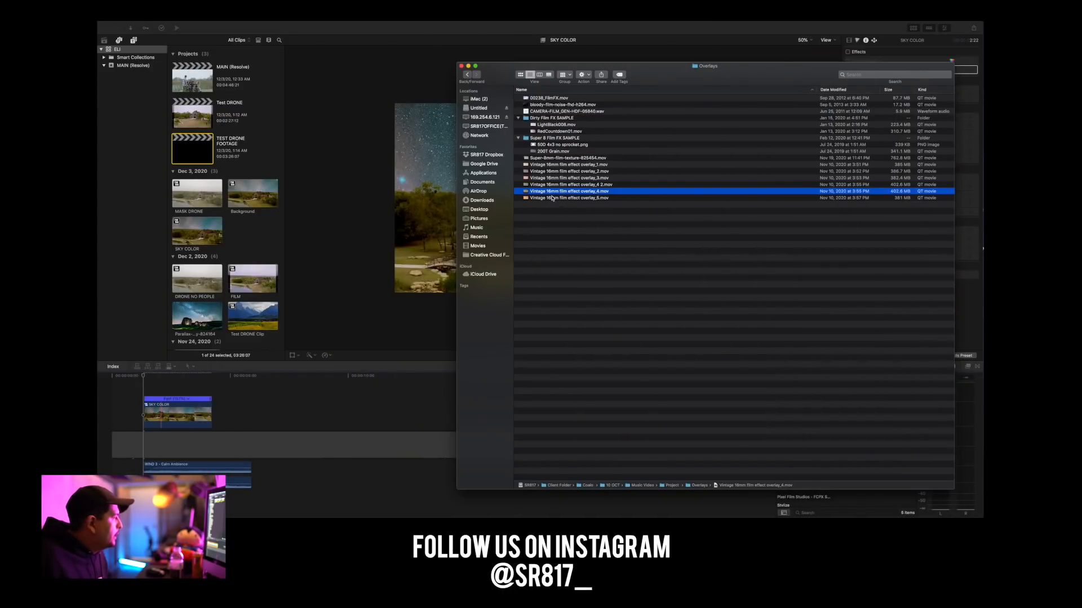
{"action": "key", "text": "space"}
{"action": "key", "text": "space"}
{"action": "left_click", "coordinate": [551, 194]}
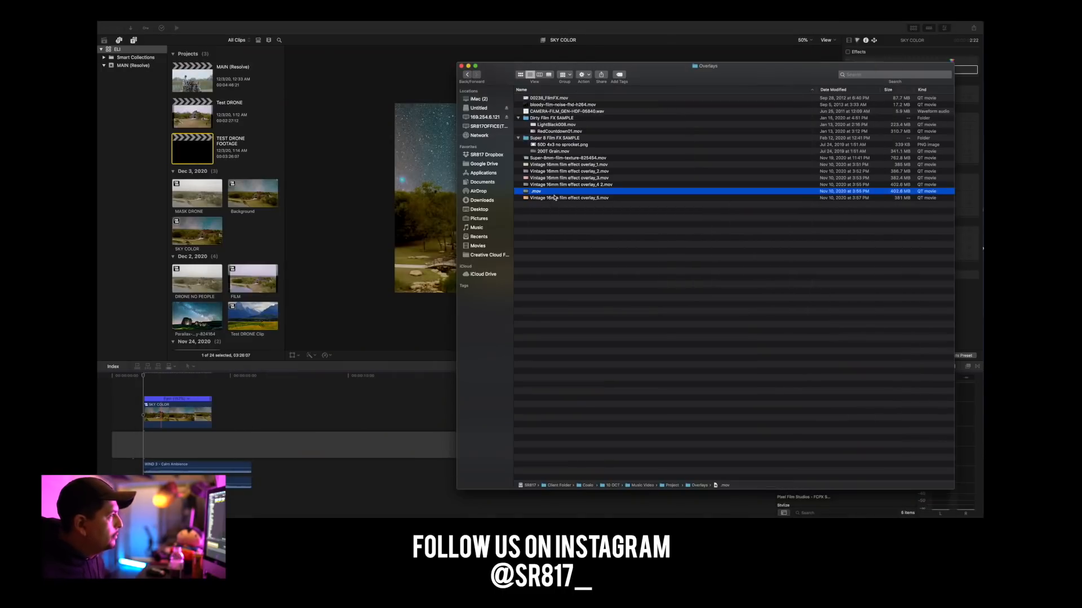
{"action": "left_click", "coordinate": [554, 199]}
{"action": "key", "text": "space"}
{"action": "key", "text": "space"}
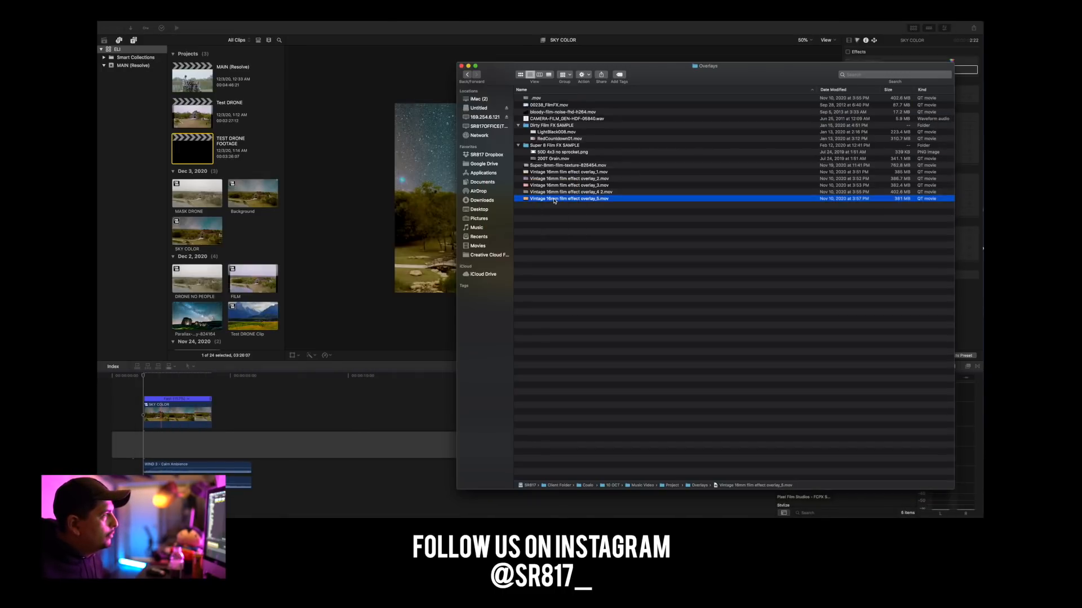
{"action": "key", "text": "super+z"}
Place Vintage 16mm film effect overlay_4.mov above the SKY COLOR clip and trim its end to match that clip.
{"action": "left_click", "coordinate": [558, 199]}
{"action": "left_click_drag", "start_coordinate": [554, 194], "coordinate": [188, 385]}
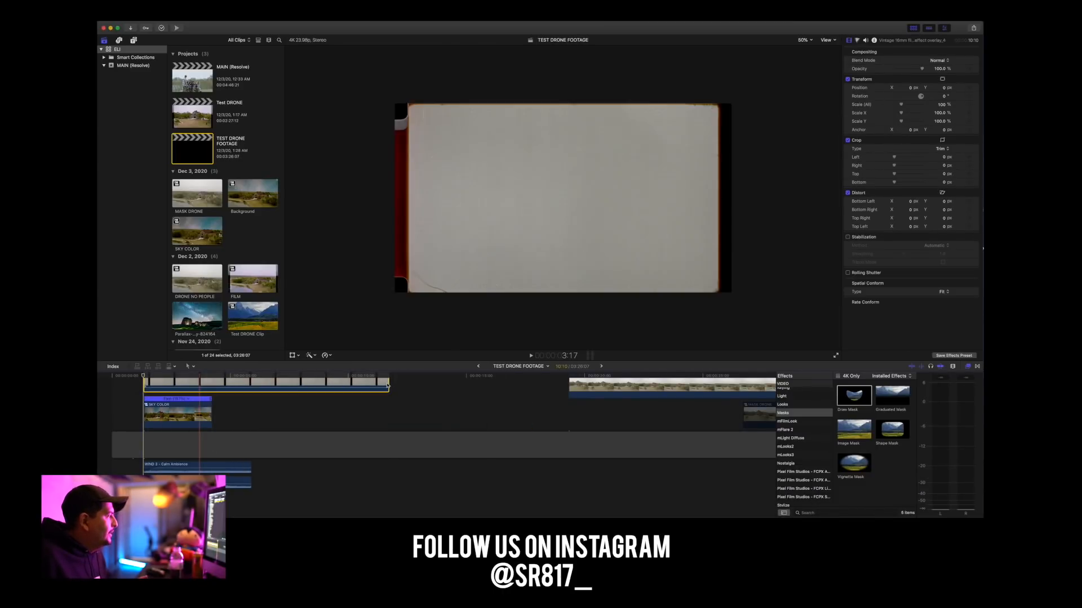
{"action": "left_click", "coordinate": [389, 384]}
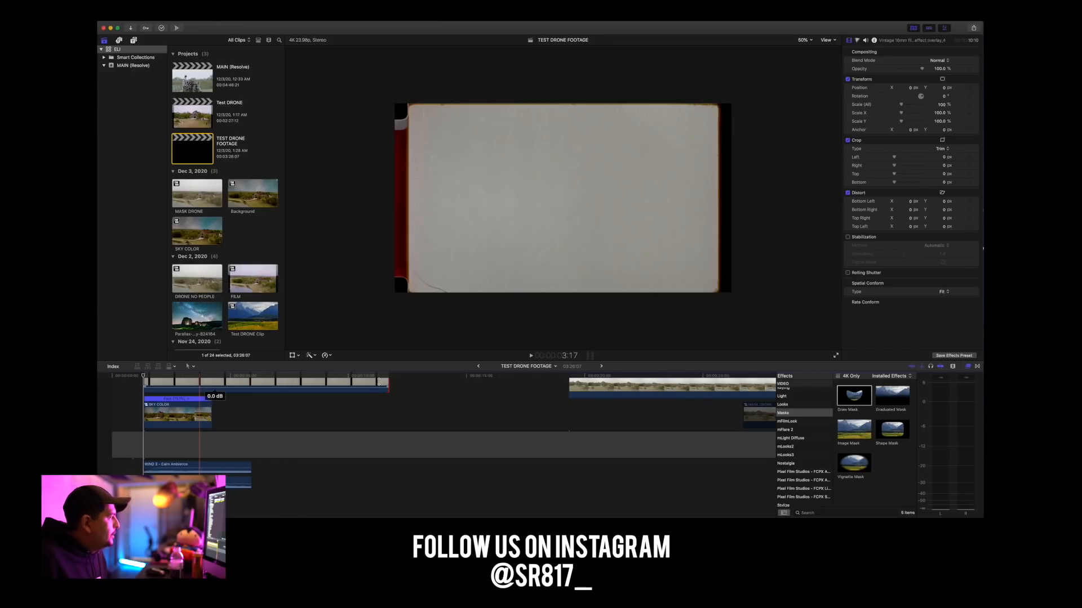
{"action": "left_click_drag", "start_coordinate": [388, 384], "coordinate": [211, 384]}
Set the film overlay clip's blend mode to Overlay.
{"action": "left_click", "coordinate": [163, 376]}
{"action": "left_click", "coordinate": [172, 385]}
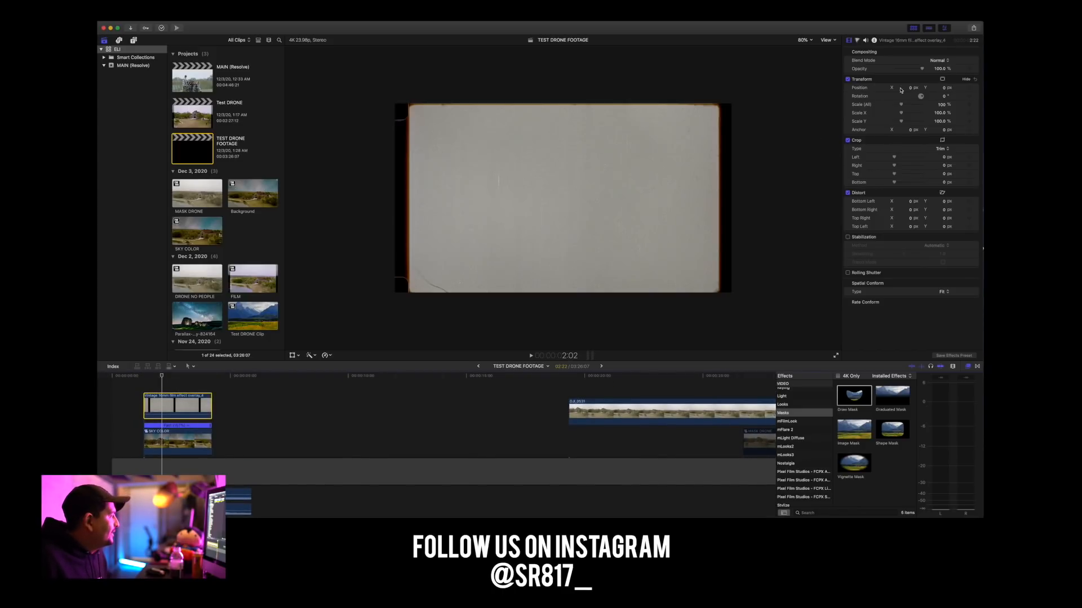
{"action": "left_click", "coordinate": [938, 62]}
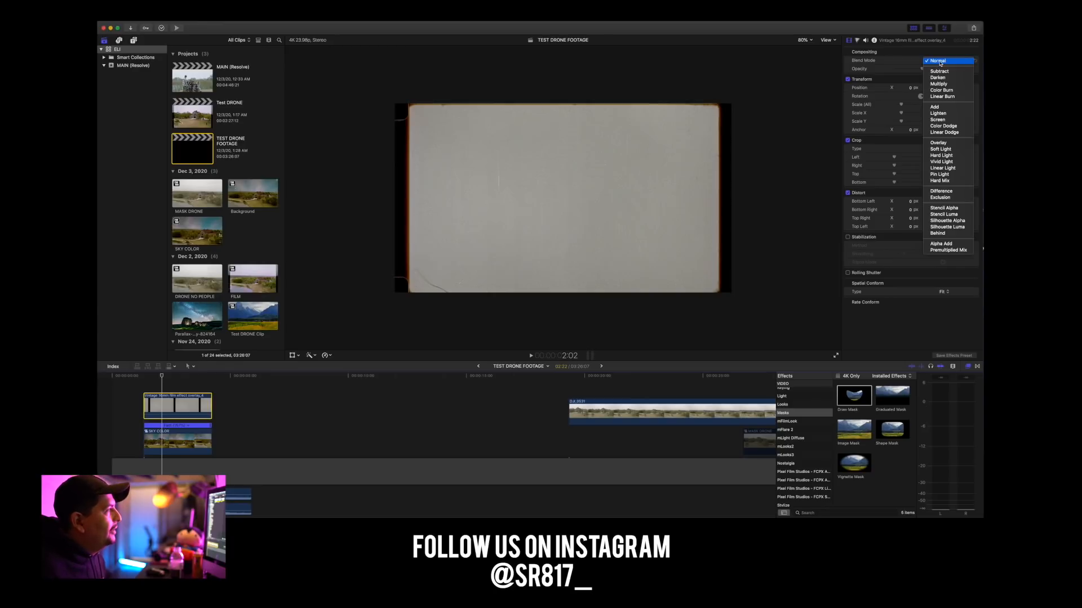
{"action": "left_click", "coordinate": [949, 145]}
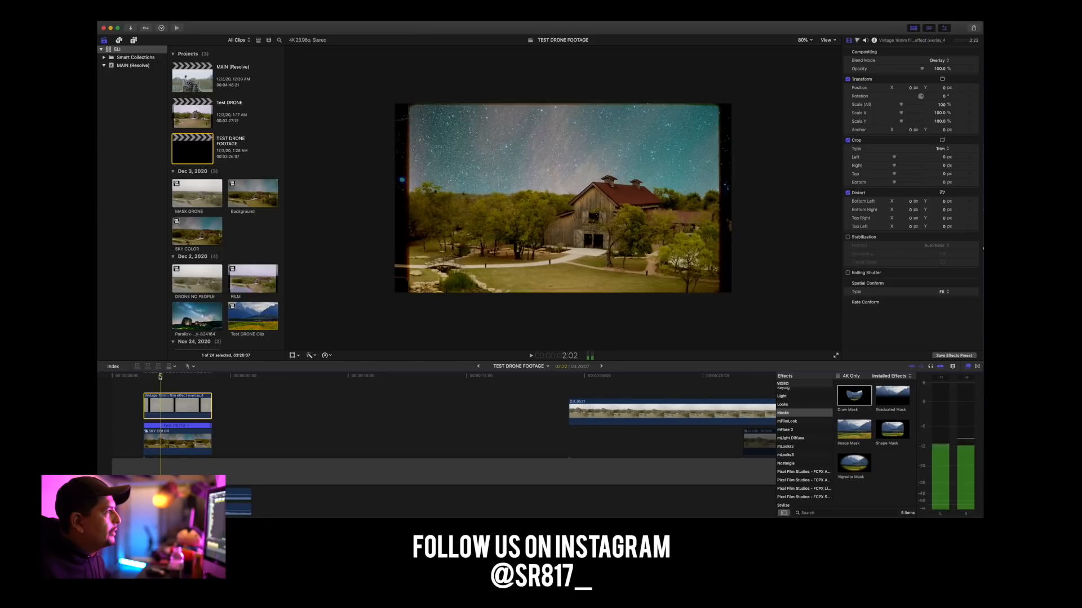
Play the drone shot from the clip's start to check the blended film overlay.
{"action": "left_click", "coordinate": [144, 376]}
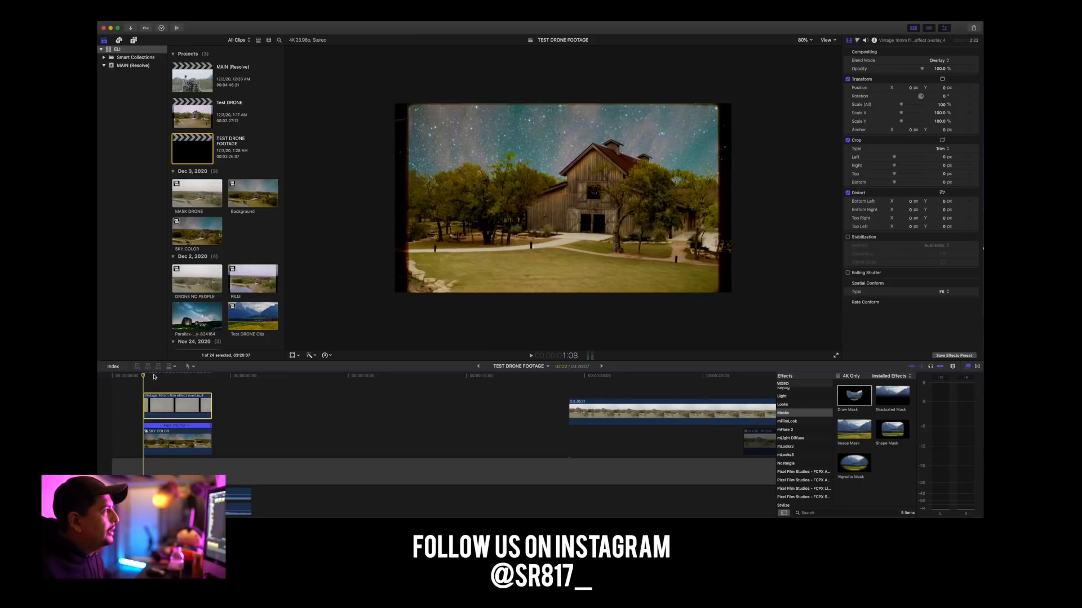
{"action": "key", "text": "space"}
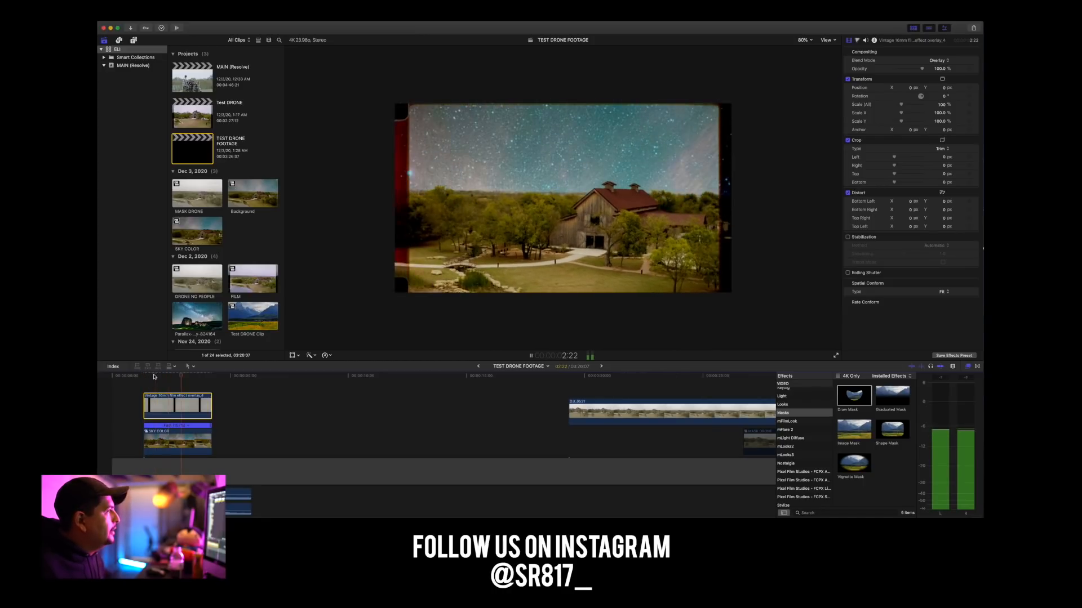
{"action": "key", "text": "space"}
Scale the film overlay to 110% so its borders leave the frame, and play the shot from its start.
{"action": "left_click", "coordinate": [173, 407]}
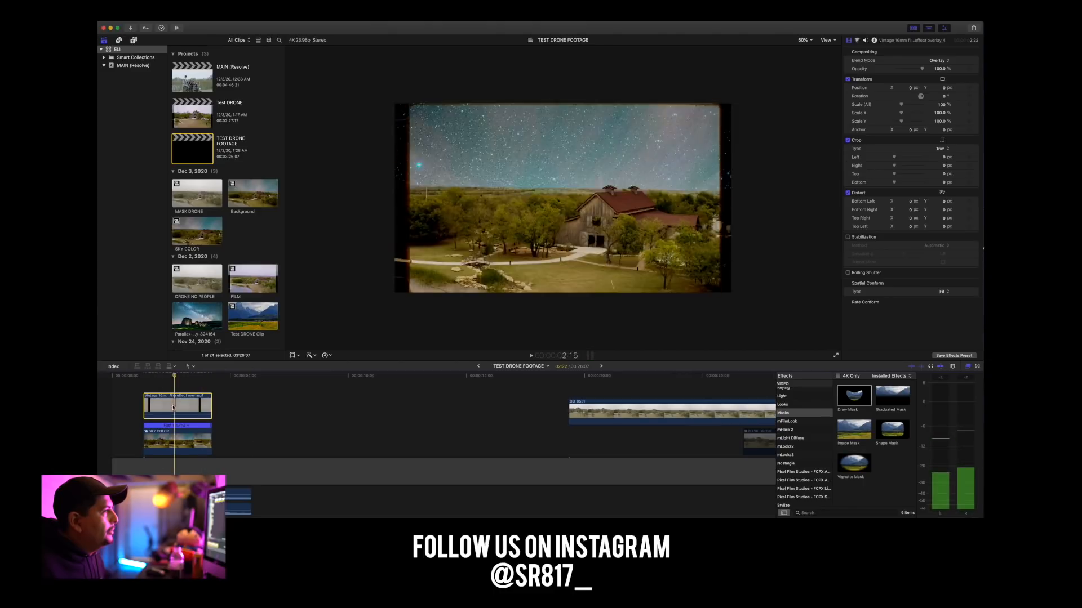
{"action": "left_click_drag", "start_coordinate": [899, 109], "coordinate": [901, 110]}
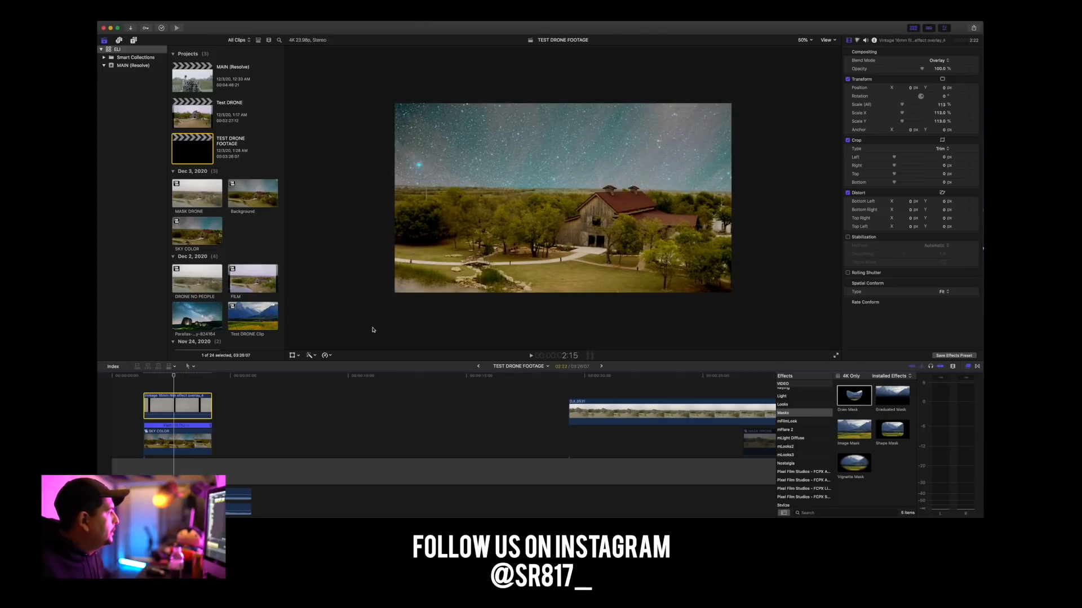
{"action": "left_click_drag", "start_coordinate": [901, 105], "coordinate": [902, 107]}
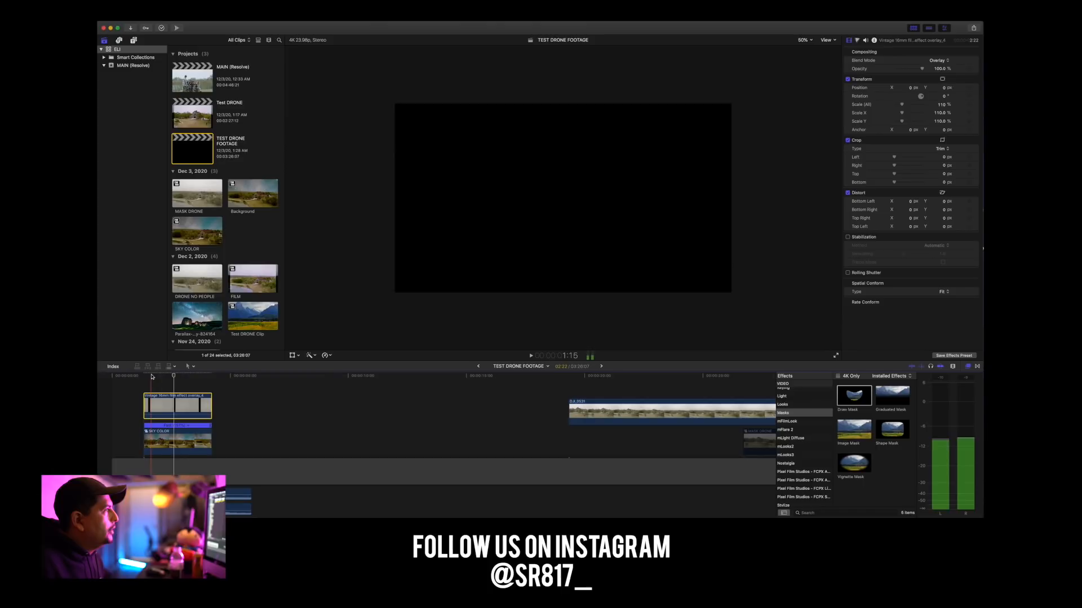
{"action": "left_click", "coordinate": [145, 375]}
{"action": "key", "text": "space"}
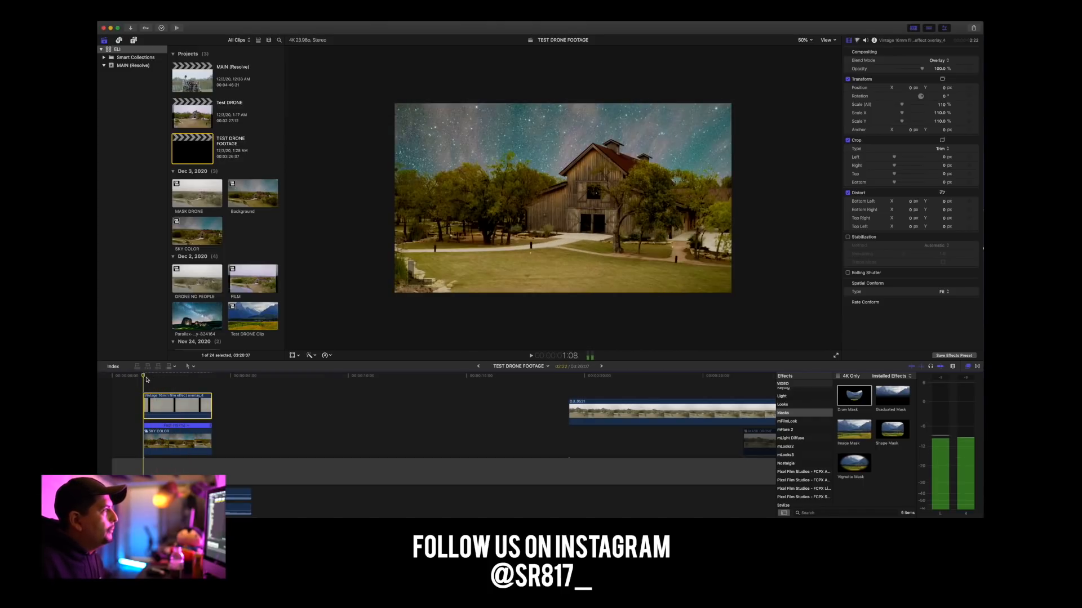
Combine the SKY COLOR clip and the film overlay into a compound clip named Background in the MAIN (Resolve) event.
{"action": "left_click", "coordinate": [180, 432]}
{"action": "left_click_drag", "start_coordinate": [180, 432], "coordinate": [180, 434]}
{"action": "right_click", "coordinate": [178, 442]}
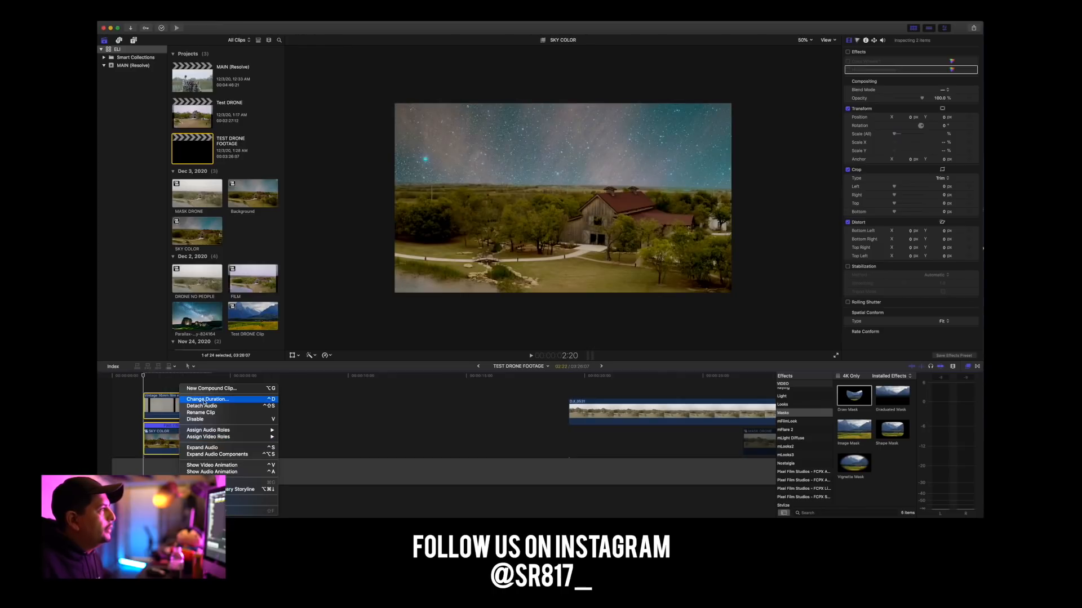
{"action": "left_click", "coordinate": [197, 388]}
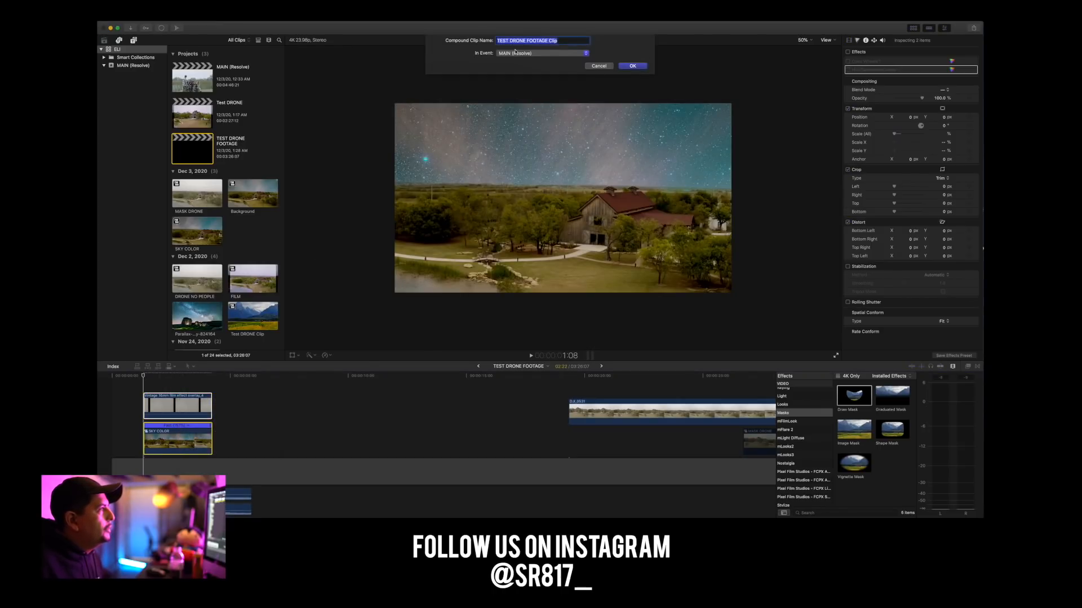
{"action": "type", "text": "Background"}
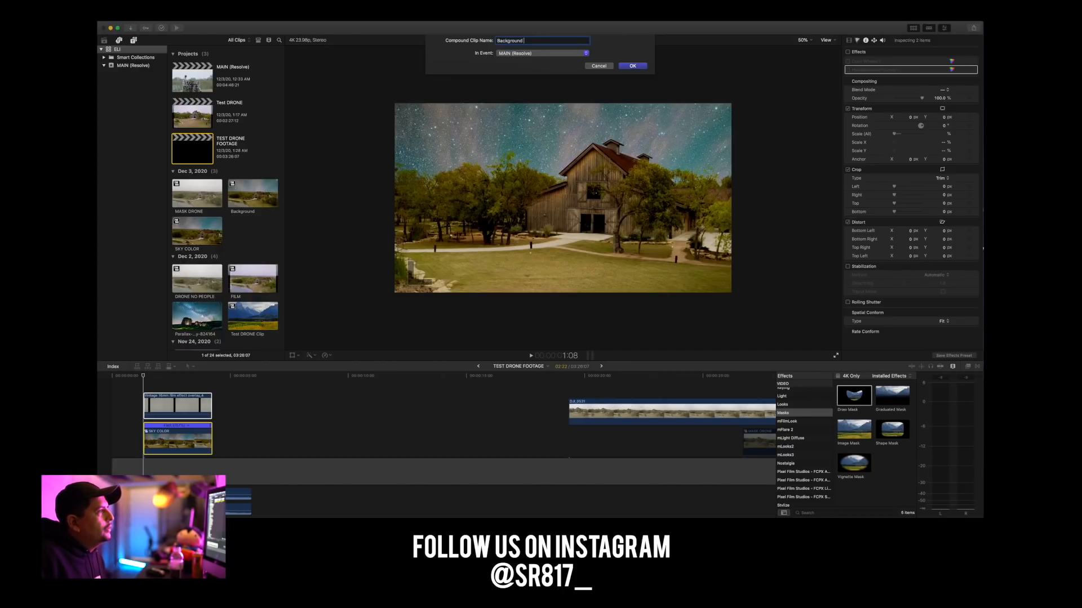
{"action": "key", "text": "Return"}
Inspect the contents of the new Background compound clip and its nested SKY COLOR clip, and return to the TEST DRONE FOOTAGE timeline.
{"action": "double_click", "coordinate": [159, 442]}
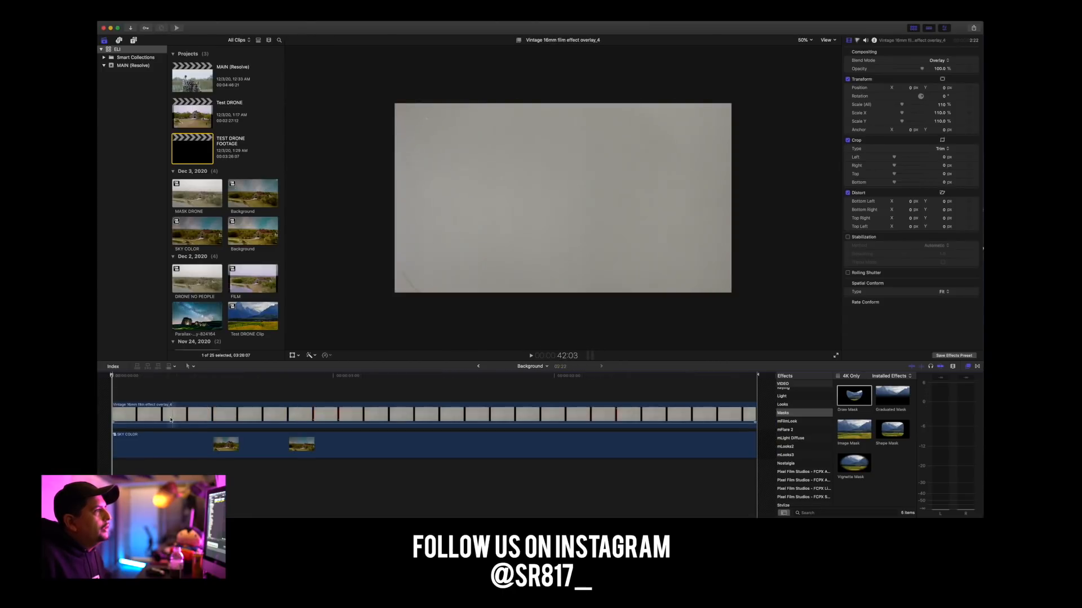
{"action": "double_click", "coordinate": [173, 447]}
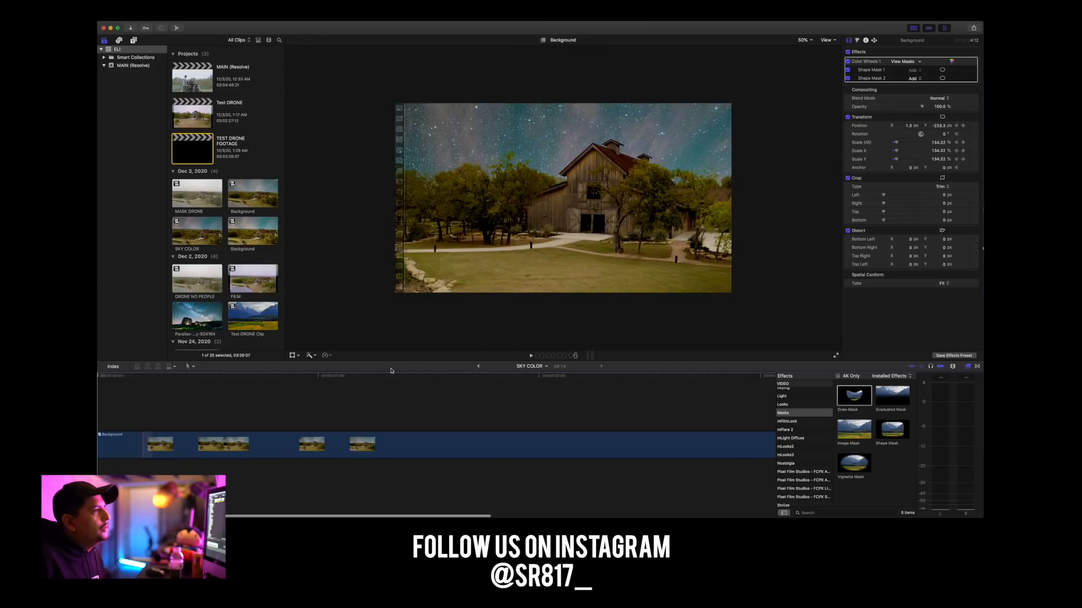
{"action": "left_click", "coordinate": [478, 367]}
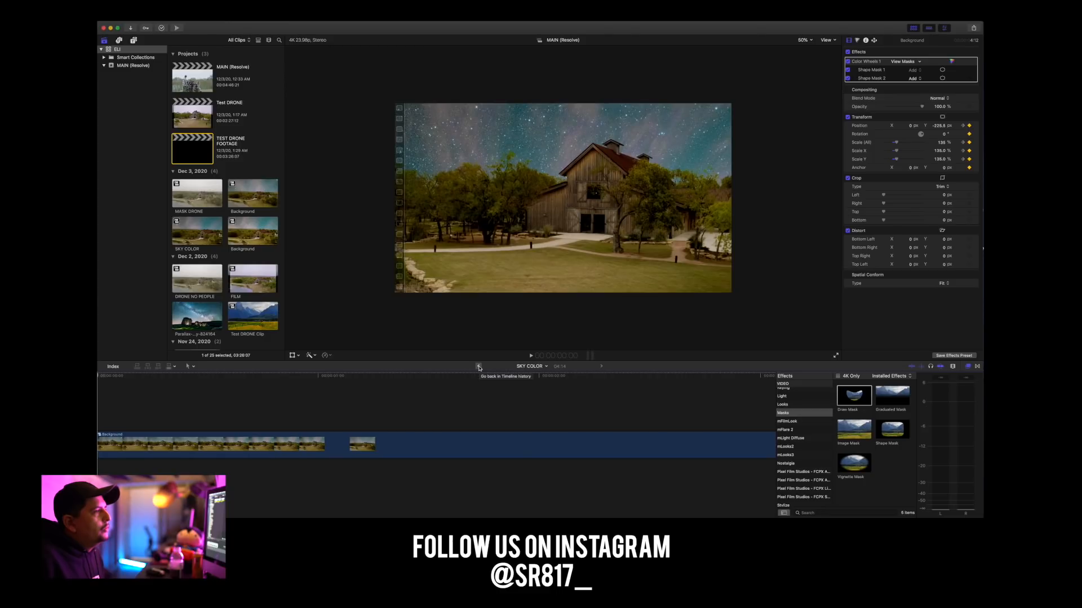
{"action": "left_click", "coordinate": [479, 367]}
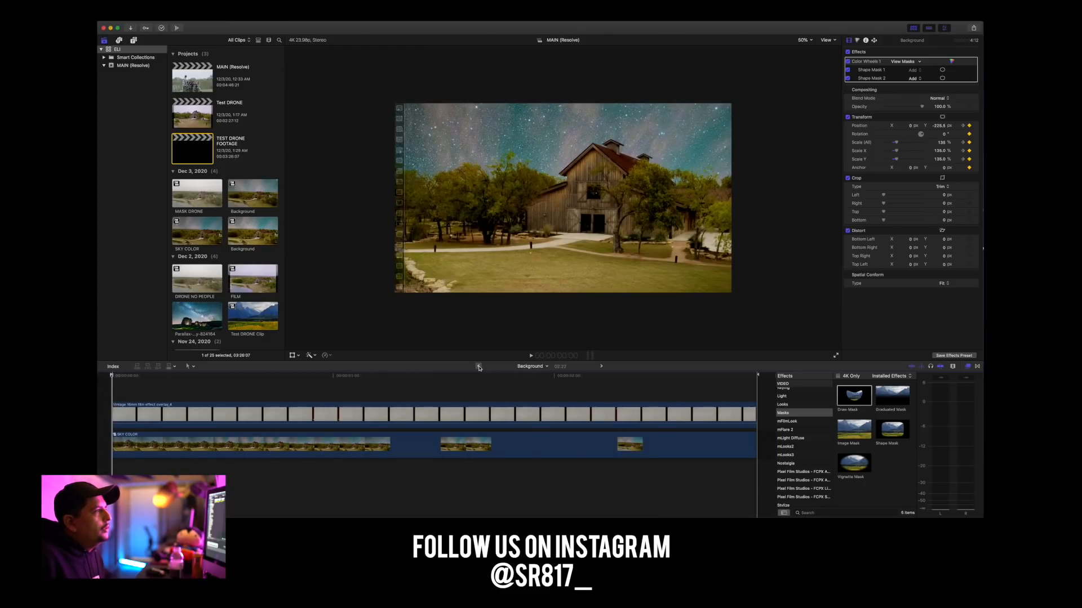
{"action": "left_click", "coordinate": [479, 367]}
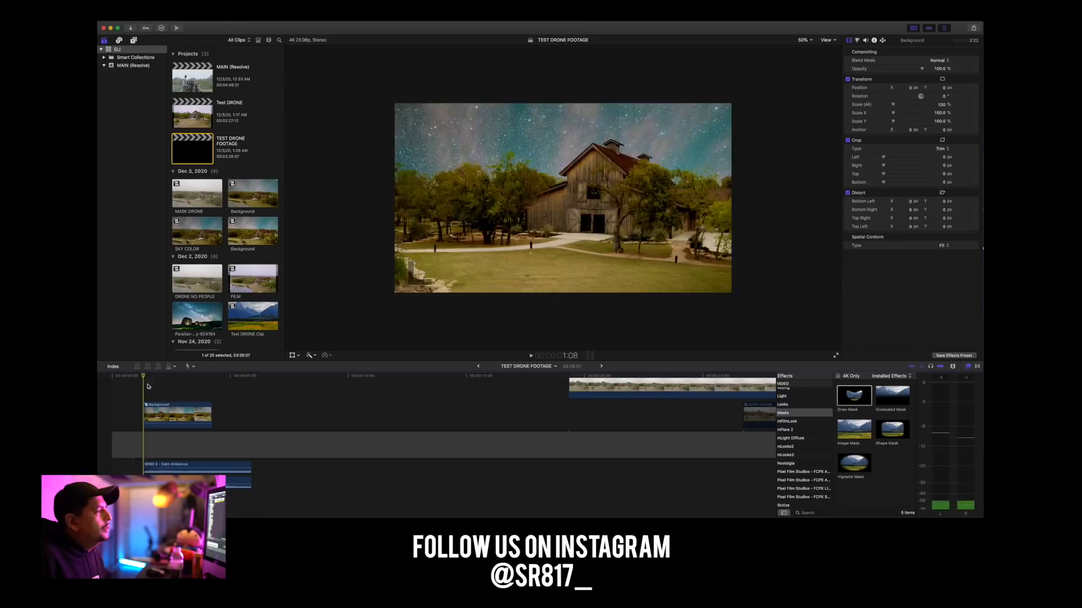
Add a Color Wheels correction to the Background clip at its first frame and tint the shadows slightly toward teal.
{"action": "left_click", "coordinate": [162, 415]}
{"action": "left_click", "coordinate": [164, 374]}
{"action": "left_click_drag", "start_coordinate": [164, 374], "coordinate": [144, 374]}
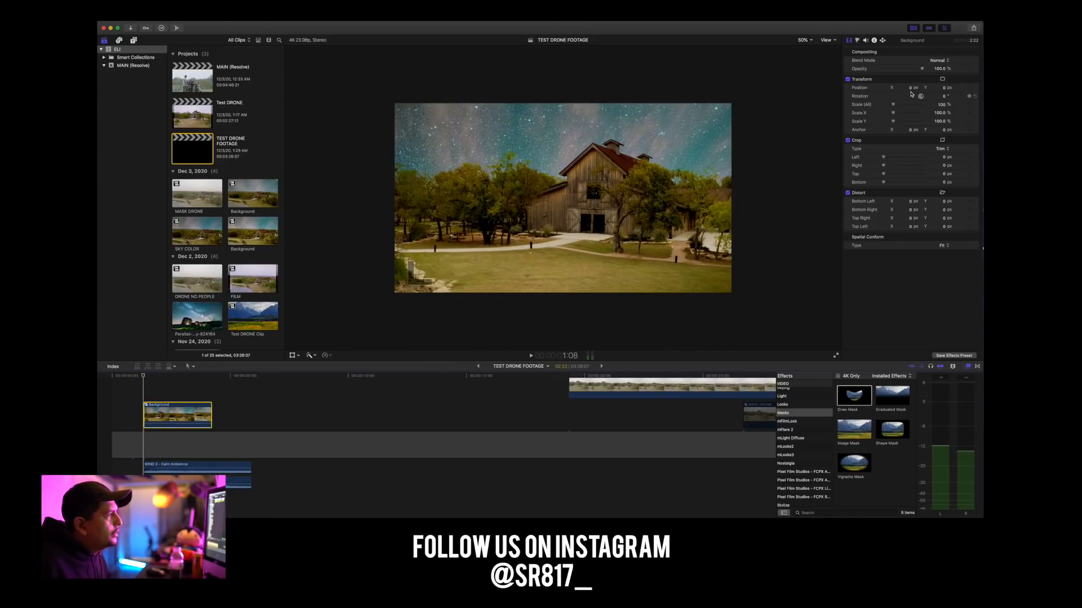
{"action": "left_click", "coordinate": [860, 41]}
{"action": "left_click", "coordinate": [872, 51]}
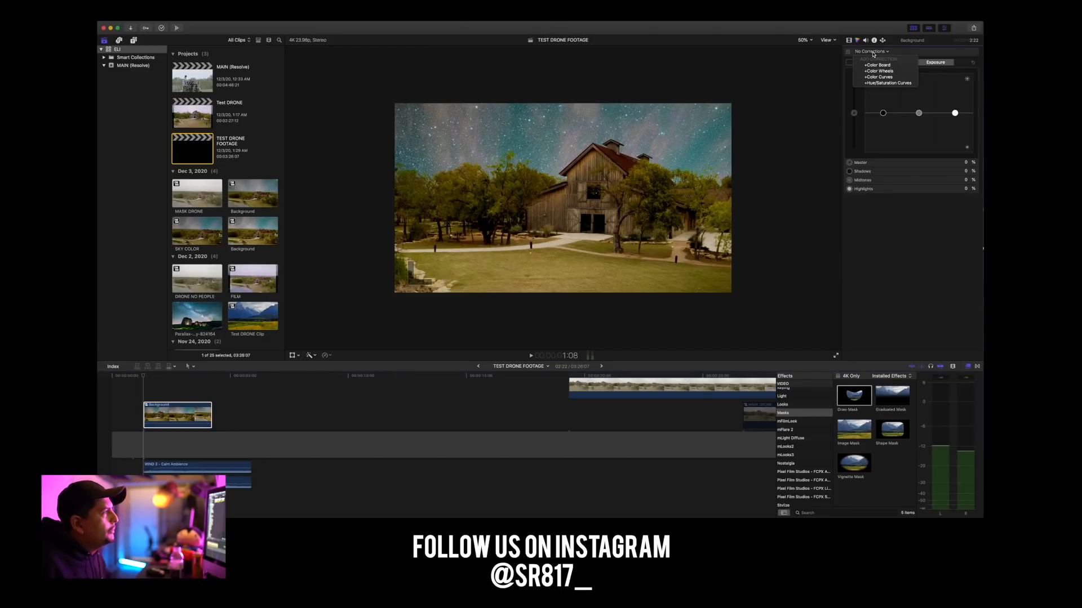
{"action": "left_click", "coordinate": [879, 71]}
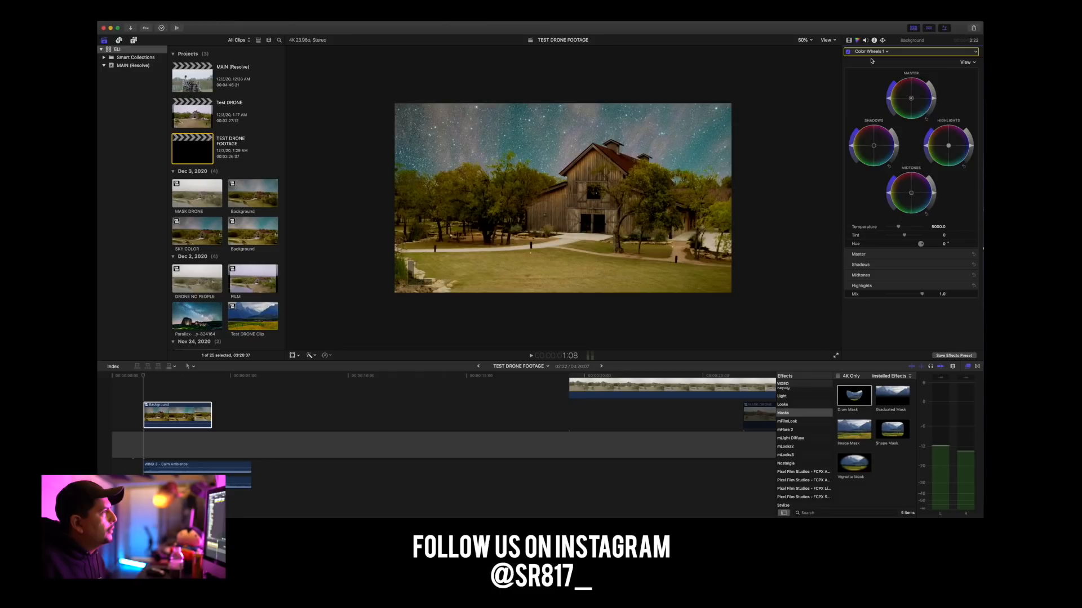
{"action": "mouse_move", "coordinate": [874, 150]}
{"action": "left_mouse_down"}
{"action": "mouse_move", "coordinate": [883, 160]}
{"action": "mouse_move", "coordinate": [880, 132]}
{"action": "mouse_move", "coordinate": [884, 158]}
{"action": "mouse_move", "coordinate": [845, 168]}
{"action": "mouse_move", "coordinate": [844, 118]}
{"action": "mouse_move", "coordinate": [895, 162]}
{"action": "mouse_move", "coordinate": [850, 115]}
{"action": "mouse_move", "coordinate": [883, 122]}
{"action": "mouse_move", "coordinate": [871, 166]}
{"action": "mouse_move", "coordinate": [882, 147]}
{"action": "mouse_move", "coordinate": [886, 164]}
{"action": "mouse_move", "coordinate": [895, 152]}
{"action": "mouse_move", "coordinate": [876, 155]}
{"action": "left_mouse_up"}
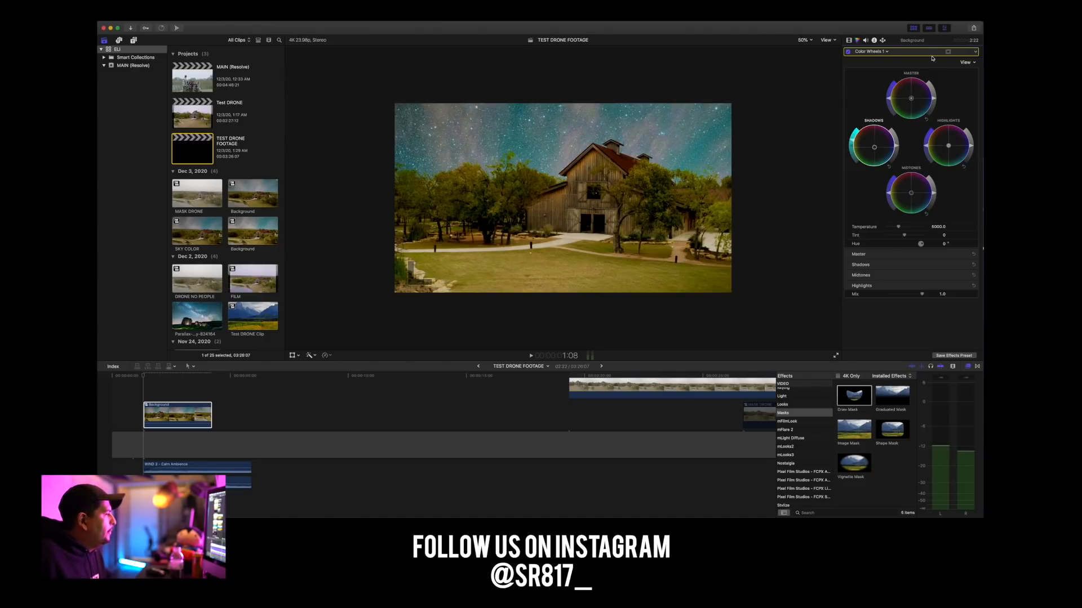
Add a Hue/Saturation Curves correction, sample the tree color for Hue vs Sat and slightly lower the saturation of the orange tones.
{"action": "left_click", "coordinate": [872, 51]}
{"action": "left_click", "coordinate": [883, 98]}
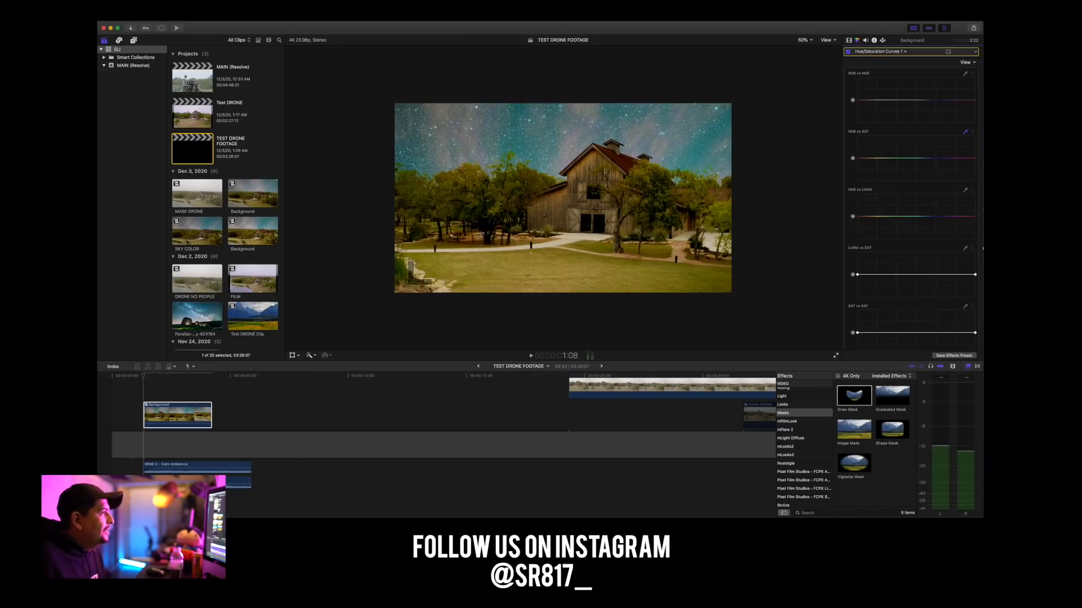
{"action": "left_click", "coordinate": [513, 199]}
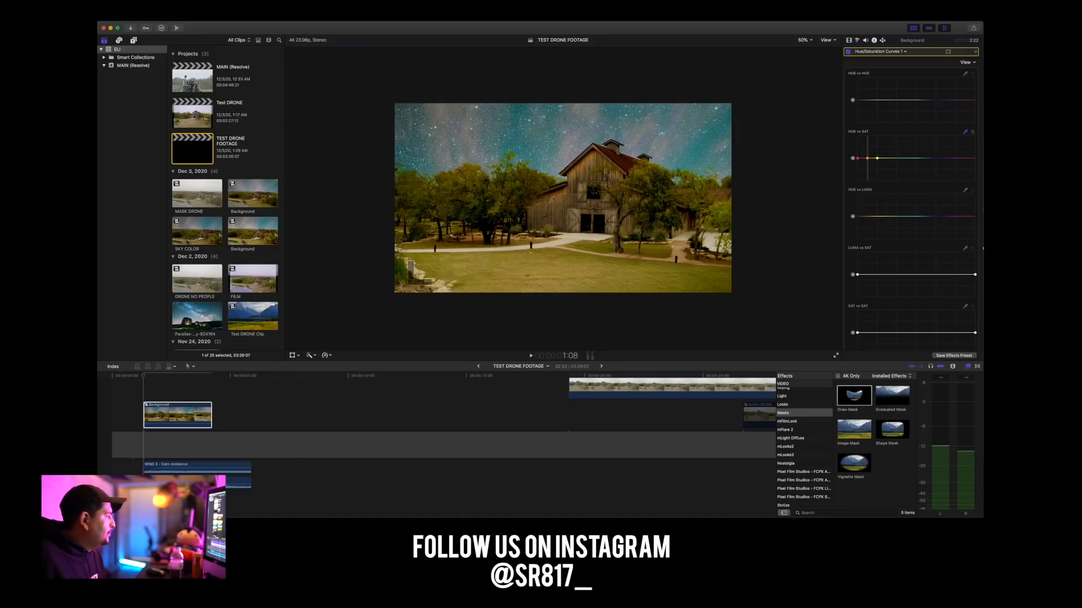
{"action": "left_click_drag", "start_coordinate": [867, 159], "coordinate": [868, 165]}
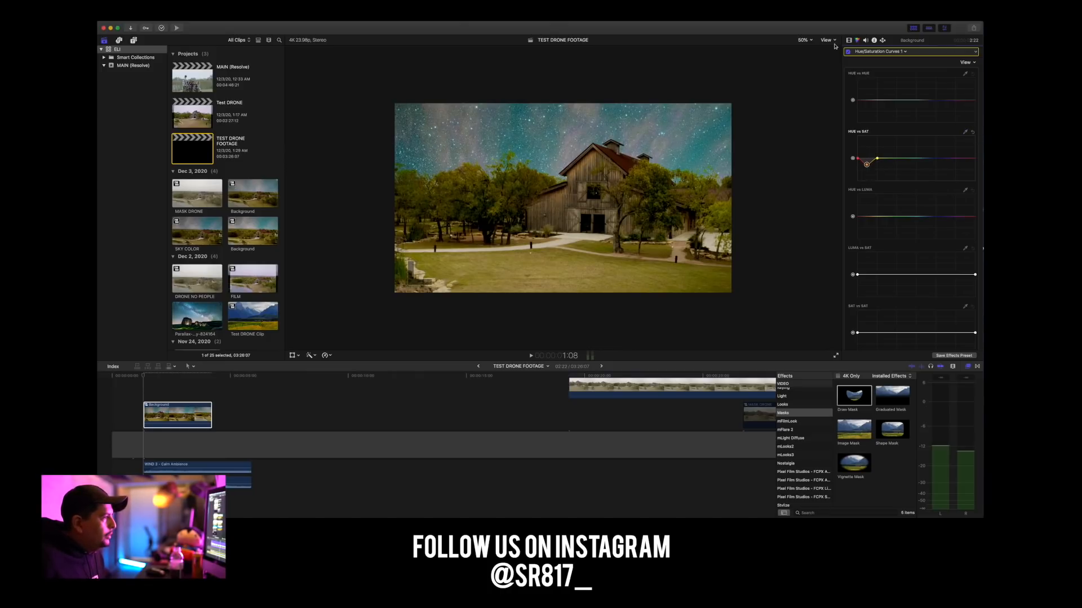
Return to the Color Wheels 1 correction and slightly raise the shadows' saturation.
{"action": "left_click", "coordinate": [859, 50]}
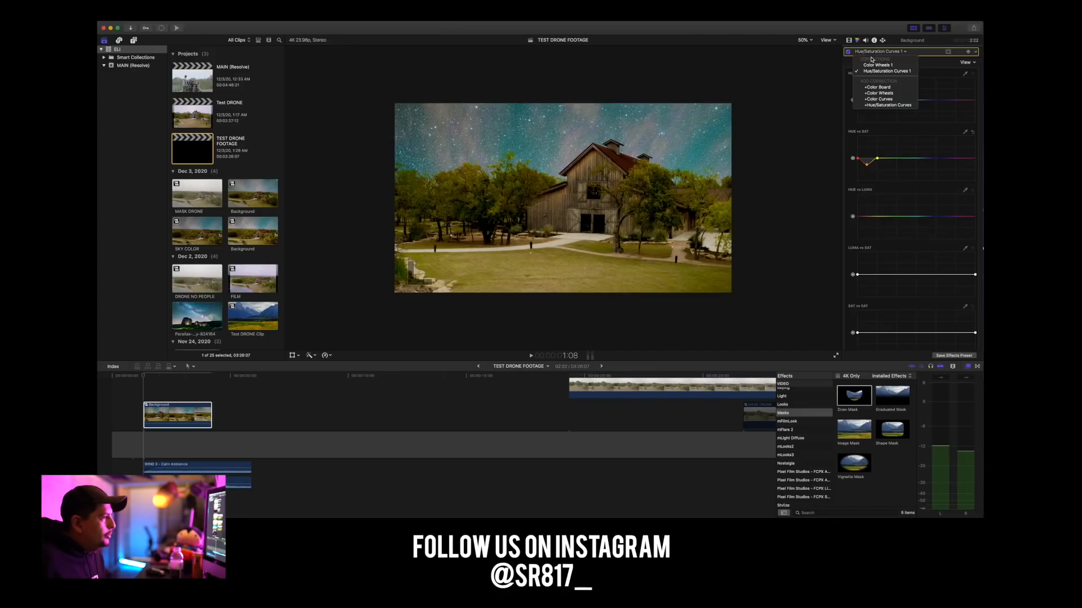
{"action": "left_click", "coordinate": [870, 65]}
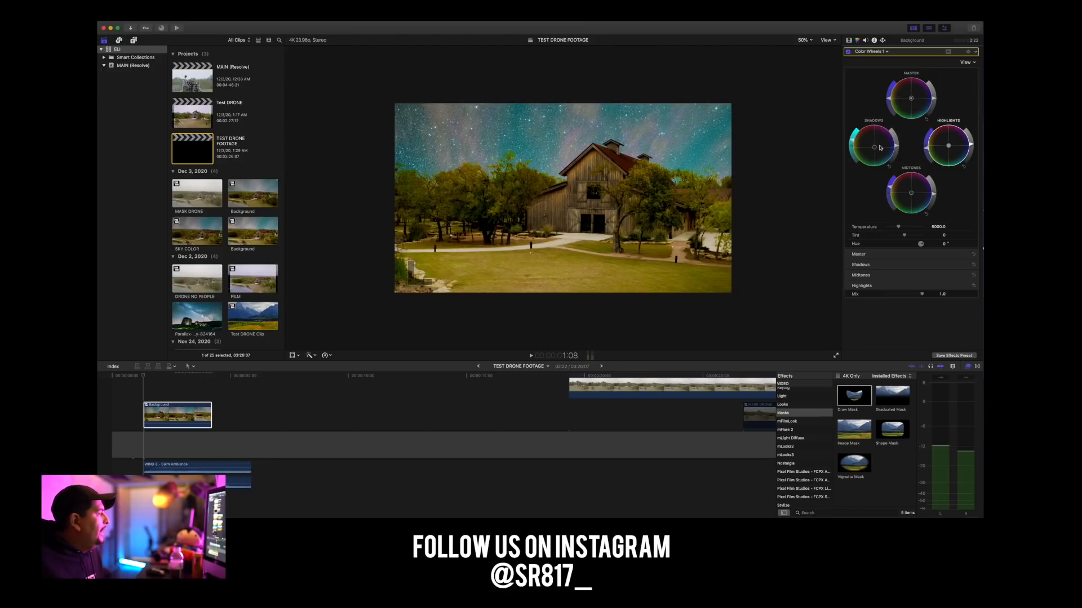
{"action": "mouse_move", "coordinate": [851, 140]}
{"action": "left_mouse_down"}
{"action": "mouse_move", "coordinate": [851, 164]}
{"action": "mouse_move", "coordinate": [851, 123]}
{"action": "mouse_move", "coordinate": [852, 155]}
{"action": "mouse_move", "coordinate": [852, 134]}
{"action": "left_mouse_up"}
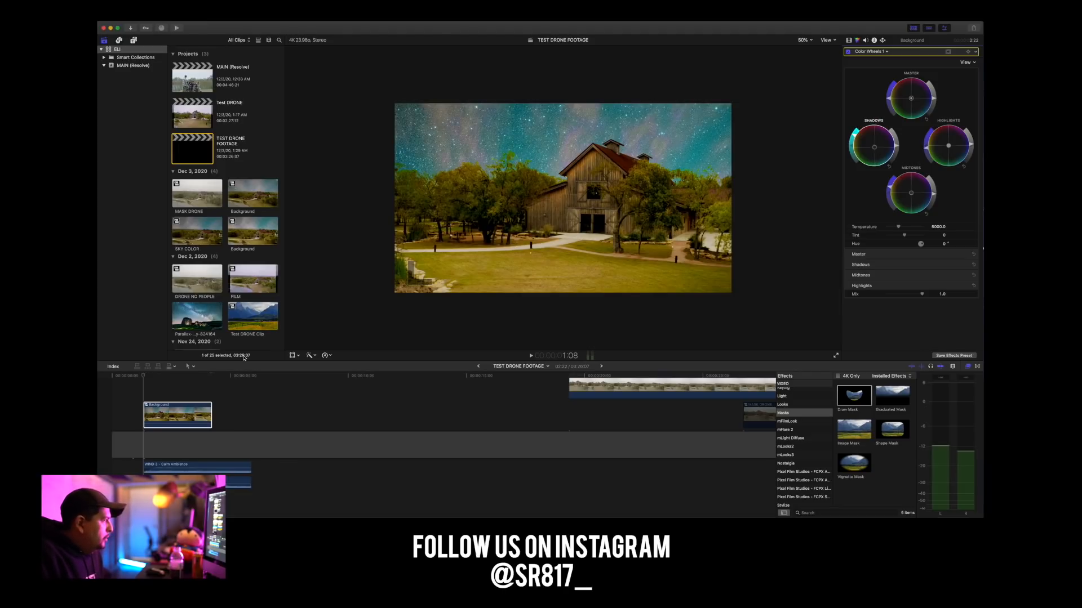
Play the graded Background clip twice, starting just before its first frame.
{"action": "left_click", "coordinate": [134, 375]}
{"action": "key", "text": "space"}
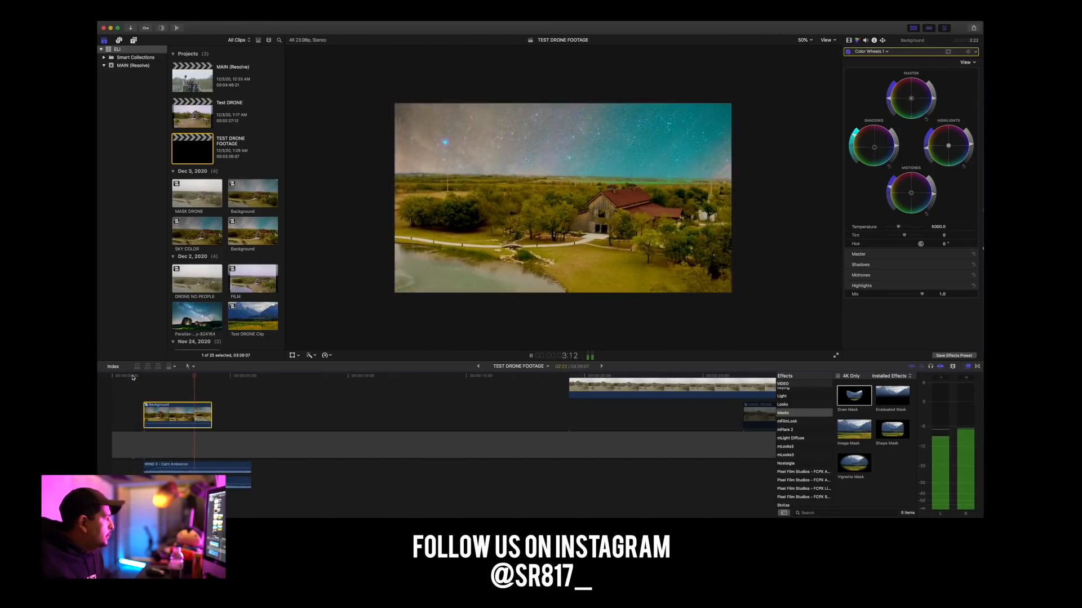
{"action": "key", "text": "space"}
{"action": "left_click", "coordinate": [133, 376]}
{"action": "key", "text": "space"}
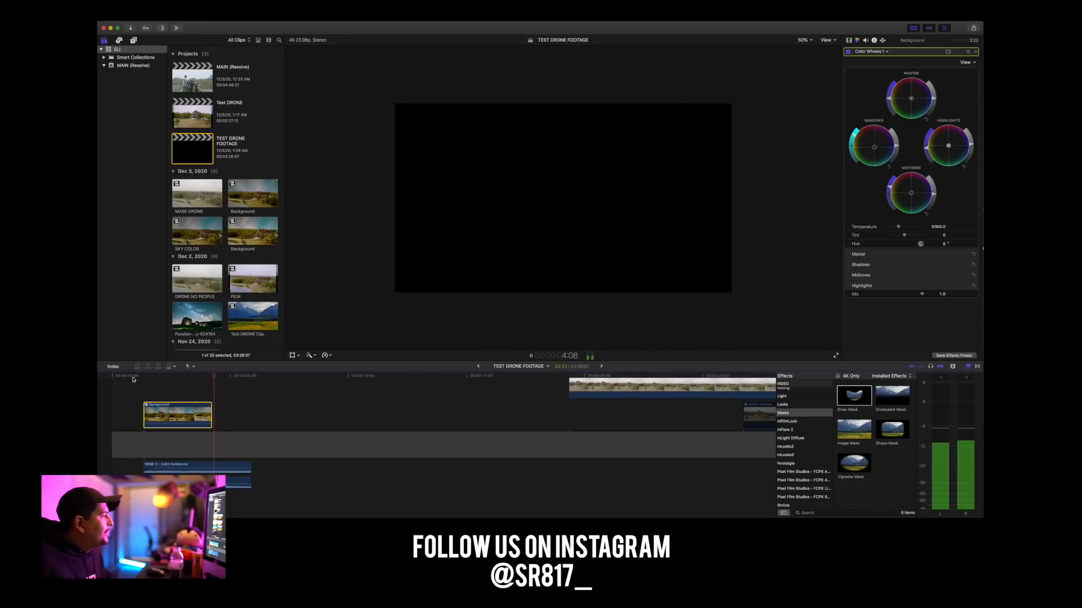
{"action": "key", "text": "space"}
{"action": "scroll", "coordinate": [541, 428], "scroll_direction": "right", "scroll_amount": 5}
{"action": "scroll", "coordinate": [541, 427], "scroll_direction": "right", "scroll_amount": 4}
{"action": "scroll", "coordinate": [542, 428], "scroll_direction": "left", "scroll_amount": 4}
{"action": "scroll", "coordinate": [542, 428], "scroll_direction": "up", "scroll_amount": 1}
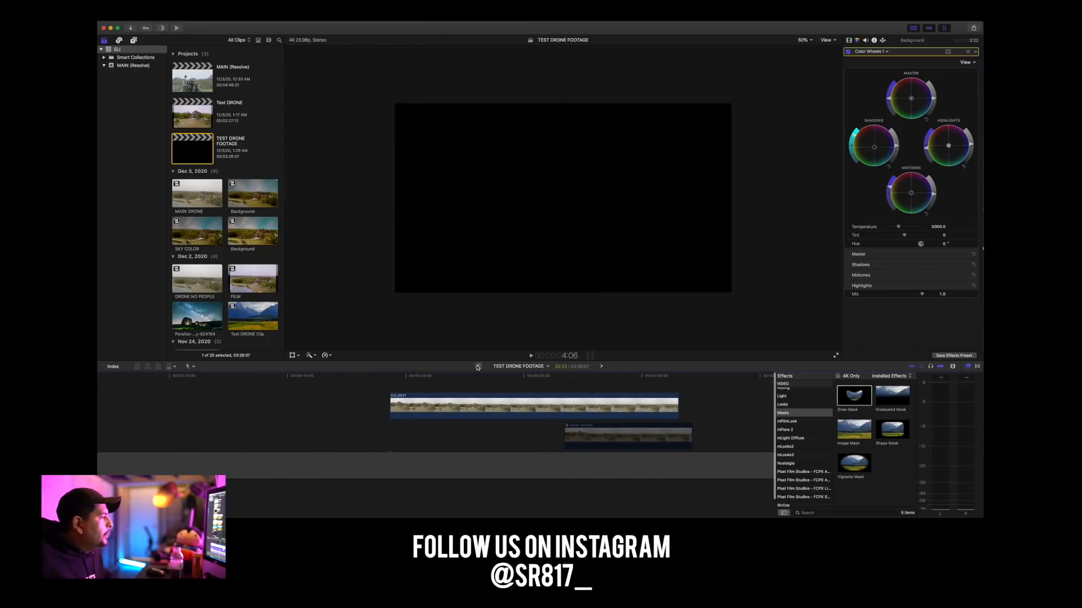
Copy the Timeline 2 (Resolve) Clip 2 logo clip from the Test DRONE project and connect it right after the Background clip in TEST DRONE FOOTAGE.
{"action": "left_click", "coordinate": [477, 366]}
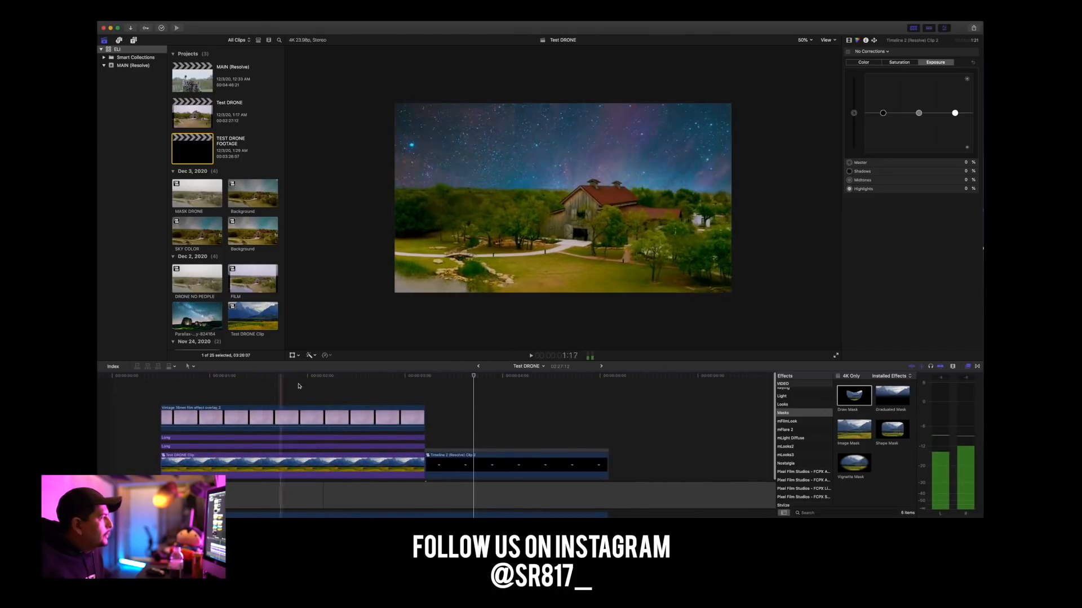
{"action": "left_click", "coordinate": [479, 464]}
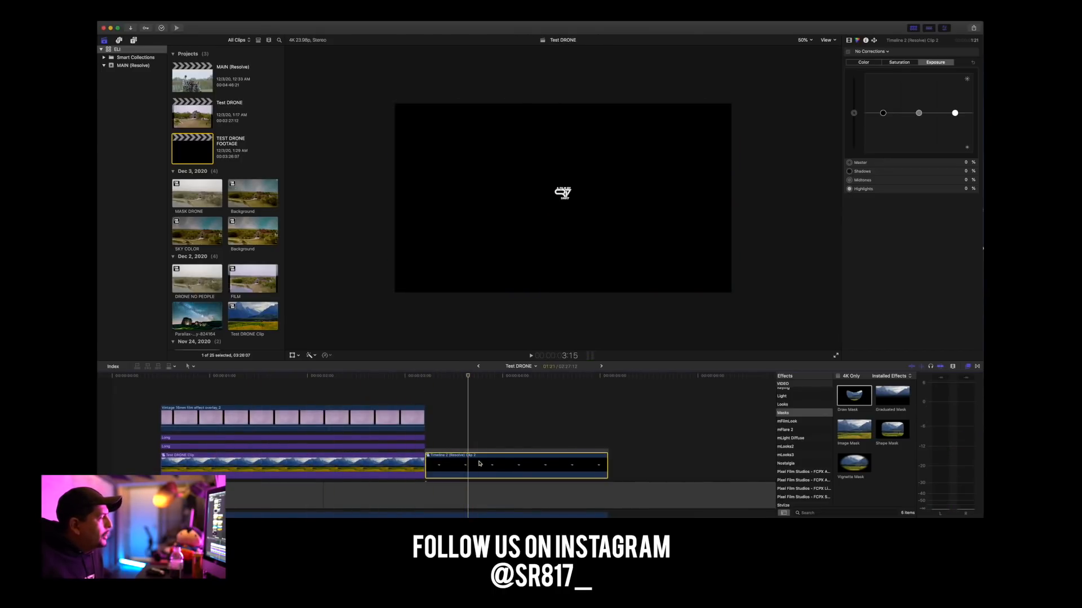
{"action": "left_click", "coordinate": [601, 366]}
{"action": "scroll", "coordinate": [326, 404], "scroll_direction": "left", "scroll_amount": 10}
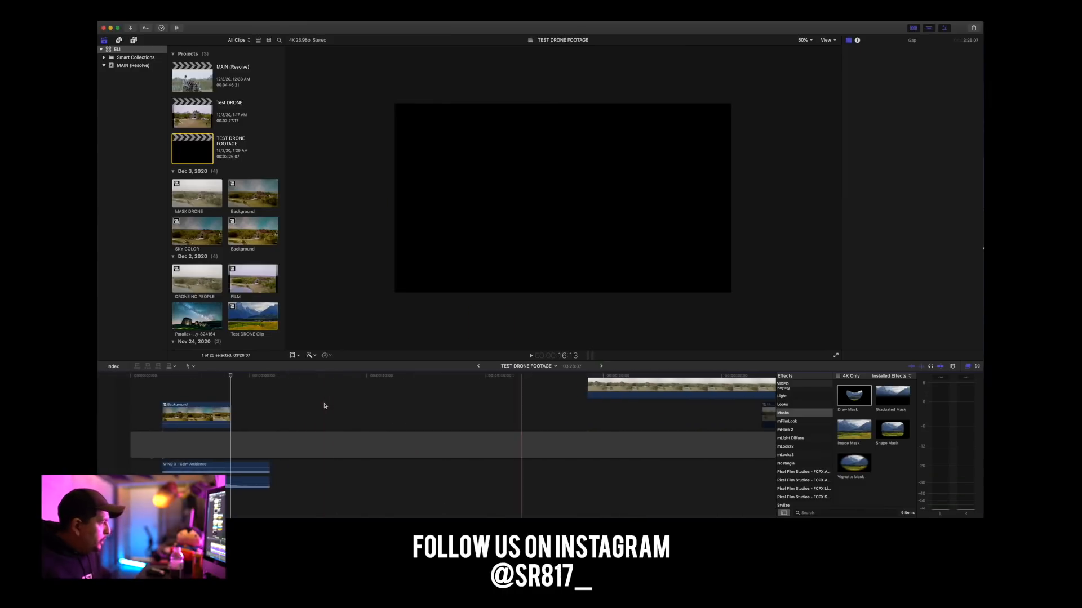
{"action": "left_click", "coordinate": [218, 376]}
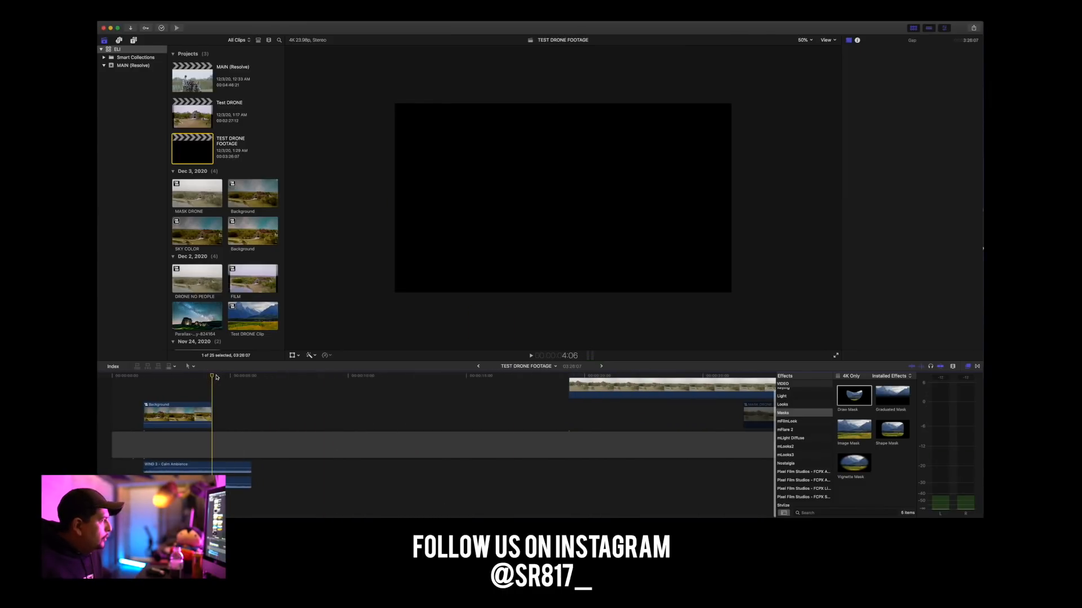
{"action": "key", "text": "alt+v"}
Play the transition from the end of the Background clip into the connected logo clip.
{"action": "key", "text": "space"}
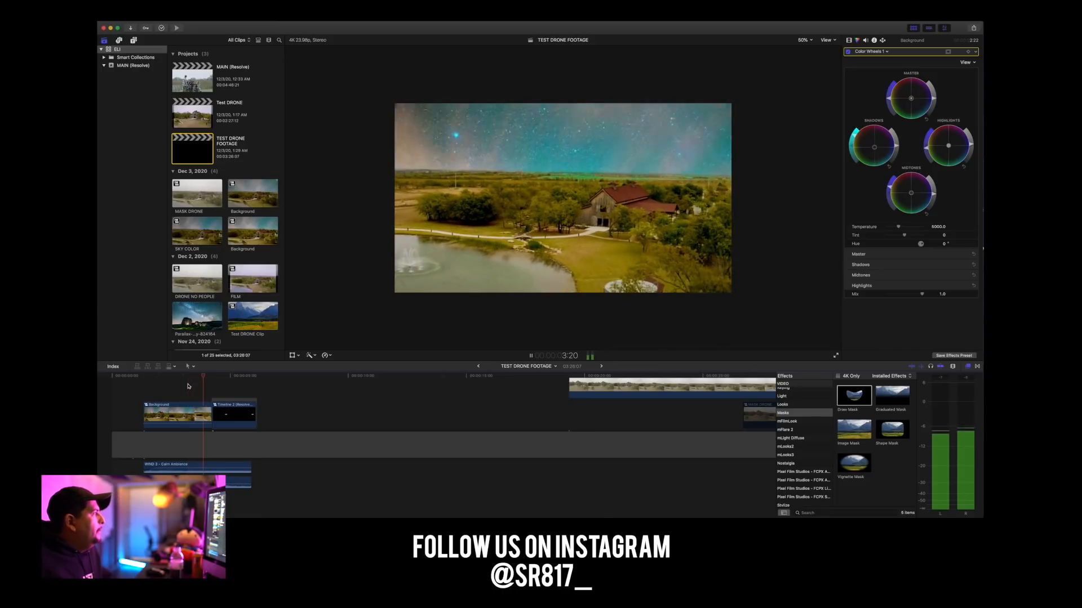
{"action": "key", "text": "space"}
{"action": "left_click", "coordinate": [198, 387]}
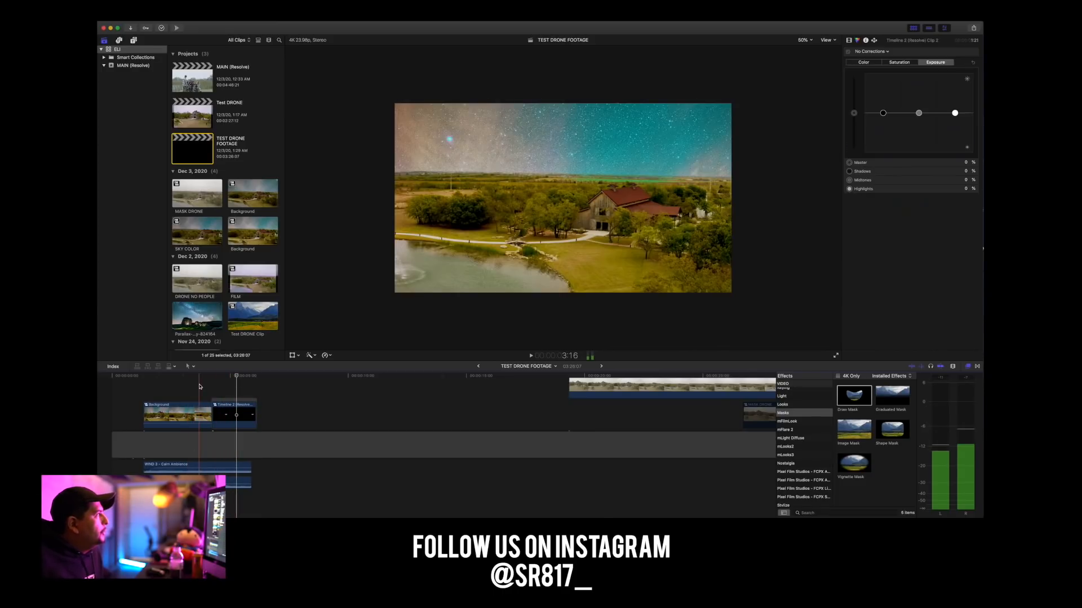
{"action": "key", "text": "super+equal"}
{"action": "key", "text": "space"}
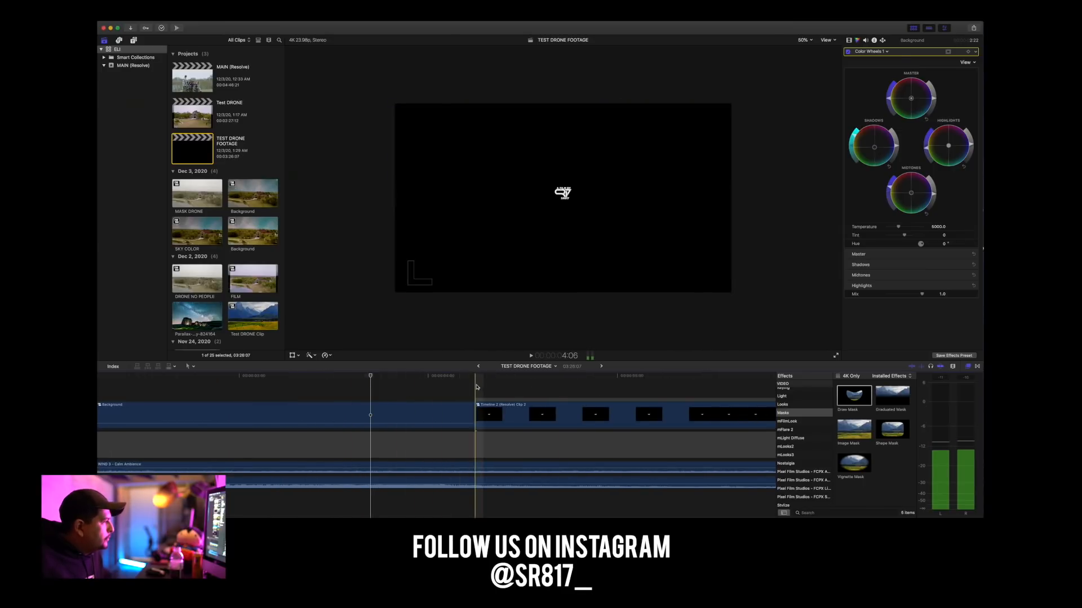
Select the Background clip near its last frame and slightly lower the highlights' brightness in Color Wheels 1.
{"action": "left_click", "coordinate": [461, 388]}
{"action": "left_click", "coordinate": [444, 410]}
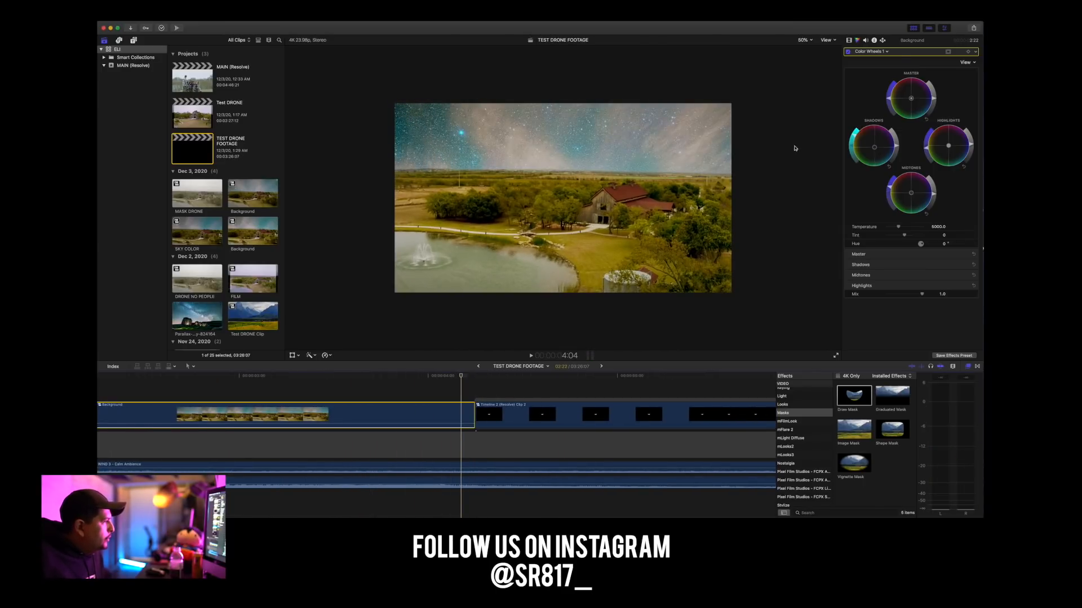
{"action": "left_click_drag", "start_coordinate": [970, 145], "coordinate": [971, 153]}
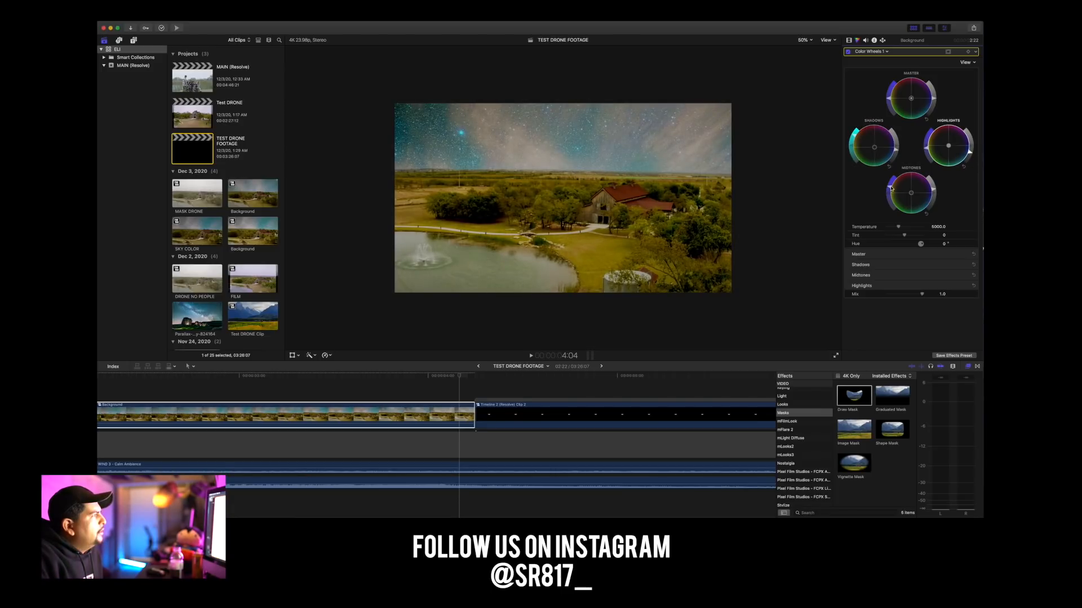
Play the Background clip from its first frame through into the logo clip.
{"action": "left_click", "coordinate": [249, 404]}
{"action": "scroll", "coordinate": [225, 385], "scroll_direction": "left", "scroll_amount": 6}
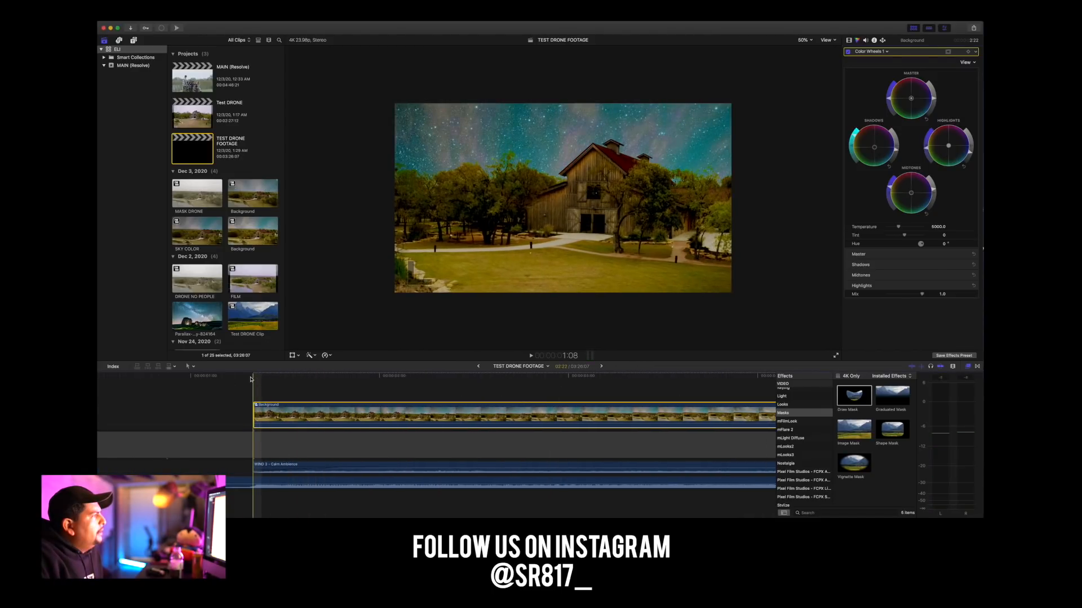
{"action": "key", "text": "space"}
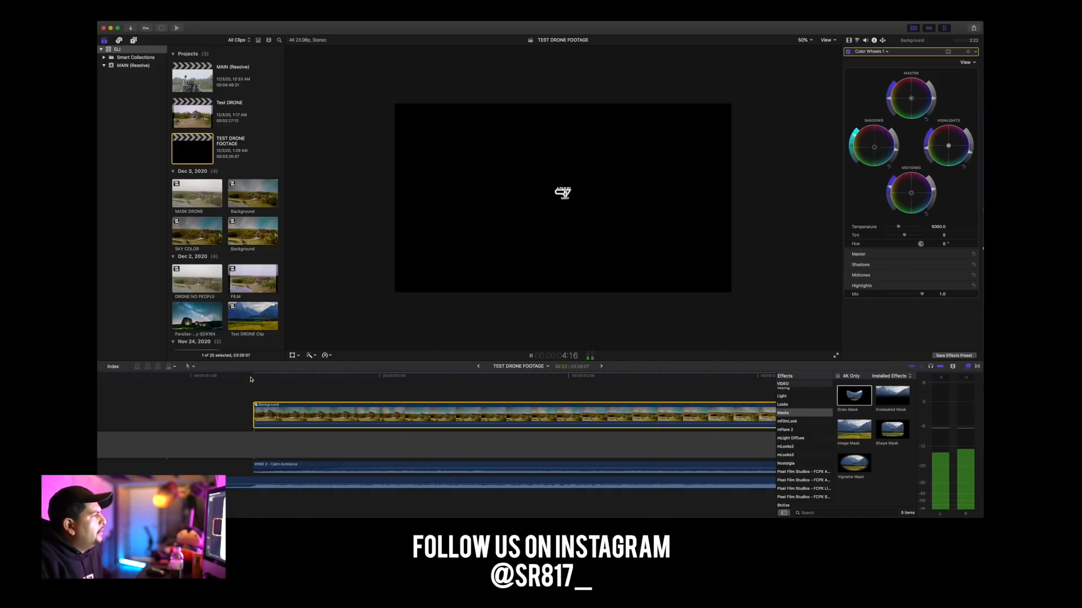
{"action": "key", "text": "space"}
{"action": "scroll", "coordinate": [247, 380], "scroll_direction": "left", "scroll_amount": 3}
{"action": "key", "text": "super+minus"}
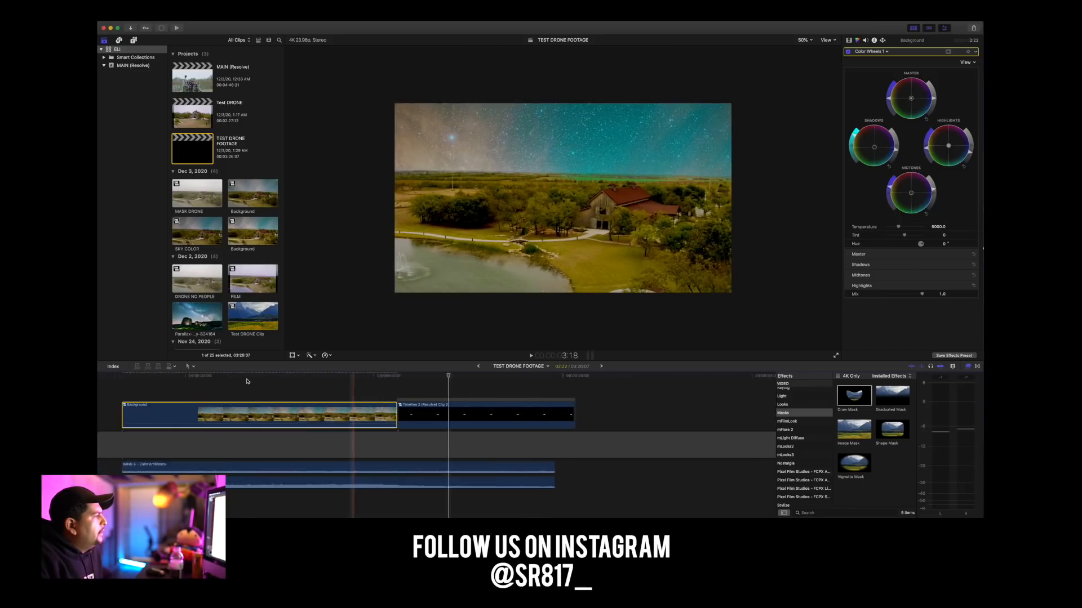
{"action": "key", "text": "super+minus"}
{"action": "key", "text": "super+minus"}
At the Background clip's first frame, switch to Hue/Saturation Curves 1 and add control points in the yellow-green range of Hue vs Sat.
{"action": "left_click_drag", "start_coordinate": [201, 377], "coordinate": [144, 378]}
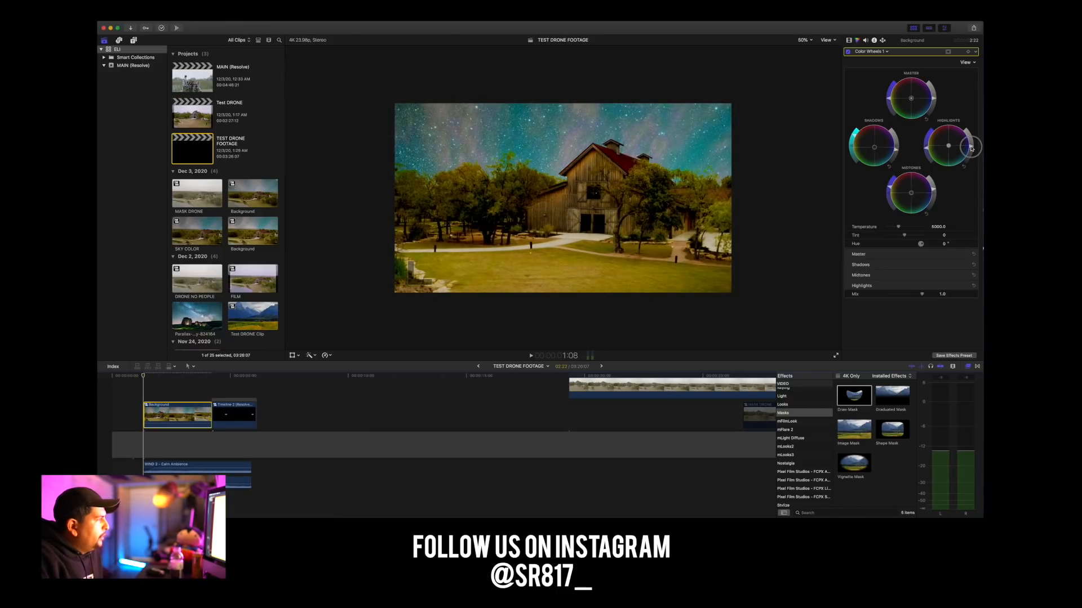
{"action": "left_click", "coordinate": [870, 52]}
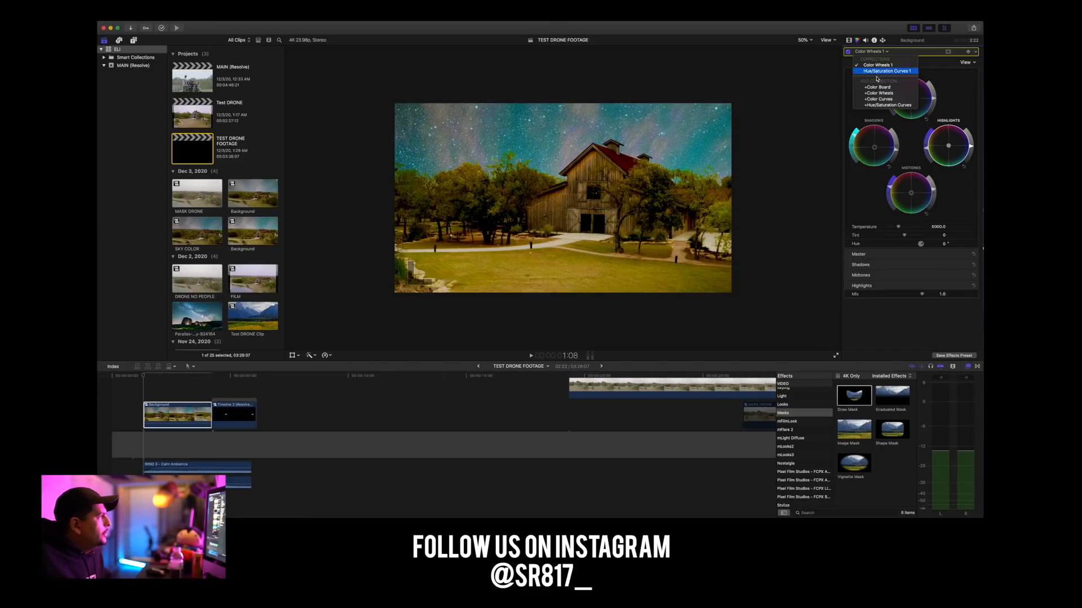
{"action": "left_click", "coordinate": [877, 71]}
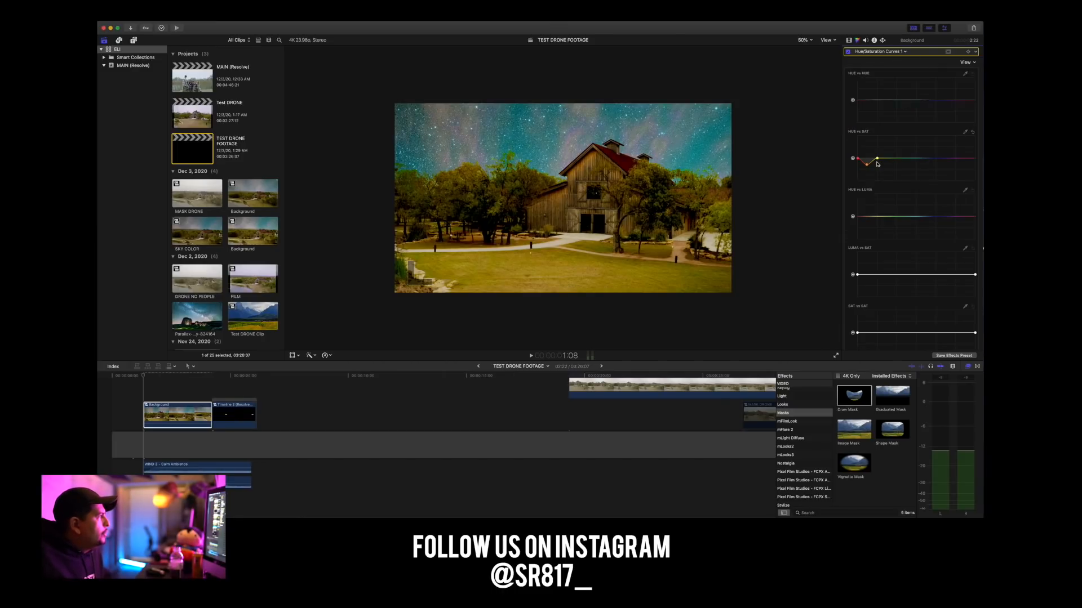
{"action": "left_click", "coordinate": [897, 159]}
{"action": "mouse_move", "coordinate": [884, 158]}
{"action": "left_mouse_down"}
{"action": "mouse_move", "coordinate": [889, 175]}
{"action": "mouse_move", "coordinate": [879, 135]}
{"action": "mouse_move", "coordinate": [879, 167]}
{"action": "mouse_move", "coordinate": [871, 158]}
{"action": "left_mouse_up"}
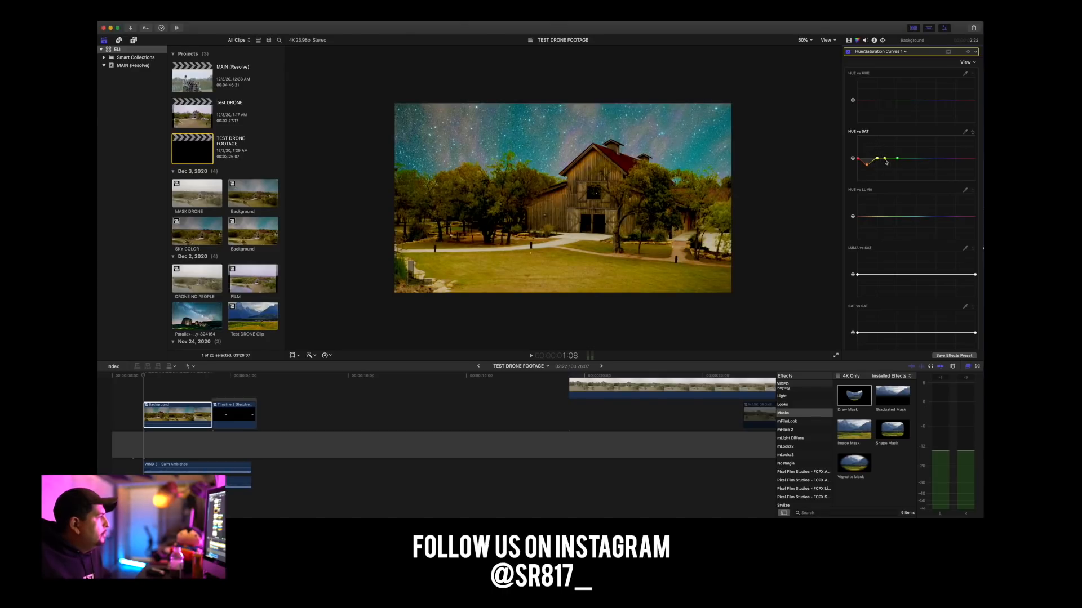
{"action": "left_click_drag", "start_coordinate": [885, 161], "coordinate": [891, 161]}
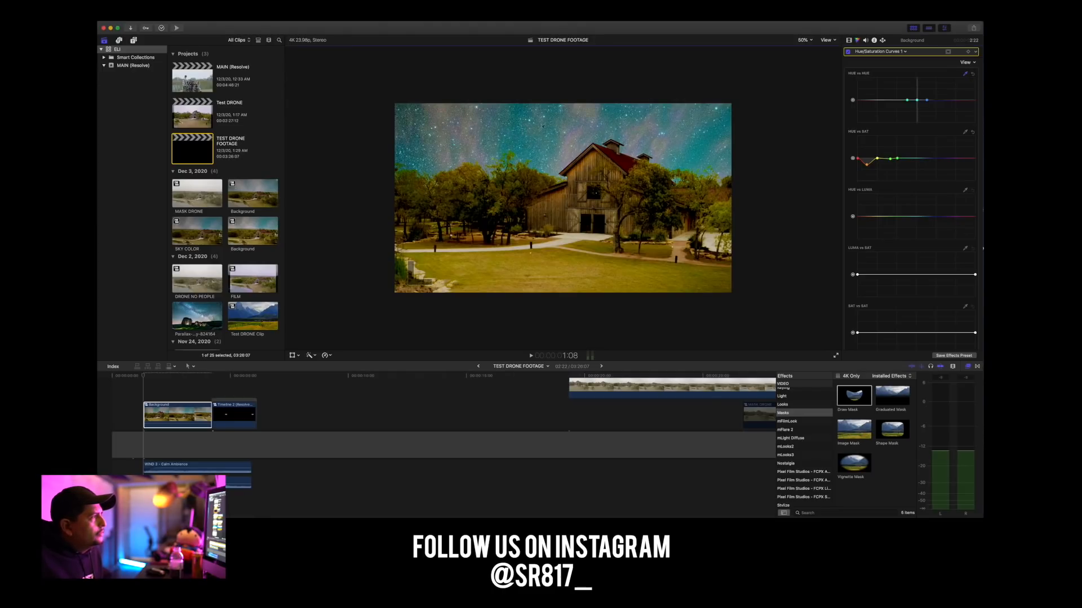
Try shifting the yellow-green landscape hues to magenta on the Hue vs Hue curve, review the playback, and undo the shift.
{"action": "left_click_drag", "start_coordinate": [918, 102], "coordinate": [891, 89]}
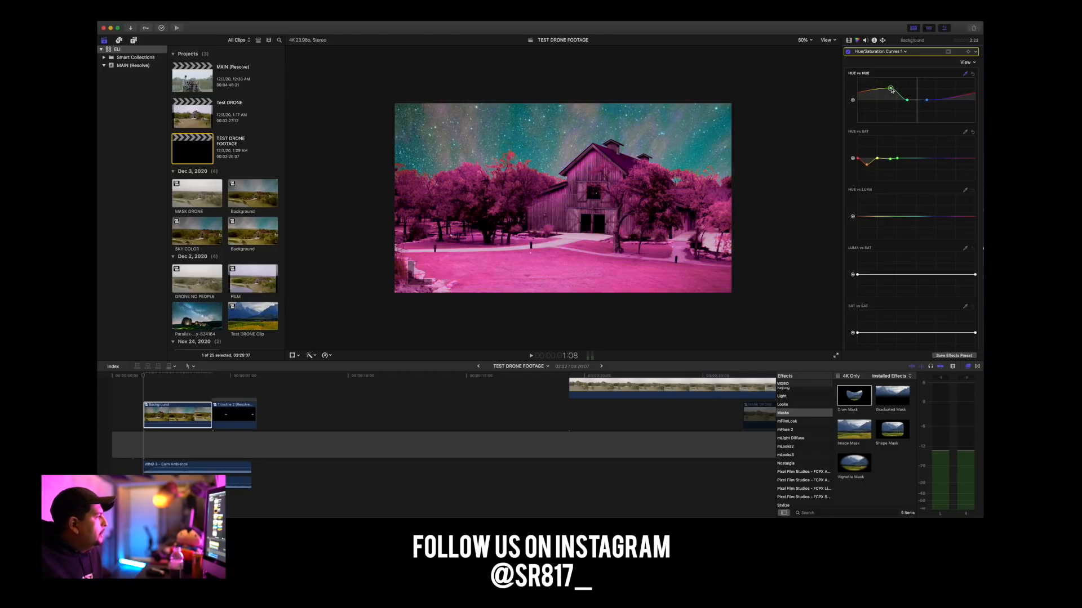
{"action": "left_click", "coordinate": [134, 376]}
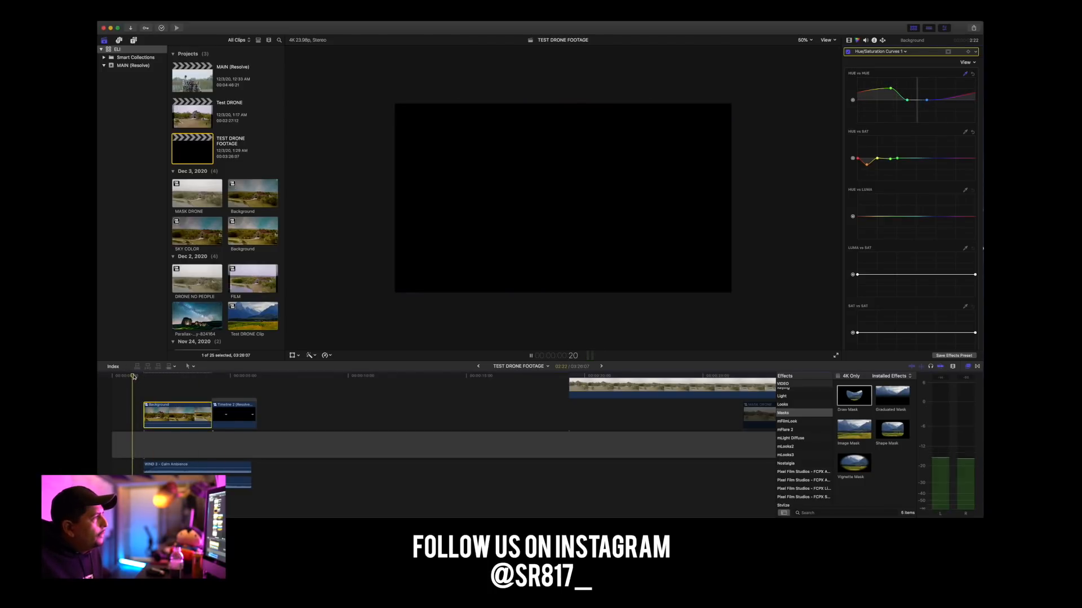
{"action": "key", "text": "space"}
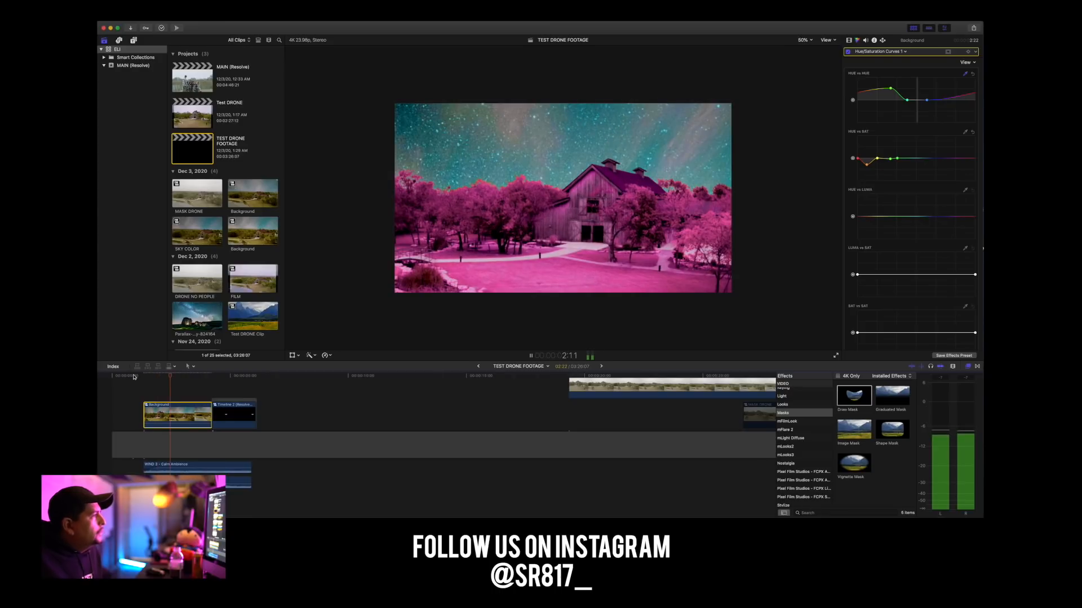
{"action": "key", "text": "space"}
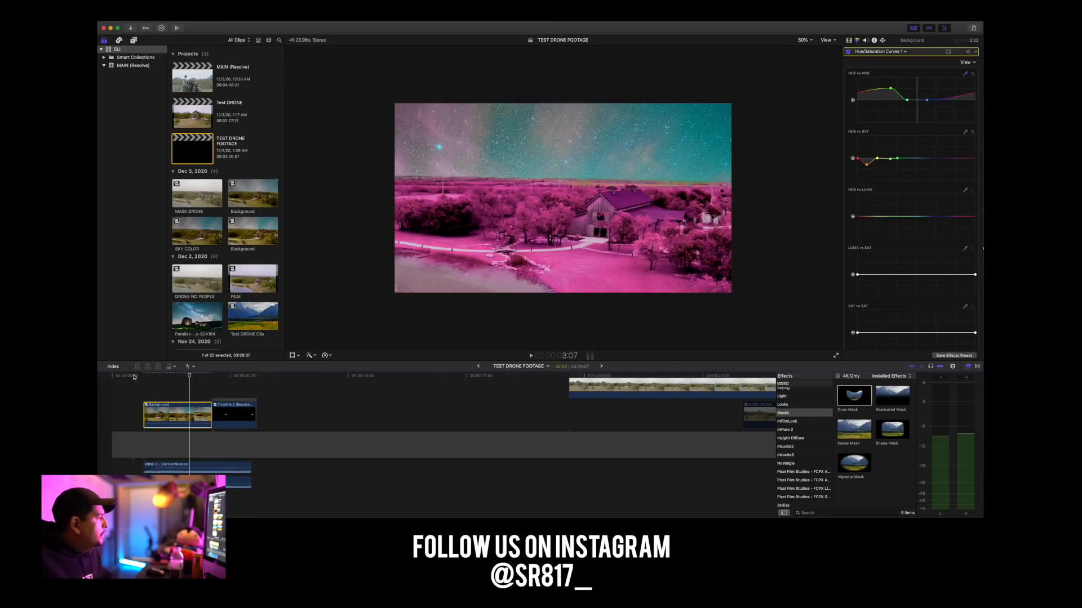
{"action": "left_click", "coordinate": [133, 376]}
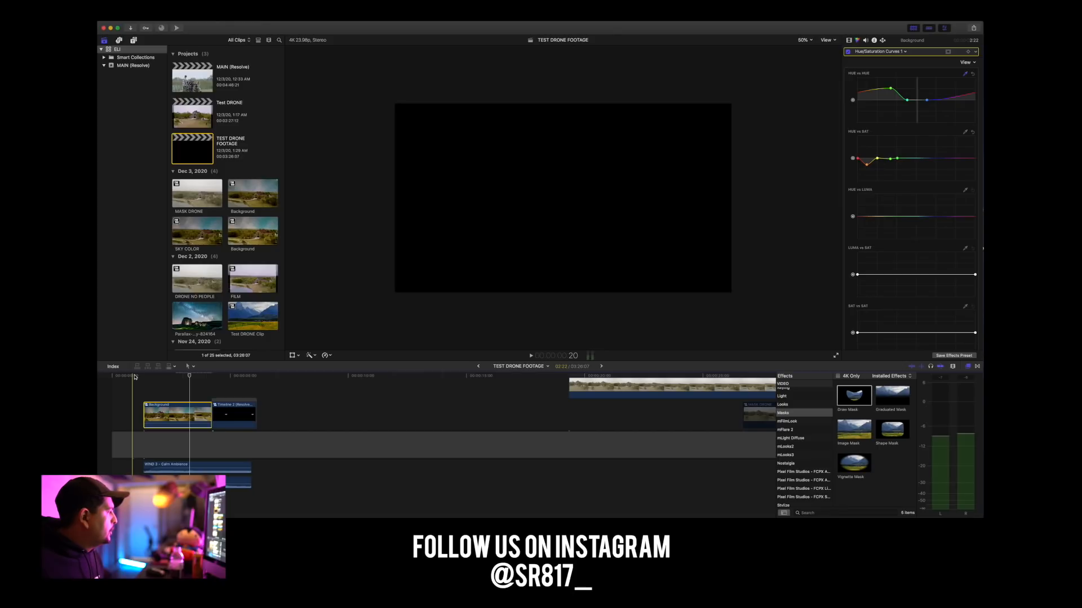
{"action": "key", "text": "space"}
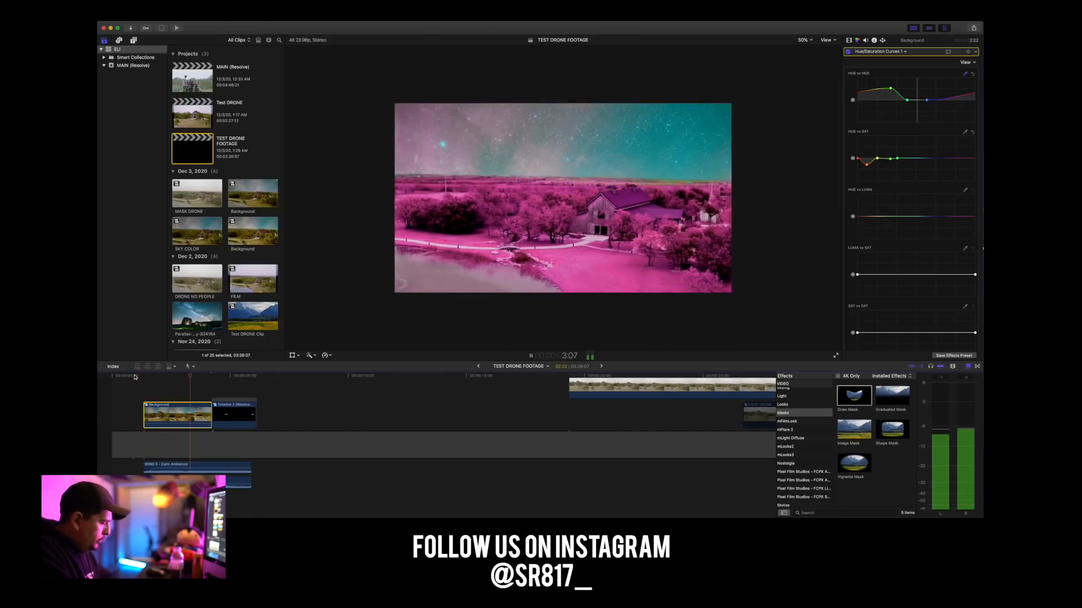
{"action": "key", "text": "space"}
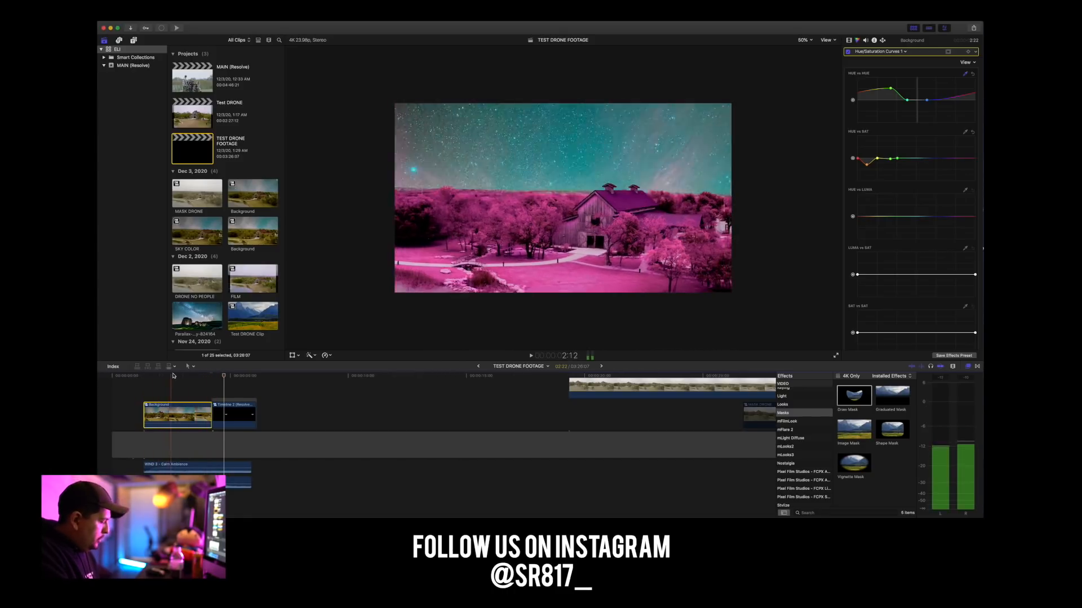
{"action": "left_click", "coordinate": [155, 376]}
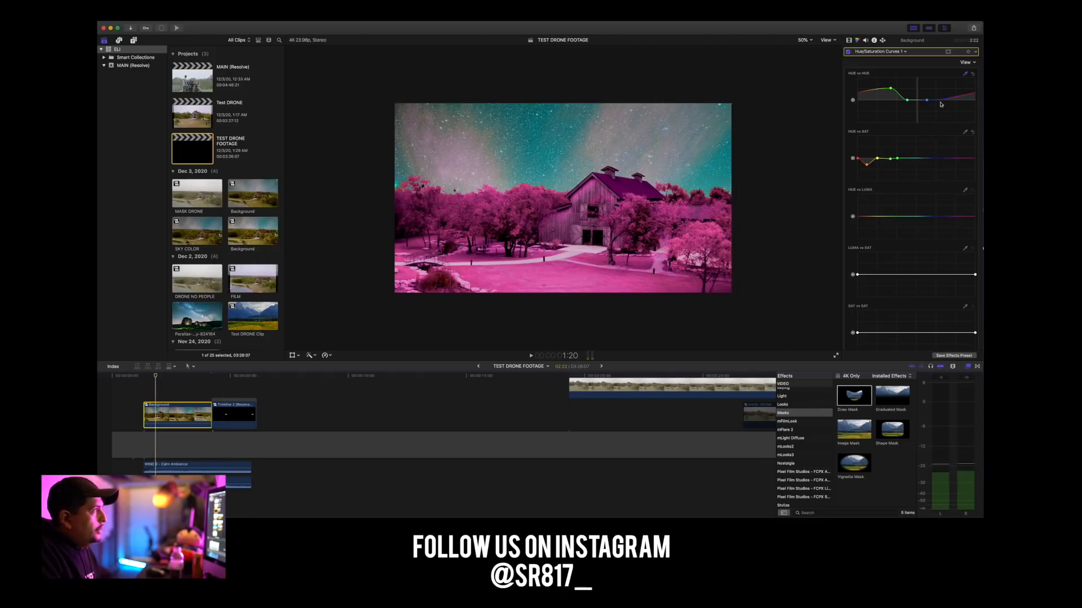
{"action": "key", "text": "super+z"}
{"action": "key", "text": "super+z"}
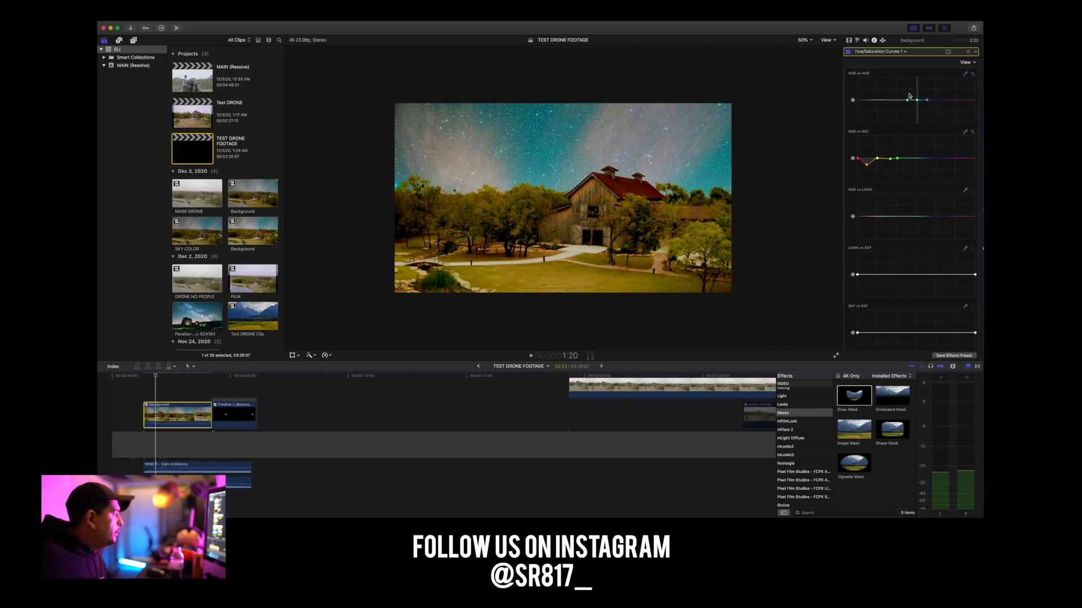
Shift the sky's cyan slightly toward green in Hue vs Hue and raise its saturation in Hue vs Sat.
{"action": "left_click", "coordinate": [916, 101]}
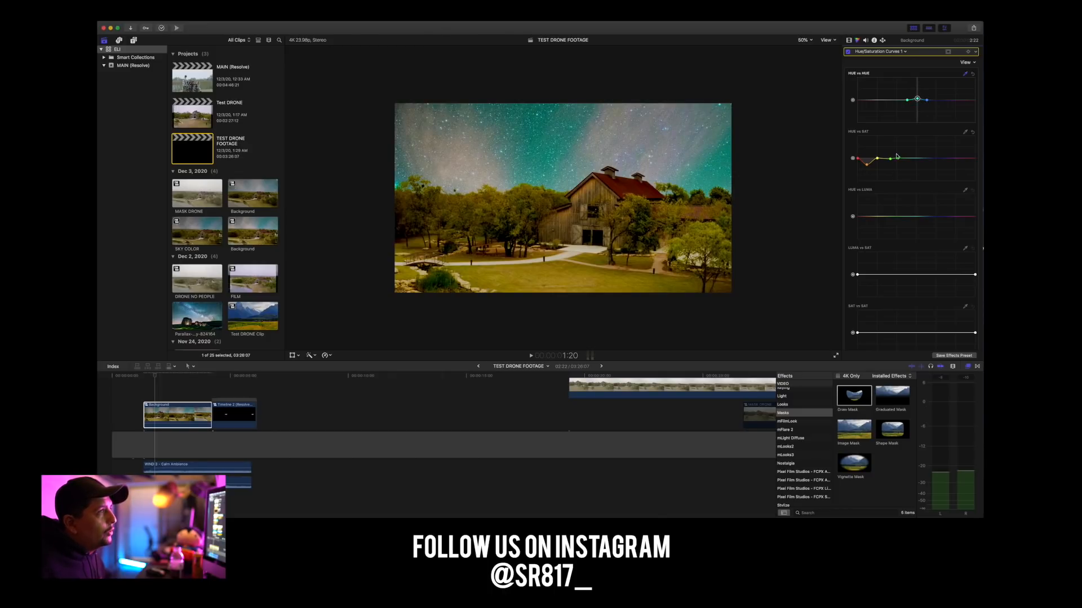
{"action": "left_click", "coordinate": [965, 134]}
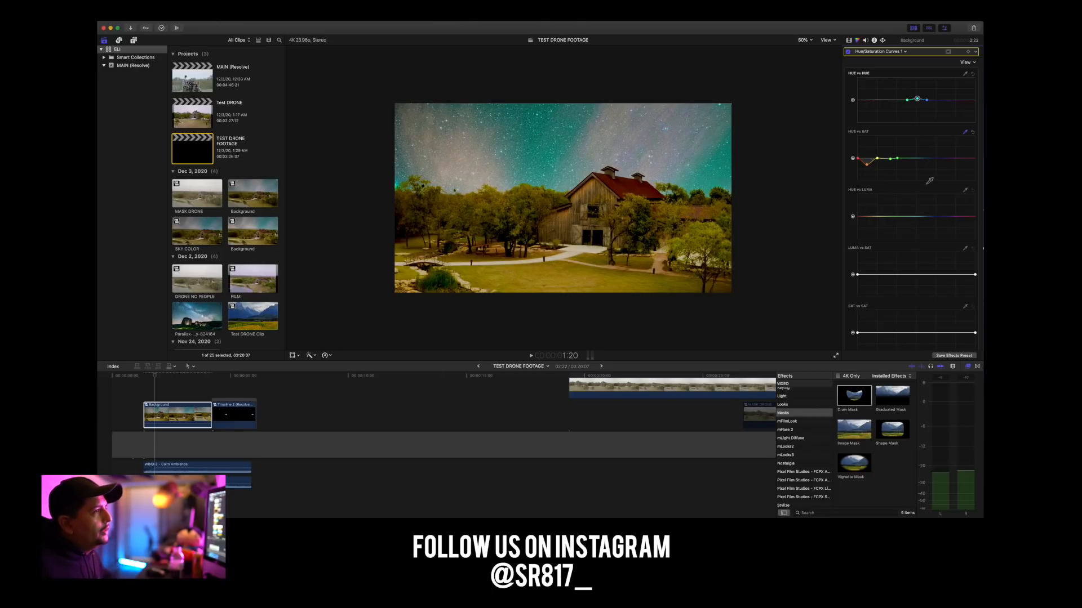
{"action": "left_click_drag", "start_coordinate": [917, 158], "coordinate": [918, 150]}
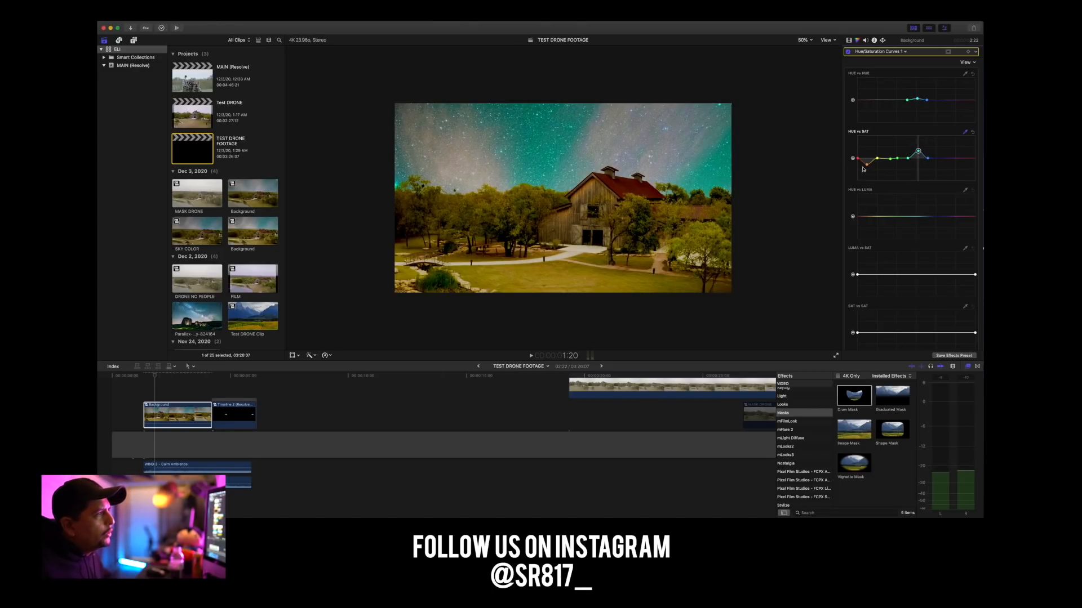
Adjust the yellow-green points on Hue vs Sat and slightly lower the saturation of the orange and yellow tones.
{"action": "left_click", "coordinate": [890, 160]}
{"action": "left_click_drag", "start_coordinate": [879, 164], "coordinate": [880, 166]}
{"action": "scroll", "coordinate": [879, 165], "scroll_direction": "down", "scroll_amount": 1}
{"action": "left_click", "coordinate": [868, 165]}
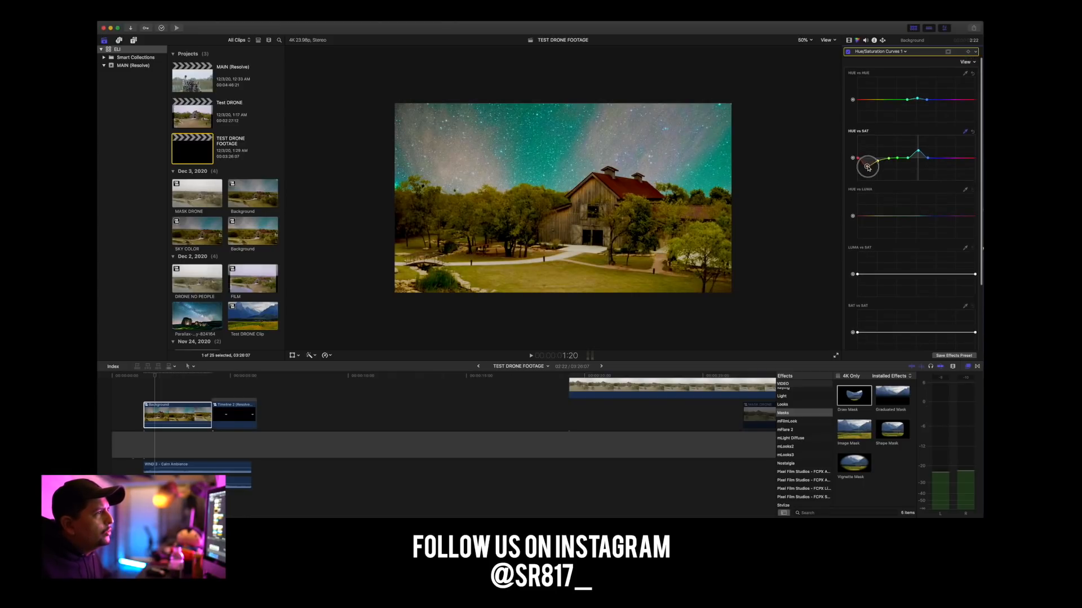
{"action": "scroll", "coordinate": [909, 157], "scroll_direction": "down", "scroll_amount": 2}
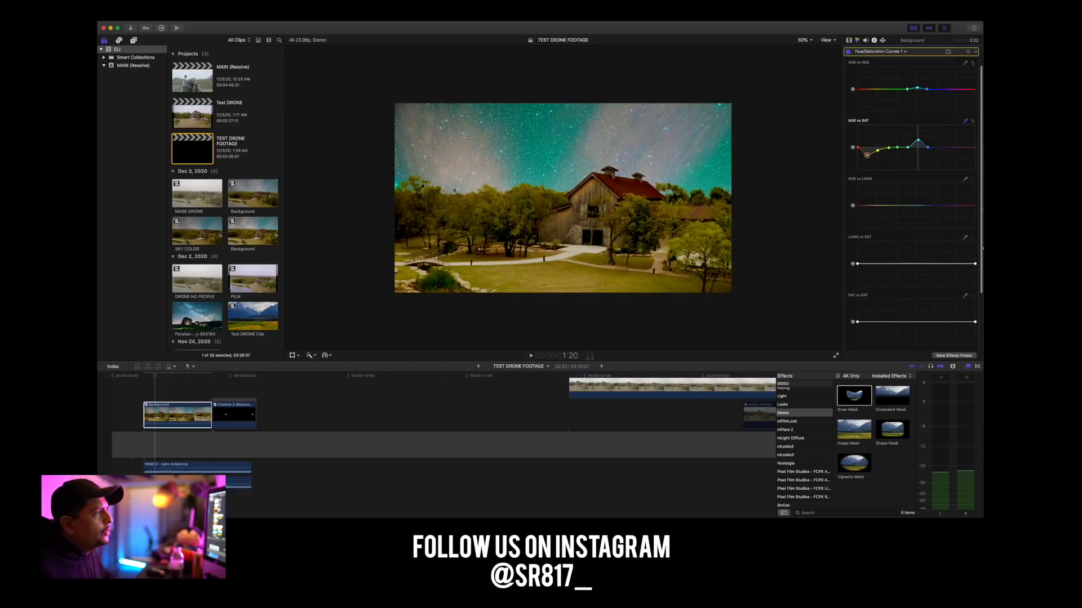
Play the regraded Background clip from its first frame.
{"action": "left_click", "coordinate": [144, 377]}
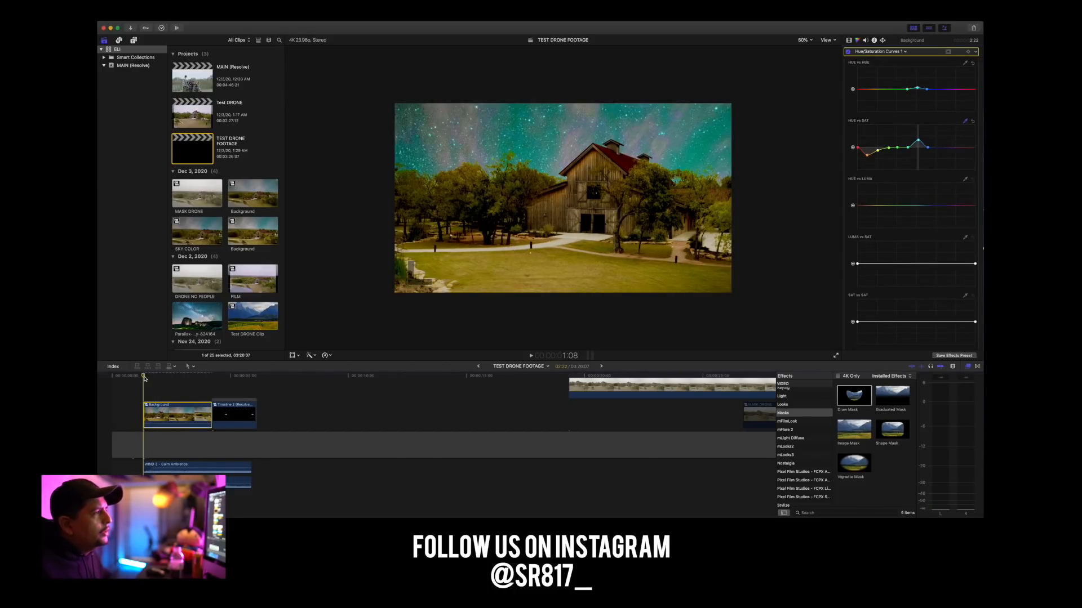
{"action": "key", "text": "space"}
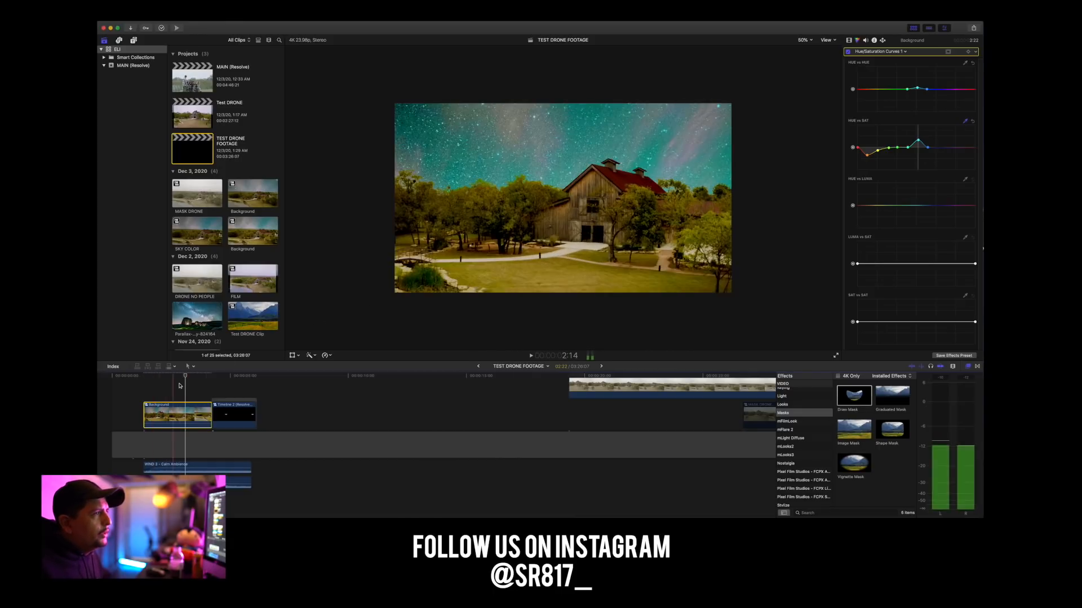
{"action": "key", "text": "space"}
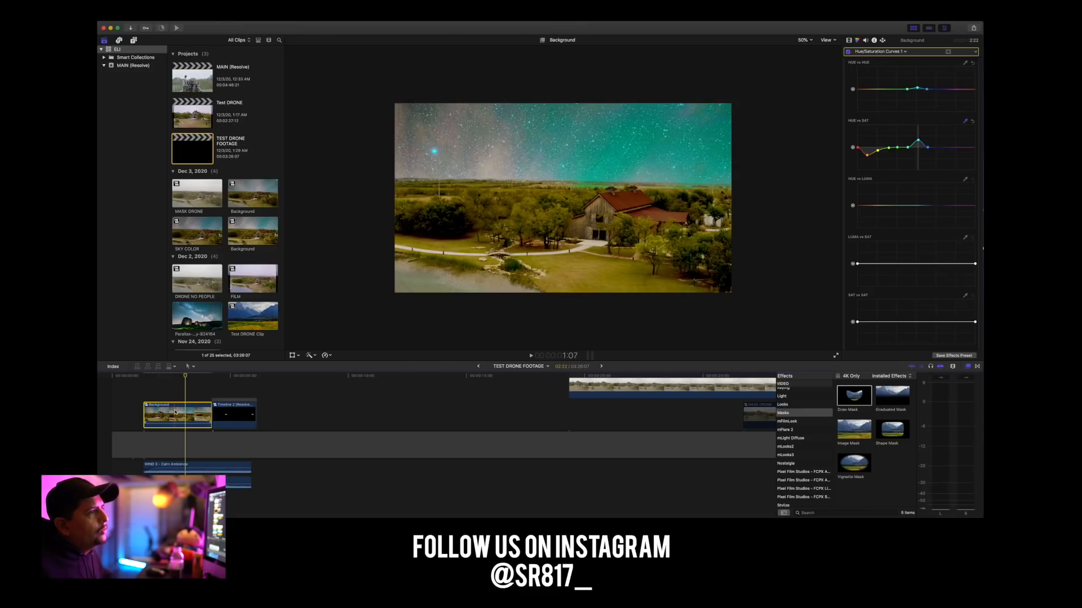
Open the nested compound clips from Background through SKY COLOR down to the inner Background timeline and go to its start.
{"action": "double_click", "coordinate": [202, 410]}
{"action": "double_click", "coordinate": [171, 448]}
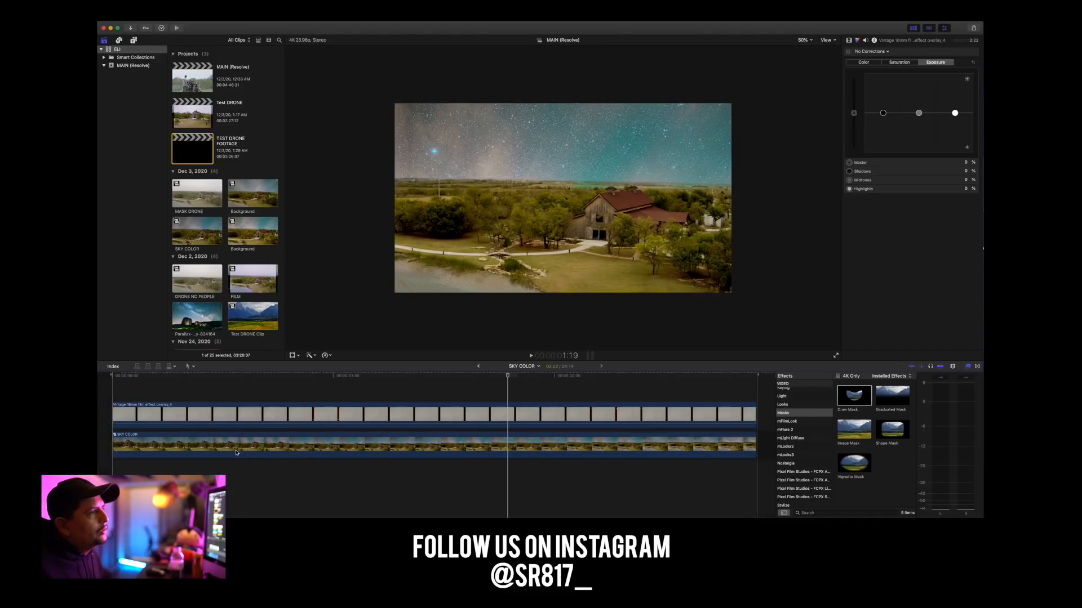
{"action": "double_click", "coordinate": [169, 449]}
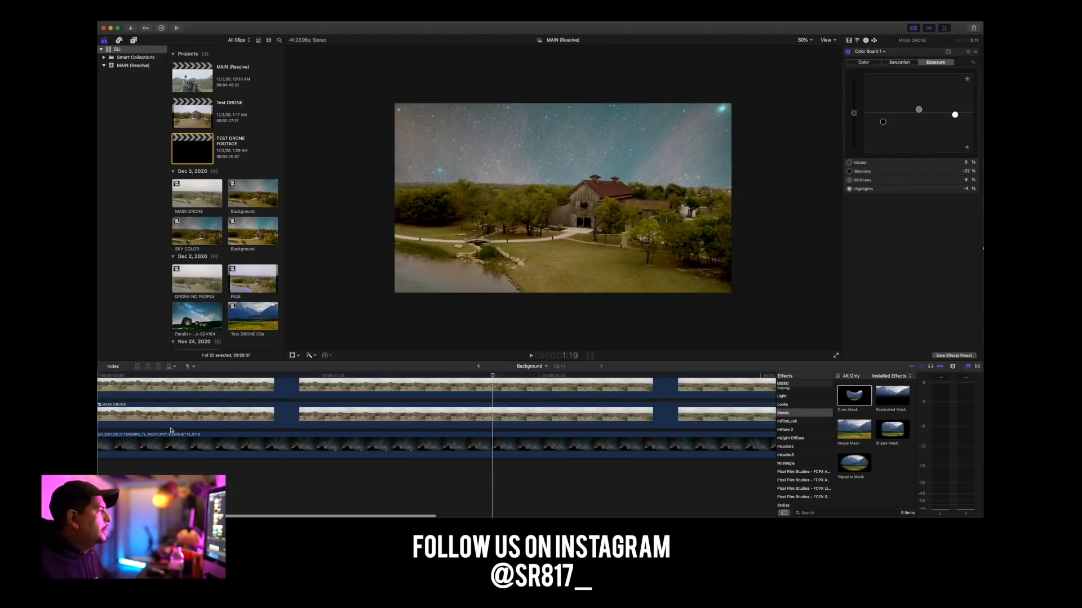
{"action": "scroll", "coordinate": [172, 437], "scroll_direction": "left", "scroll_amount": 1}
Set the Milky Way clip's Color Board saturation to 8% master, -25% highlights and -21% shadows.
{"action": "left_click", "coordinate": [353, 452]}
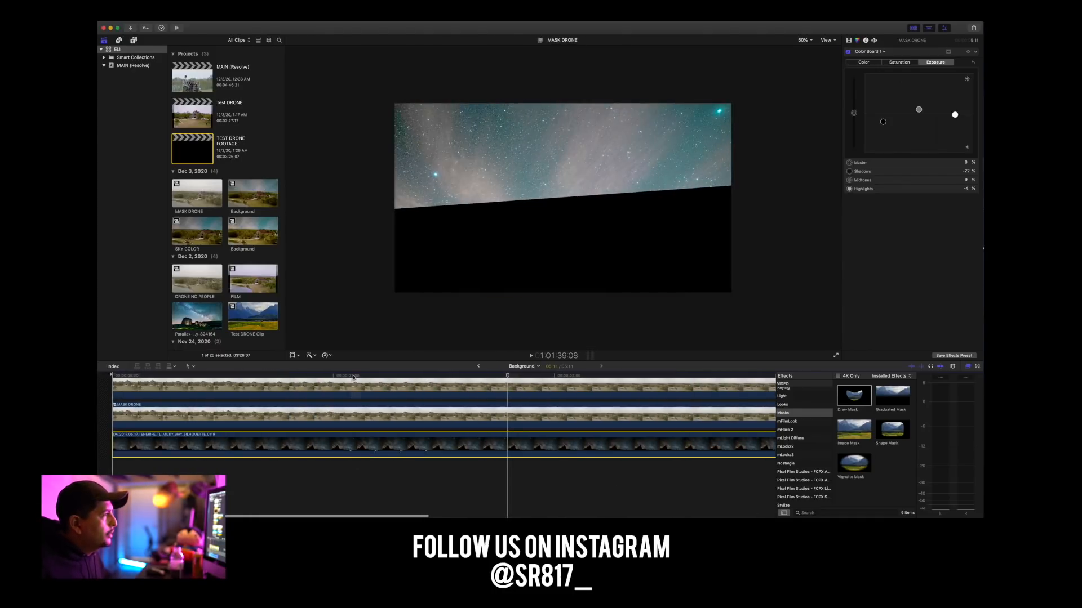
{"action": "left_click", "coordinate": [888, 62]}
{"action": "mouse_move", "coordinate": [854, 115]}
{"action": "left_mouse_down"}
{"action": "mouse_move", "coordinate": [853, 80]}
{"action": "mouse_move", "coordinate": [854, 122]}
{"action": "mouse_move", "coordinate": [855, 111]}
{"action": "left_mouse_up"}
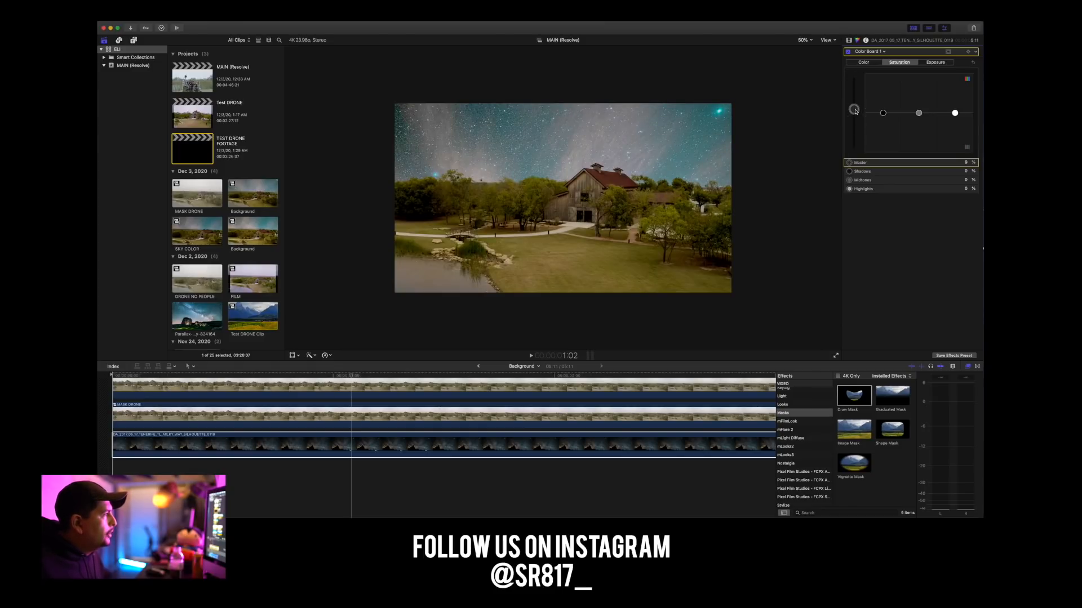
{"action": "left_click_drag", "start_coordinate": [956, 114], "coordinate": [954, 123]}
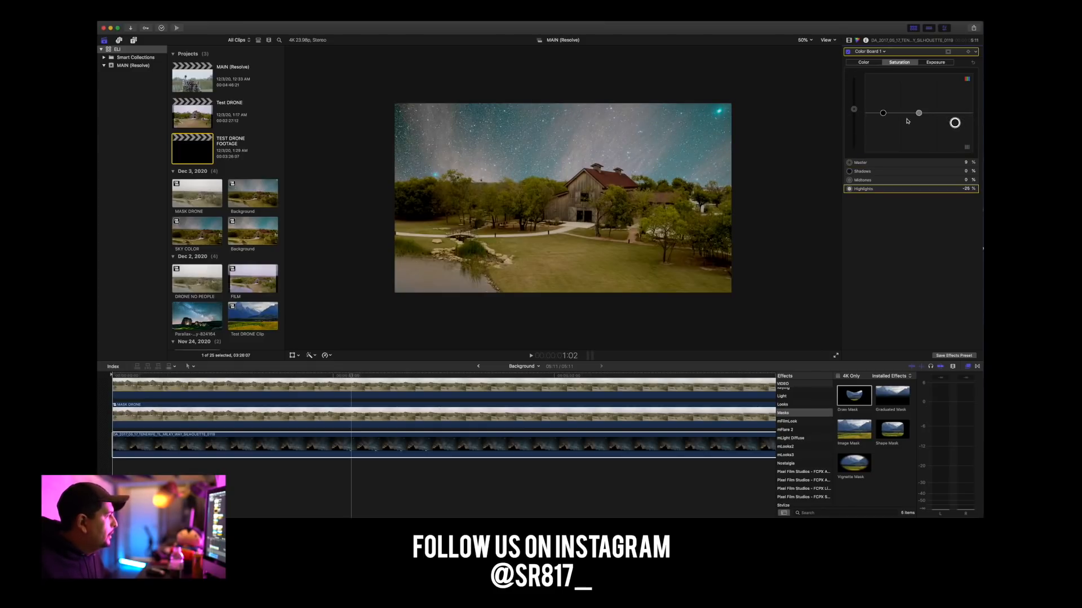
{"action": "left_click_drag", "start_coordinate": [884, 113], "coordinate": [883, 121]}
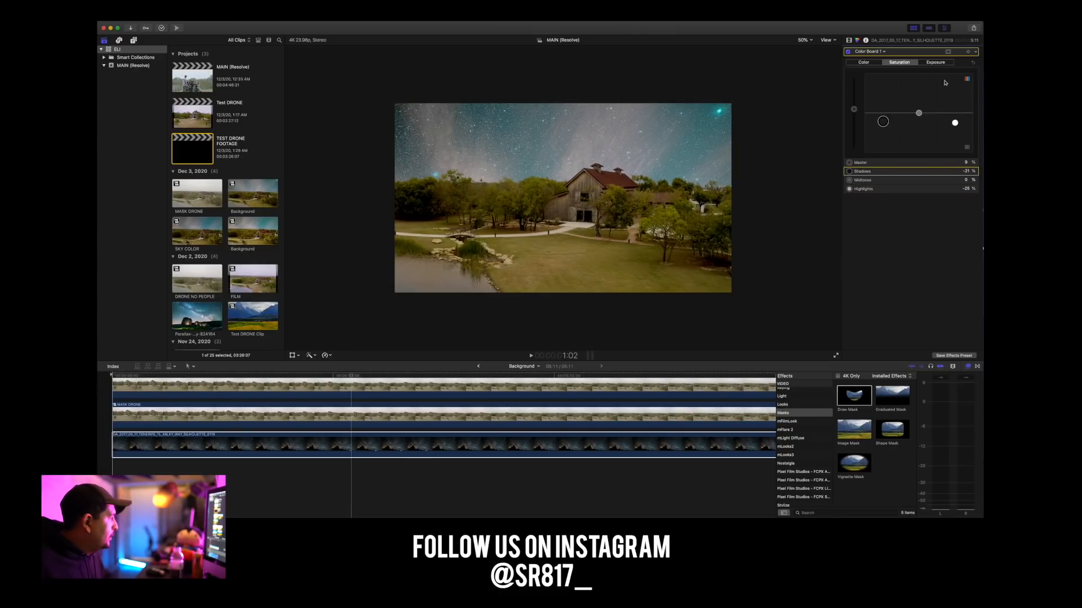
Leave the nested timelines and return to the TEST DRONE FOOTAGE project.
{"action": "left_click", "coordinate": [477, 366]}
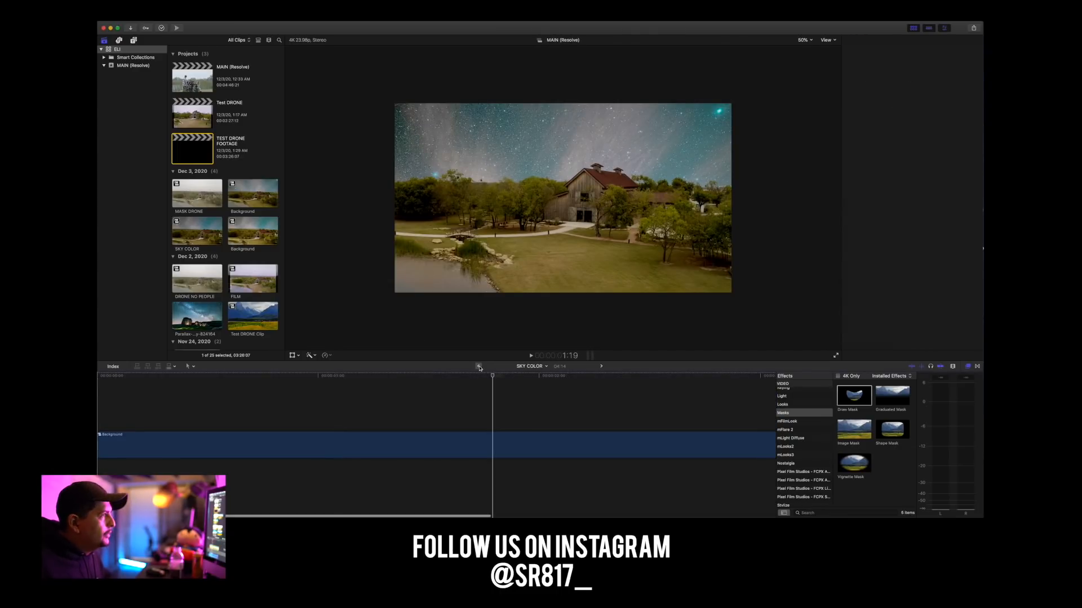
{"action": "left_click", "coordinate": [478, 366]}
{"action": "left_click", "coordinate": [478, 367]}
{"action": "left_click", "coordinate": [477, 366]}
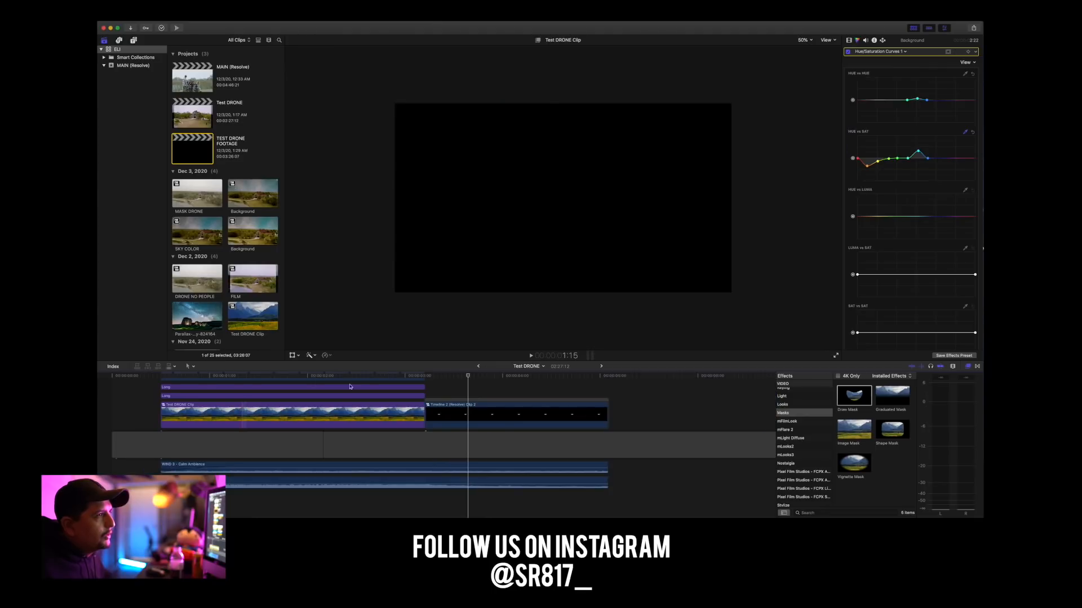
{"action": "left_click", "coordinate": [601, 366]}
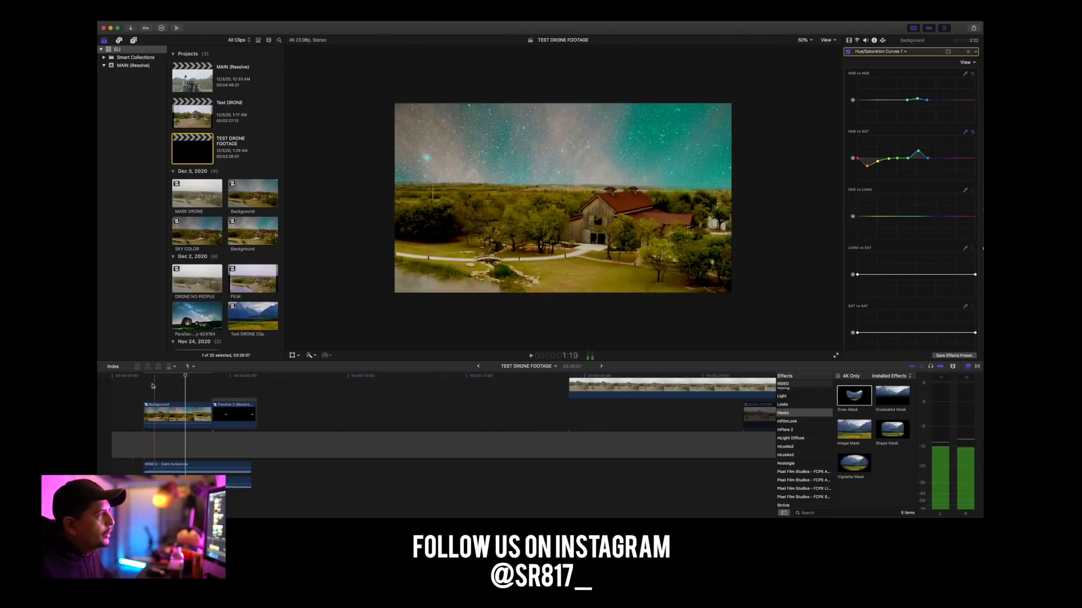
Play back the Background clip and scrub back to its first frame.
{"action": "key", "text": "space"}
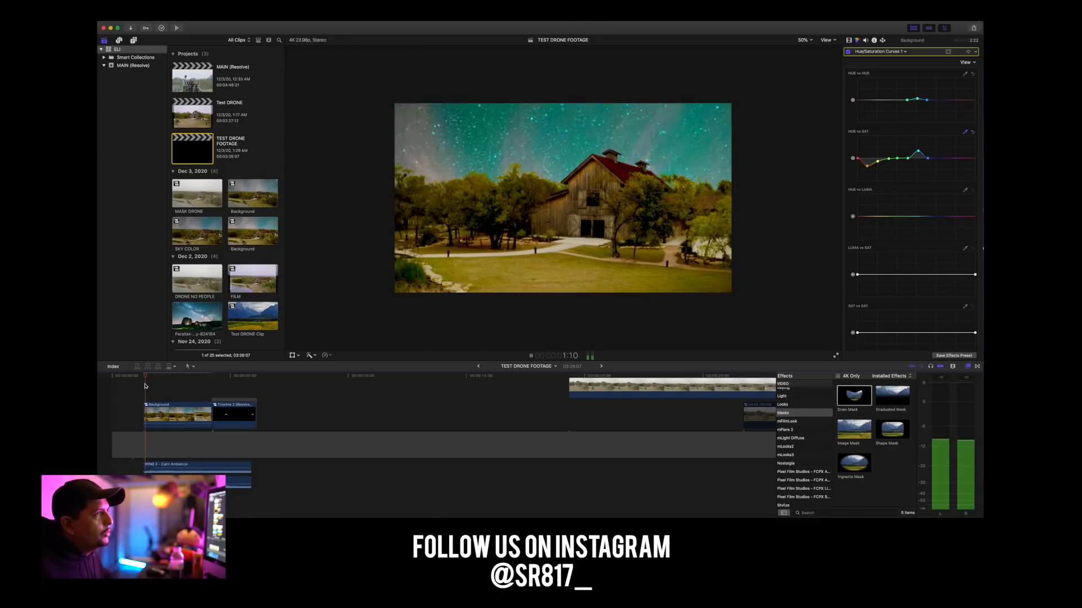
{"action": "key", "text": "space"}
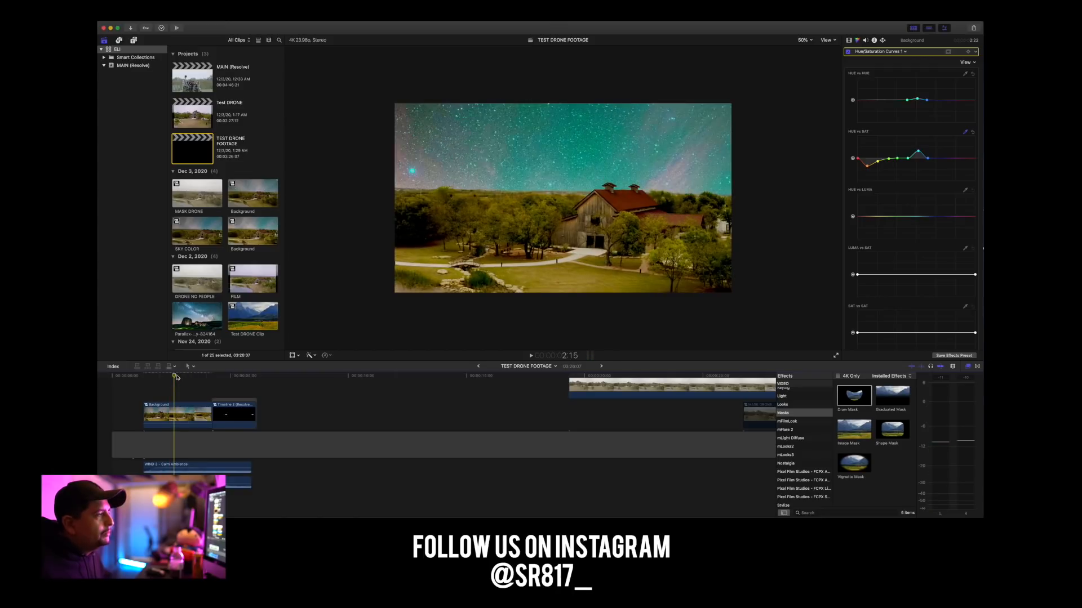
{"action": "left_click", "coordinate": [164, 378]}
{"action": "left_click_drag", "start_coordinate": [165, 378], "coordinate": [143, 377]}
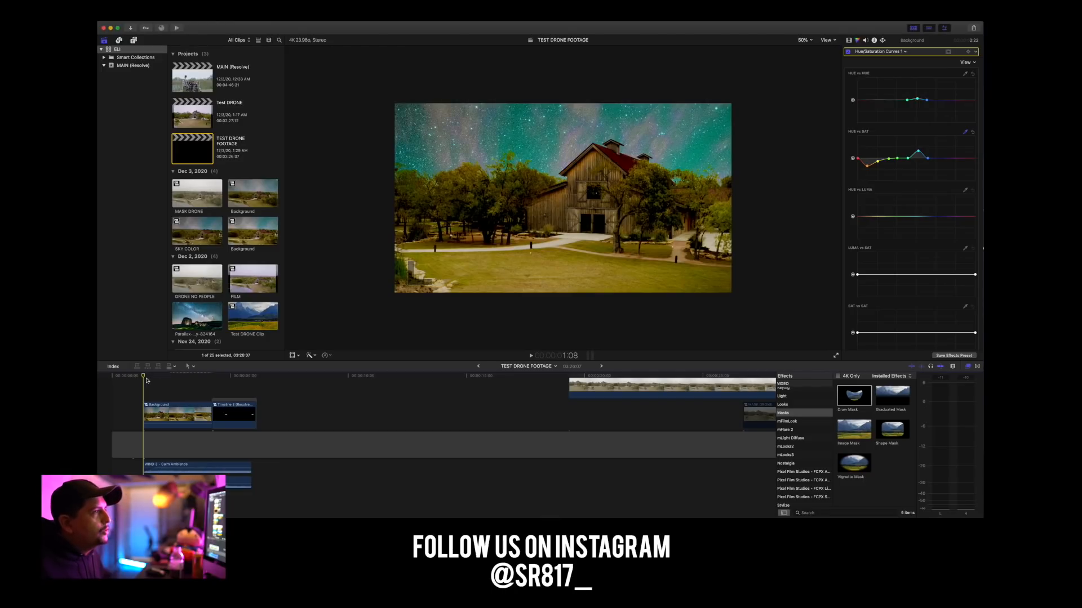
Move the ungraded DJI_0531 clip directly behind the logo clip and play the sequence across both clips.
{"action": "left_click_drag", "start_coordinate": [608, 387], "coordinate": [297, 422]}
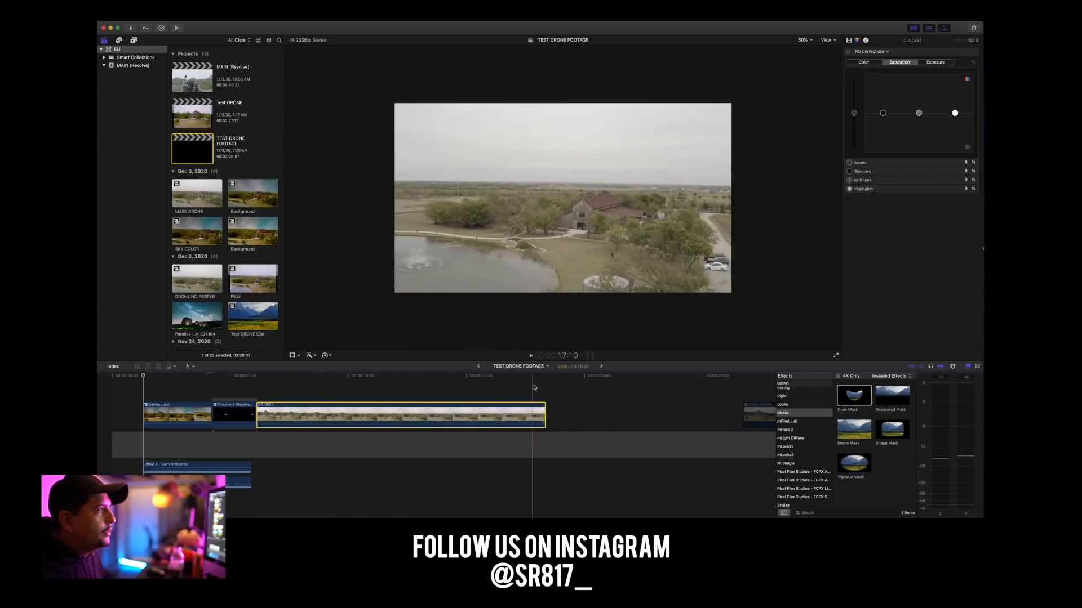
{"action": "key", "text": "space"}
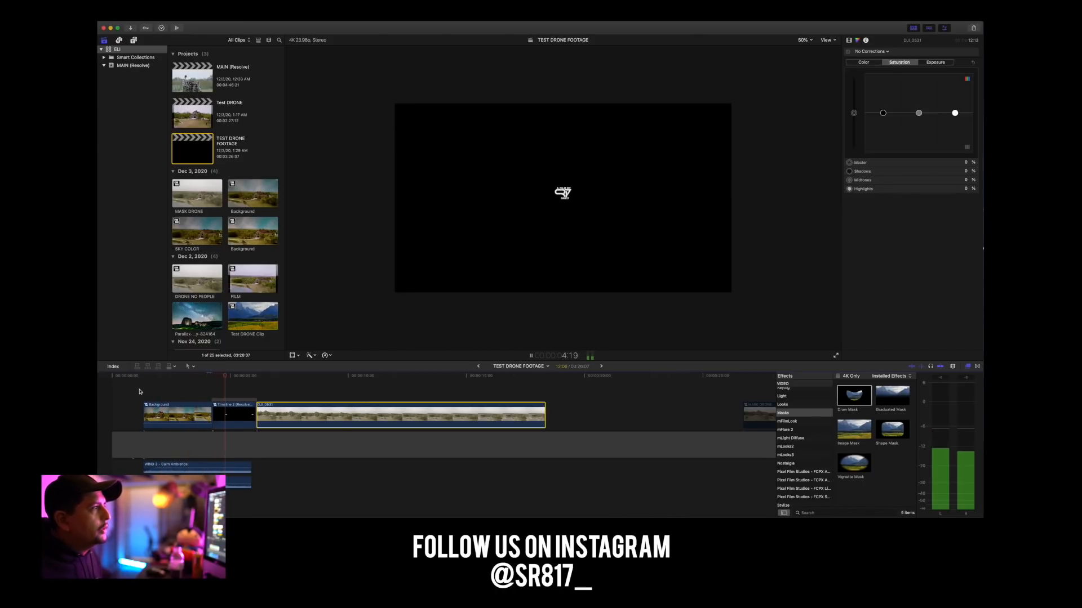
{"action": "key", "text": "space"}
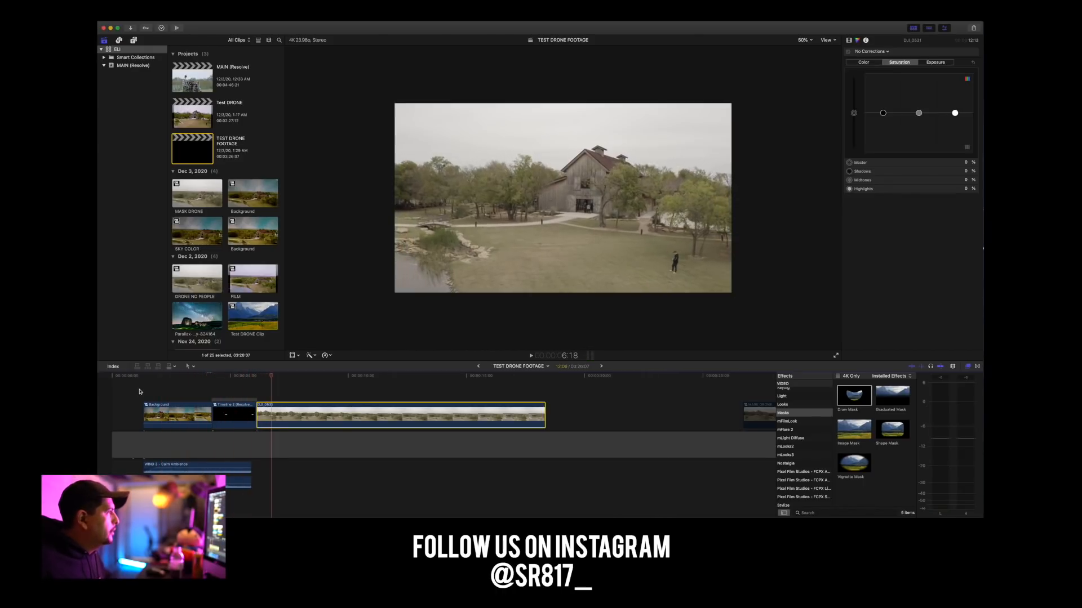
Trim the end of the logo clip to match the end of the wind ambience audio and play across the cut.
{"action": "key", "text": "super+equal"}
{"action": "key", "text": "super+equal"}
{"action": "key", "text": "super+equal"}
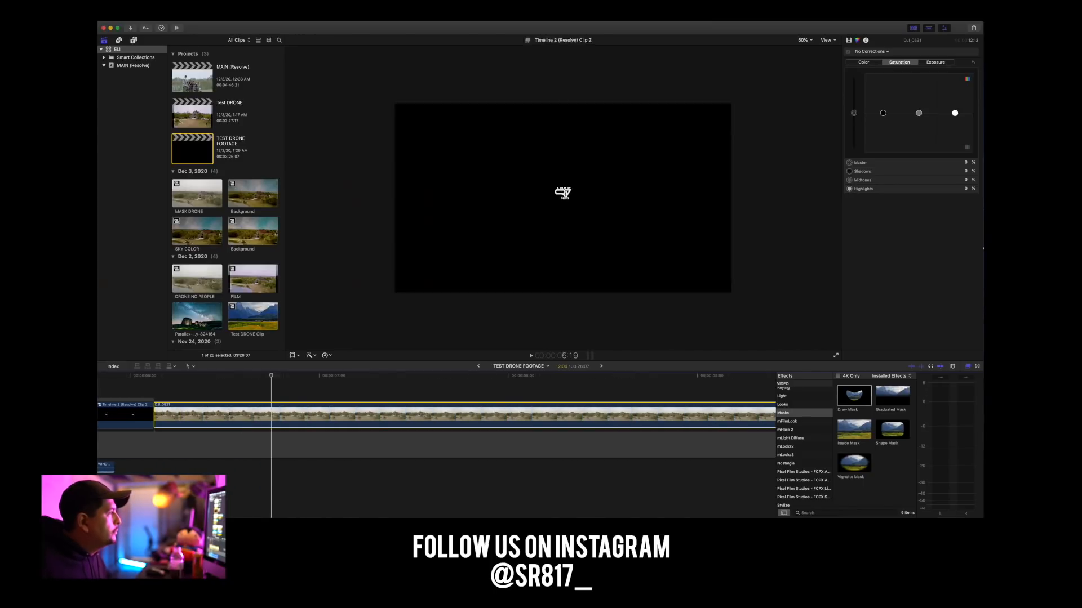
{"action": "scroll", "coordinate": [135, 414], "scroll_direction": "left", "scroll_amount": 5}
{"action": "left_click_drag", "start_coordinate": [403, 414], "coordinate": [363, 415]}
{"action": "key", "text": "space"}
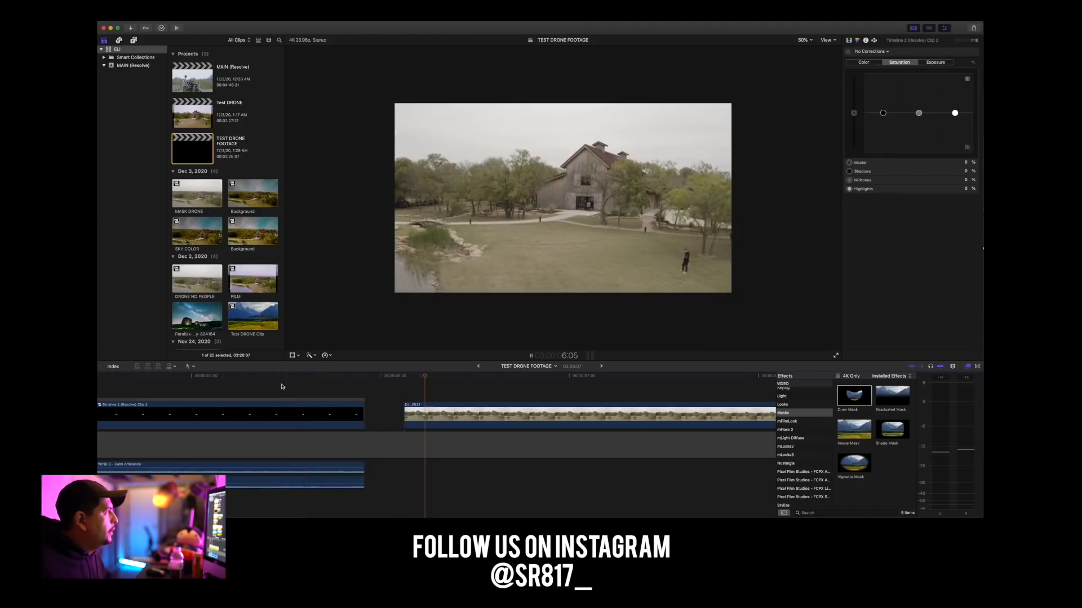
Move the DJI_0531 clip slightly earlier toward the logo clip and play across the gap between them.
{"action": "mouse_move", "coordinate": [439, 412]}
{"action": "left_mouse_down"}
{"action": "mouse_move", "coordinate": [399, 411]}
{"action": "mouse_move", "coordinate": [429, 413]}
{"action": "left_mouse_up"}
{"action": "left_click", "coordinate": [289, 387]}
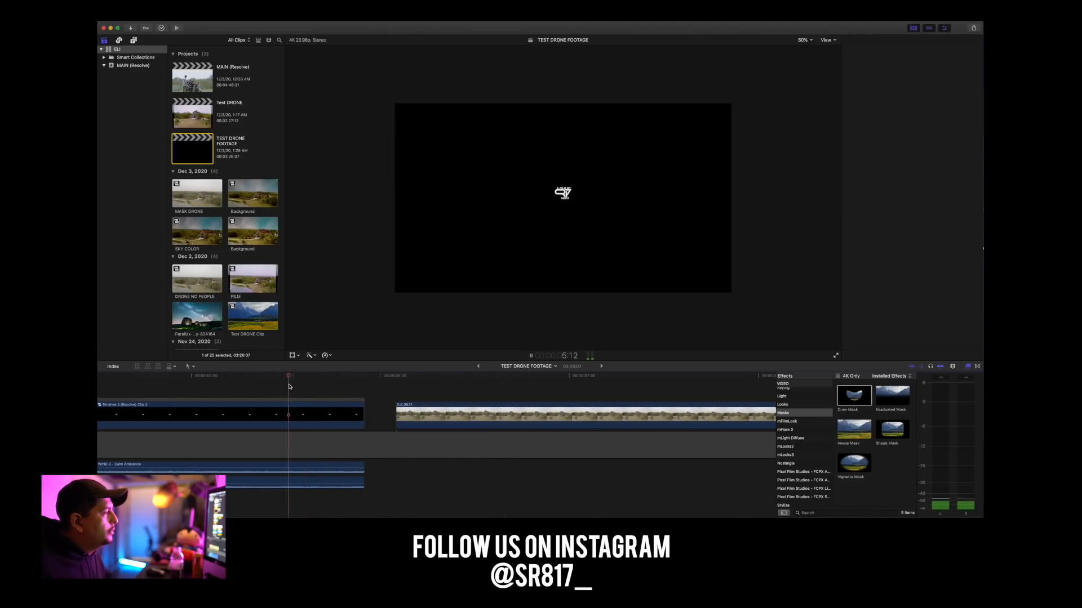
{"action": "key", "text": "space"}
{"action": "key", "text": "space"}
{"action": "key", "text": "super+minus"}
{"action": "key", "text": "super+minus"}
{"action": "key", "text": "super+minus"}
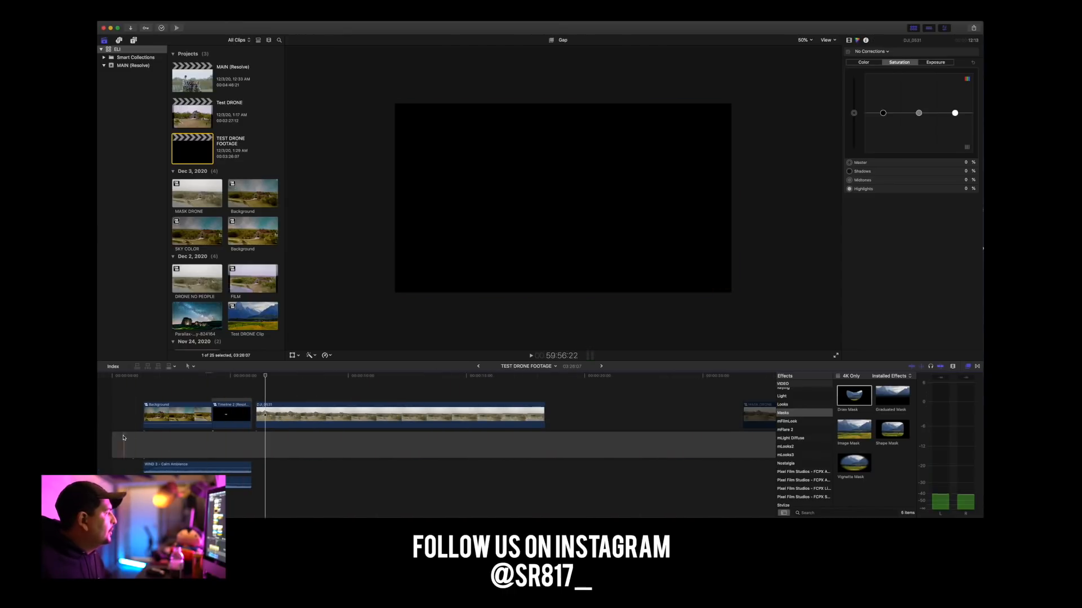
Trim the start of the primary storyline's gap to just before the Background clip and play the sequence from the beginning.
{"action": "left_click_drag", "start_coordinate": [113, 441], "coordinate": [133, 443]}
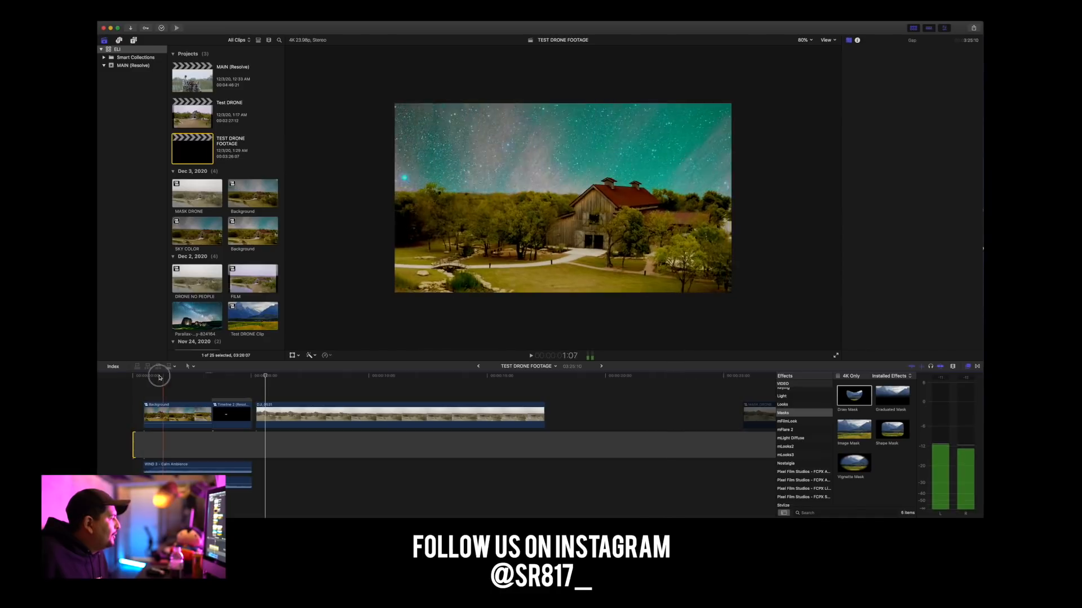
{"action": "left_click_drag", "start_coordinate": [164, 377], "coordinate": [120, 378]}
{"action": "key", "text": "space"}
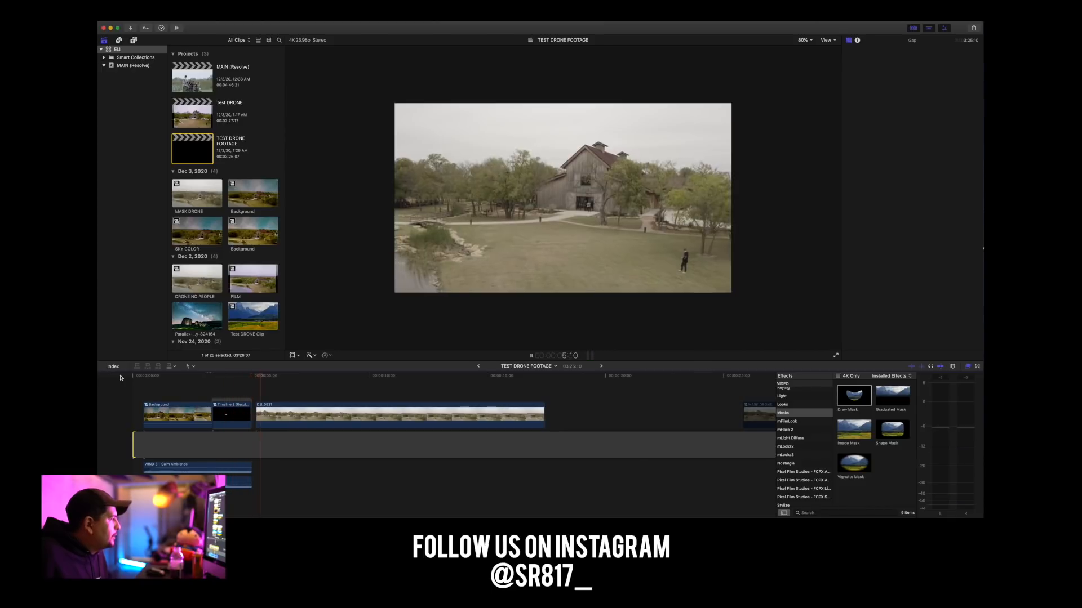
Try moving the DJI_0531 clip later to leave a longer gap after the logo clip, and replay the sequence from the start.
{"action": "left_click_drag", "start_coordinate": [312, 420], "coordinate": [353, 421]}
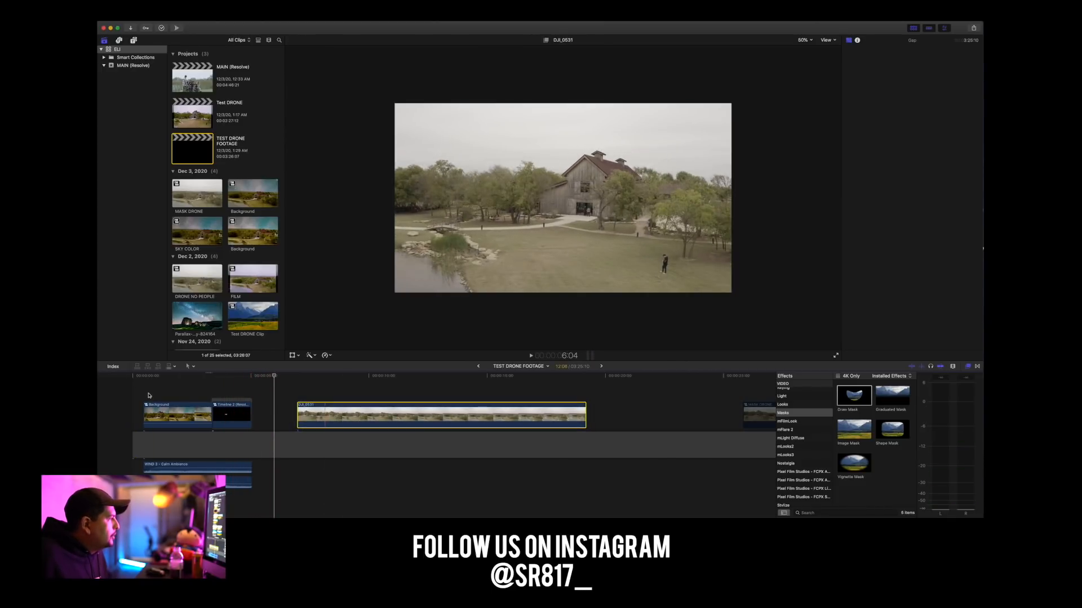
{"action": "key", "text": "Home"}
{"action": "key", "text": "space"}
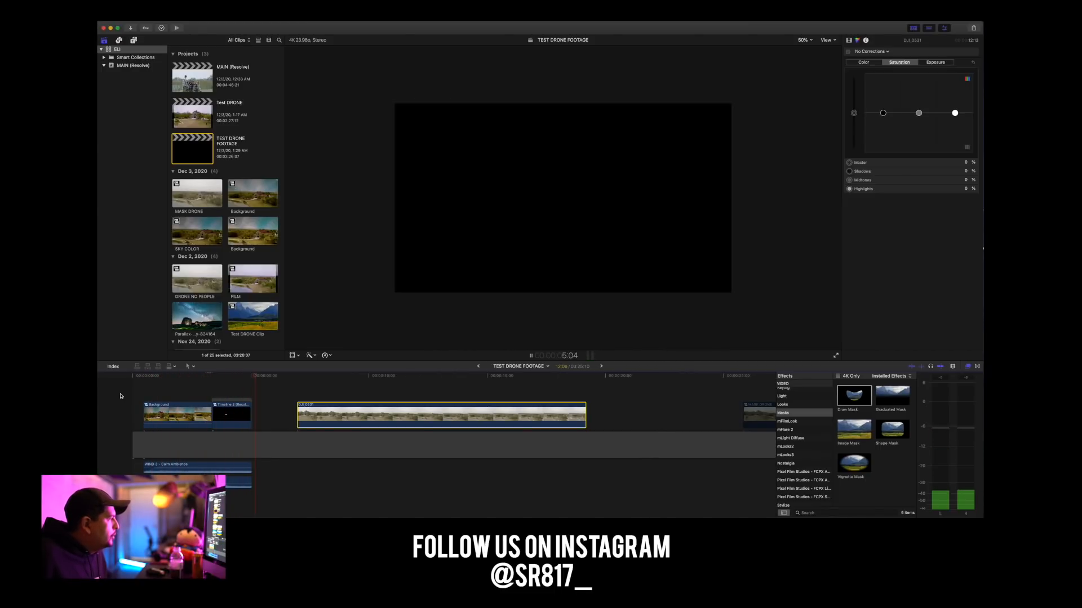
{"action": "key", "text": "space"}
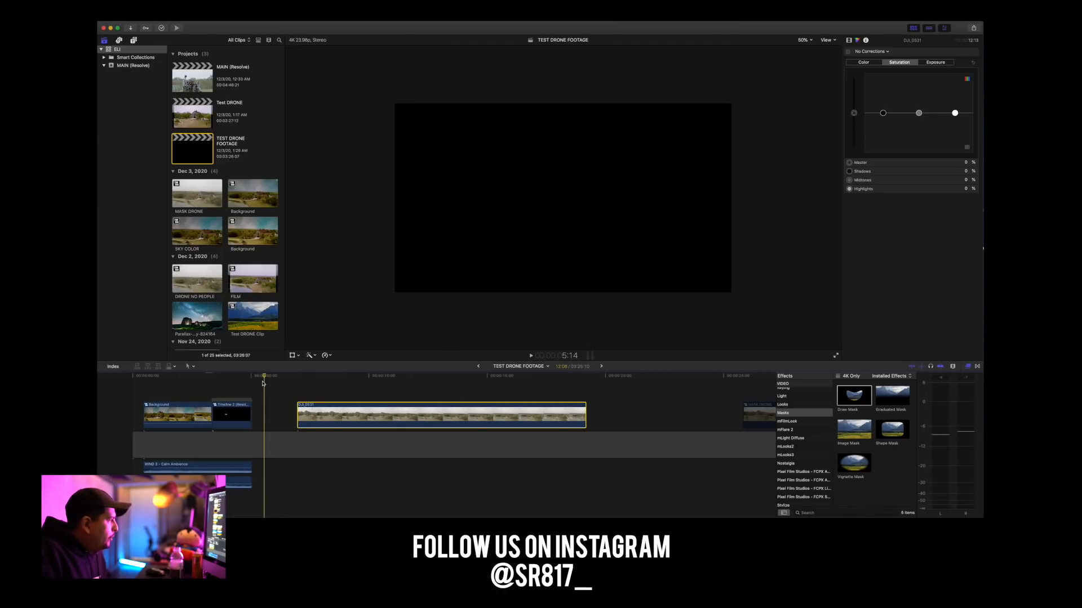
{"action": "left_click_drag", "start_coordinate": [265, 381], "coordinate": [136, 401]}
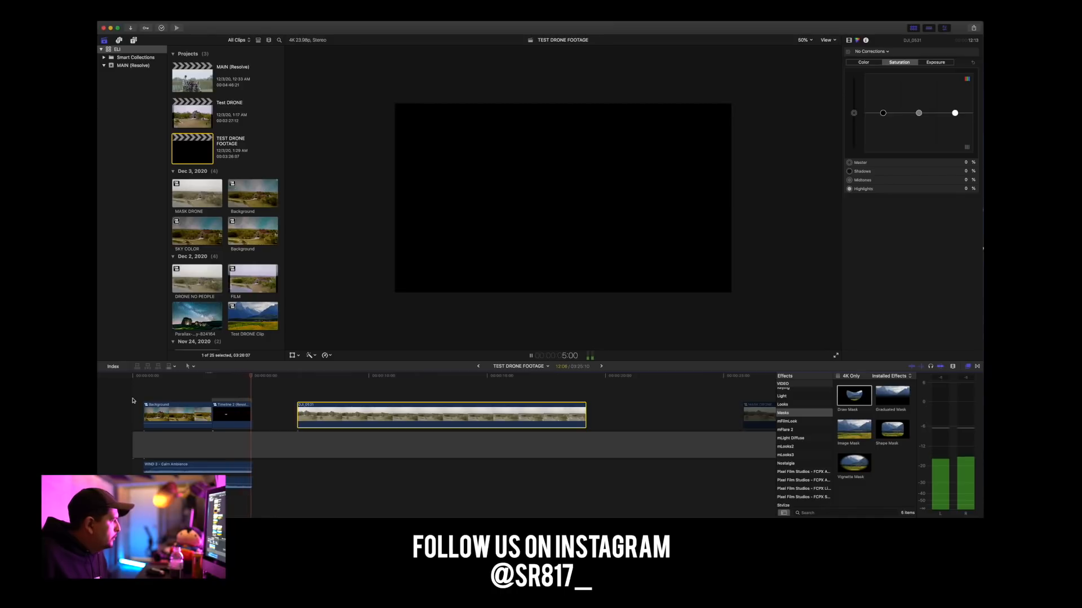
{"action": "key", "text": "space"}
Move the DJI_0531 clip earlier so it starts at the playhead shortly after the logo clip, and replay the sequence.
{"action": "left_click_drag", "start_coordinate": [343, 416], "coordinate": [300, 402]}
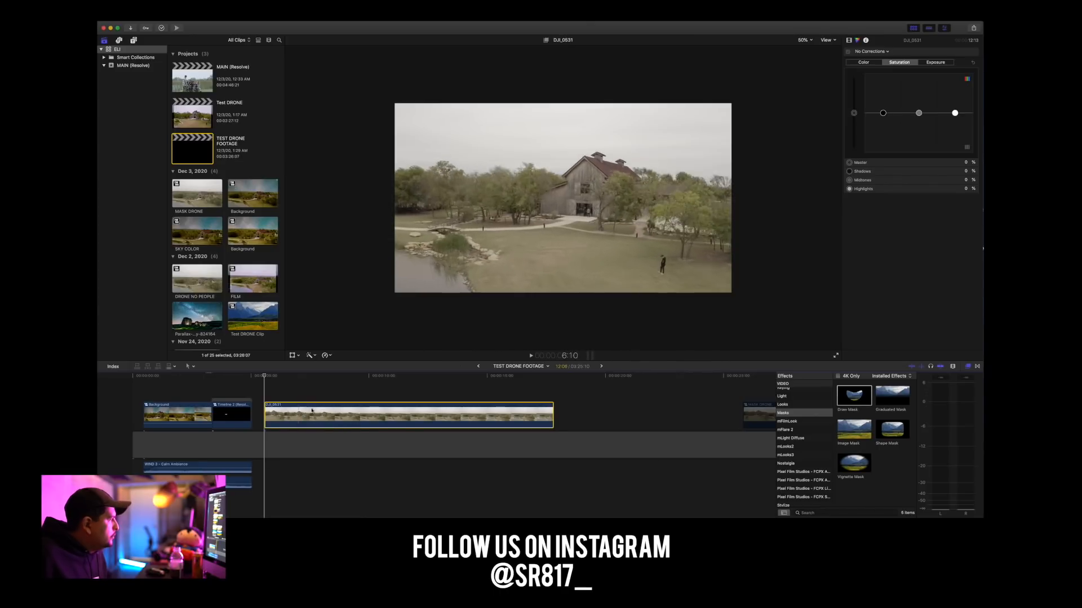
{"action": "key", "text": "Home"}
{"action": "key", "text": "space"}
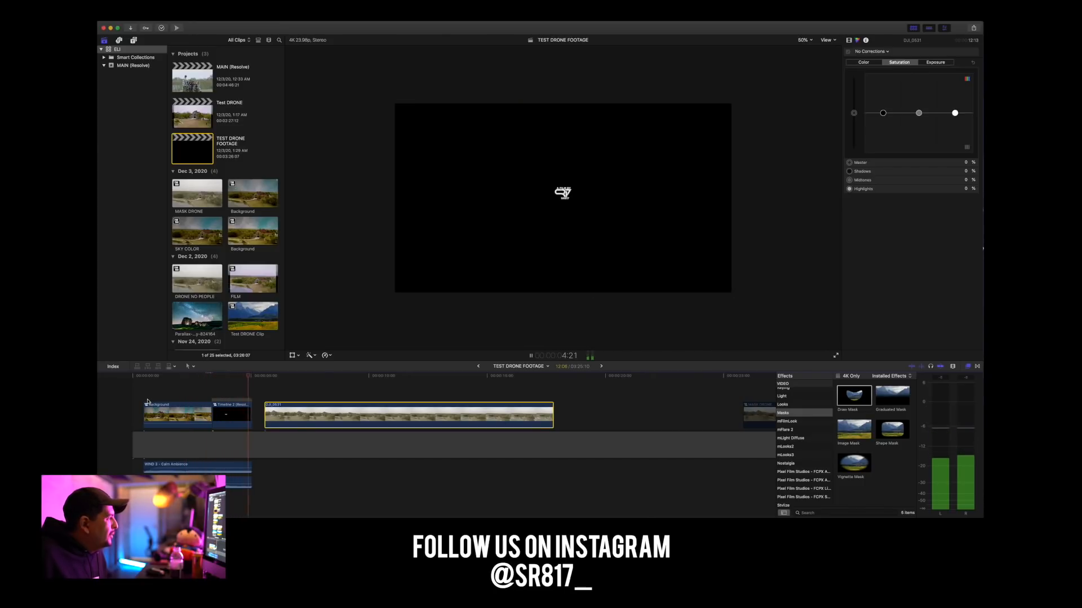
Play the graded Background clip once more and show a matching wide frame of the ungraded DJI_0531 clip for comparison.
{"action": "left_click", "coordinate": [183, 408]}
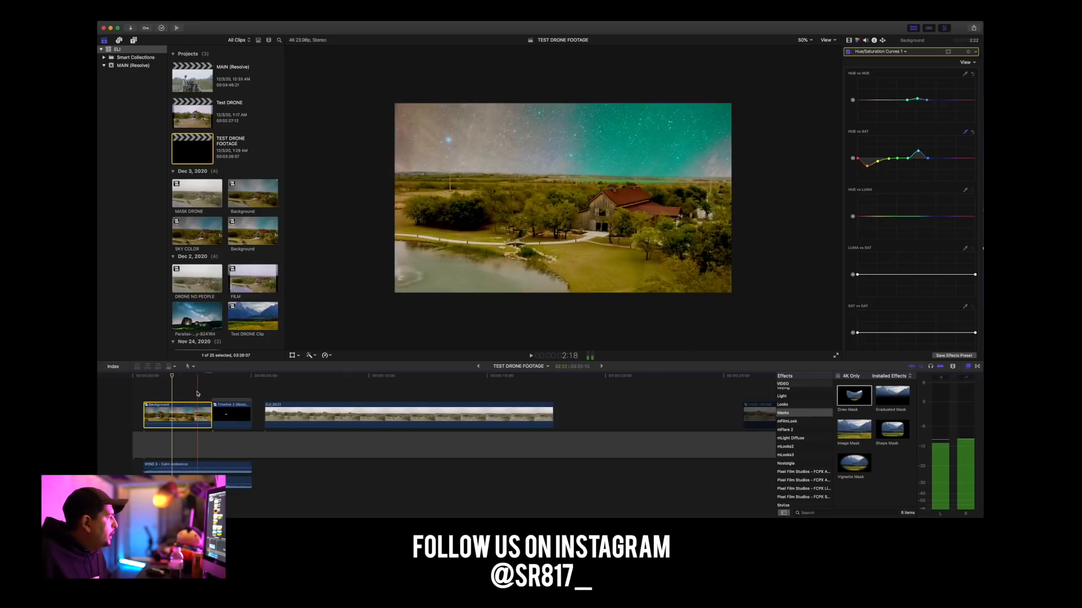
{"action": "key", "text": "space"}
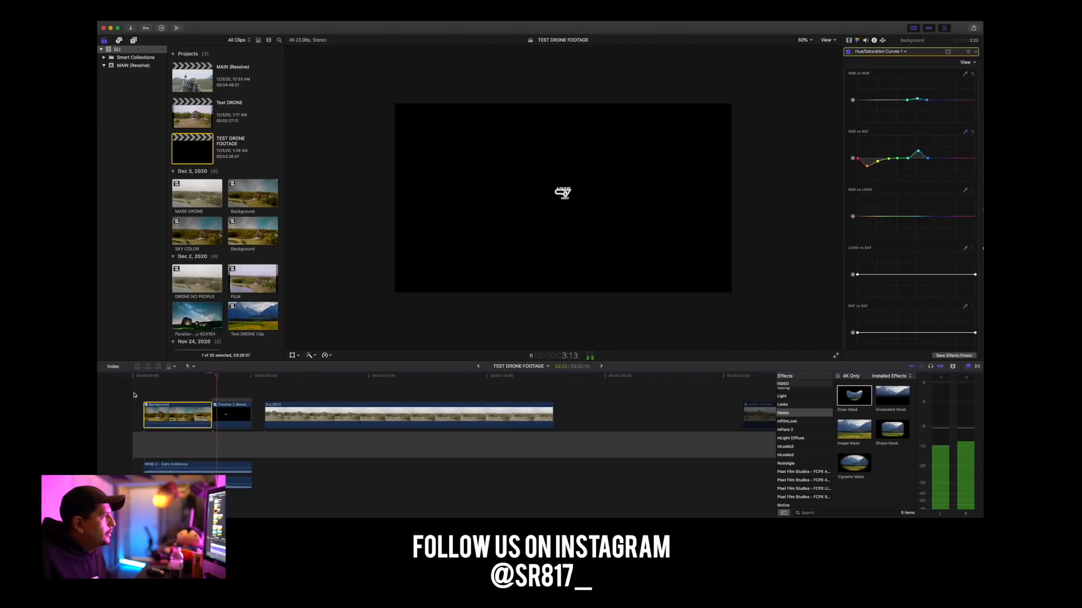
{"action": "left_click", "coordinate": [170, 377]}
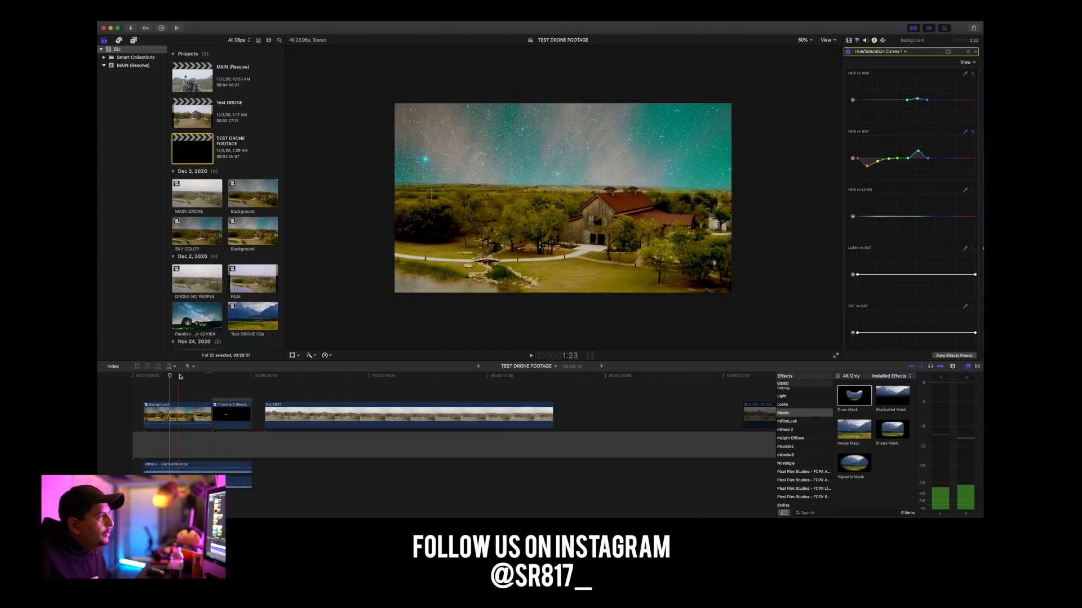
{"action": "key", "text": "super+minus"}
{"action": "key", "text": "super+minus"}
{"action": "left_click", "coordinate": [189, 393]}
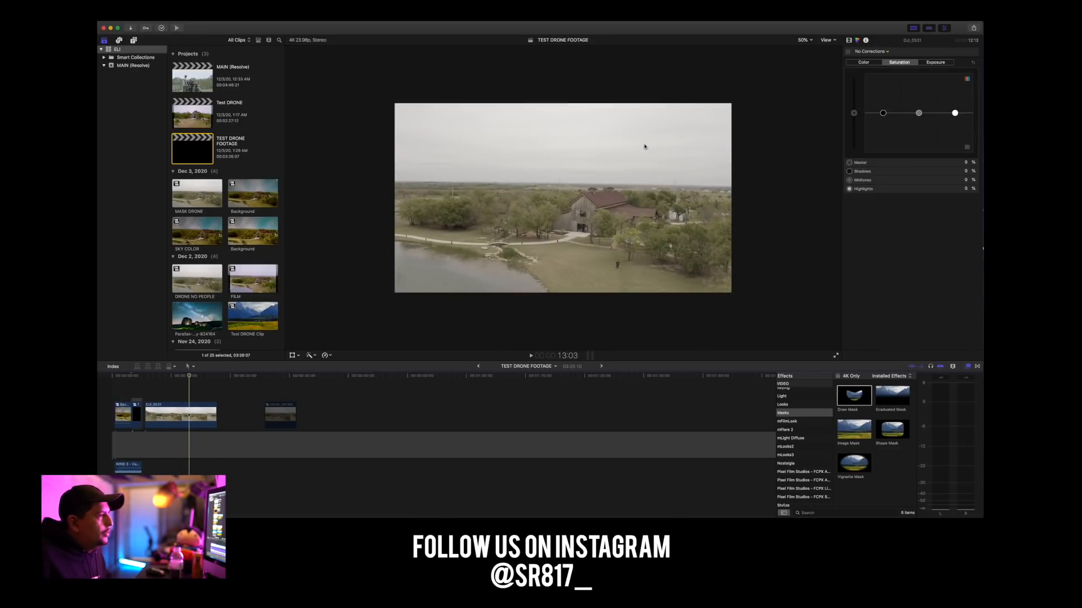